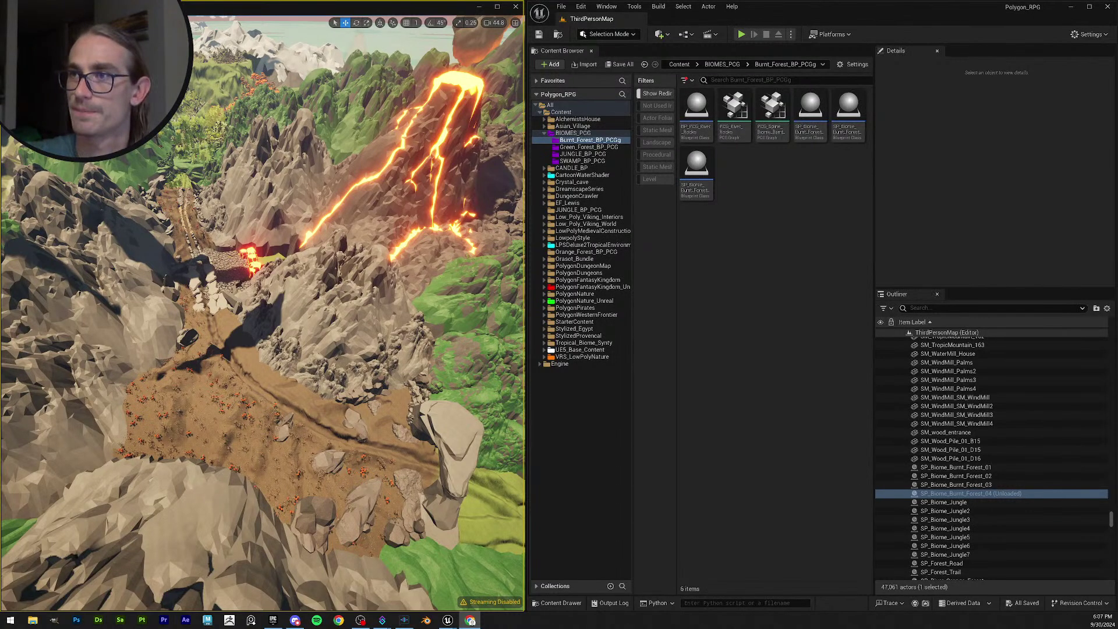
Display the frame rate in the viewport and check the engine scalability settings.
key(ctrl+shift+h)
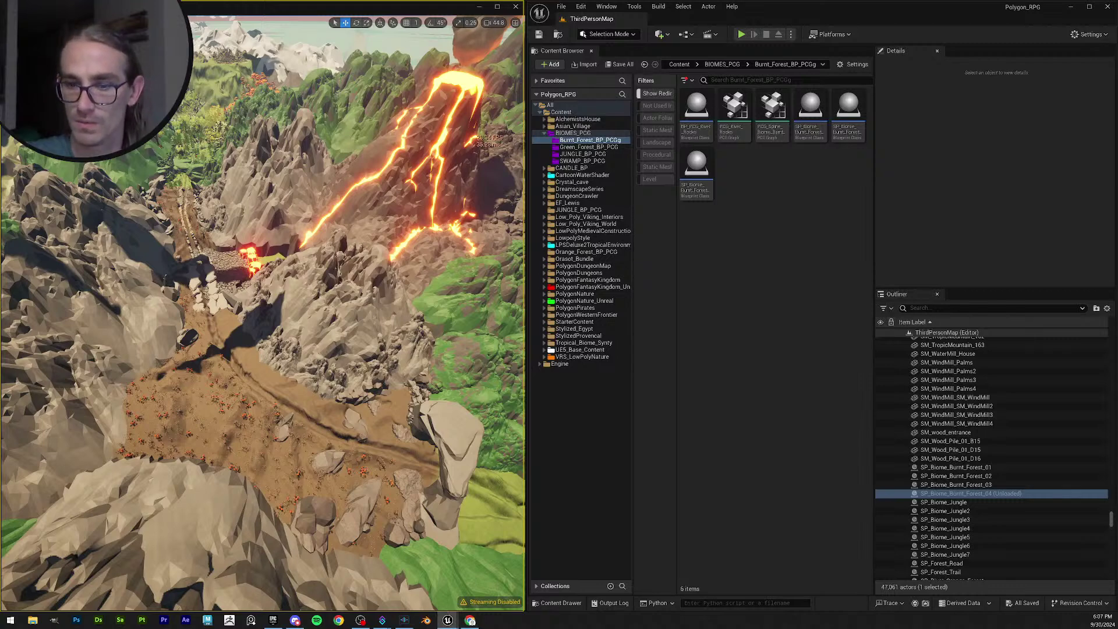
key(alt+Tab)
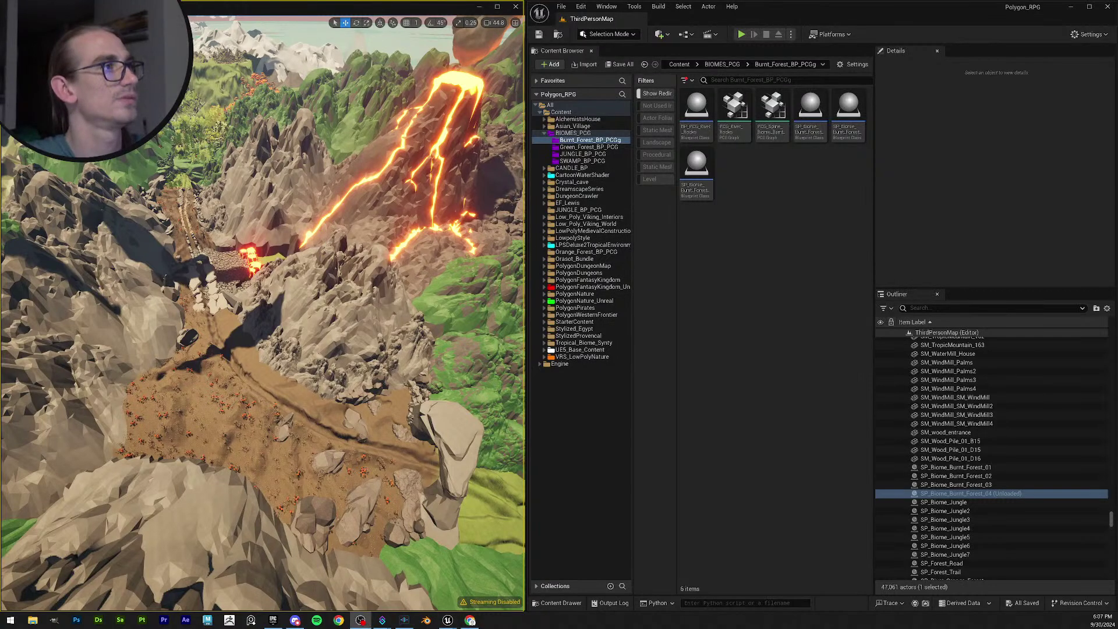
click(145, 22)
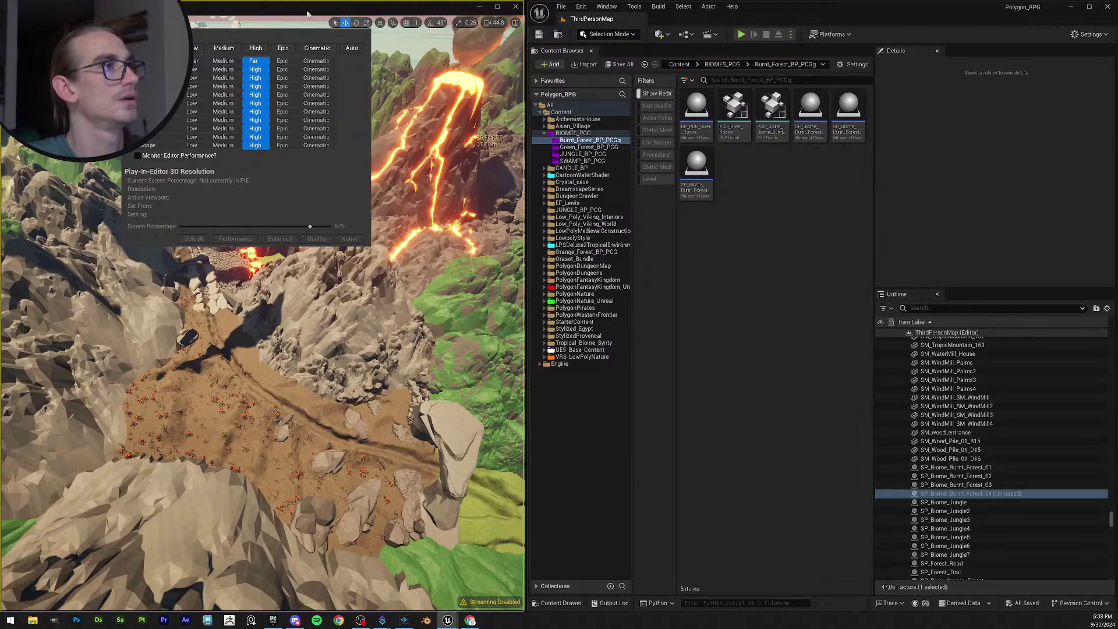
click(308, 13)
Examine the burnt forest valley and the unloaded SP_Biome_Burnt_Forest_04 entry among the level's actors.
right_drag(262, 315, 244, 245)
scroll(318, 249, up, 2)
scroll(314, 233, up, 2)
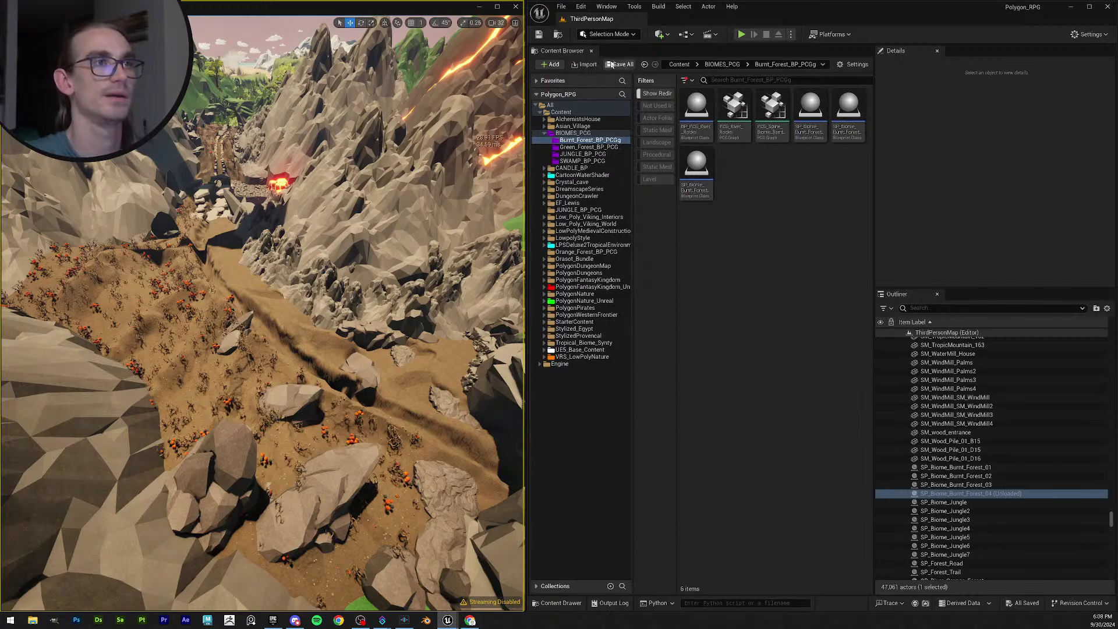
right_drag(365, 225, 291, 194)
scroll(361, 211, down, 1)
scroll(339, 205, up, 1)
click(889, 494)
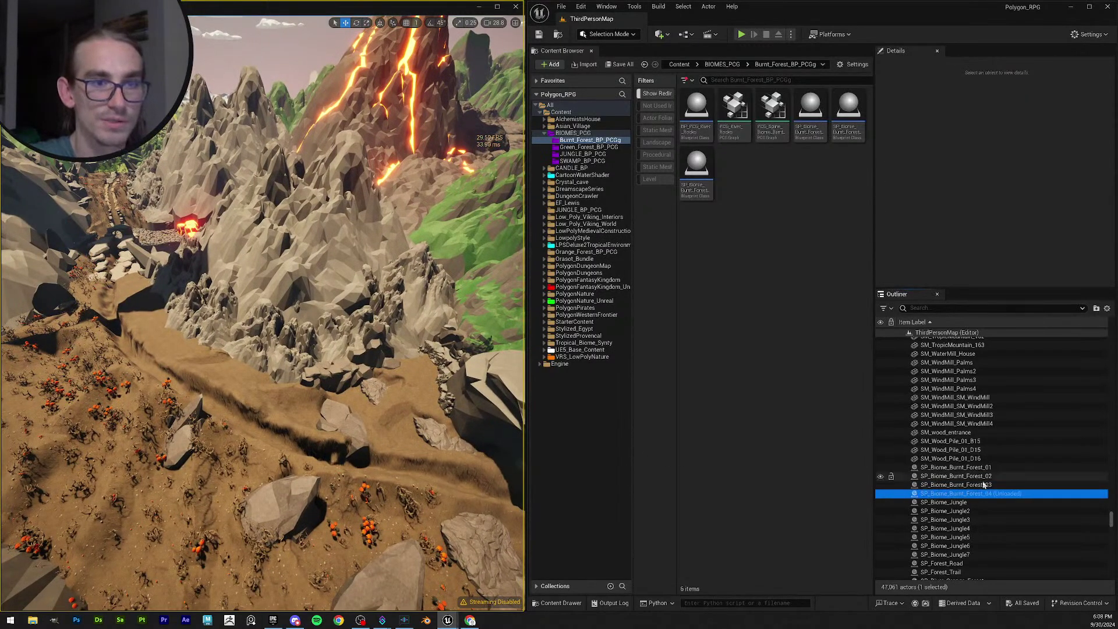
click(984, 484)
click(991, 494)
mouse_move(349, 280)
right_down()
mouse_move(384, 282)
mouse_move(361, 278)
right_up()
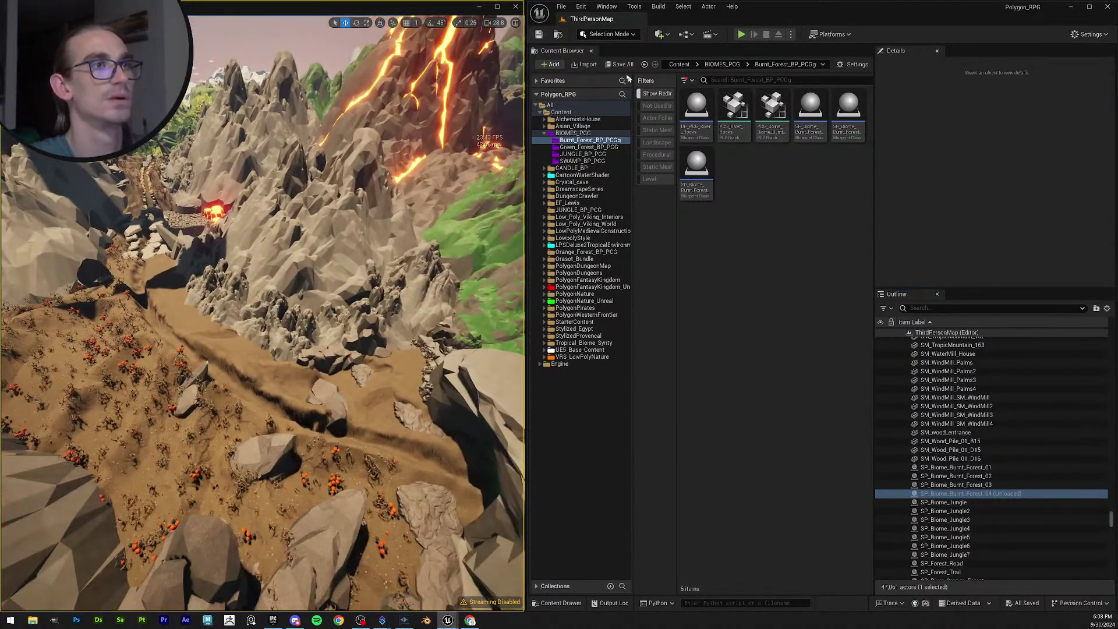
Hide SP_Biome_Burnt_Forest_01 through SP_Biome_Burnt_Forest_03 temporarily and make them visible again.
click(978, 467)
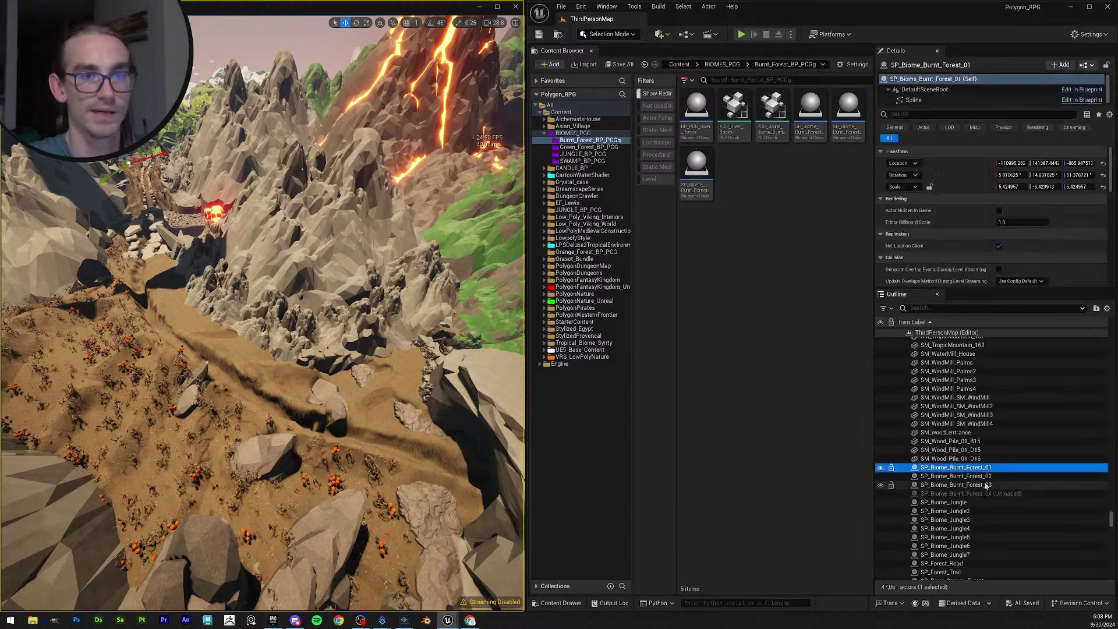
shift+click(1003, 485)
key(h)
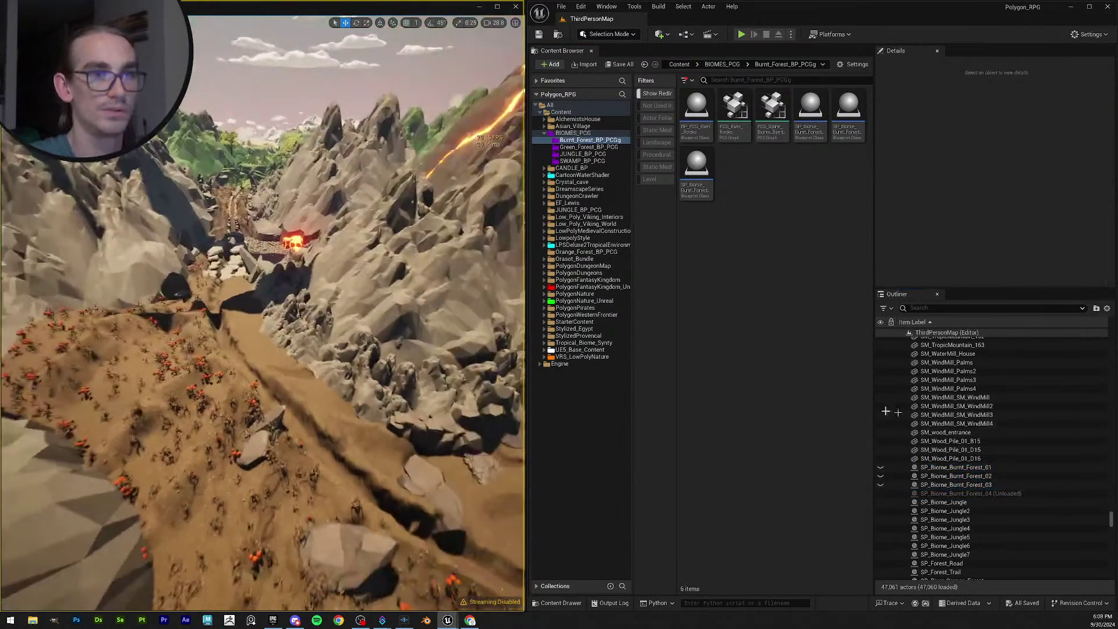
click(955, 468)
shift+click(956, 484)
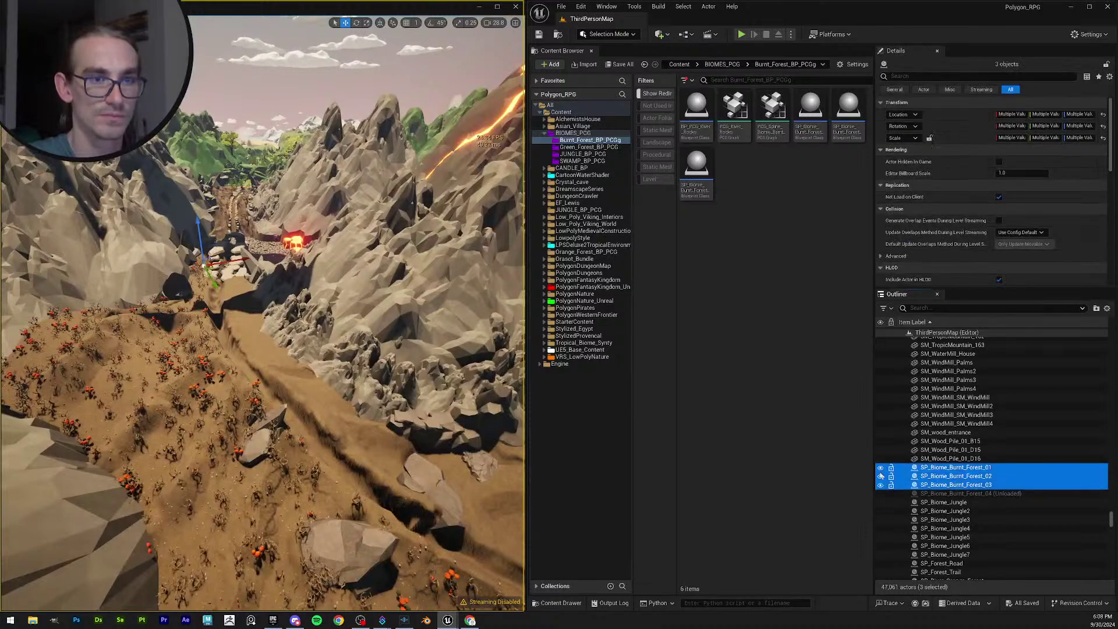
click(950, 458)
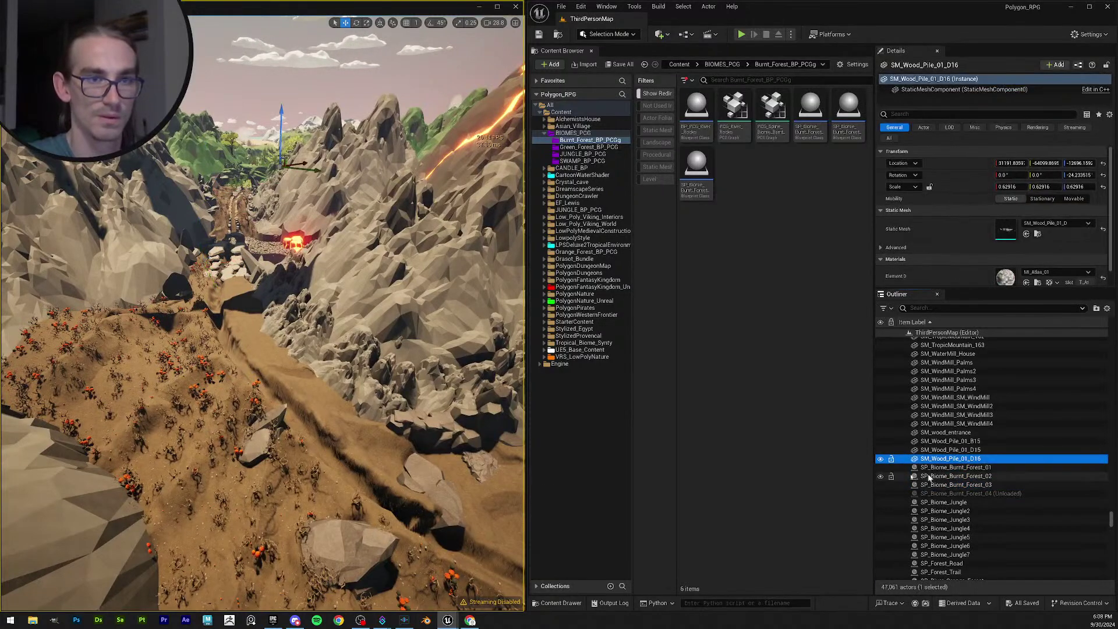
Rotate SM_TropicMountain_130 beside the windmill meadow to about 30° and move it back along the green slope.
right_drag(361, 367, 298, 329)
key(Escape)
scroll(337, 367, down, 2)
scroll(311, 352, down, 1)
scroll(309, 334, down, 2)
scroll(305, 343, up, 2)
click(298, 330)
click(298, 330)
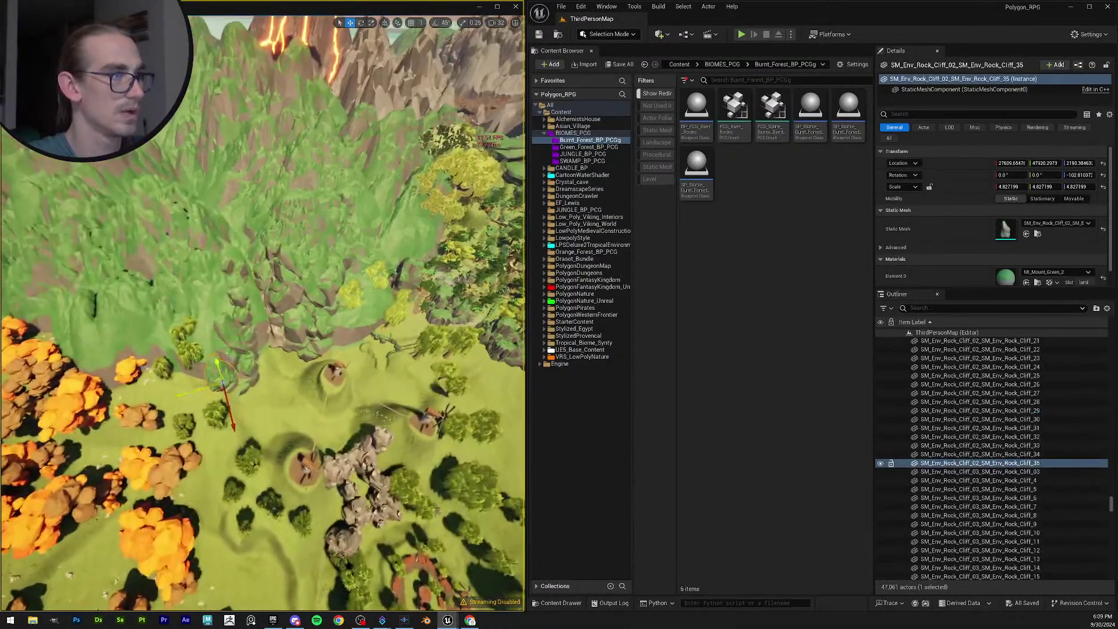
click(142, 280)
key(e)
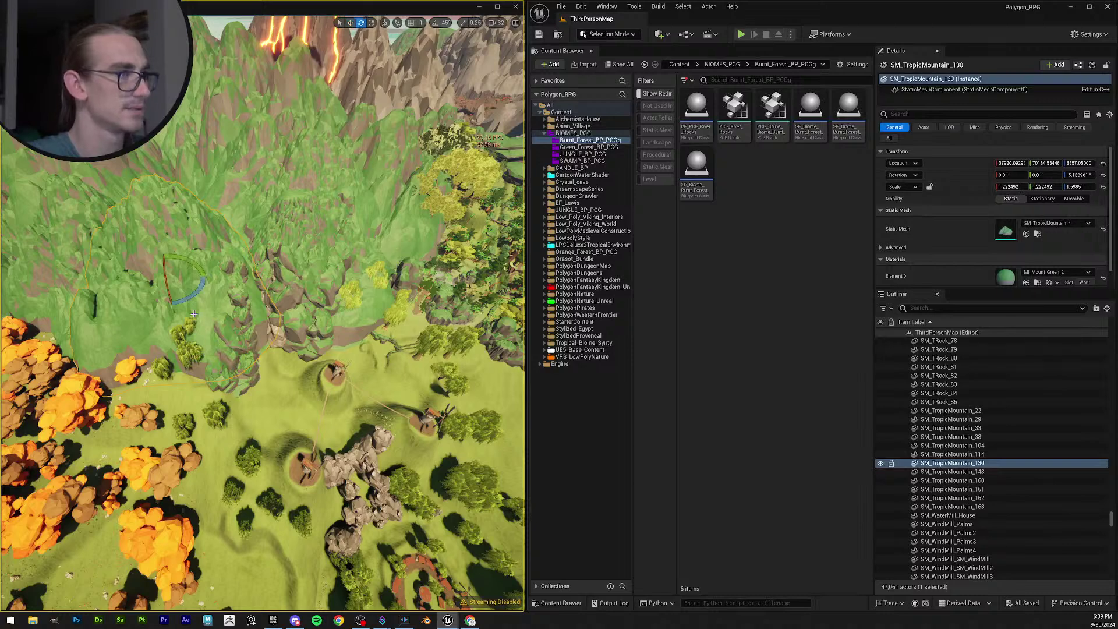
drag(143, 280, 143, 281)
key(w)
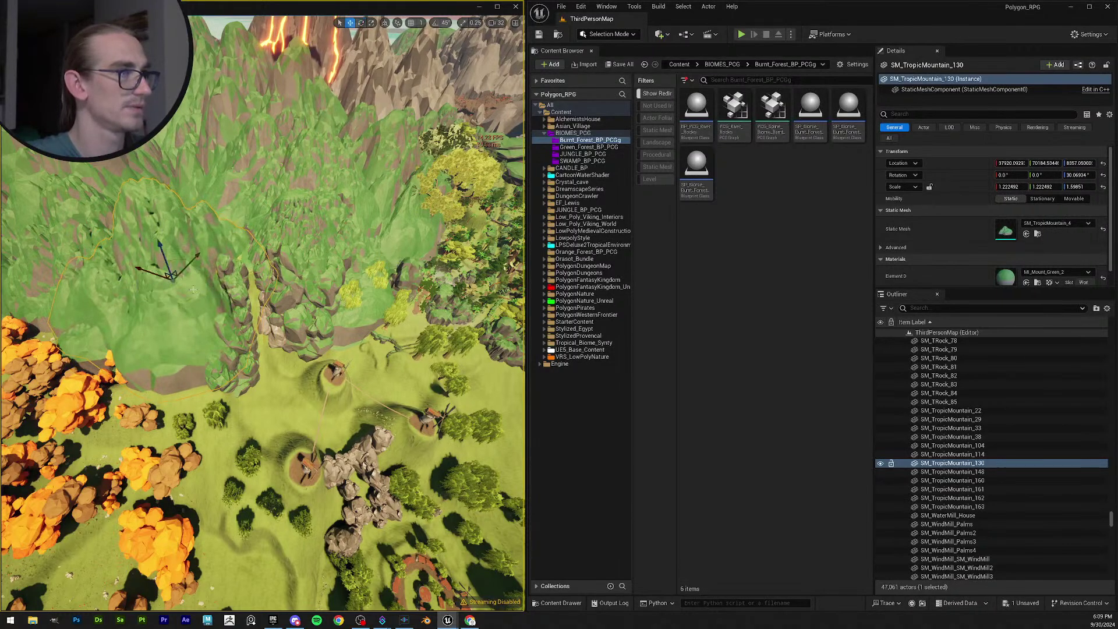
drag(222, 224, 266, 257)
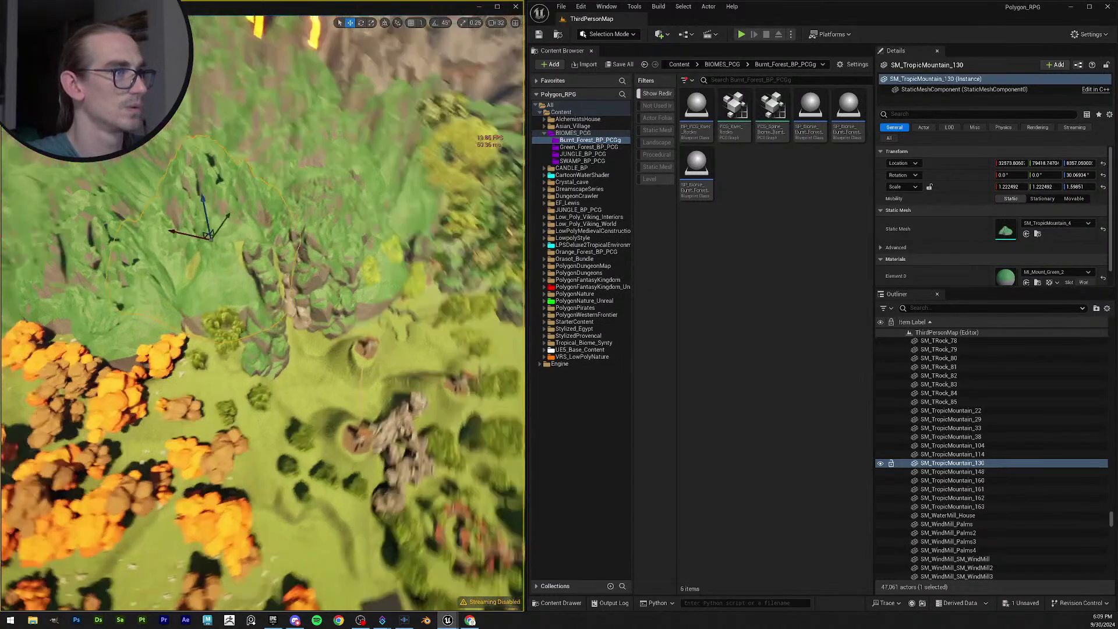
Turn SM_TropicMountain_130 to about 0° around its vertical axis and nudge it along the slope.
right_drag(225, 279, 225, 279)
key(e)
drag(268, 276, 219, 268)
key(w)
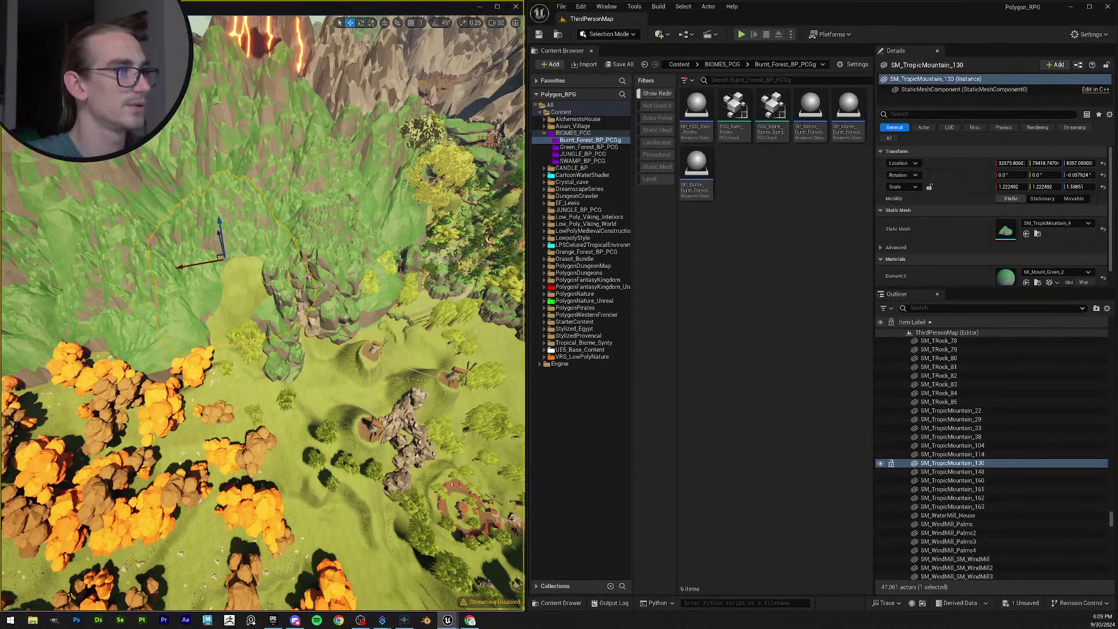
right_drag(225, 262, 189, 245)
drag(192, 246, 204, 250)
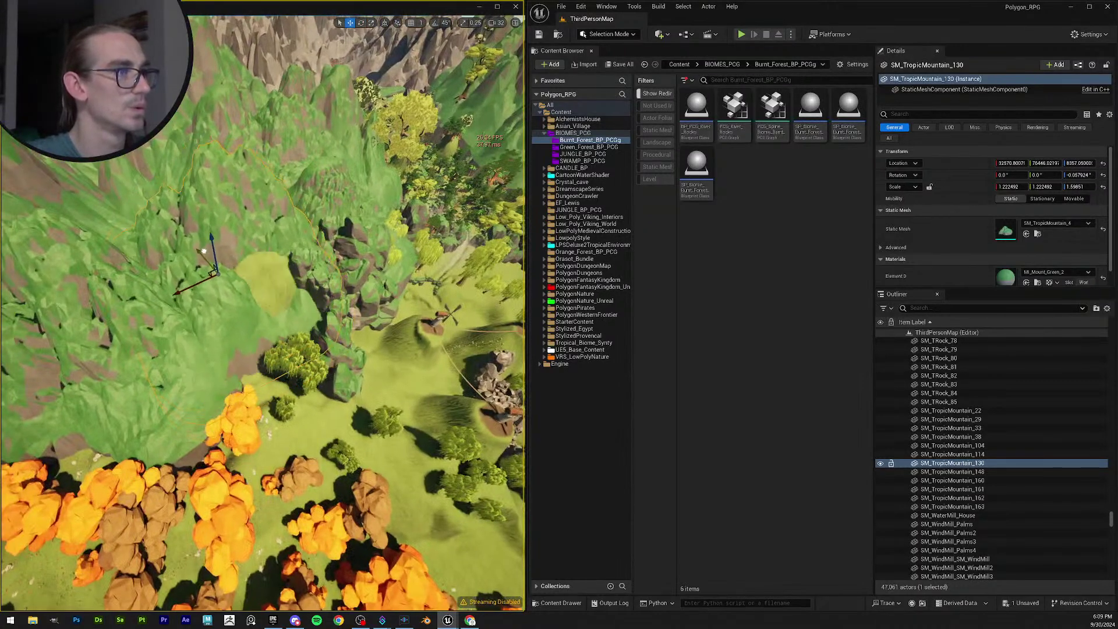
Reposition SM_TropicMountain_33 and SM_TropicMountain_130 in the green mountain range beside the orange forest.
click(205, 356)
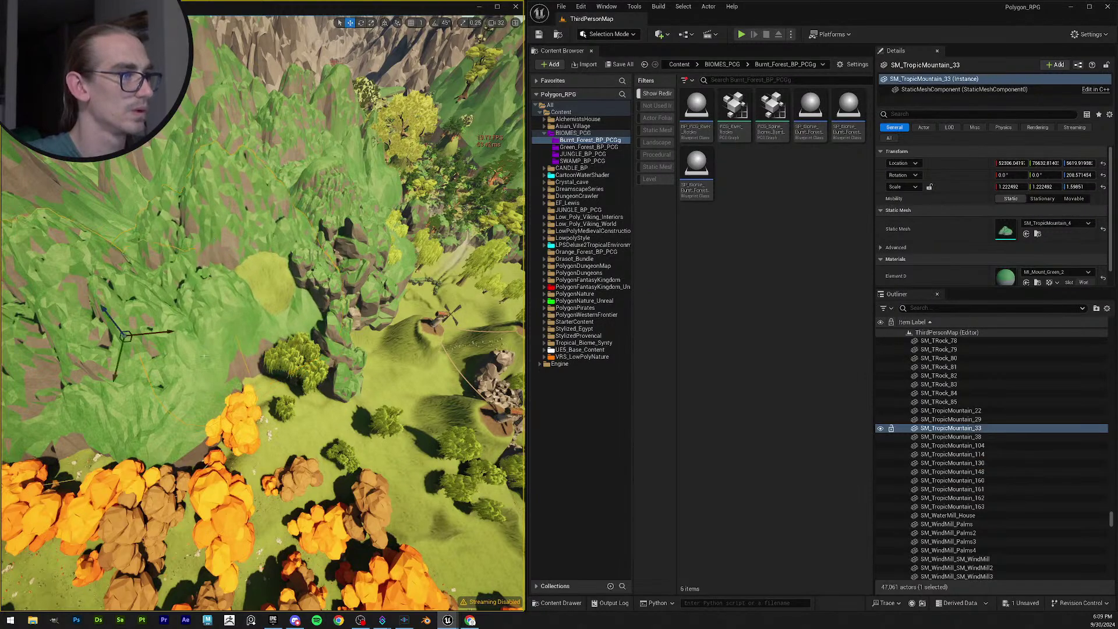
key(f)
drag(230, 359, 338, 260)
click(325, 328)
right_drag(338, 260, 317, 294)
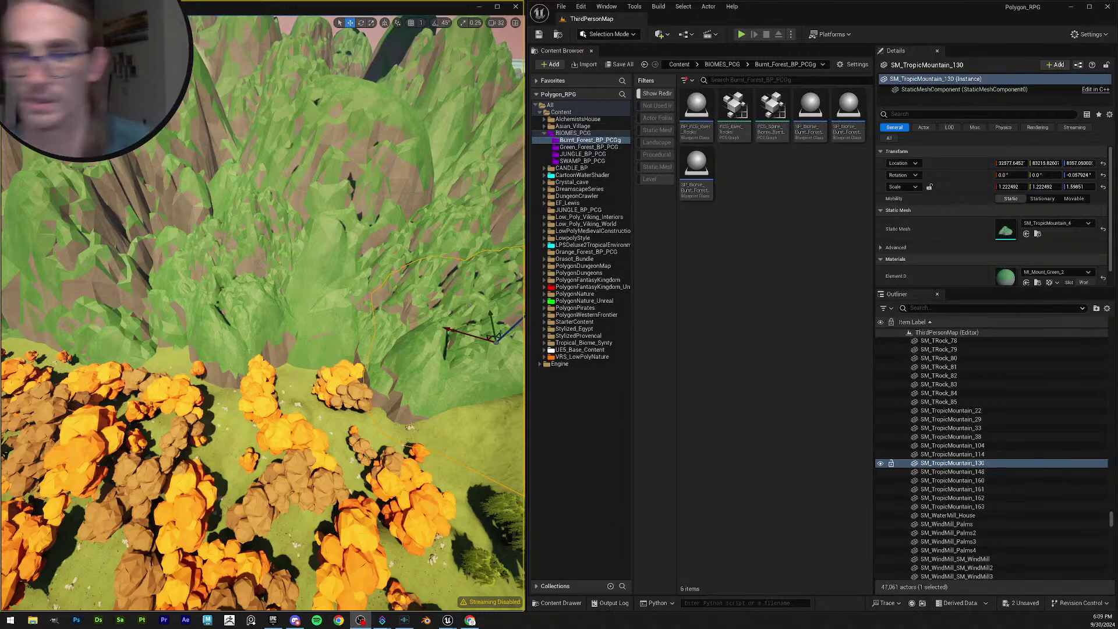
Rotate SM_TropicMountain_160 in the green slope behind the orange forest.
right_drag(304, 315, 333, 337)
click(317, 304)
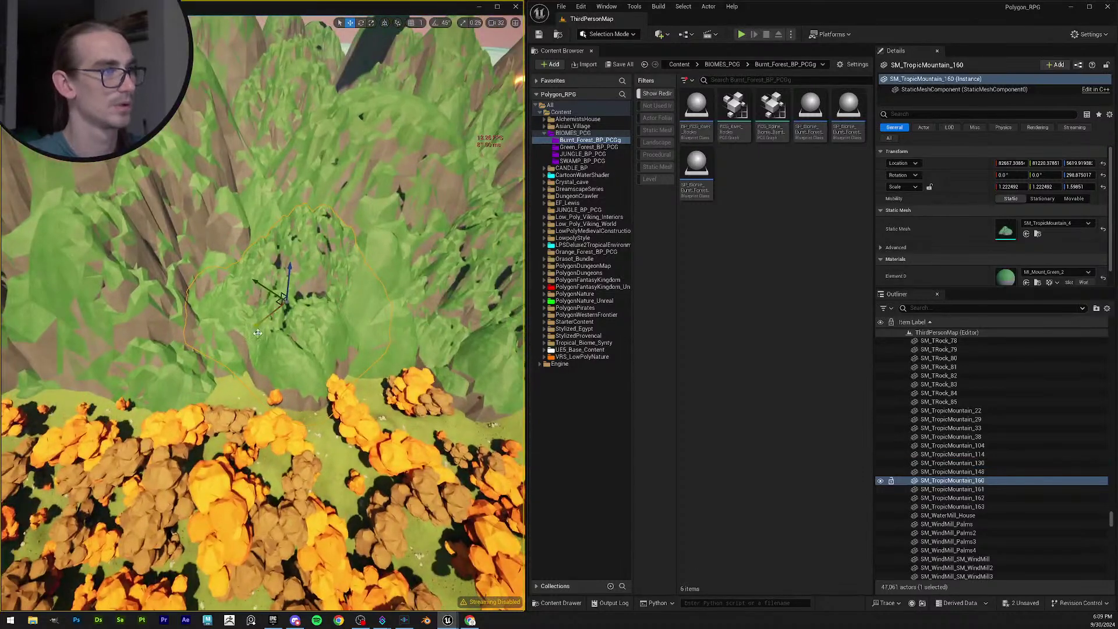
key(e)
drag(263, 319, 269, 281)
key(w)
Reposition SM_TropicMountain_164 and a neighbouring mountain along the edge of the orange forest.
right_drag(269, 281, 359, 254)
click(294, 348)
drag(357, 271, 373, 251)
right_drag(373, 252, 313, 338)
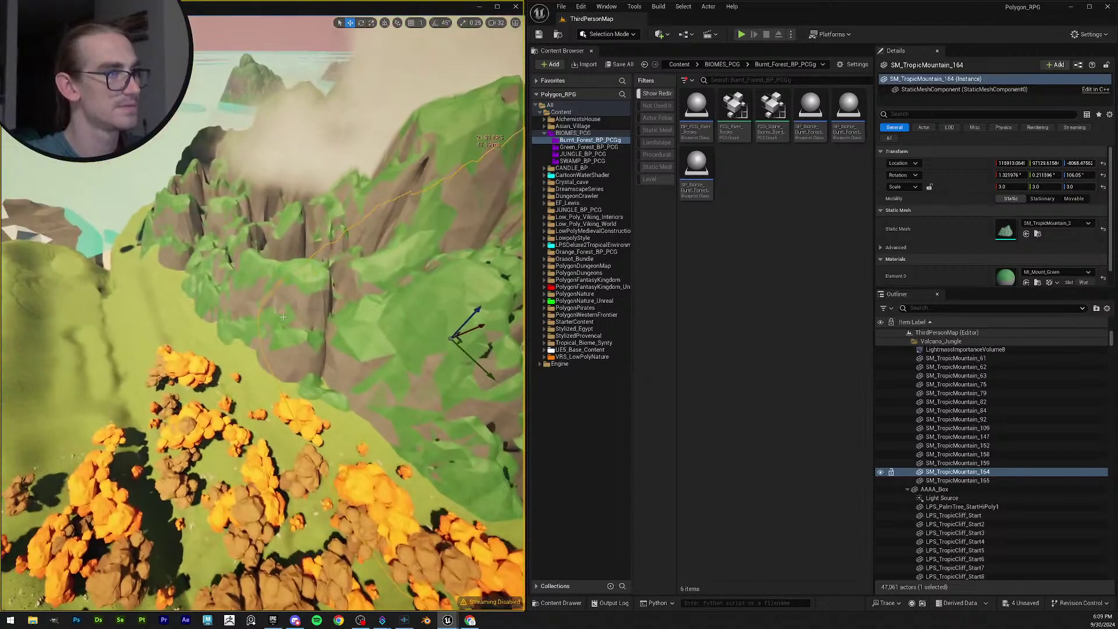
click(312, 338)
drag(290, 310, 290, 301)
key(Escape)
Hide the SM_CloudCard2 cloud above the distant mountains.
right_drag(290, 301, 367, 184)
click(279, 215)
key(Escape)
scroll(381, 198, up, 1)
click(282, 316)
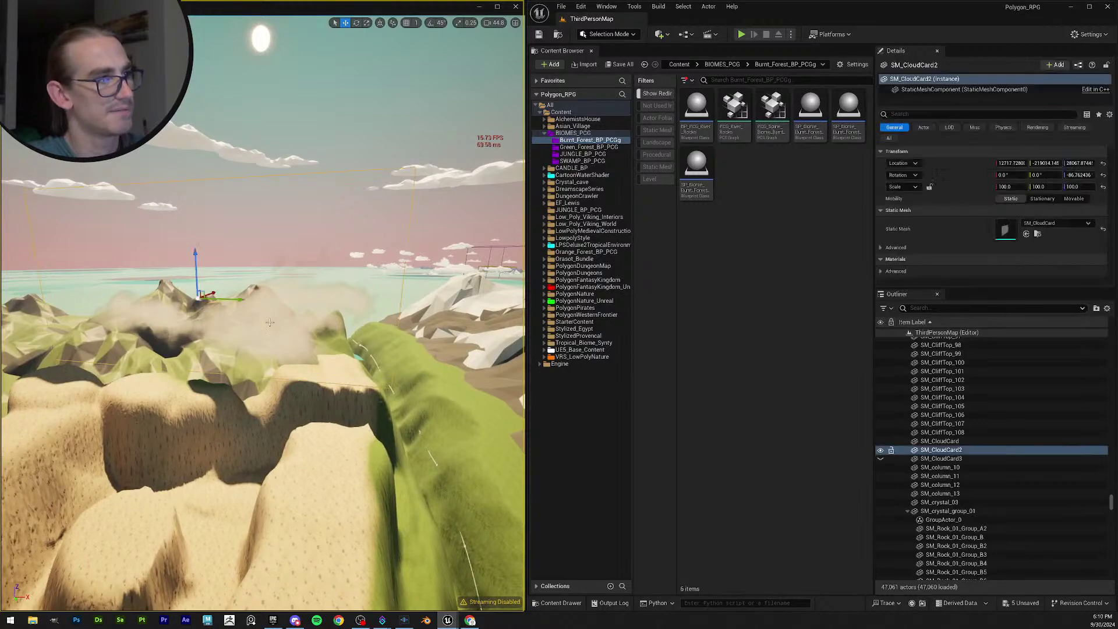
key(h)
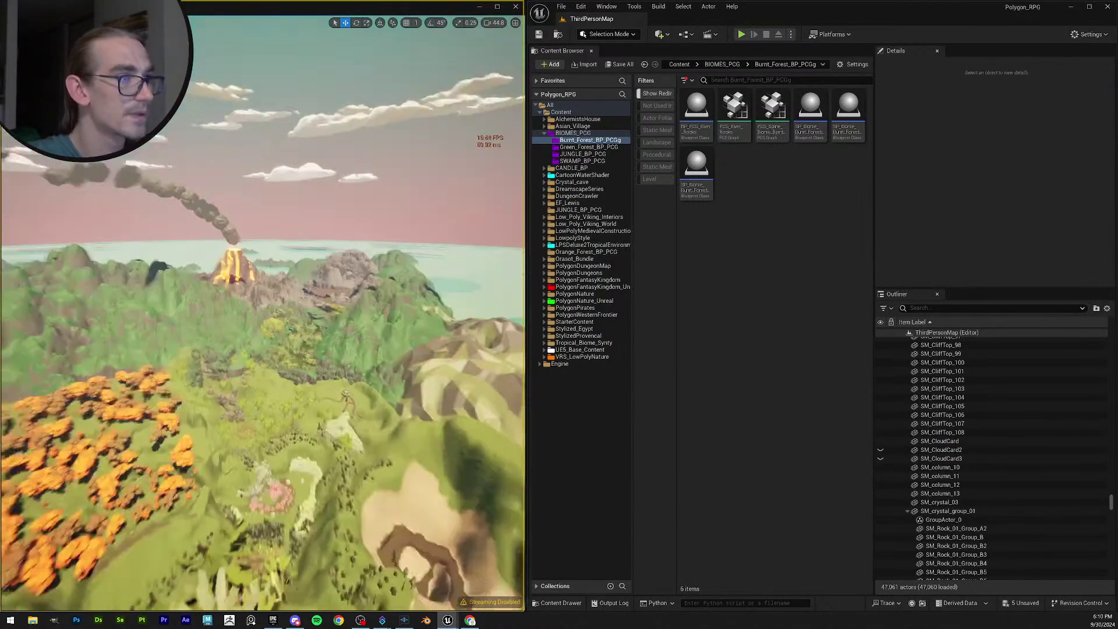
Delete the three bare brown cliff rocks protruding from the side of the narrow grassy gorge.
right_drag(262, 314, 265, 401)
scroll(262, 315, down, 5)
click(265, 400)
ctrl+click(246, 346)
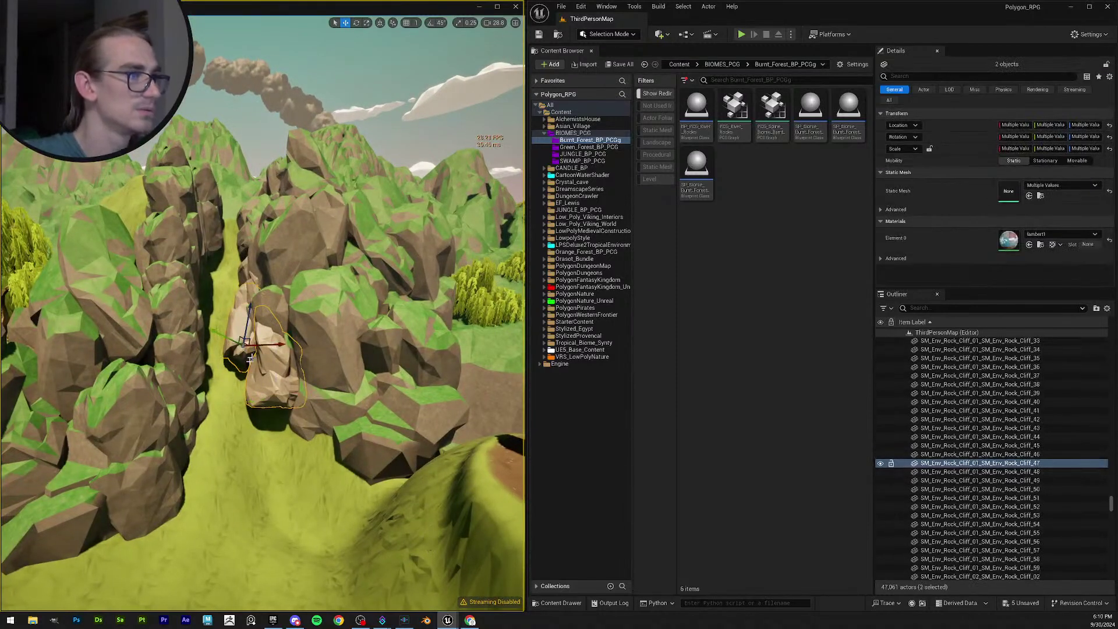
key(Delete)
click(266, 387)
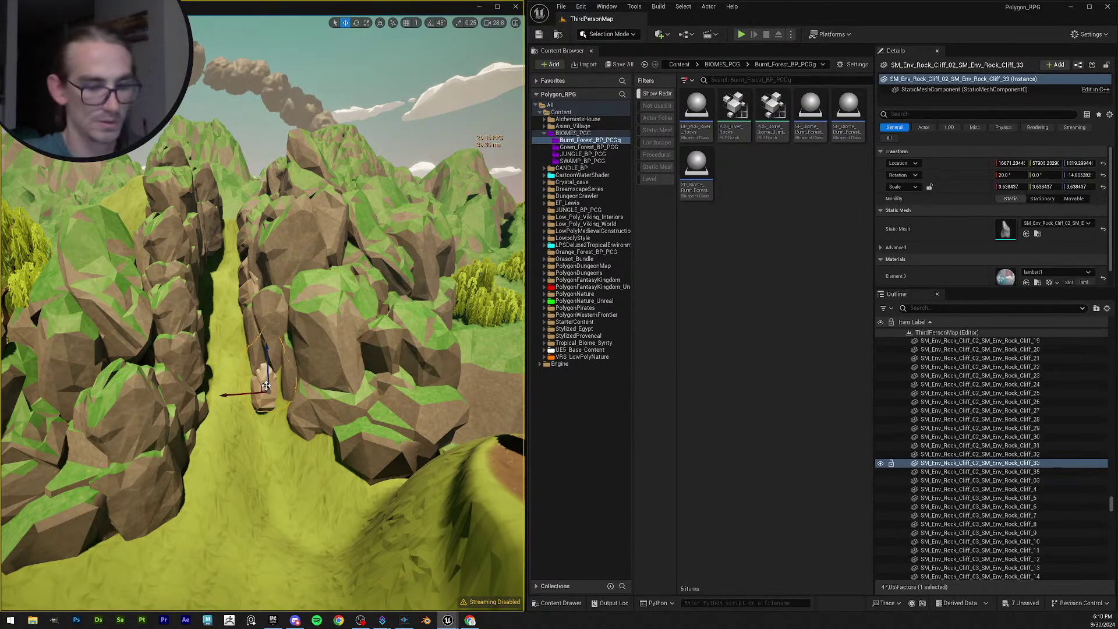
key(Delete)
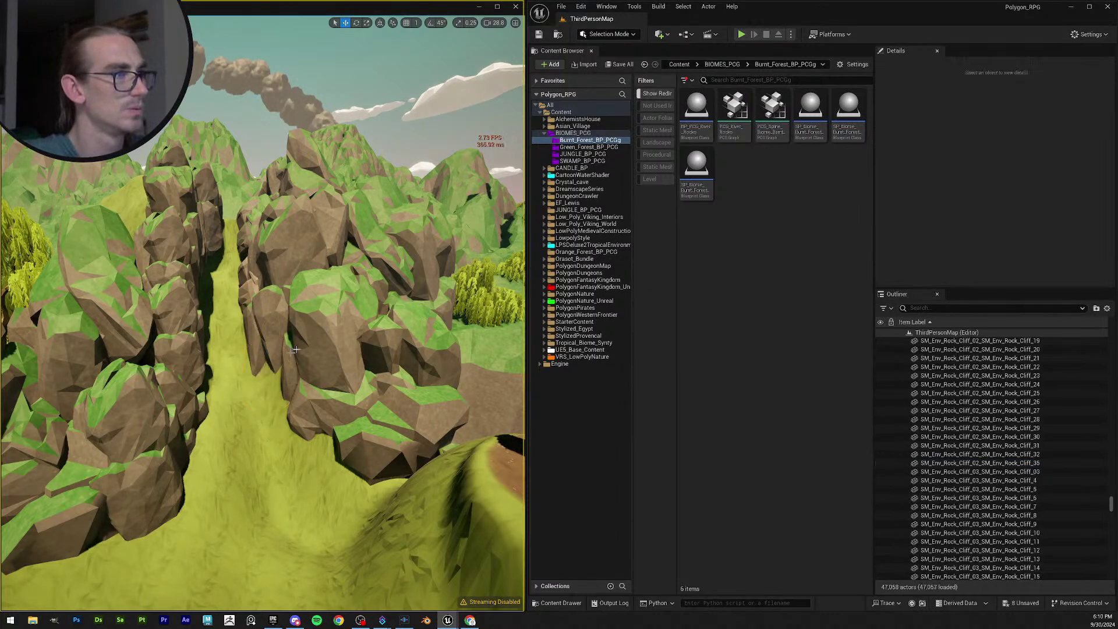
Delete the bare rocks SM_Env_Rock_Cliff_02_SM_Env_Rock_Cliff_32 and SM_Env_Rock_Cliff_01_SM_Env_Rock_Cliff_41 farther up the gorge.
right_drag(258, 337, 258, 378)
click(274, 342)
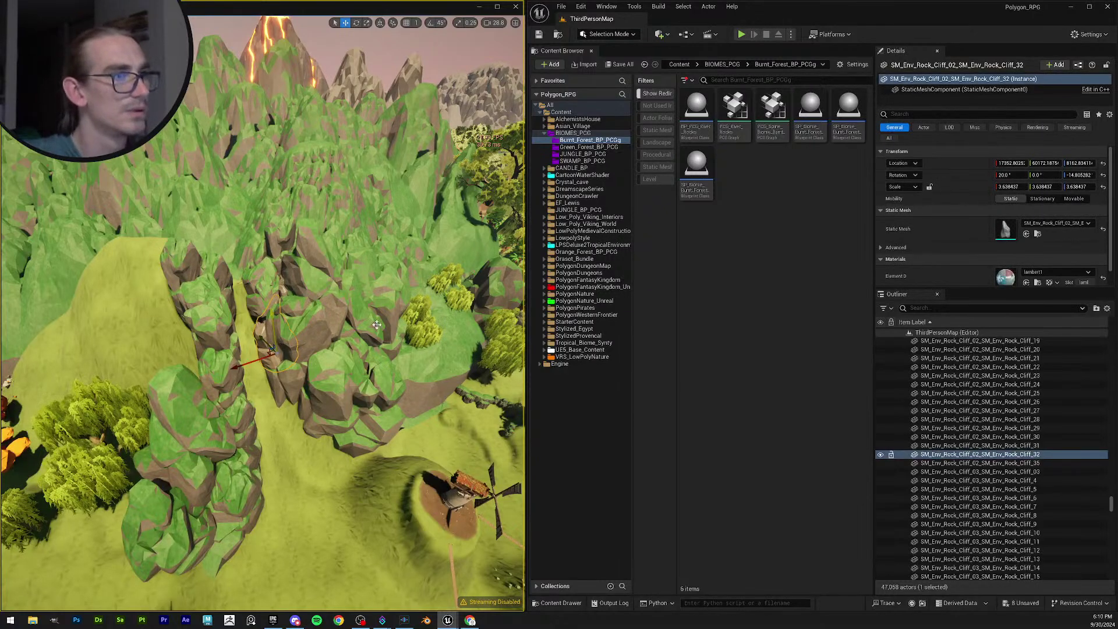
key(Delete)
right_drag(377, 324, 238, 267)
click(237, 268)
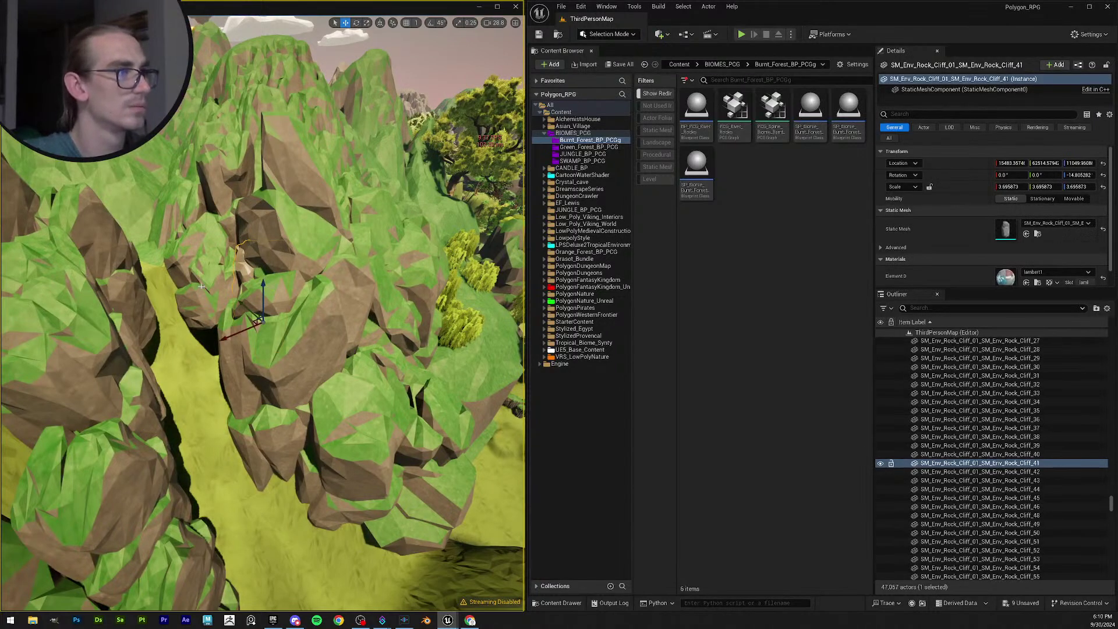
key(Delete)
Shift the green rock SM_Env_Rock_Cliff_02_SM_Env_Rock_Cliff_31 at the upper end of the gorge and clear the selection.
click(213, 266)
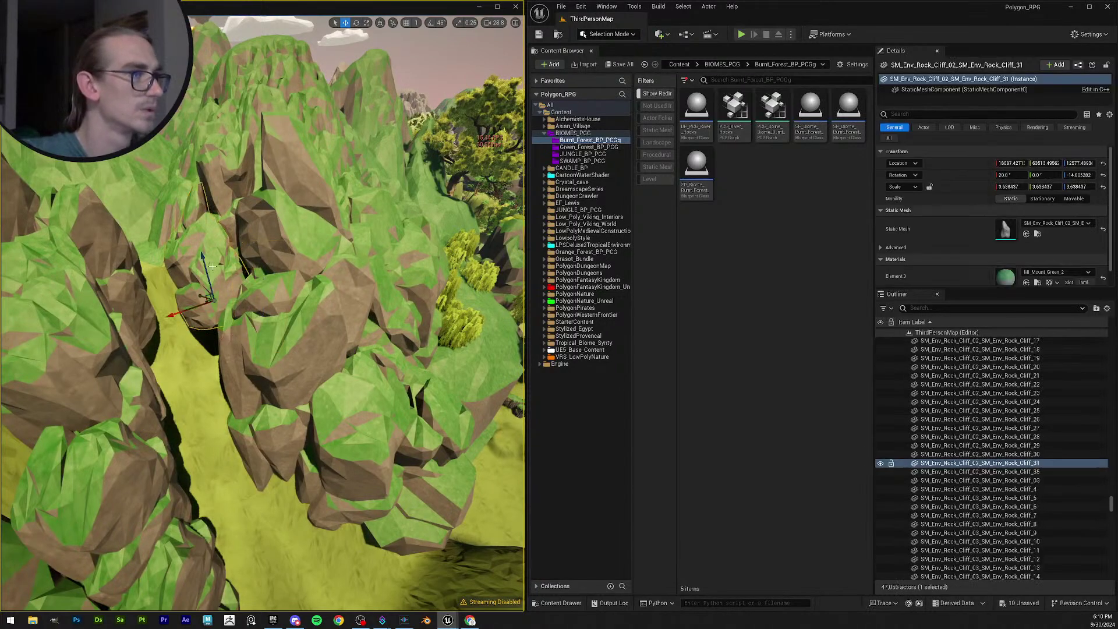
drag(207, 267, 224, 306)
key(r)
key(Escape)
right_drag(223, 306, 215, 327)
right_drag(243, 378, 296, 365)
click(257, 392)
key(Escape)
Move the eleven green rocks on the orange-forest side of the gorge across against the opposite cliff, leaving the landscape pieces out of the selection.
ctrl+alt+drag(292, 453, 202, 269)
ctrl+click(180, 335)
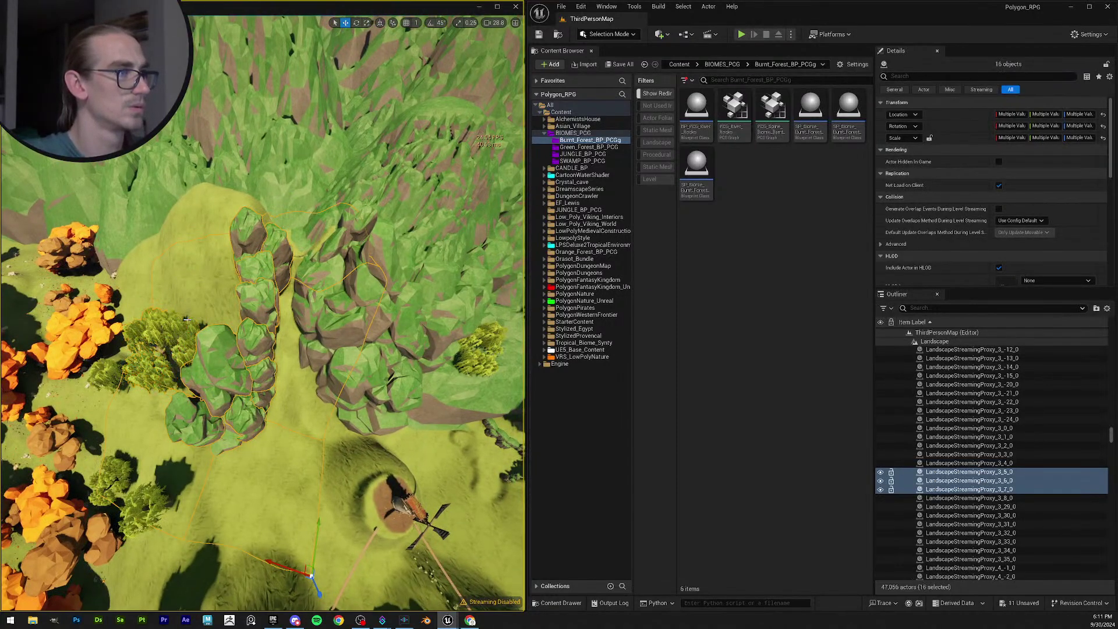
ctrl+click(312, 400)
ctrl+click(148, 434)
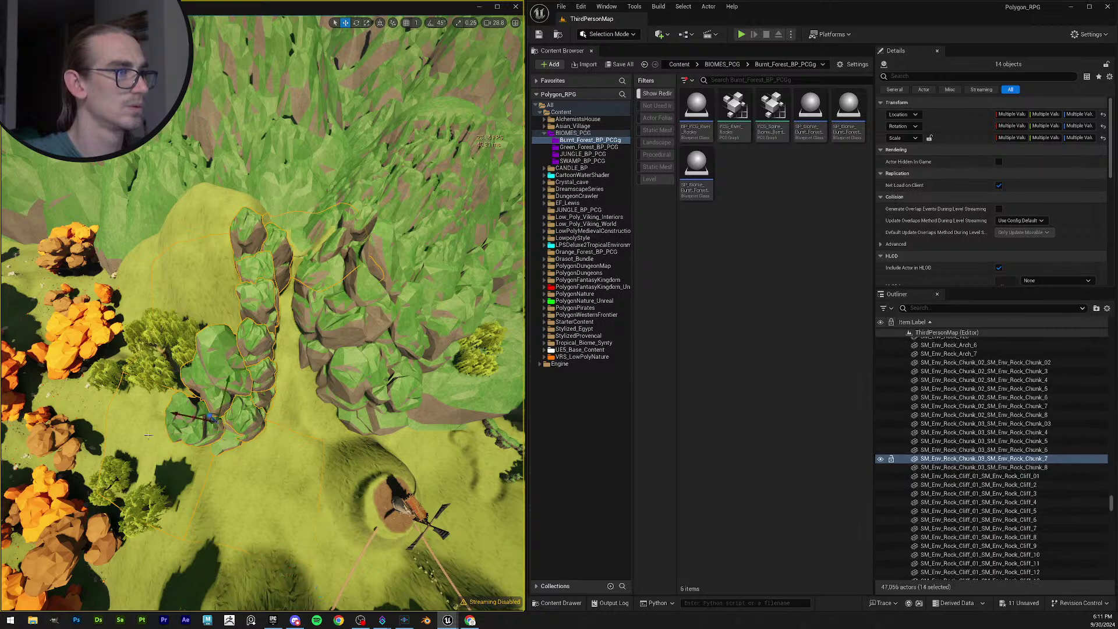
ctrl+click(330, 239)
ctrl+click(303, 239)
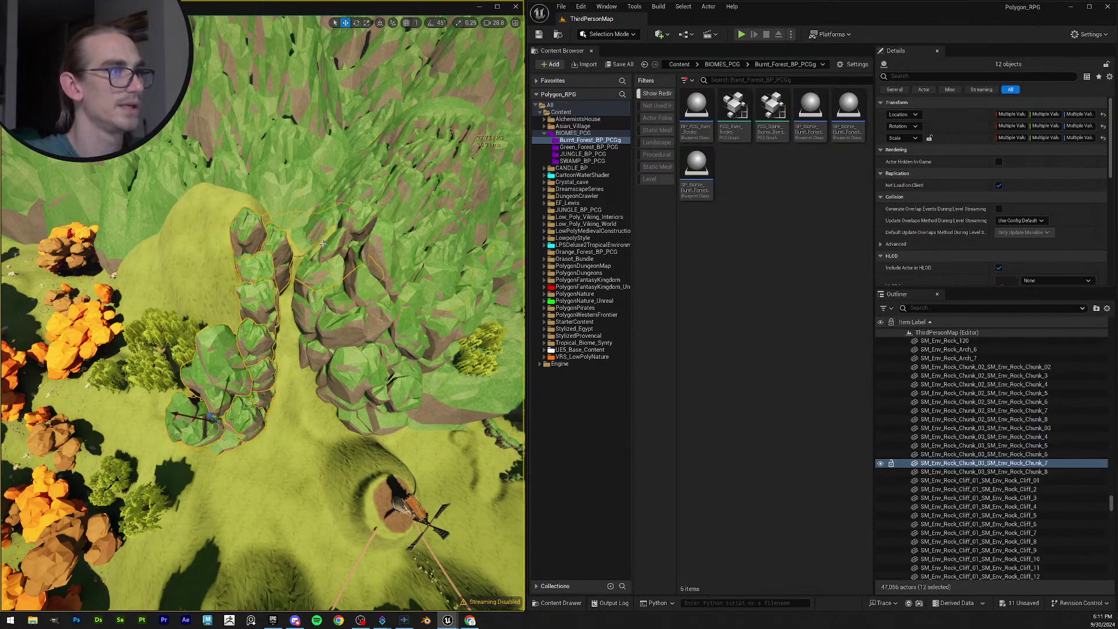
ctrl+click(325, 243)
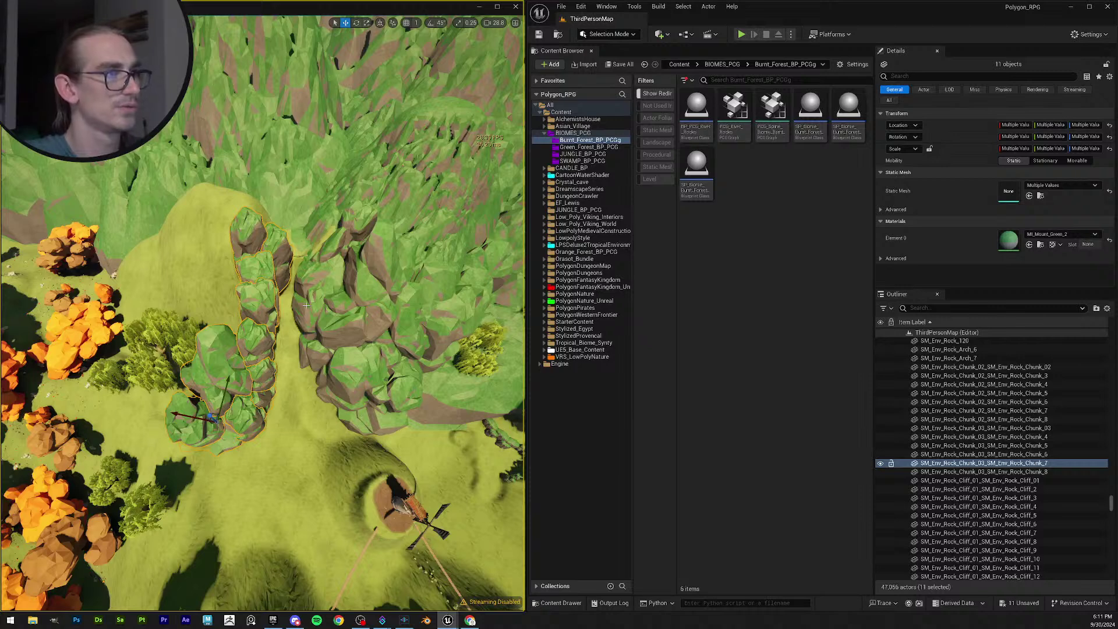
right_drag(306, 305, 180, 401)
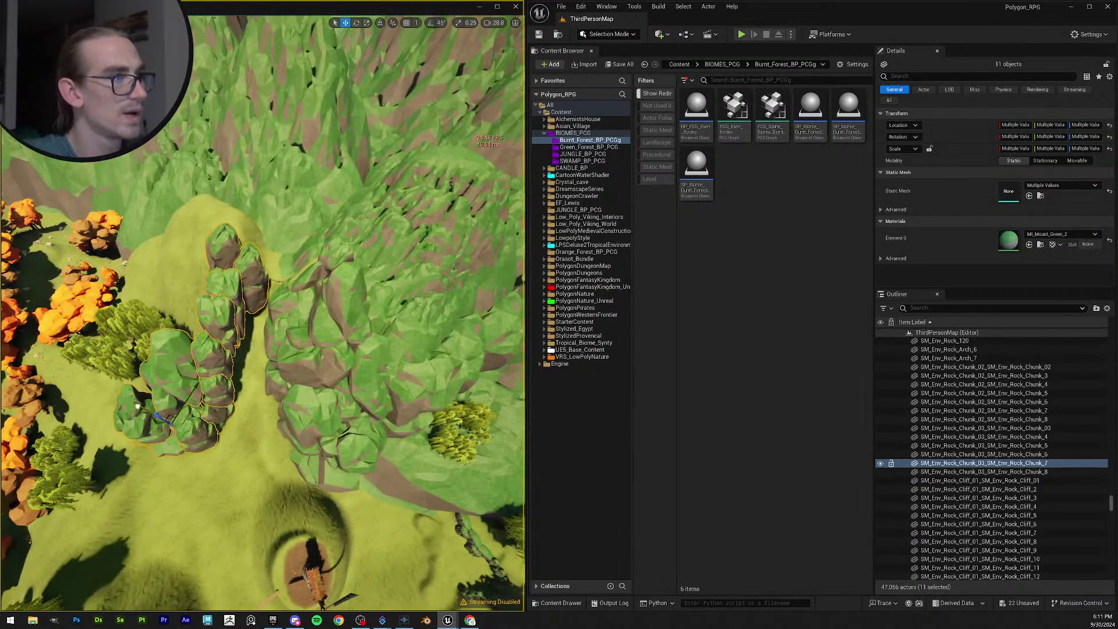
drag(137, 407, 228, 378)
drag(229, 439, 227, 408)
key(w)
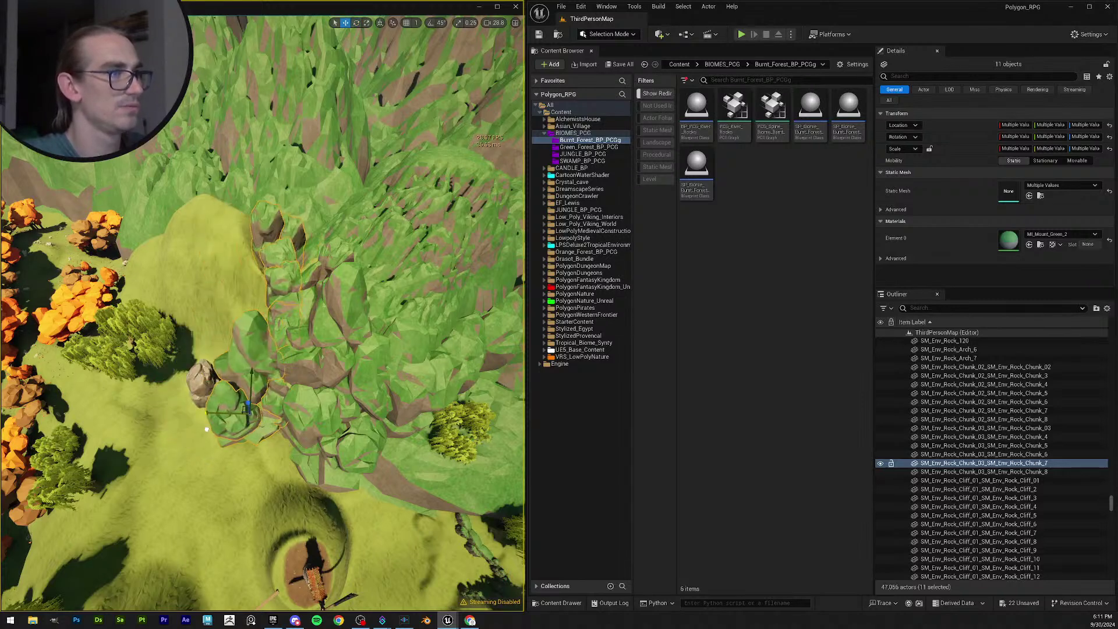
Delete the bare brown rock SM_Env_Rock_Cliff_01_SM_Env_Rock_Cliff_46 at the lower end of the green rock cluster.
right_drag(227, 407, 262, 379)
right_drag(182, 421, 221, 496)
click(221, 496)
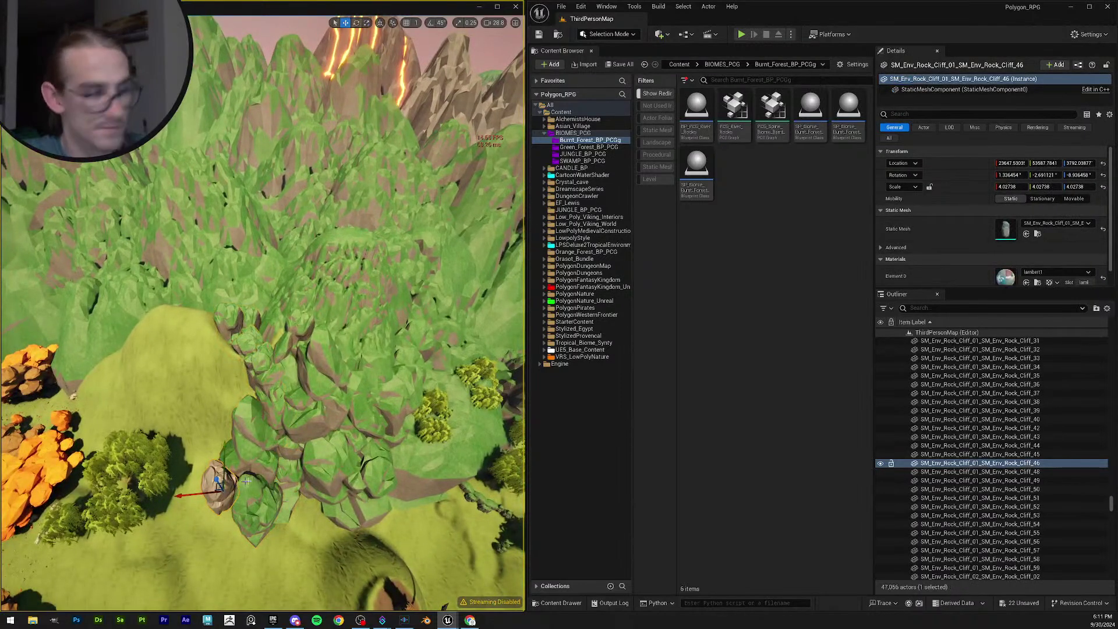
key(Delete)
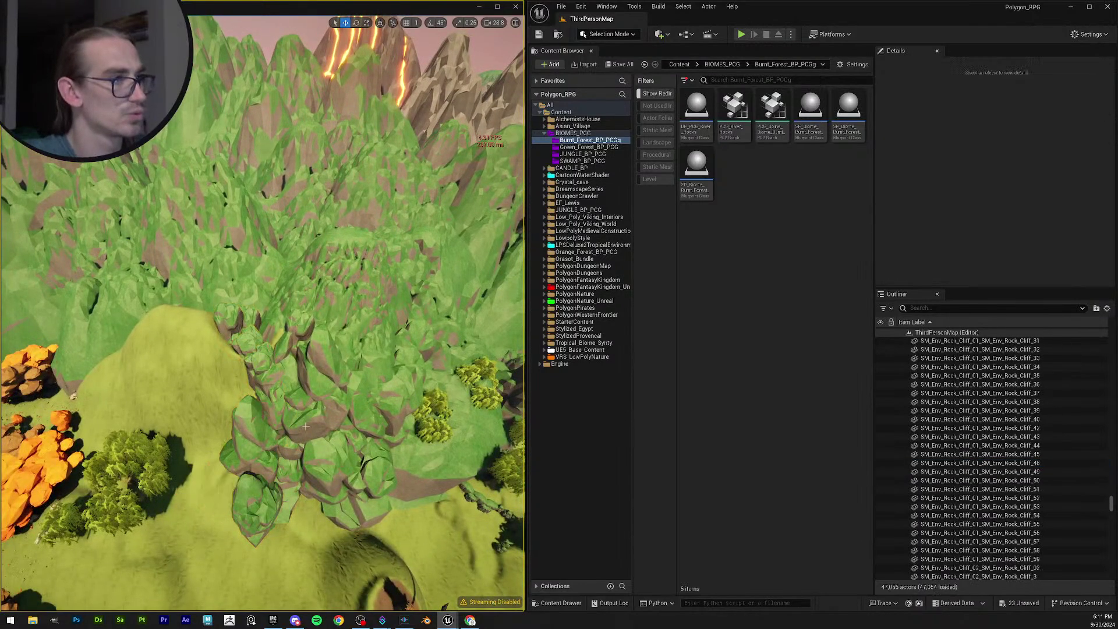
Duplicate the green rock SM_Env_Rock_Cliff_01_SM_Env_Rock_Cliff_40, place the copy farther along the gorge rocks, and clear the selection.
right_drag(313, 411, 291, 418)
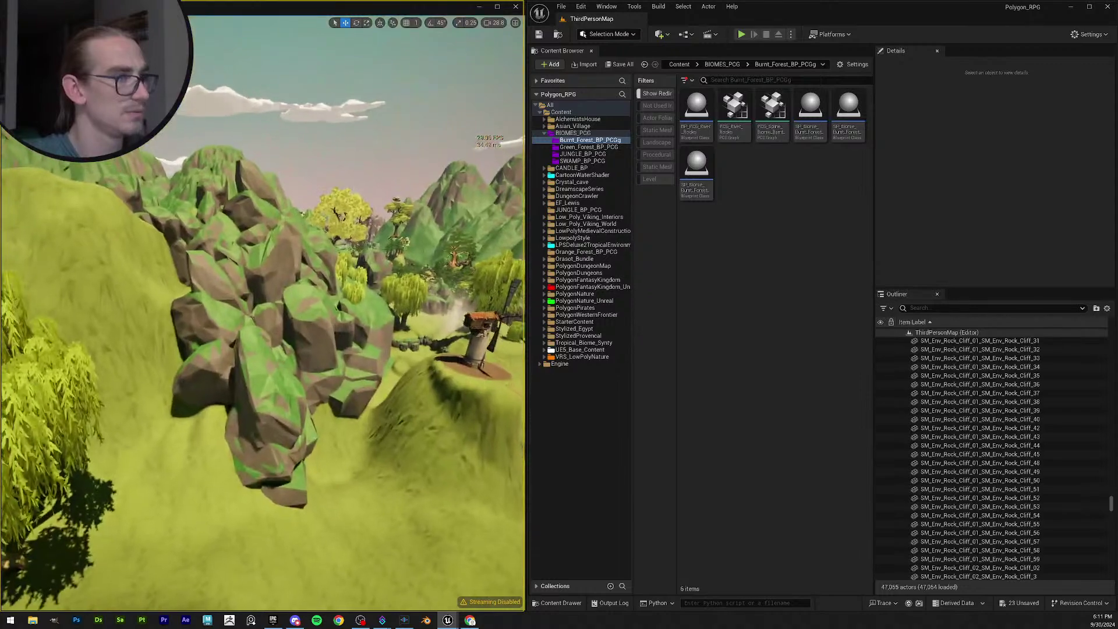
click(216, 387)
key(f)
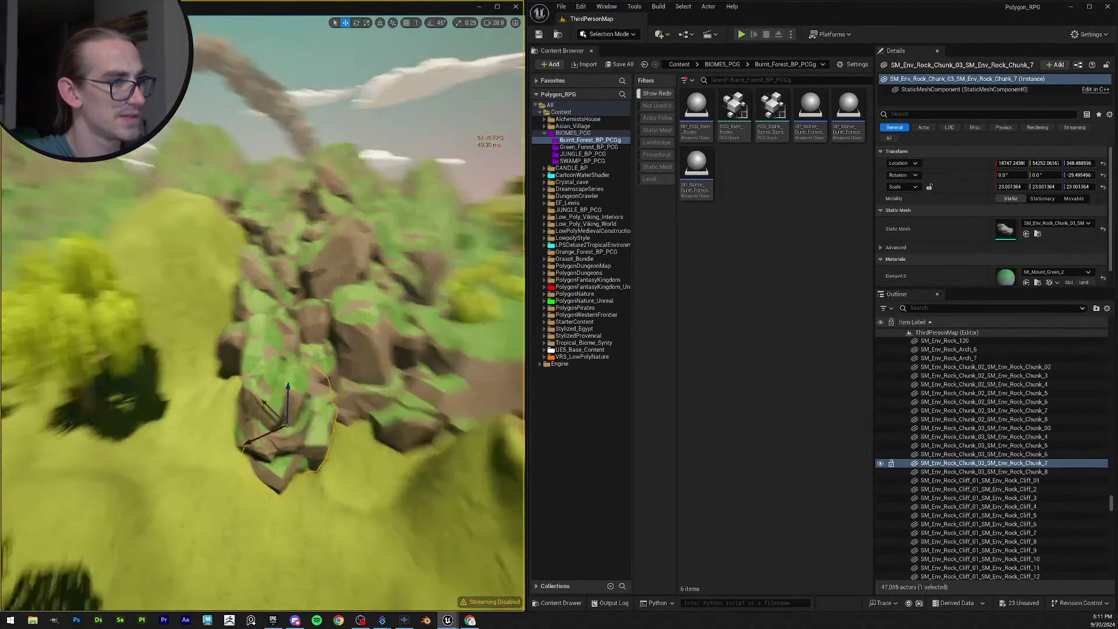
right_drag(315, 420, 286, 417)
click(291, 419)
key(f)
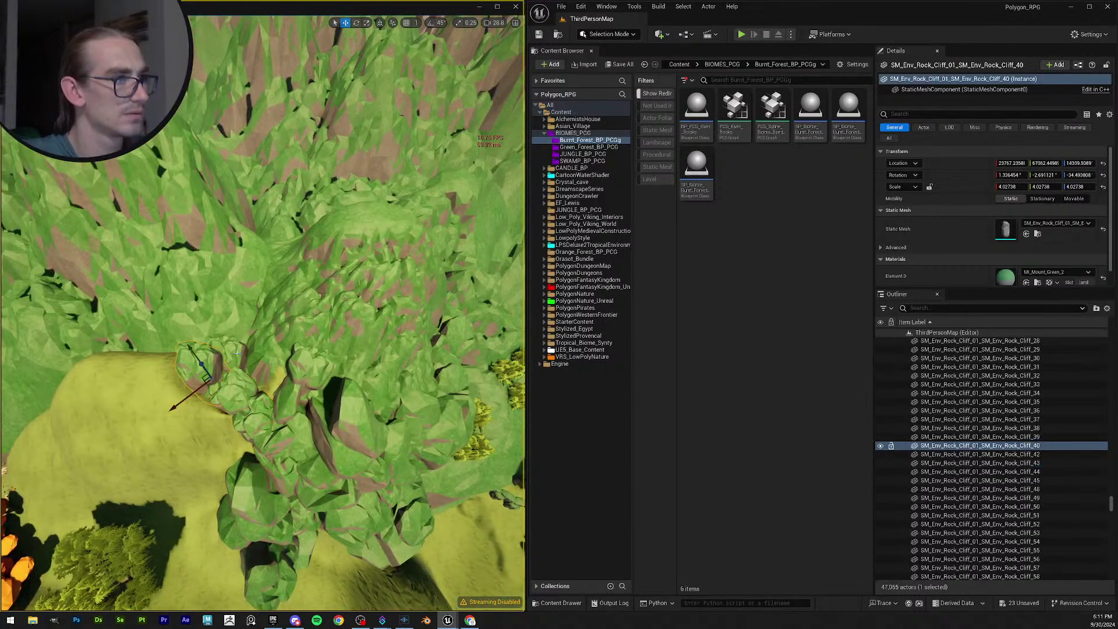
click(255, 381)
click(240, 369)
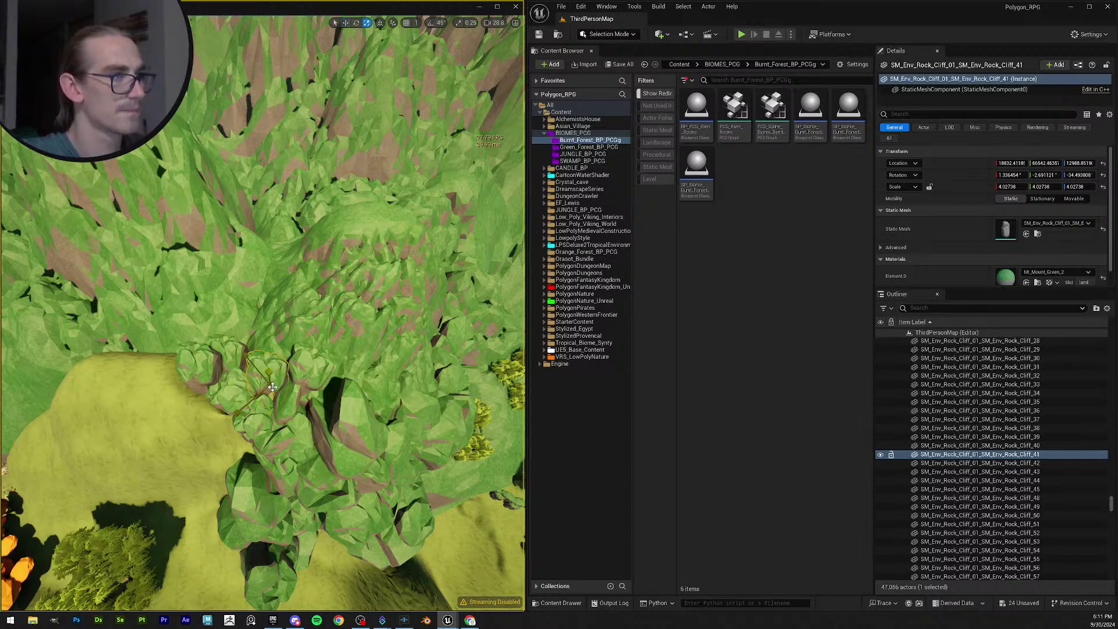
key(Escape)
Delete the original rock SM_Env_Rock_Cliff_01_SM_Env_Rock_Cliff_40 at the edge of the grassy hill.
right_drag(314, 429, 320, 338)
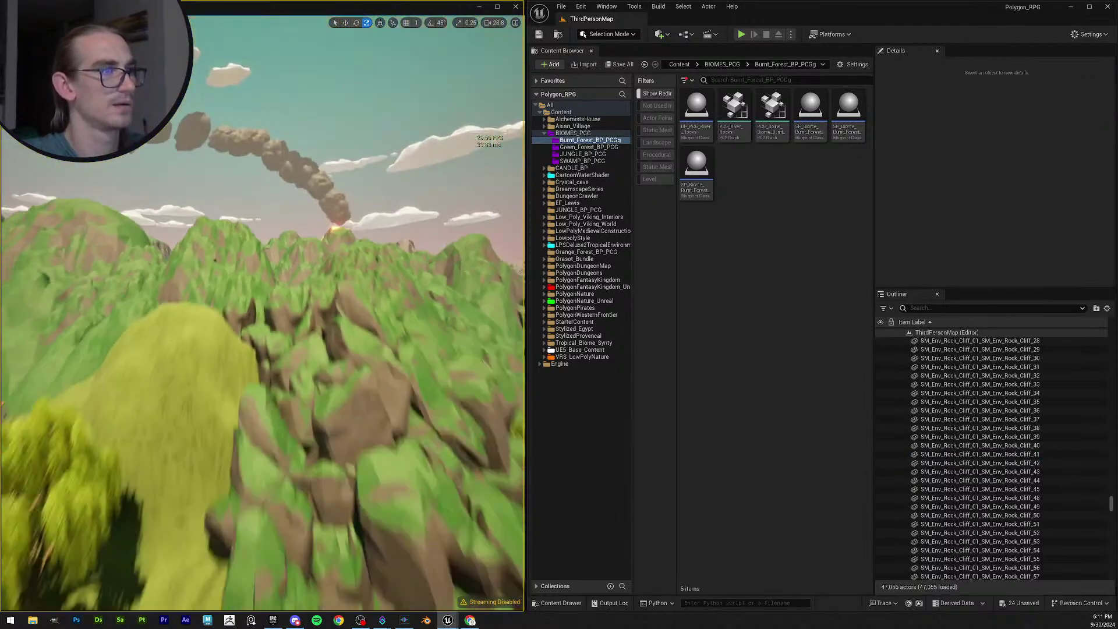
right_drag(301, 398, 301, 425)
click(226, 396)
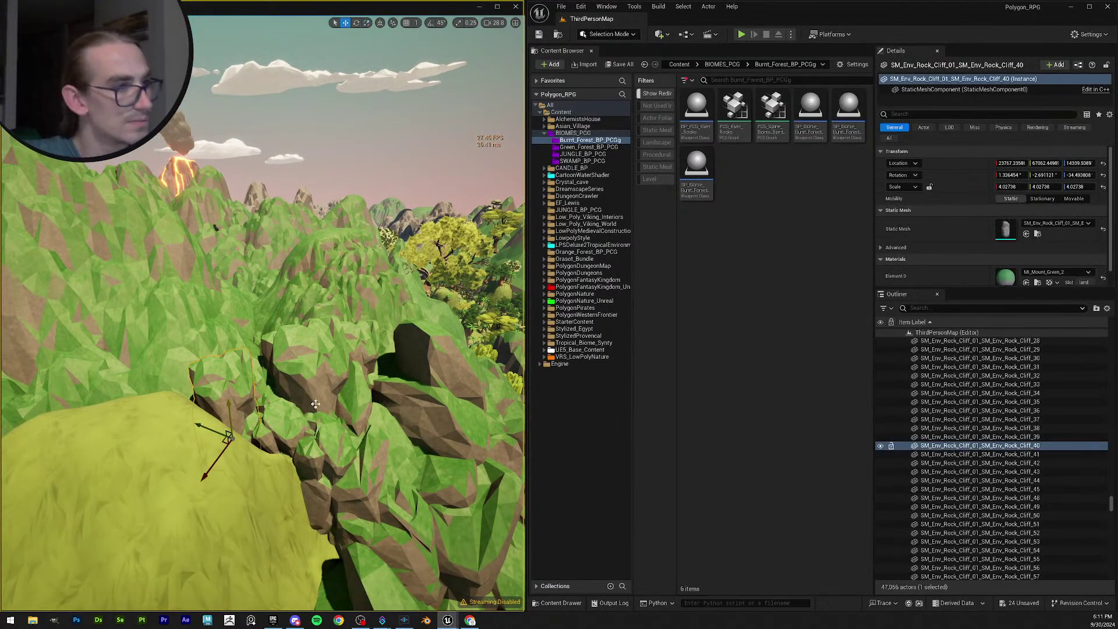
key(Escape)
Save all modified packages of the project and look over the desert, forest and grassland biomes.
right_drag(320, 400, 320, 399)
scroll(320, 399, up, 1)
right_drag(229, 394, 276, 395)
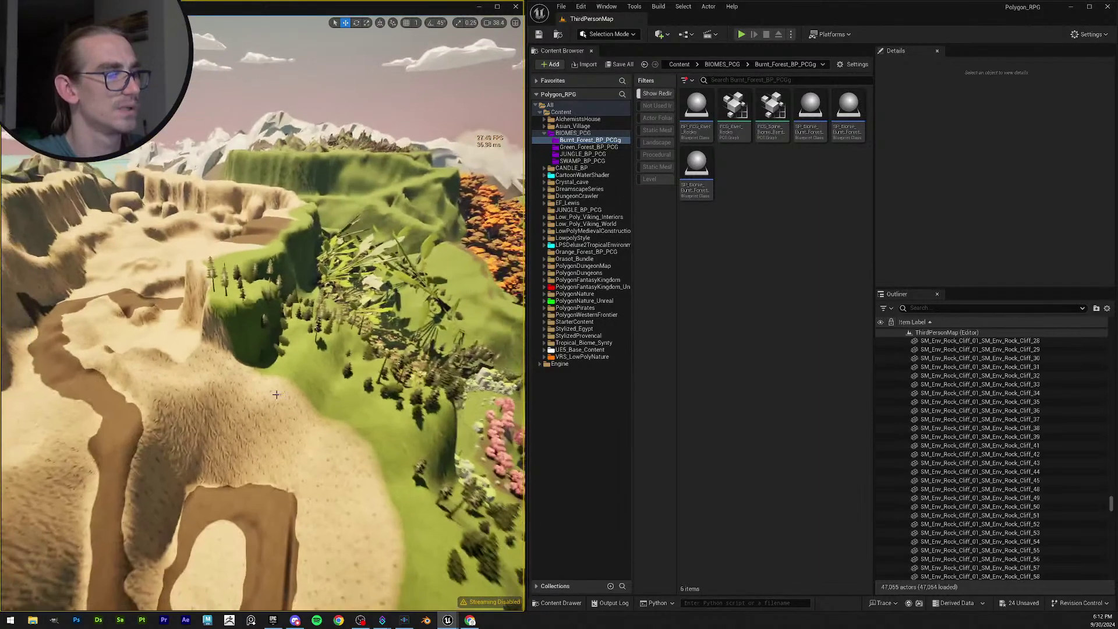
click(622, 65)
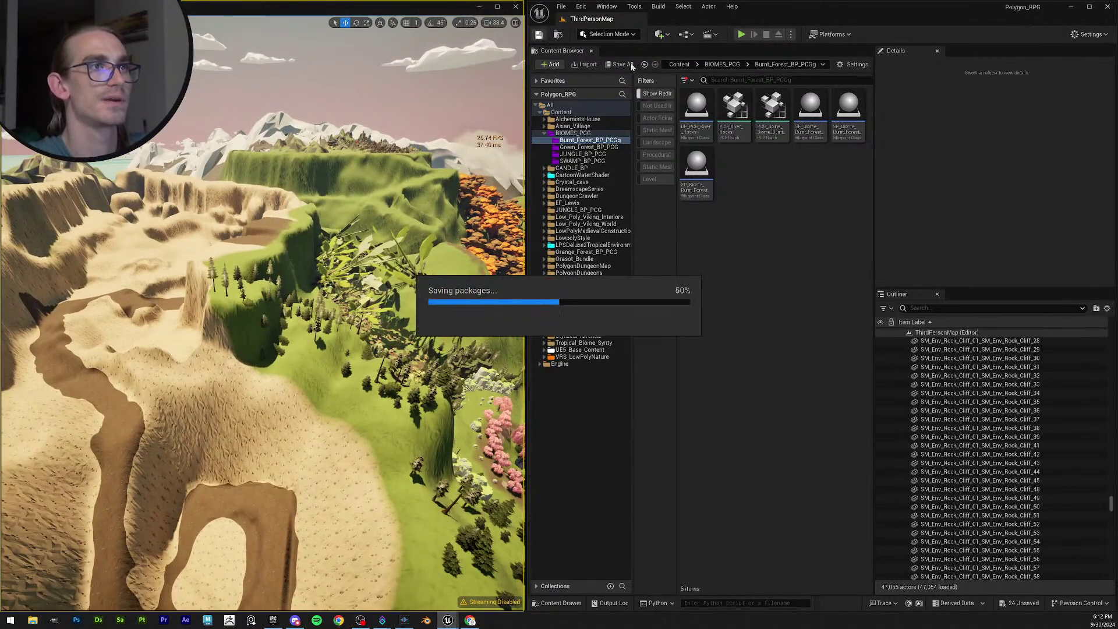
right_drag(410, 249, 384, 270)
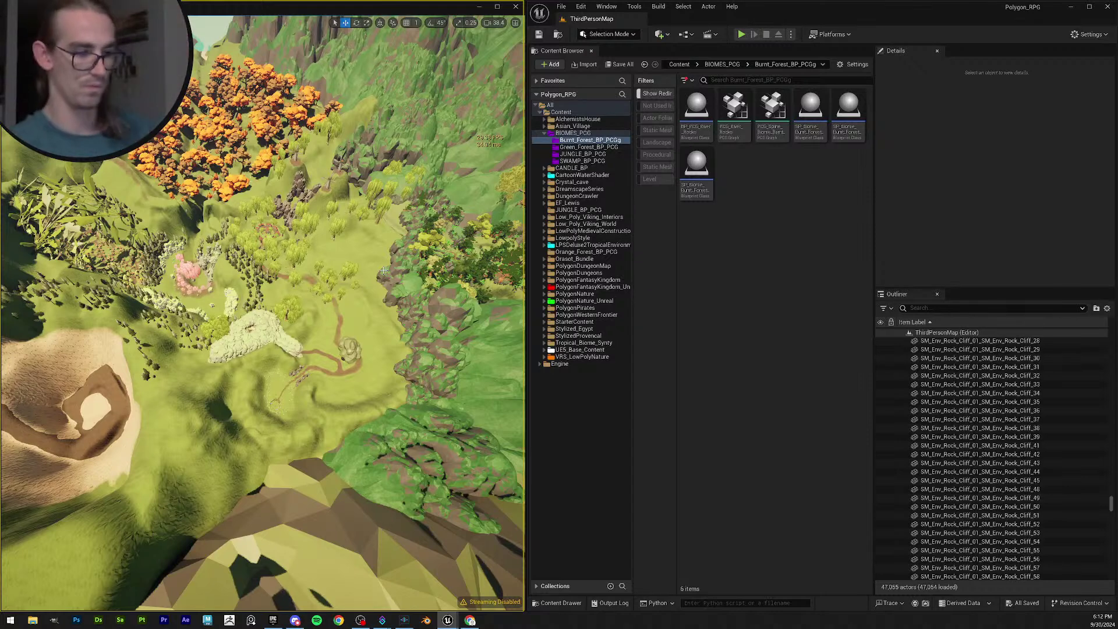
right_drag(263, 315, 324, 280)
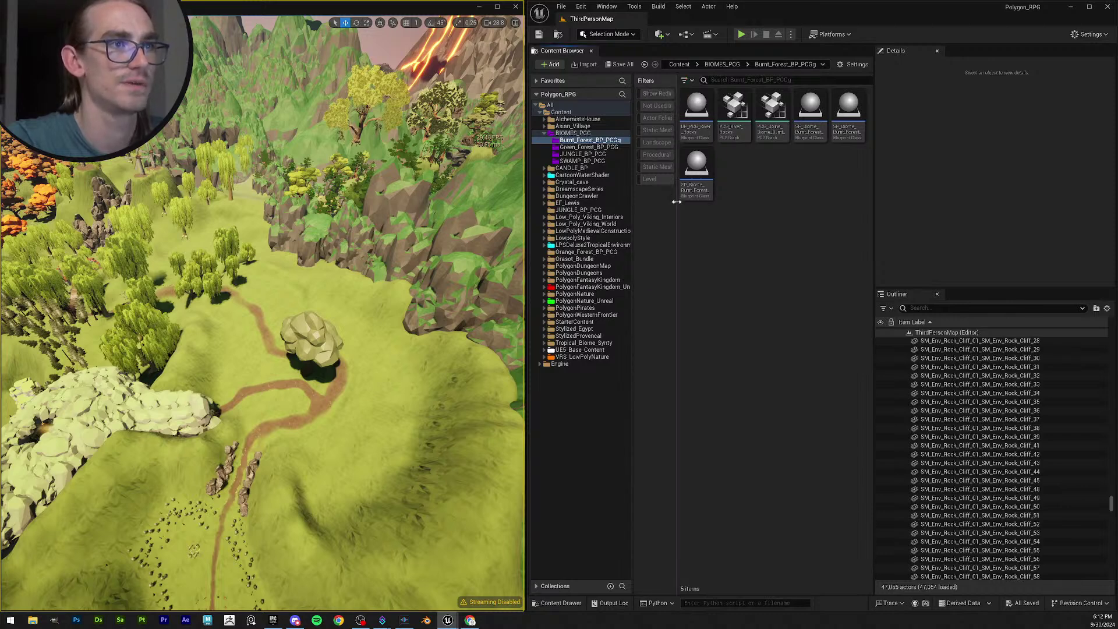
Browse to the project's Content root folder and inspect the round tree SM_Tree_Round_01 beside the path fork.
drag(677, 200, 629, 203)
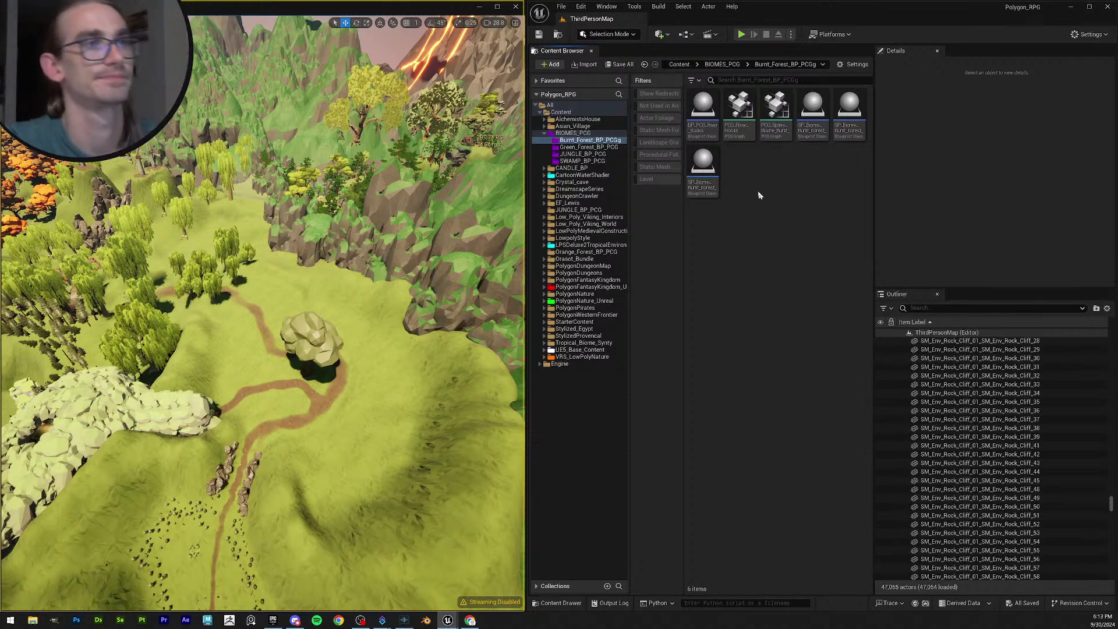
click(679, 64)
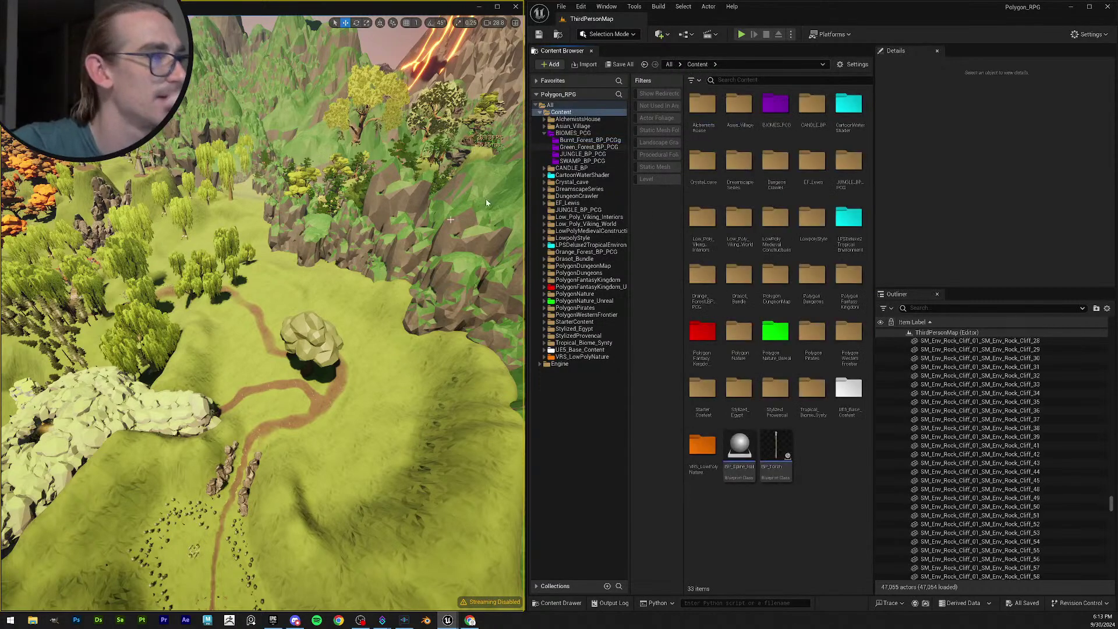
click(322, 348)
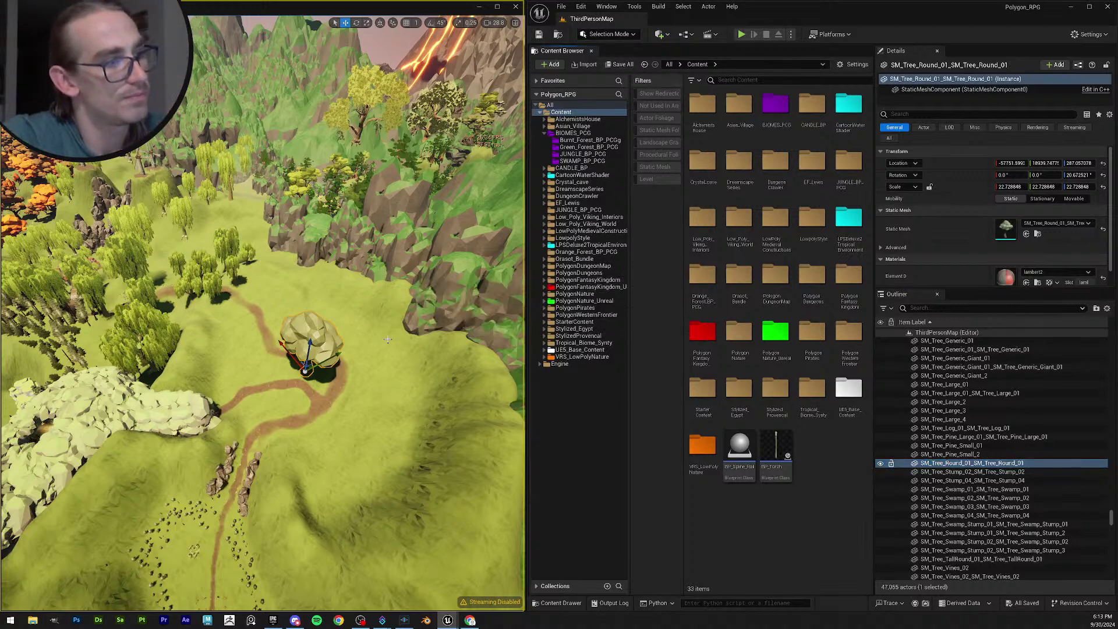
right_drag(388, 339, 340, 381)
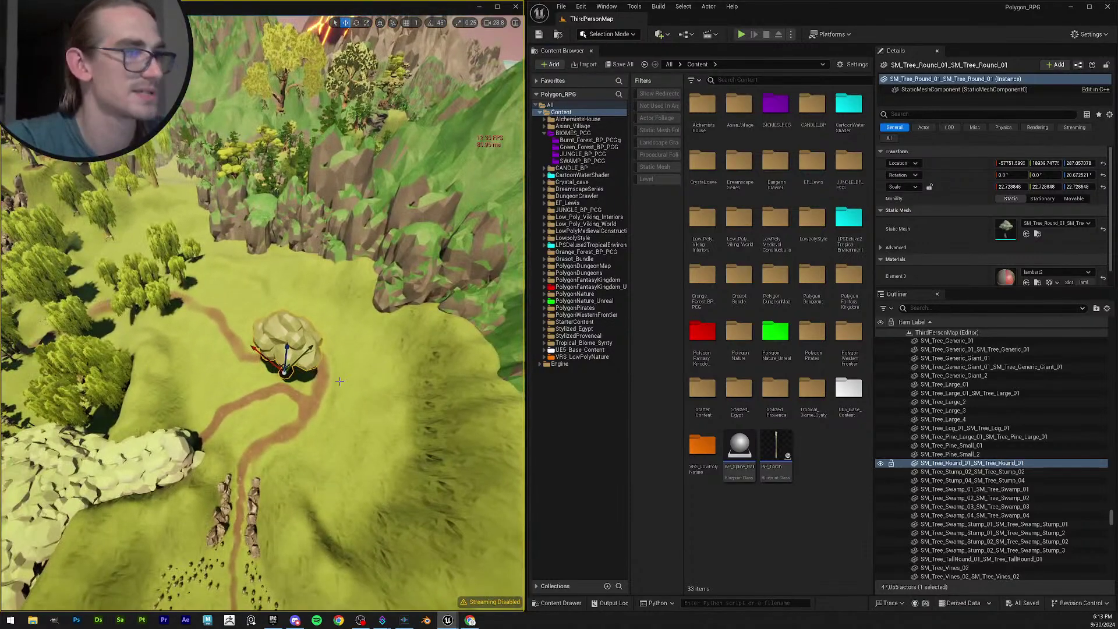
In the PCG graph of Green_Forest_BP_PCG, connect Get Landscape Data to the Surface input of Surface Sampler, close the graph and clear the selection.
click(589, 141)
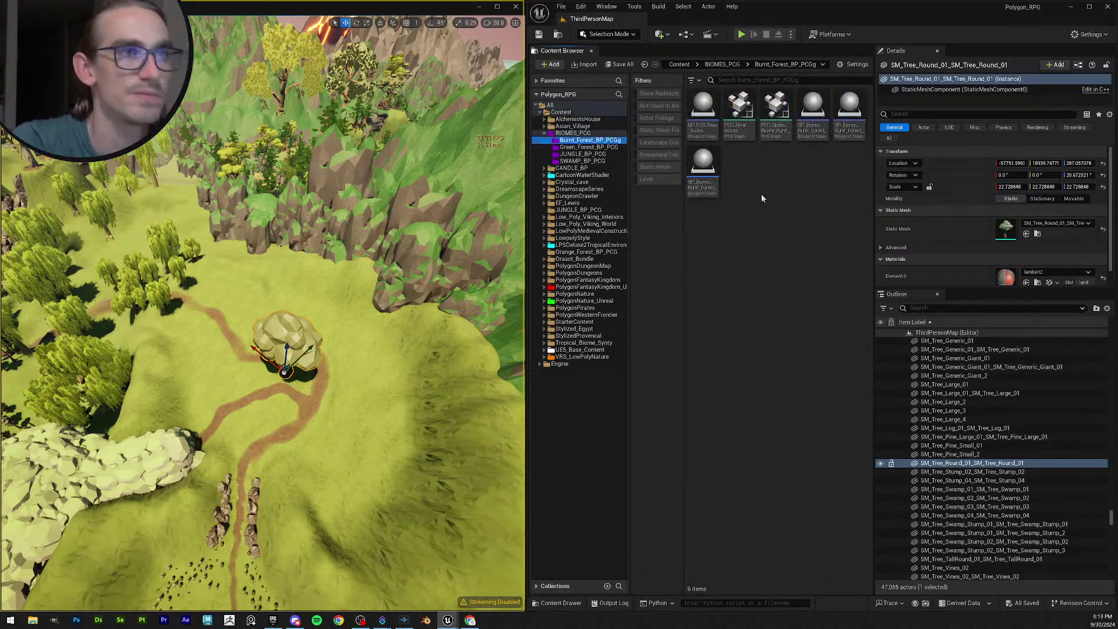
click(540, 35)
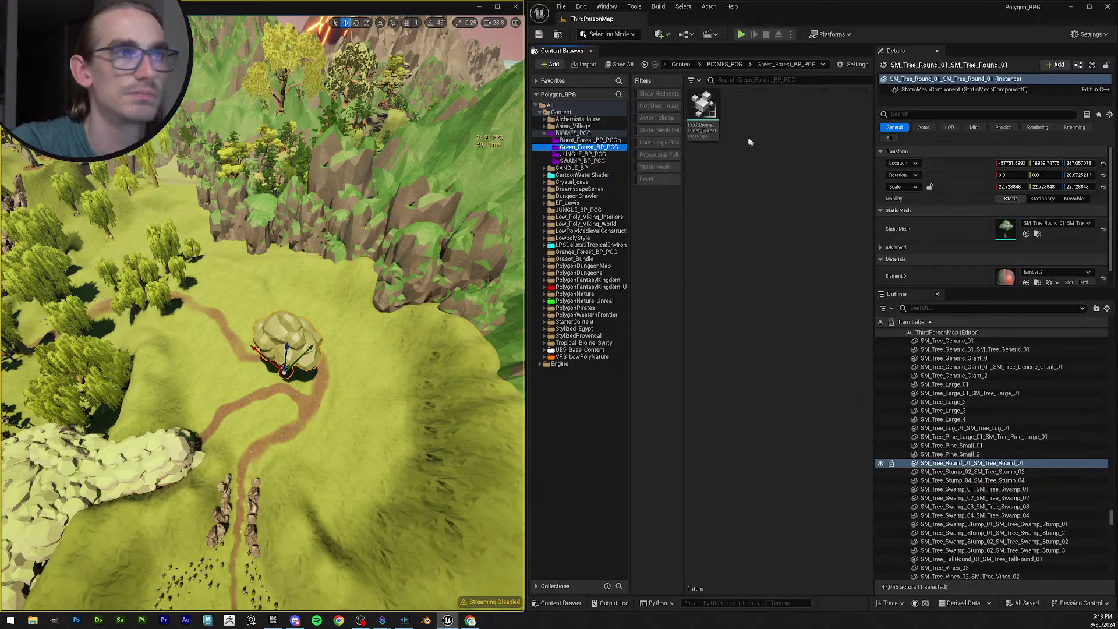
double_click(703, 111)
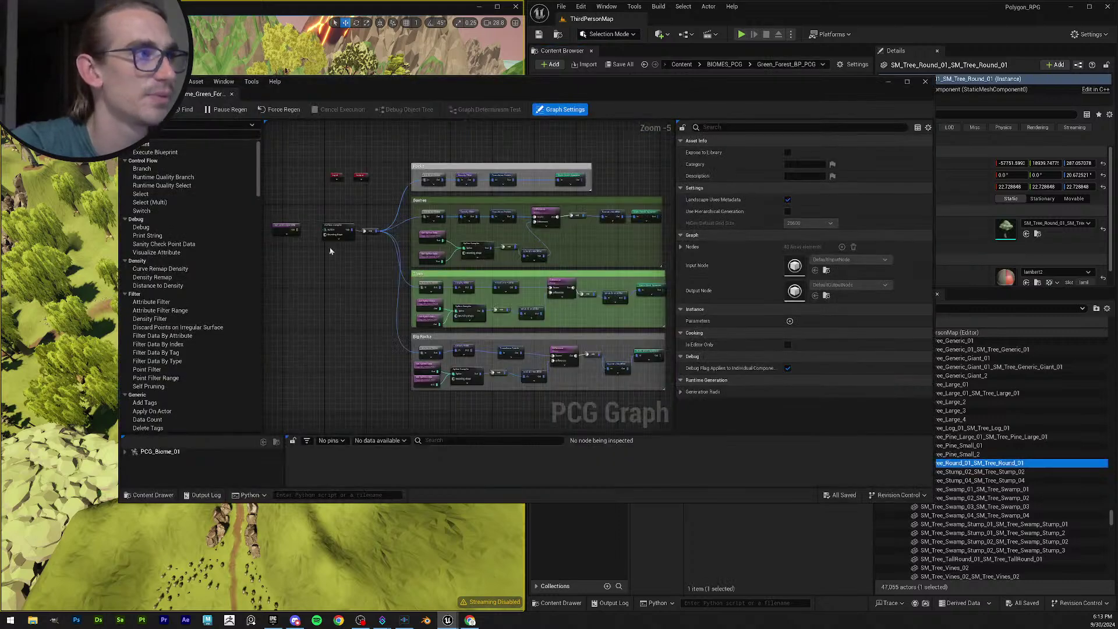
scroll(330, 250, up, 5)
drag(345, 238, 431, 239)
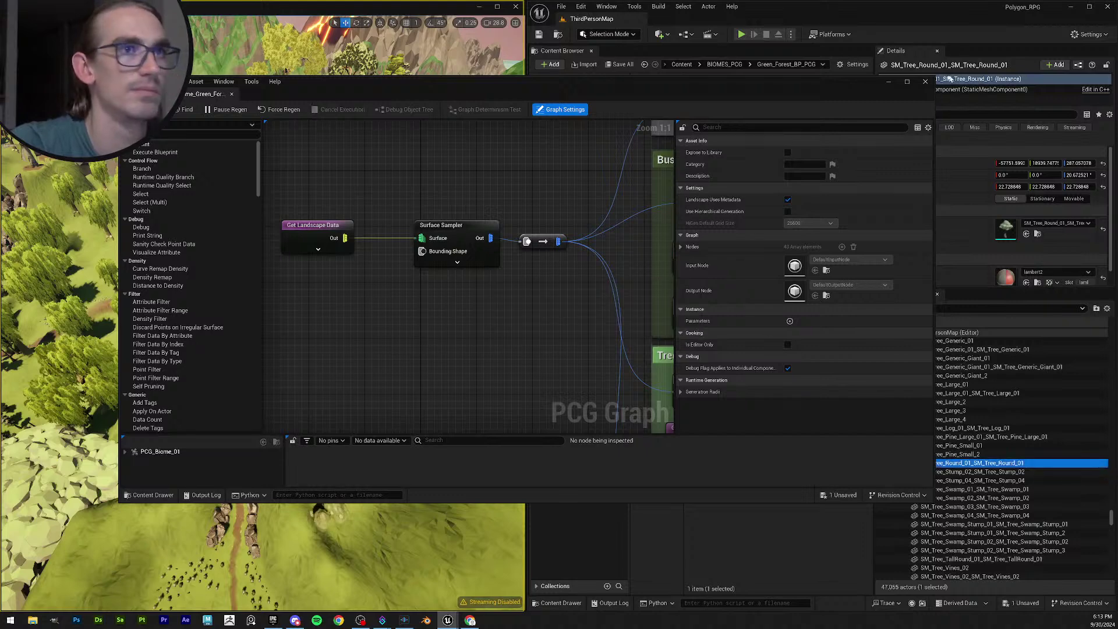
click(926, 82)
right_drag(389, 344, 344, 365)
key(Escape)
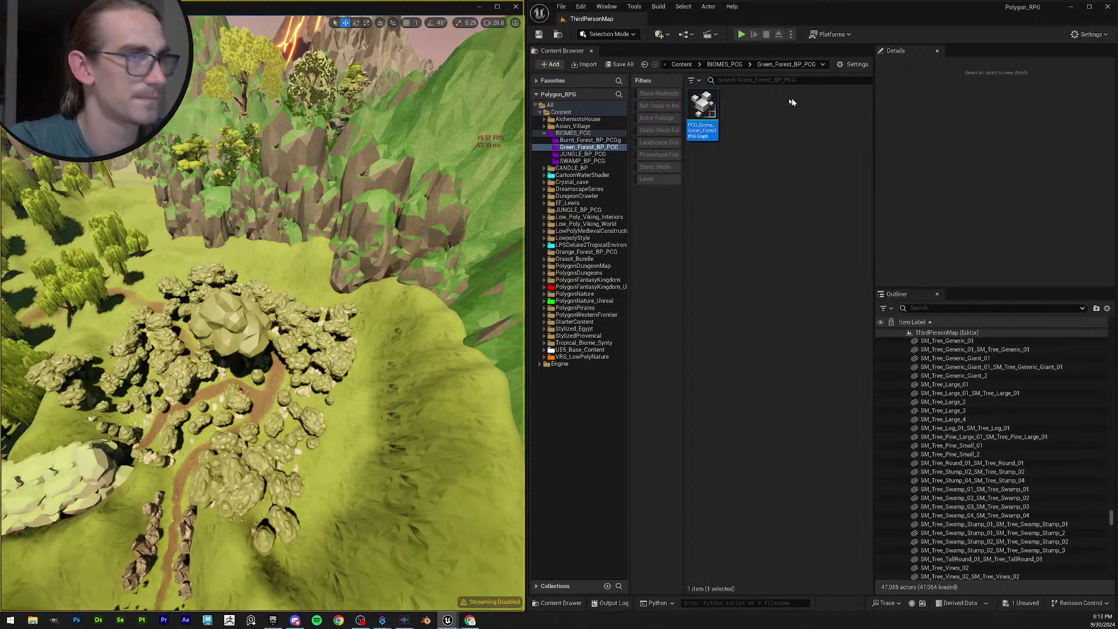
Enlarge the green forest volume PCG_Biome_01 around the round tree uniformly to a scale of about 102.4, 94.7, 87.4.
right_drag(331, 314, 341, 383)
click(336, 386)
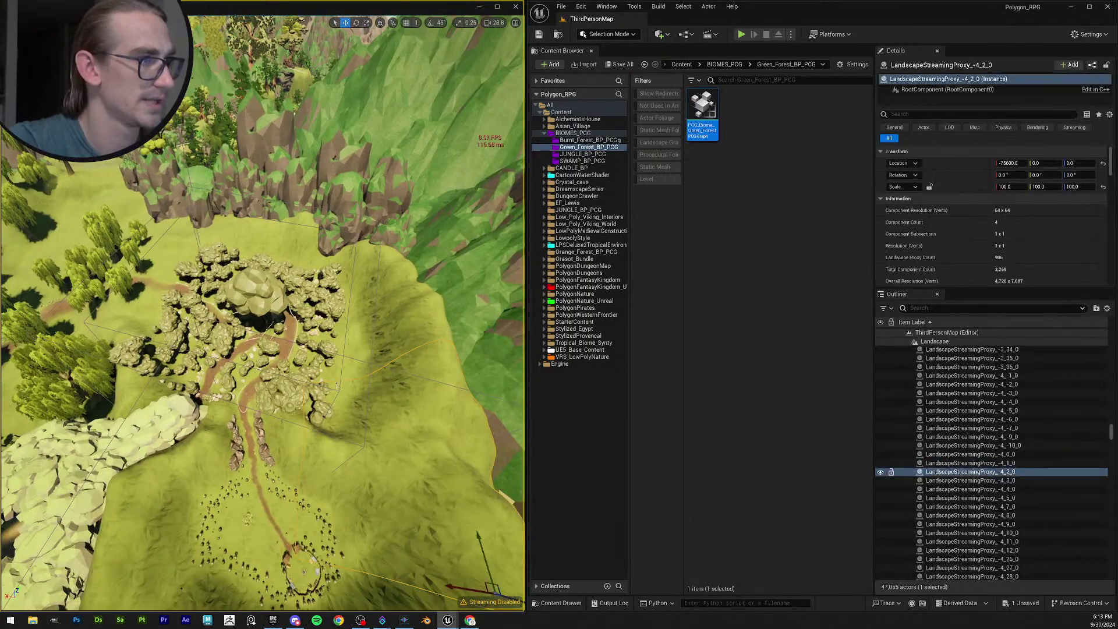
click(339, 386)
right_drag(343, 386, 345, 386)
key(r)
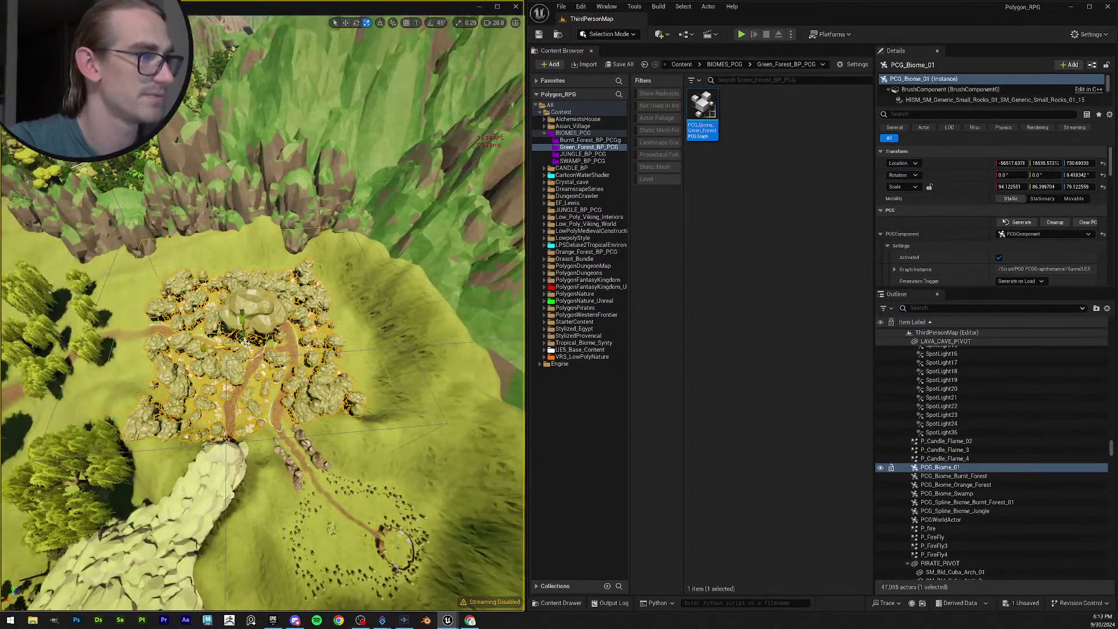
drag(246, 344, 265, 348)
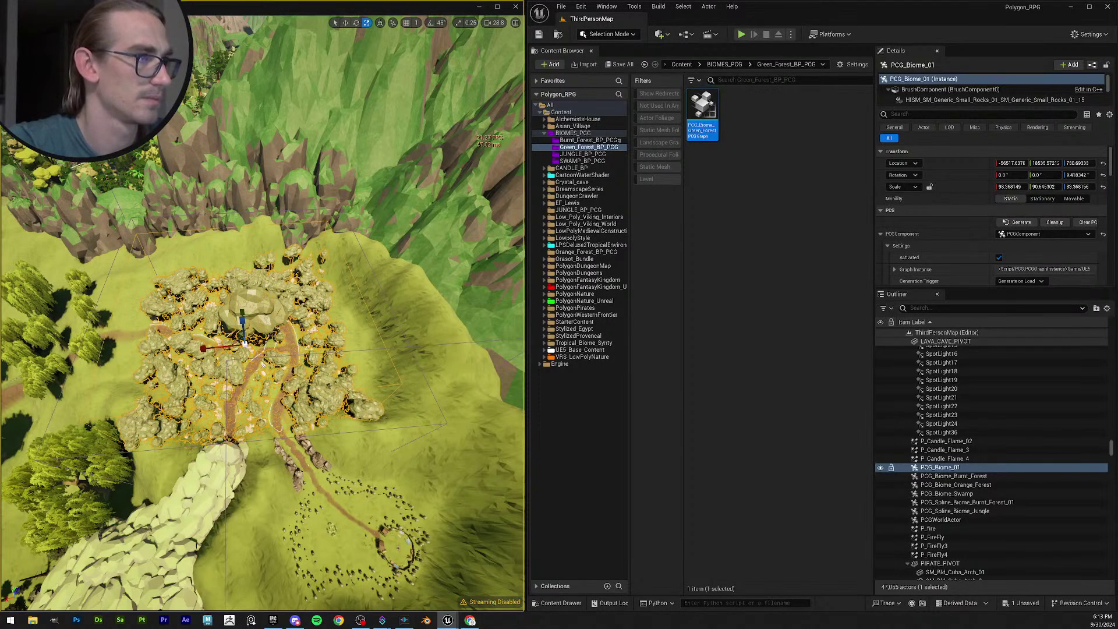
right_drag(286, 352, 291, 369)
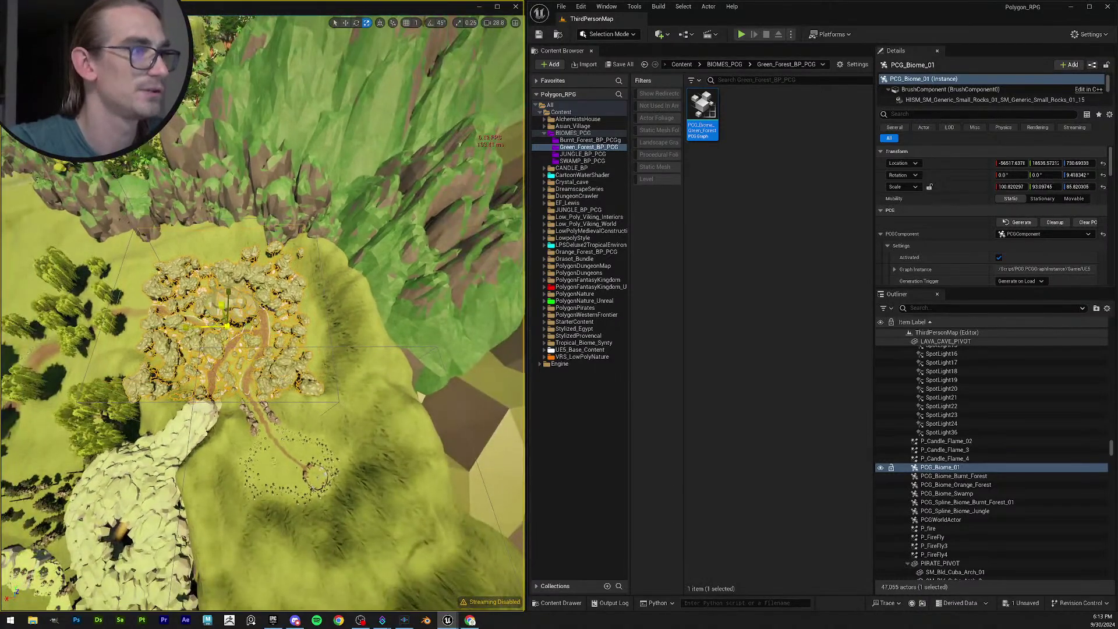
drag(208, 271, 207, 268)
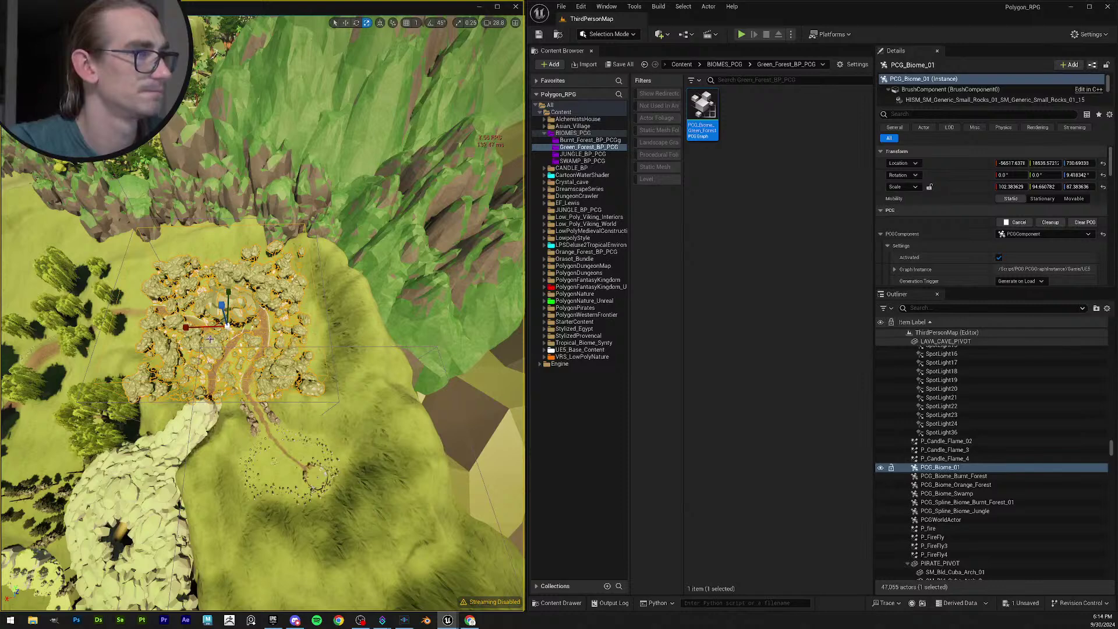
Shift the PCG_Biome_01 volume sideways across the path area to about X -57484, Y 18375.
key(w)
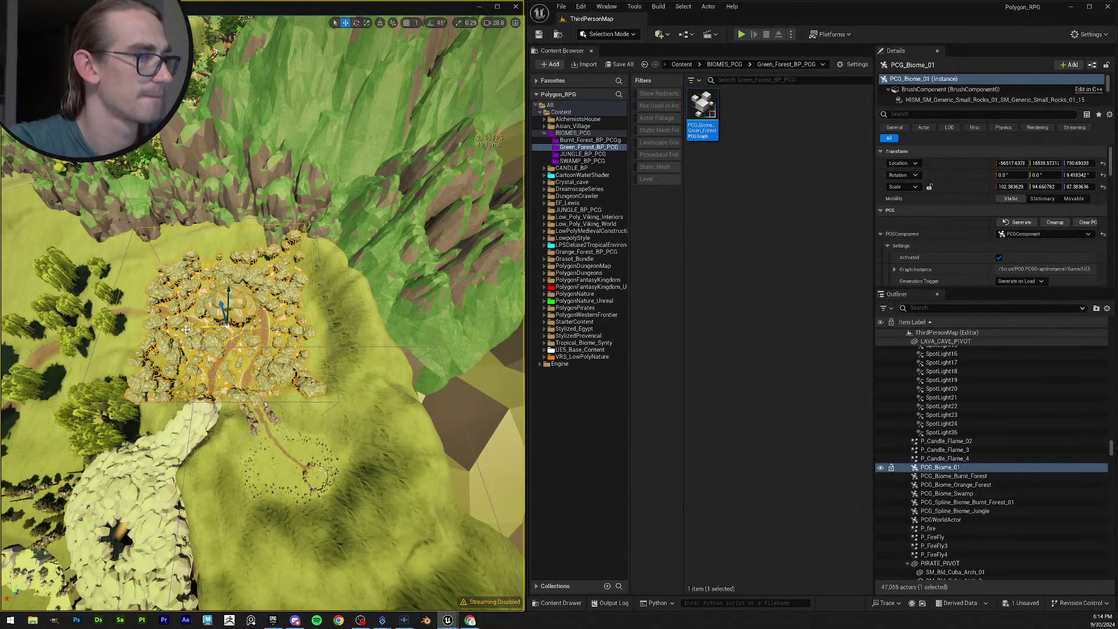
drag(194, 332, 195, 334)
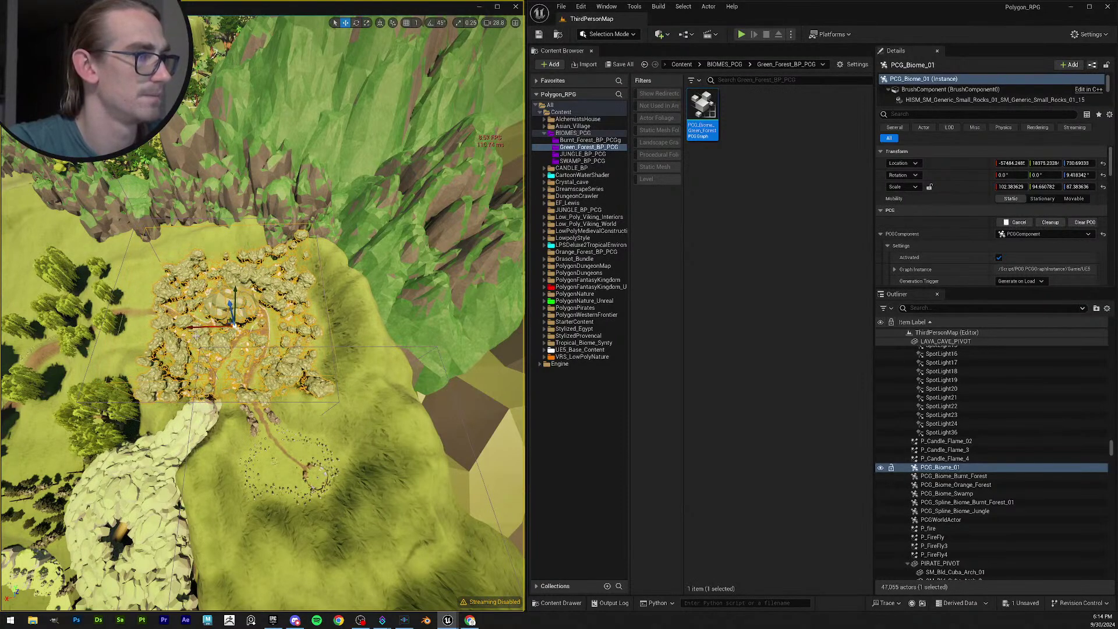
right_drag(197, 338, 299, 326)
Hide the editor overlays in the viewport to check the regenerated forest, and save all changes.
key(g)
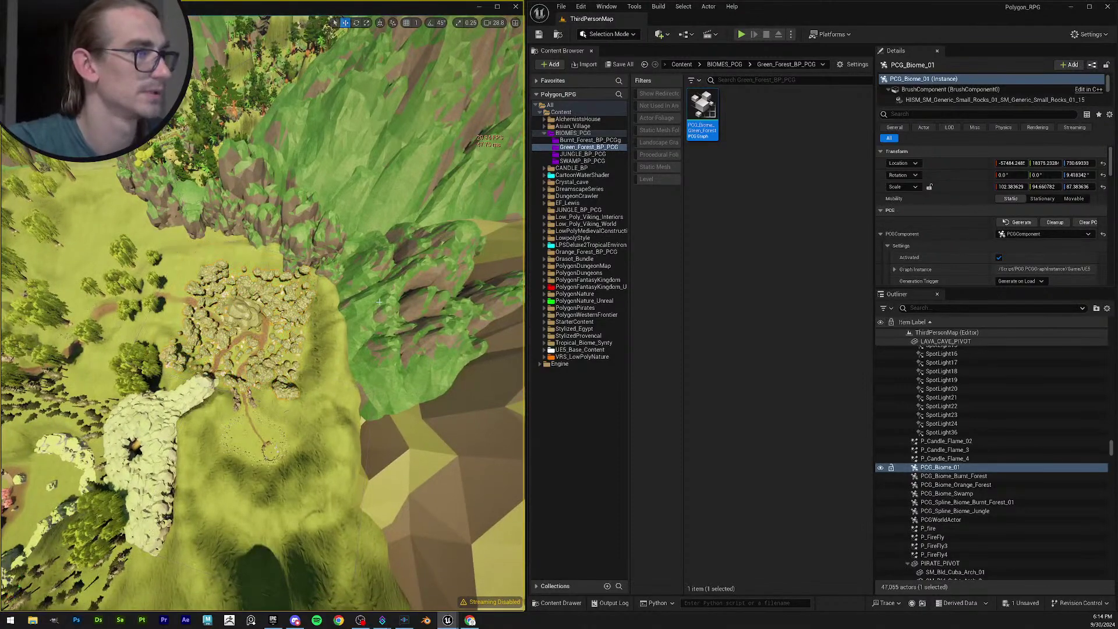
right_drag(365, 337, 364, 306)
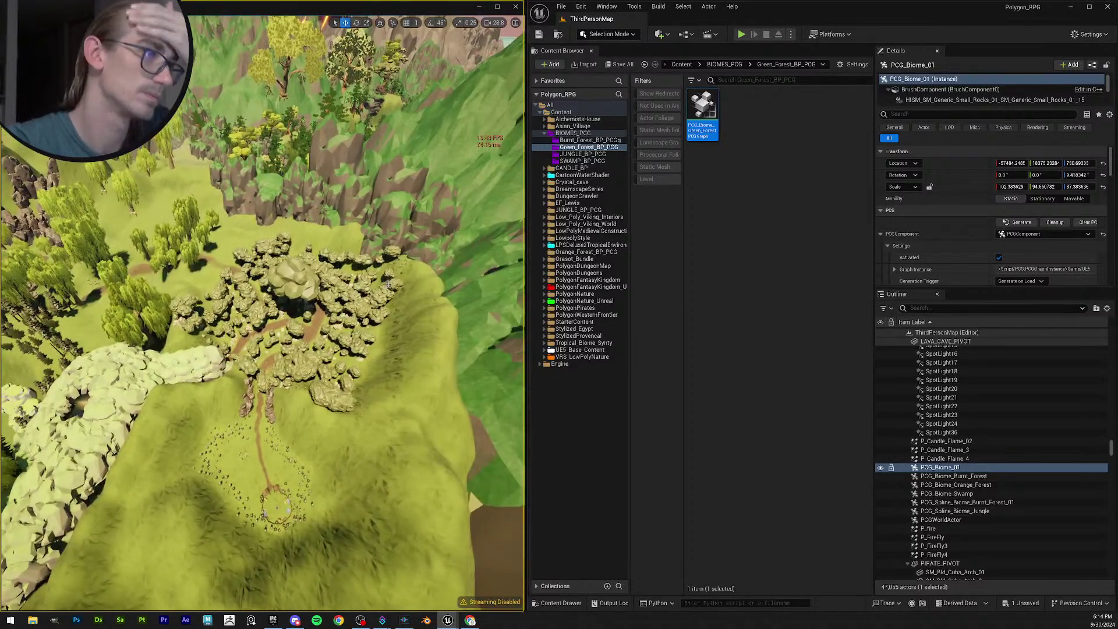
click(541, 36)
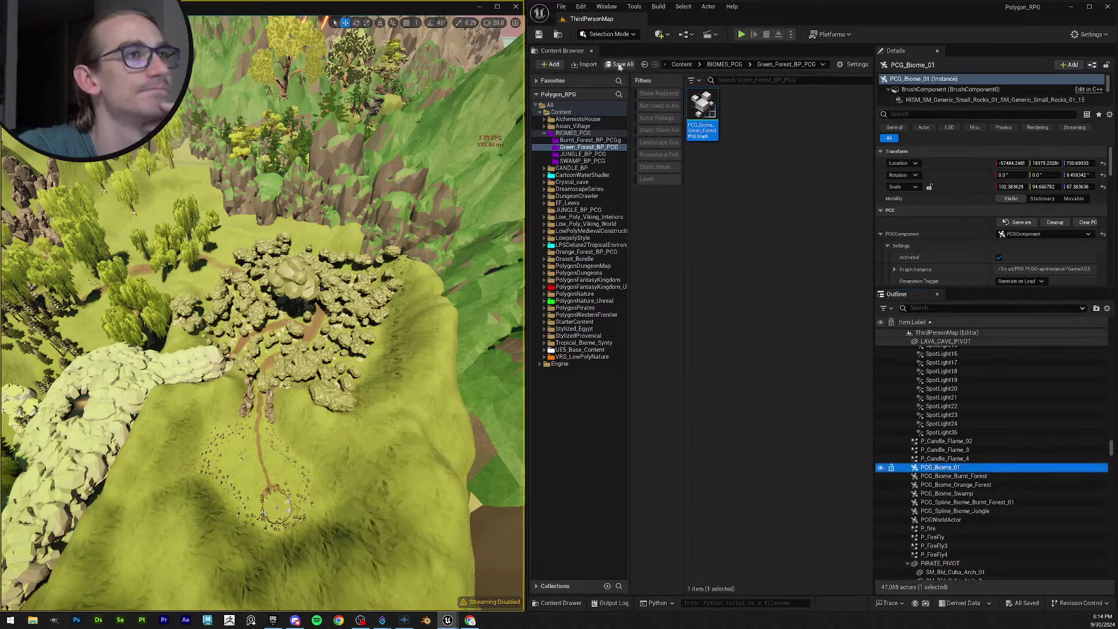
Examine the volcano, the surrounding mountains and the biomes from above, ending at the green forest.
right_drag(262, 314, 247, 274)
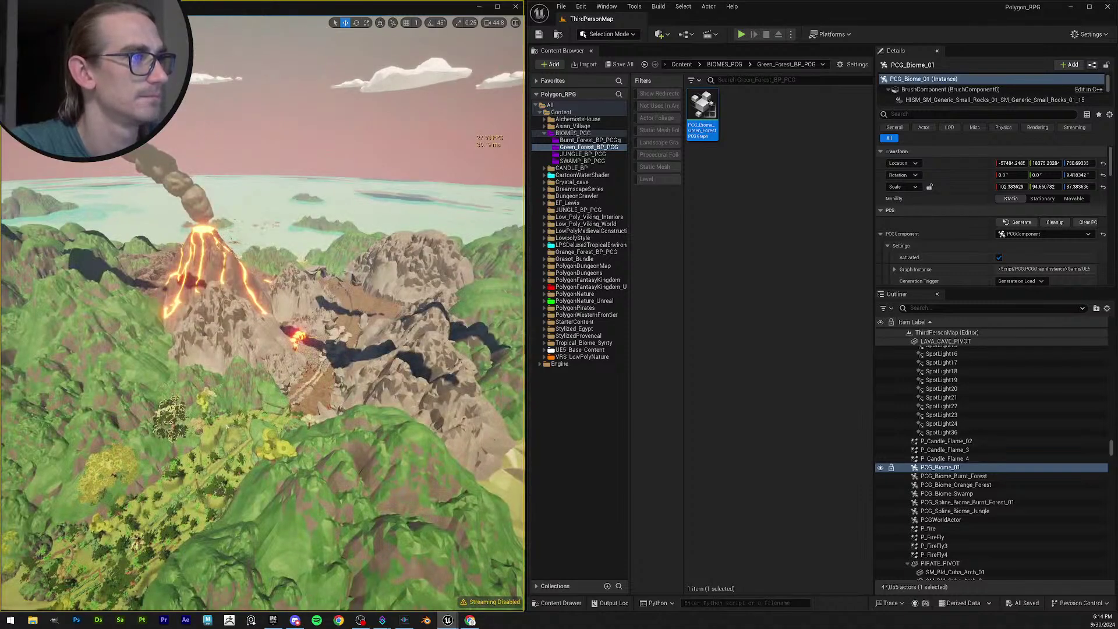
mouse_move(248, 274)
right_down()
mouse_move(209, 277)
mouse_move(233, 276)
right_up()
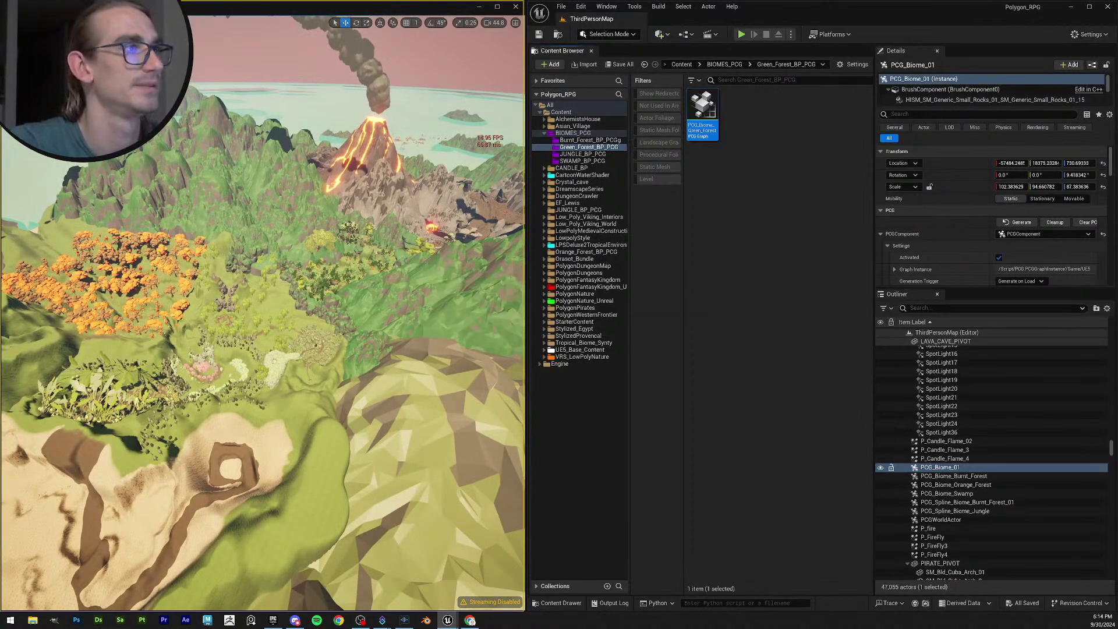
mouse_move(233, 276)
right_down()
mouse_move(217, 292)
mouse_move(217, 269)
right_up()
scroll(217, 288, down, 1)
right_drag(351, 248, 343, 260)
Rotate the PCG_Biome_01 volume around its vertical axis to about -4.5°.
key(e)
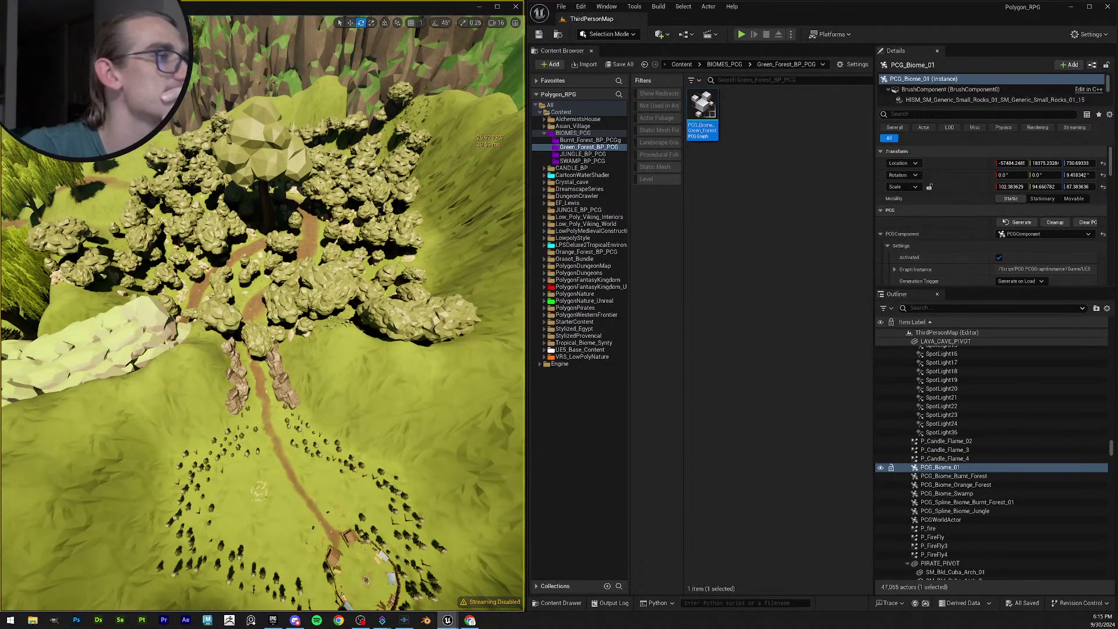
right_drag(415, 320, 416, 319)
right_drag(384, 284, 384, 284)
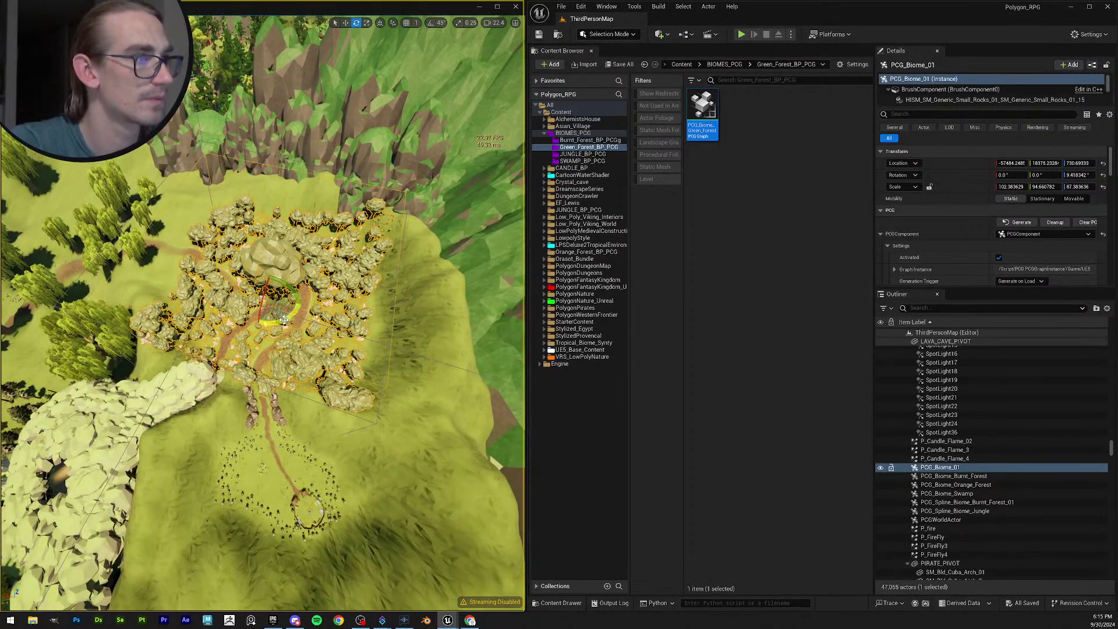
drag(284, 320, 246, 296)
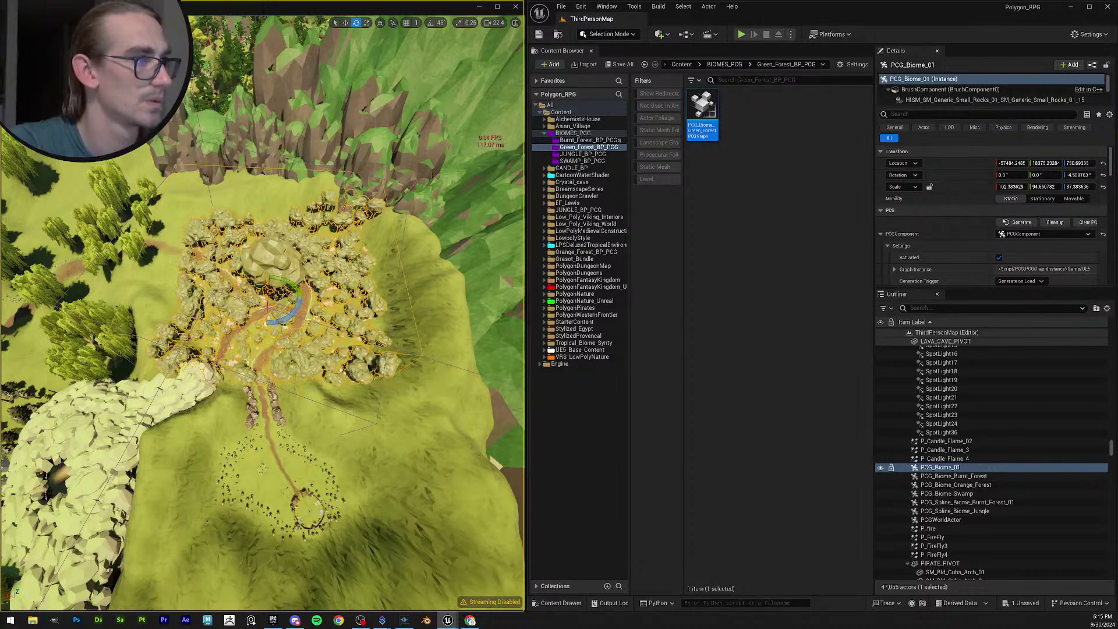
Move the PCG_Biome_01 volume toward the mountain wall to about X -57423, Y 19152.
key(w)
right_drag(322, 347, 322, 347)
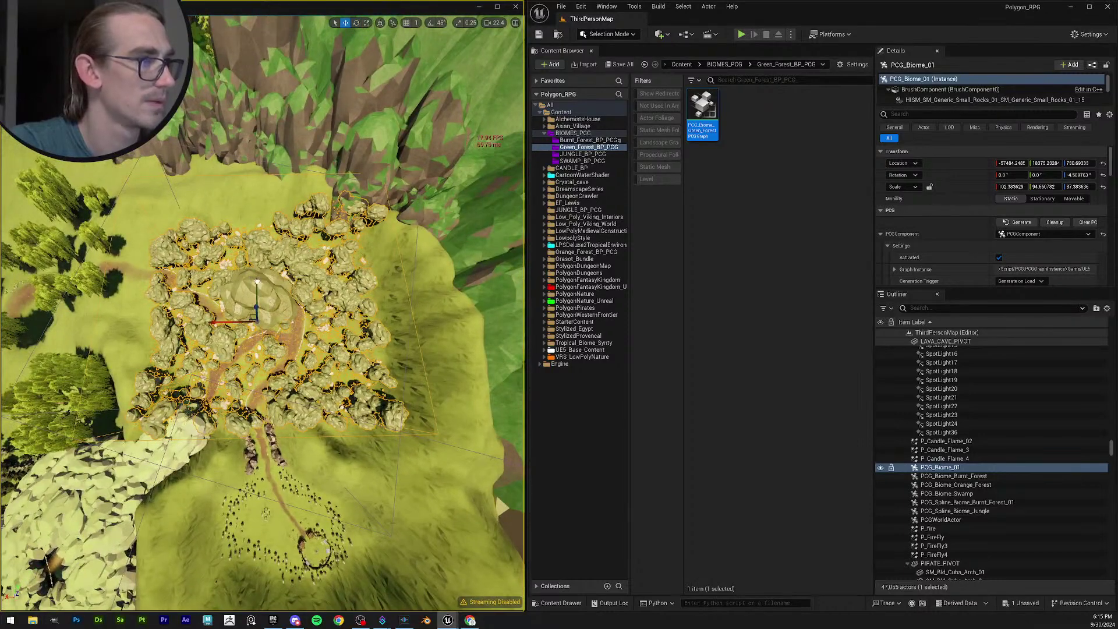
drag(256, 282, 256, 276)
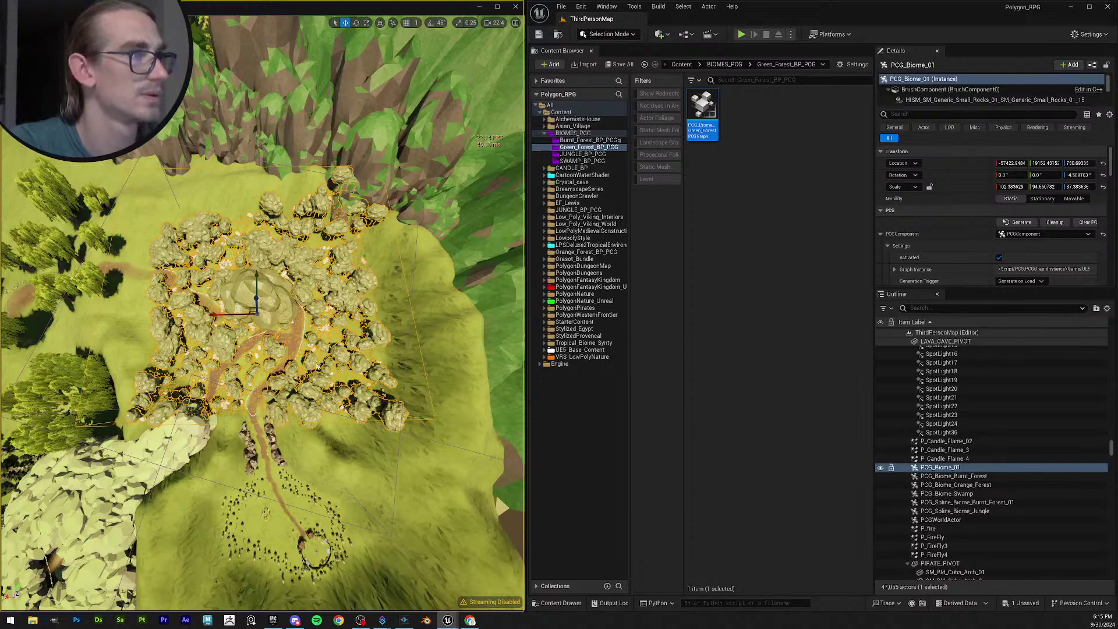
Rotate the PCG_Biome_01 volume around its vertical axis to about 14.6° and deselect it.
drag(266, 338, 233, 352)
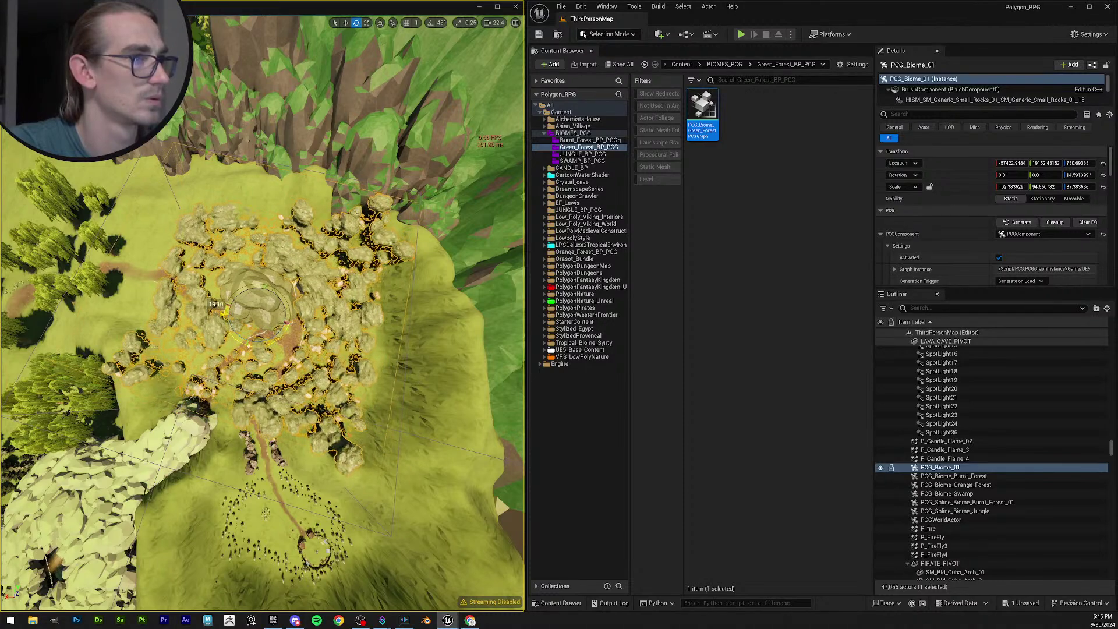
drag(226, 313, 228, 314)
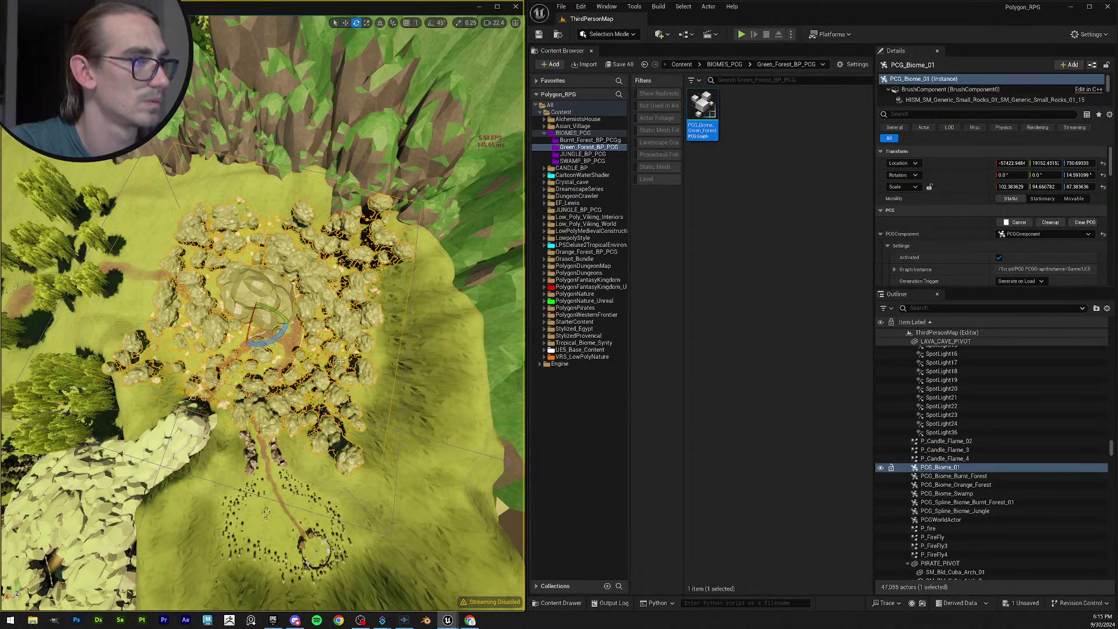
right_drag(340, 362, 391, 277)
key(Escape)
Check the clearing with the walled village below the forest and save the level.
scroll(389, 278, down, 2)
scroll(394, 276, down, 1)
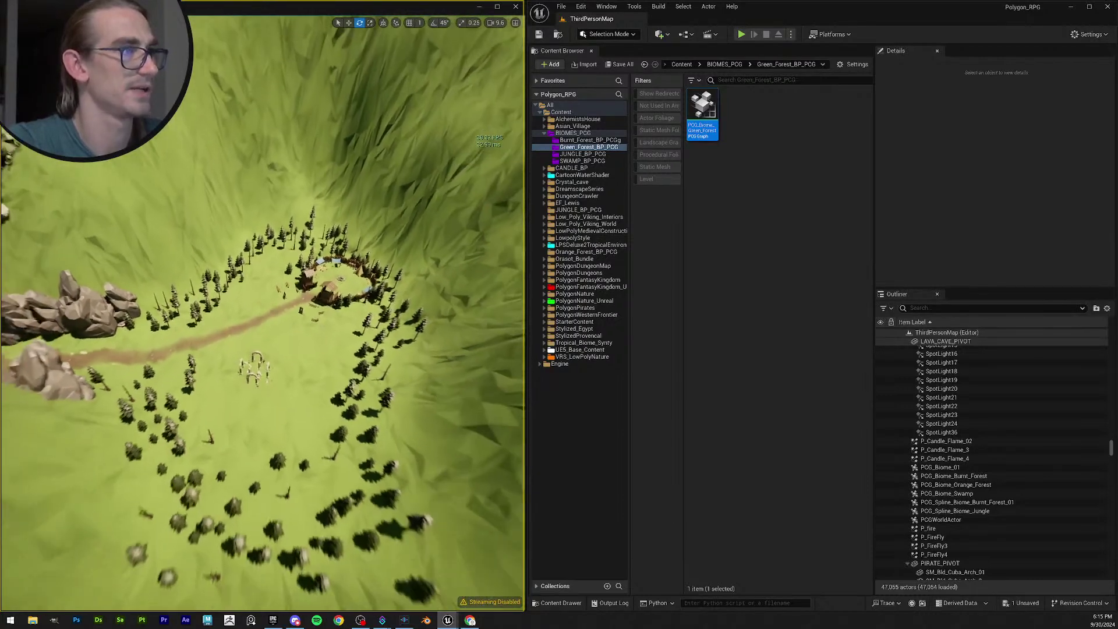
right_drag(341, 319, 341, 319)
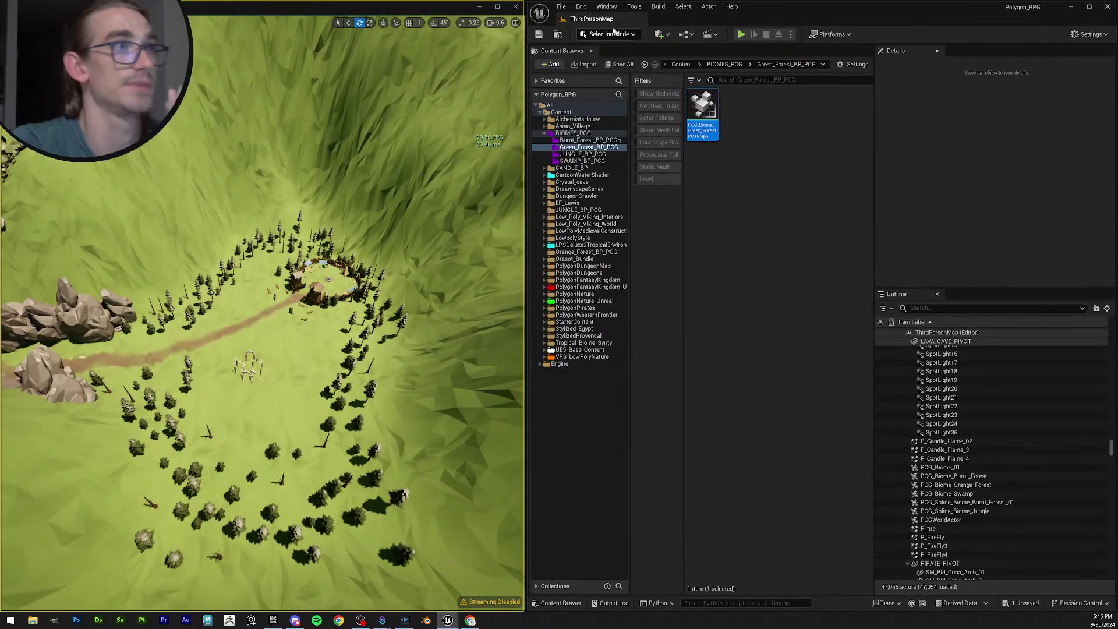
key(ctrl+s)
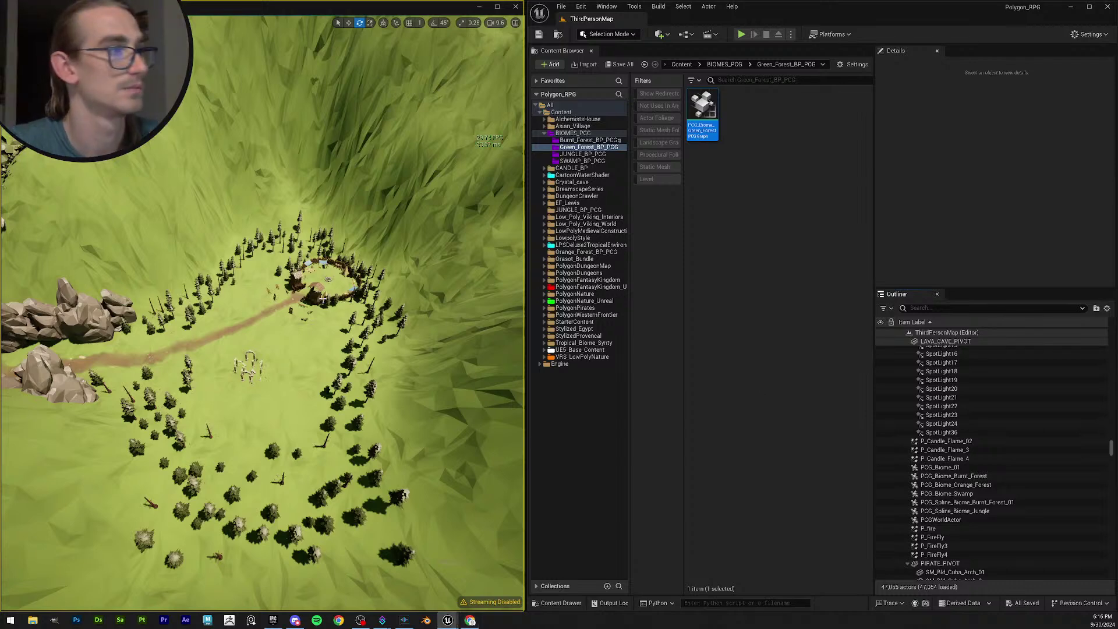
Examine the village clearing and the path leading to the forest from several angles, and save the level again.
right_drag(322, 298, 322, 298)
scroll(323, 298, down, 1)
right_drag(404, 313, 404, 313)
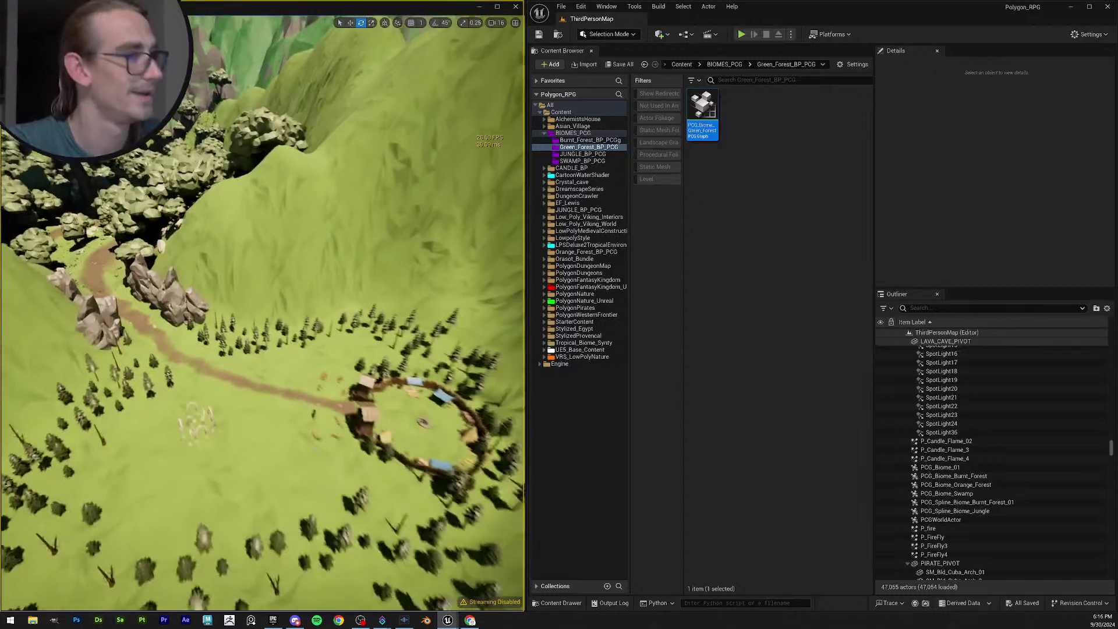
right_drag(392, 228, 407, 239)
scroll(399, 234, down, 1)
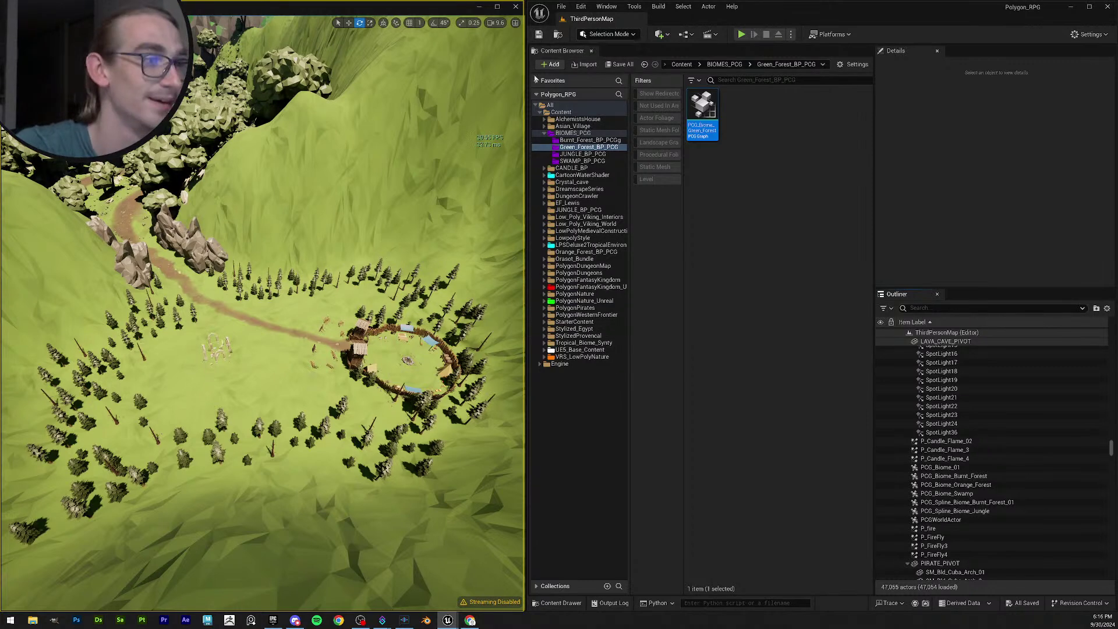
click(541, 37)
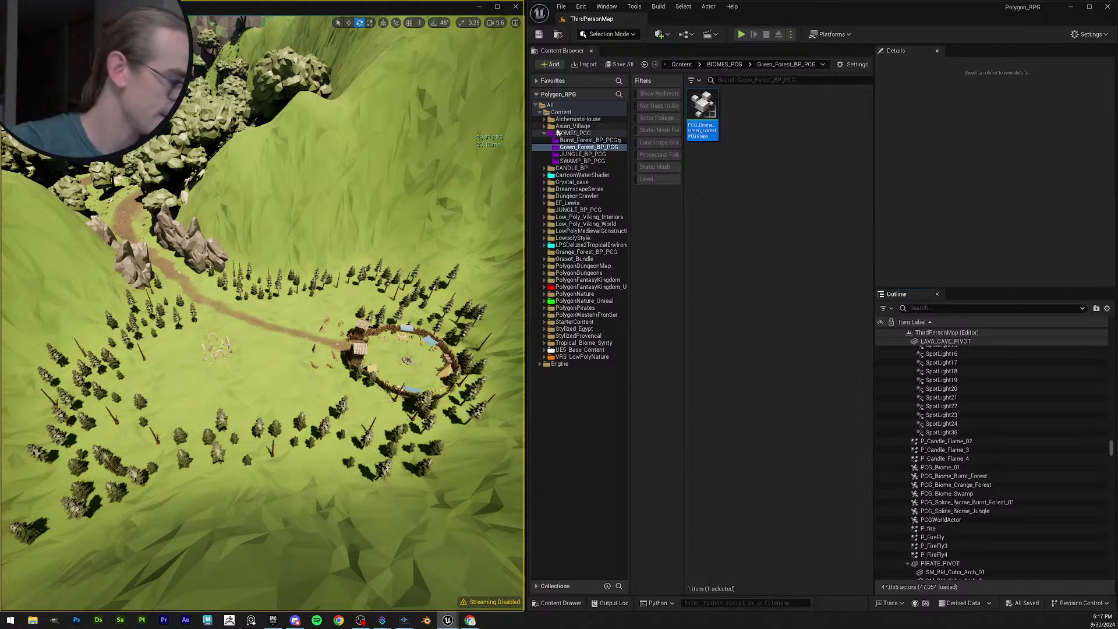
Select the arches and pillars of the stone ruins in the clearing, leaving out the ground and trees, and activate the Move tool.
right_drag(322, 273, 353, 235)
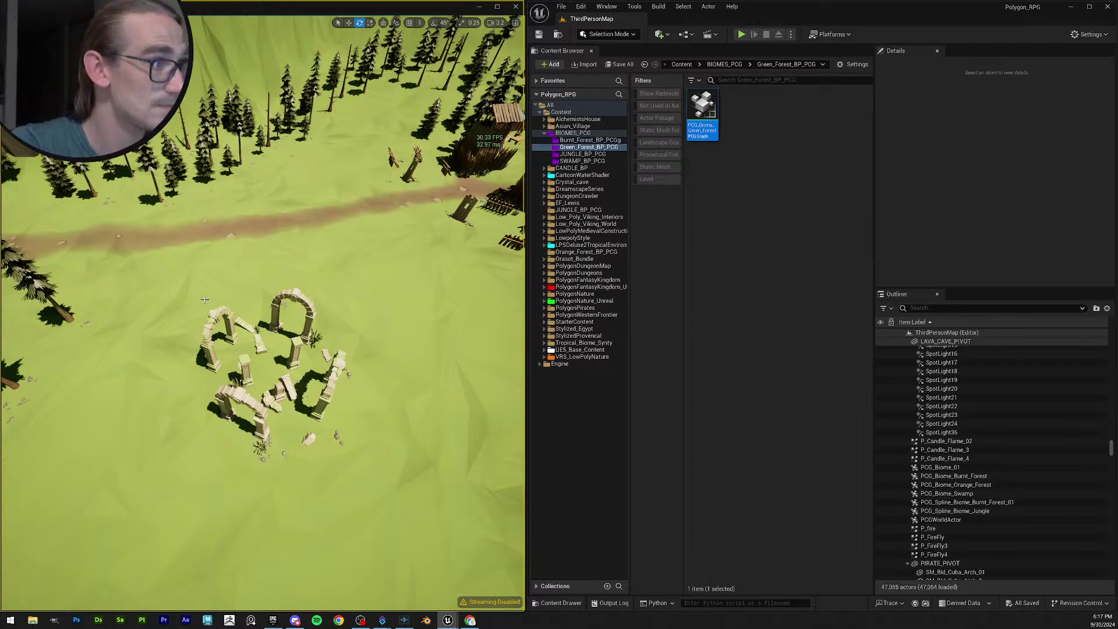
ctrl+alt+drag(175, 274, 385, 432)
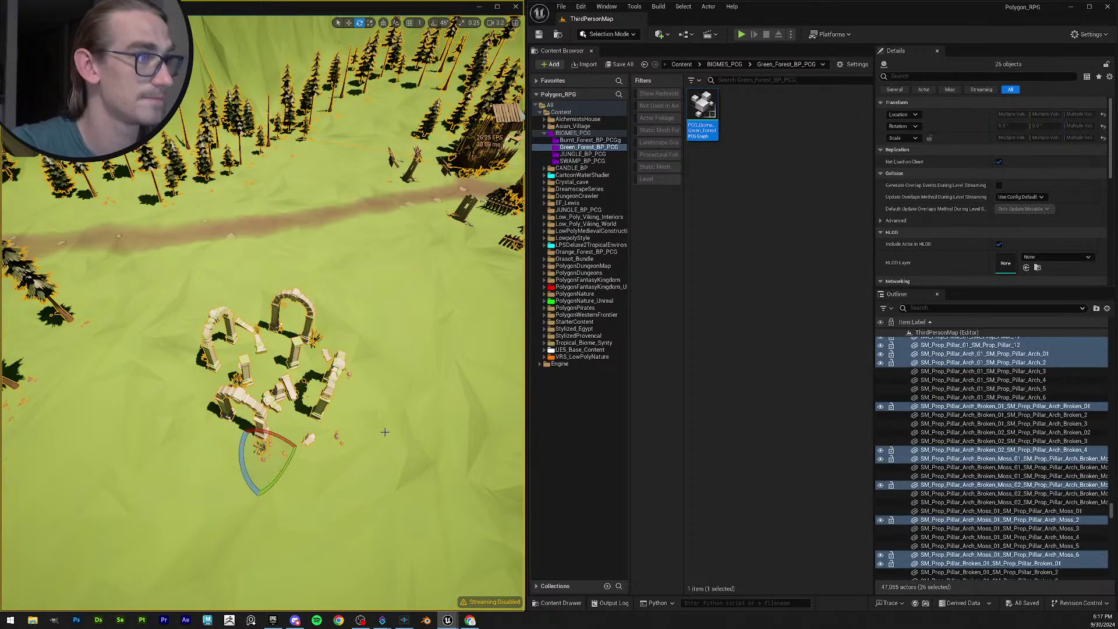
ctrl+click(421, 386)
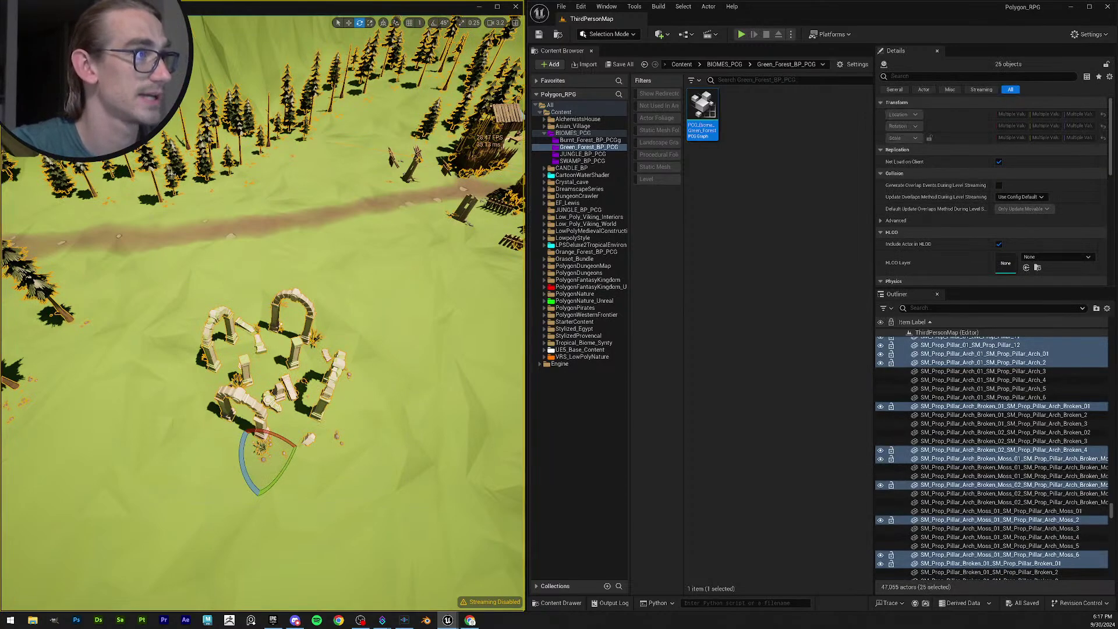
ctrl+click(230, 191)
right_drag(370, 319, 448, 376)
key(w)
key(ctrl+grave)
mouse_move(393, 399)
right_down()
mouse_move(393, 361)
mouse_move(402, 379)
mouse_move(507, 376)
mouse_move(483, 401)
mouse_move(399, 401)
right_up()
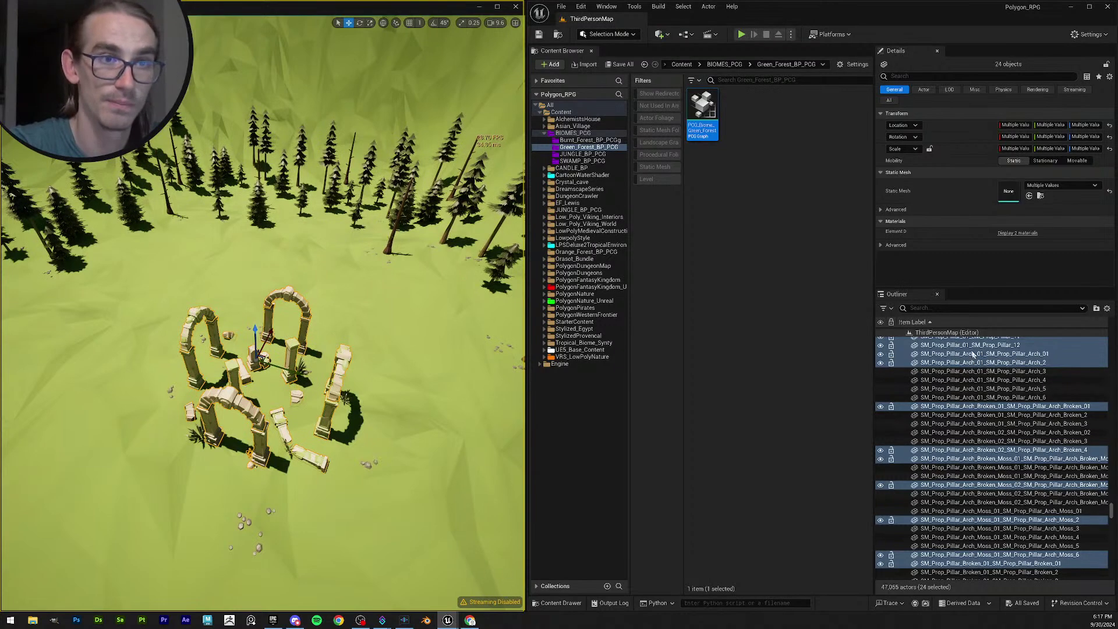
Put the selected ruins into a new Outliner folder named White_Ruins.
right_click(973, 354)
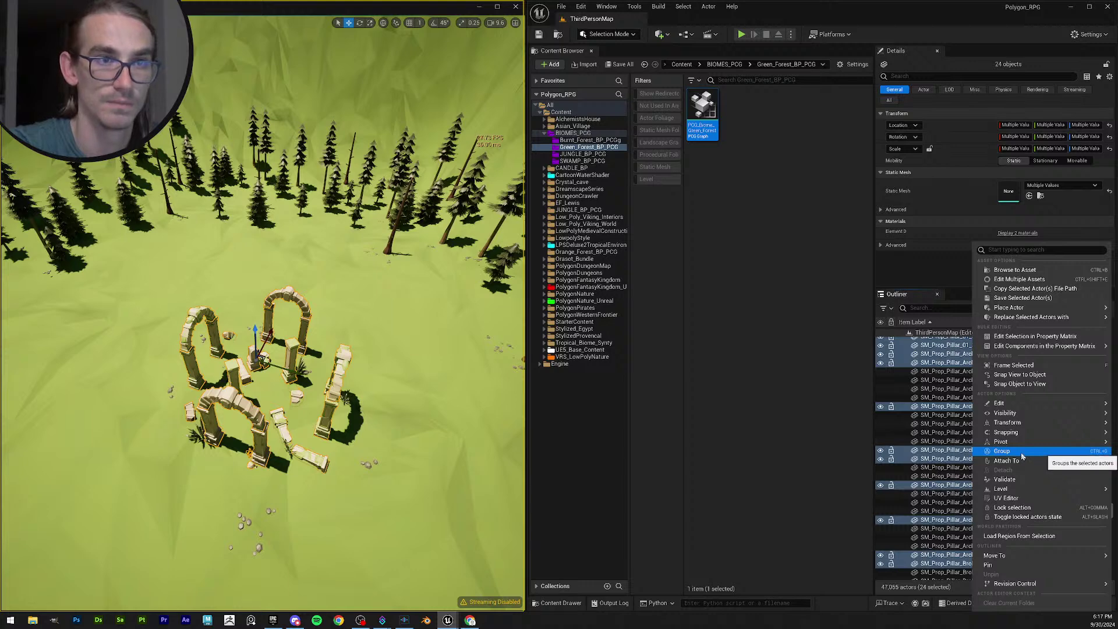
click(811, 340)
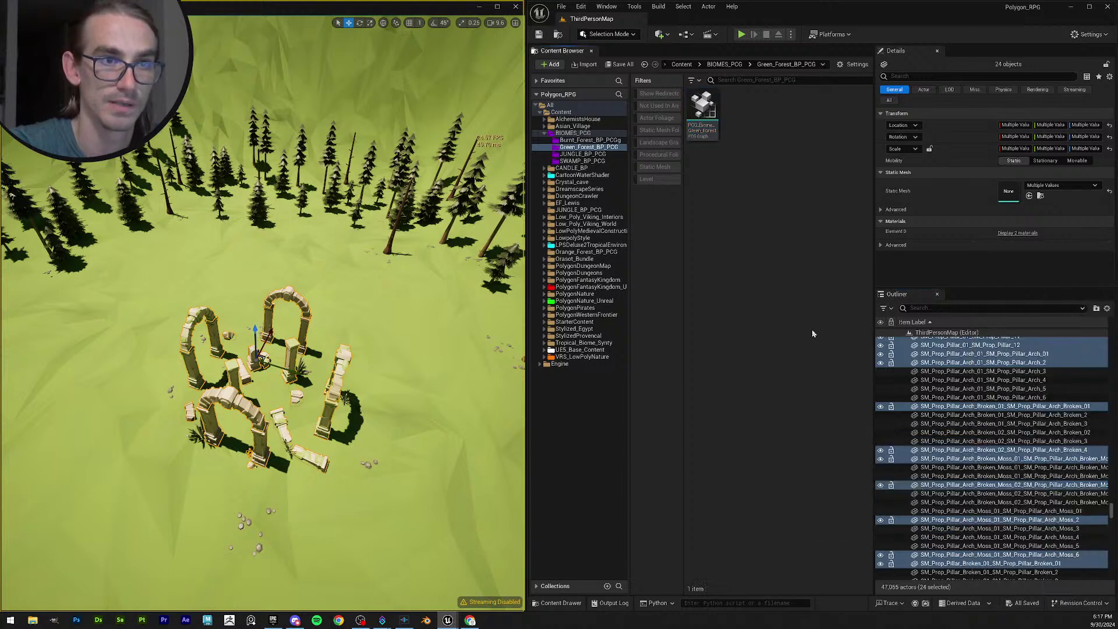
click(1096, 308)
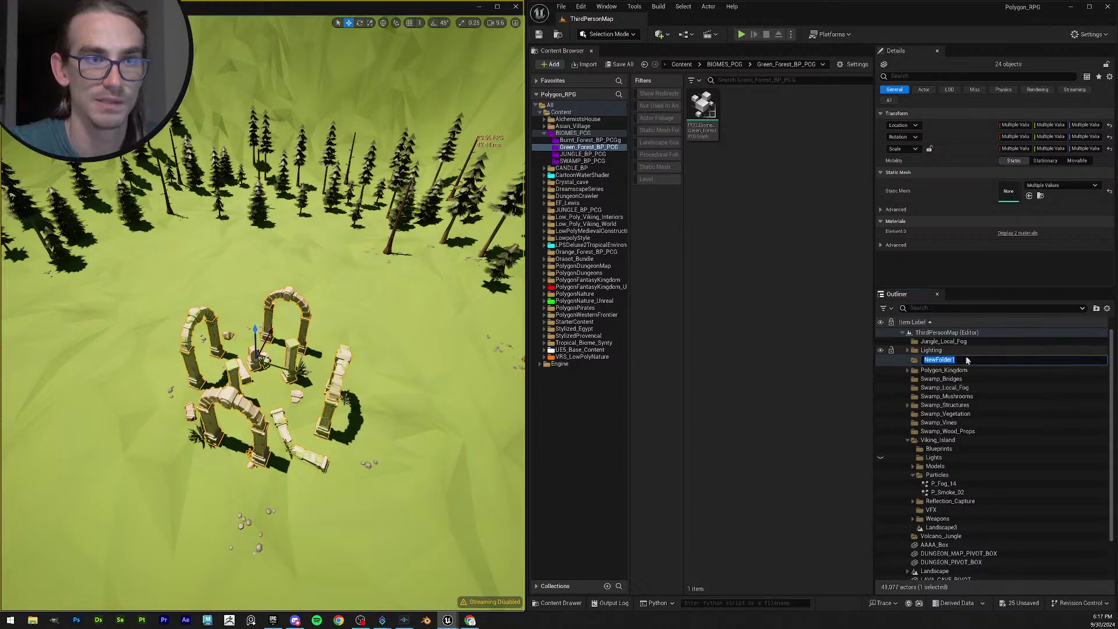
click(961, 361)
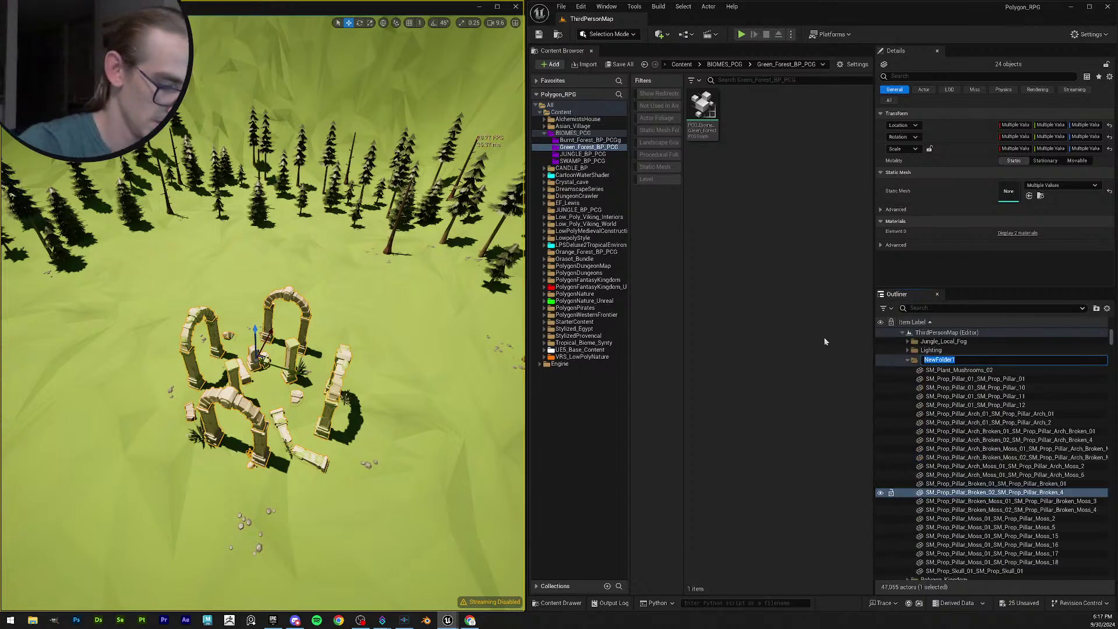
text(Ru)
key(BackSpace)
key(BackSpace)
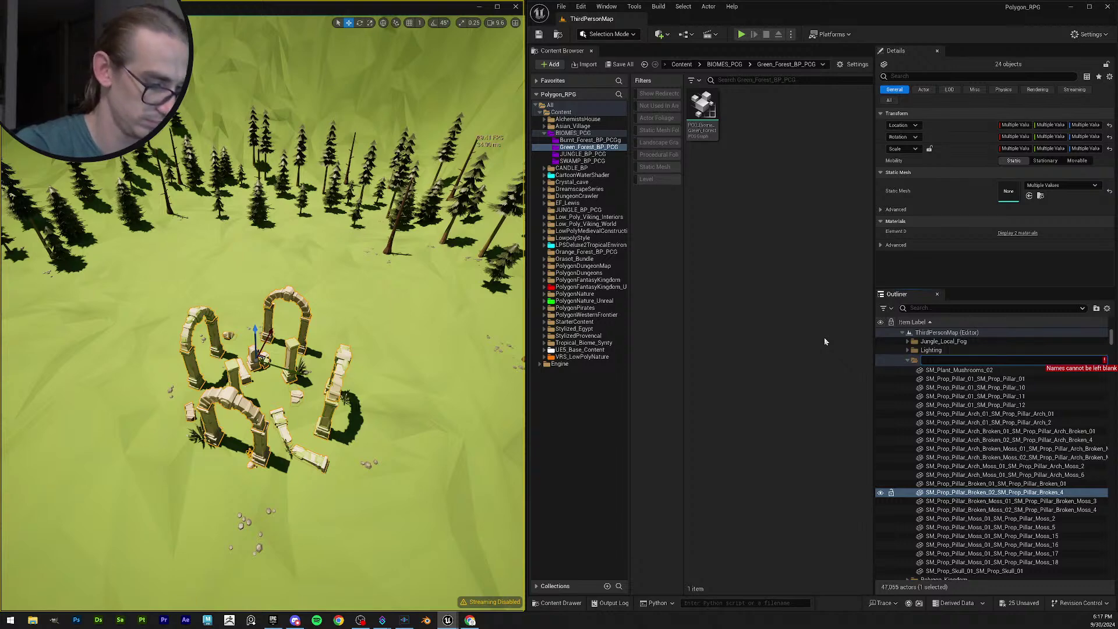
text(White_)
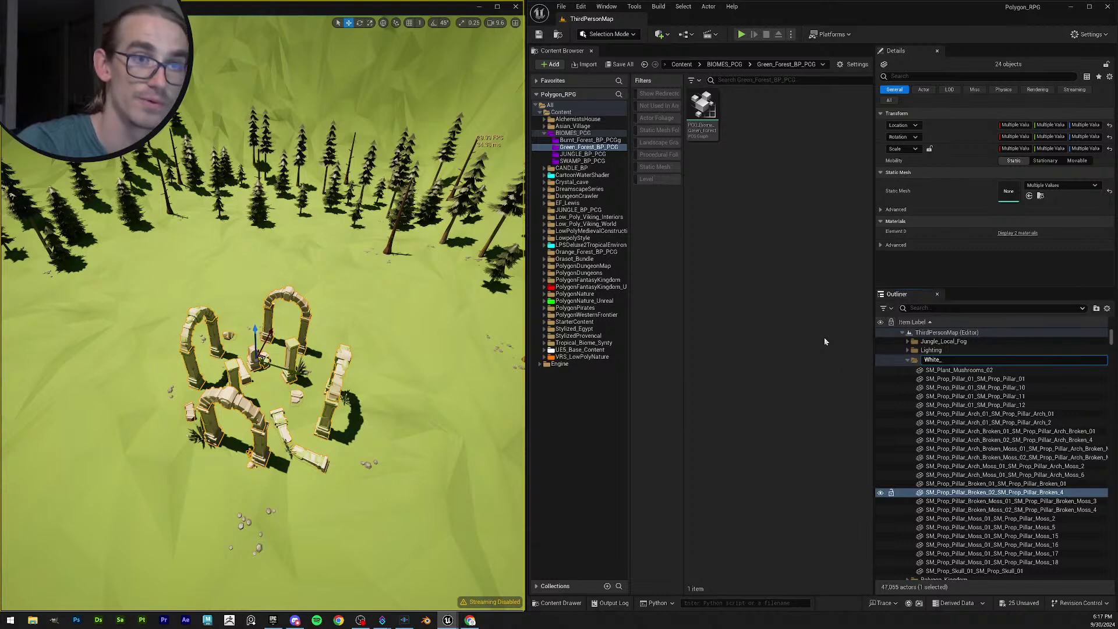
text(Ruins)
key(Return)
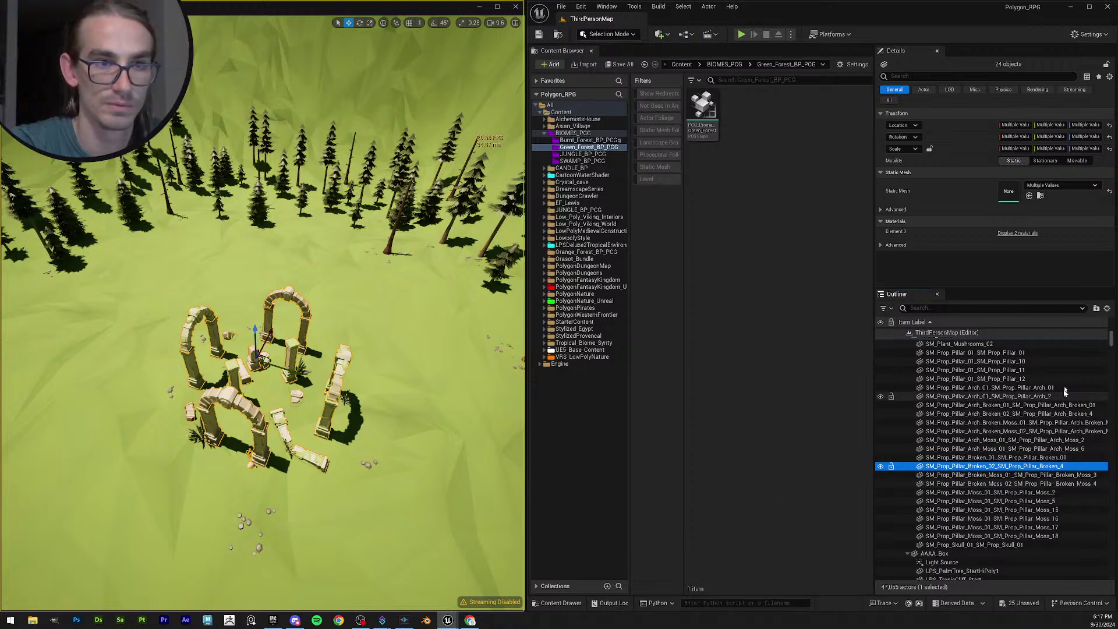
Look for the White_Ruins folder in the Outliner, collapsing Viking_Island, searching for "white" and selecting the folder.
drag(1111, 343, 1093, 607)
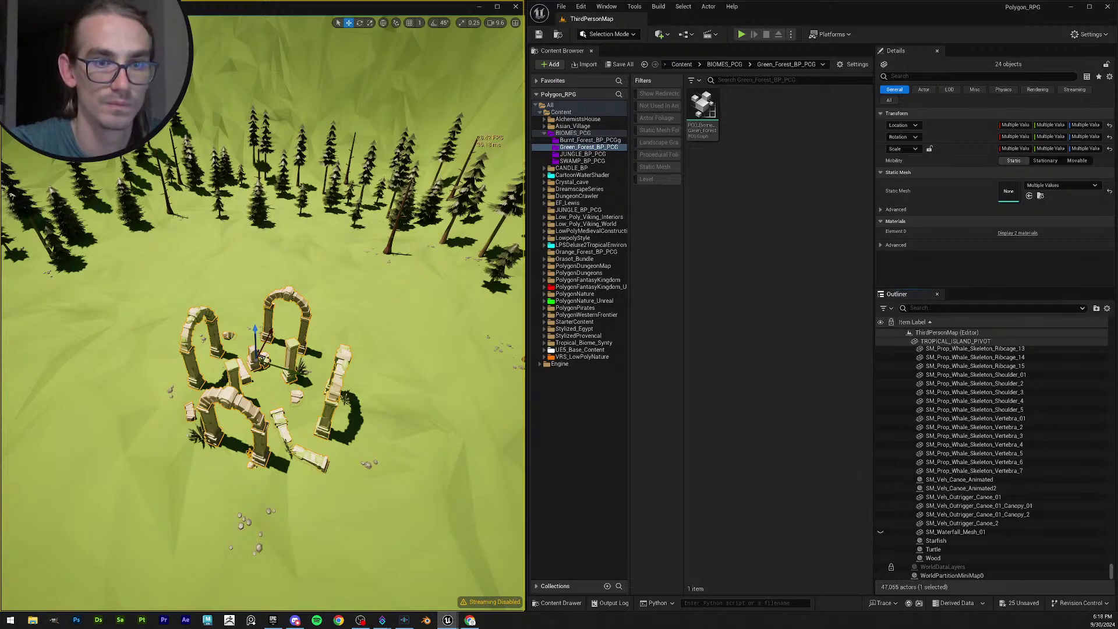
drag(1111, 570, 1110, 332)
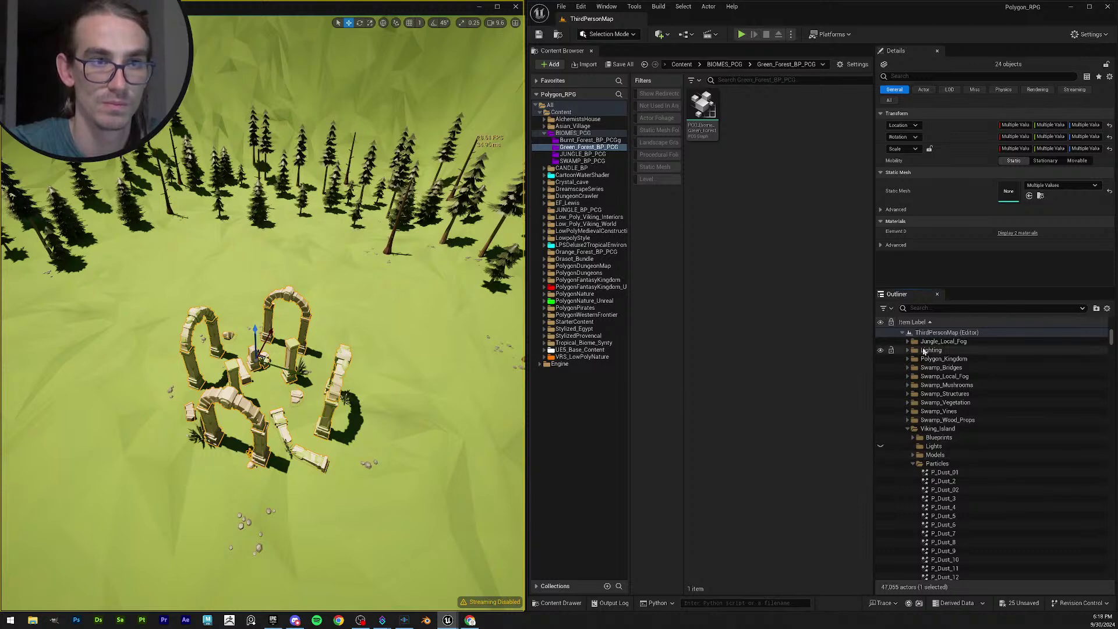
click(908, 429)
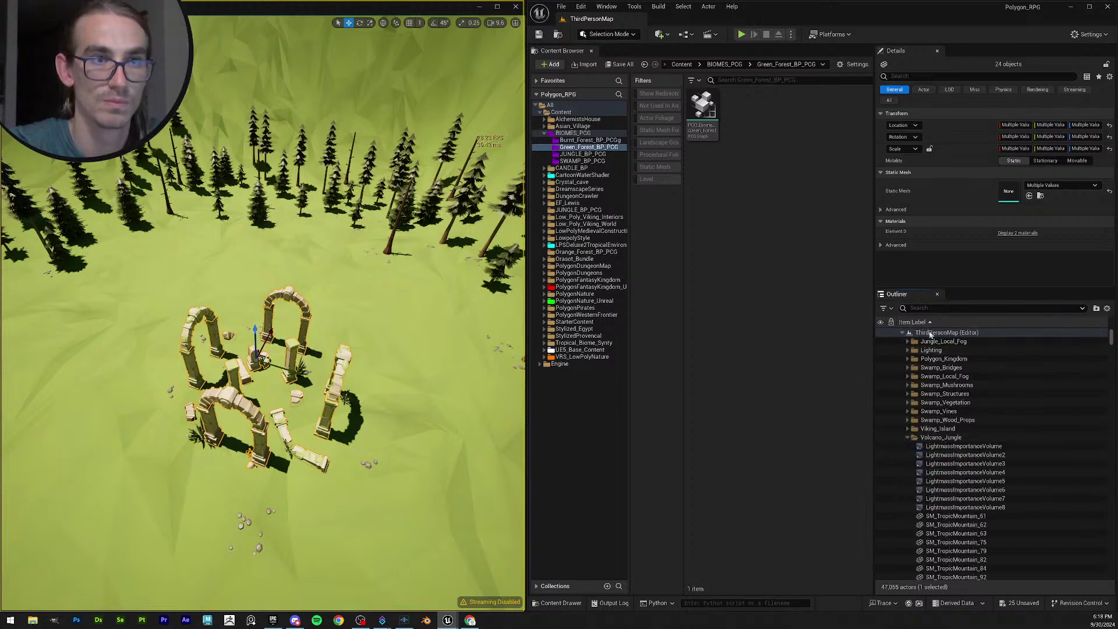
text(wg)
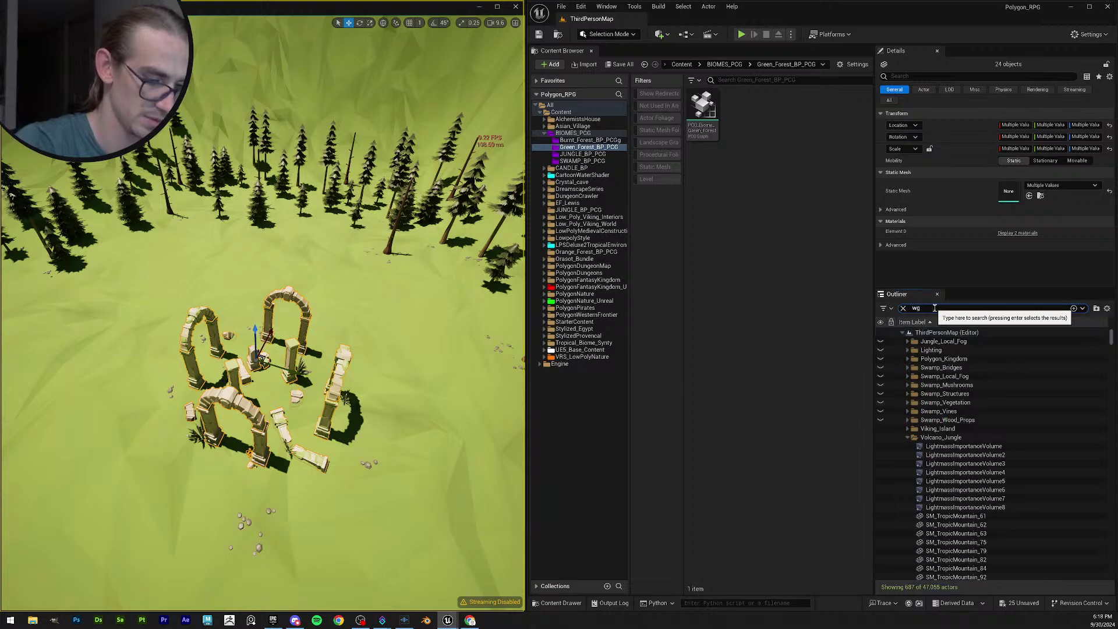
text(hite)
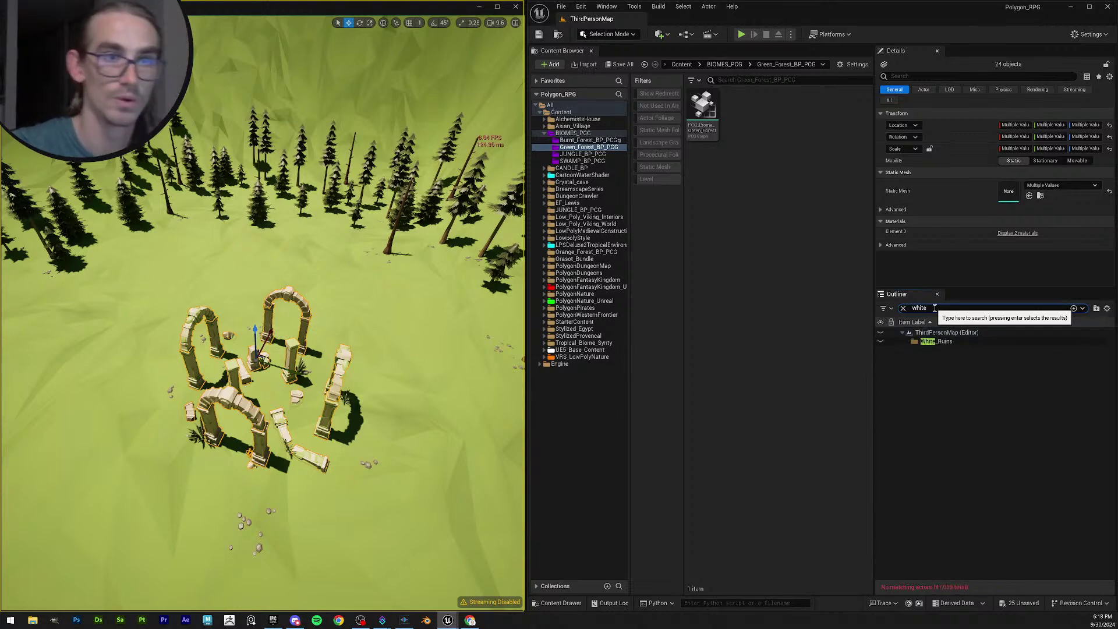
click(926, 342)
Reselect all the stone ruin pieces in the clearing without the surrounding trees and ground.
mouse_move(136, 274)
ctrl+alt+mouse_down()
mouse_move(404, 512)
mouse_move(395, 206)
ctrl+alt+mouse_up()
scroll(404, 512, up, 2)
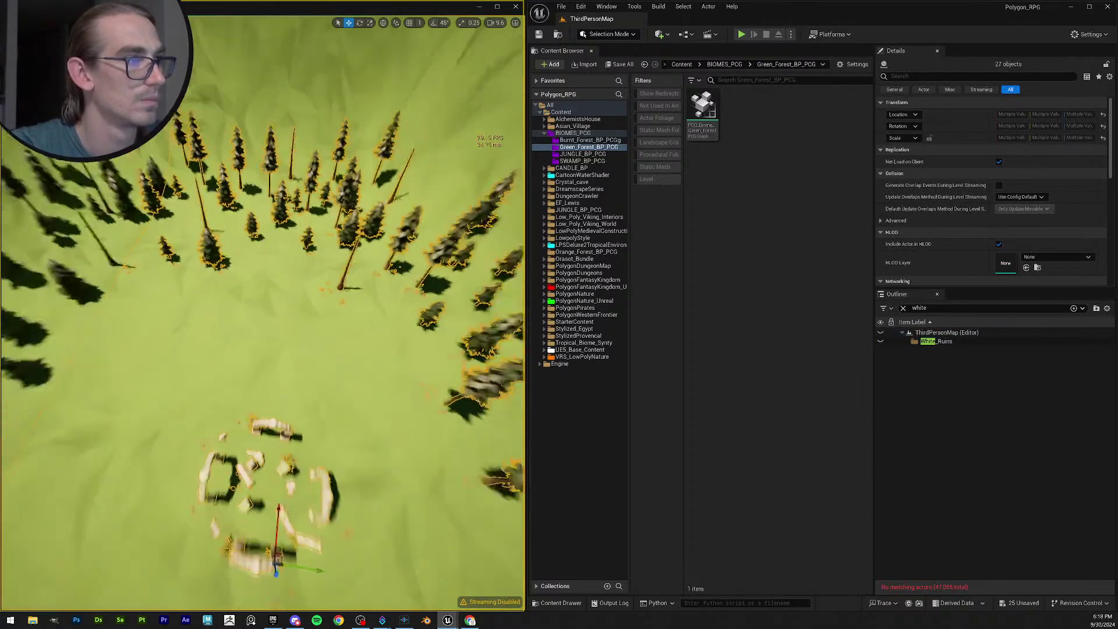
scroll(396, 206, up, 2)
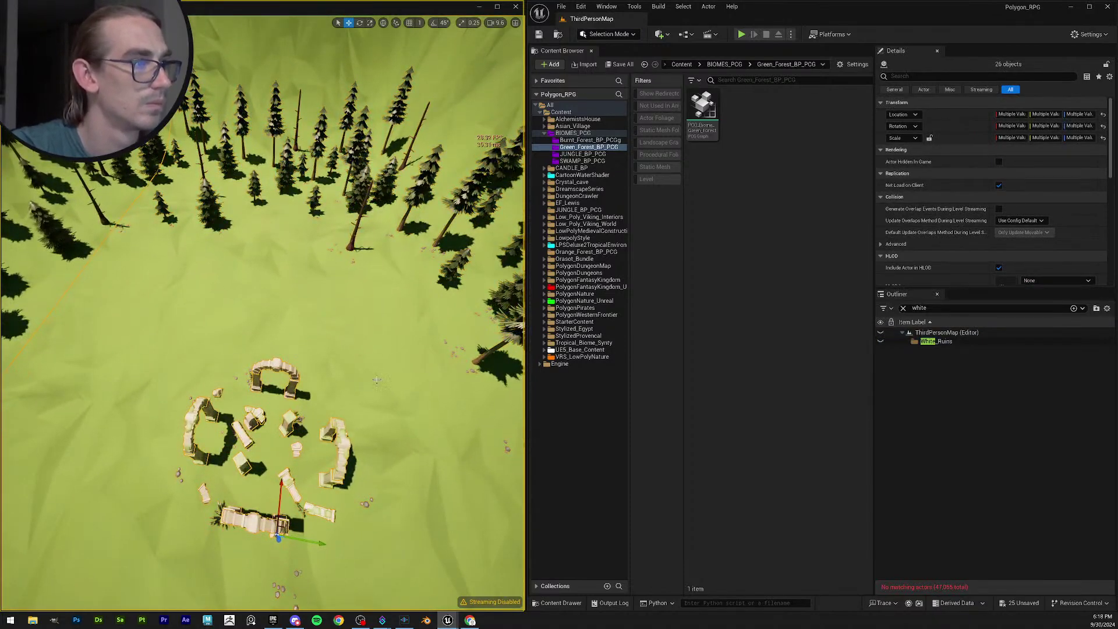
alt+drag(377, 380, 384, 350)
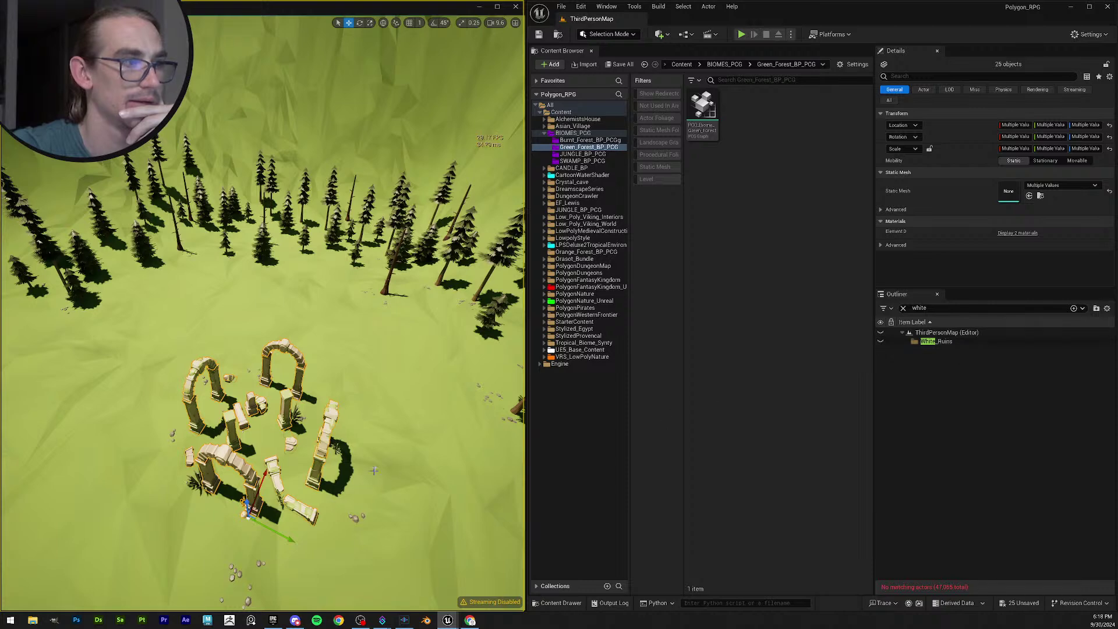
Clear the Outliner search and look through the existing destination folders for moving the selected ruins, without moving them.
click(903, 308)
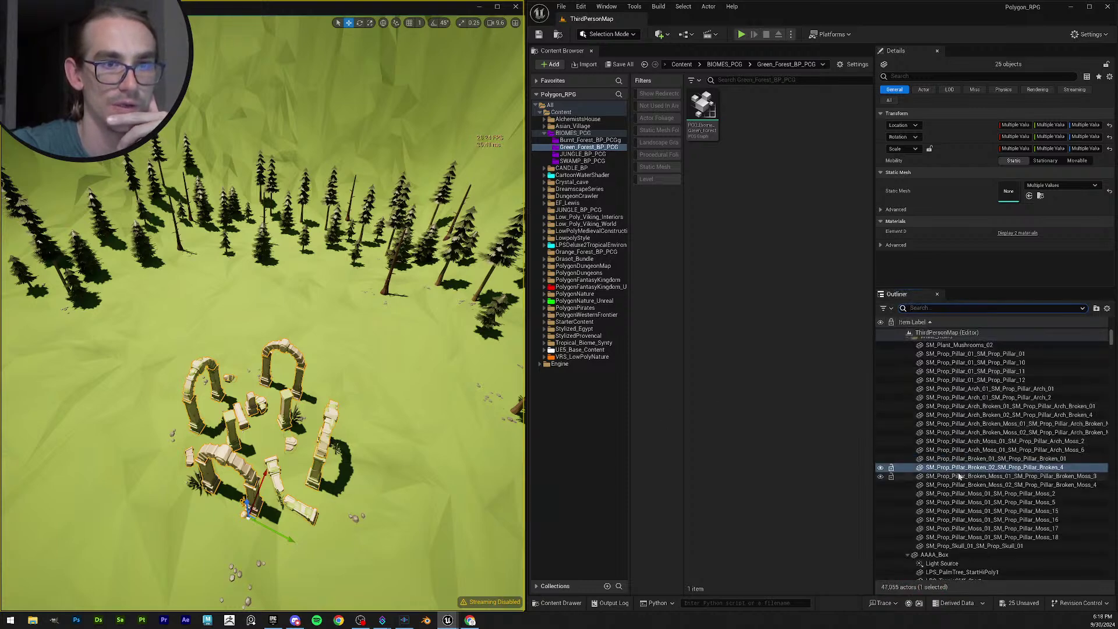
right_click(970, 470)
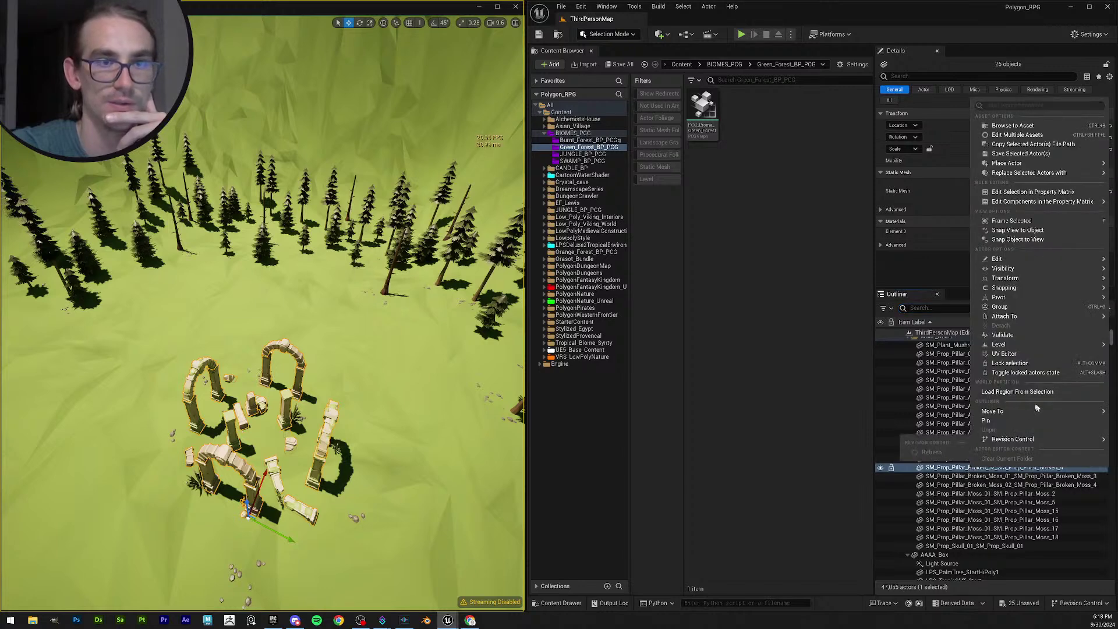
mouse_move(1036, 410)
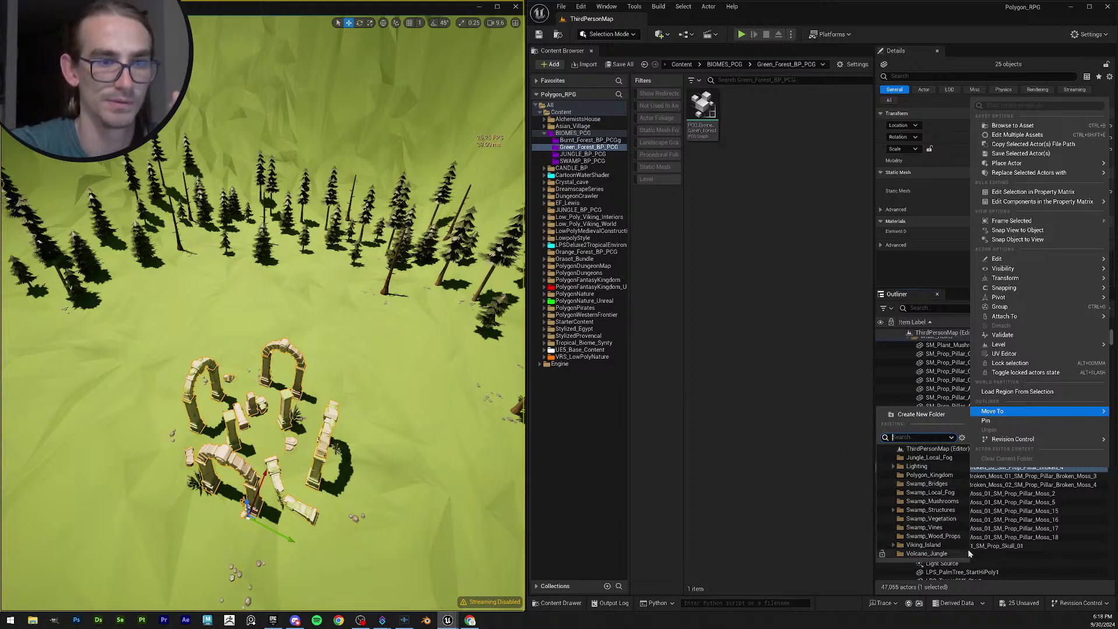
click(841, 459)
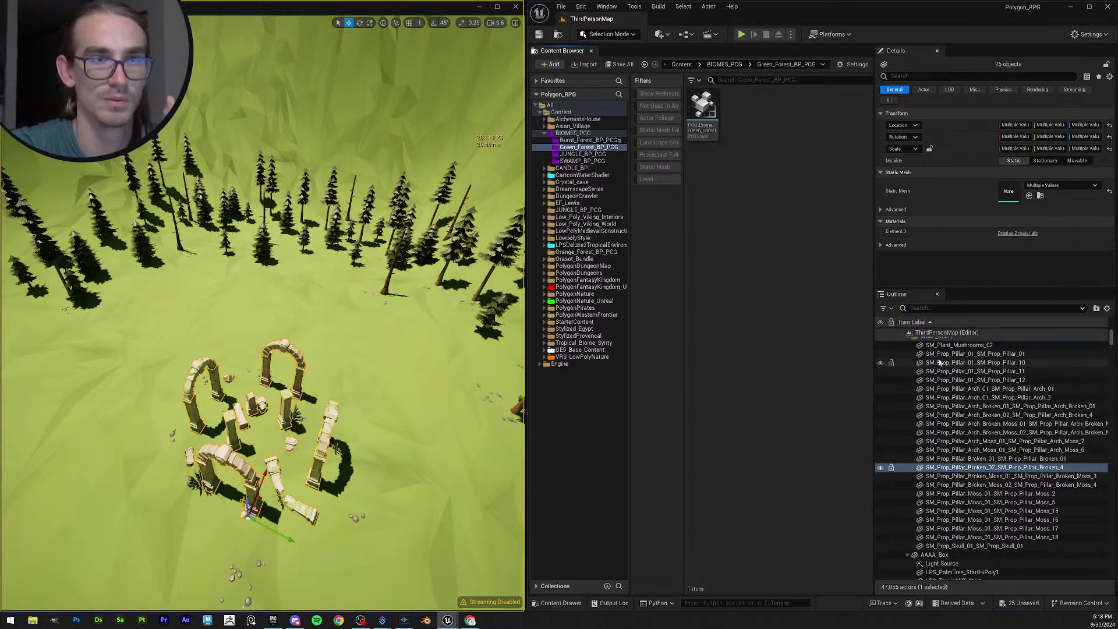
Select the White_Ruins folder in the Outliner and toggle its visibility to check which pieces it controls.
scroll(970, 369, up, 3)
click(950, 388)
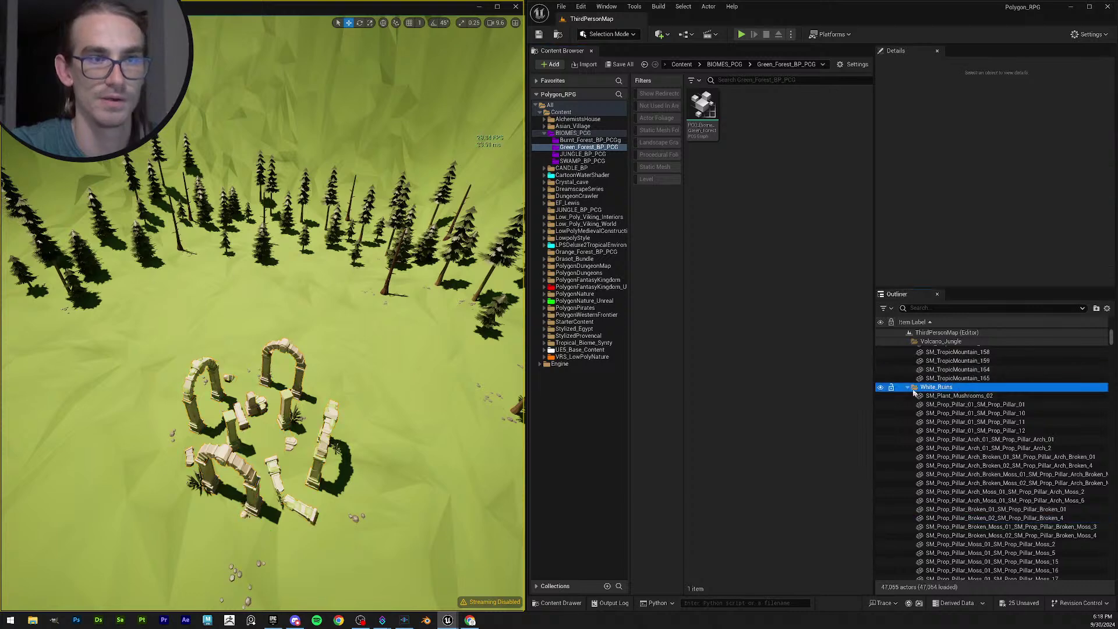
click(881, 387)
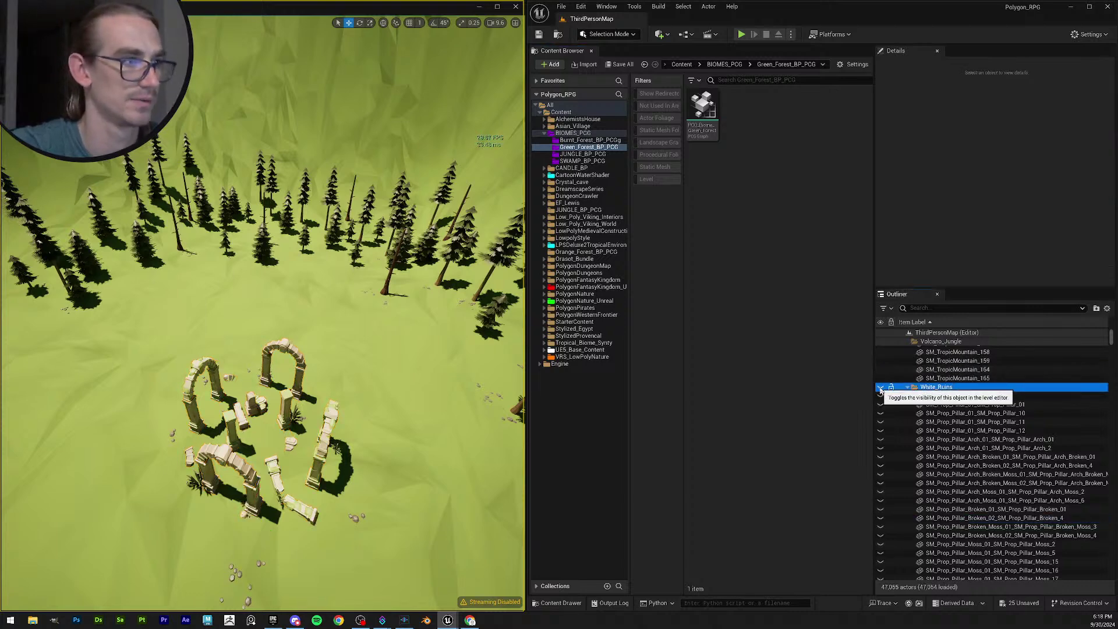
click(881, 388)
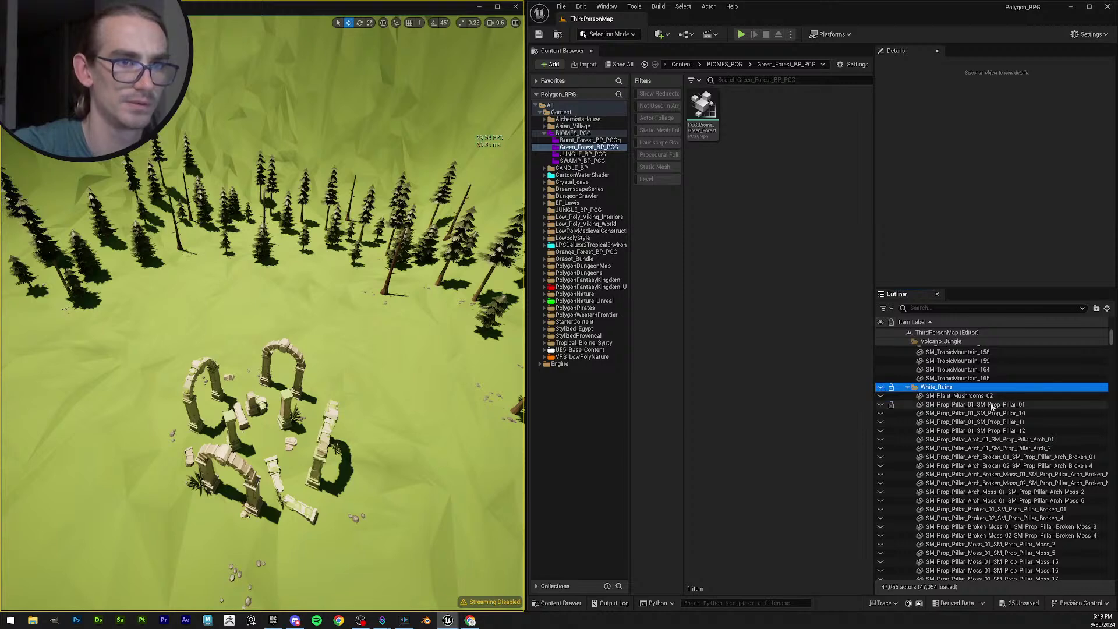
click(881, 389)
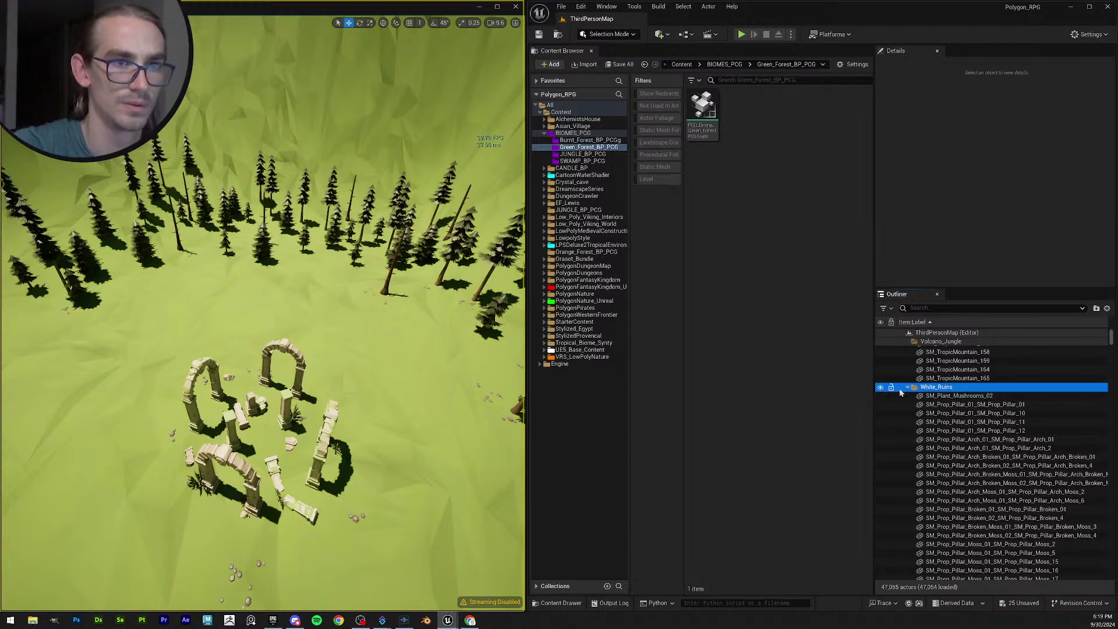
Select the first SM_Prop_Pillar_01 piece in the White_Ruins folder and frame it to inspect where it stands.
click(979, 404)
drag(399, 373, 399, 347)
key(f)
scroll(400, 348, down, 8)
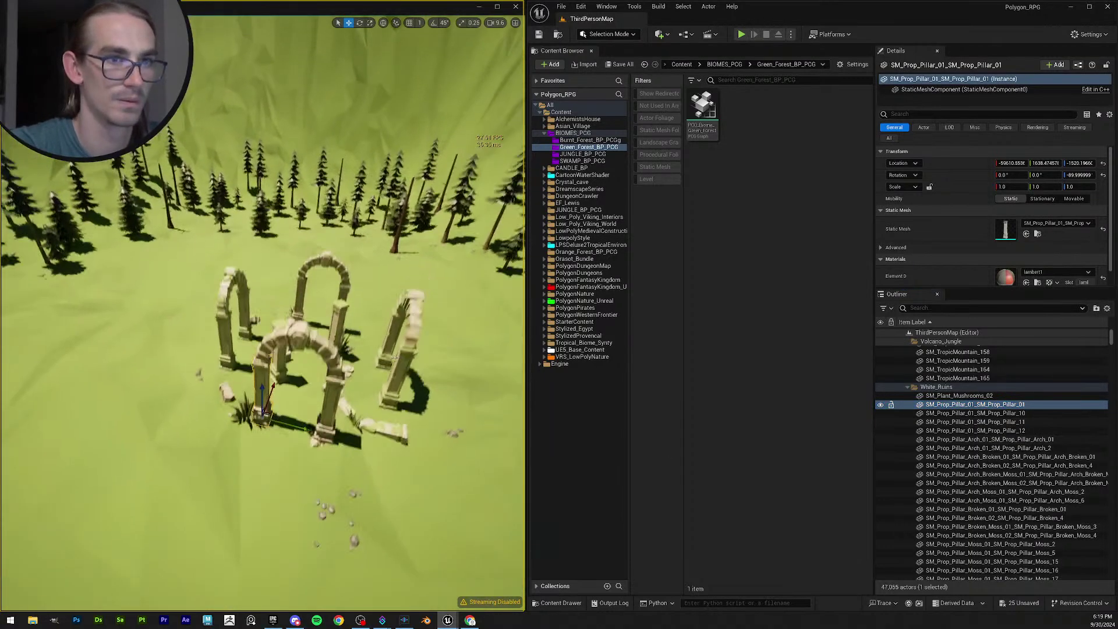
Select all descendants of the White_Ruins folder.
click(939, 388)
right_click(952, 389)
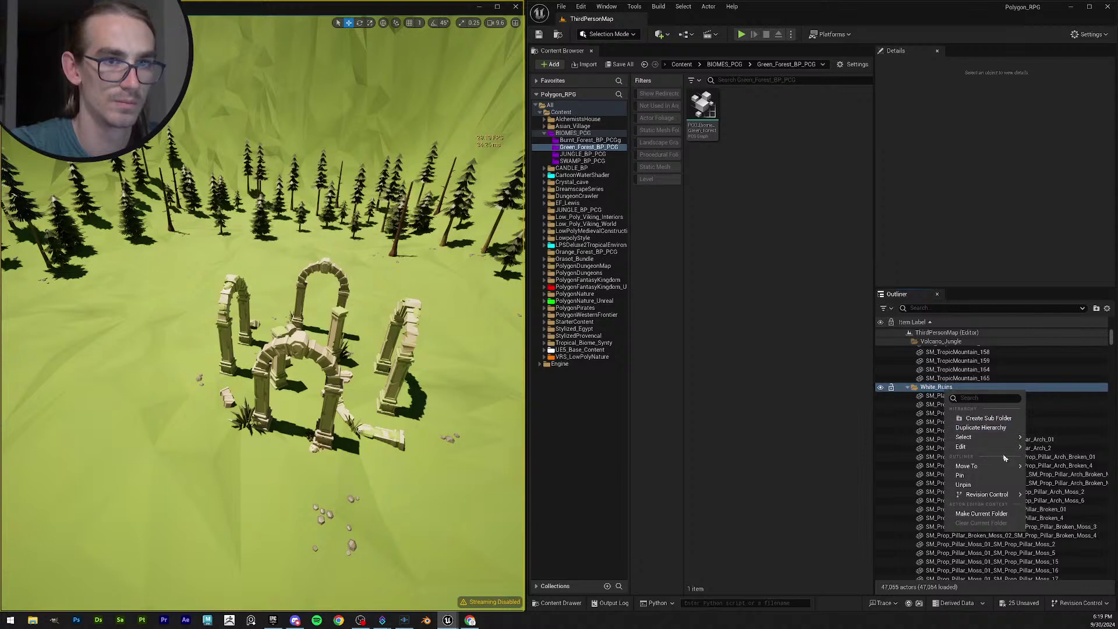
mouse_move(990, 437)
click(1049, 450)
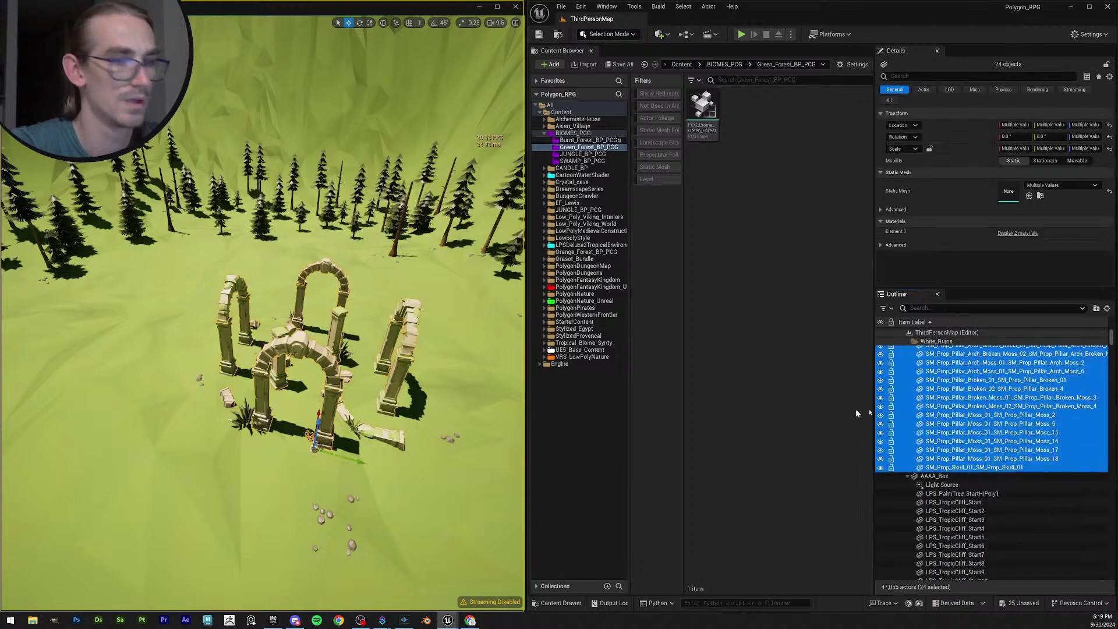
Collapse the White_Ruins folder in the Outliner and switch its visibility off and on to check the clearing.
scroll(877, 431, up, 7)
click(877, 441)
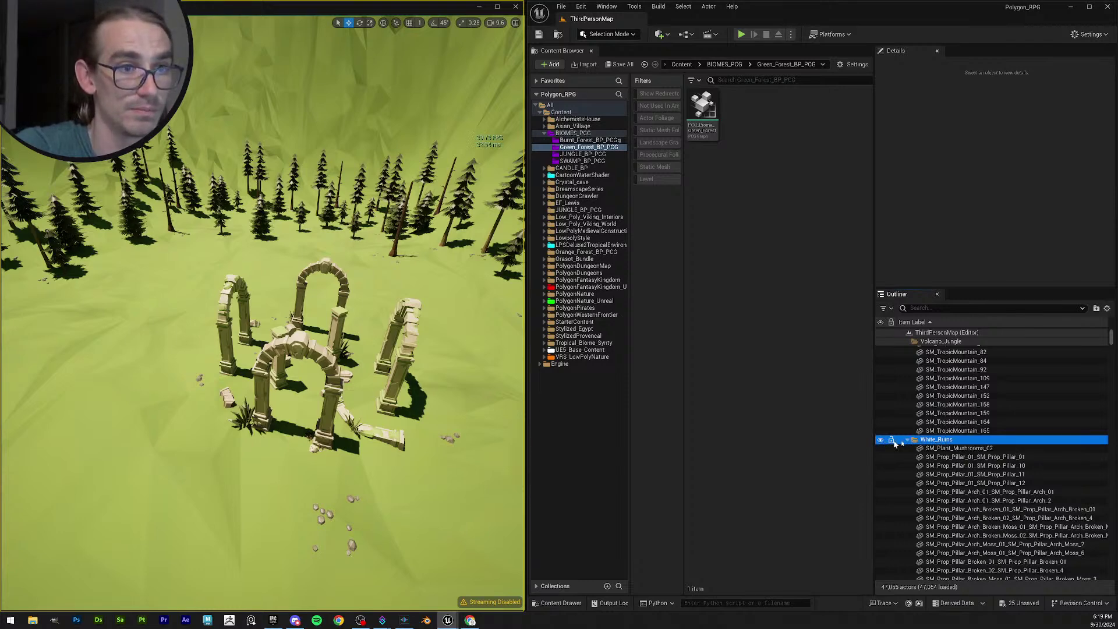
double_click(937, 443)
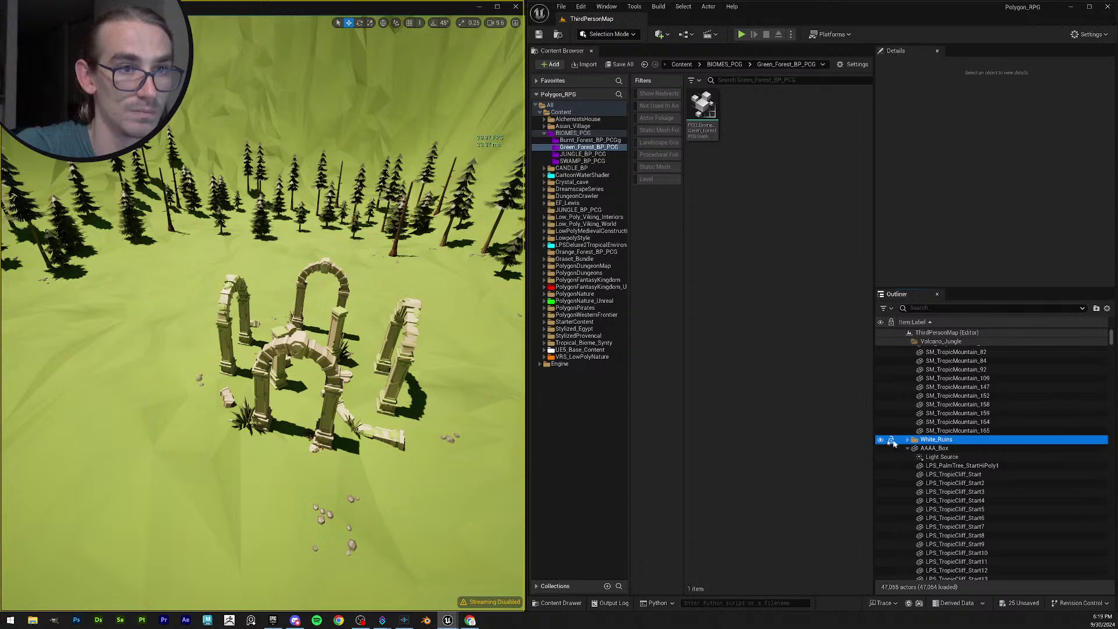
click(881, 440)
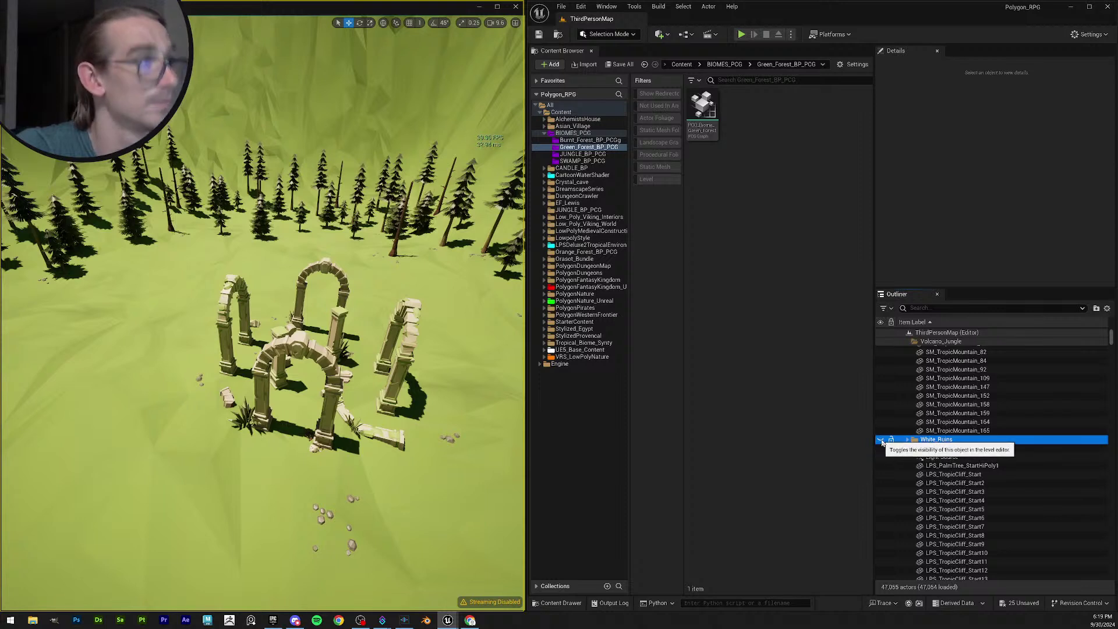
click(881, 441)
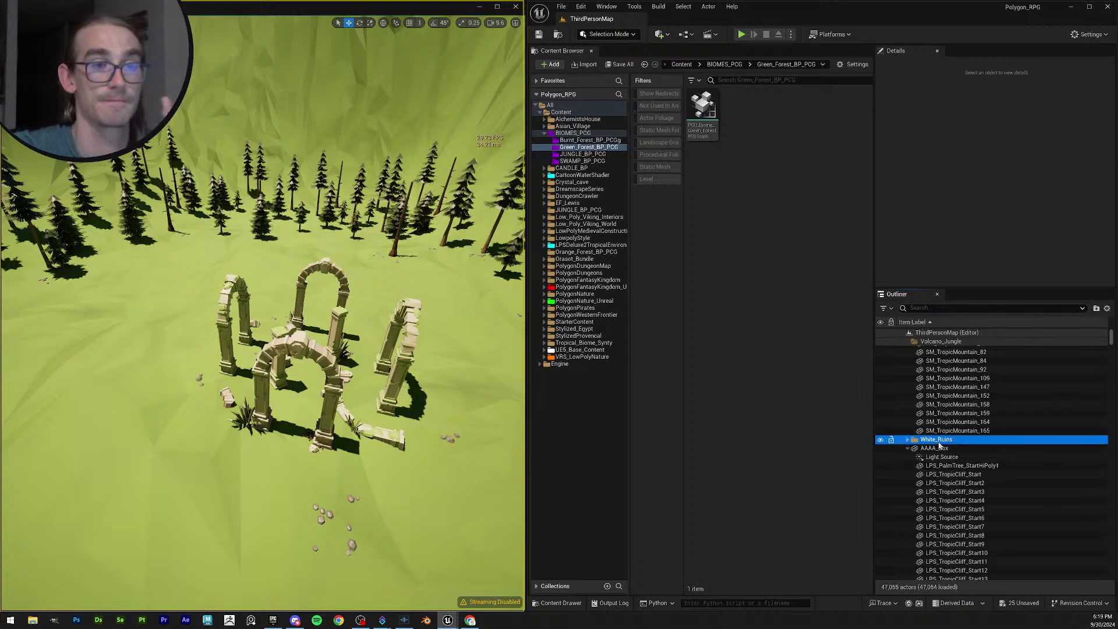
Reselect the White_Ruins folder, leaving its name as is, and select all its descendants again.
click(955, 468)
click(948, 441)
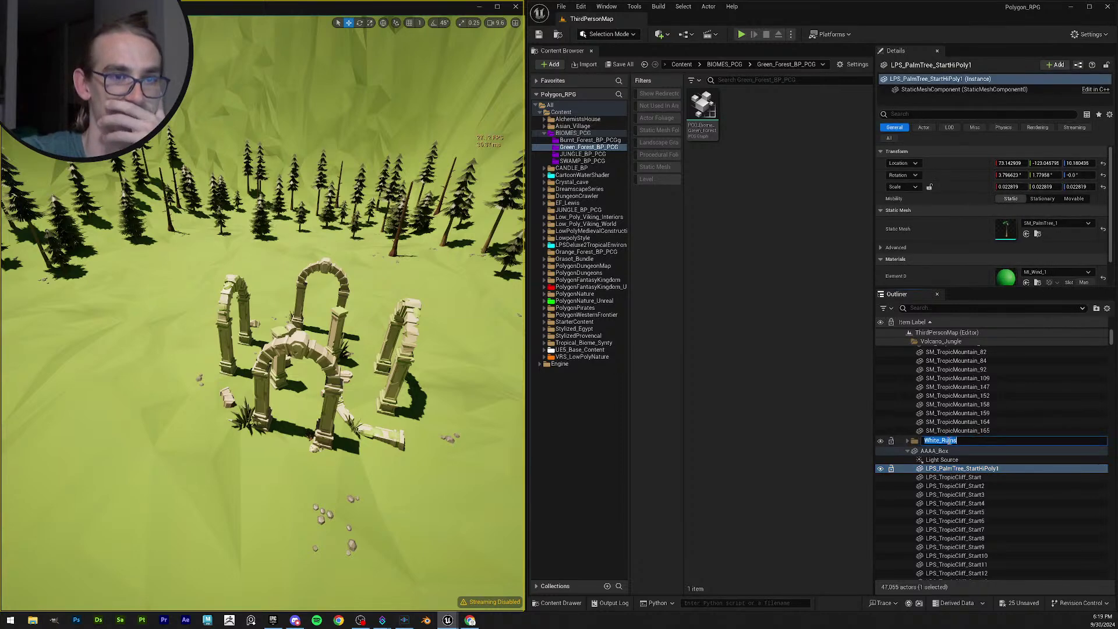
key(Return)
click(949, 441)
right_click(952, 441)
mouse_move(978, 492)
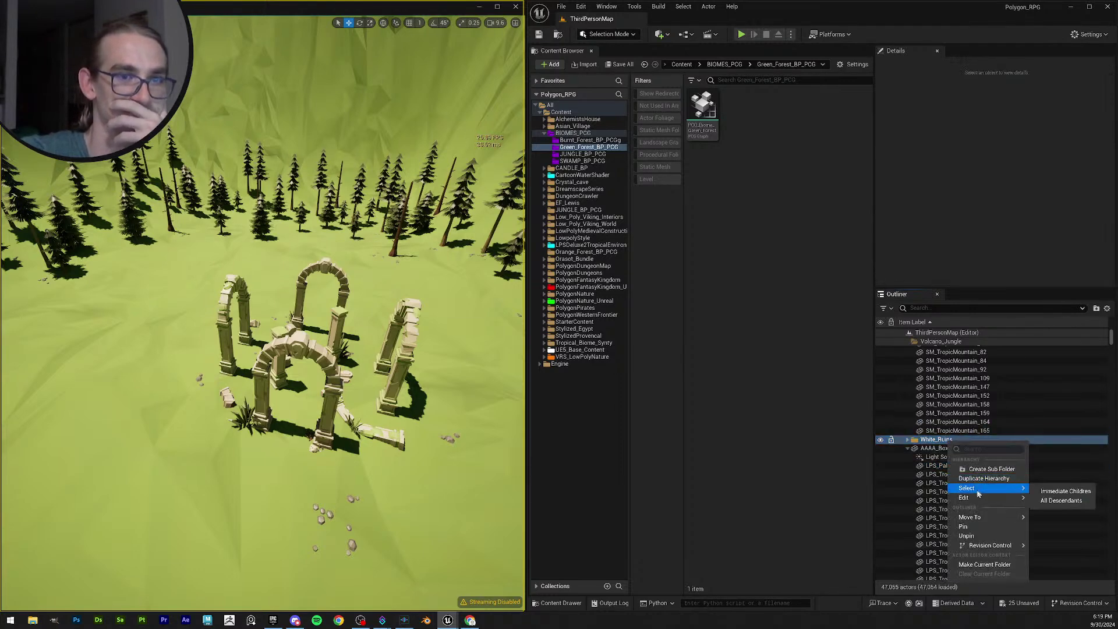
click(1062, 500)
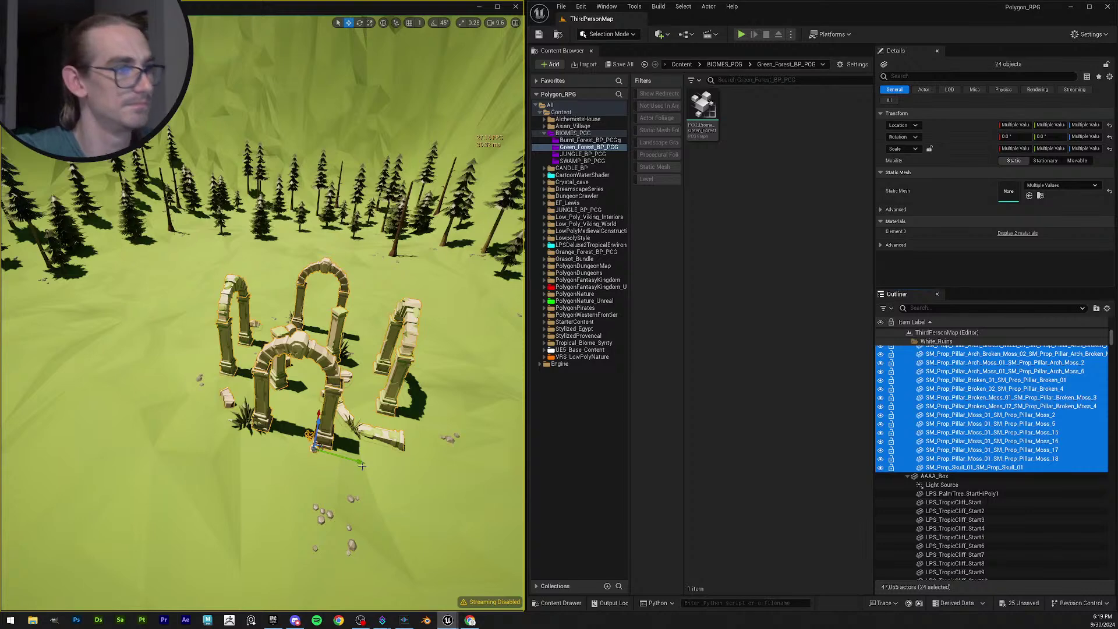
Shift the selected White_Ruins pieces aside to check for overlapping copies, and undo the move.
alt+drag(362, 466, 141, 400)
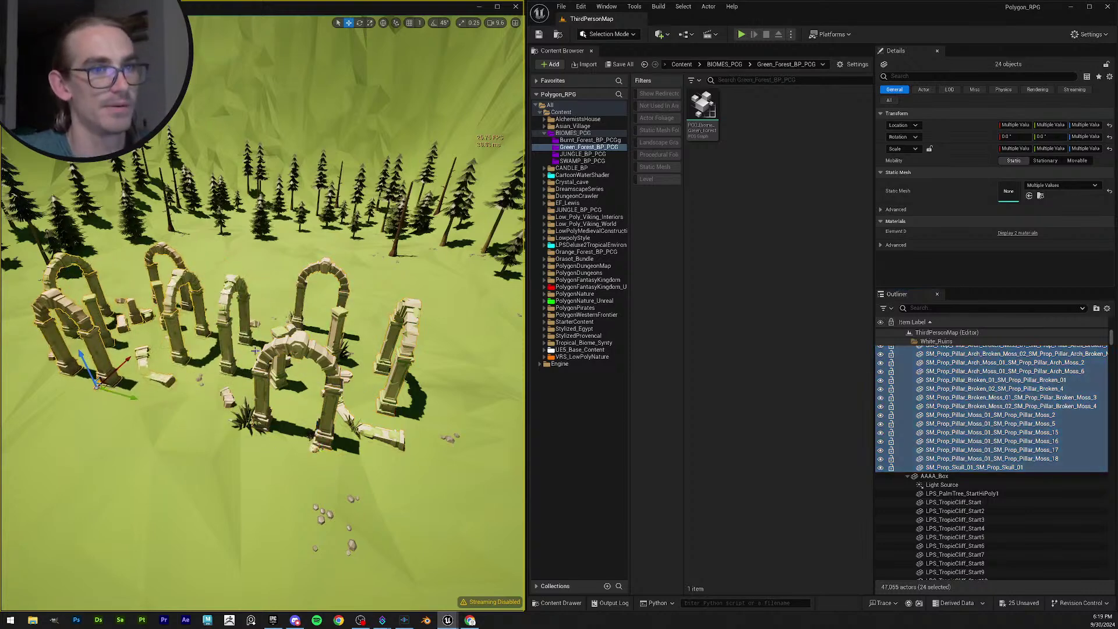
scroll(254, 350, down, 5)
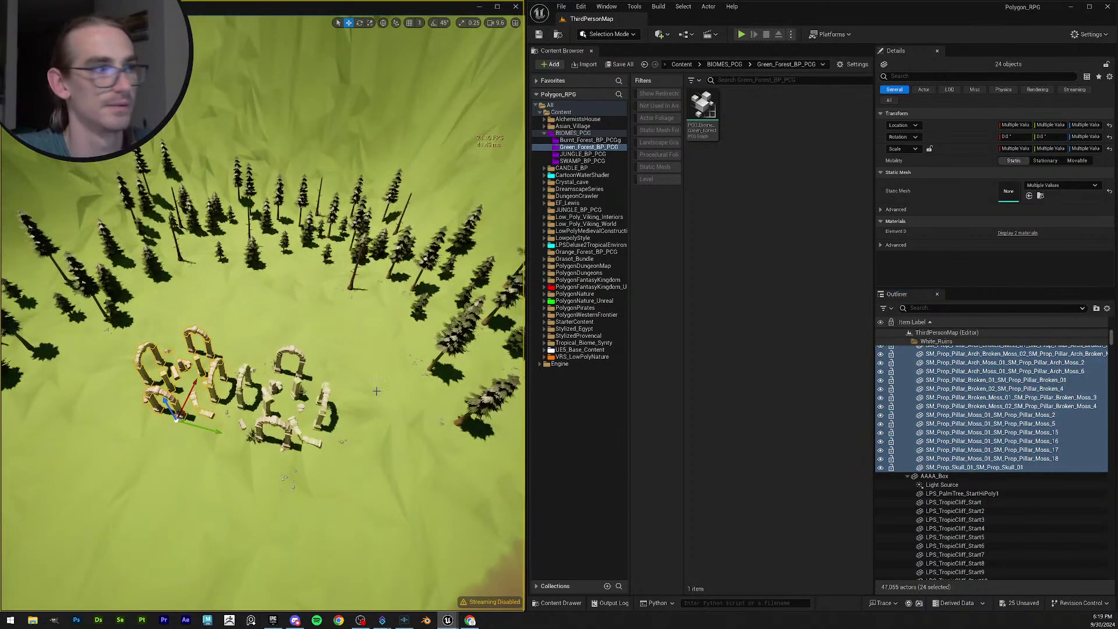
key(ctrl+z)
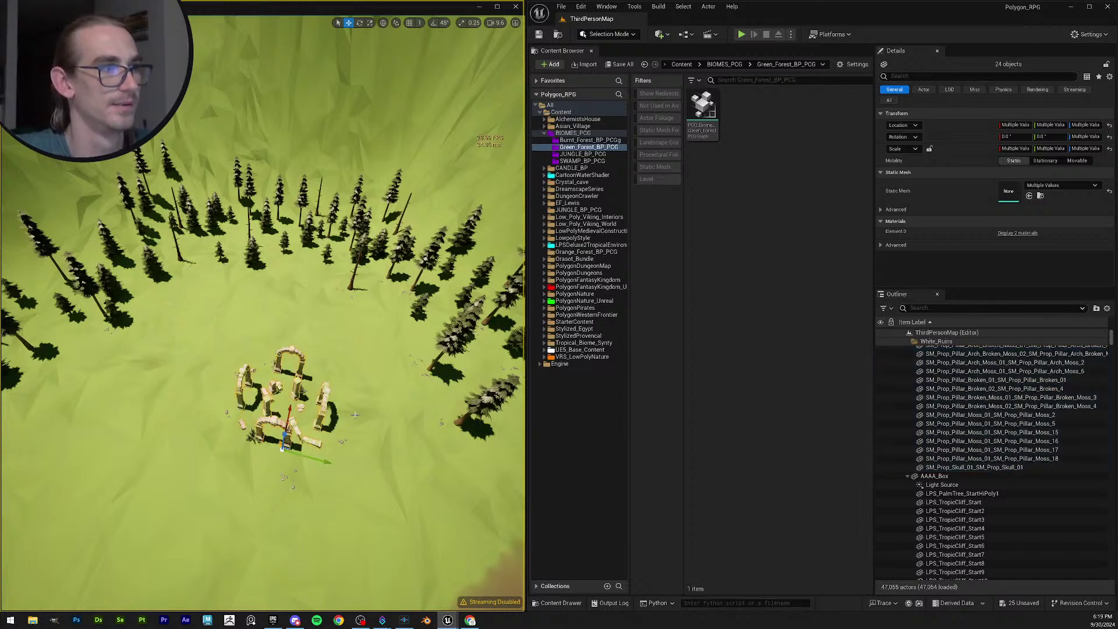
key(ctrl+z)
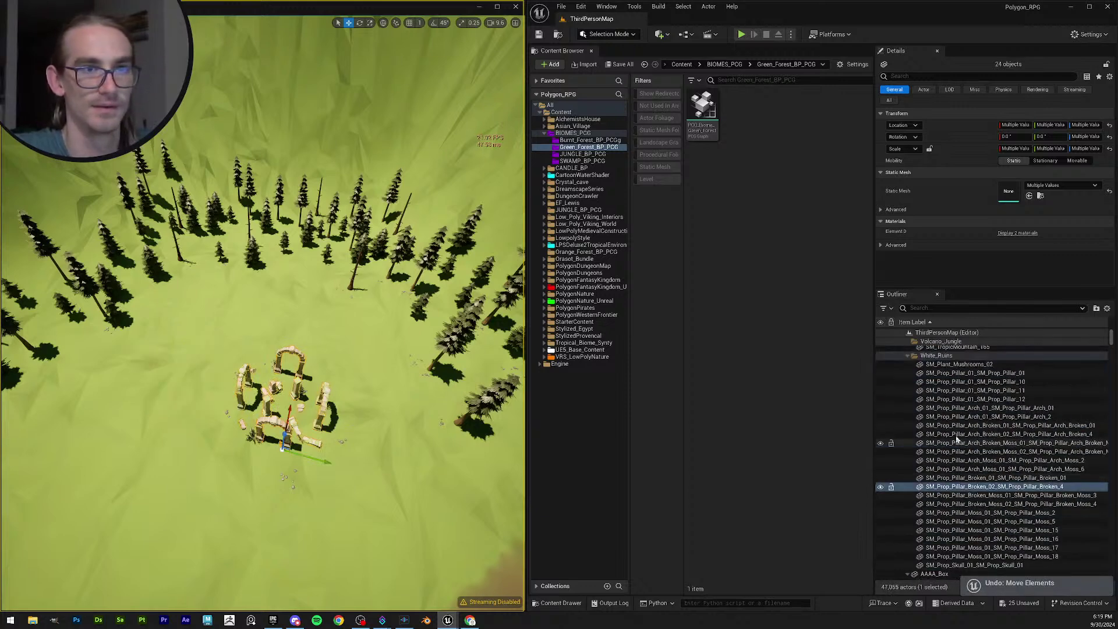
Select every piece inside the White_Ruins folder, from SM_Plant_Mushrooms_02 to SM_Prop_Skull_01, and group them.
click(967, 363)
shift+click(971, 564)
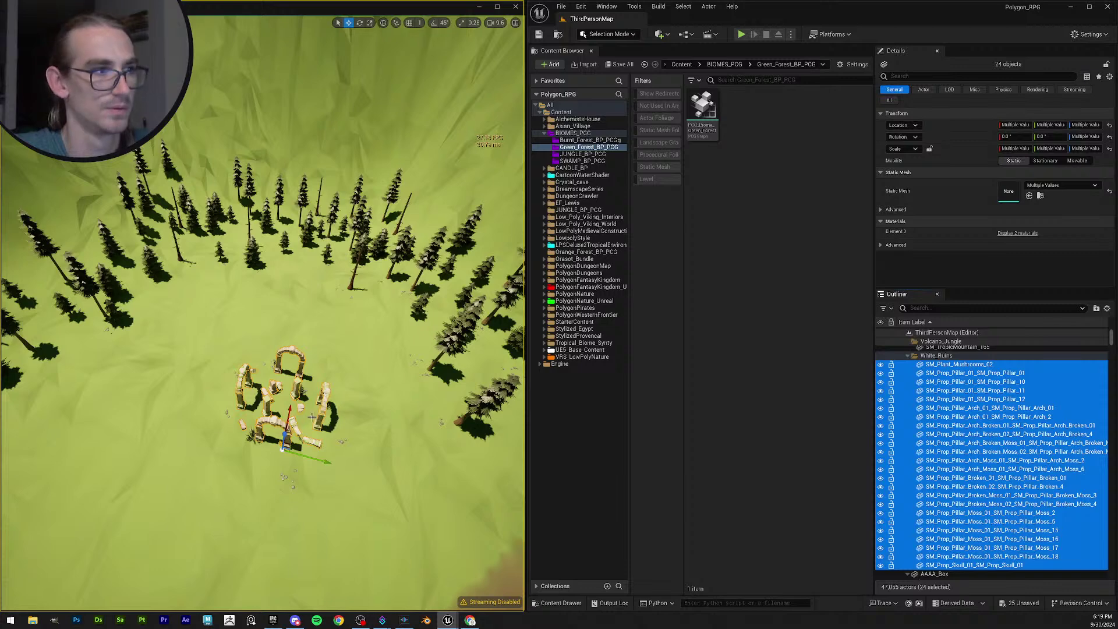
key(f)
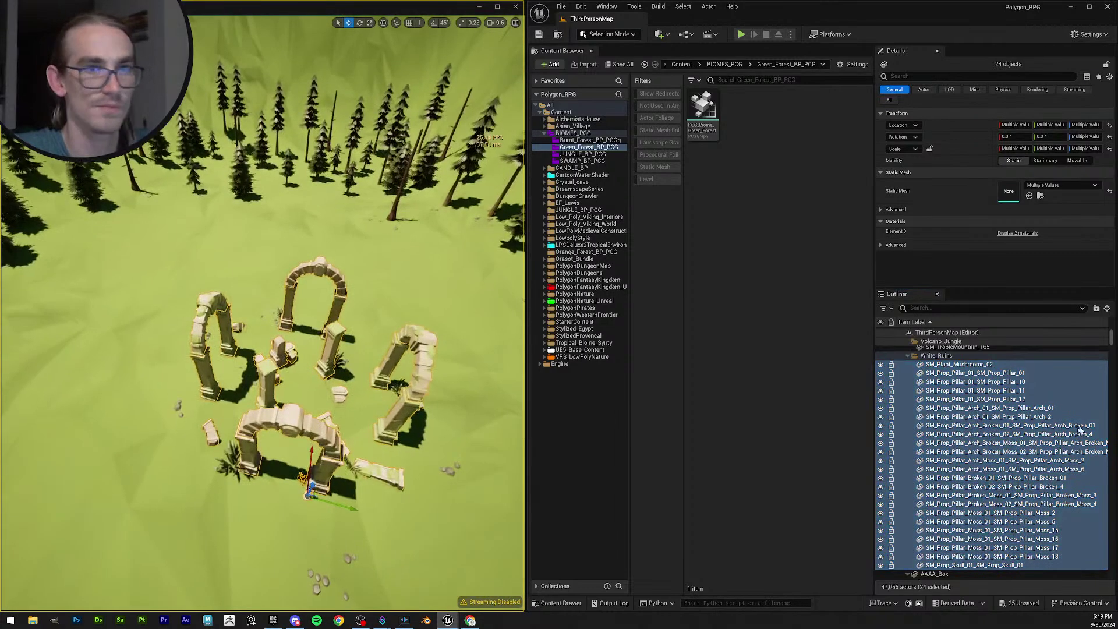
right_click(1079, 431)
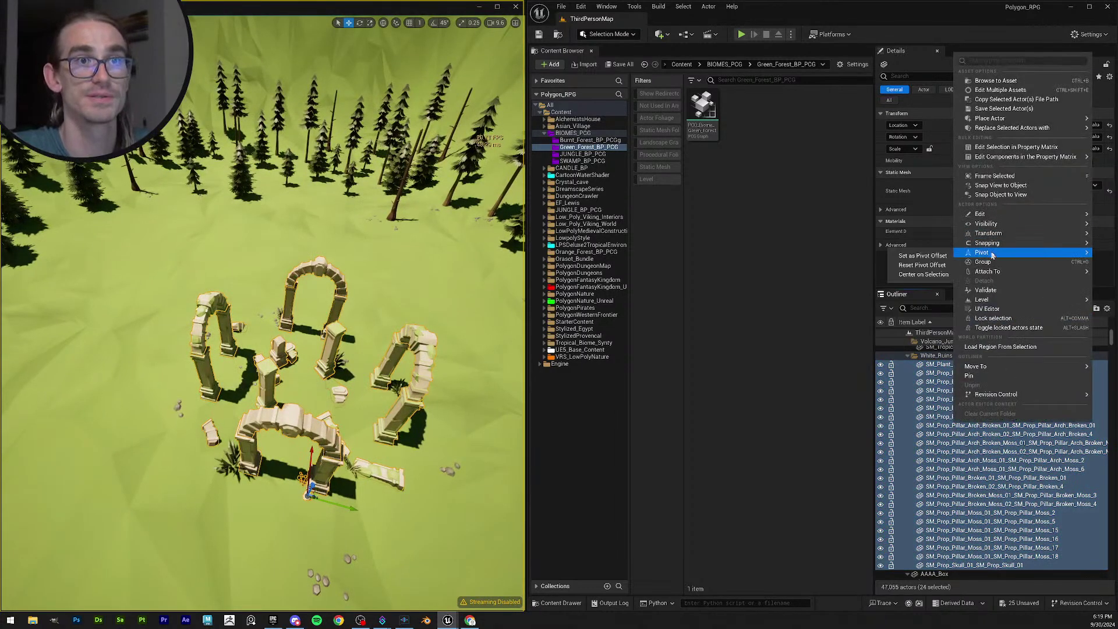
click(983, 261)
Collapse the White_Ruins folder in the Outliner and hide it in the level.
scroll(923, 398, up, 2)
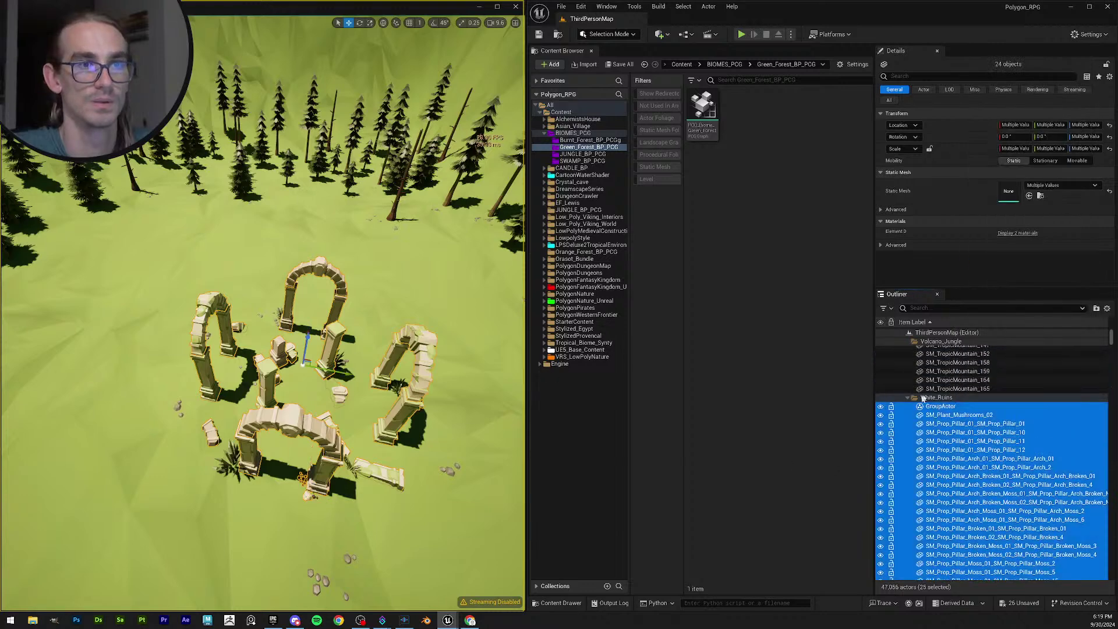
click(908, 398)
click(900, 399)
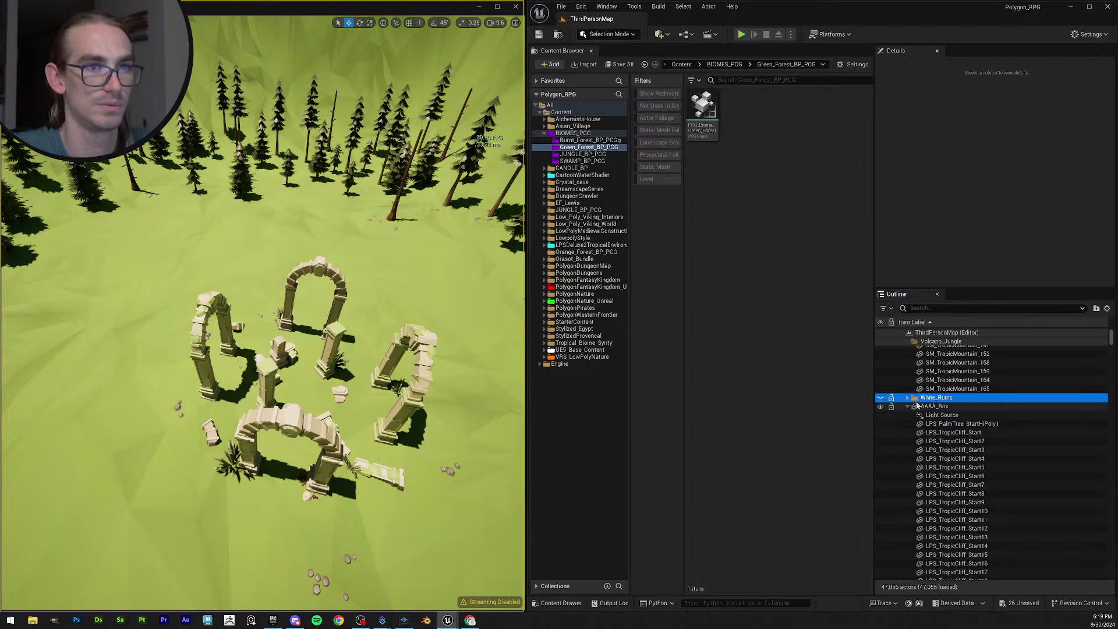
Select the ruin pieces still visible in the clearing, leaving out the trees and ground, and delete them.
scroll(339, 332, down, 5)
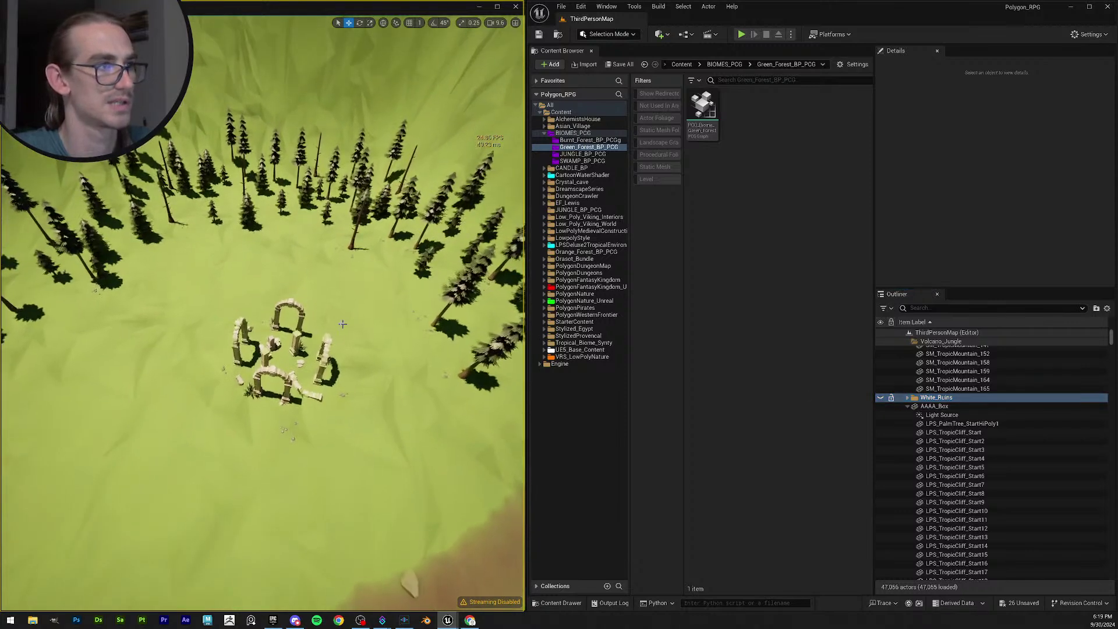
ctrl+alt+drag(194, 269, 389, 463)
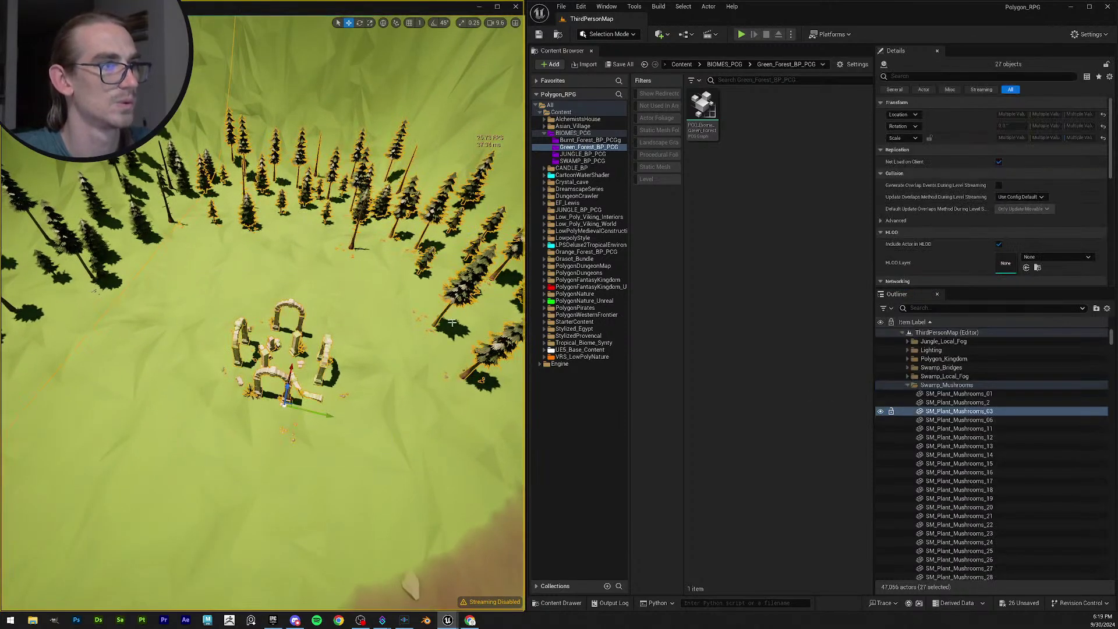
ctrl+click(464, 295)
ctrl+click(340, 320)
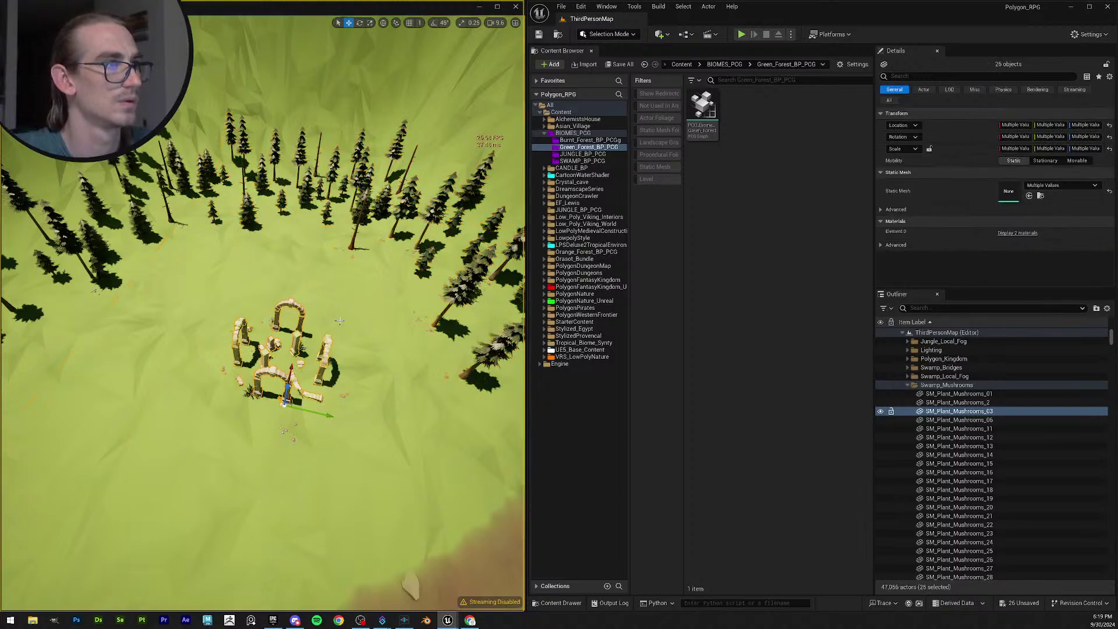
mouse_move(345, 366)
right_down()
mouse_move(431, 326)
mouse_move(349, 373)
mouse_move(326, 361)
mouse_move(363, 362)
right_up()
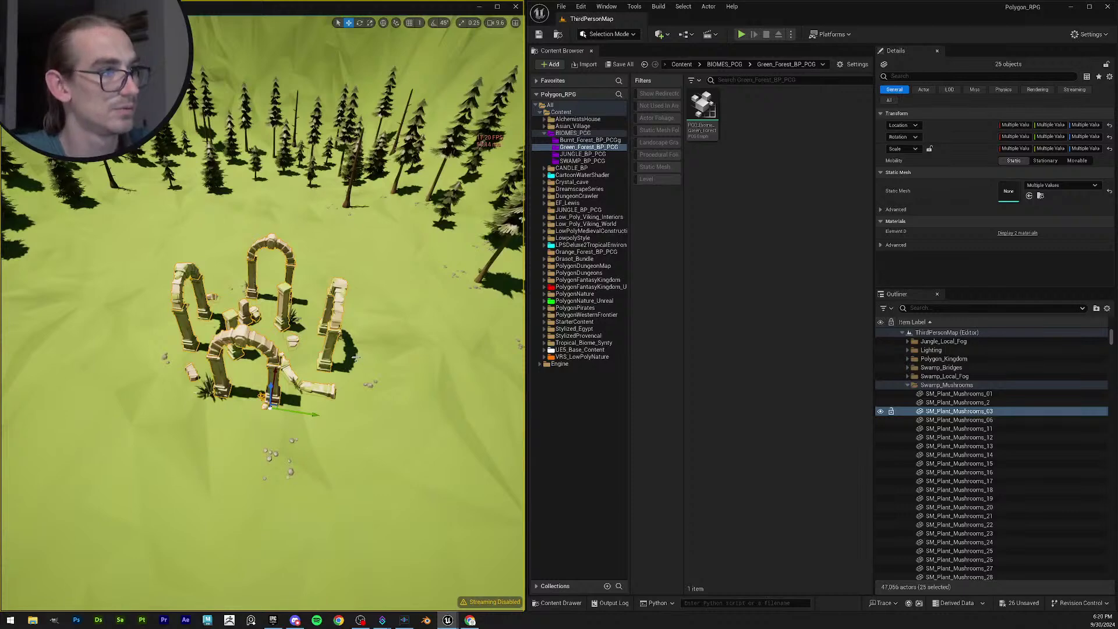
key(Delete)
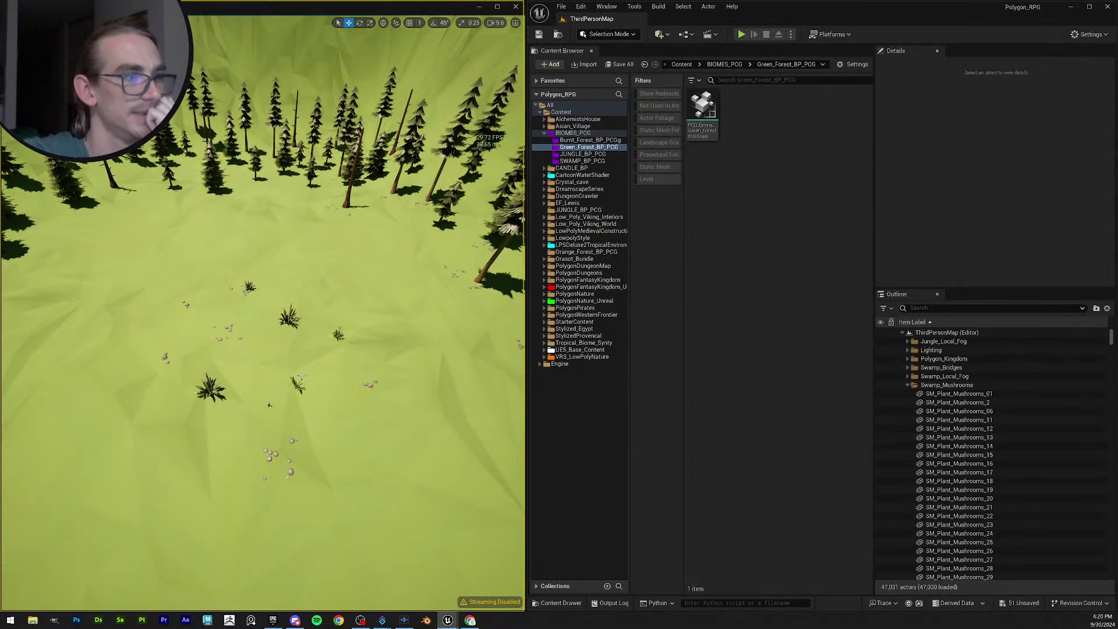
Collapse the Swamp_Mushrooms and Volcano_Jungle folders and make the White_Ruins folder visible again.
click(908, 385)
click(907, 438)
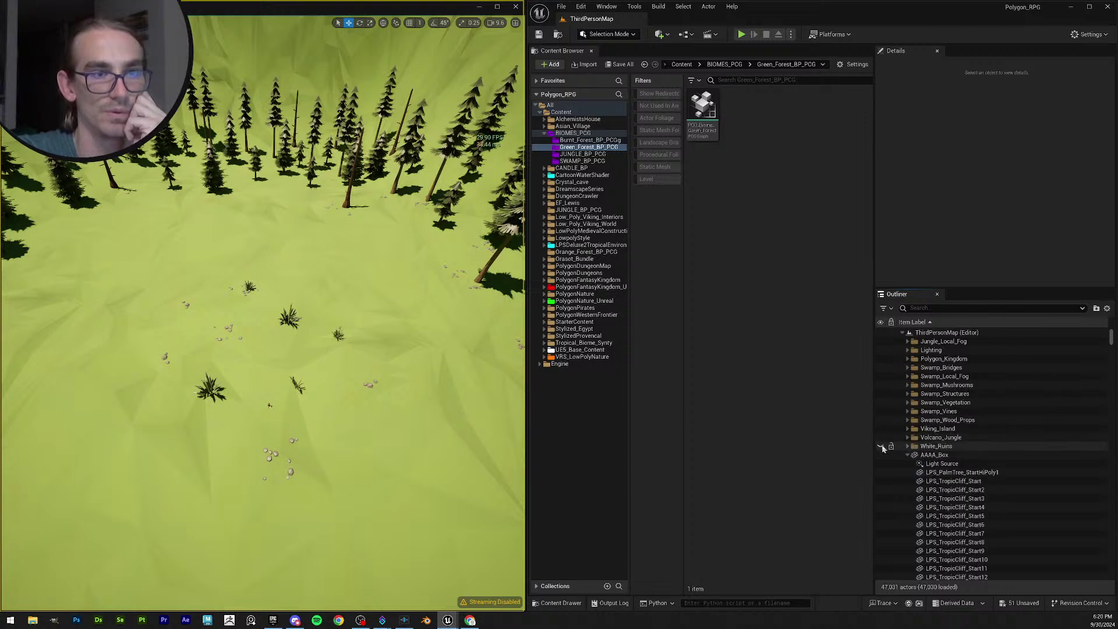
click(880, 446)
click(880, 446)
click(880, 446)
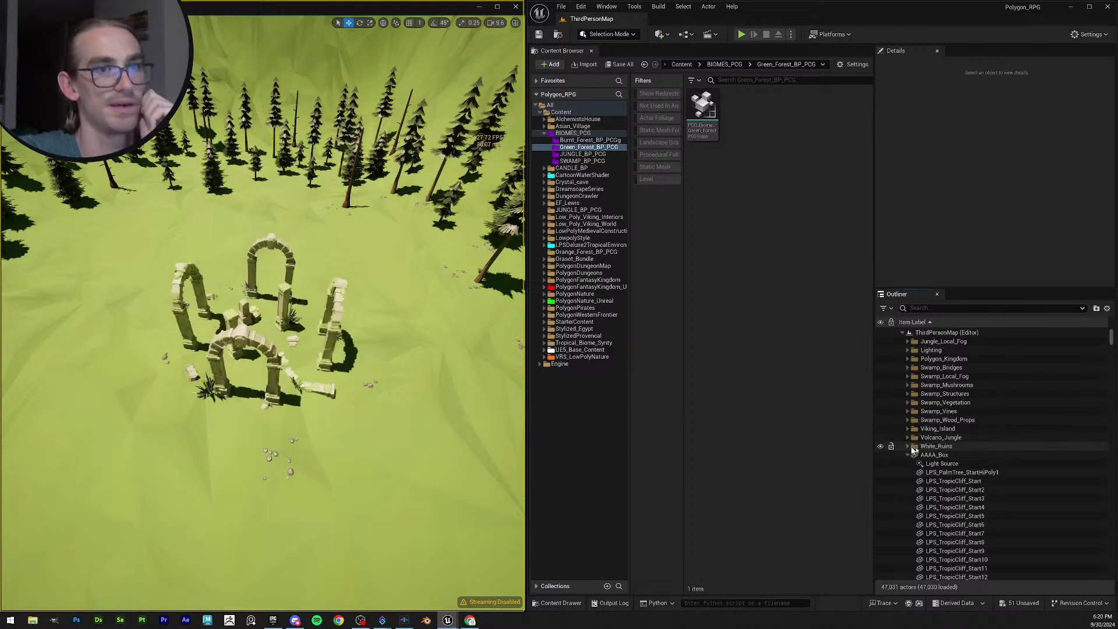
Select the White_Ruins folder and inspect the remaining ruins in the clearing up close.
click(932, 446)
key(w)
key(d)
scroll(262, 315, down, 6)
right_drag(262, 314, 183, 324)
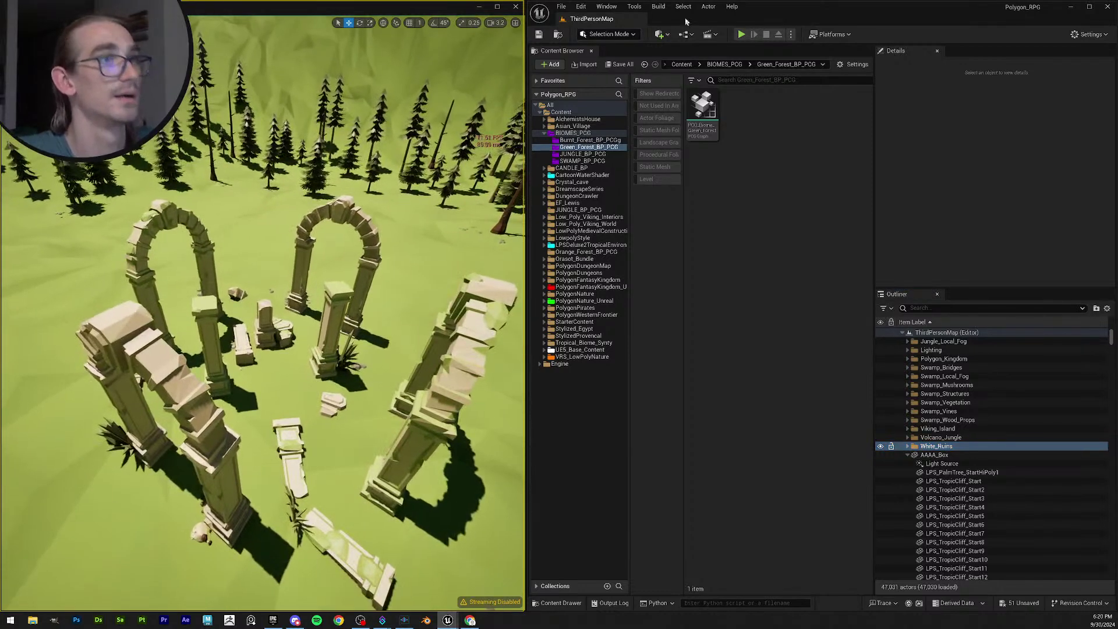
Switch to Modeling mode and create a 100 x 100 x 100 box on the ground at the centre of the ruins.
click(608, 33)
click(610, 86)
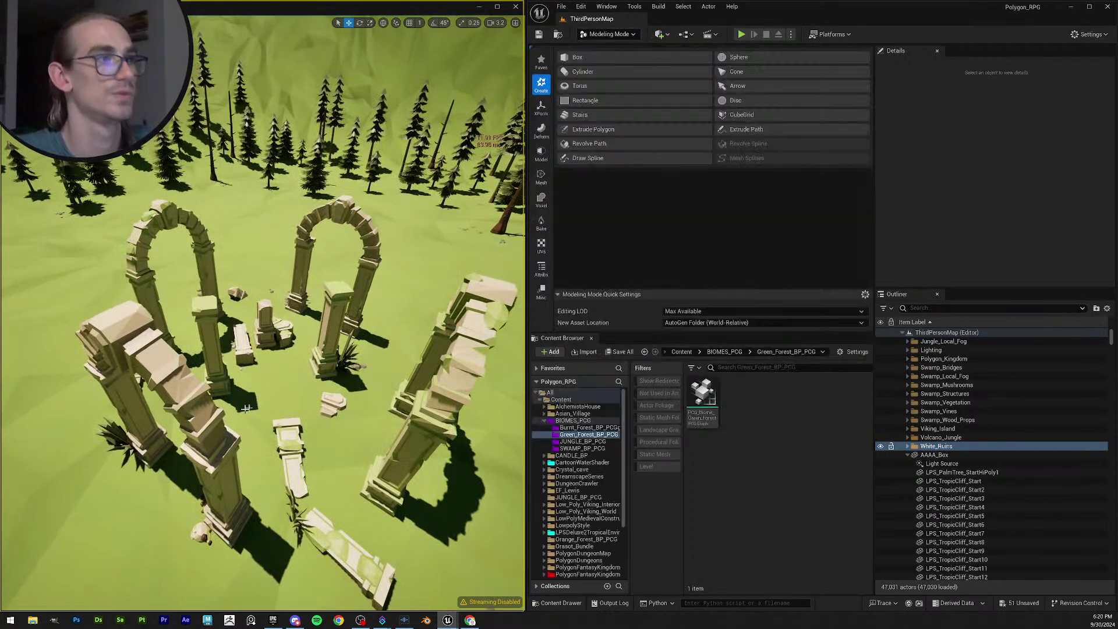
click(583, 72)
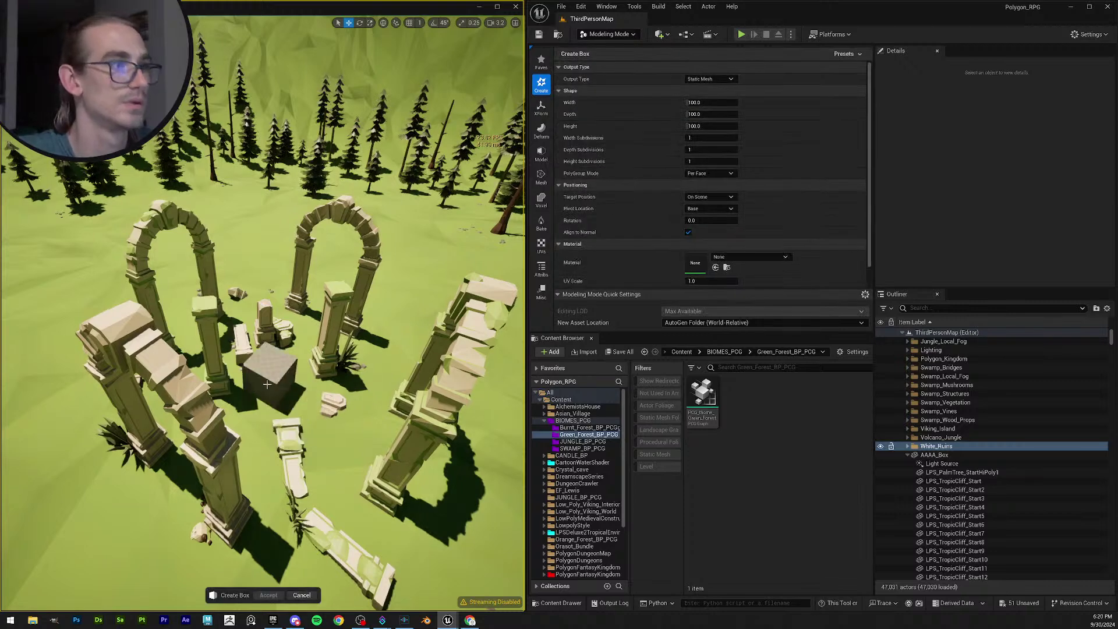
click(280, 392)
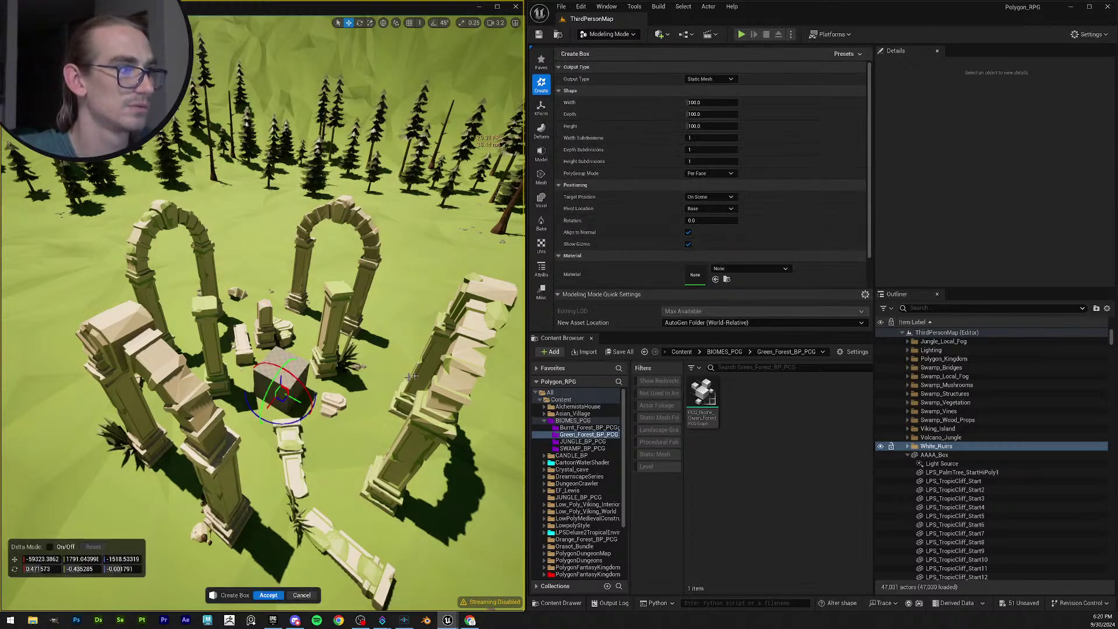
click(267, 595)
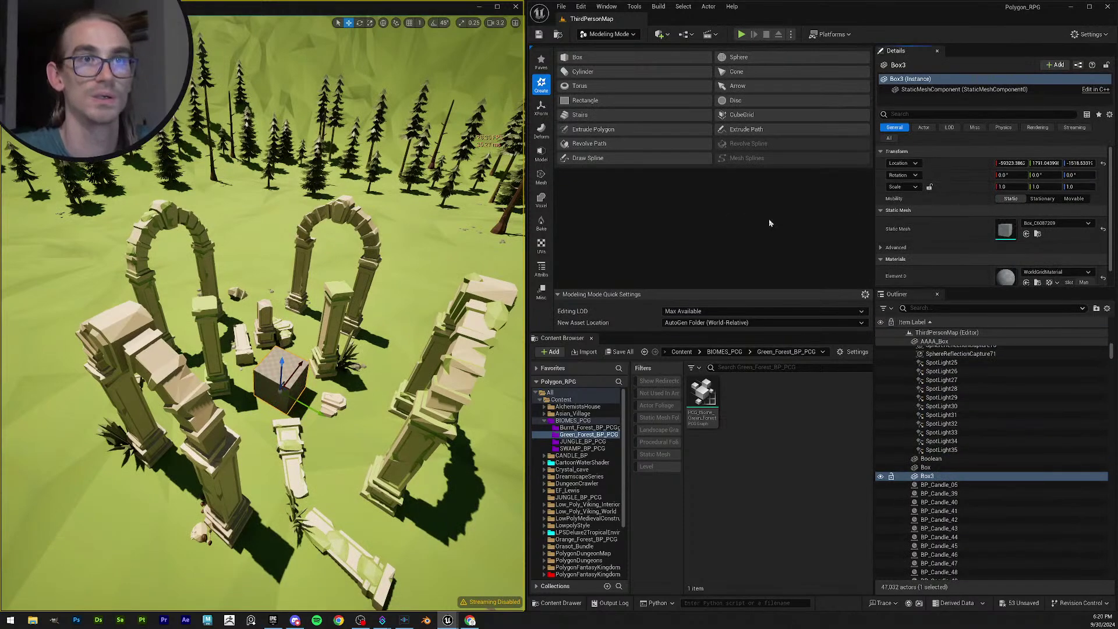
Rename the new box actor as White_Ruins_Pivot.
key(s)
right_drag(359, 351, 369, 403)
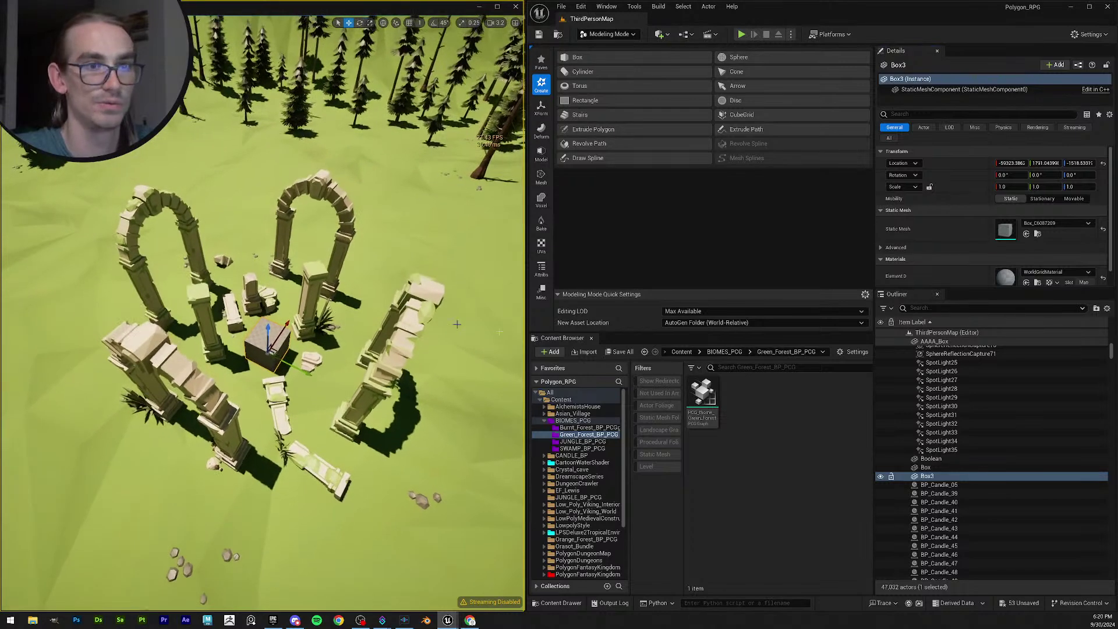
key(F2)
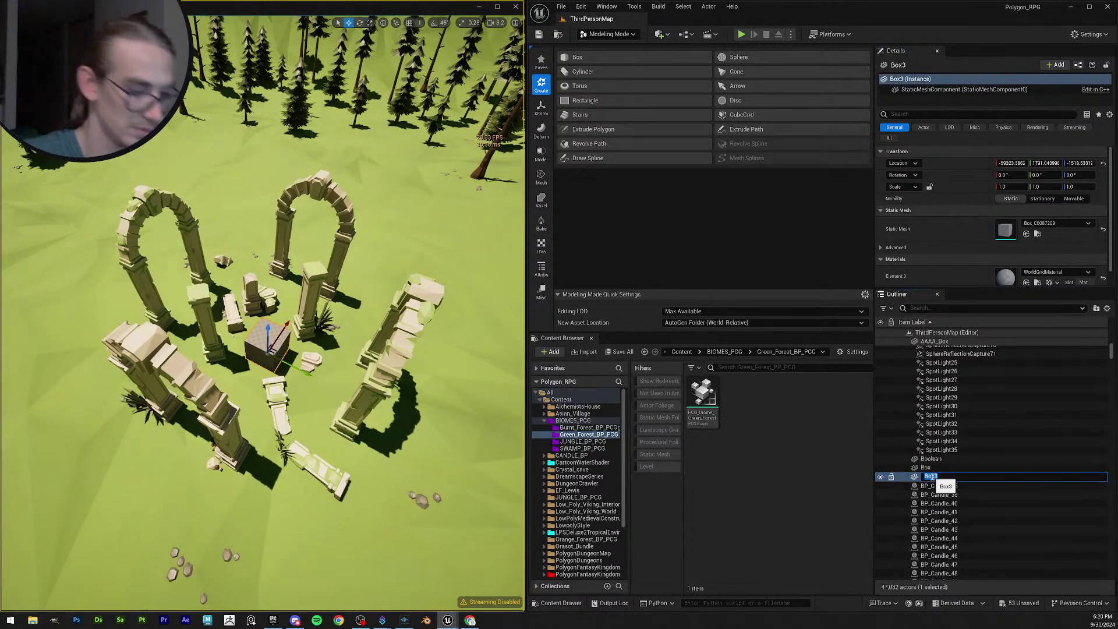
text(White_Ruins_Pivot)
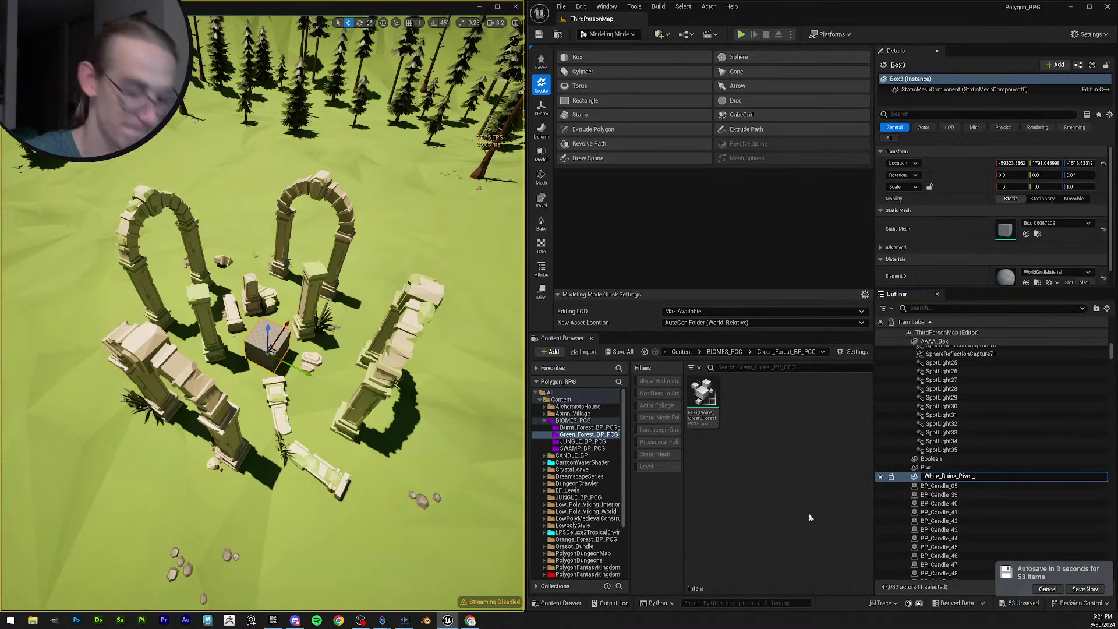
key(Return)
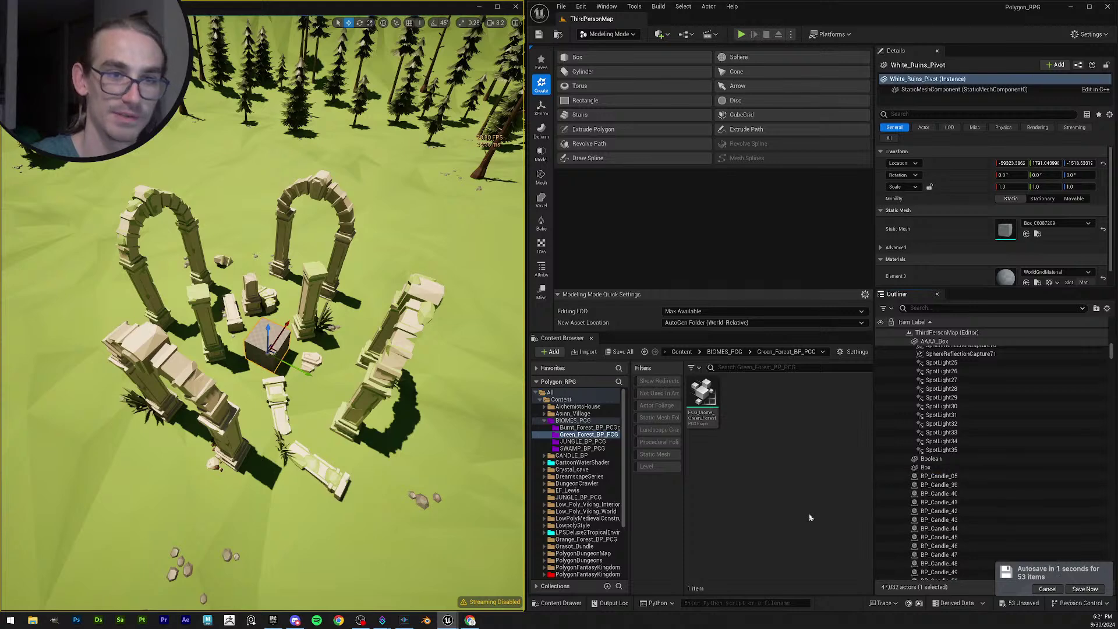
Find White_Ruins_Pivot in the Outliner and move it into the White_Ruins folder.
scroll(964, 425, up, 10)
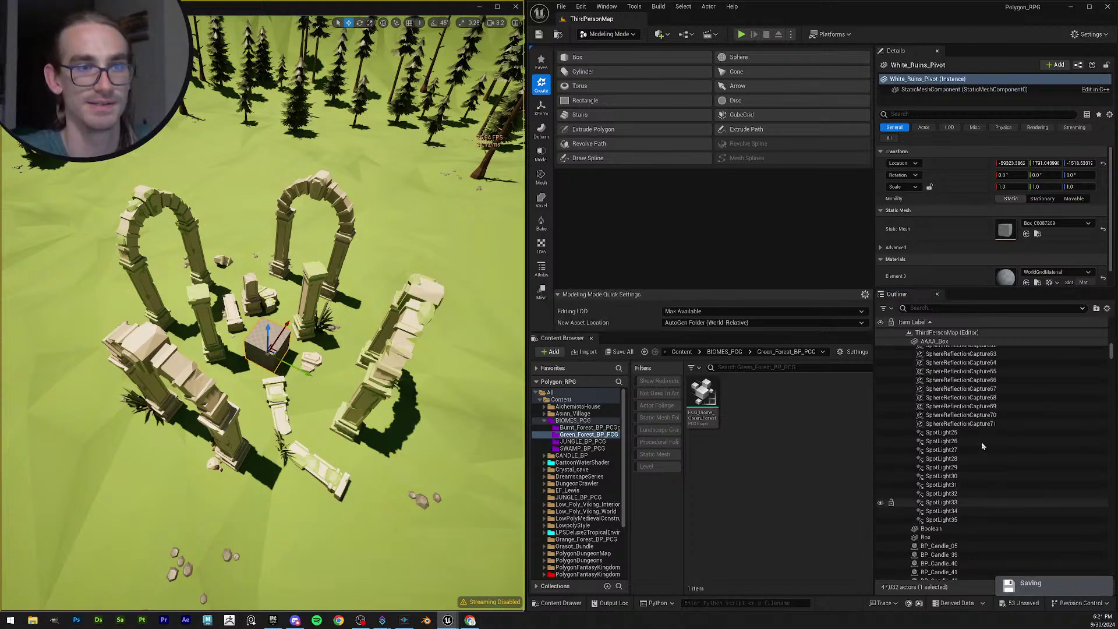
drag(1112, 348, 1109, 583)
click(966, 560)
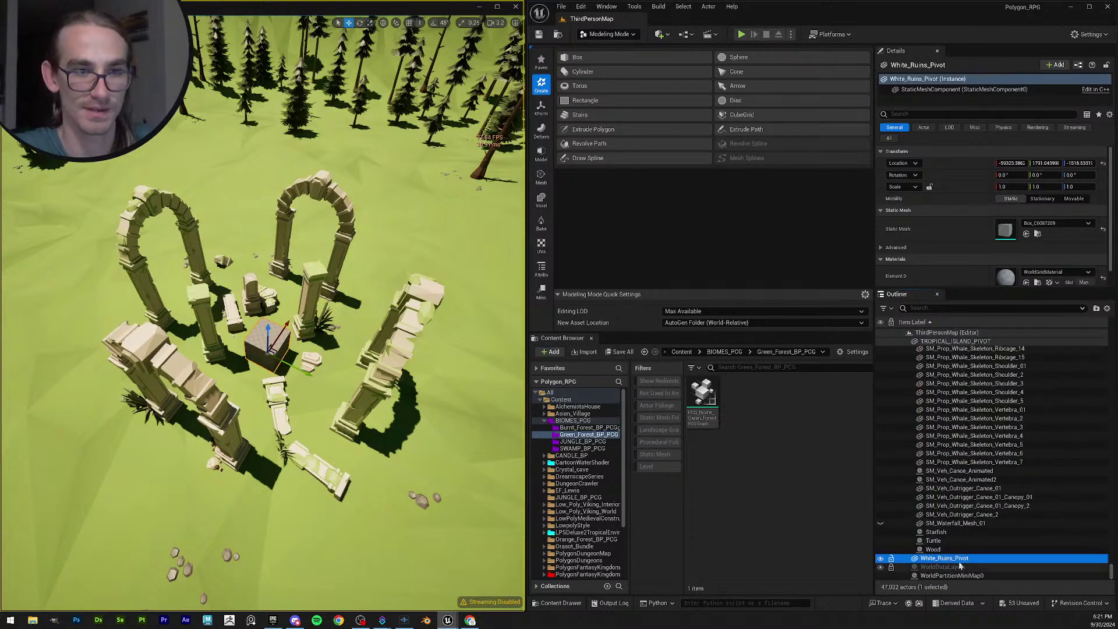
right_click(971, 561)
mouse_move(1053, 371)
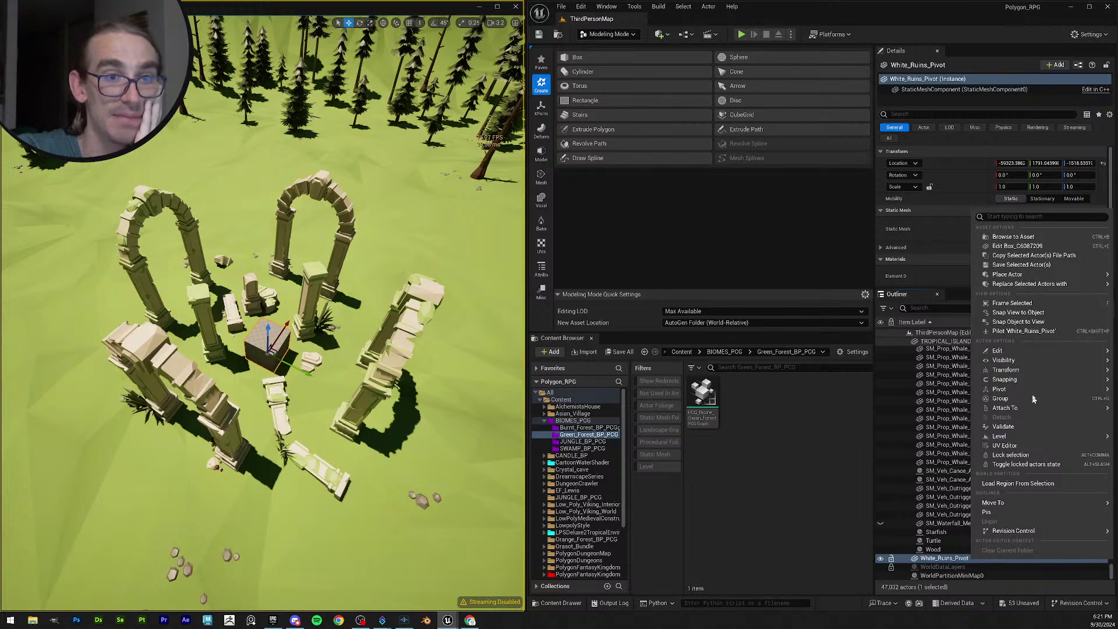
mouse_move(1039, 437)
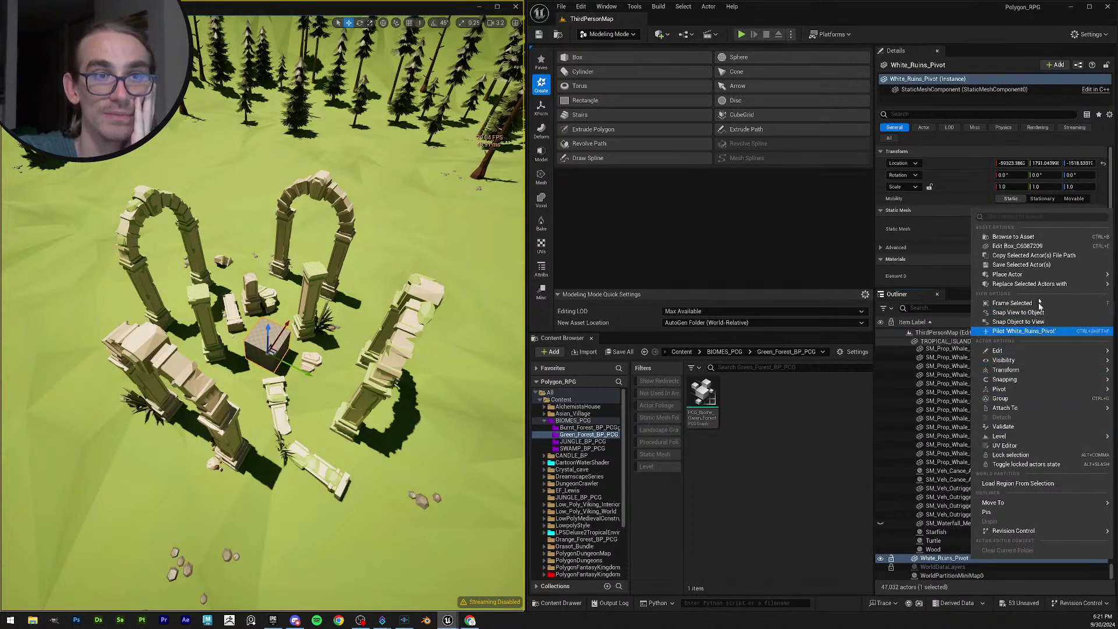
mouse_move(1053, 274)
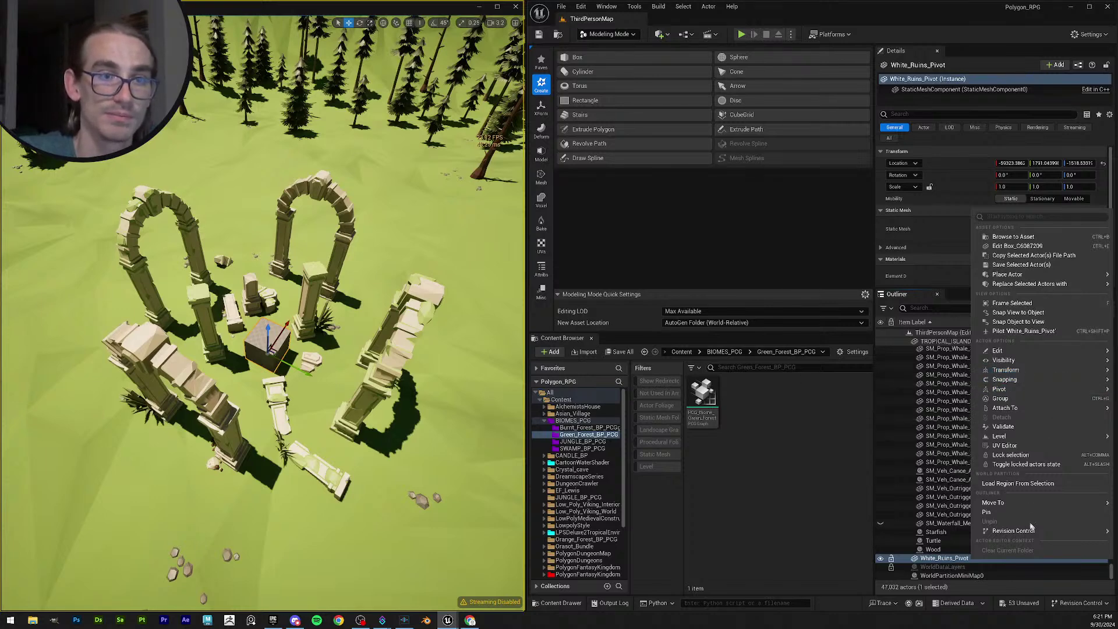
mouse_move(993, 503)
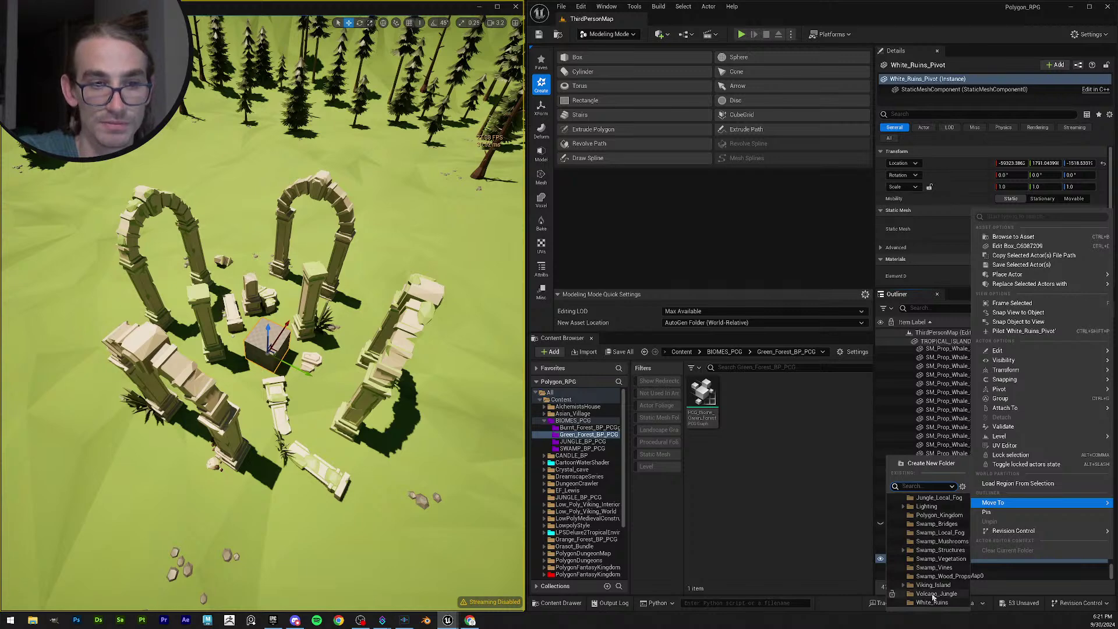
click(951, 603)
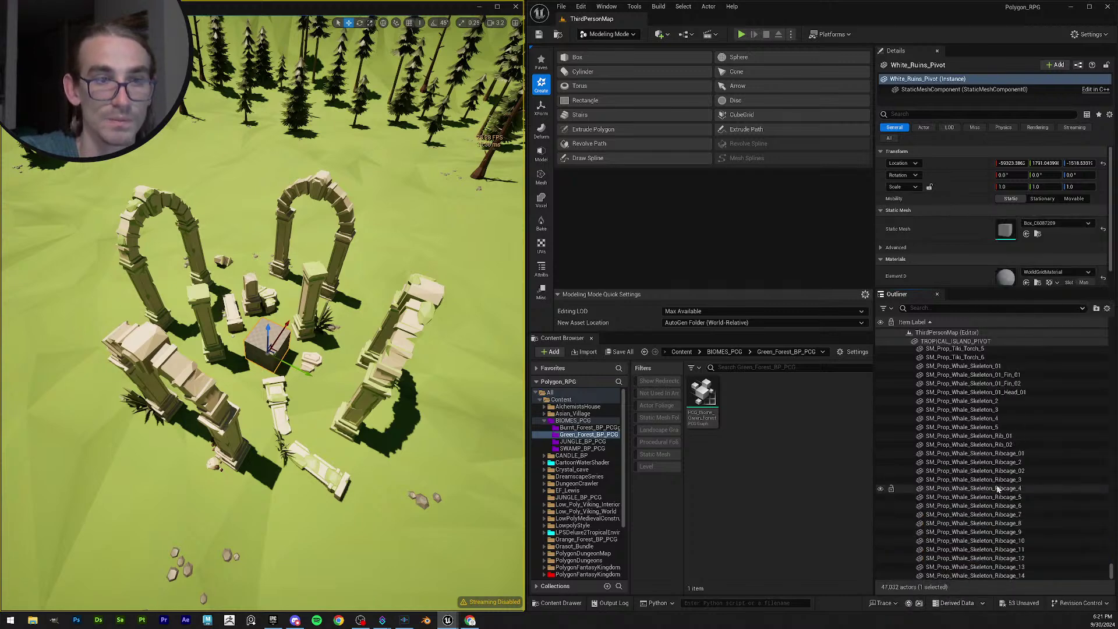
Attach all ruin pieces in the White_Ruins folder, from SM_Plant_Mushrooms_02 through SM_Prop_Skull_01, to White_Ruins_Pivot as children.
scroll(984, 495, down, 8)
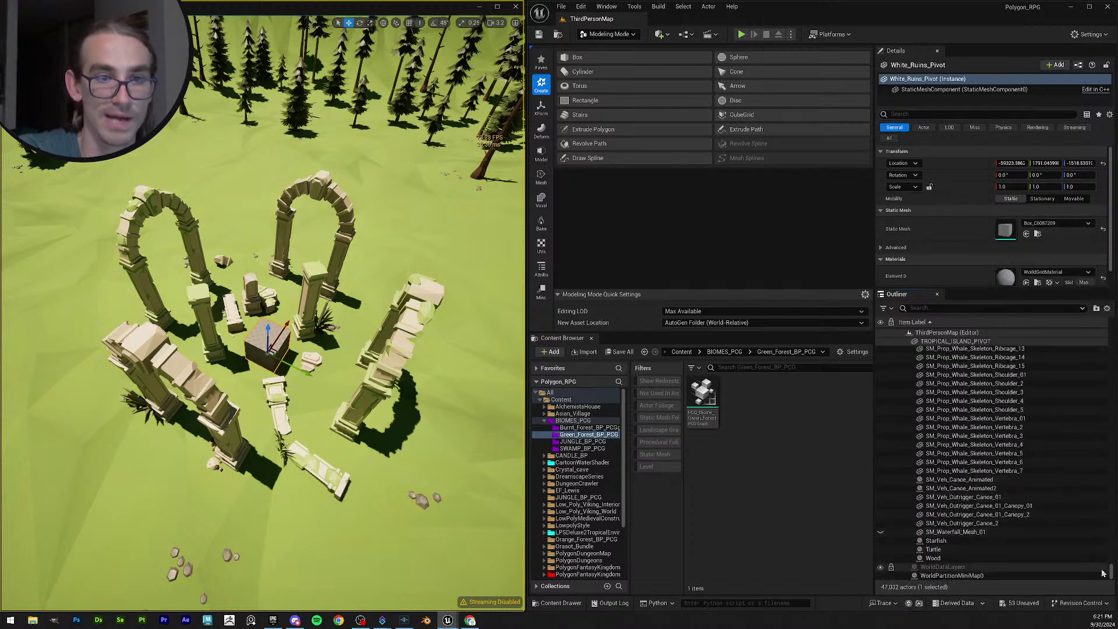
drag(1112, 572, 1109, 327)
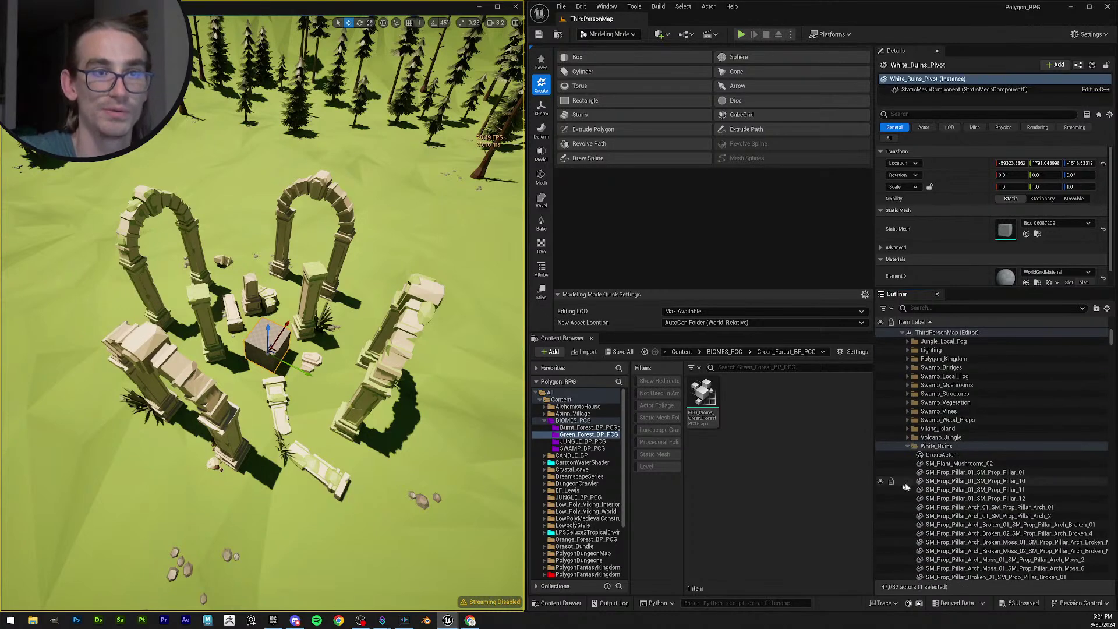
click(911, 447)
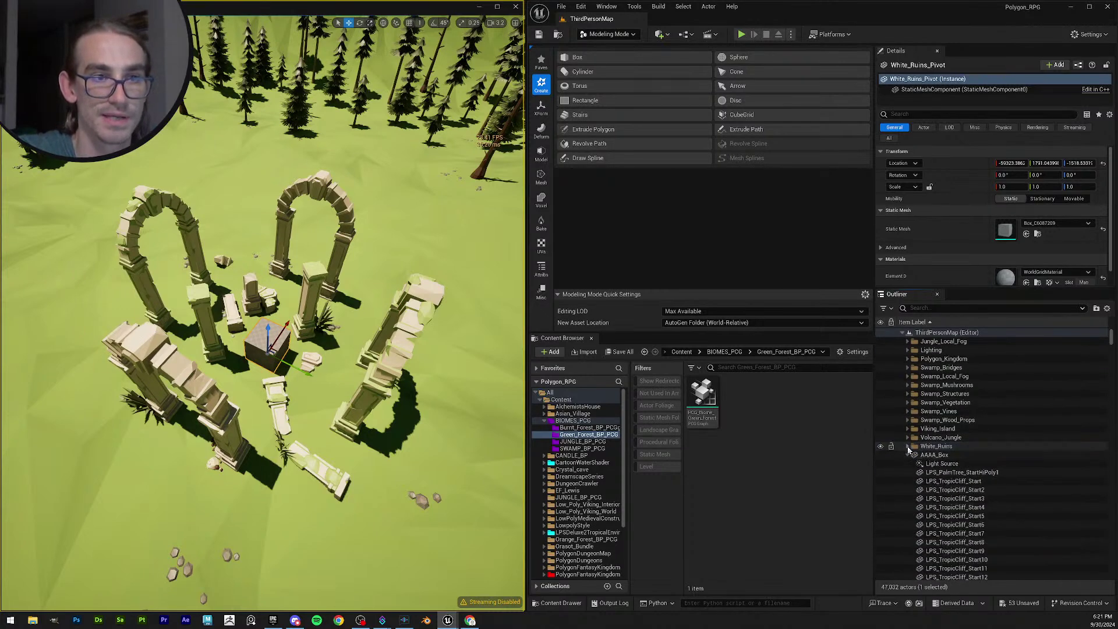
click(912, 447)
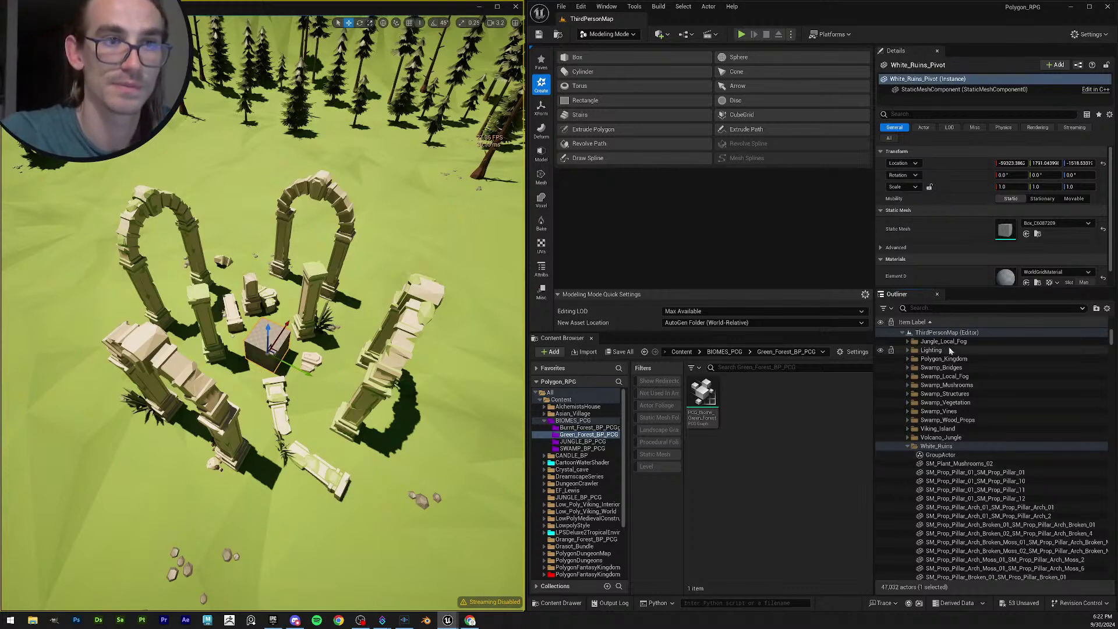
click(990, 447)
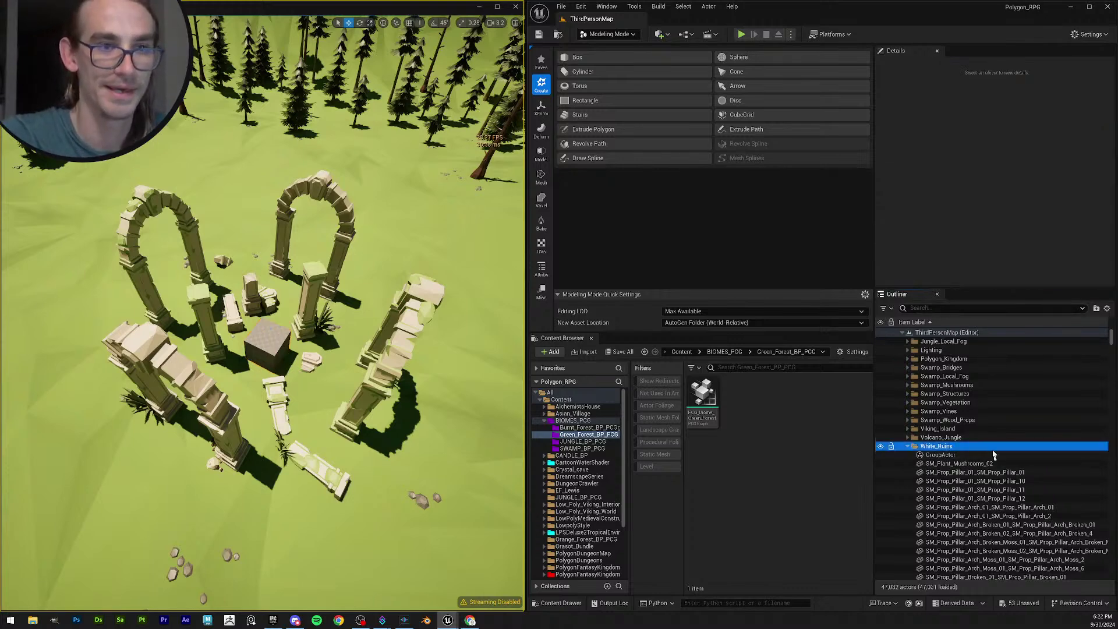
scroll(987, 512, down, 6)
shift+click(952, 472)
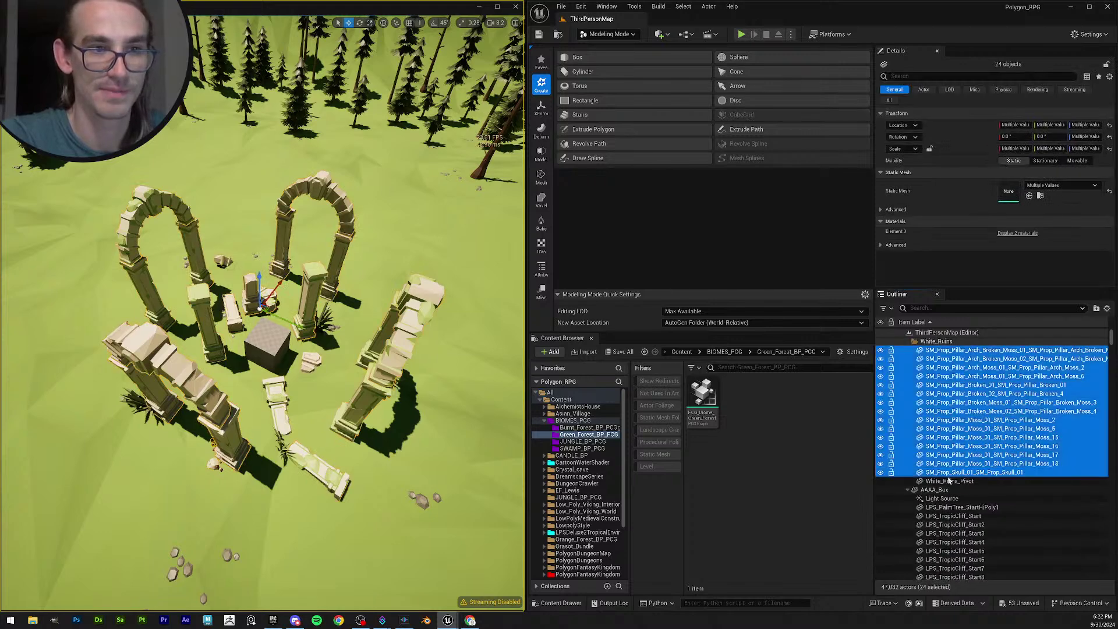
drag(951, 481, 951, 482)
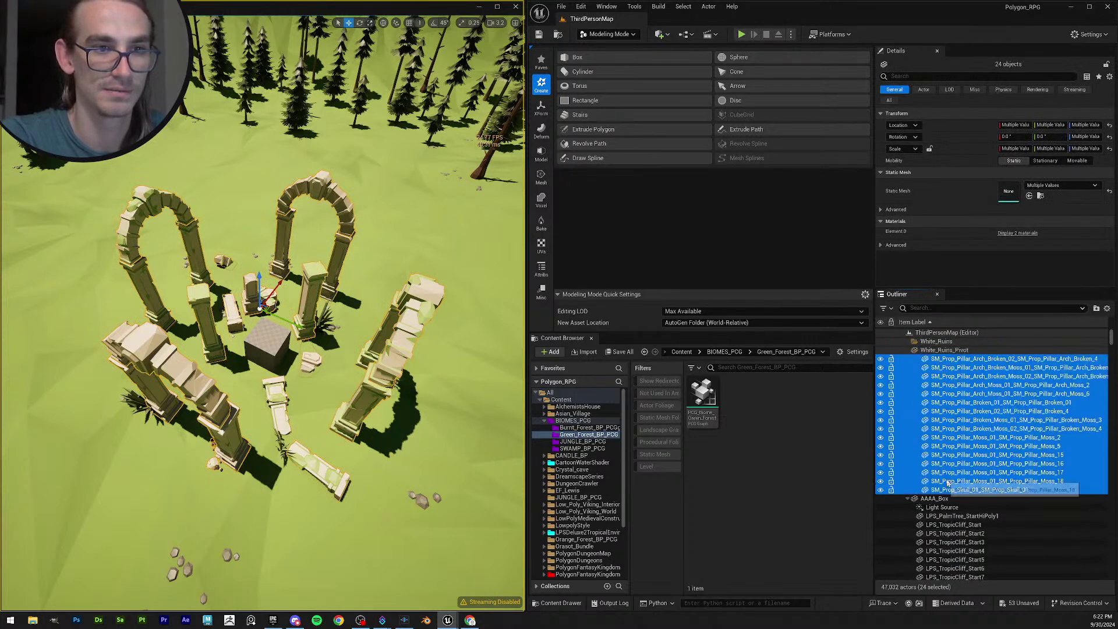
scroll(941, 398, up, 2)
scroll(941, 398, up, 1)
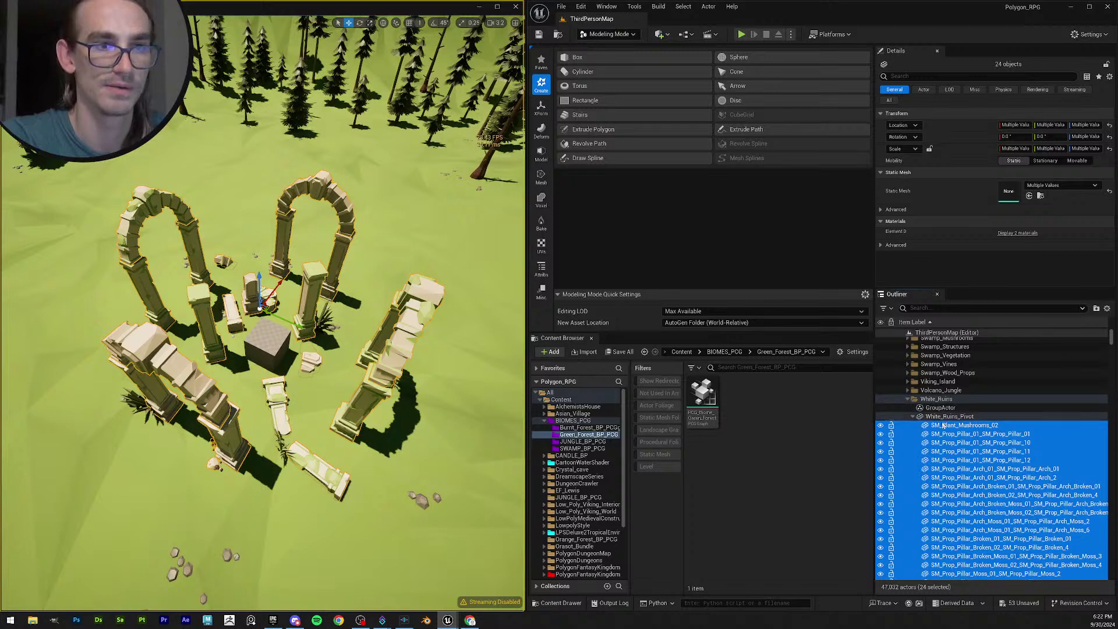
Select White_Ruins_Pivot, raise it about 400 units to test that the attached ruins follow, and undo the move.
click(915, 417)
click(912, 417)
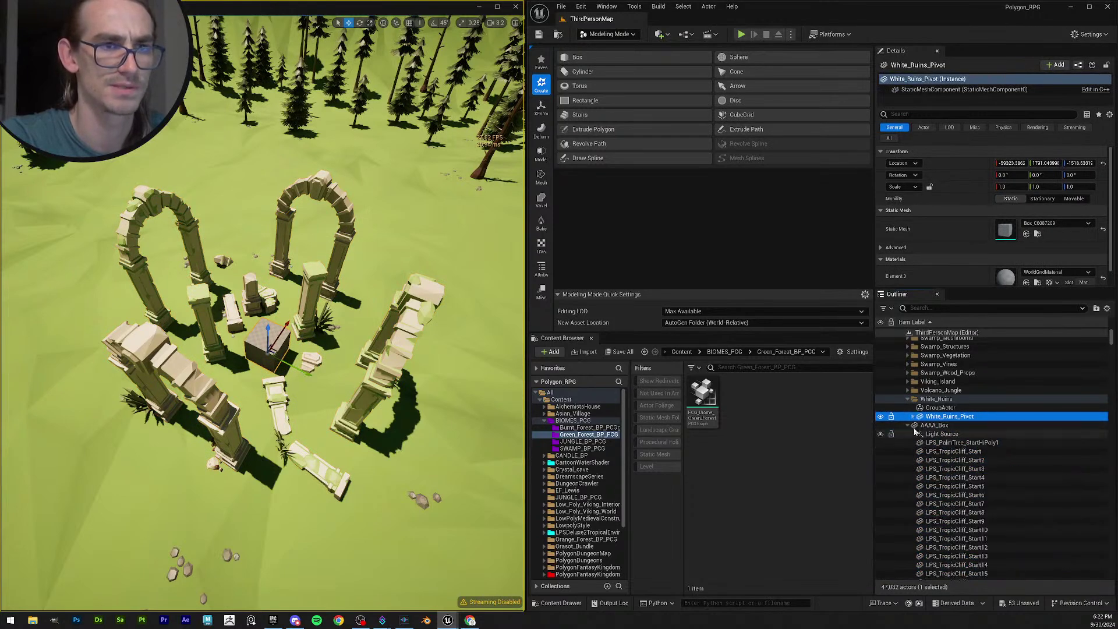
click(913, 417)
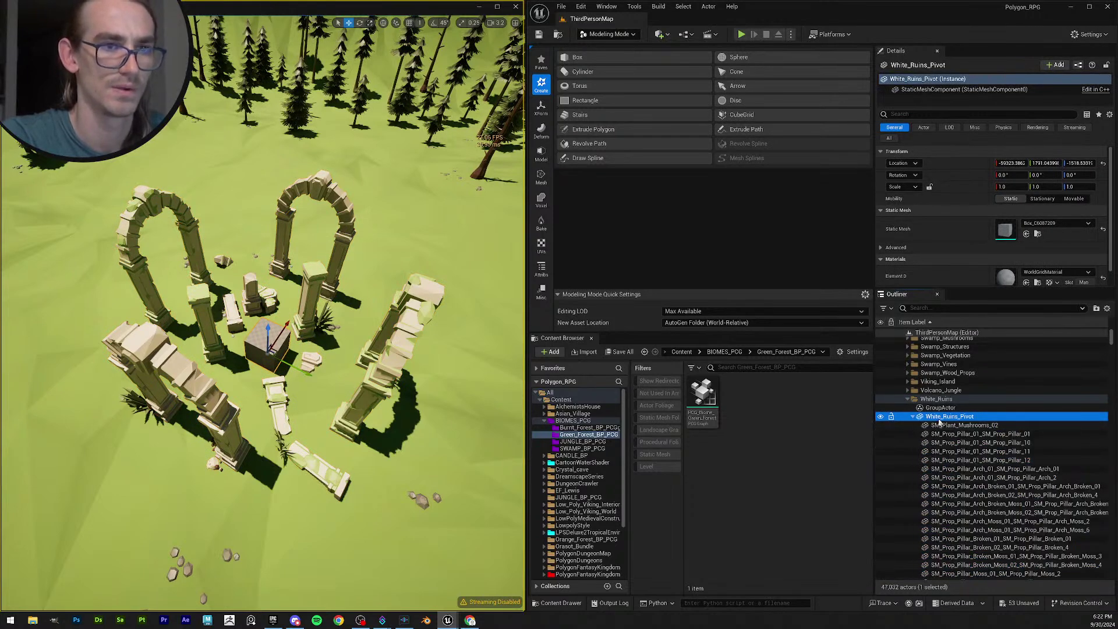
right_drag(300, 312, 300, 294)
drag(298, 407, 257, 245)
scroll(262, 244, down, 10)
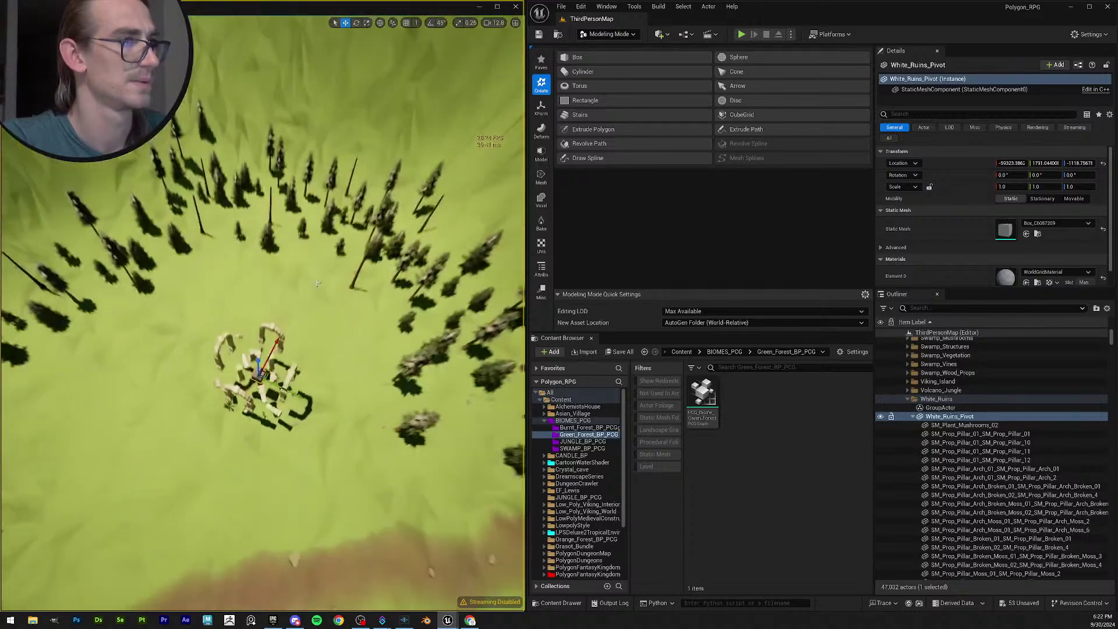
key(ctrl+z)
scroll(262, 245, up, 3)
scroll(262, 245, up, 8)
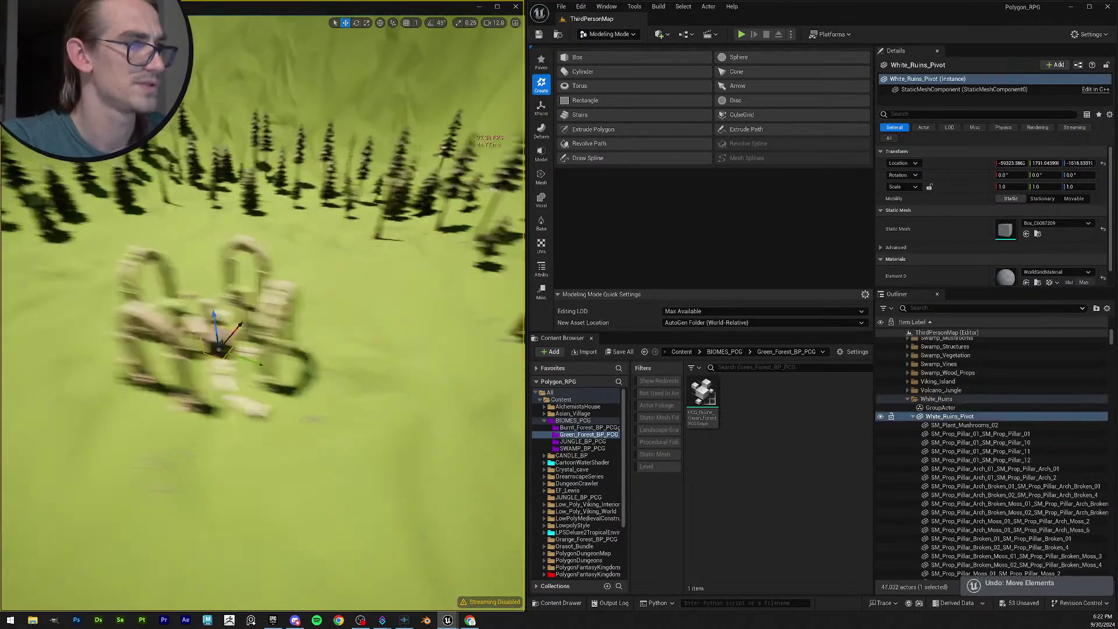
Collapse the White_Ruins folder and hide it in the level.
double_click(936, 399)
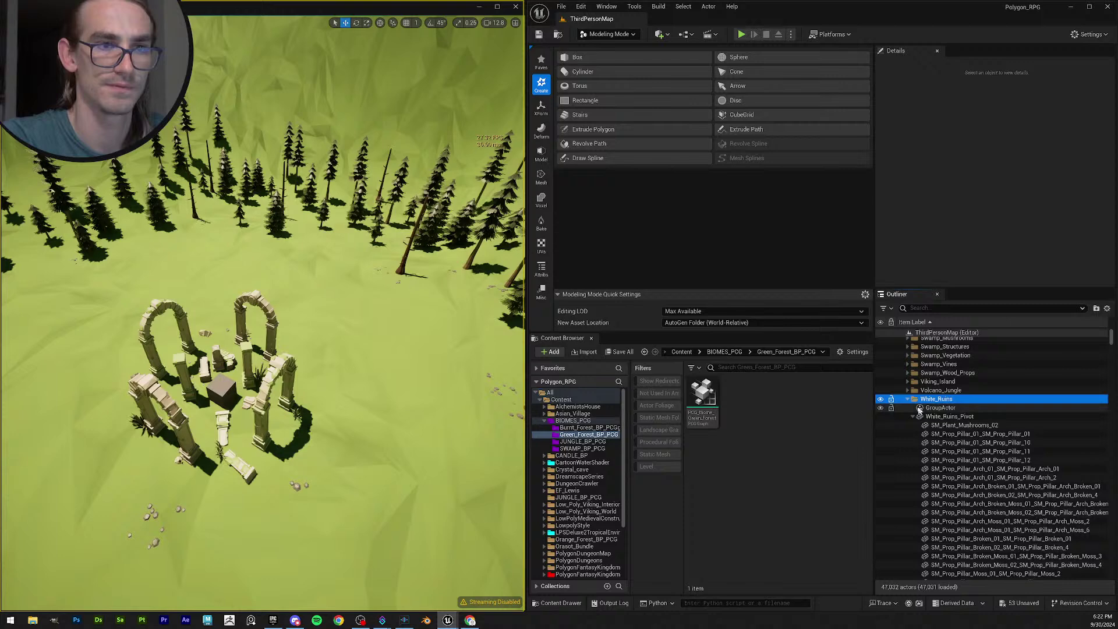
click(881, 400)
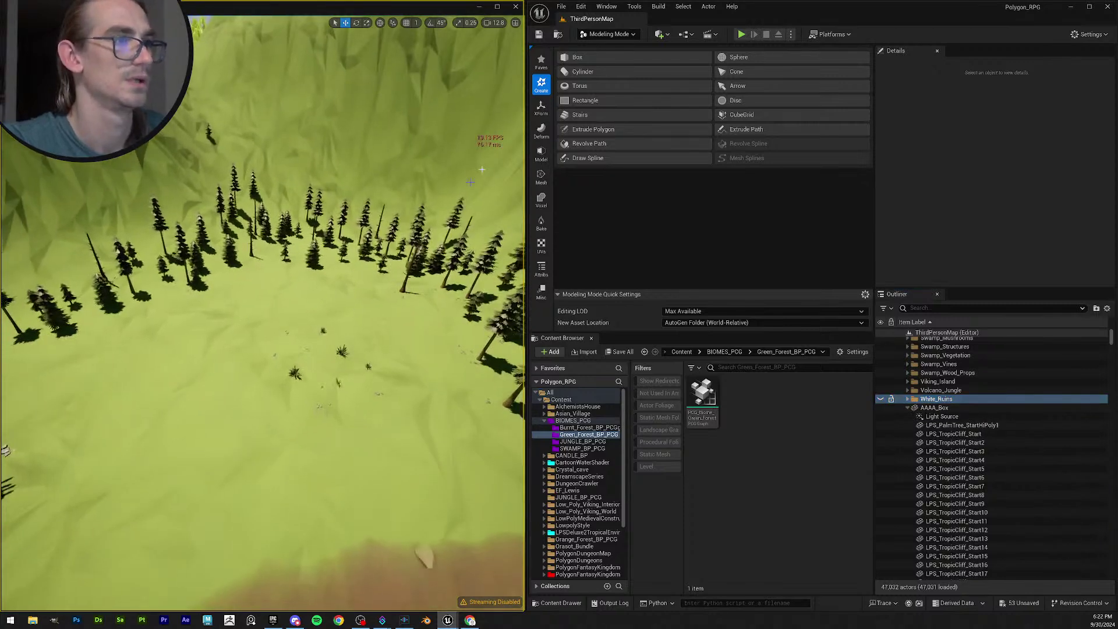
Save the level and all unsaved content, including the new box mesh asset.
click(538, 34)
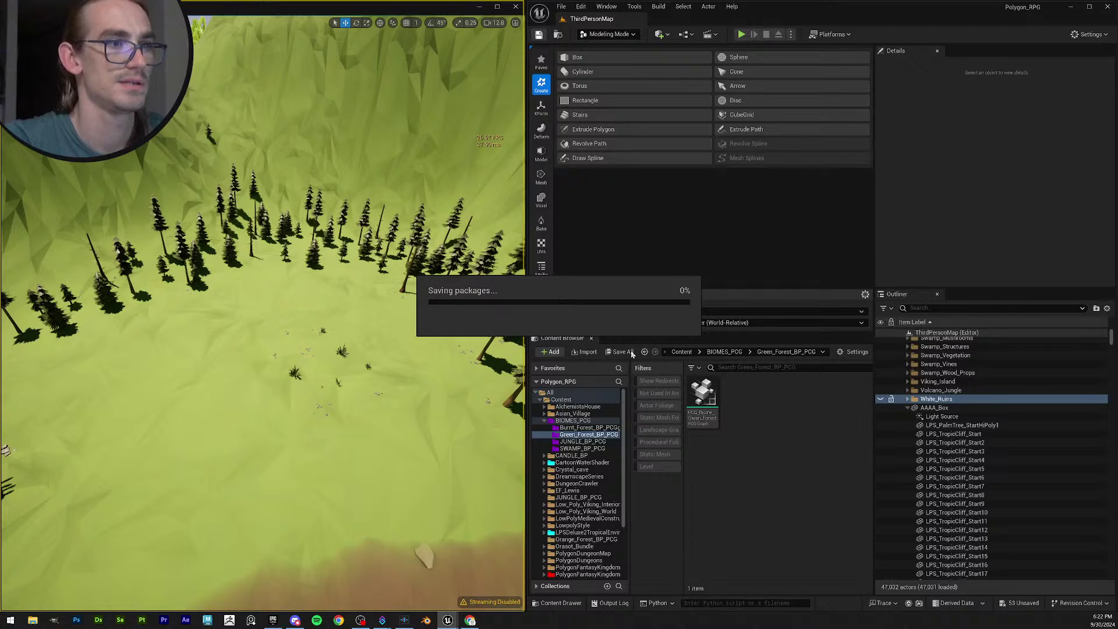
click(628, 352)
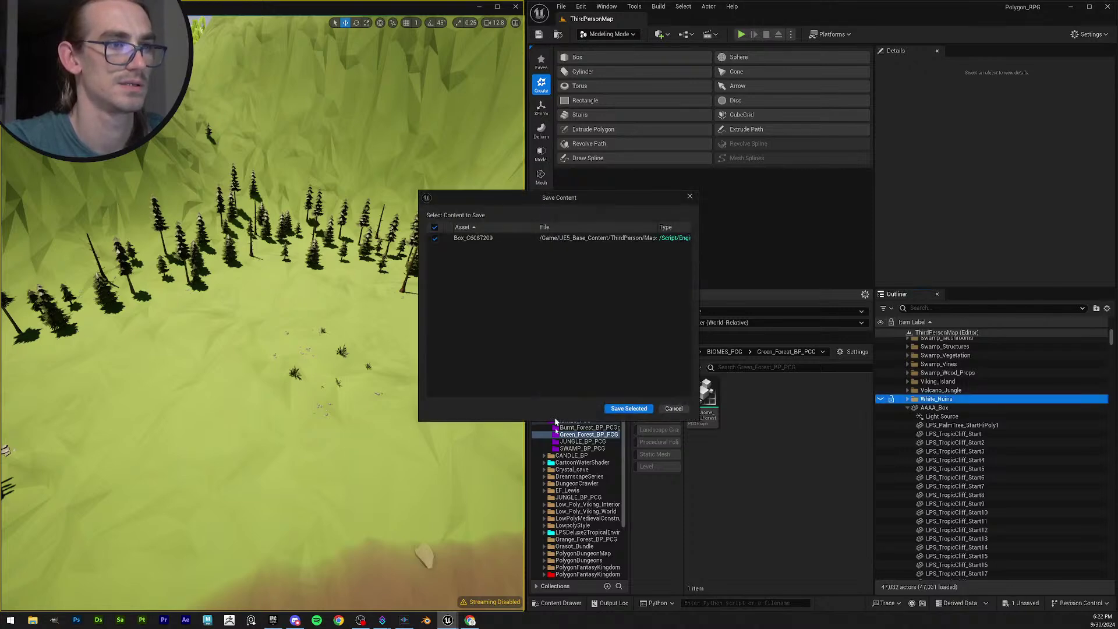
click(629, 409)
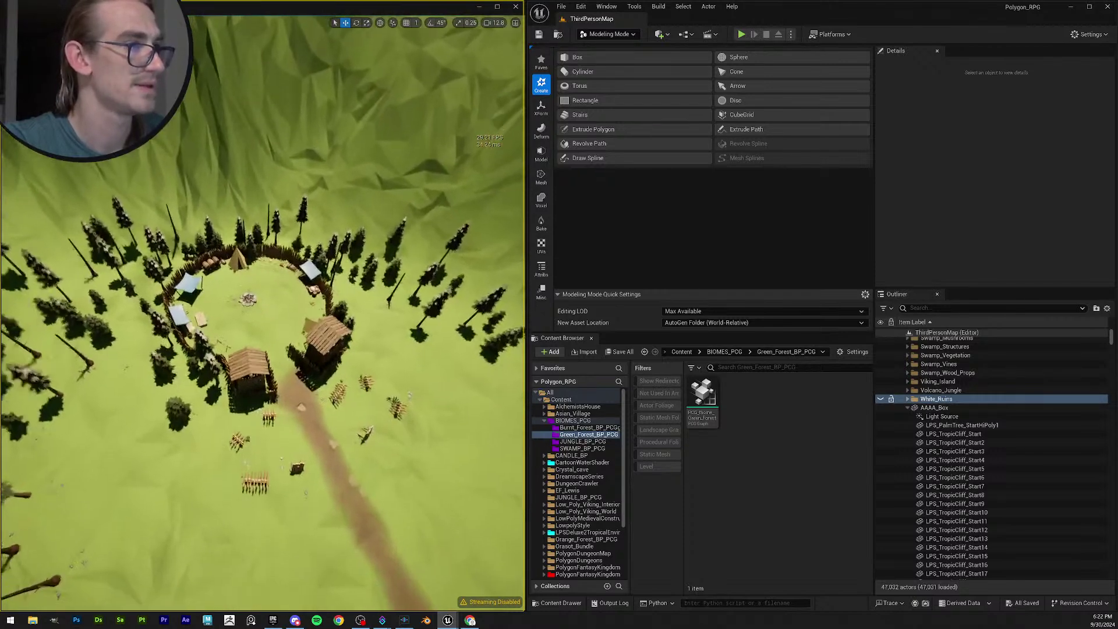
Select the foliage actor holding the trees behind the palisade camp and hide it.
scroll(211, 223, up, 2)
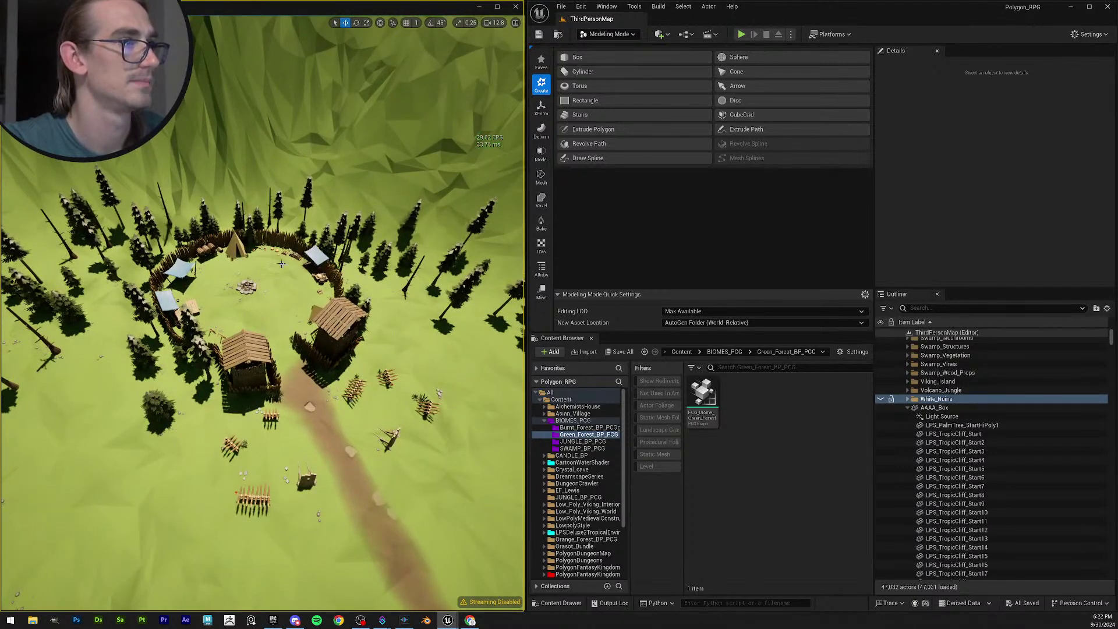
scroll(330, 289, down, 2)
click(381, 276)
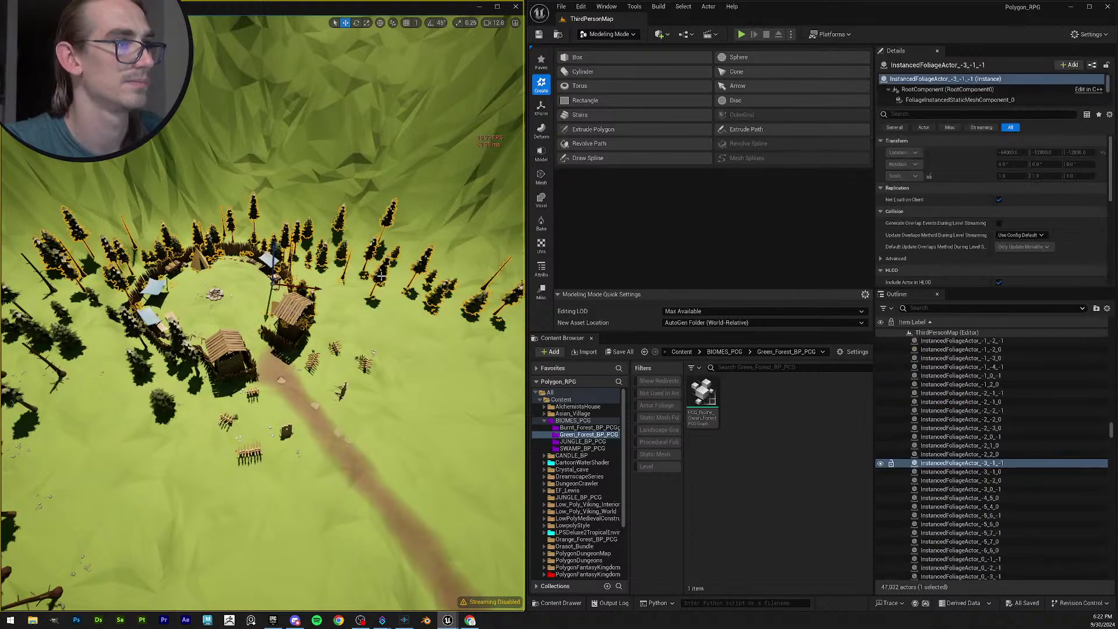
key(h)
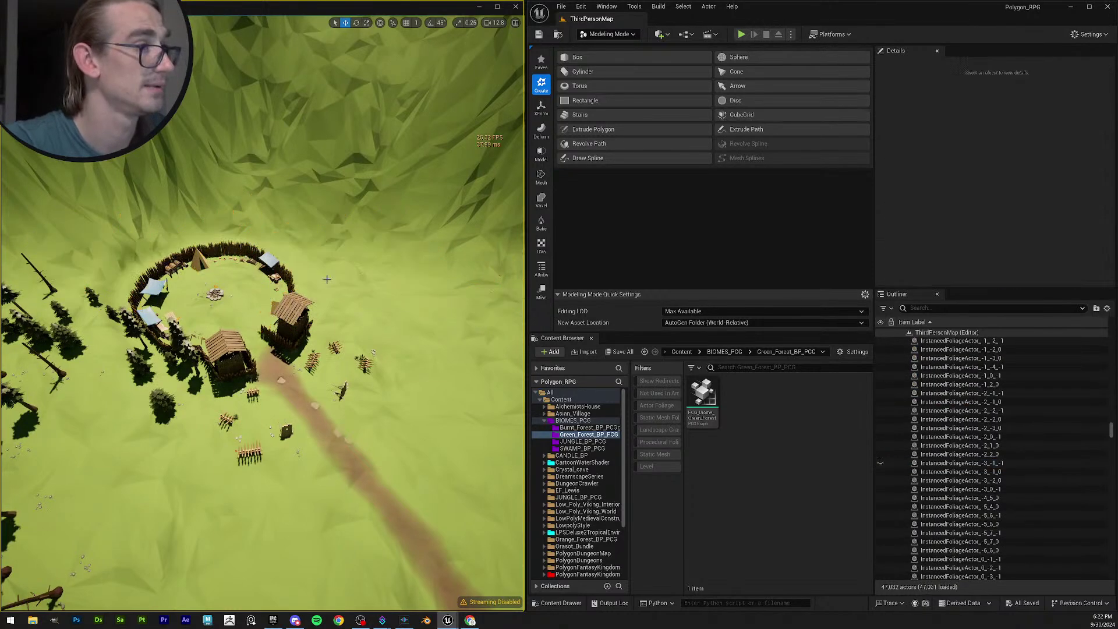
Select the foliage actor holding the trees beside the palisade camp and along the path, and hide it.
scroll(276, 332, down, 2)
click(297, 377)
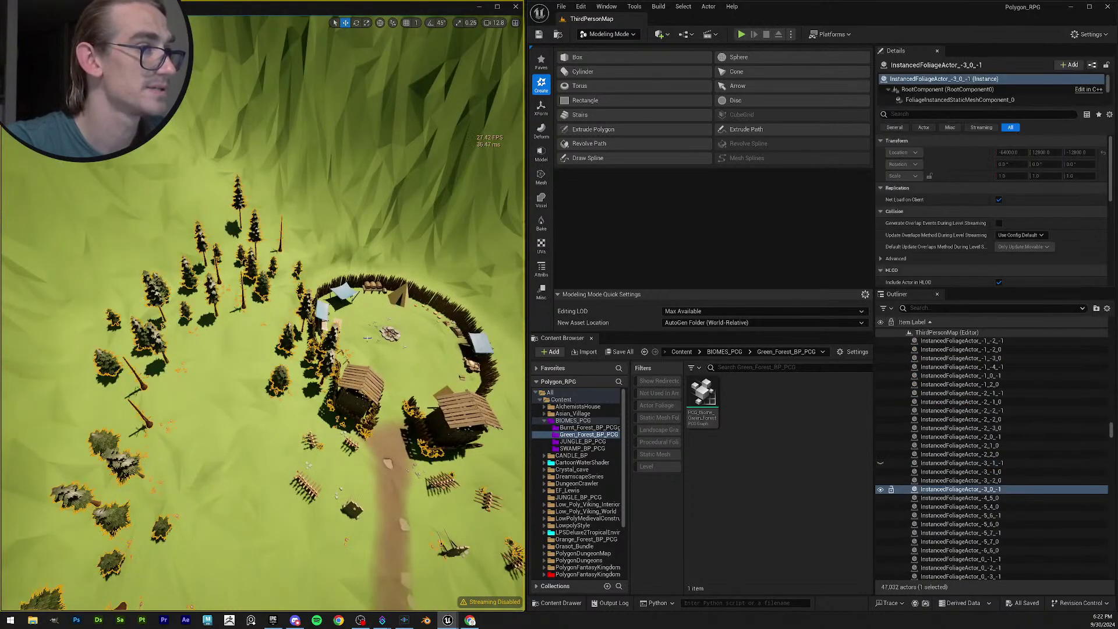
scroll(298, 377, up, 3)
scroll(262, 314, down, 3)
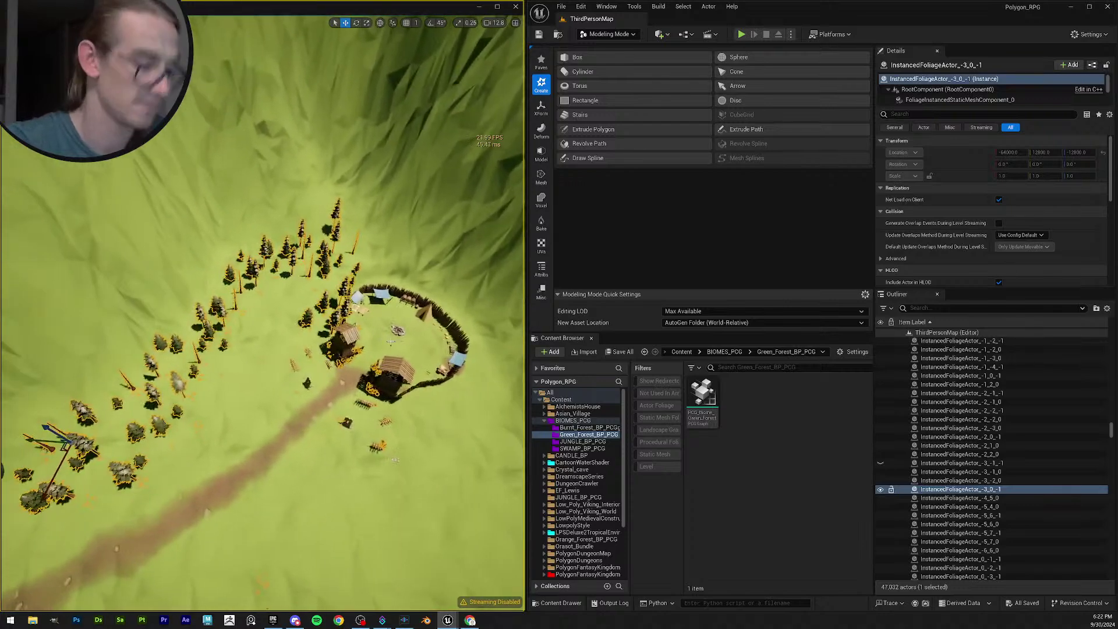
key(h)
Hide the foliage actor of the lone remaining pine tree in the valley and clear the selection.
right_drag(262, 315, 255, 286)
click(284, 290)
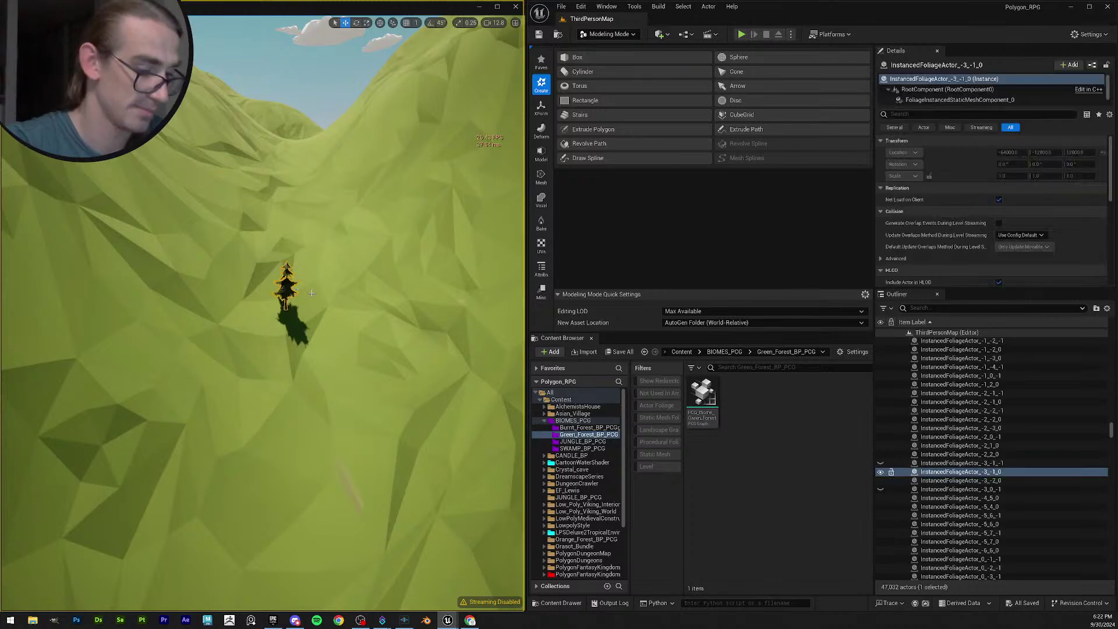
key(Escape)
Select all structures and props of the palisade camp together, excluding the unwanted surrounding objects from the selection.
mouse_move(333, 330)
right_down()
mouse_move(318, 321)
mouse_move(318, 330)
right_up()
scroll(336, 361, up, 3)
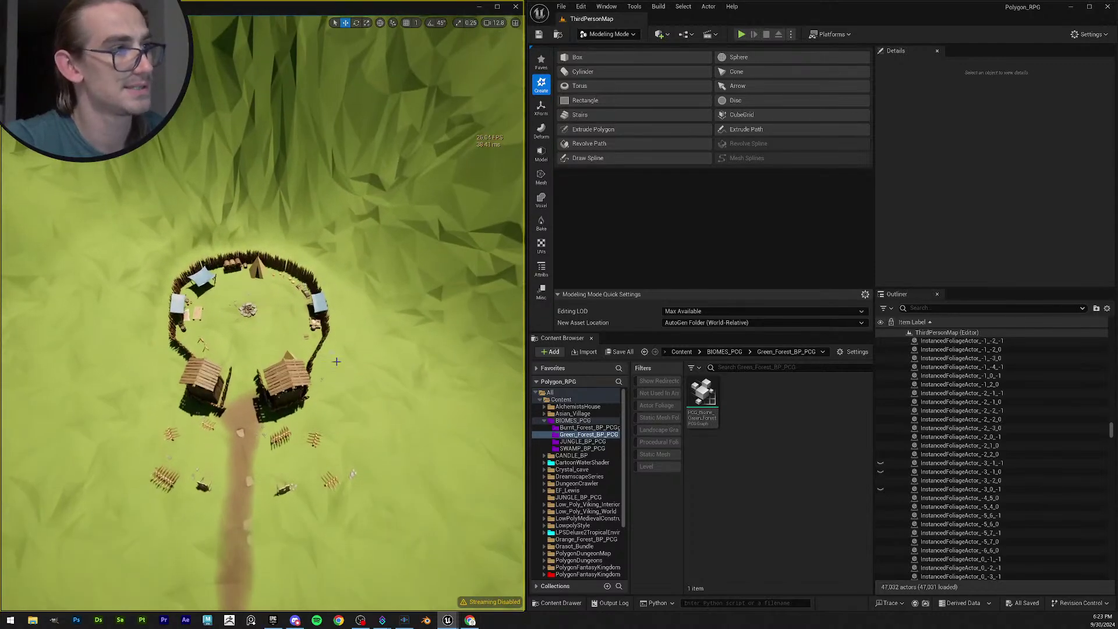
ctrl+alt+drag(88, 227, 407, 529)
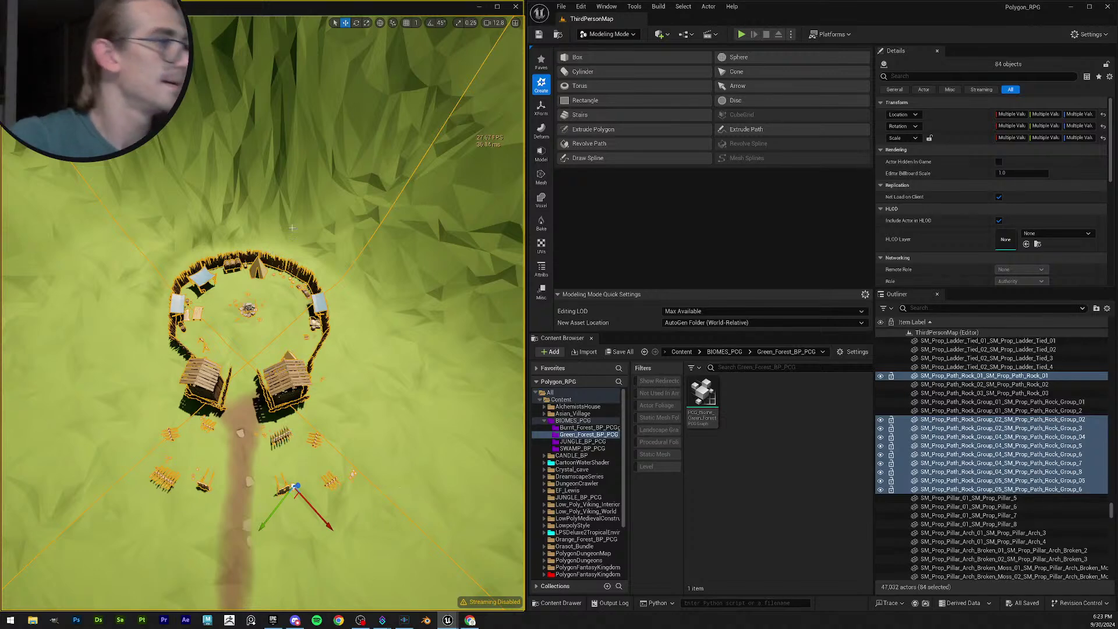
ctrl+click(300, 207)
ctrl+click(385, 350)
ctrl+click(353, 475)
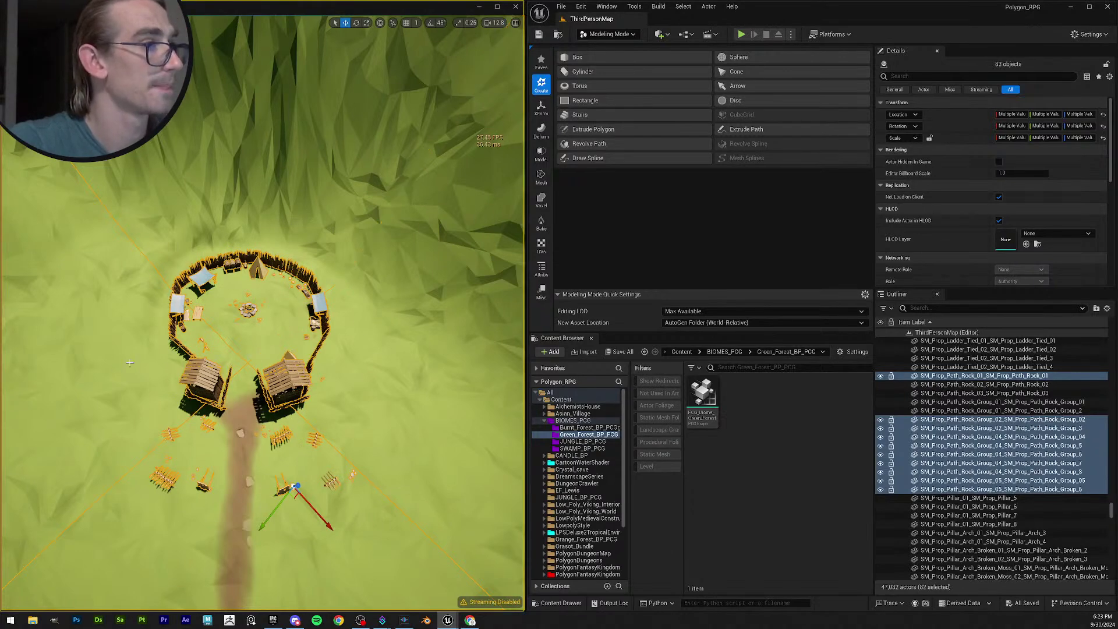
ctrl+click(306, 439)
Survey the path leading out of the camp and the surrounding biomes, ending back at the selected camp.
right_drag(305, 439, 375, 363)
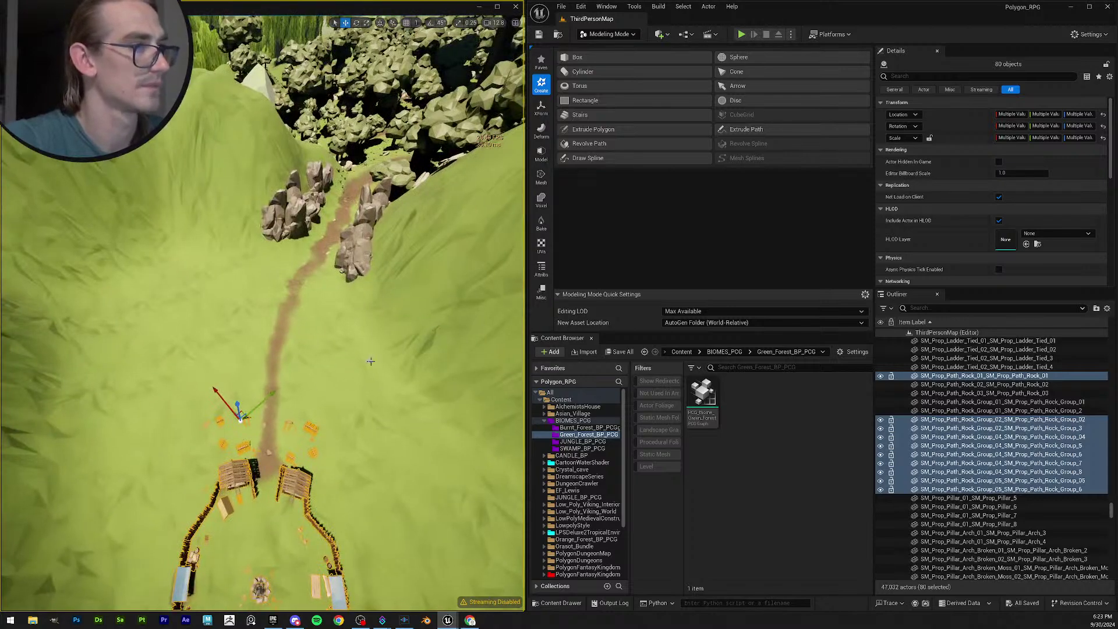
right_drag(308, 410, 216, 373)
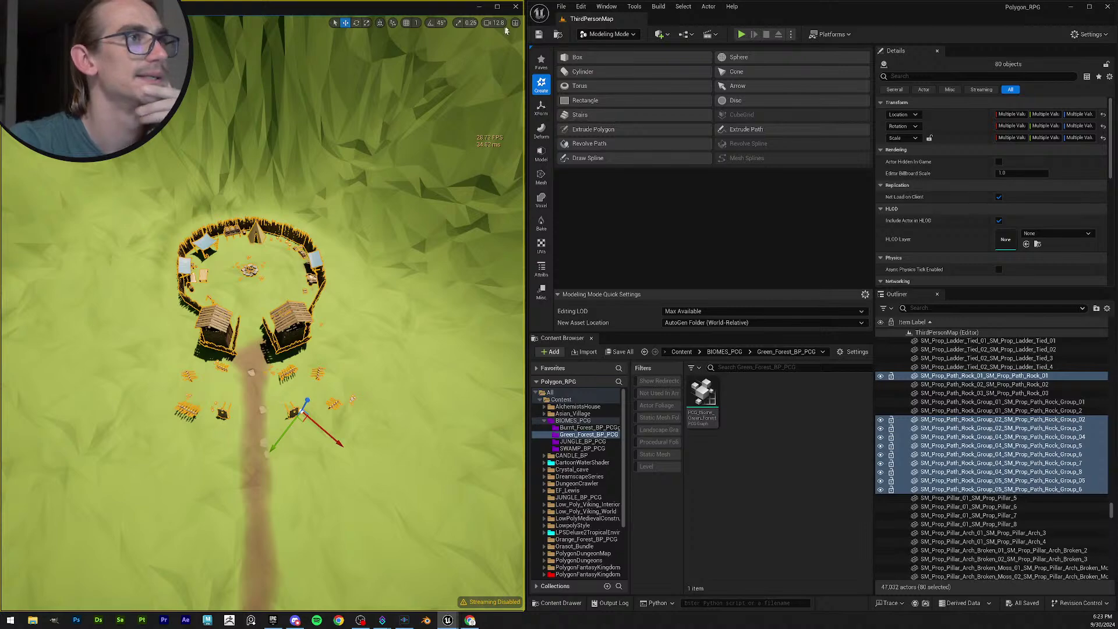
right_drag(372, 294, 366, 260)
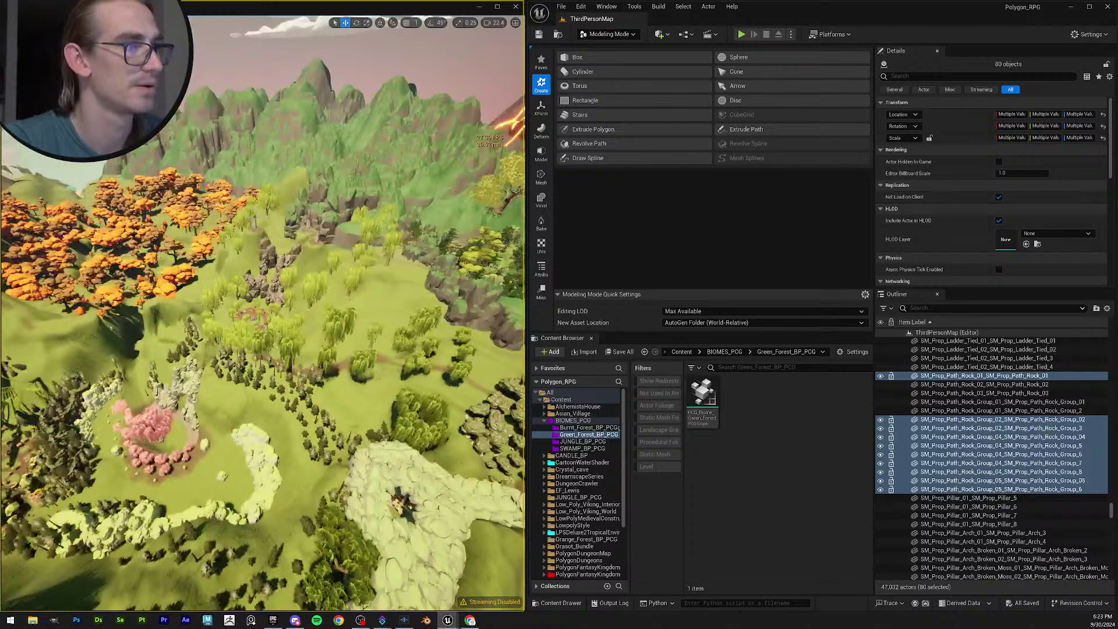
right_drag(262, 315, 373, 297)
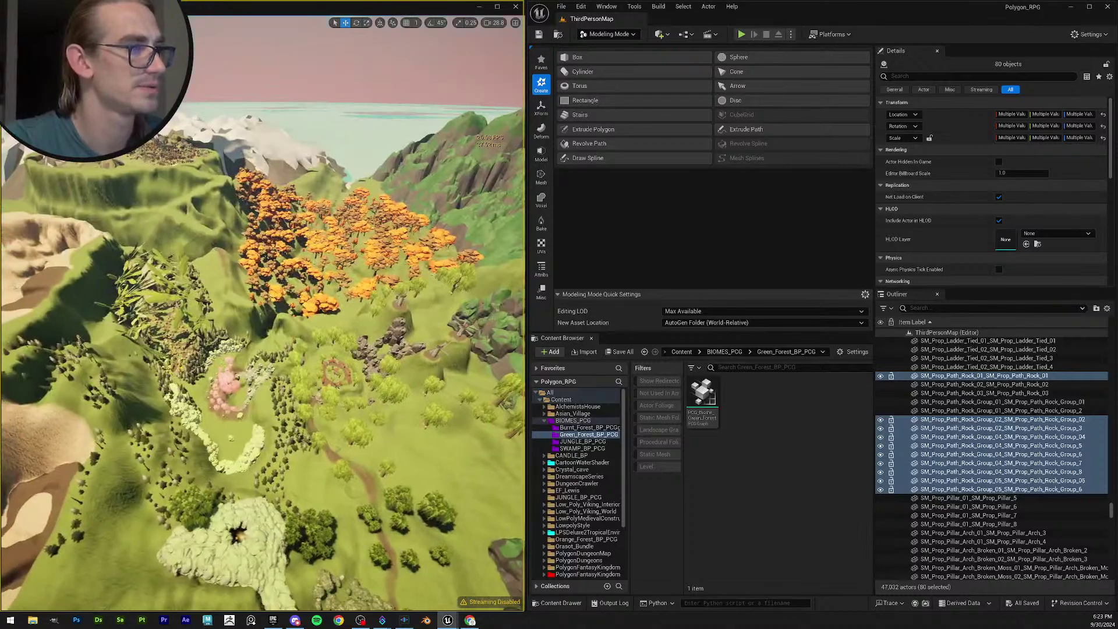
right_drag(262, 315, 486, 303)
key(f)
key(s)
key(w)
right_drag(373, 315, 411, 343)
scroll(416, 335, down, 3)
key(s)
scroll(312, 347, down, 1)
right_drag(312, 348, 349, 362)
key(s)
scroll(352, 367, up, 2)
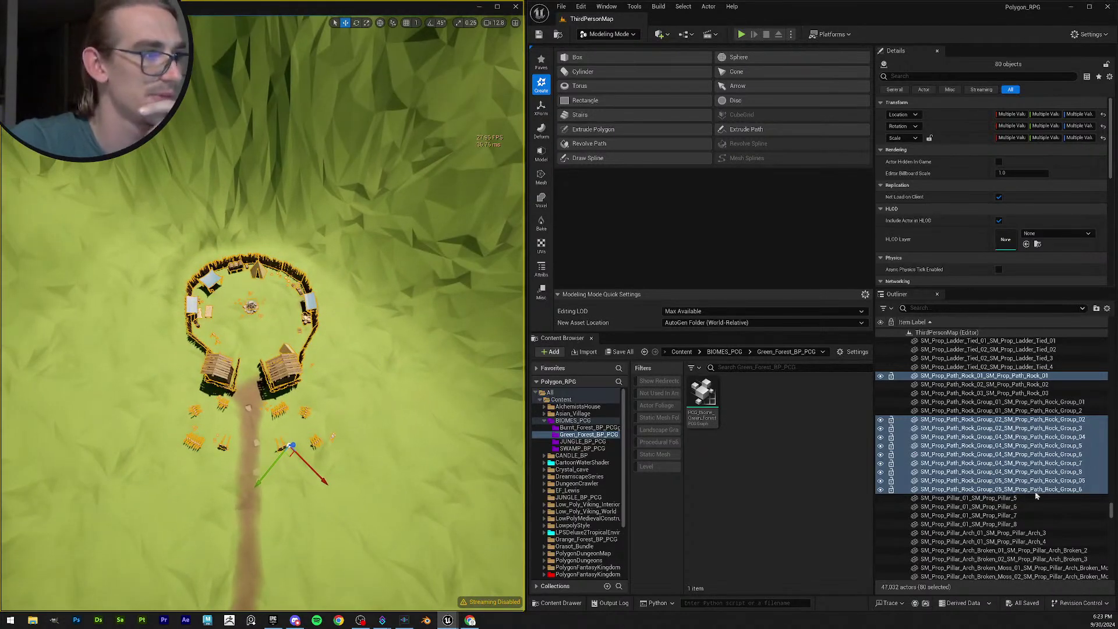
Group the selected camp structures and props into a single group actor.
right_click(941, 437)
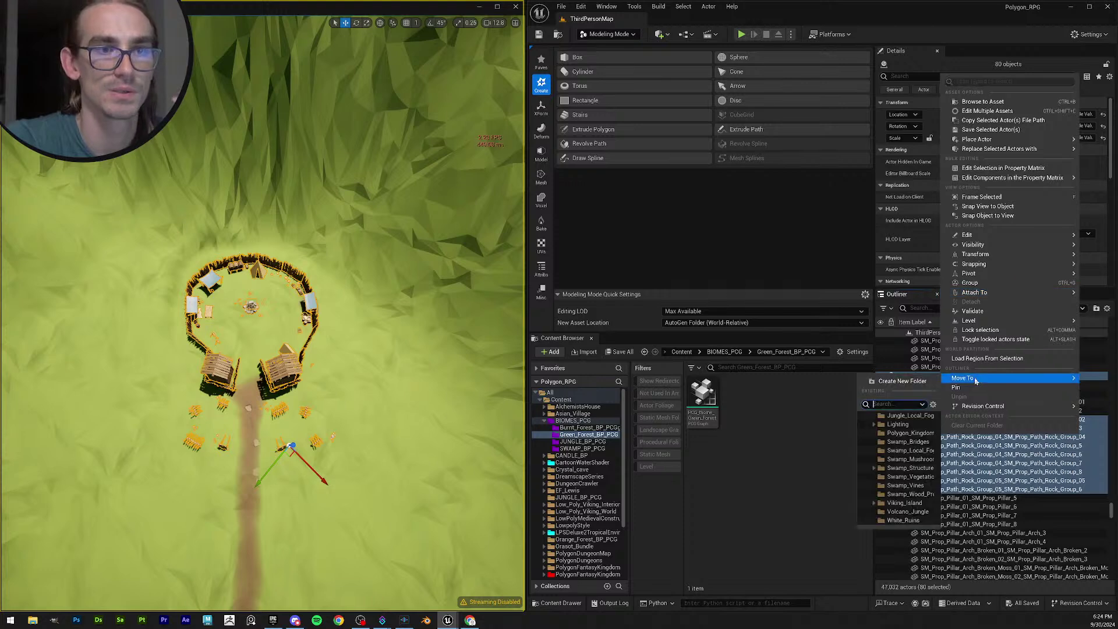
mouse_move(972, 382)
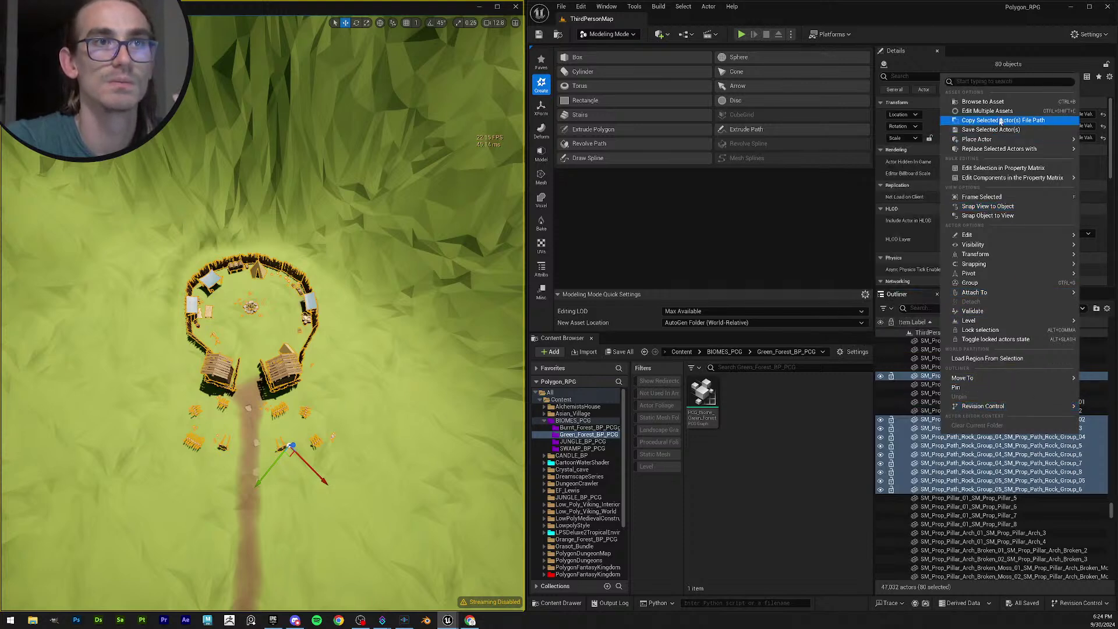
mouse_move(1001, 267)
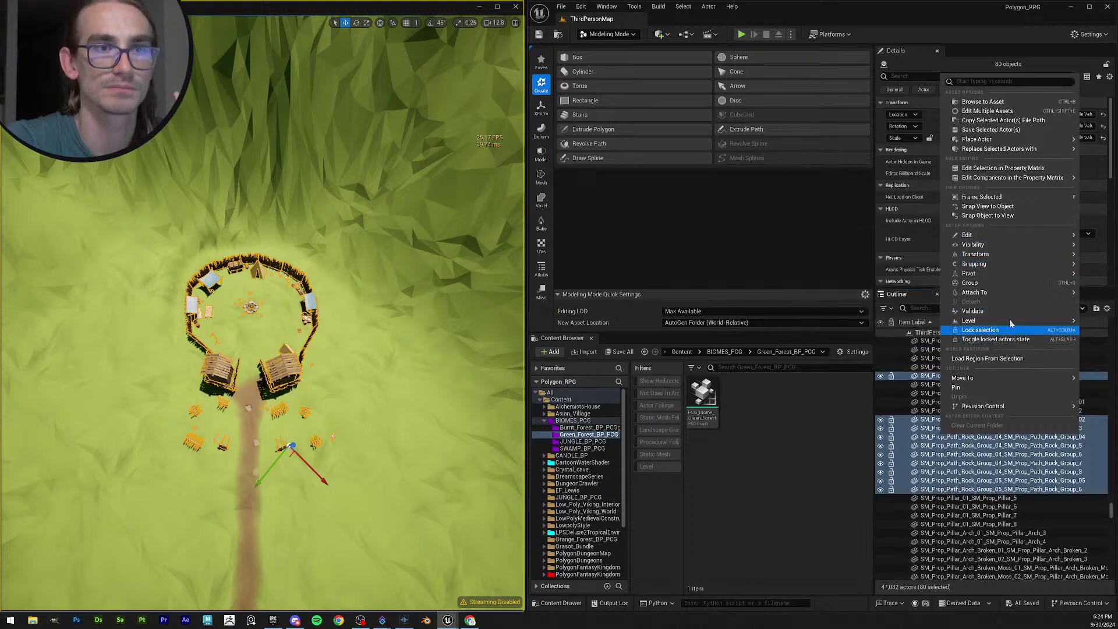
mouse_move(1006, 321)
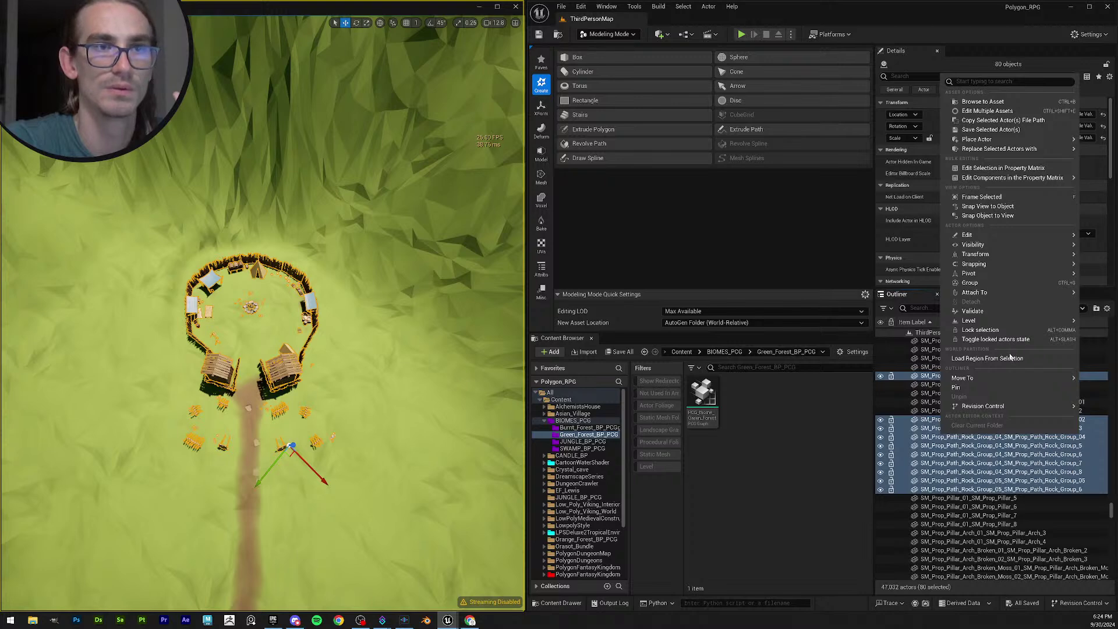
click(969, 283)
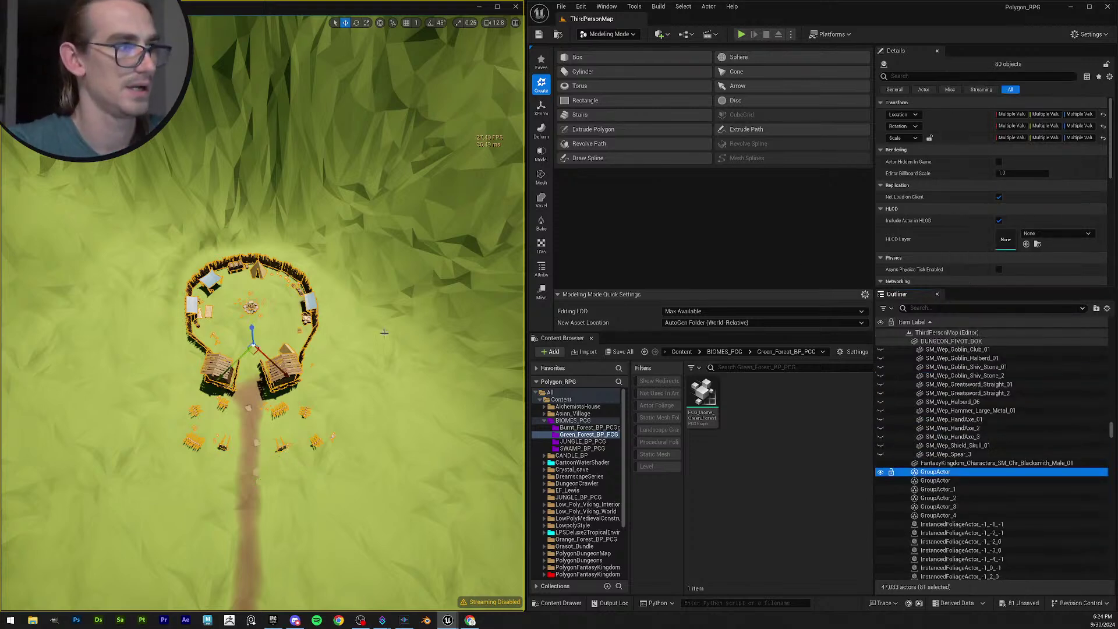
middle_drag(384, 333, 396, 350)
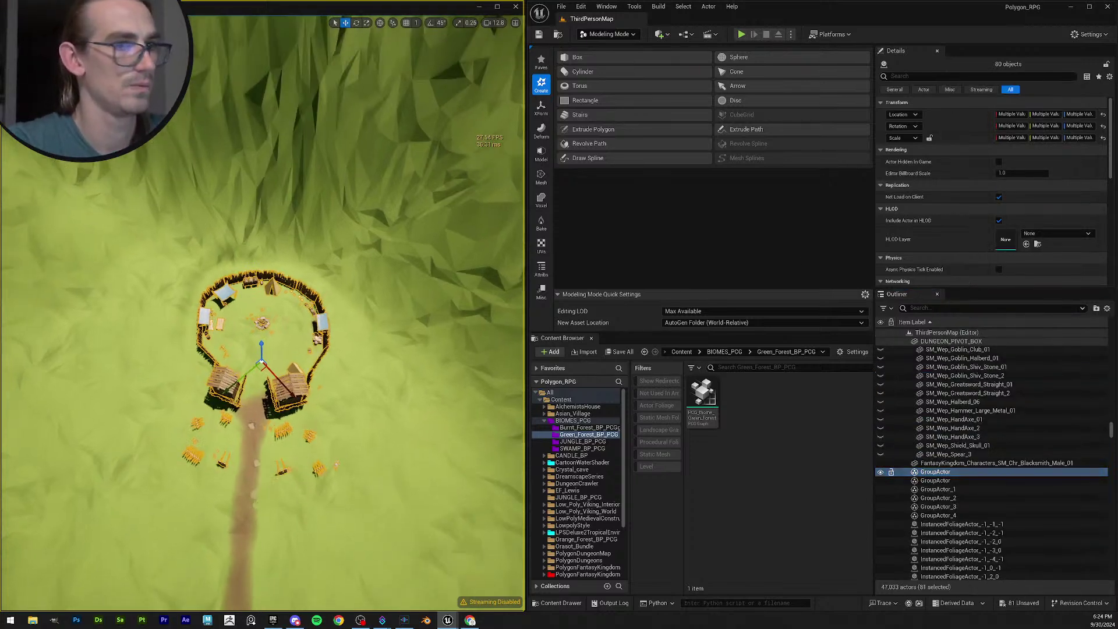
Place the grouped camp objects in a new outliner folder named Camp and select that folder.
click(1096, 308)
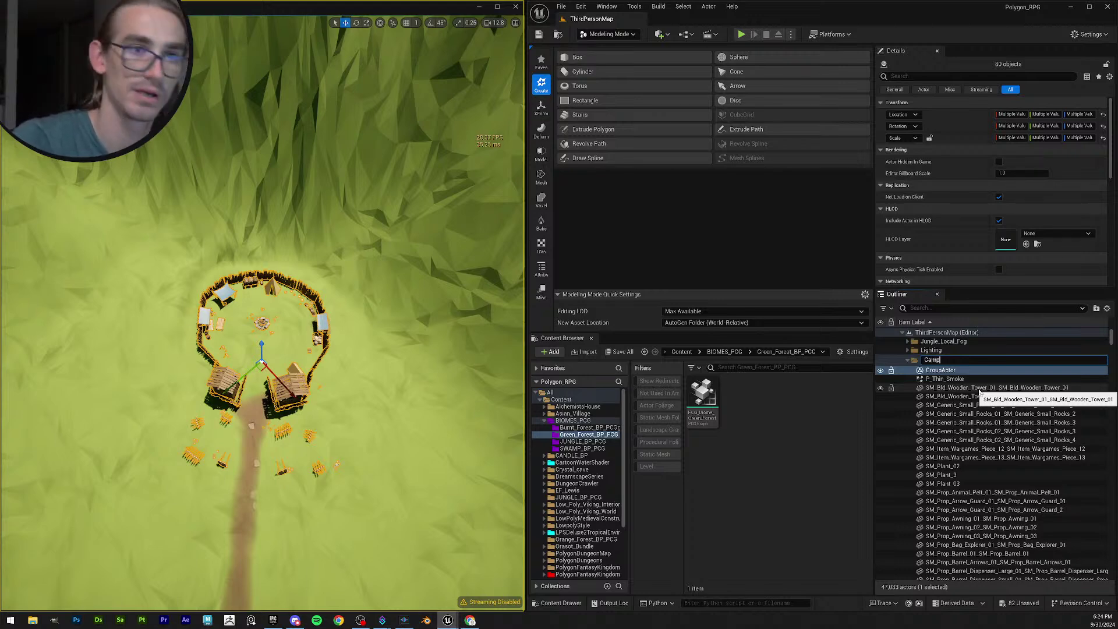
key(Return)
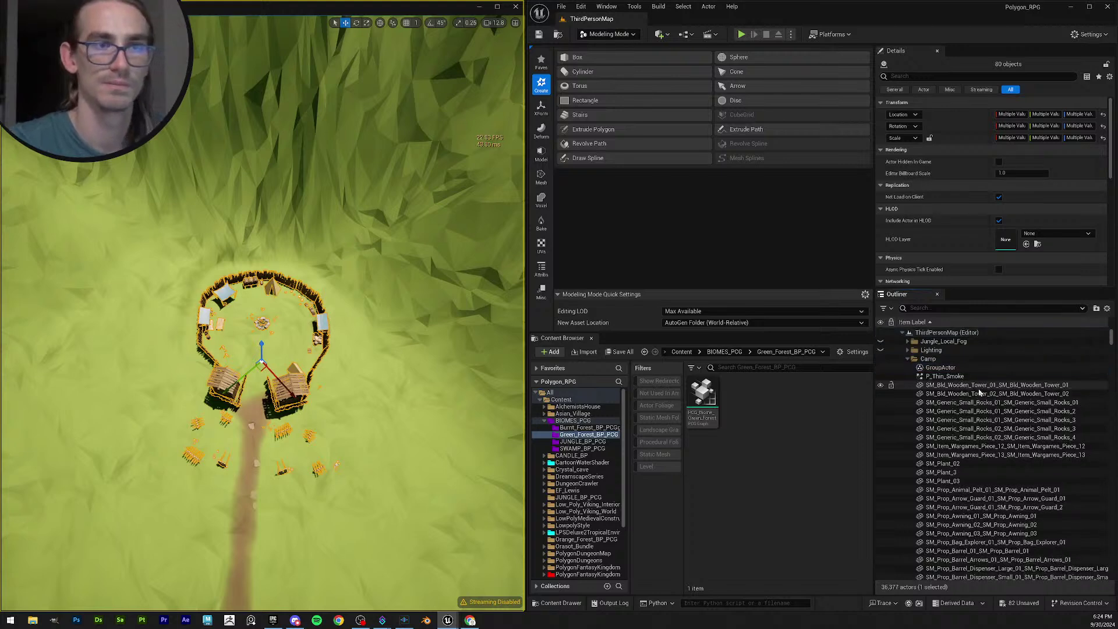
click(934, 350)
click(928, 342)
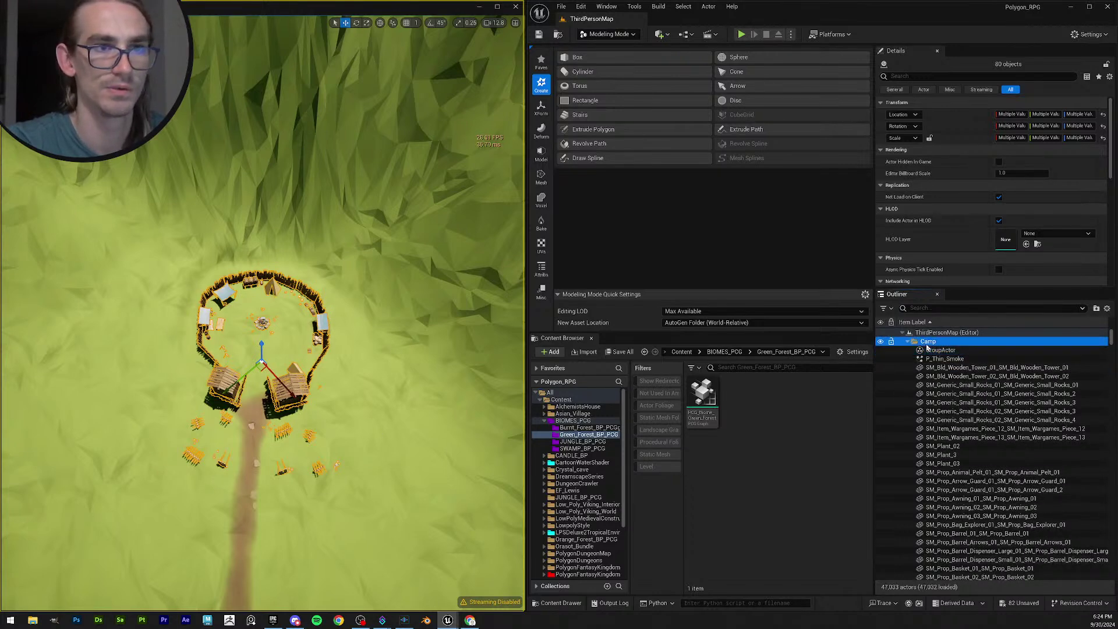
Toggle the Camp folder's visibility to check its contents, collapse the folder and leave it hidden.
click(880, 342)
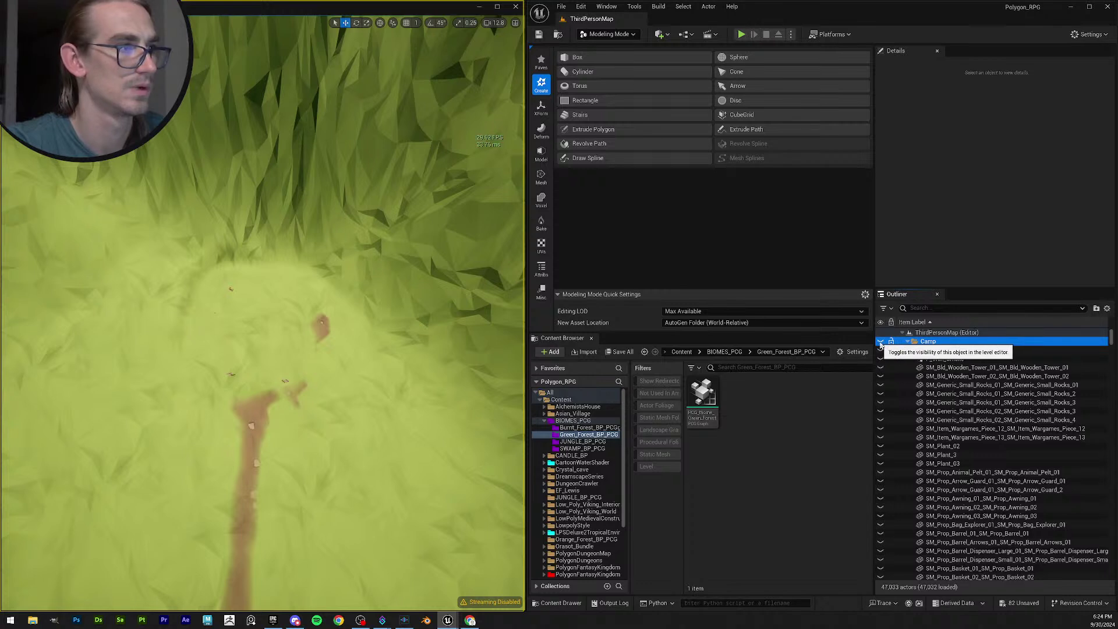
click(880, 342)
click(881, 341)
click(881, 342)
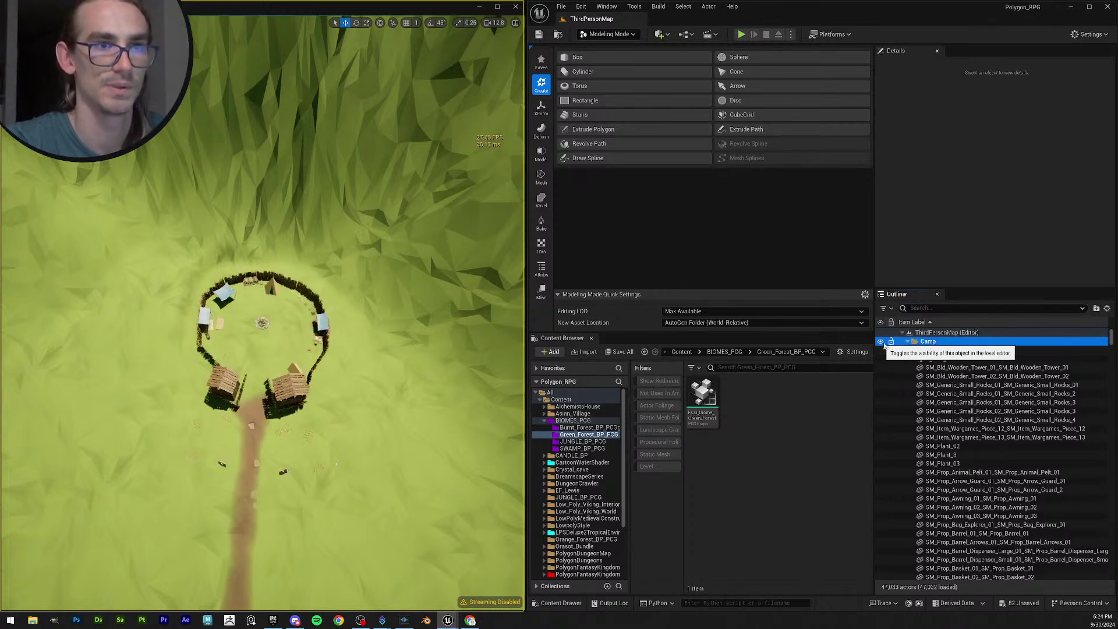
click(908, 341)
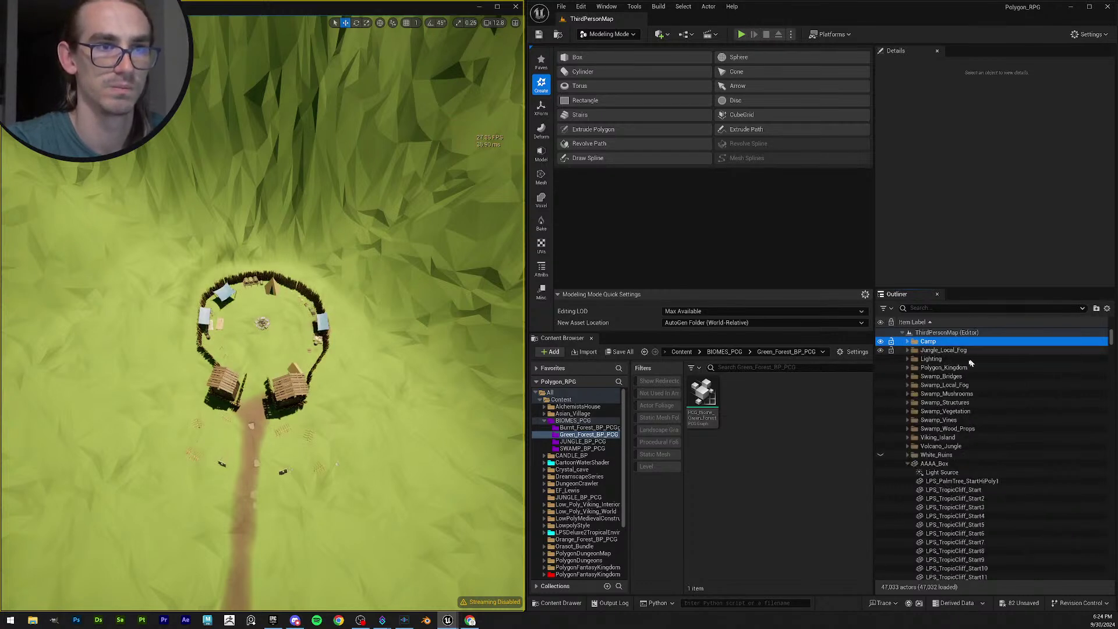
click(881, 342)
click(881, 342)
click(881, 342)
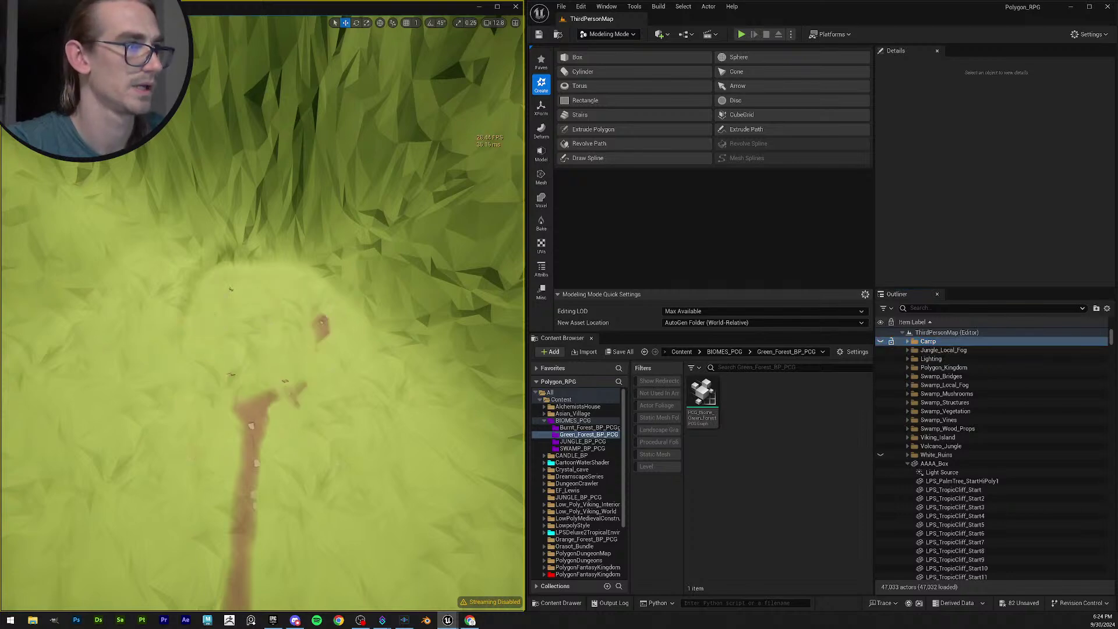
Select the two leftover ladders at the camp site and move them into the Camp folder.
right_drag(262, 314, 262, 315)
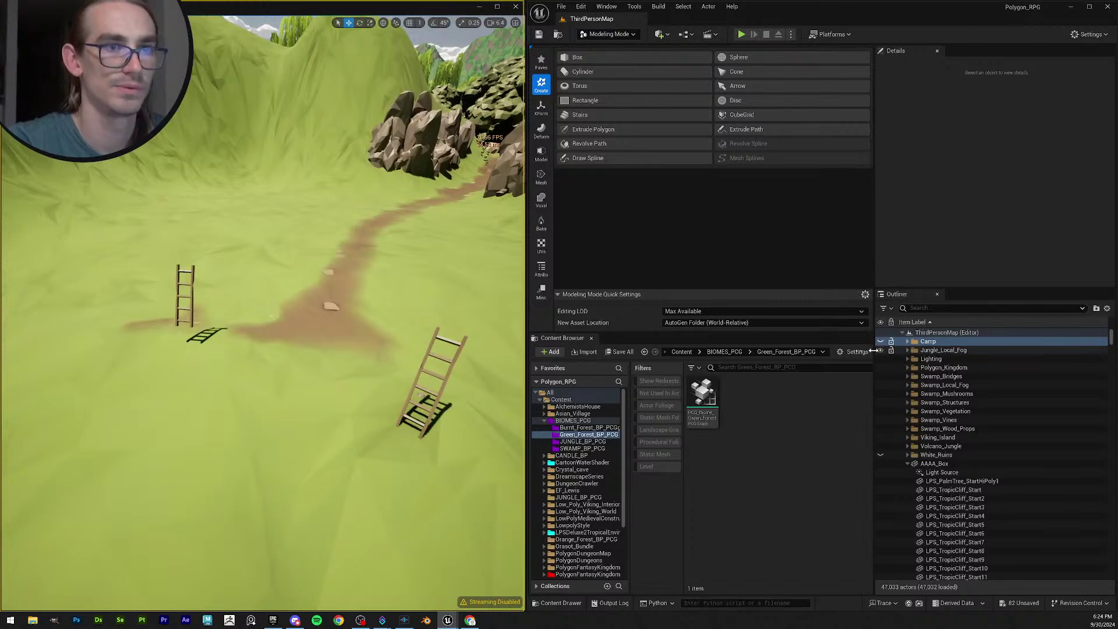
click(453, 342)
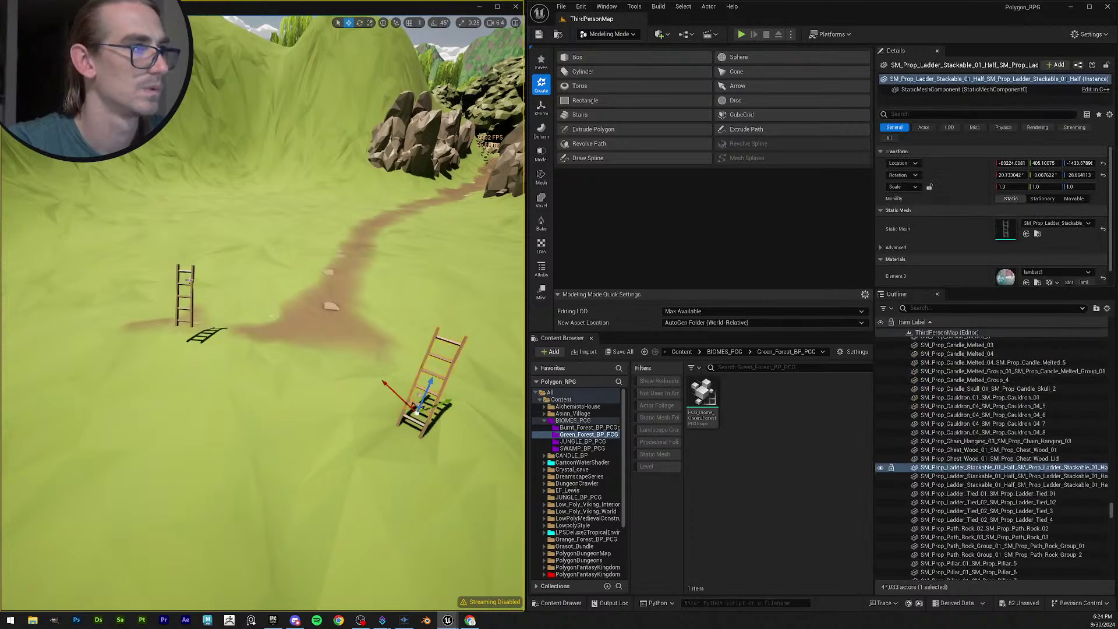
ctrl+click(186, 285)
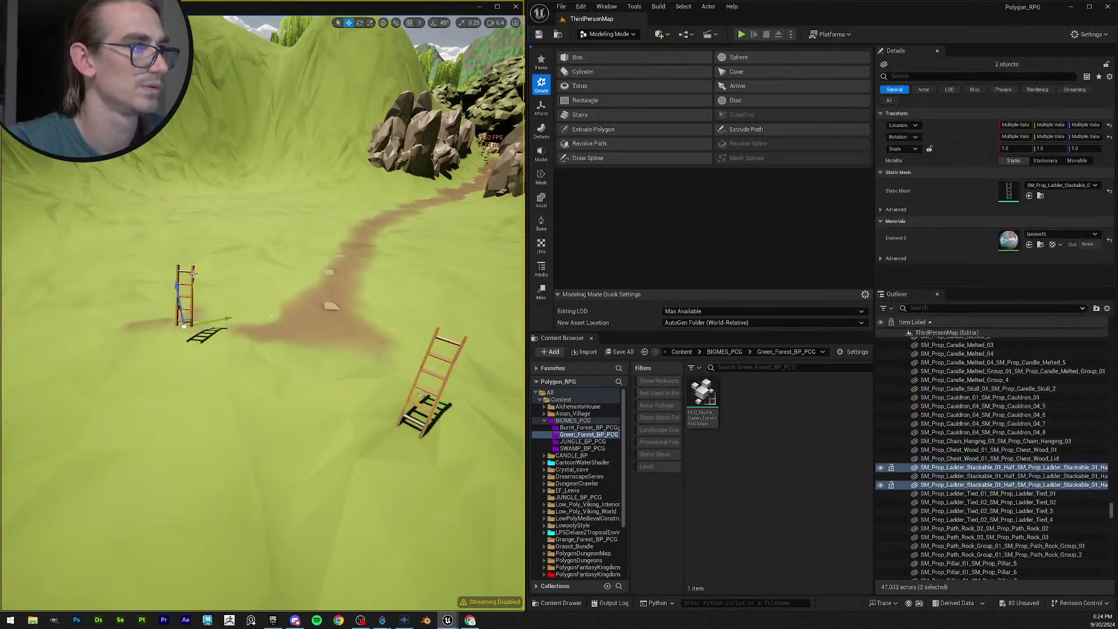
right_click(984, 476)
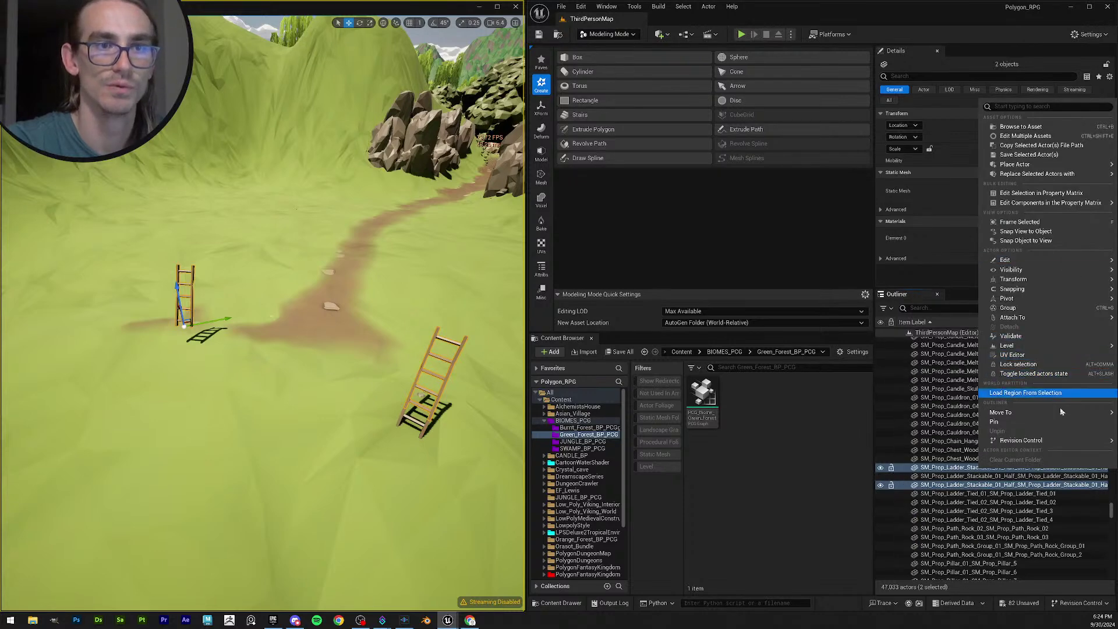
key(Escape)
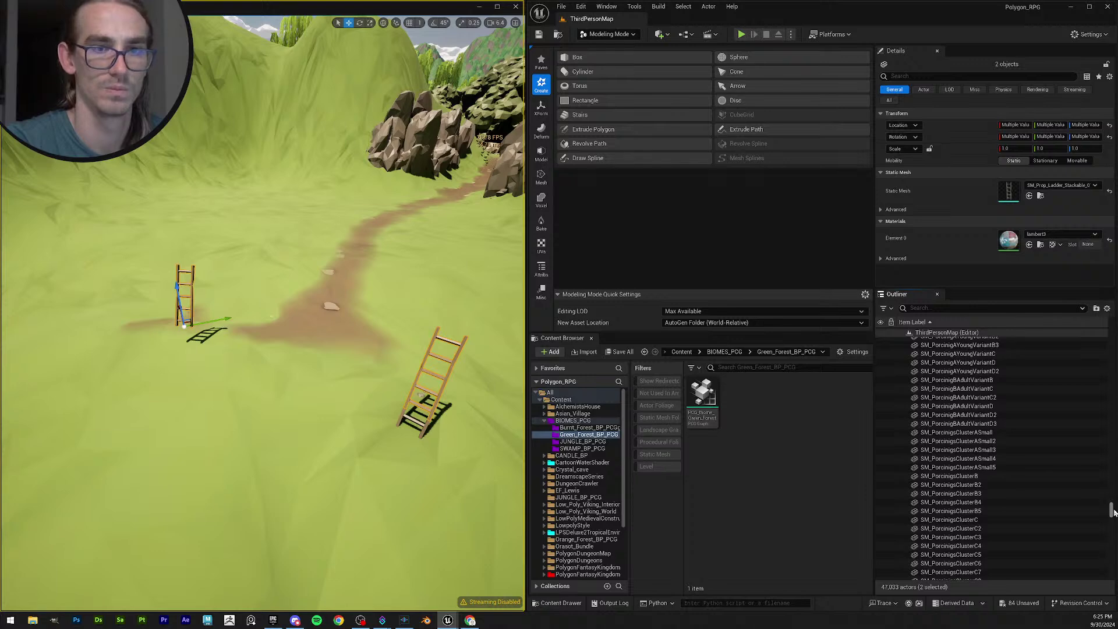
drag(1111, 508, 1088, 334)
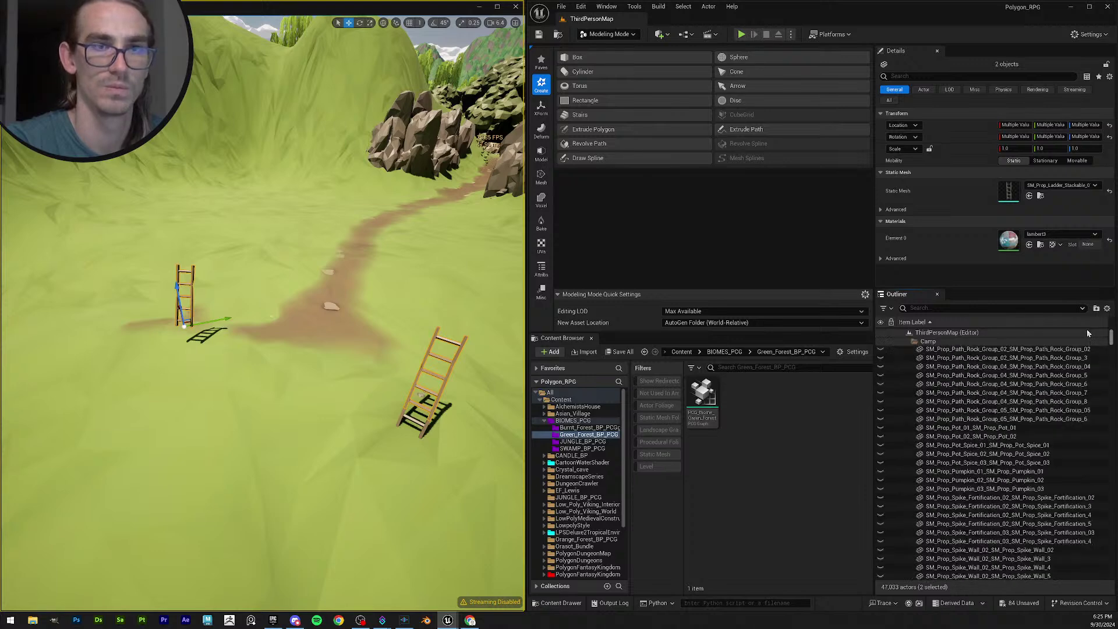
Collapse the Camp folder and toggle its visibility so the added ladders are hidden with it.
click(906, 342)
click(881, 342)
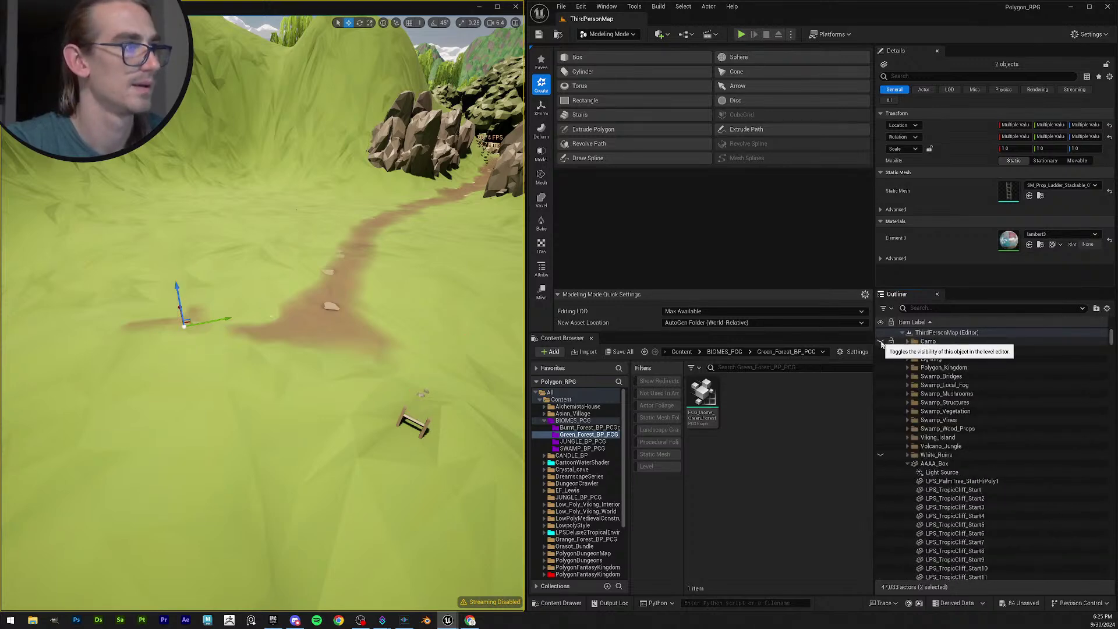
click(880, 342)
click(880, 342)
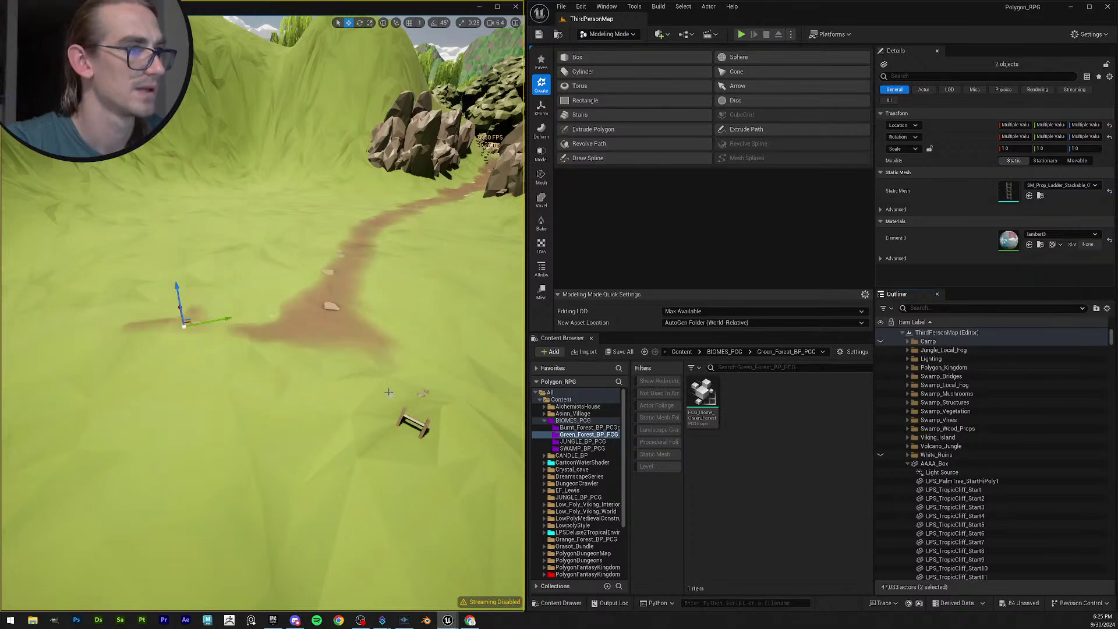
Select the leftover half ladder and the bread crate at the camp site and move both into the Camp folder.
click(413, 422)
right_drag(413, 422, 396, 399)
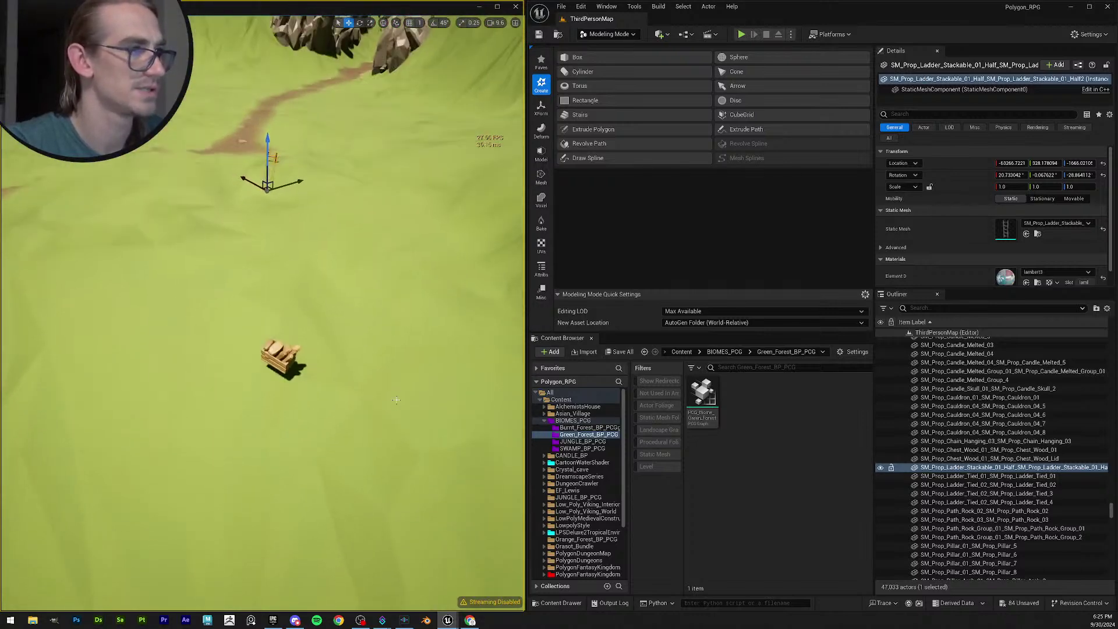
ctrl+click(271, 343)
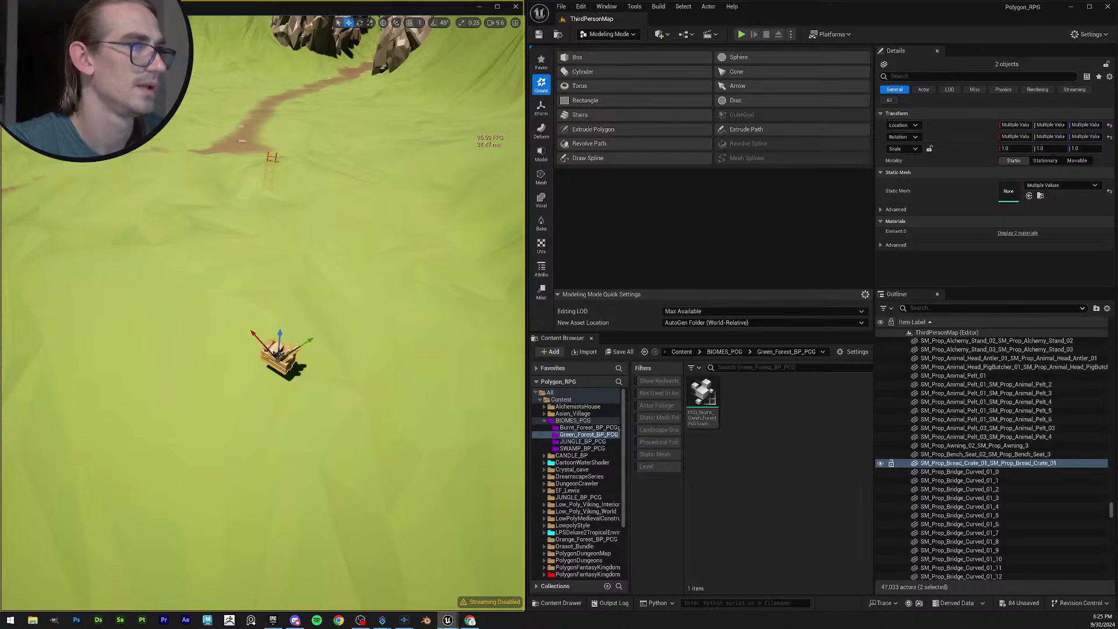
right_drag(279, 353, 279, 454)
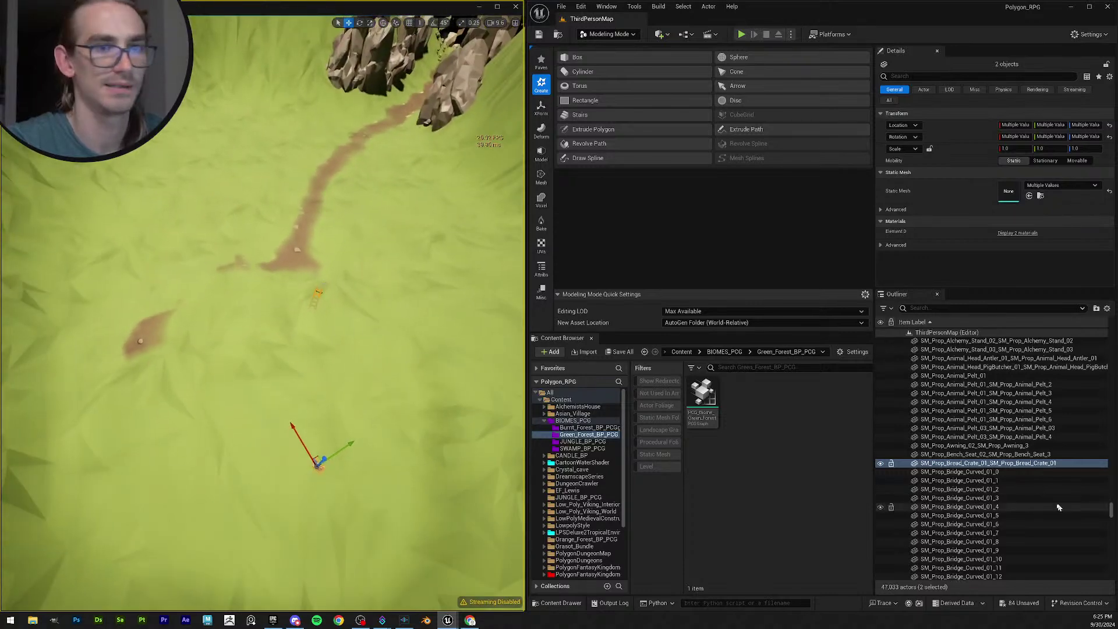
right_click(1035, 466)
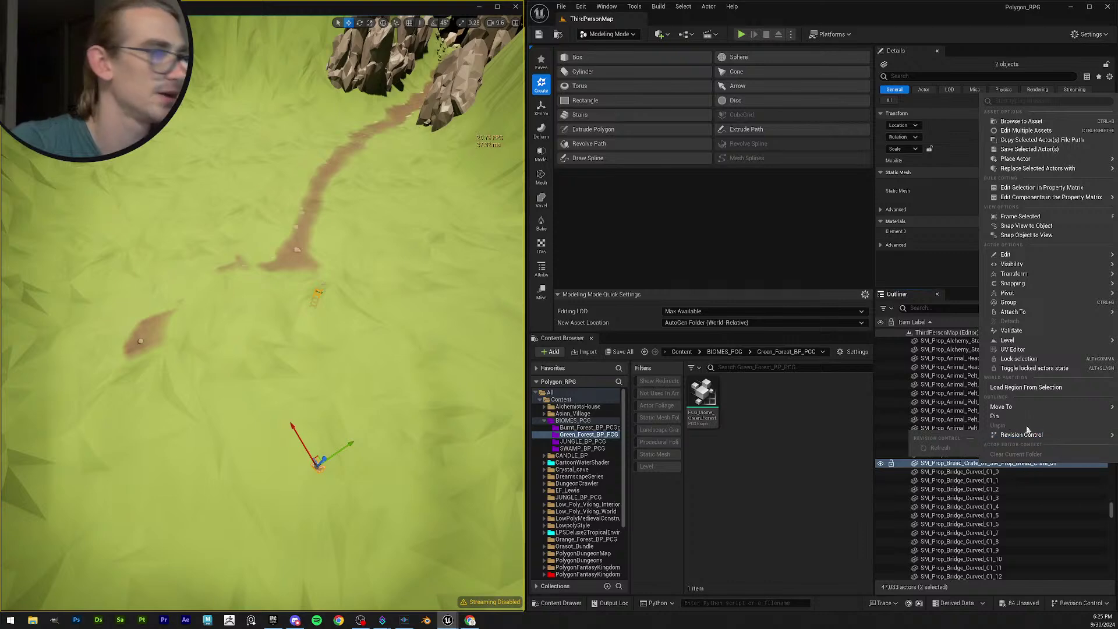
mouse_move(1036, 407)
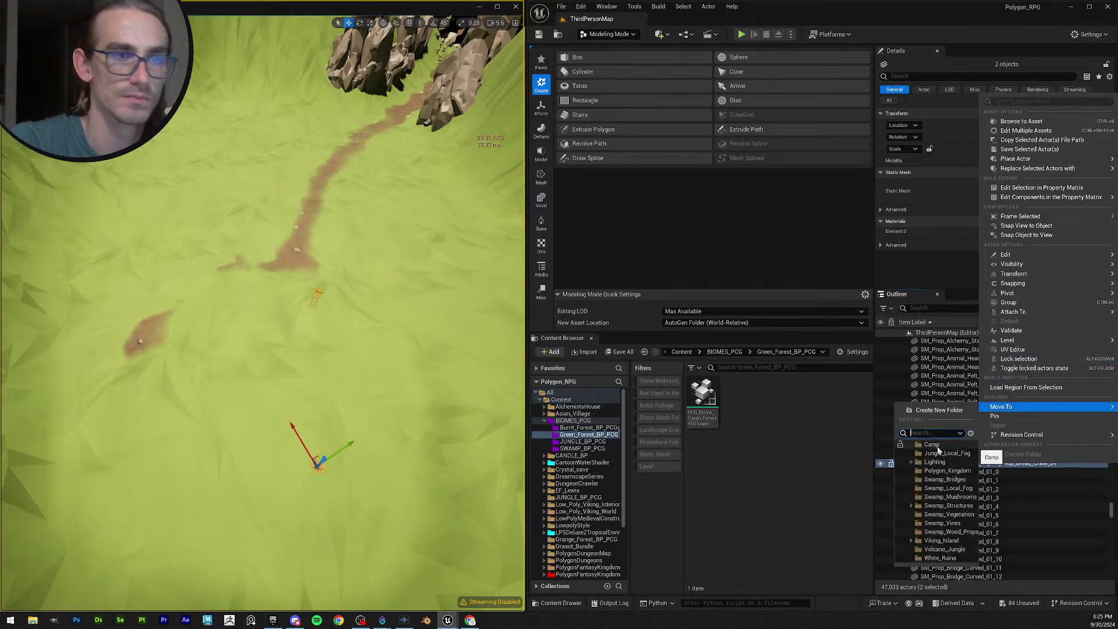
click(934, 446)
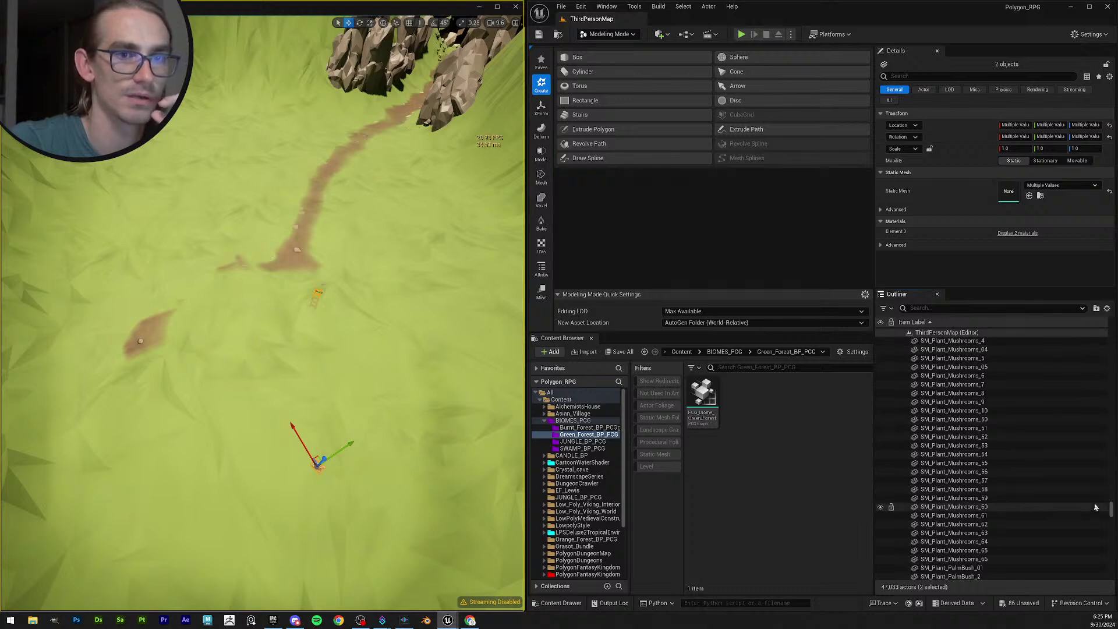
Select the Camp group, add the bread crate and the three ungrouped half ladders to the selection, and hide the visible objects.
drag(1110, 511, 1110, 335)
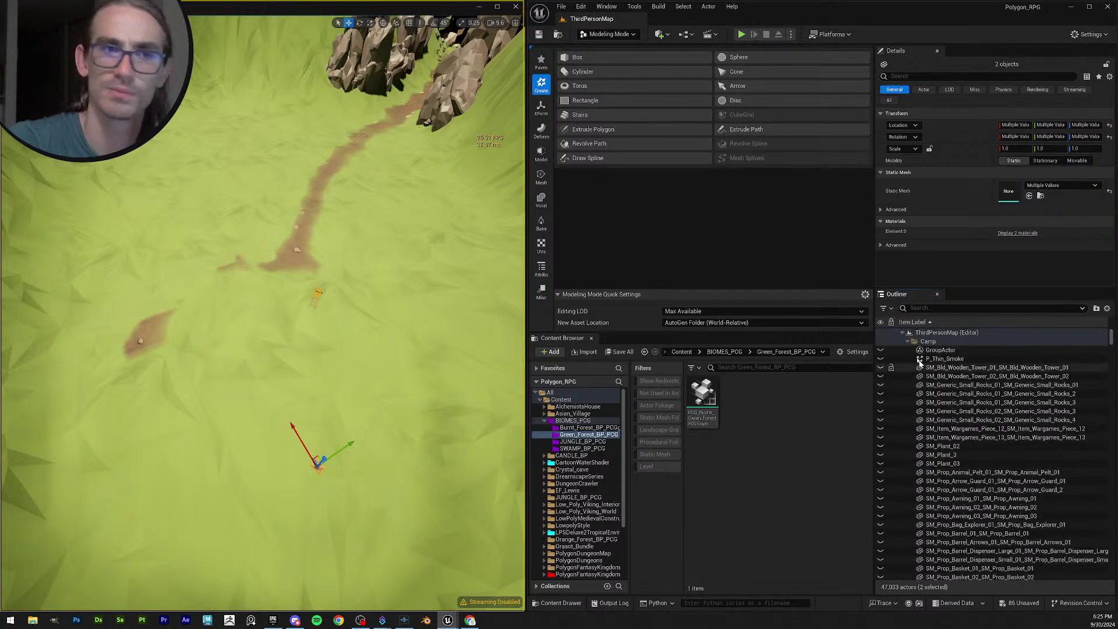
double_click(928, 342)
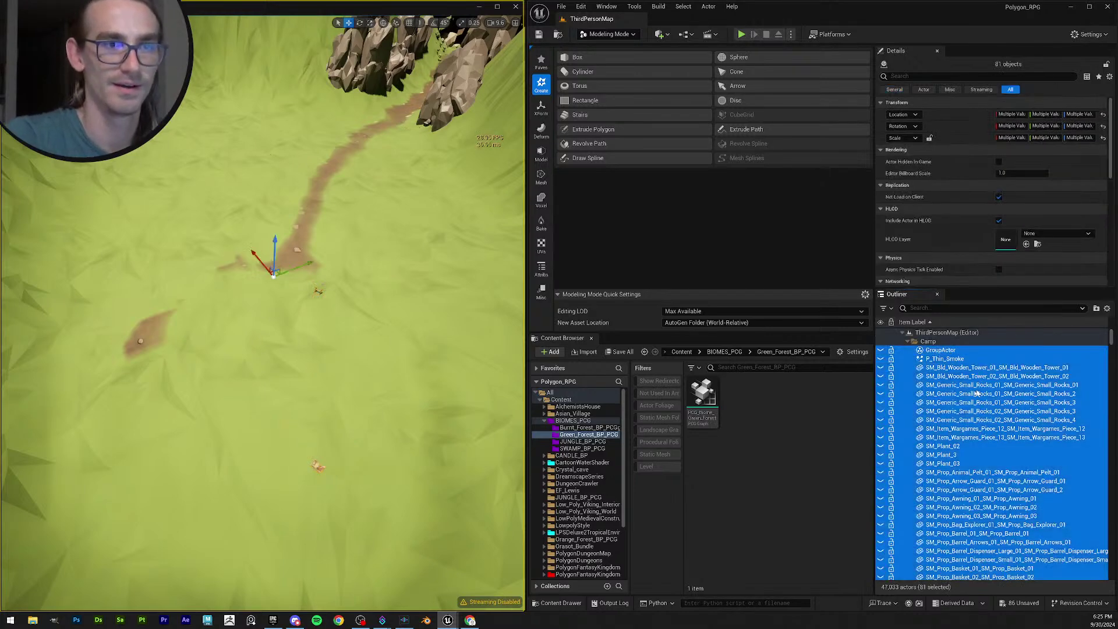
scroll(977, 394, down, 5)
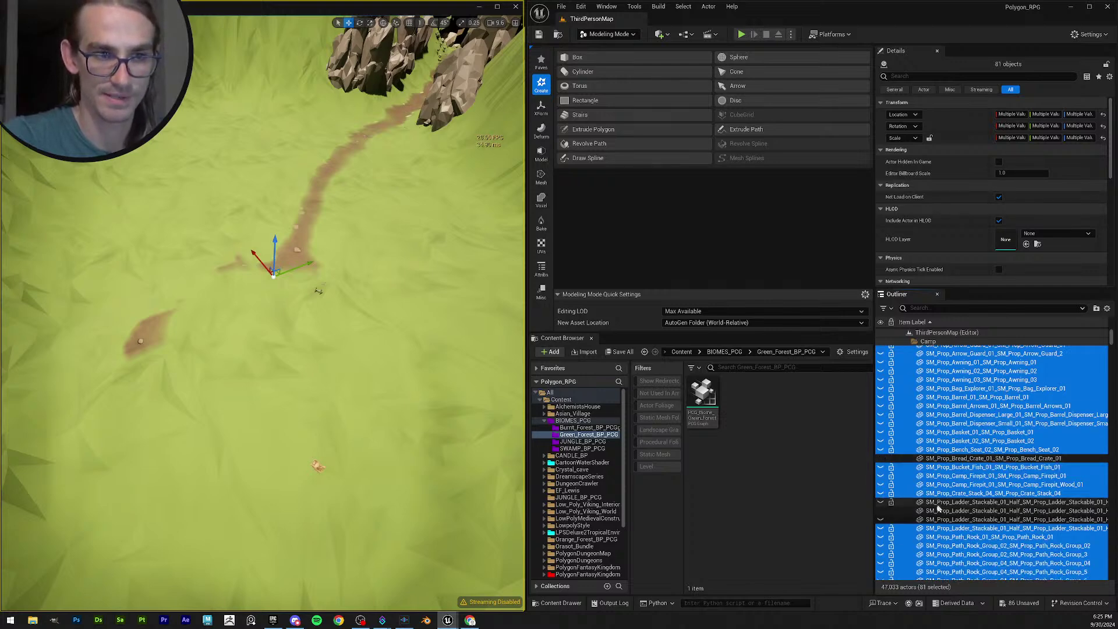
ctrl+click(930, 458)
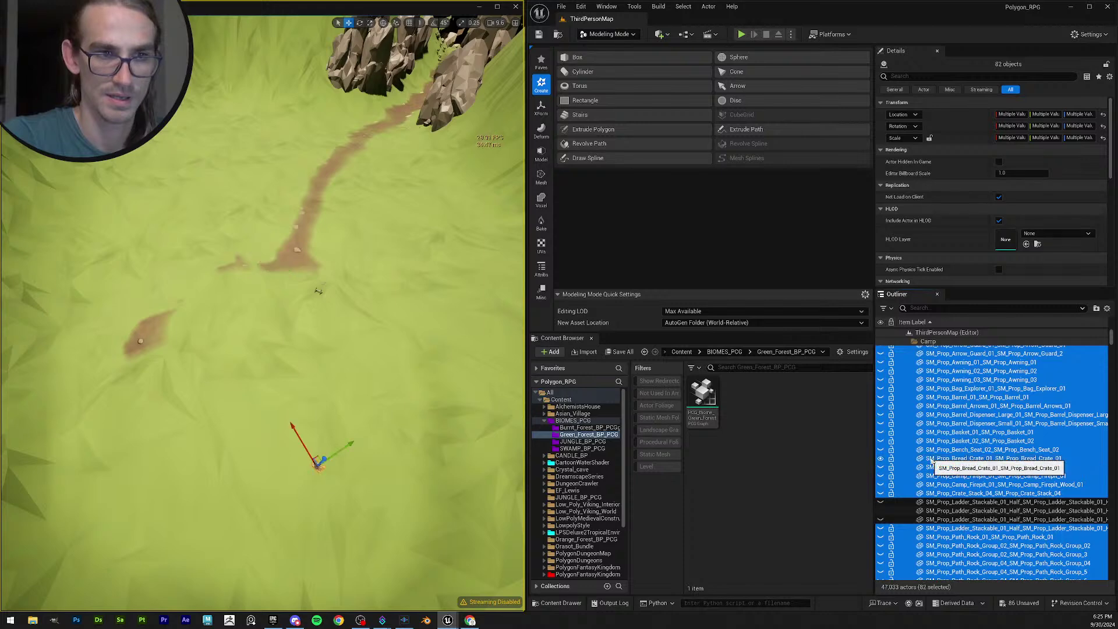
ctrl+click(935, 502)
ctrl+click(938, 511)
ctrl+click(943, 519)
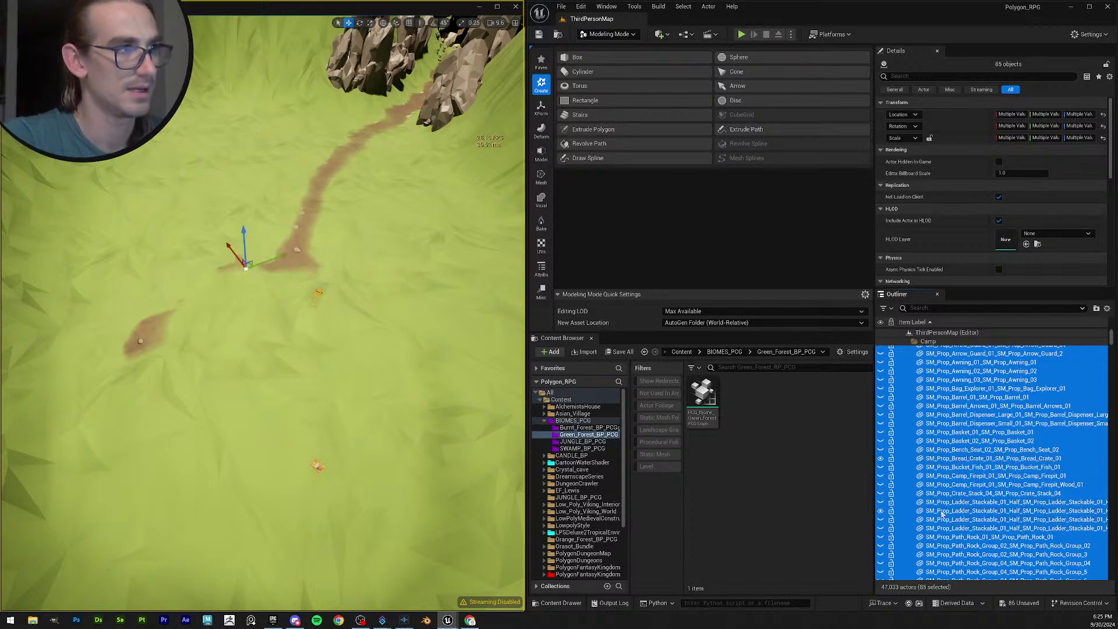
click(881, 512)
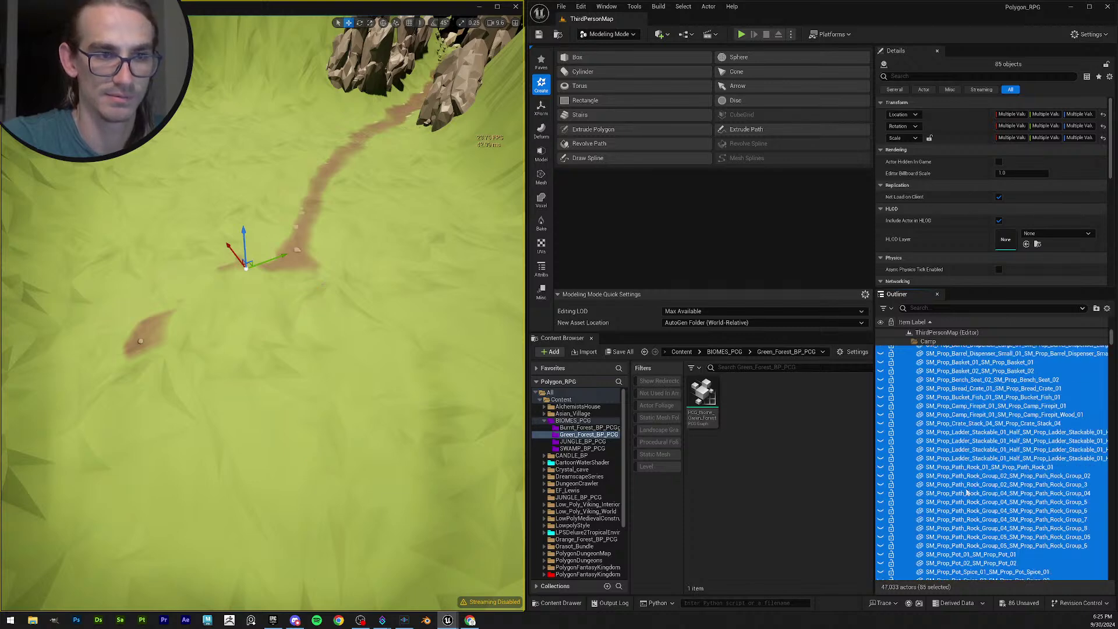
Look through the Camp folder's full list to check that every object is selected and hidden.
scroll(1016, 479, down, 6)
scroll(996, 466, down, 5)
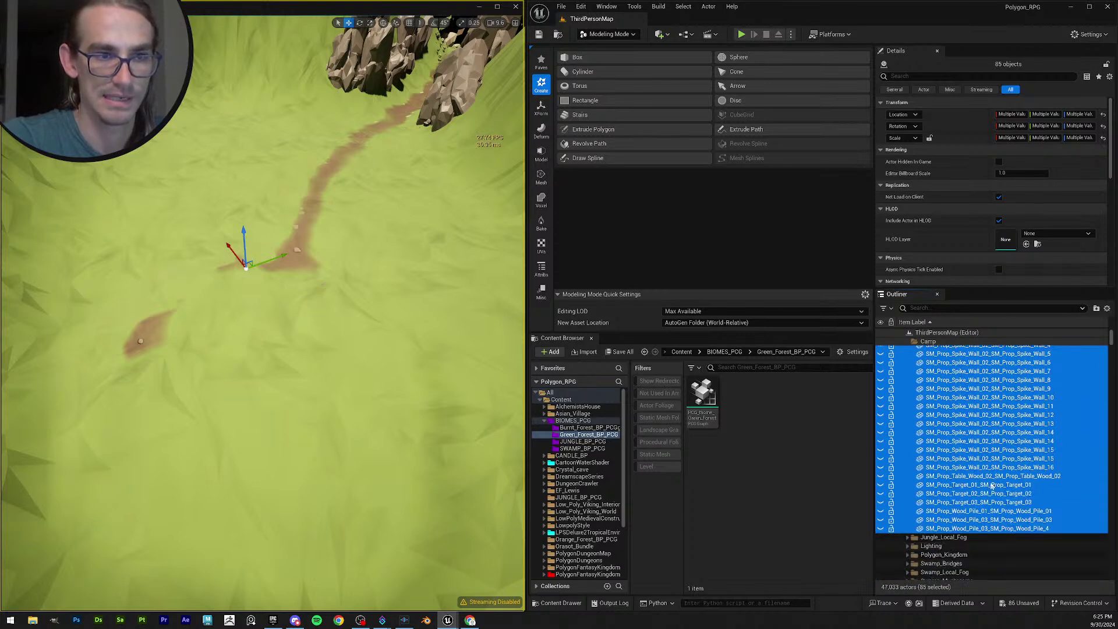
scroll(992, 485, up, 15)
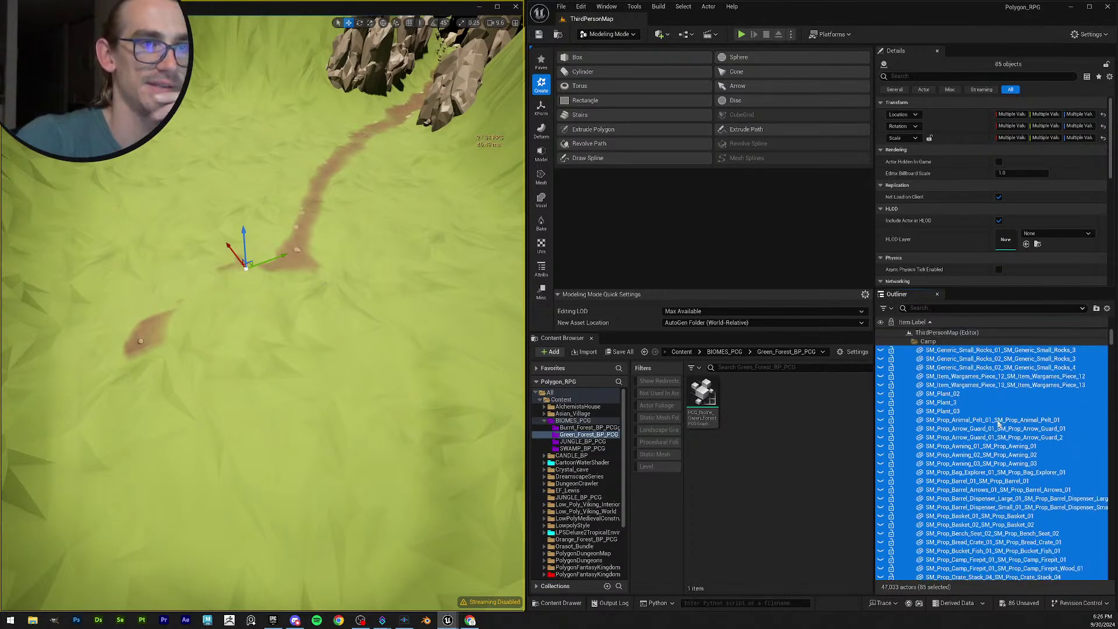
scroll(999, 424, up, 1)
scroll(1003, 427, down, 15)
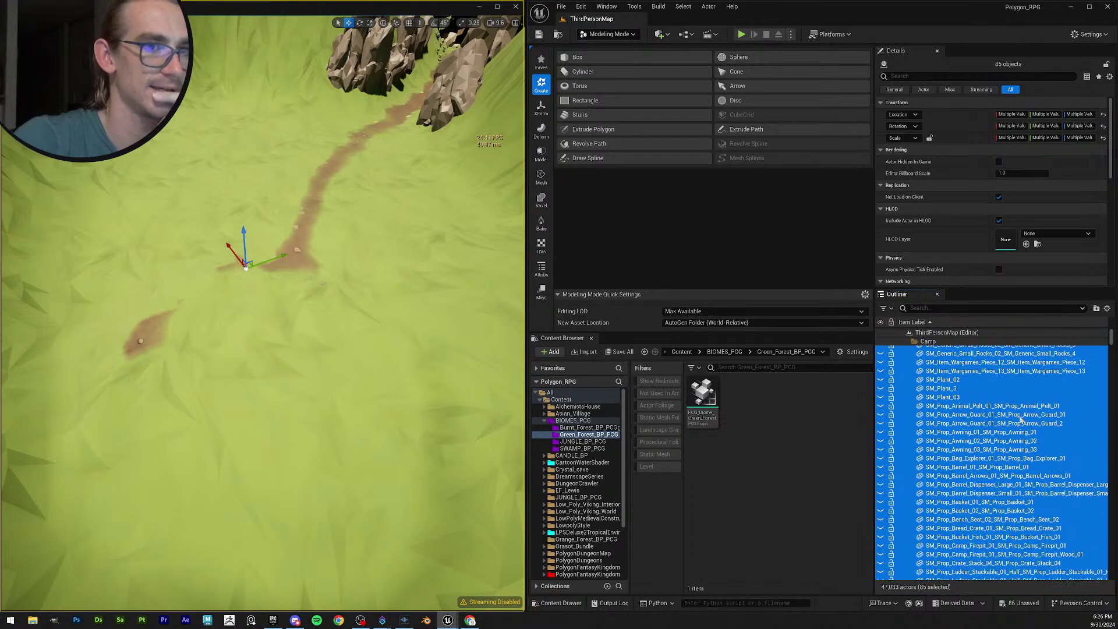
scroll(1013, 428, down, 5)
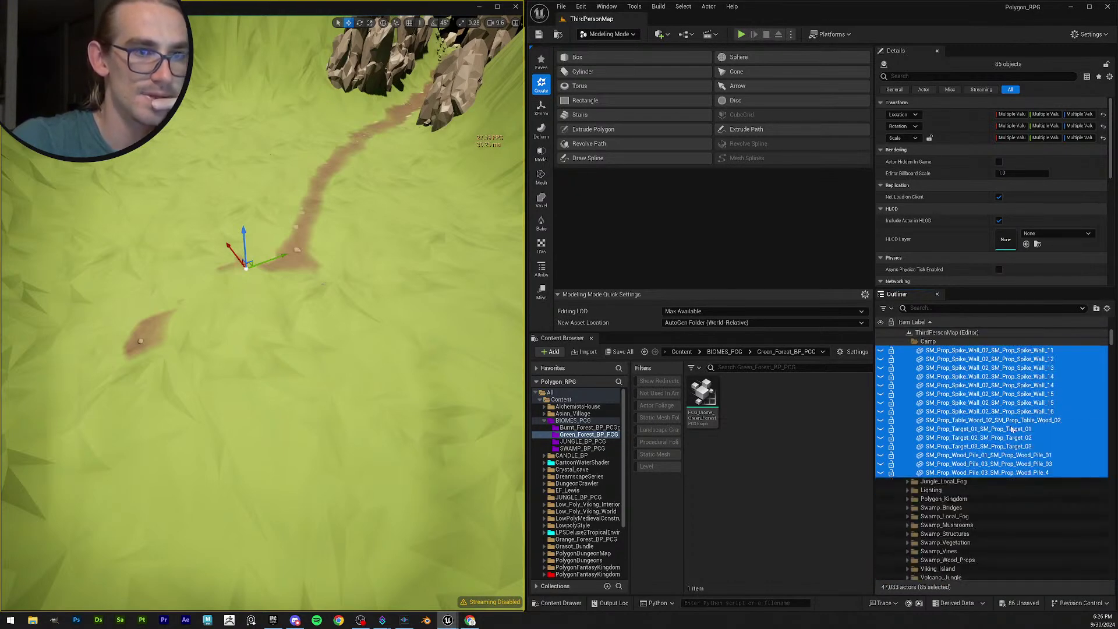
scroll(1012, 429, up, 20)
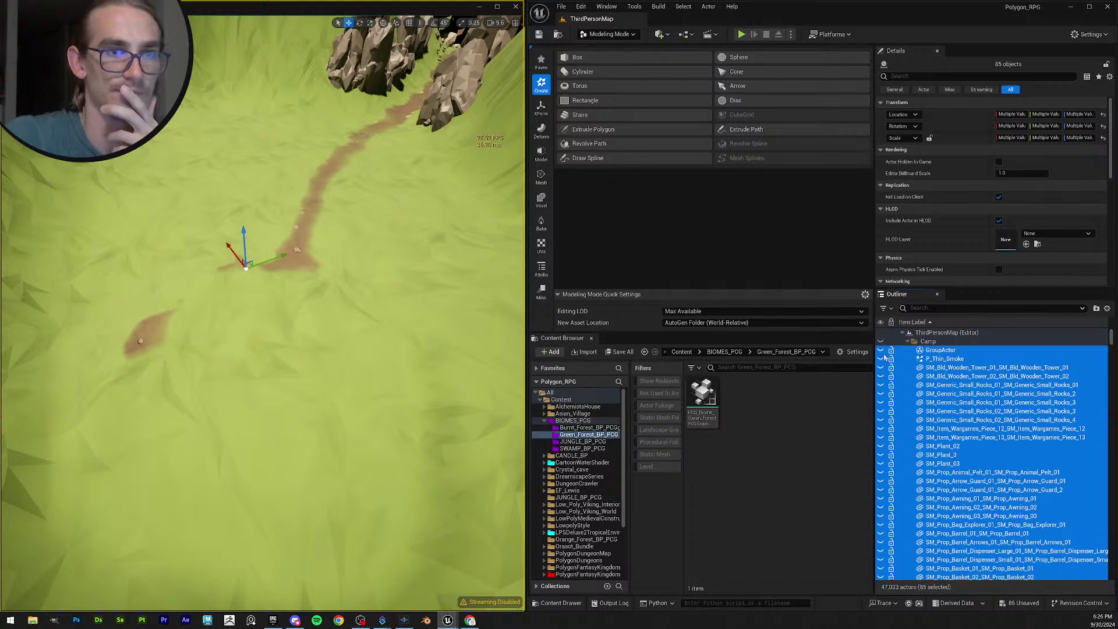
scroll(970, 415, down, 15)
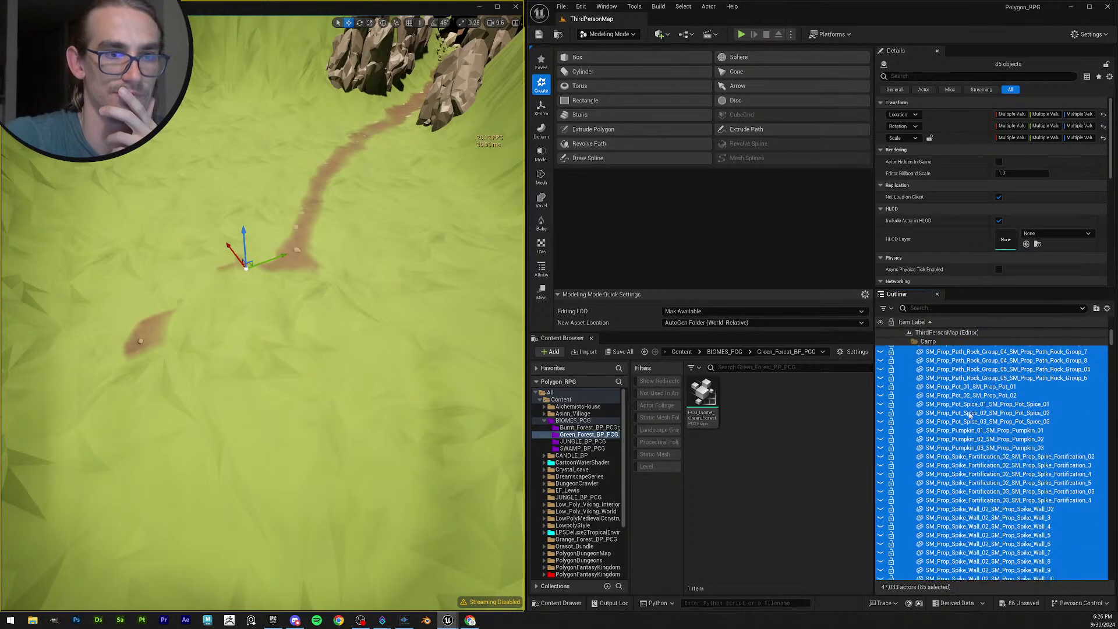
scroll(969, 415, down, 4)
scroll(978, 419, up, 10)
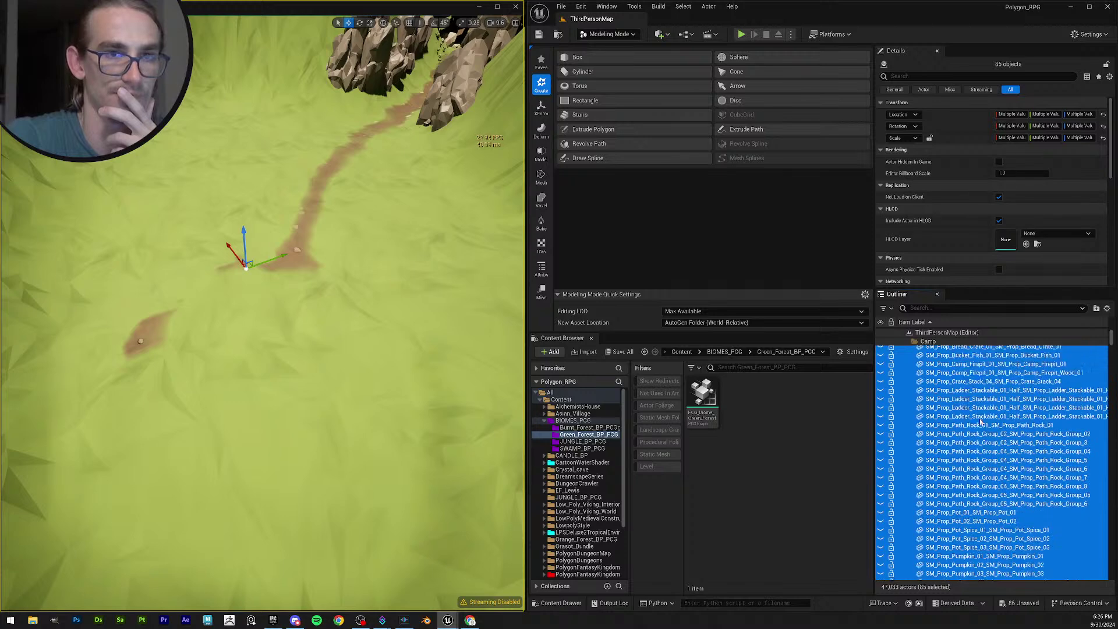
scroll(981, 420, up, 10)
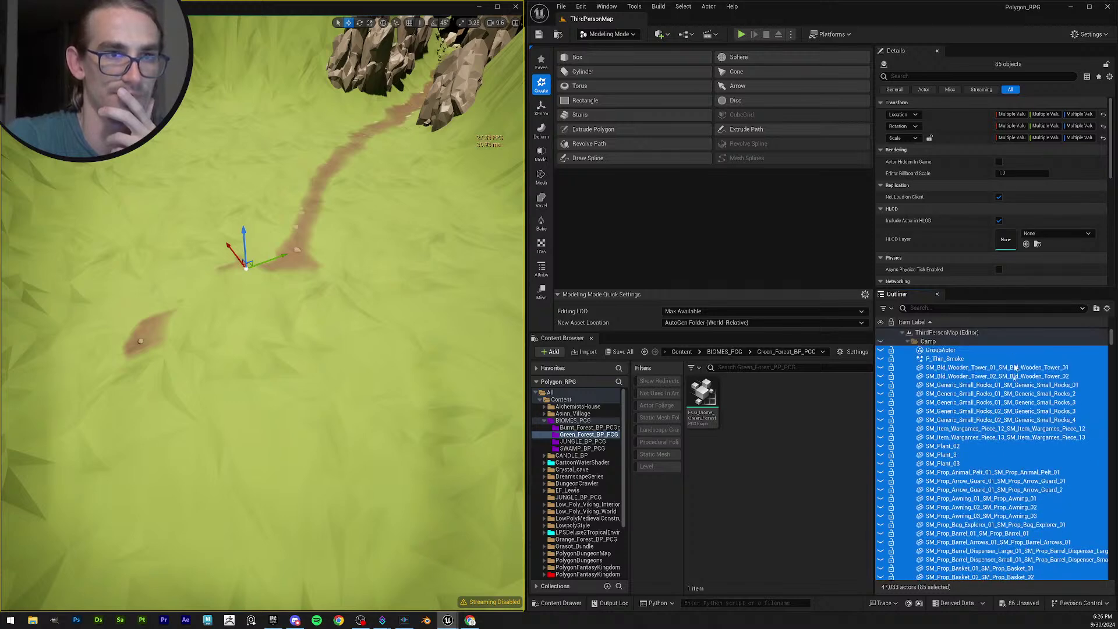
scroll(1016, 367, down, 20)
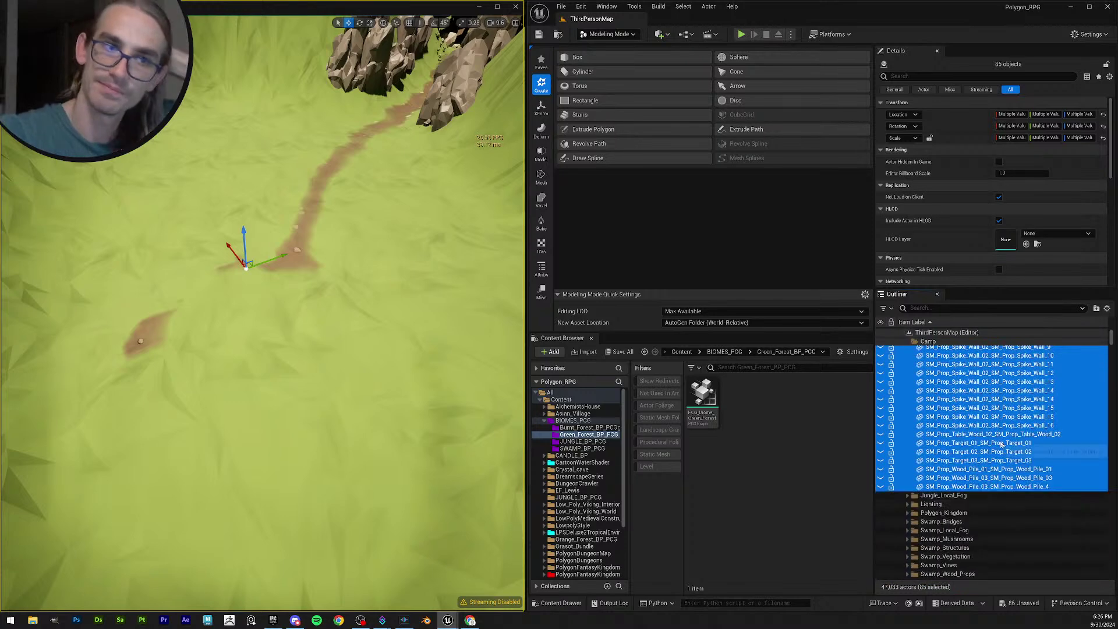
scroll(1000, 444, down, 3)
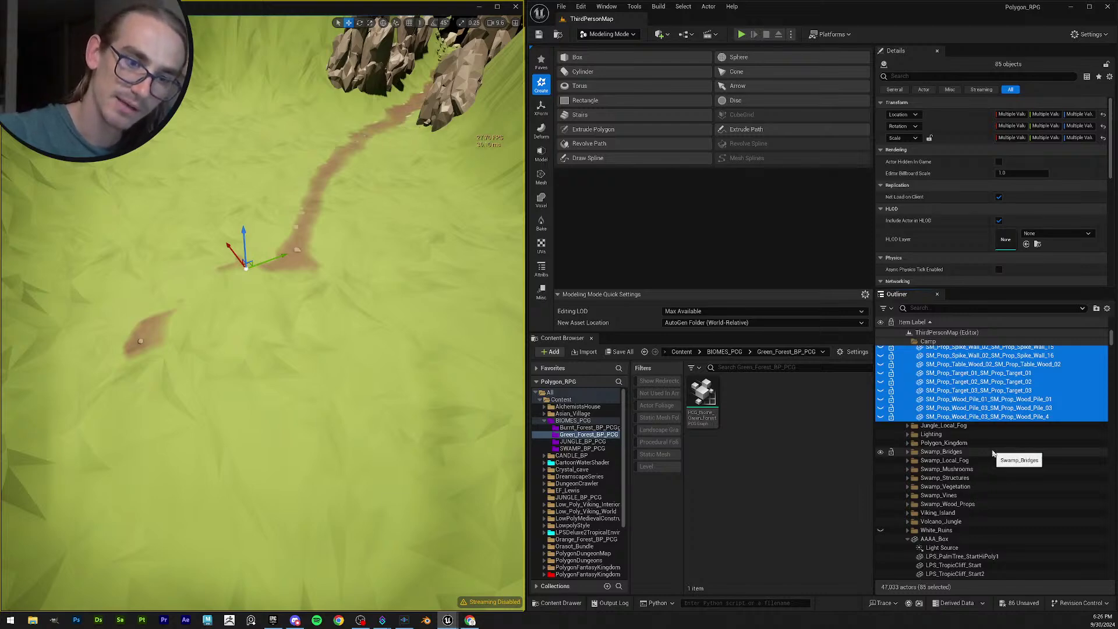
scroll(995, 448, up, 4)
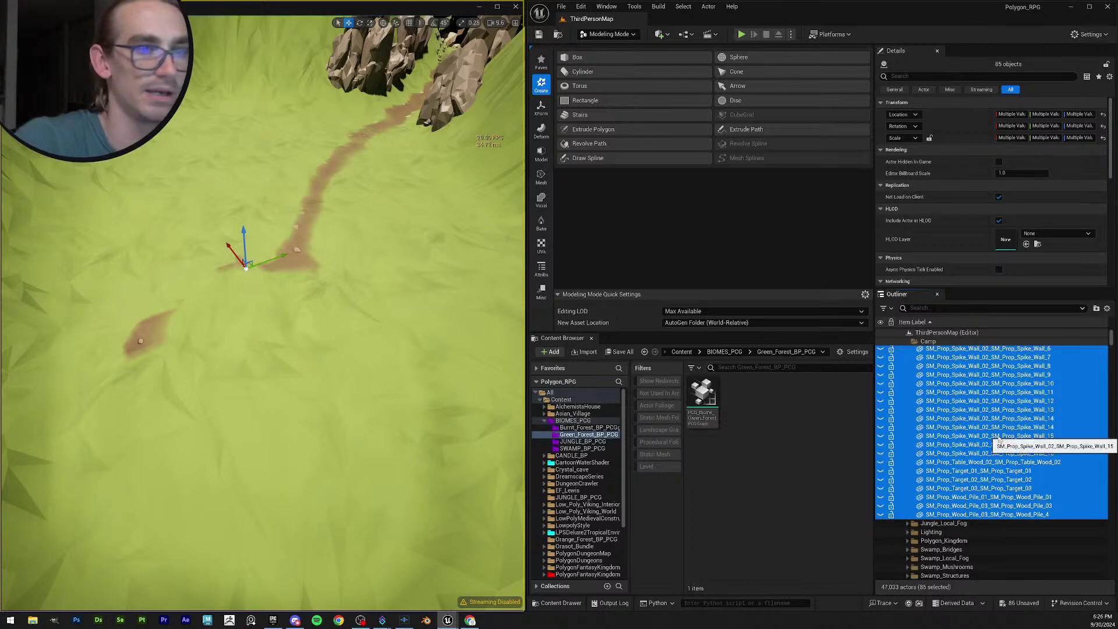
scroll(998, 443, down, 1)
scroll(1000, 441, up, 10)
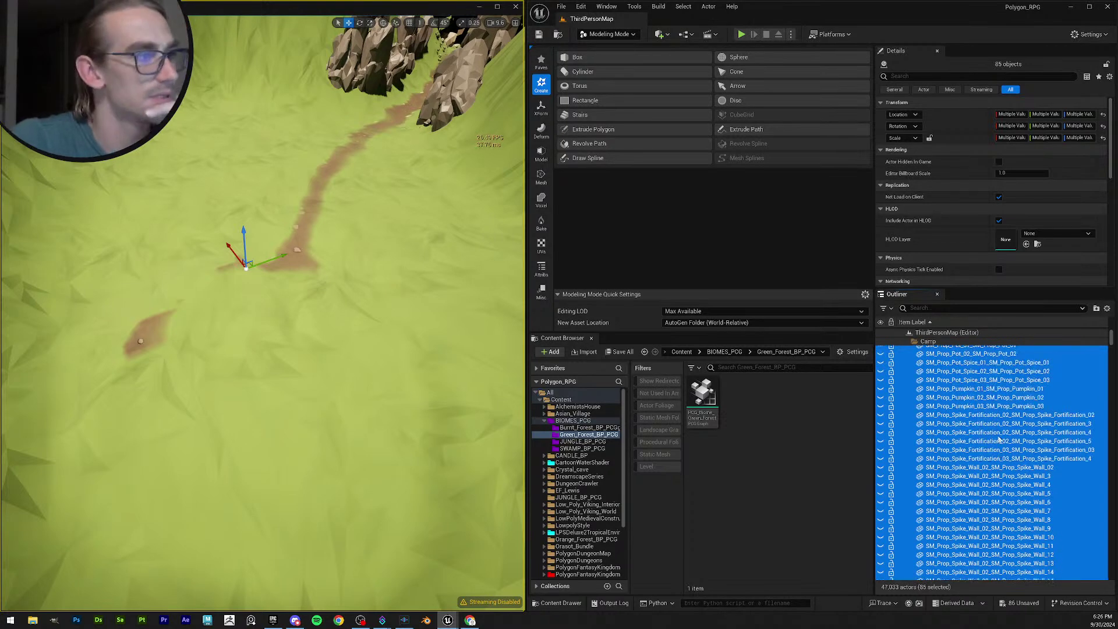
scroll(999, 441, up, 15)
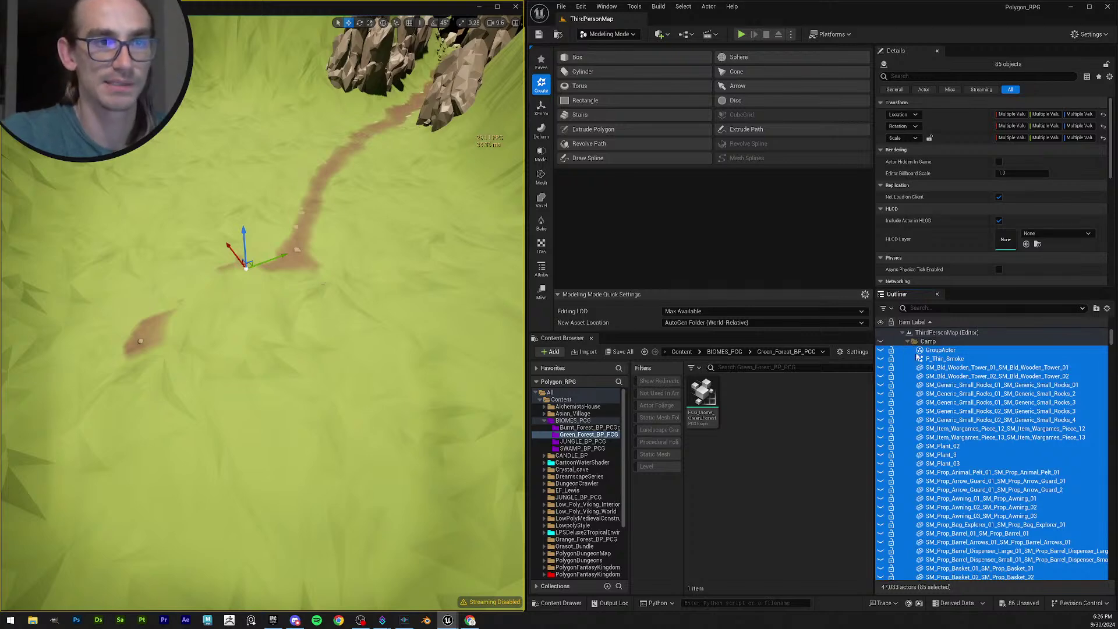
Group all selected Camp objects together, select the resulting group and make it visible.
right_click(947, 352)
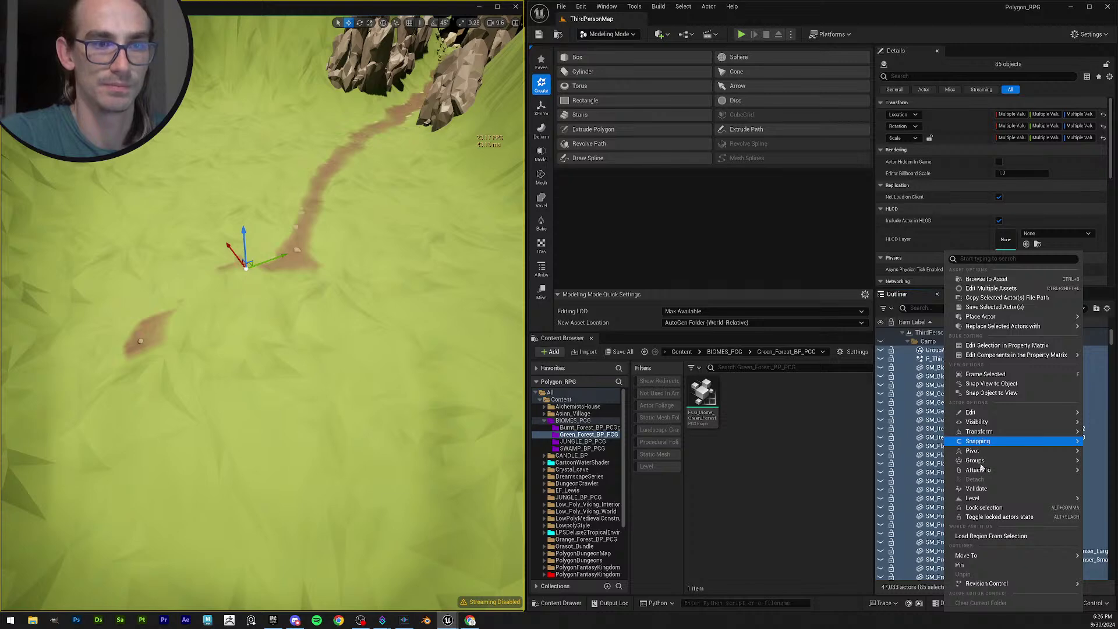
mouse_move(980, 463)
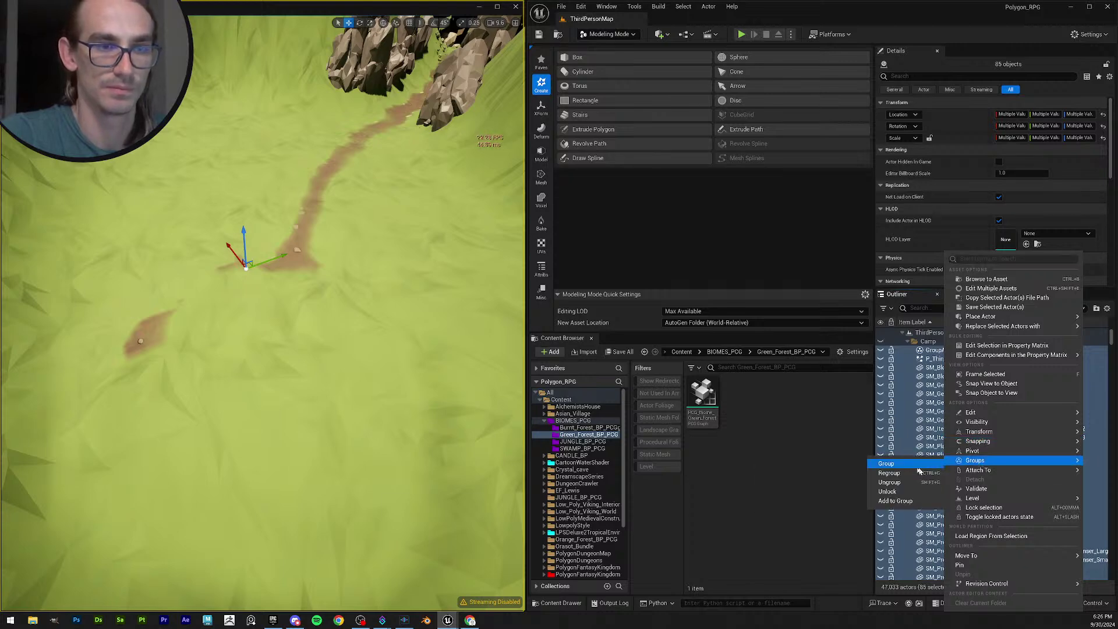
click(891, 467)
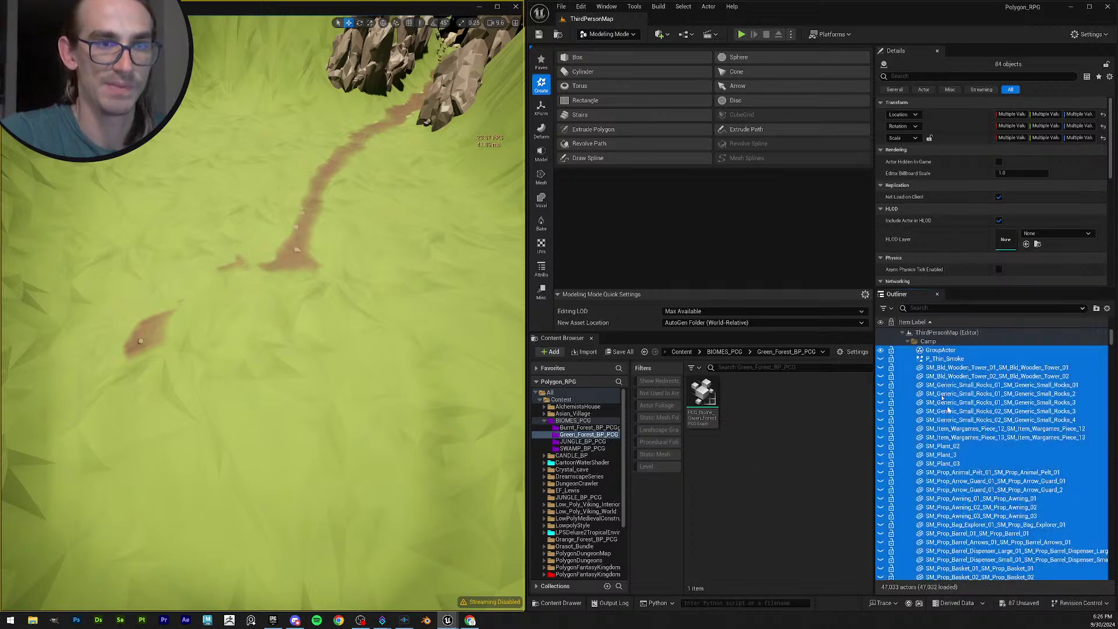
click(926, 342)
click(930, 352)
click(932, 353)
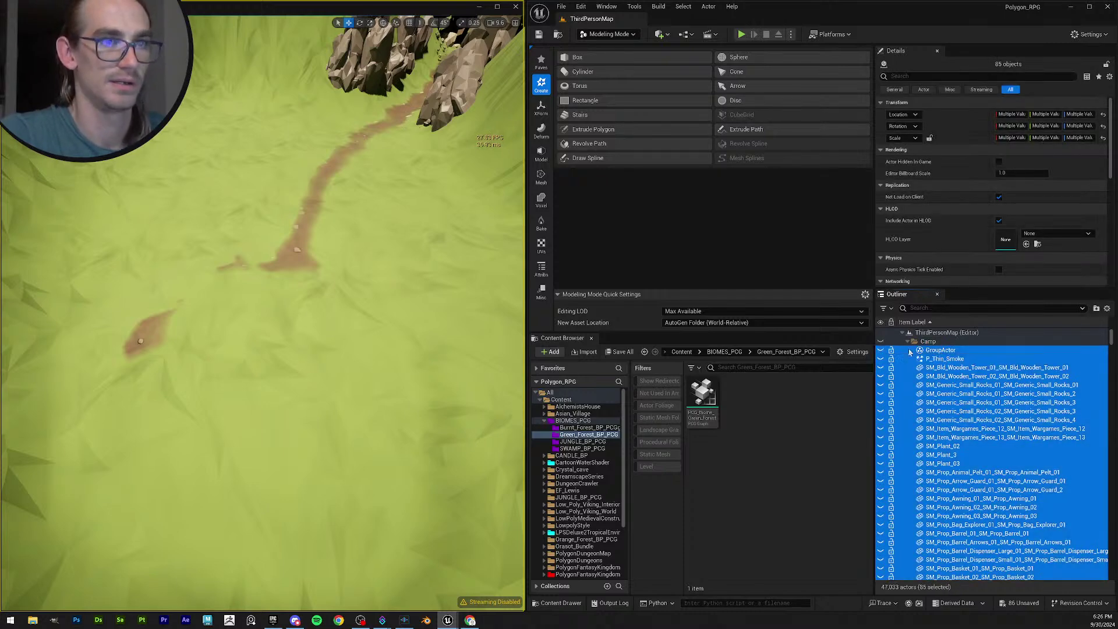
click(881, 352)
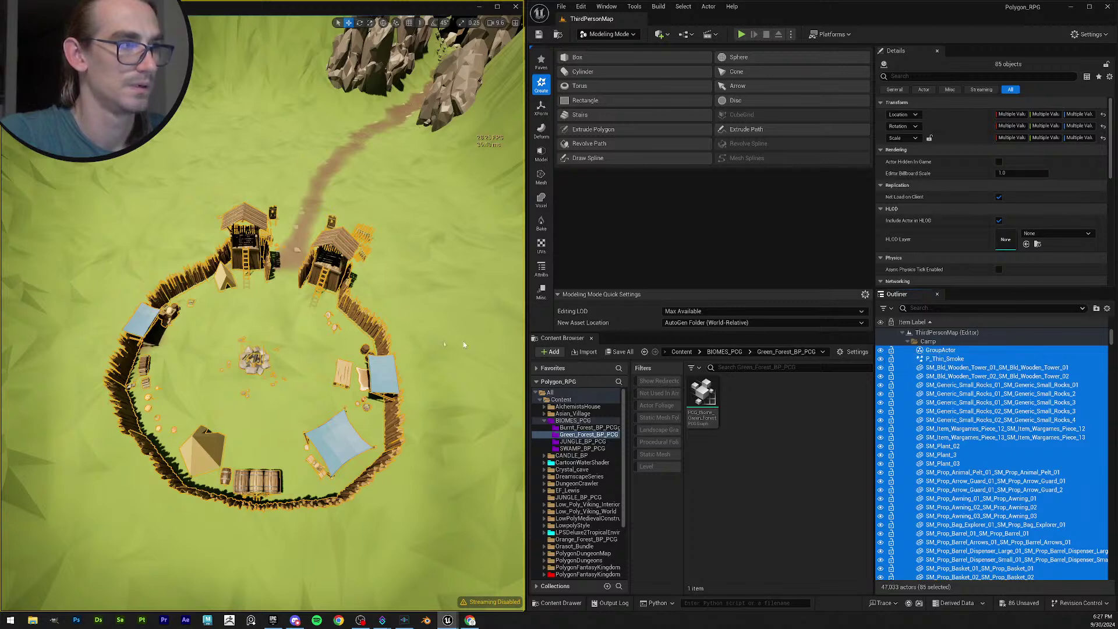
Deselect the camp group by picking the surrounding landscape, and select the Camp folder in the outliner.
click(326, 384)
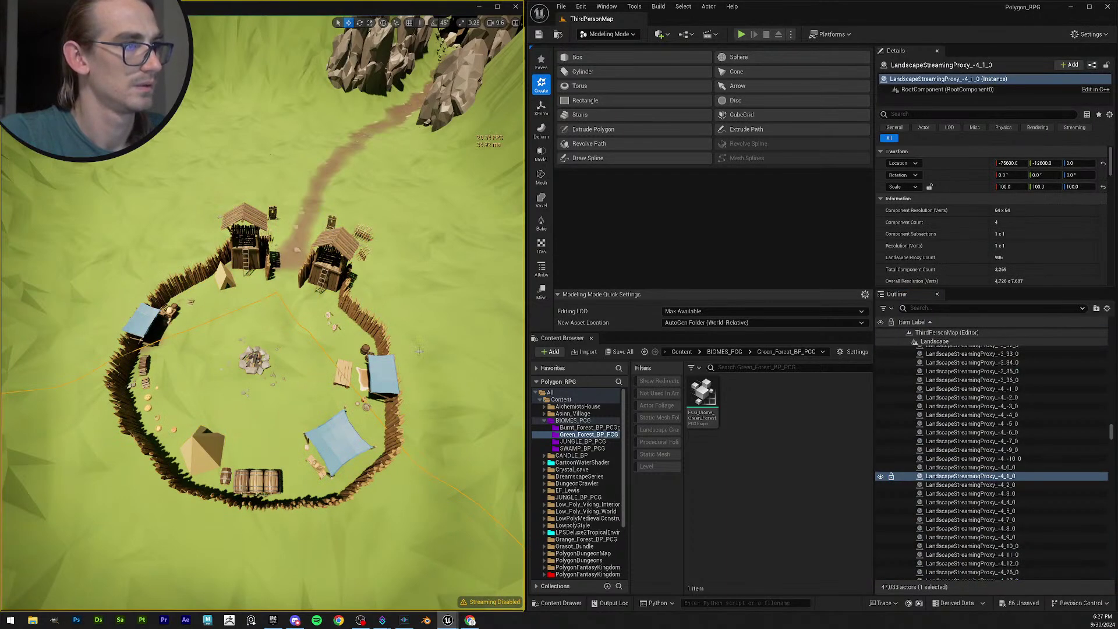
click(419, 351)
click(307, 229)
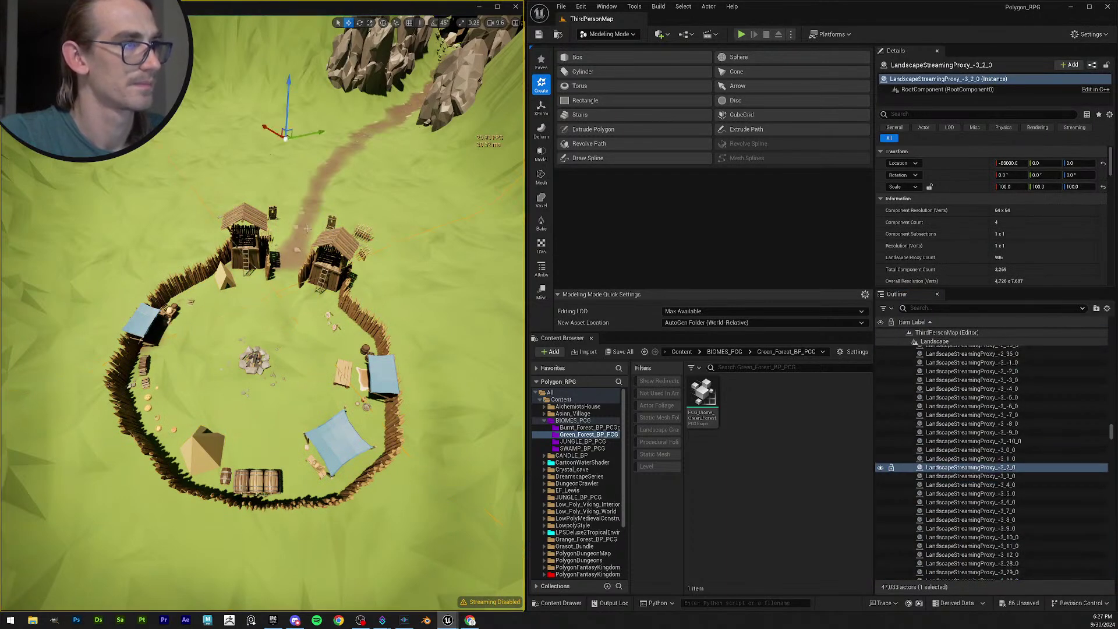
click(424, 286)
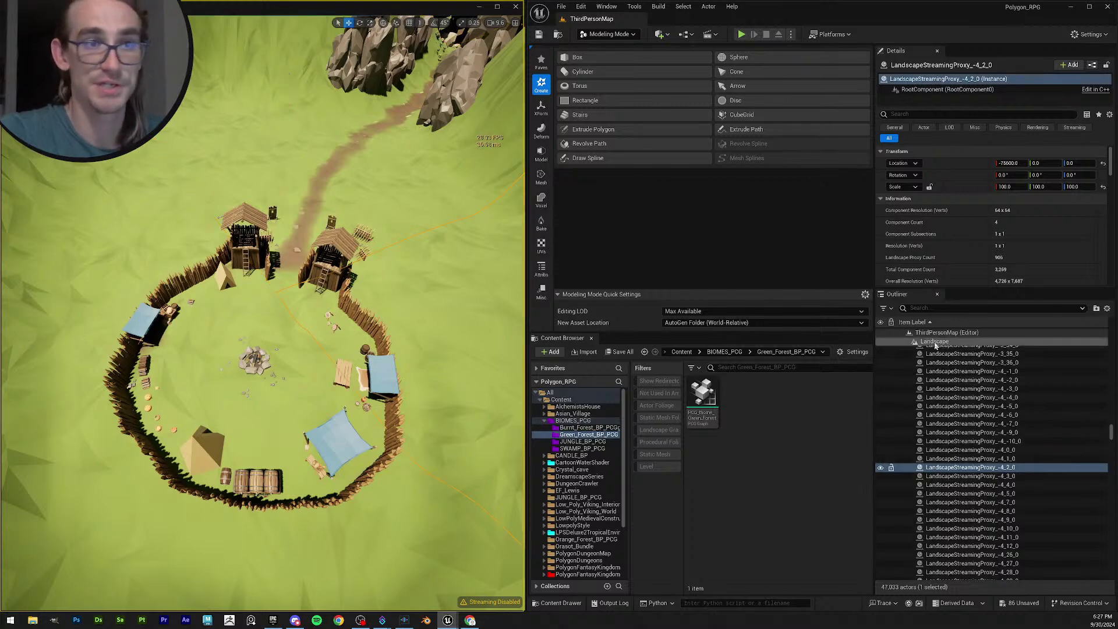
scroll(985, 376, up, 10)
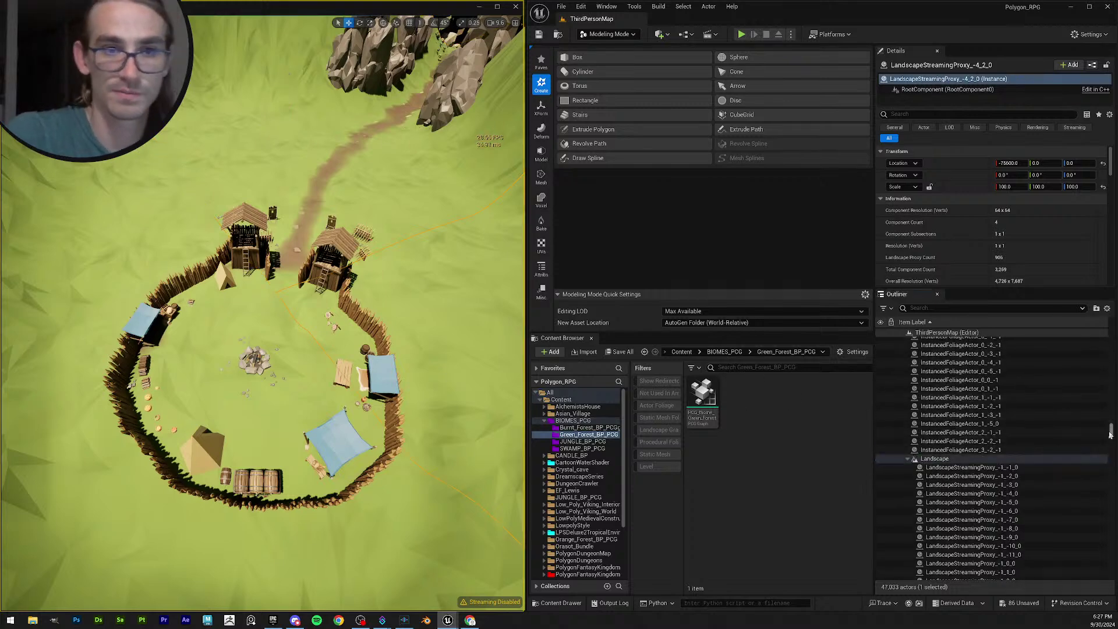
drag(1110, 438, 1095, 315)
click(943, 341)
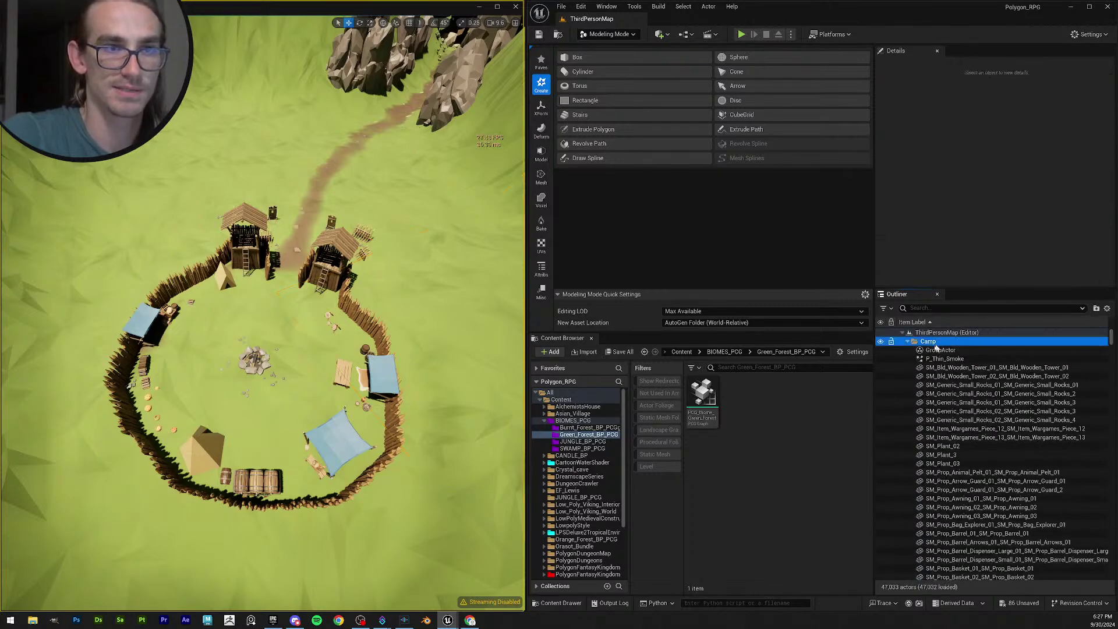
Collapse the Camp folder in the outliner and hide the whole folder, leaving nothing selected.
click(949, 350)
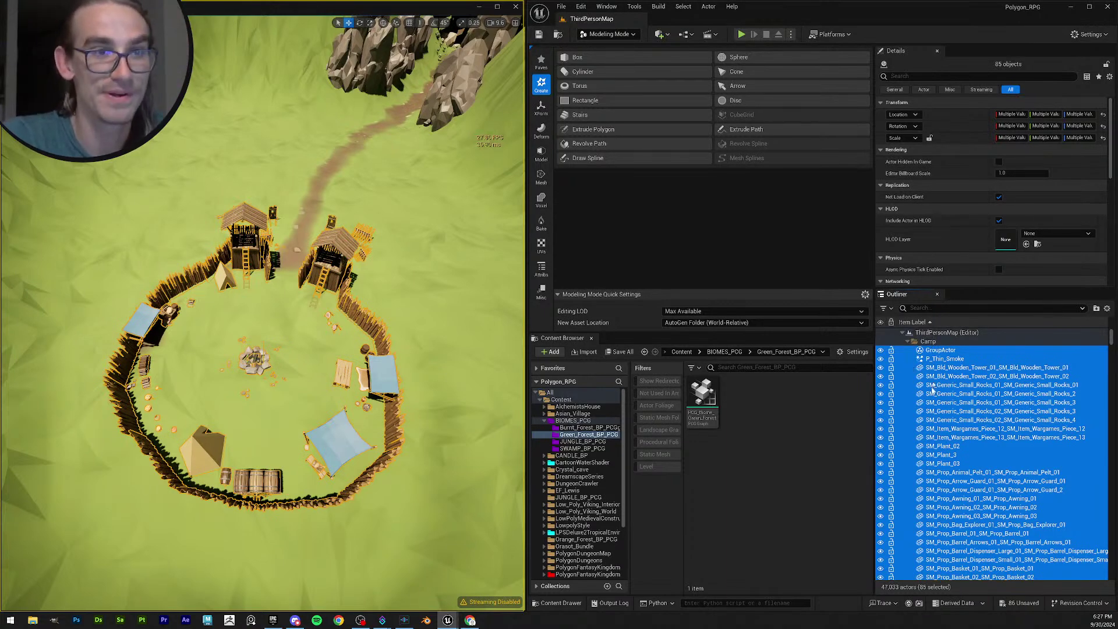
click(908, 342)
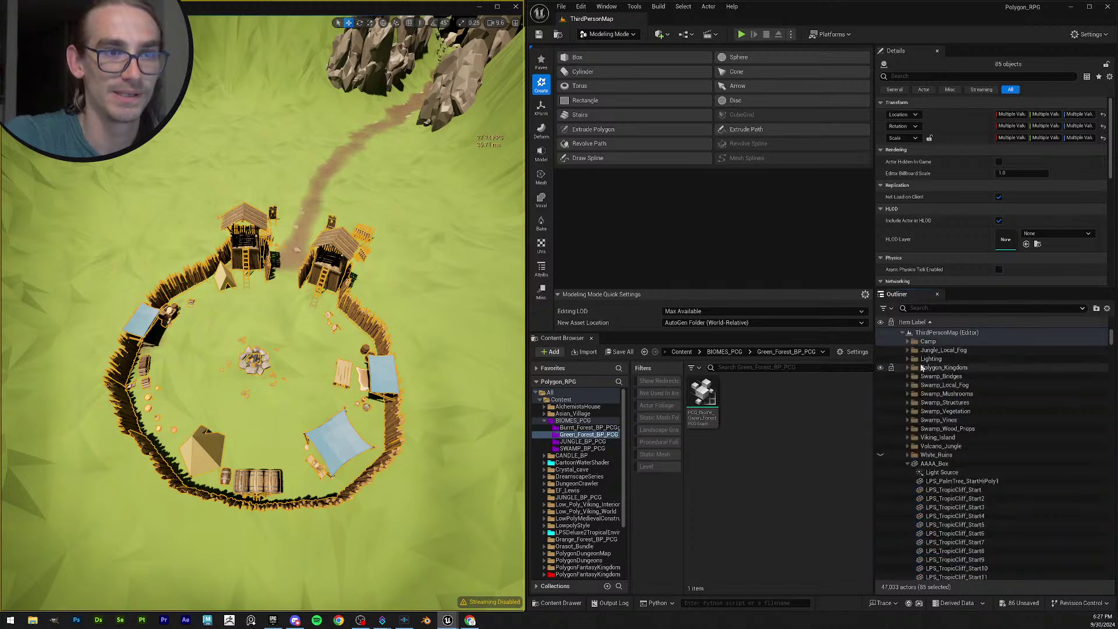
click(881, 342)
click(881, 343)
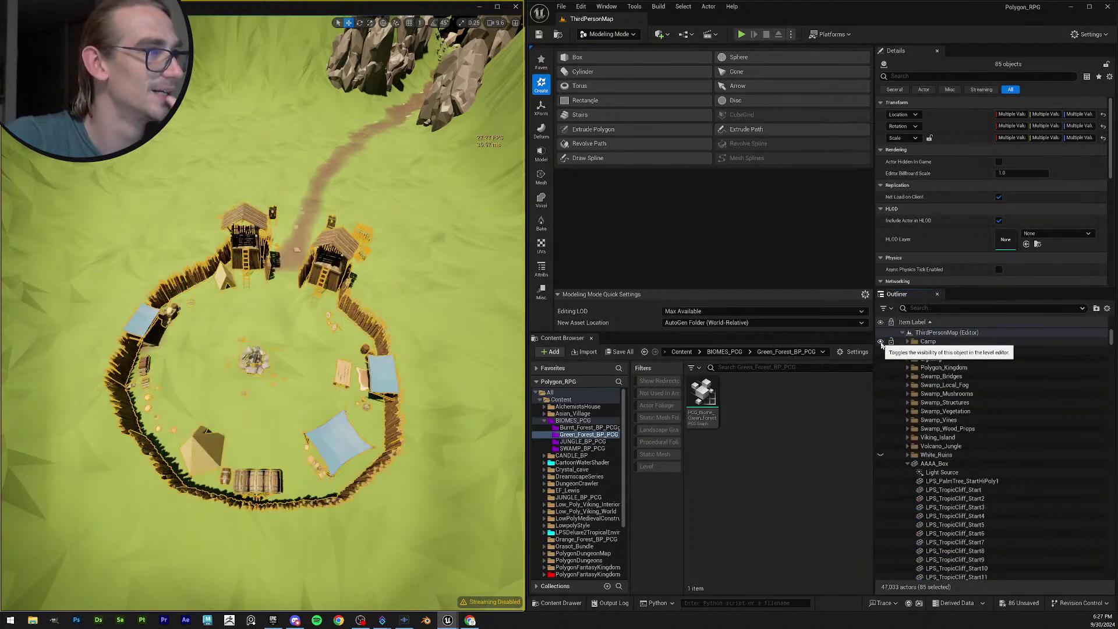
click(881, 343)
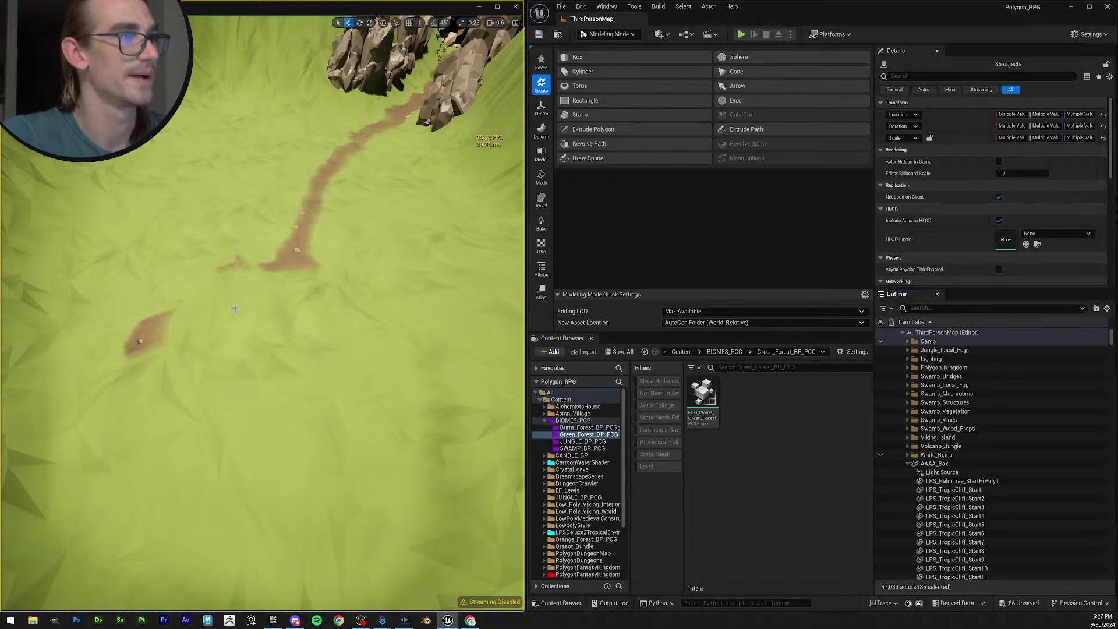
right_drag(232, 307, 389, 342)
key(Escape)
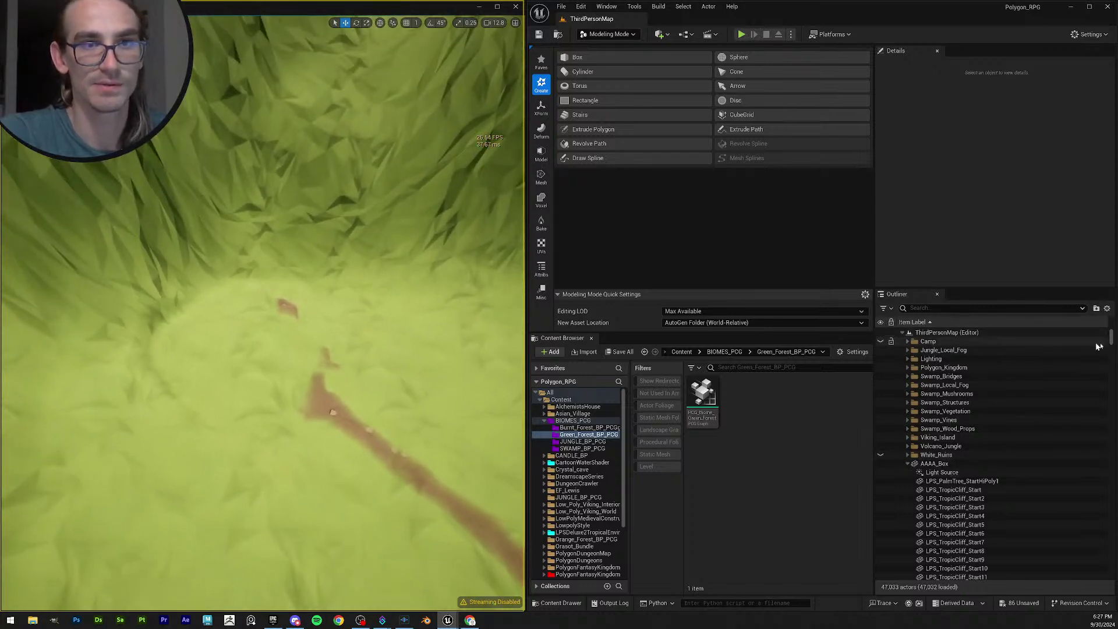
Save the level and show the contents of the BIOMES_PCG folder in the content browser.
mouse_move(1111, 346)
mouse_down()
mouse_move(1111, 571)
mouse_move(1112, 338)
mouse_up()
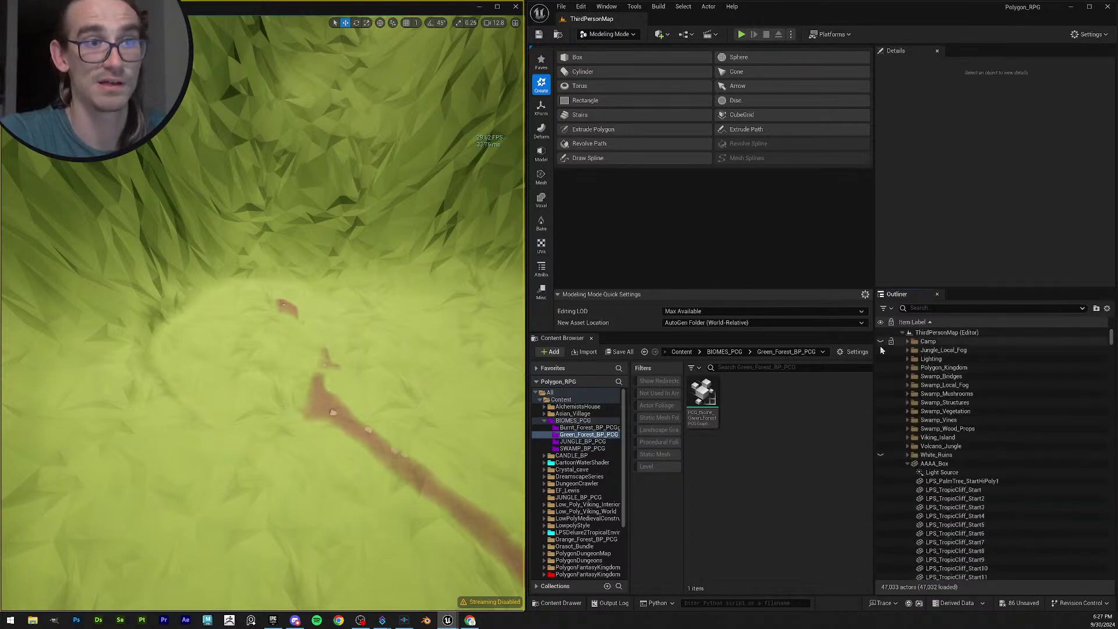
right_drag(262, 315, 272, 332)
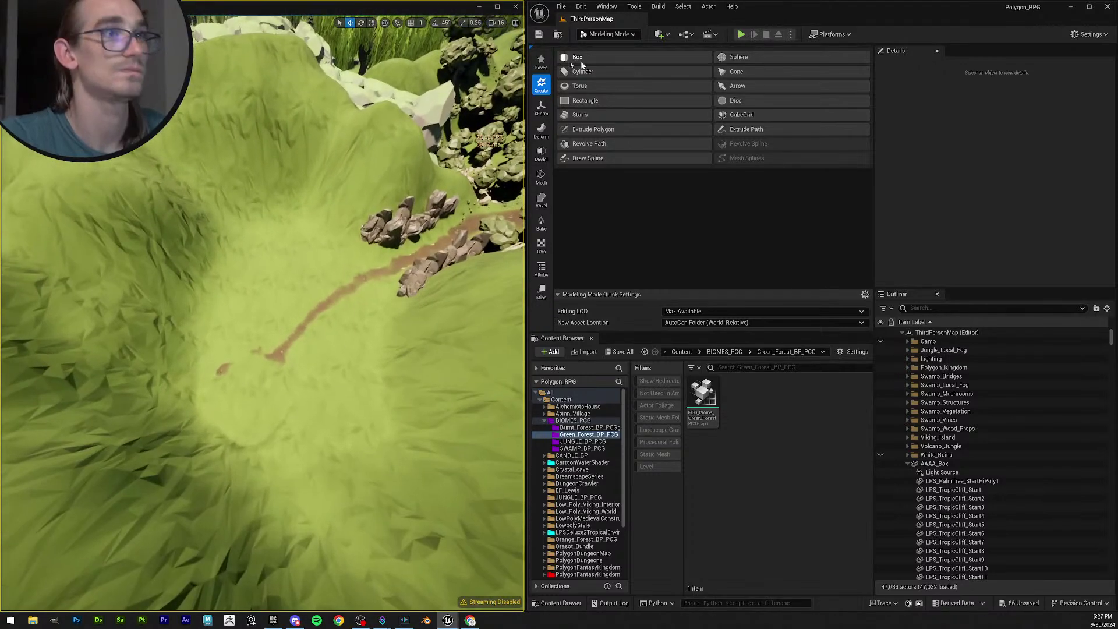
click(537, 35)
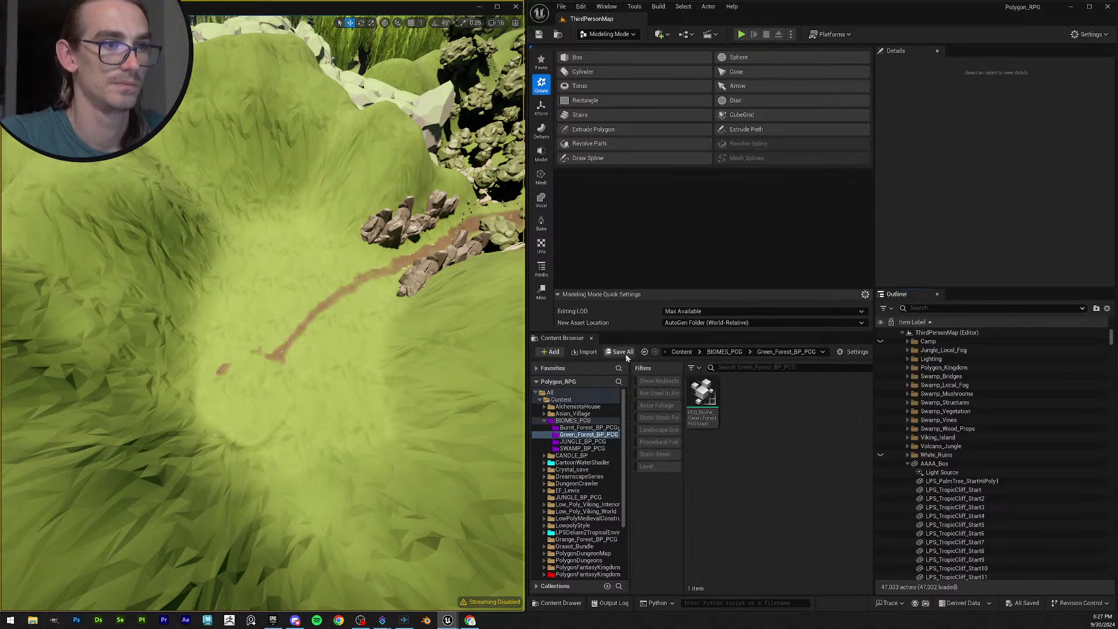
click(574, 421)
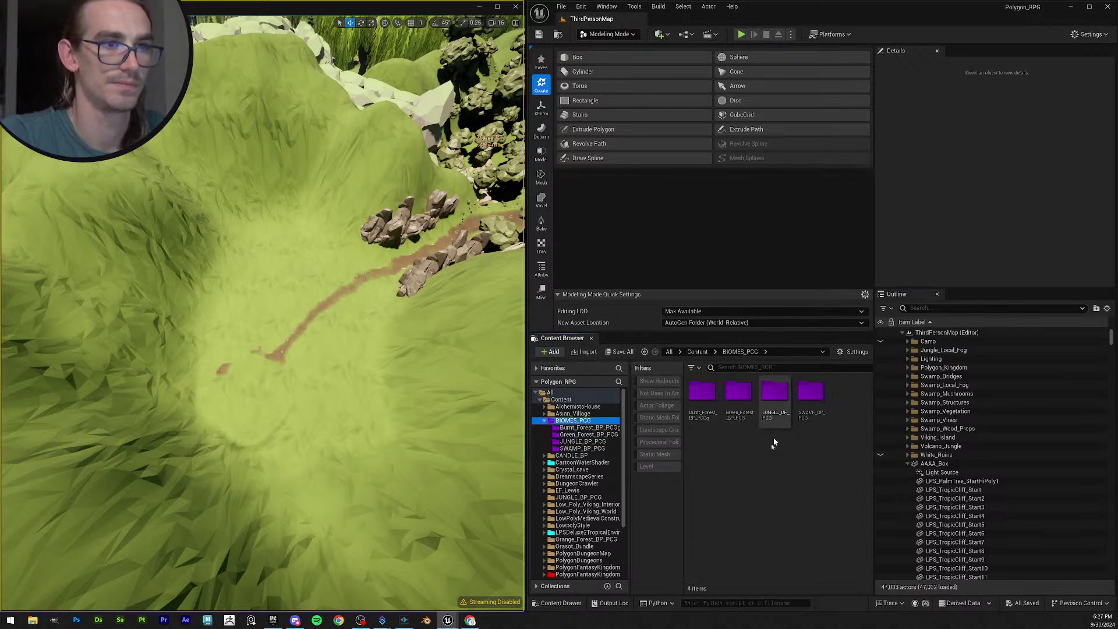
click(539, 35)
right_drag(374, 320, 374, 320)
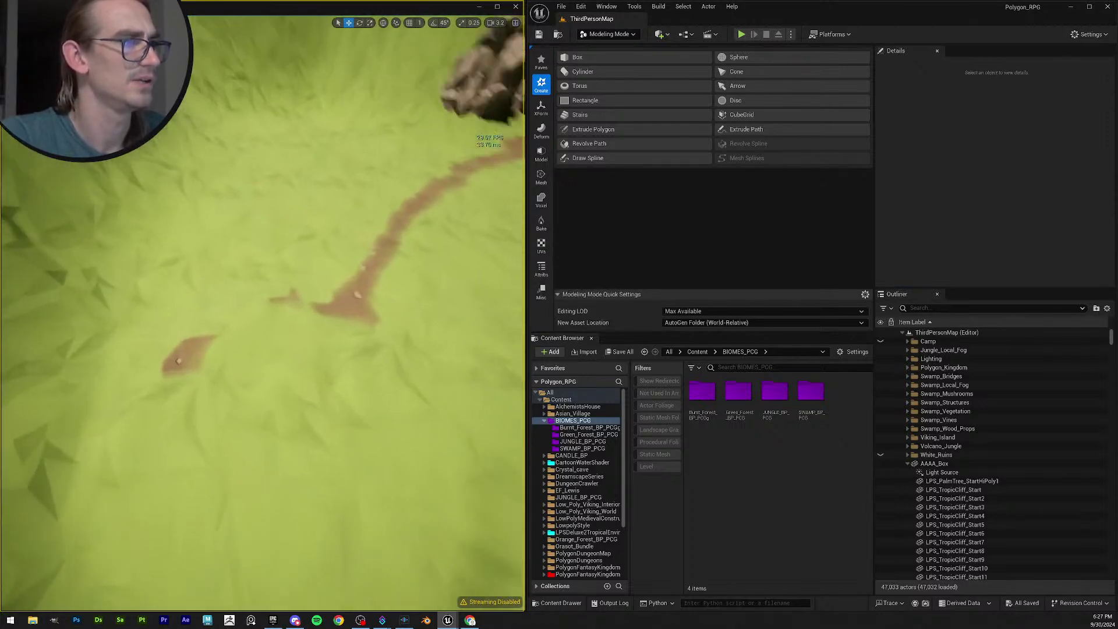
click(633, 352)
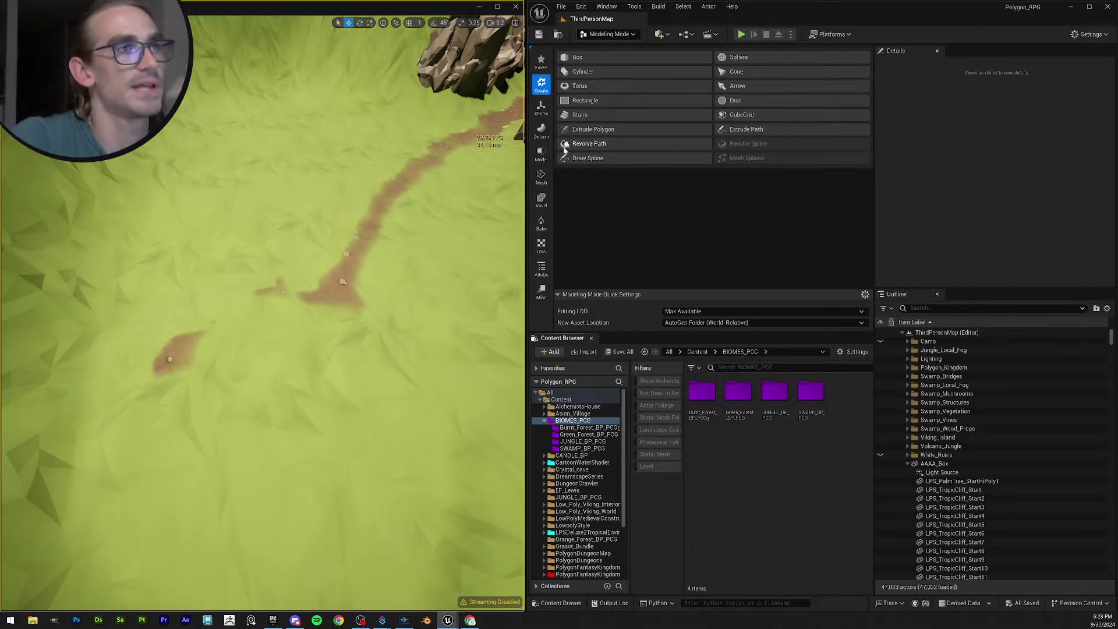
Switch from Modeling to Landscape mode with the Paint tool ready.
click(615, 36)
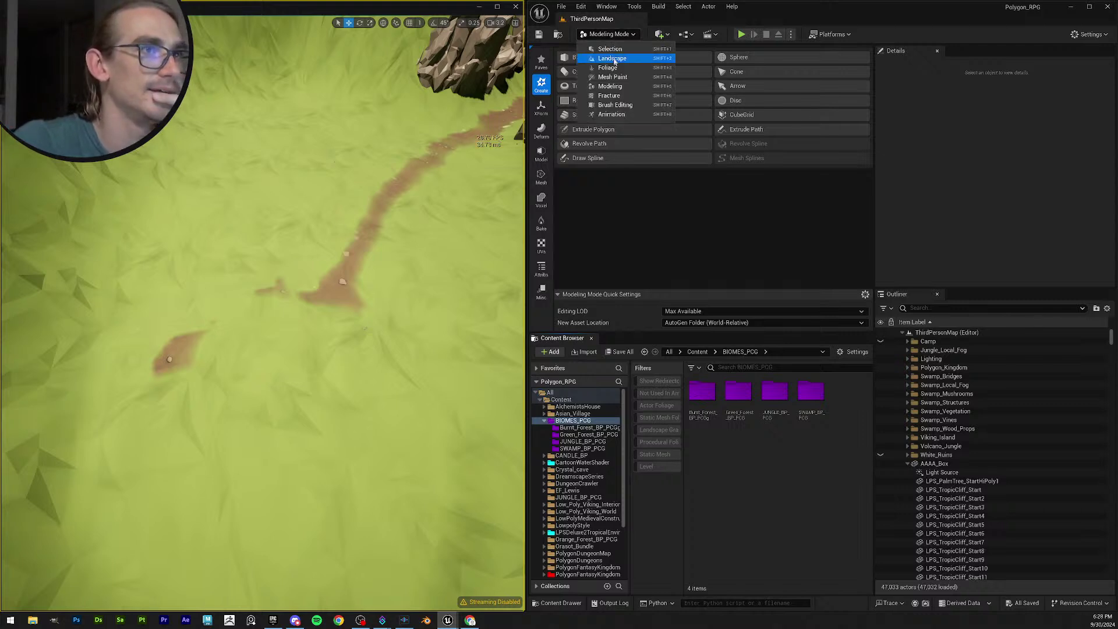
click(616, 60)
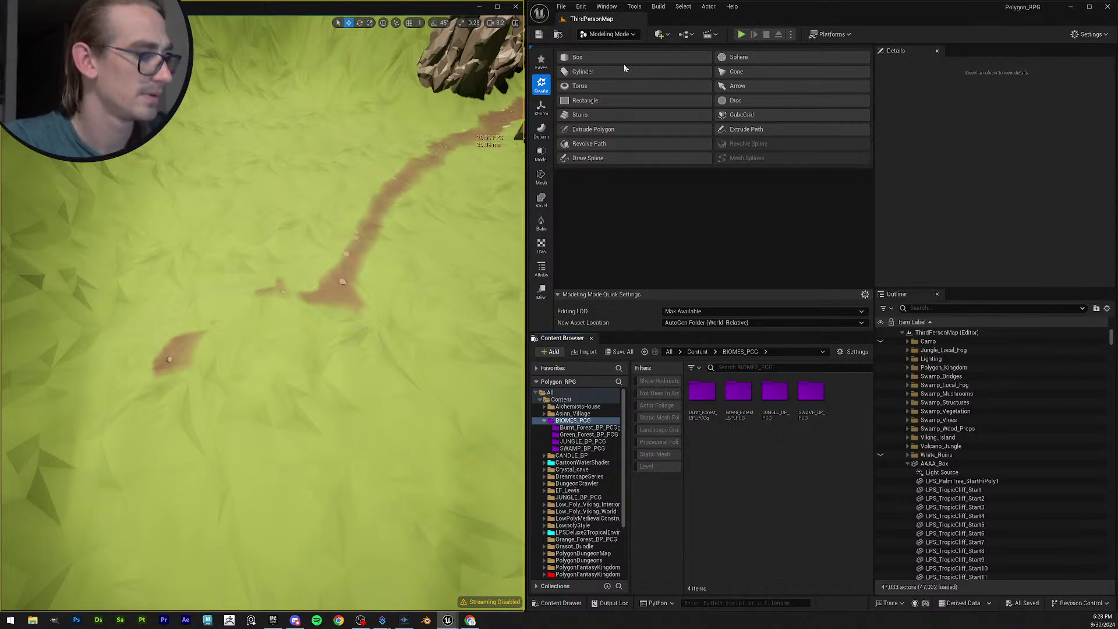
key(shift+2)
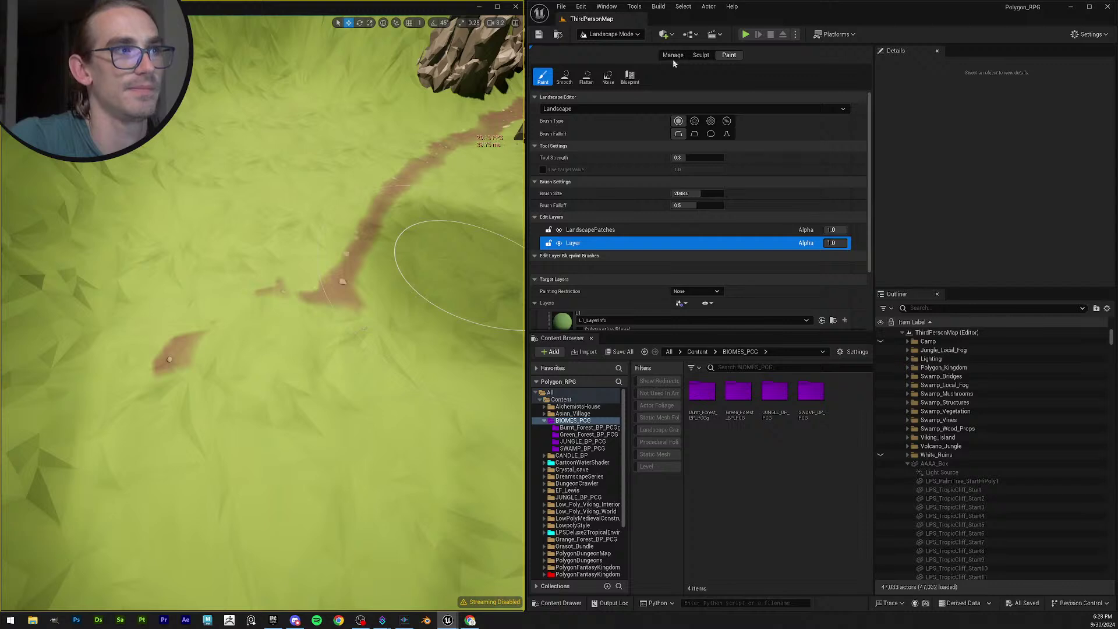
right_click(327, 321)
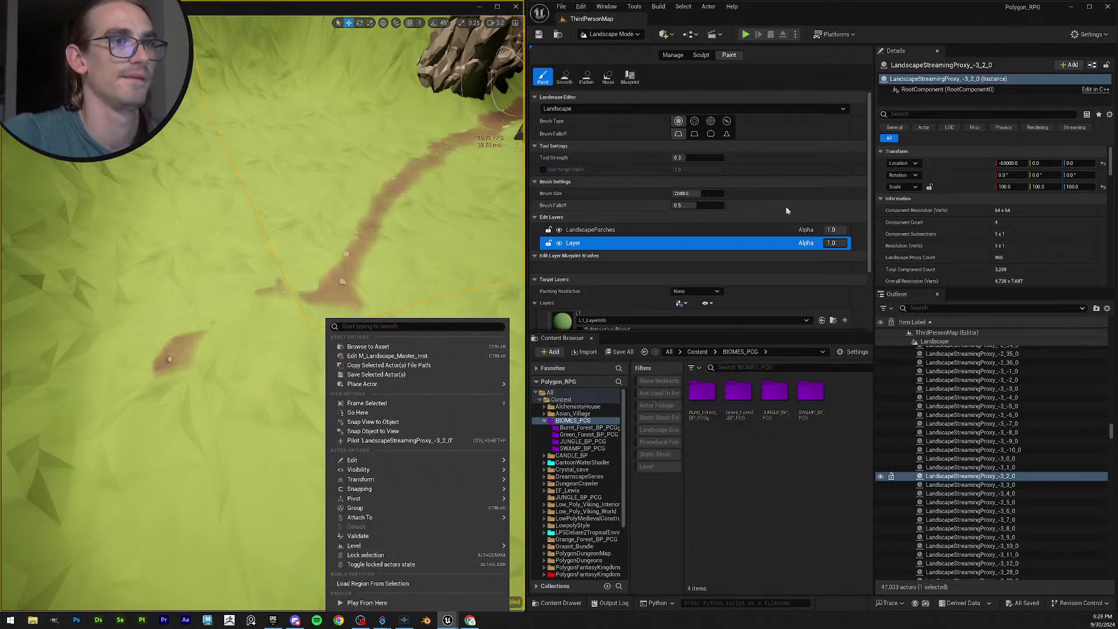
Set the brush size to about 502 and paint the L1 layer over the stray dirt patches at the hidden camp's site.
scroll(770, 227, down, 3)
click(757, 243)
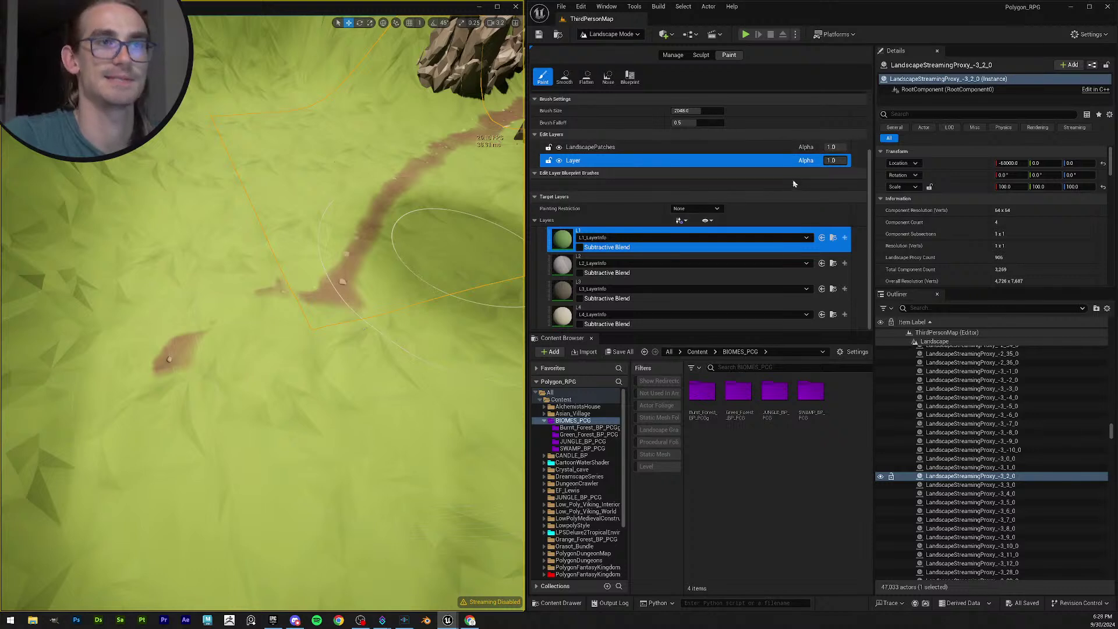
drag(702, 111, 681, 111)
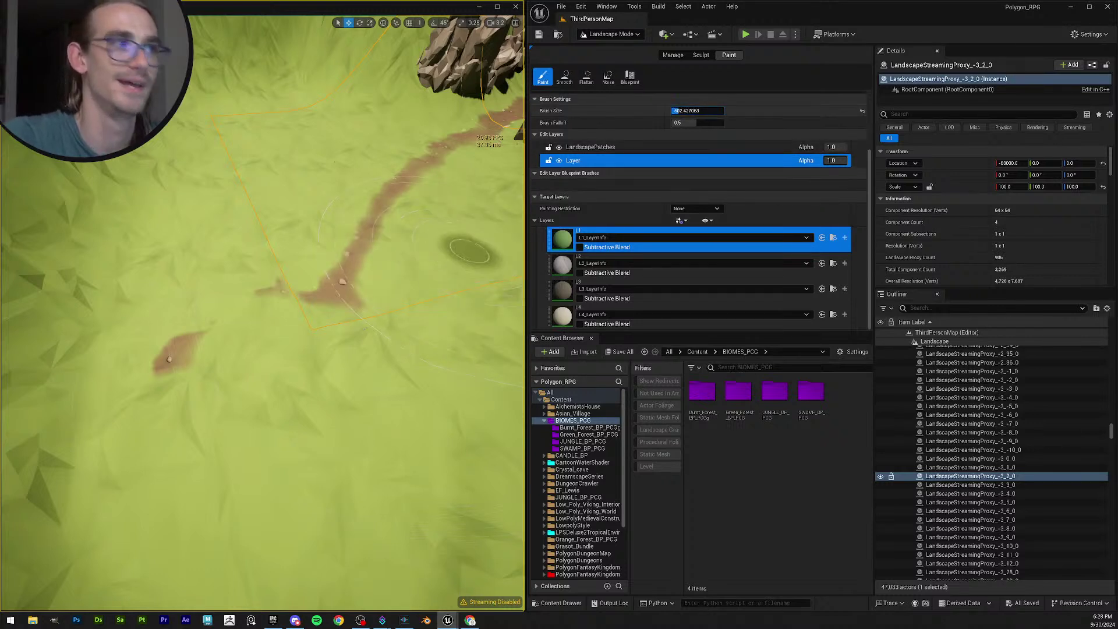
mouse_move(264, 299)
mouse_down()
mouse_move(280, 309)
mouse_move(263, 295)
mouse_move(163, 338)
mouse_move(181, 367)
mouse_move(349, 402)
mouse_move(392, 342)
mouse_move(377, 402)
mouse_up()
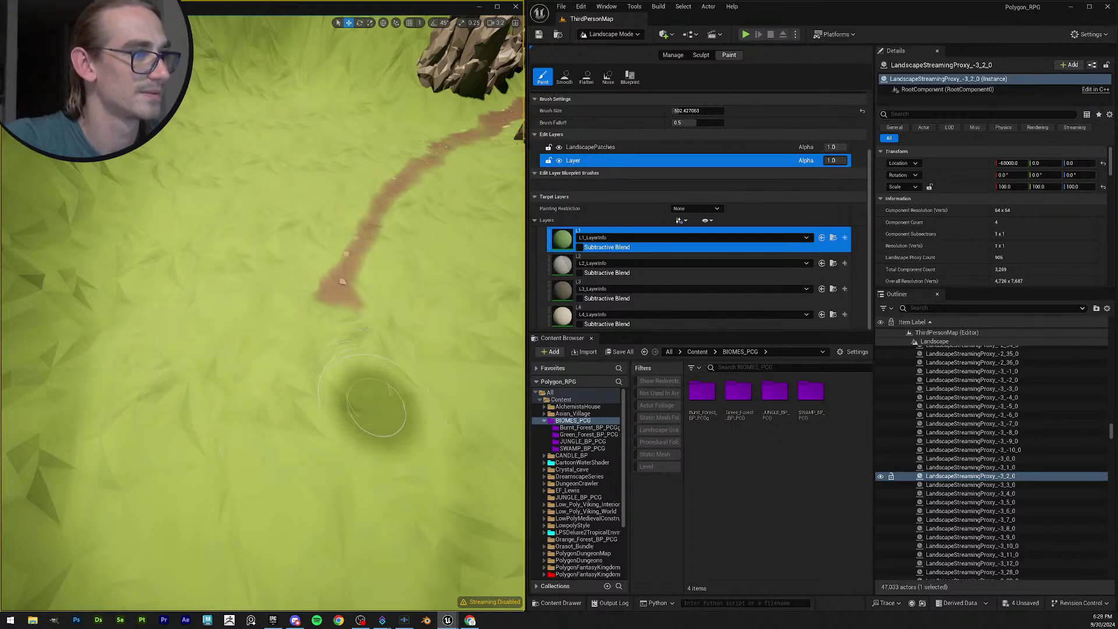
mouse_move(445, 420)
right_down()
mouse_move(472, 432)
mouse_move(321, 438)
right_up()
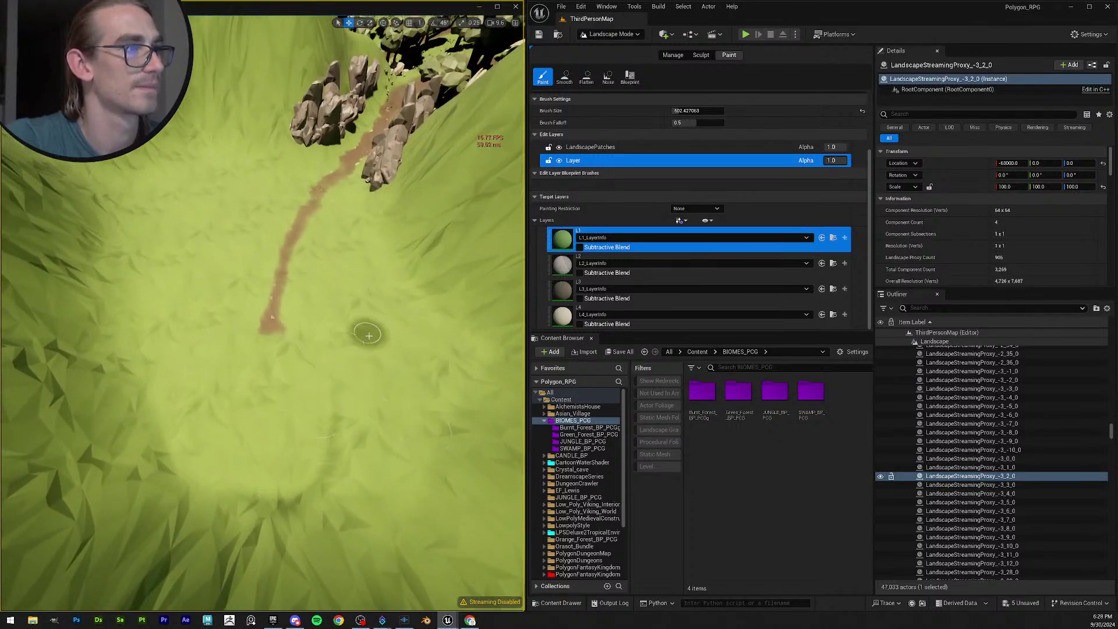
Return to Selection mode and save the repainted landscape.
click(612, 34)
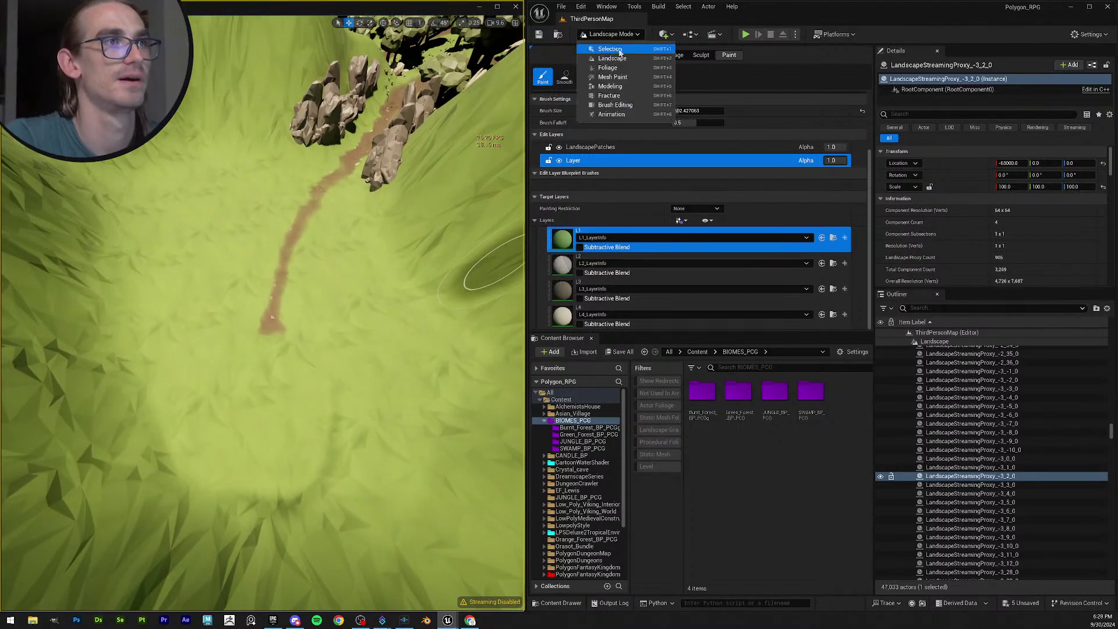
click(605, 44)
click(540, 36)
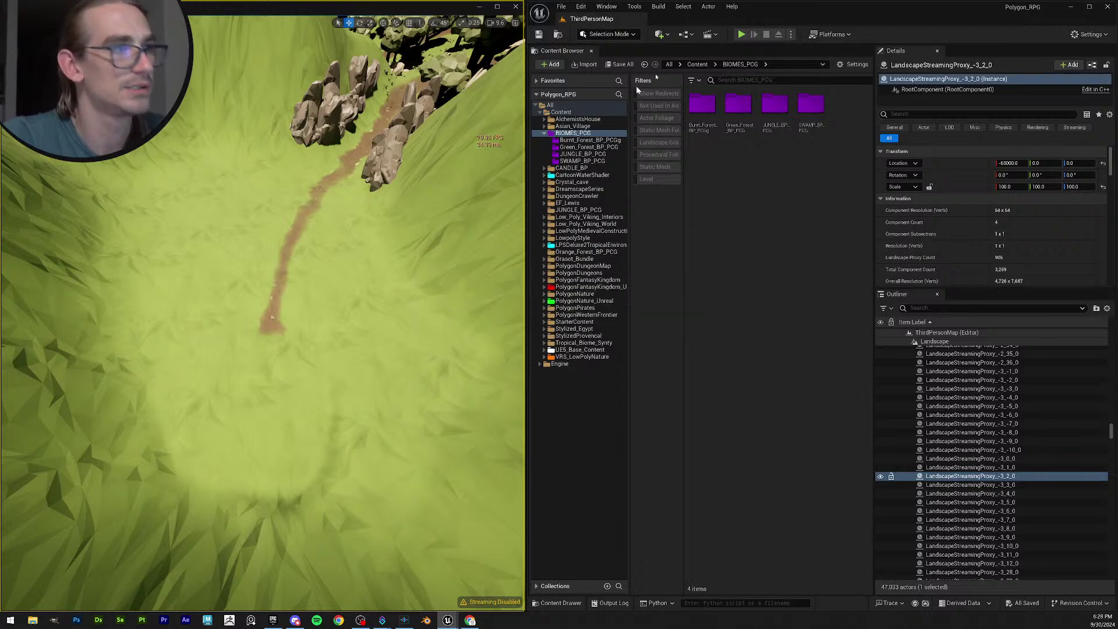
Examine the forest biome, its dirt paths and the cleared camp site from several angles, saving the level along the way.
drag(394, 302, 320, 344)
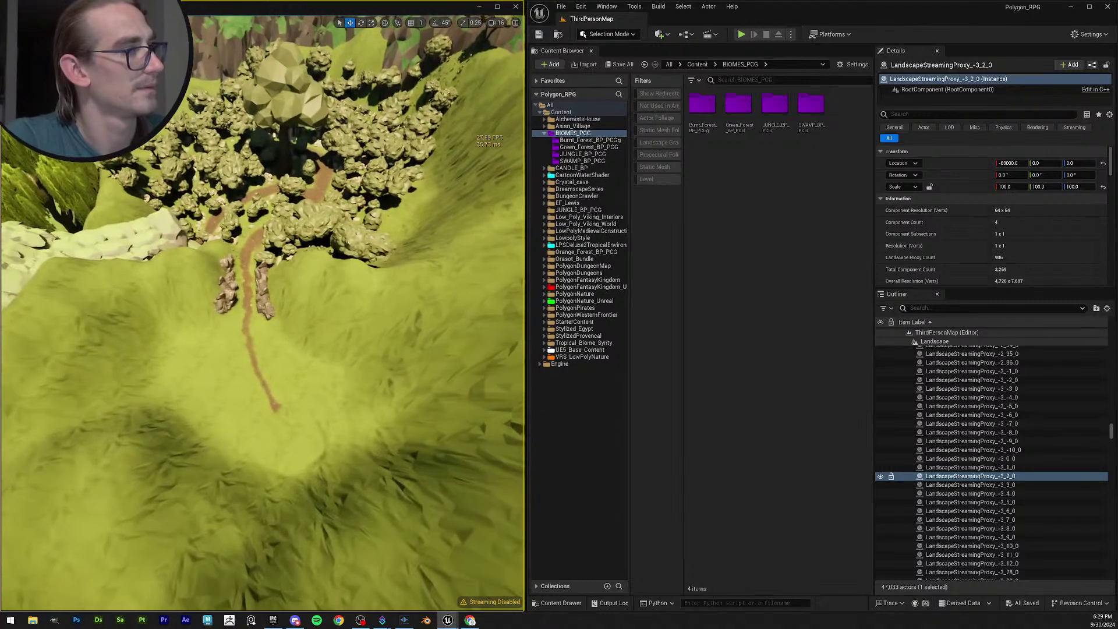
click(539, 35)
drag(480, 119, 454, 134)
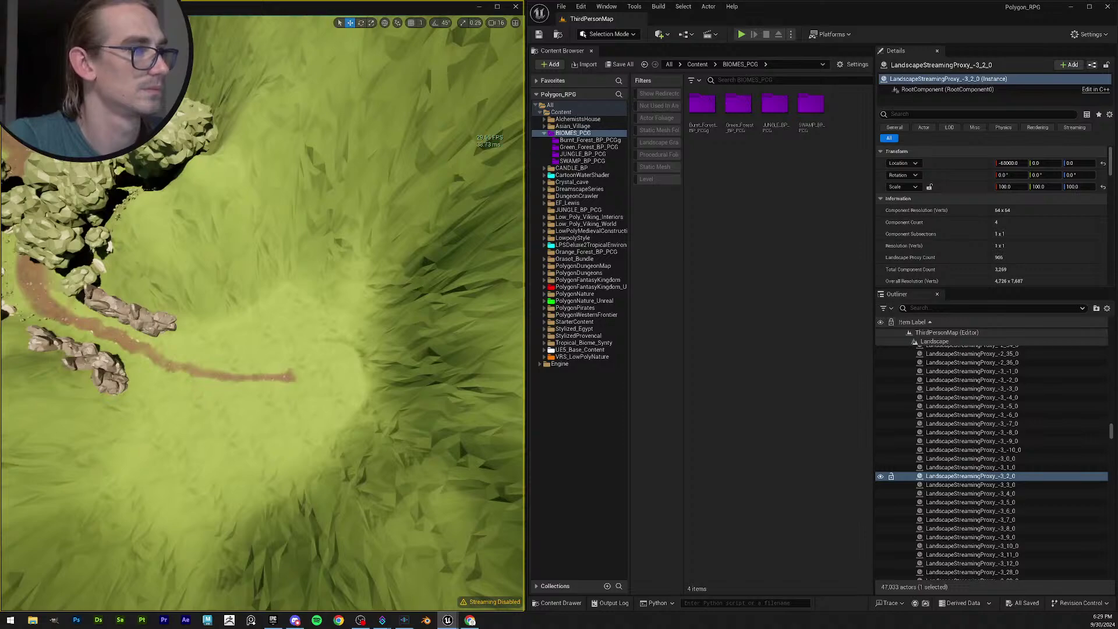
right_drag(454, 134, 430, 127)
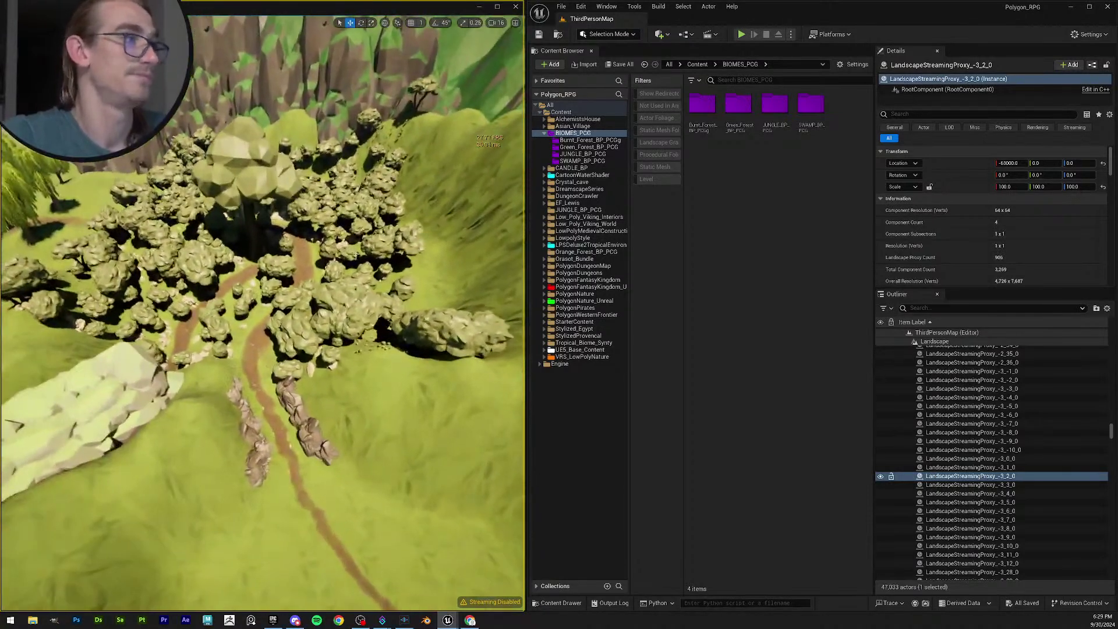
click(539, 35)
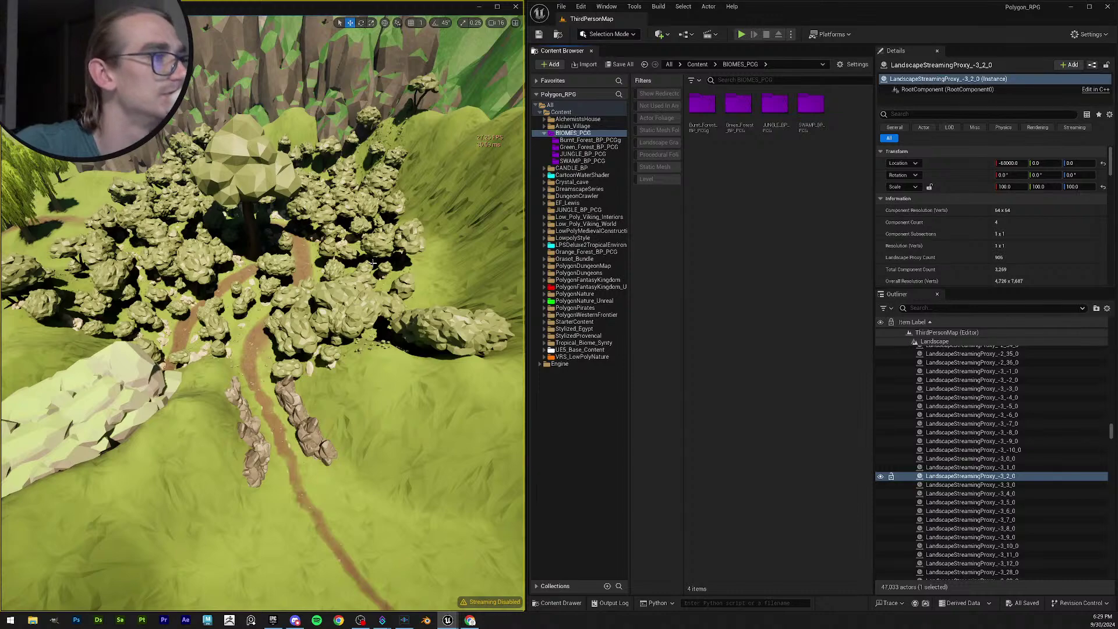
right_drag(361, 290, 361, 290)
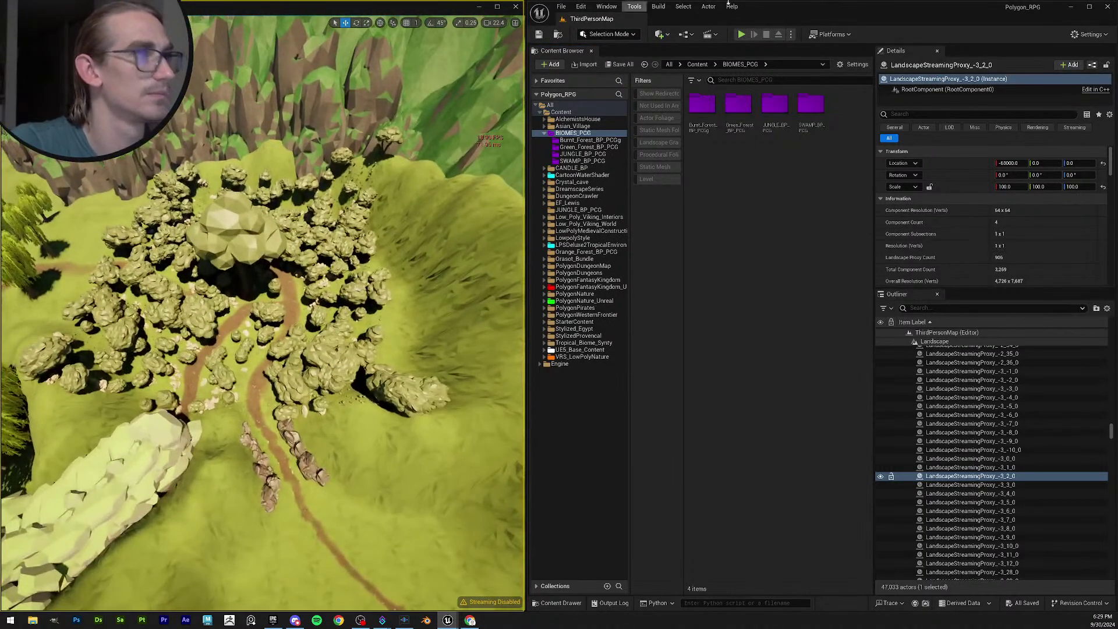
click(540, 35)
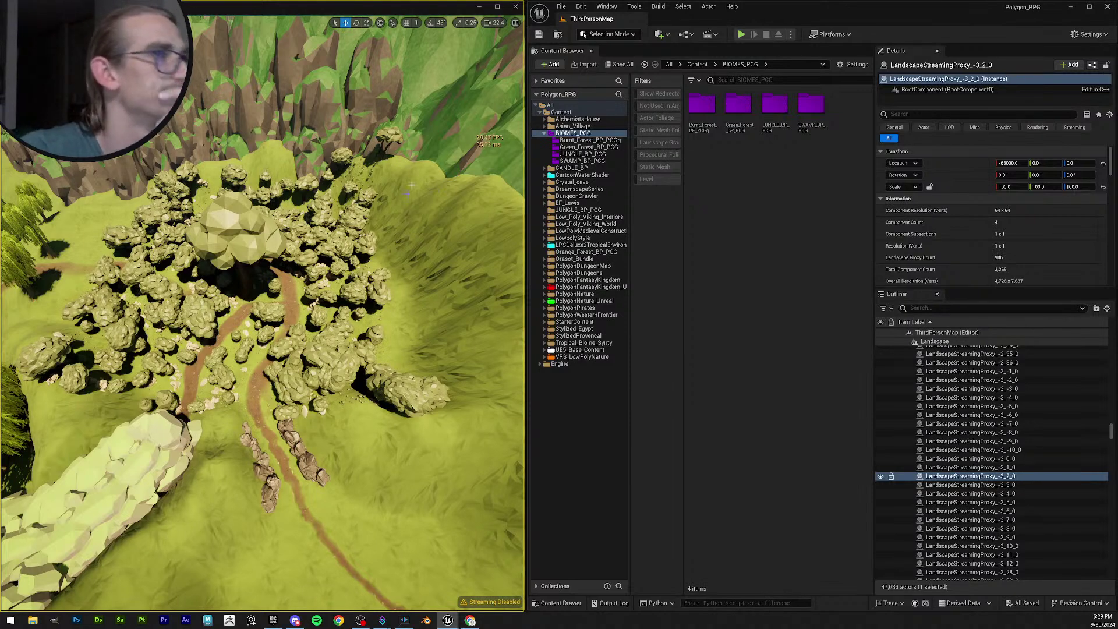
click(539, 34)
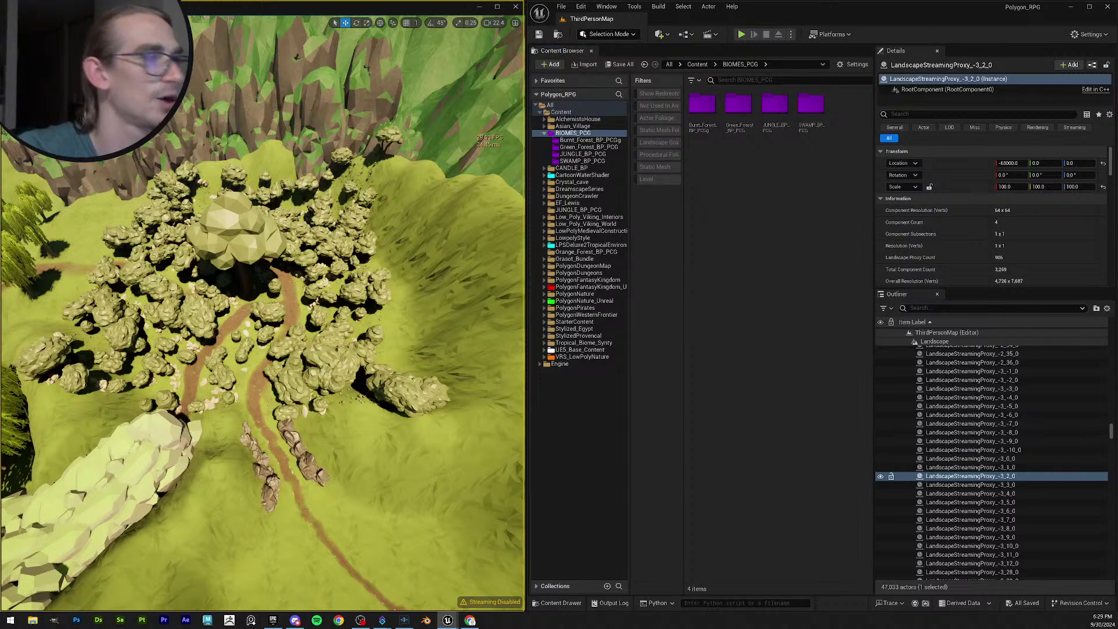
click(330, 367)
mouse_move(380, 309)
right_down()
mouse_move(402, 304)
mouse_move(375, 300)
right_up()
key(Escape)
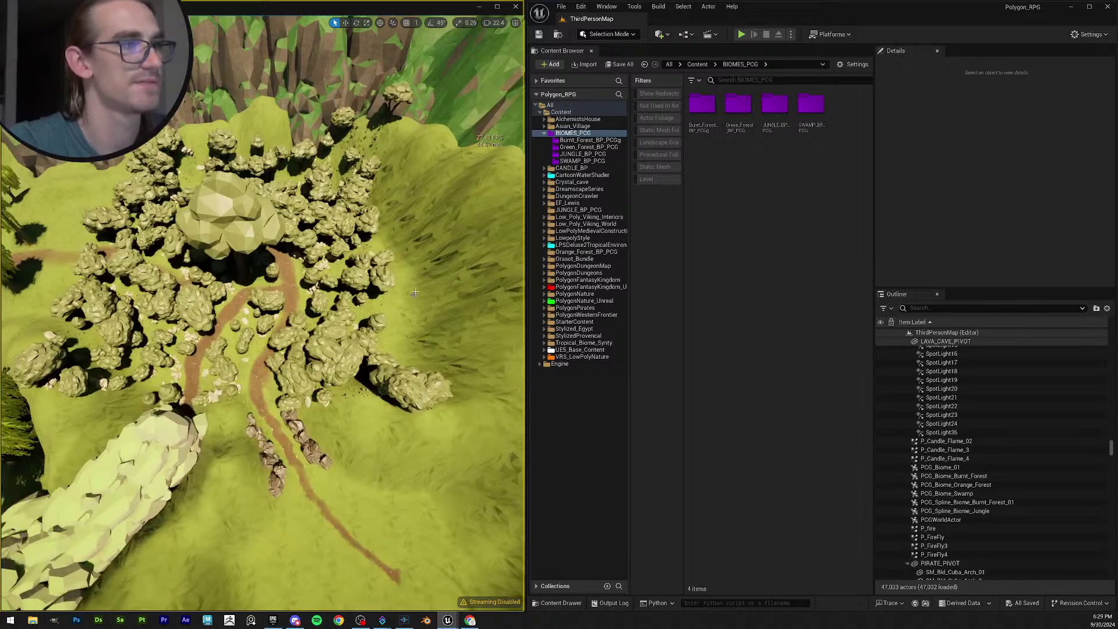
click(539, 35)
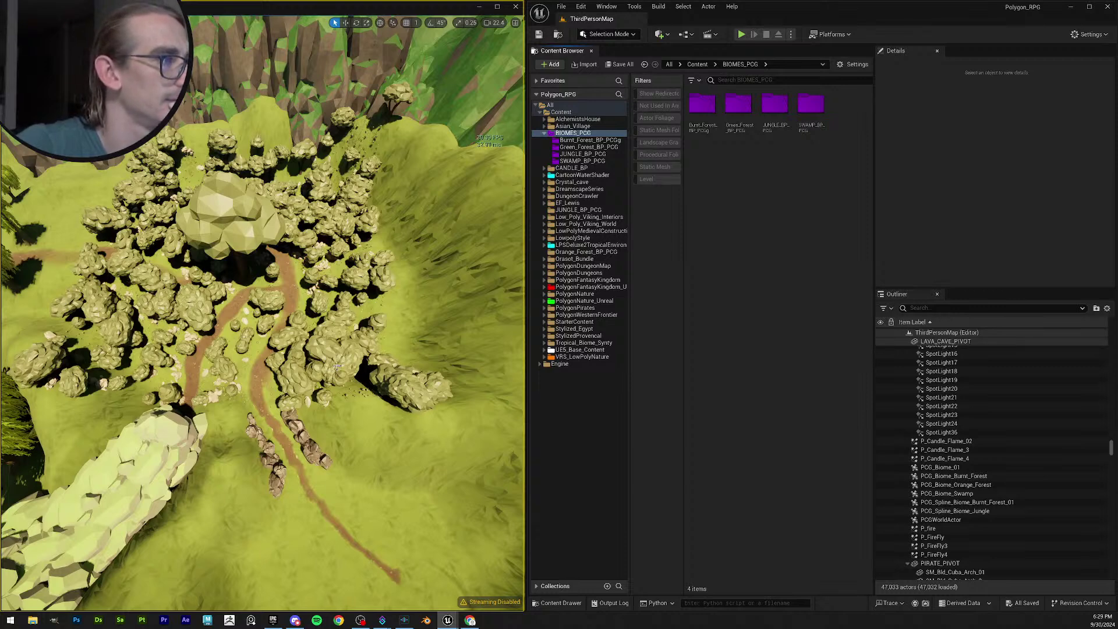
click(538, 34)
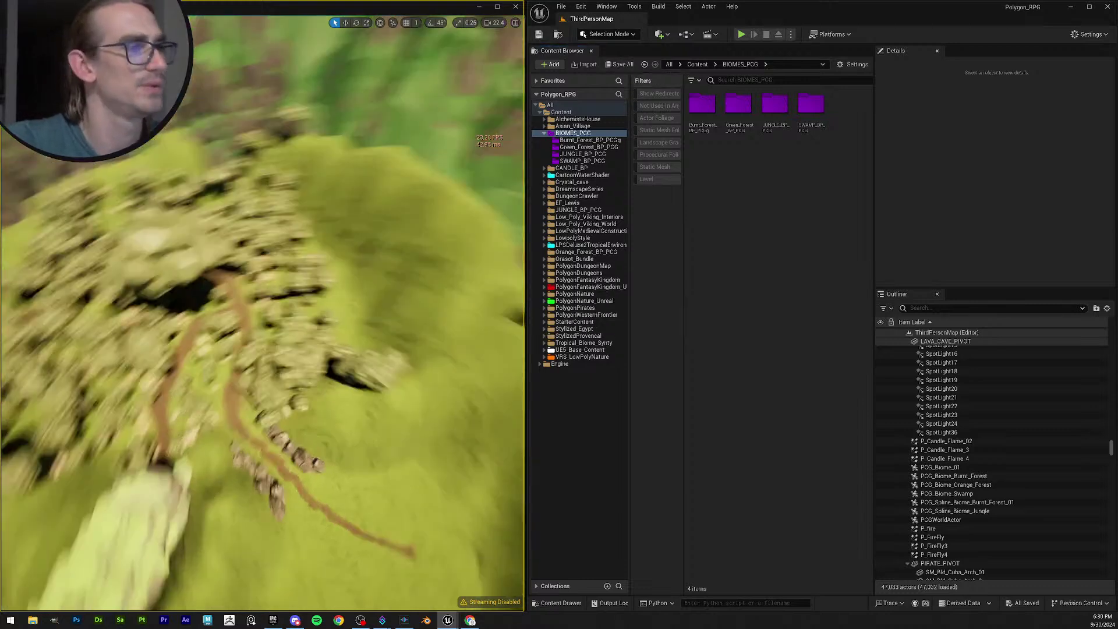
right_drag(262, 315, 233, 309)
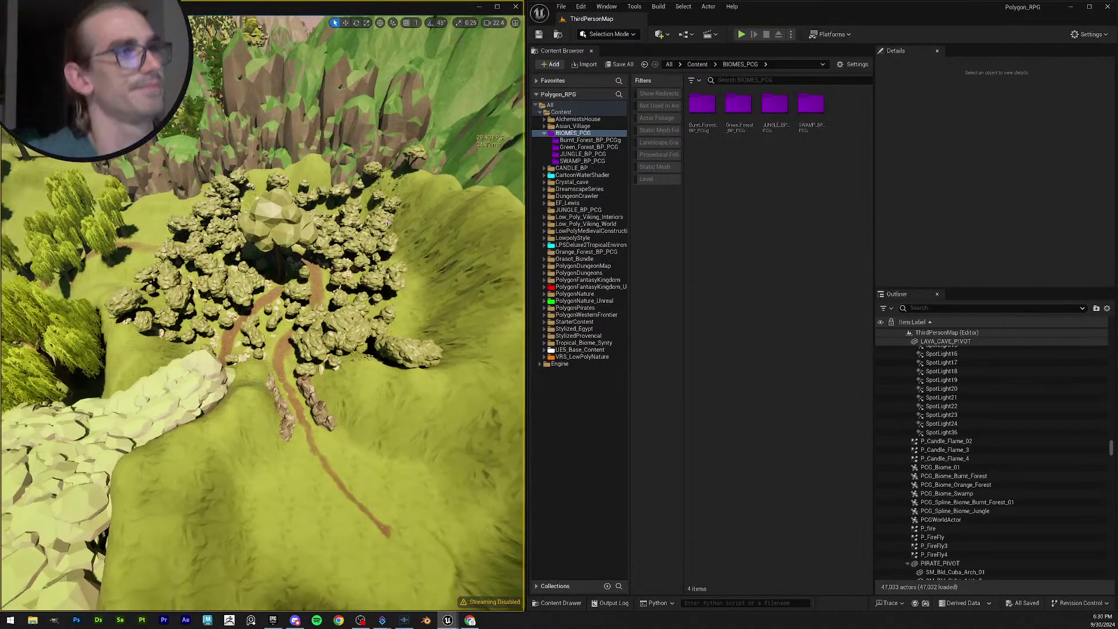
click(546, 36)
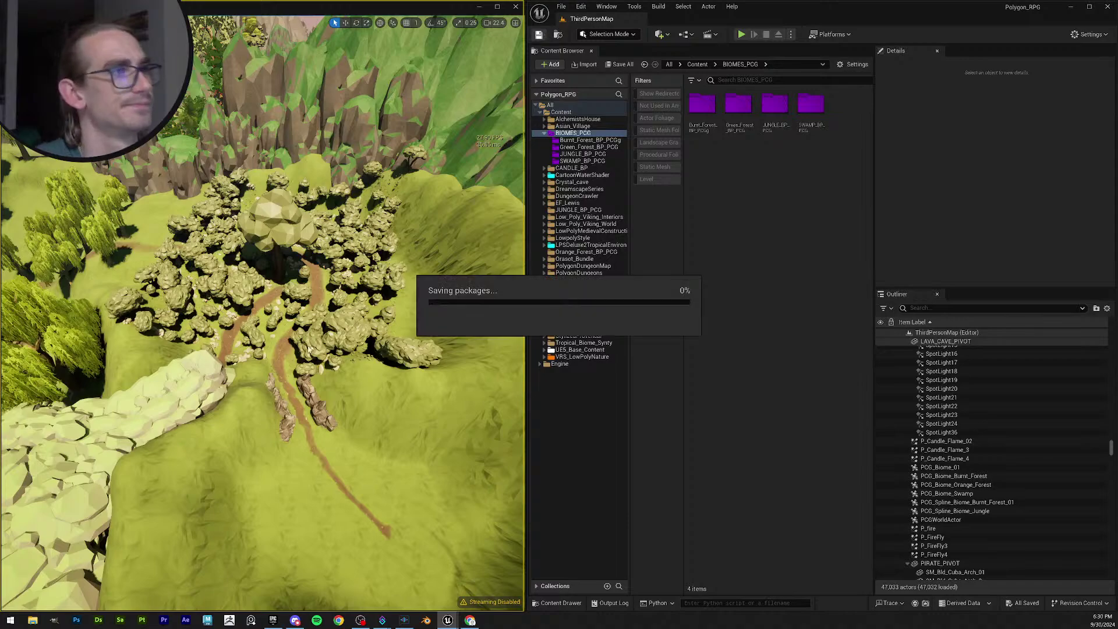
mouse_move(358, 272)
right_down()
mouse_move(355, 233)
mouse_move(357, 265)
right_up()
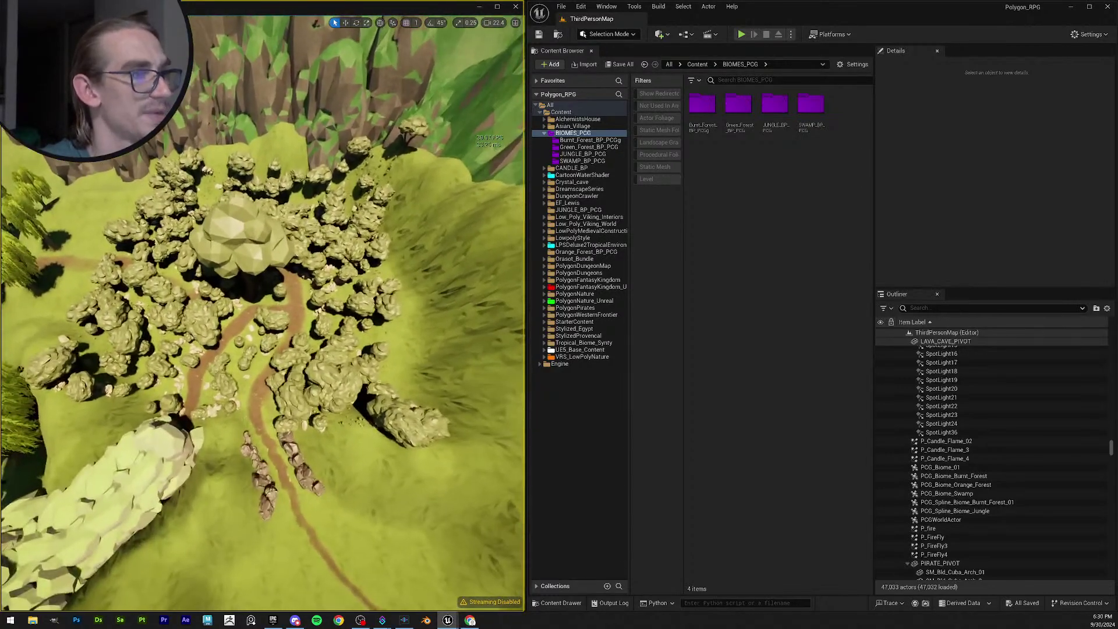
click(539, 34)
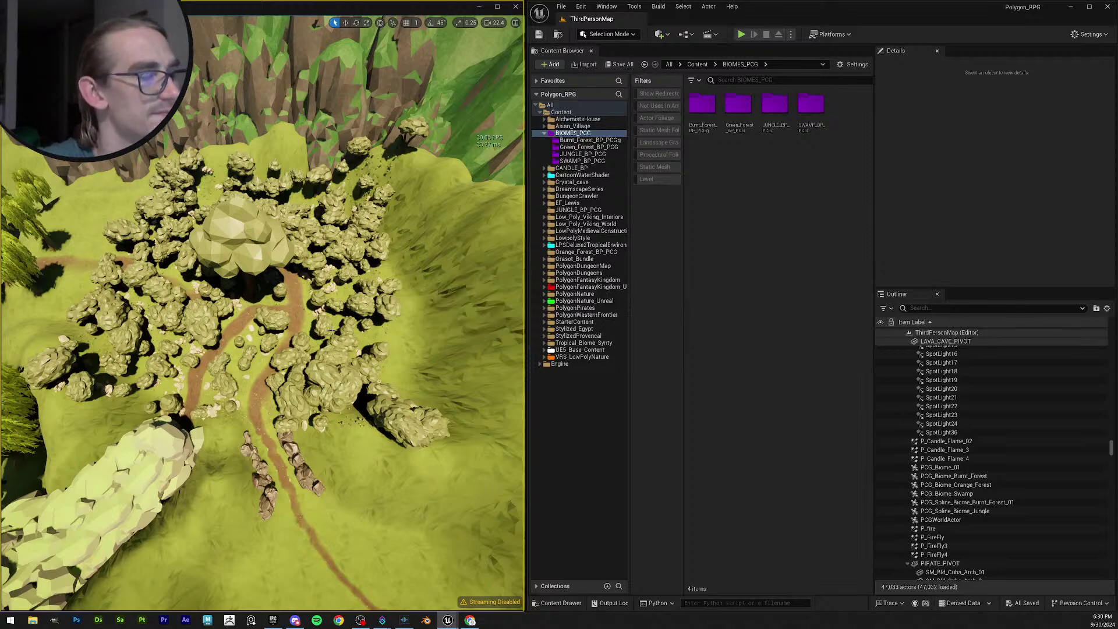
Select the PCG_Biome_01 forest biome and open the Green_Forest_BP_PCG asset folder, saving the level.
click(344, 385)
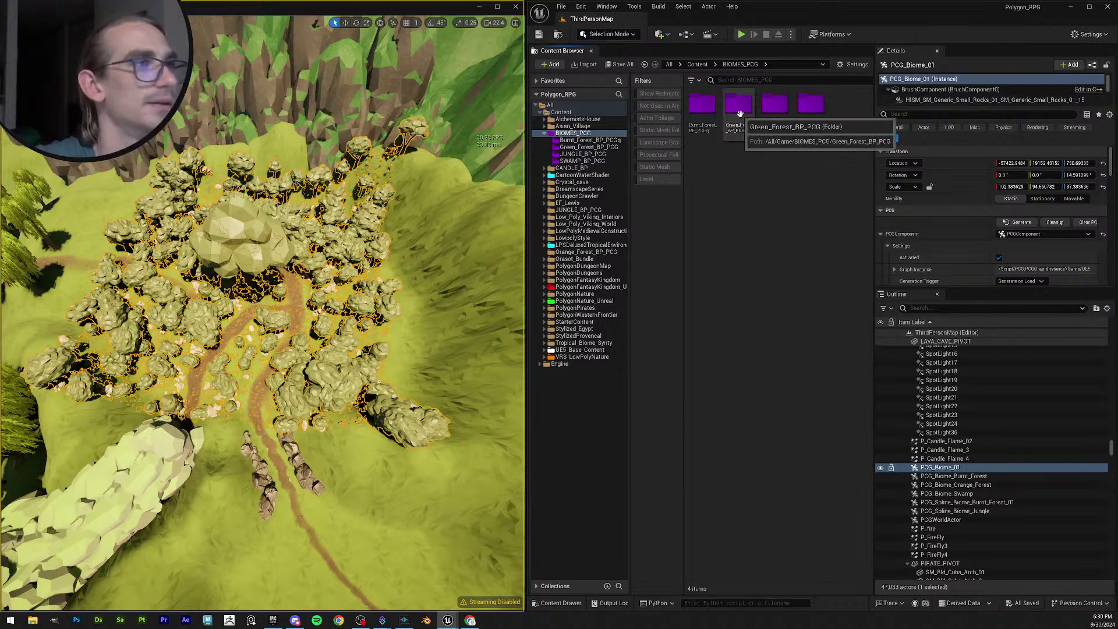
double_click(738, 105)
click(539, 33)
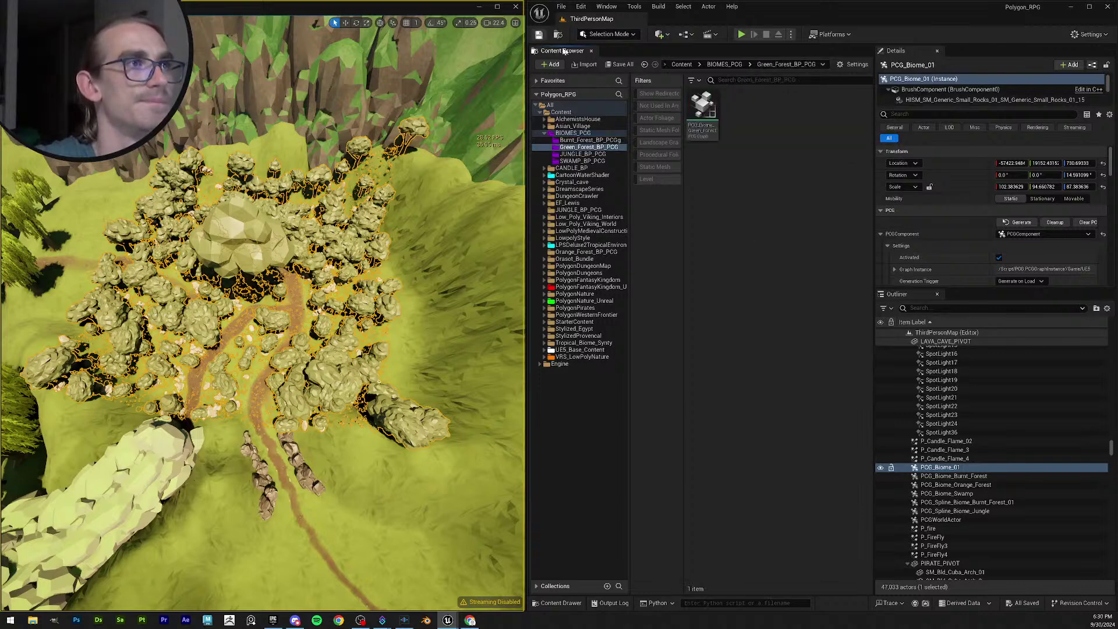
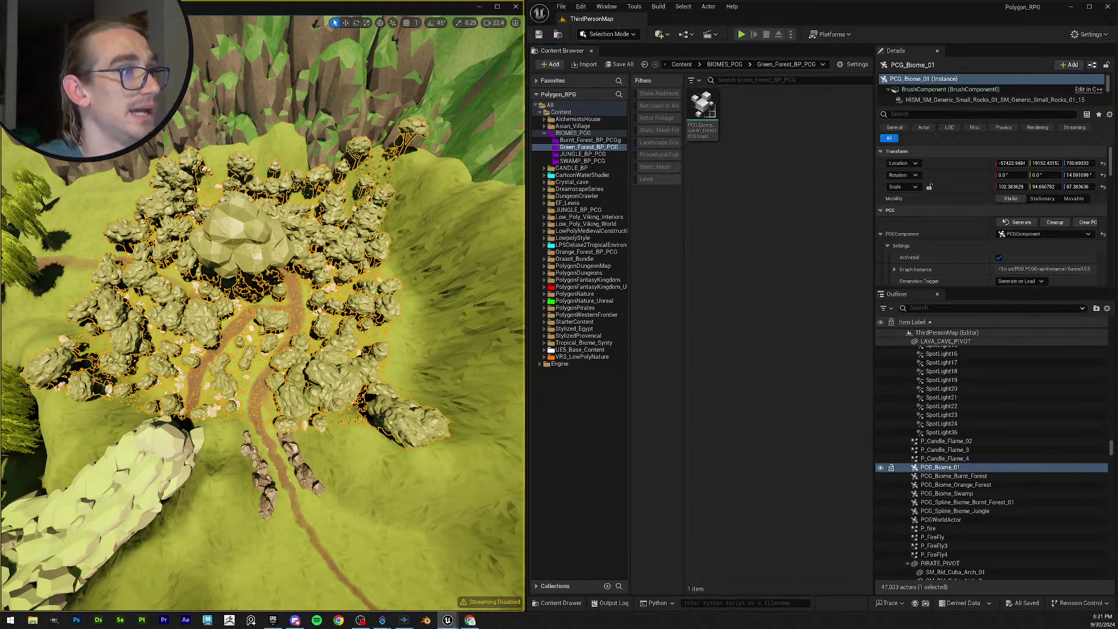
Hide the cloud ring SM_Generic_CloudRing_2 above the island and save the level.
right_drag(384, 191, 376, 239)
scroll(376, 186, up, 3)
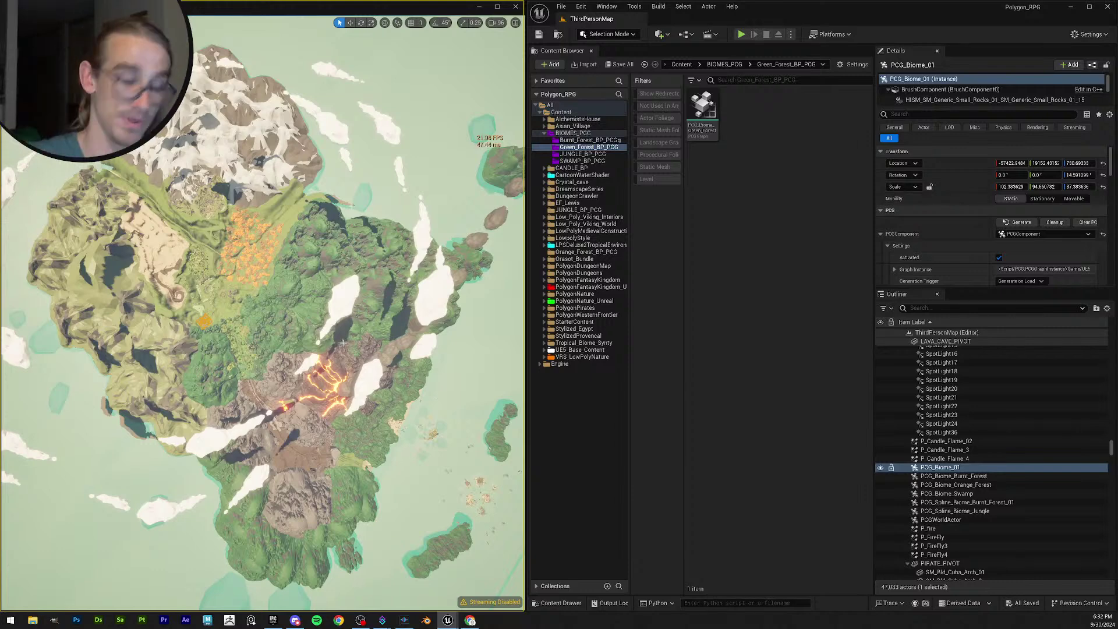
scroll(343, 321, up, 10)
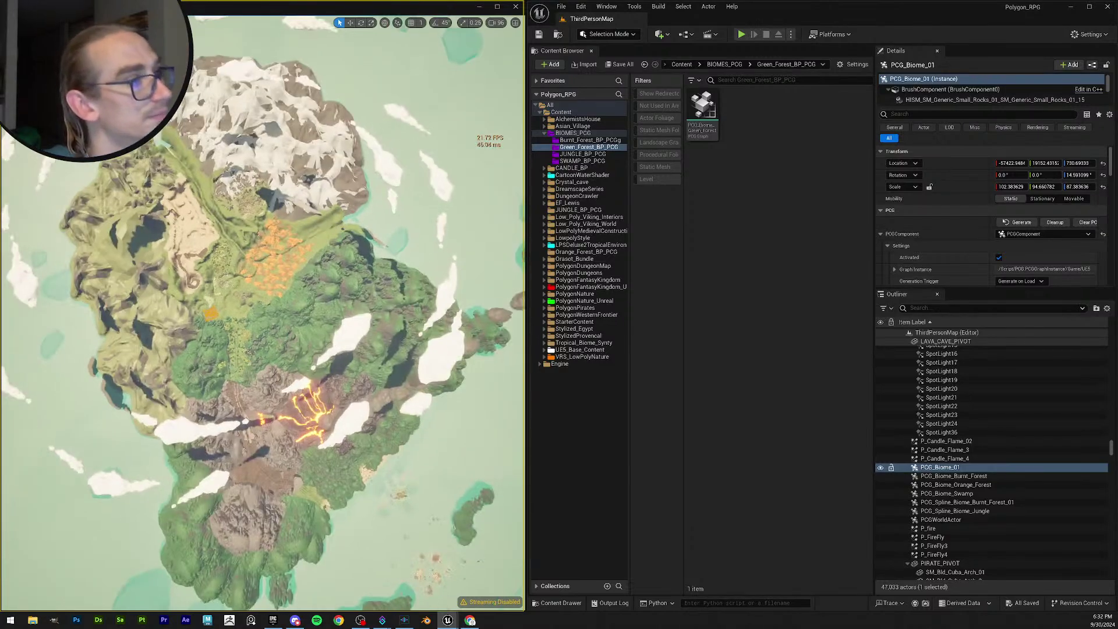
scroll(238, 401, down, 10)
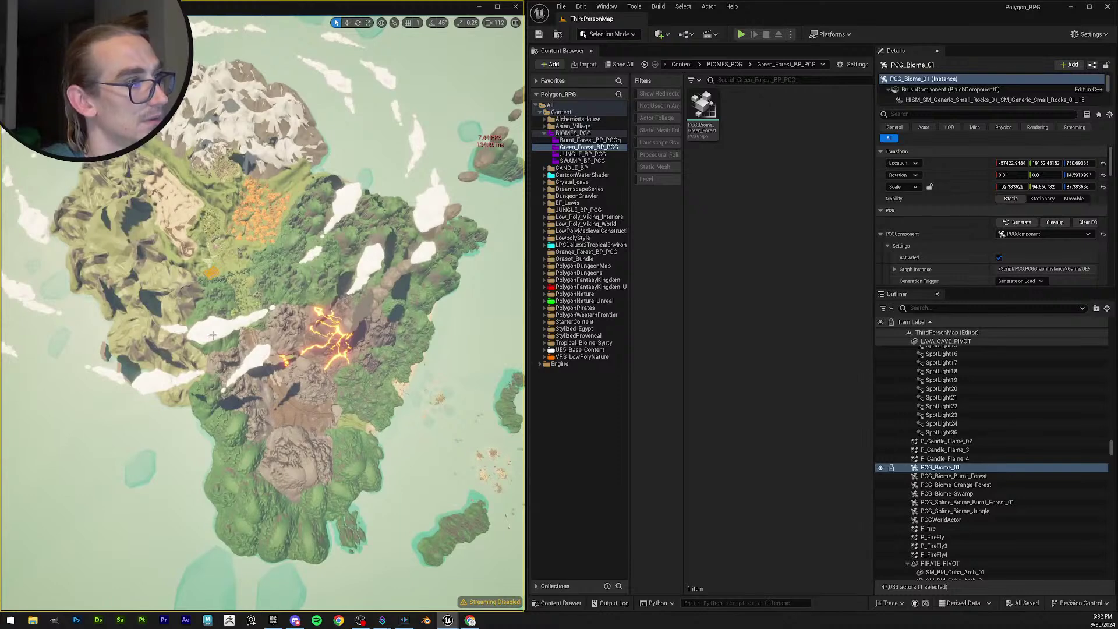
click(237, 337)
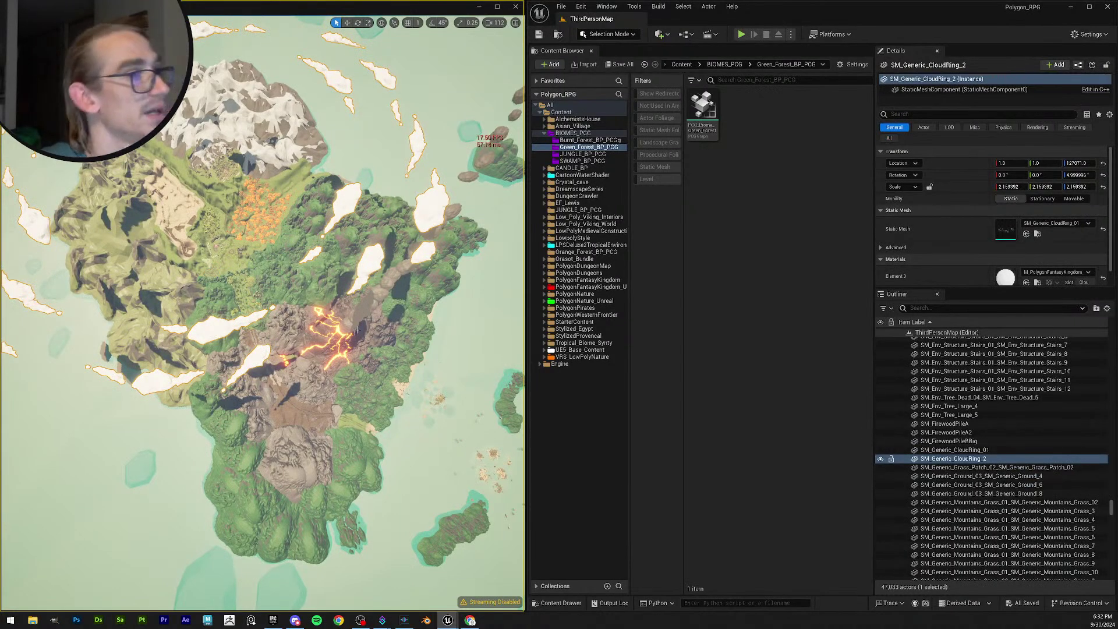
key(h)
right_drag(238, 336, 366, 359)
scroll(236, 233, down, 2)
scroll(222, 236, down, 1)
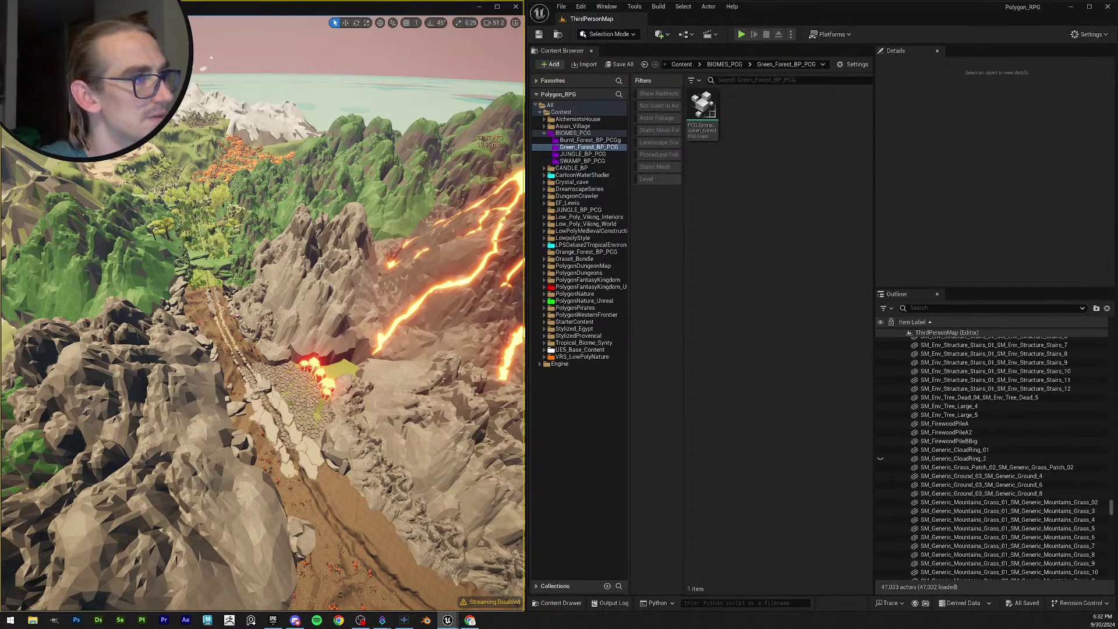
key(s)
right_drag(319, 264, 384, 277)
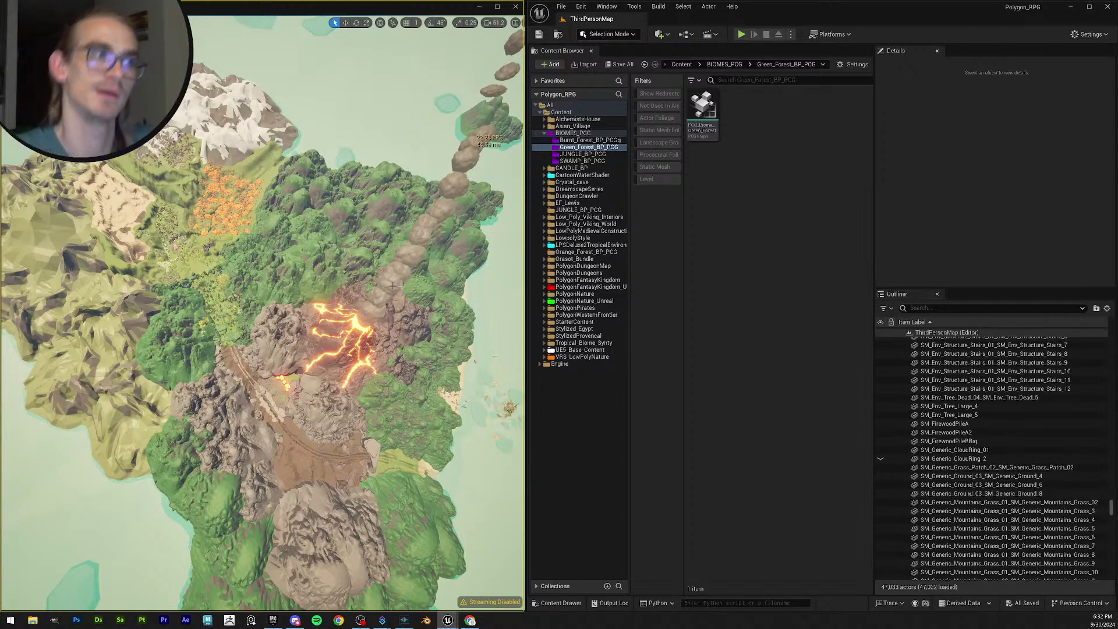
click(539, 34)
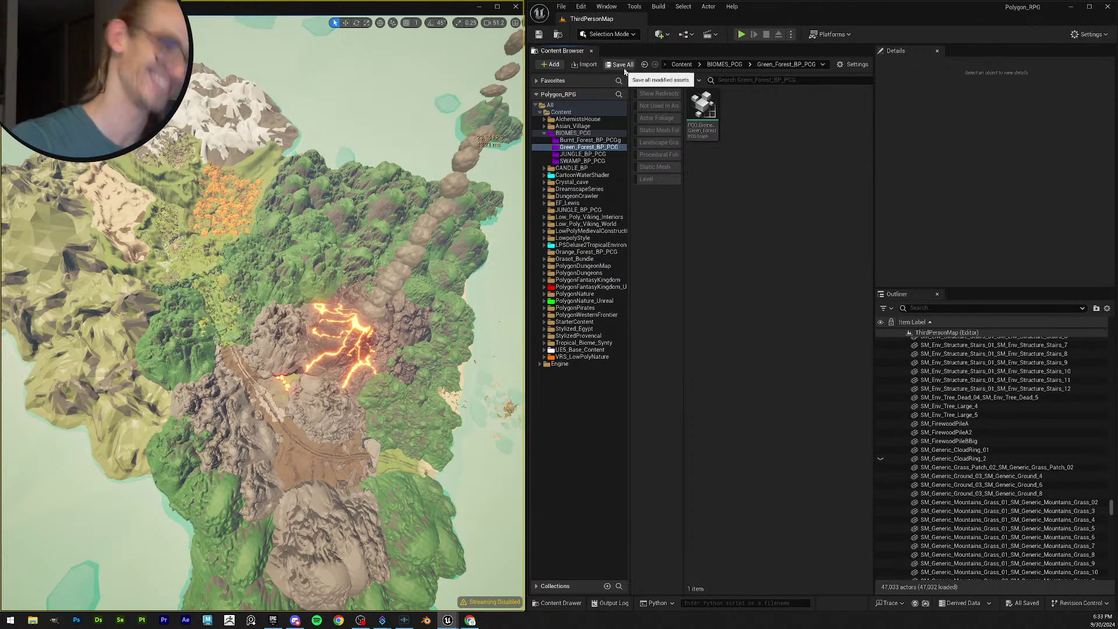
Examine the island from above, then the dirt path and rocks in the valley beside the lava volcano up close.
mouse_move(350, 233)
right_down()
mouse_move(437, 225)
mouse_move(338, 233)
right_up()
scroll(350, 233, up, 2)
scroll(407, 230, up, 1)
scroll(350, 230, up, 1)
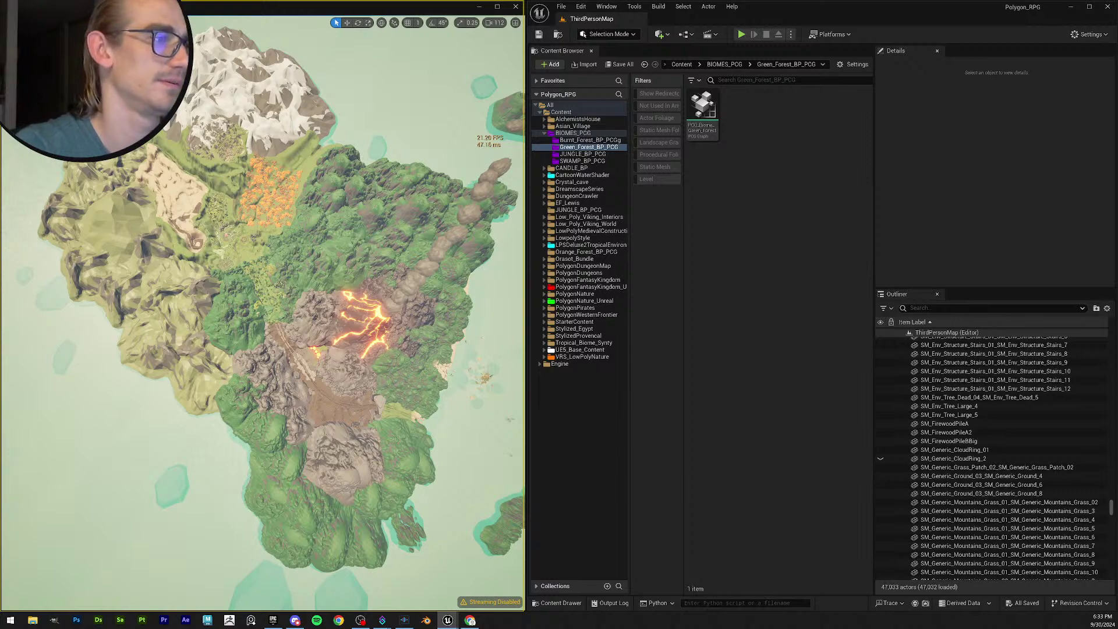
scroll(335, 307, up, 5)
scroll(262, 315, up, 8)
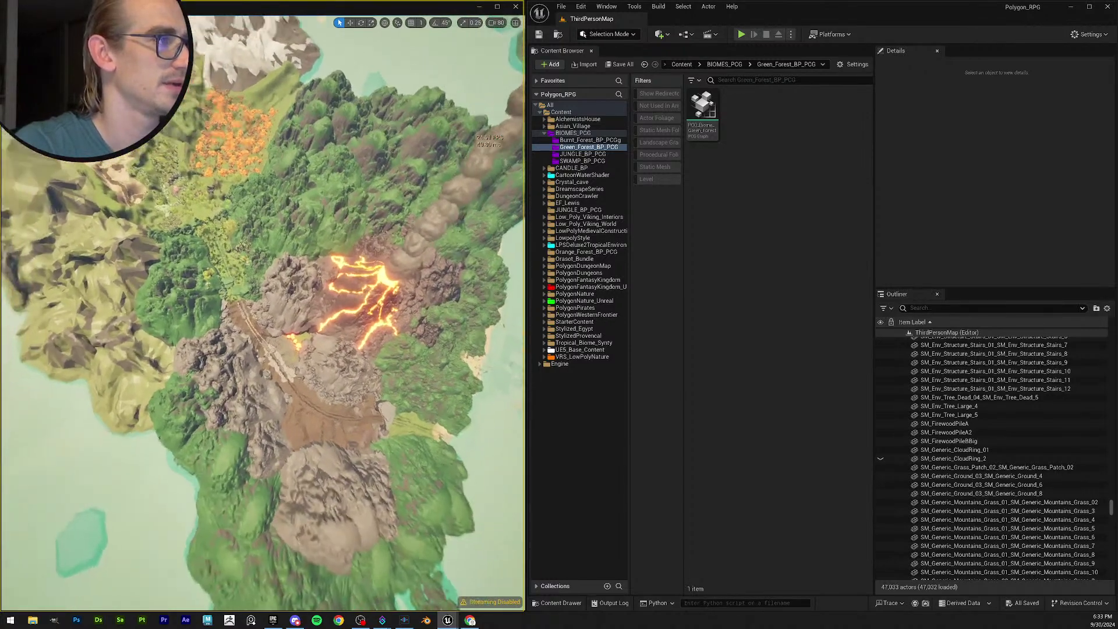
scroll(262, 315, down, 2)
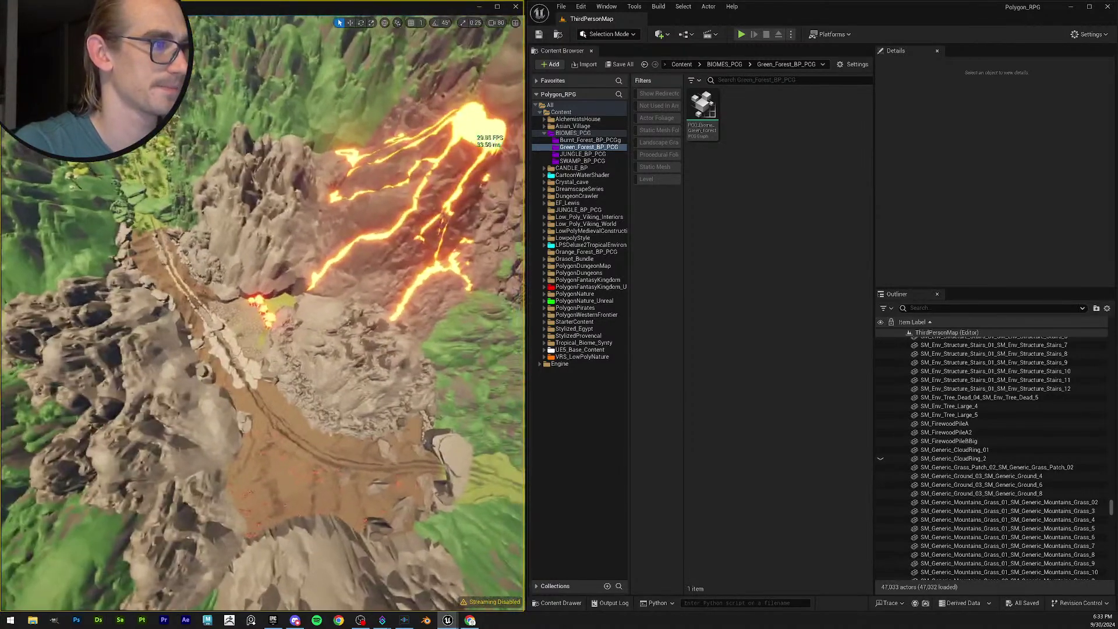
key(w)
right_drag(383, 322, 382, 322)
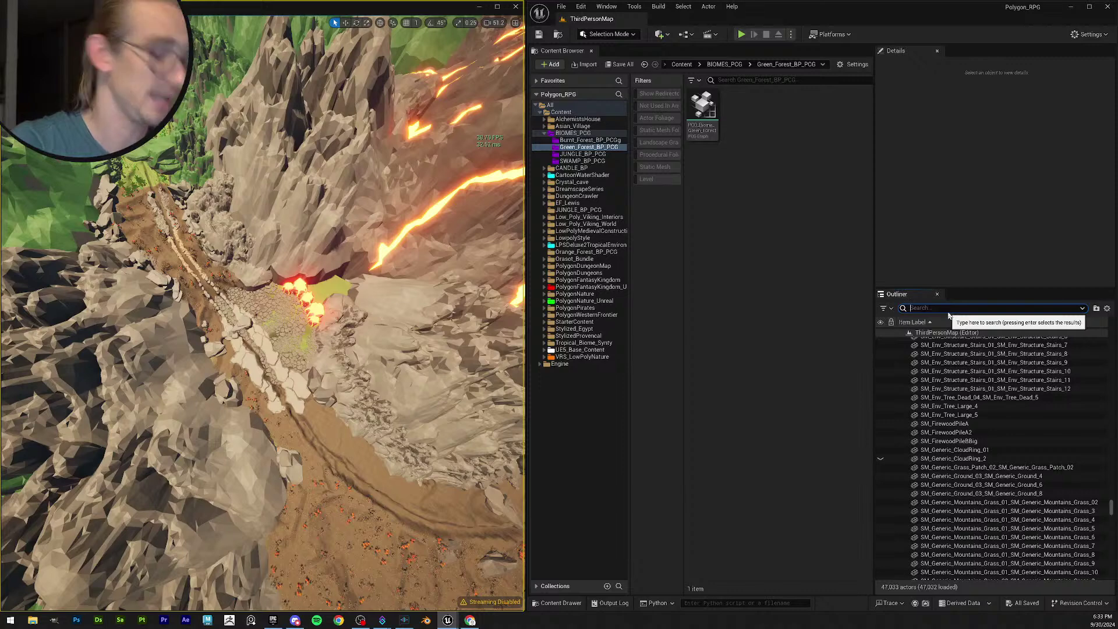
Filter the level's actors by "water" and unhide all the PS_Waterfall_BottomFoam actors, from the first through number 25.
text(water)
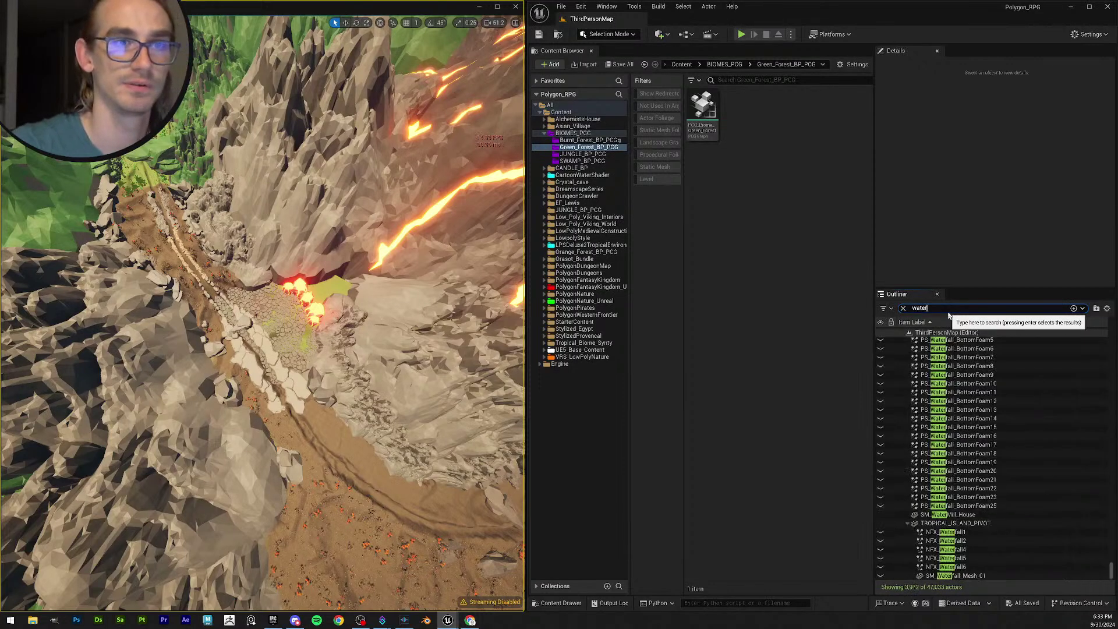
click(984, 509)
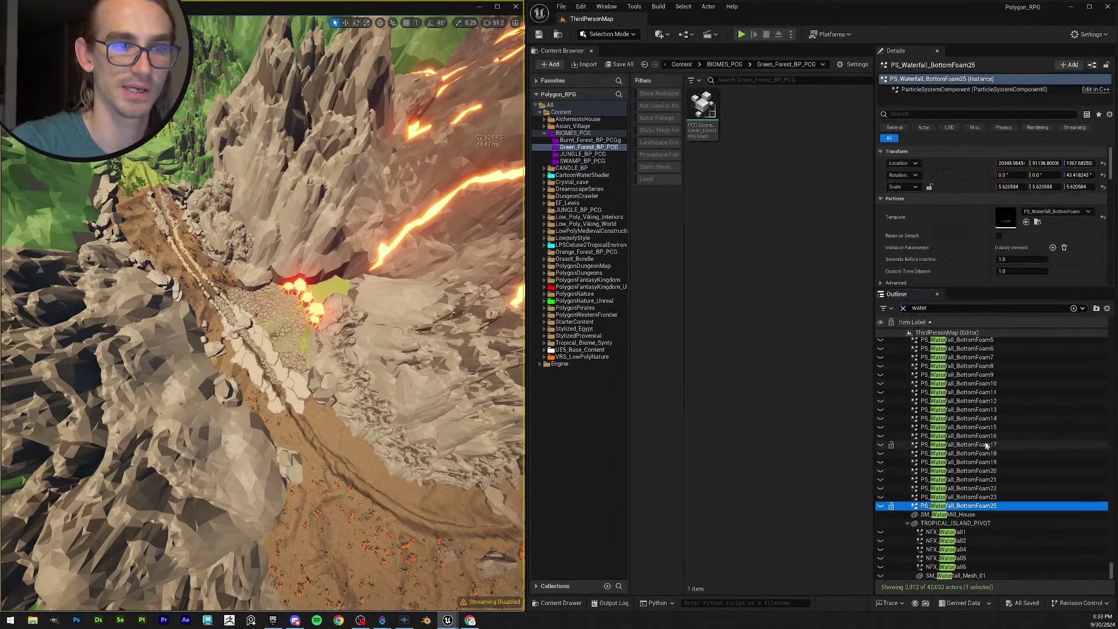
scroll(984, 511, up, 5)
shift+click(979, 454)
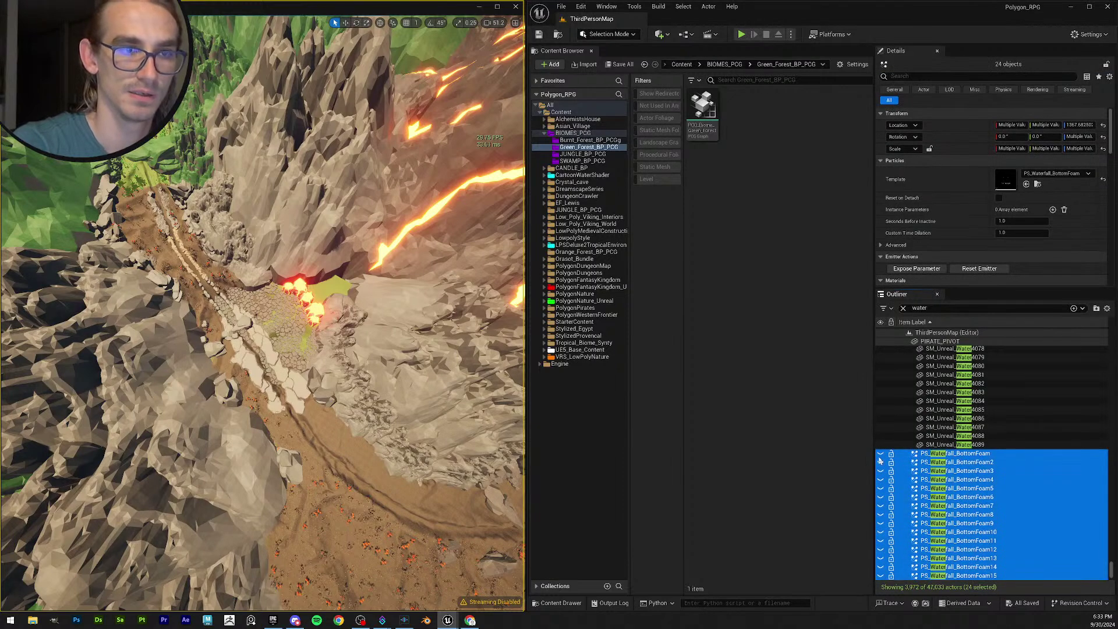
click(880, 461)
Unhide the waterfall actors under TROPICAL_ISLAND_PIVOT, from NFX_Waterfall1 through SM_Waterfall_Mesh_01.
scroll(954, 466, down, 5)
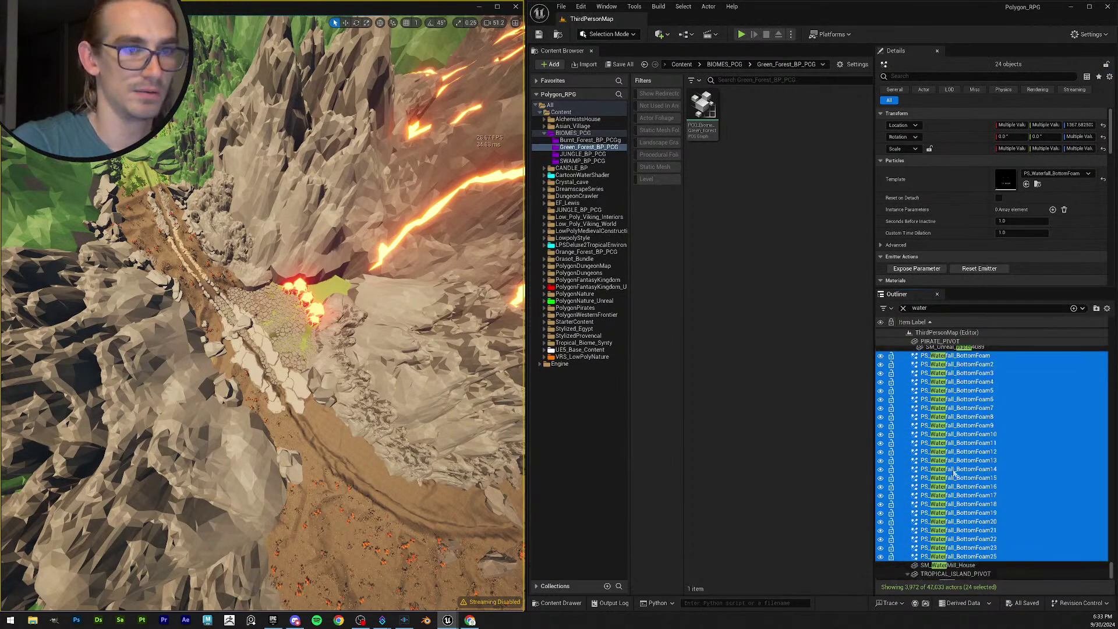
click(951, 532)
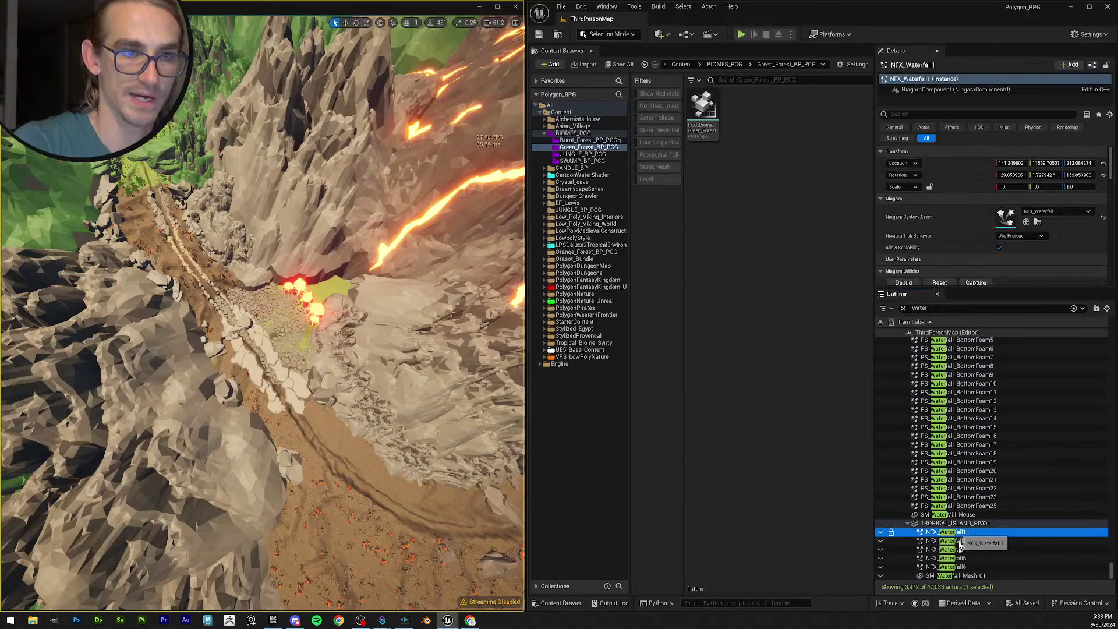
shift+click(962, 576)
click(880, 533)
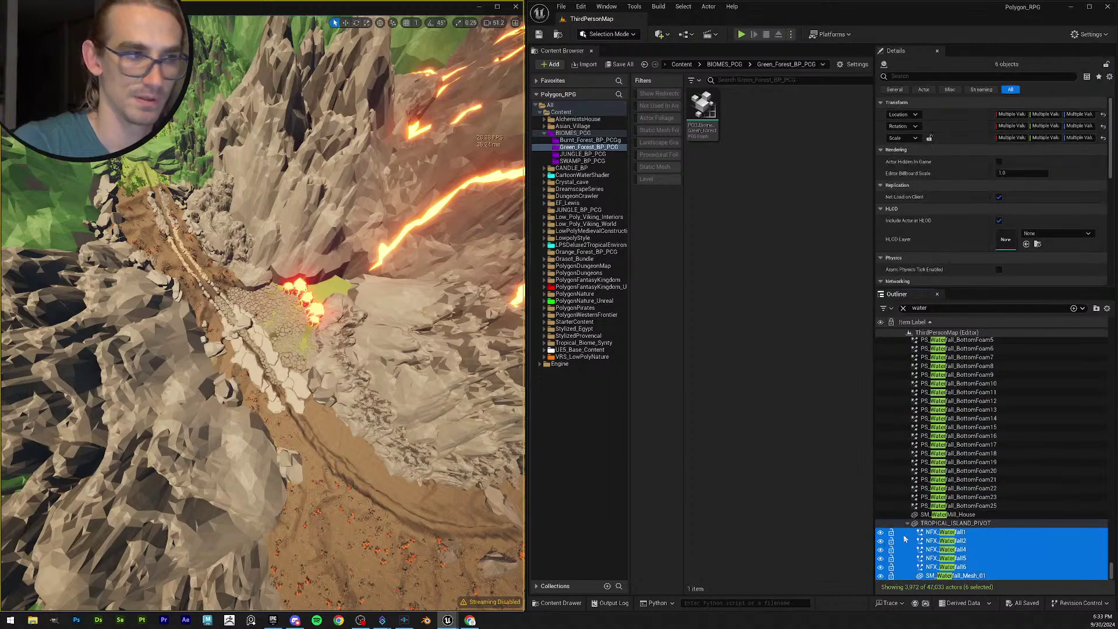
Unhide the water actors of Polygon_Kingdom's AAA_Box, from SM_Bld_Waterwheel_01 through SM_Prop_Bath_Water_01.
click(950, 515)
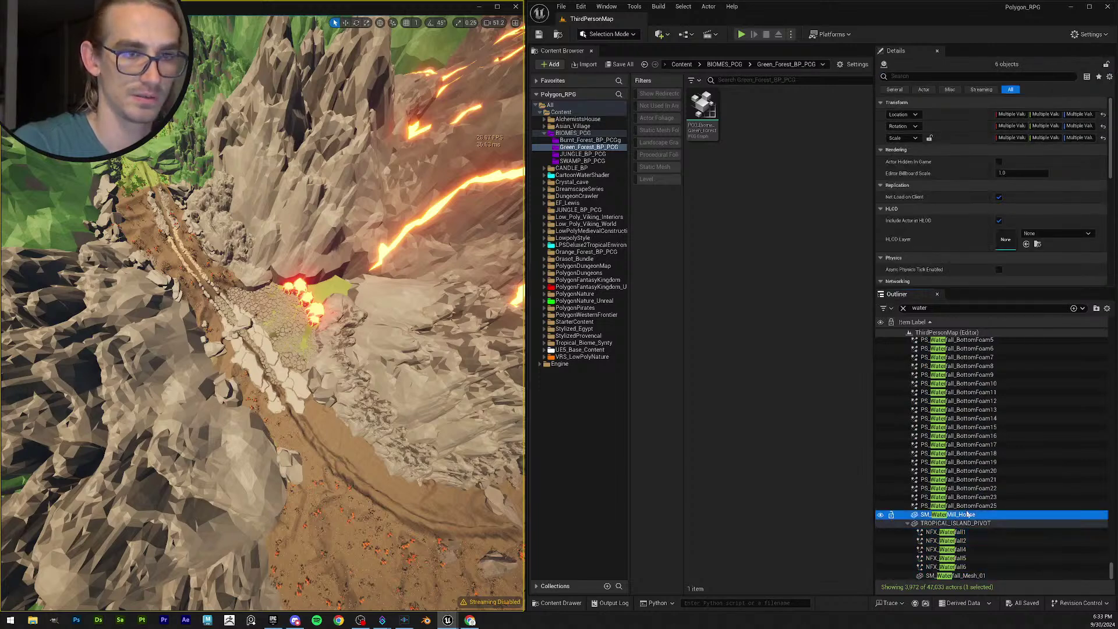
drag(1112, 571, 1112, 335)
click(918, 358)
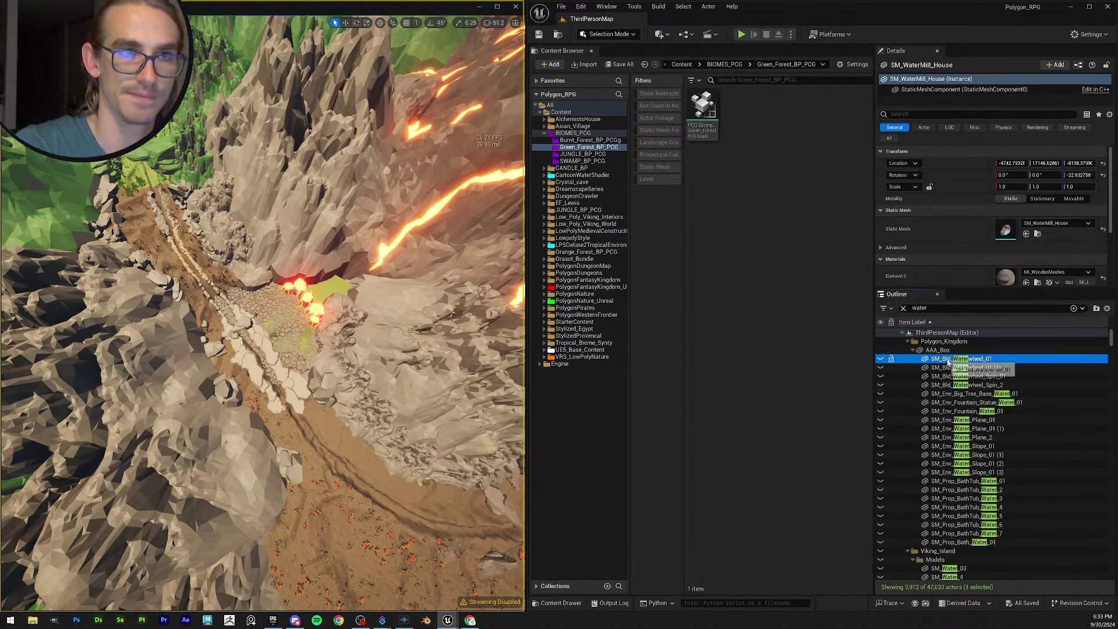
shift+click(883, 543)
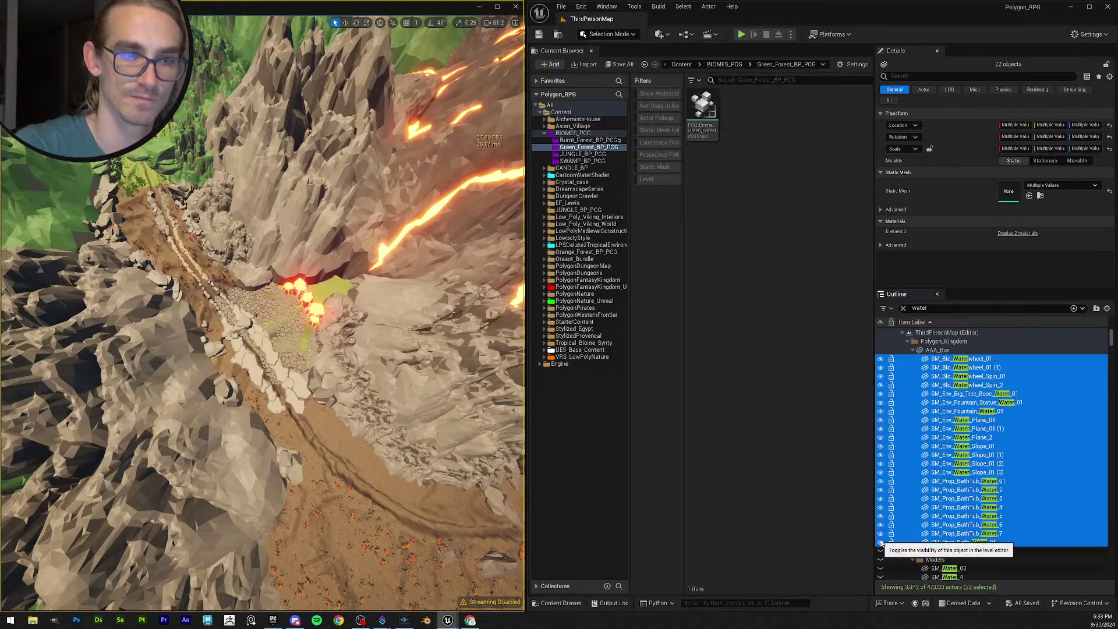
Unhide the Viking_Island folder with its water models.
click(930, 549)
scroll(929, 542, down, 2)
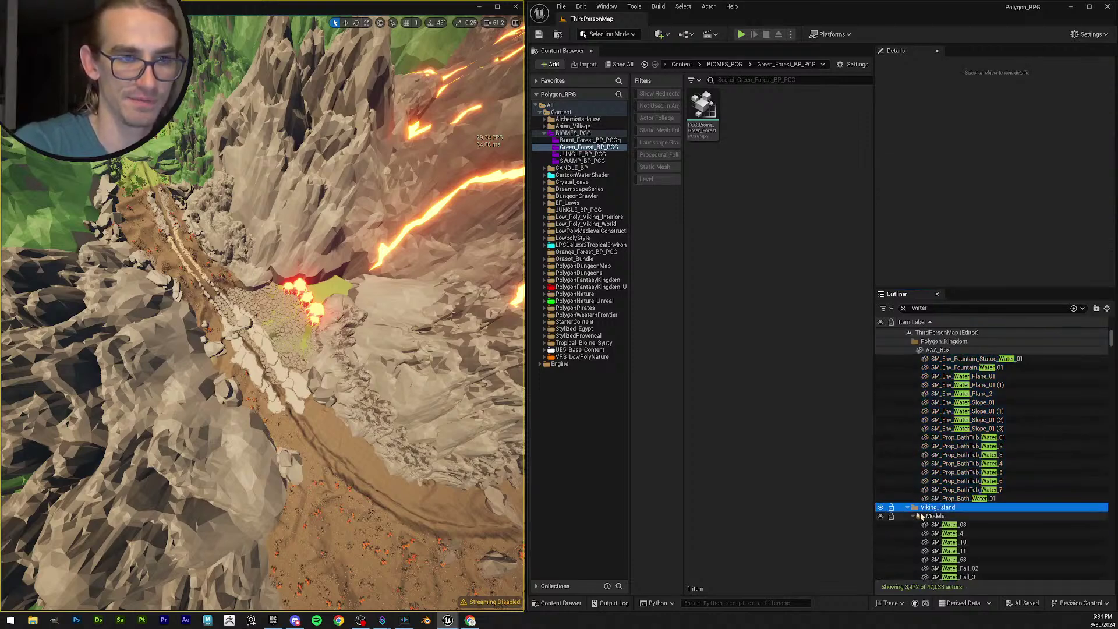
scroll(1019, 449, up, 1)
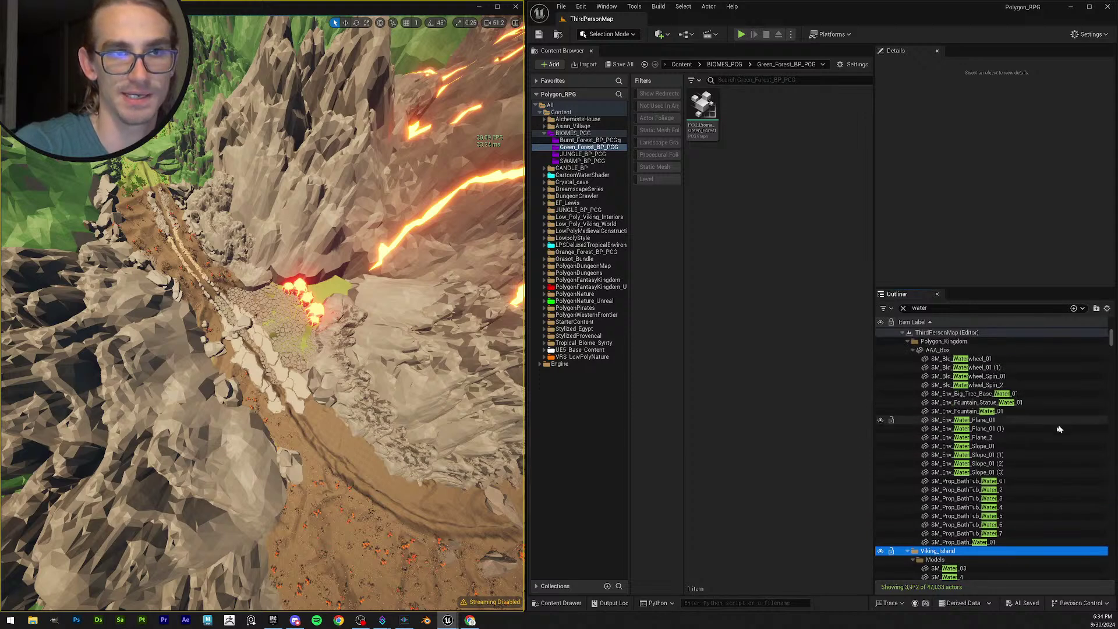
Unhide the water actors from SM_PixelWater_12 in AAAA_Box through BP_WaterRipple_River, including the cartoon lakes, swamp and waterfalls.
scroll(996, 483, down, 5)
scroll(1108, 357, down, 10)
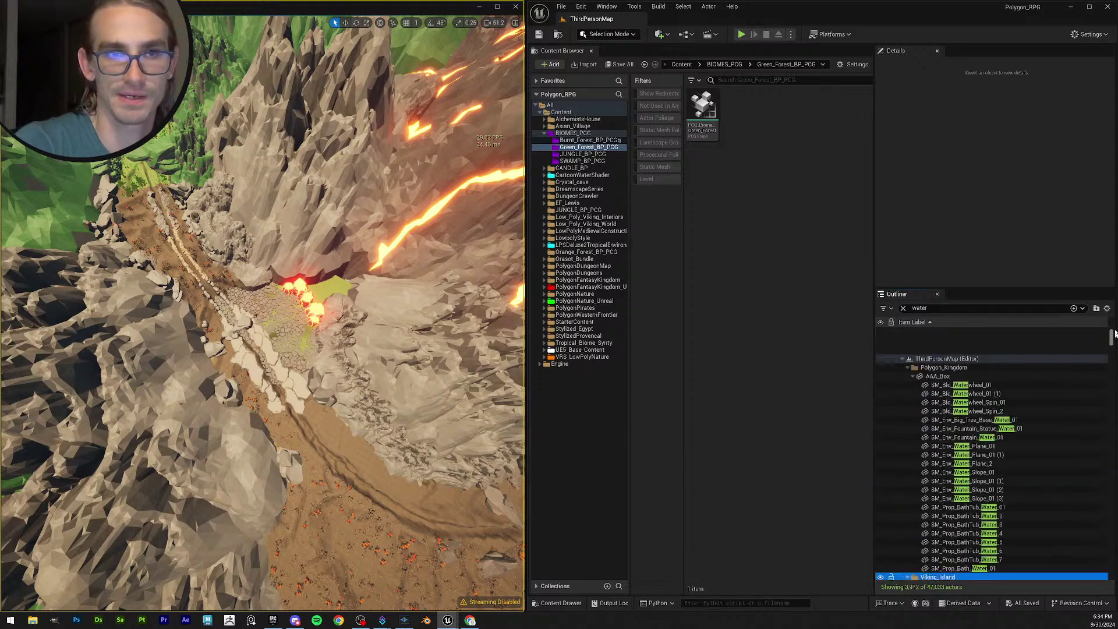
scroll(1109, 350, up, 4)
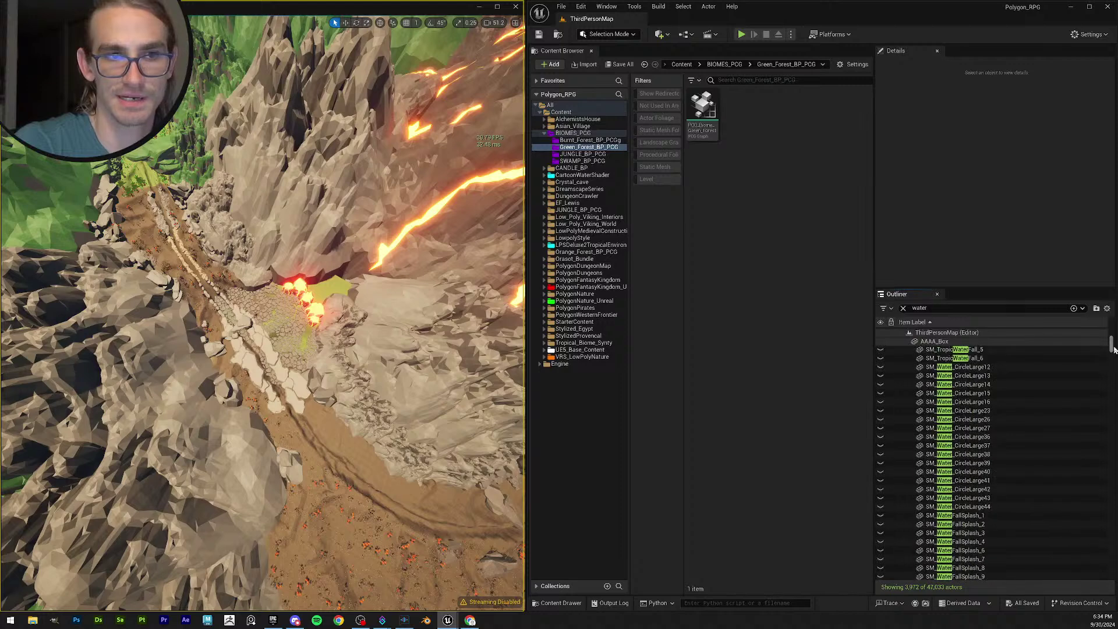
click(935, 445)
click(949, 454)
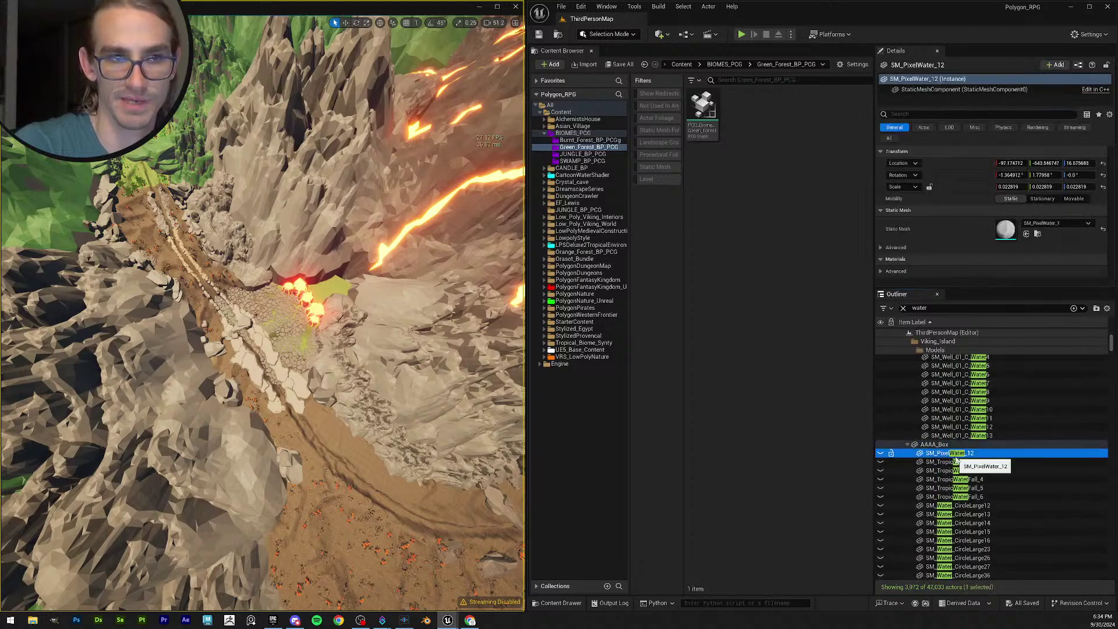
scroll(971, 498, down, 6)
scroll(971, 498, down, 4)
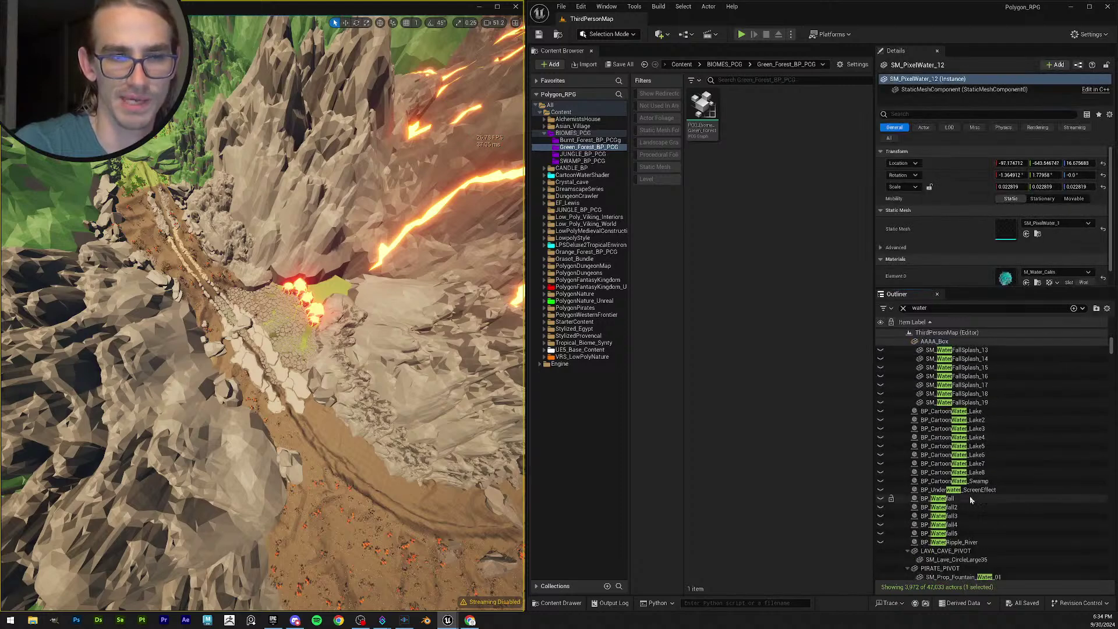
shift+click(963, 543)
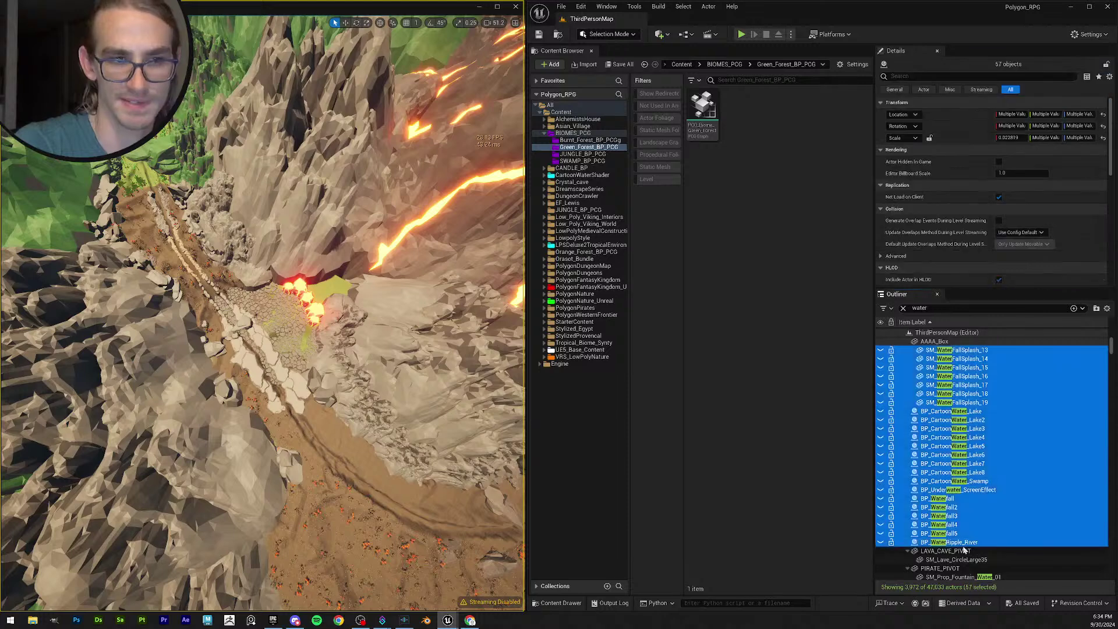
click(881, 542)
Clear the selection, save all modified assets and survey the island's biomes from above.
right_drag(408, 389, 408, 389)
key(Escape)
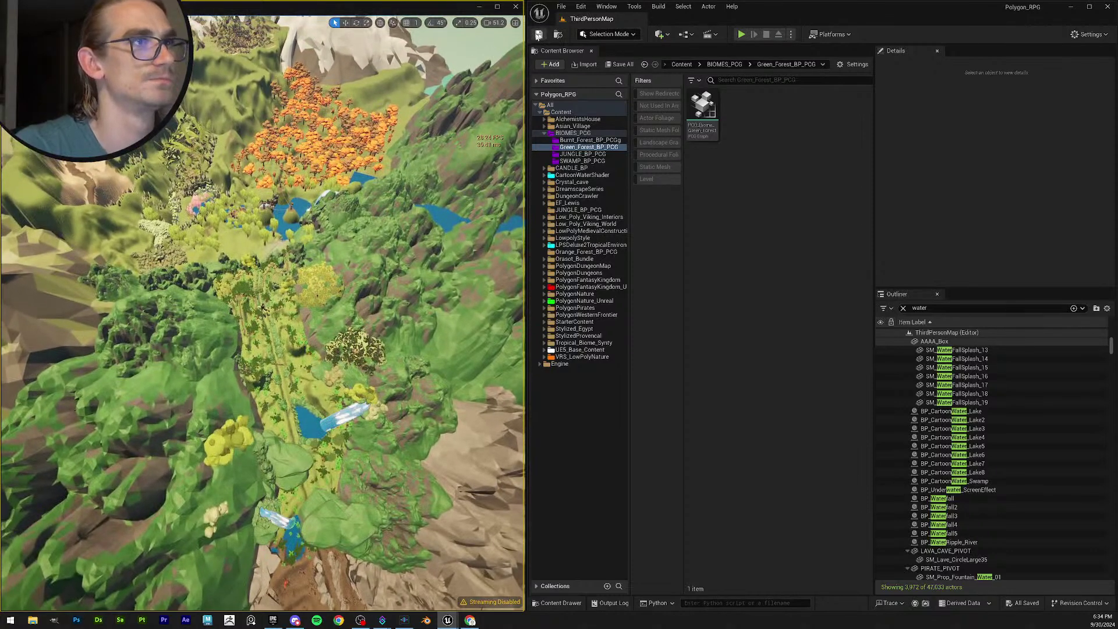
click(619, 66)
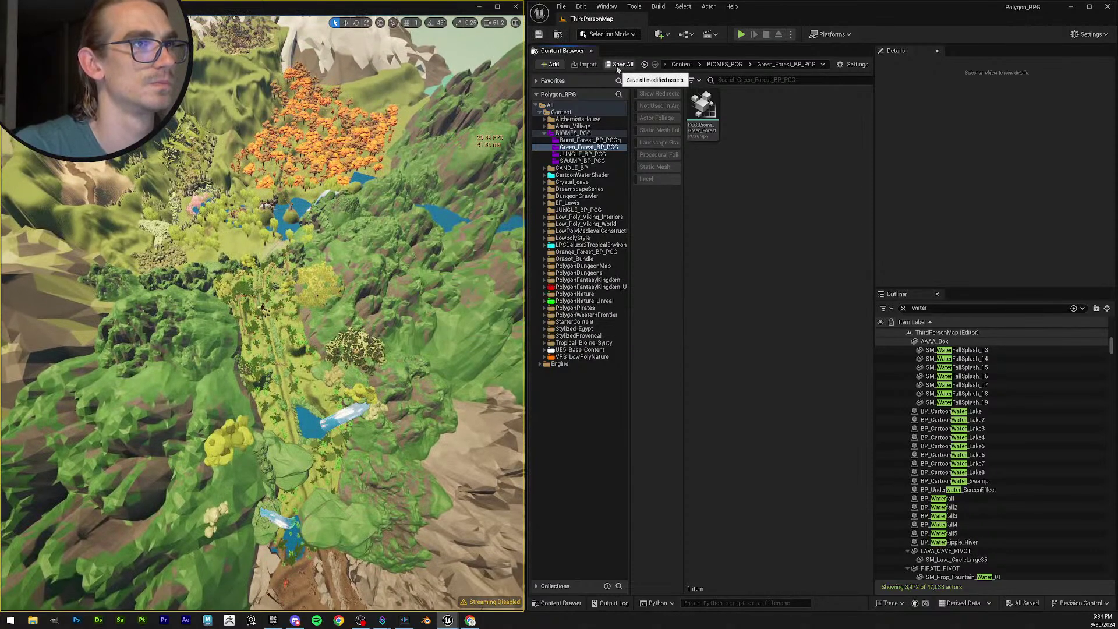
right_drag(408, 389, 408, 389)
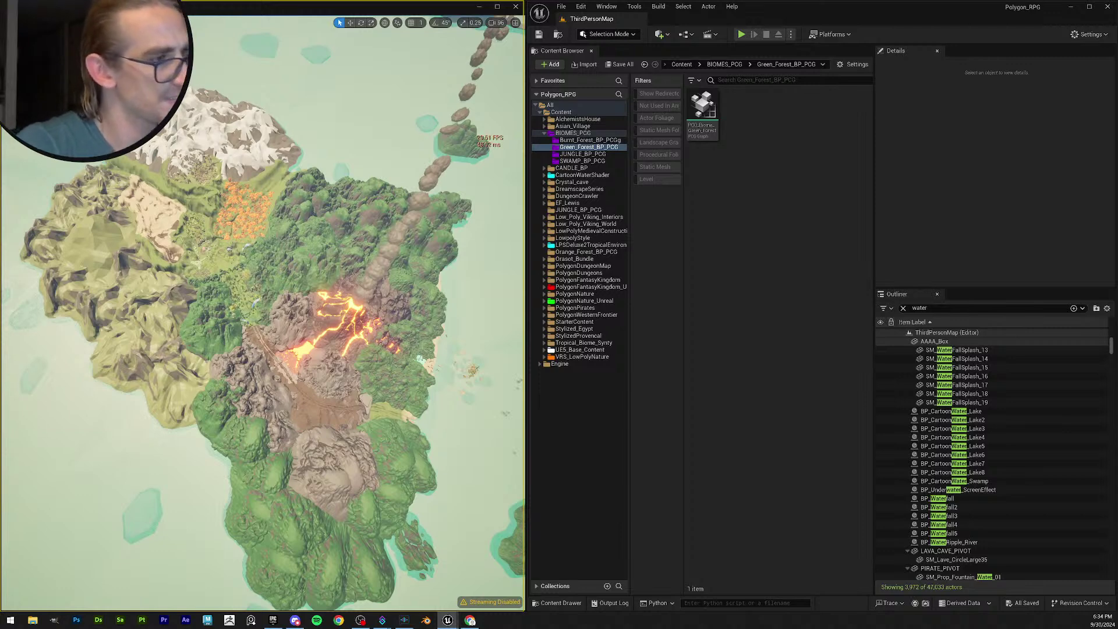
right_drag(249, 376, 171, 287)
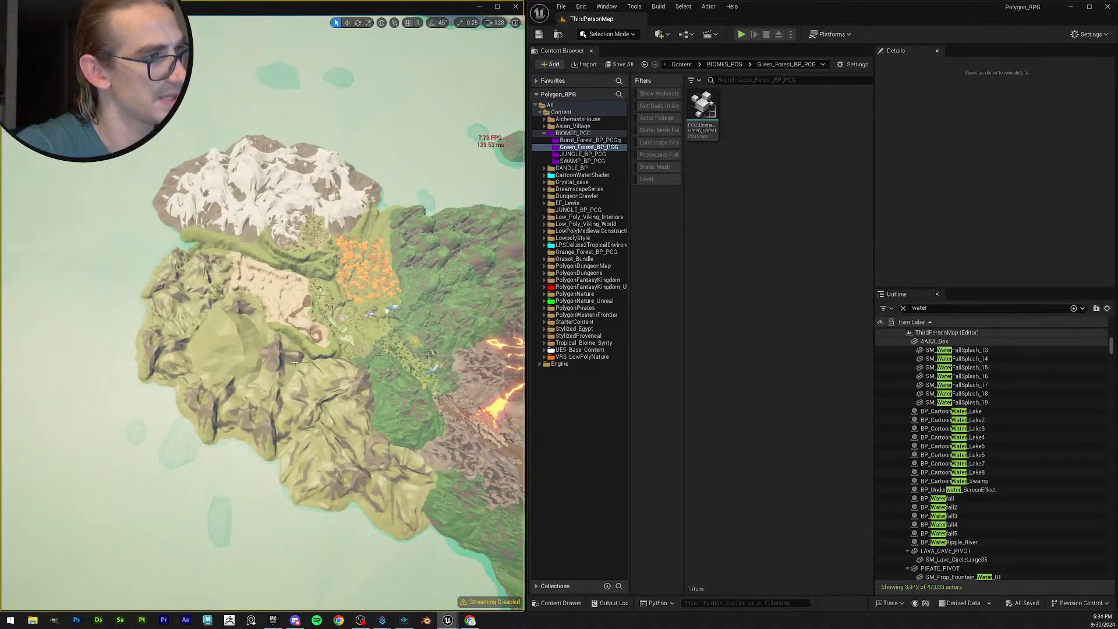
right_drag(294, 362, 329, 360)
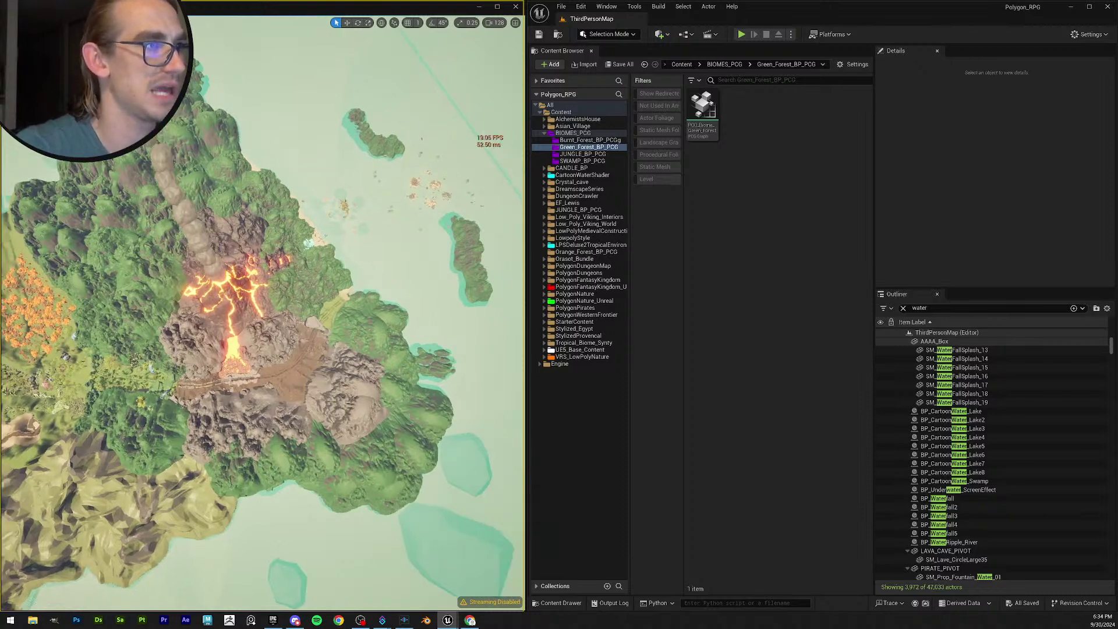
Examine the mushroom forest, the pink blossom lake and the volcano area up close, and save the current level.
right_drag(329, 359, 280, 324)
scroll(301, 357, down, 1)
scroll(285, 335, down, 2)
scroll(281, 324, down, 1)
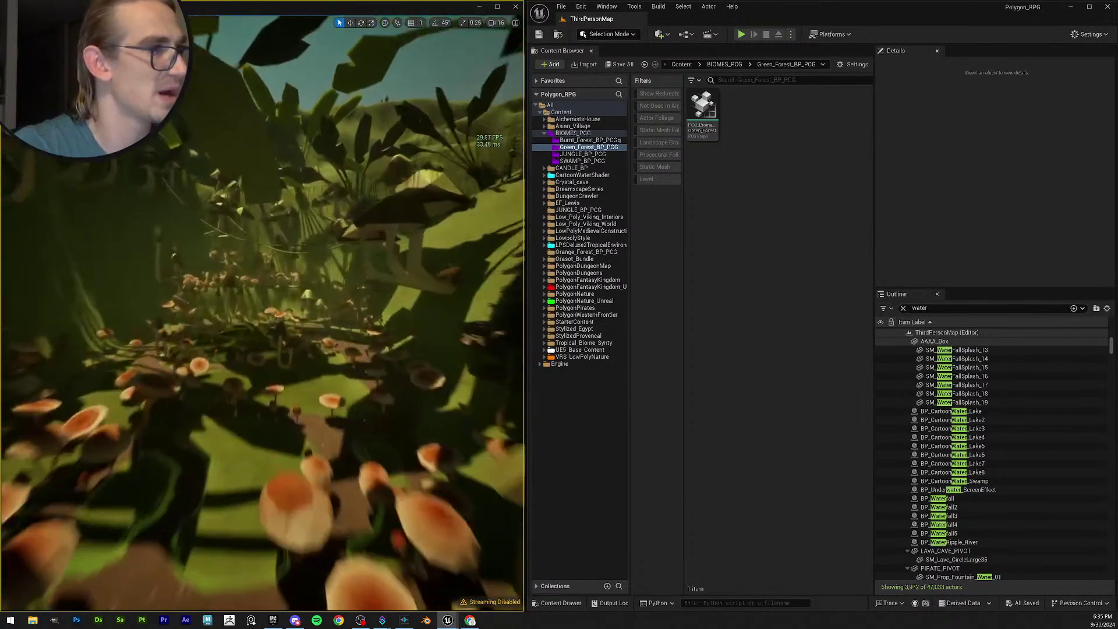
right_drag(262, 314, 262, 314)
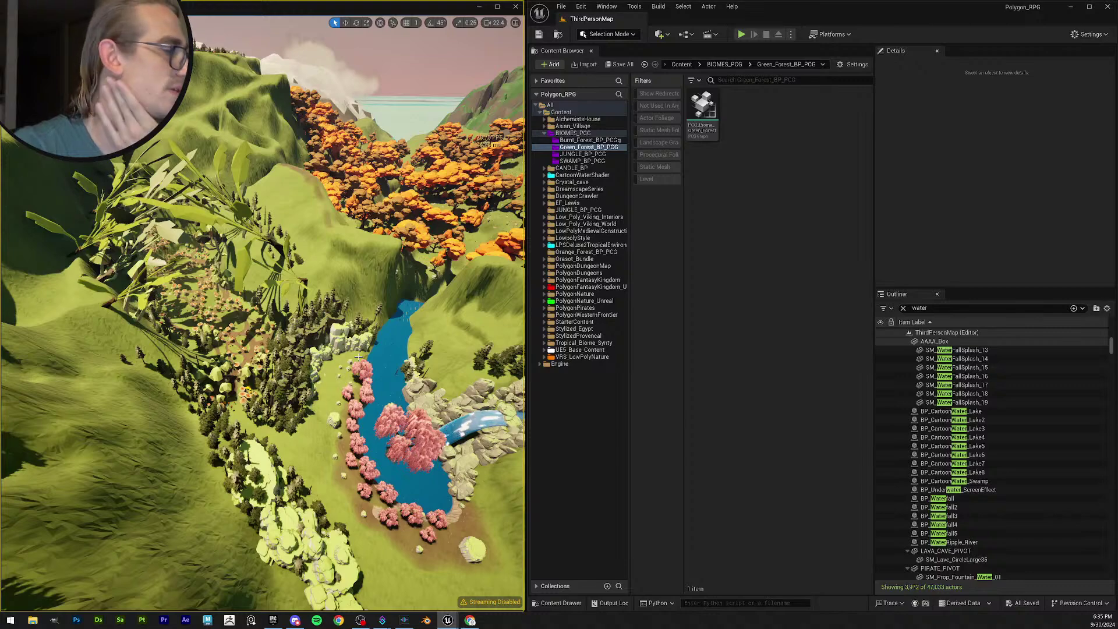
right_drag(262, 315, 262, 315)
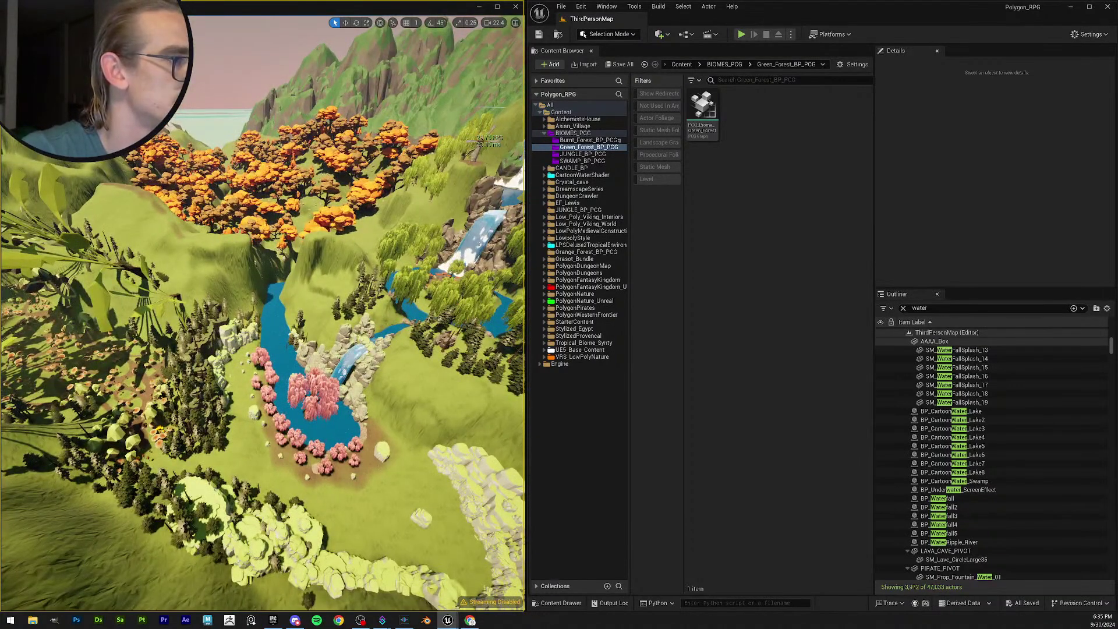
right_drag(262, 315, 262, 314)
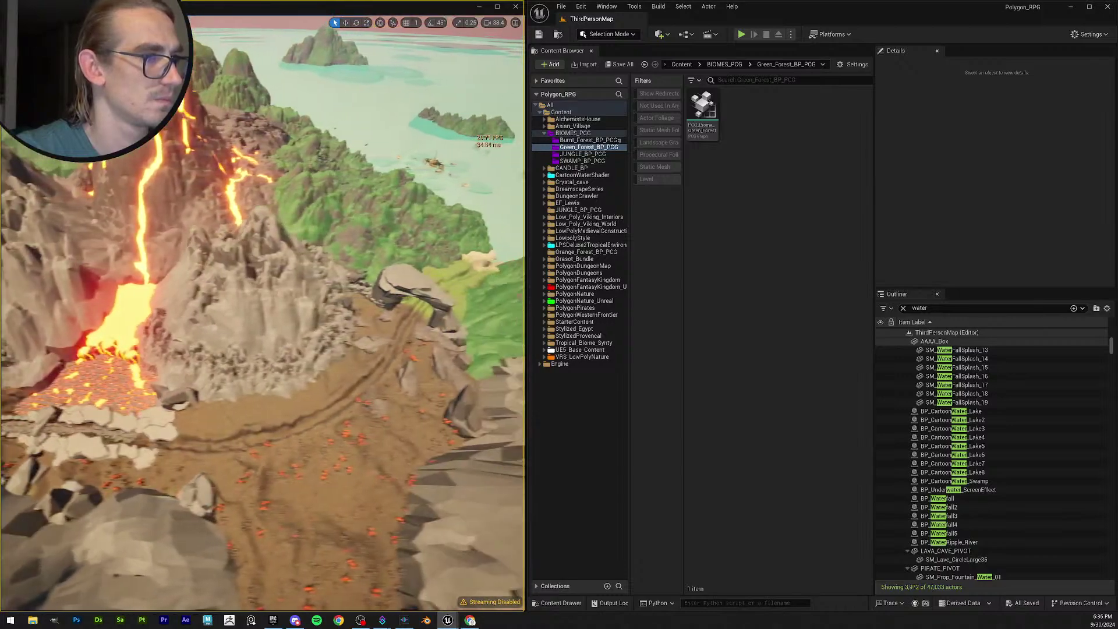
right_drag(262, 314, 262, 314)
scroll(262, 314, up, 1)
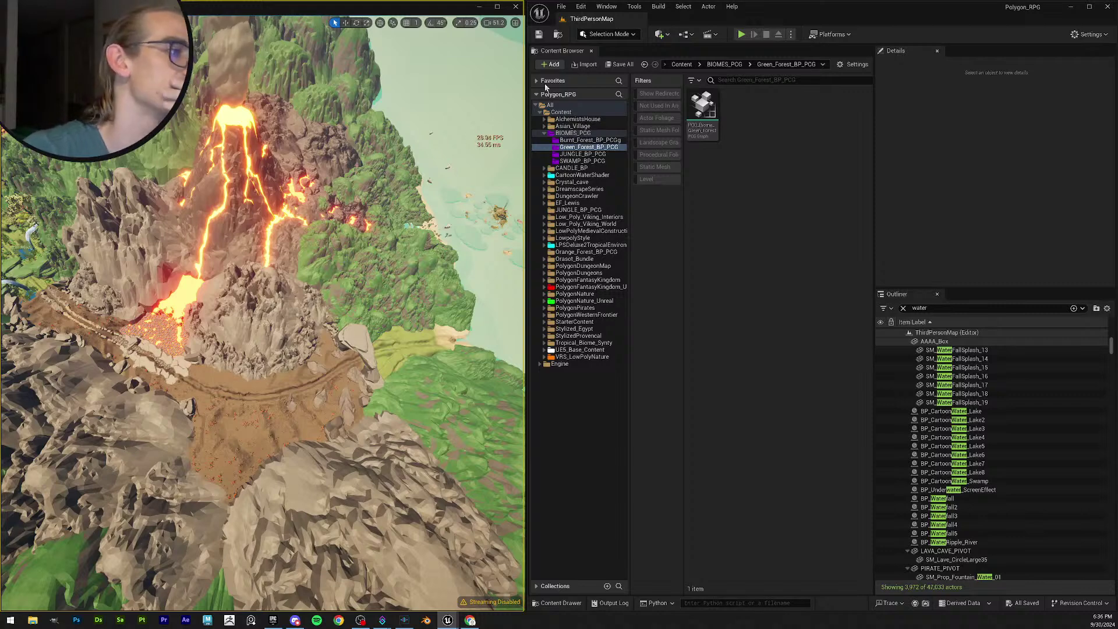
click(545, 36)
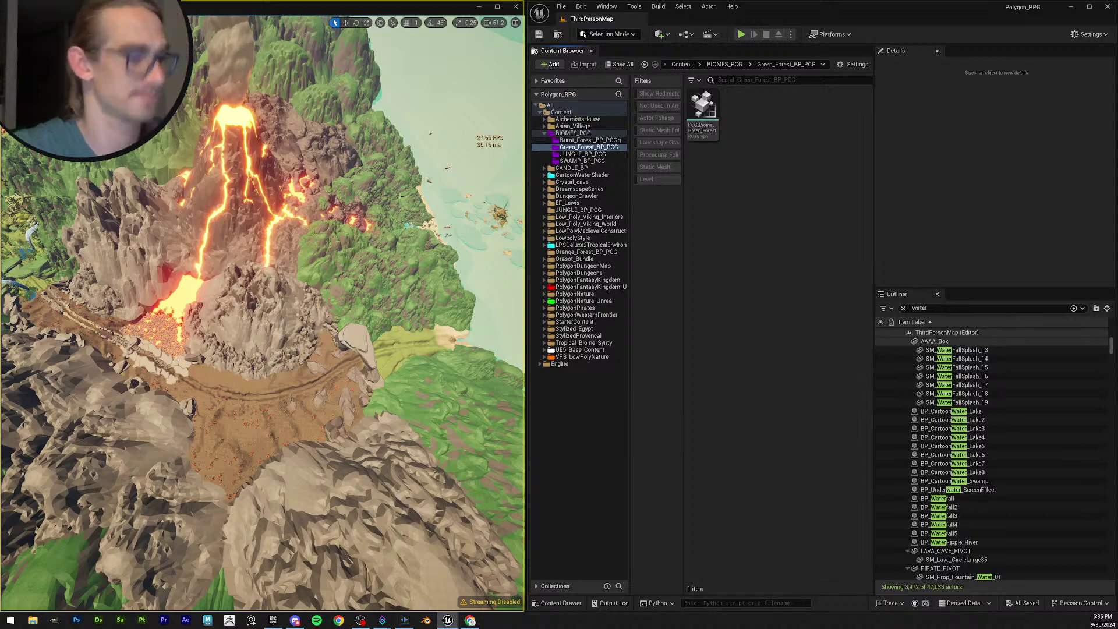
Rotate the mountain lake BP_CartoonWater_Lake8 around its vertical axis to about -30°.
right_drag(367, 268, 290, 347)
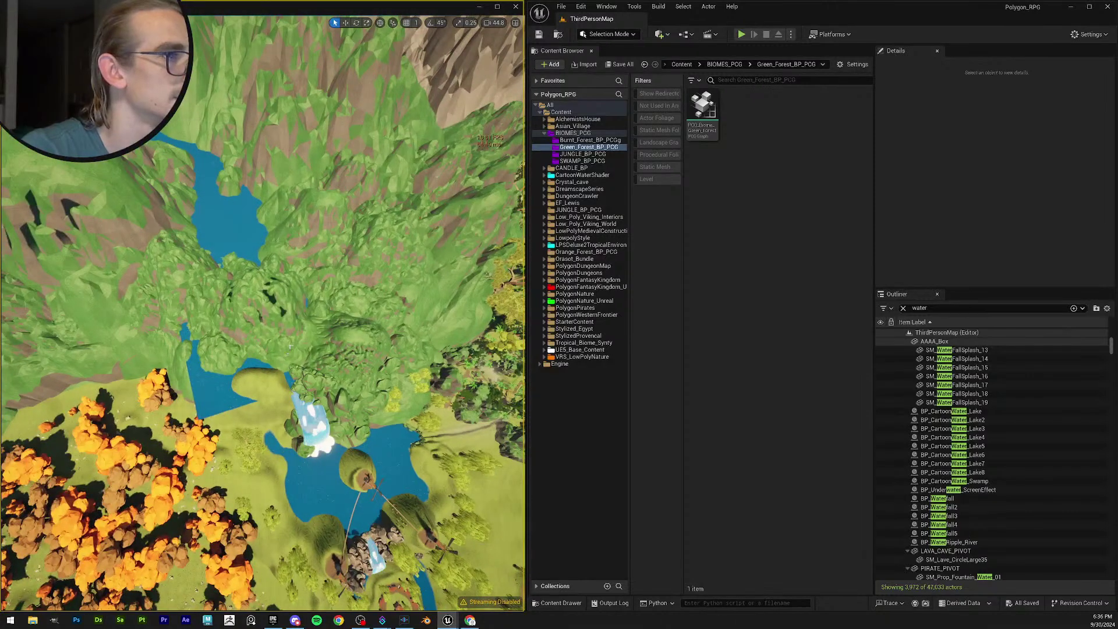
click(219, 373)
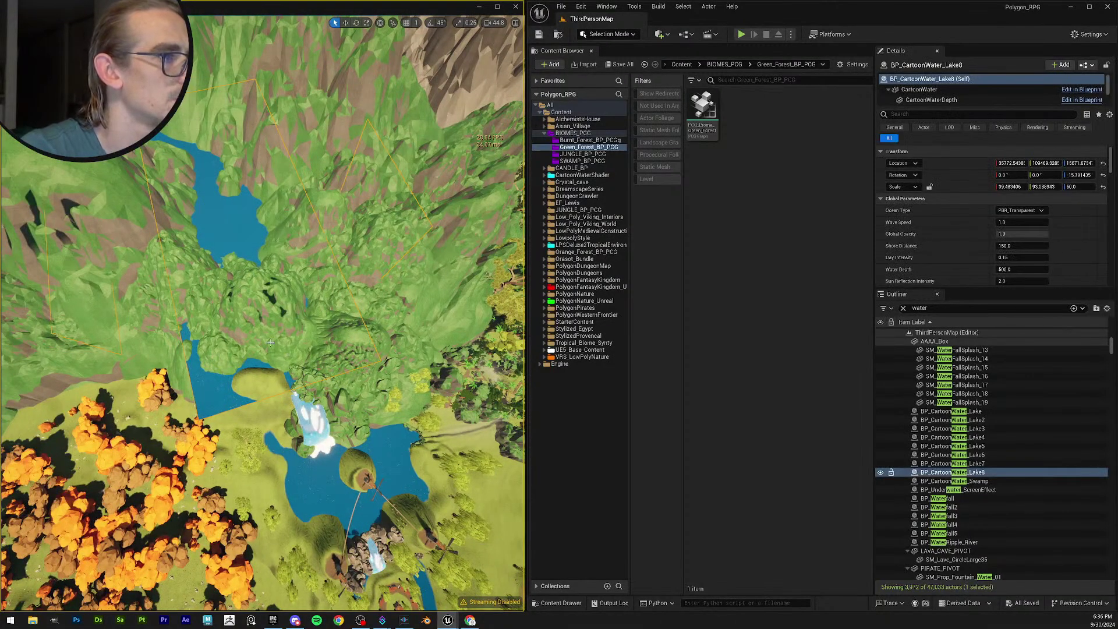
key(e)
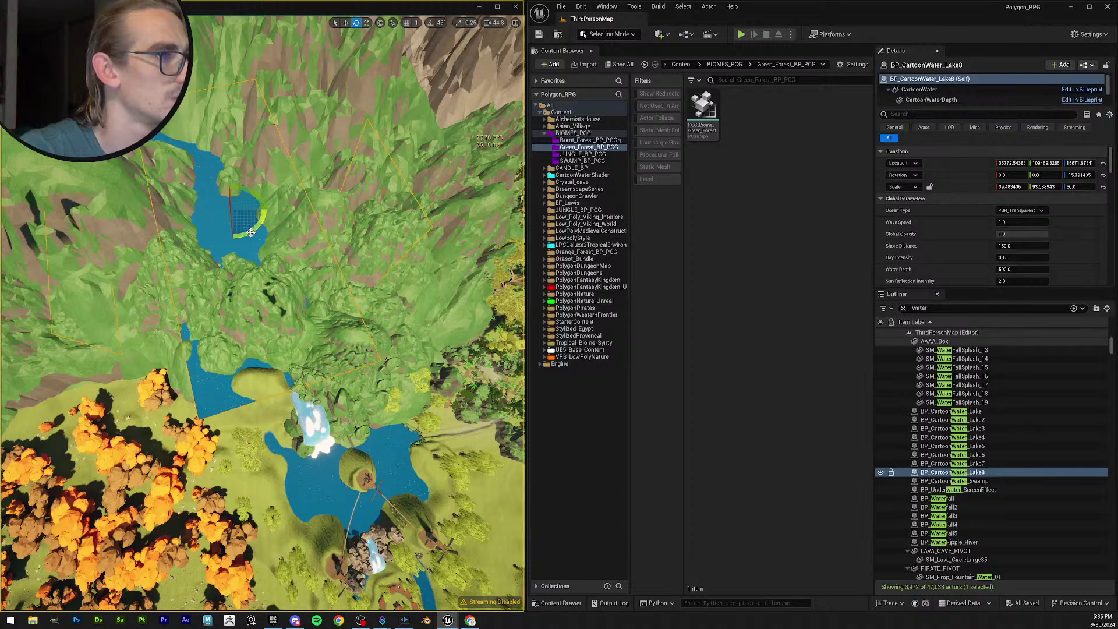
drag(251, 232, 200, 212)
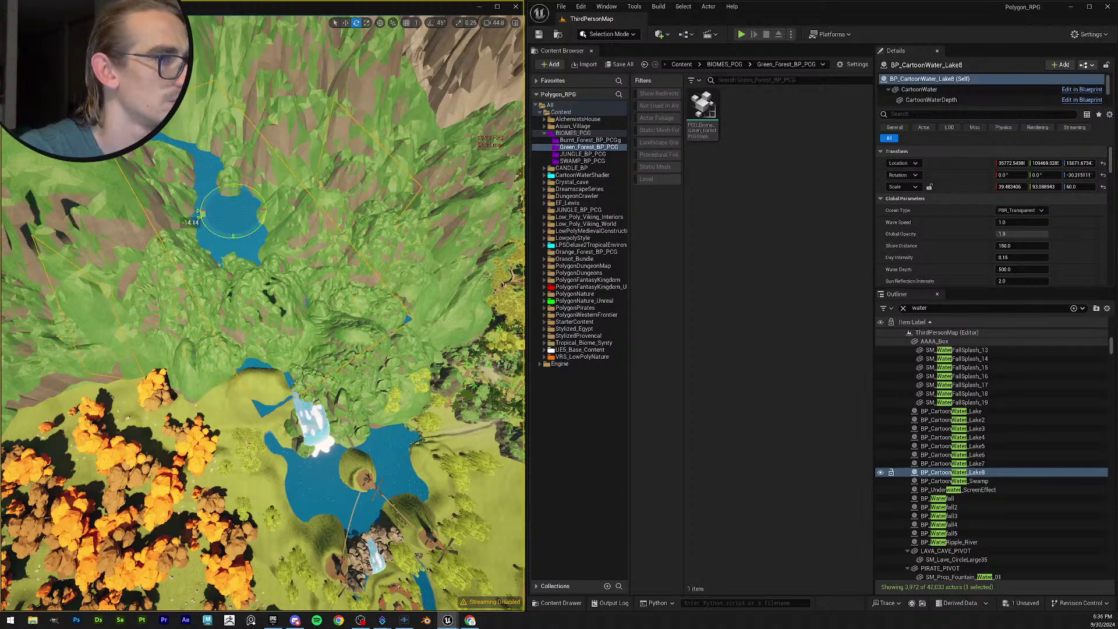
Move BP_CartoonWater_Lake8 horizontally through the mountain valley to about Y 112376, and clear the selection.
key(w)
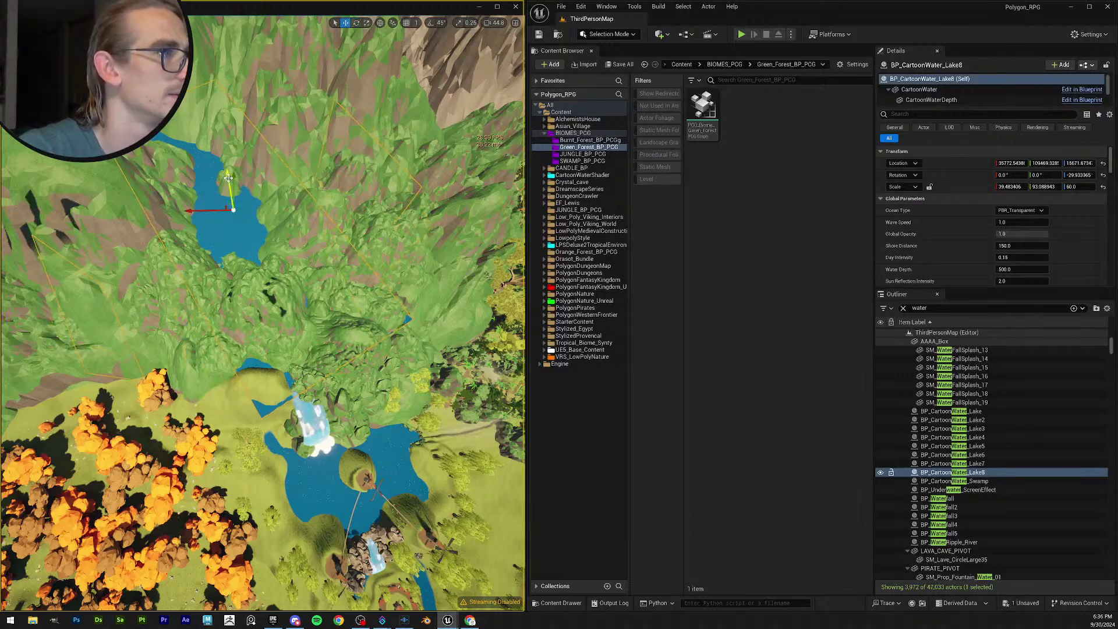
drag(228, 178, 234, 175)
key(ctrl+z)
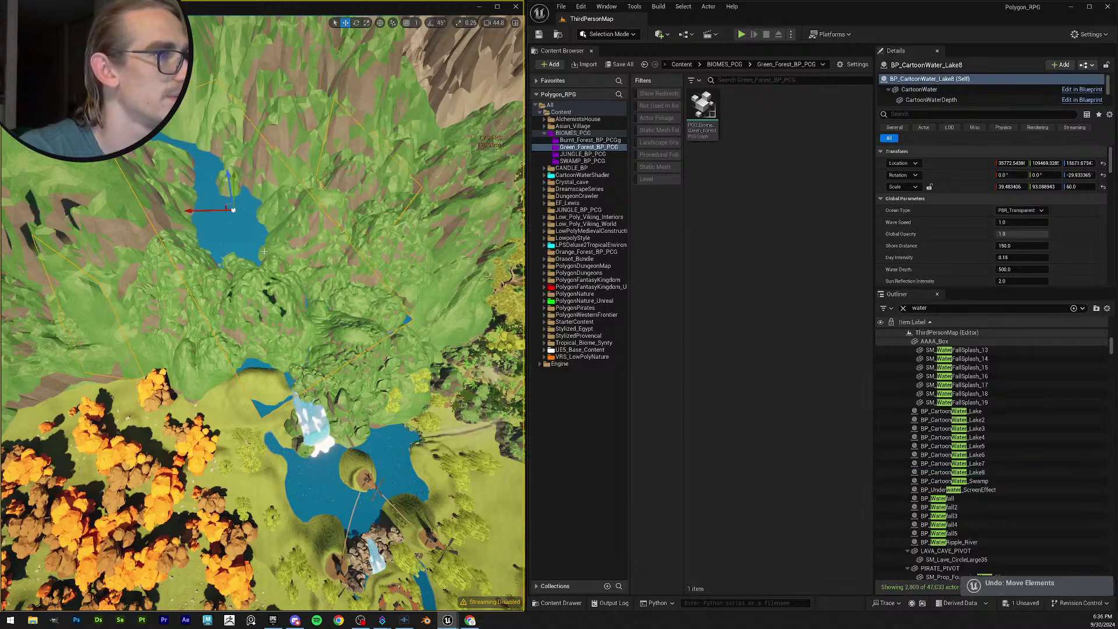
right_drag(231, 234, 295, 232)
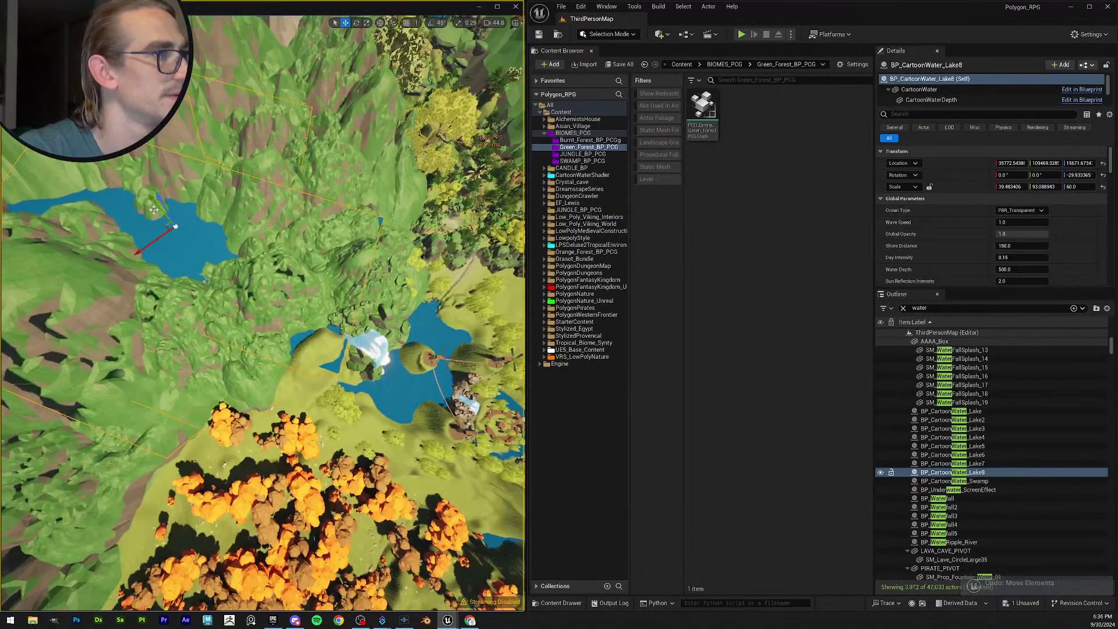
mouse_move(149, 200)
mouse_down()
mouse_move(136, 190)
mouse_move(144, 194)
mouse_up()
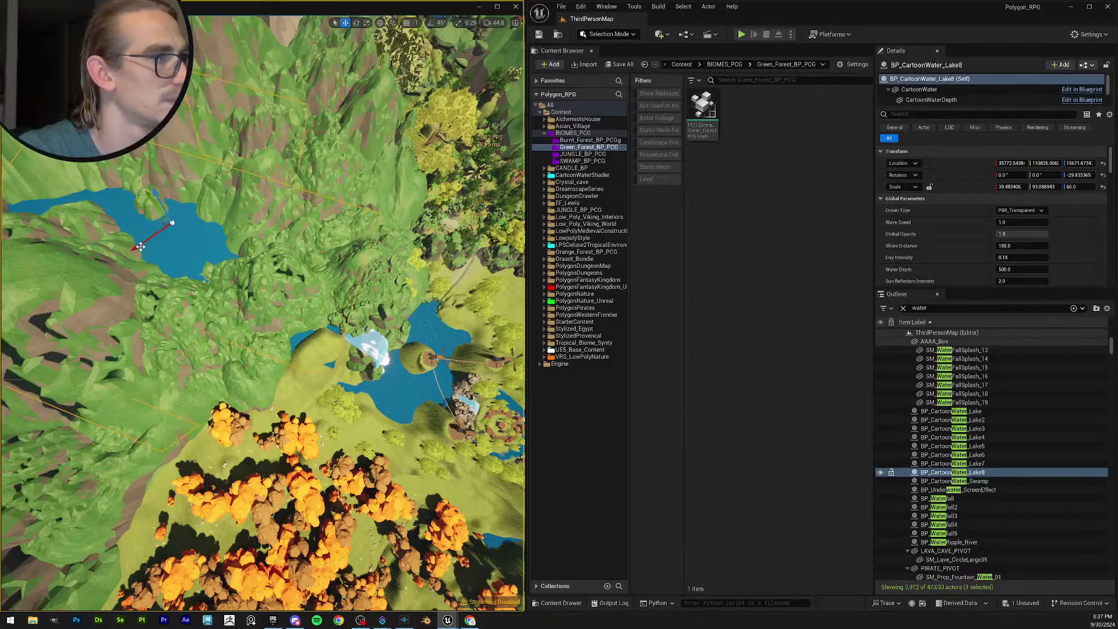
drag(135, 247, 135, 240)
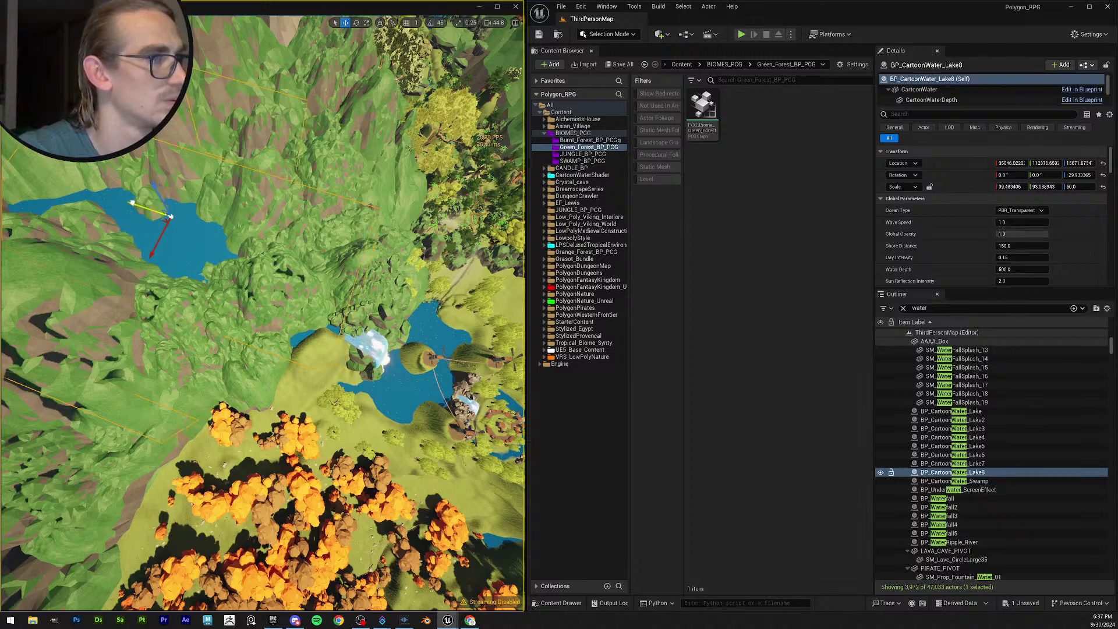
key(Escape)
Move cliff rock SM_Env_Rock_Cliff_31 beside the large waterfall horizontally to about X 23414, Y 59938.
right_drag(144, 204, 371, 356)
key(w)
key(s)
key(w)
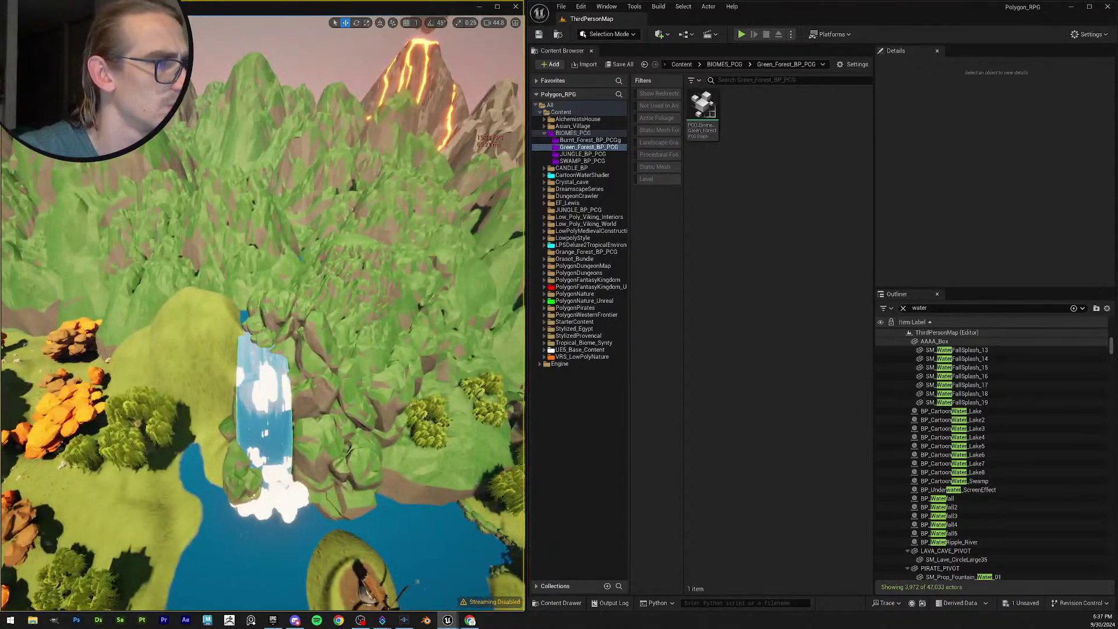
click(265, 290)
mouse_move(266, 290)
right_down()
mouse_move(257, 274)
mouse_move(266, 307)
right_up()
key(s)
click(247, 403)
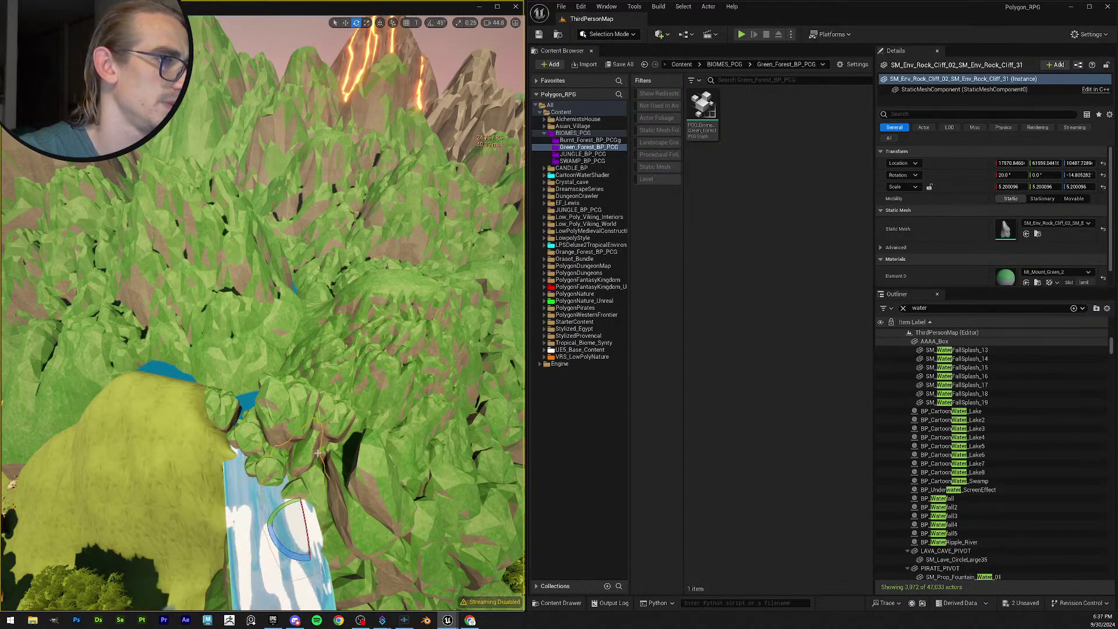
key(s)
right_drag(318, 453, 269, 429)
key(w)
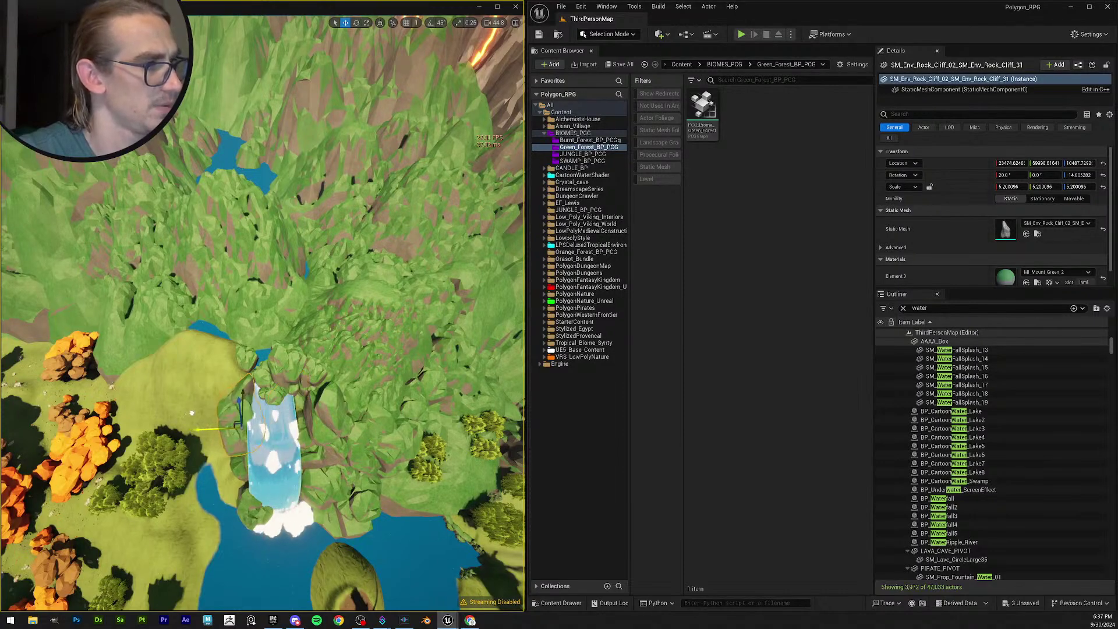
Raise the selected cliff rock to about Z 12309 beside the top of the waterfall.
key(w)
mouse_move(179, 475)
right_down()
mouse_move(227, 466)
mouse_move(179, 474)
right_up()
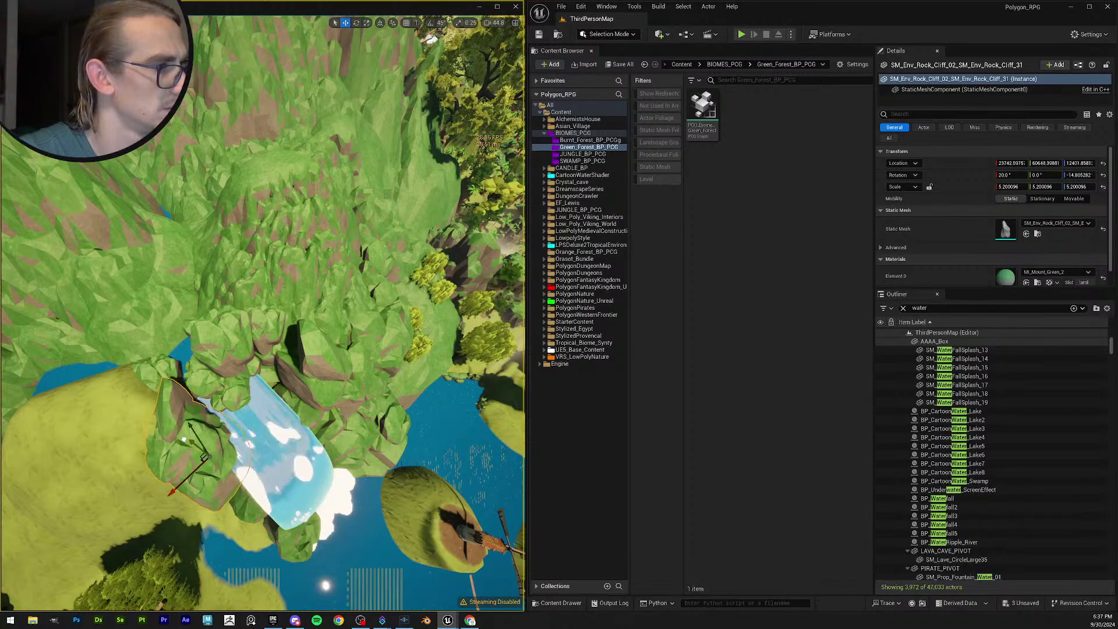
drag(183, 439, 186, 442)
Tilt the cliff rock at the waterfall's edge to an X rotation of about 13.3°.
mouse_move(186, 442)
right_down()
mouse_move(213, 355)
mouse_move(187, 440)
right_up()
key(w)
scroll(204, 373, down, 2)
key(w)
scroll(198, 431, down, 1)
key(e)
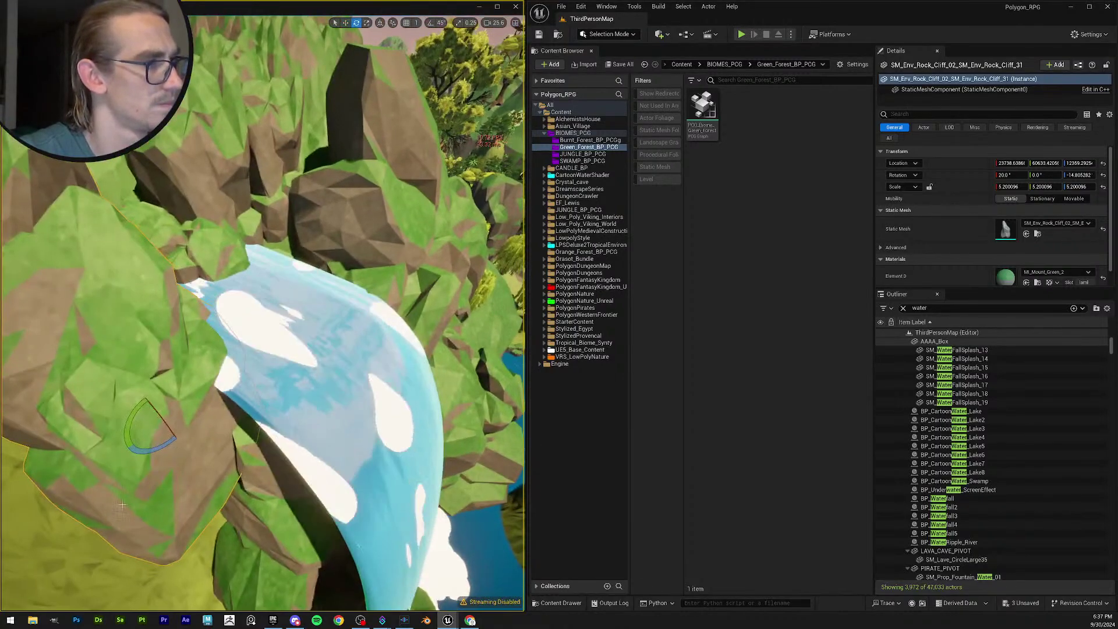
drag(165, 424, 166, 436)
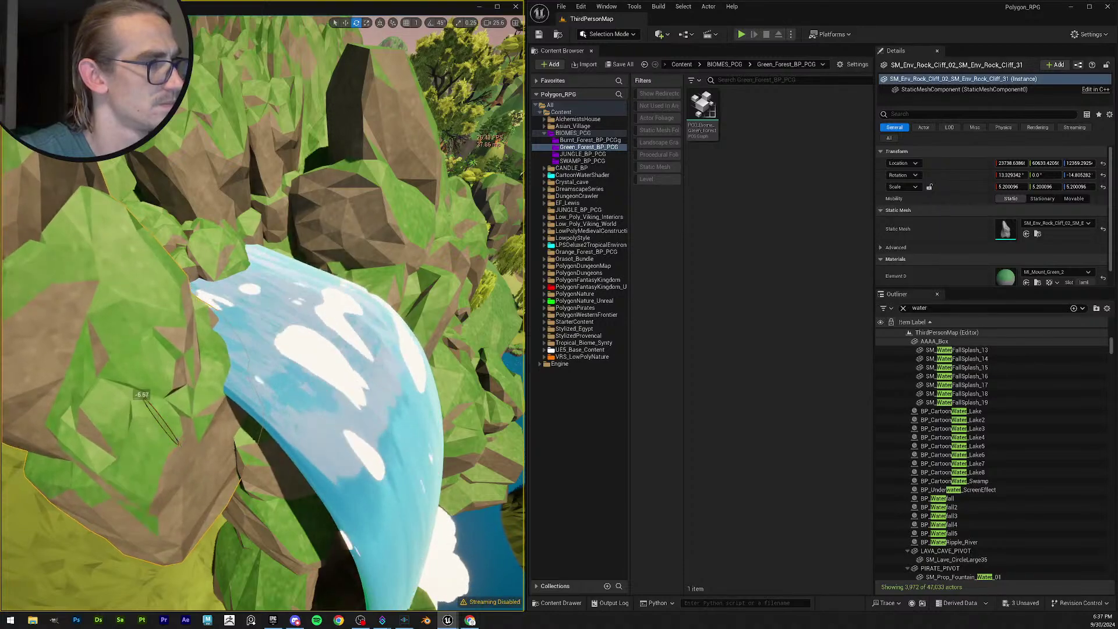
Place a copy of the cliff rock at about X 24286, Y 63707, Z 11851 and tilt it to about 7.4° on X.
right_drag(167, 435, 257, 404)
key(w)
right_drag(343, 368, 286, 341)
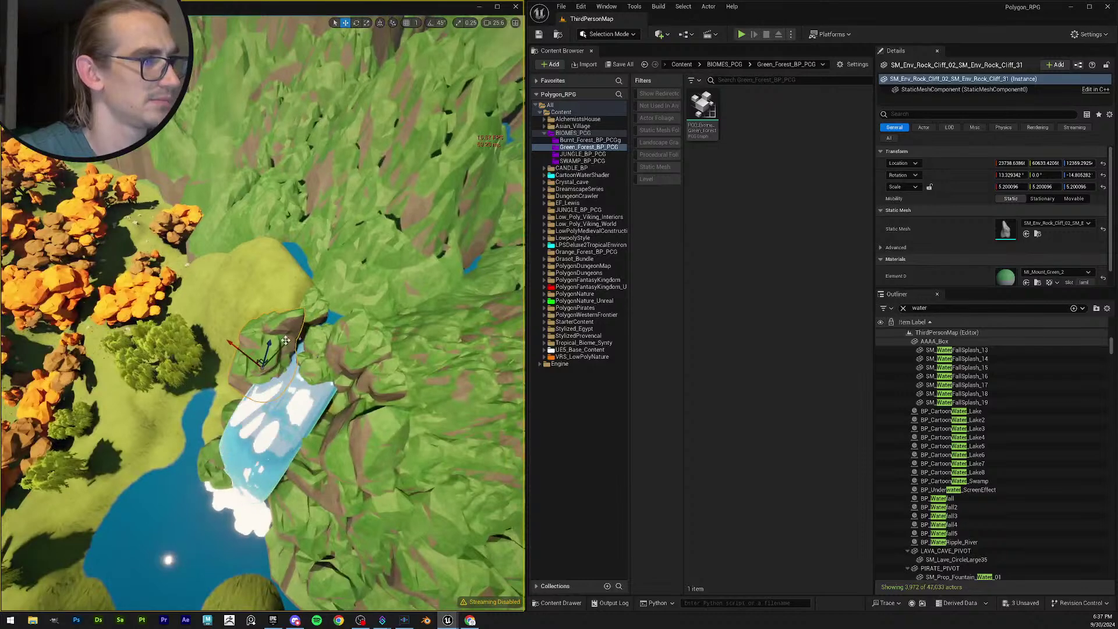
key(e)
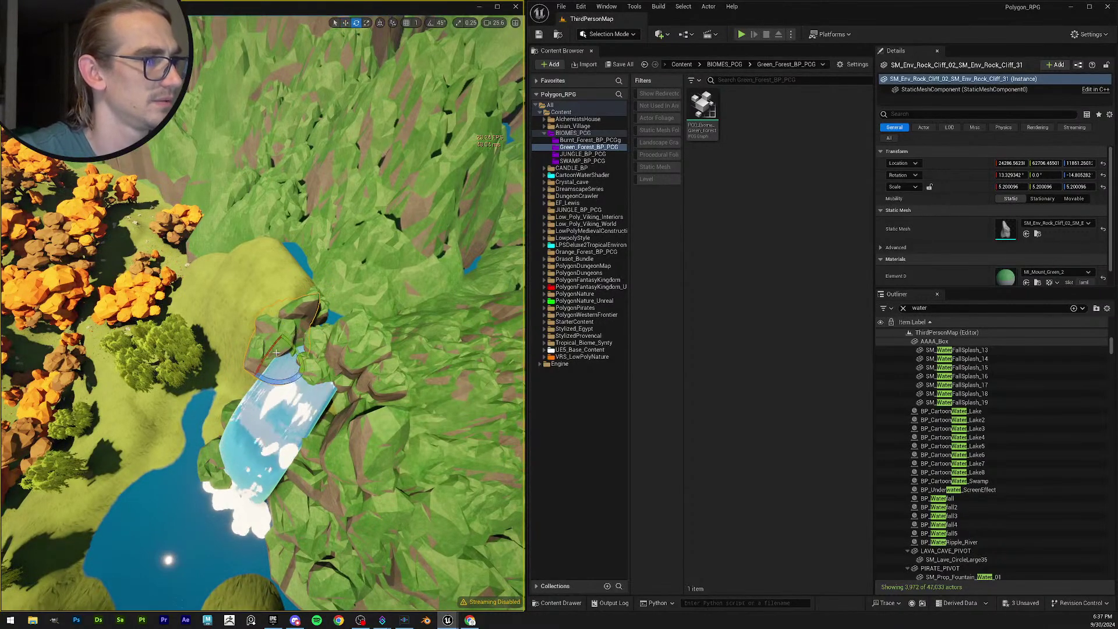
key(Escape)
Lower the copied cliff rock SM_Env_Rock_Cliff_32 slightly beside the waterfall's top edge and clear the selection.
mouse_move(262, 314)
right_down()
mouse_move(245, 352)
mouse_move(251, 321)
right_up()
click(248, 330)
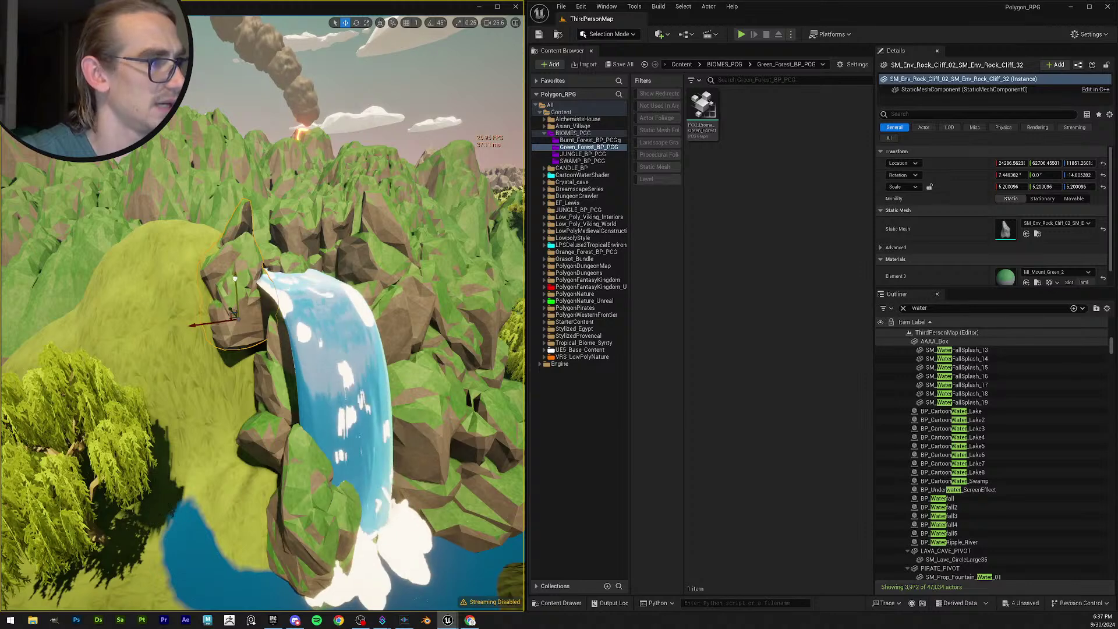
drag(235, 278, 235, 287)
right_drag(236, 286, 270, 430)
key(Escape)
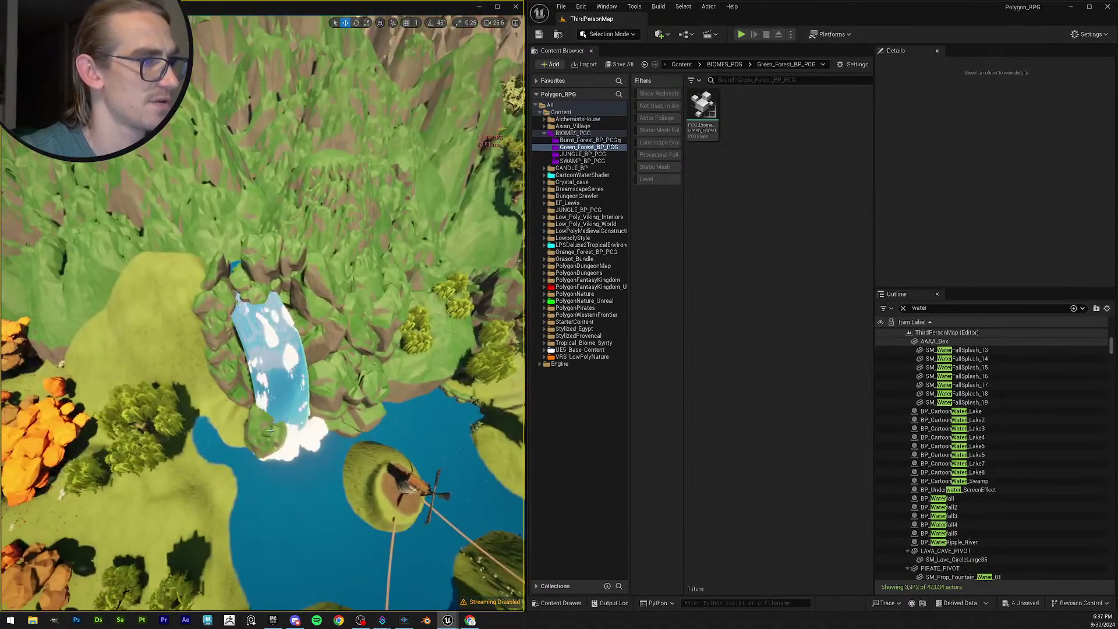
Move cliff rock SM_Env_Rock_Cliff_35 at the waterfall's base to about X 21742, Y 55406, tilt it slightly and deselect it.
click(270, 429)
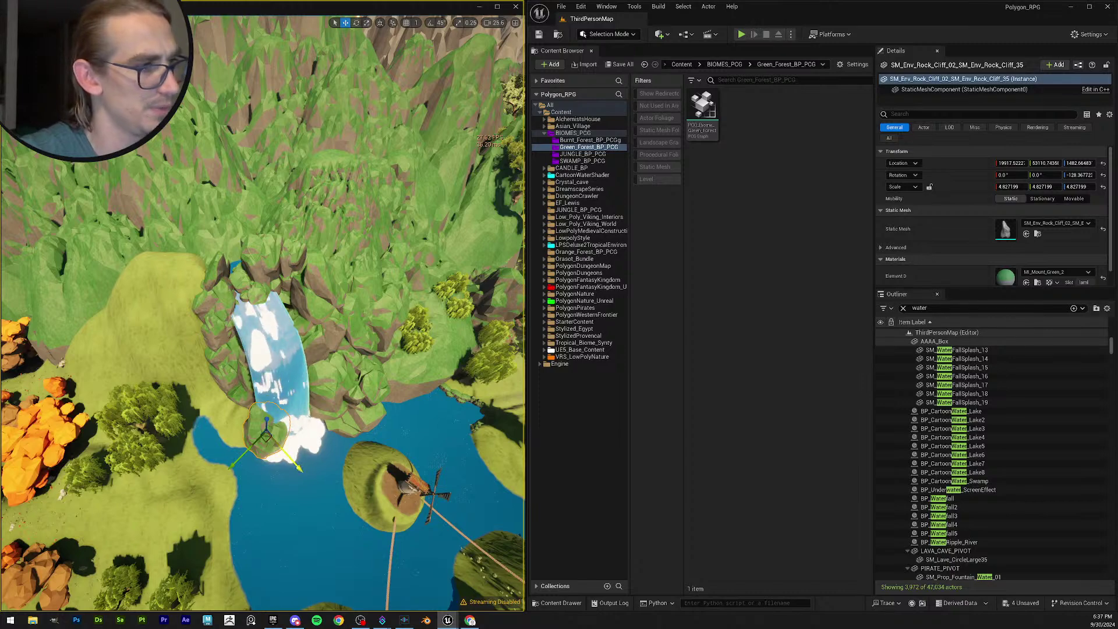
right_drag(267, 453, 259, 415)
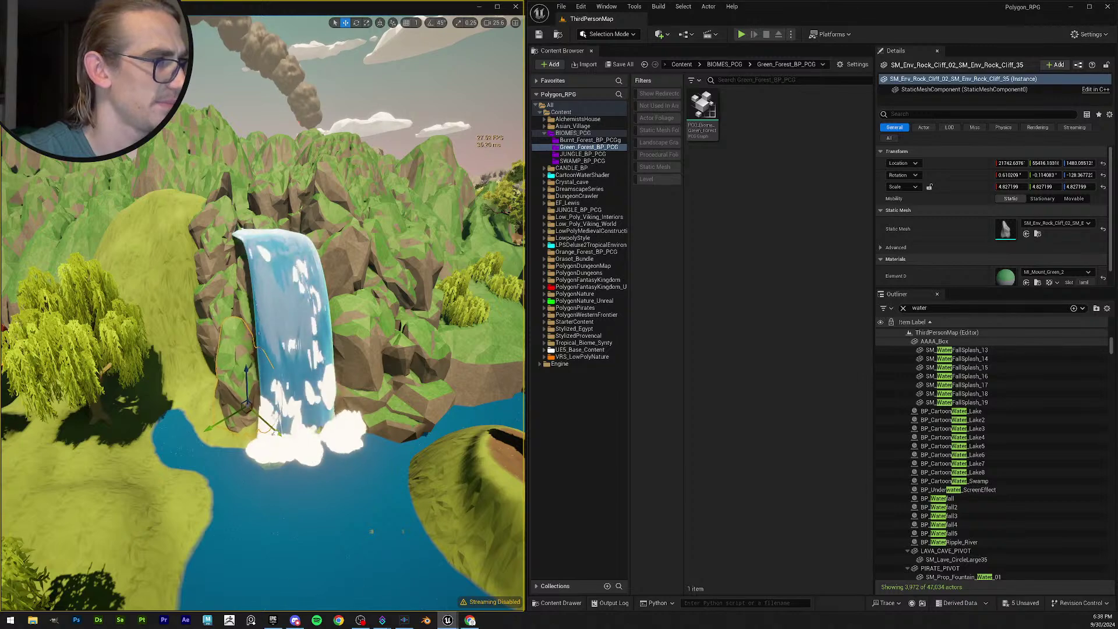
key(Escape)
Reposition SM_TropicMountain_130 above the waterfall to about X 40529, Y 83208, scaled to 1.33 on X and Y and turned about -45° on Z.
right_drag(283, 429, 274, 402)
scroll(279, 392, up, 8)
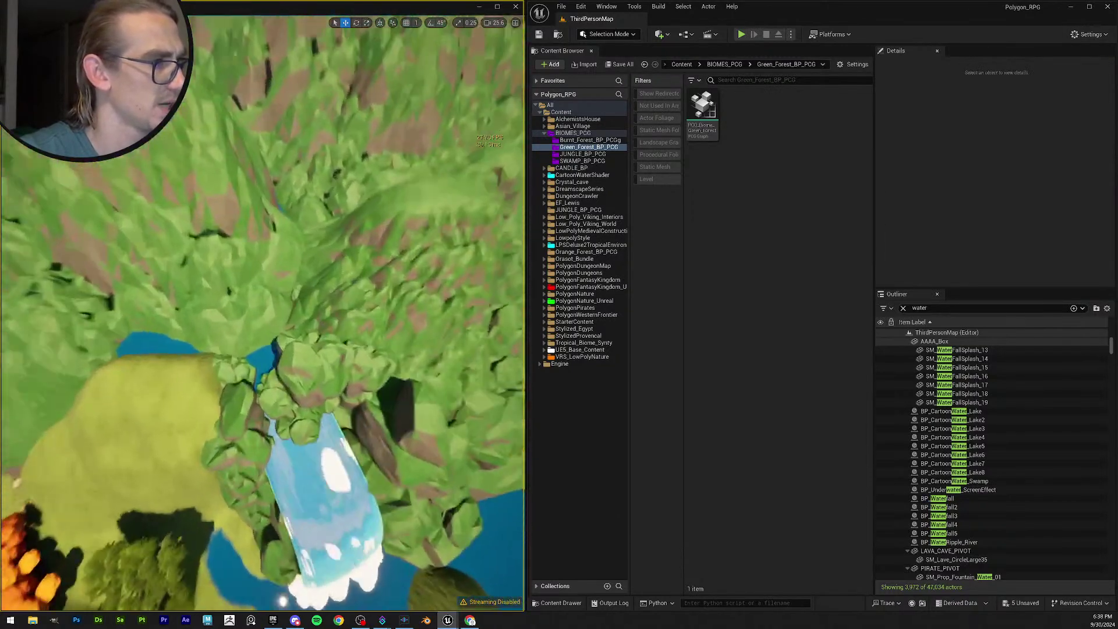
scroll(279, 392, down, 8)
click(251, 315)
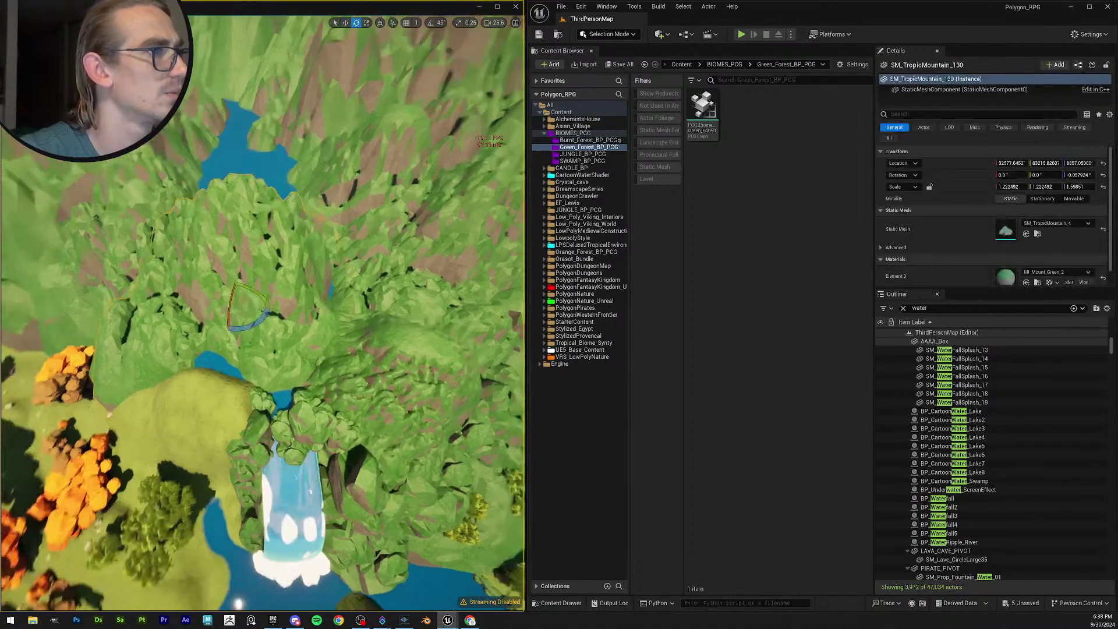
key(e)
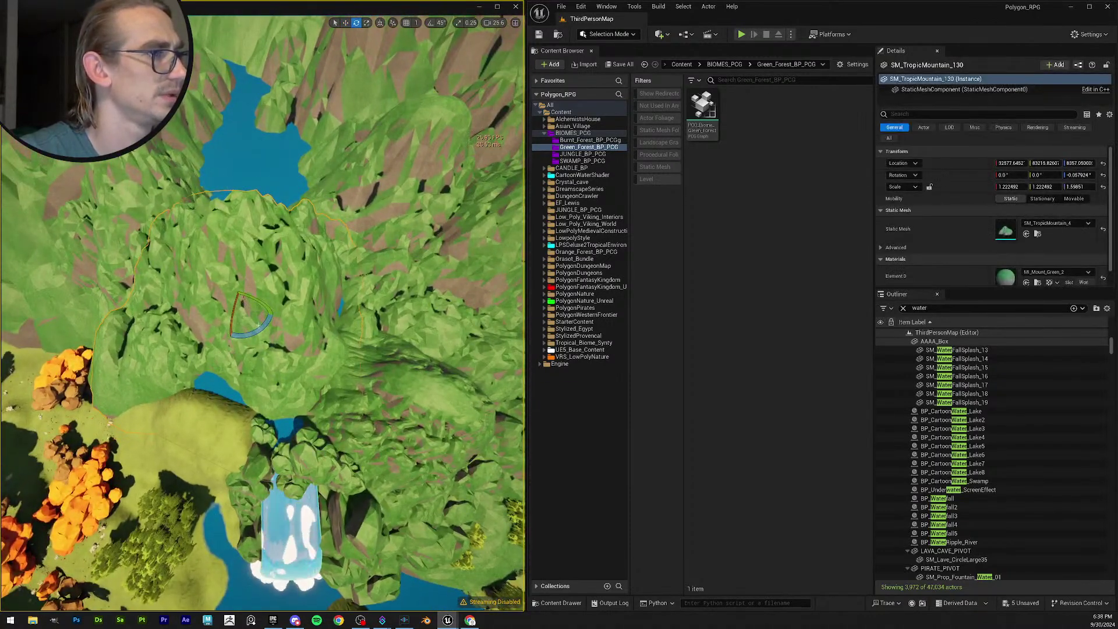
drag(242, 310, 201, 290)
key(w)
key(e)
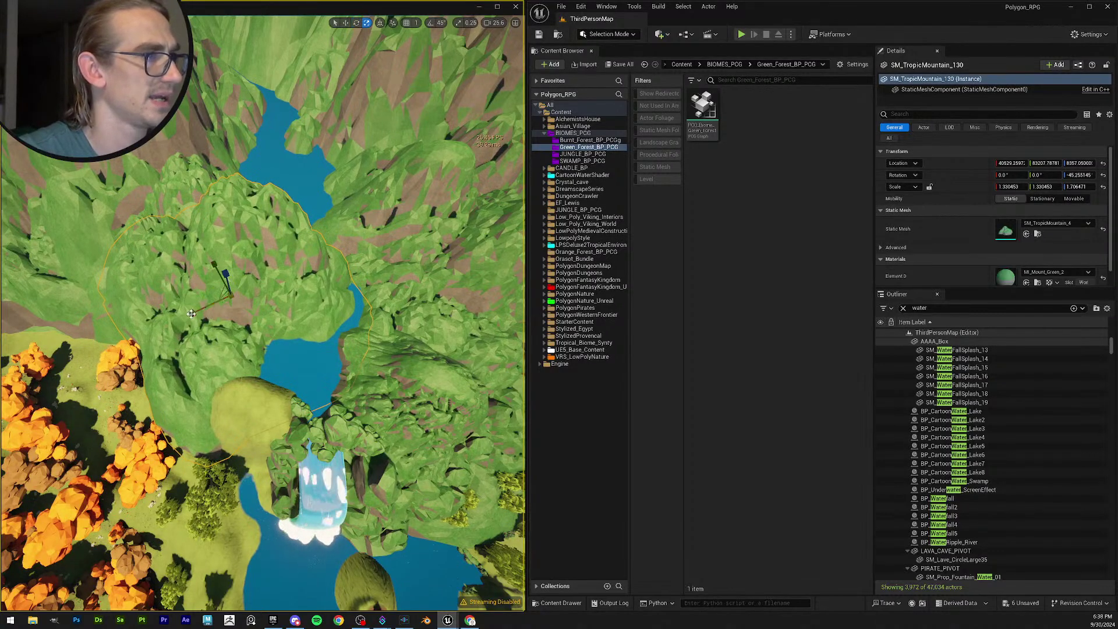
Try narrowing the mountain to an X scale of about 1.17, undo that, and turn it to about -232° on Z.
drag(191, 313, 192, 313)
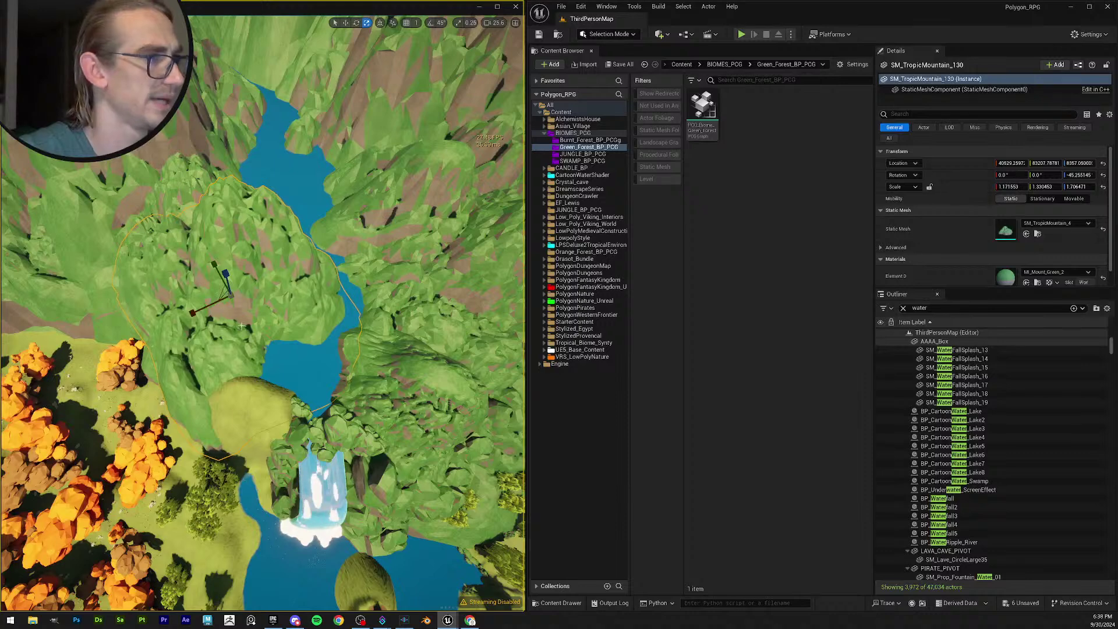
key(ctrl+z)
key(w)
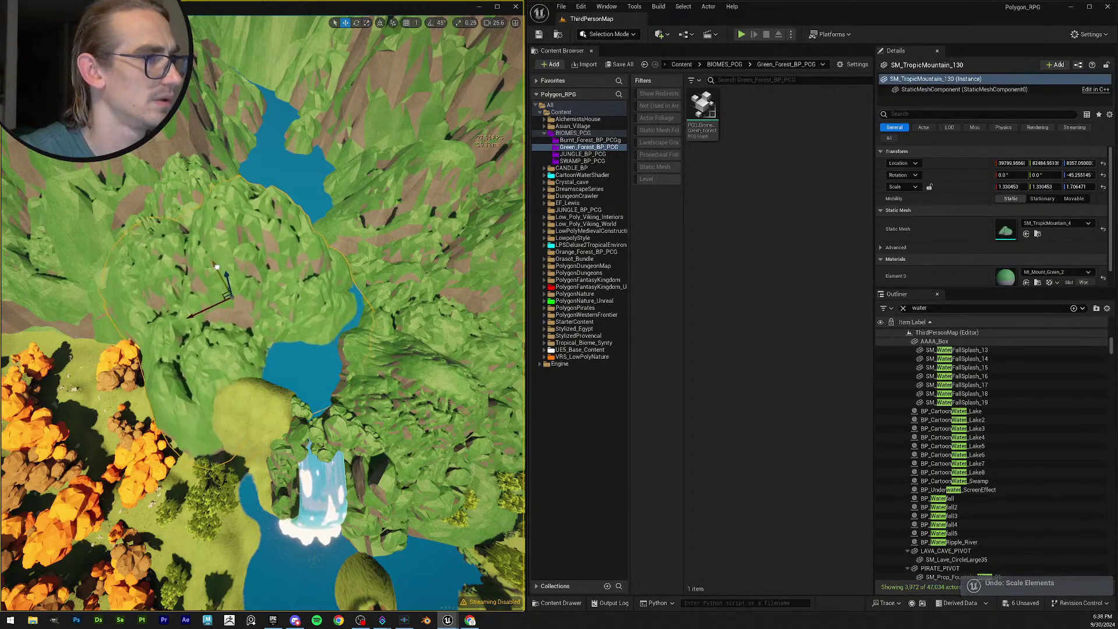
key(e)
mouse_move(230, 320)
mouse_down()
mouse_move(361, 320)
mouse_move(242, 308)
mouse_up()
scroll(242, 309, up, 2)
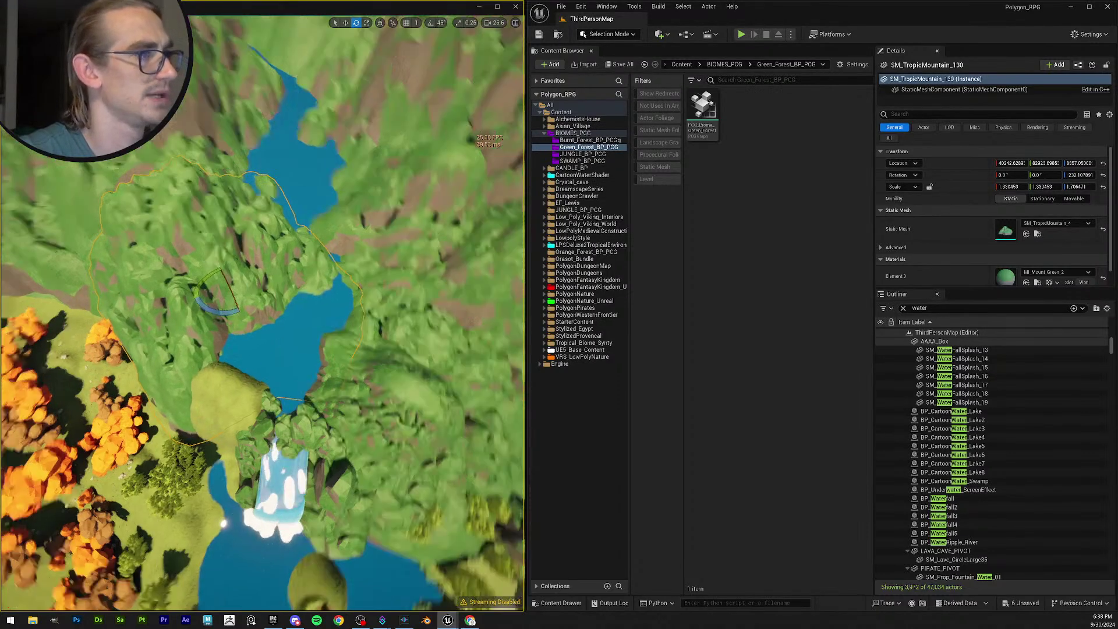
Undo the mountain's recent rotations and reset its scale to 1.0 on all axes.
key(r)
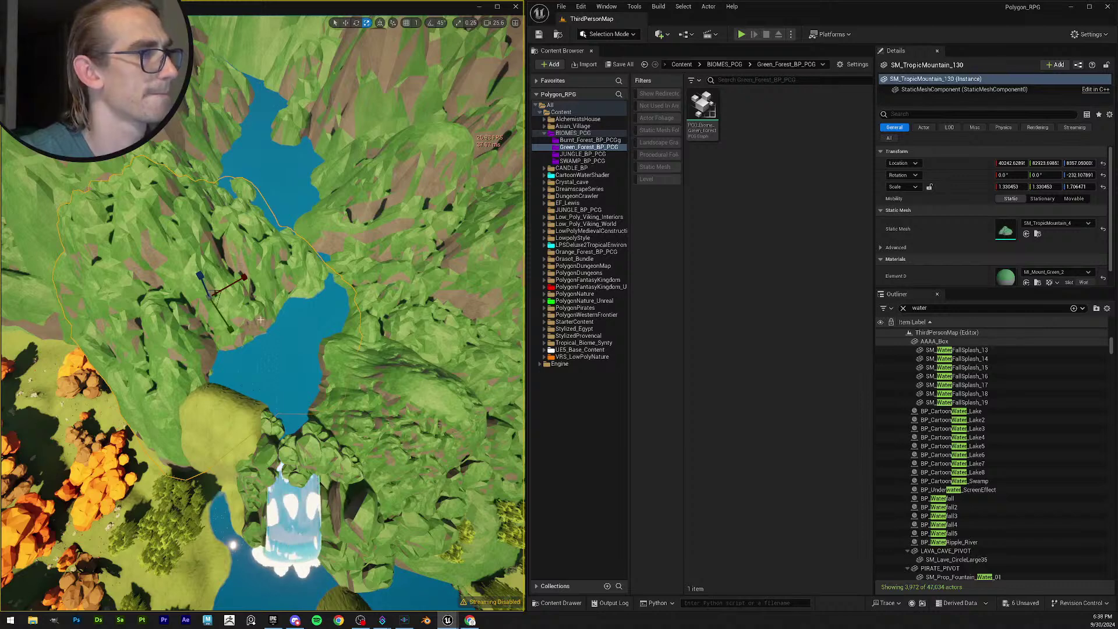
key(ctrl+z)
key(ctrl+z)
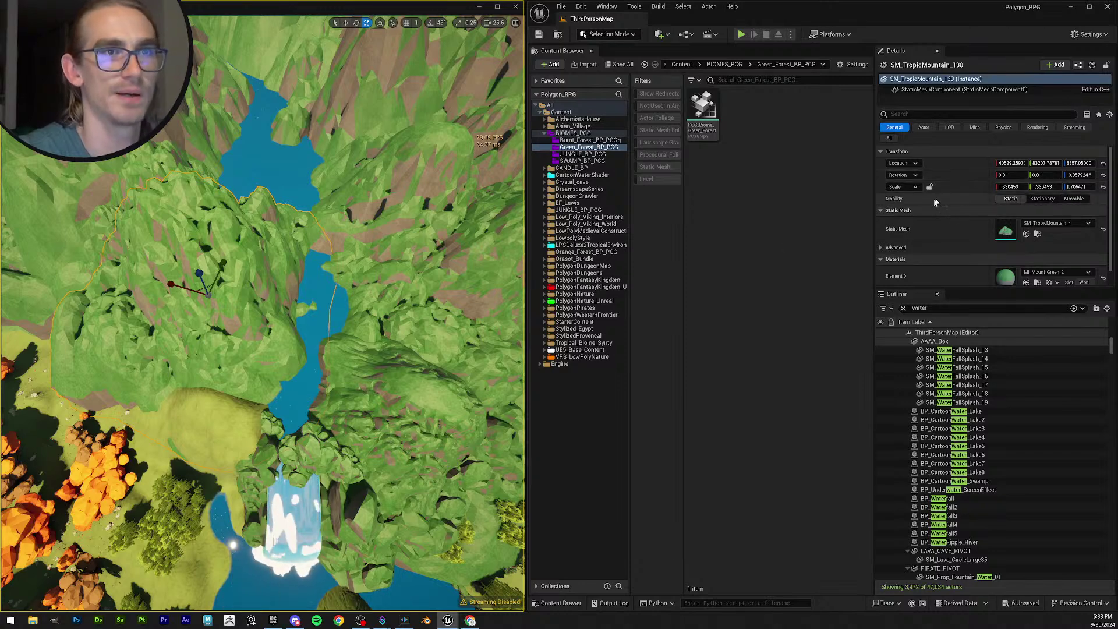
click(1103, 187)
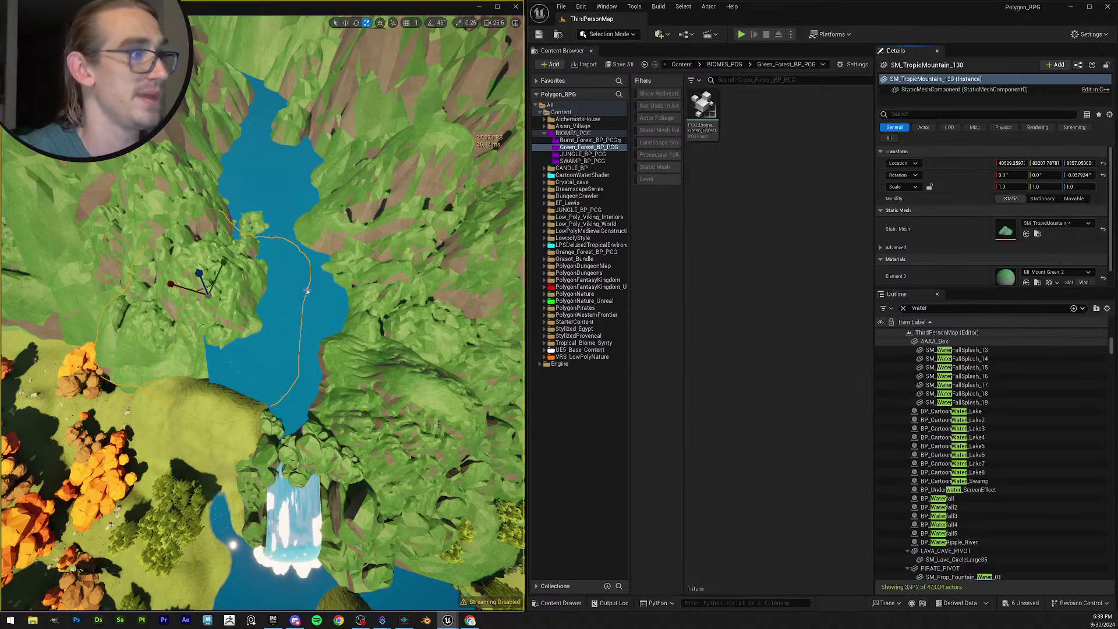
Move the selected tropic mountain along the lake's bank toward the waterfall and turn it to about 22.4°.
key(w)
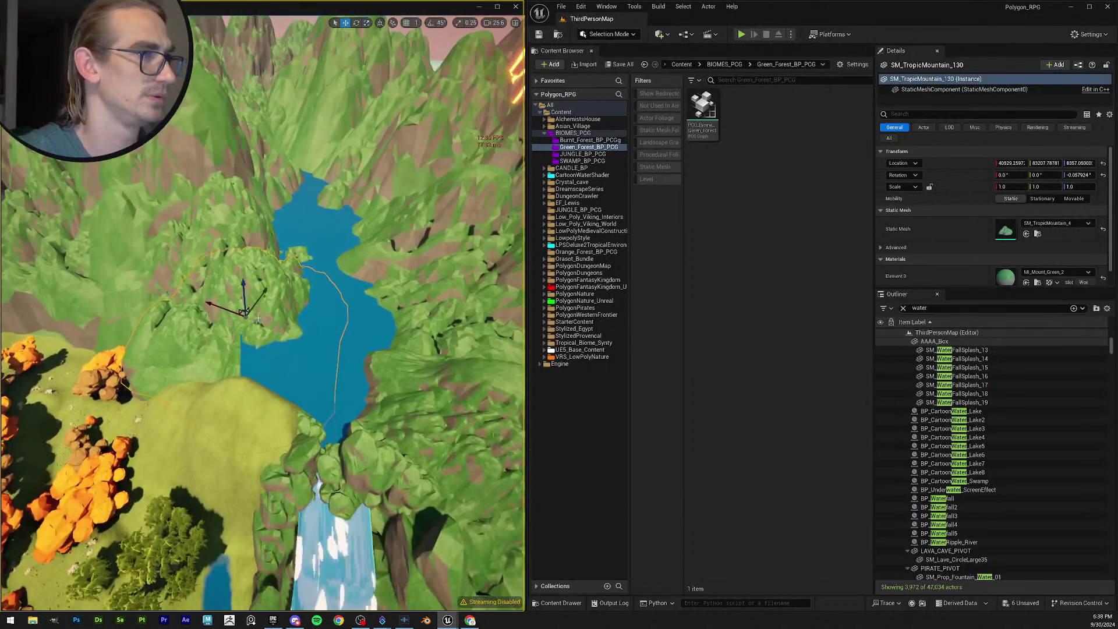
drag(264, 293, 238, 316)
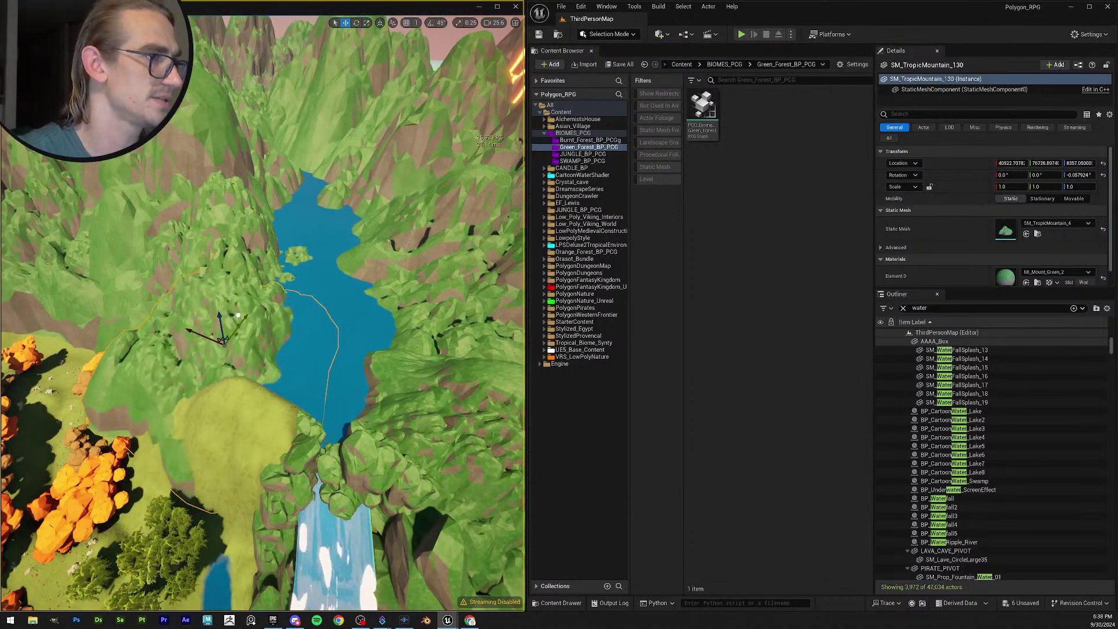
drag(237, 371, 205, 328)
right_drag(284, 329, 294, 314)
drag(309, 295, 346, 294)
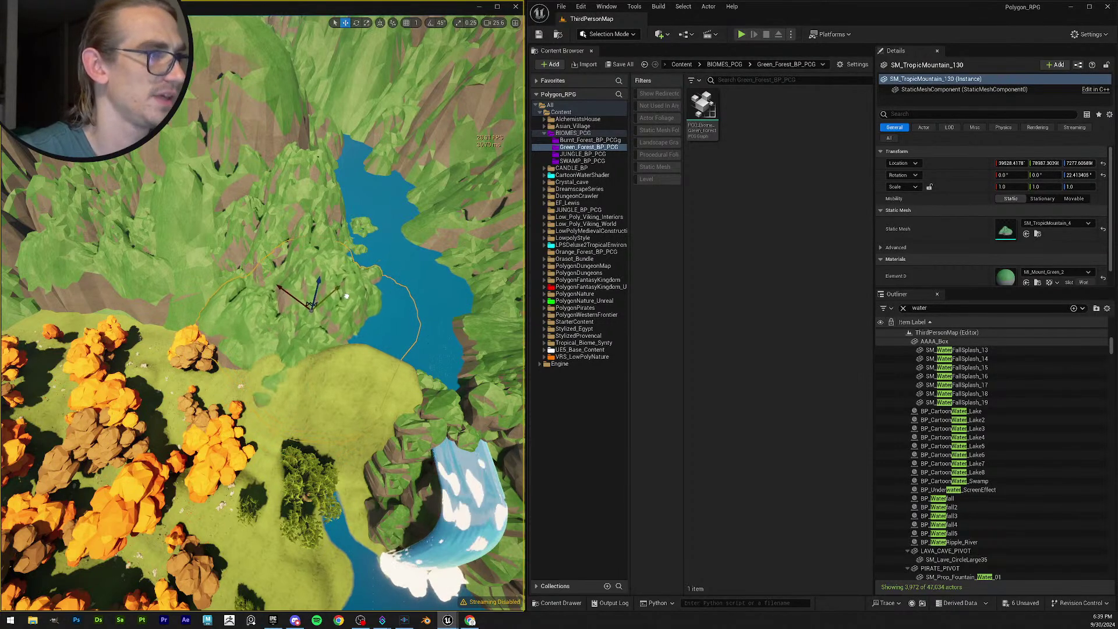
drag(292, 297, 311, 310)
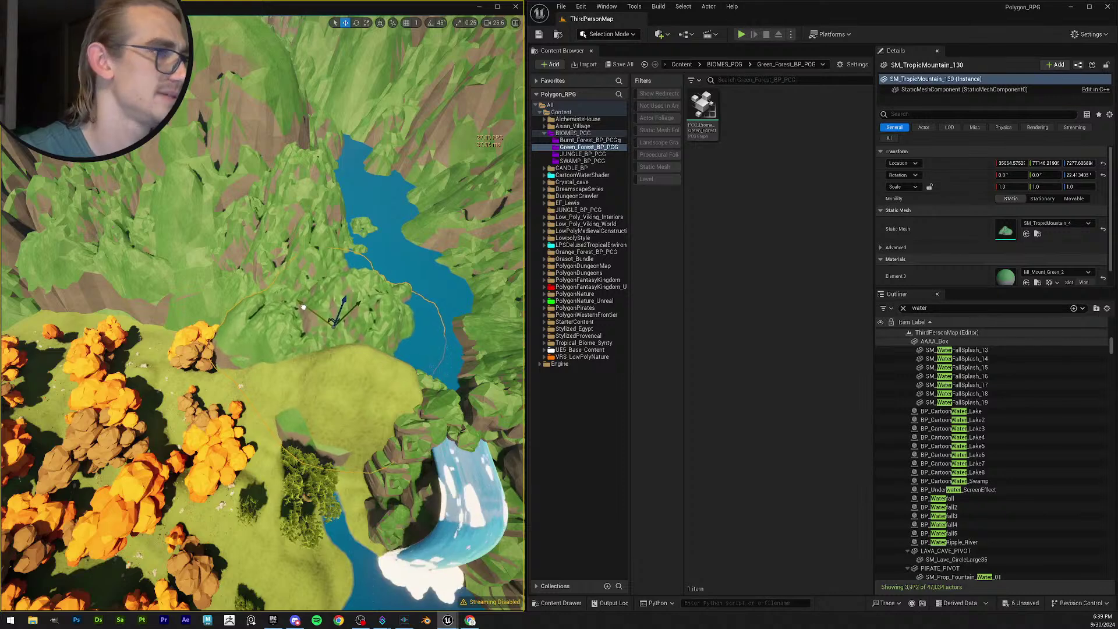
Rotate the tropic mountain to about 64.7° around its vertical axis and nudge it against the lake shore behind the yellow-green hill.
key(e)
scroll(314, 312, up, 3)
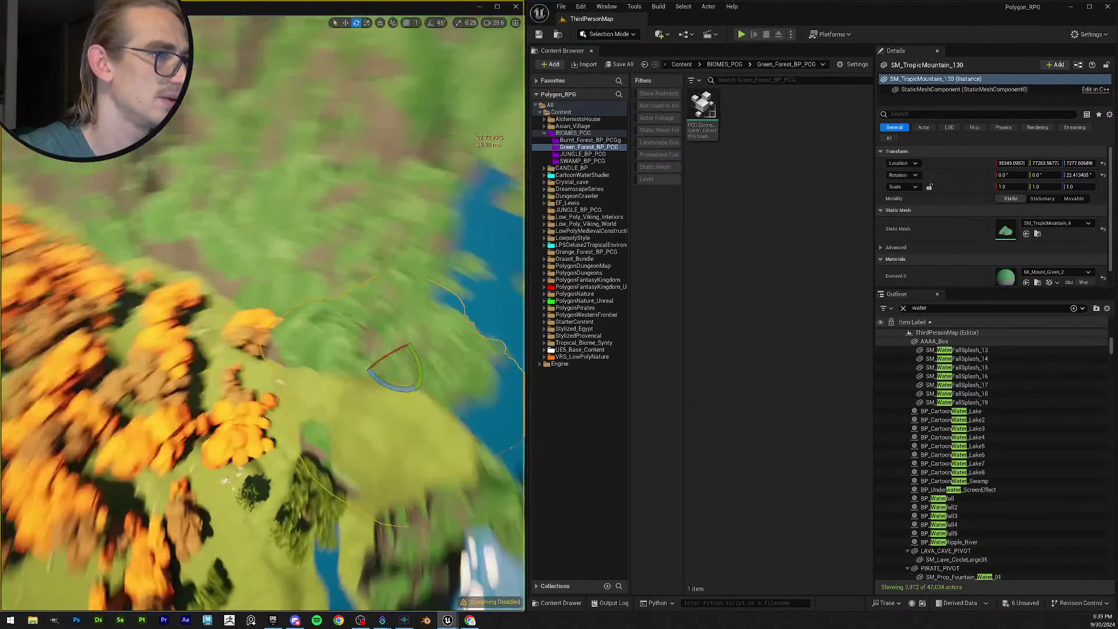
mouse_move(347, 318)
mouse_down()
mouse_move(381, 317)
mouse_move(362, 314)
mouse_up()
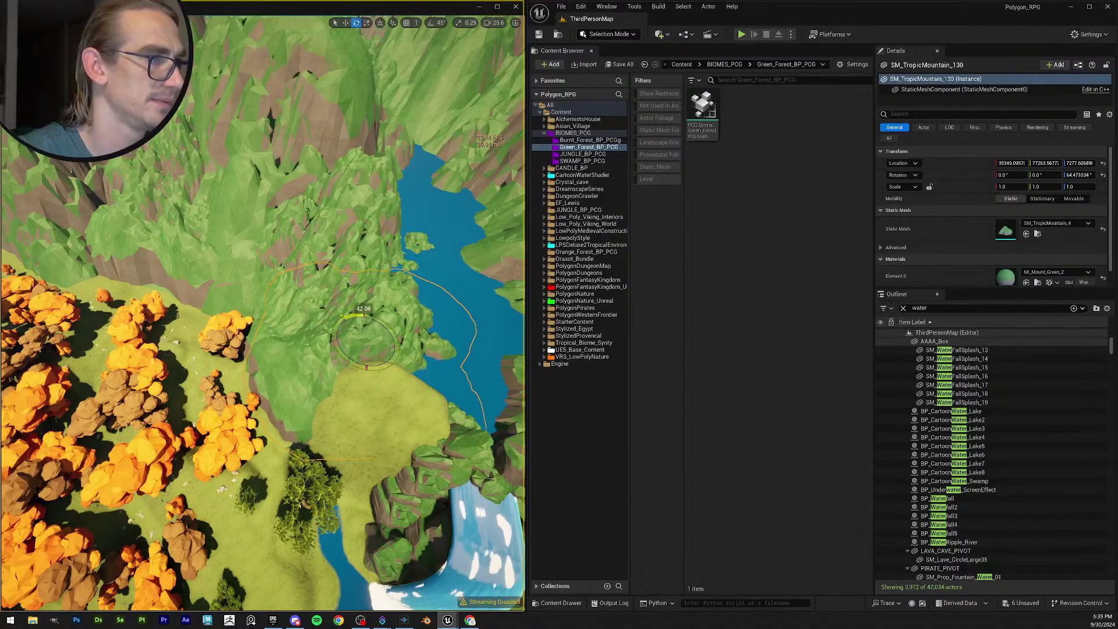
key(w)
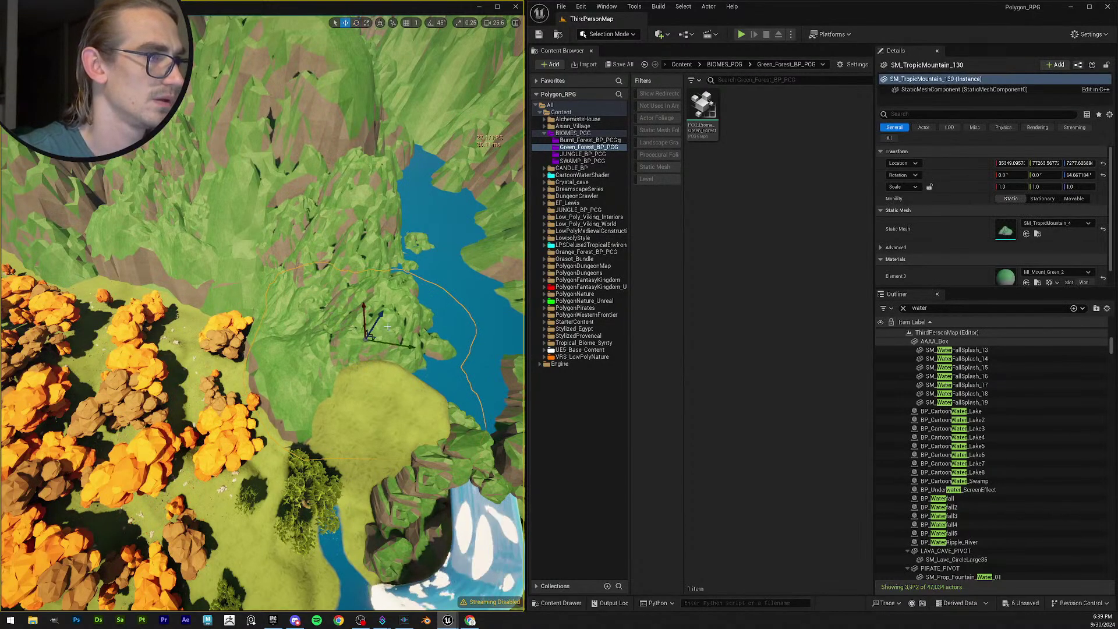
mouse_move(410, 348)
mouse_down()
mouse_move(425, 343)
mouse_move(414, 342)
mouse_up()
key(Escape)
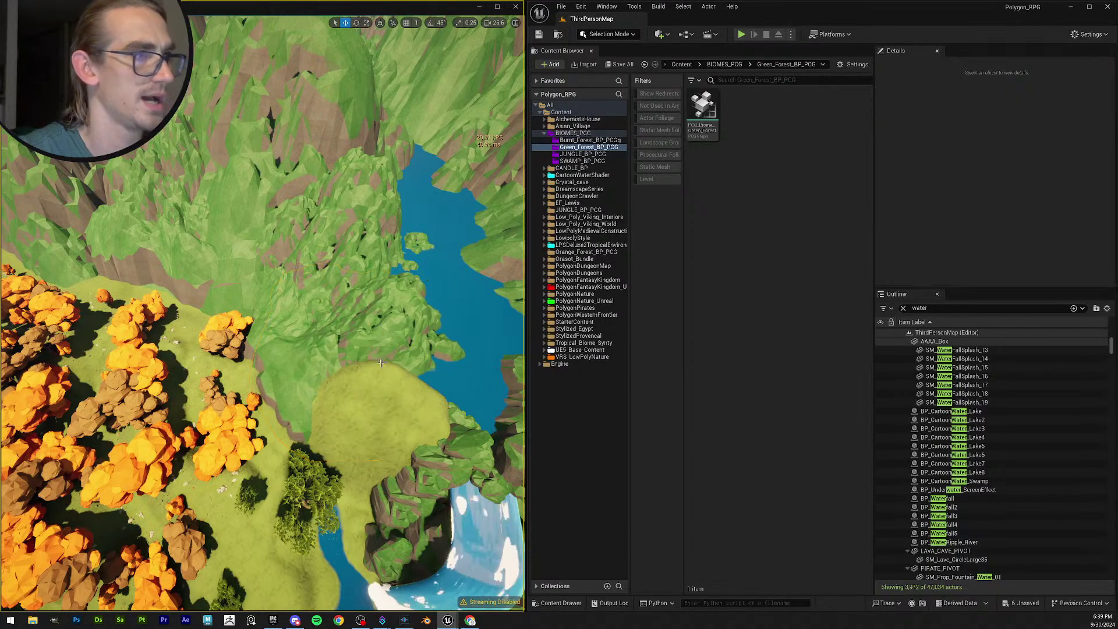
Duplicate the small cliff rock at the top of the waterfall and place the copy along the yellow-green hill's lakeside edge.
right_drag(414, 342, 379, 361)
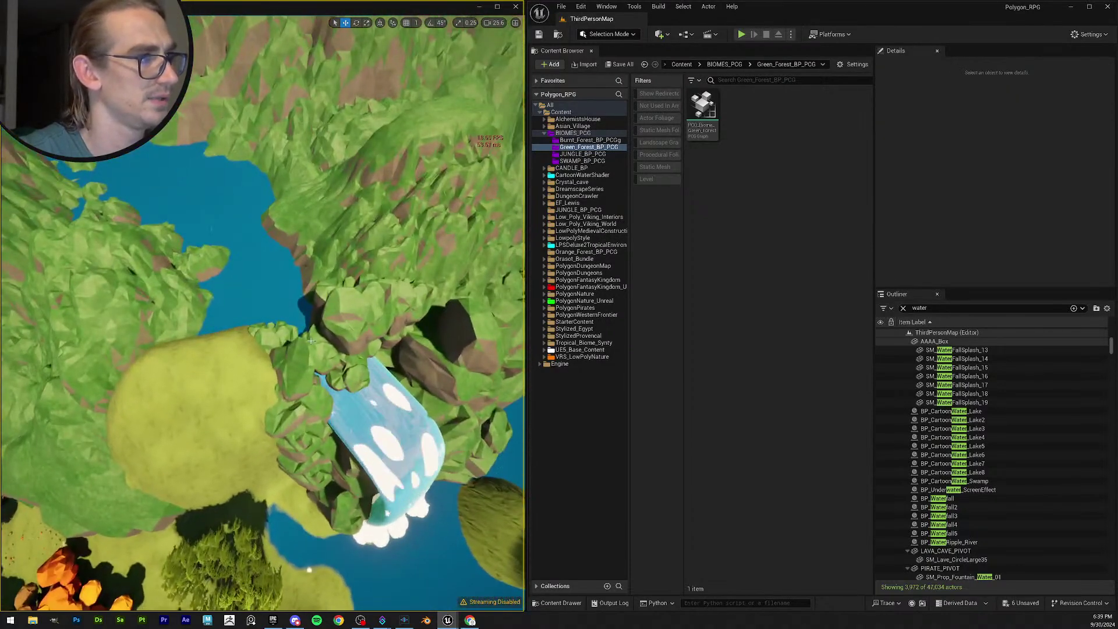
click(304, 334)
key(f)
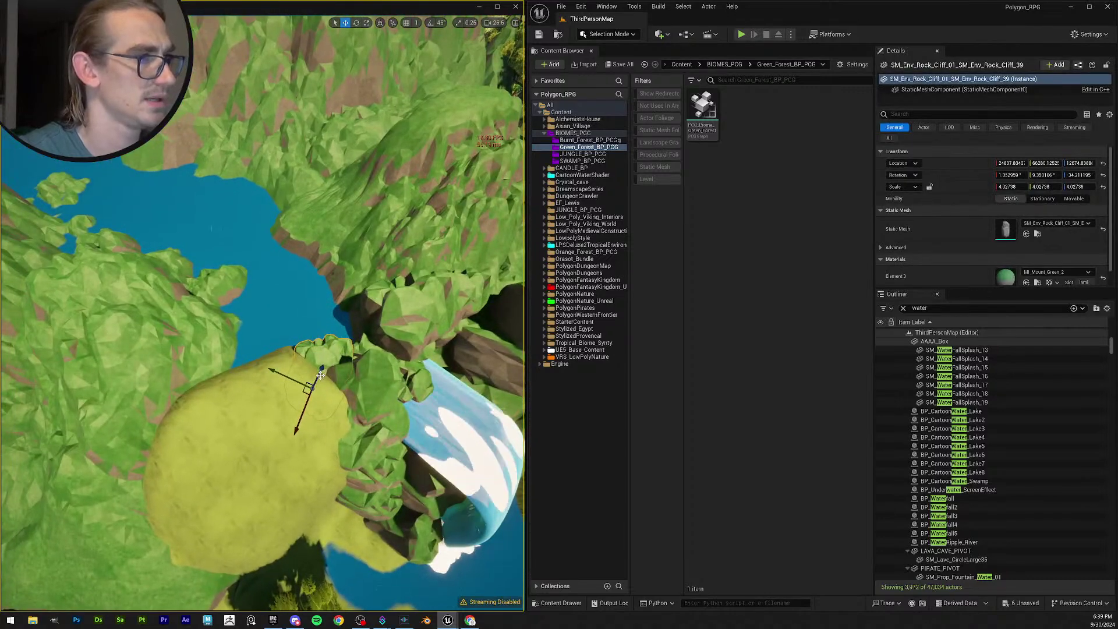
key(ctrl+d)
drag(276, 377, 236, 428)
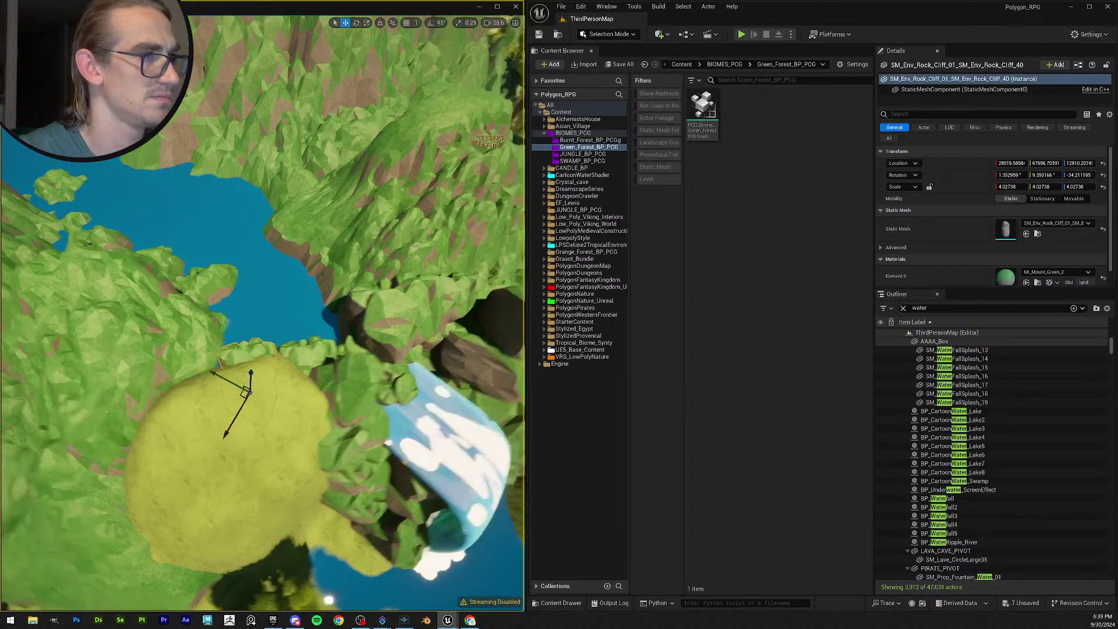
Try tilting the copied cliff rock slightly and reset its rotation to zero on all axes.
right_drag(236, 428, 257, 288)
key(e)
drag(265, 407, 243, 449)
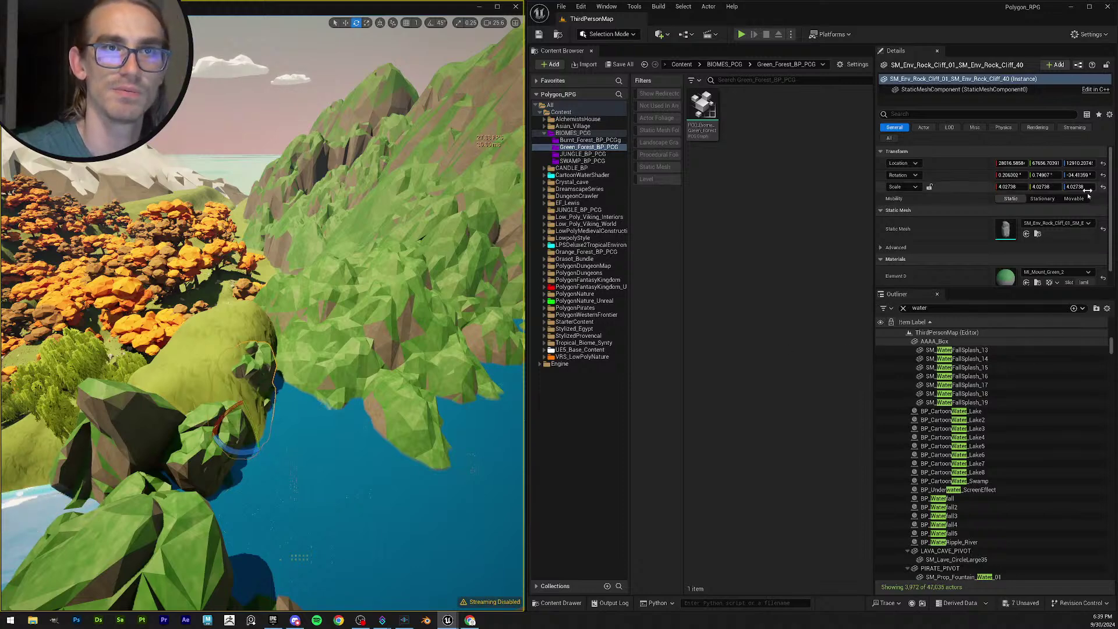
click(1103, 175)
Try enlarging the copied cliff rock to a scale of about 5.83.
key(r)
drag(244, 407, 265, 372)
alt+drag(265, 373, 282, 366)
key(w)
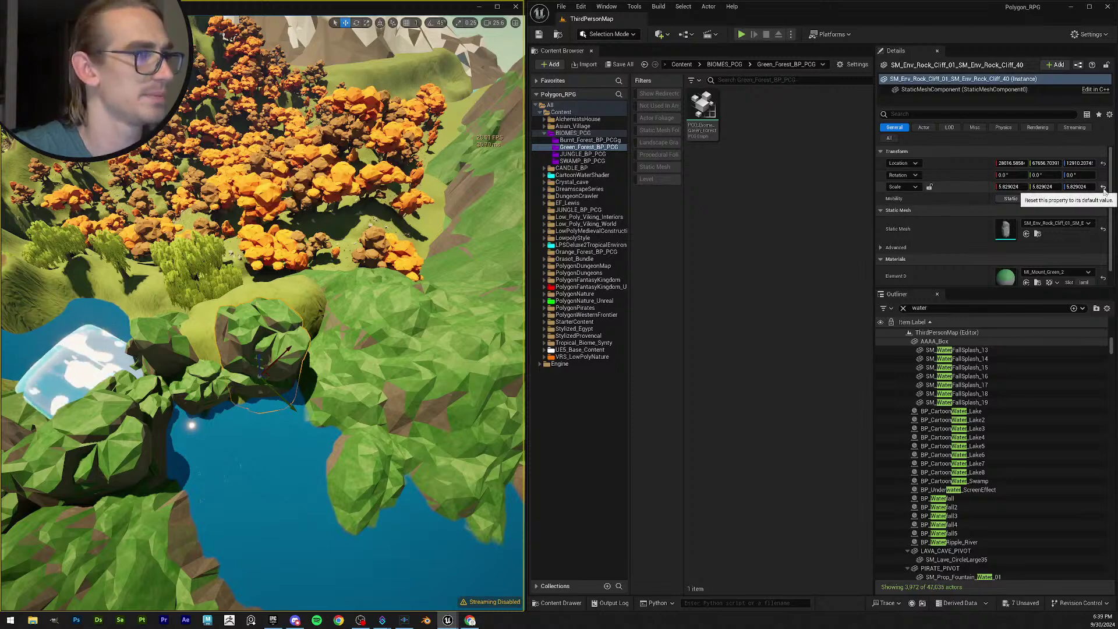
Reset the cliff copy's scale to 1, lock its proportions and enlarge it uniformly to about 4.7.
click(1103, 187)
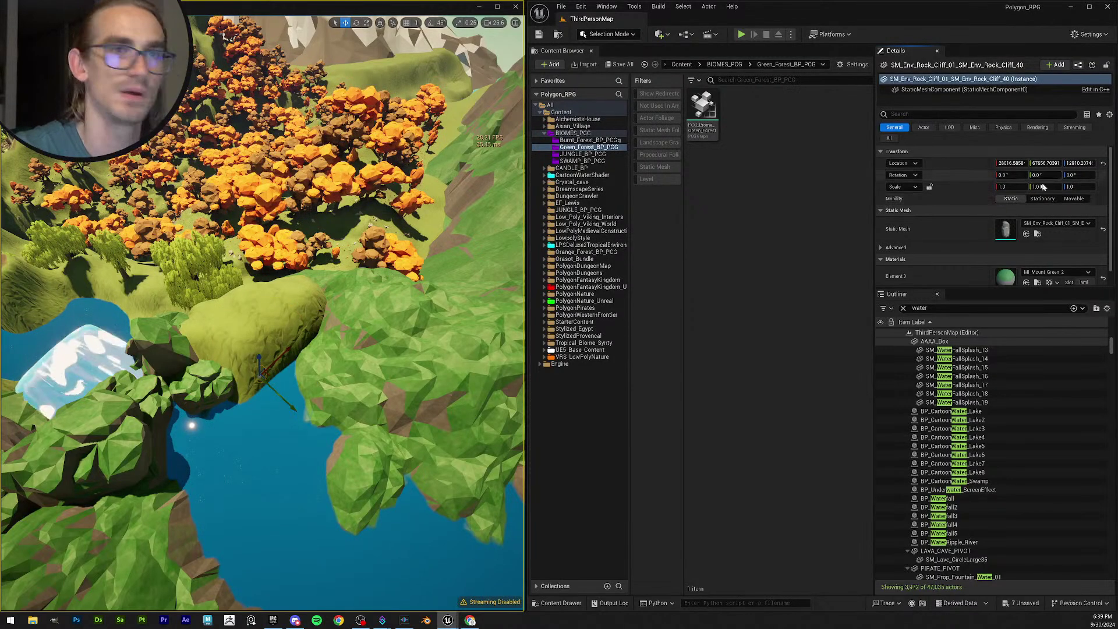
click(930, 188)
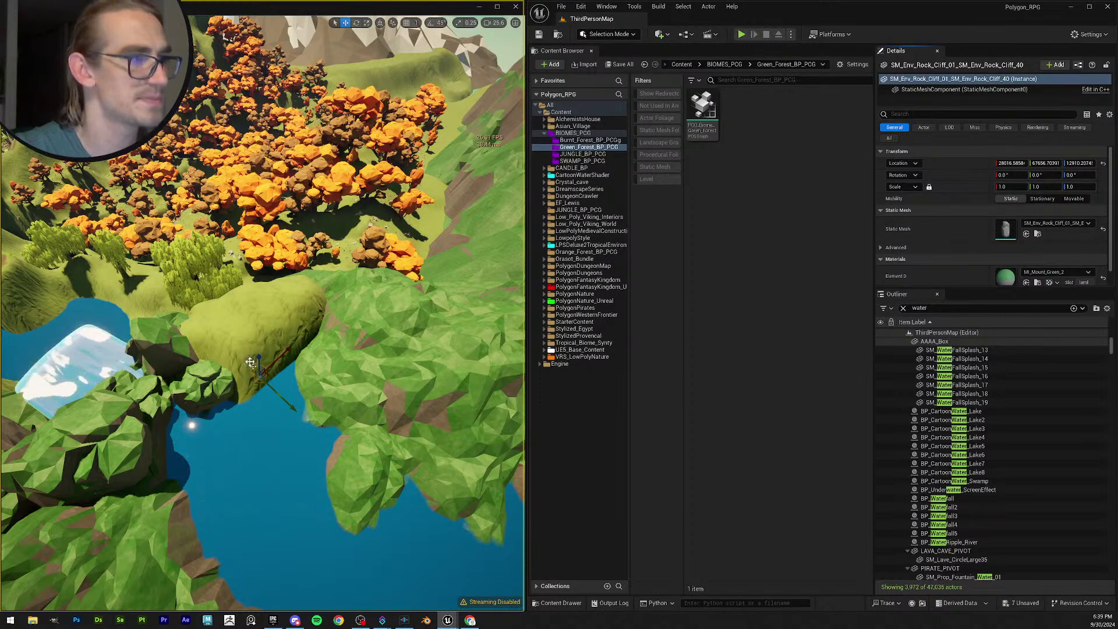
drag(273, 373, 300, 349)
Shift the cliff copy into the hill's lakeside edge and rotate it to about -15.4° around the vertical axis.
key(w)
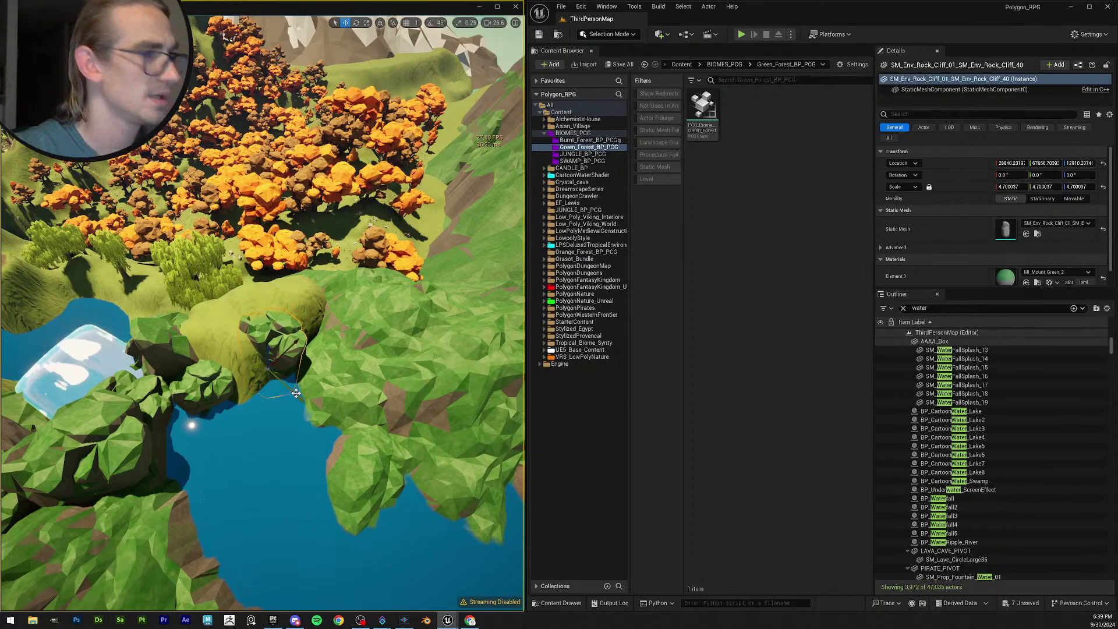
drag(298, 398, 313, 403)
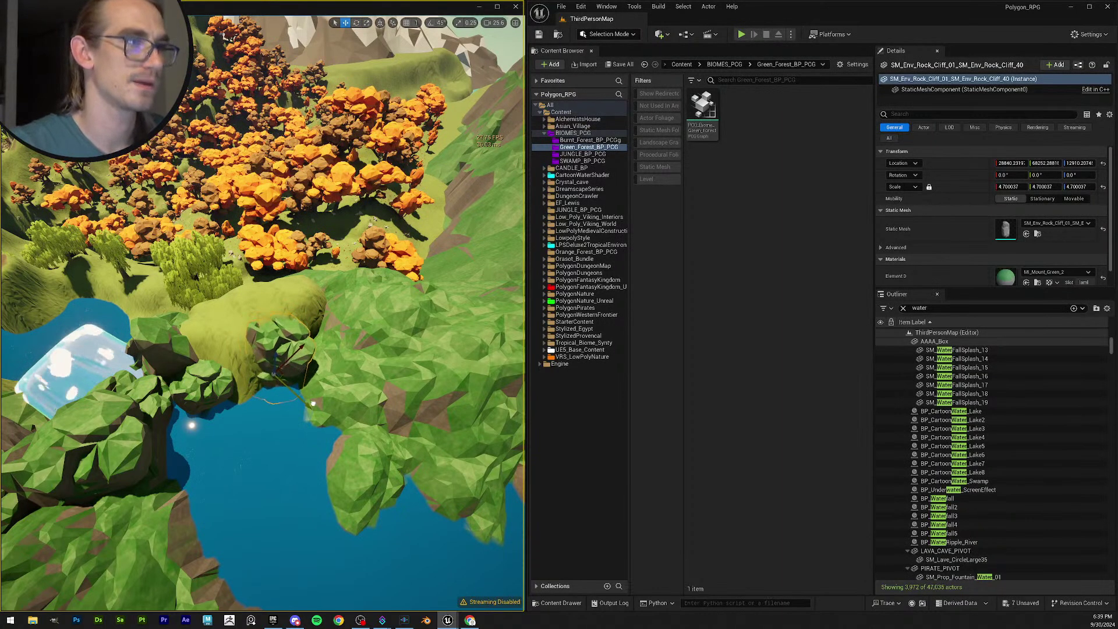
drag(303, 346, 319, 344)
right_drag(319, 344, 319, 345)
key(e)
drag(271, 464, 222, 448)
key(w)
right_drag(221, 449, 244, 427)
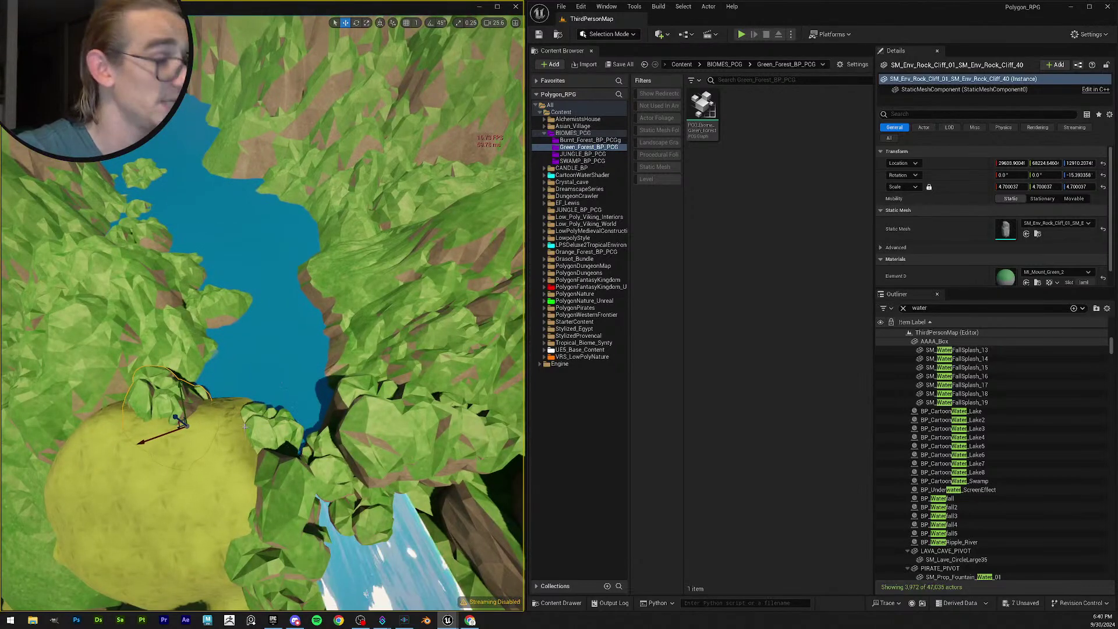
Duplicate the enlarged cliff rock into the gap toward the waterfall and rotate the copy to vary its look.
alt+drag(184, 434, 242, 377)
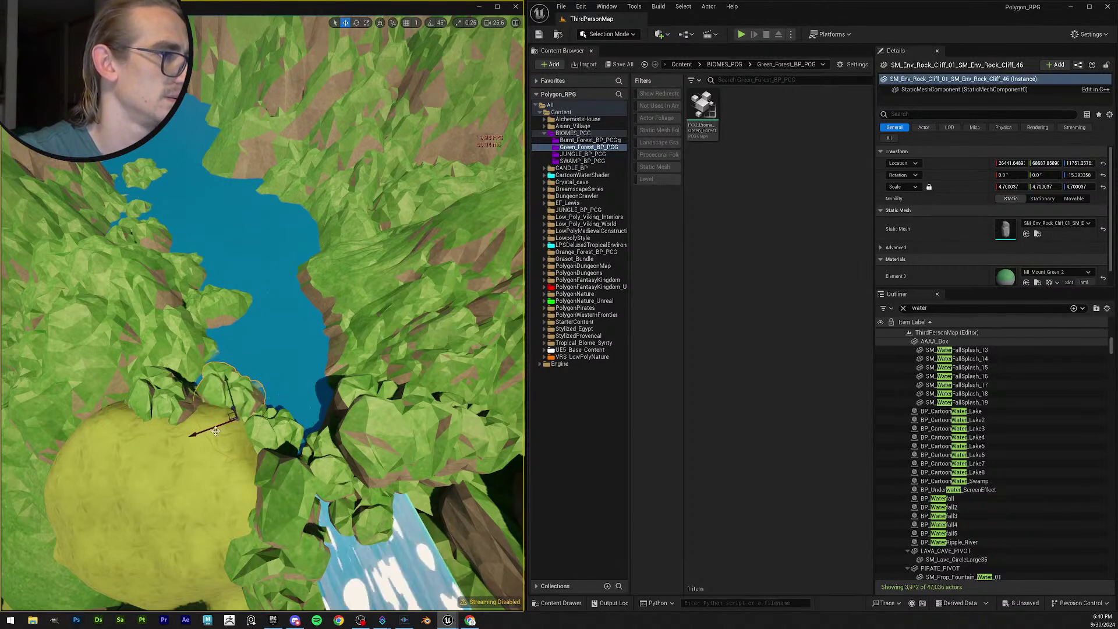
key(e)
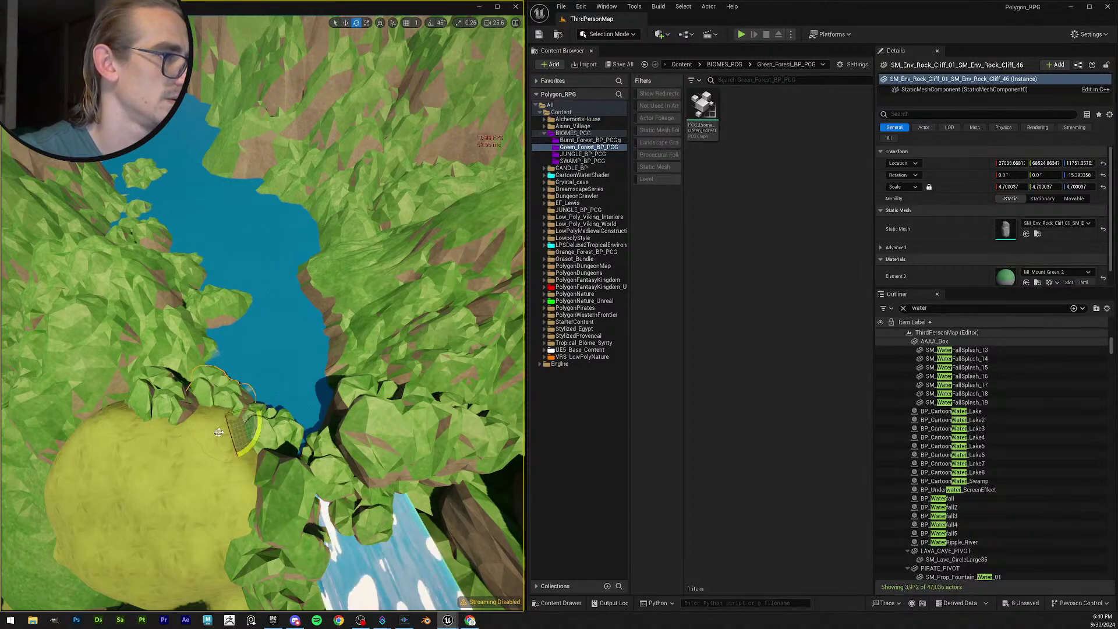
drag(254, 441, 303, 435)
key(Escape)
Add another cliff rock copy, turned to about 134.5°, farther along the hill's edge where it meets the green mountain.
right_drag(290, 410, 251, 399)
click(290, 410)
key(w)
key(Escape)
click(287, 385)
click(251, 400)
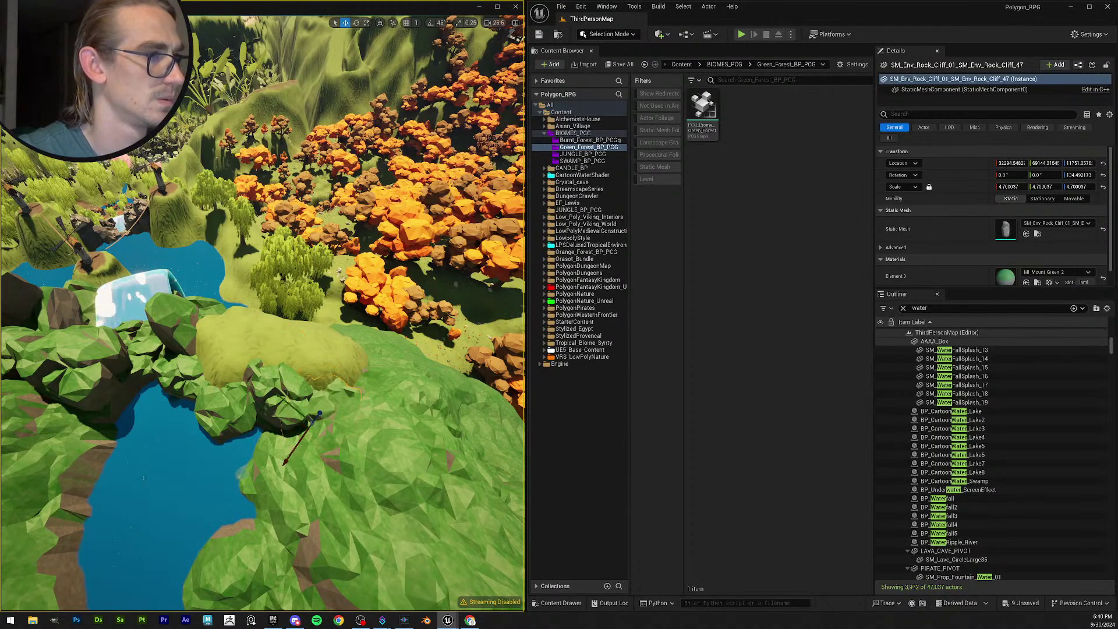
right_drag(337, 431, 402, 396)
key(Escape)
Examine the chain of waterfalls and lakes and the surrounding biomes from a distance.
key(s)
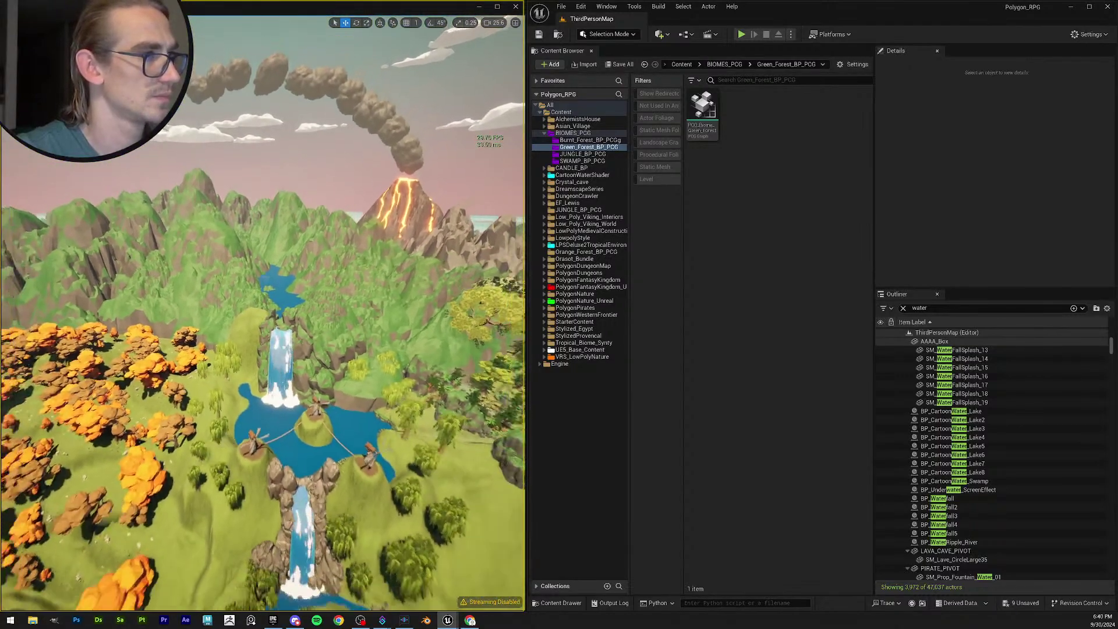
key(w)
right_drag(402, 396, 338, 439)
scroll(390, 436, up, 3)
key(s)
scroll(277, 433, up, 1)
key(s)
scroll(300, 430, up, 1)
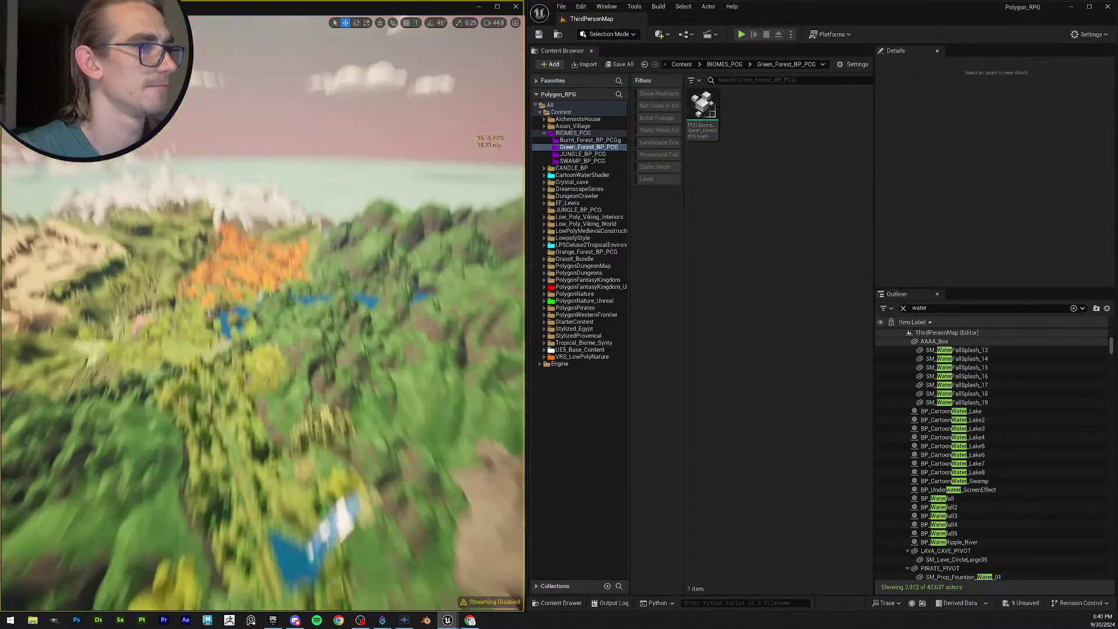
right_drag(338, 439, 308, 422)
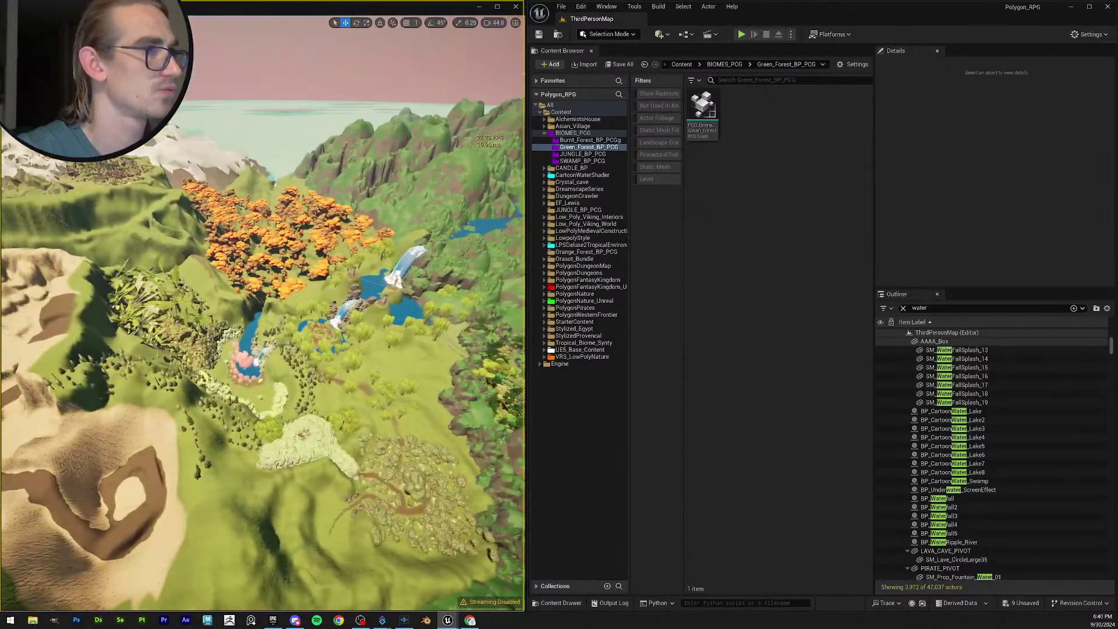
right_drag(309, 422, 295, 400)
Adjust the placement of the large willow trees on the green slope above the lake.
right_drag(210, 378, 205, 272)
click(205, 272)
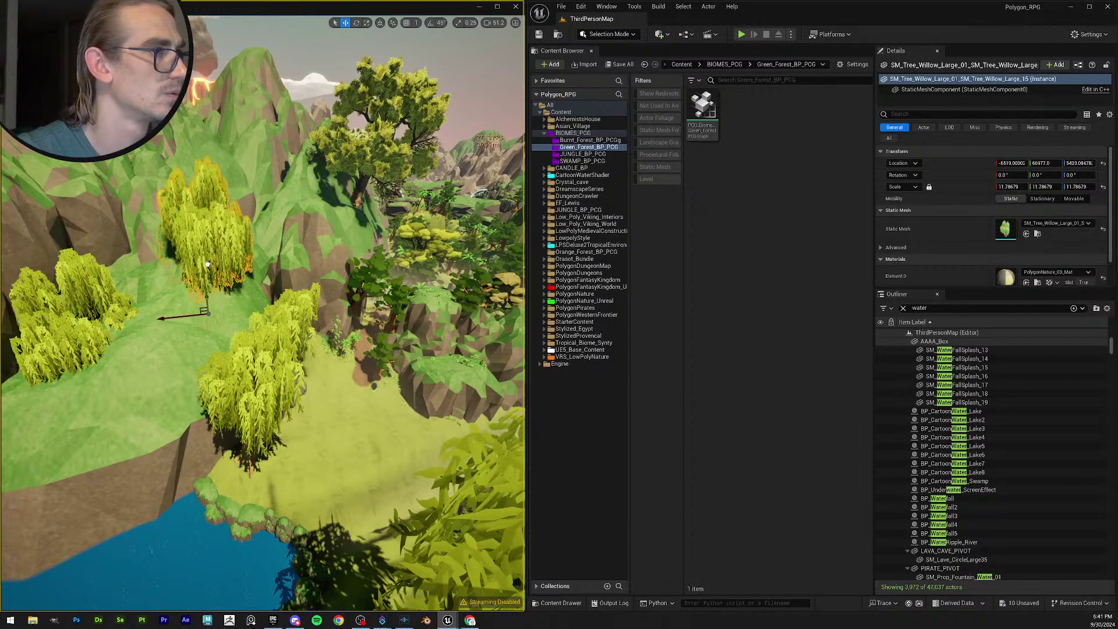
key(Escape)
click(77, 321)
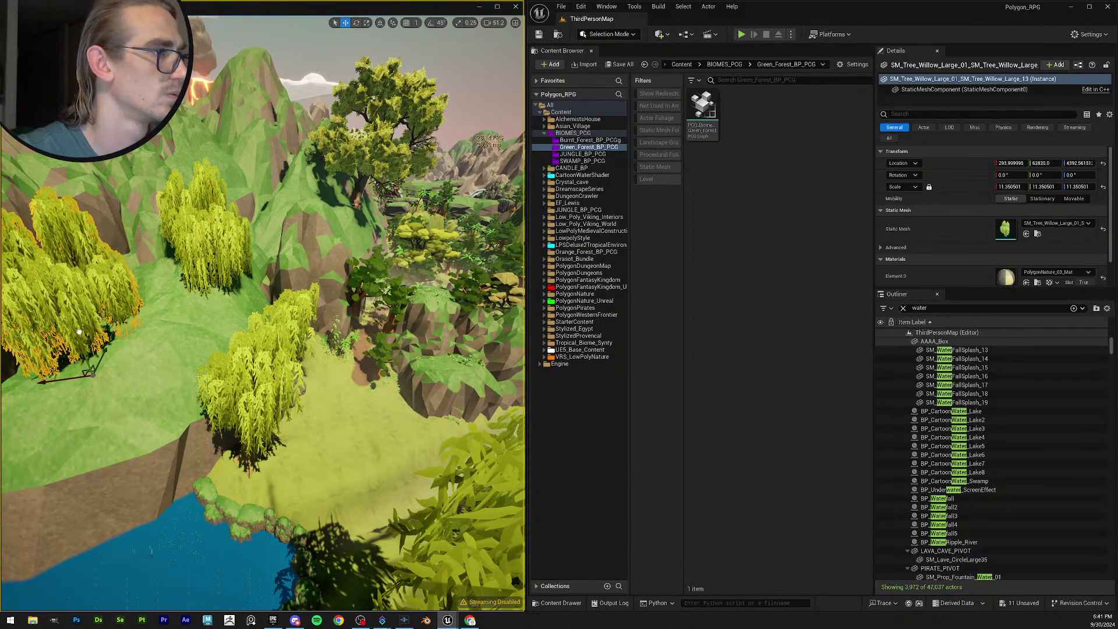
key(Delete)
Rotate the large willow beside the waterfall to about 31.6° and shift it slightly on the slope.
right_drag(105, 346, 99, 274)
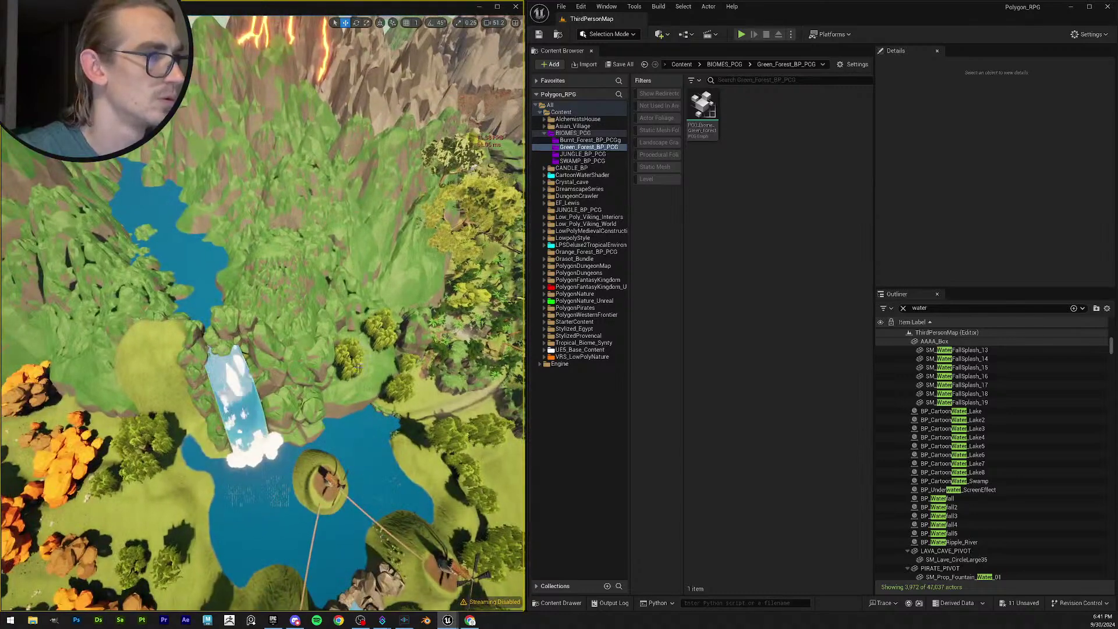
click(350, 355)
key(e)
drag(342, 394, 342, 393)
key(w)
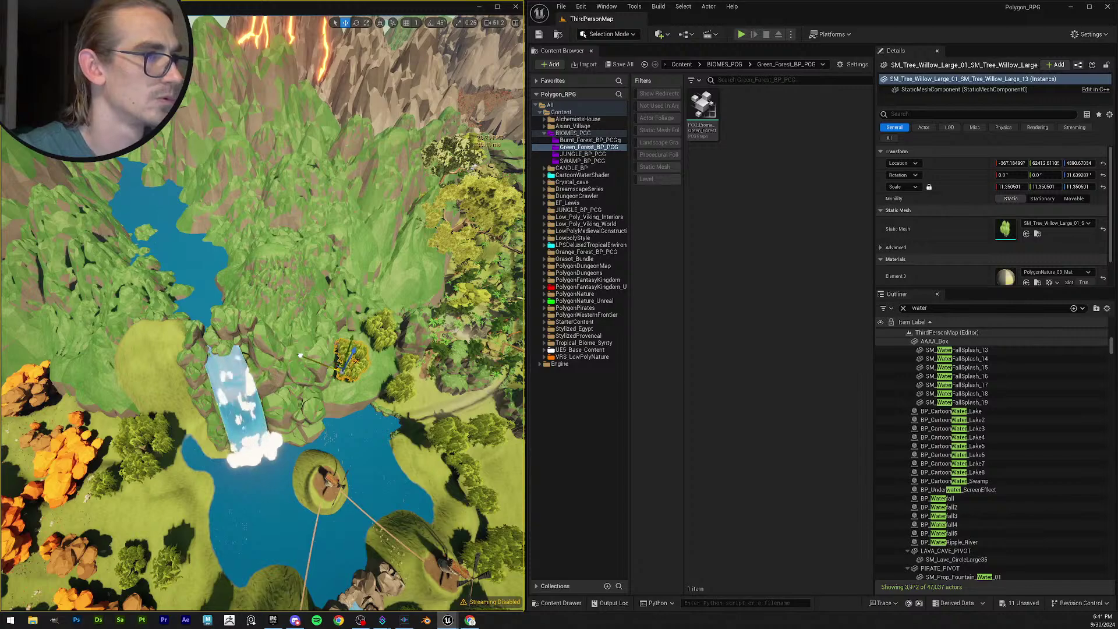
key(e)
key(Escape)
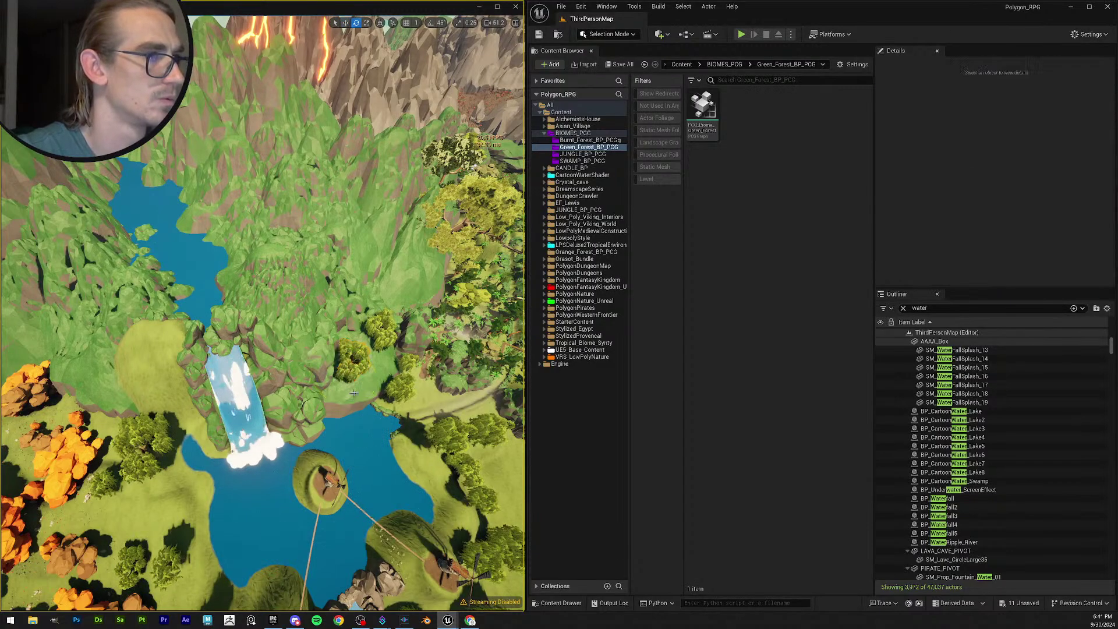
Save the current level and all remaining unsaved content.
right_drag(262, 350, 261, 228)
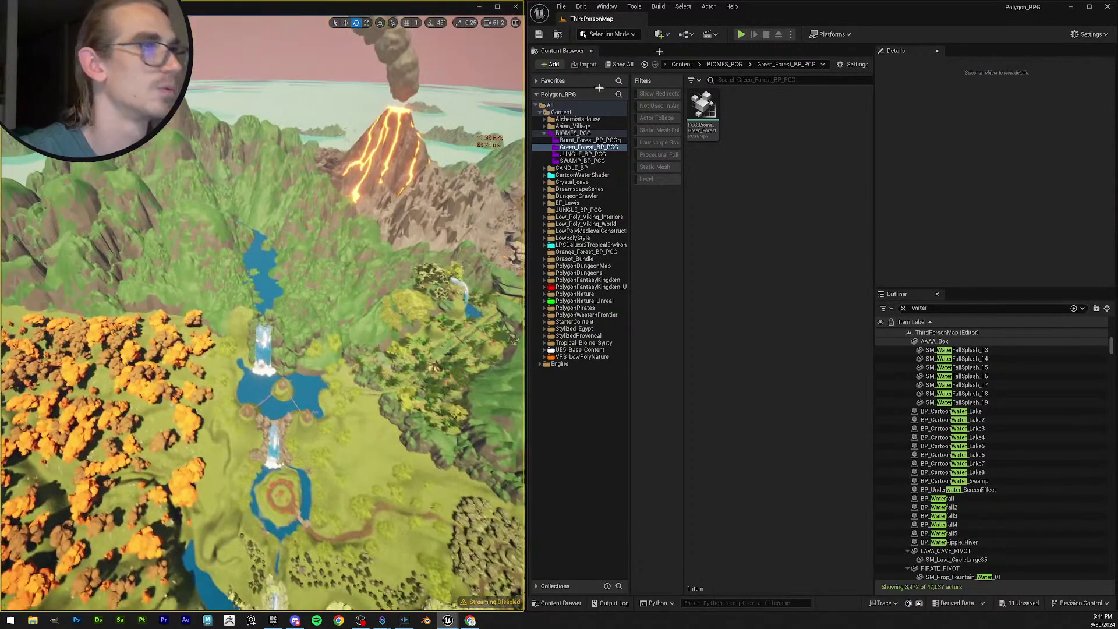
click(539, 35)
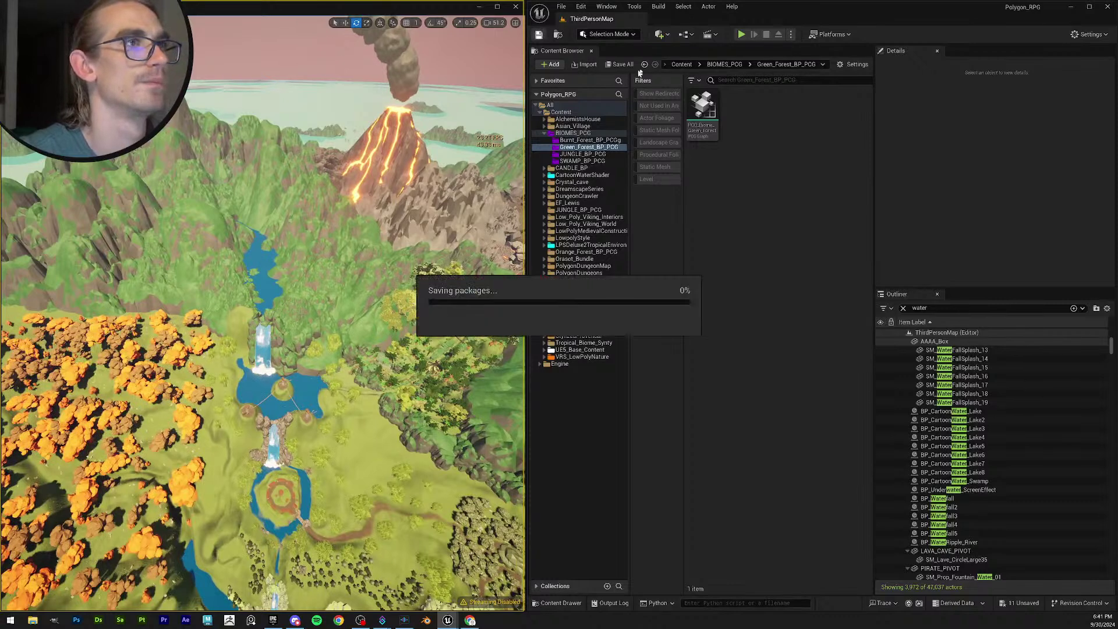
click(621, 69)
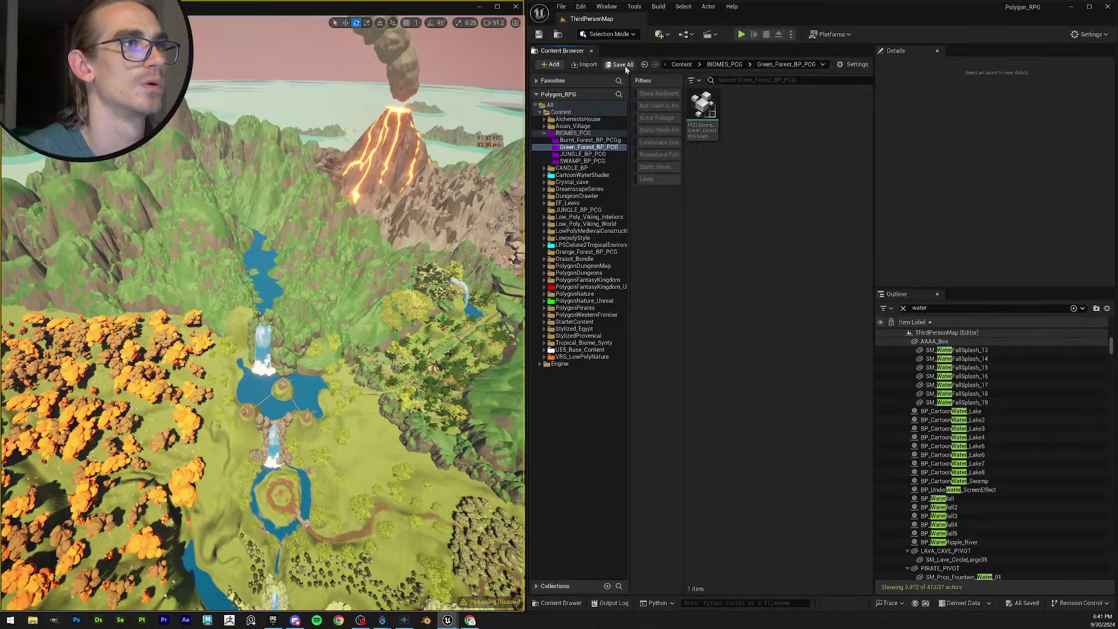
Duplicate the cliff rock beside the lake waterfall's base to the opposite side of the fall and rotate the copy about 118°.
right_drag(262, 314, 379, 216)
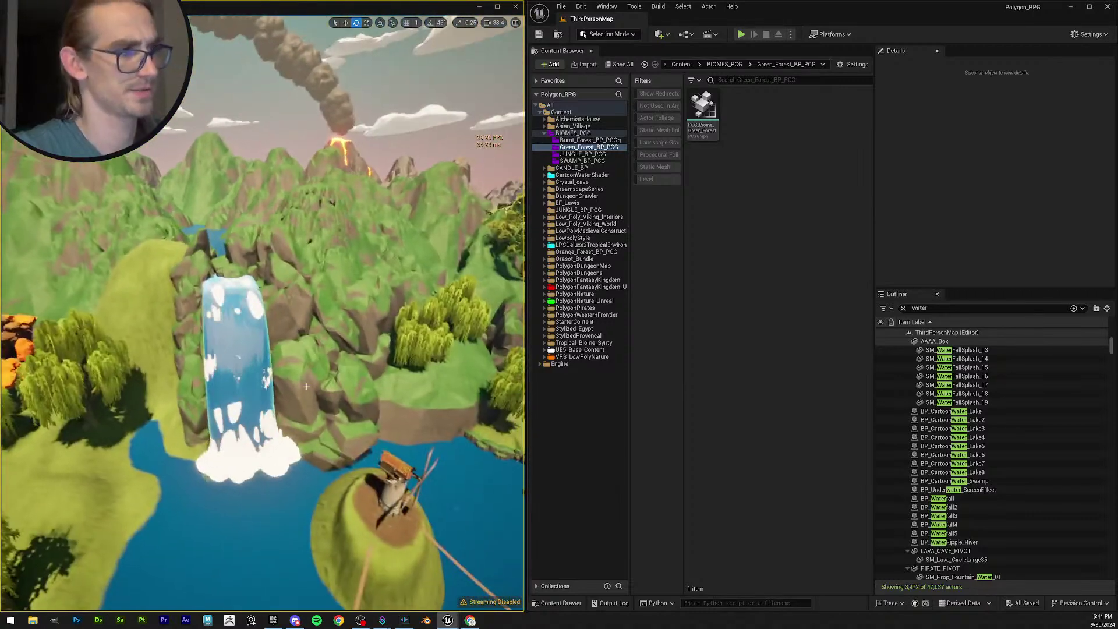
click(312, 397)
click(312, 397)
key(w)
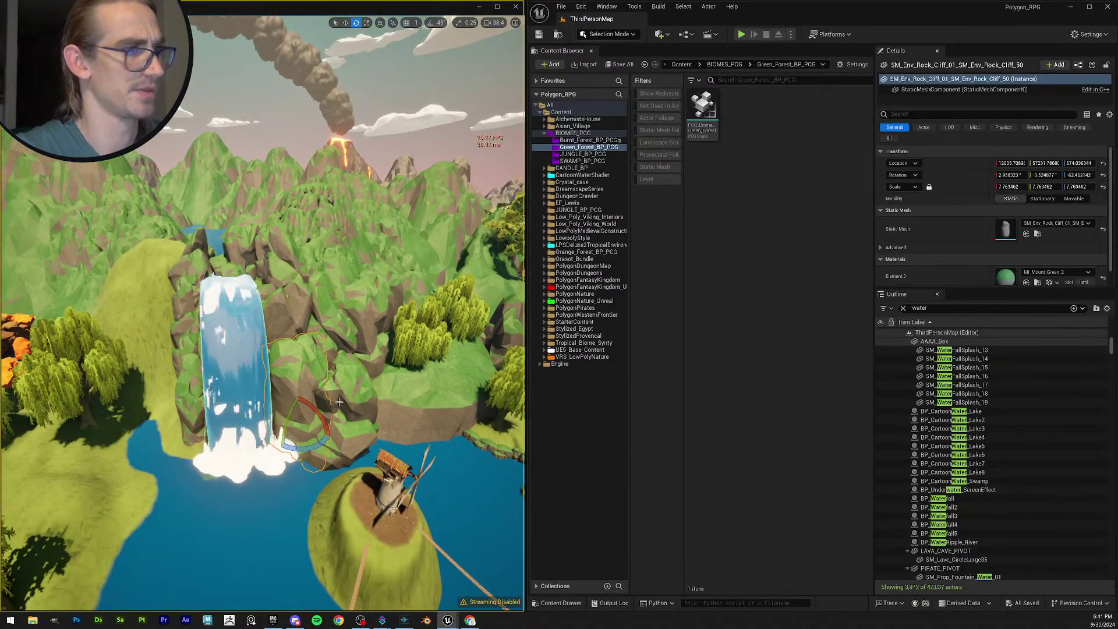
right_drag(312, 396, 341, 413)
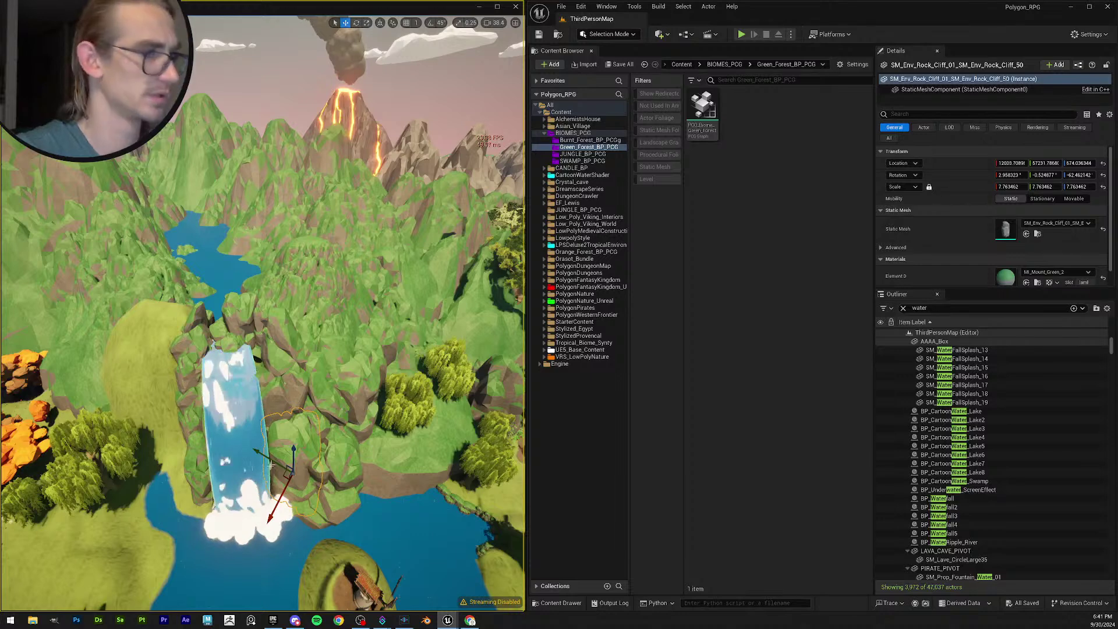
alt+drag(263, 454, 184, 456)
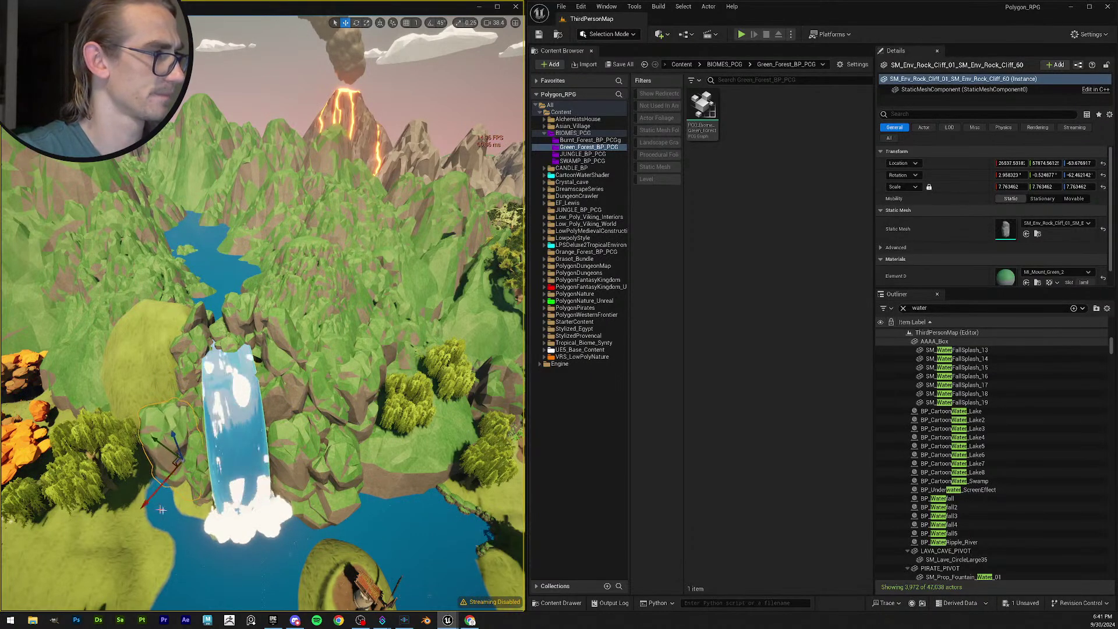
key(e)
drag(156, 493, 166, 443)
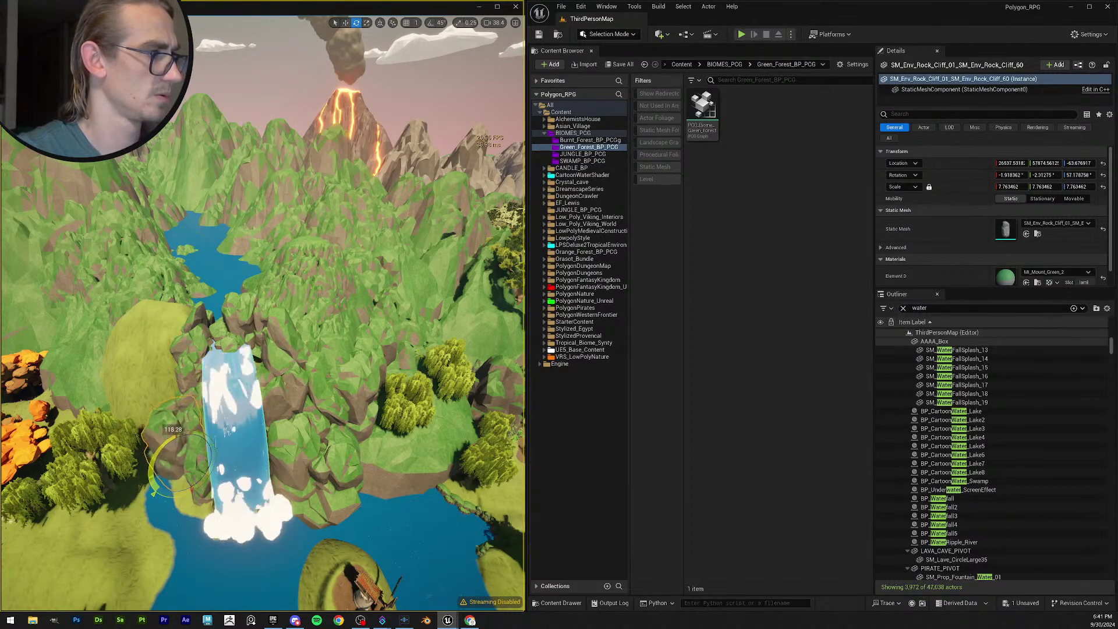
key(Escape)
Shift the copied cliff rock beside the waterfall and turn it about 49° back against the bank.
right_drag(166, 442, 183, 391)
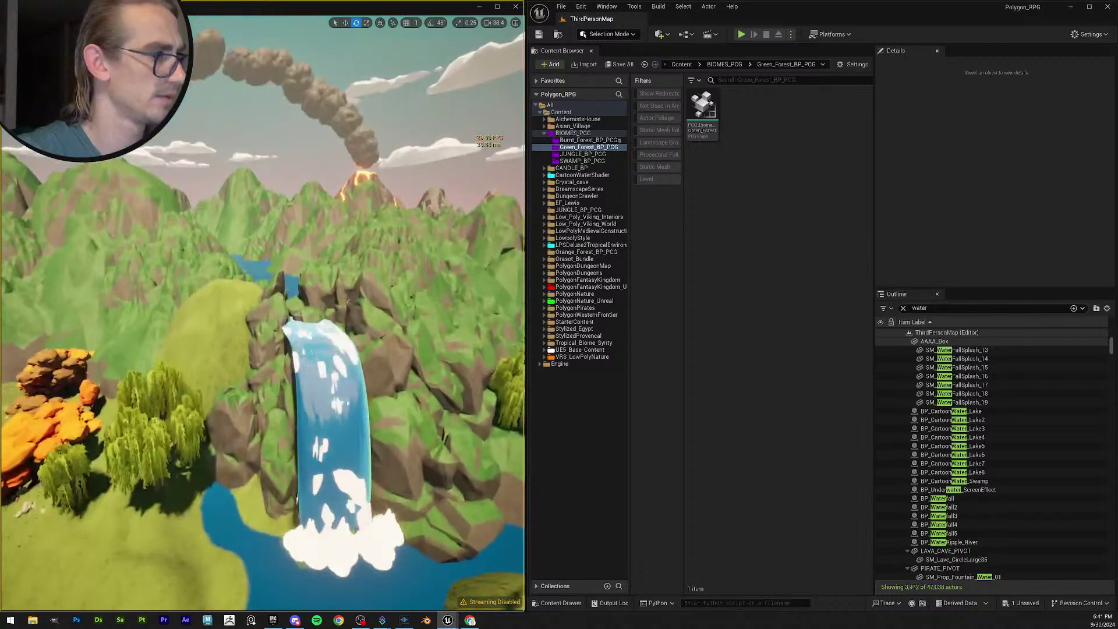
right_drag(297, 496, 272, 475)
click(272, 475)
key(w)
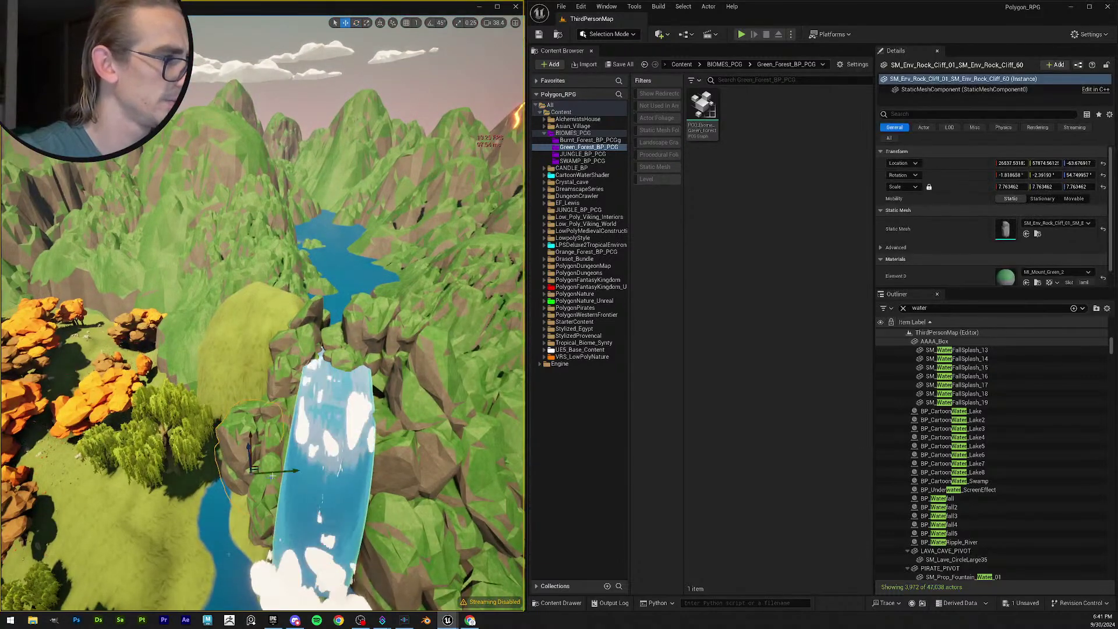
drag(272, 475, 236, 447)
key(e)
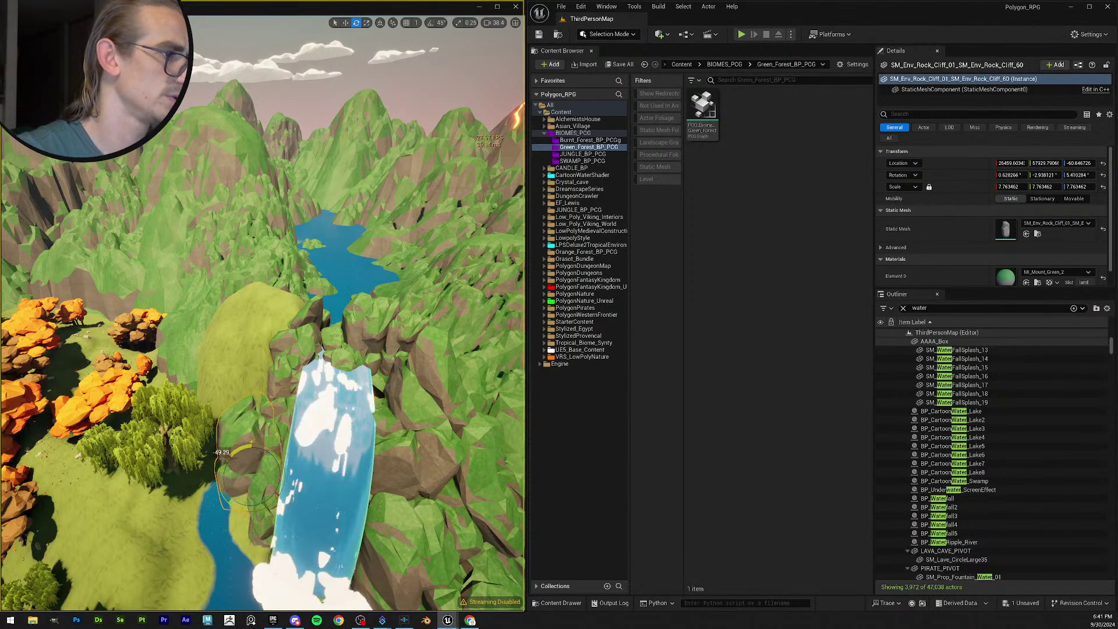
key(Escape)
Move the large willow near the stream slightly across the grass beside the orange trees, and save the level.
mouse_move(235, 447)
right_down()
mouse_move(236, 396)
mouse_move(236, 449)
right_up()
click(200, 408)
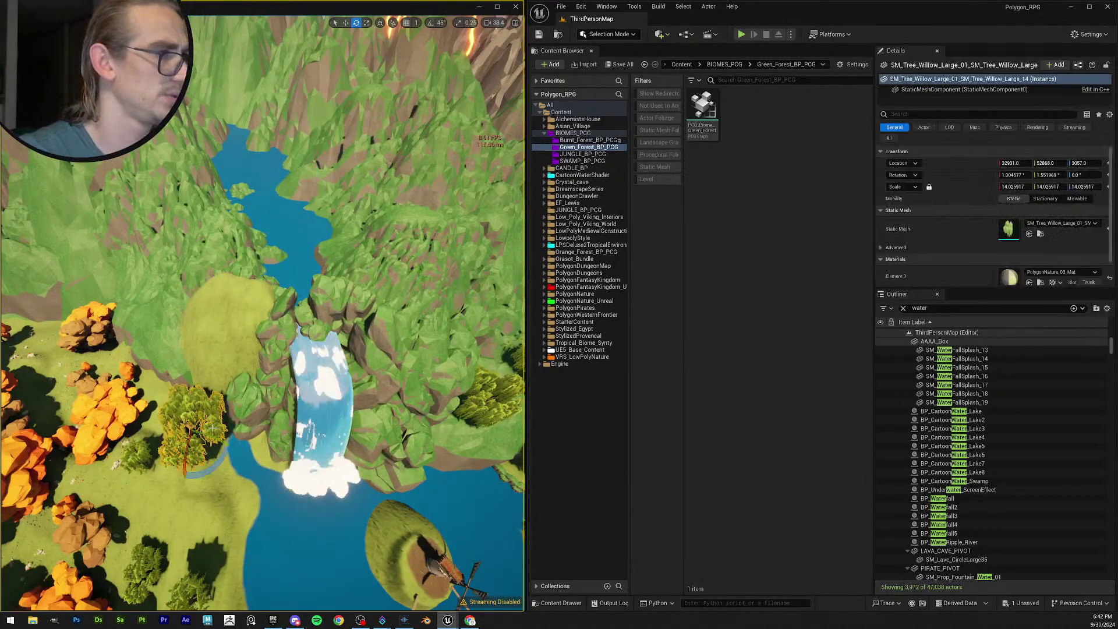
key(w)
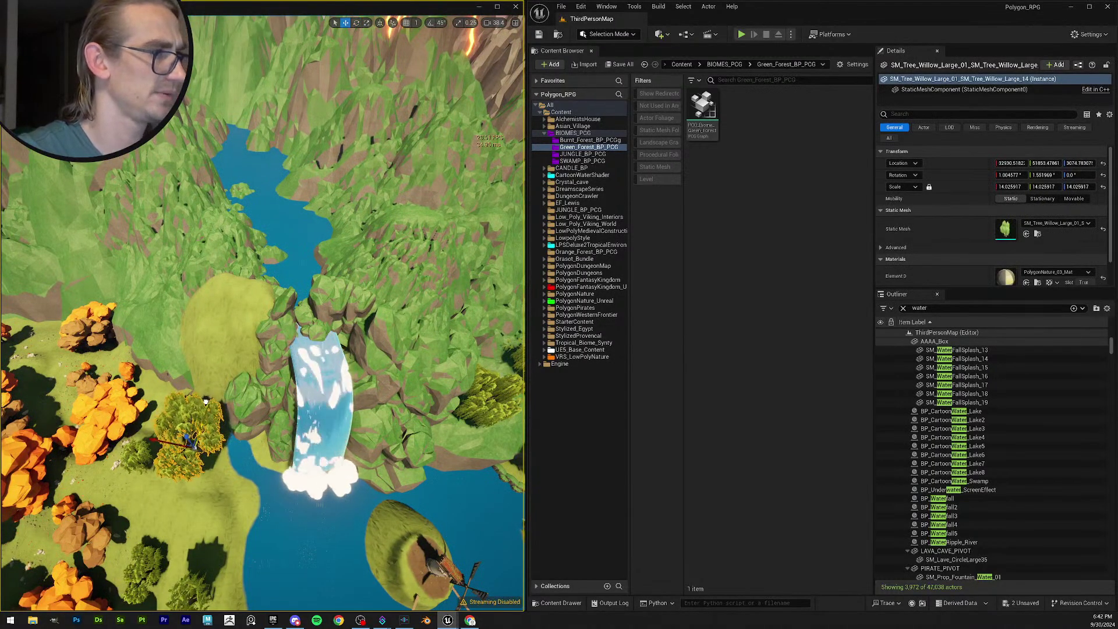
key(Escape)
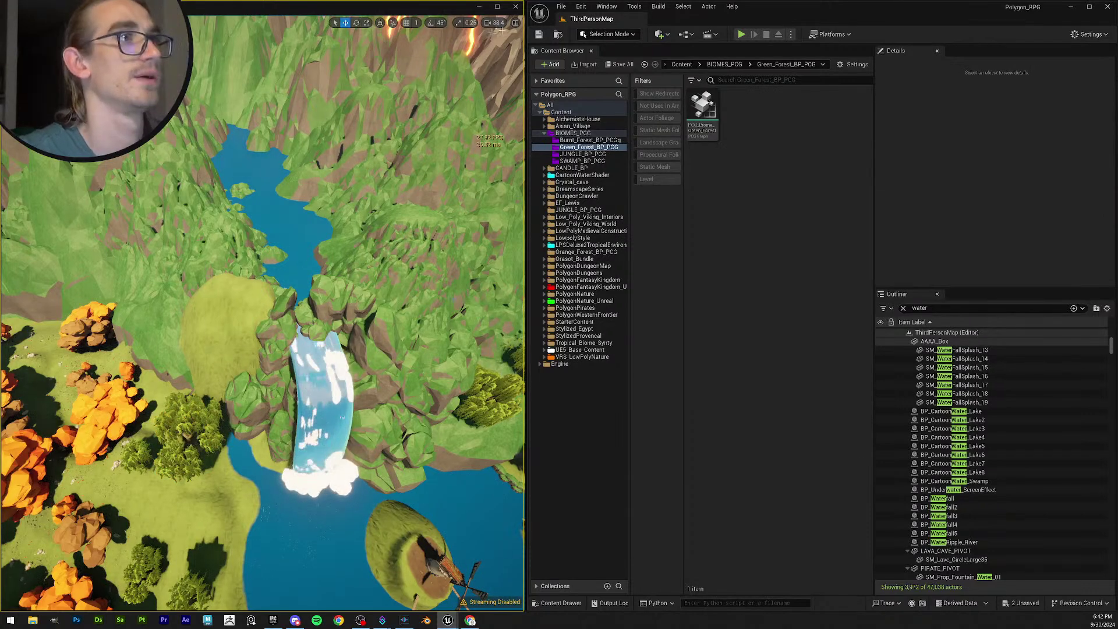
click(540, 35)
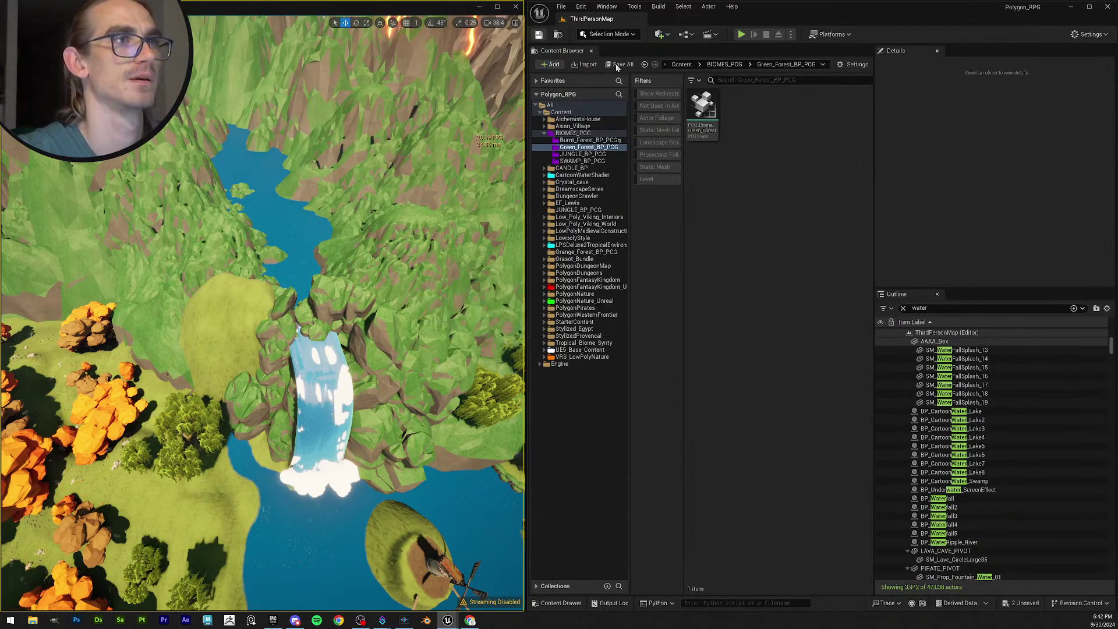
Set the engine scalability to Epic for an overview of the whole island.
right_drag(368, 264, 382, 234)
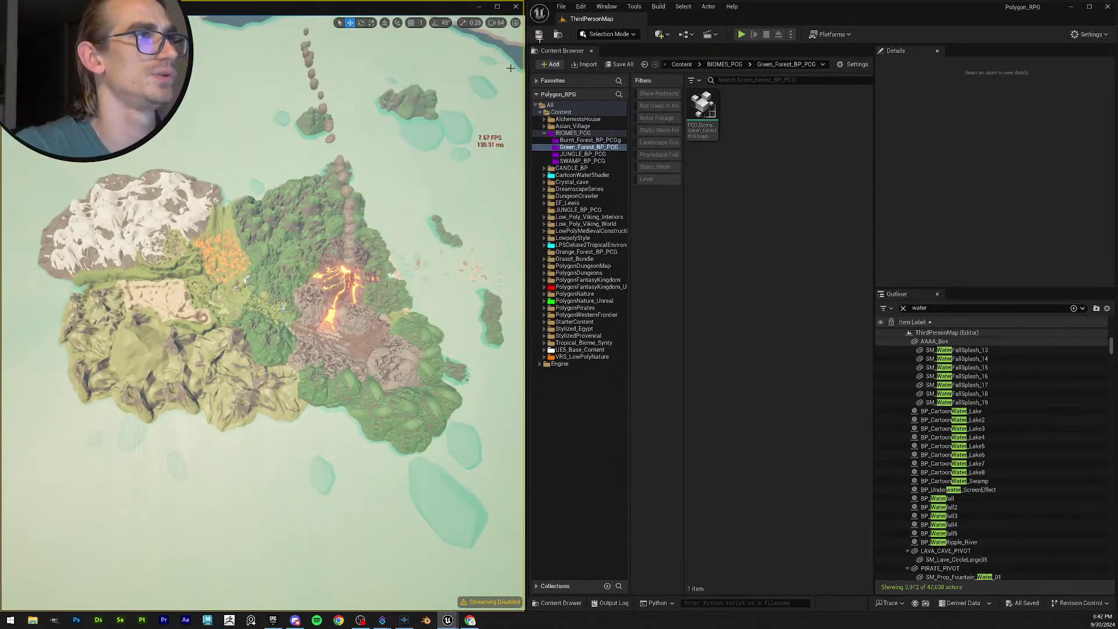
click(9, 22)
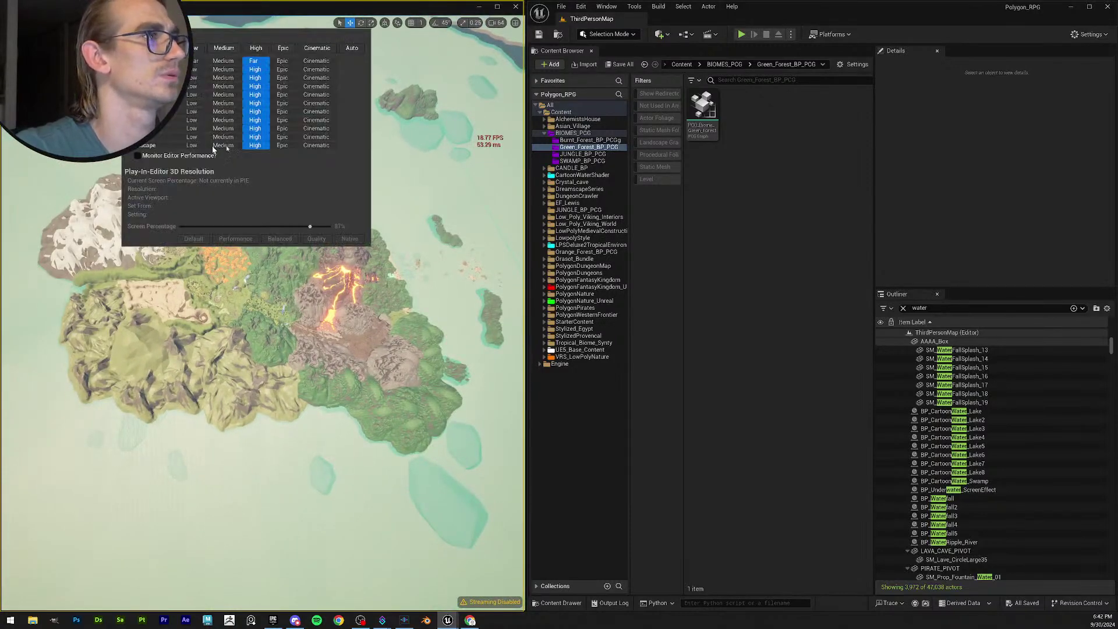
click(283, 49)
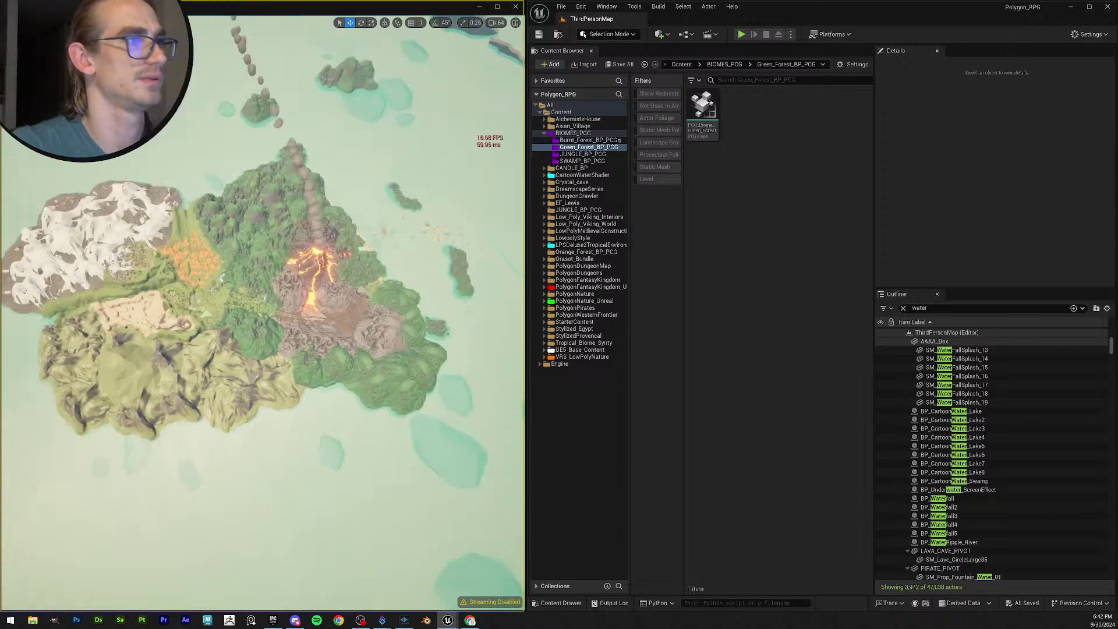
Open and collapse the BIOMES_PCG folder in the content tree, and save the level and all modified assets.
click(540, 36)
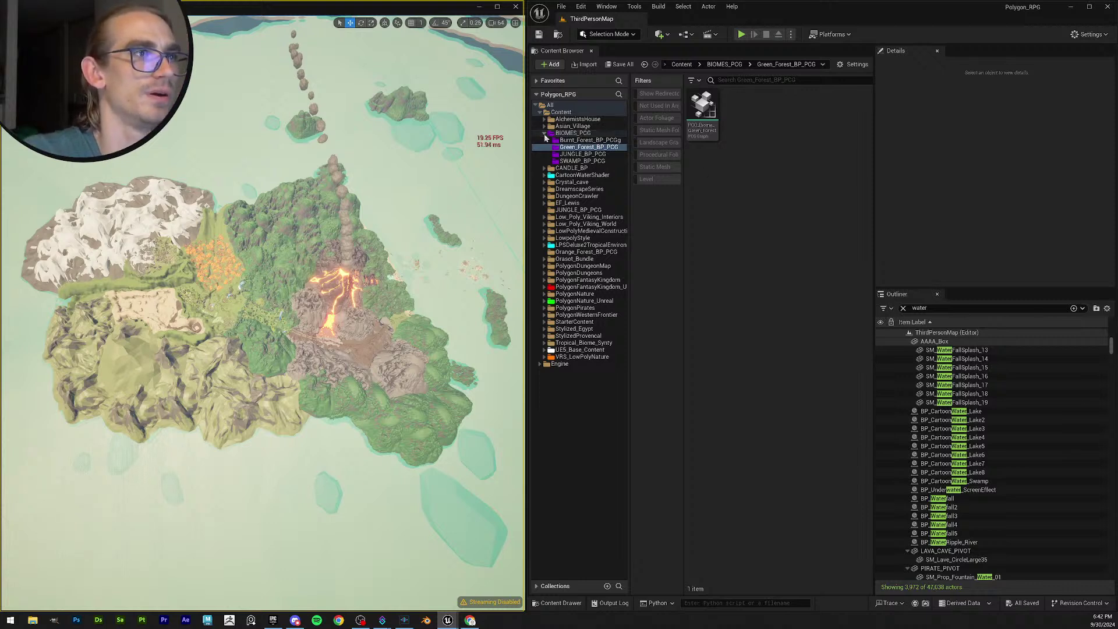
double_click(573, 133)
click(539, 35)
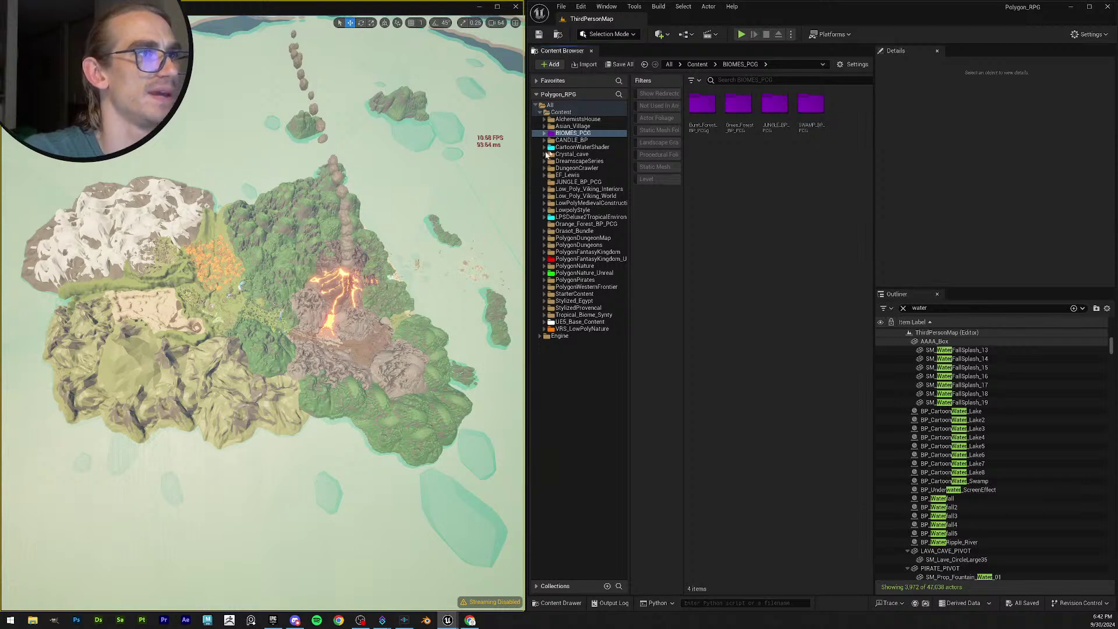
click(540, 36)
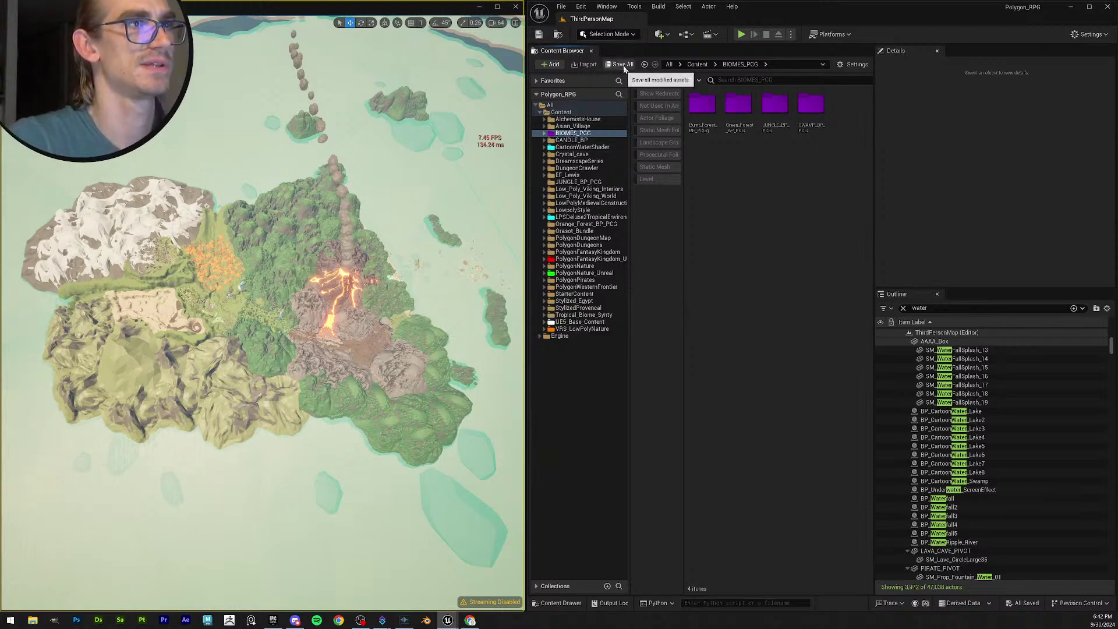
Switch the viewport from perspective to the top-down view.
right_drag(262, 303, 289, 330)
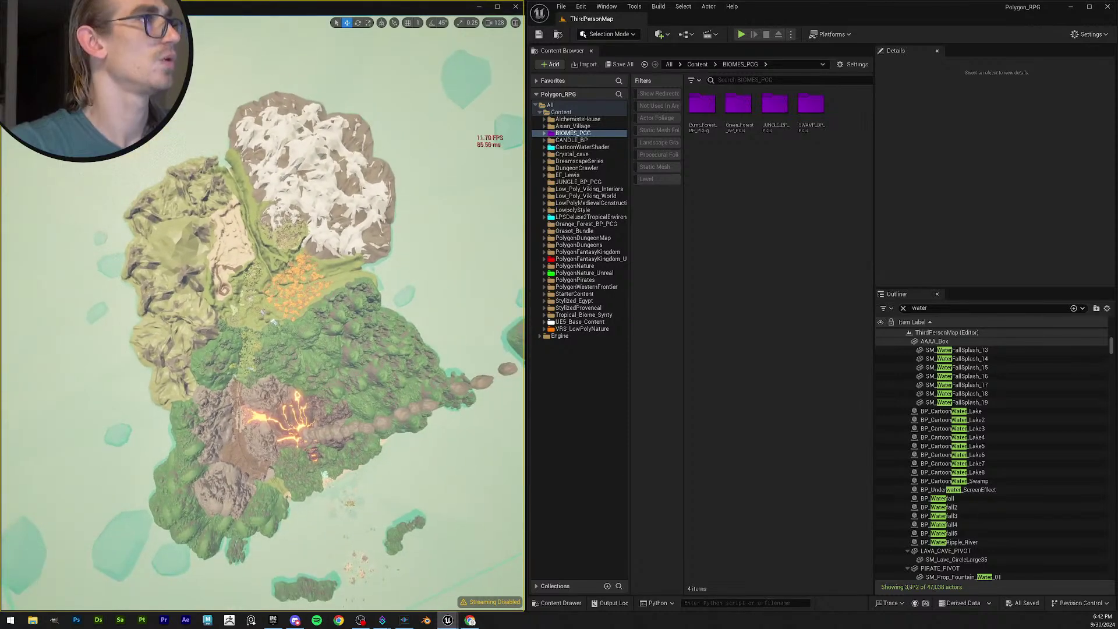
click(79, 22)
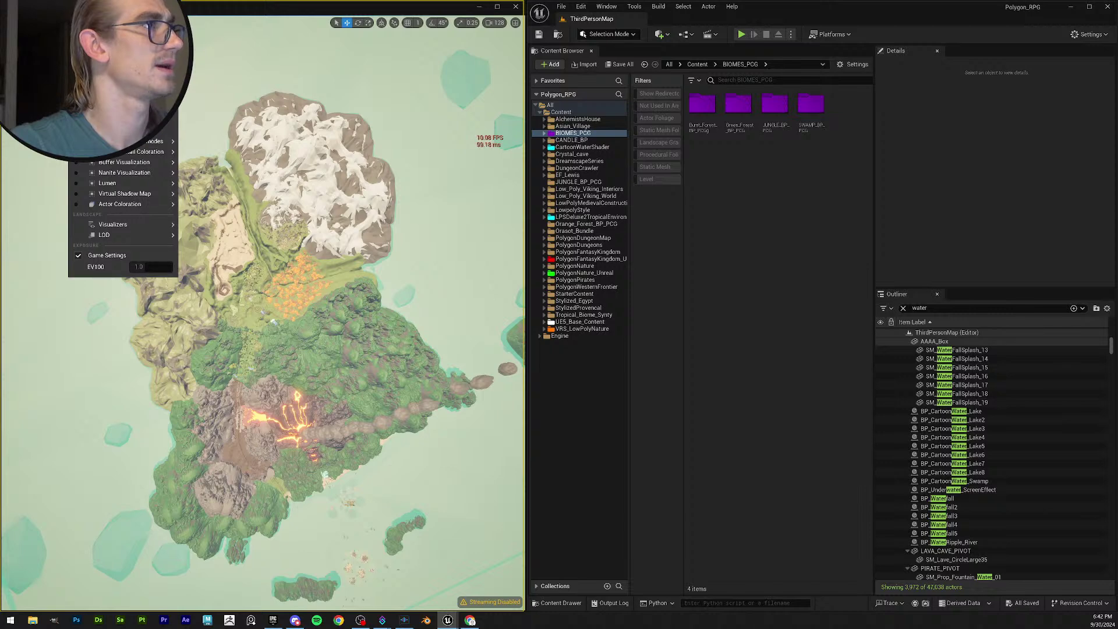
key(Escape)
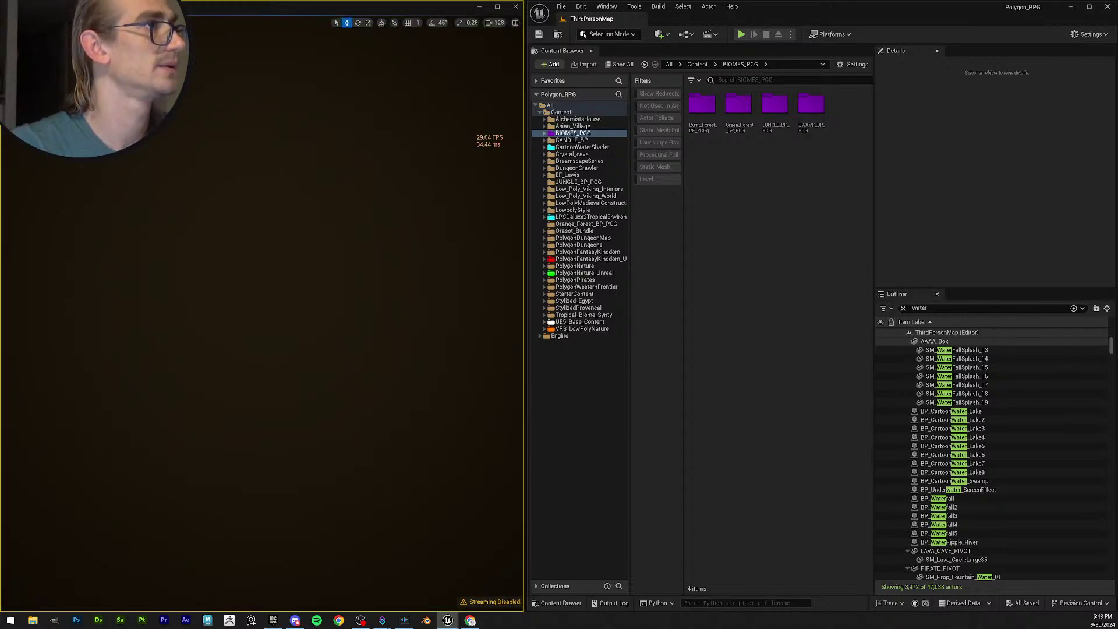
click(65, 22)
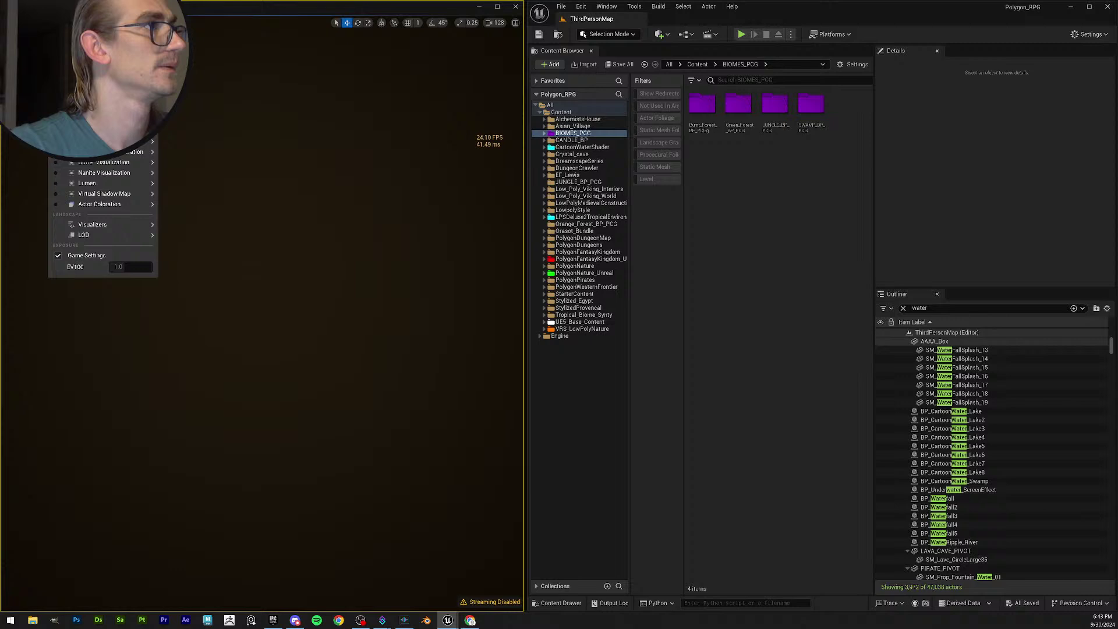
click(314, 219)
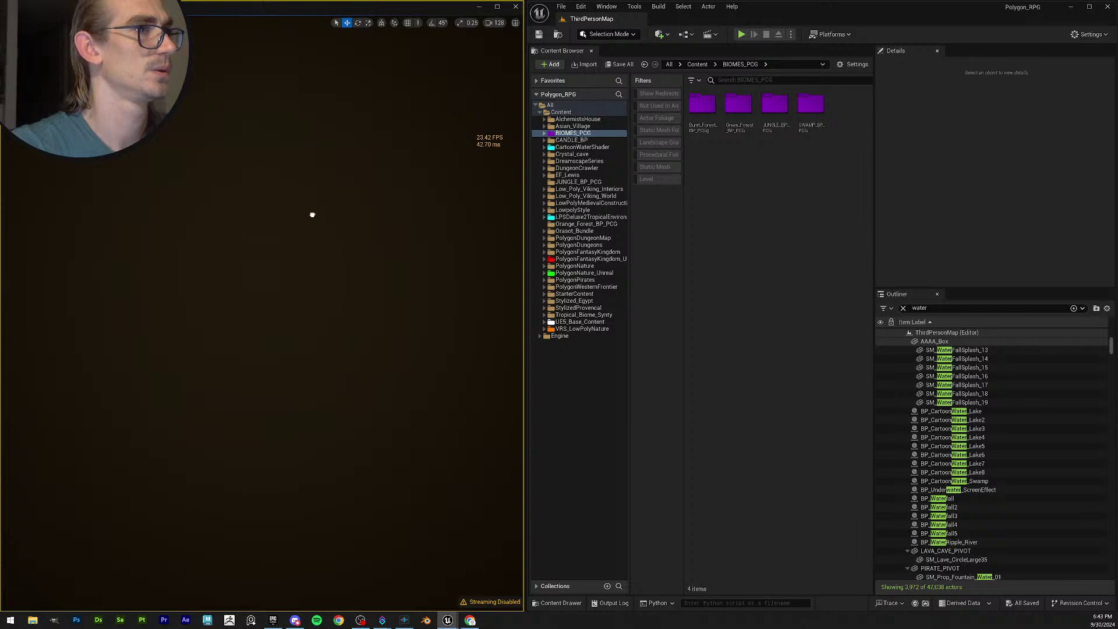
right_click(286, 166)
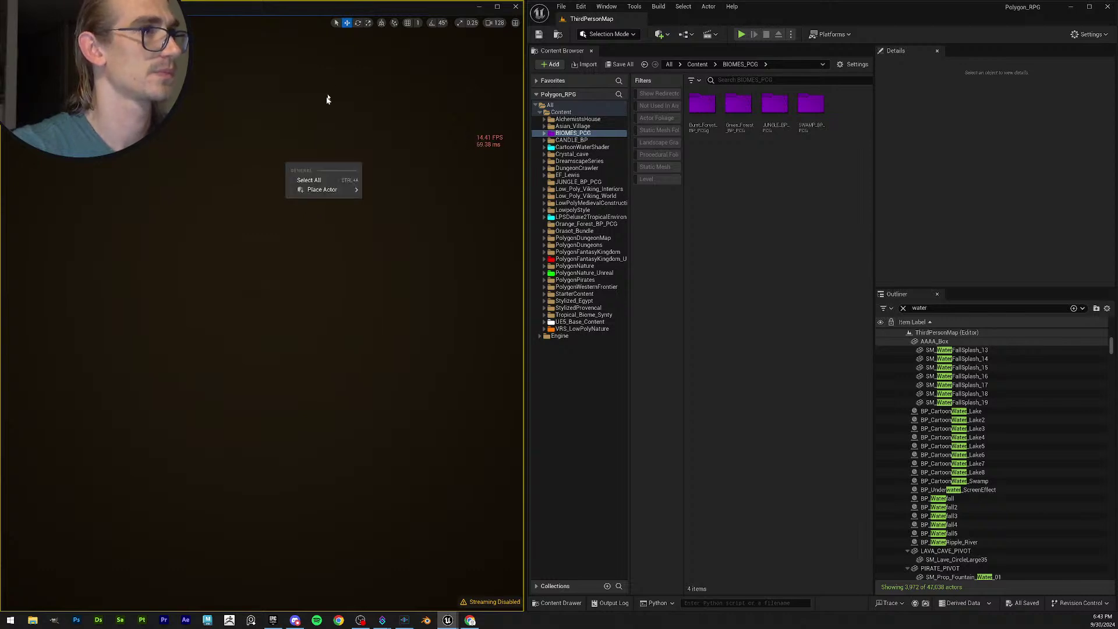
click(284, 237)
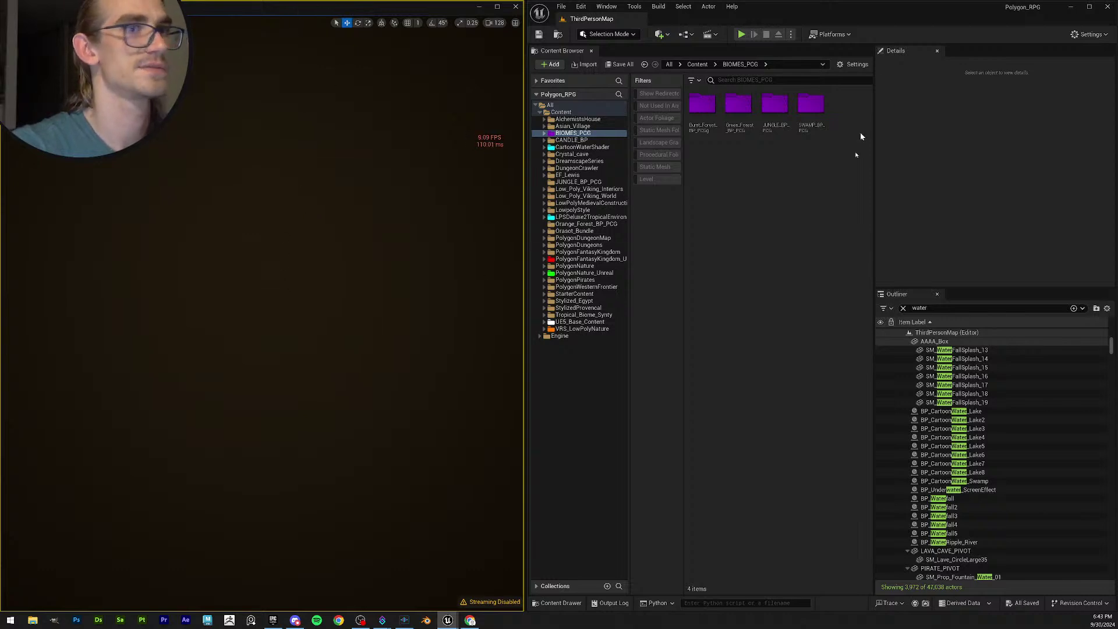
Frame the top view on BP_CartoonWater_Lake3 and widen it to show the whole island, clearing the selection.
click(953, 428)
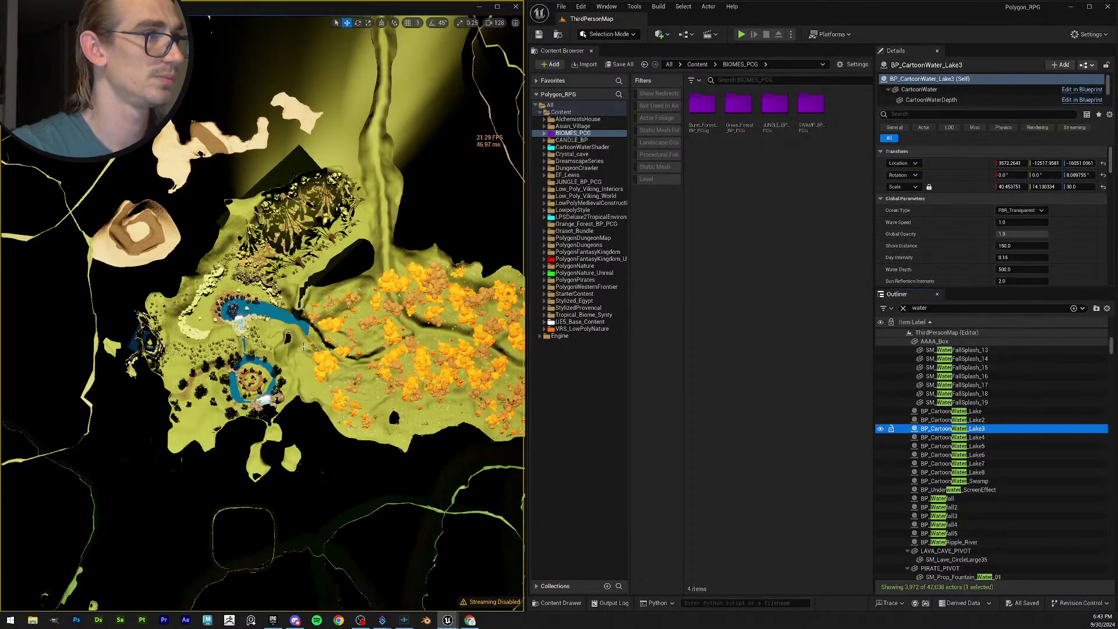
scroll(304, 348, down, 8)
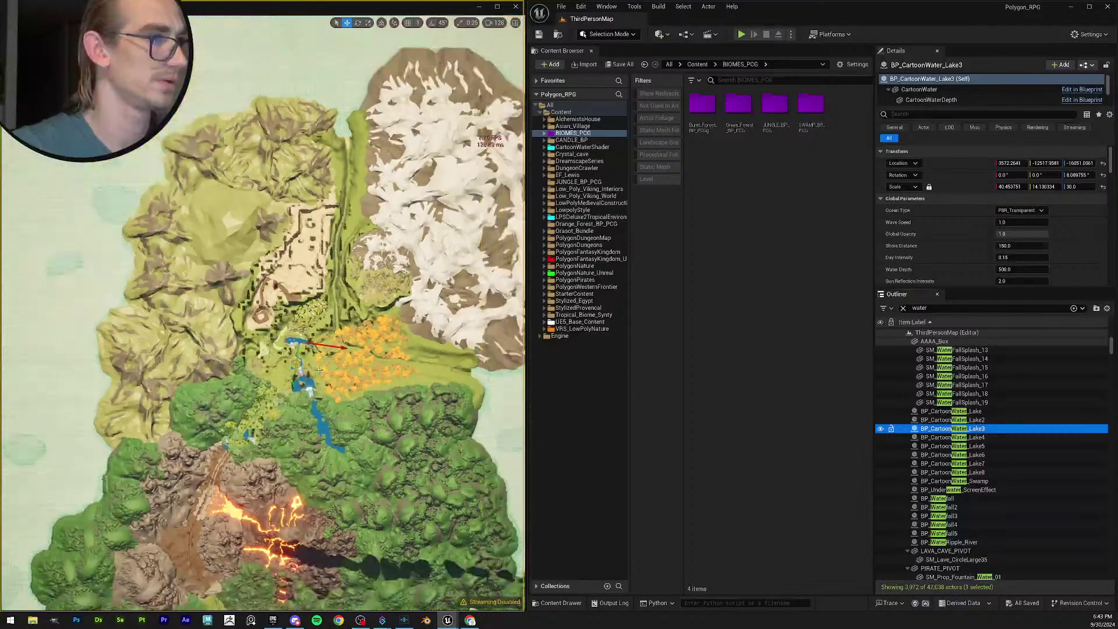
scroll(319, 370, down, 6)
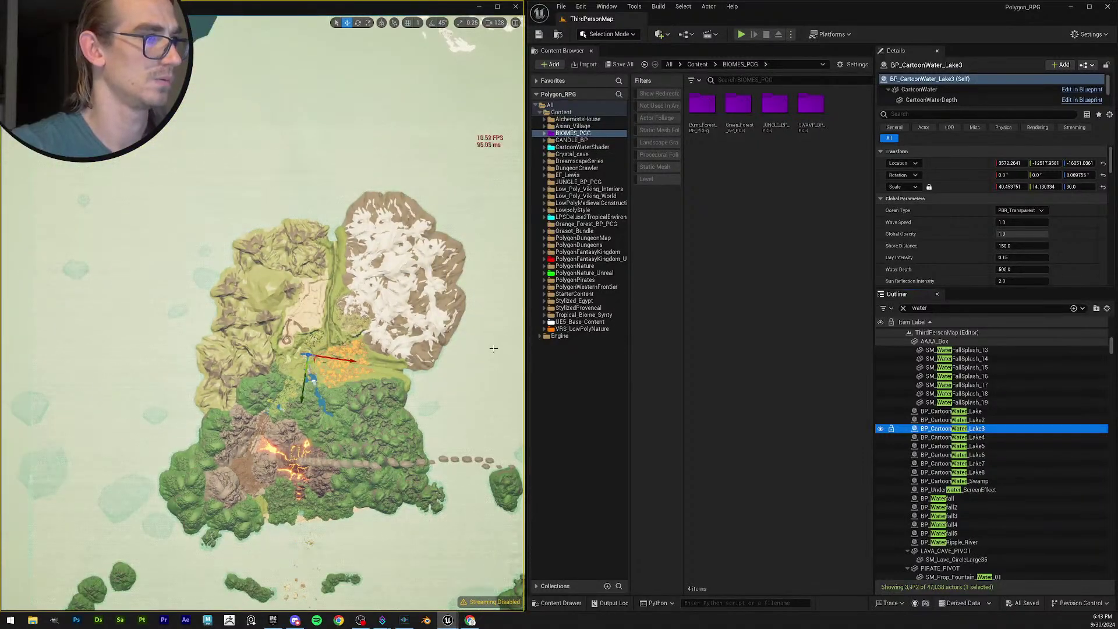
click(434, 367)
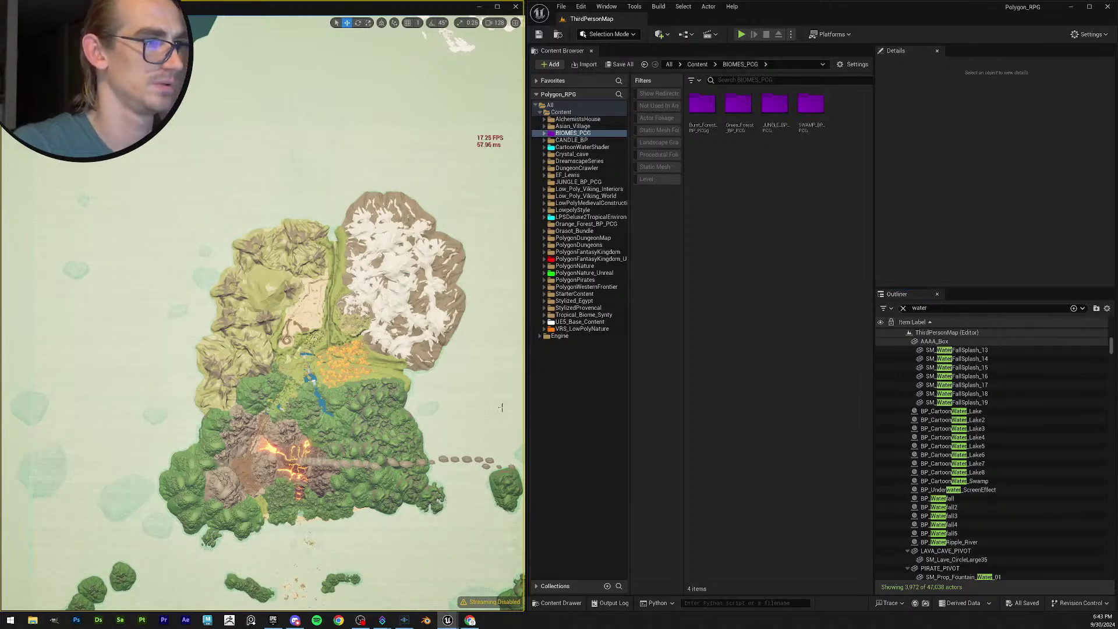
key(e)
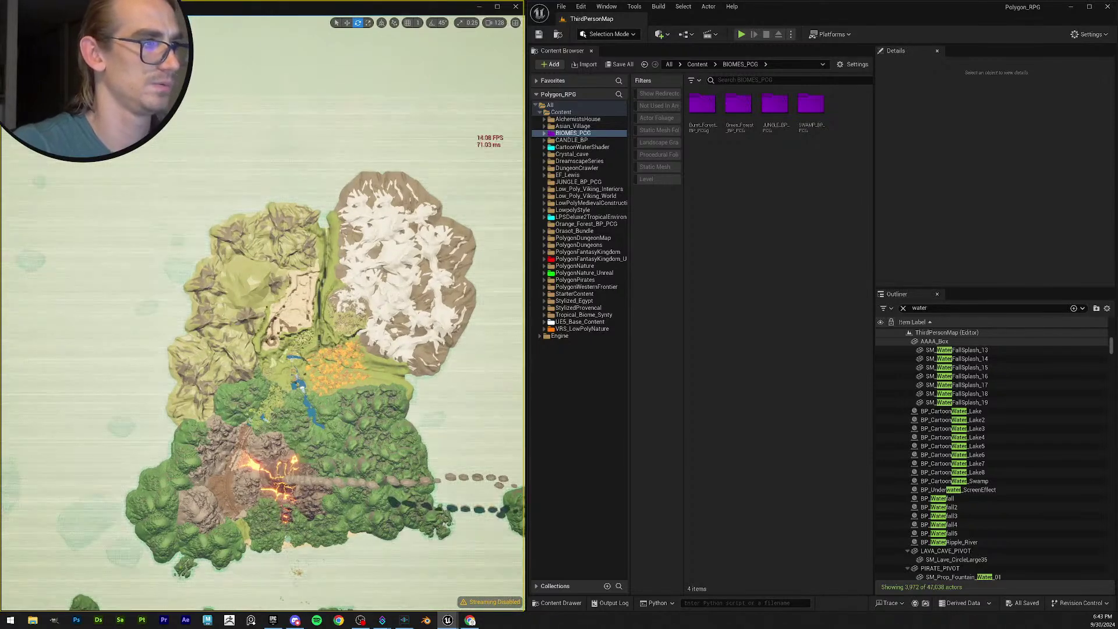
scroll(430, 419, down, 3)
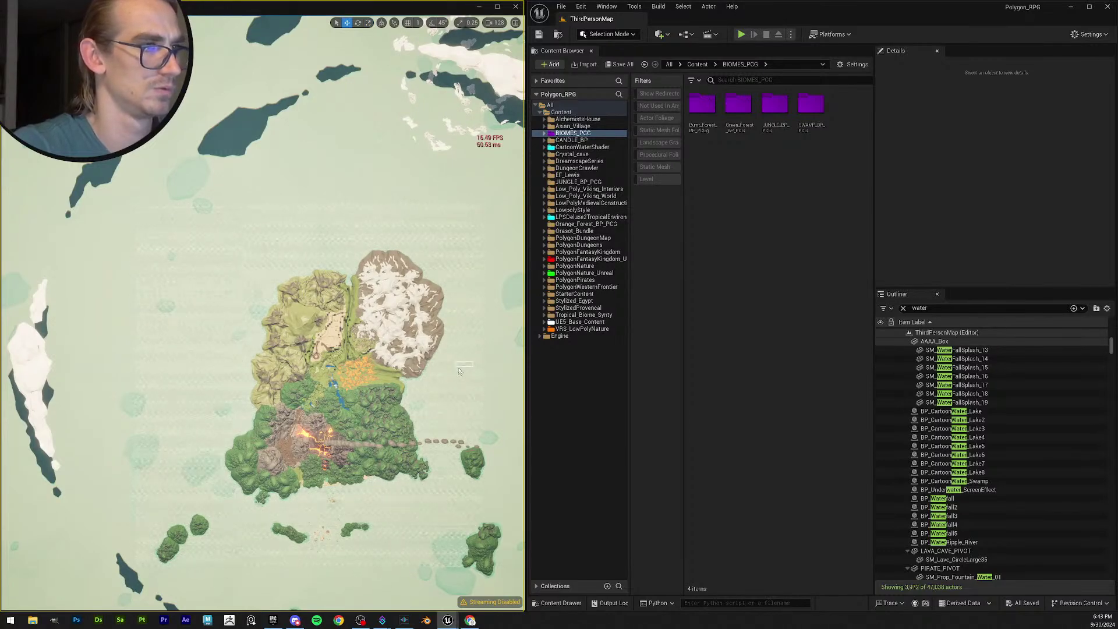
Inspect the ocean water tiles beside the island and the volcano smoke mesh by selecting them in the top view.
drag(458, 368, 456, 368)
right_drag(458, 369, 400, 333)
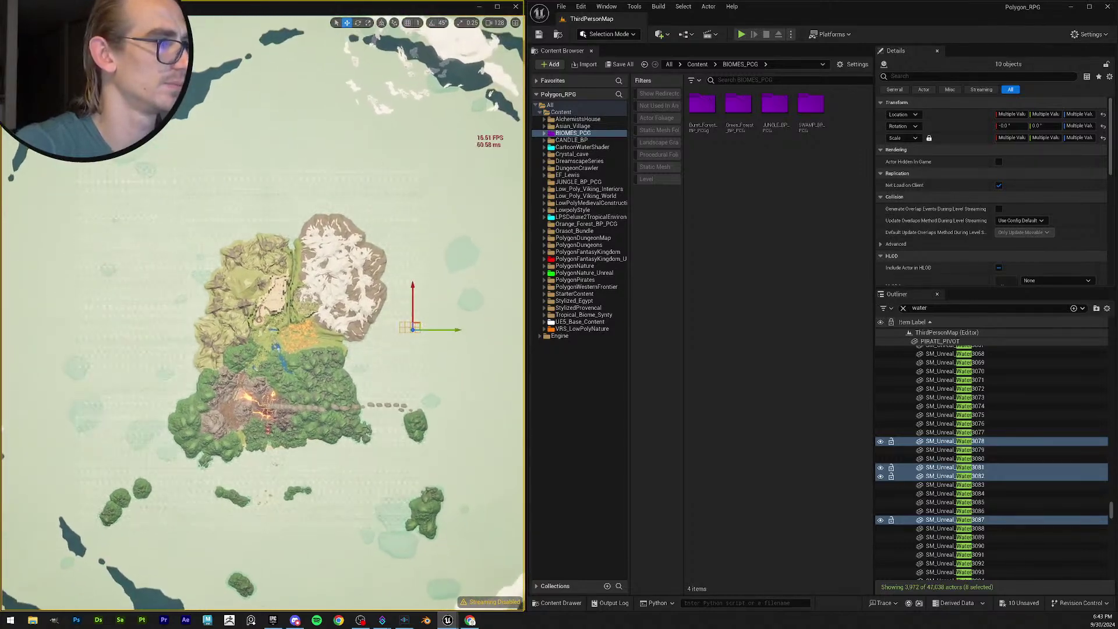
right_drag(461, 401, 460, 401)
click(456, 378)
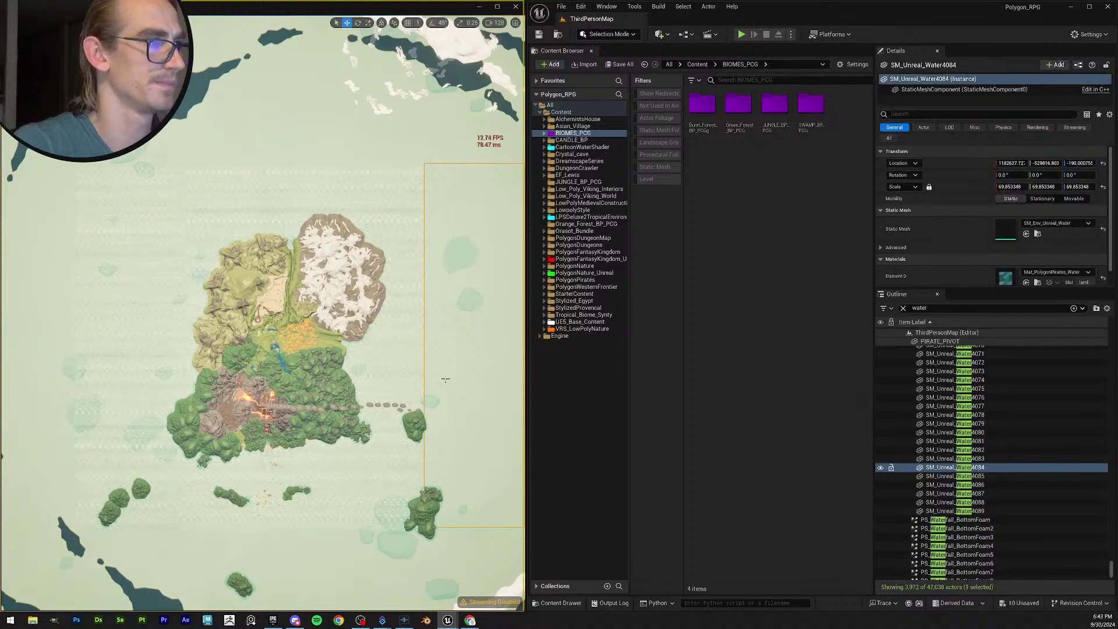
key(Escape)
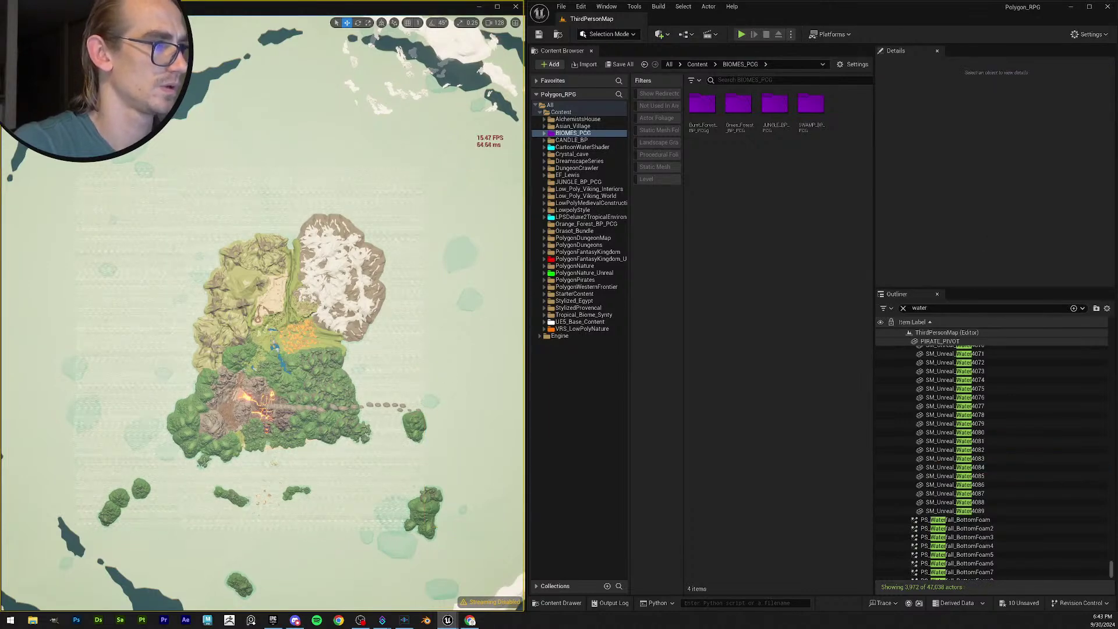
click(271, 409)
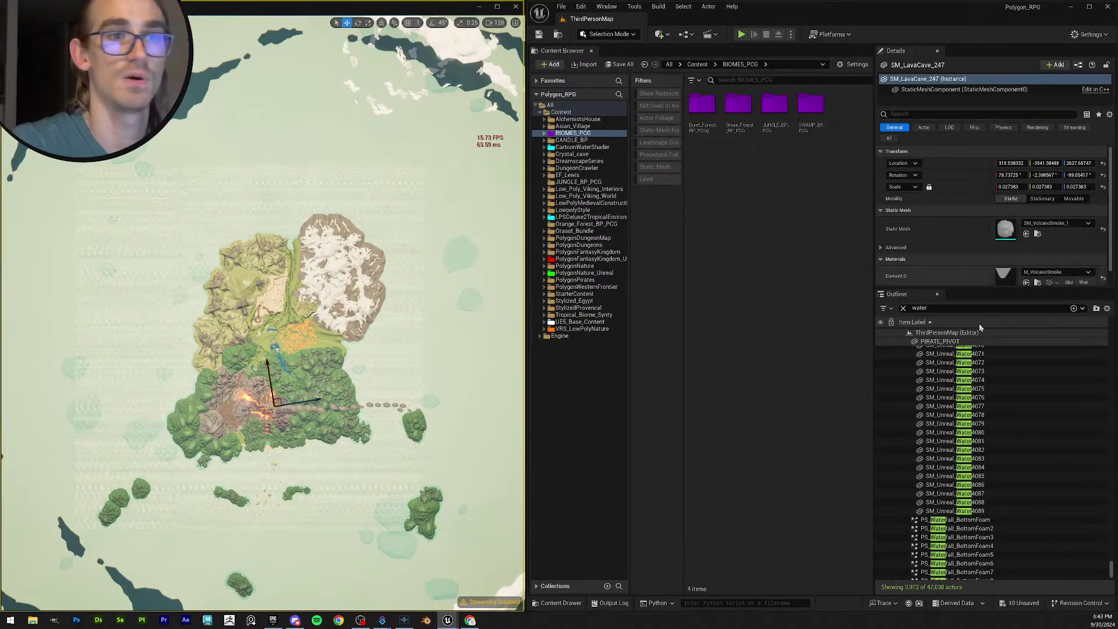
Clear the Outliner search and hide the smoke meshes above the volcano crater, SM_LavaCave_244 to SM_LavaCave_249.
click(904, 308)
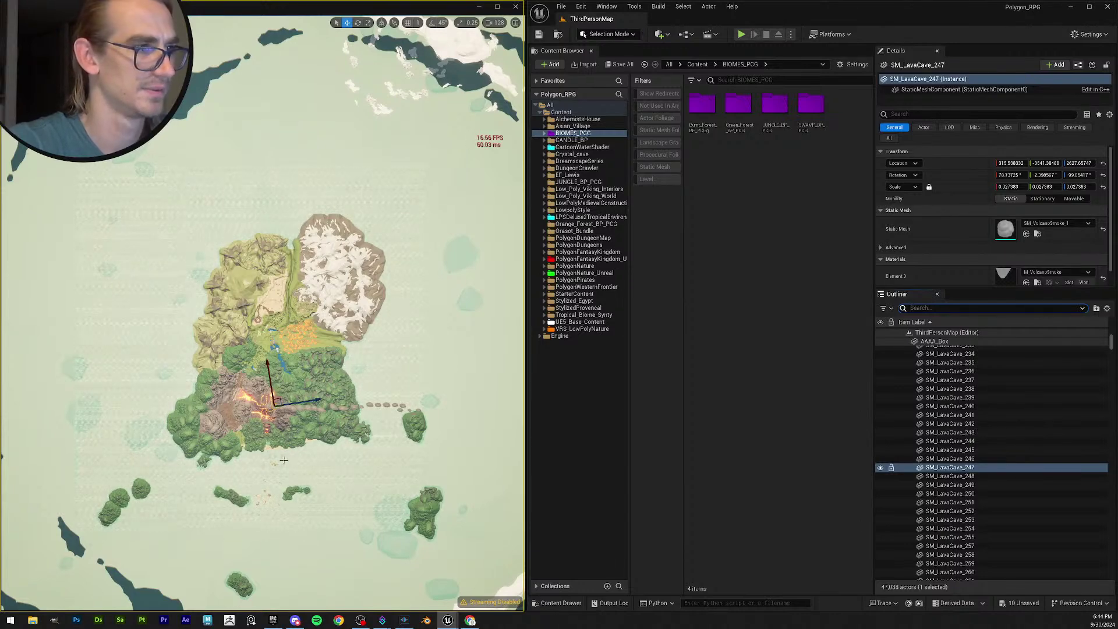
scroll(284, 460, up, 5)
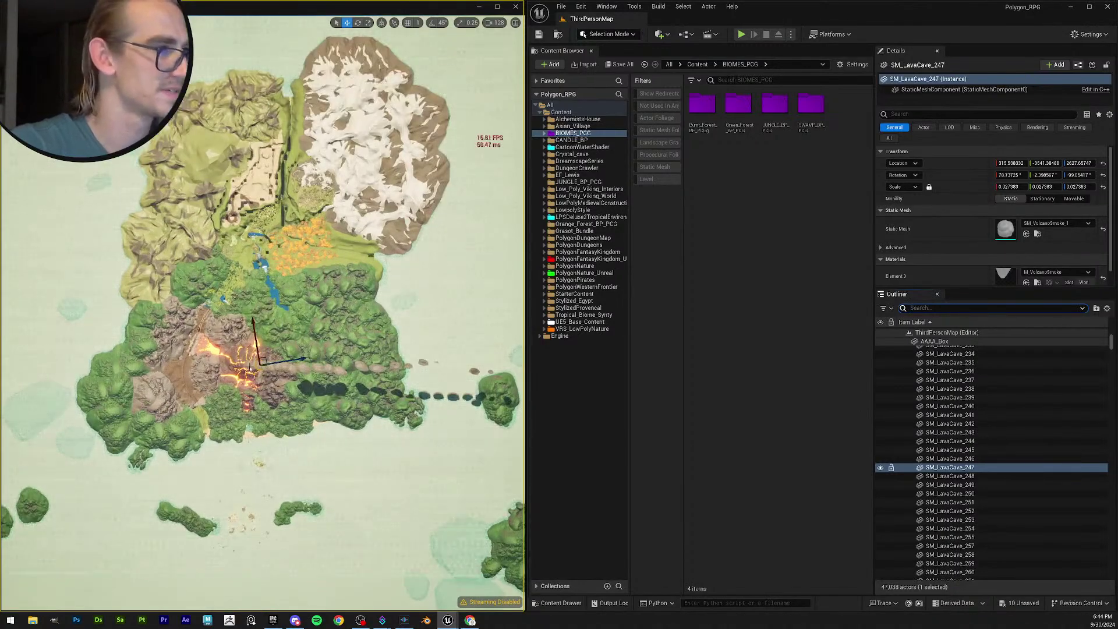
click(250, 369)
key(h)
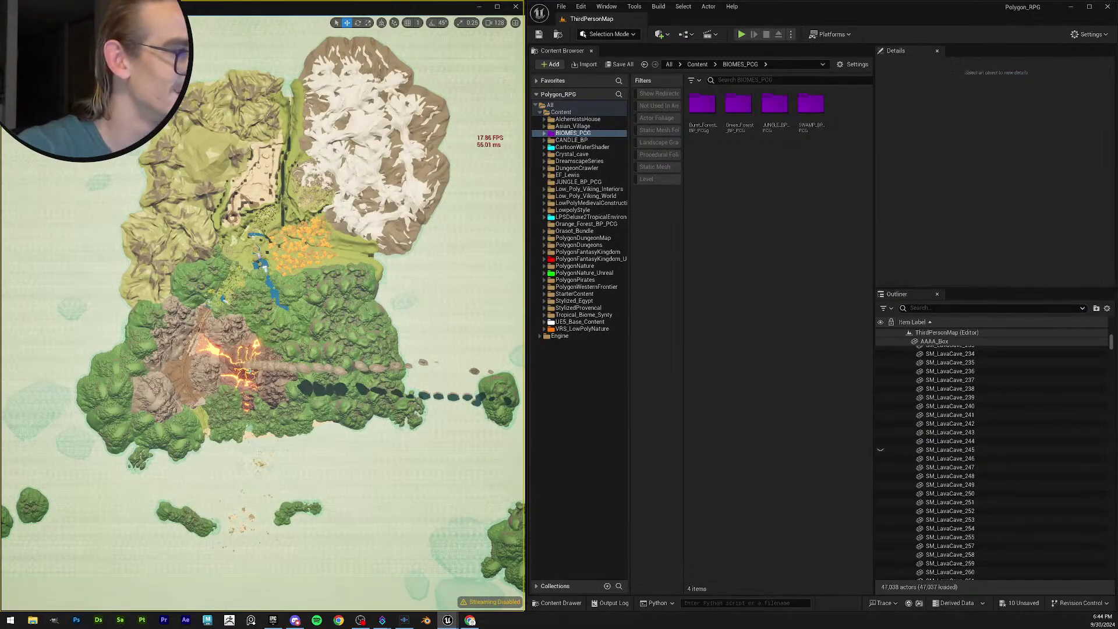
click(257, 368)
key(h)
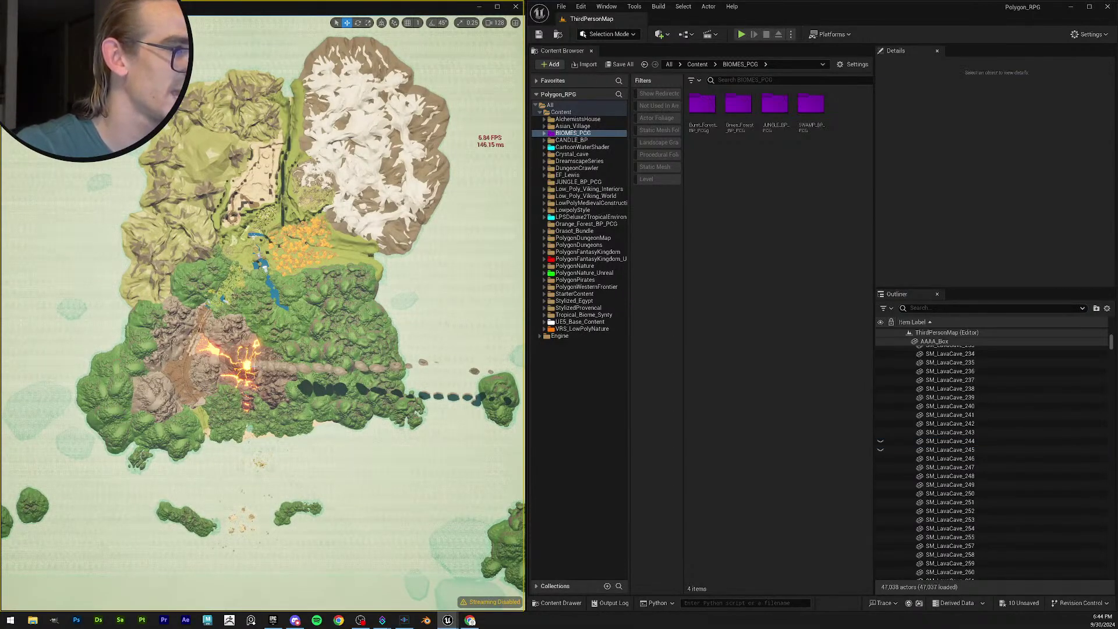
click(265, 366)
key(h)
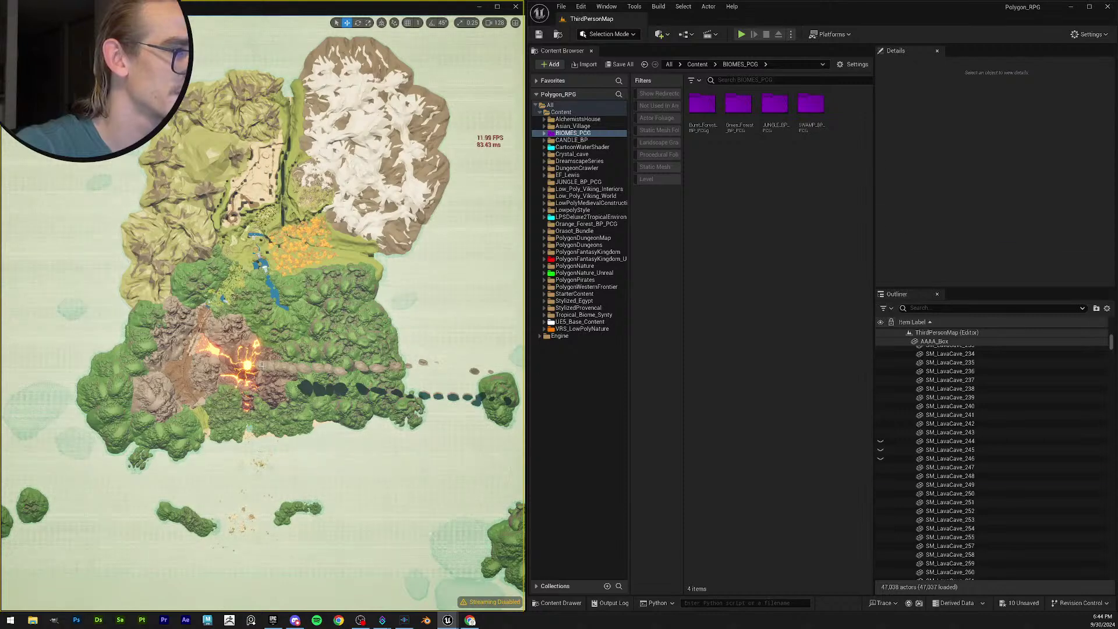
click(268, 367)
key(h)
click(268, 367)
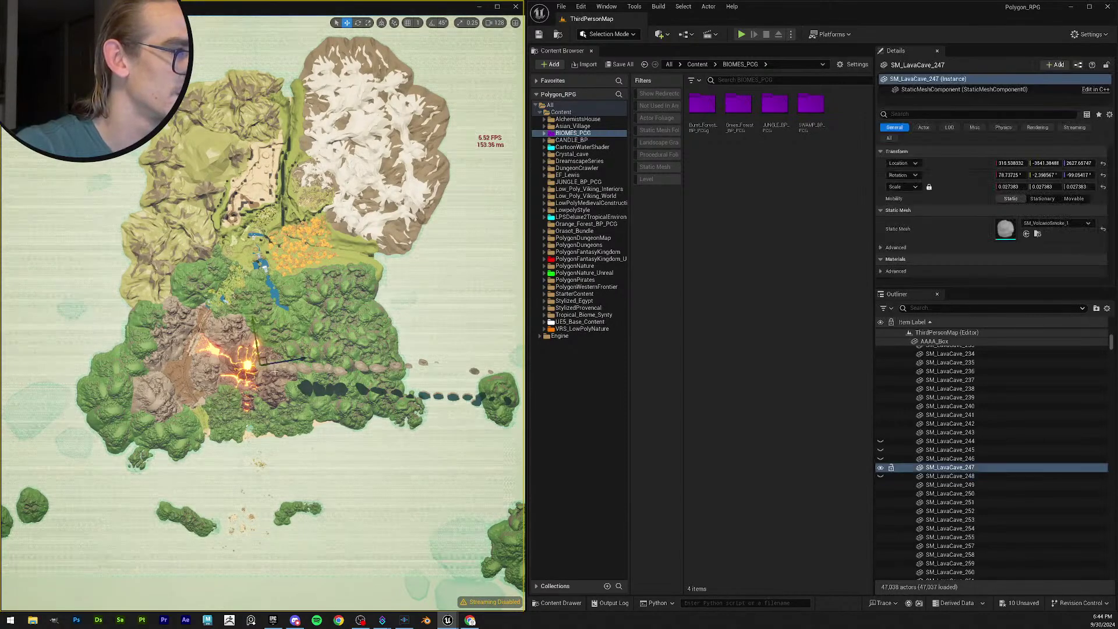
key(h)
click(268, 366)
key(h)
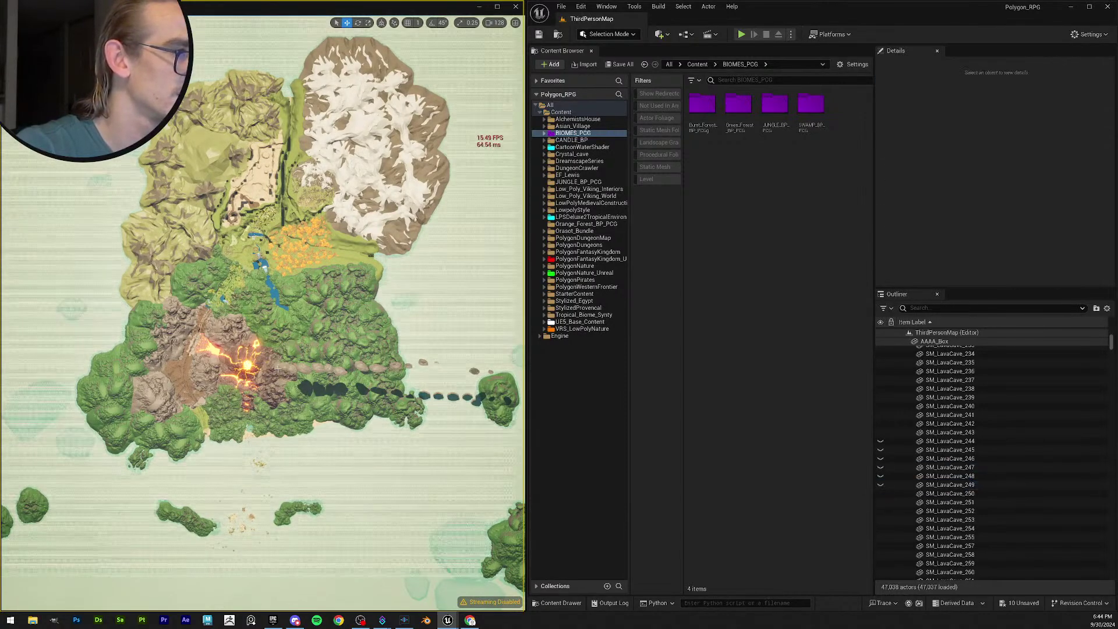
Hide the smoke puffs drifting east from the crater over the first half of the forest, starting with SM_LavaCave_250.
click(284, 368)
key(h)
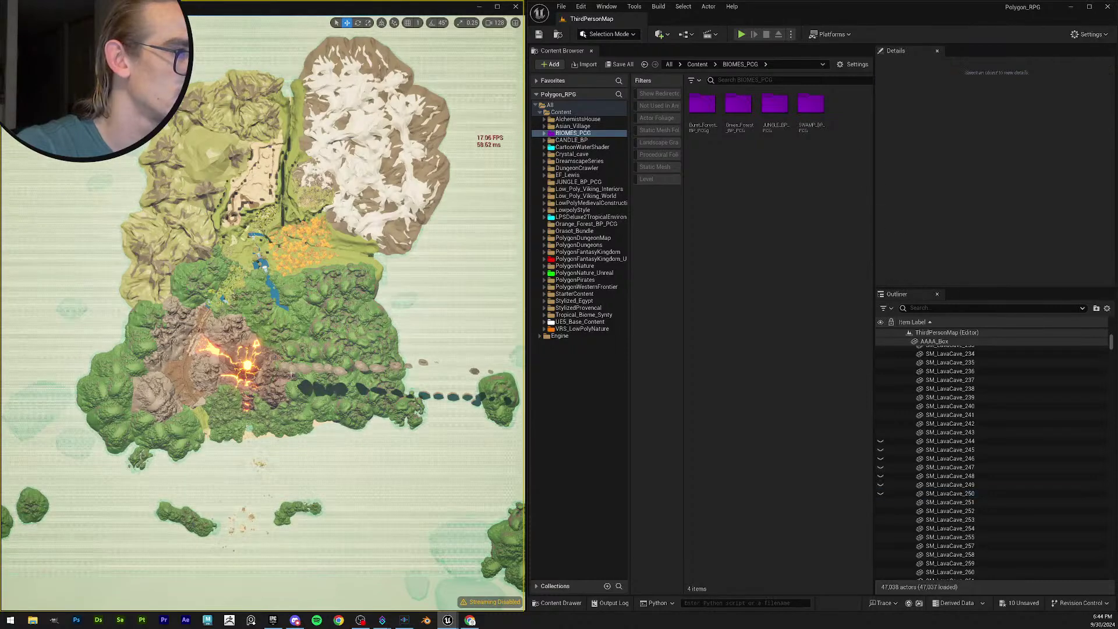
click(294, 369)
key(h)
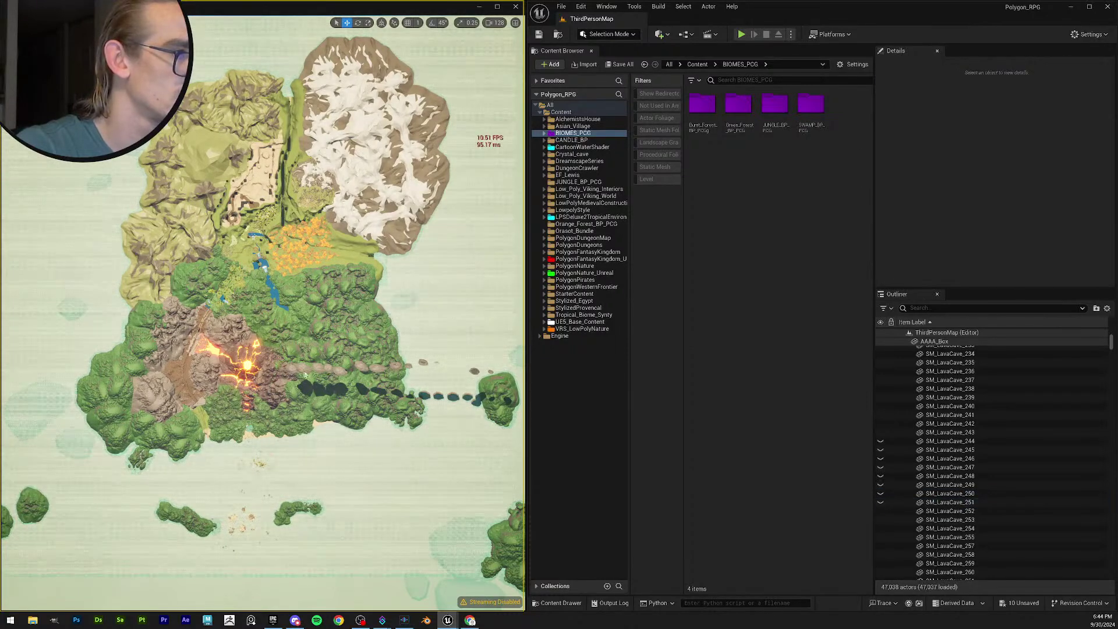
click(306, 371)
key(h)
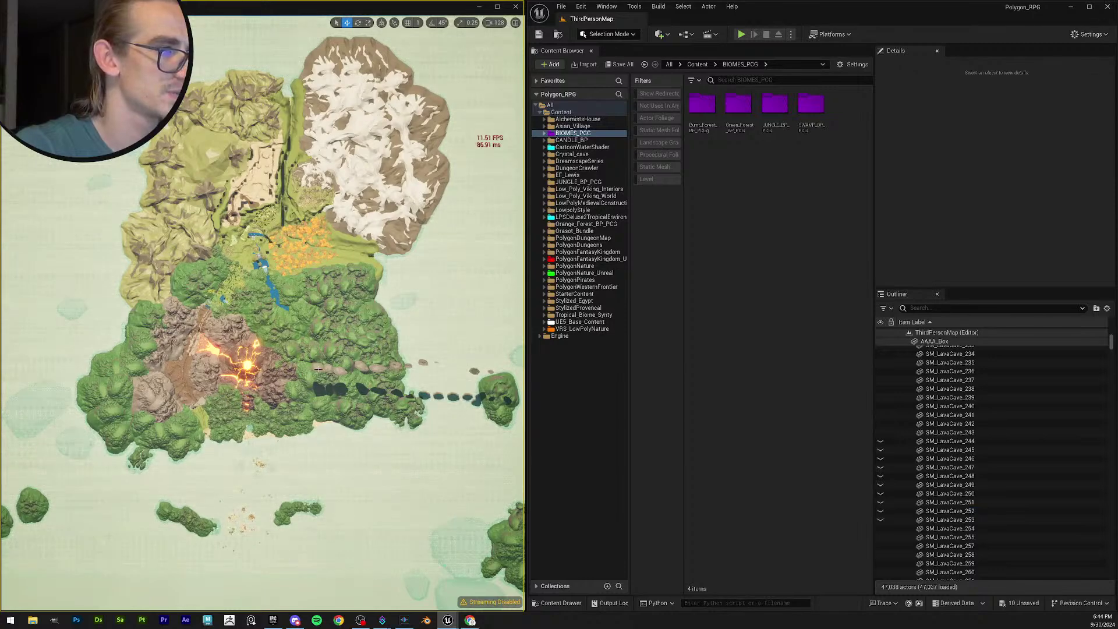
click(323, 370)
key(h)
click(331, 372)
key(h)
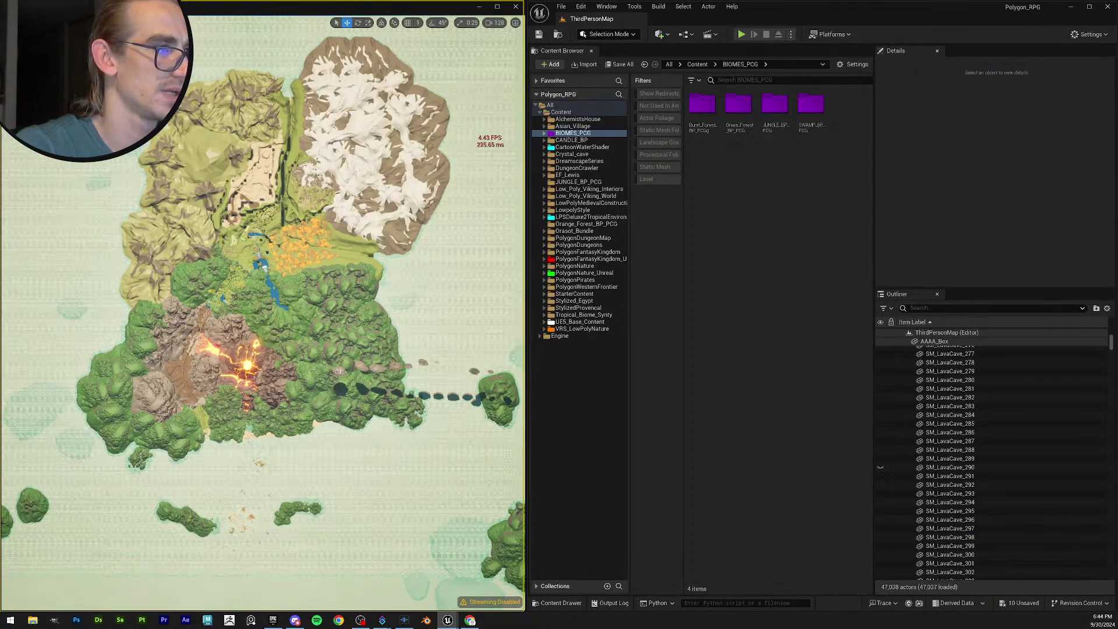
Hide the smoke puffs over the forest's eastern edge and just off the coast, up to SM_LavaCave_282.
click(352, 370)
key(h)
click(384, 376)
key(h)
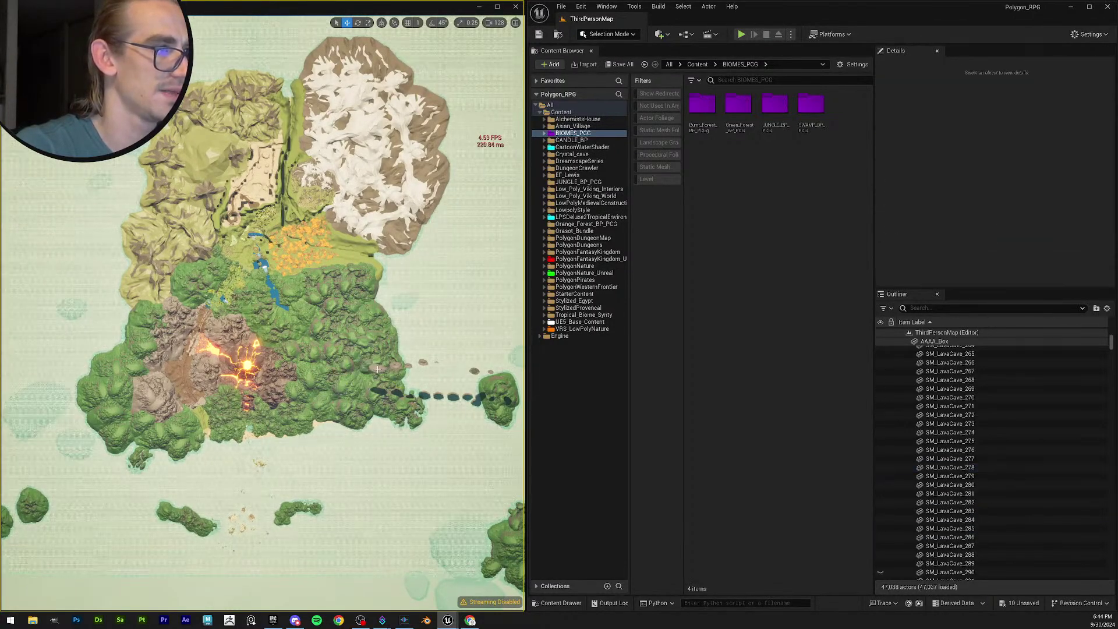
click(408, 368)
key(h)
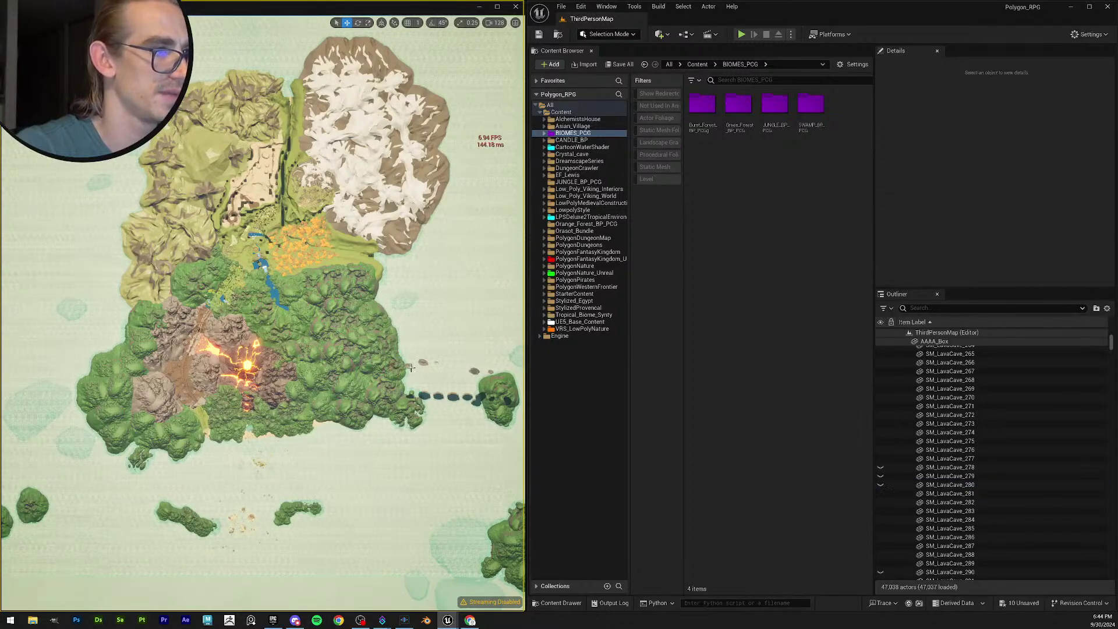
click(424, 363)
key(h)
click(462, 370)
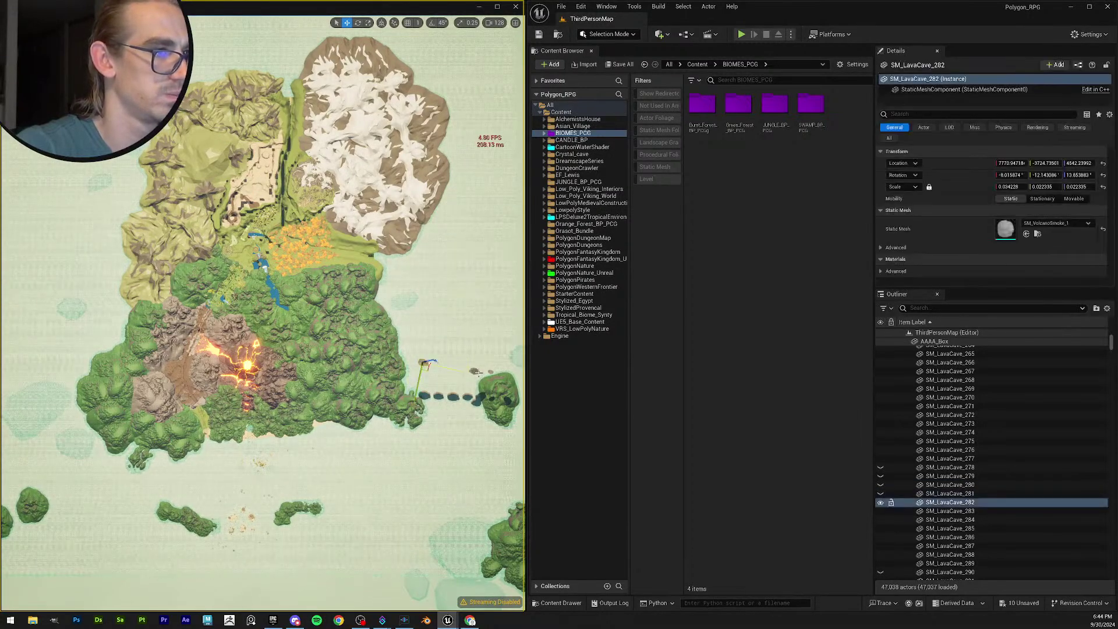
key(h)
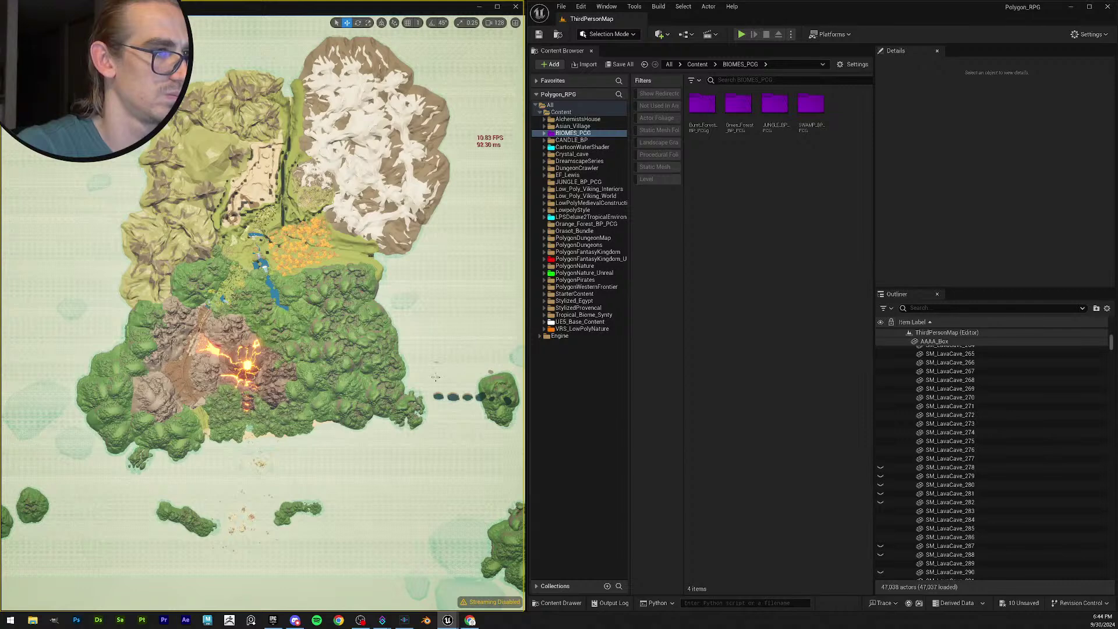
Hide the remaining smoke puffs between the east coast and the small eastern islet, from SM_LavaCave_283 to SM_LavaCave_289.
scroll(431, 367, down, 3)
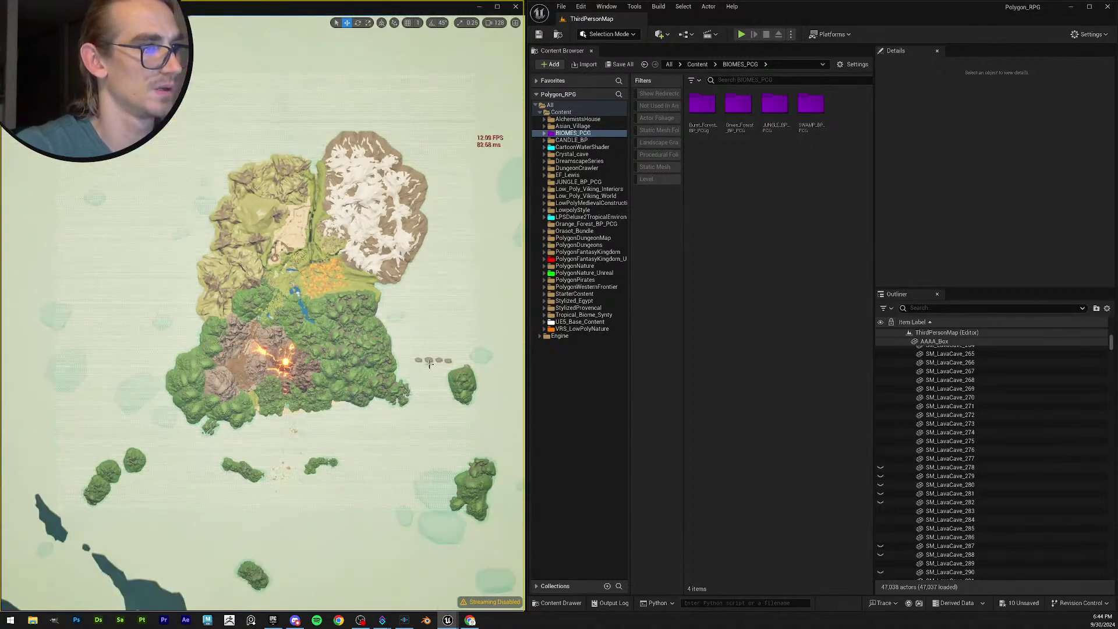
click(419, 361)
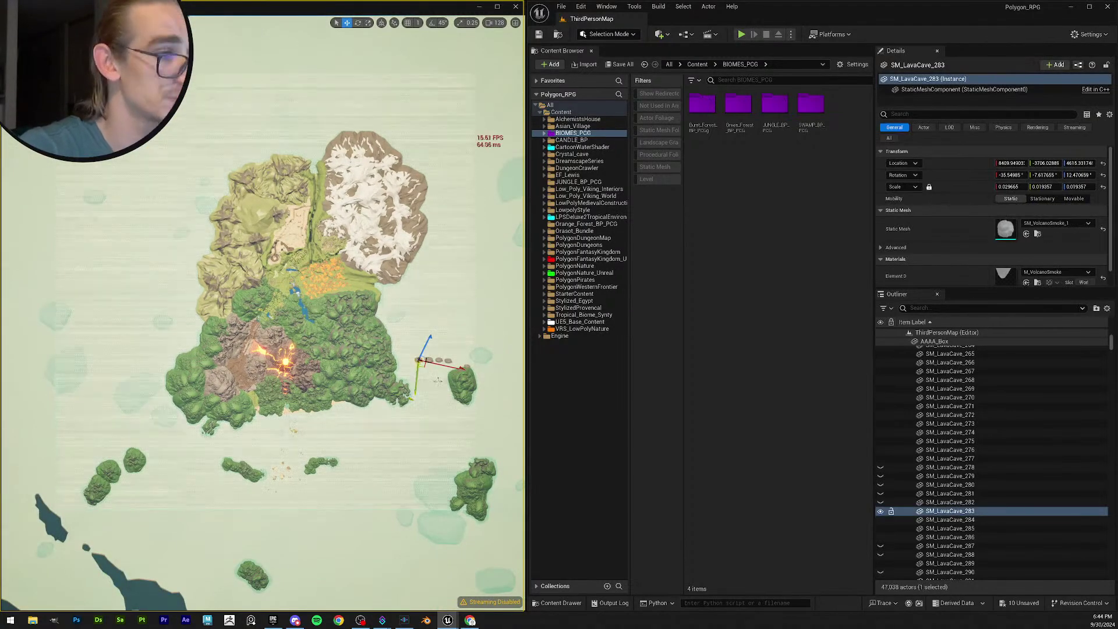
key(h)
click(440, 361)
key(h)
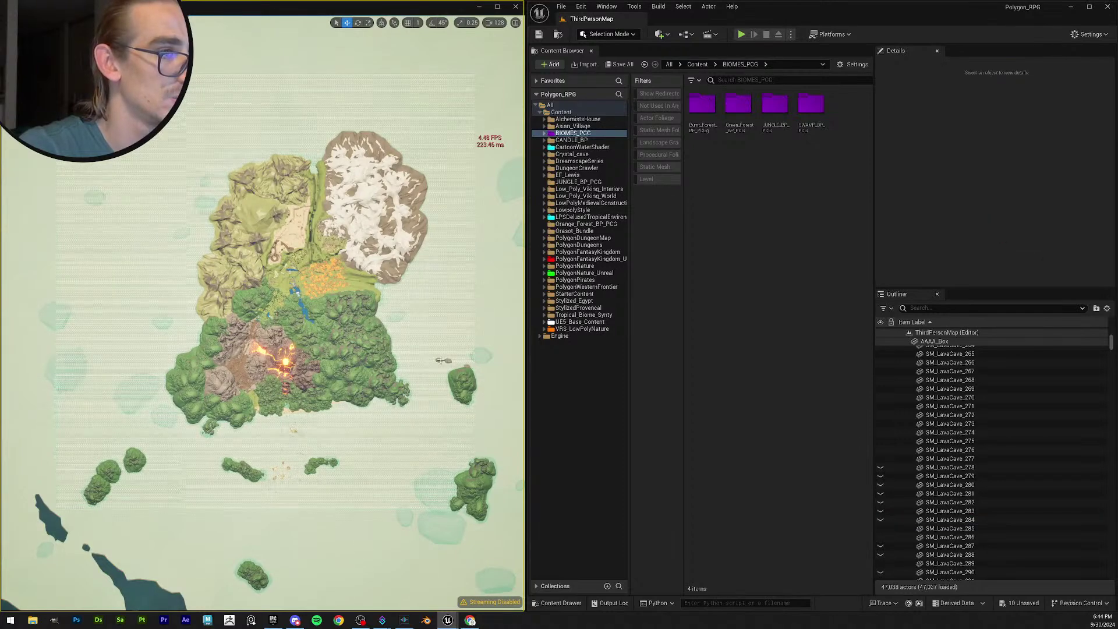
click(443, 361)
key(h)
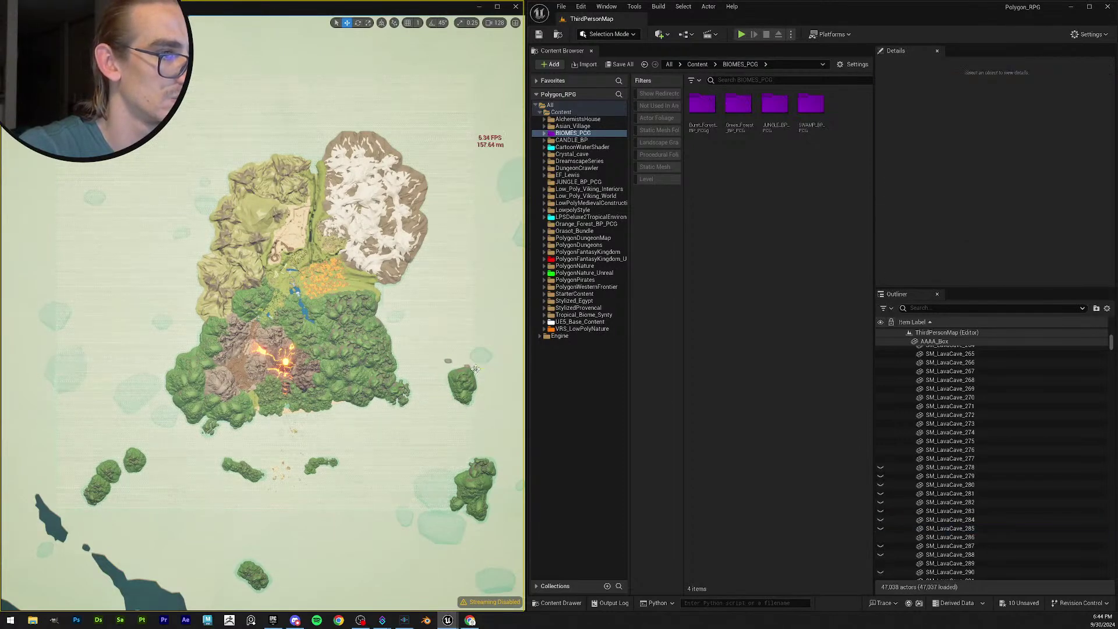
click(470, 368)
key(h)
click(467, 367)
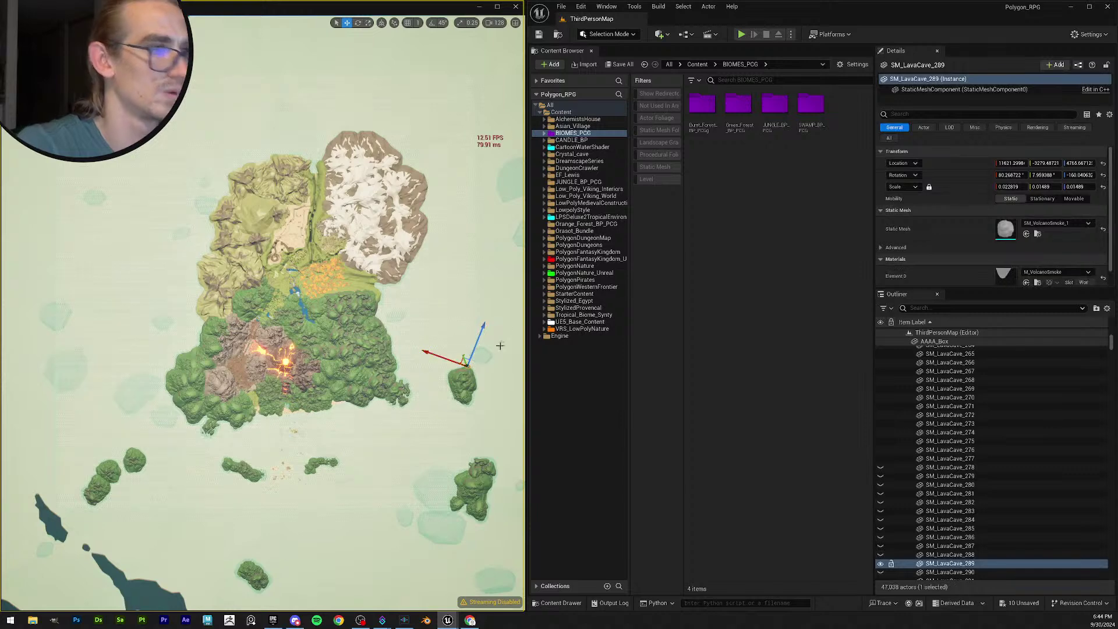
key(h)
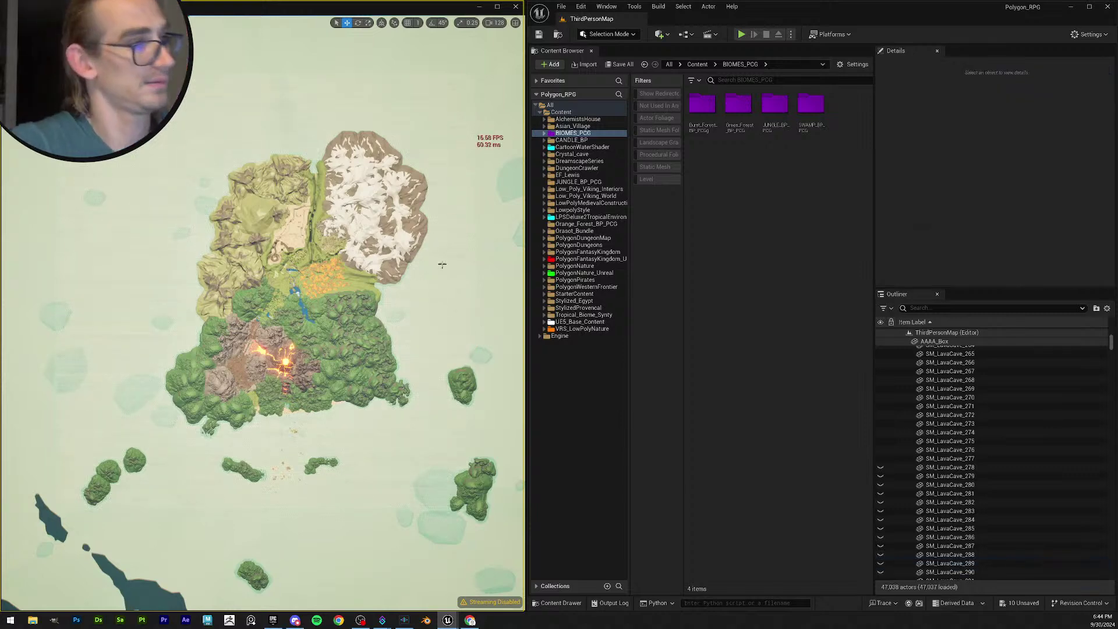
Hide the cloud ring mesh around the island and frame the whole island in the top view.
scroll(443, 263, down, 2)
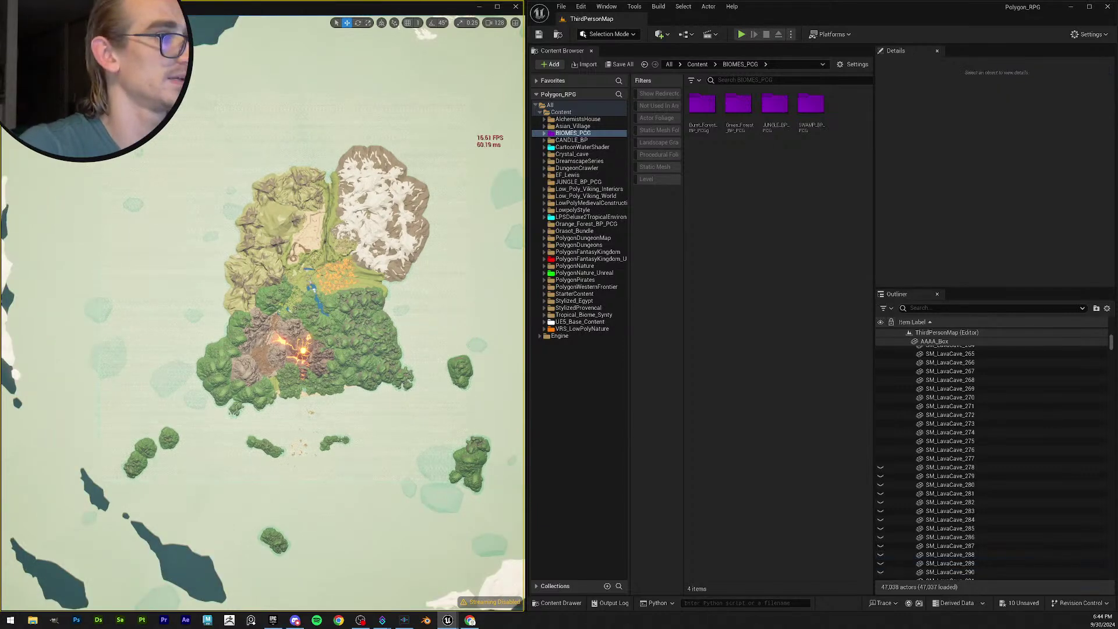
click(12, 356)
key(h)
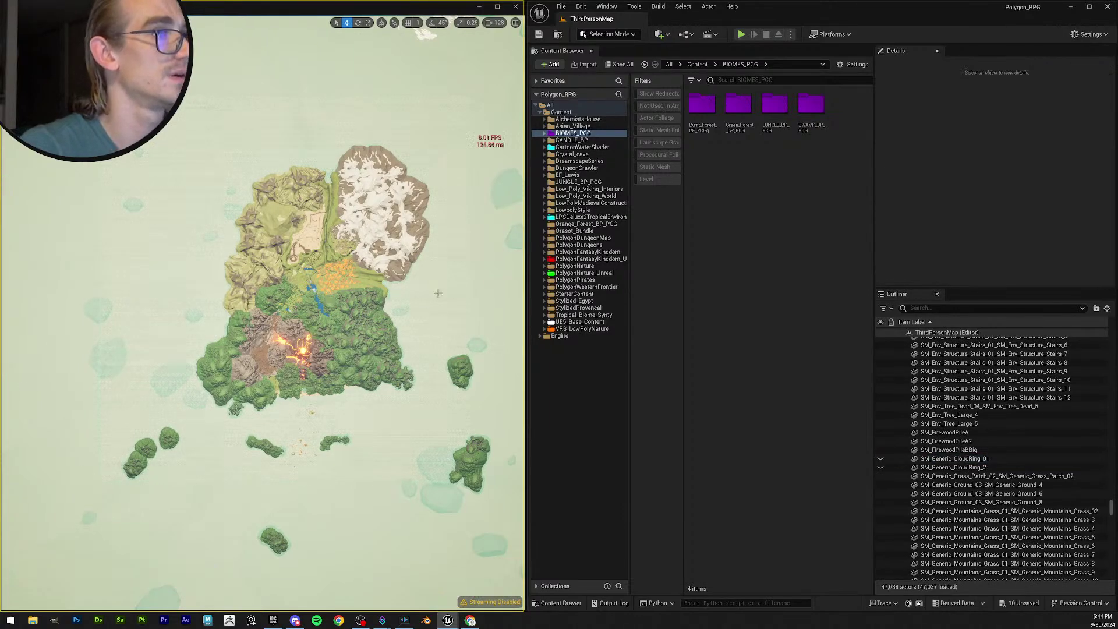
middle_drag(476, 274, 388, 297)
middle_drag(216, 257, 274, 265)
scroll(275, 266, up, 3)
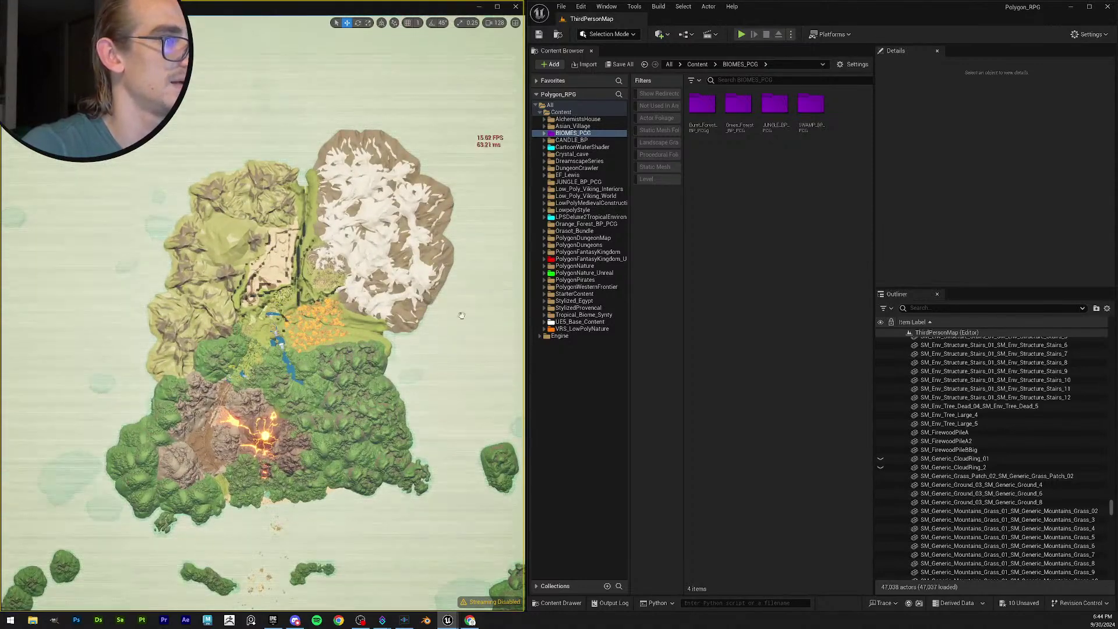
middle_drag(458, 309, 513, 310)
scroll(483, 347, down, 2)
scroll(440, 328, up, 1)
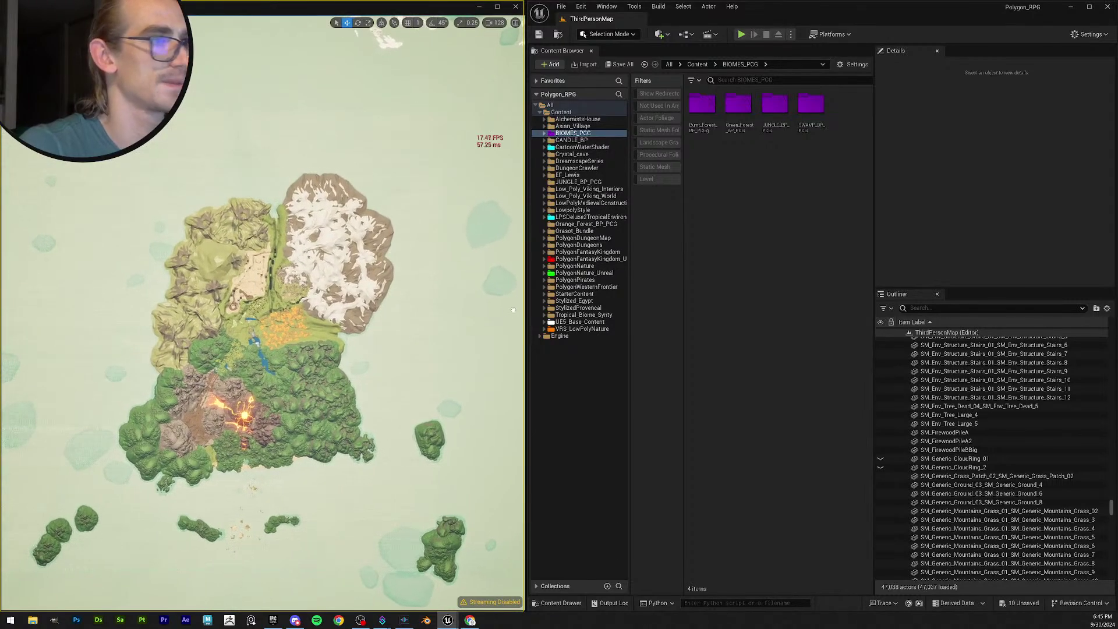
Filter the Outliner by "water" and select an ocean water tile just east of the island.
click(933, 309)
text(water)
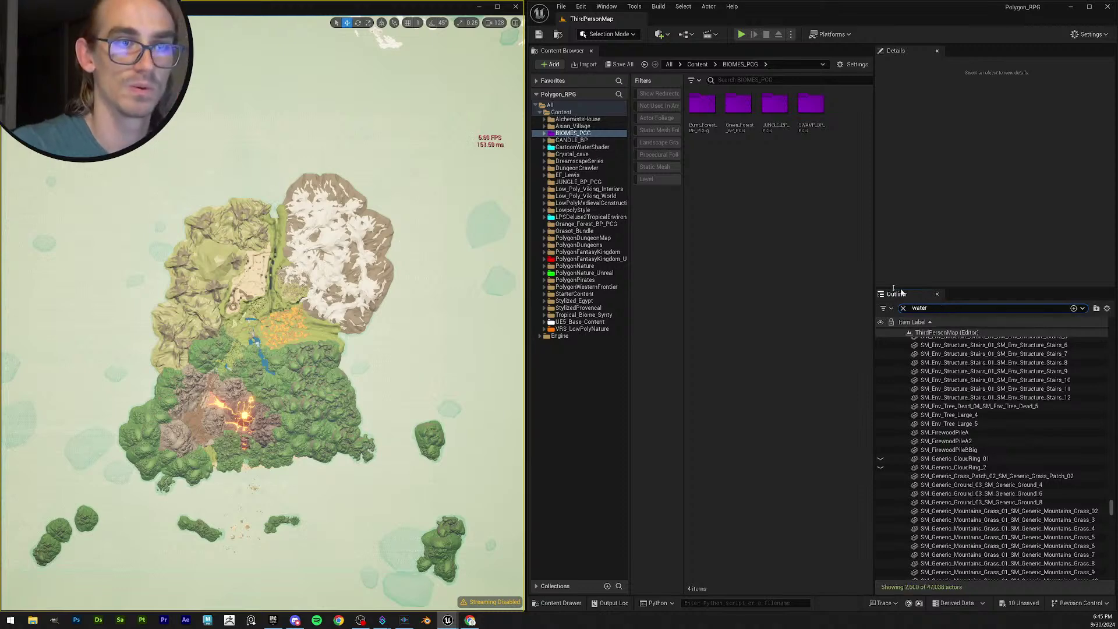
click(382, 361)
scroll(1004, 507, down, 5)
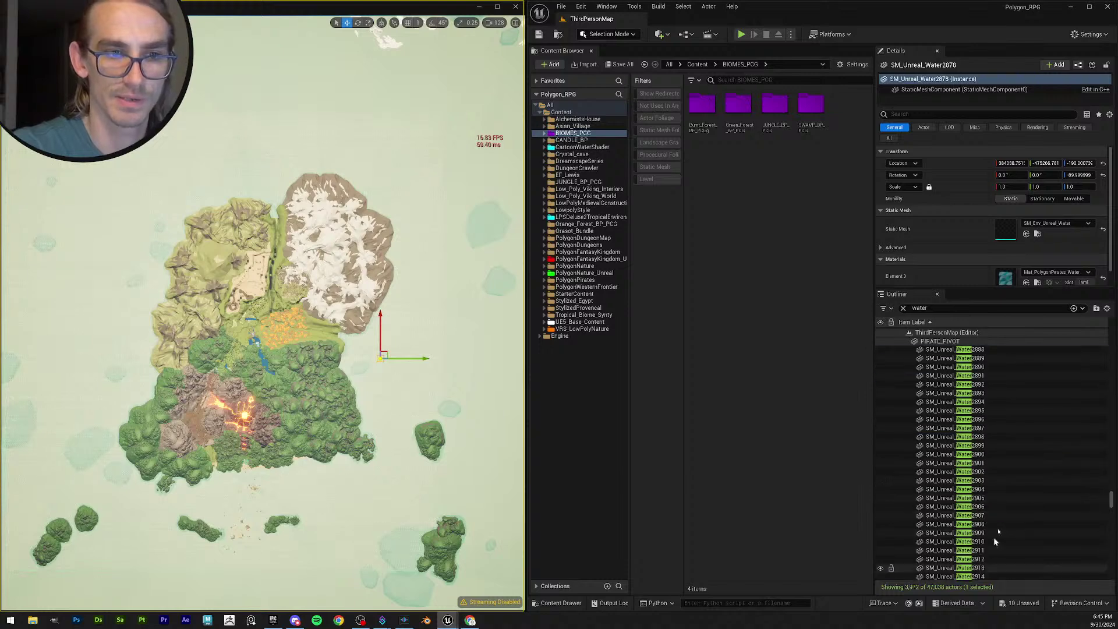
Select all ocean tiles from SM_Unreal_Water to SM_Unreal_Water4089 in the Outliner and hide them to expose the seabed.
drag(1110, 500, 1110, 328)
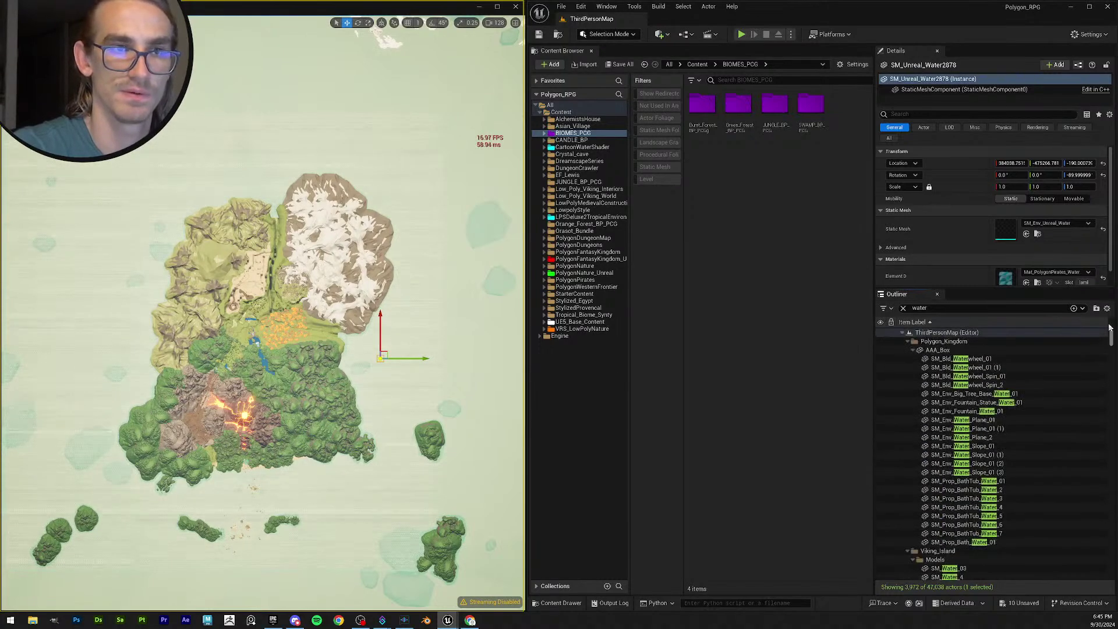
scroll(1106, 353, down, 10)
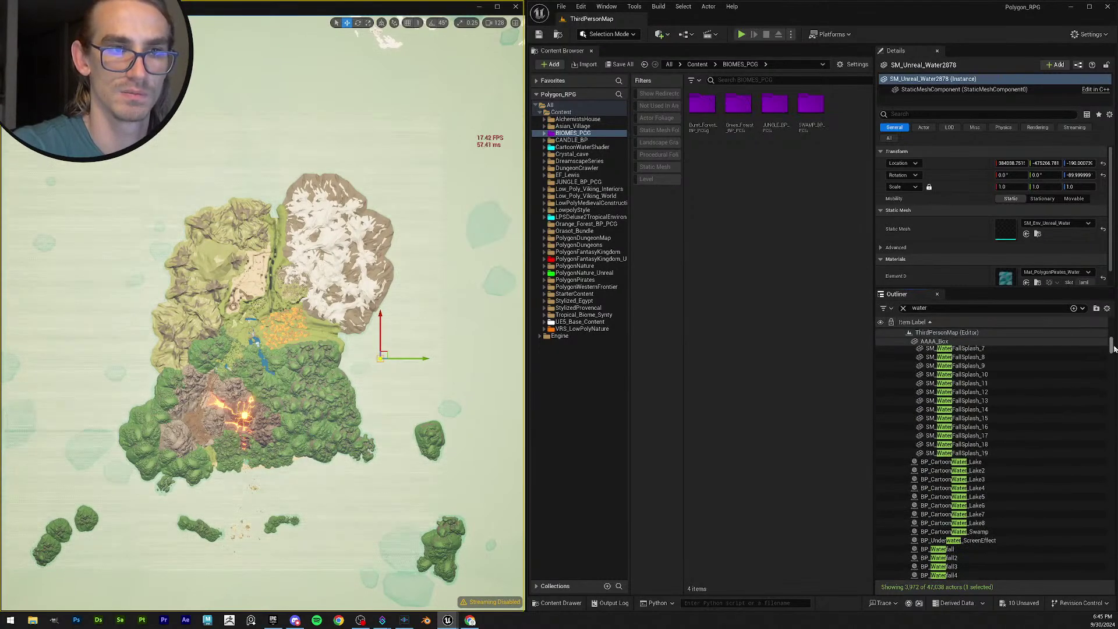
click(990, 446)
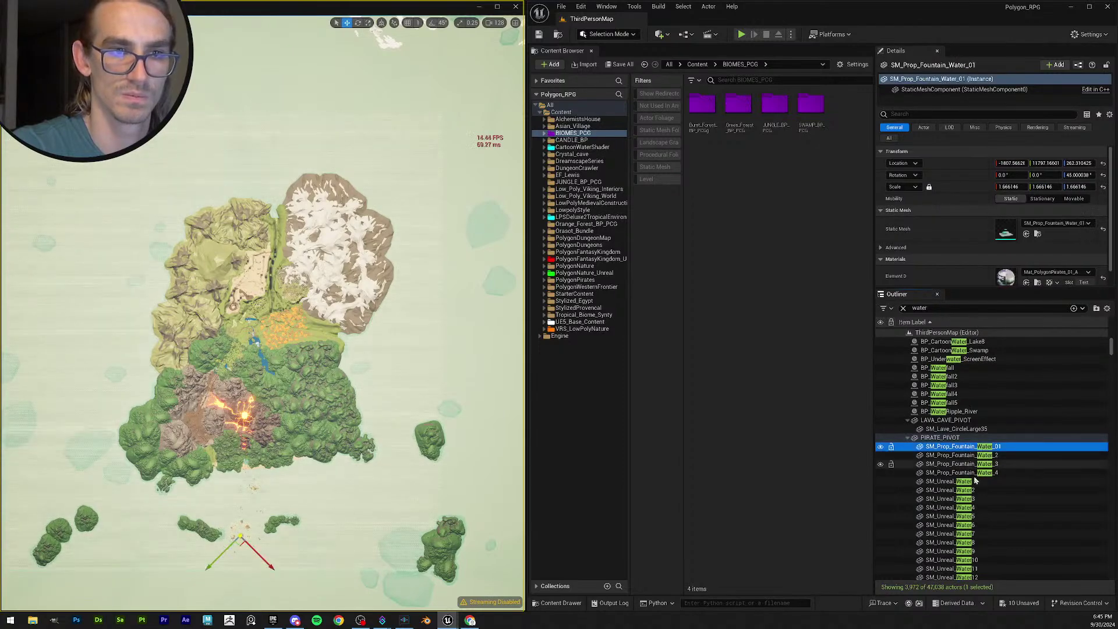
click(976, 481)
drag(1110, 349, 1110, 431)
drag(1105, 502, 1101, 578)
scroll(1102, 577, up, 5)
scroll(1001, 515, up, 3)
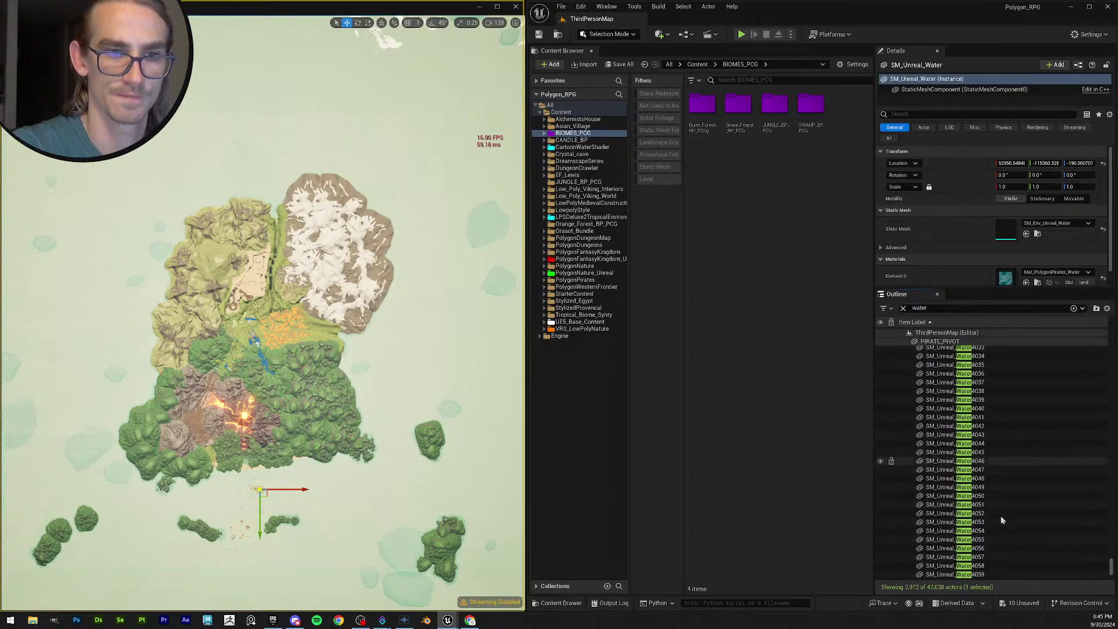
scroll(1000, 525, down, 10)
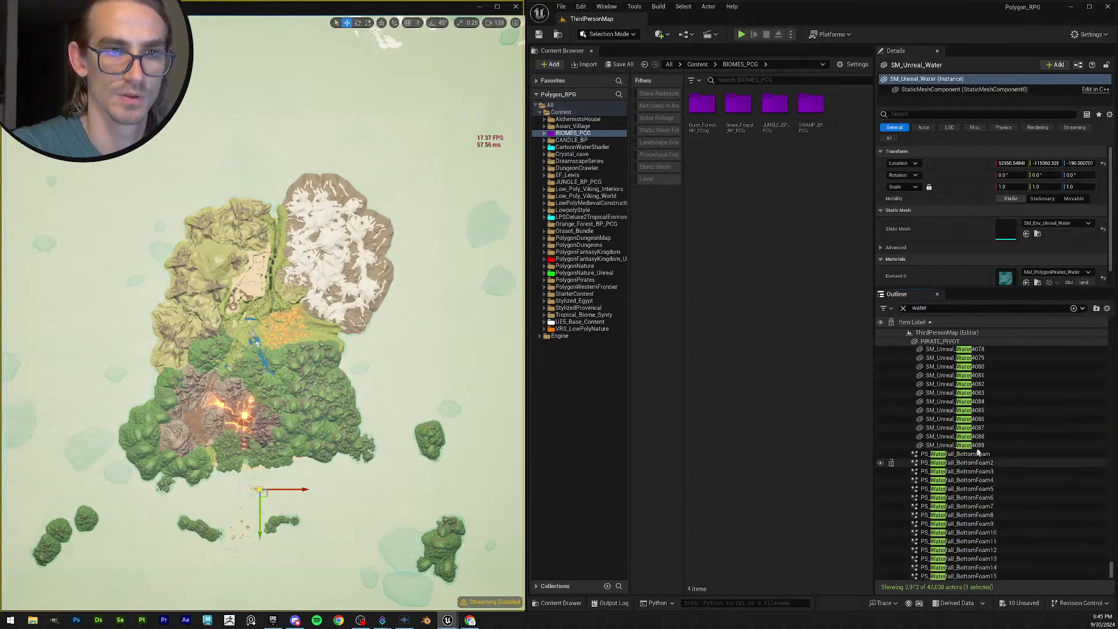
shift+click(980, 446)
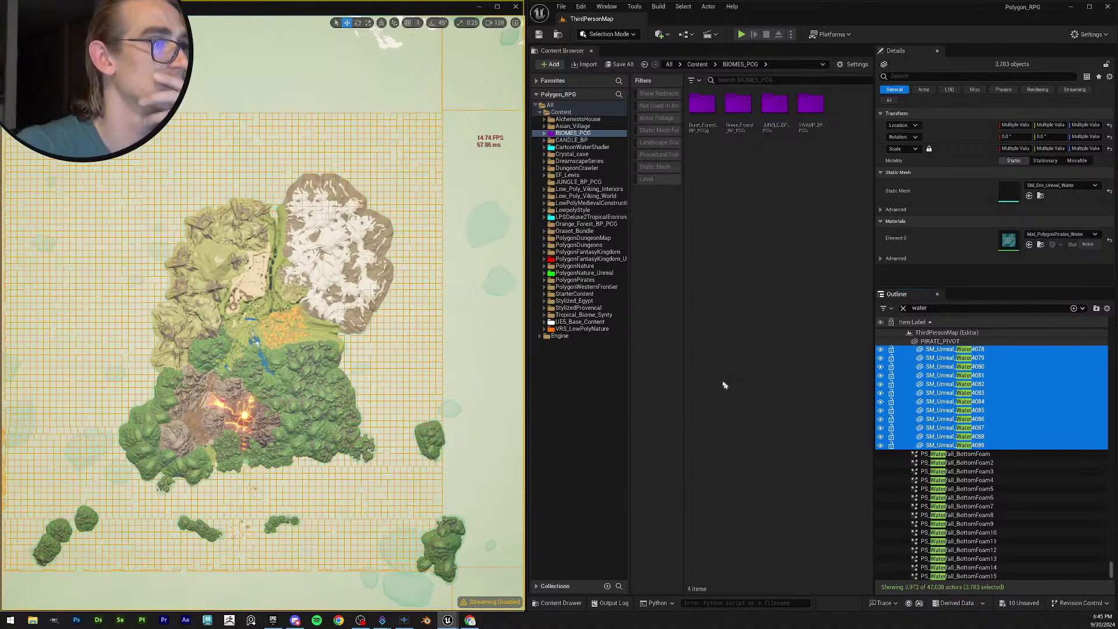
key(h)
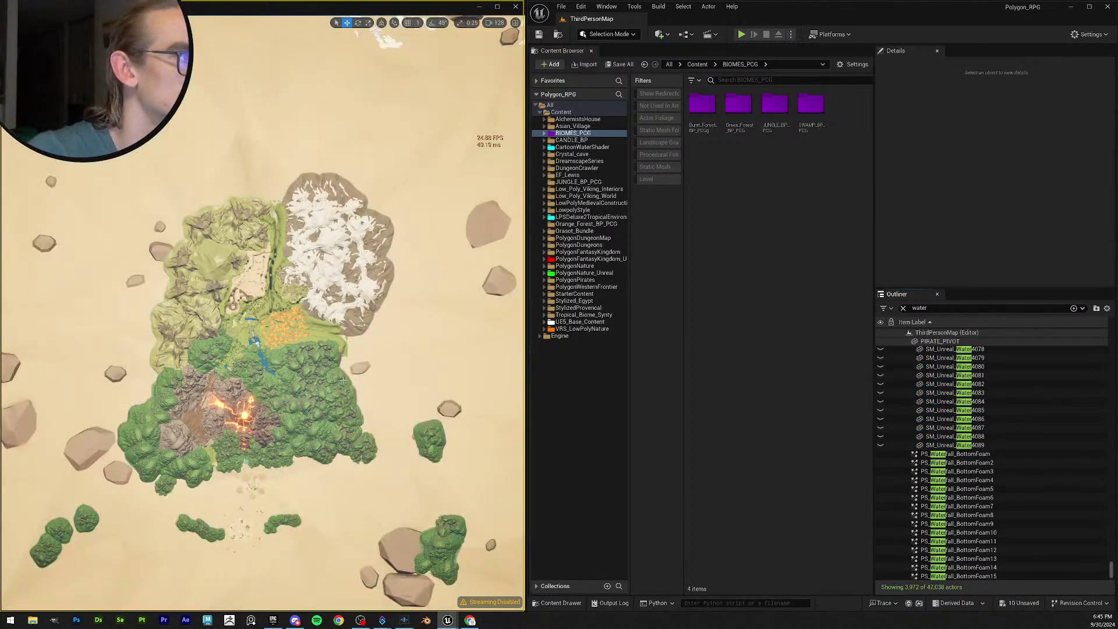
scroll(253, 441, down, 2)
scroll(287, 467, up, 2)
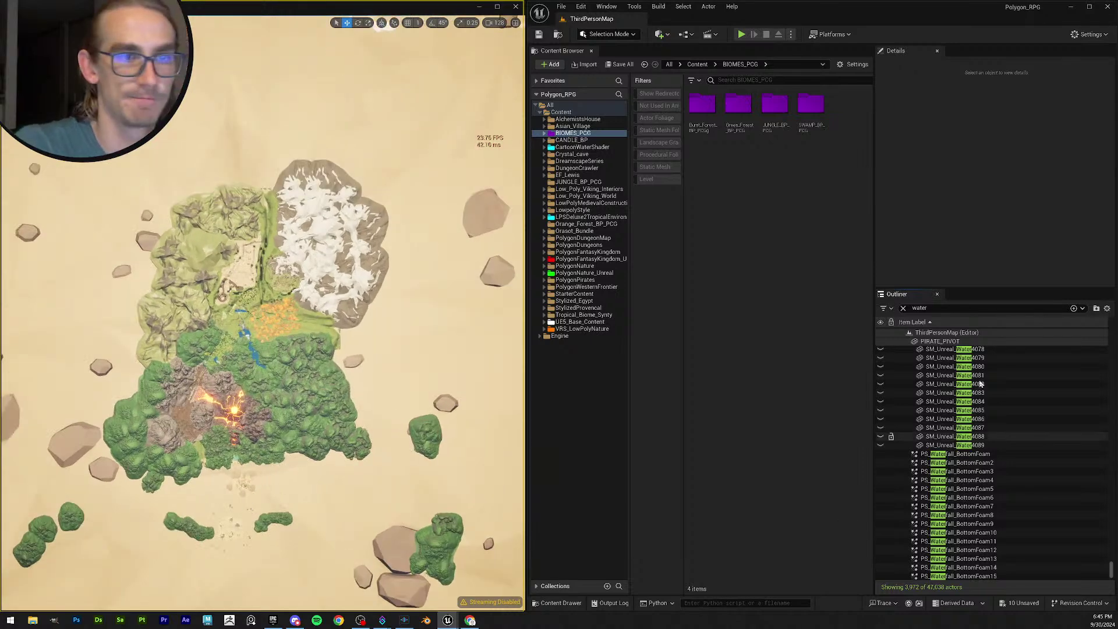
Hide PIRATE_PIVOT with its children matching the "water" filter in the Outliner.
click(253, 476)
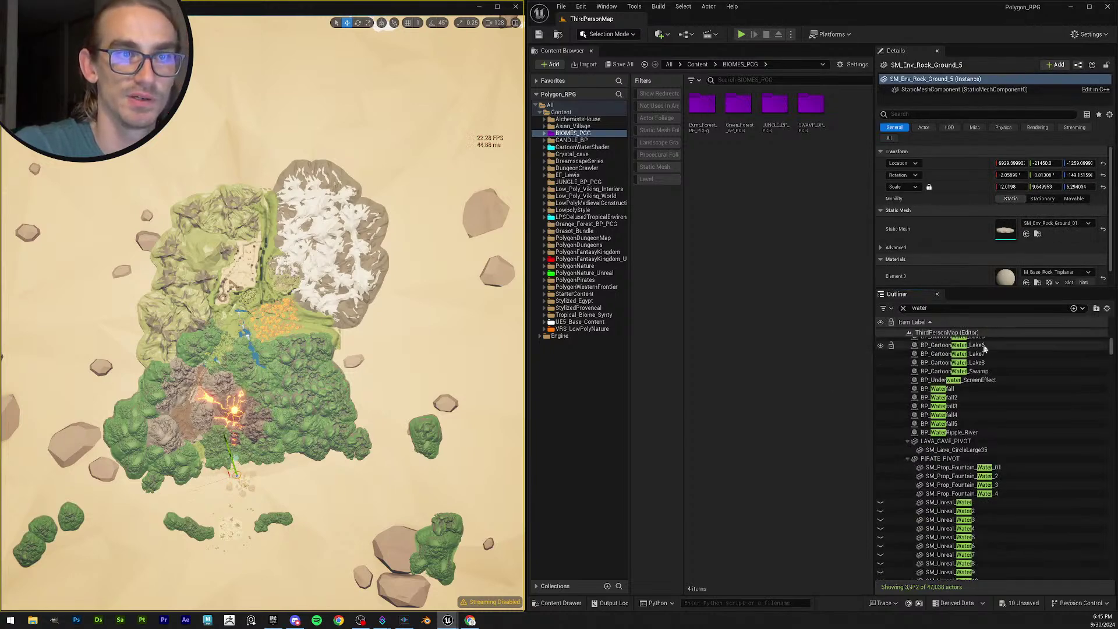
click(938, 458)
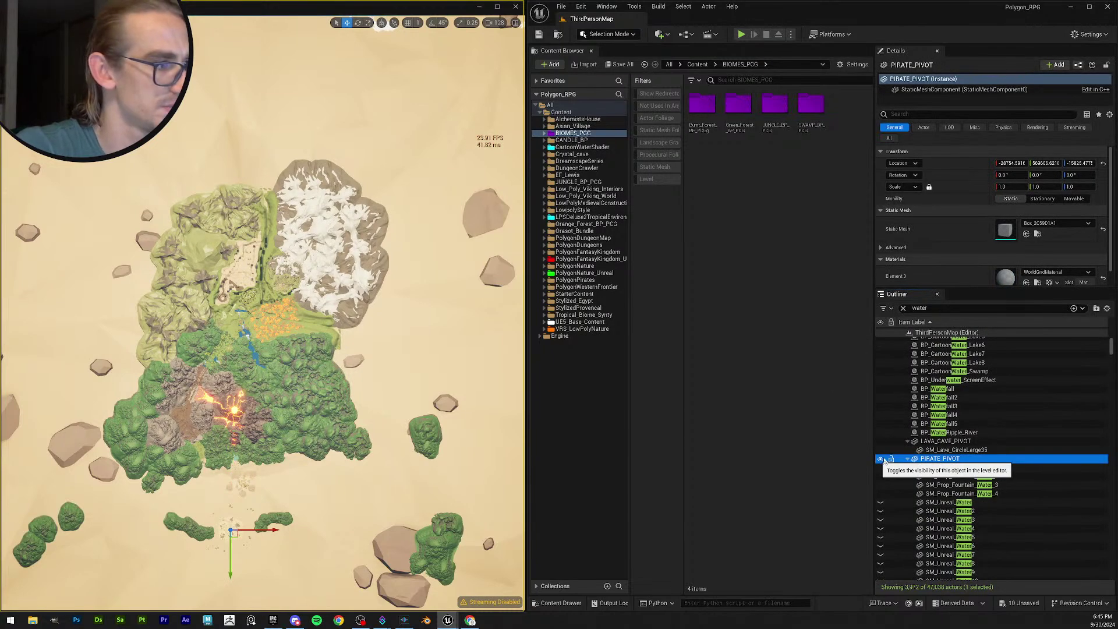
click(880, 459)
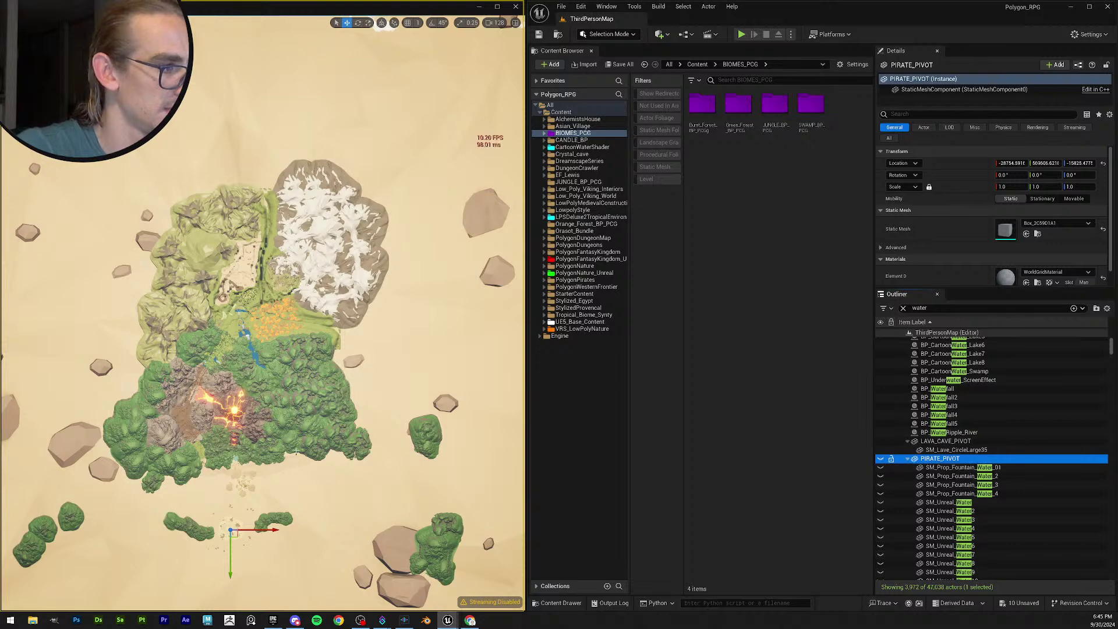
click(237, 475)
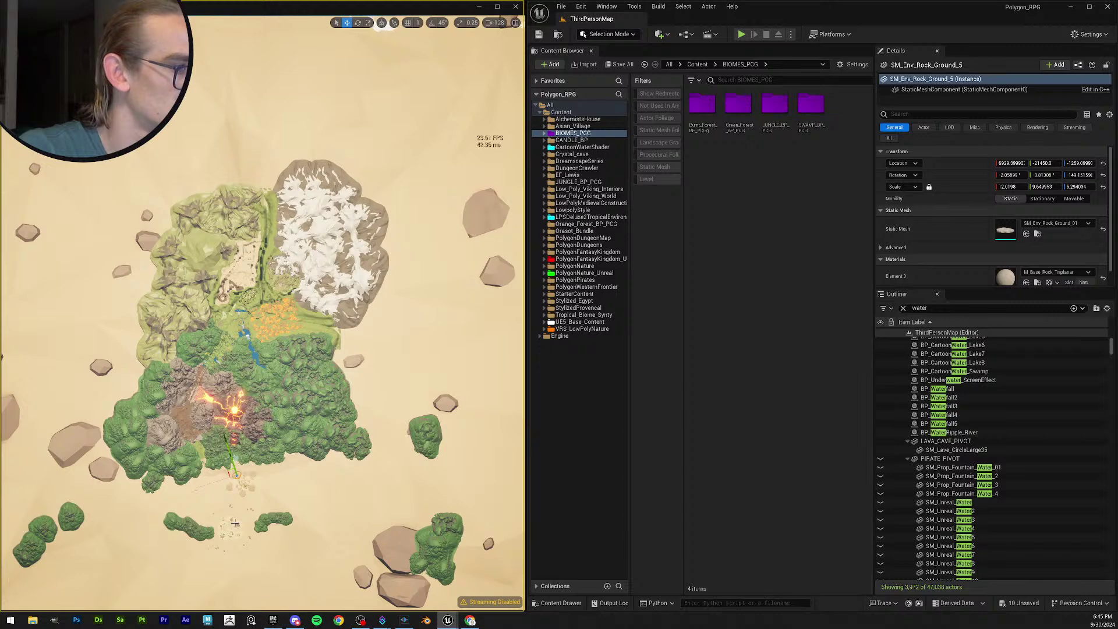
click(932, 460)
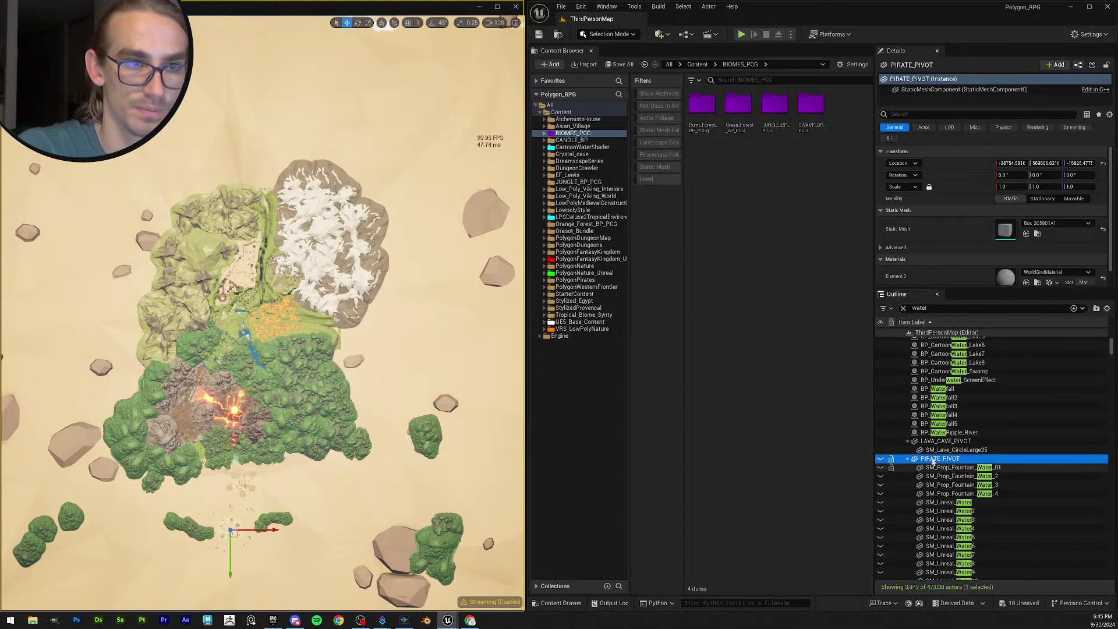
right_click(936, 460)
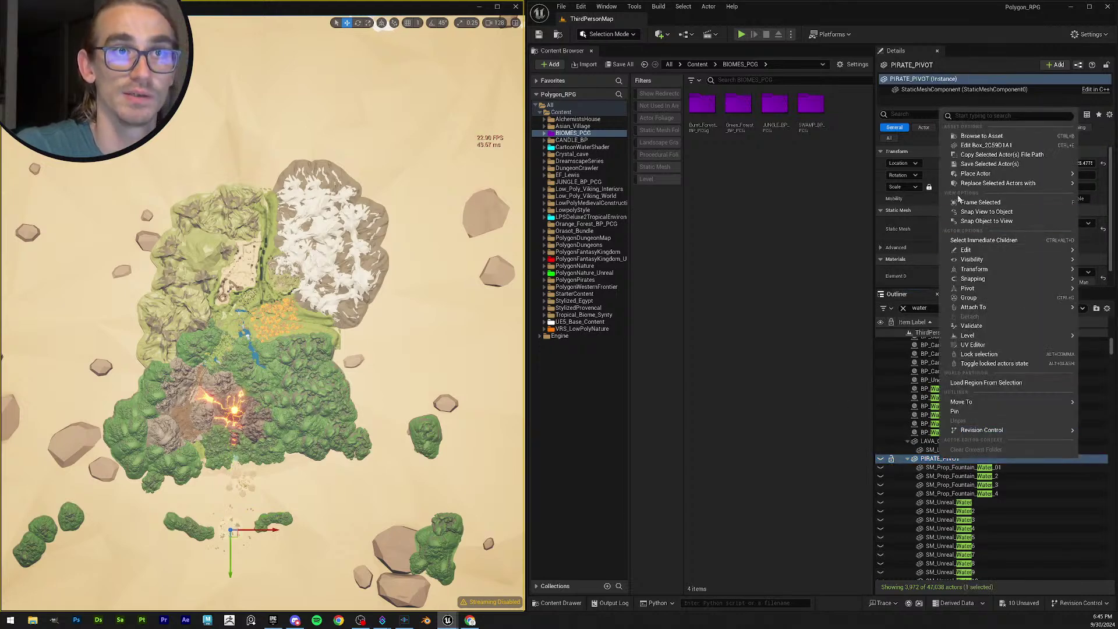
mouse_move(967, 288)
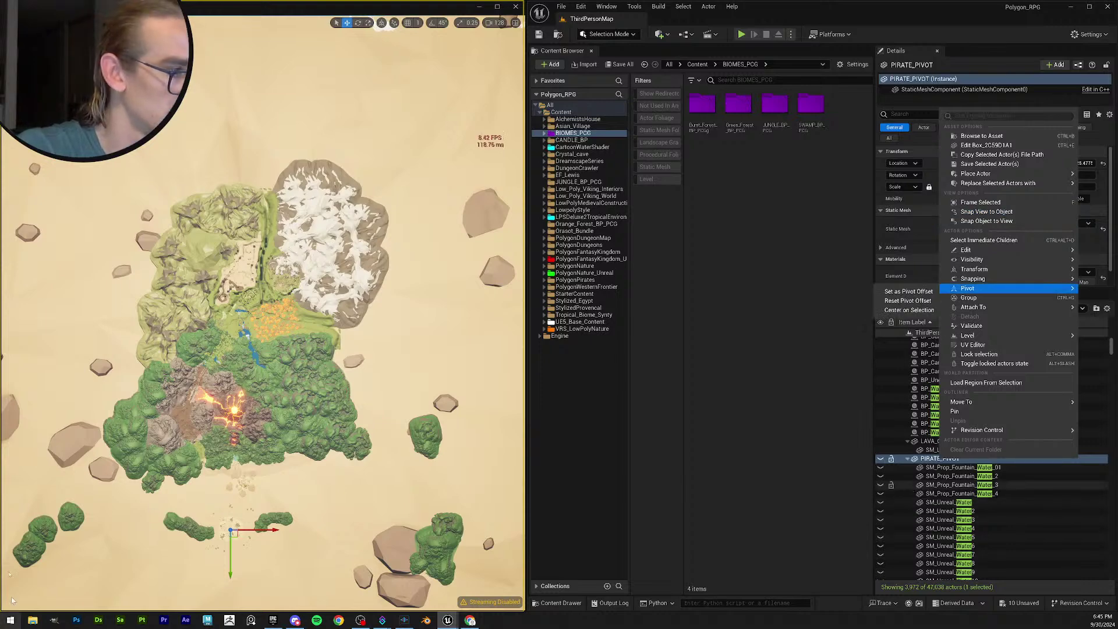
click(231, 524)
click(232, 521)
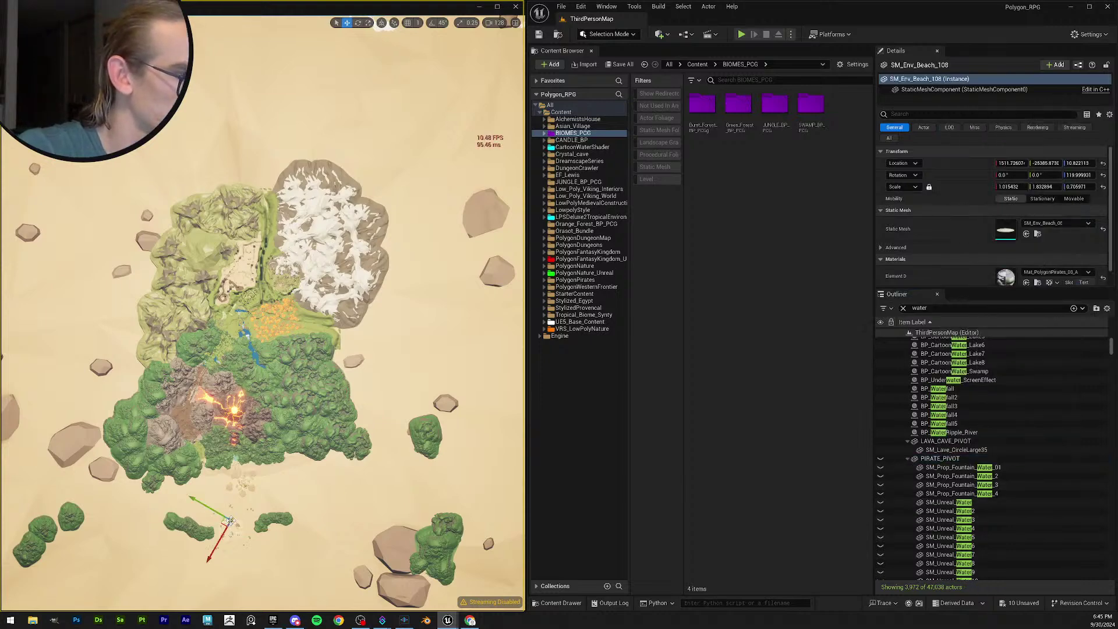
Clear the Outliner filter, locate the parent of the beach pieces south of the island, and hide the whole PIRATE_PIVOT group.
click(909, 459)
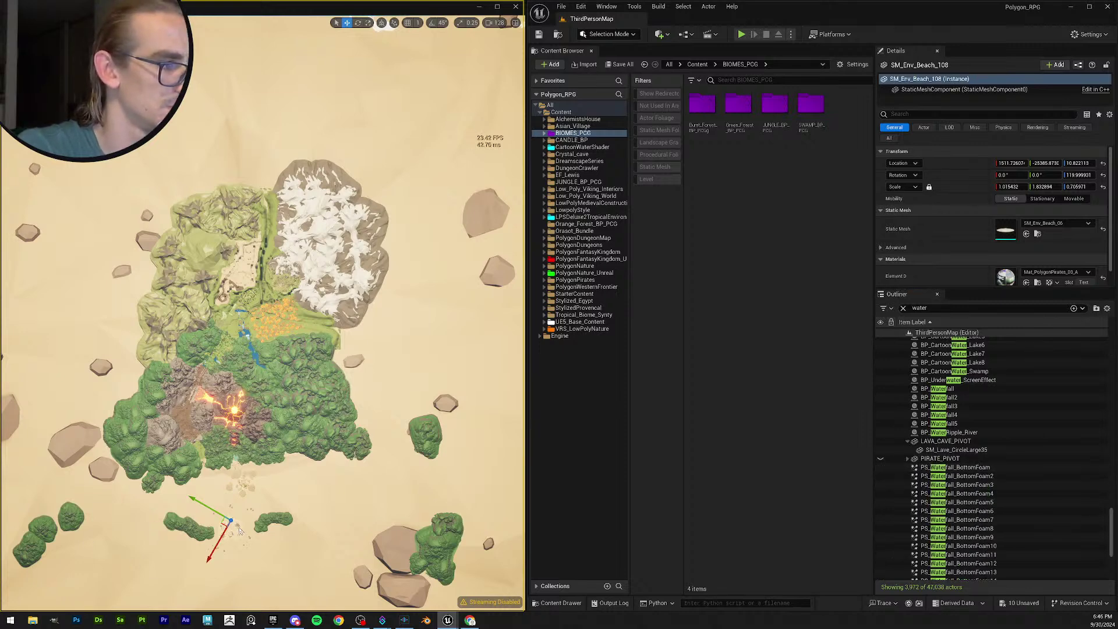
click(240, 530)
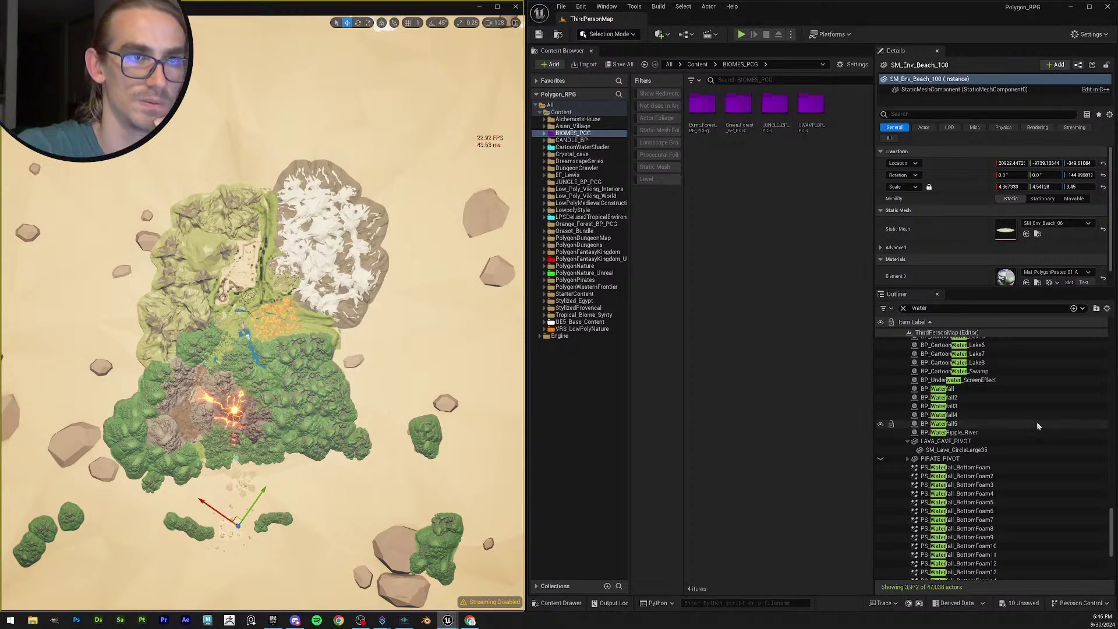
click(903, 308)
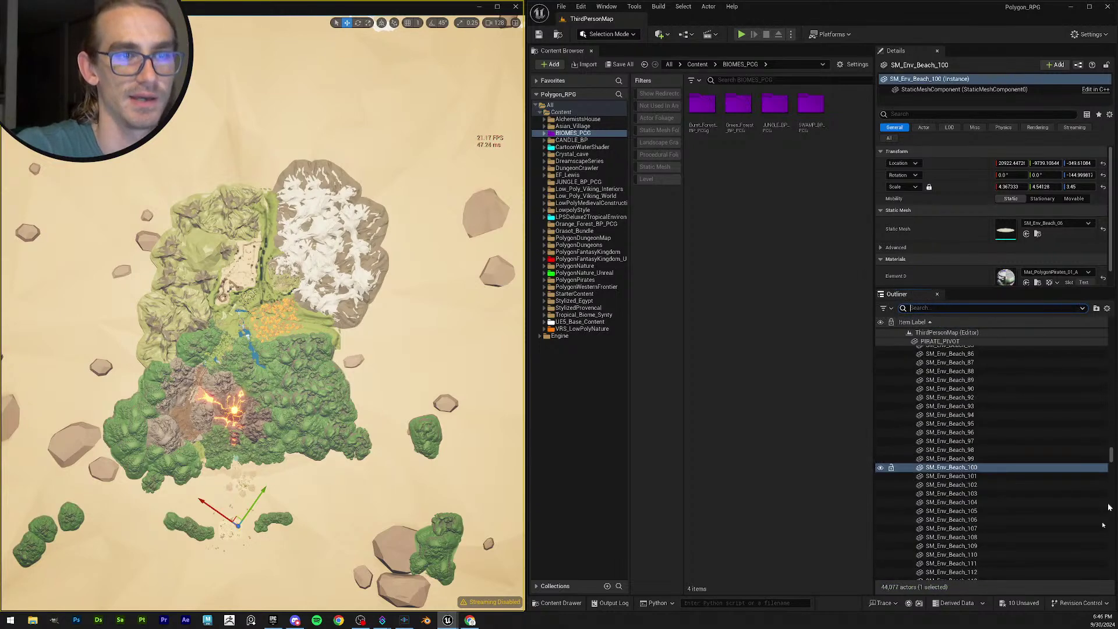
click(227, 527)
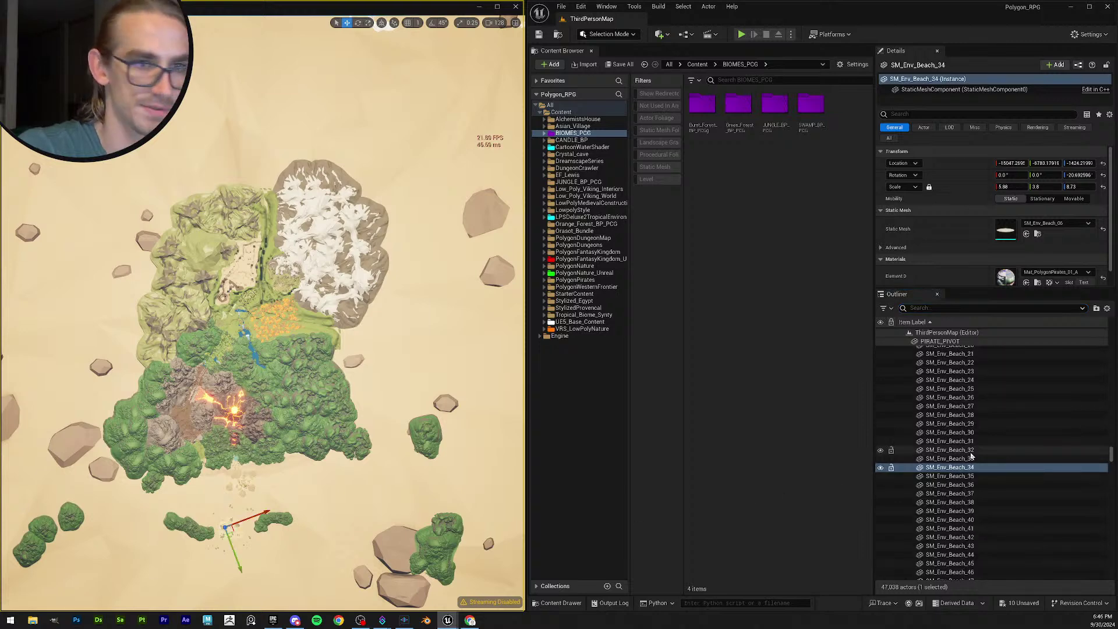
click(938, 343)
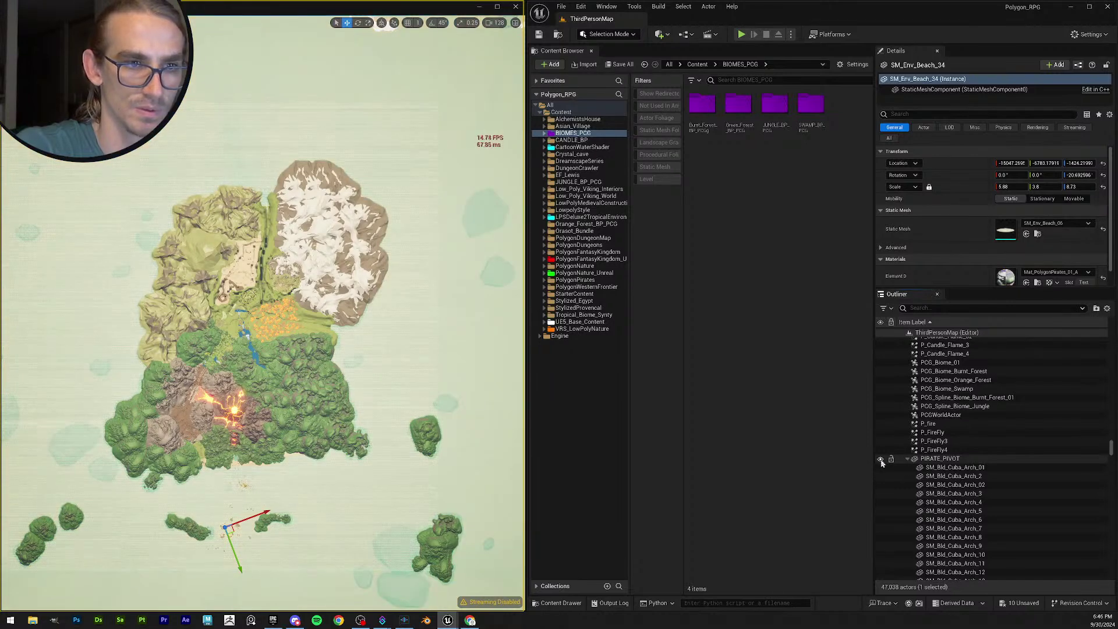
click(881, 460)
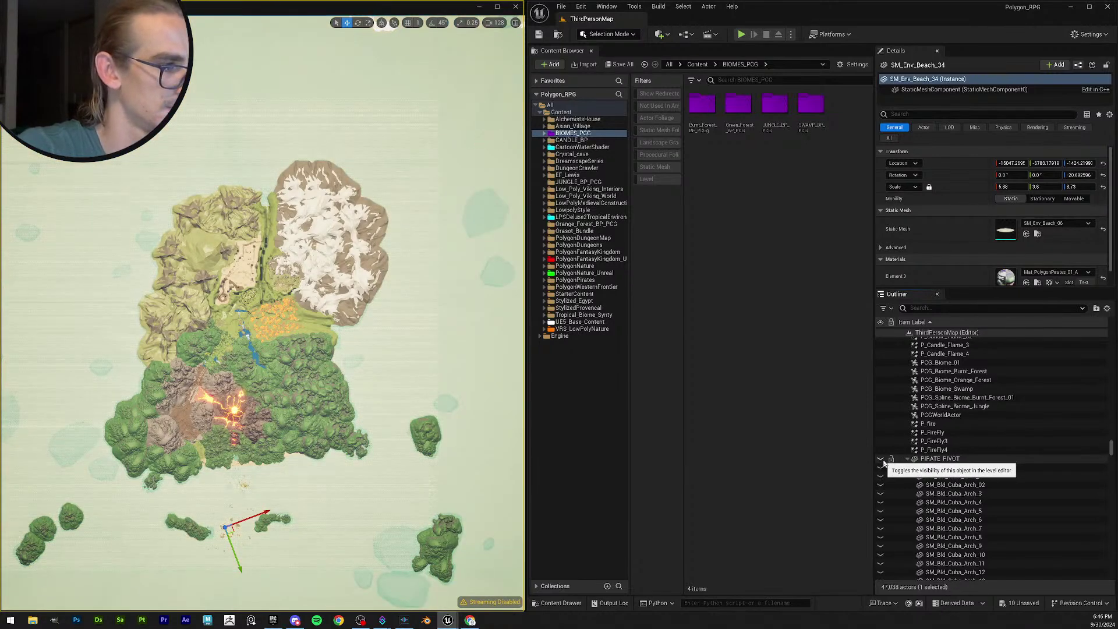
Select the rock ground off the island's south coast and hide its parent group TROPICAL_ISLAND_PIVOT.
click(237, 479)
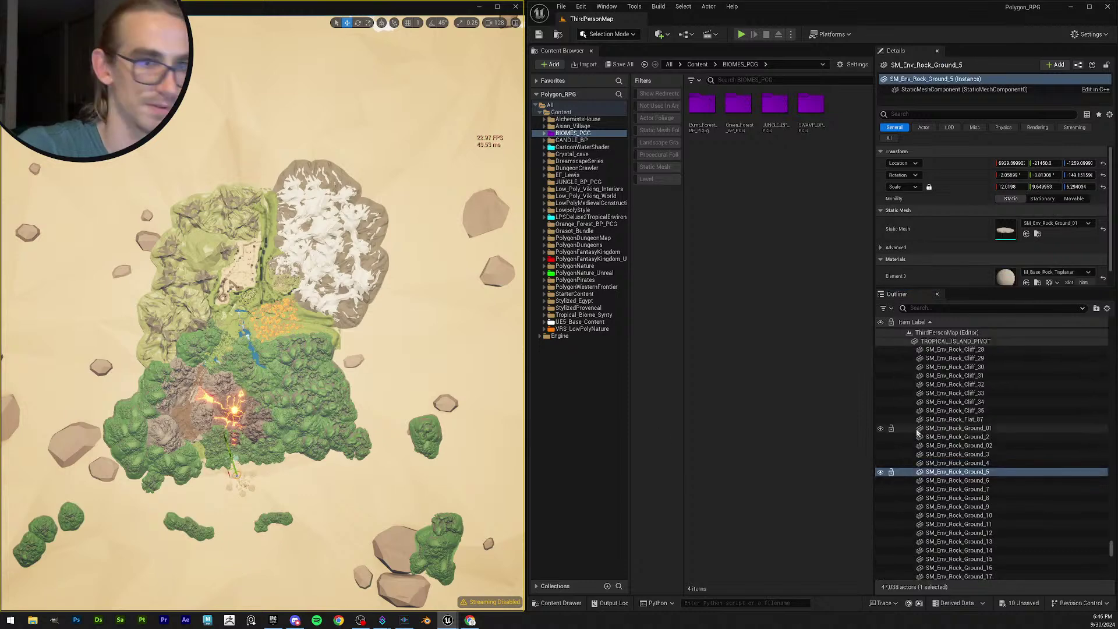
scroll(990, 437, up, 10)
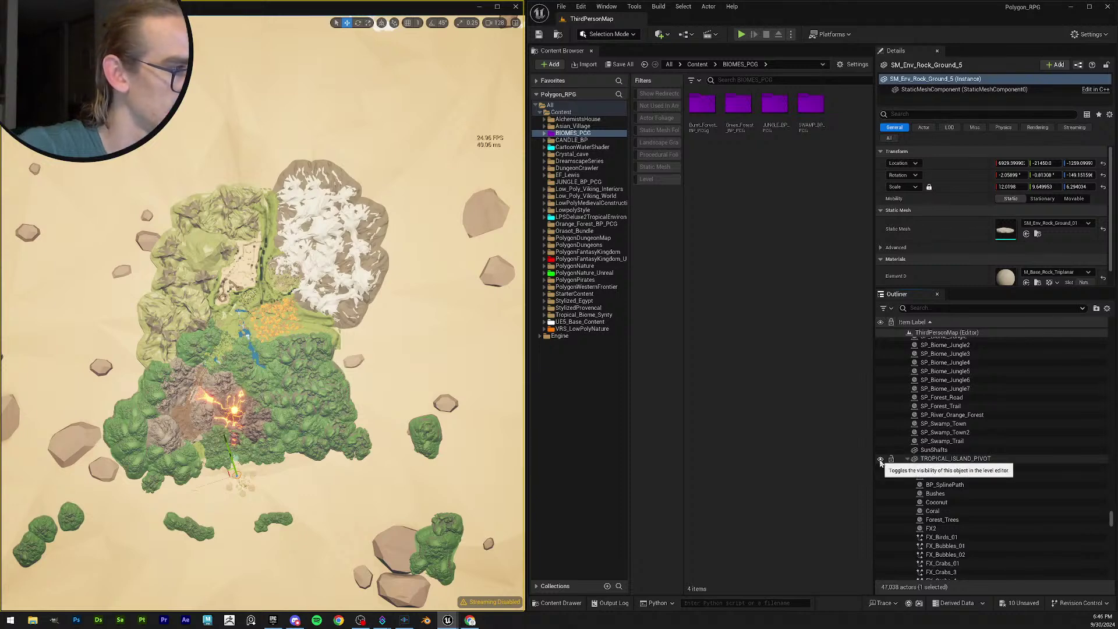
click(881, 460)
Hide the large Rectangle seabed plane under the island and make it visible again.
click(431, 371)
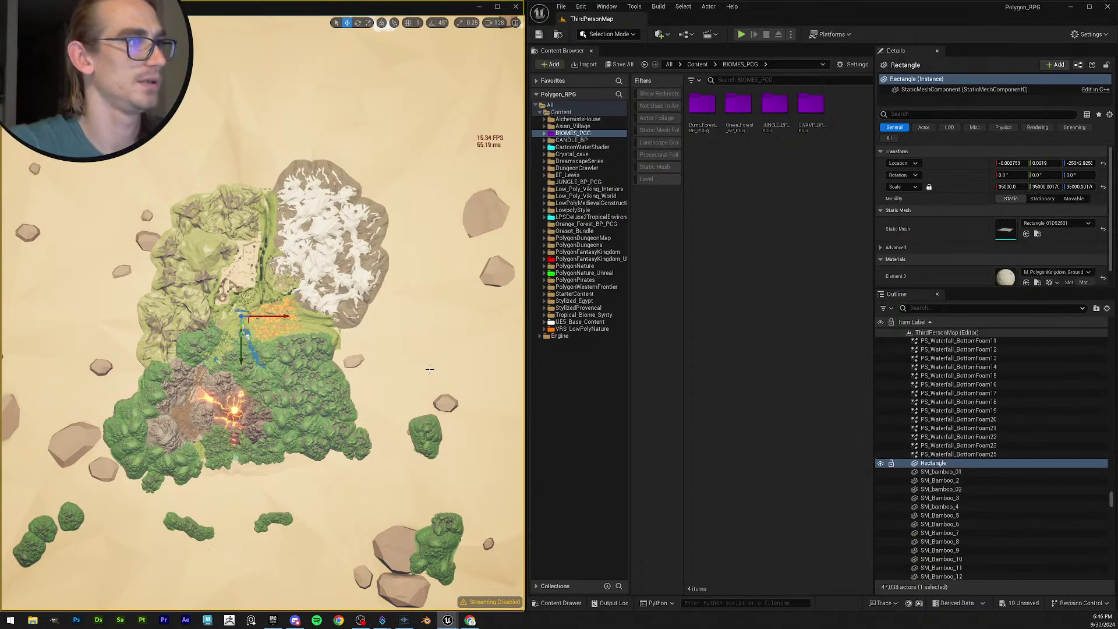
key(h)
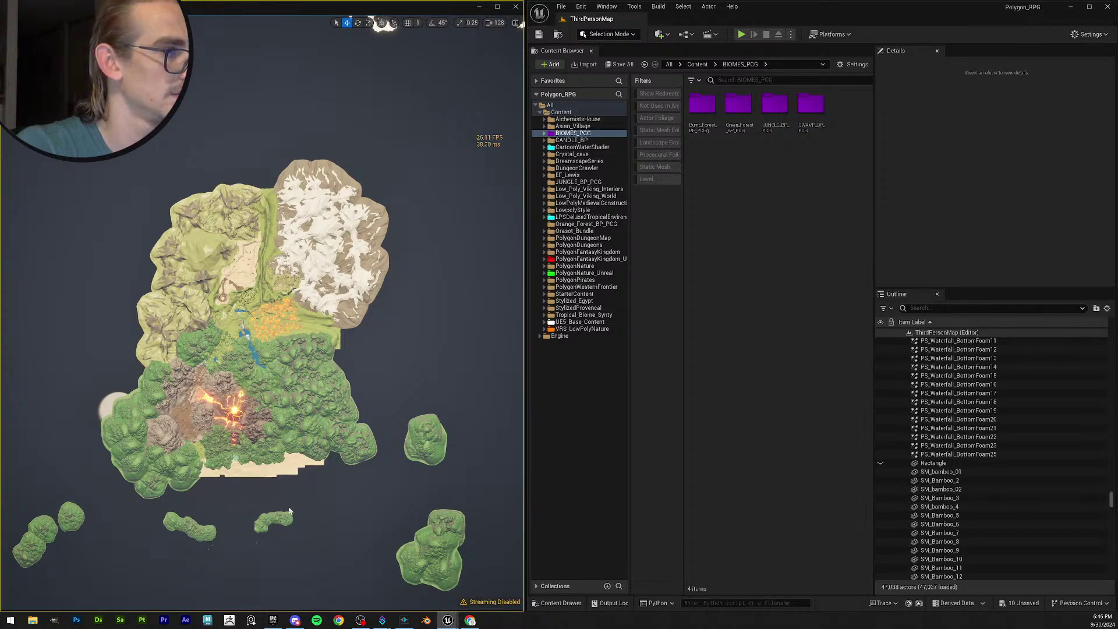
click(881, 463)
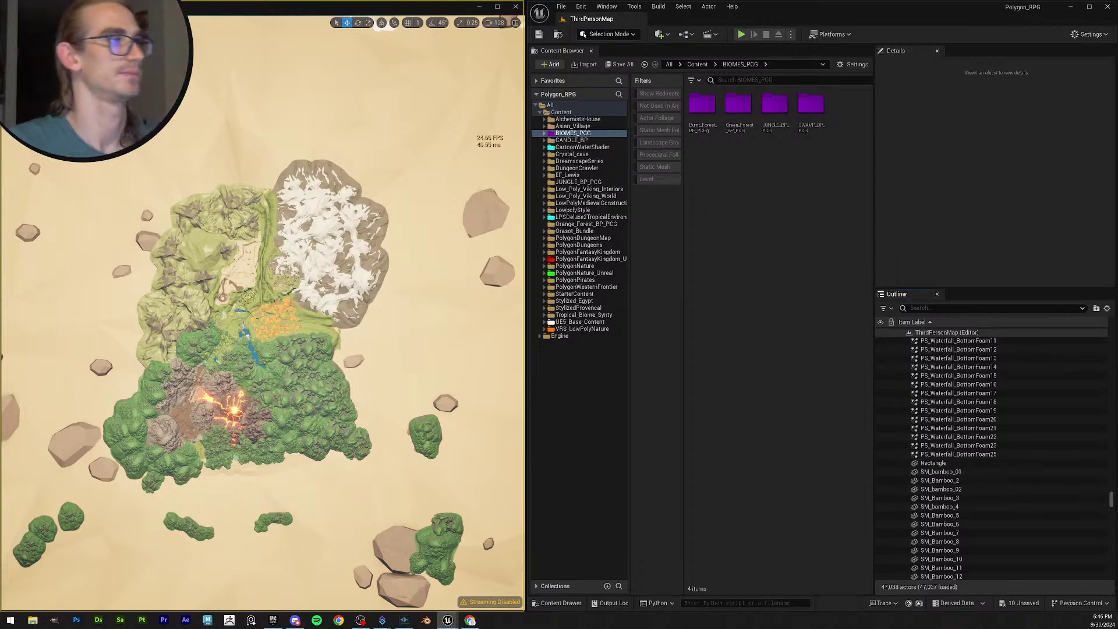
scroll(176, 407, up, 2)
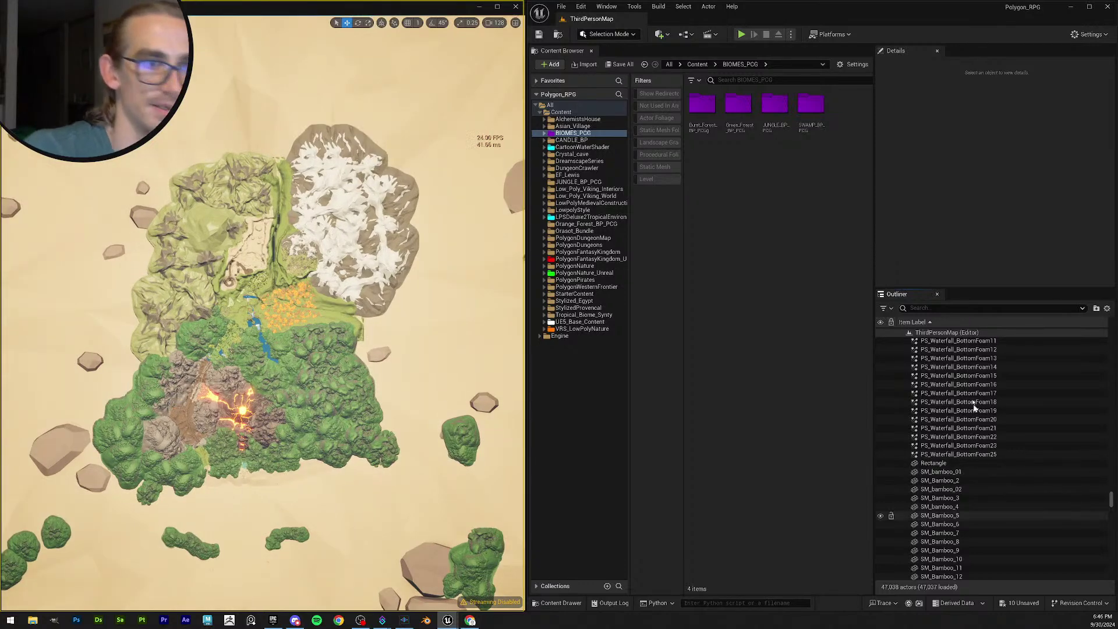
Filter the Outliner by "unreal water" and toggle the visibility of the last ocean tile, SM_Unreal_Water4089, on and off.
click(932, 309)
text(unreal)
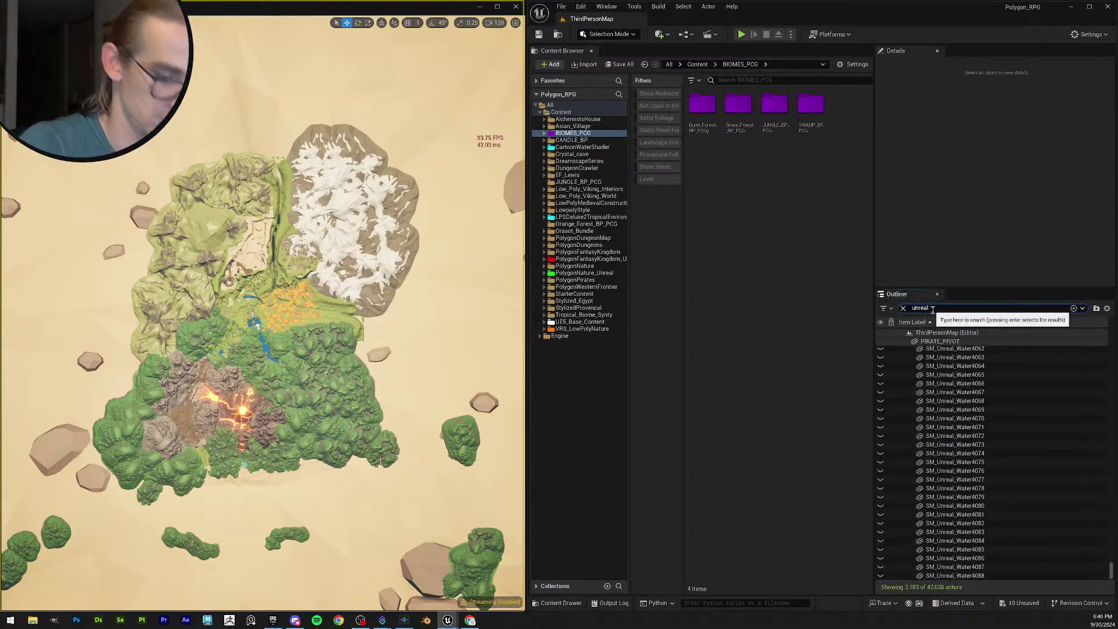
text( water)
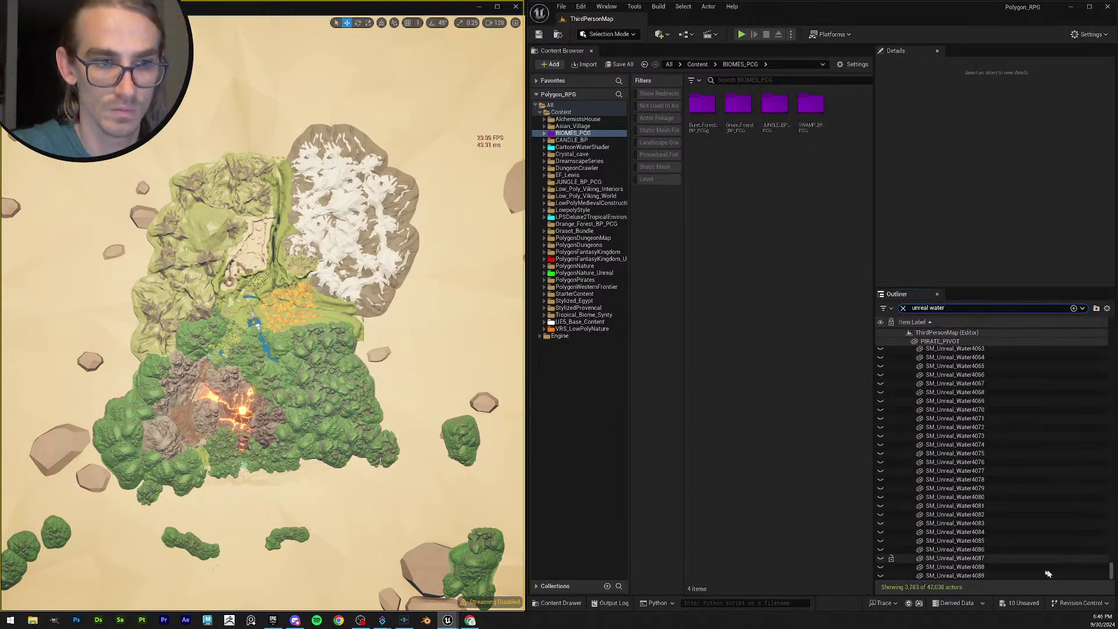
click(957, 577)
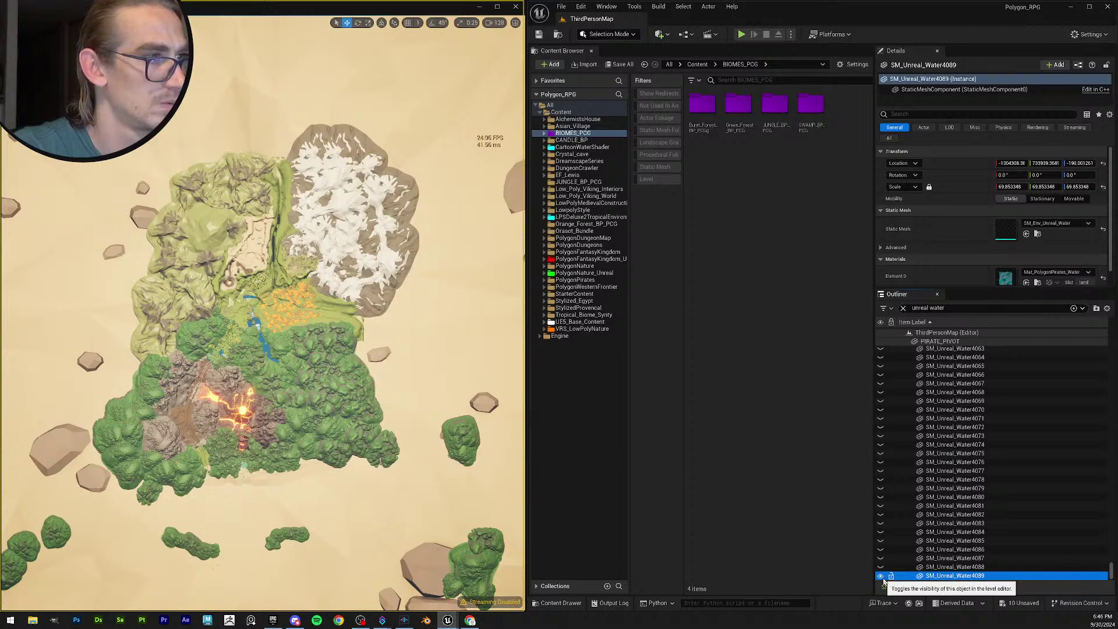
click(882, 579)
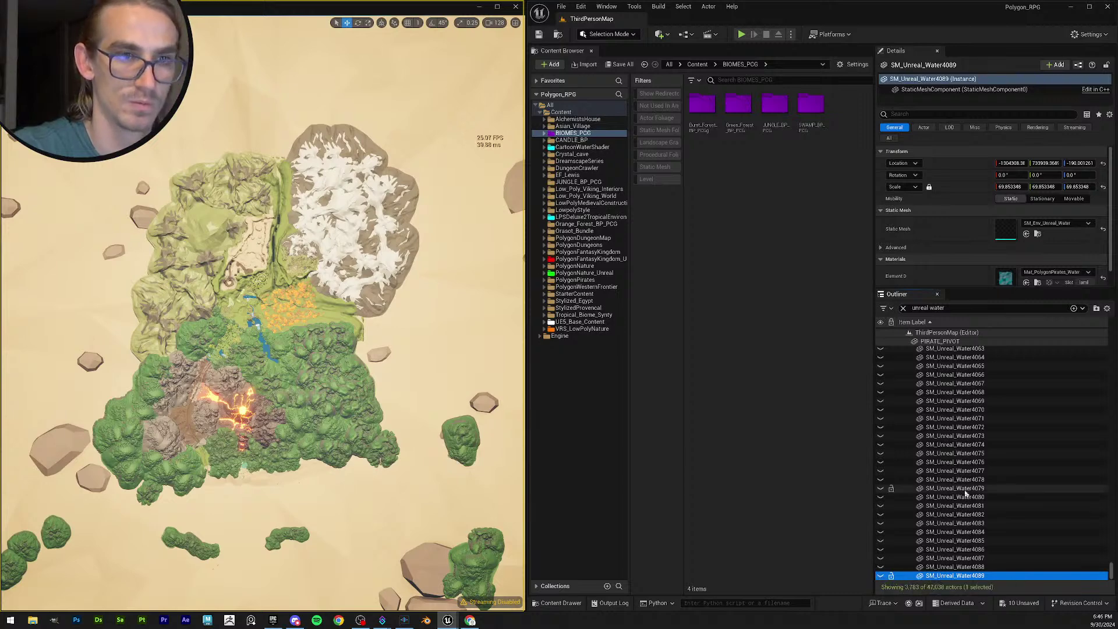
Look through the full list of ocean tiles, show SM_Unreal_Water4089 to check where it lies, and hide it again.
scroll(978, 466, up, 12)
scroll(984, 436, up, 17)
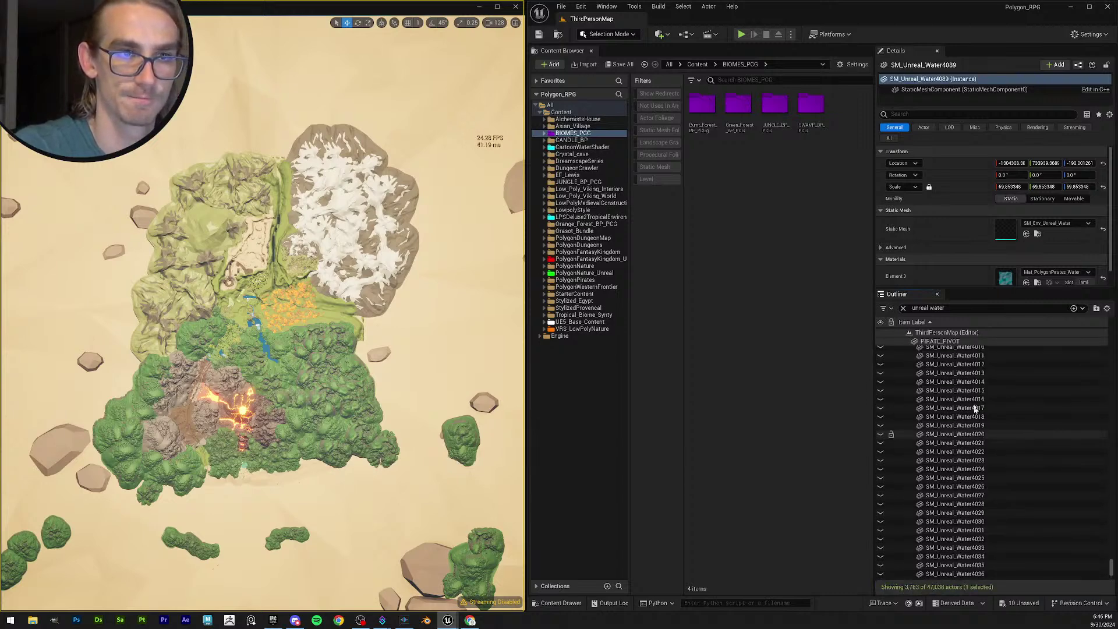
scroll(984, 454, up, 10)
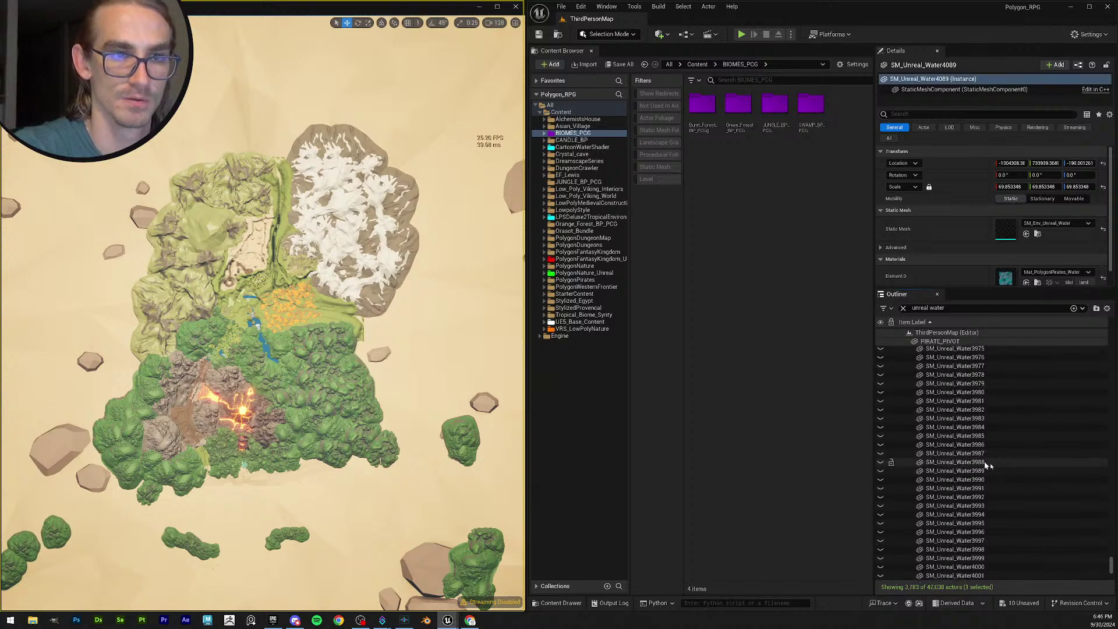
drag(1108, 556, 1114, 329)
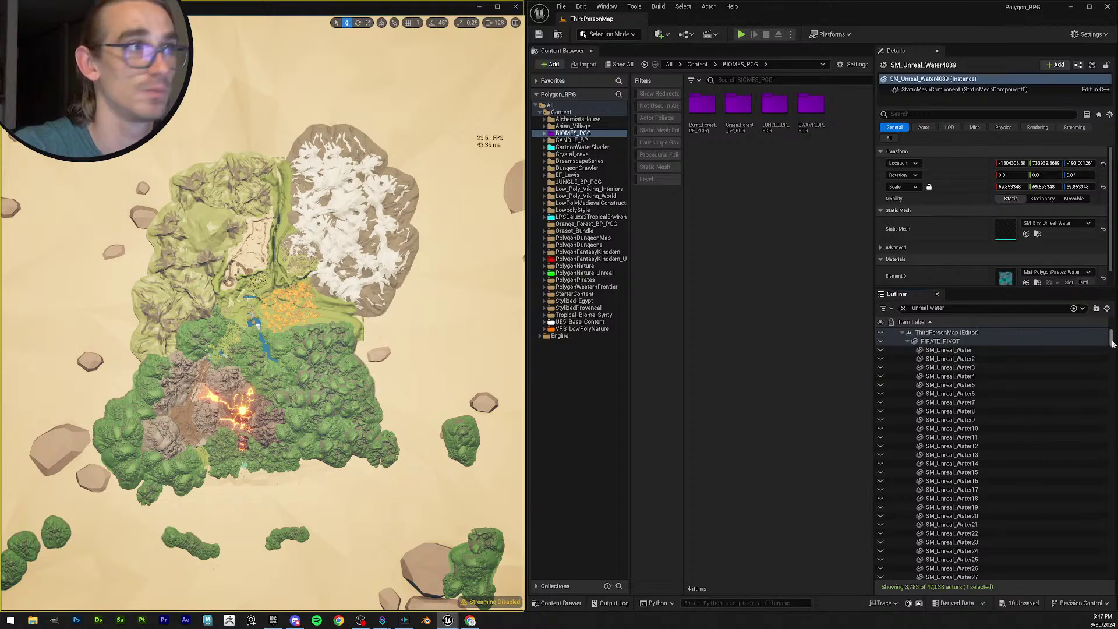
drag(1111, 337, 1103, 609)
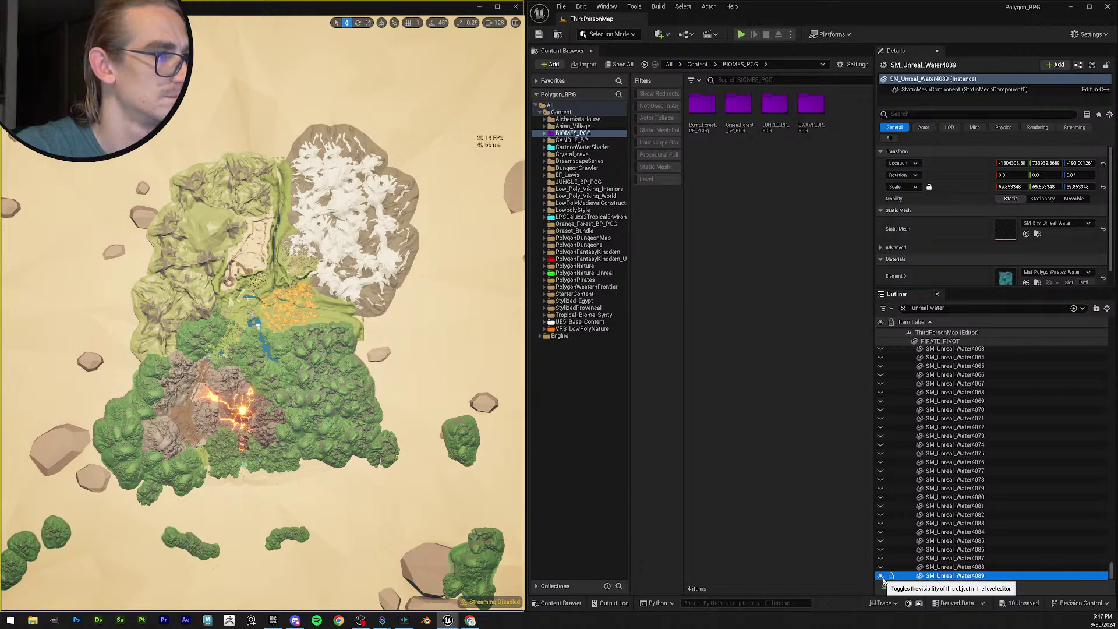
click(881, 577)
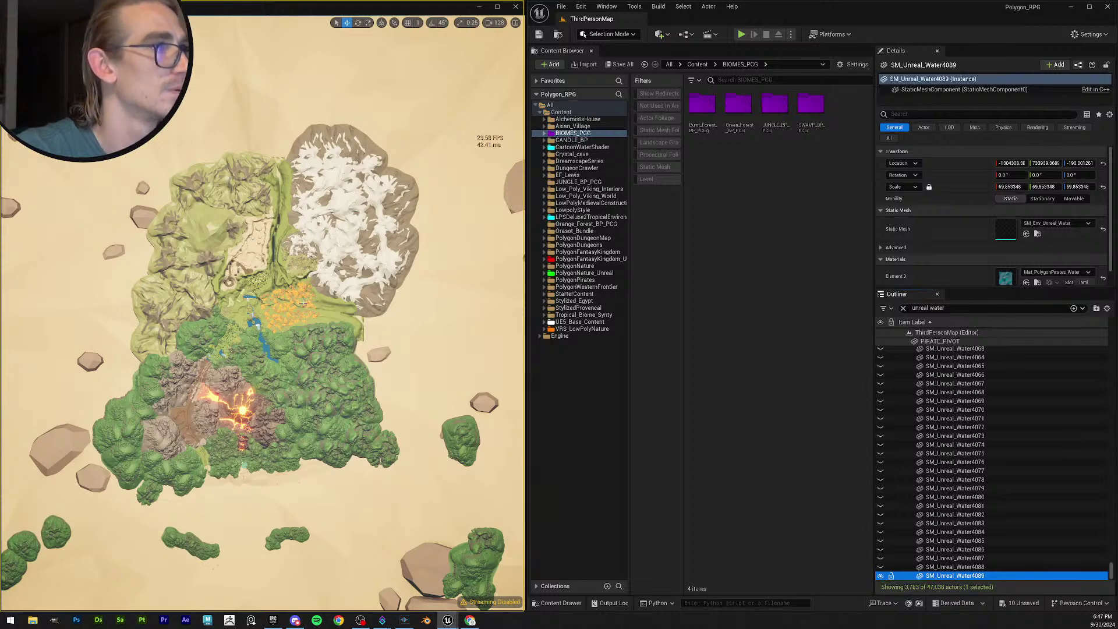
scroll(339, 347, down, 2)
scroll(339, 348, up, 2)
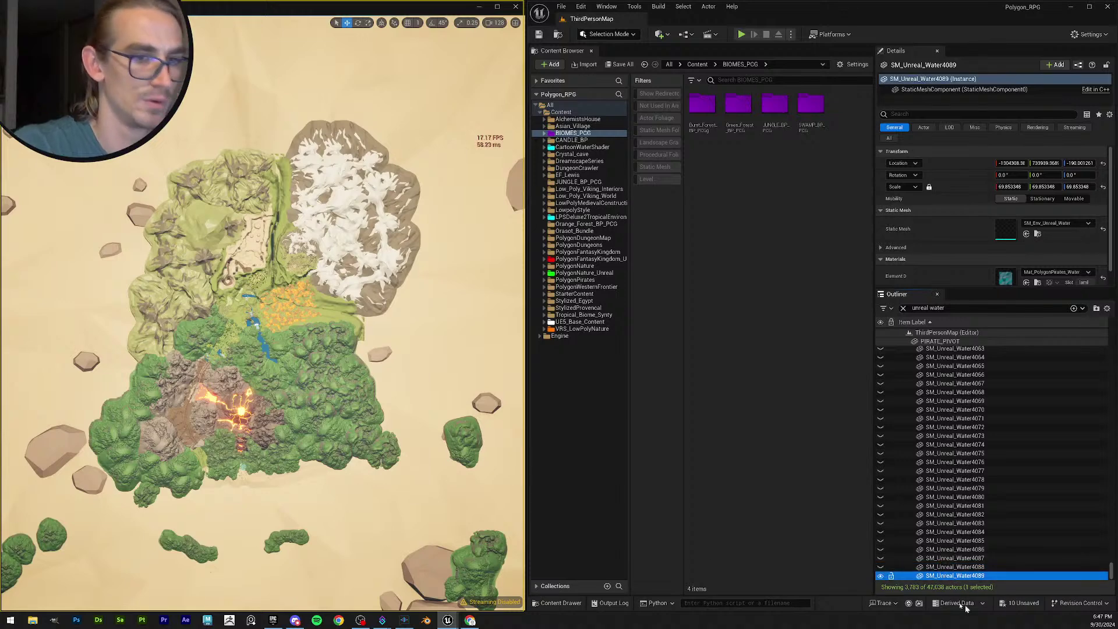
click(881, 577)
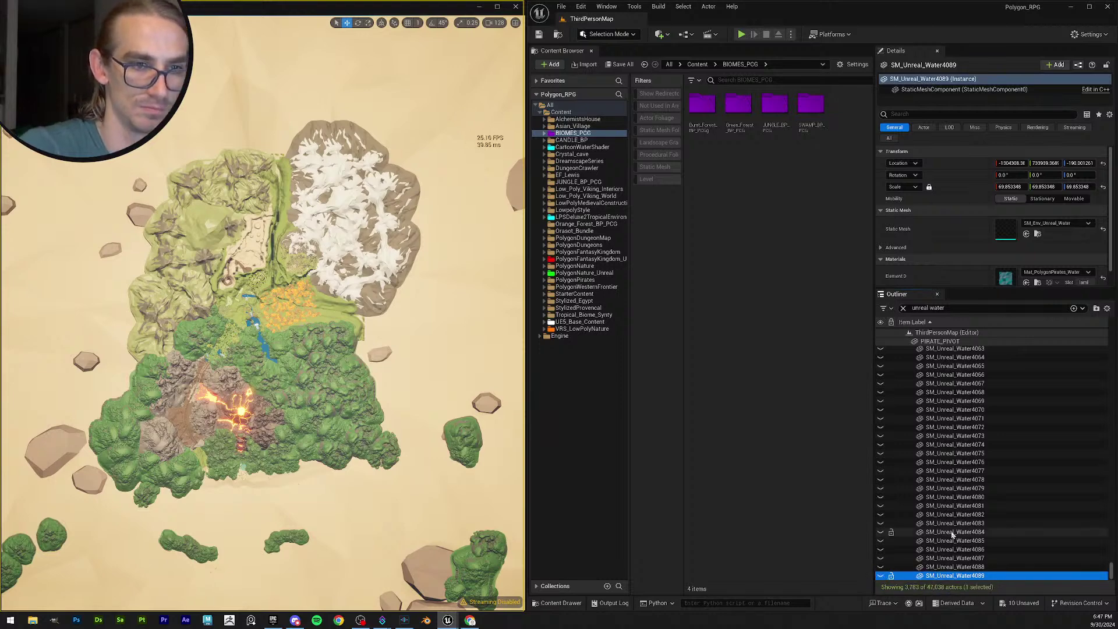
Show the six ocean tiles SM_Unreal_Water4084 to SM_Unreal_Water4089 together and hide them again.
shift+click(905, 531)
click(882, 532)
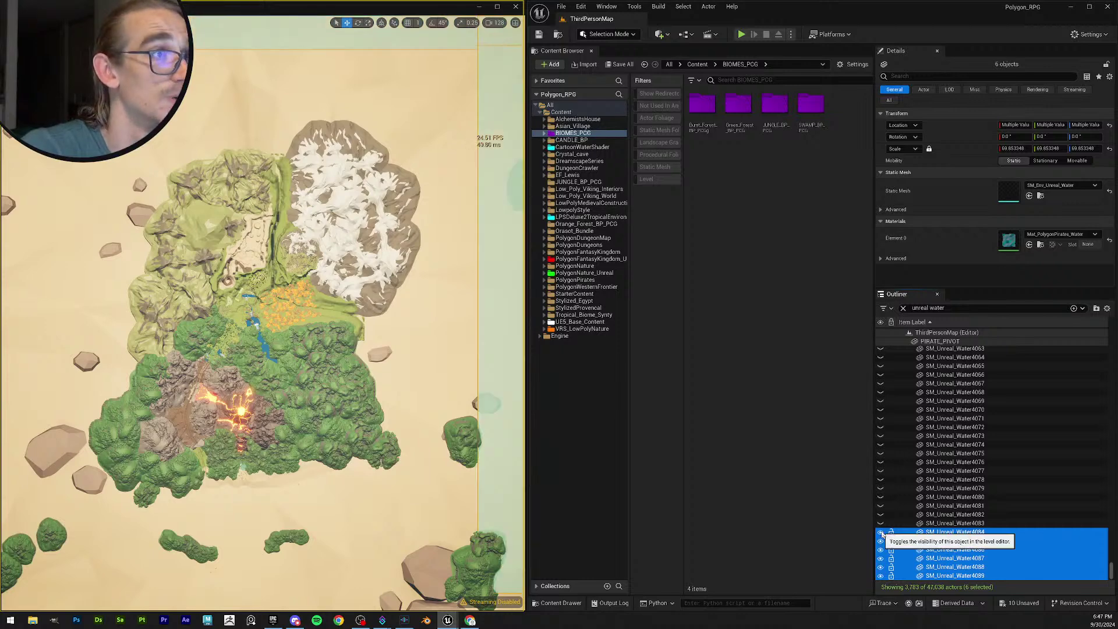
click(881, 533)
Select only ocean tile SM_Unreal_Water4084, make it visible, and check its coverage east of the island.
click(892, 533)
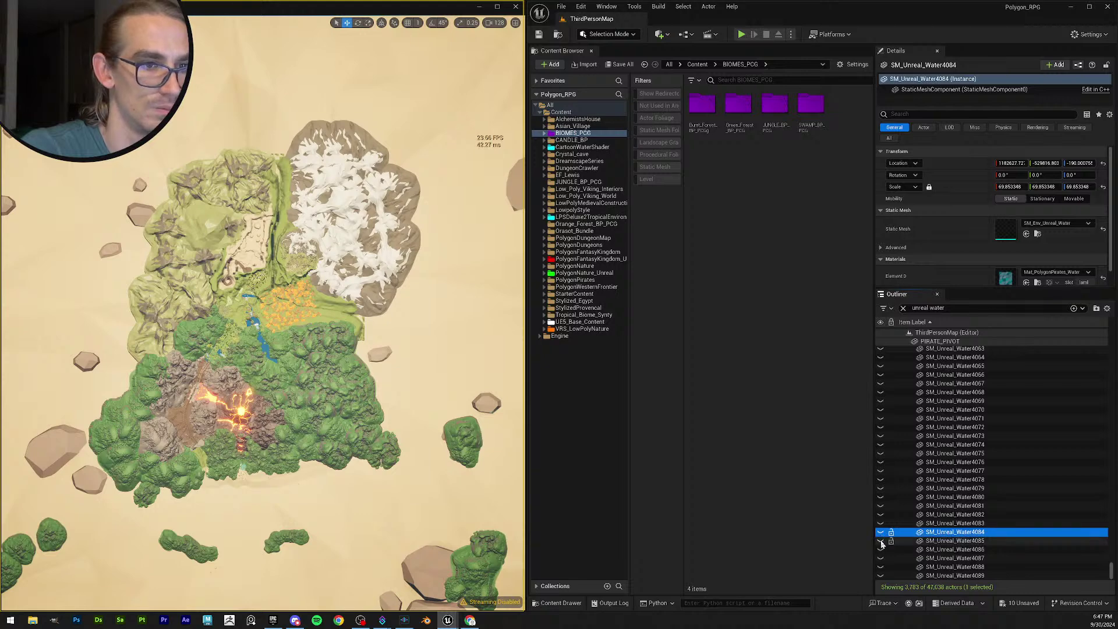
click(881, 532)
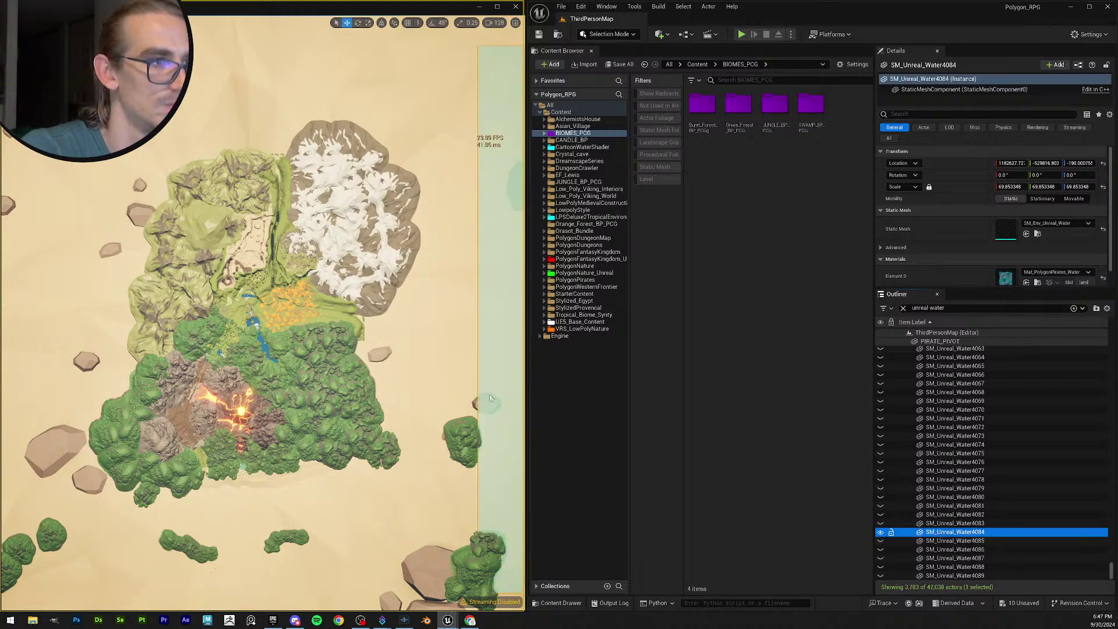
scroll(463, 358, down, 4)
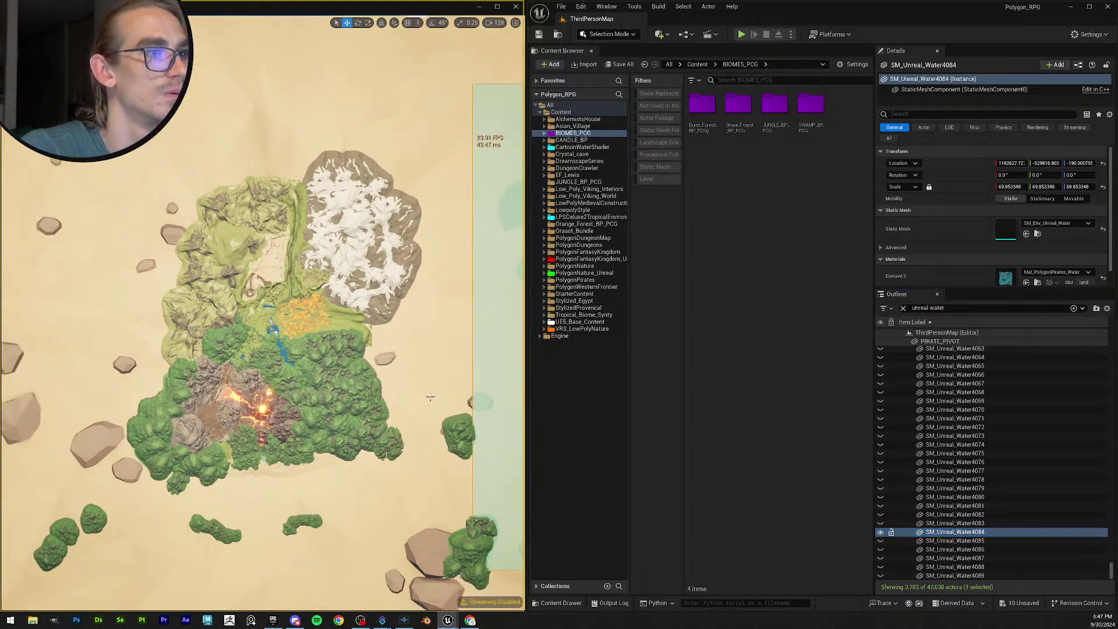
Duplicate ocean tile SM_Unreal_Water4084 and move the copy west along the X axis so it surrounds the main island.
scroll(425, 375, up, 2)
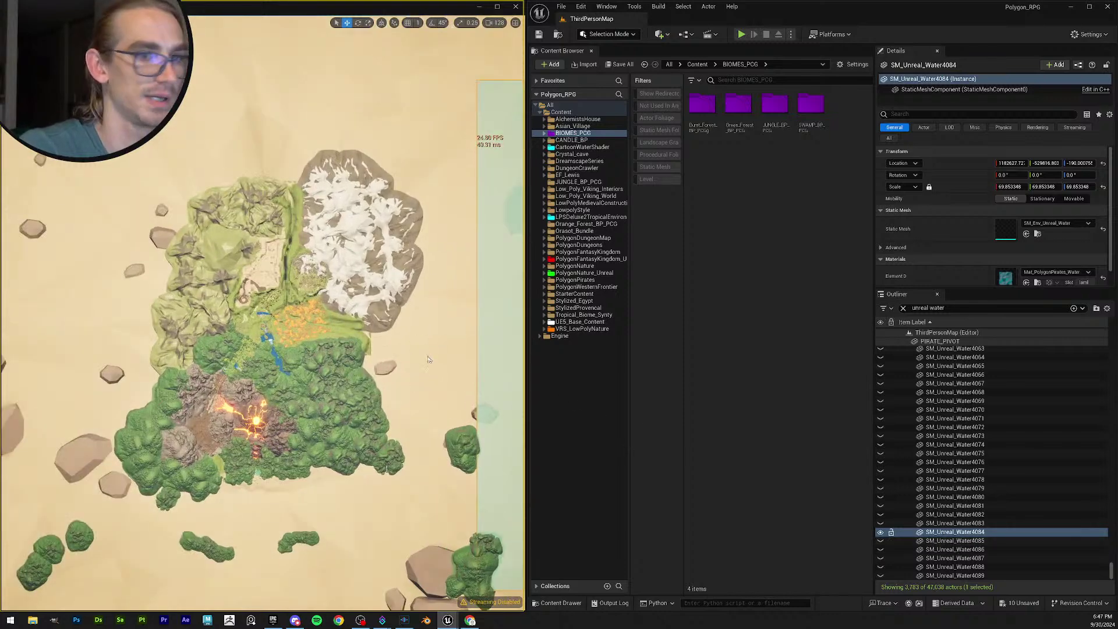
key(ctrl+d)
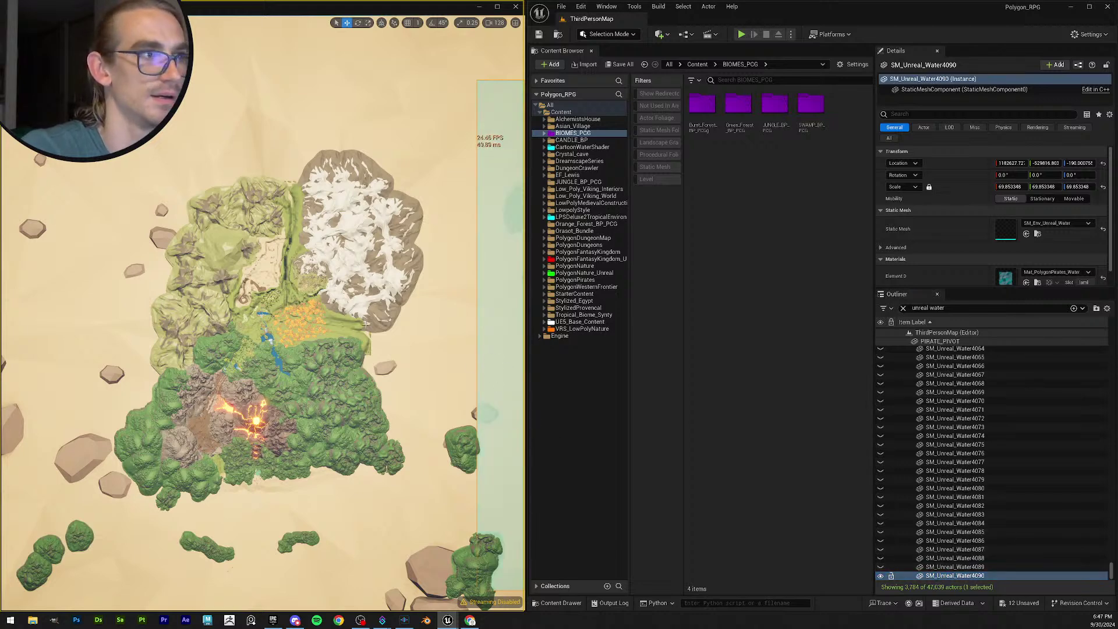
scroll(381, 355, down, 5)
scroll(385, 358, down, 5)
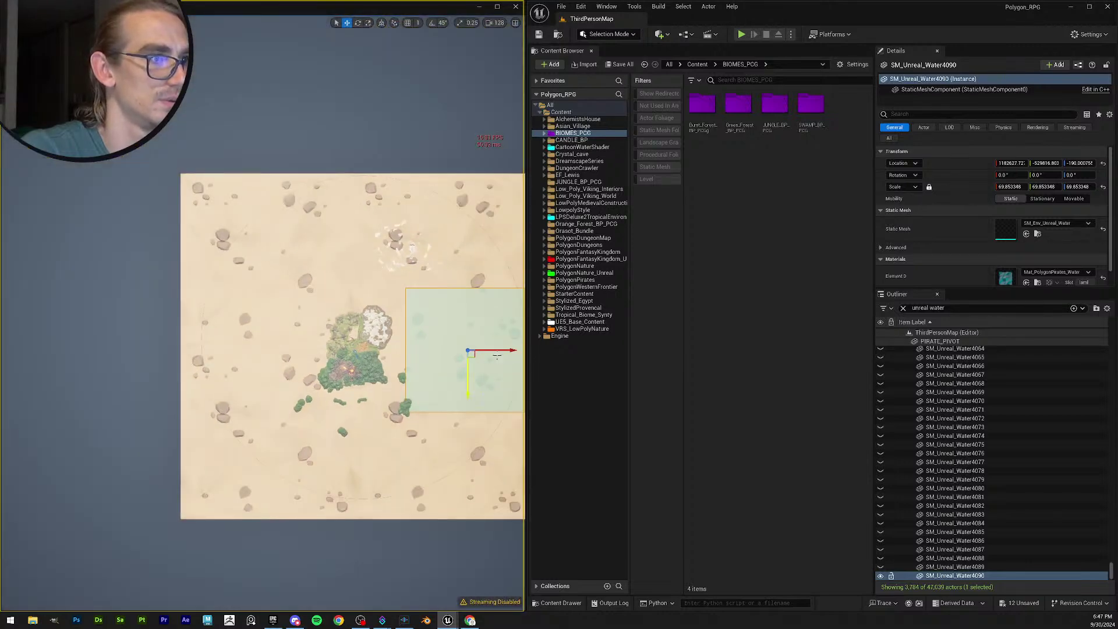
drag(513, 352, 403, 348)
scroll(402, 347, up, 1)
scroll(350, 351, up, 6)
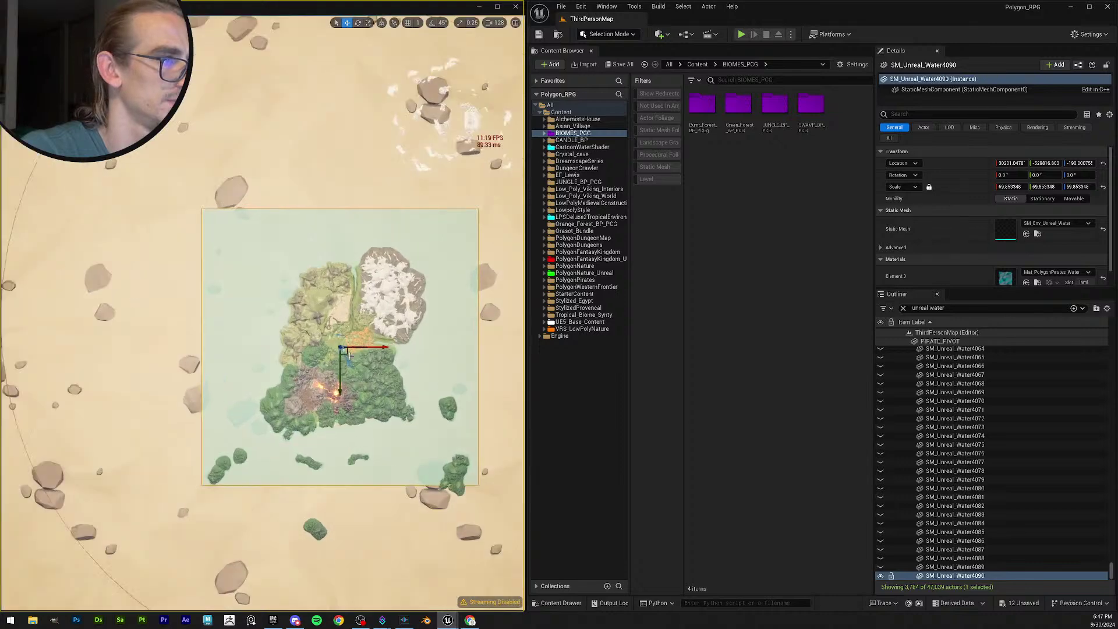
scroll(336, 345, up, 2)
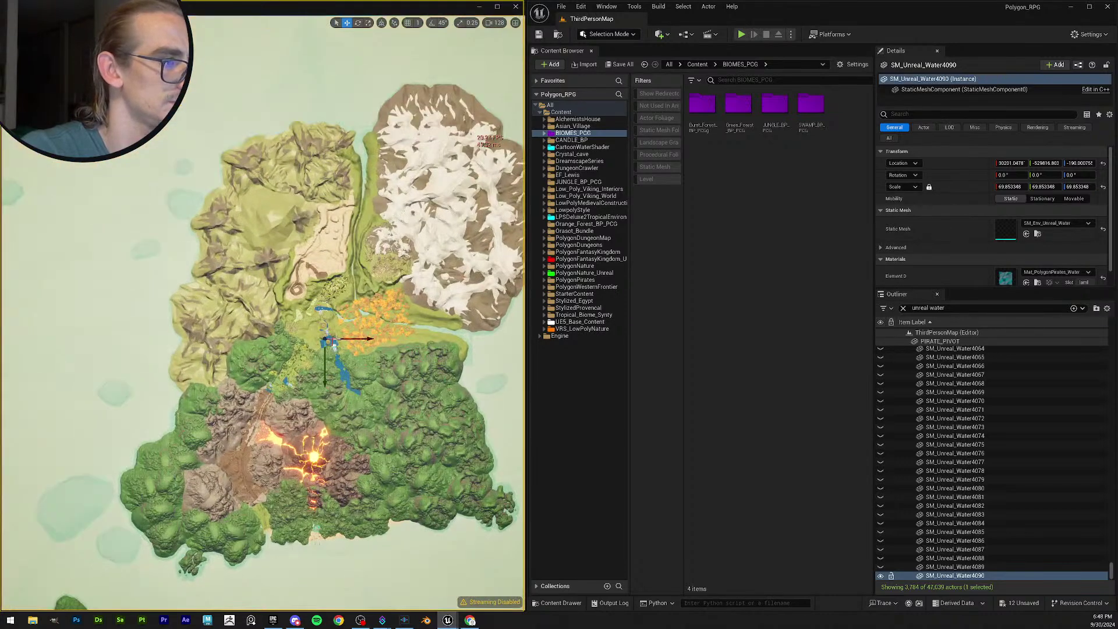
scroll(336, 342, down, 1)
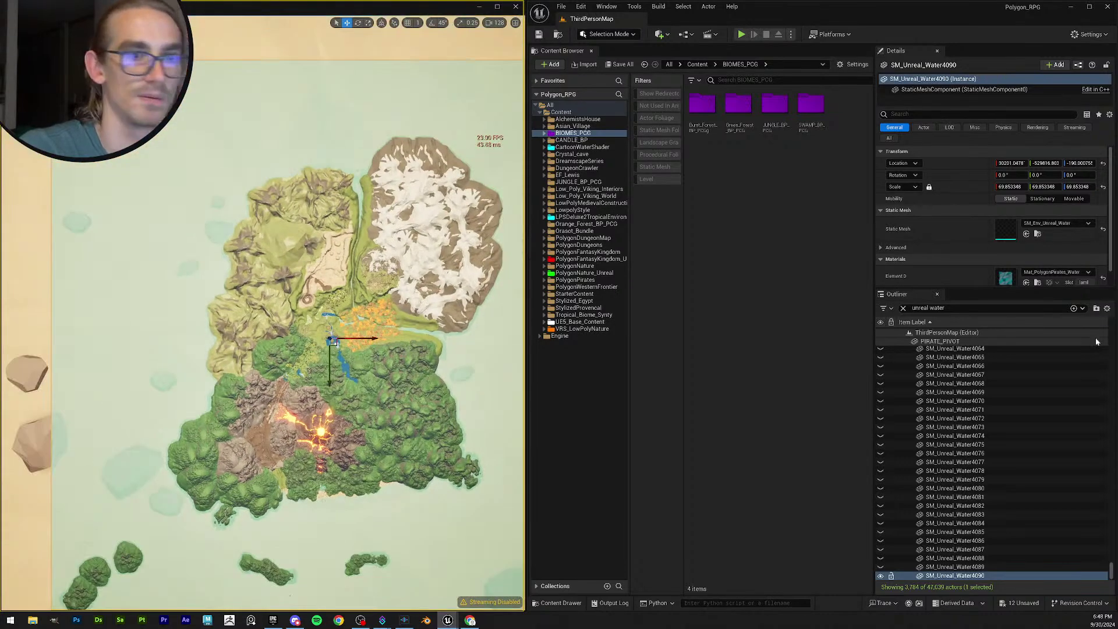
Scale the duplicated ocean tile uniformly to 300, check its coverage around the island, and deselect it.
click(1018, 187)
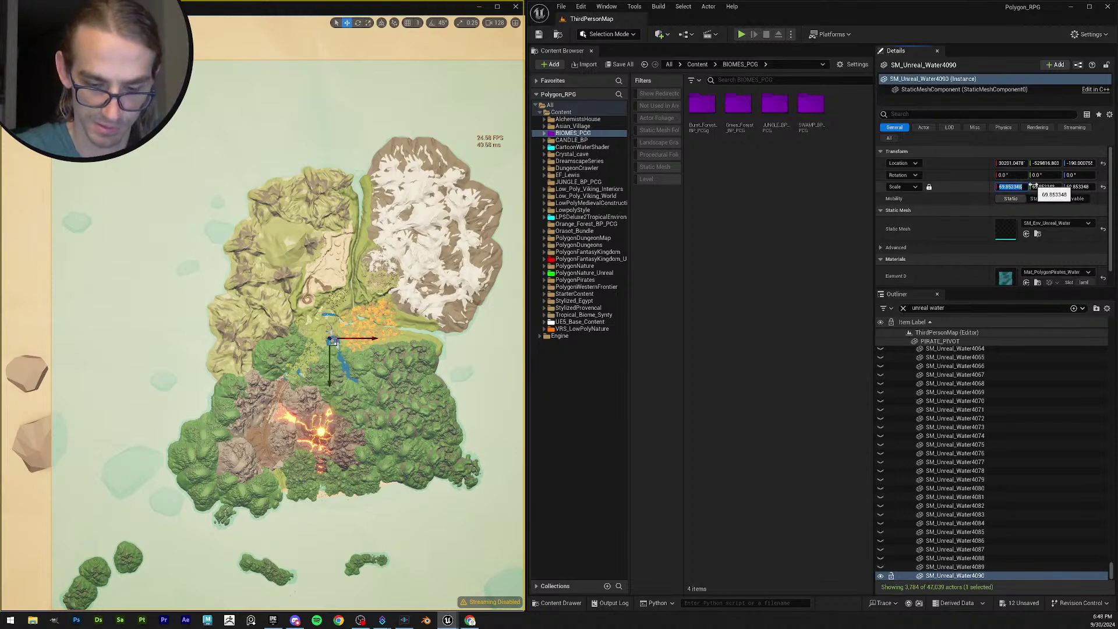
text(3)
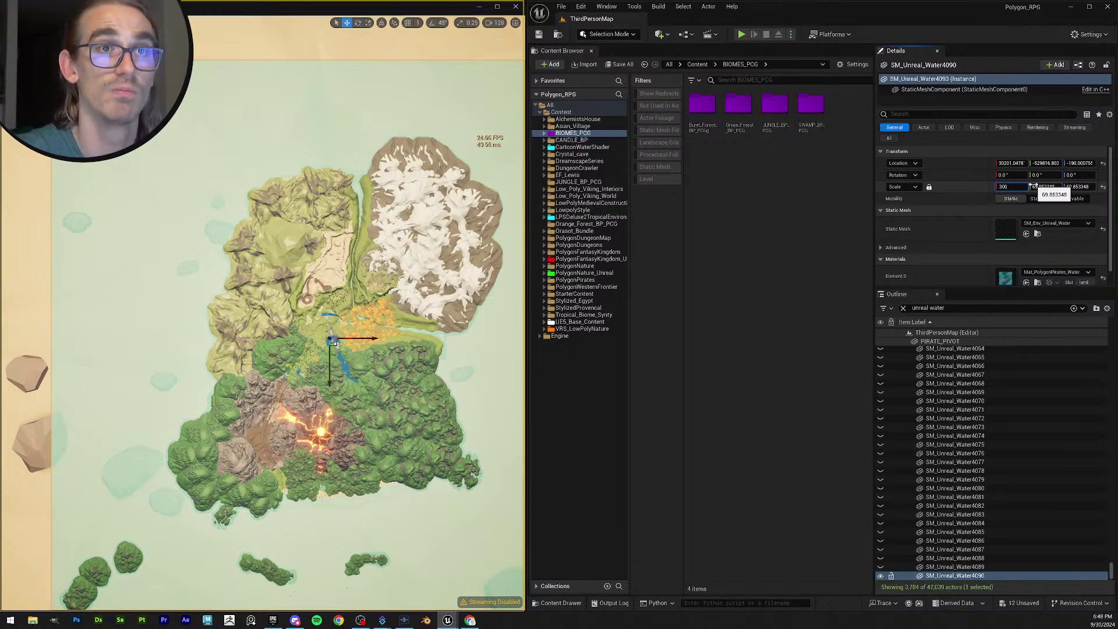
text(00)
key(Return)
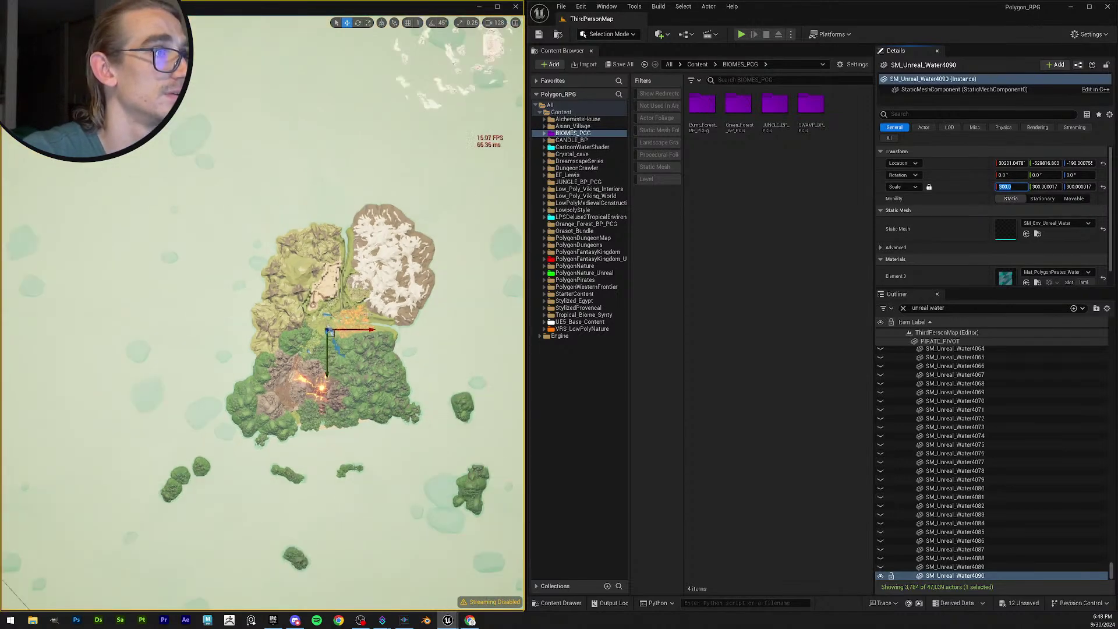
scroll(381, 330, up, 3)
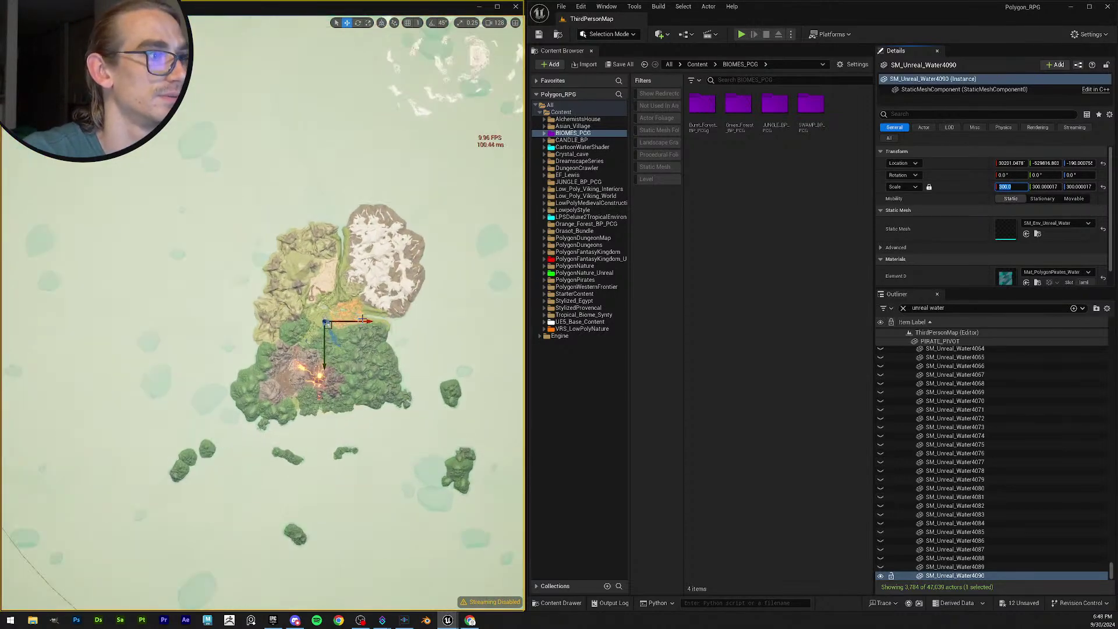
scroll(345, 321, up, 1)
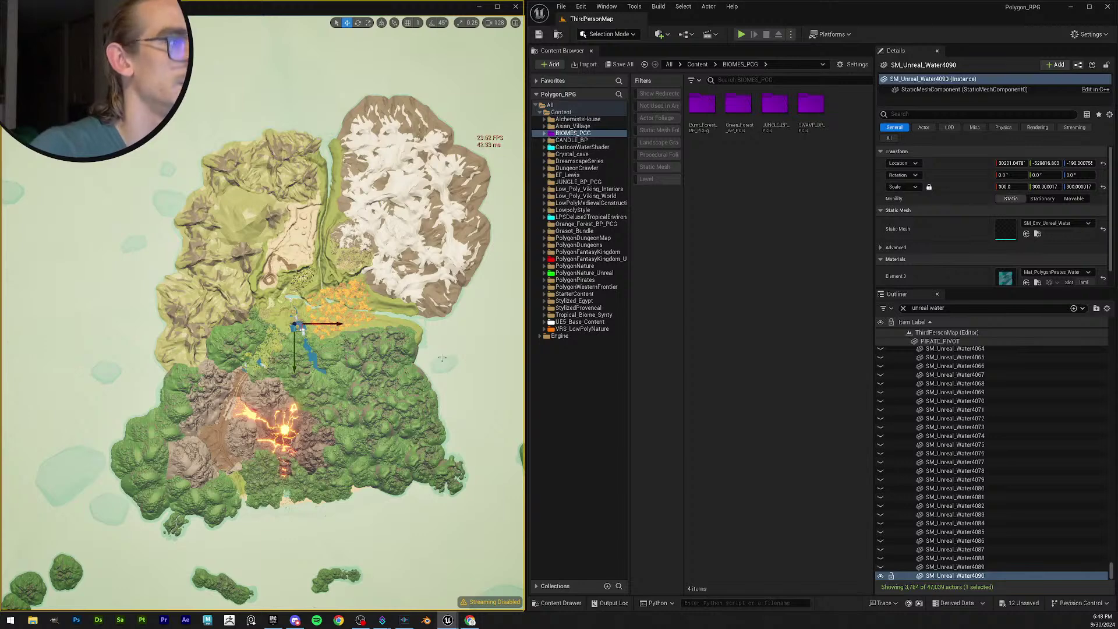
right_drag(453, 353, 481, 341)
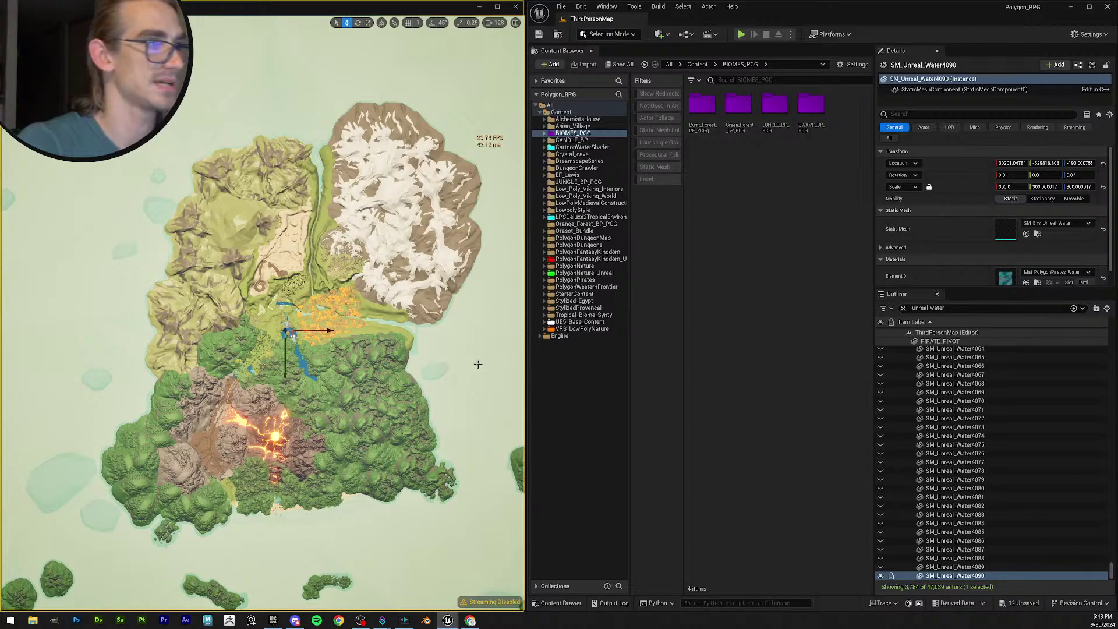
mouse_move(477, 364)
right_down()
mouse_move(507, 364)
mouse_move(493, 353)
right_up()
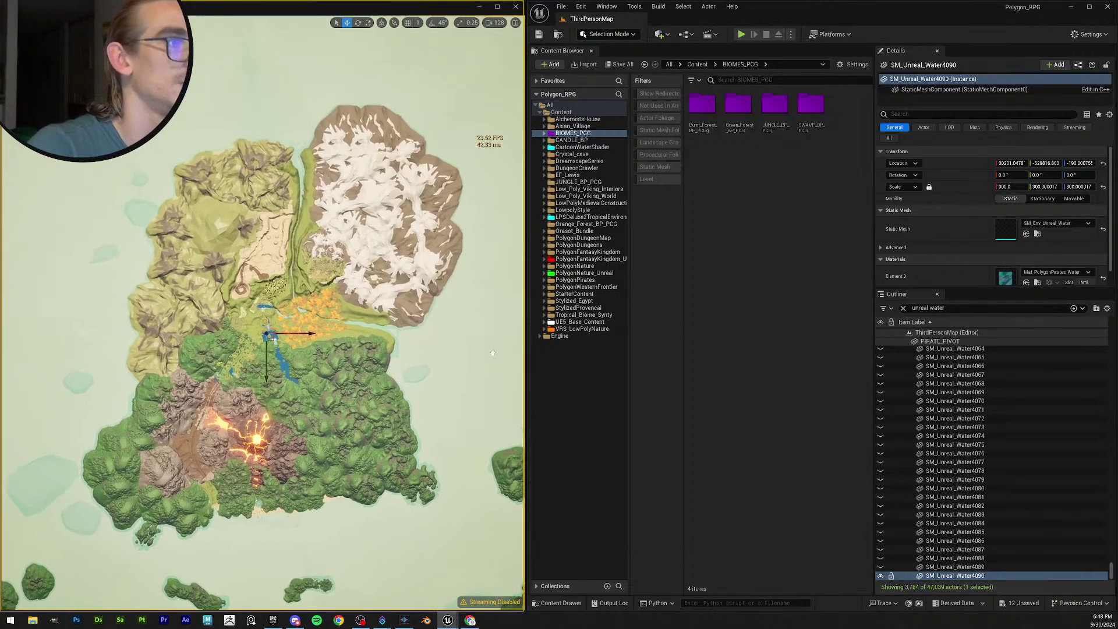
key(Escape)
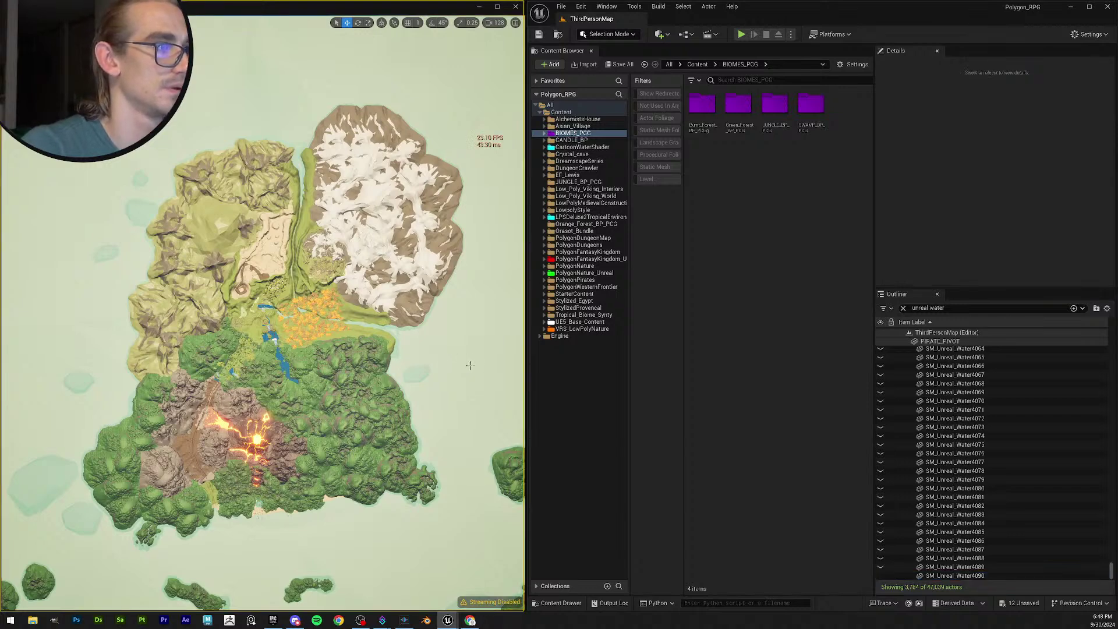
Clear the Outliner search filter, return to the start of the actor list, and save all unsaved changes.
click(903, 308)
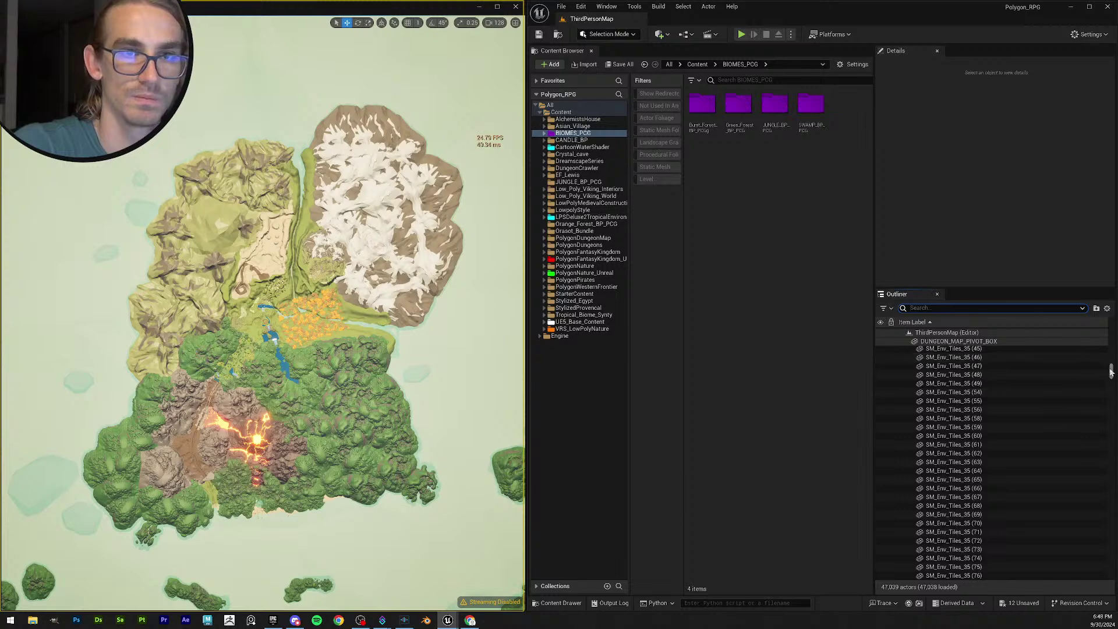
drag(1111, 371, 1111, 332)
click(908, 464)
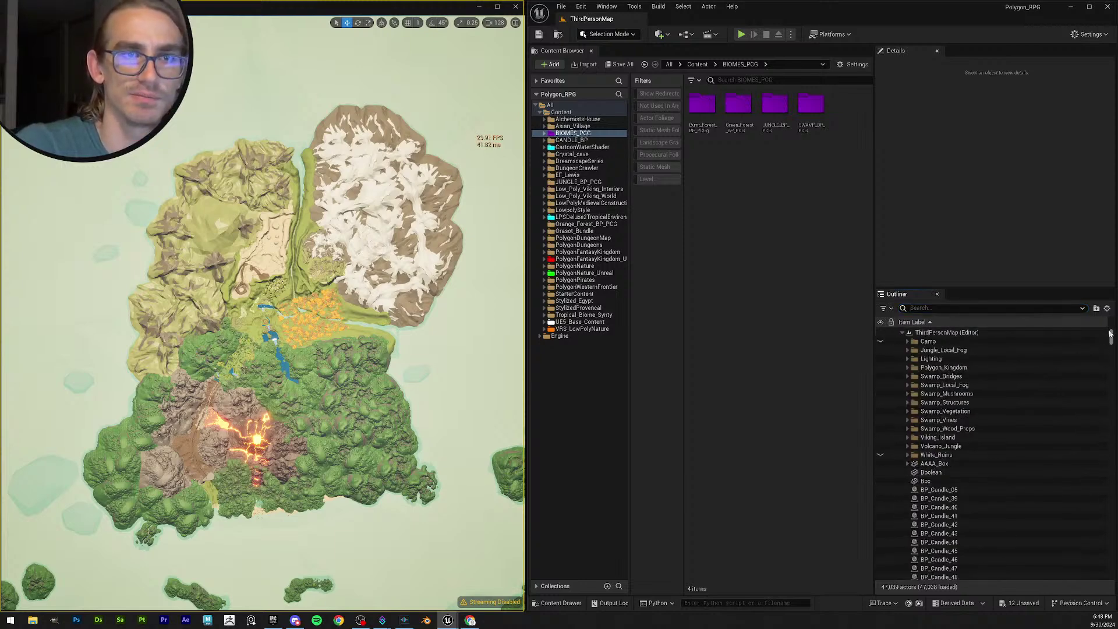
drag(1111, 333, 1085, 326)
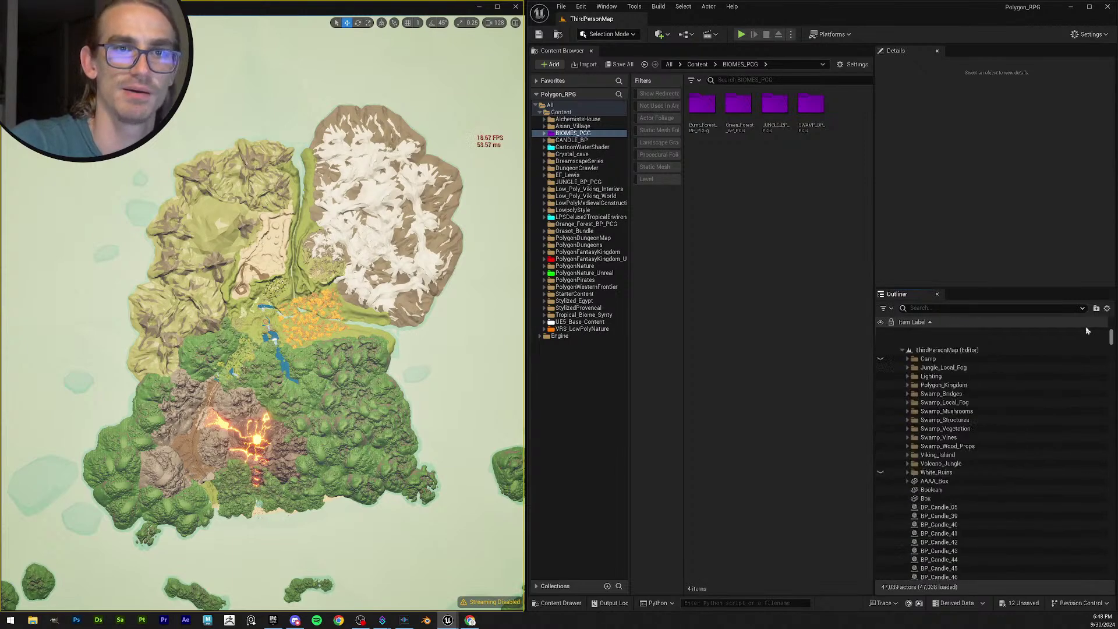
click(539, 33)
click(627, 63)
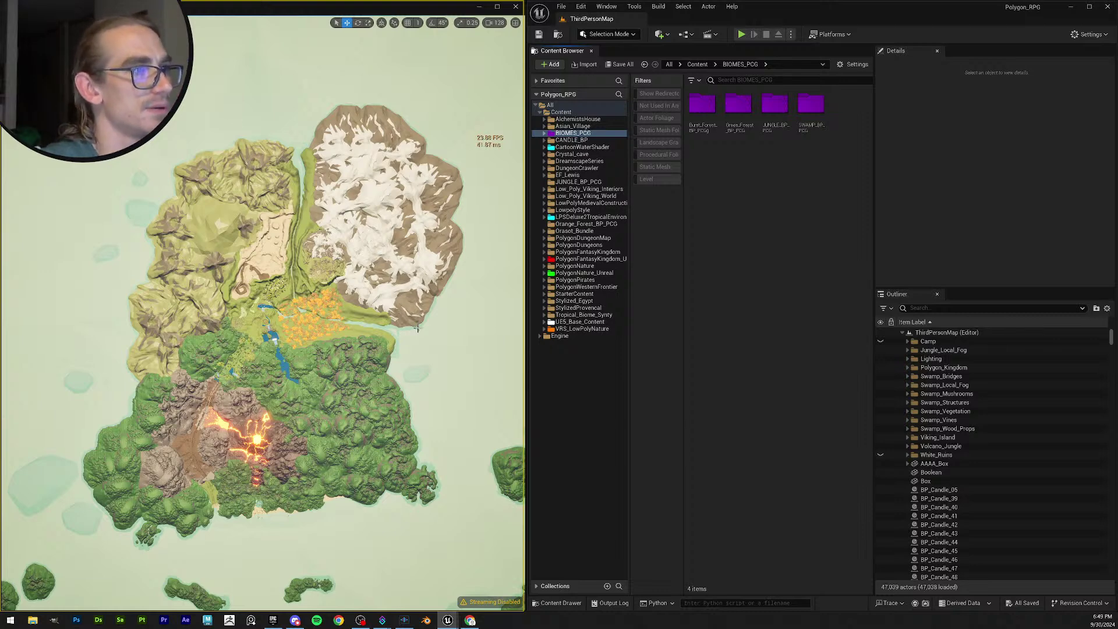
Frame the main island larger in the top-down view, with the surrounding ocean around it.
middle_drag(417, 329, 408, 310)
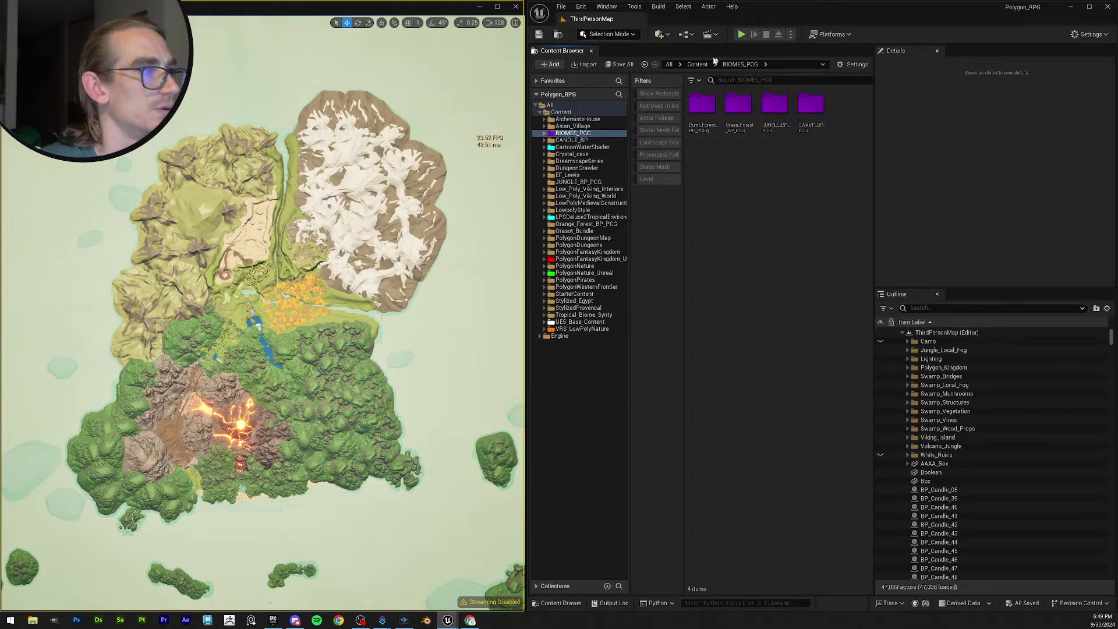
scroll(475, 272, up, 1)
right_drag(475, 272, 474, 225)
right_drag(368, 197, 362, 192)
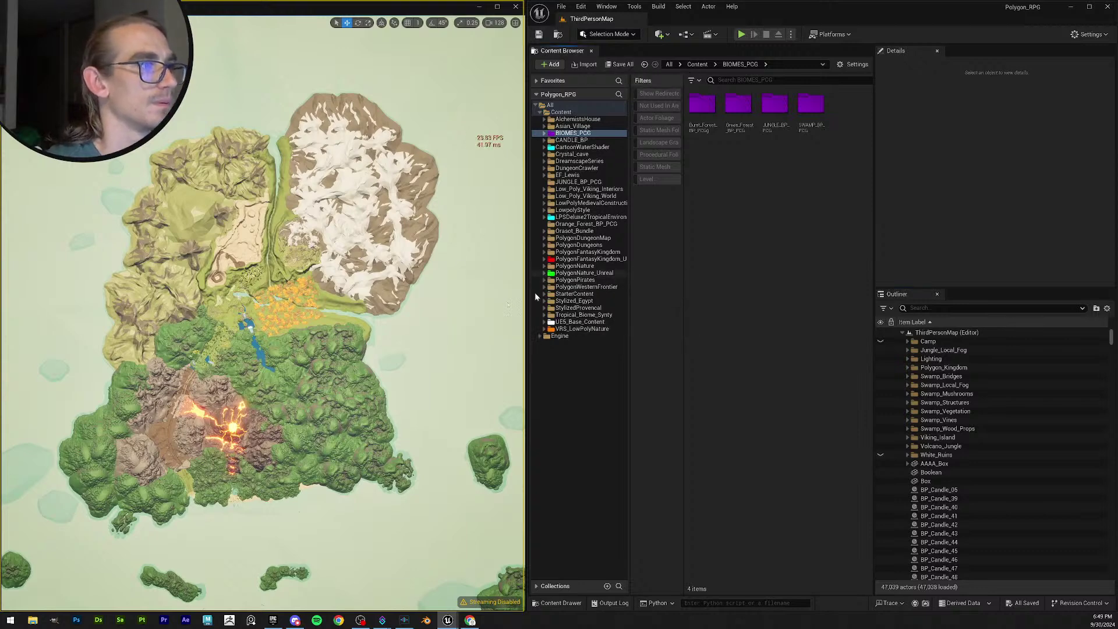
scroll(399, 332, up, 1)
scroll(408, 349, up, 2)
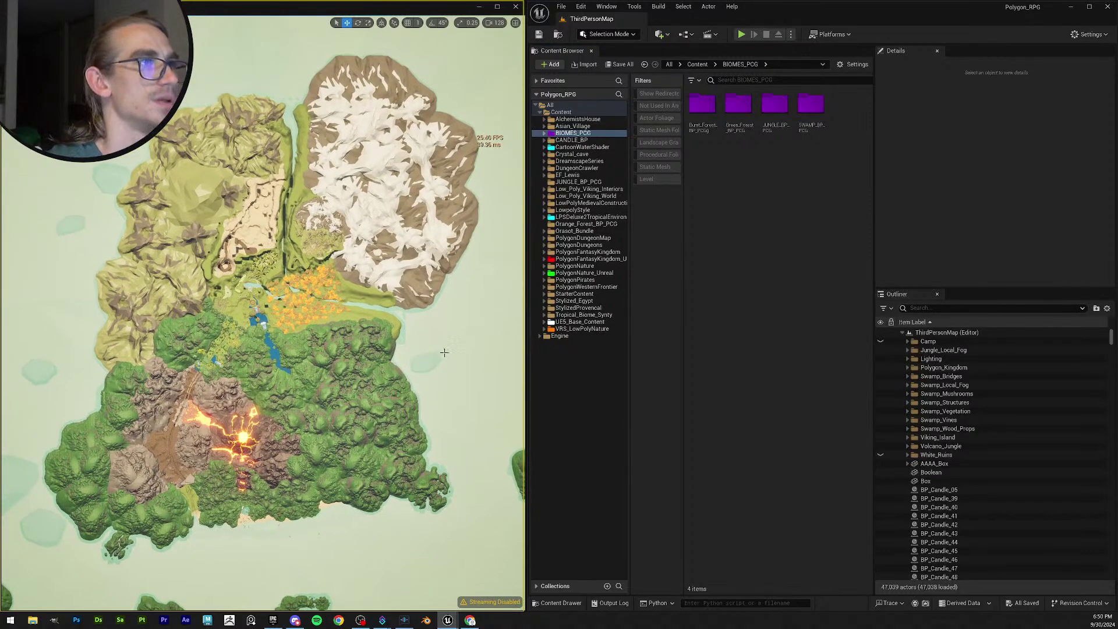
click(12, 23)
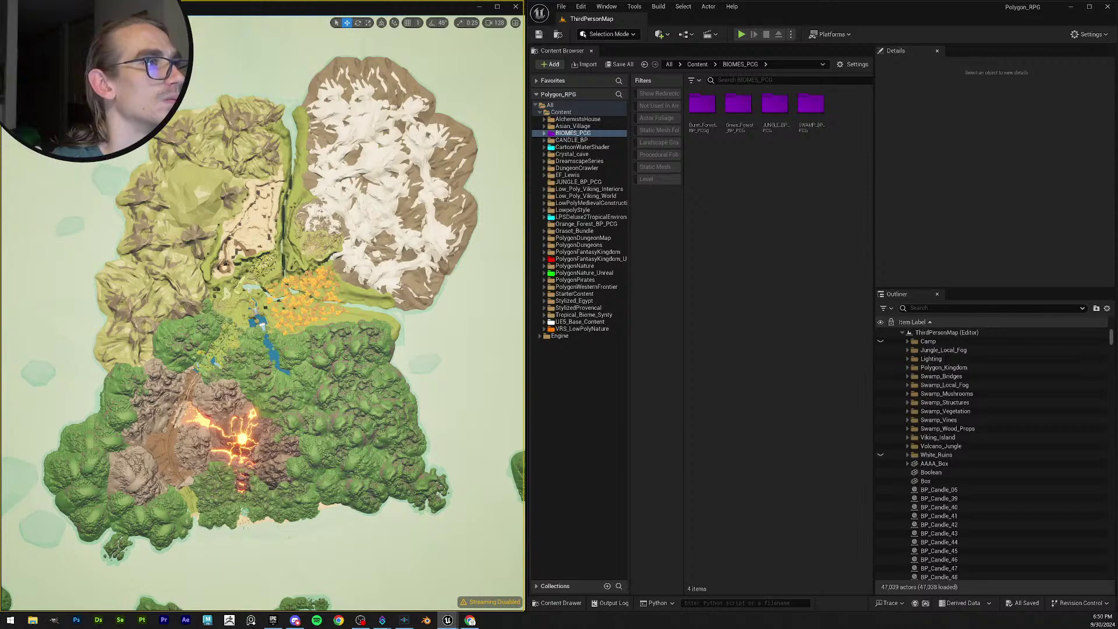
Examine the rivers, orange forest and desert at the island's centre up close, and return to the full overview.
scroll(400, 286, up, 2)
scroll(399, 287, down, 3)
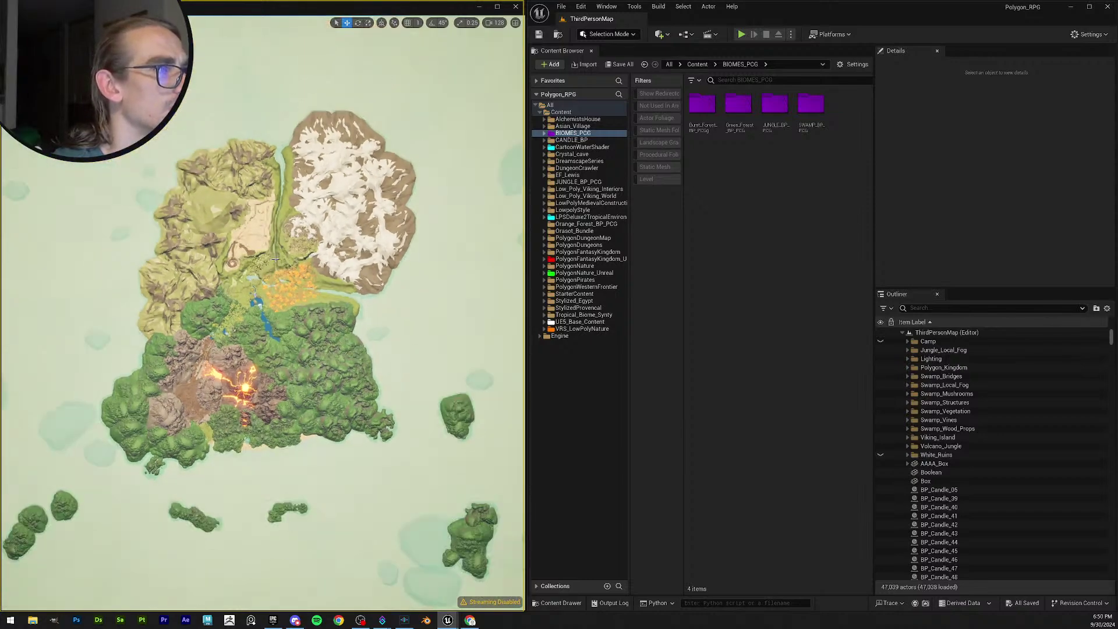
scroll(399, 287, up, 5)
scroll(289, 262, up, 5)
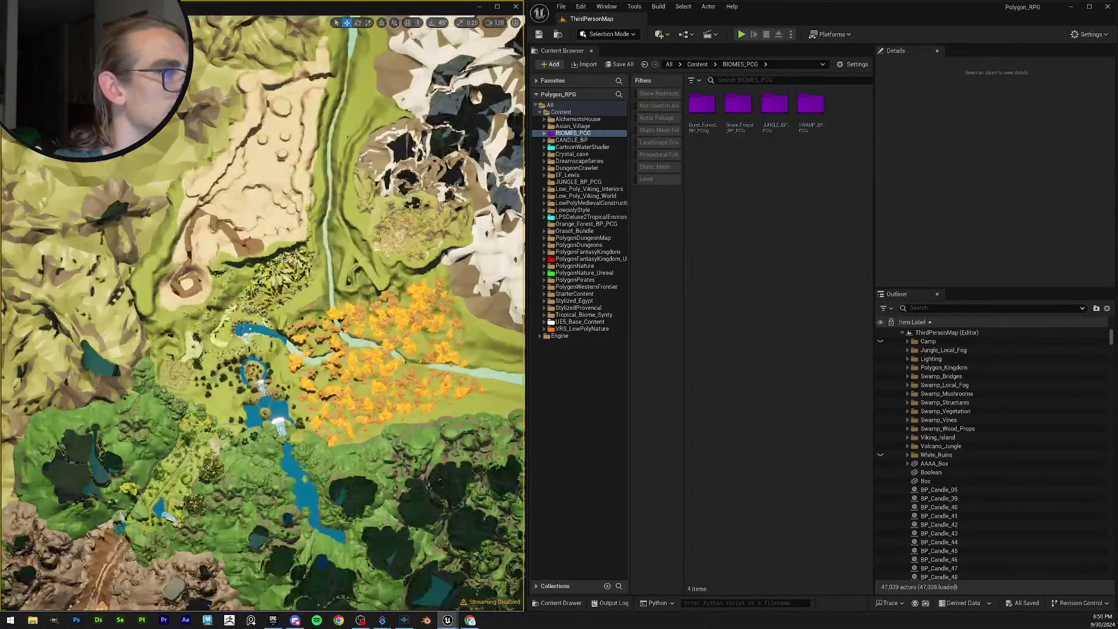
scroll(281, 260, down, 4)
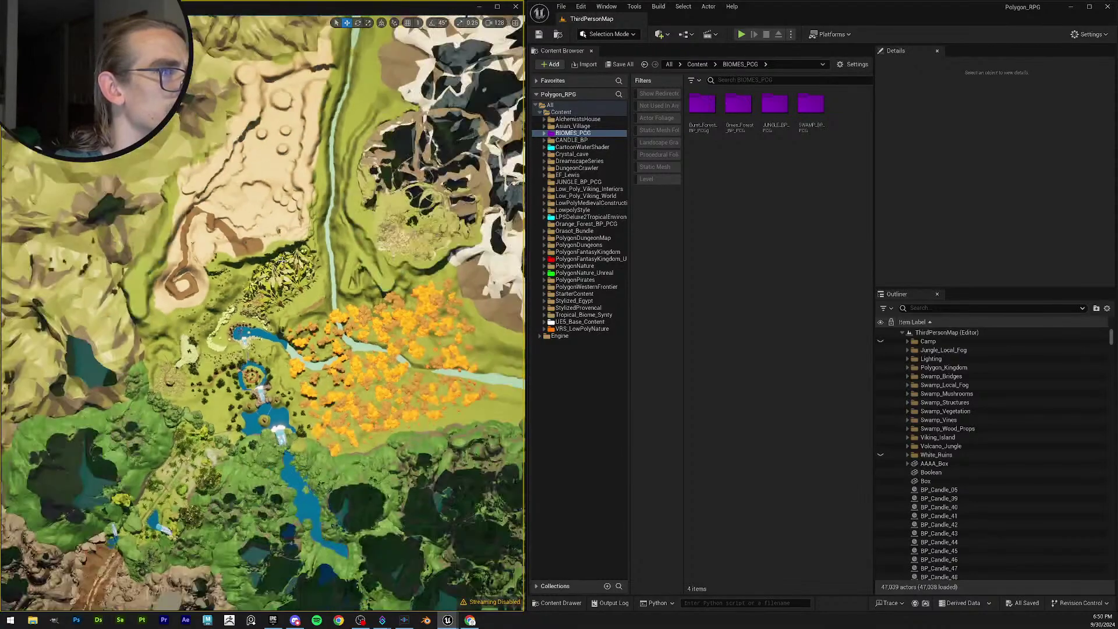
scroll(281, 260, down, 5)
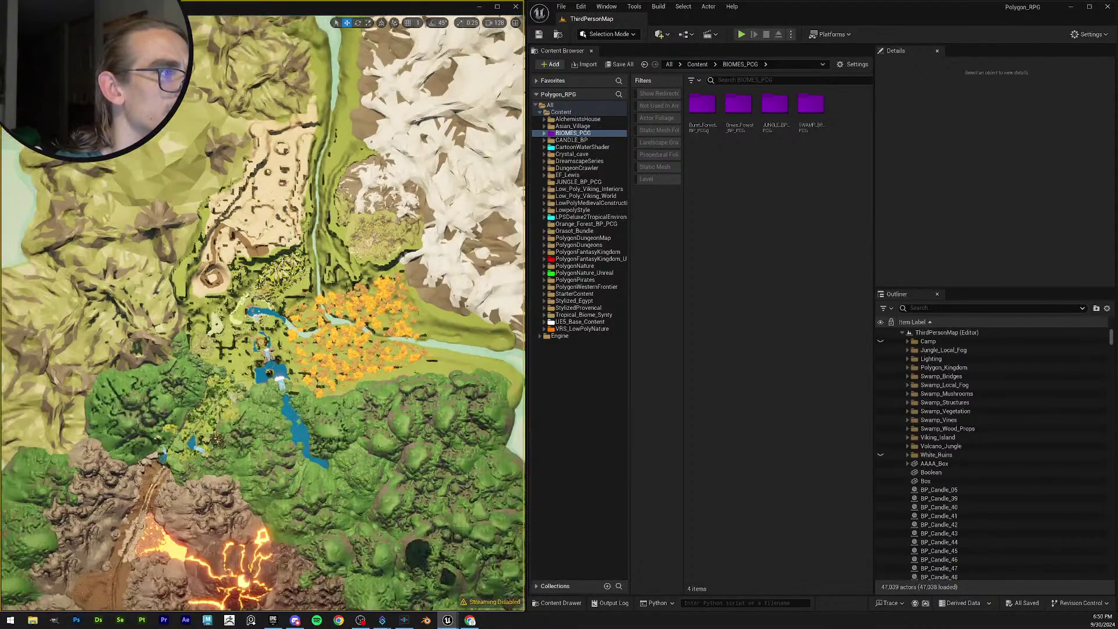
scroll(281, 260, down, 4)
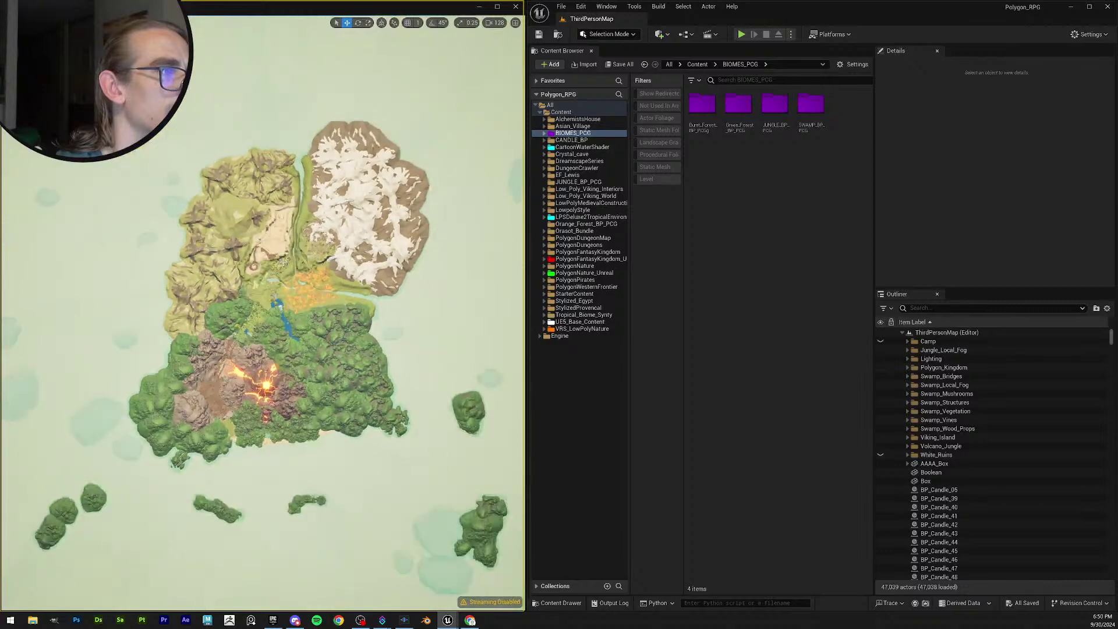
Frame the whole main island from above and capture the overview as a screenshot in Snip & Sketch.
scroll(314, 283, up, 2)
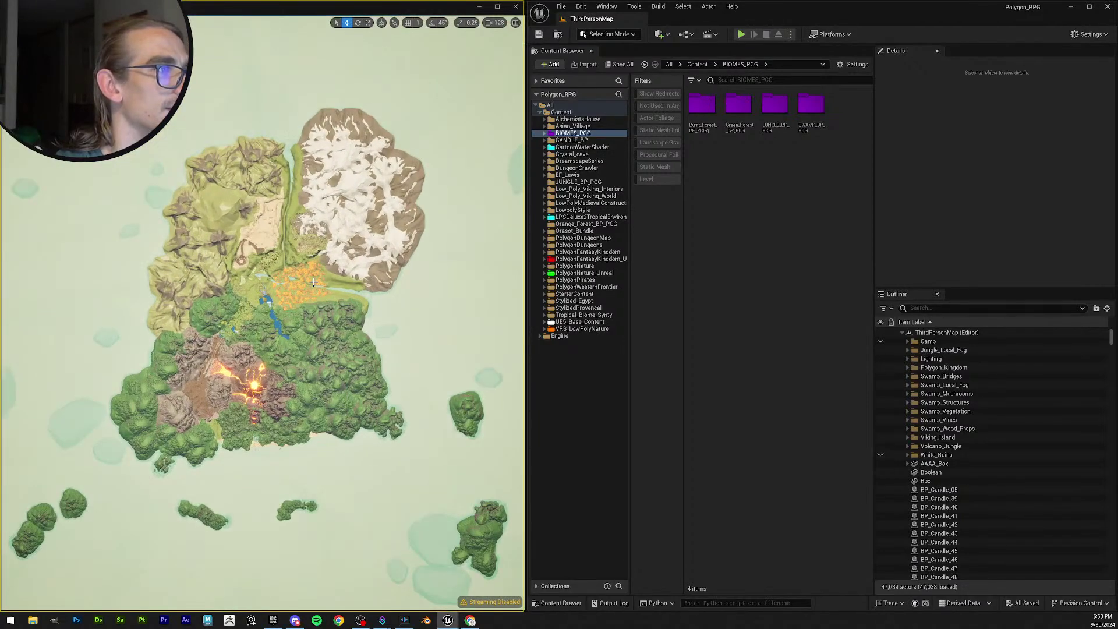
scroll(314, 283, up, 1)
right_drag(436, 278, 440, 306)
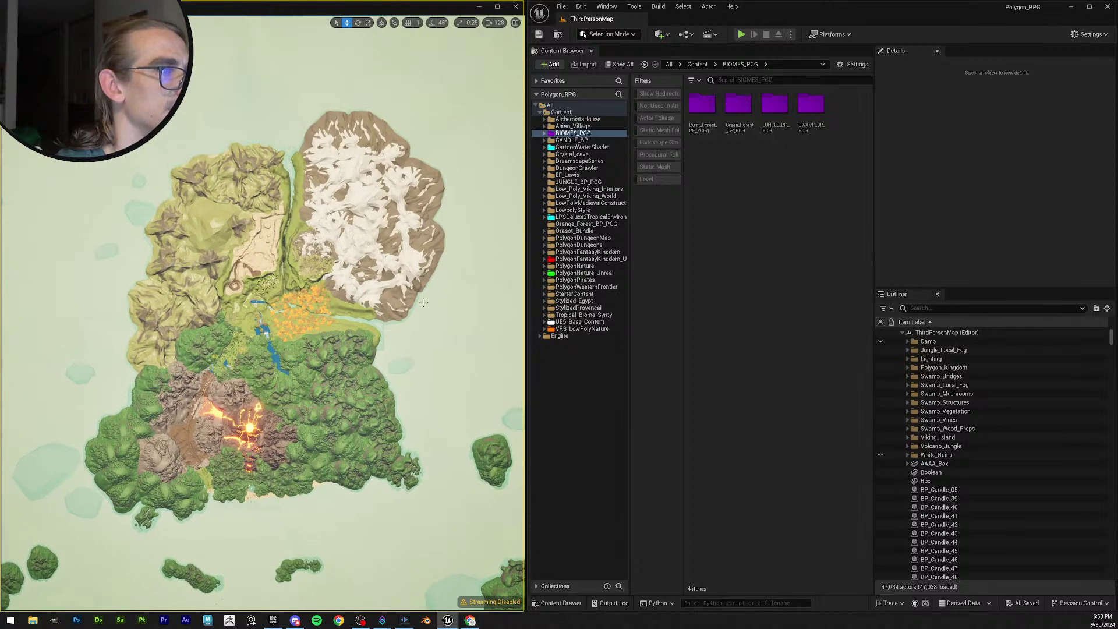
scroll(423, 302, up, 1)
scroll(452, 309, up, 2)
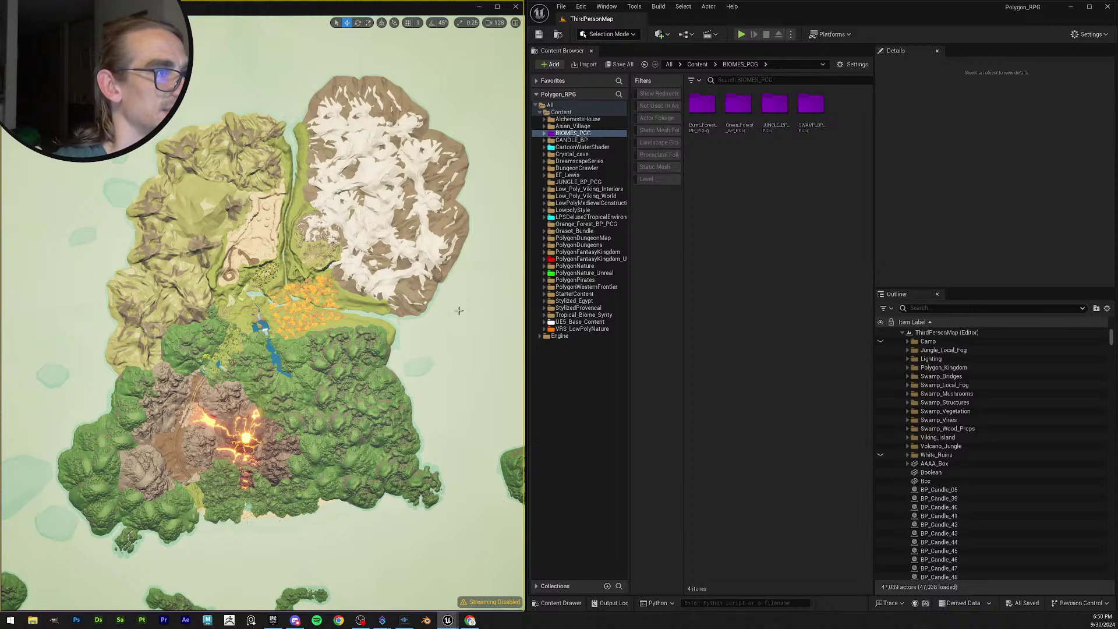
scroll(452, 309, up, 2)
scroll(334, 277, up, 4)
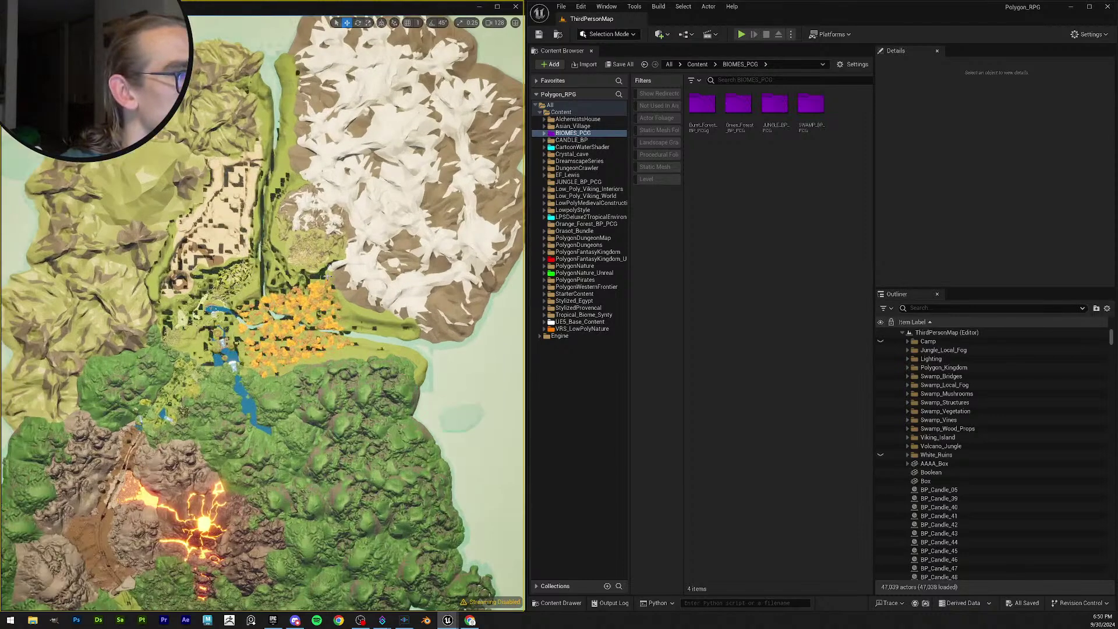
scroll(328, 282, down, 4)
scroll(329, 281, down, 3)
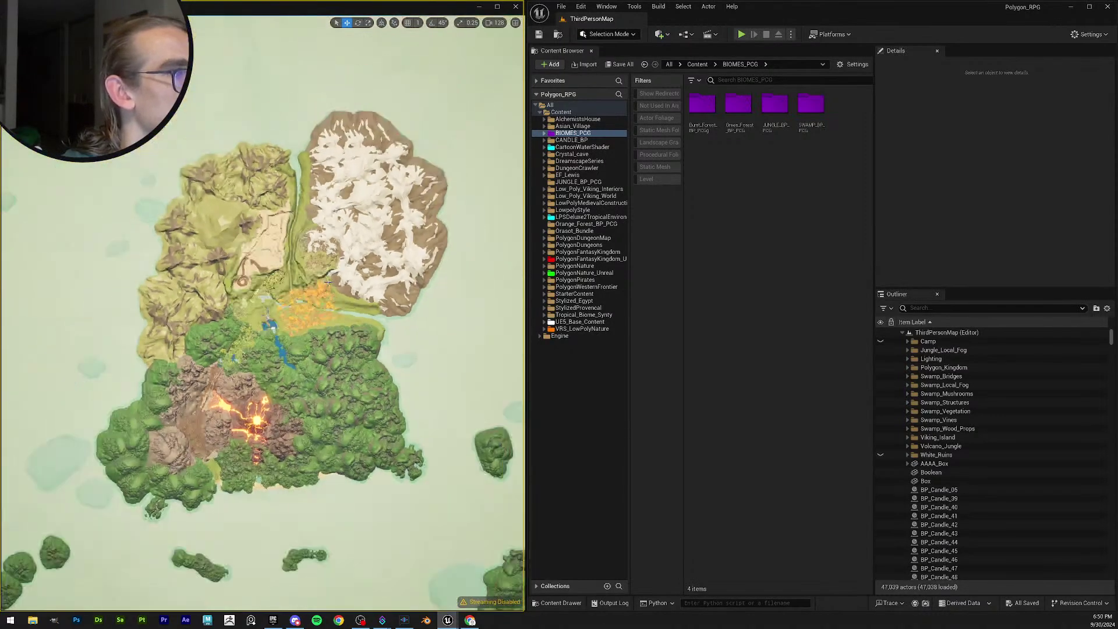
scroll(332, 285, up, 2)
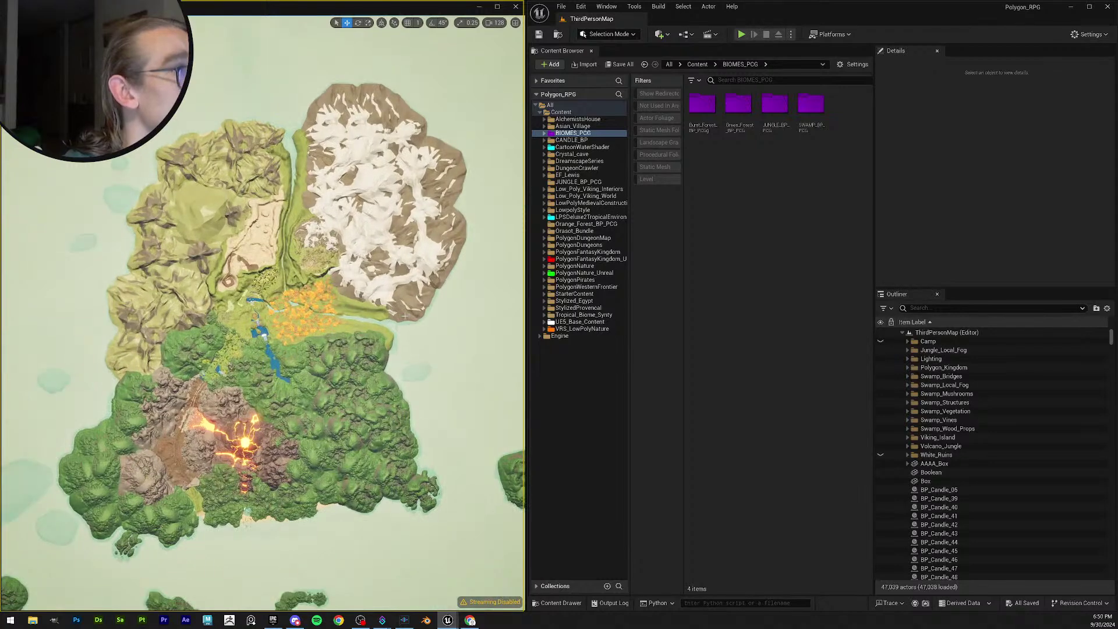
right_drag(450, 312, 447, 318)
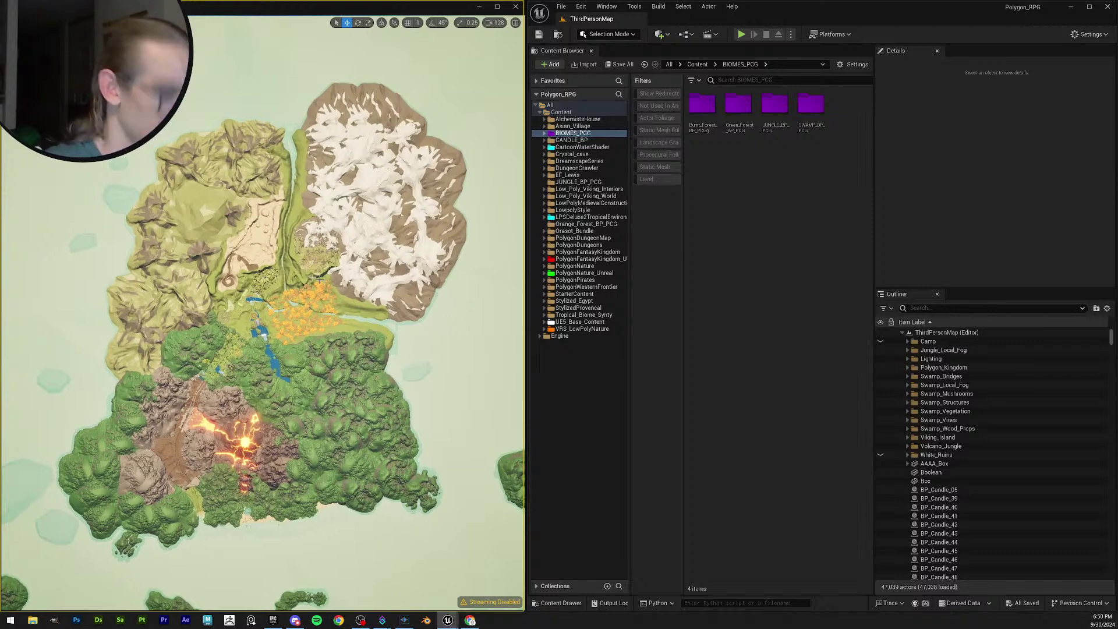
click(539, 35)
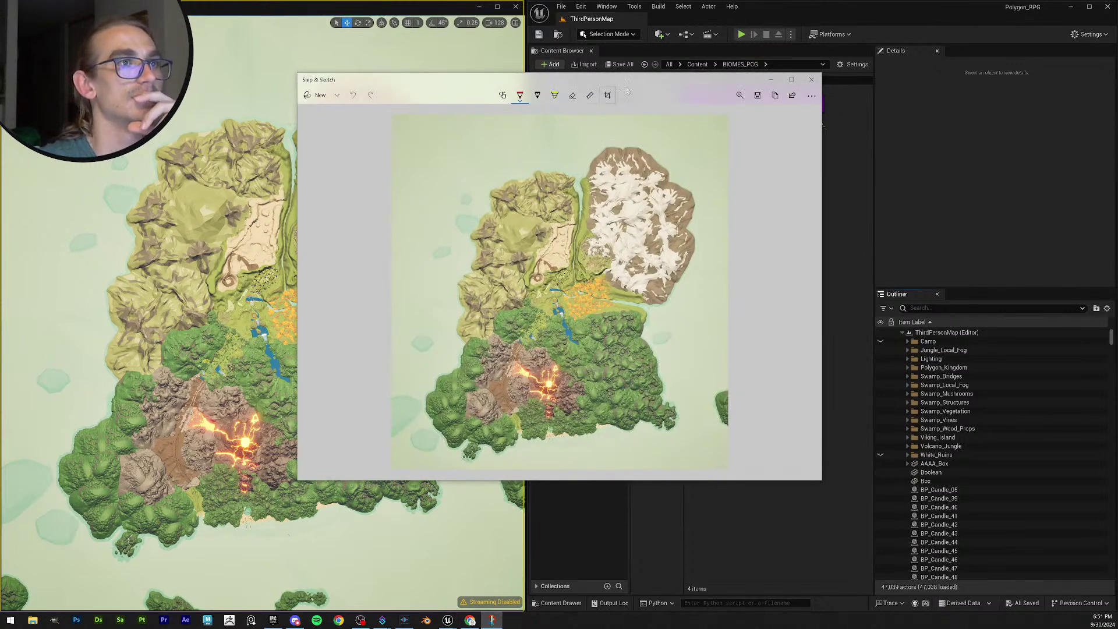
Snap the Snip & Sketch window over the viewport half of the screen, then return focus to Unreal Editor.
mouse_move(636, 84)
mouse_down()
mouse_move(629, 111)
mouse_move(451, 159)
mouse_move(213, 164)
mouse_move(644, 179)
mouse_move(636, 196)
mouse_up()
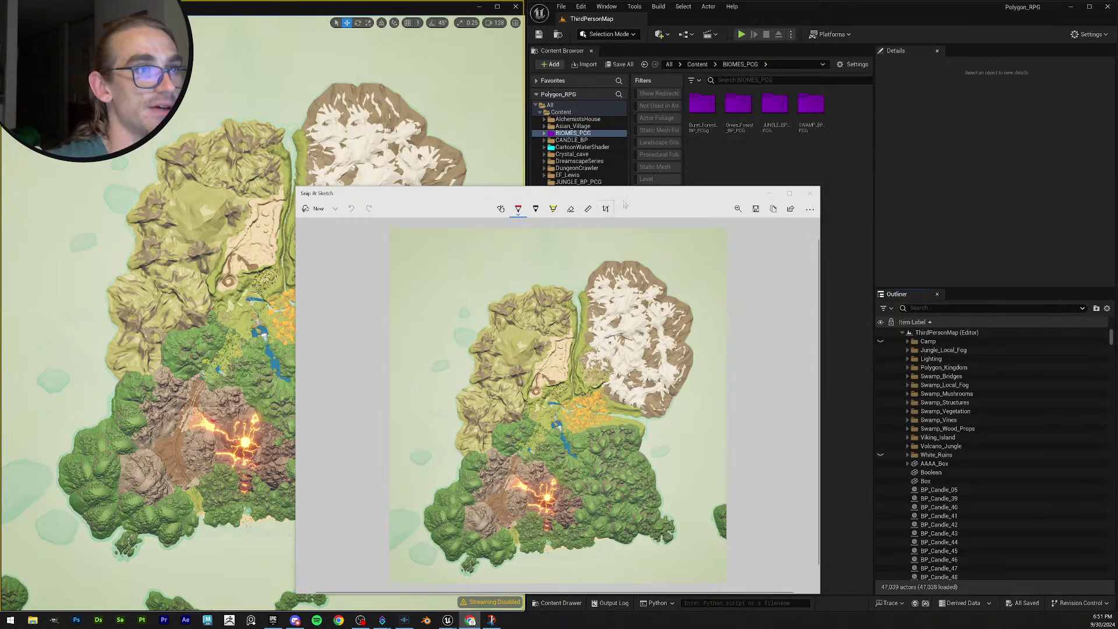
mouse_move(630, 199)
mouse_down()
mouse_move(349, 284)
mouse_move(3, 222)
mouse_move(2, 239)
mouse_up()
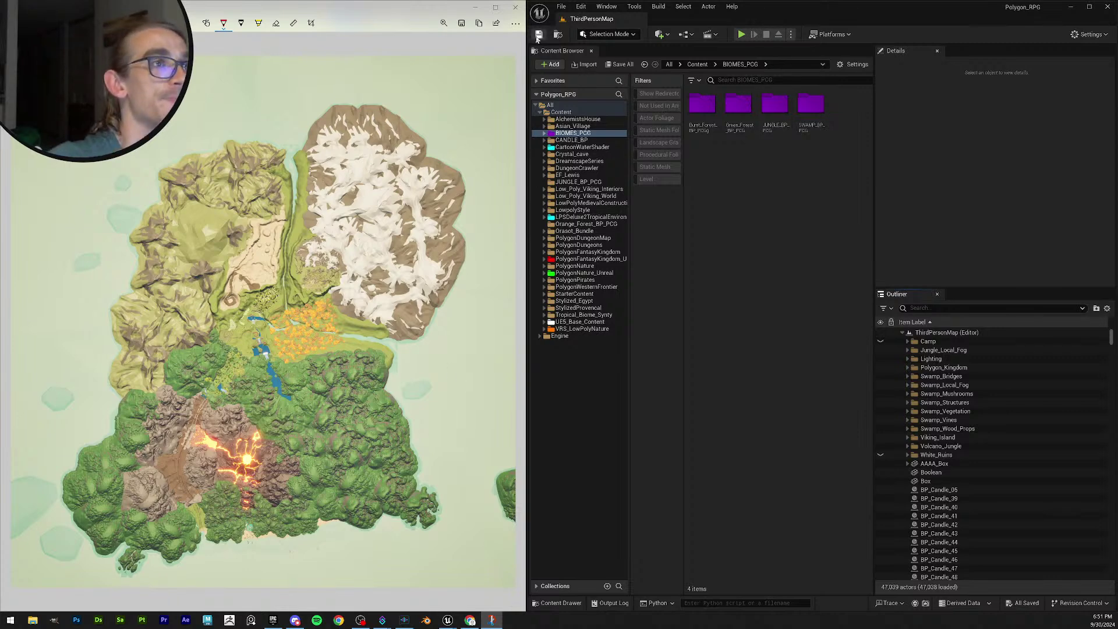
click(557, 50)
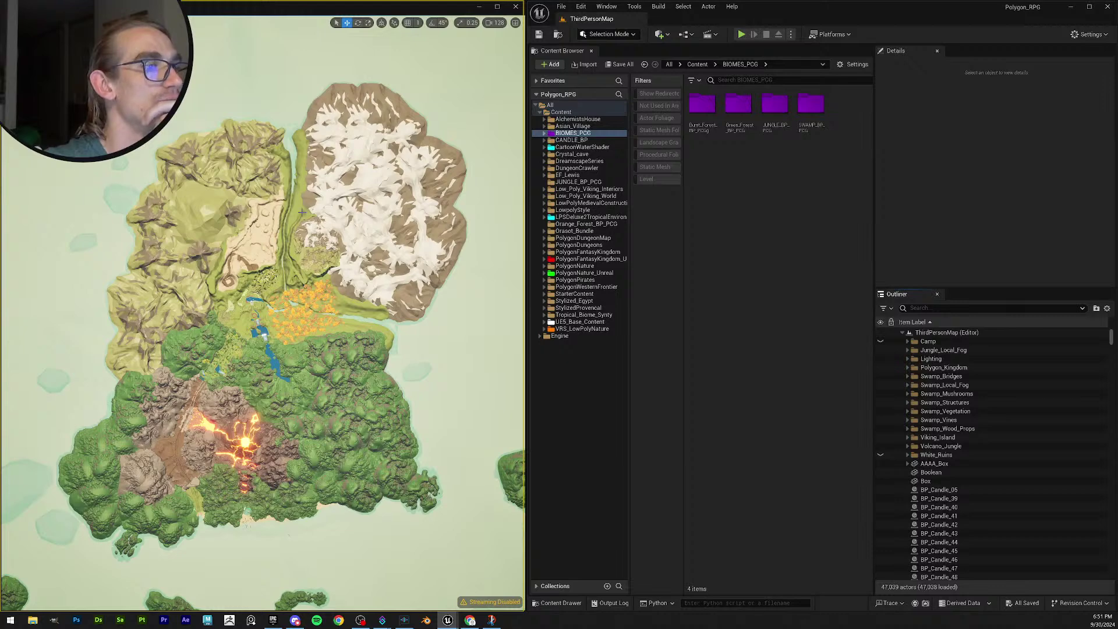
Switch back to Snip & Sketch and save the captured island map as a JPG on the Desktop under the suggested name.
mouse_move(492, 621)
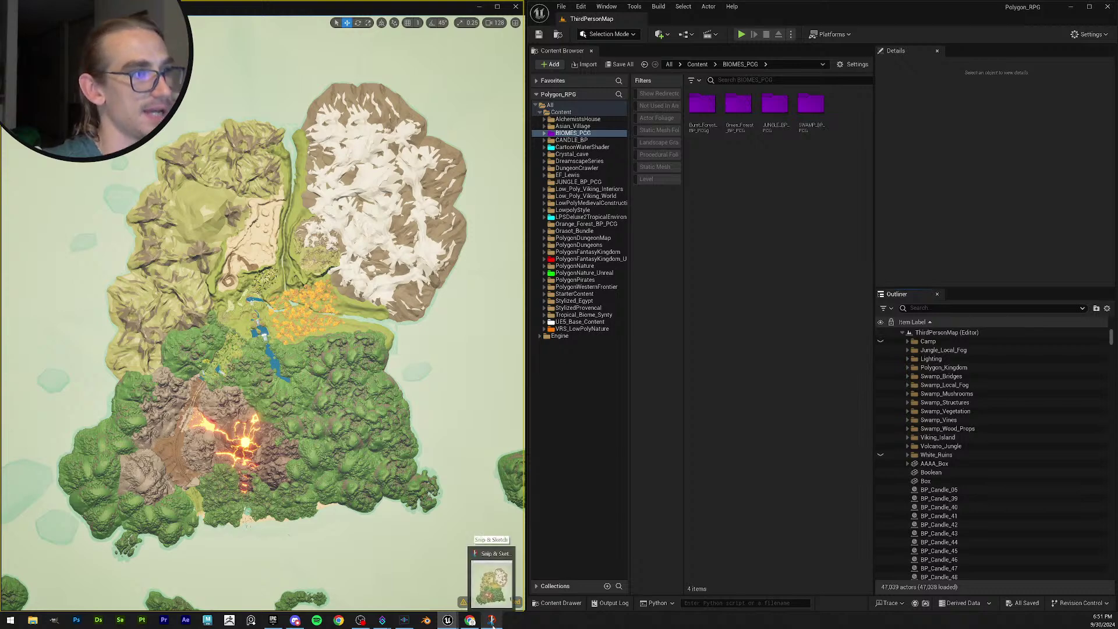
click(492, 620)
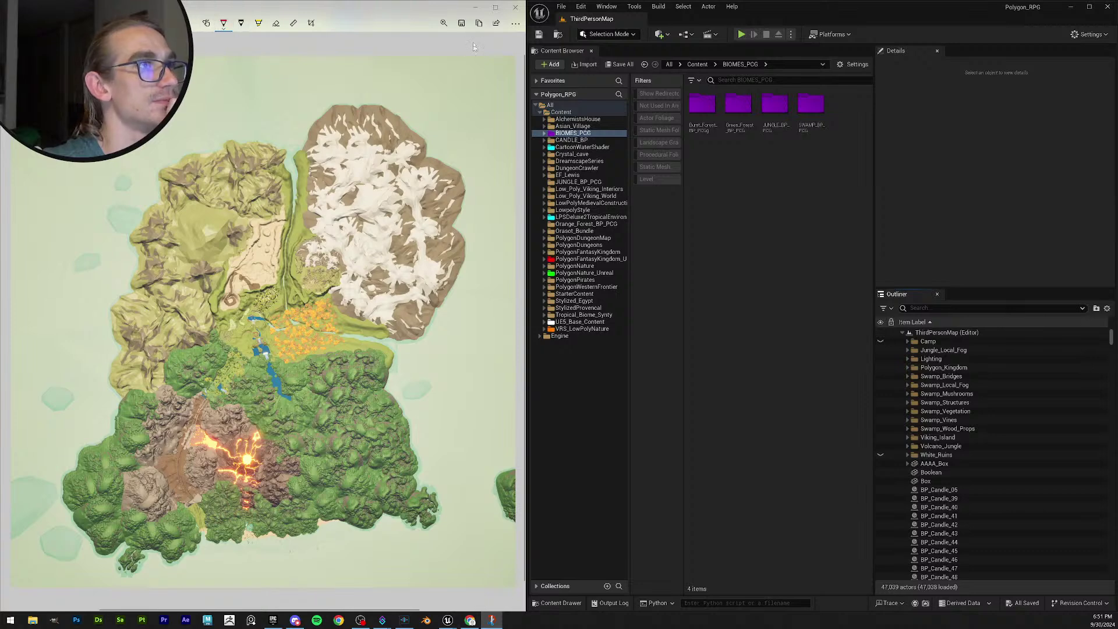
click(461, 23)
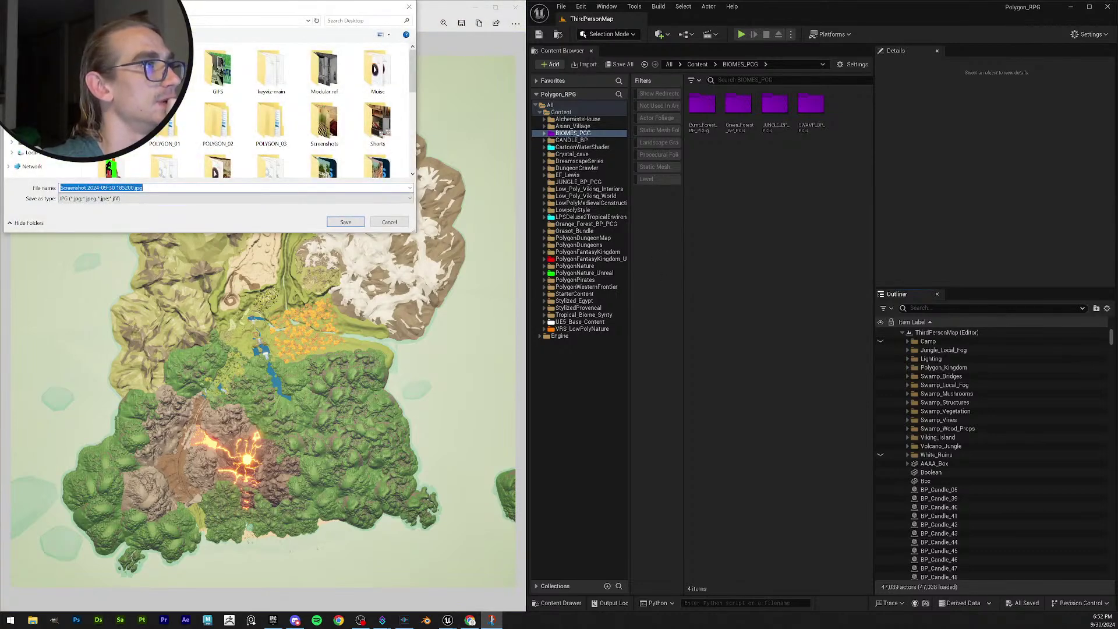
click(345, 222)
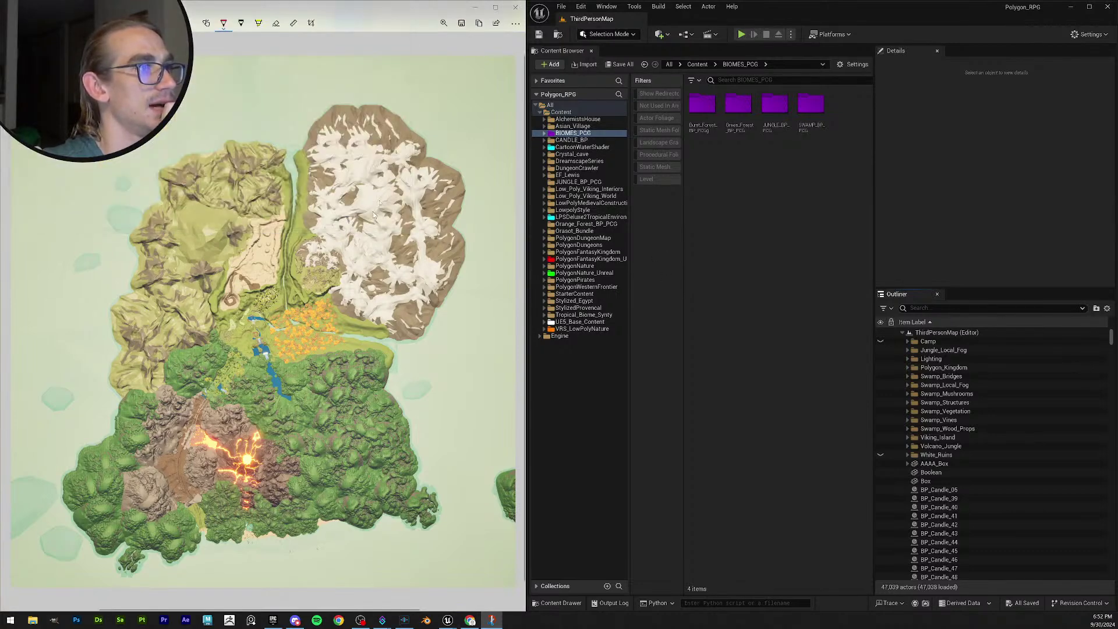
Mark the spot just south-west of the desert with a filled red pen dot, and copy the annotated image.
click(223, 23)
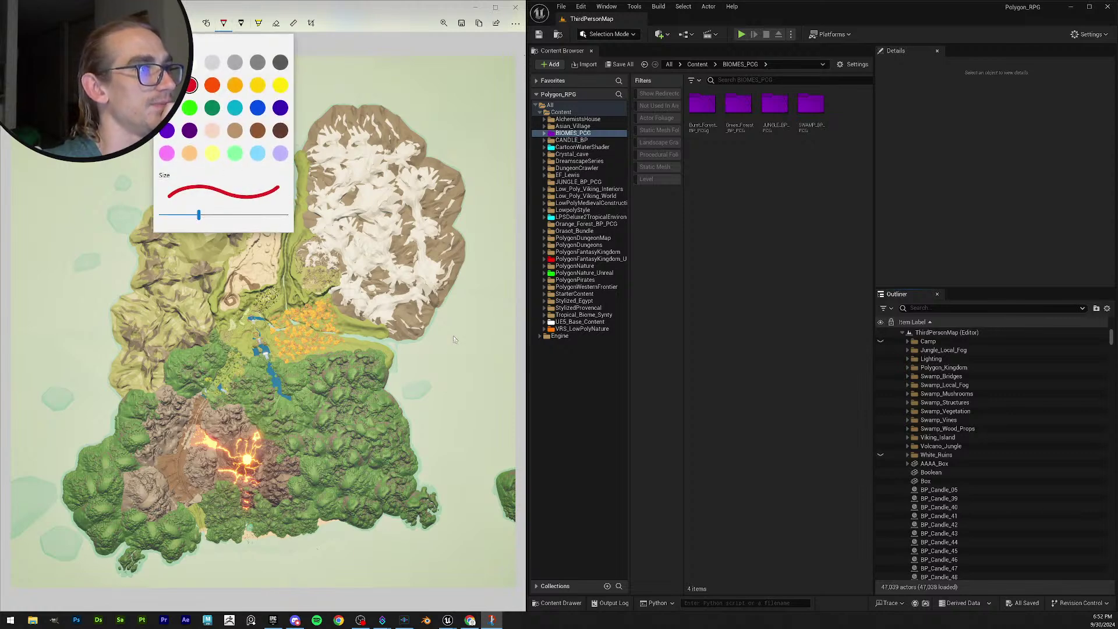
click(225, 329)
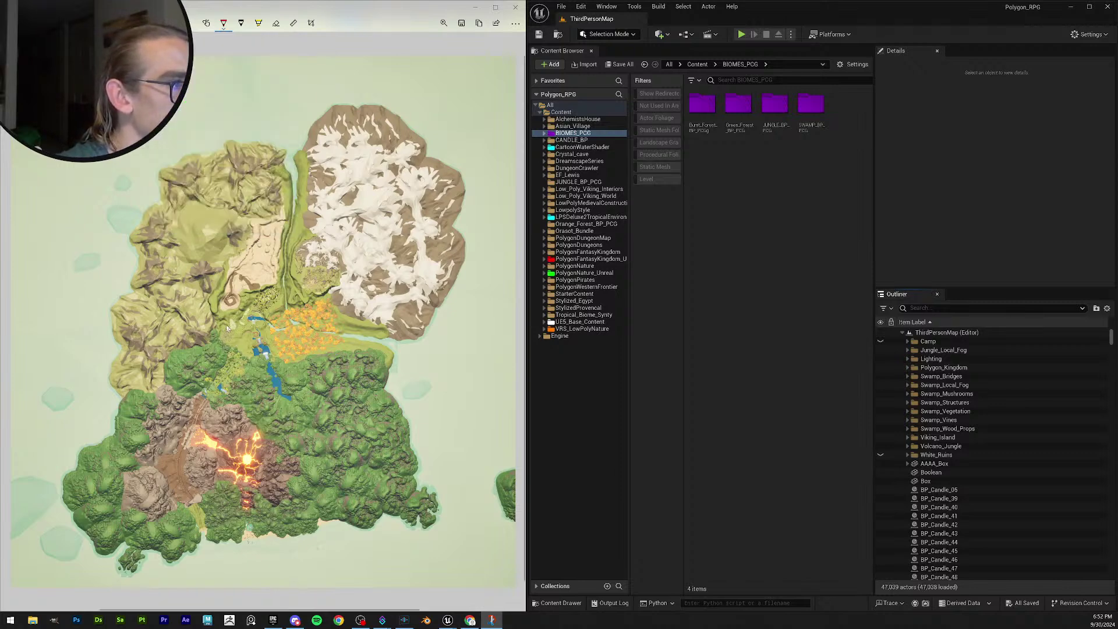
drag(228, 329, 223, 323)
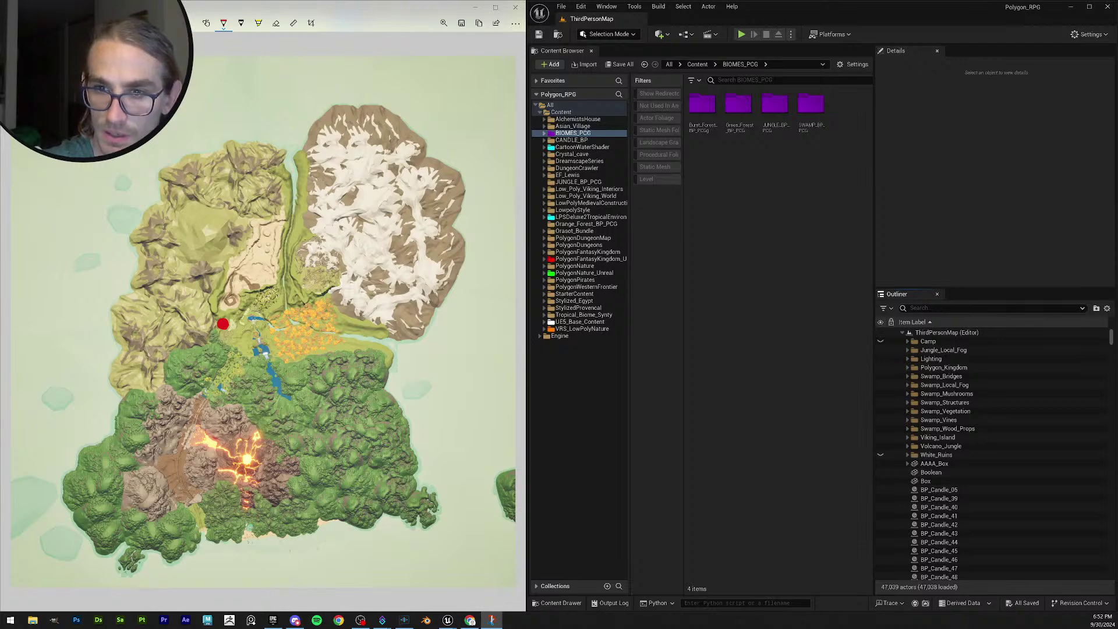
key(ctrl+c)
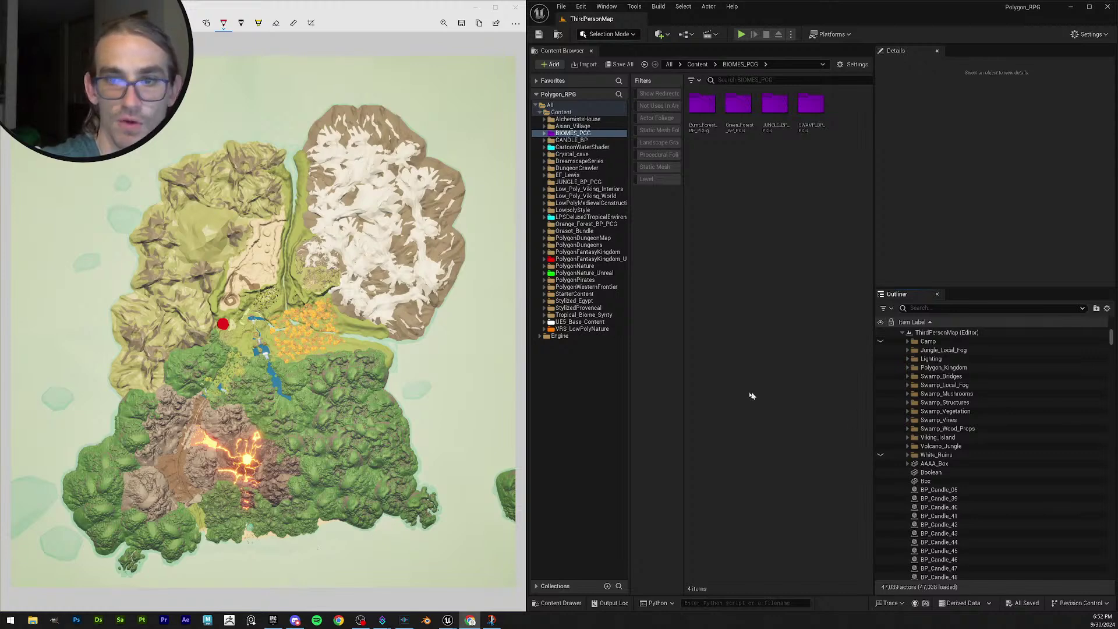
Mark the forest edge east of the small pond, south-west of the river, with dark green pen blobs.
click(223, 22)
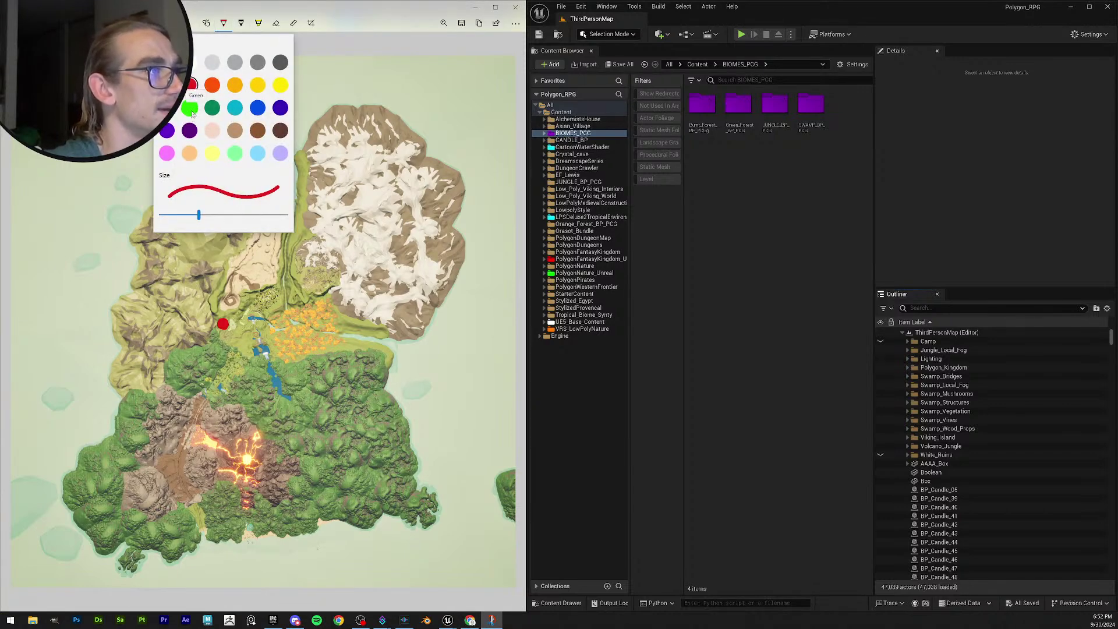
click(213, 108)
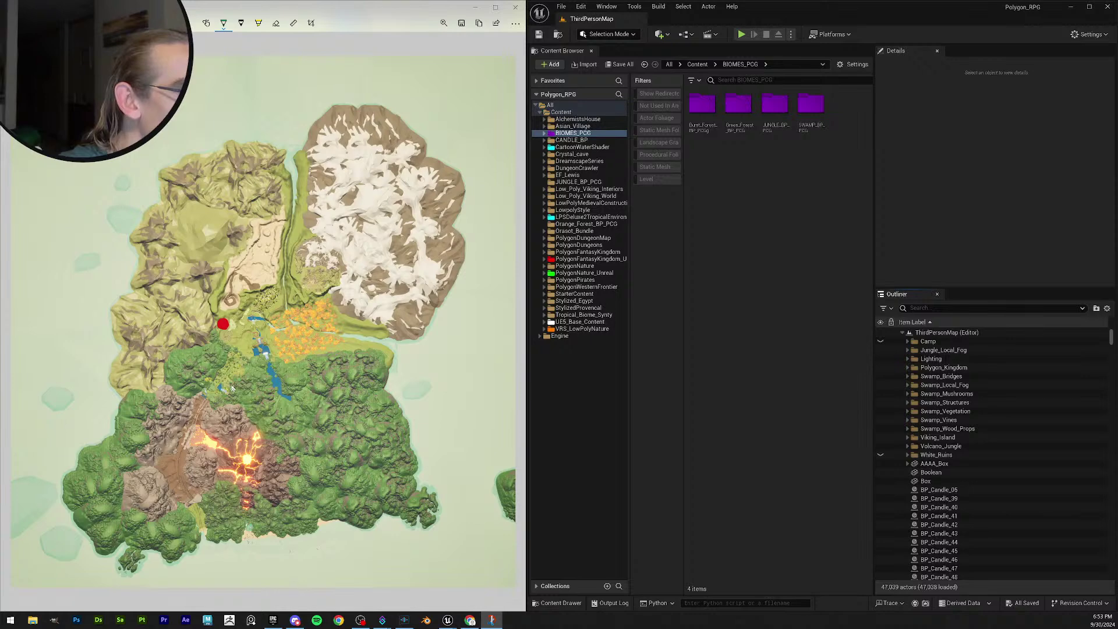
click(234, 381)
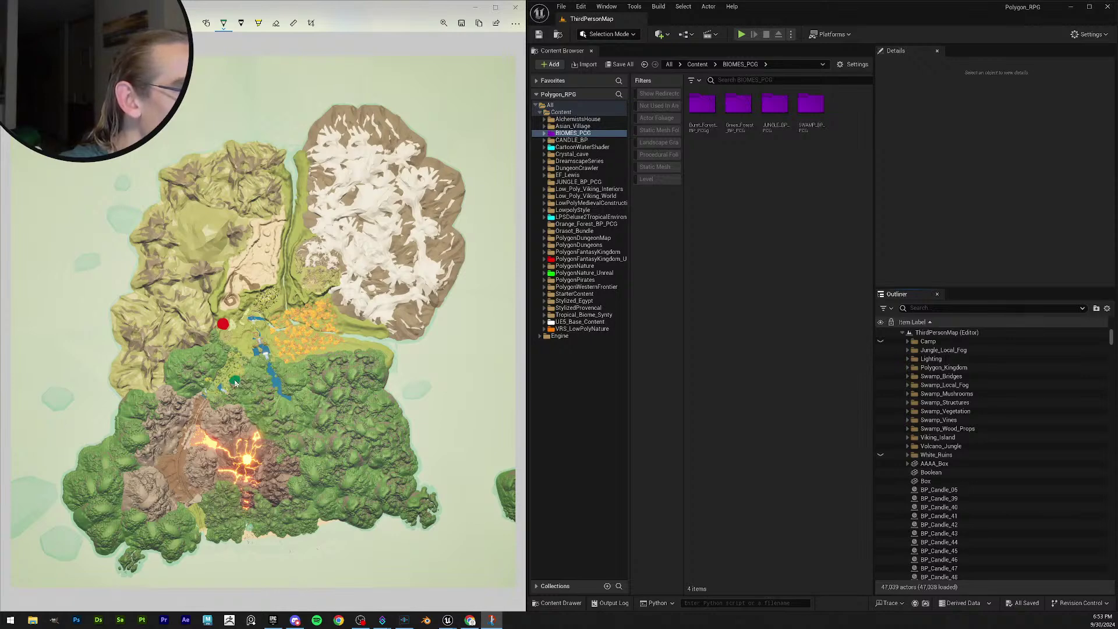
drag(238, 382, 252, 389)
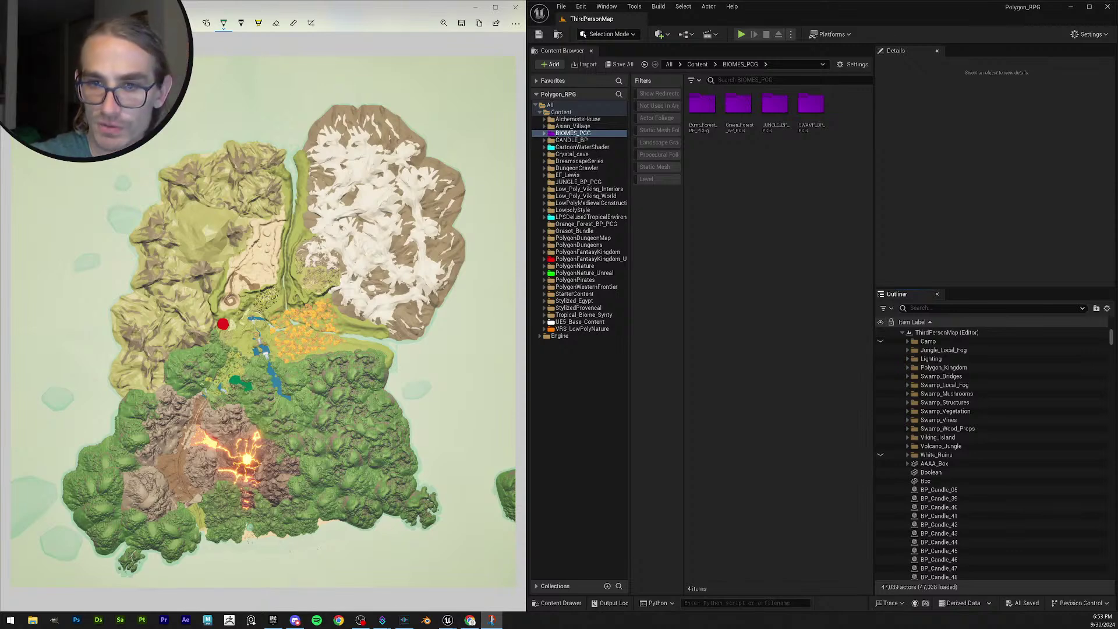
click(470, 620)
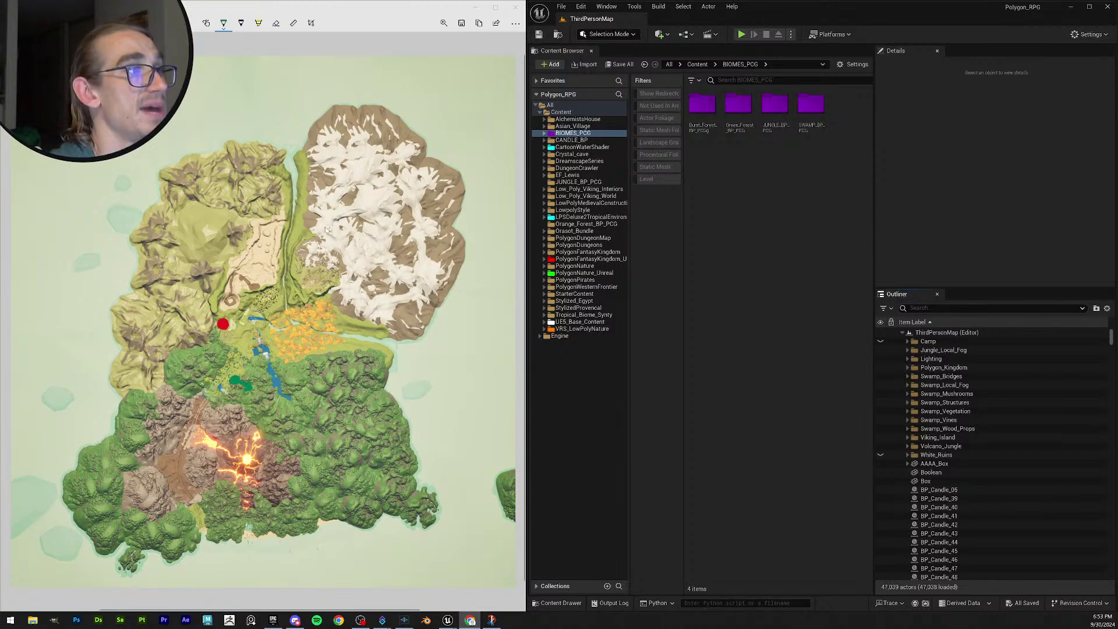
Undo a trial light grey circle at the snowy mountains' foot, and mark the rocks west of the volcano with a light grey dot.
click(224, 23)
key(Escape)
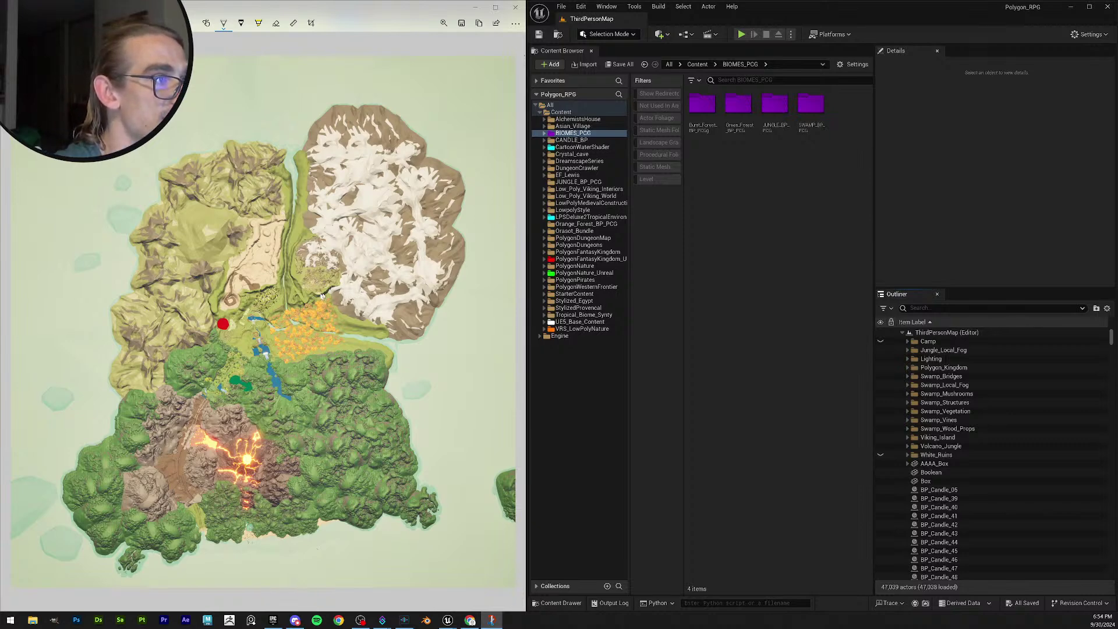
mouse_move(333, 256)
mouse_down()
mouse_move(296, 265)
mouse_move(348, 284)
mouse_move(314, 261)
mouse_up()
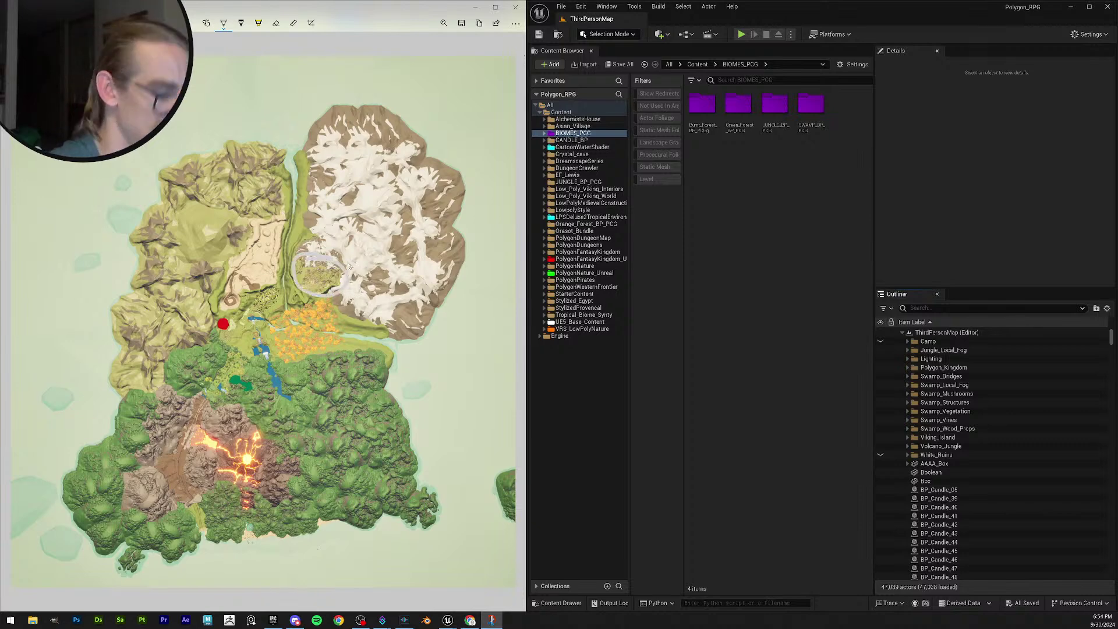
key(ctrl+z)
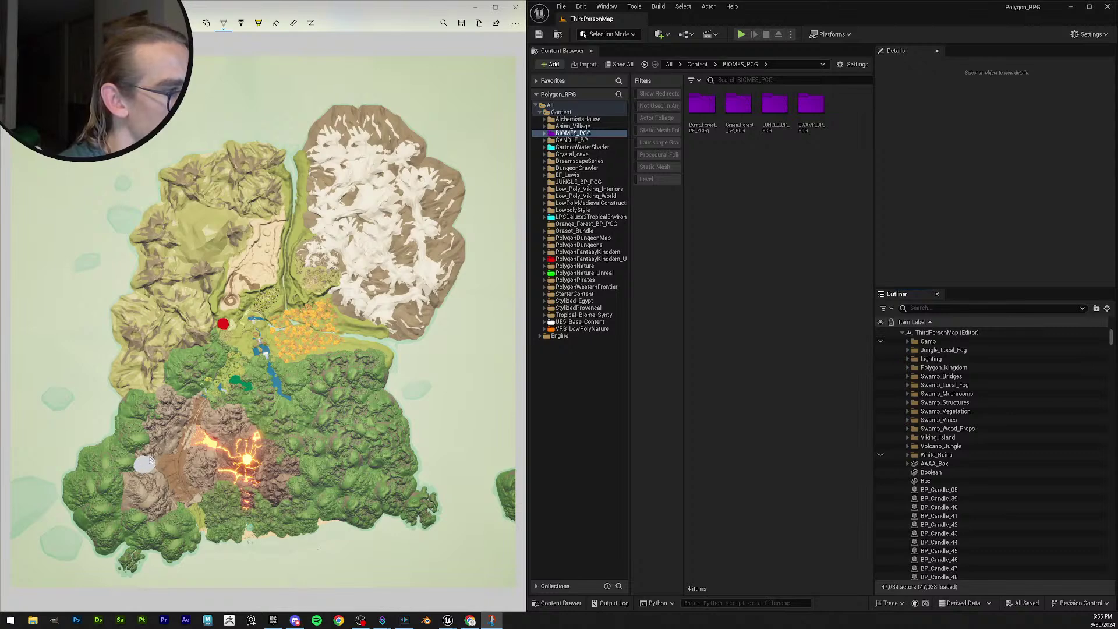
Replace the green marks east of the small pond with one round dark green pen dot, erasing the enlarged blob first.
click(224, 23)
click(234, 107)
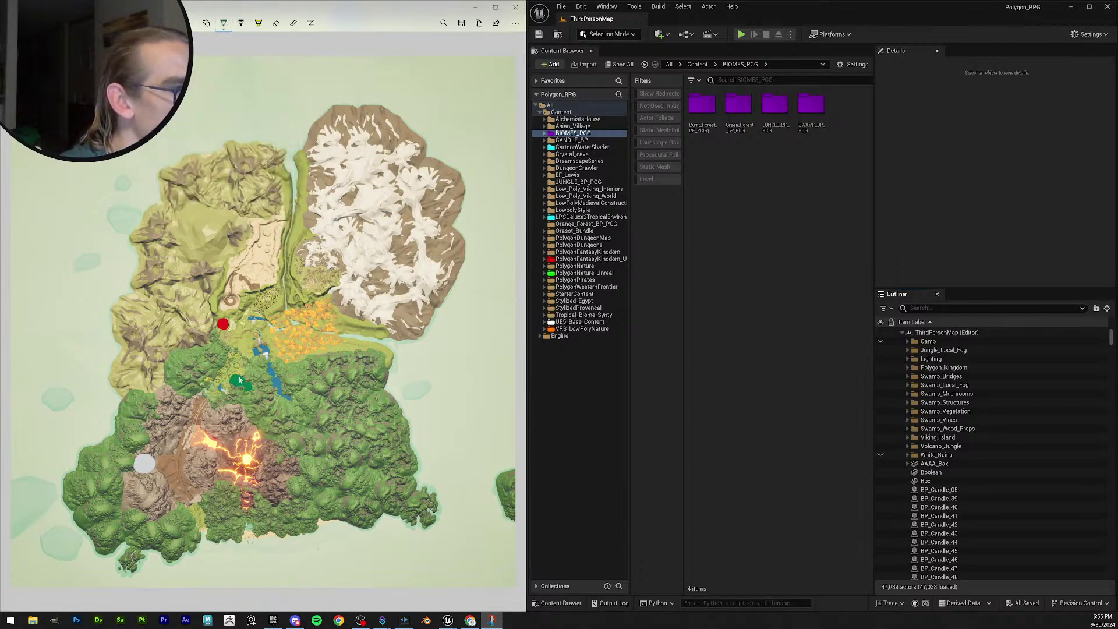
mouse_move(239, 380)
mouse_down()
mouse_move(248, 389)
mouse_move(235, 383)
mouse_move(249, 388)
mouse_move(246, 377)
mouse_move(227, 385)
mouse_up()
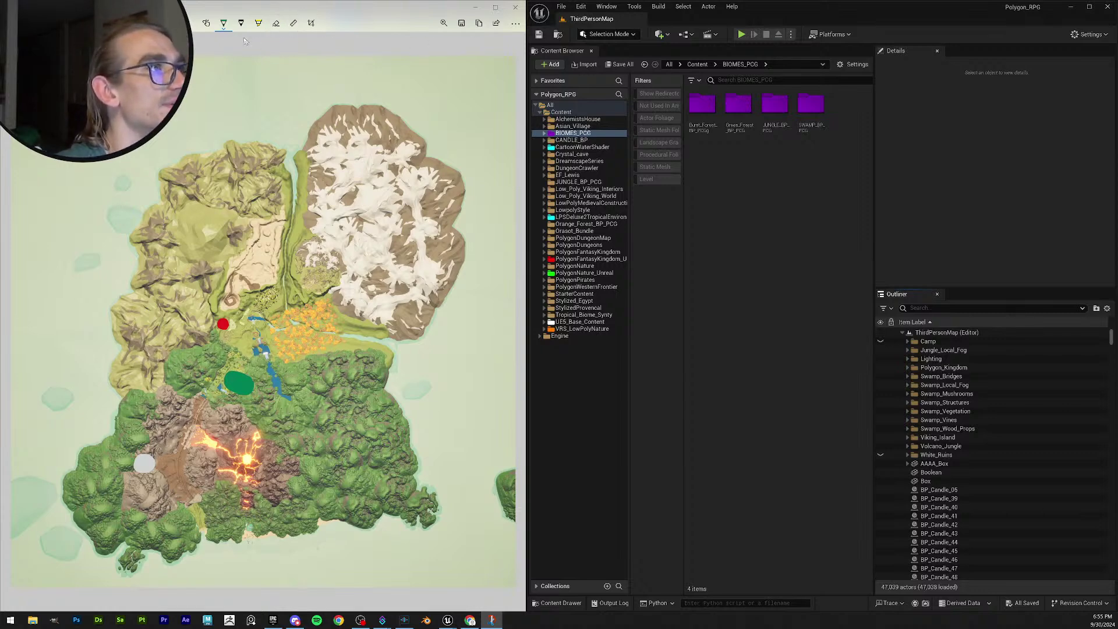
click(226, 25)
click(230, 377)
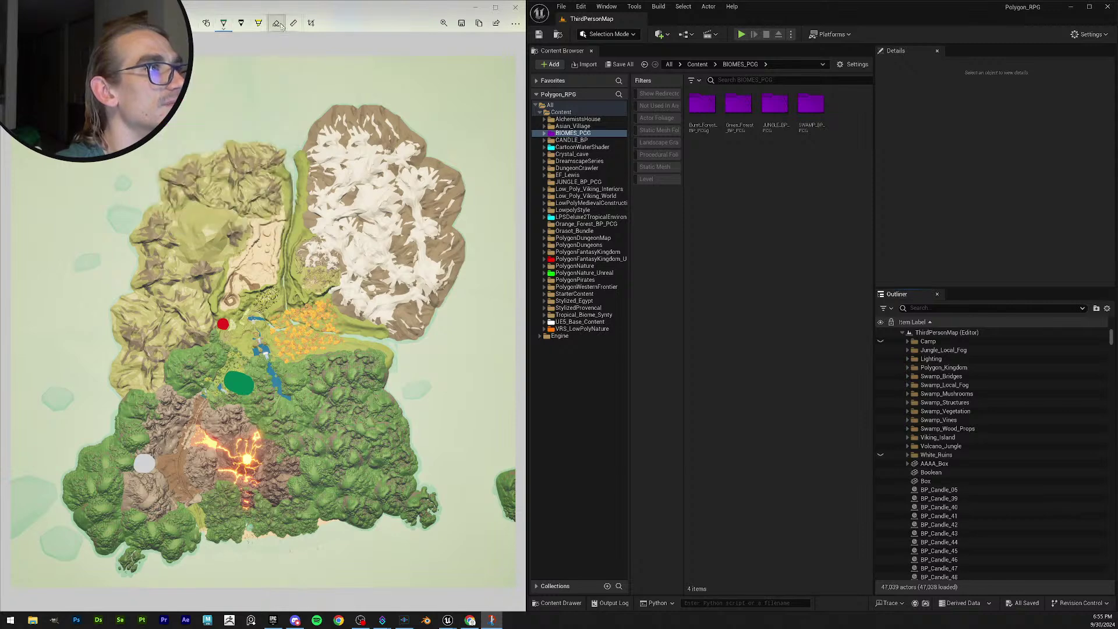
click(276, 23)
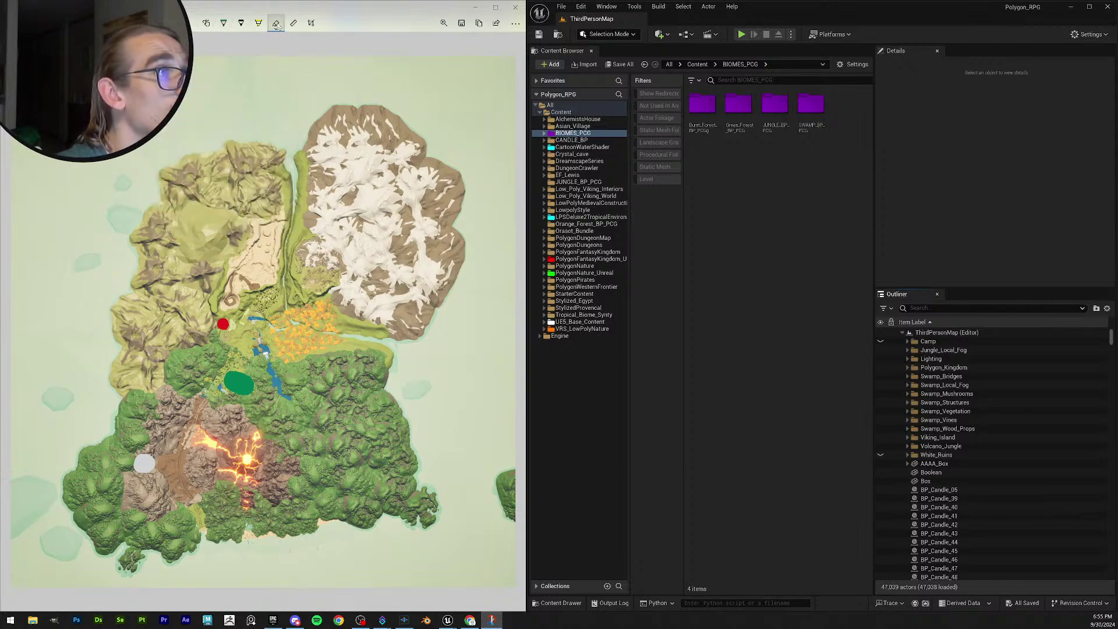
drag(239, 384, 243, 385)
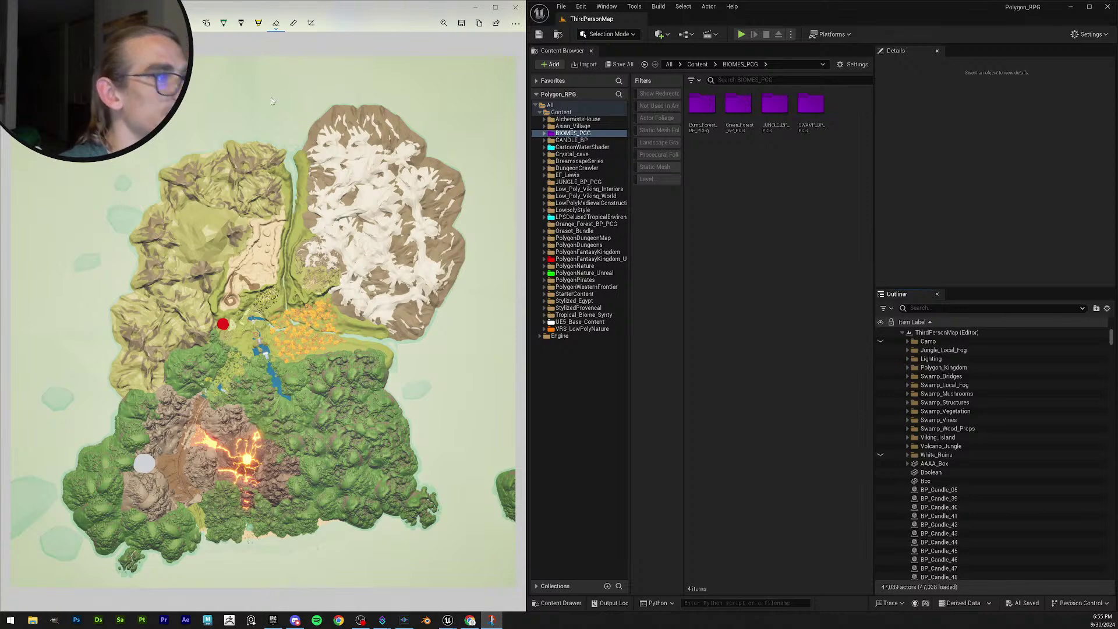
click(223, 23)
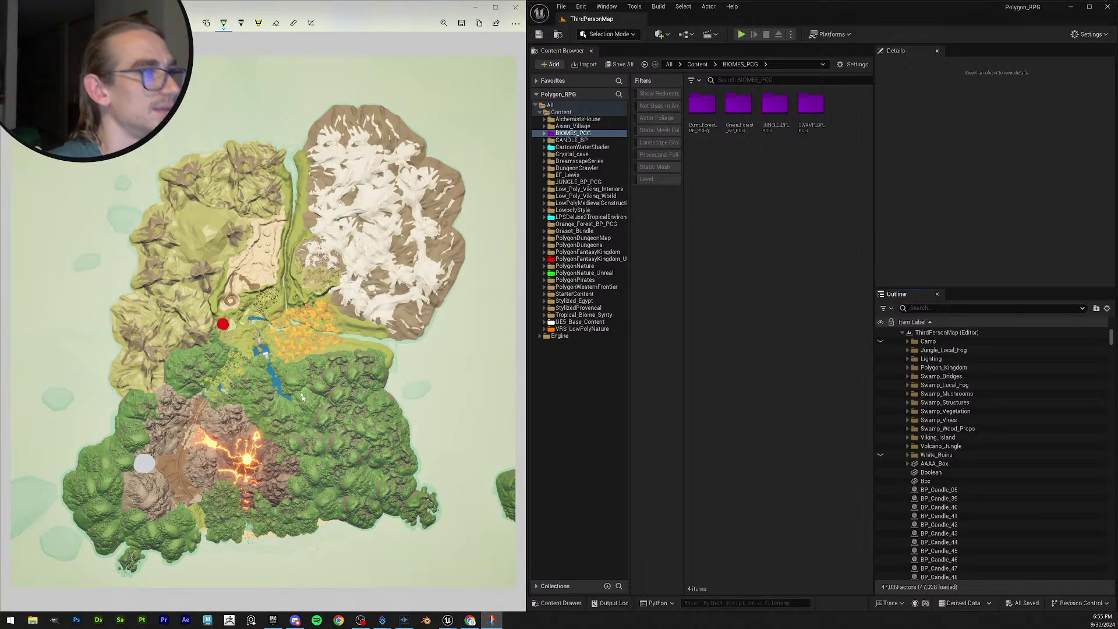
drag(241, 394, 242, 382)
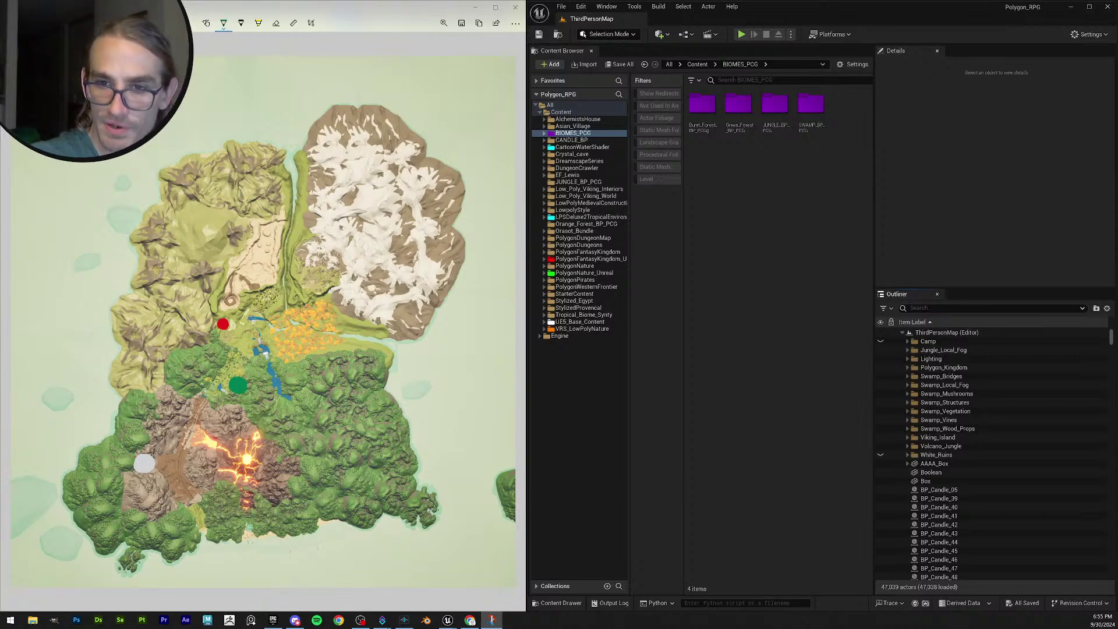
key(alt+Tab)
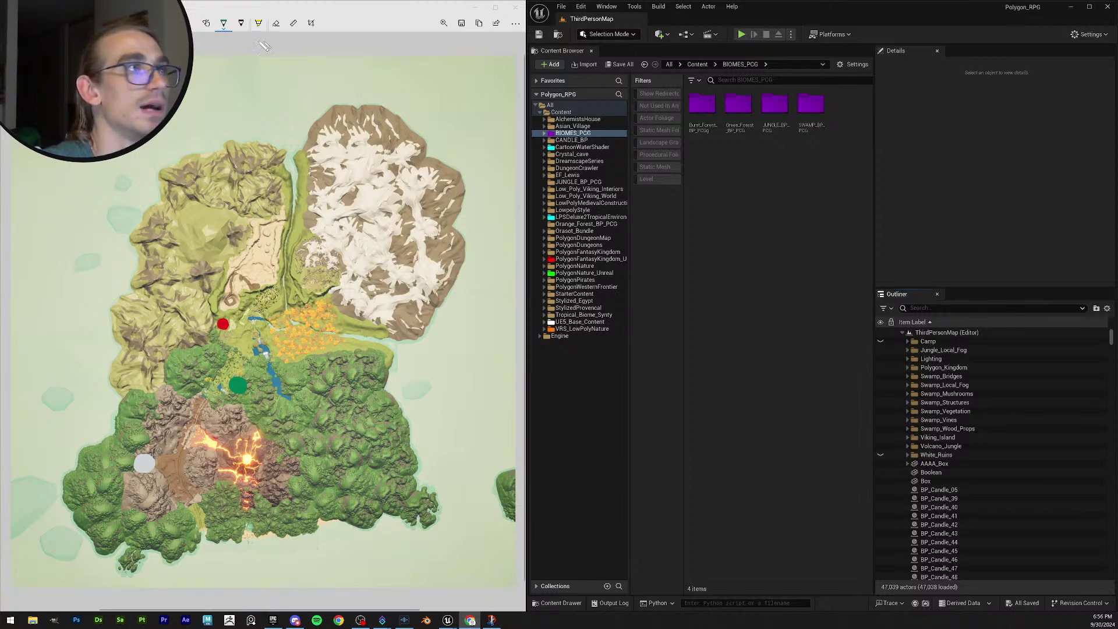
Mark the south-western foot of the snowy mountains with a large filled purple pen dot.
click(224, 22)
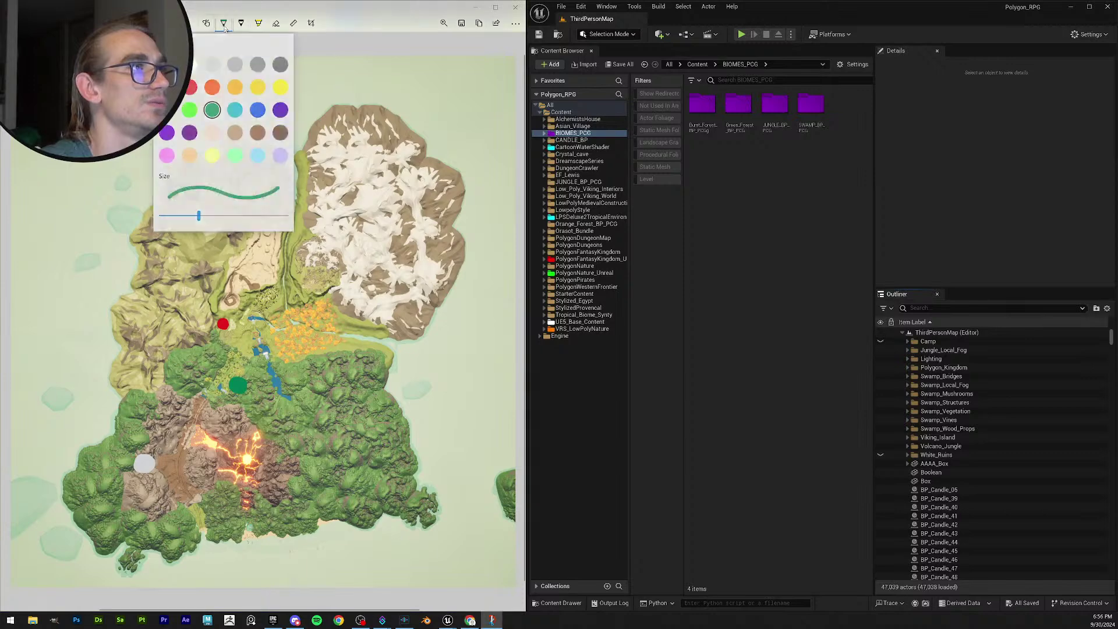
click(167, 131)
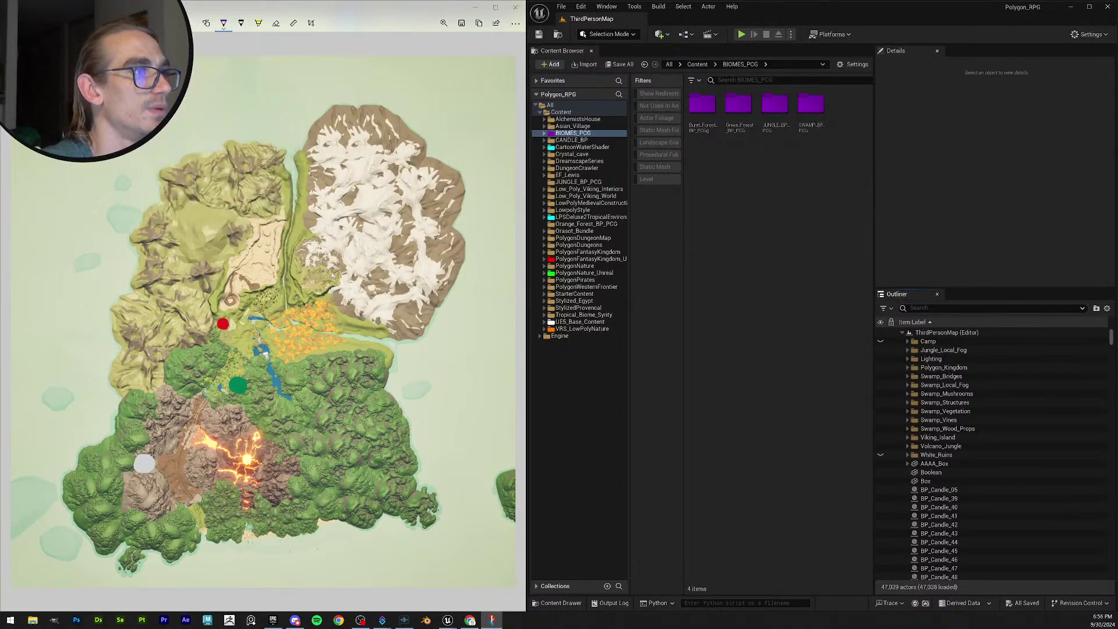
drag(319, 278, 315, 272)
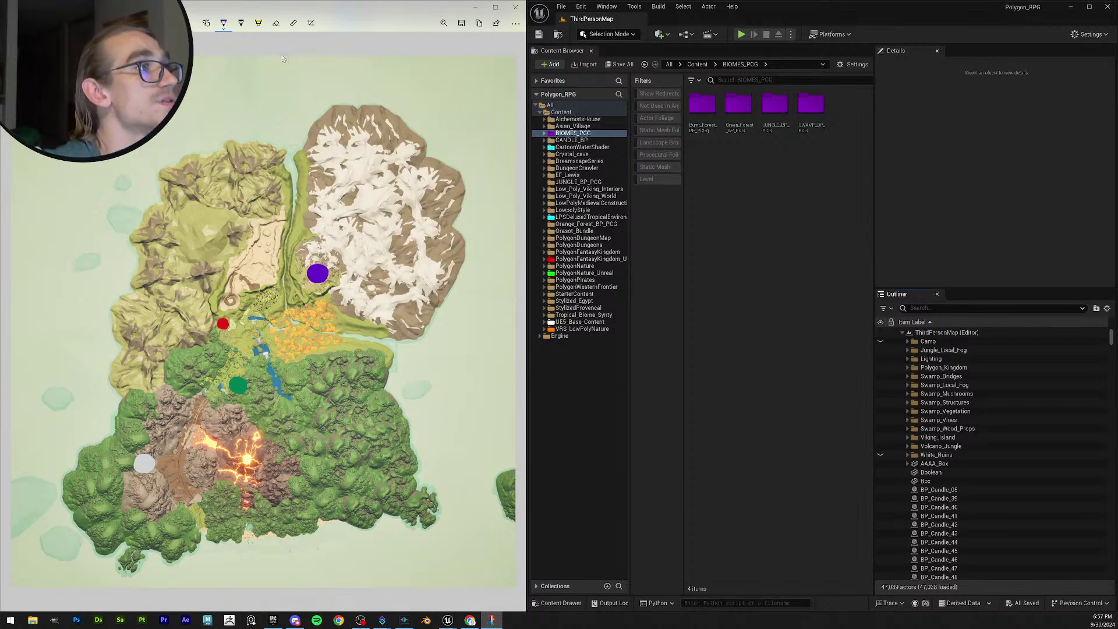
Mark the south-western side of the volcano, above the forest edge, with a filled orange-yellow pen dot.
click(223, 23)
click(190, 82)
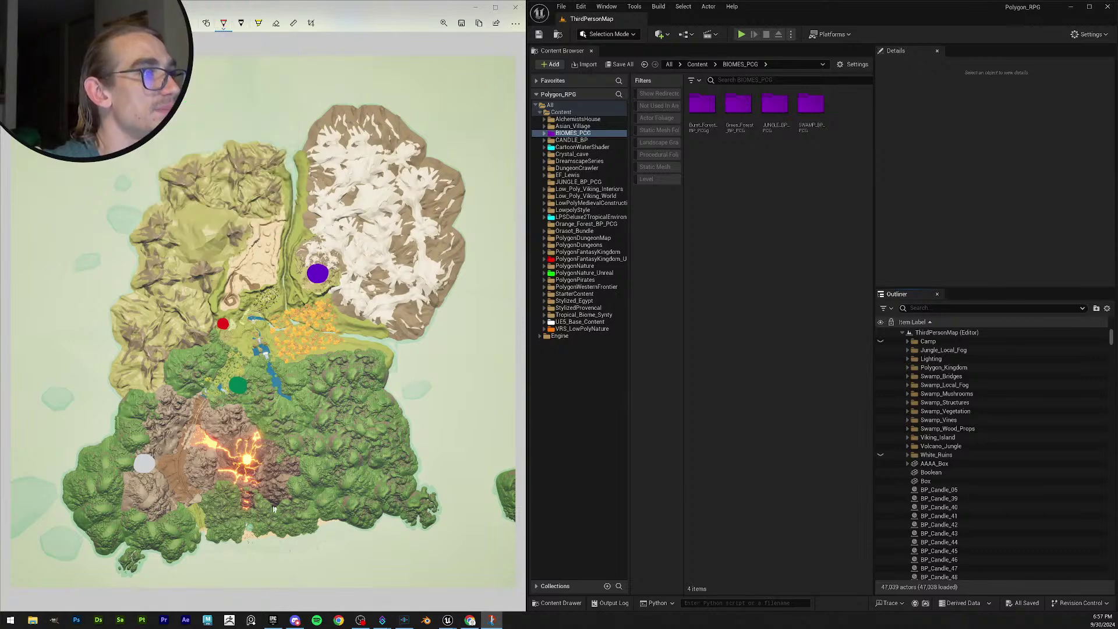
click(223, 23)
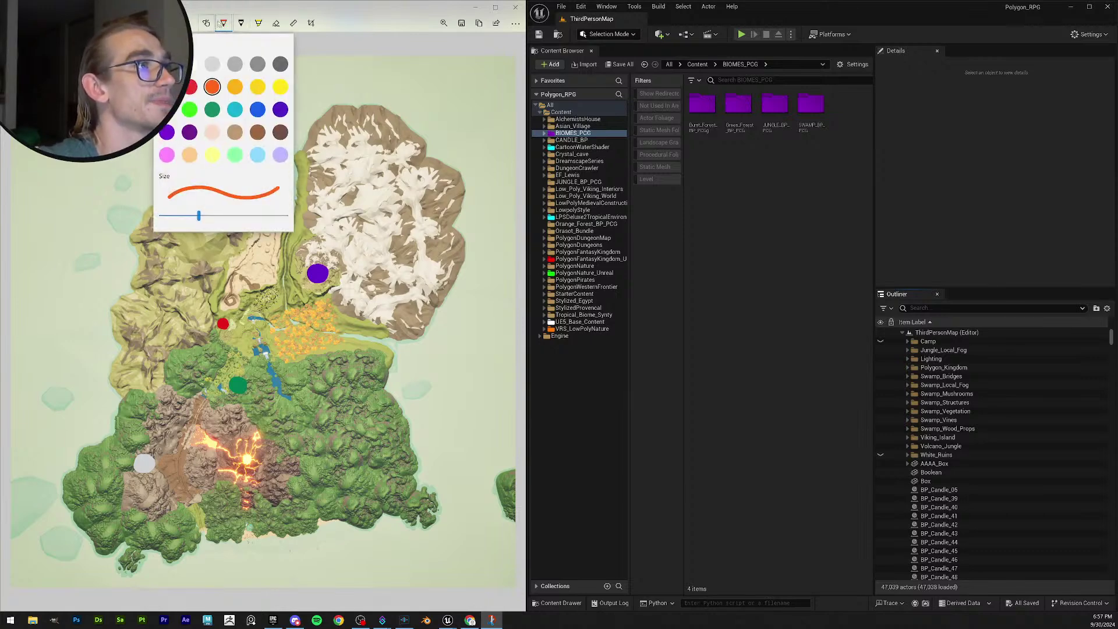
click(212, 86)
click(225, 24)
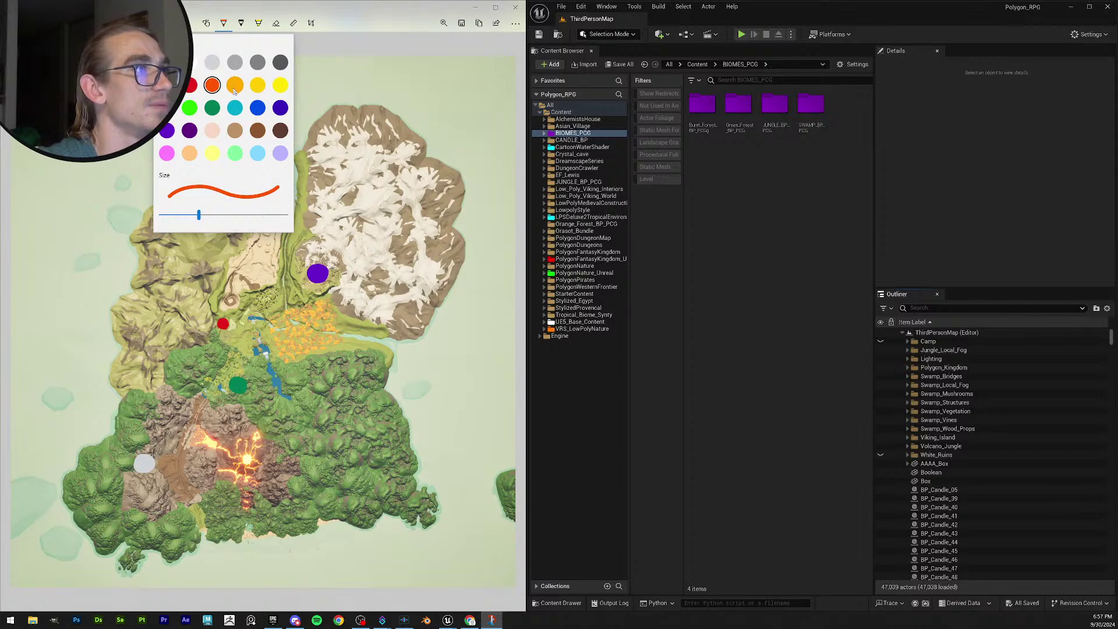
click(225, 24)
click(223, 23)
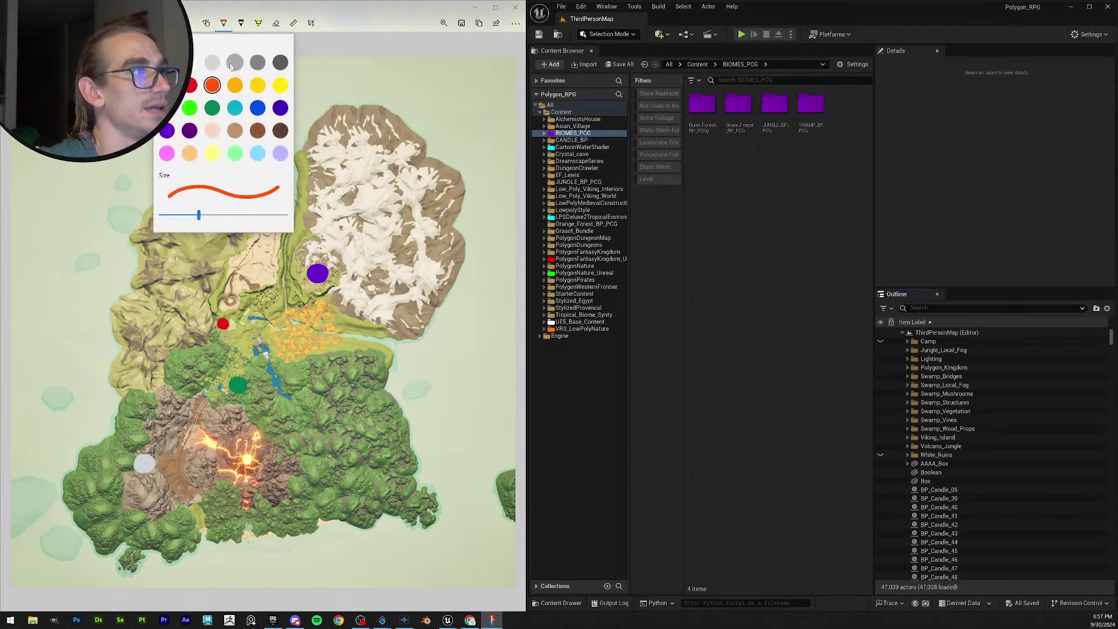
click(236, 86)
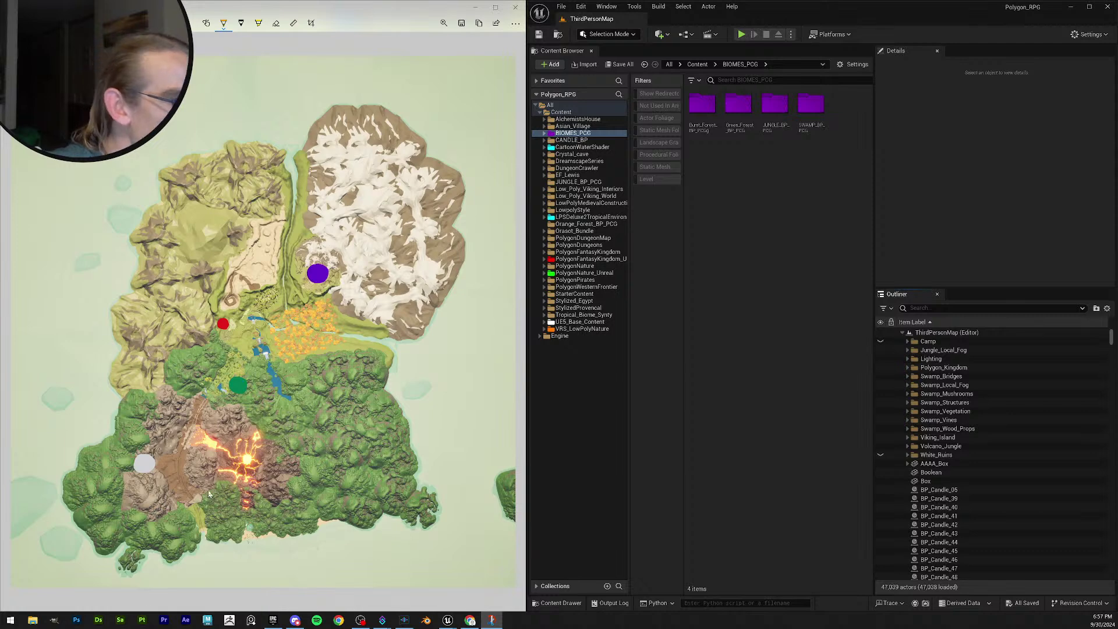
drag(213, 491, 206, 486)
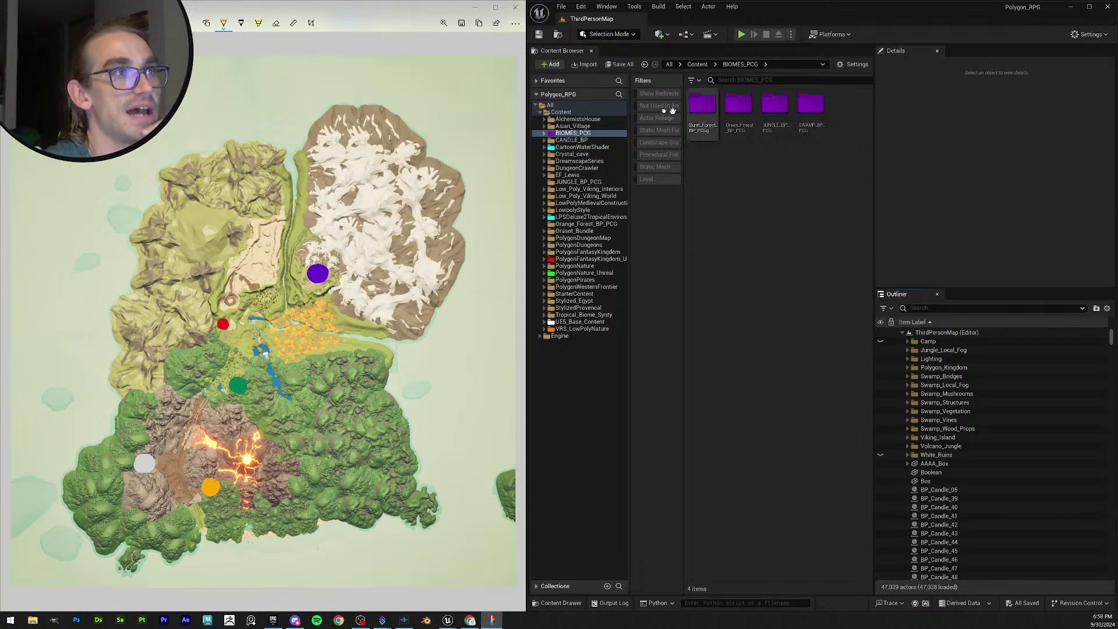
Mark the northern end of the sandy desert valley with a large filled black pen dot.
click(223, 22)
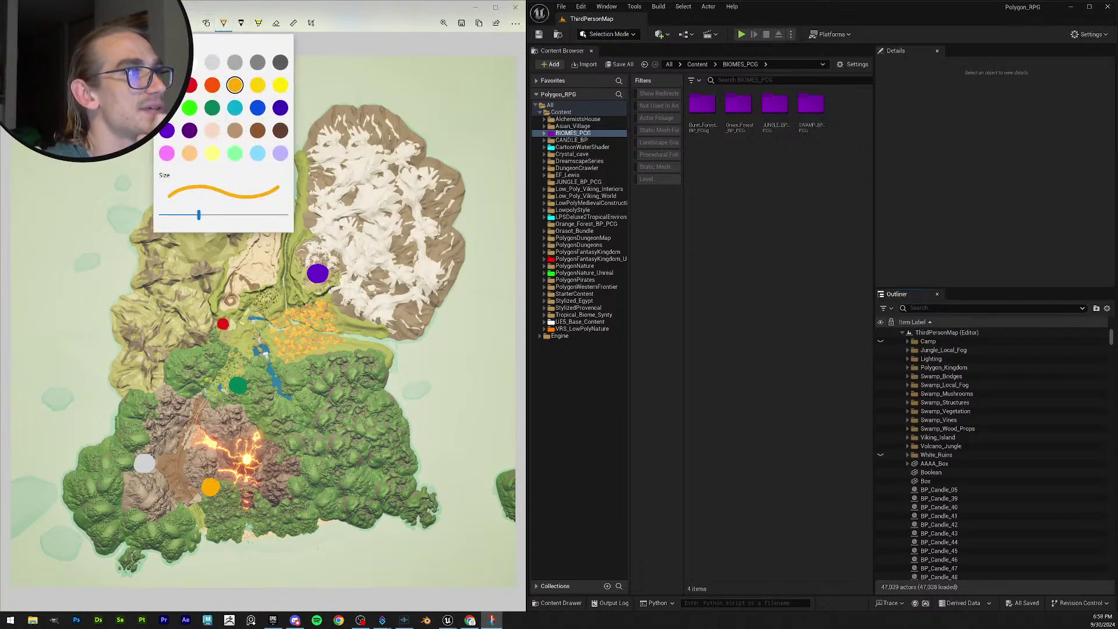
key(Escape)
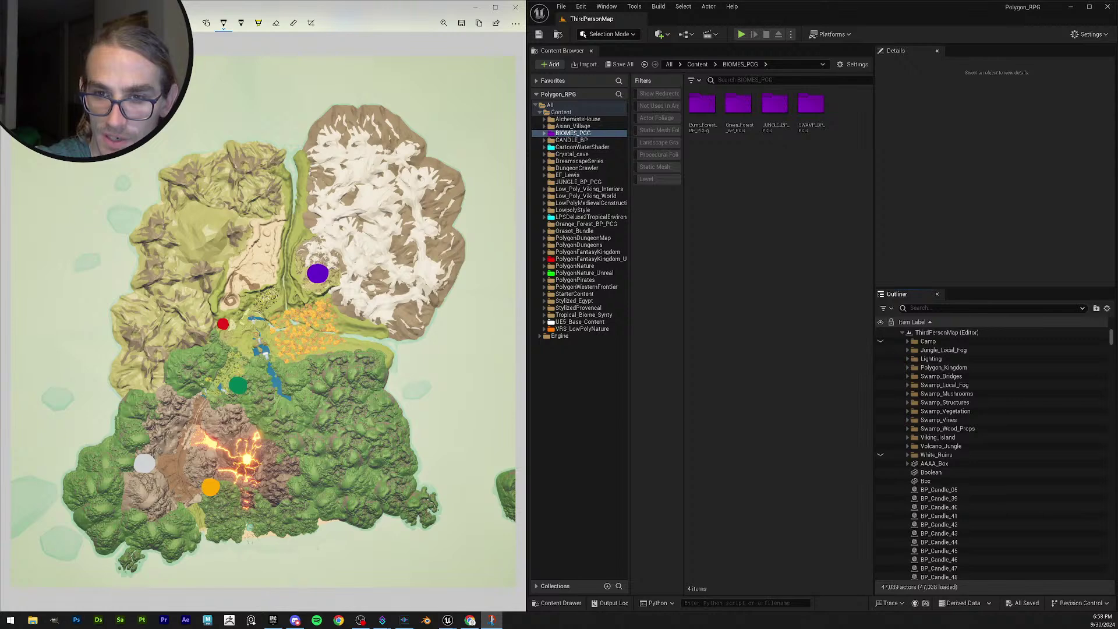
key(alt+Tab)
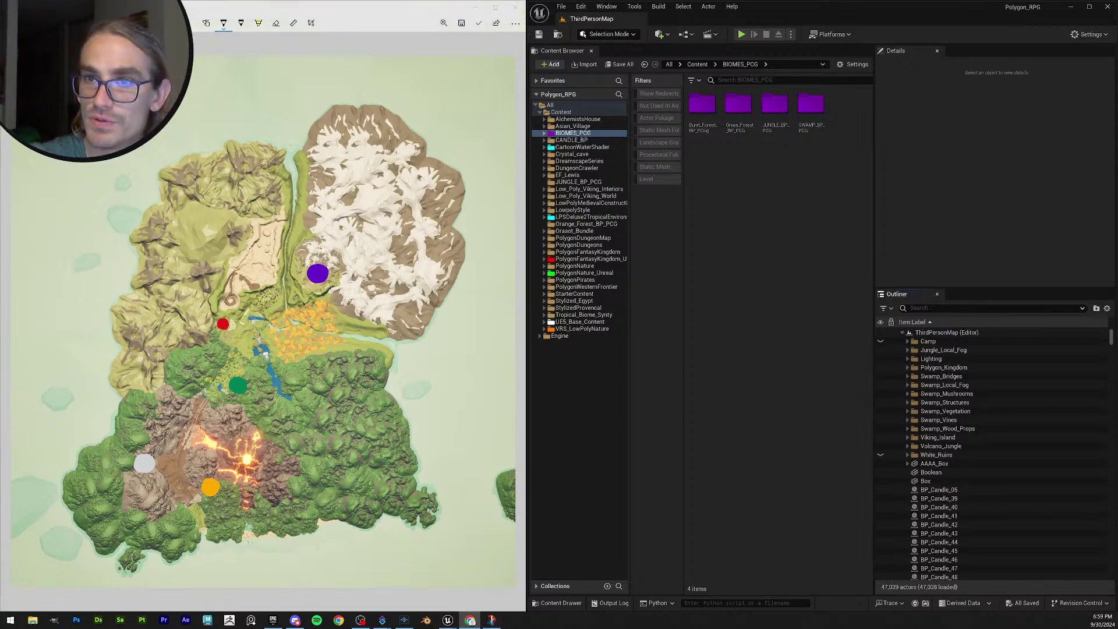
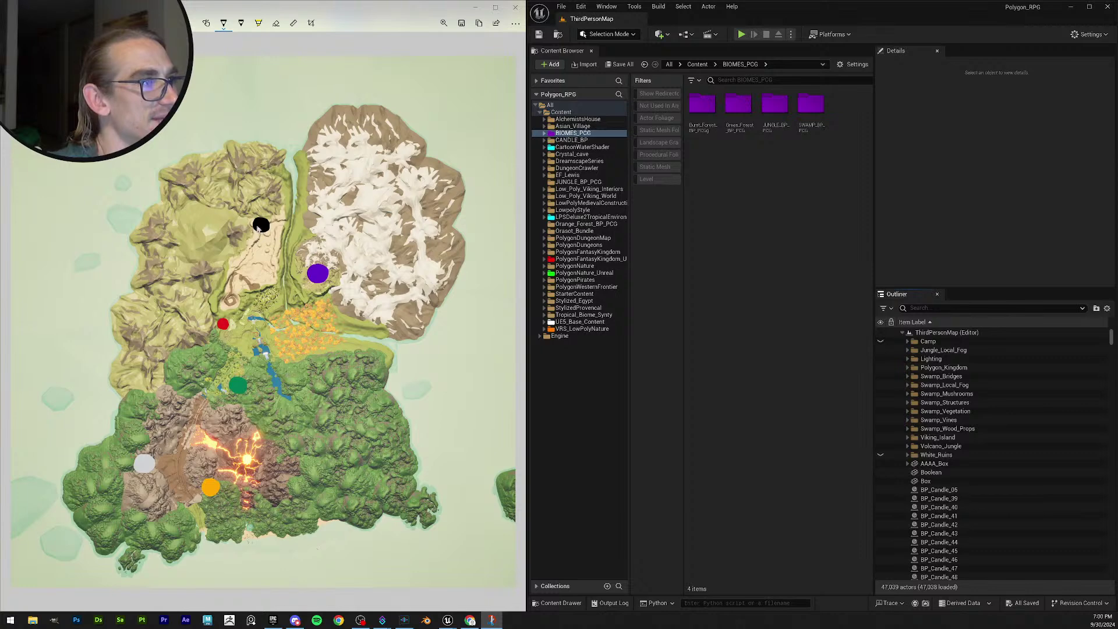
mouse_move(258, 228)
mouse_down()
mouse_move(269, 228)
mouse_move(260, 218)
mouse_up()
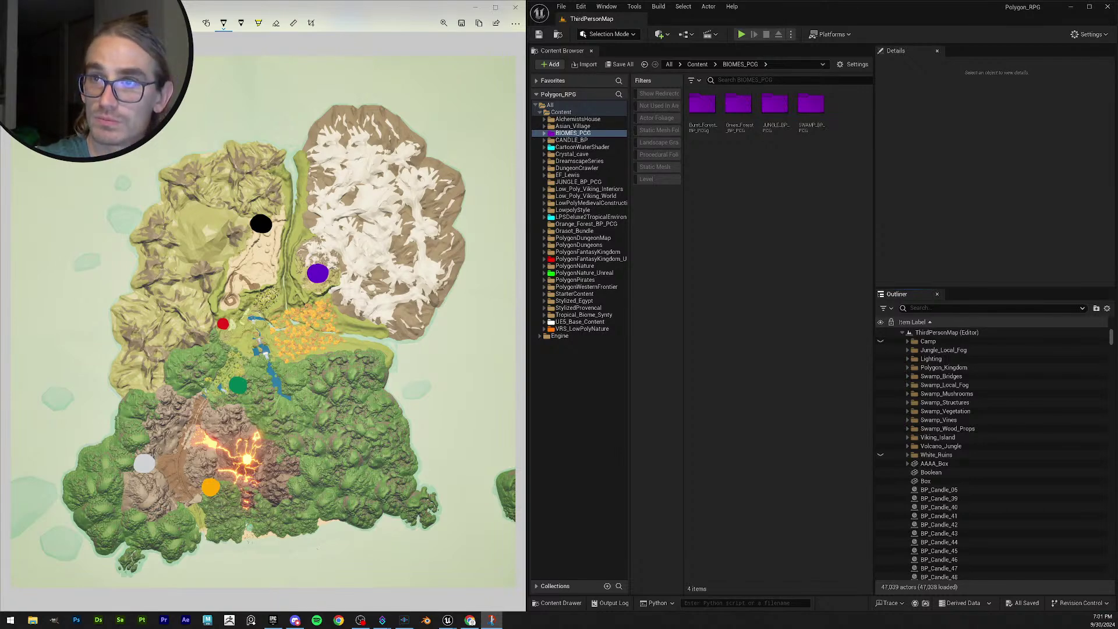
Mark the southern part of the orange forest with a filled brown pen dot.
key(alt+Tab)
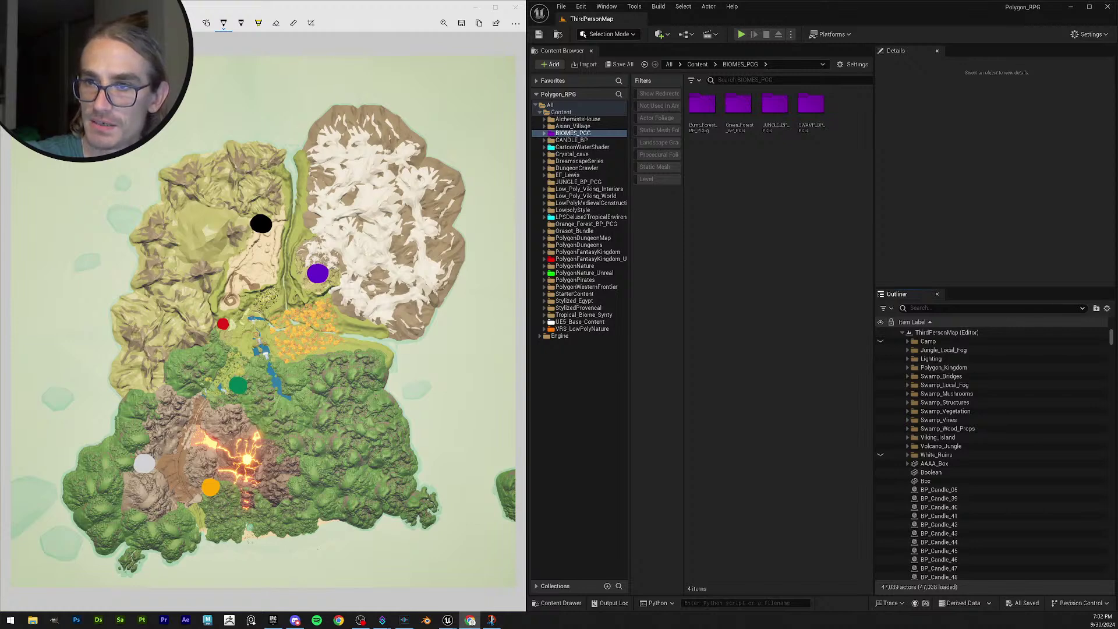
click(223, 23)
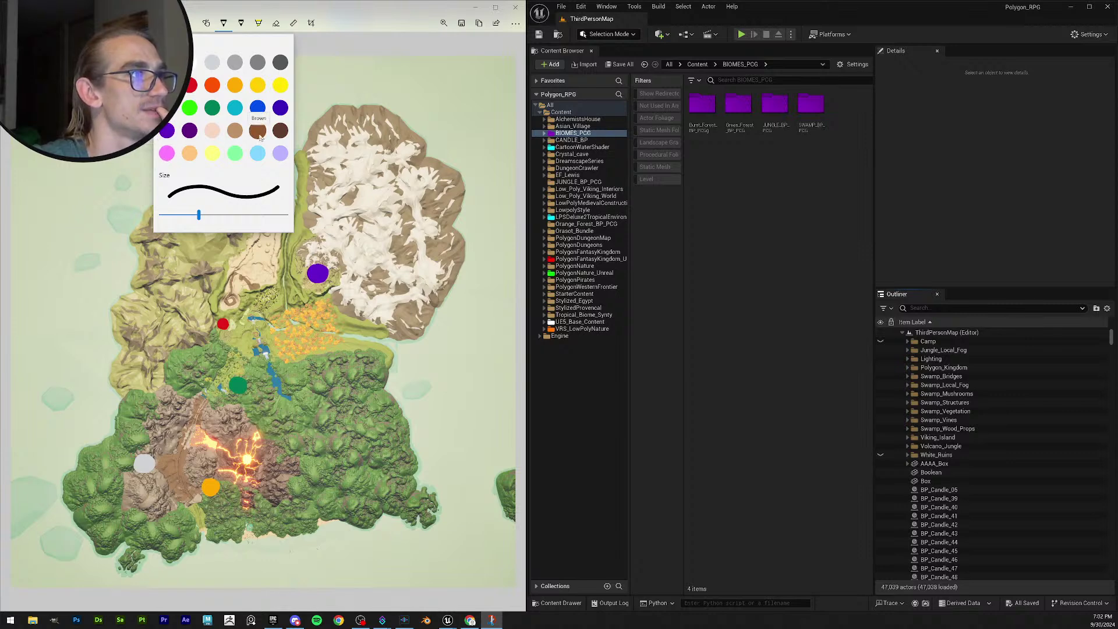
click(261, 224)
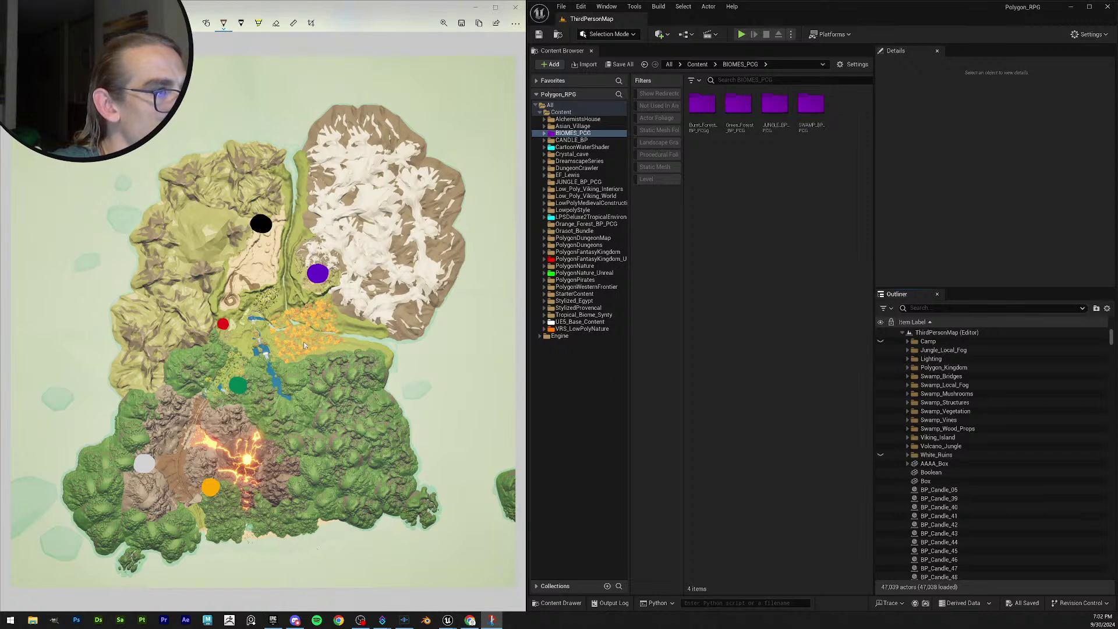
drag(304, 346, 305, 343)
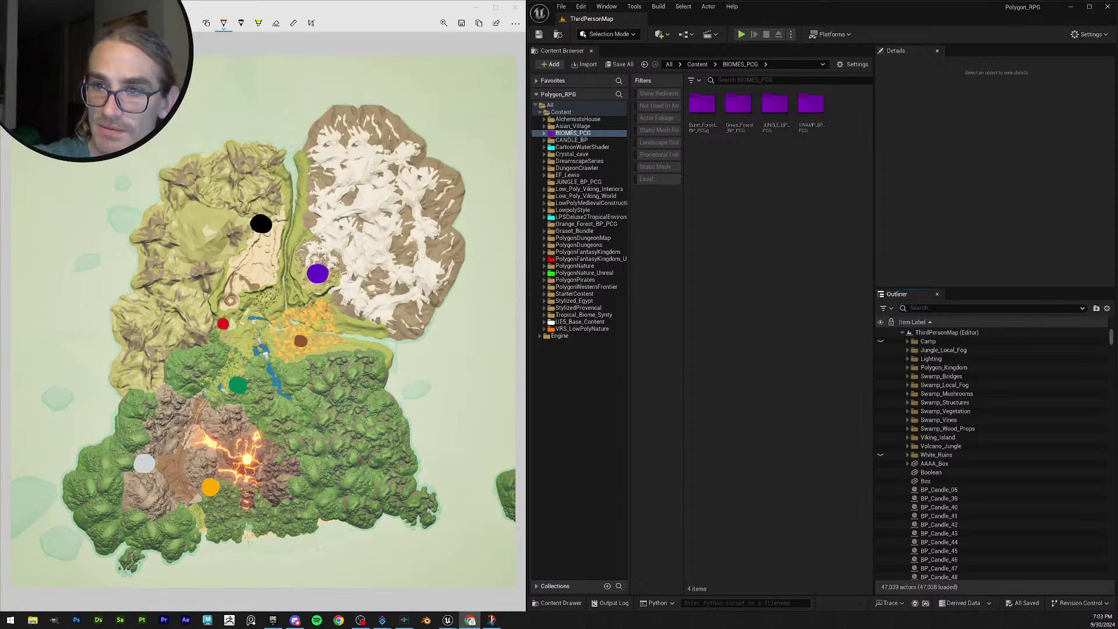
Add a small black pen dot in the middle of the sandy desert valley, south of the large black one.
click(224, 26)
click(225, 26)
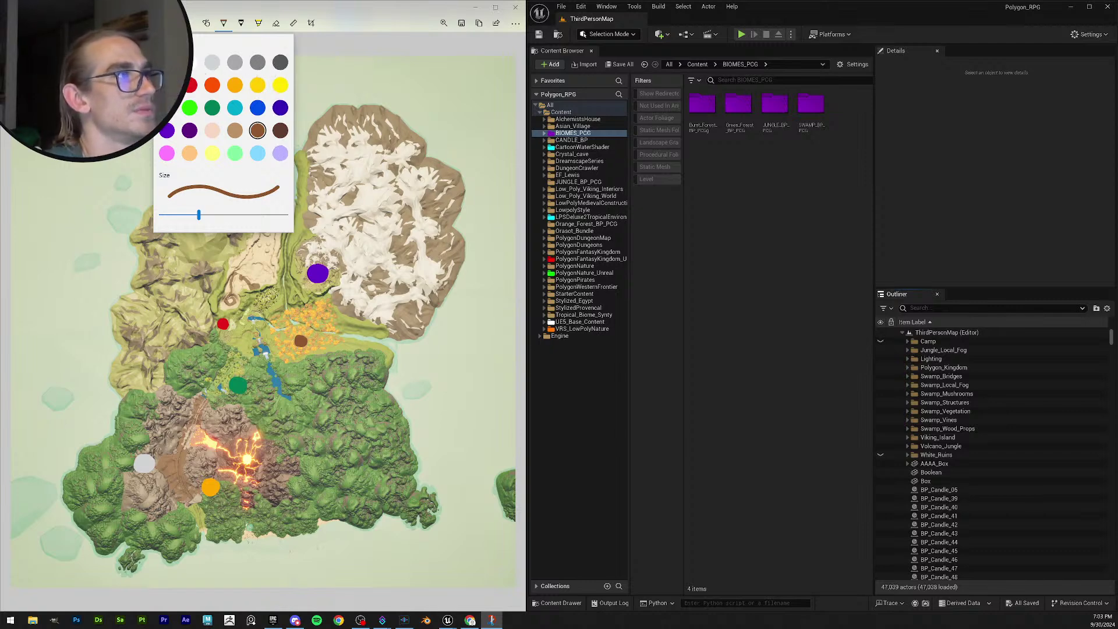
click(166, 61)
click(260, 223)
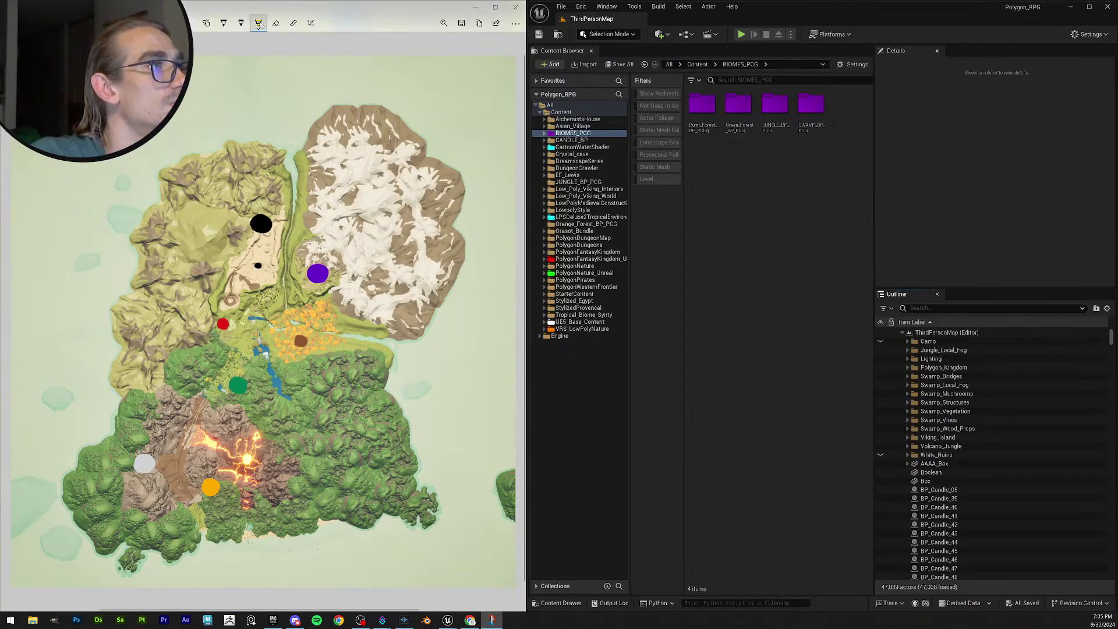
Mark the northern part of the orange forest, below the purple dot, with a pale pink pen dot.
click(224, 24)
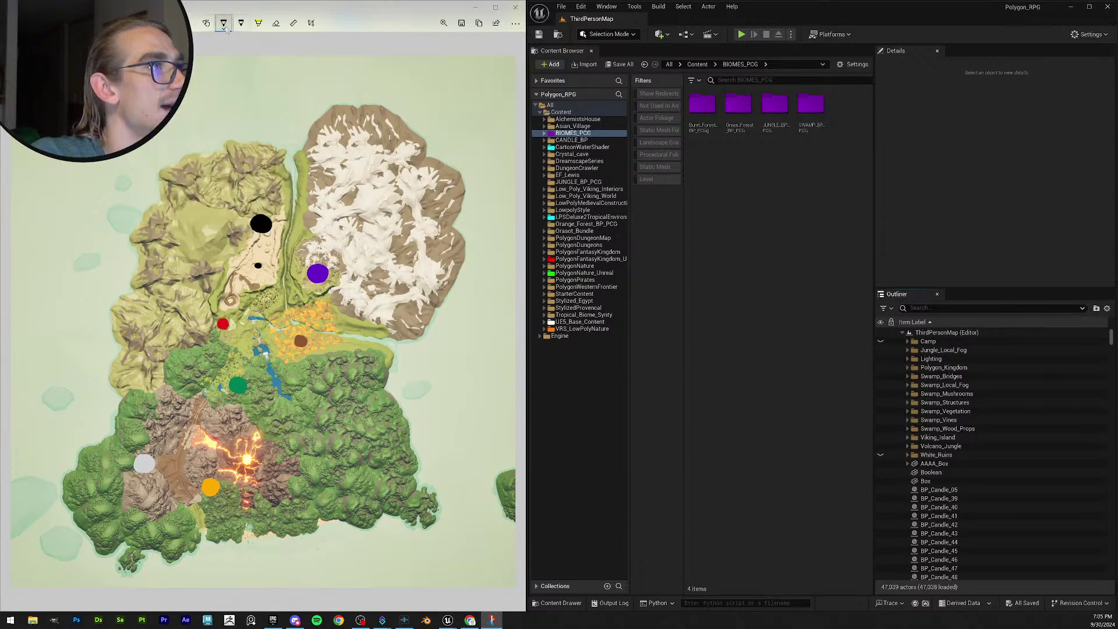
click(225, 24)
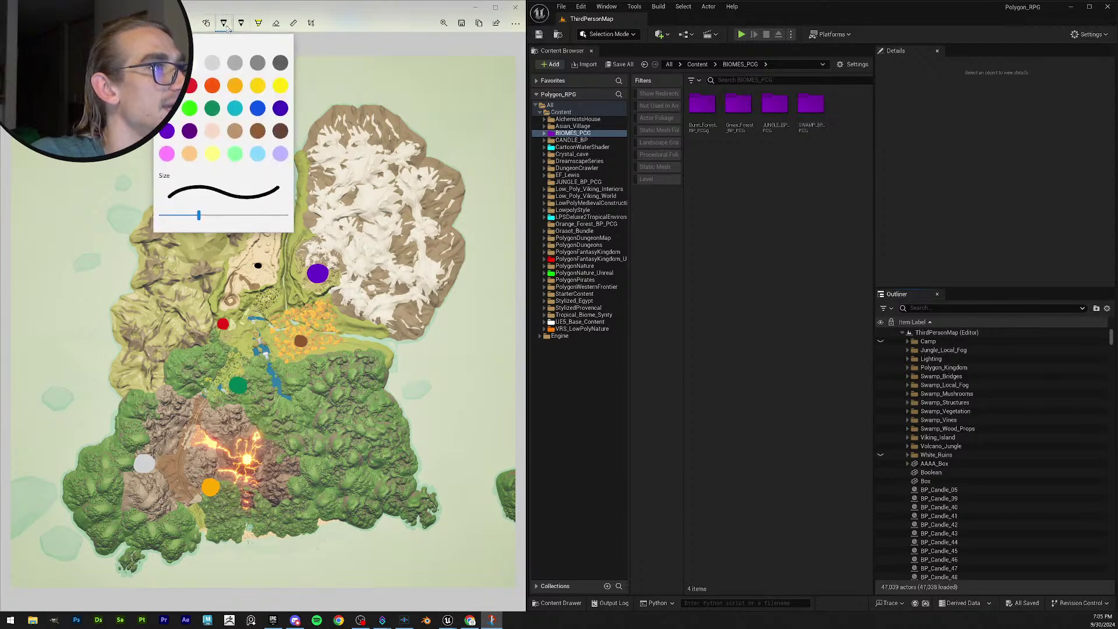
click(191, 88)
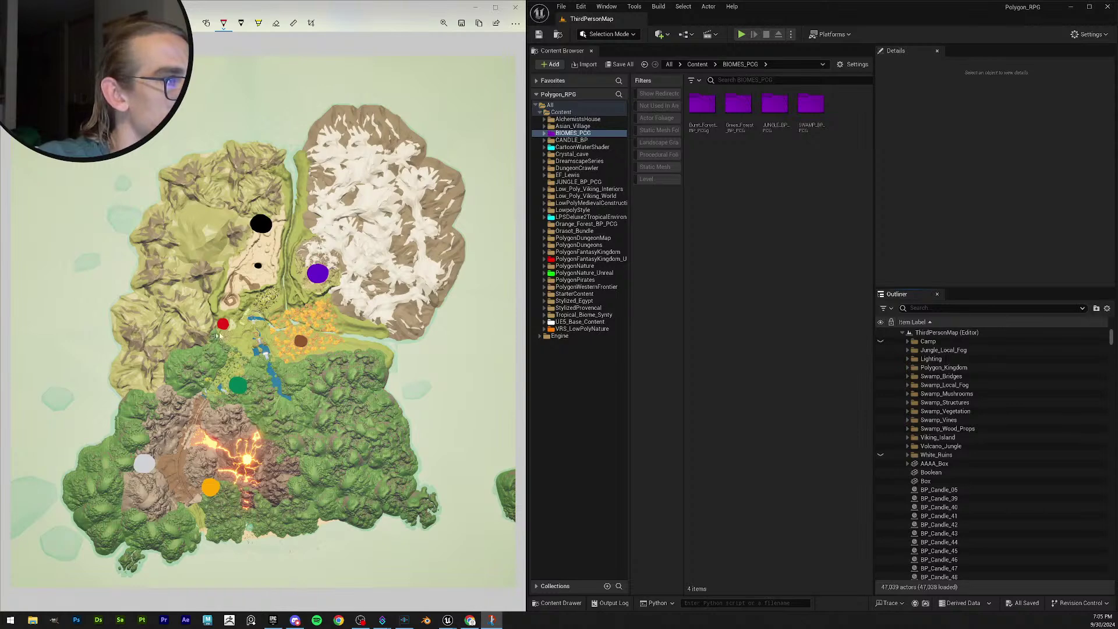
click(224, 23)
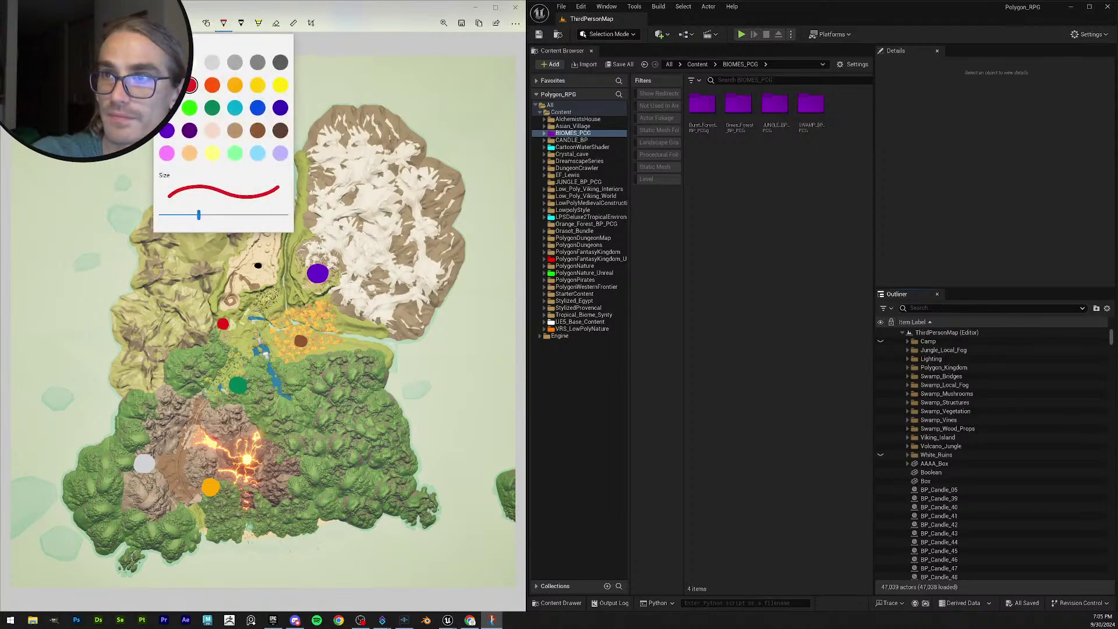
click(470, 620)
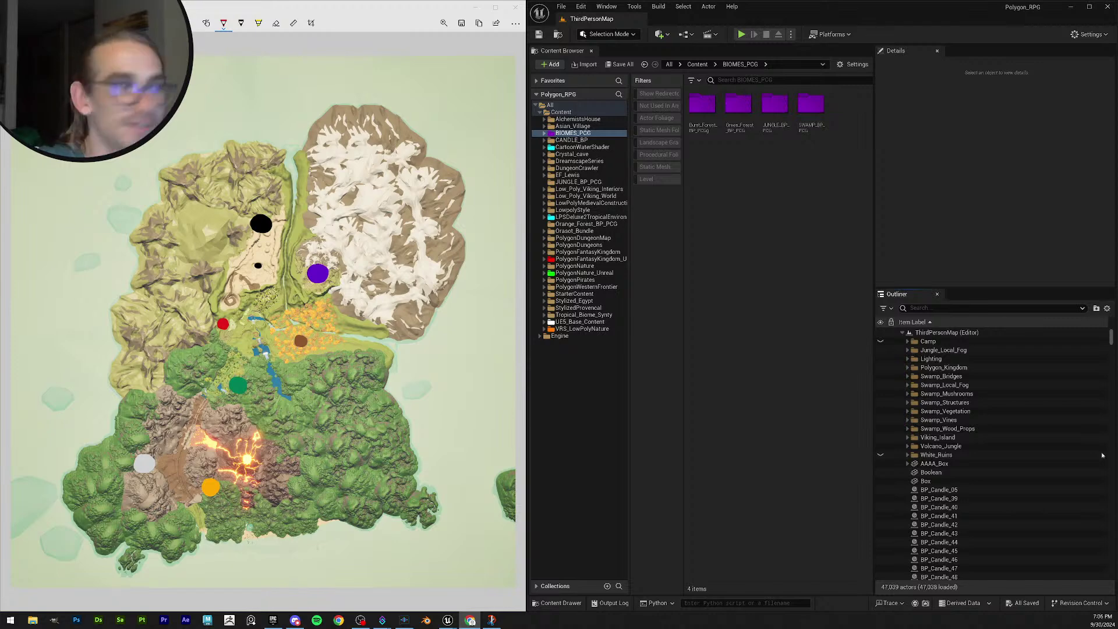
click(223, 23)
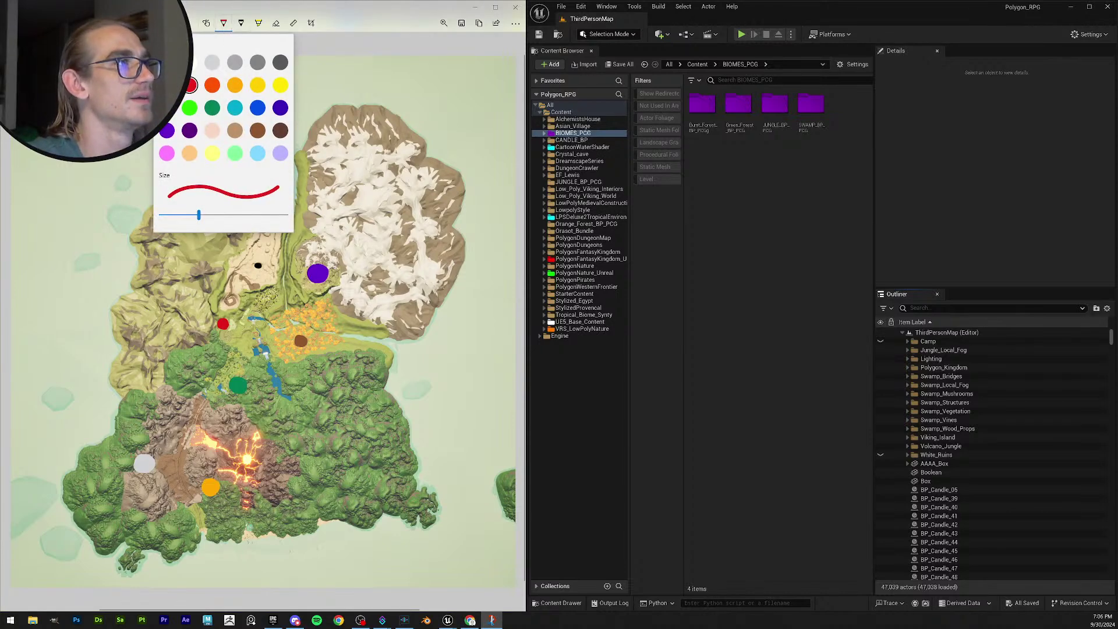
click(215, 134)
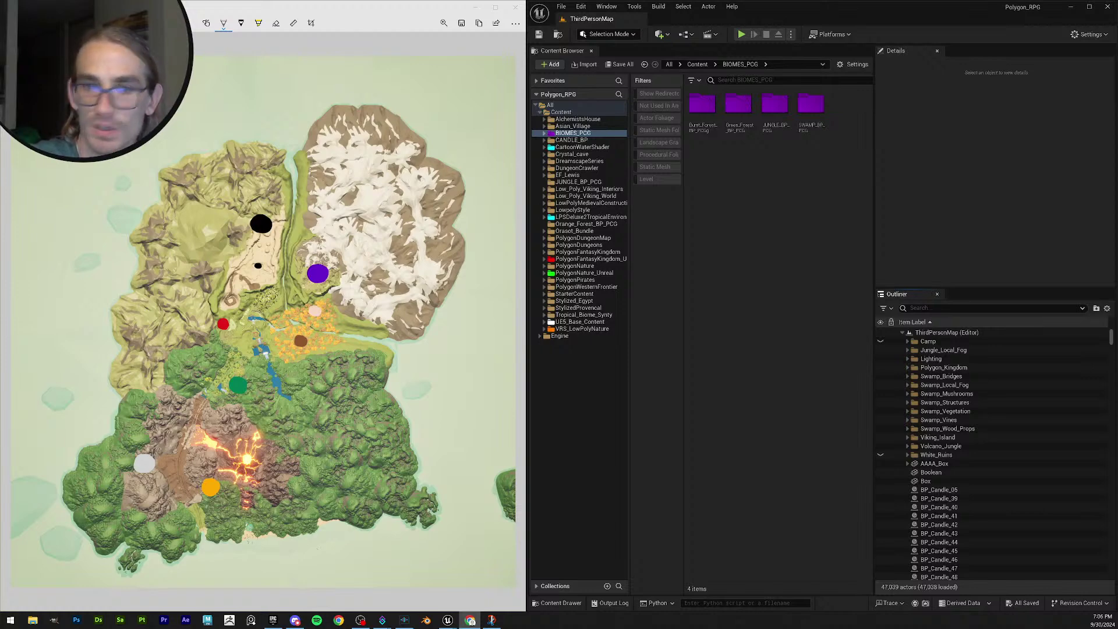
Try marking the beach on the island's southern shore with a small blue pen dot, undoing the first blue loop.
click(224, 24)
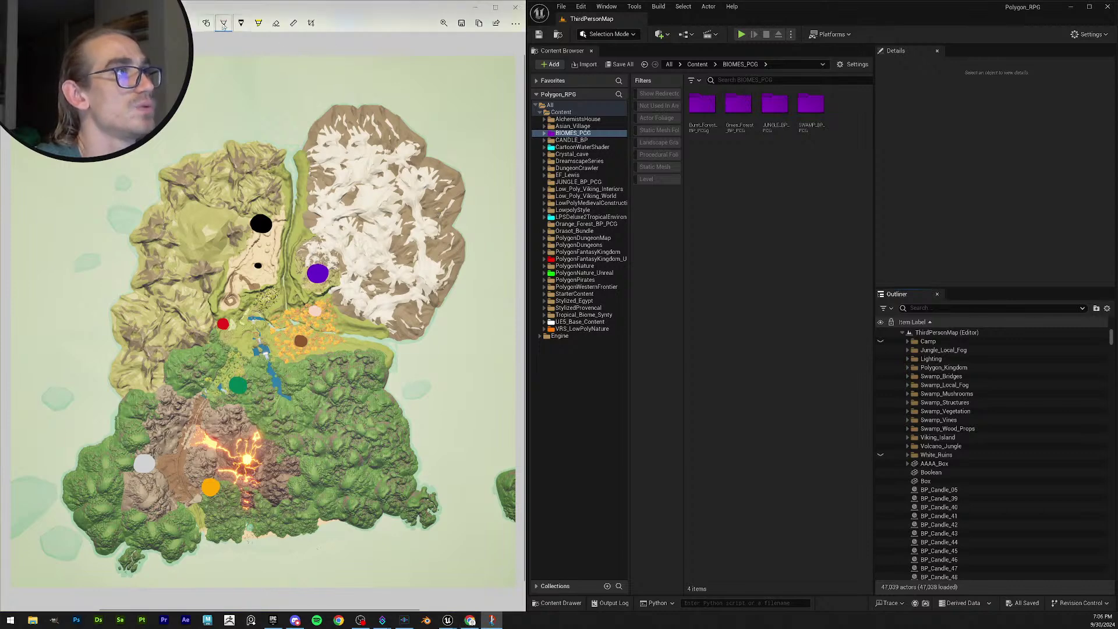
click(224, 25)
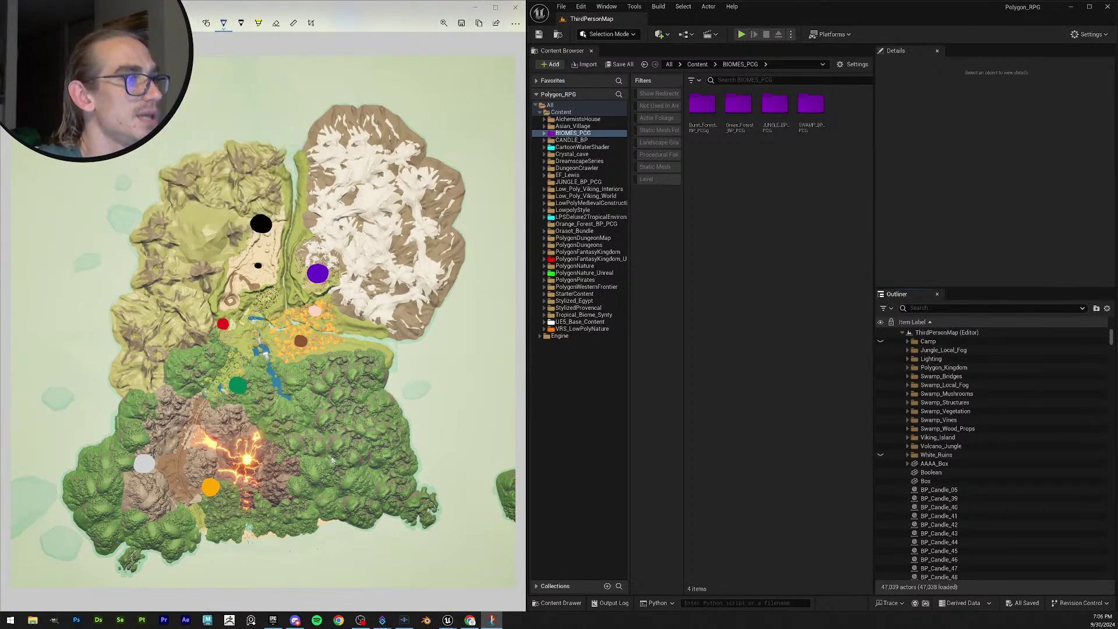
mouse_move(252, 538)
mouse_down()
mouse_move(267, 533)
mouse_move(269, 547)
mouse_move(261, 536)
mouse_up()
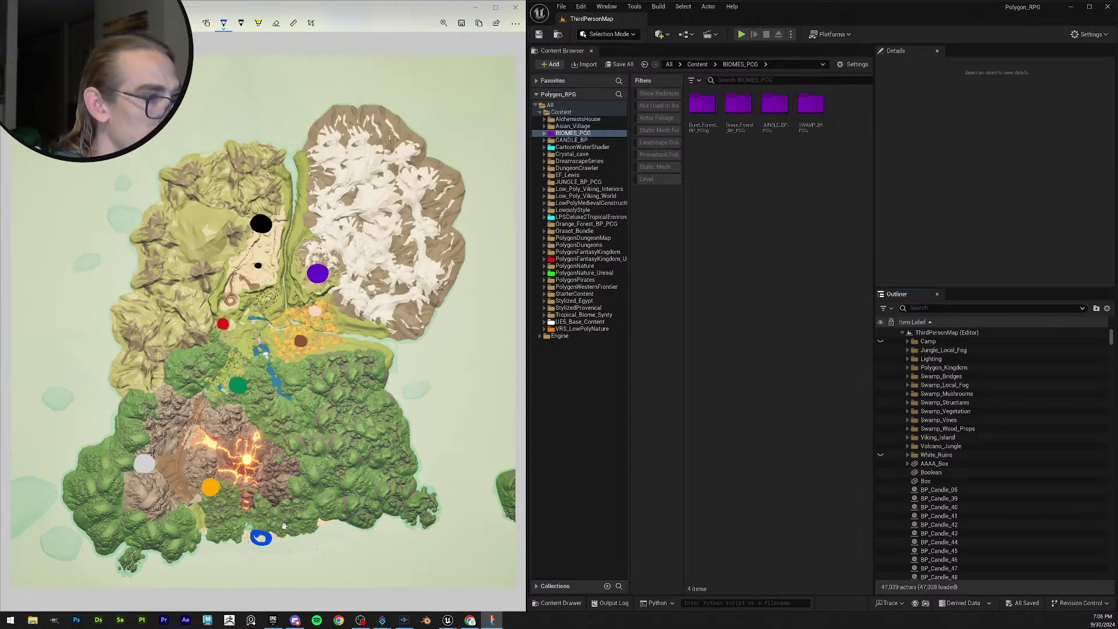
click(276, 22)
key(ctrl+z)
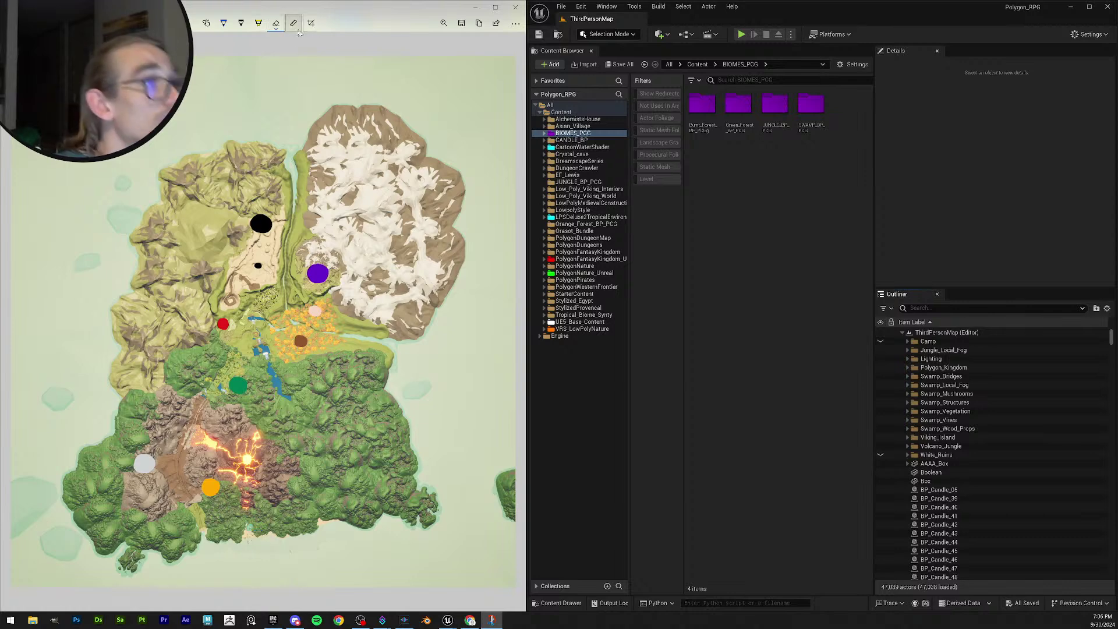
click(224, 23)
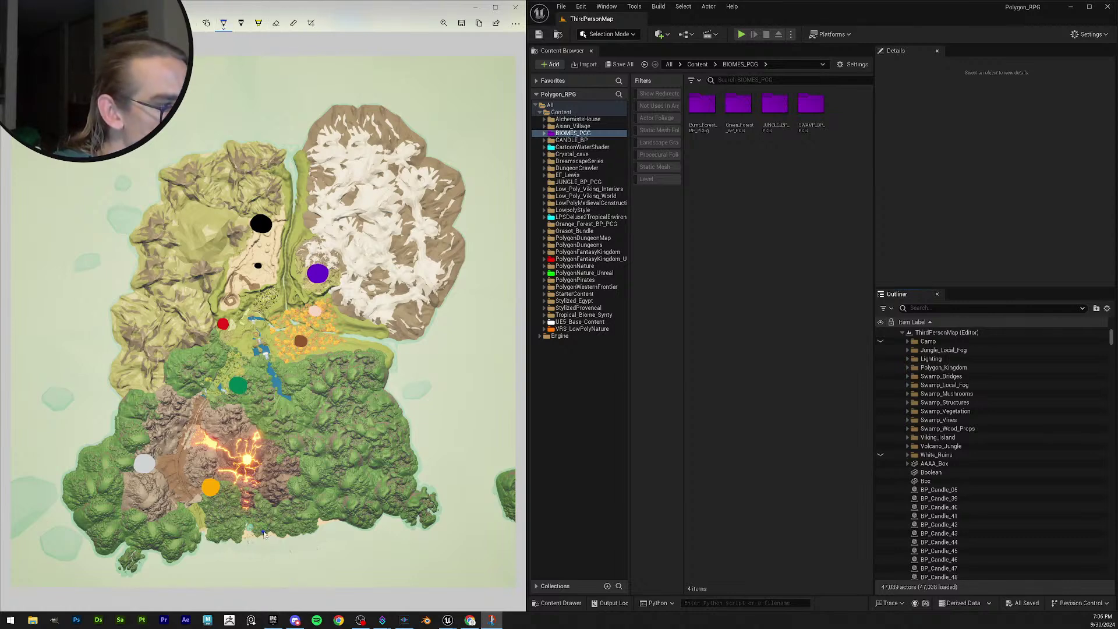
drag(264, 534, 265, 535)
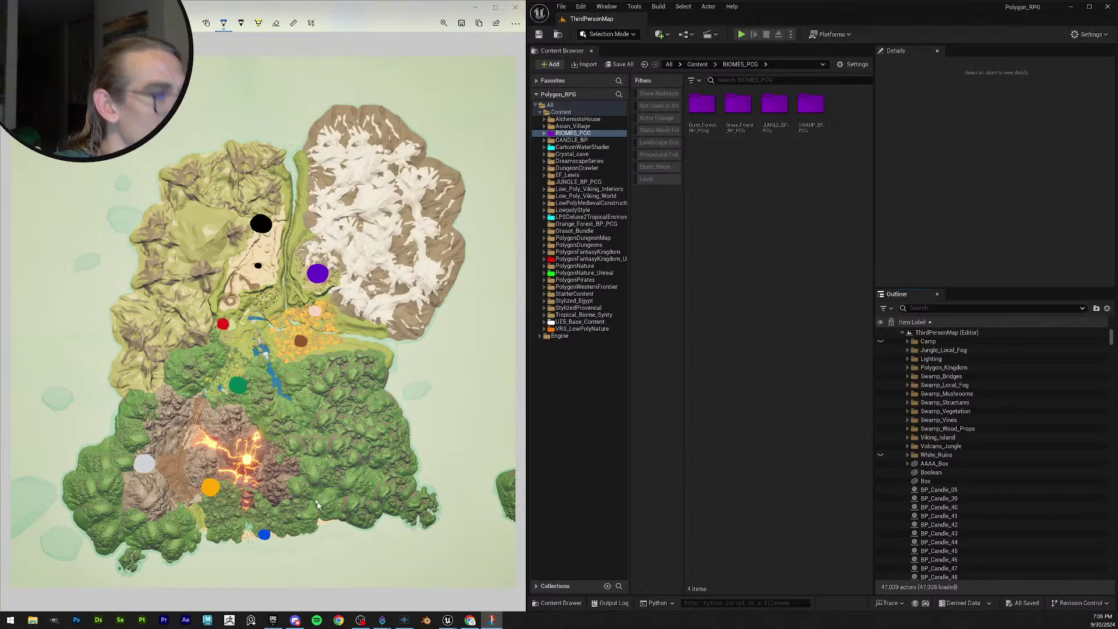
Erase the blue dot on the southern shore, and try one in the forest south of the volcano before erasing it too.
click(276, 24)
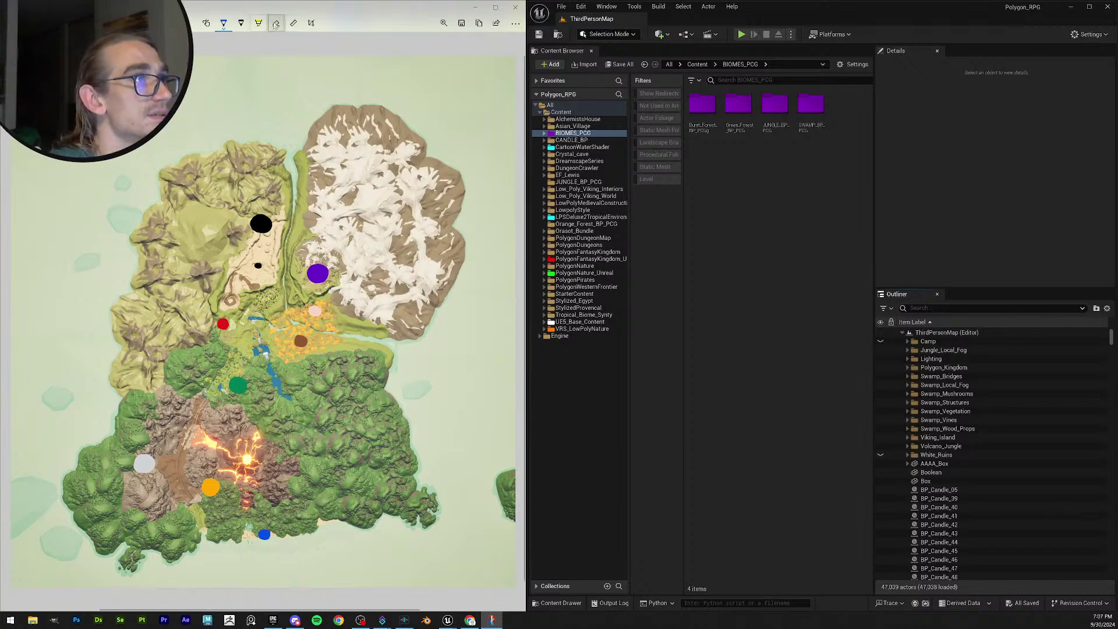
click(224, 22)
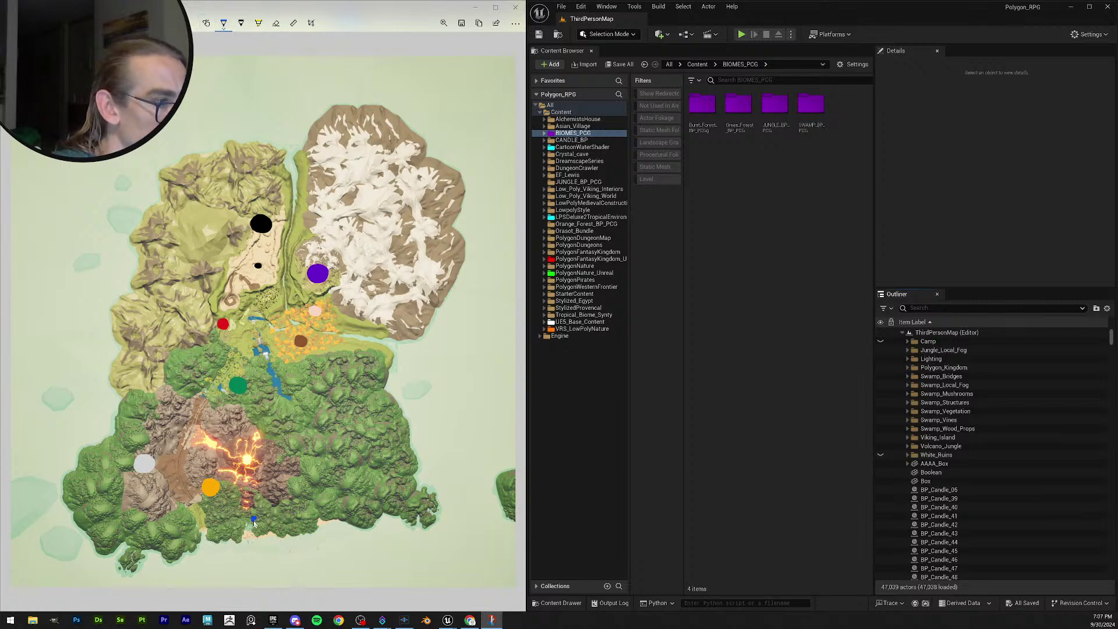
drag(254, 524, 254, 521)
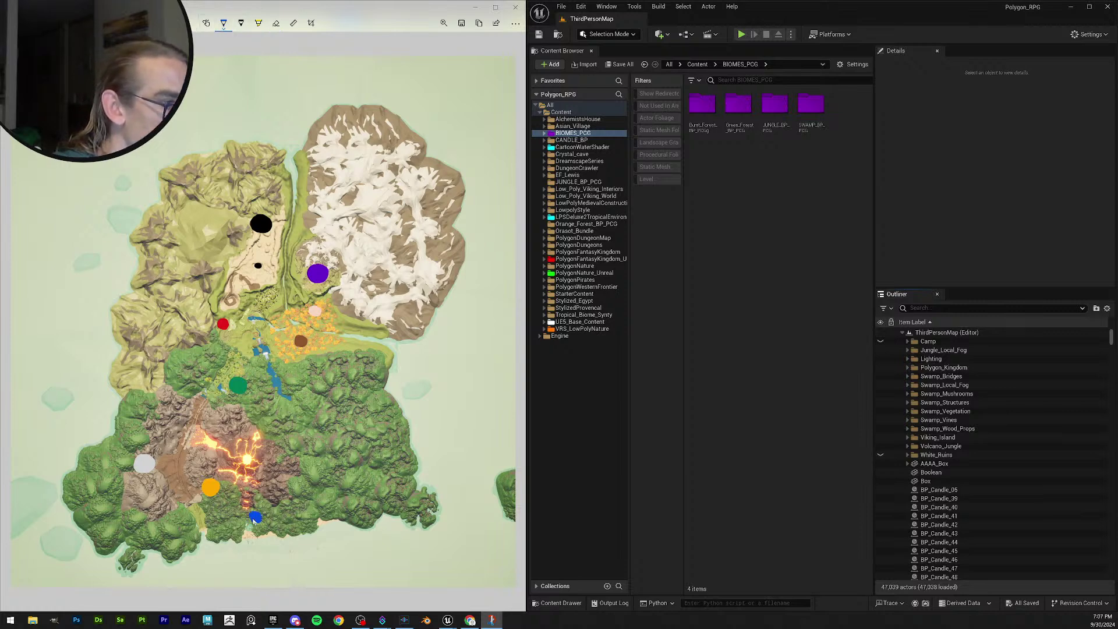
click(276, 23)
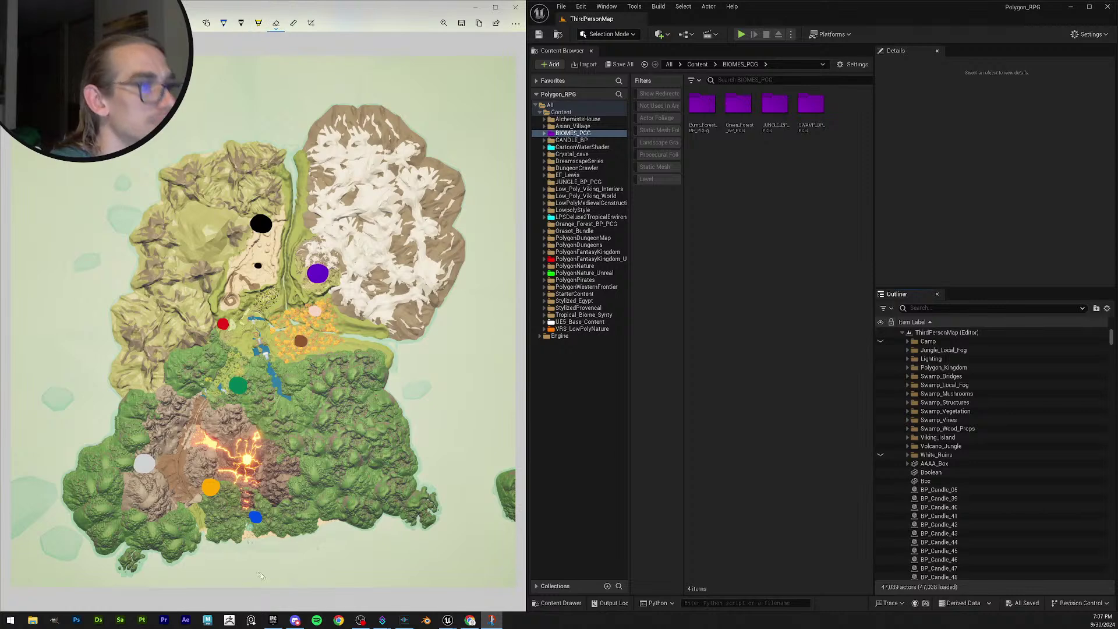
click(256, 522)
click(224, 22)
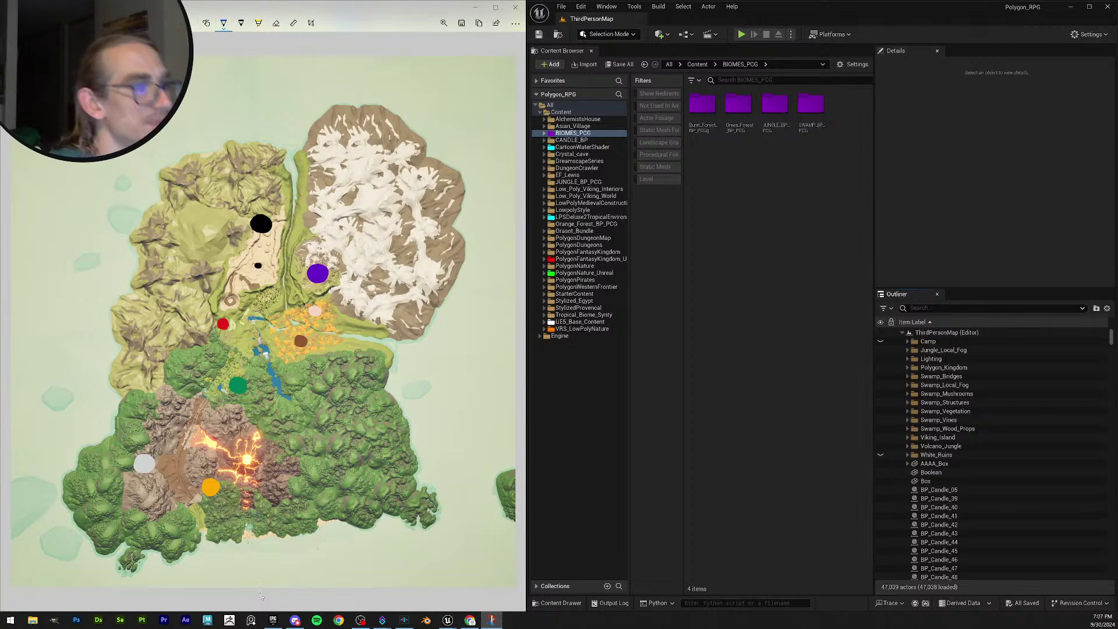
Mark the island's southern shore with a small blue pen dot and the brown clearing beside the white dot with a small grey one.
drag(252, 537, 249, 532)
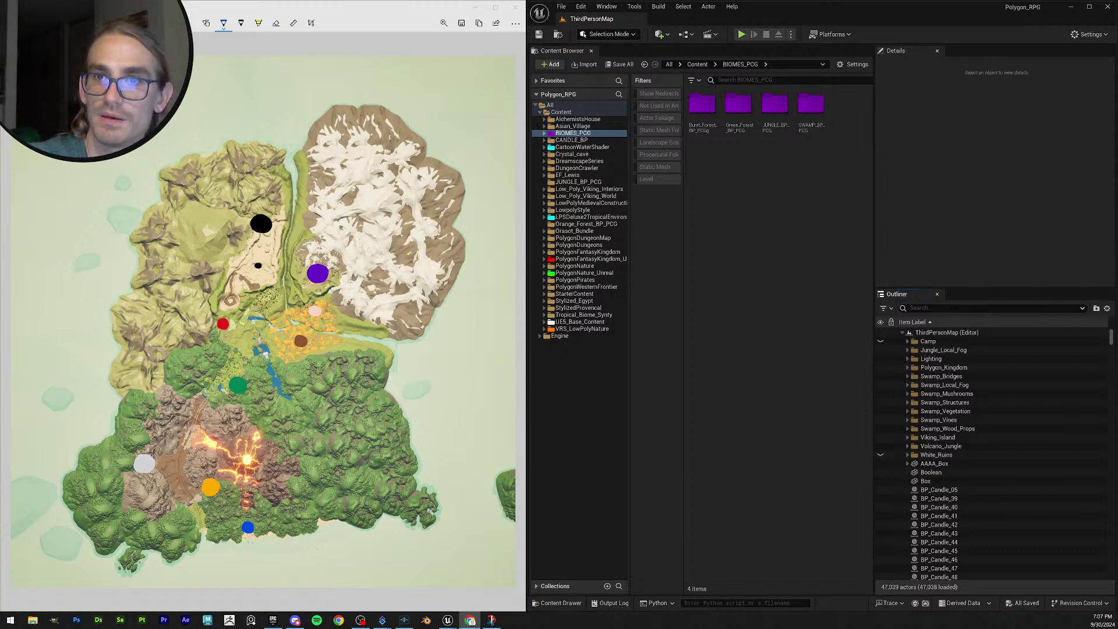
click(224, 26)
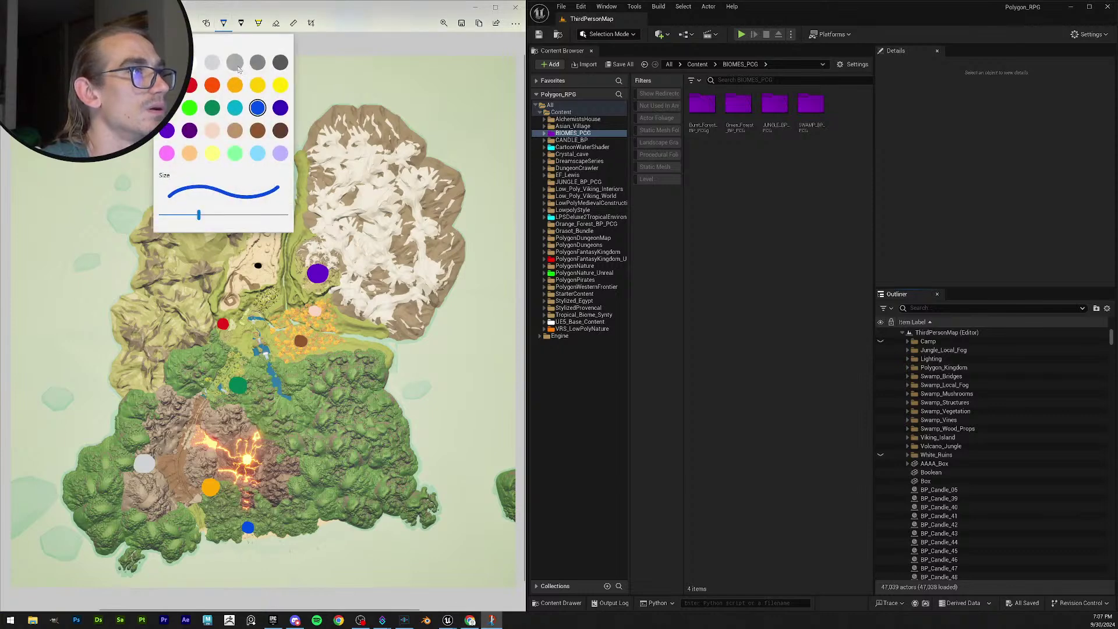
click(166, 62)
click(261, 223)
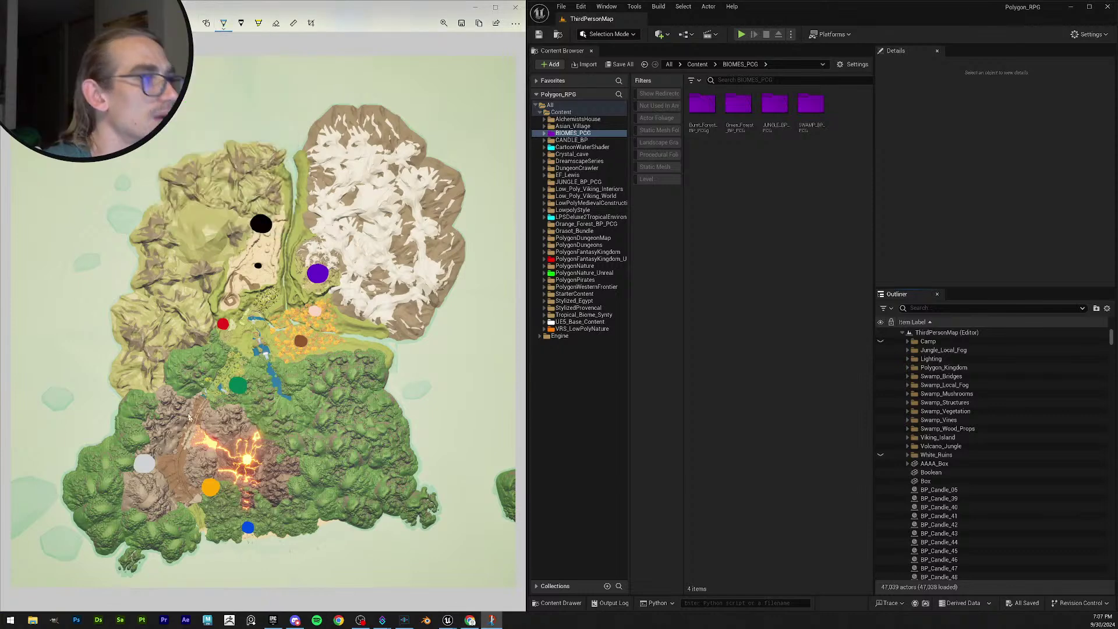
click(171, 466)
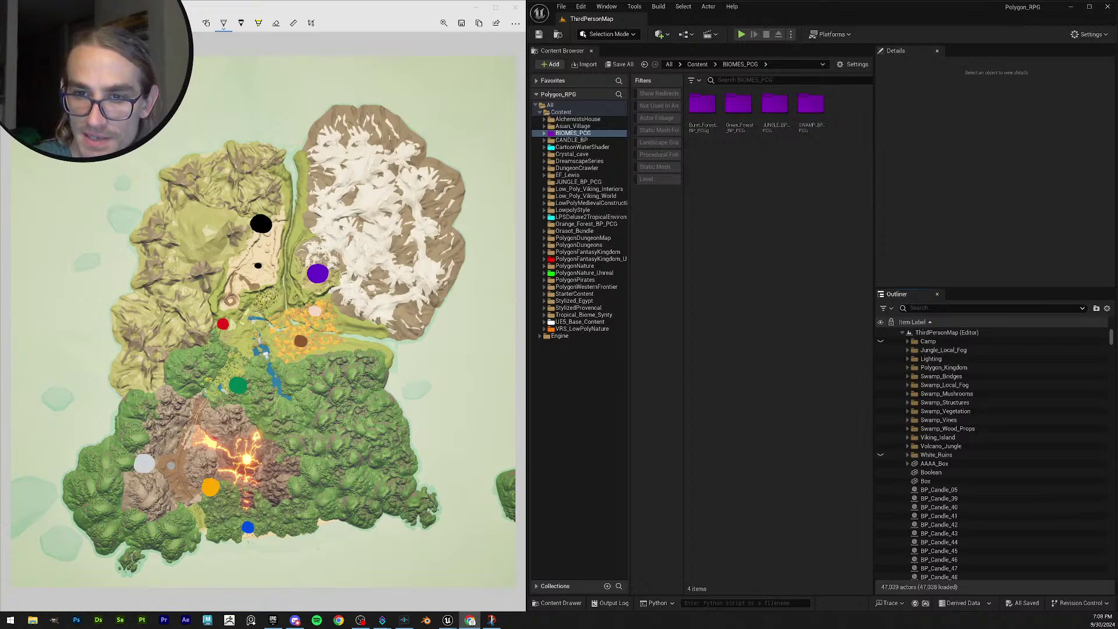
Draw a red pen X in the green forest southeast of the brown dot, erasing the single slash and the first X.
click(223, 22)
click(212, 86)
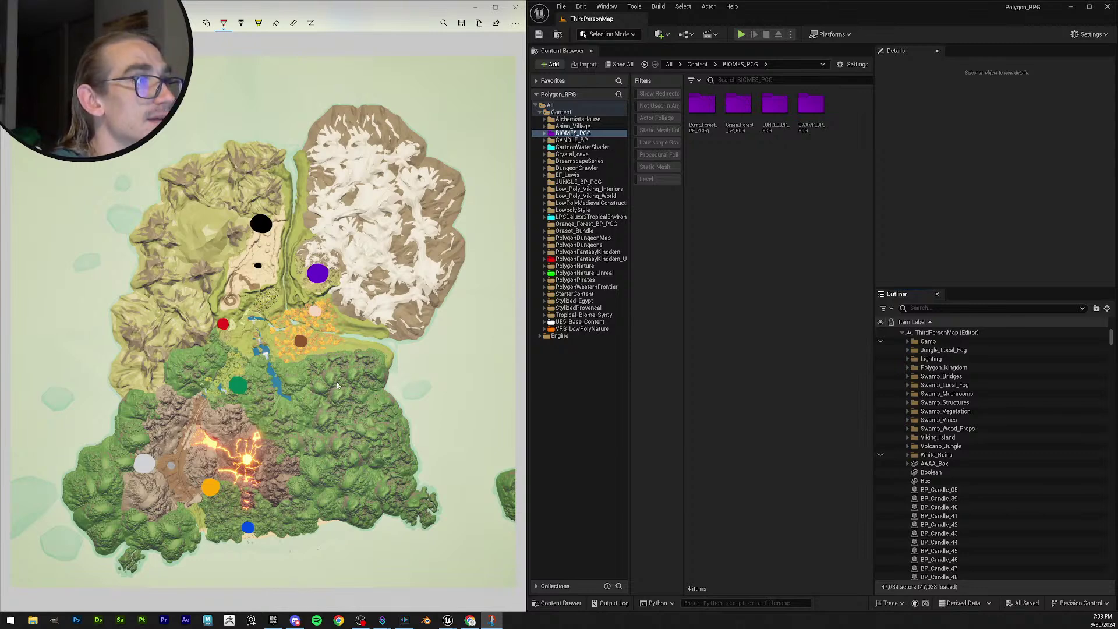
drag(333, 378, 365, 403)
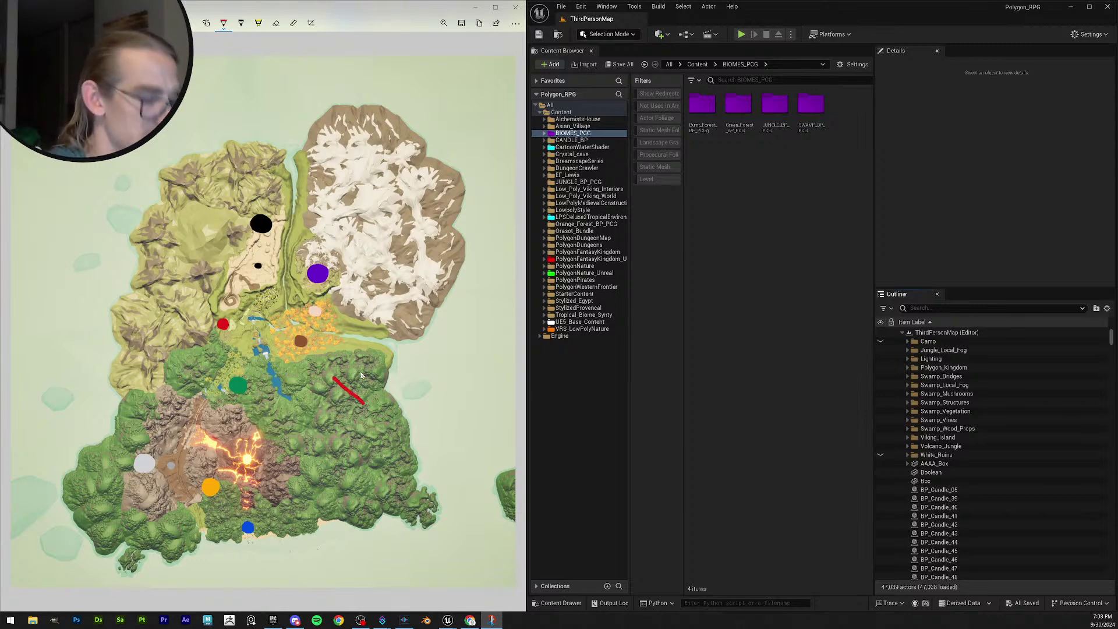
click(276, 22)
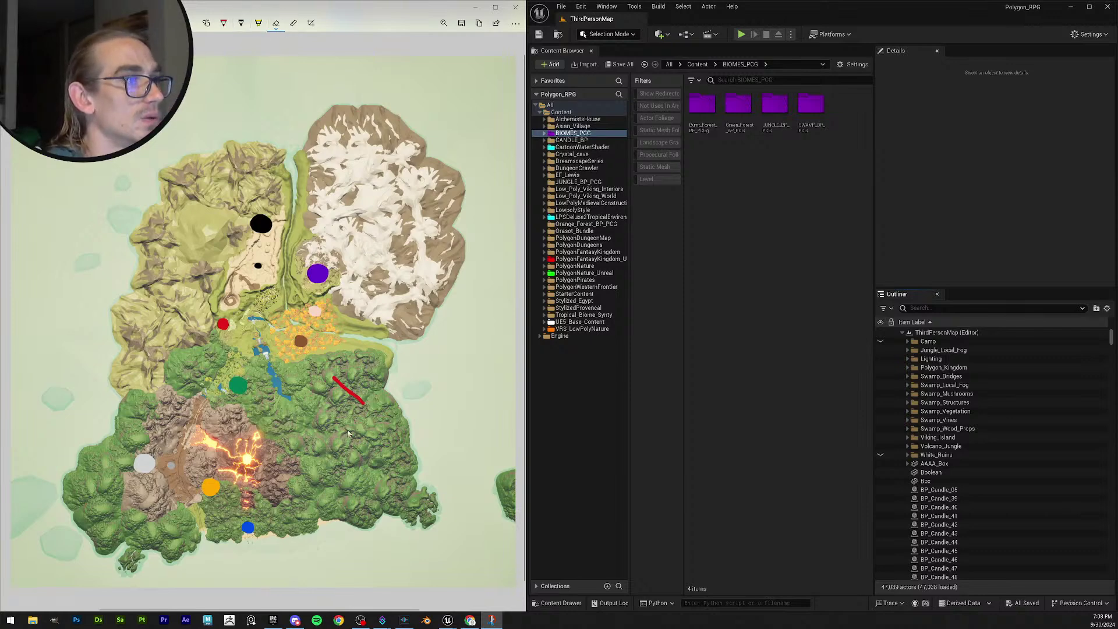
click(349, 390)
click(223, 23)
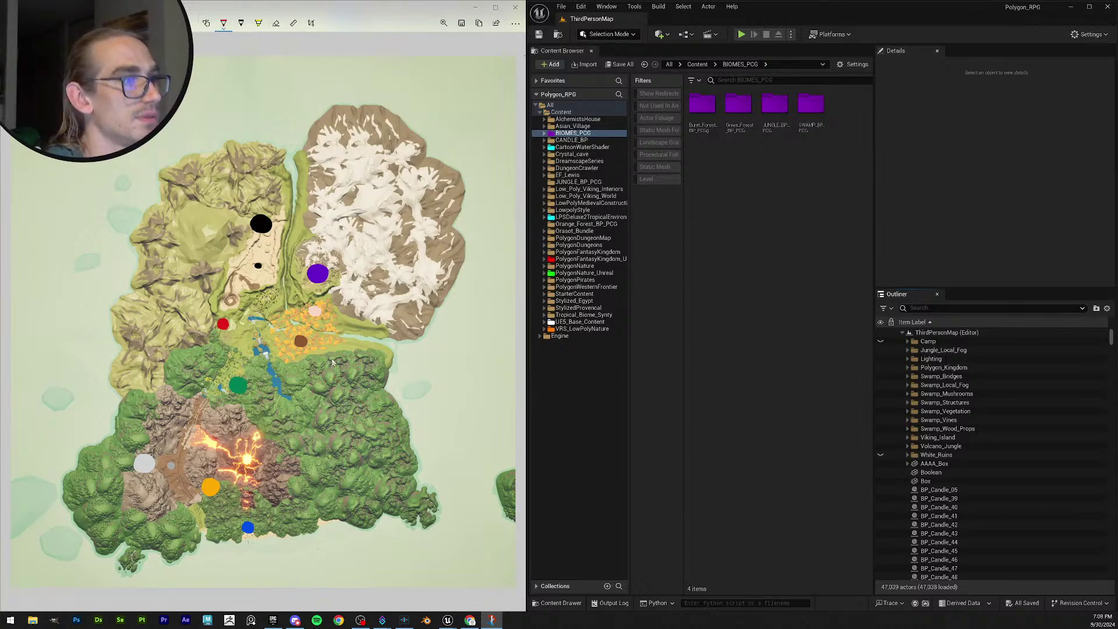
mouse_move(337, 366)
mouse_down()
mouse_move(356, 385)
mouse_move(336, 385)
mouse_up()
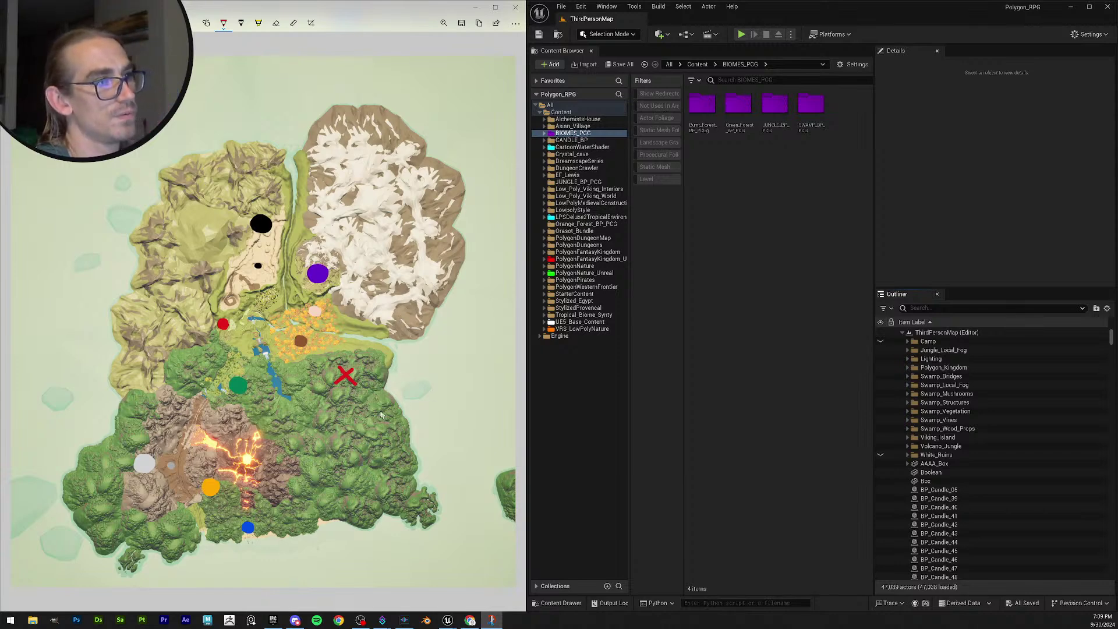
click(276, 24)
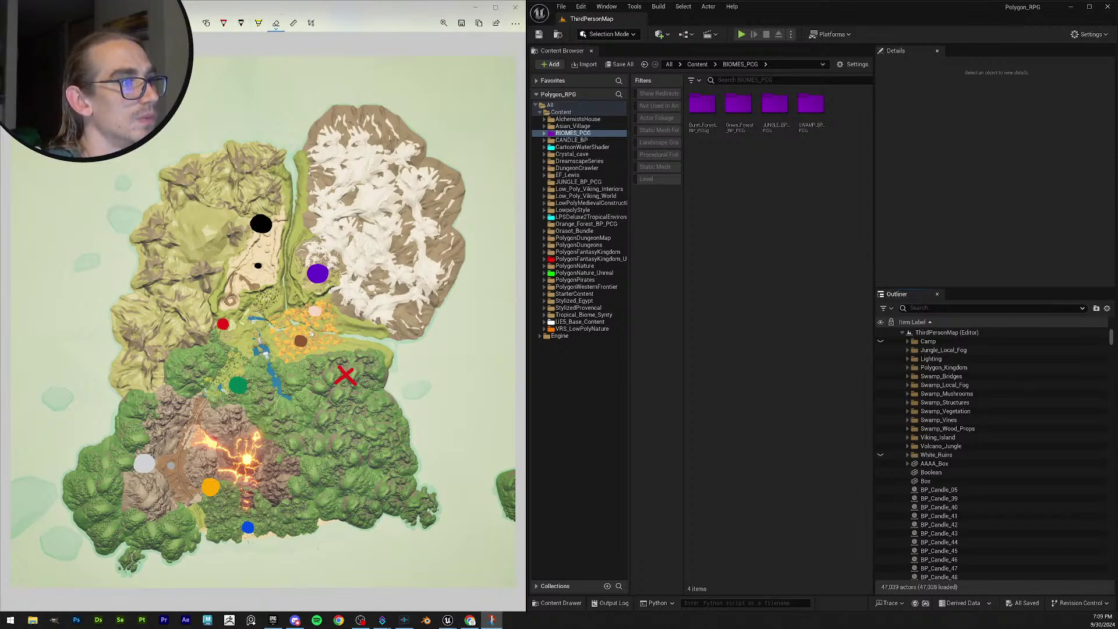
click(348, 378)
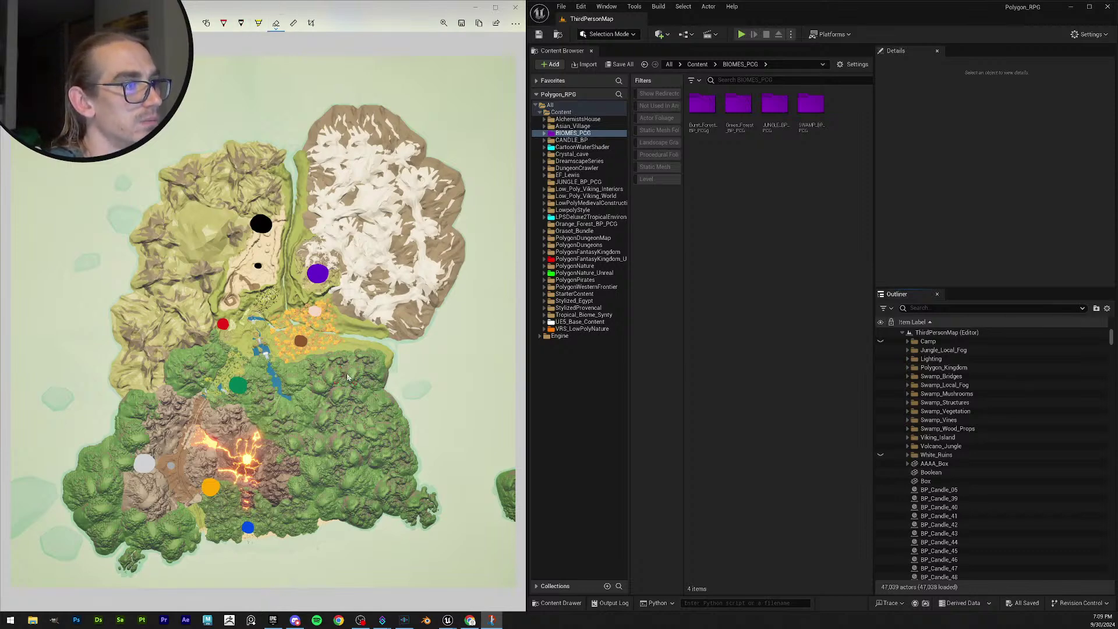
click(224, 23)
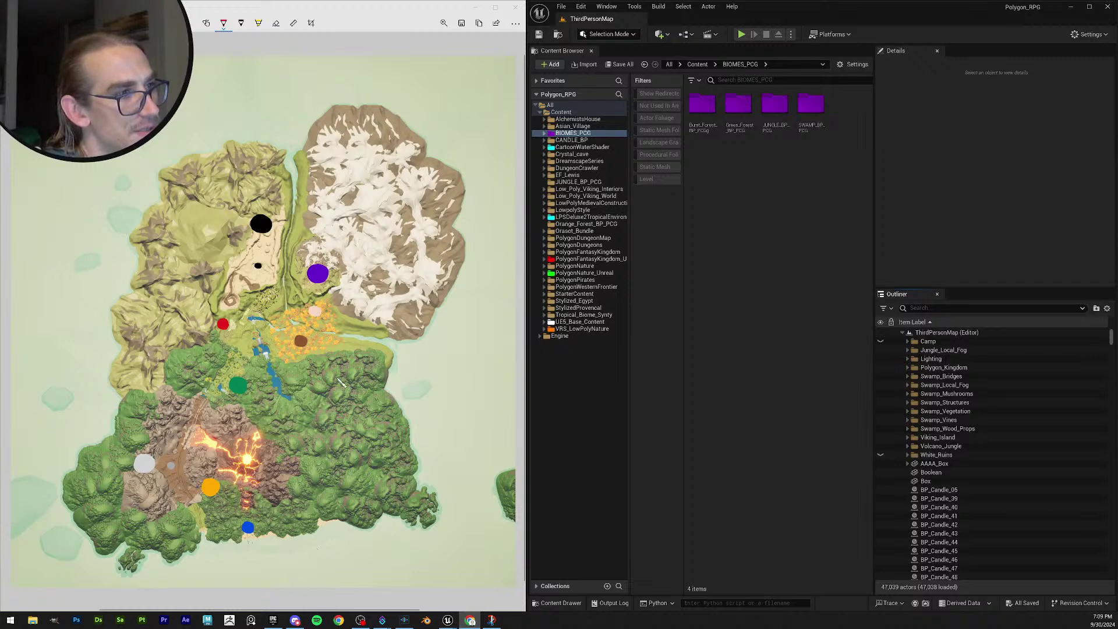
mouse_move(336, 371)
mouse_down()
mouse_move(358, 387)
mouse_move(338, 389)
mouse_up()
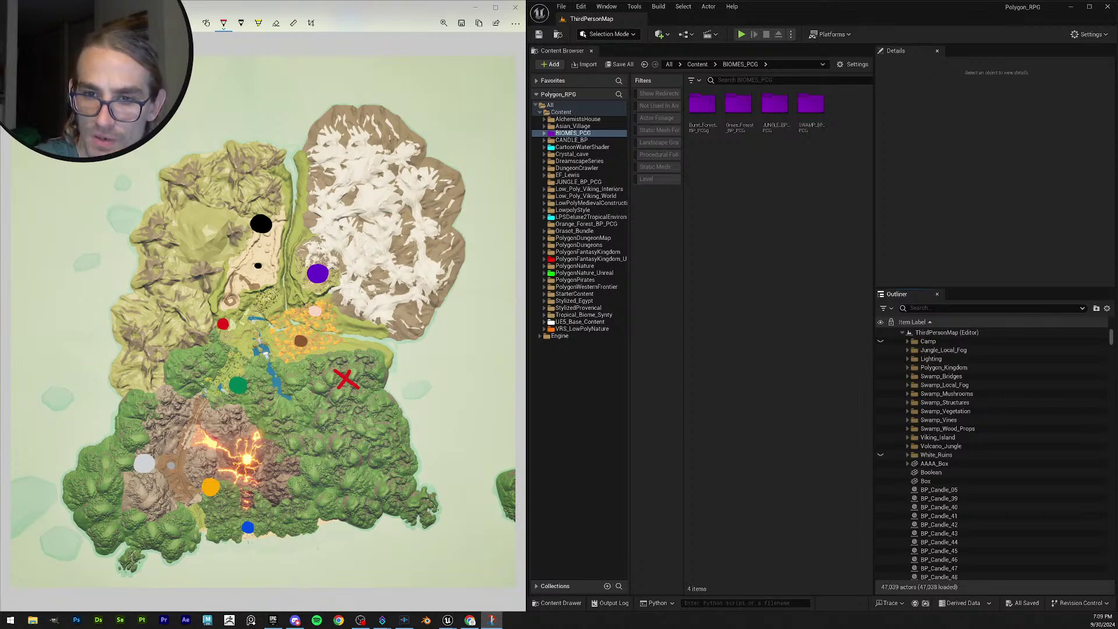
key(ctrl+c)
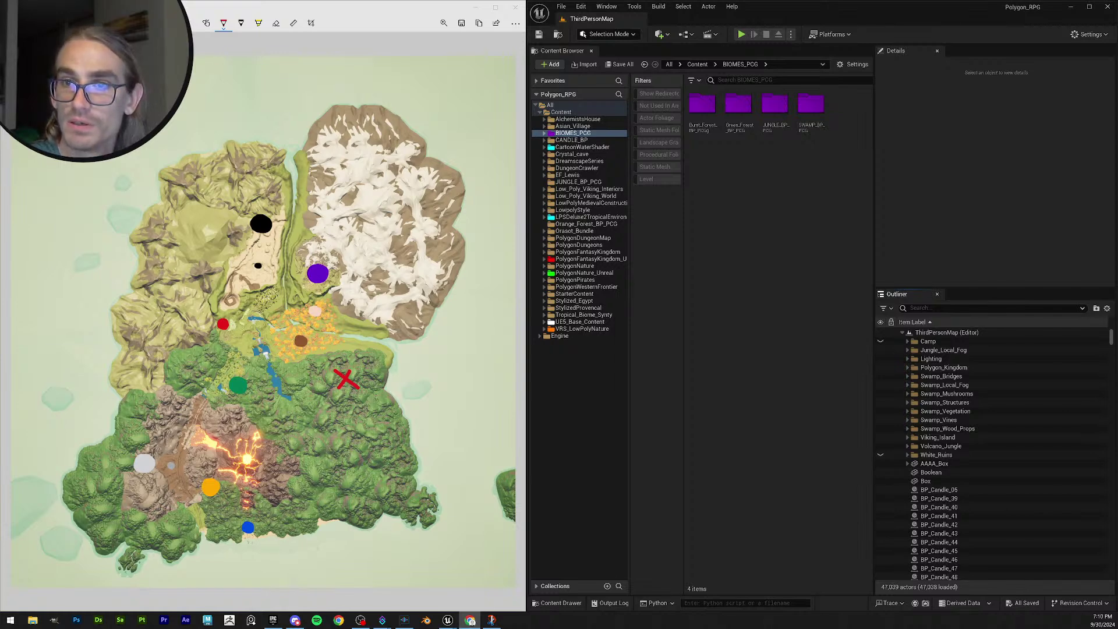
Try writing a small brown letter A at the southern end of the desert valley, above the red dot.
click(224, 25)
click(225, 25)
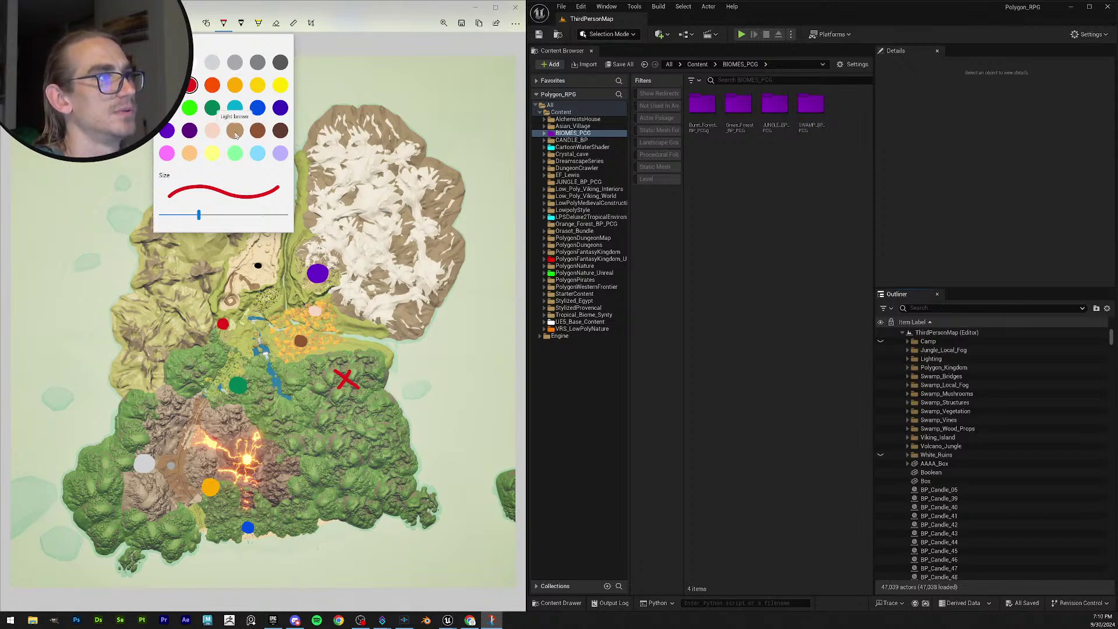
click(261, 224)
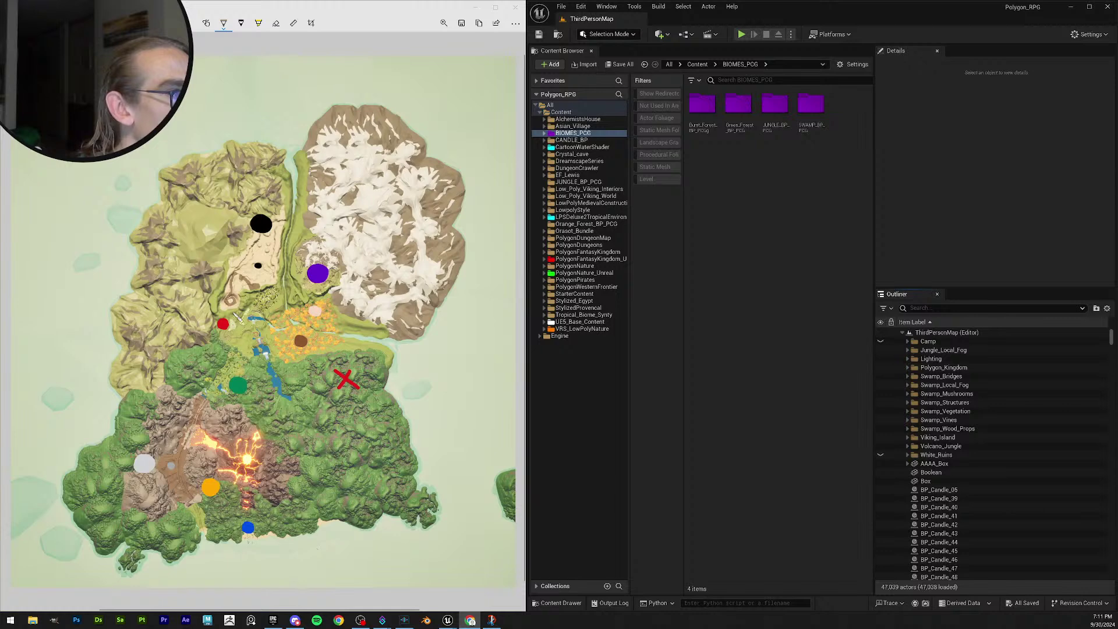
click(233, 306)
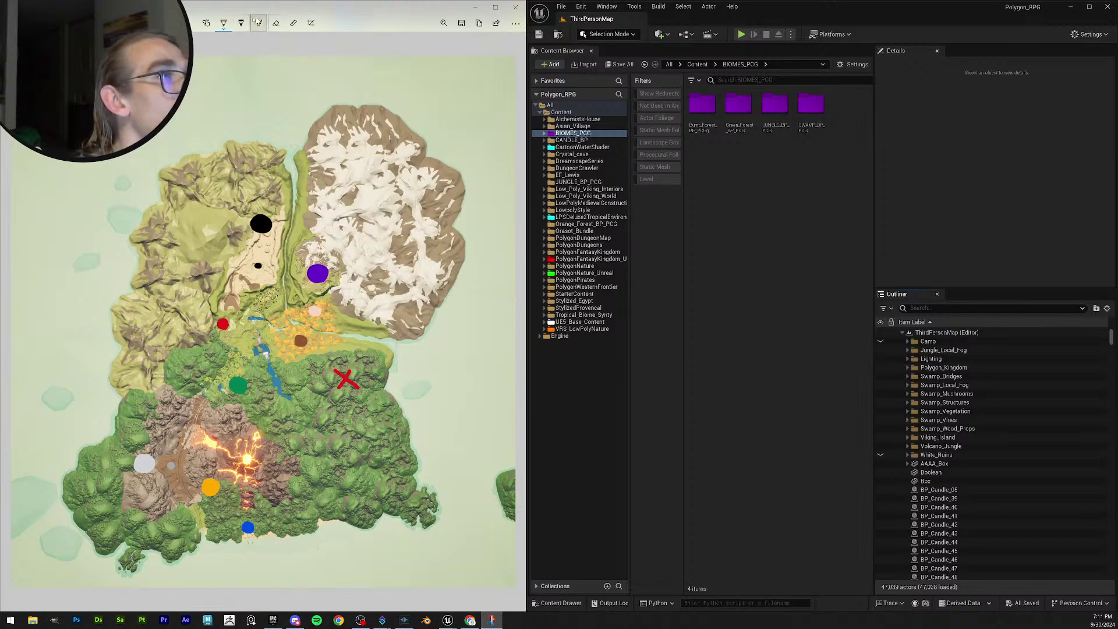
click(223, 22)
click(280, 130)
click(261, 224)
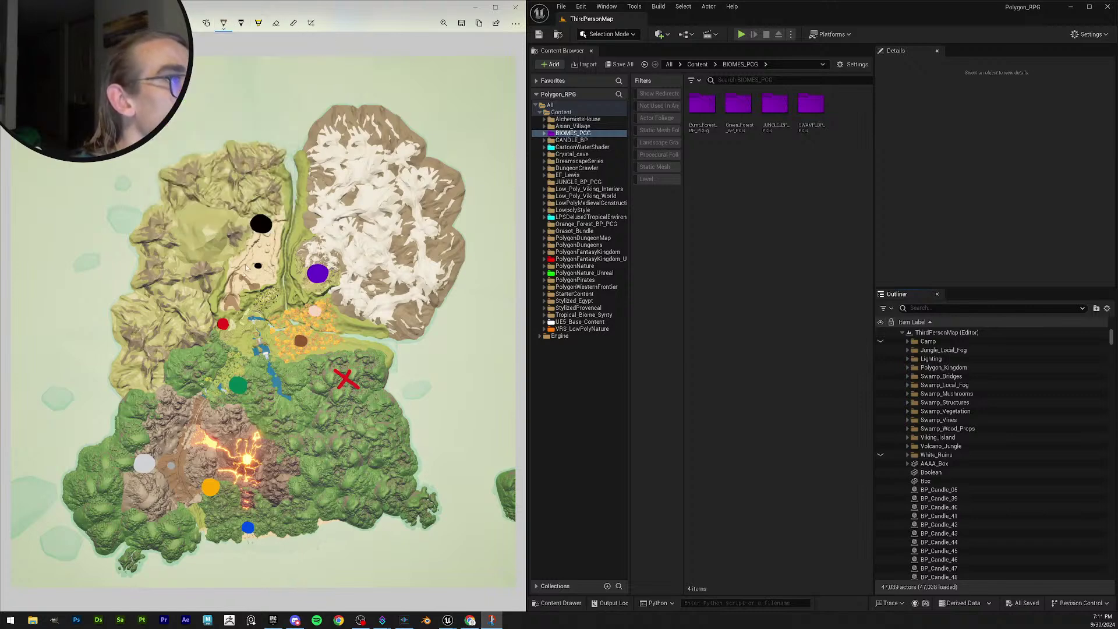
drag(230, 300, 237, 306)
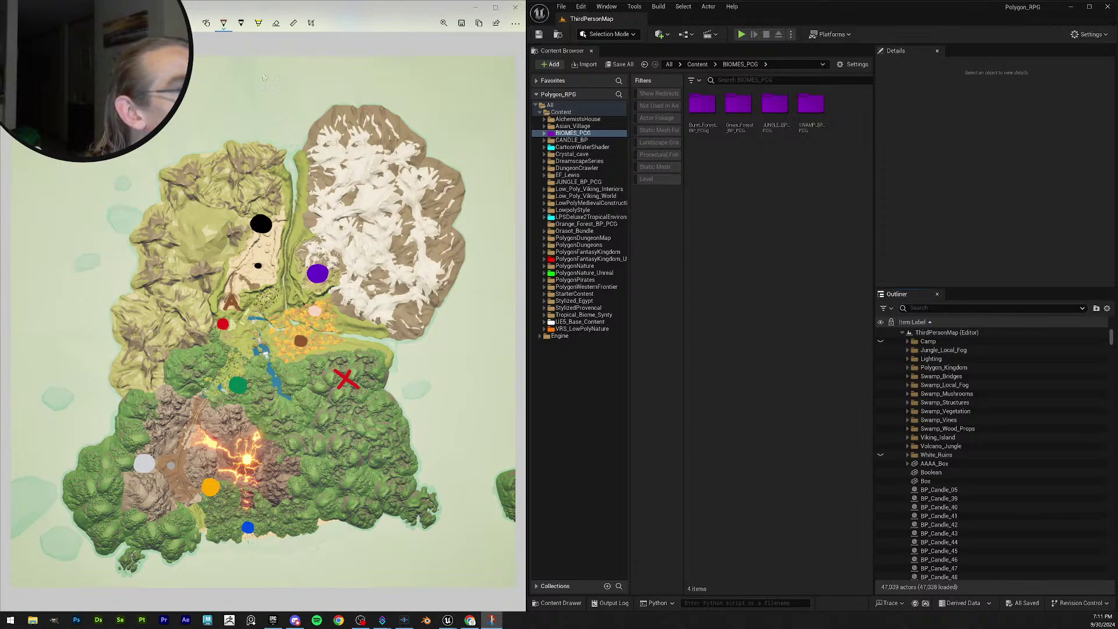
Write a small dark brown letter A at the desert valley's southern end, erasing the earlier brown strokes there.
click(223, 23)
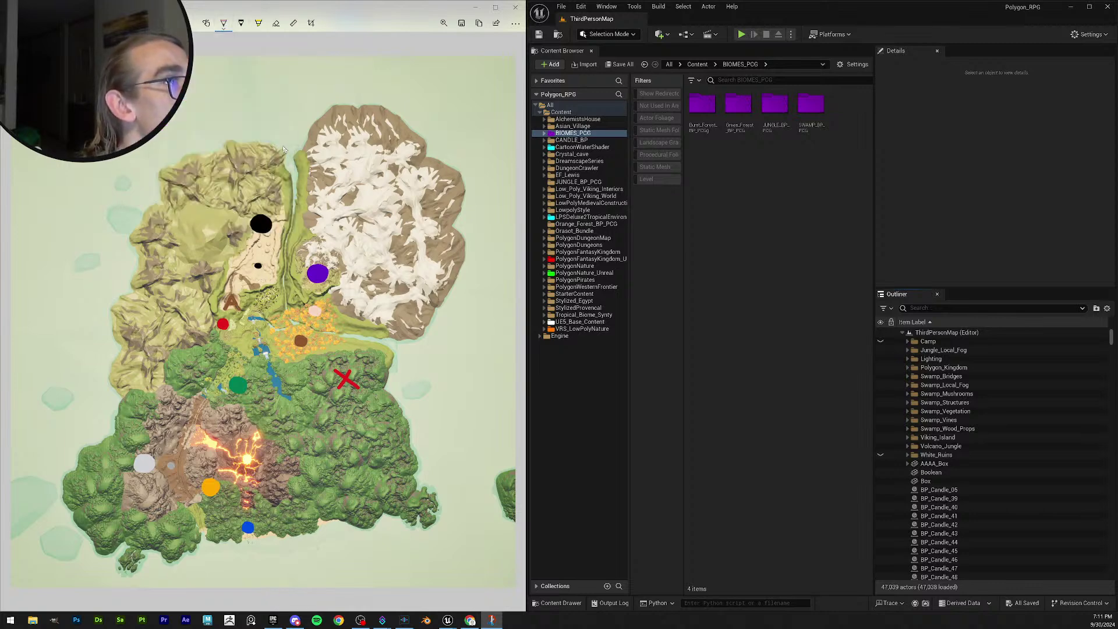
click(224, 23)
click(280, 130)
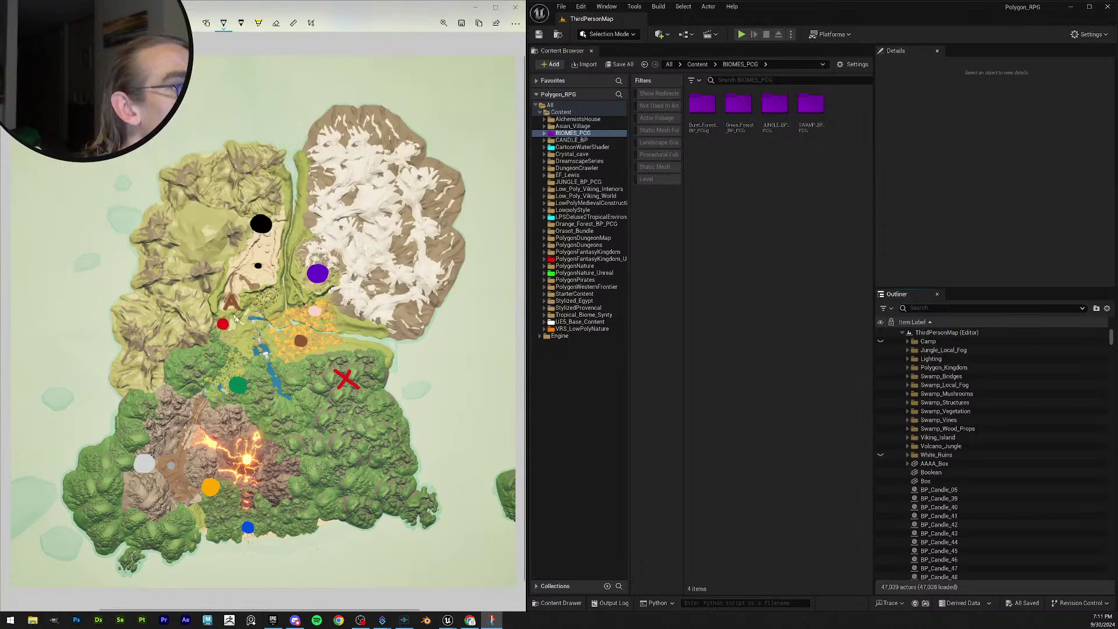
mouse_move(228, 311)
mouse_down()
mouse_move(231, 296)
mouse_move(234, 309)
mouse_up()
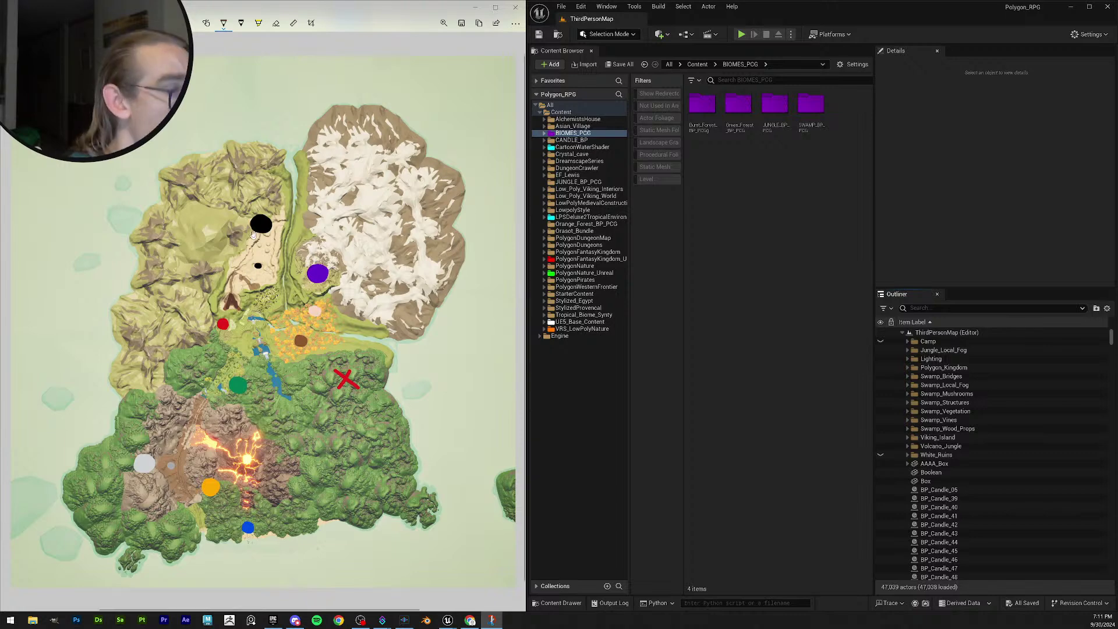
click(276, 25)
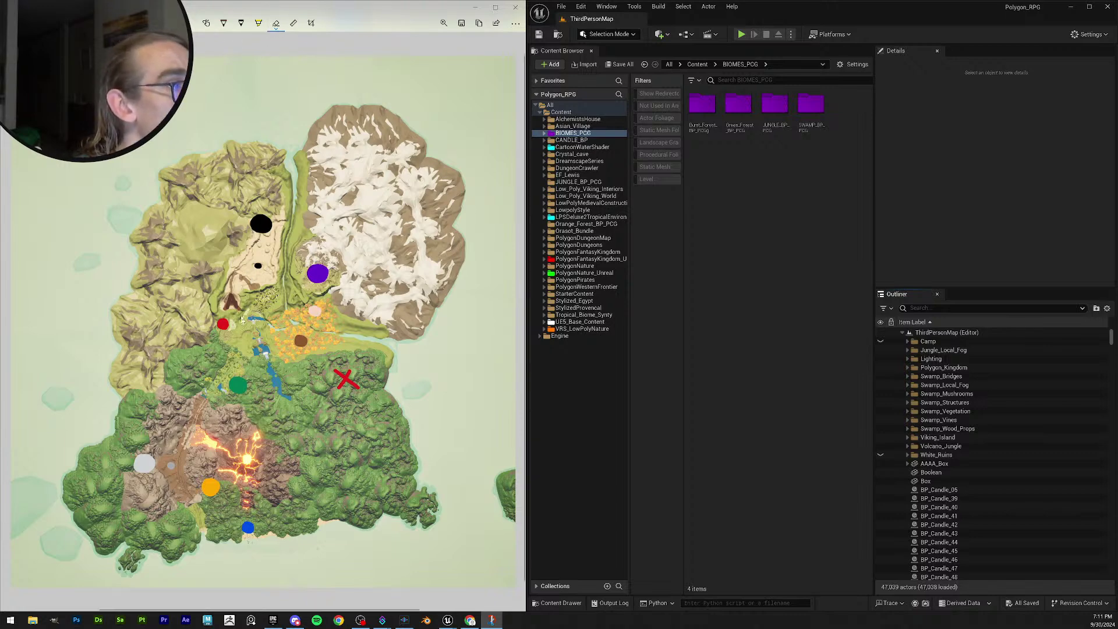
drag(234, 299, 235, 309)
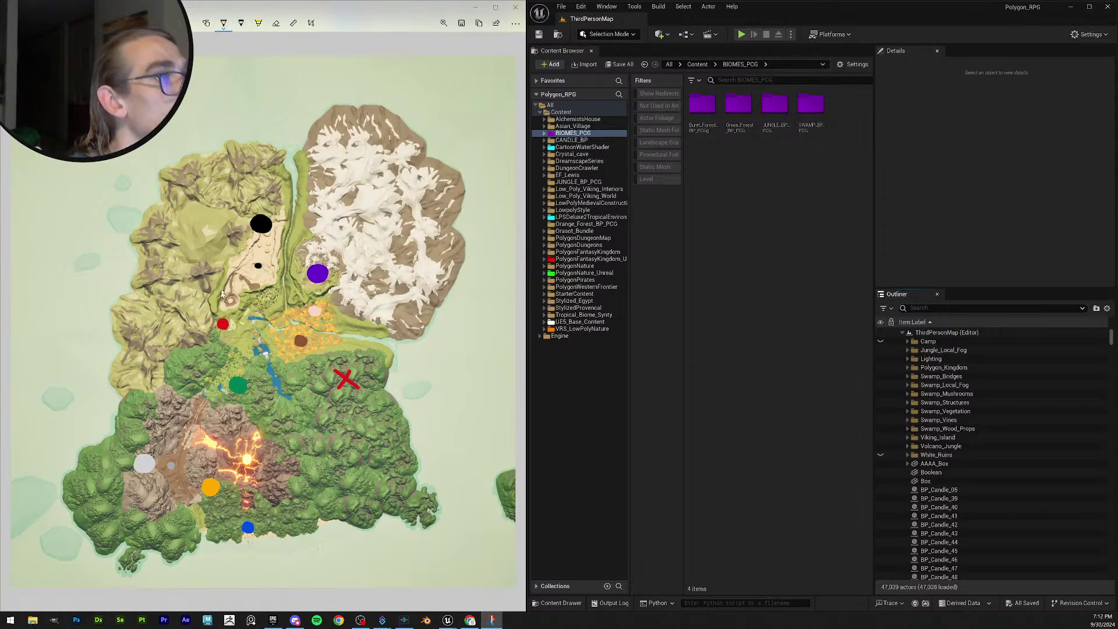
click(224, 23)
mouse_move(232, 306)
mouse_down()
mouse_move(241, 315)
mouse_move(238, 304)
mouse_up()
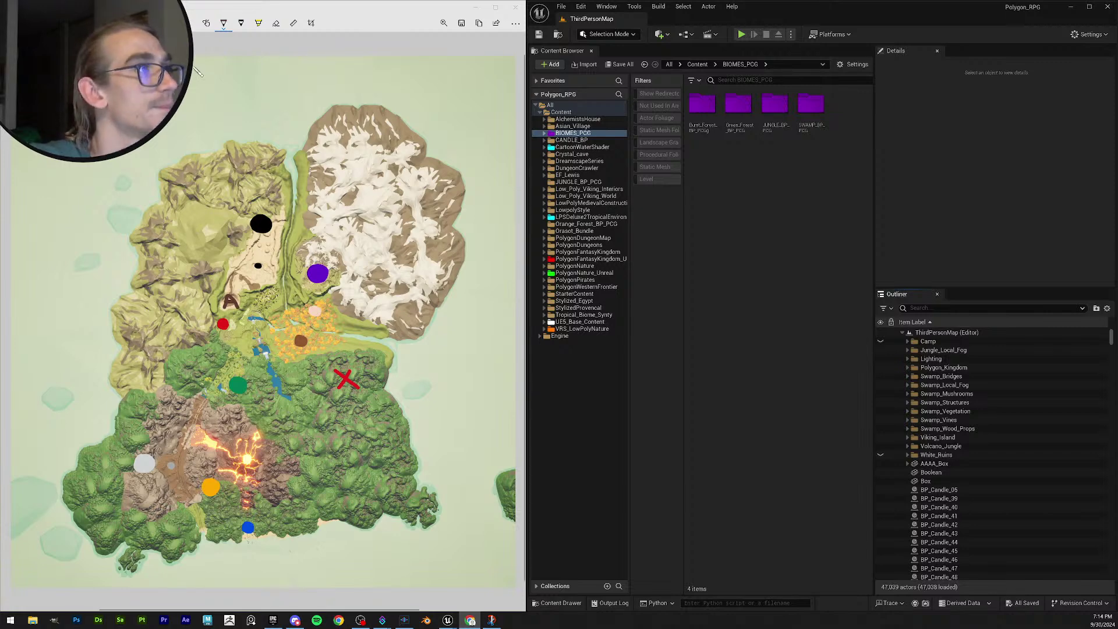
Write a black letter M on the southern part of the snowy mountains, east of the purple dot.
click(223, 23)
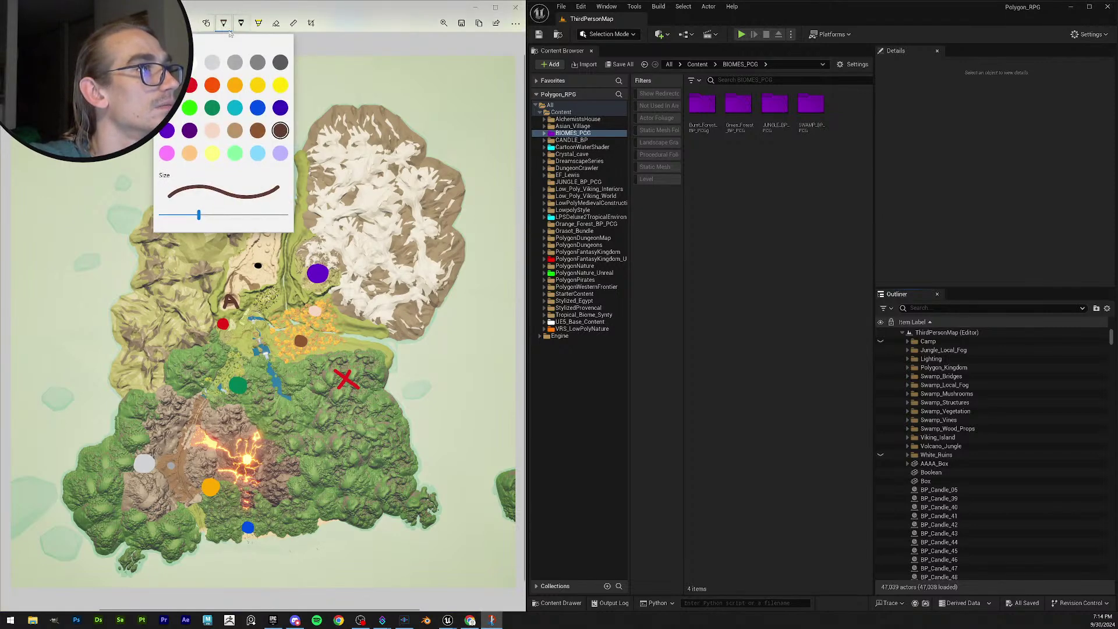
click(280, 62)
click(261, 223)
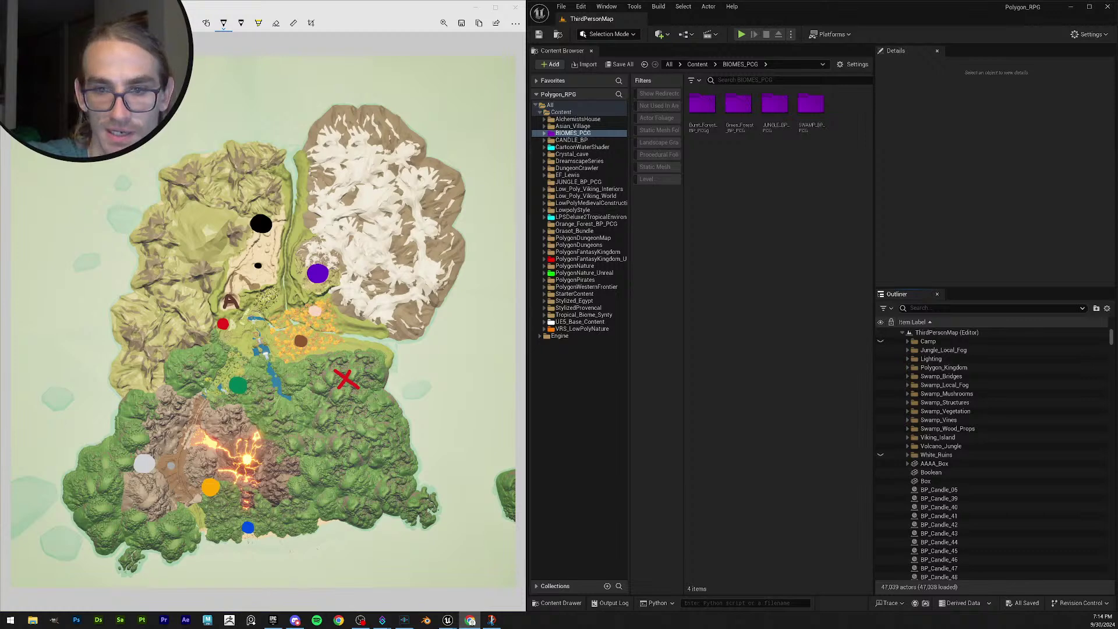
click(369, 310)
mouse_move(368, 308)
mouse_down()
mouse_move(372, 290)
mouse_move(393, 312)
mouse_up()
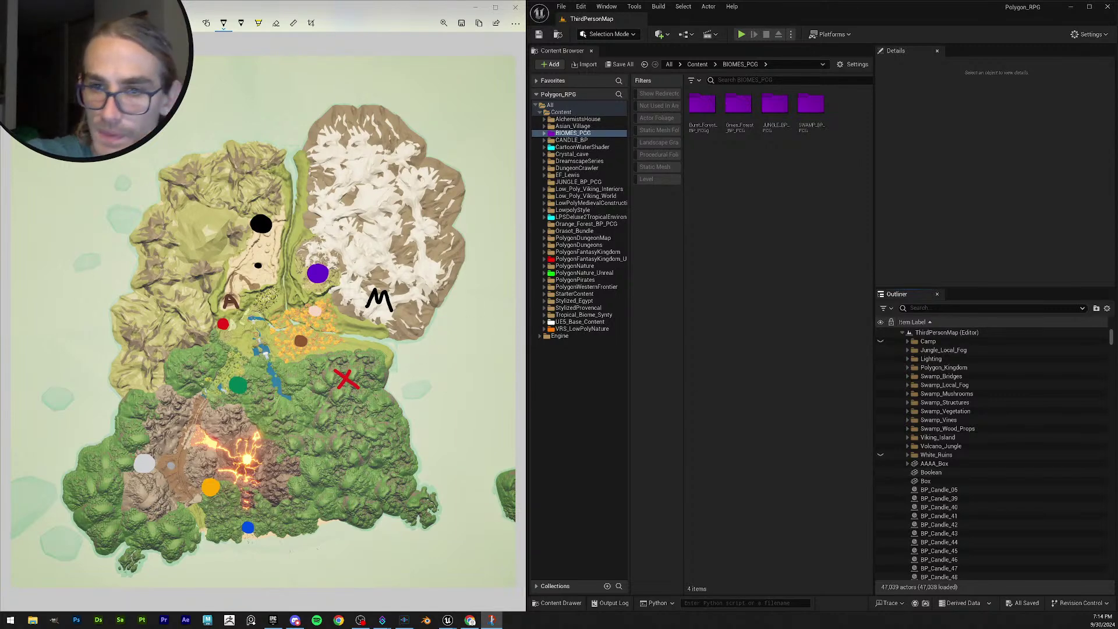
key(ctrl+c)
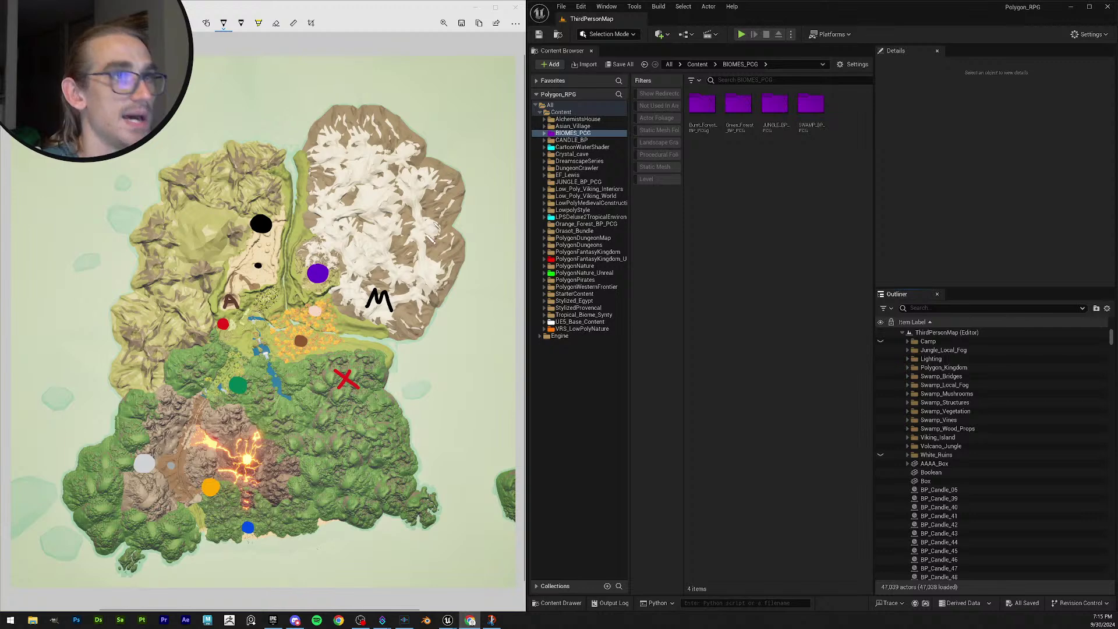
Write a blue letter W in the green forest at the southern end of the river.
click(224, 23)
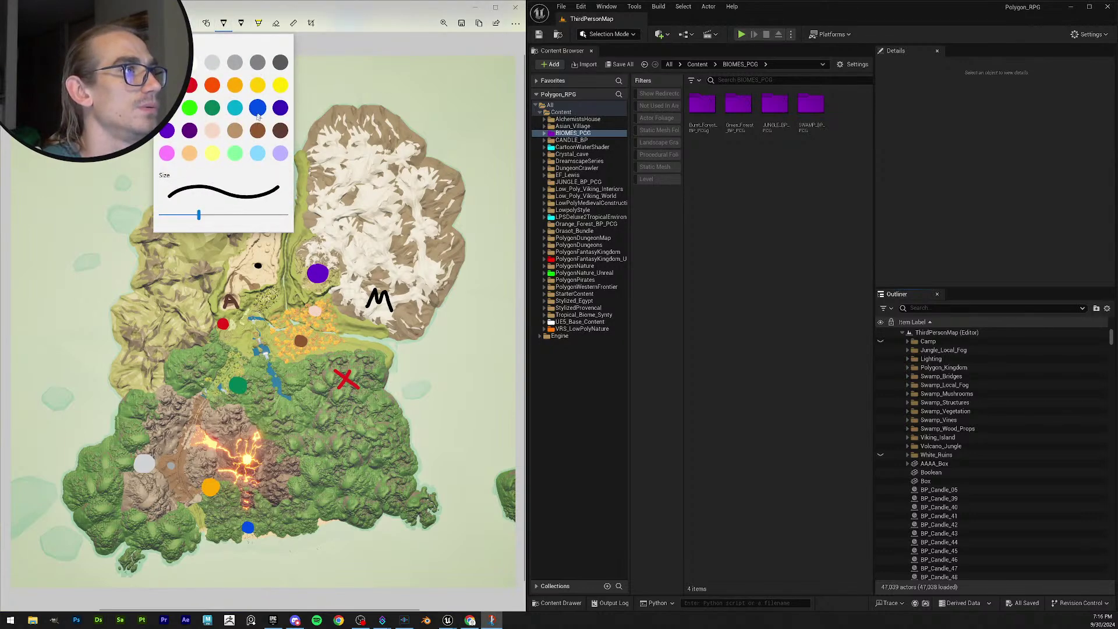
click(258, 113)
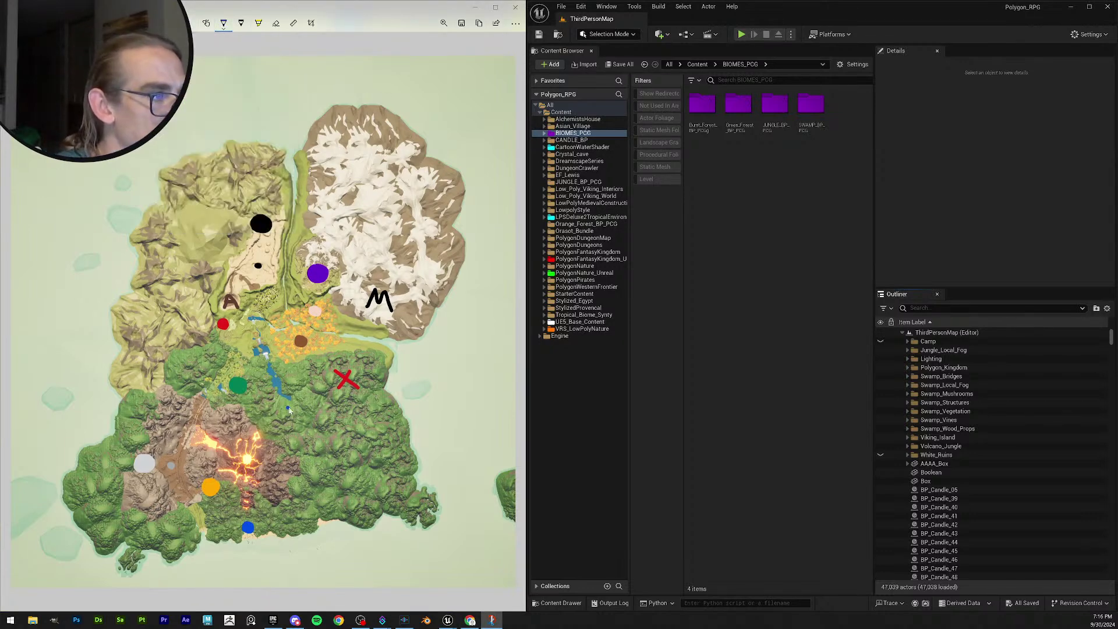
mouse_move(286, 406)
mouse_down()
mouse_move(300, 422)
mouse_move(303, 406)
mouse_up()
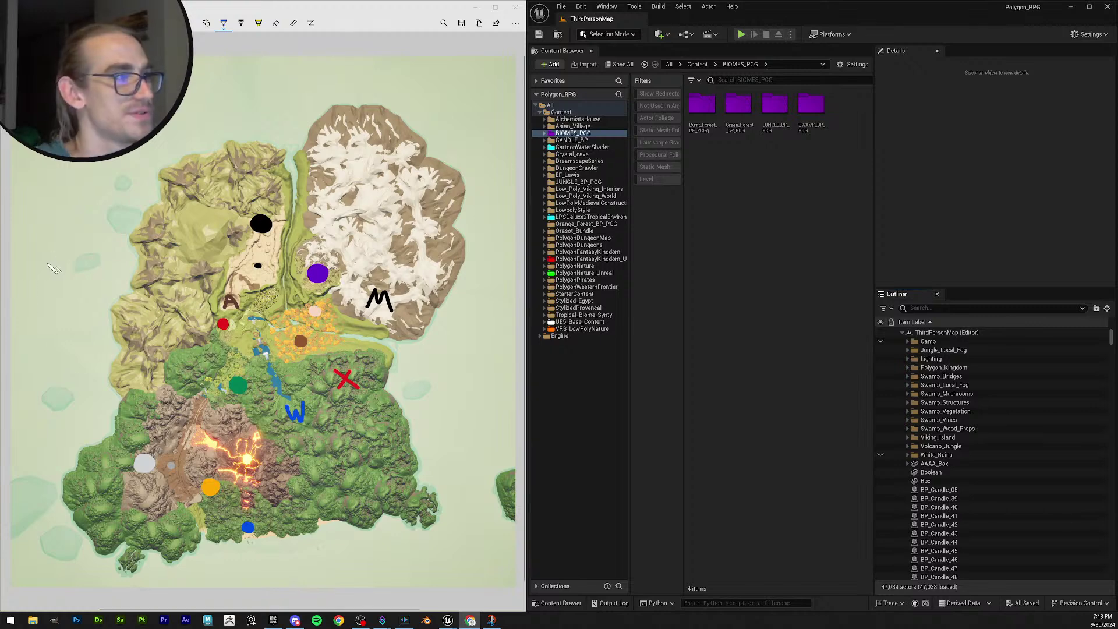
Write a black letter R on the rocky western hills, beside the red dot.
click(223, 23)
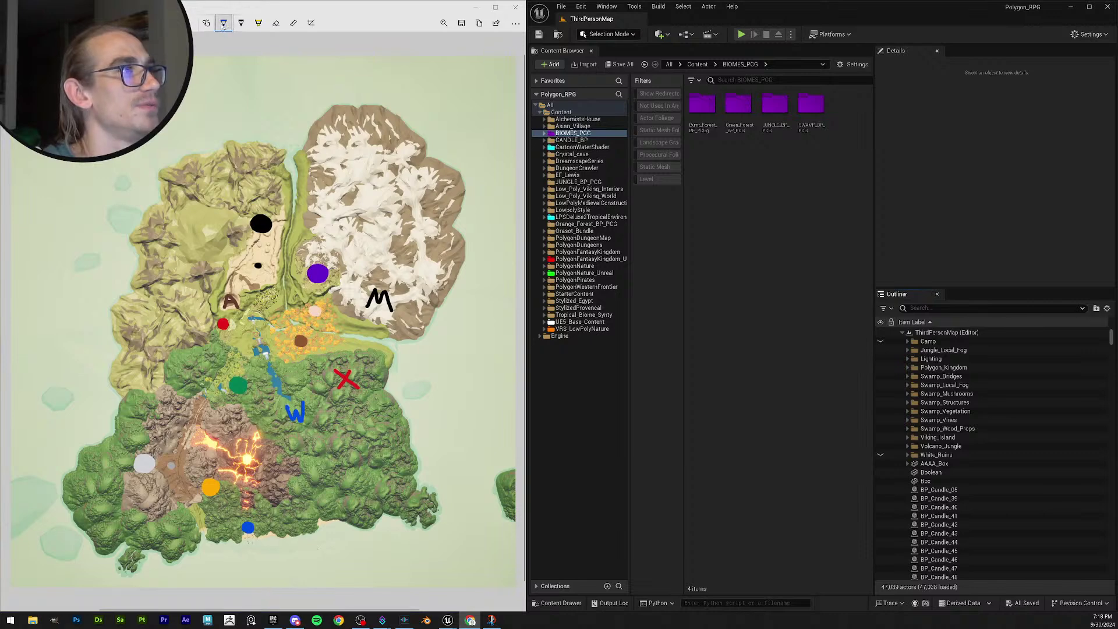
click(144, 350)
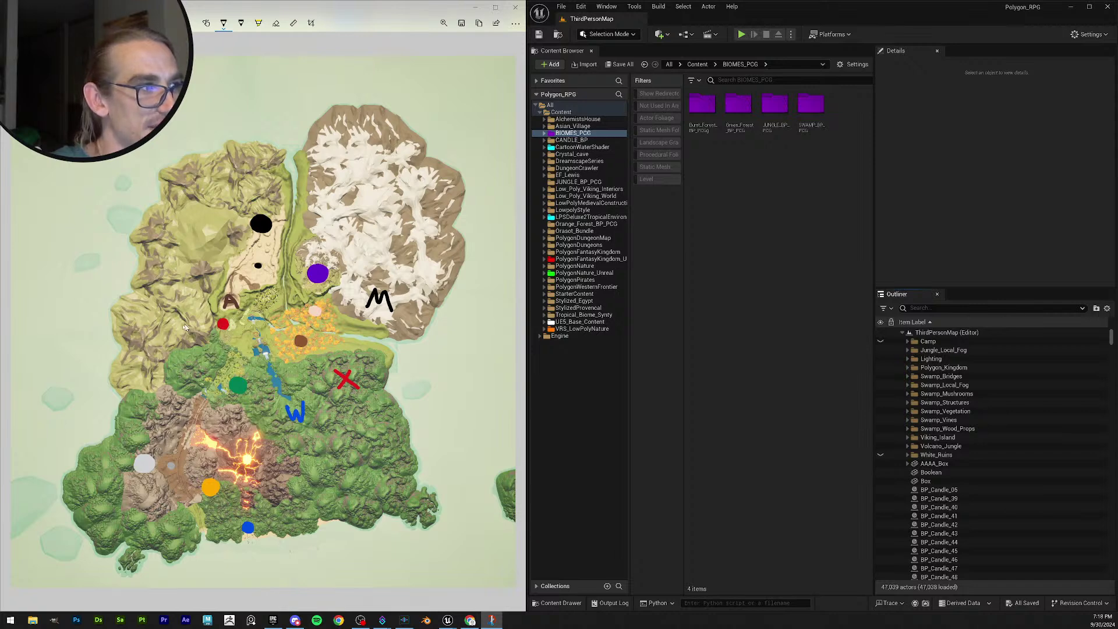
mouse_move(159, 330)
mouse_down()
mouse_move(162, 353)
mouse_move(168, 338)
mouse_move(183, 350)
mouse_up()
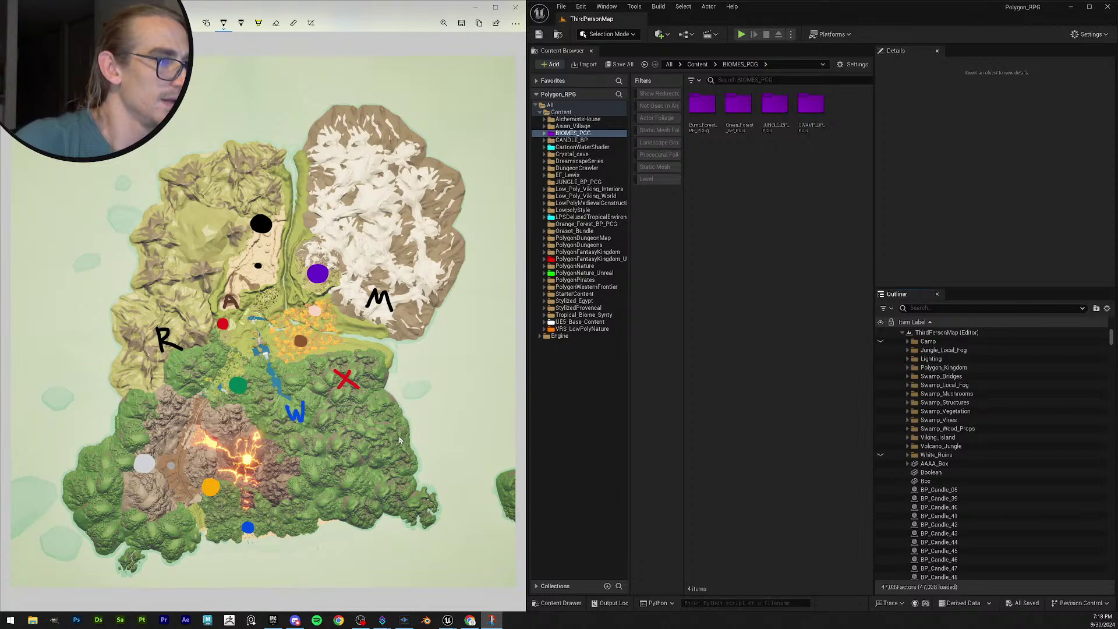
Save the annotated island overview to the Desktop as the JPG file Screenshot 2024-09-30 185201.jpg.
click(462, 23)
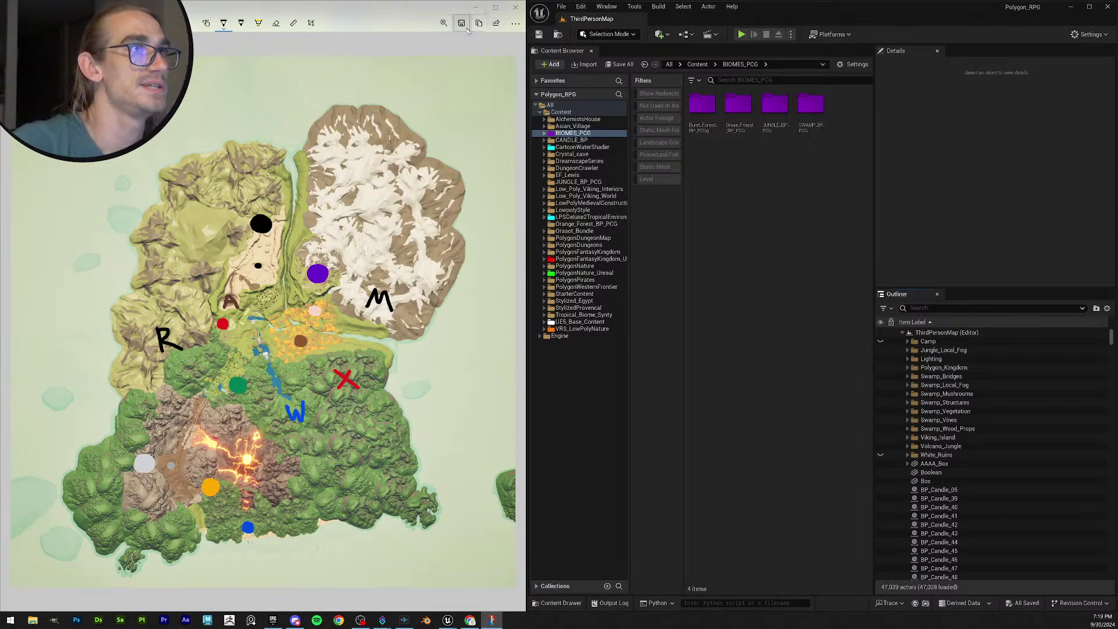
scroll(286, 150, down, 10)
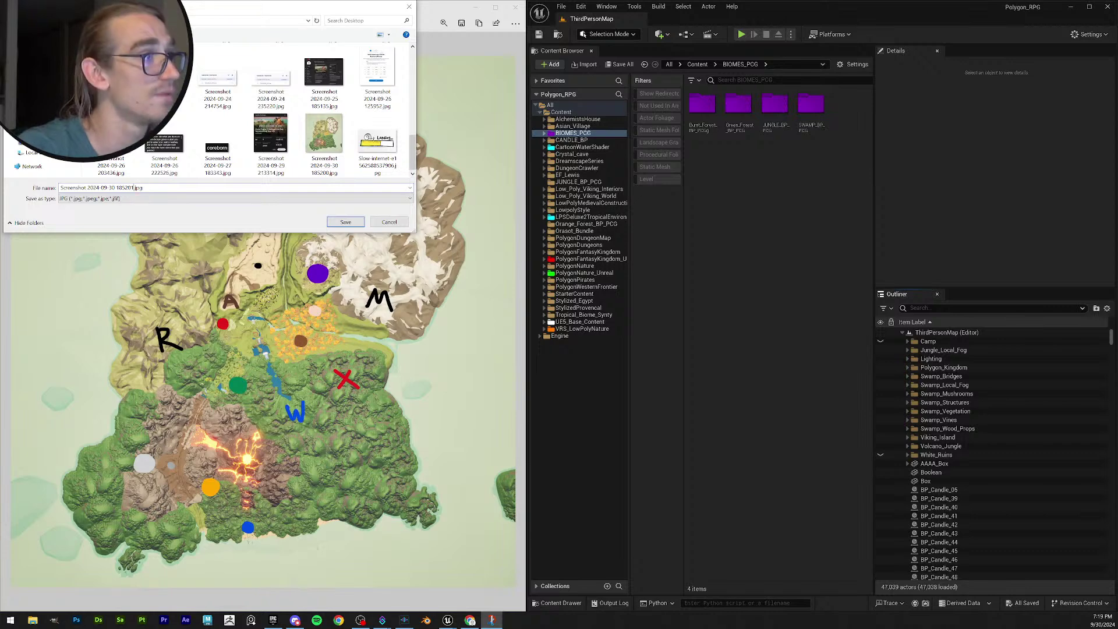
click(346, 222)
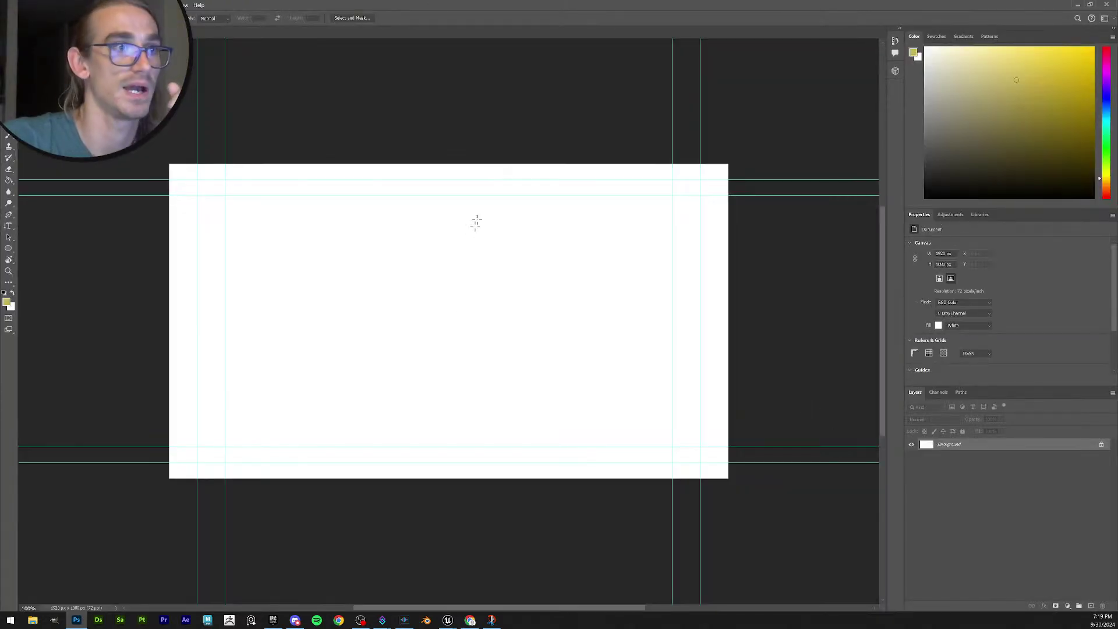
In Photoshop, open the annotated overview Screenshot 2024-09-30 185201.jpg from the Desktop.
click(19, 5)
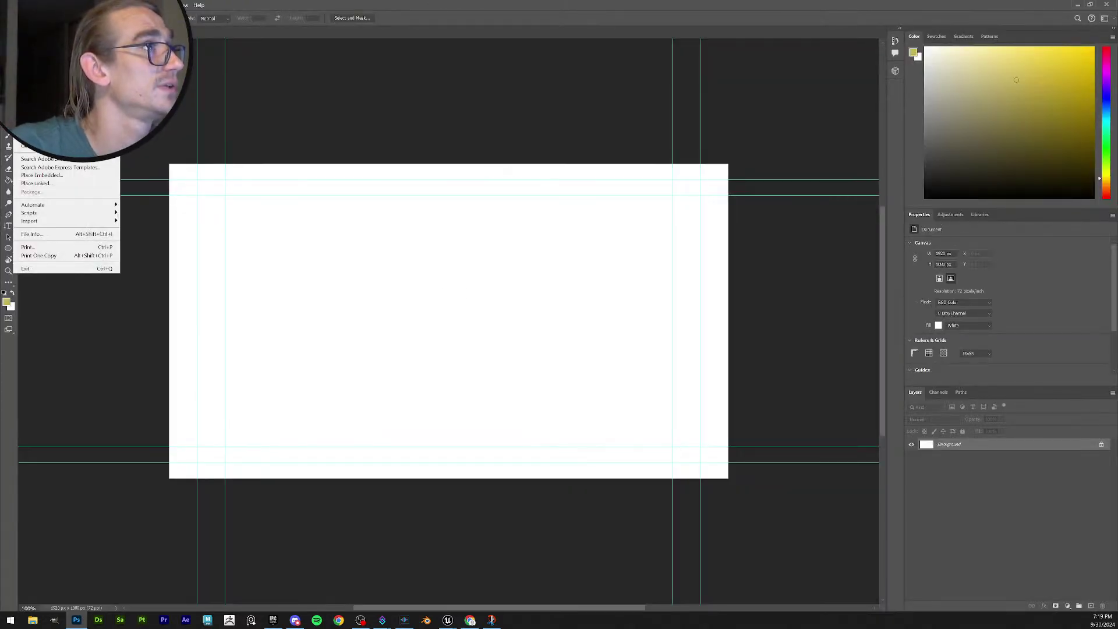
click(29, 24)
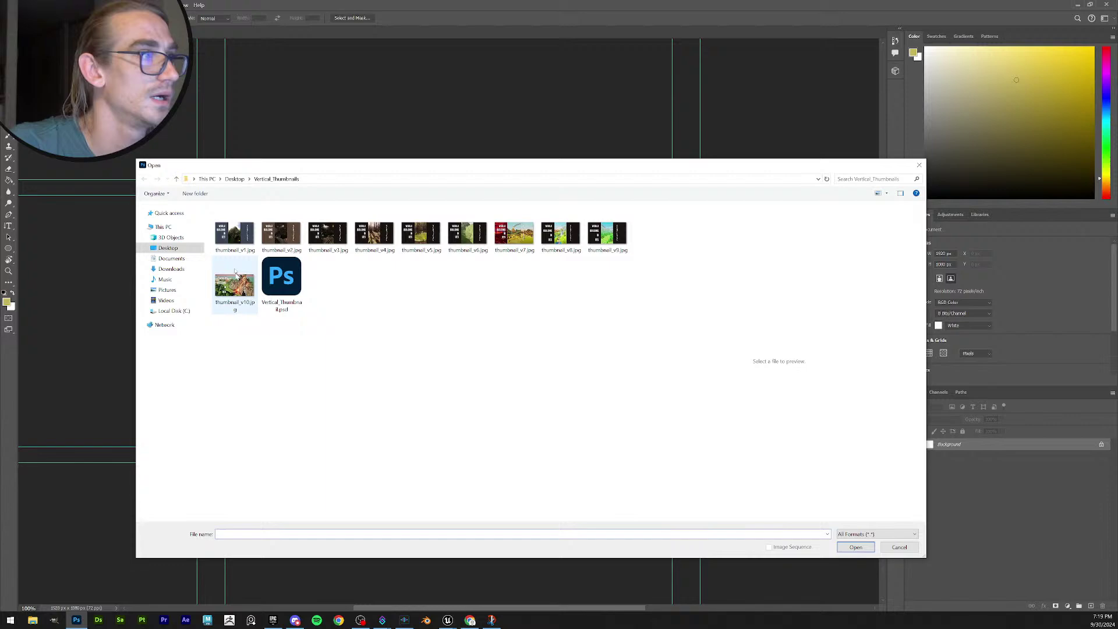
click(167, 248)
scroll(276, 407, down, 10)
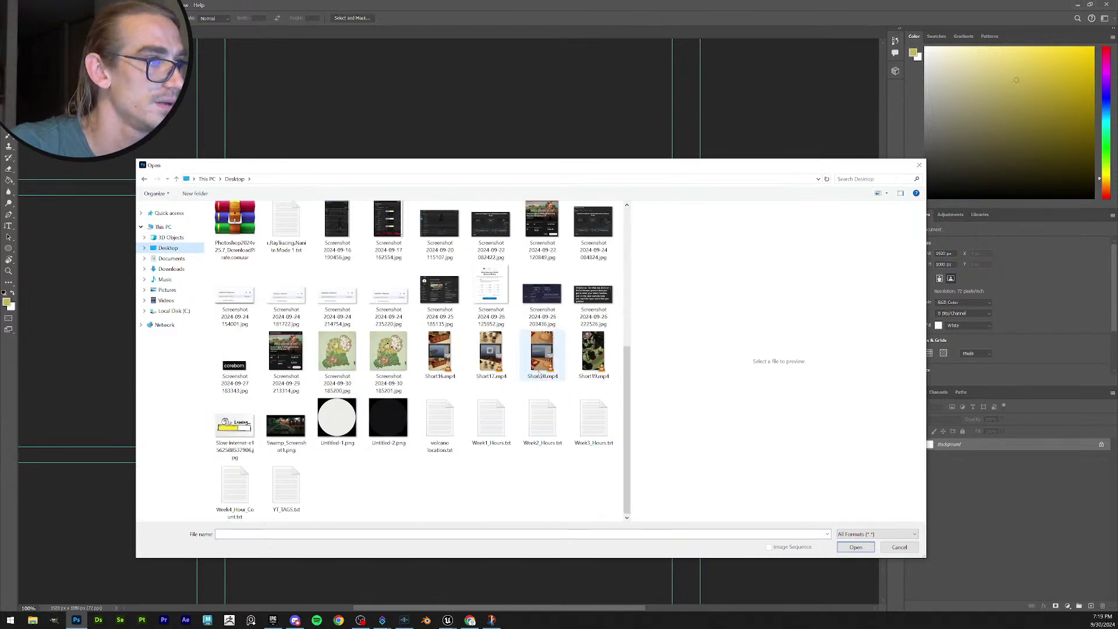
double_click(396, 362)
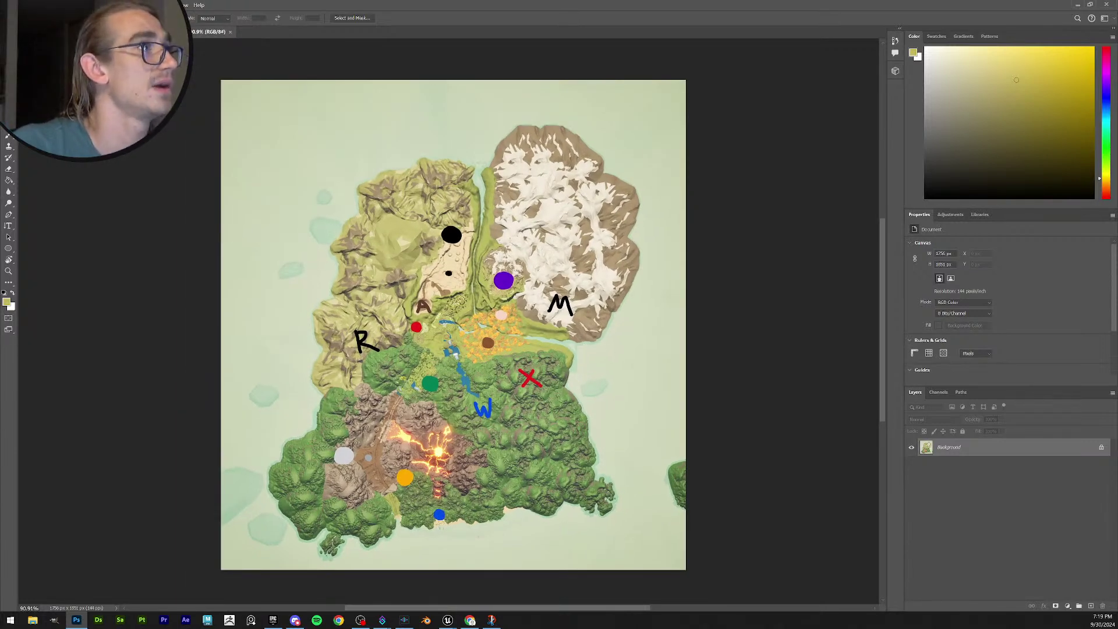
Open the clean, unmarked island overview Screenshot 2024-09-30 185200.jpg from the Desktop as a second document.
key(alt+f)
key(o)
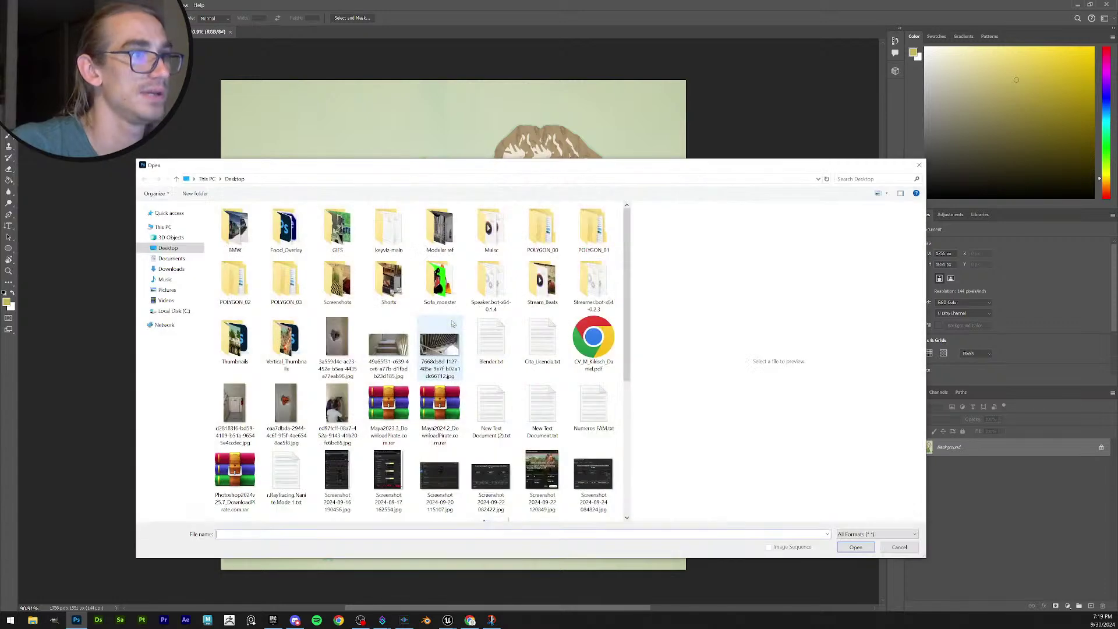
scroll(353, 349, down, 8)
double_click(353, 350)
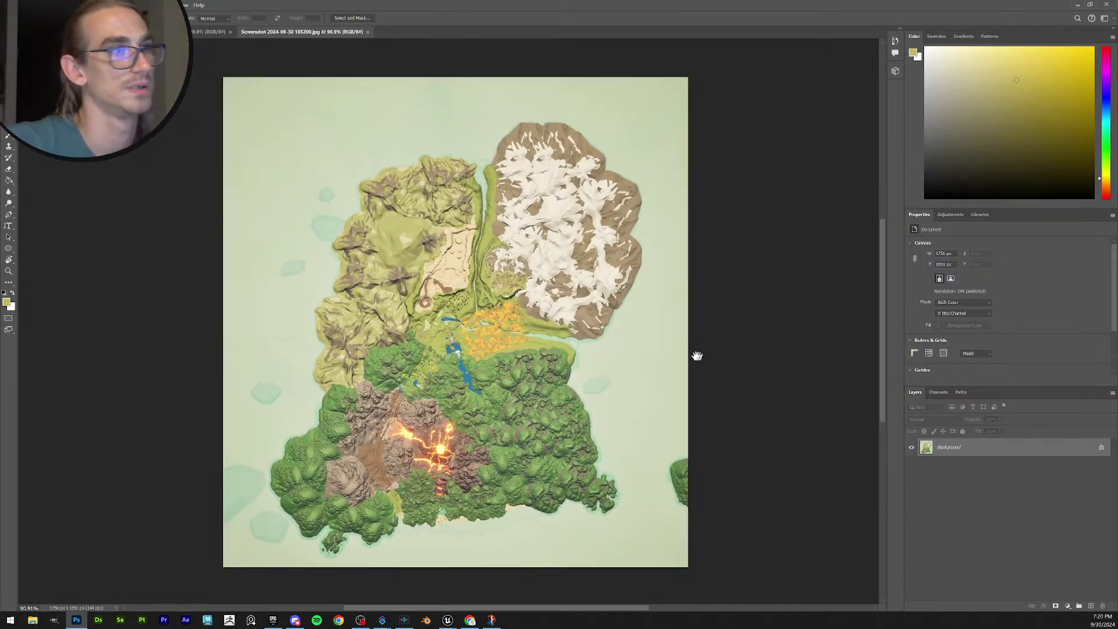
drag(697, 354, 684, 356)
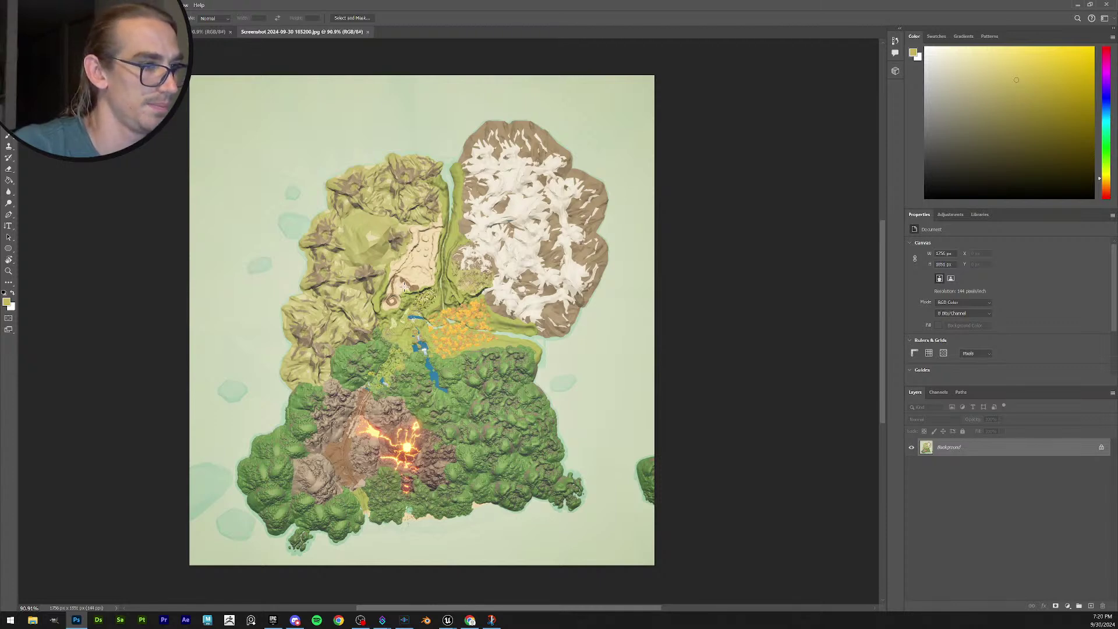
Crop the clean overview to about 1535 by 1790 px, trimming its upper, eastern and western margins around the island.
key(c)
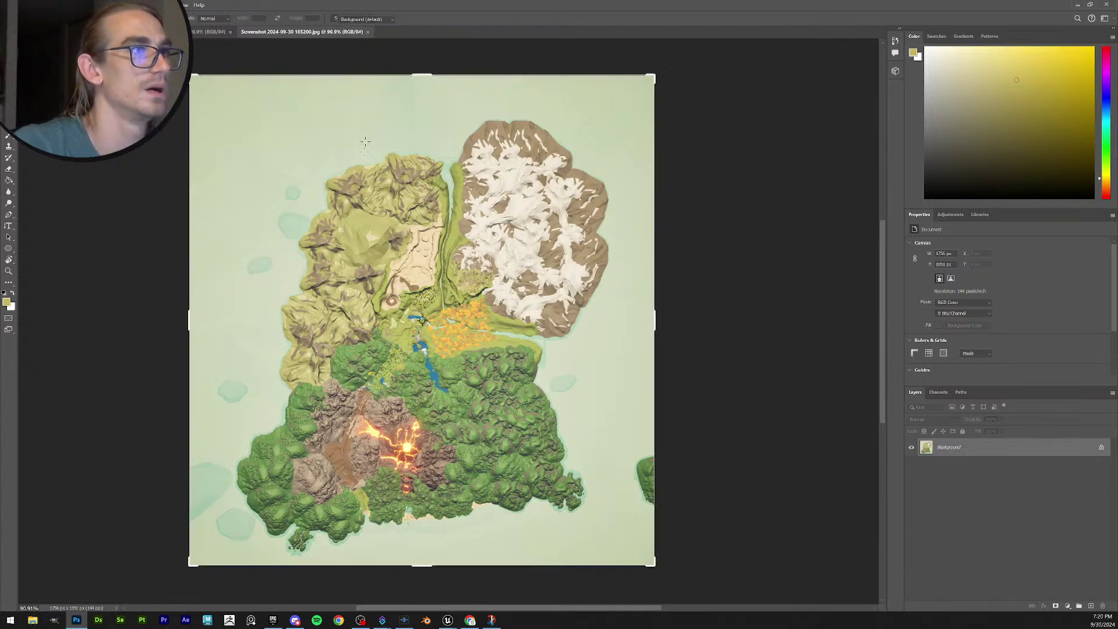
drag(422, 74, 426, 90)
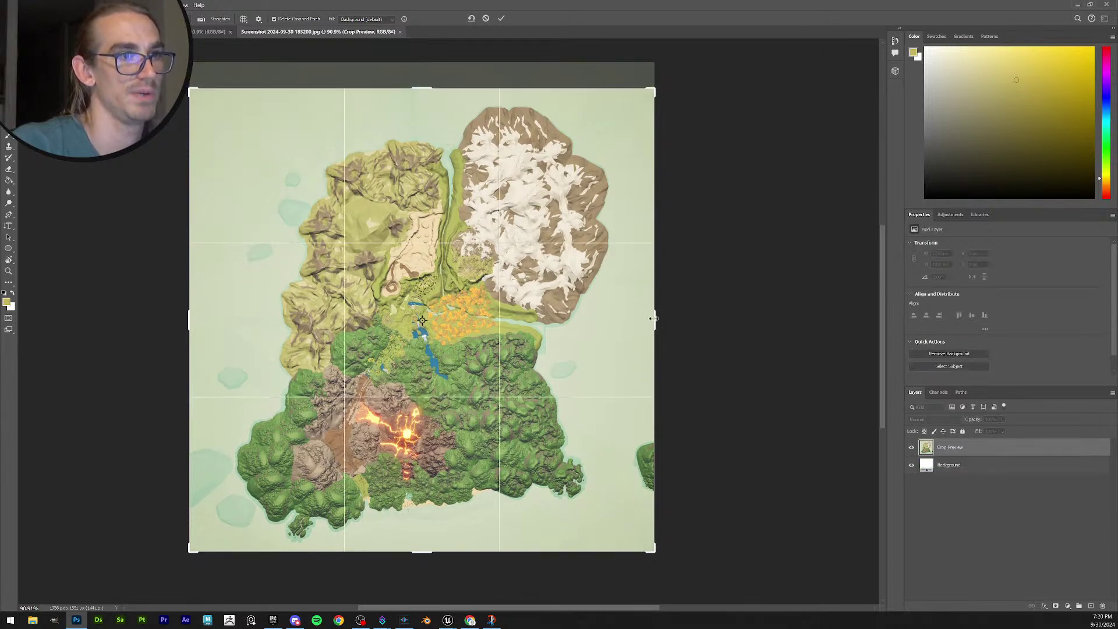
drag(655, 320, 644, 319)
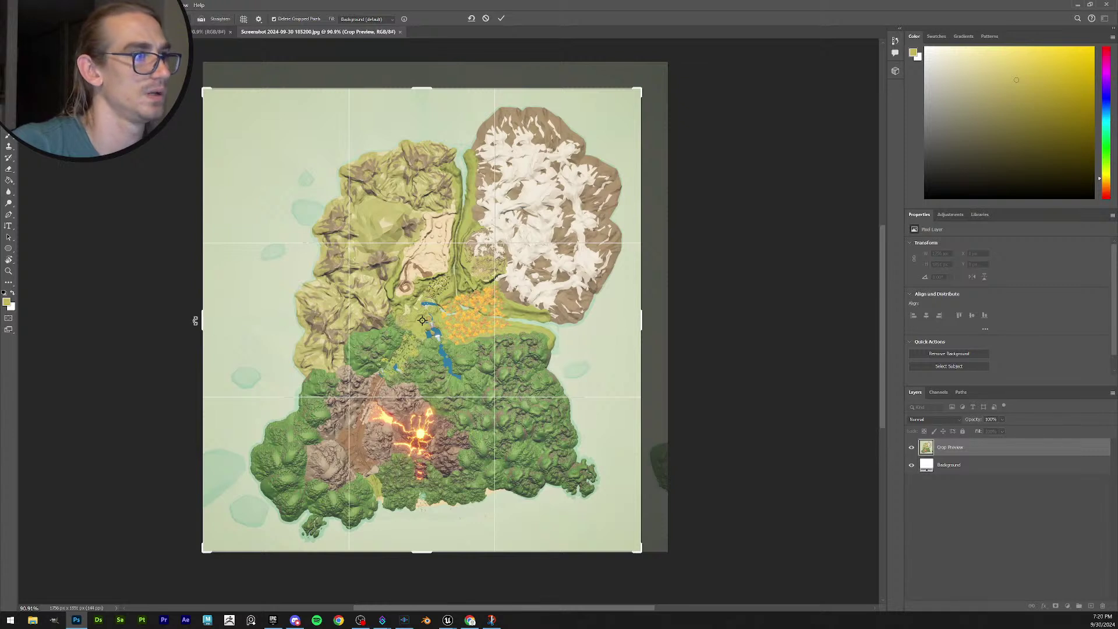
drag(204, 320, 221, 327)
click(500, 19)
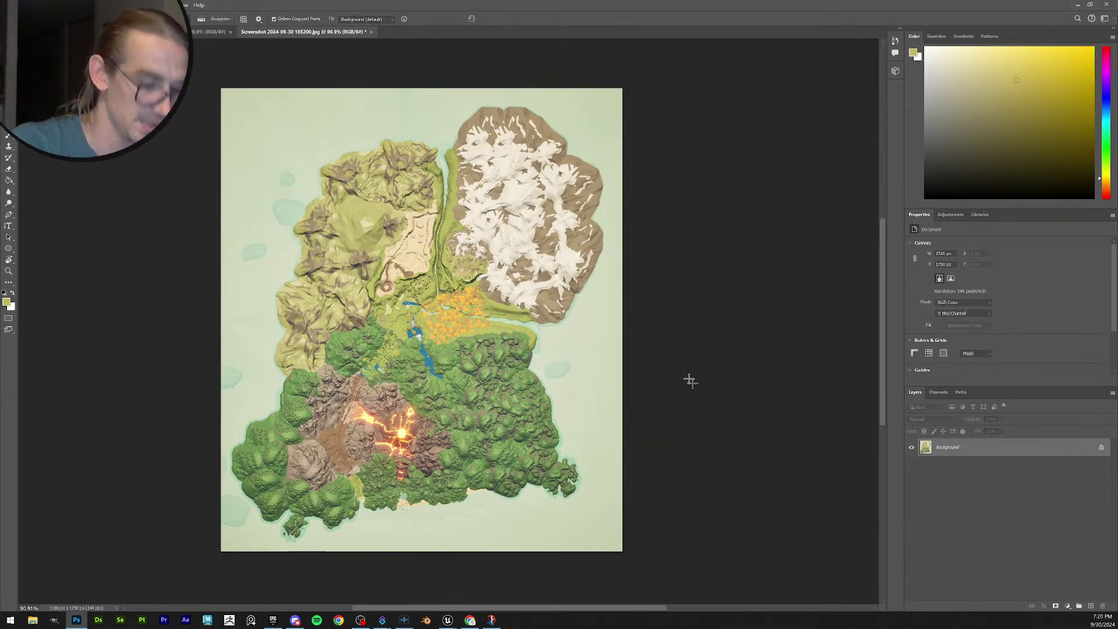
key(t)
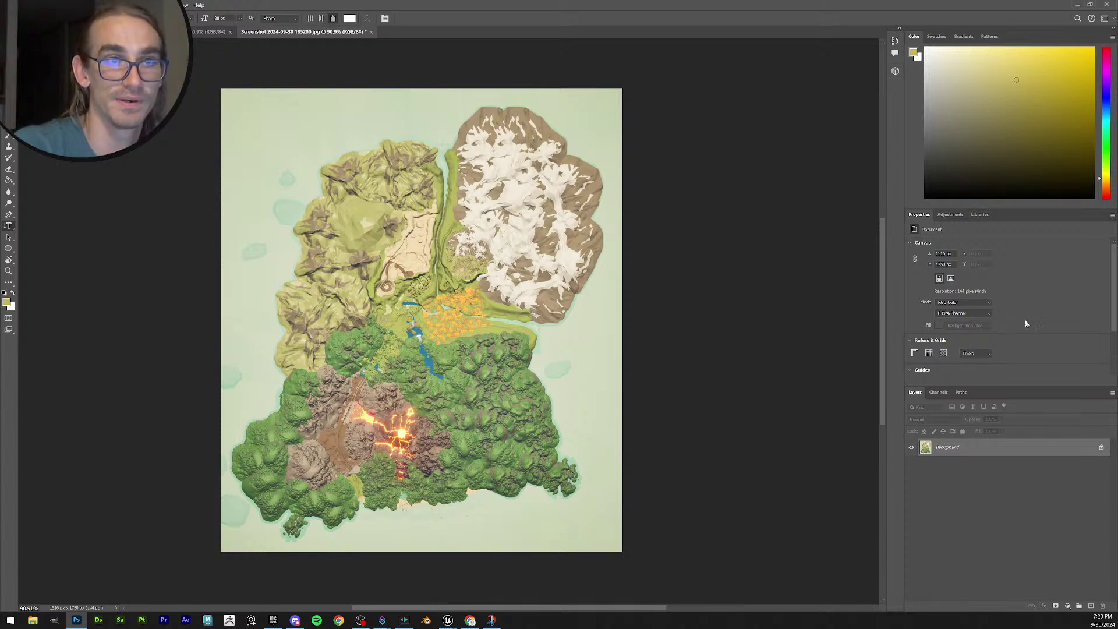
right_click(8, 225)
click(53, 225)
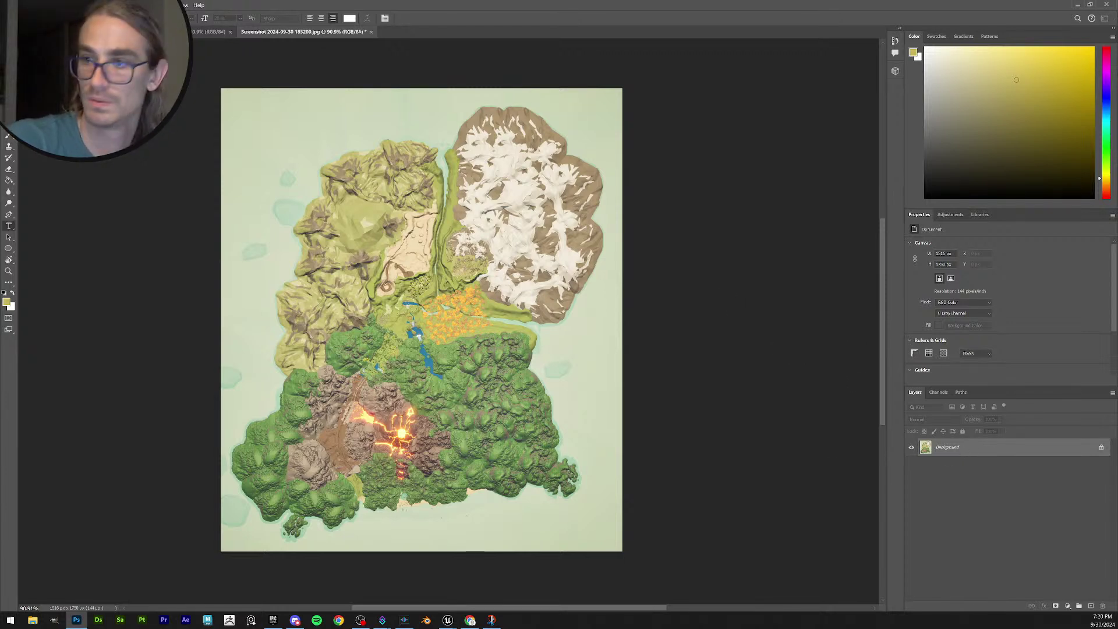
Unlock the background layers of both overviews and bring the annotated image into the cropped clean document as a new layer over the island.
click(1101, 447)
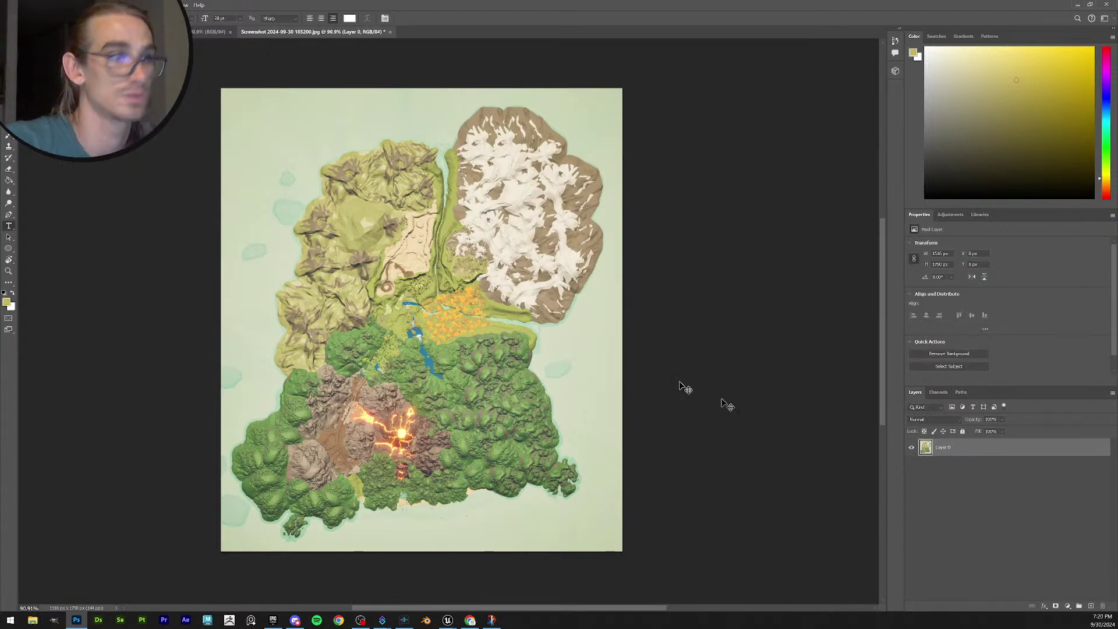
click(207, 31)
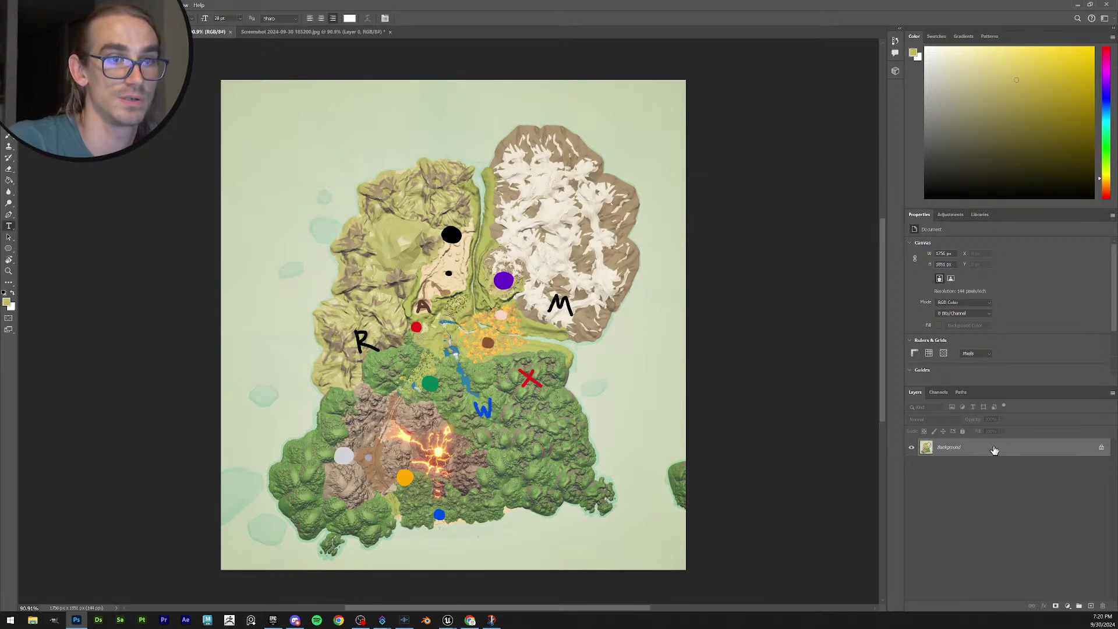
click(1101, 447)
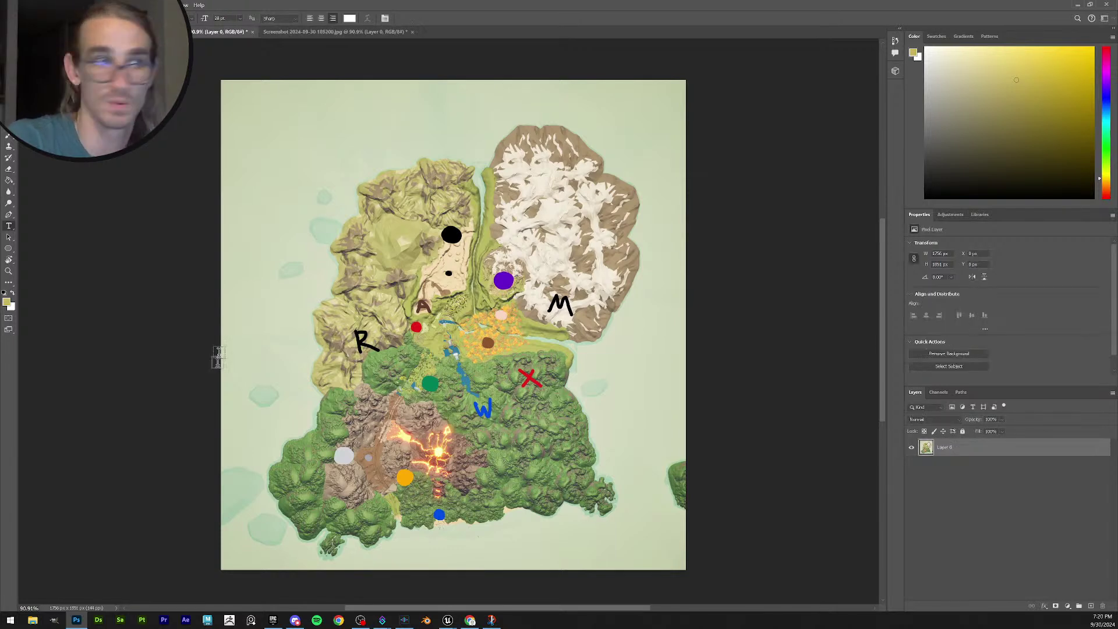
key(v)
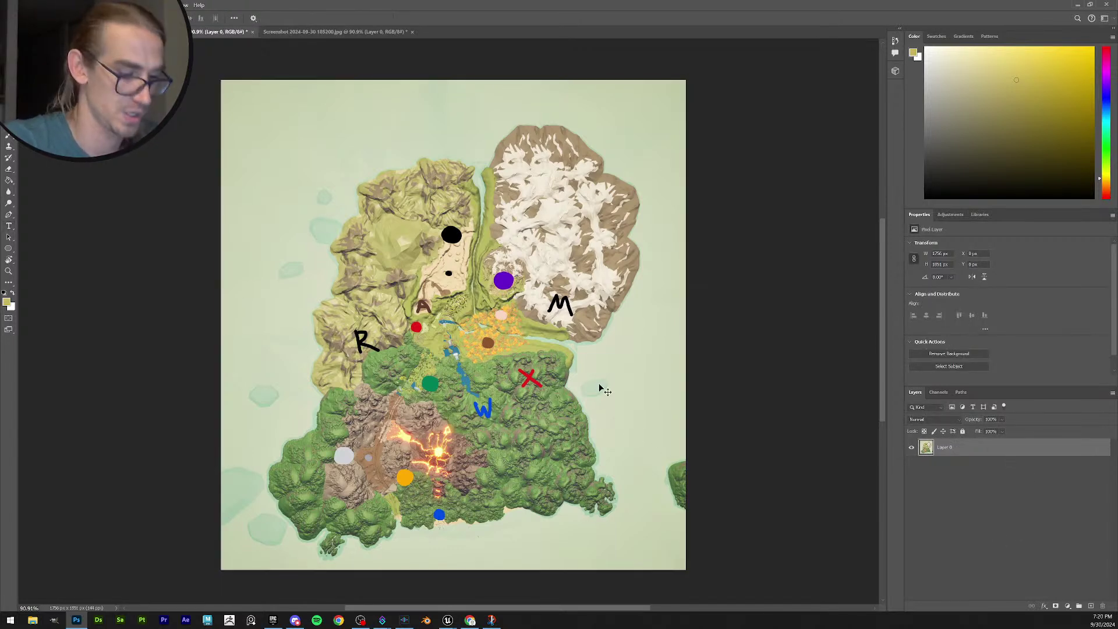
drag(310, 45, 530, 297)
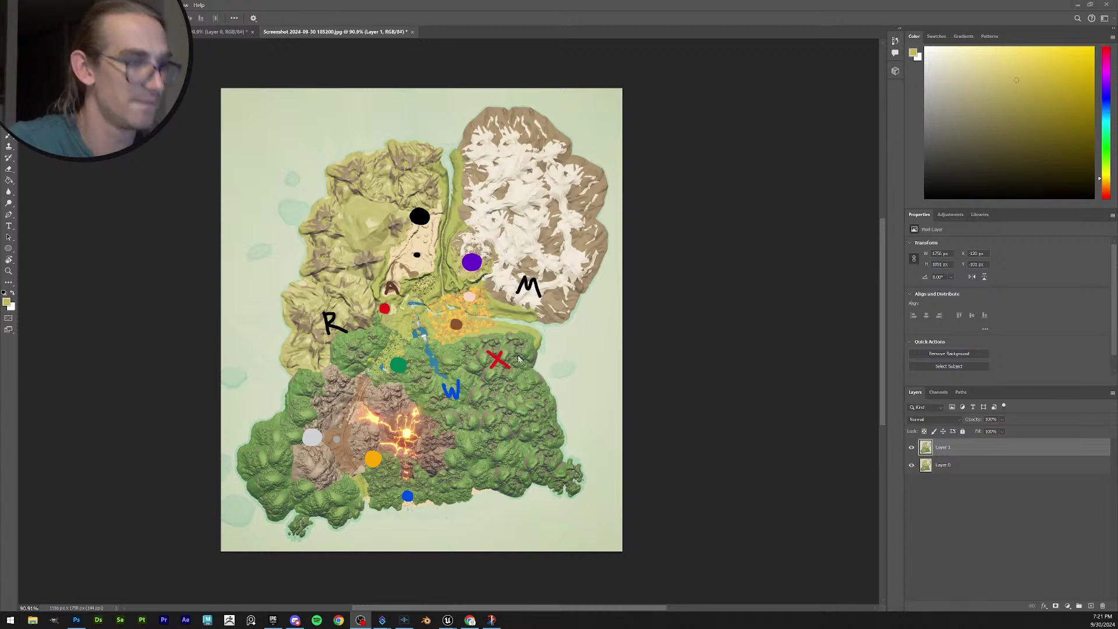
Toggle the annotated layer's visibility to compare its alignment with the clean island underneath.
alt+scroll(476, 359, up, 1)
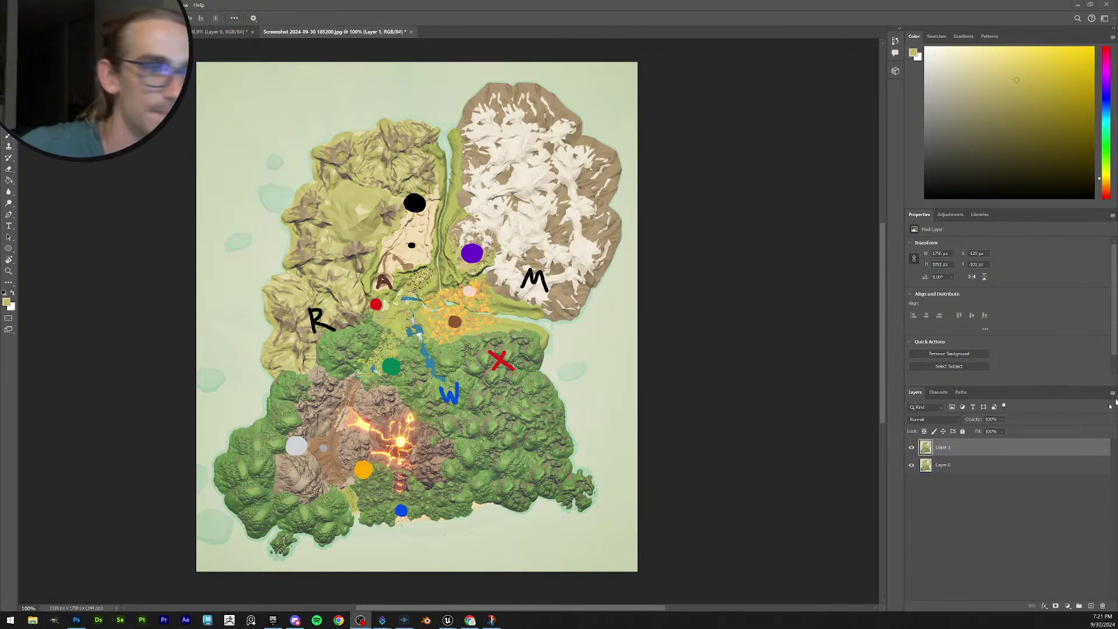
click(912, 448)
click(912, 447)
click(912, 447)
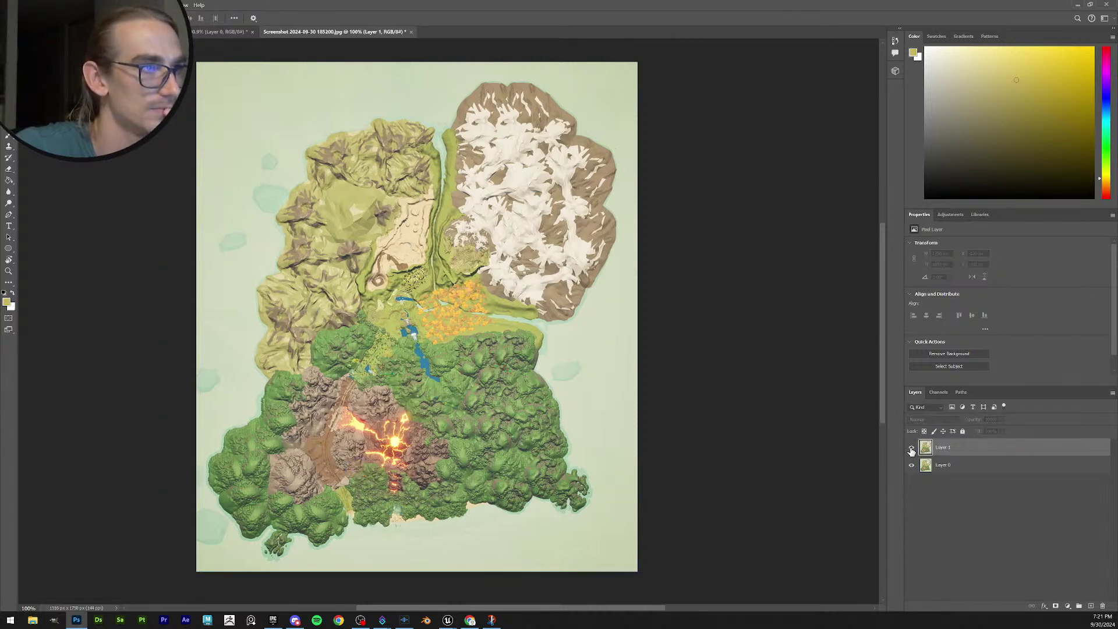
click(912, 448)
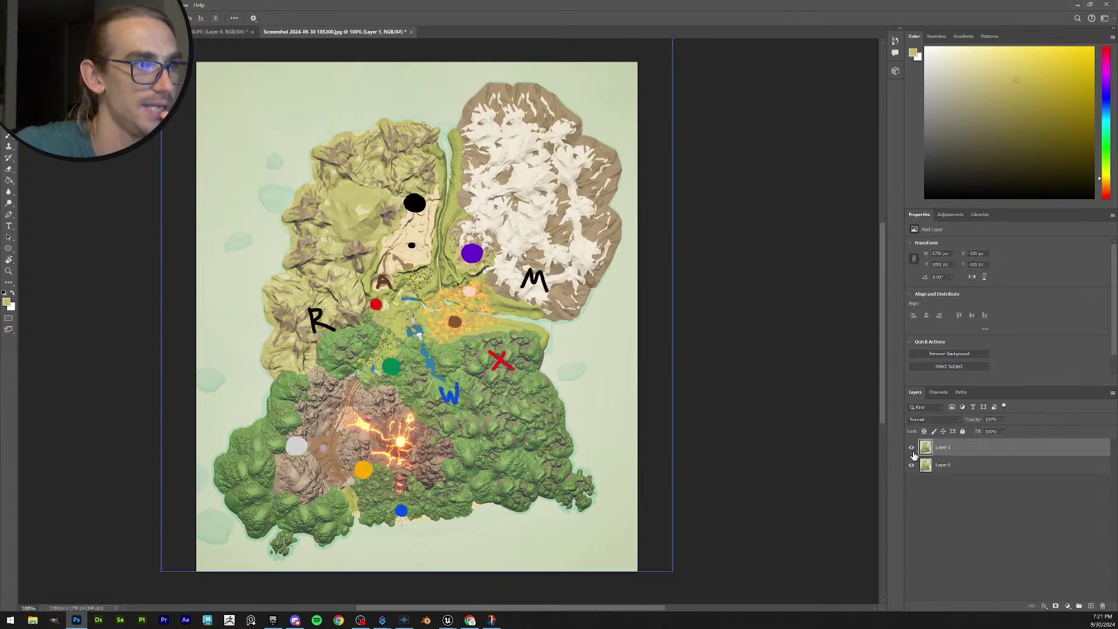
Place and lock the annotated layer beneath the clean island layer, and reduce the clean layer's opacity to about 60%.
drag(961, 453, 967, 489)
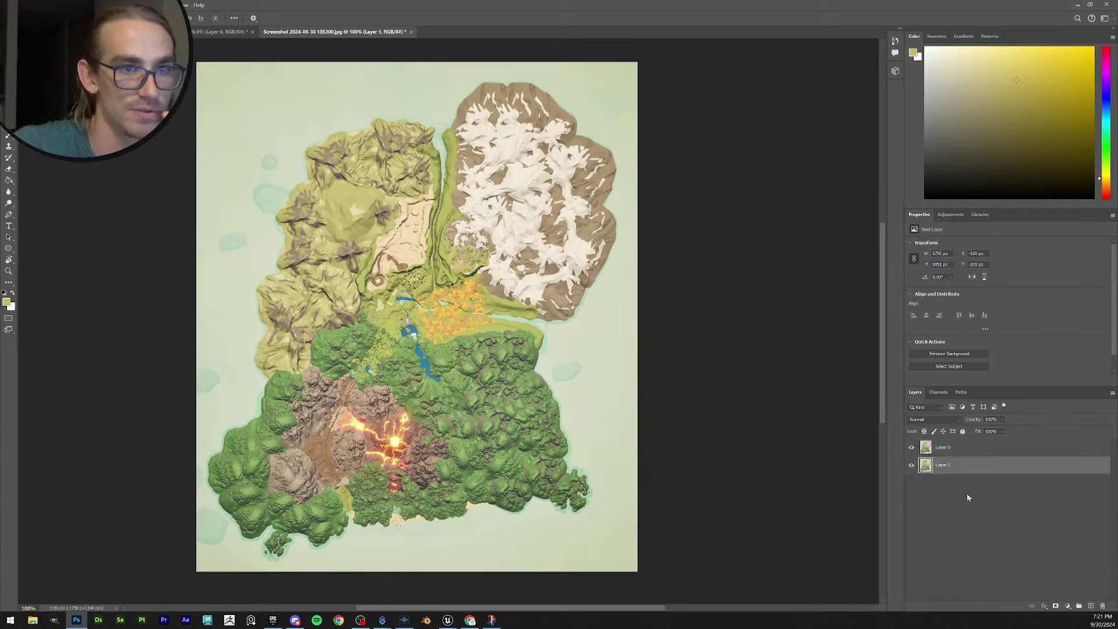
click(963, 430)
click(955, 448)
click(1002, 419)
click(1004, 431)
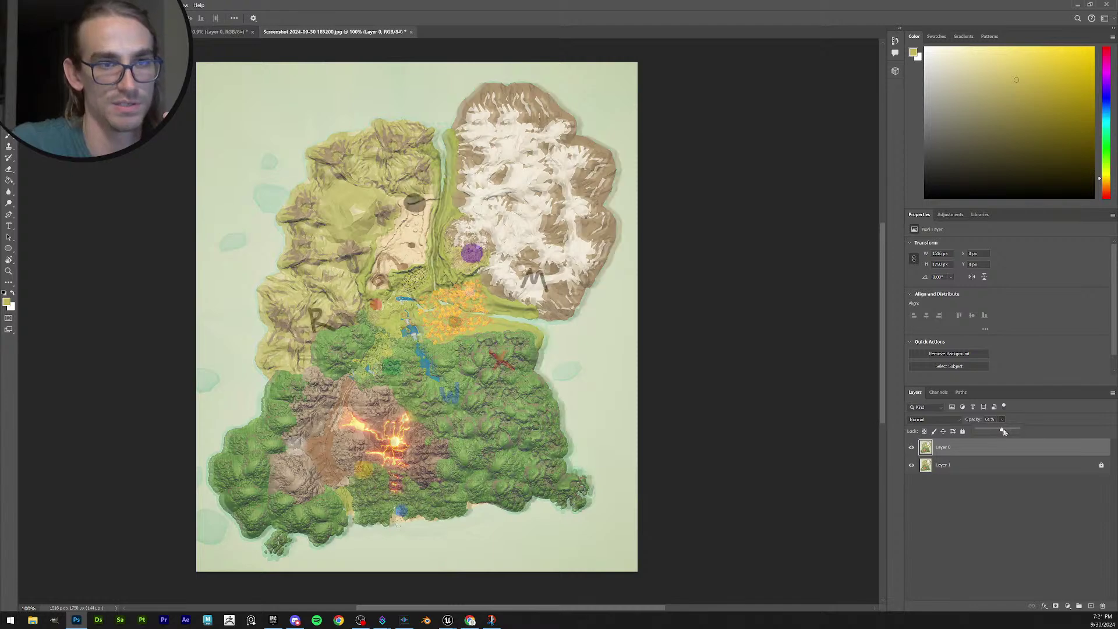
Unlock the annotated layer and shift it slightly until its island lines up with the semi-transparent clean layer above it.
click(986, 466)
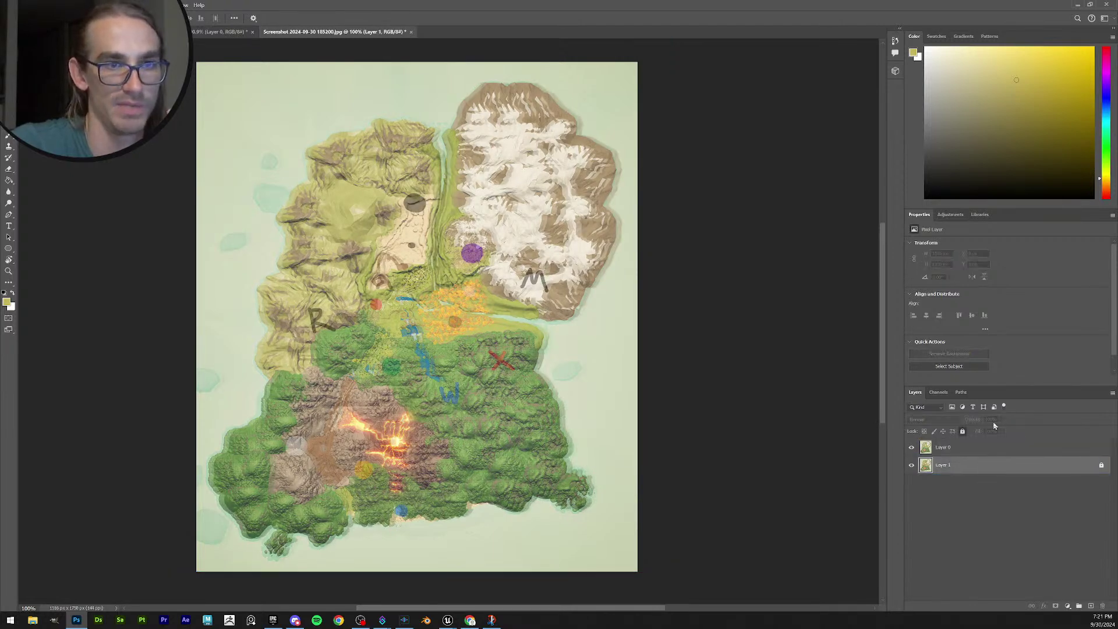
click(963, 431)
click(955, 448)
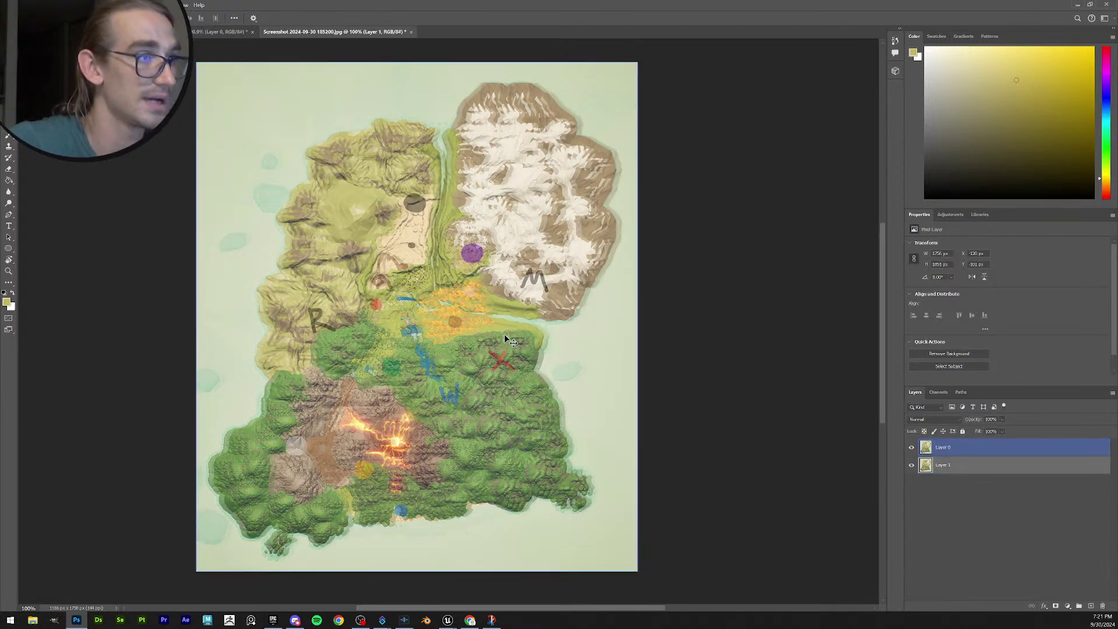
shift+drag(514, 340, 514, 340)
key(ctrl)
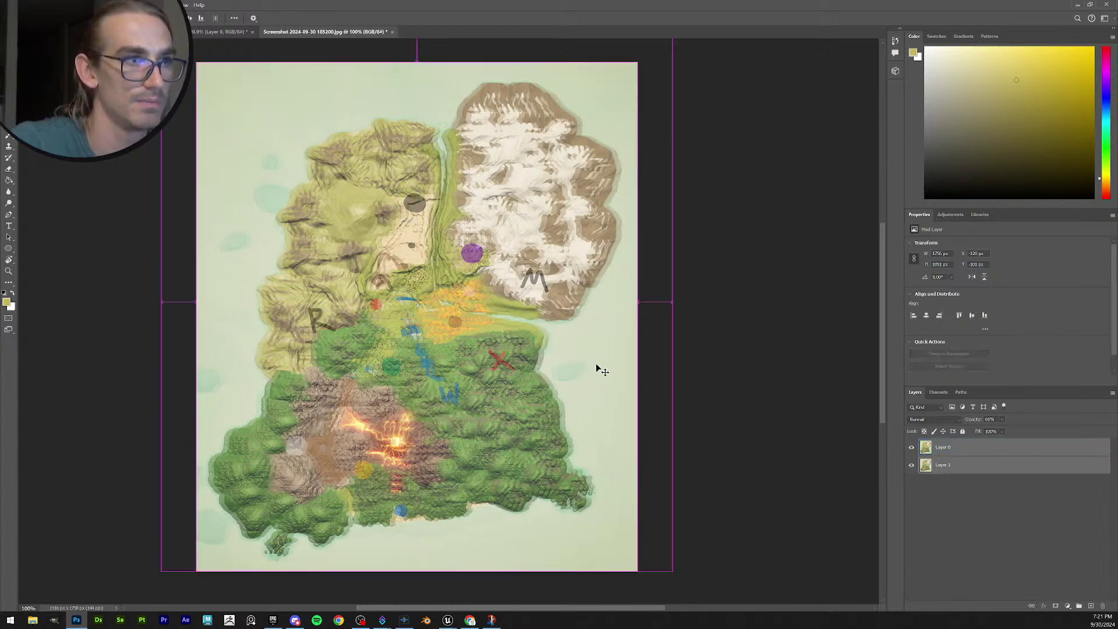
drag(522, 356, 519, 355)
key(Right)
key(Right)
key(Right)
key(Right)
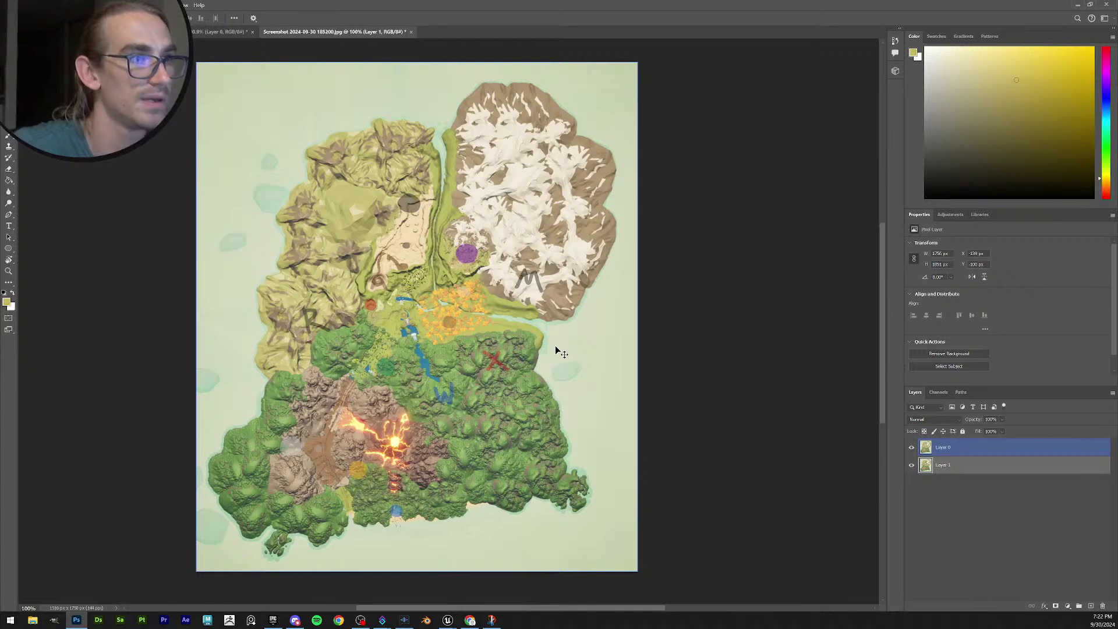
click(856, 495)
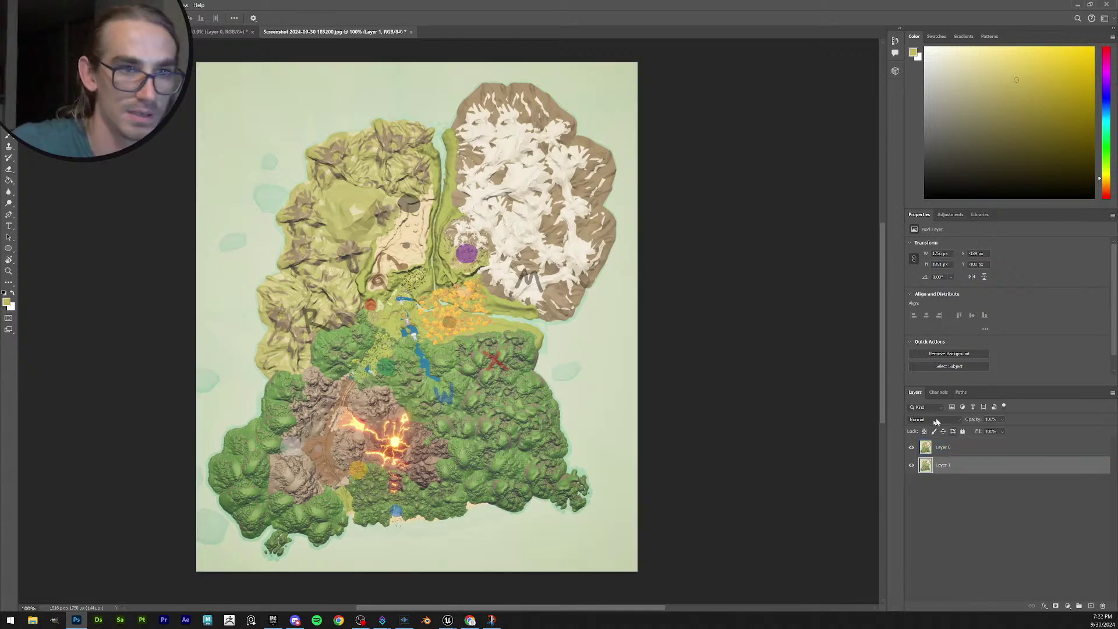
Check the overlay by toggling both layers' visibility, leaving the clean layer hidden, and lock the aligned annotated layer.
click(955, 452)
click(912, 447)
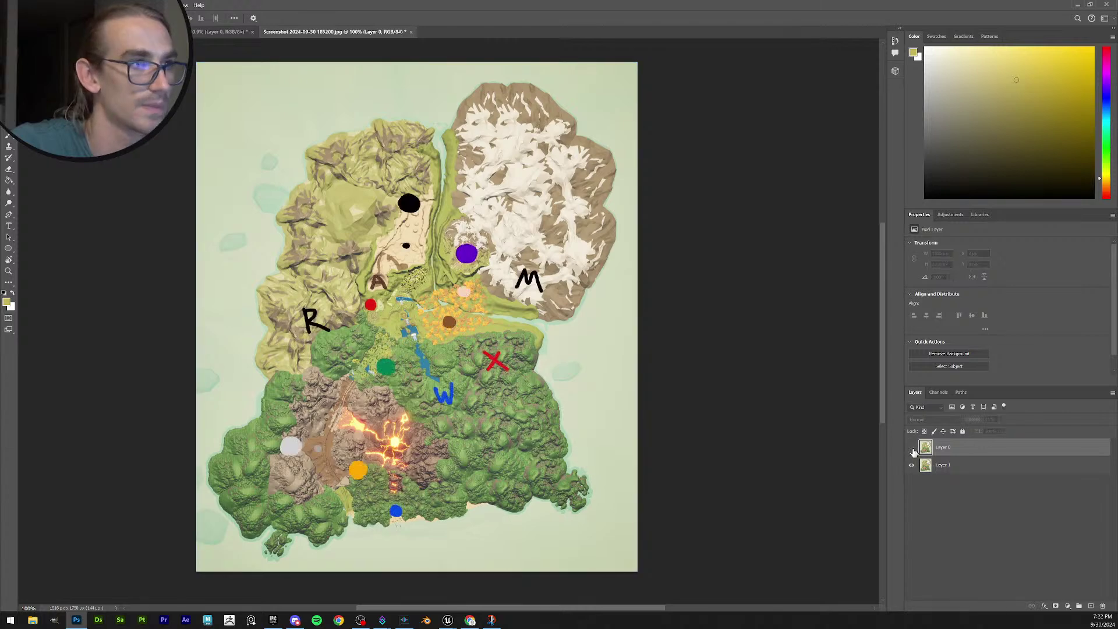
click(912, 448)
click(912, 447)
click(920, 466)
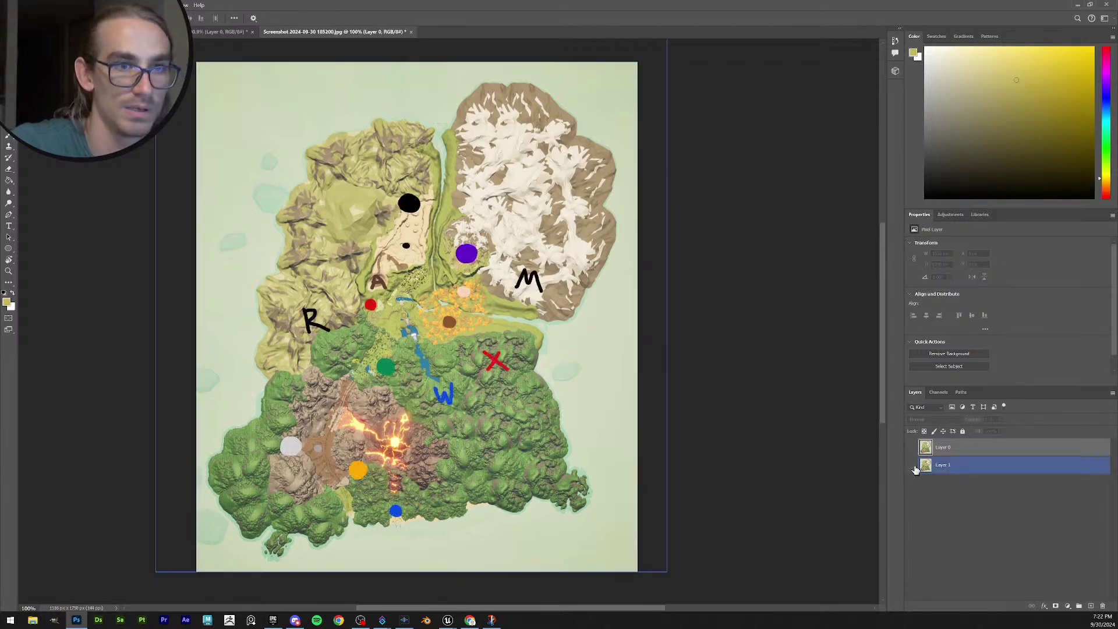
click(912, 466)
click(912, 465)
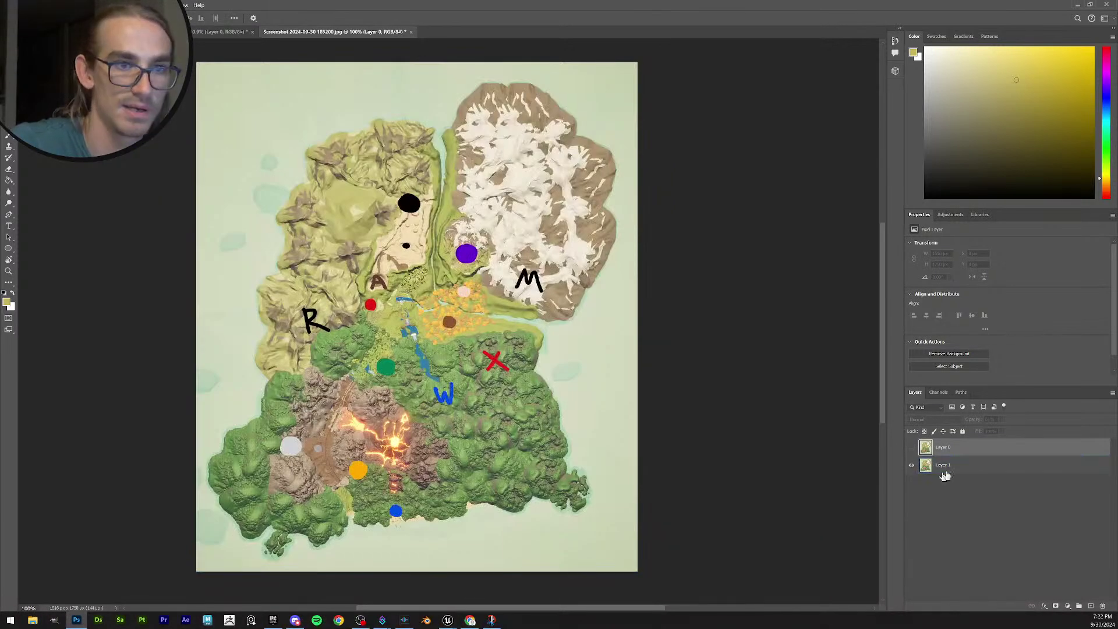
click(970, 464)
click(962, 432)
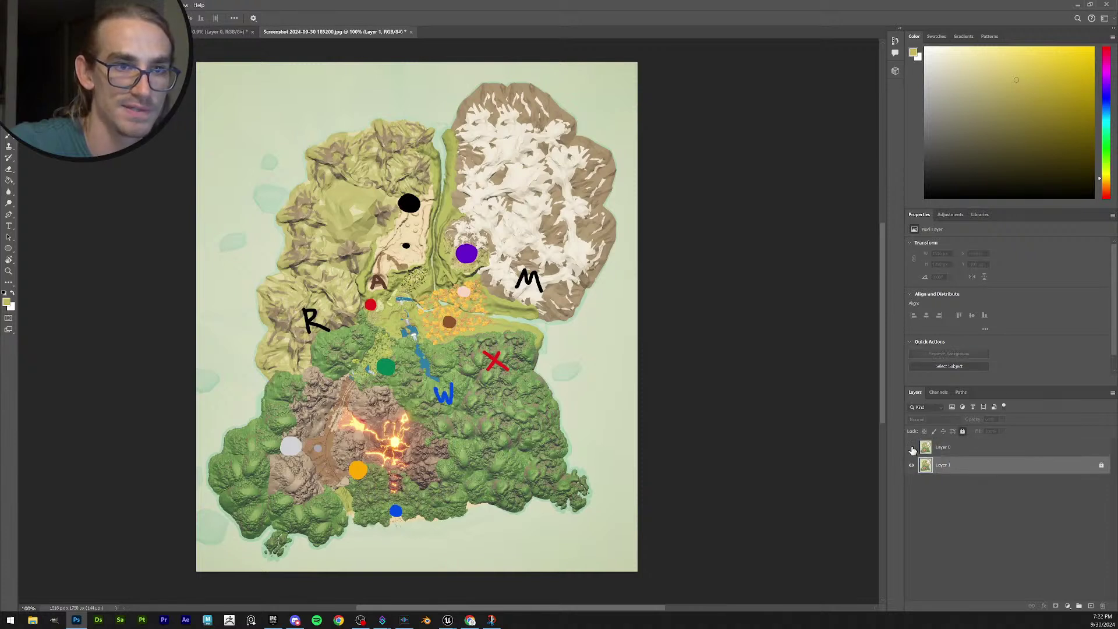
Show the clean island layer again and reduce its opacity to 50% so the annotations underneath show through.
click(912, 448)
click(965, 453)
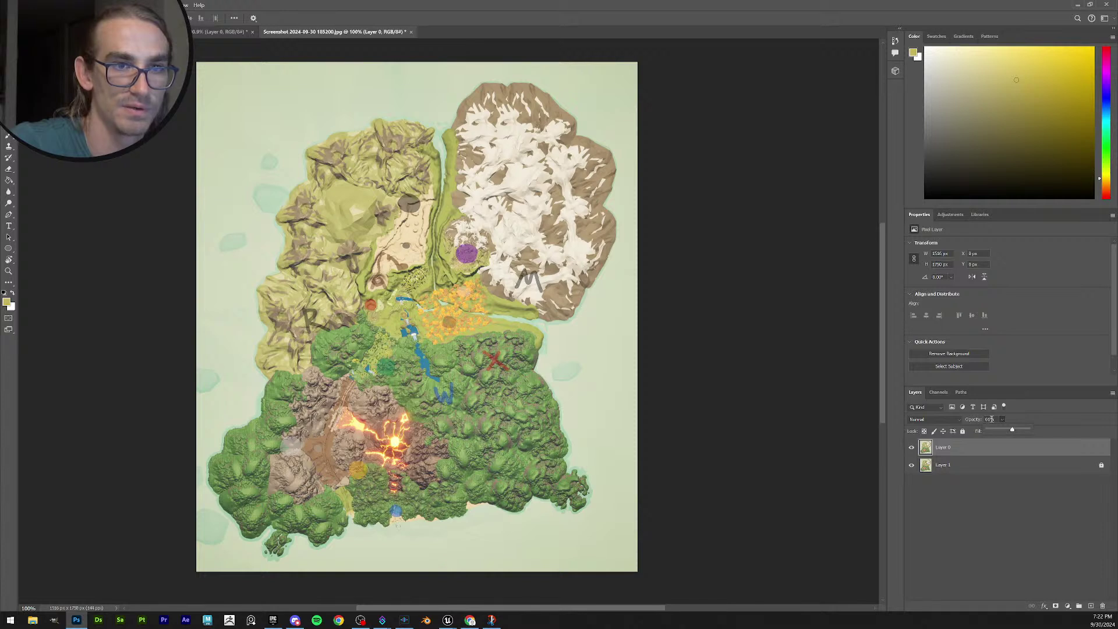
click(987, 419)
text(75)
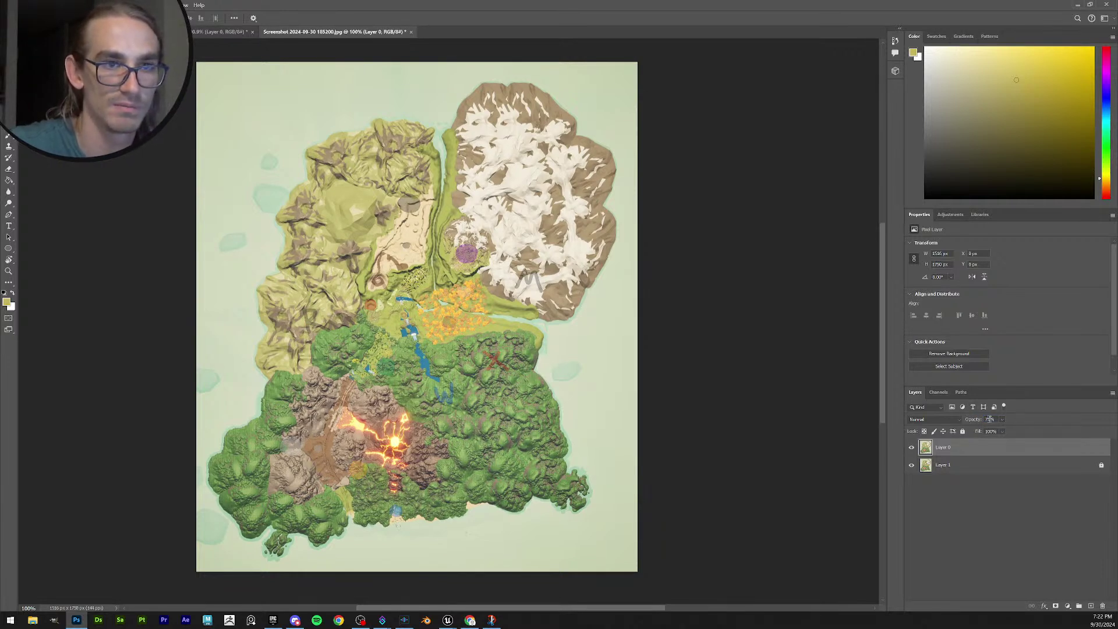
click(997, 420)
text(50)
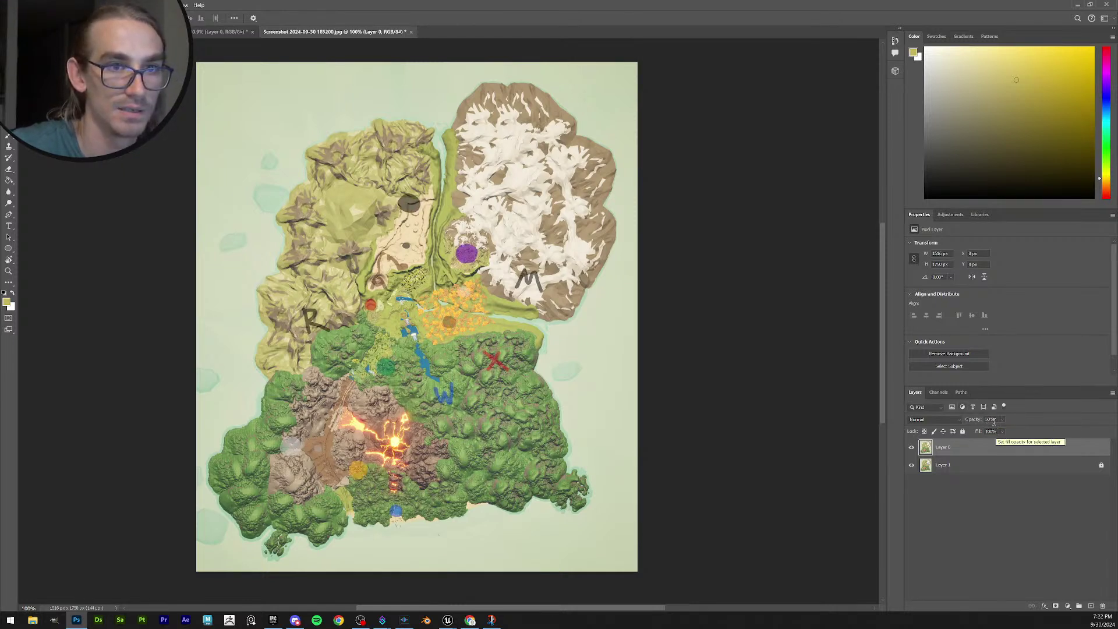
click(1000, 466)
click(961, 447)
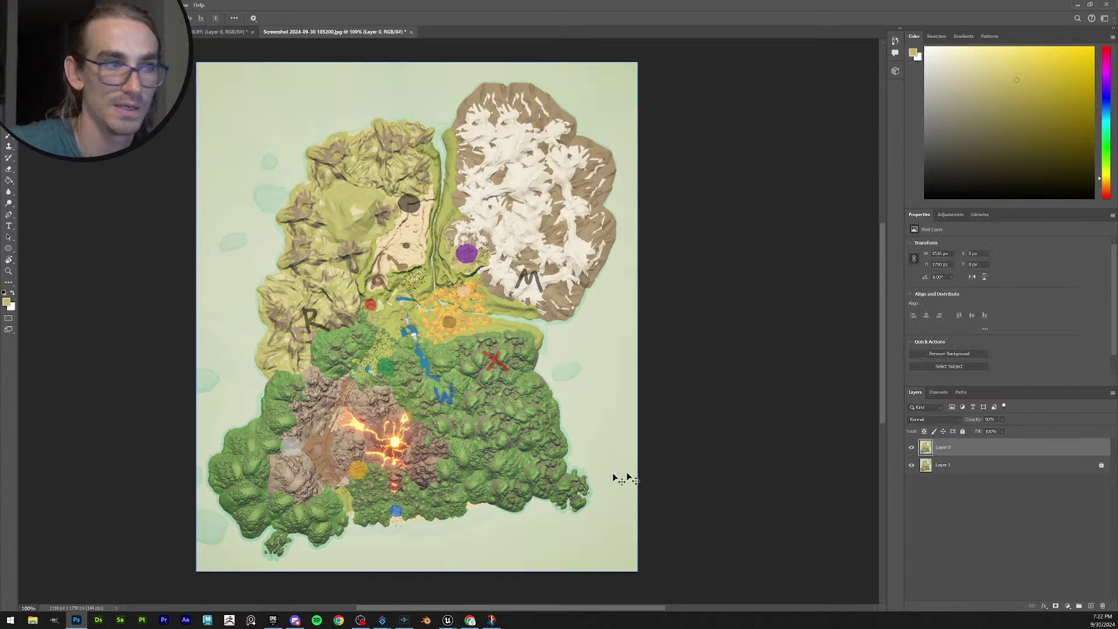
Create a text box over the large black location mark and centre-align its text.
key(t)
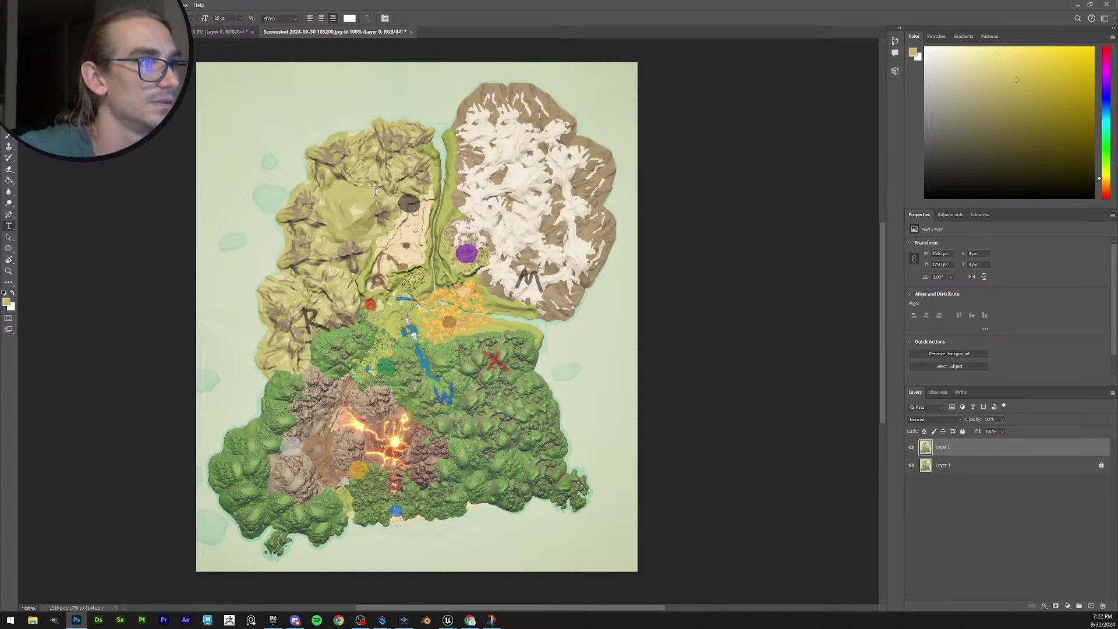
drag(365, 188, 465, 215)
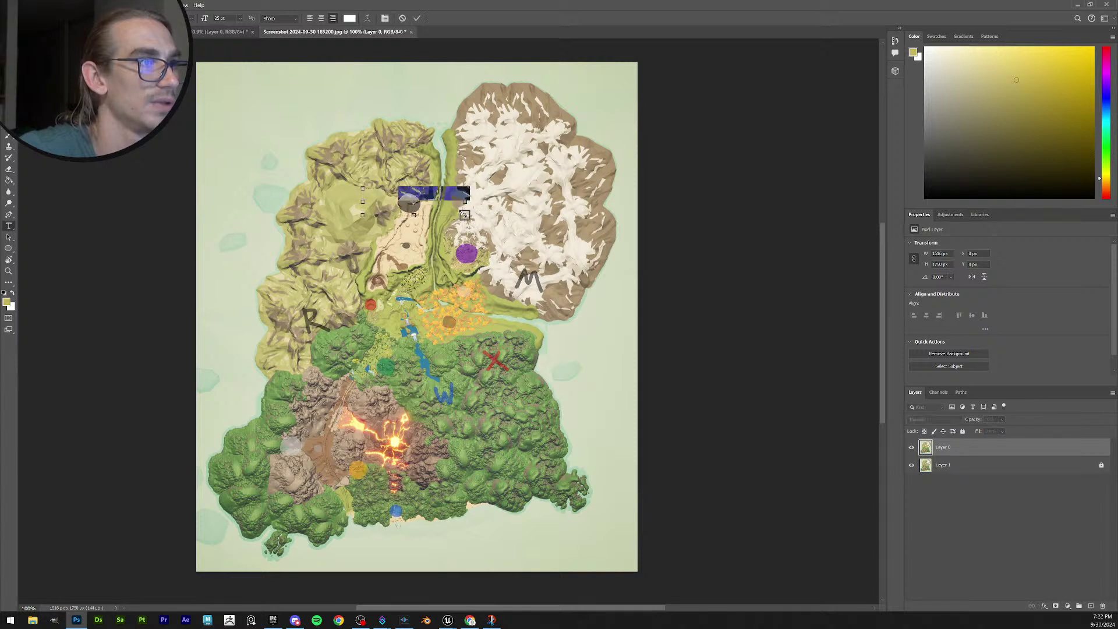
click(321, 18)
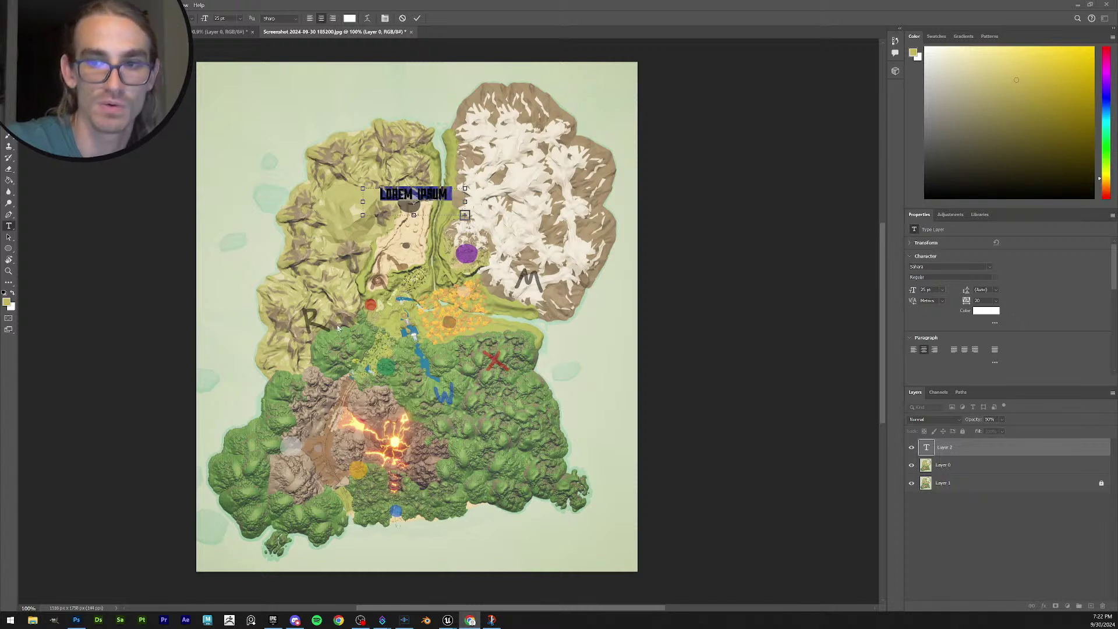
Clear all the placeholder text from the new text box.
click(450, 209)
drag(450, 196, 335, 192)
text(SHA DOLOR SIT)
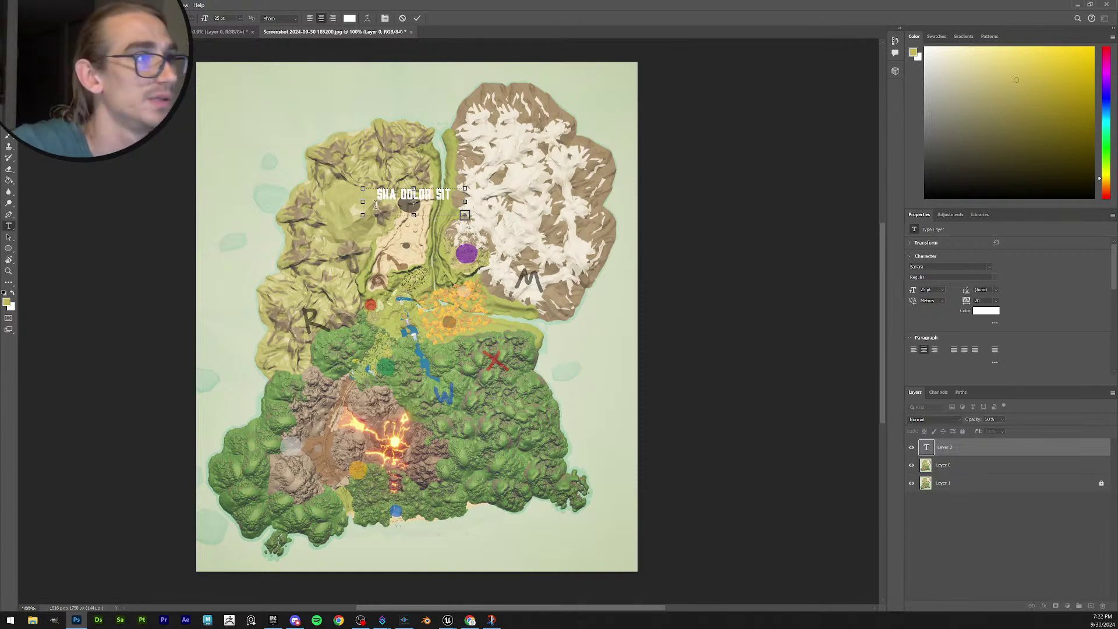
key(ctrl+a)
text(AMET, CONSECTETUR)
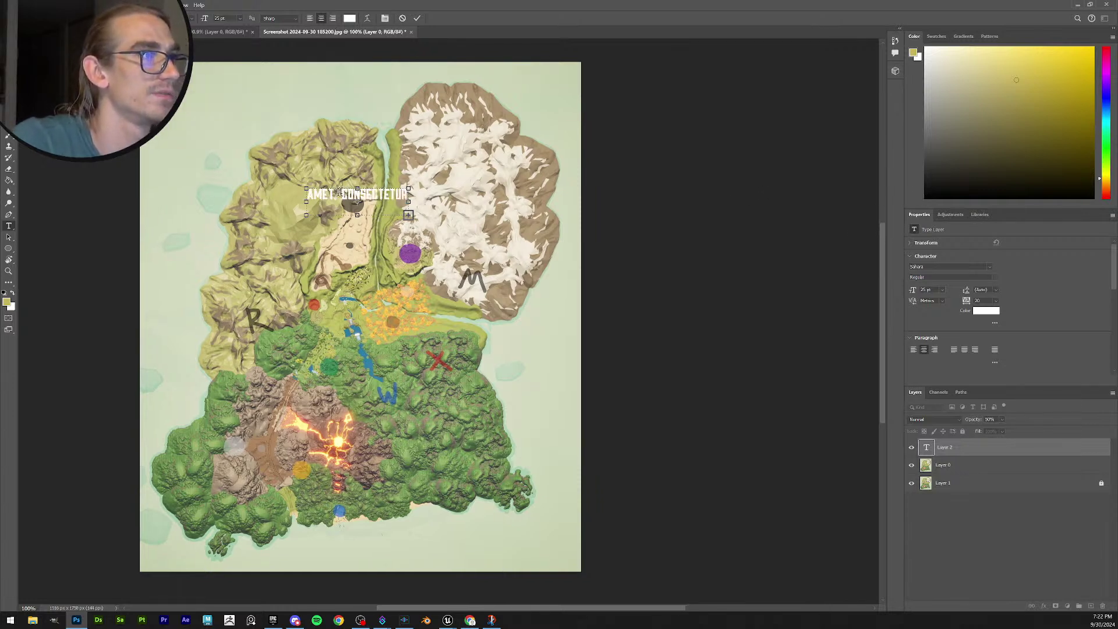
key(BackSpace)
drag(324, 195, 495, 208)
key(BackSpace)
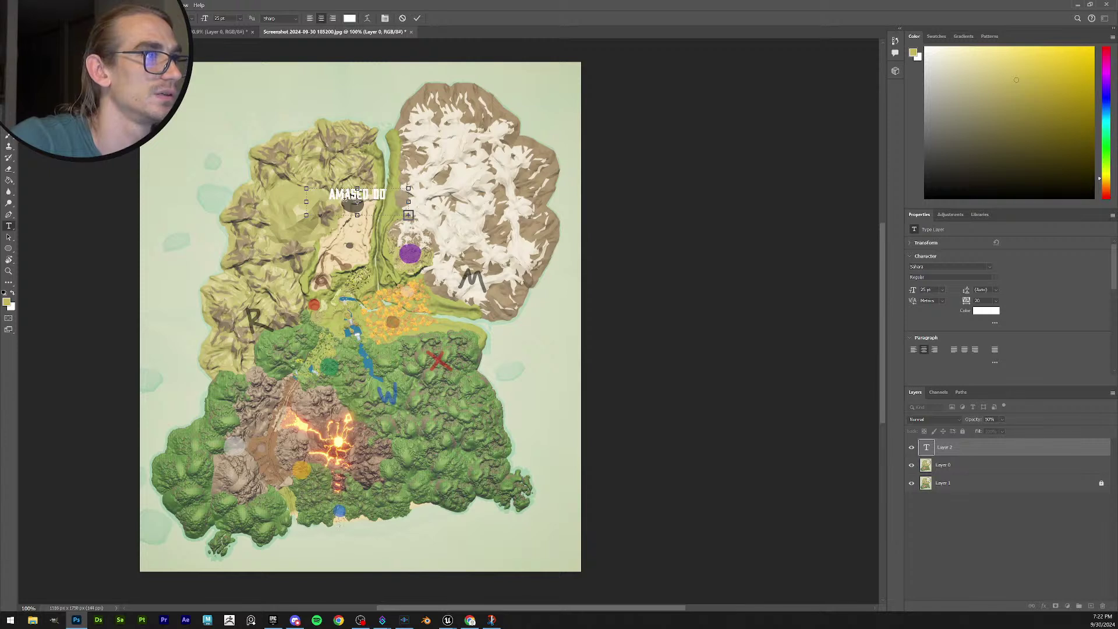
drag(330, 195, 390, 196)
key(BackSpace)
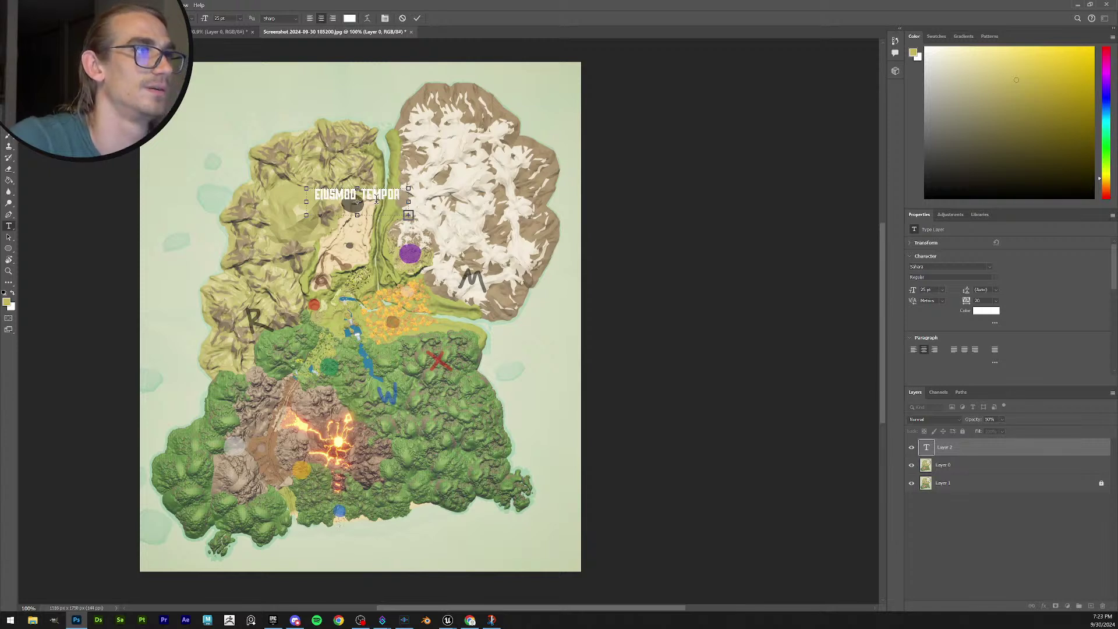
double_click(376, 195)
key(BackSpace)
double_click(367, 194)
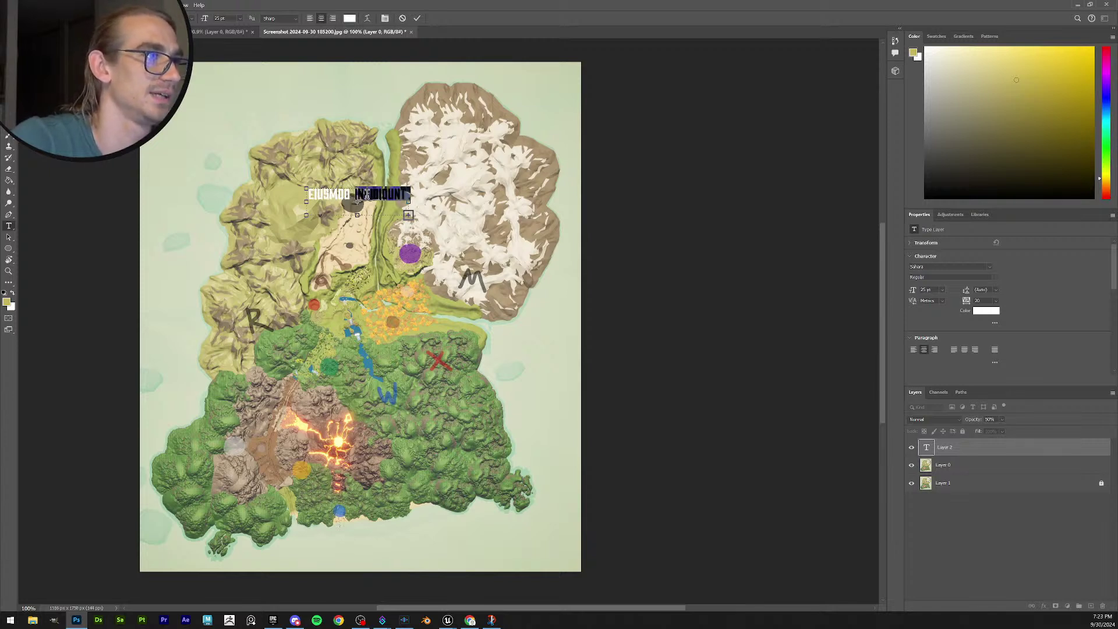
triple_click(367, 194)
key(BackSpace)
triple_click(367, 194)
key(BackSpace)
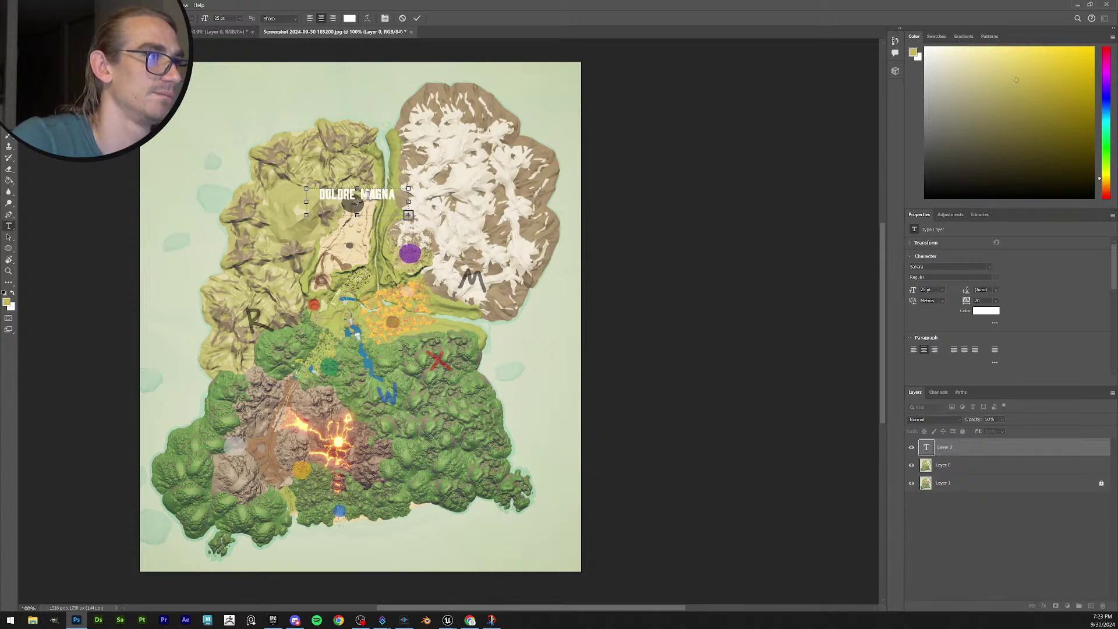
triple_click(367, 194)
key(BackSpace)
triple_click(367, 194)
key(BackSpace)
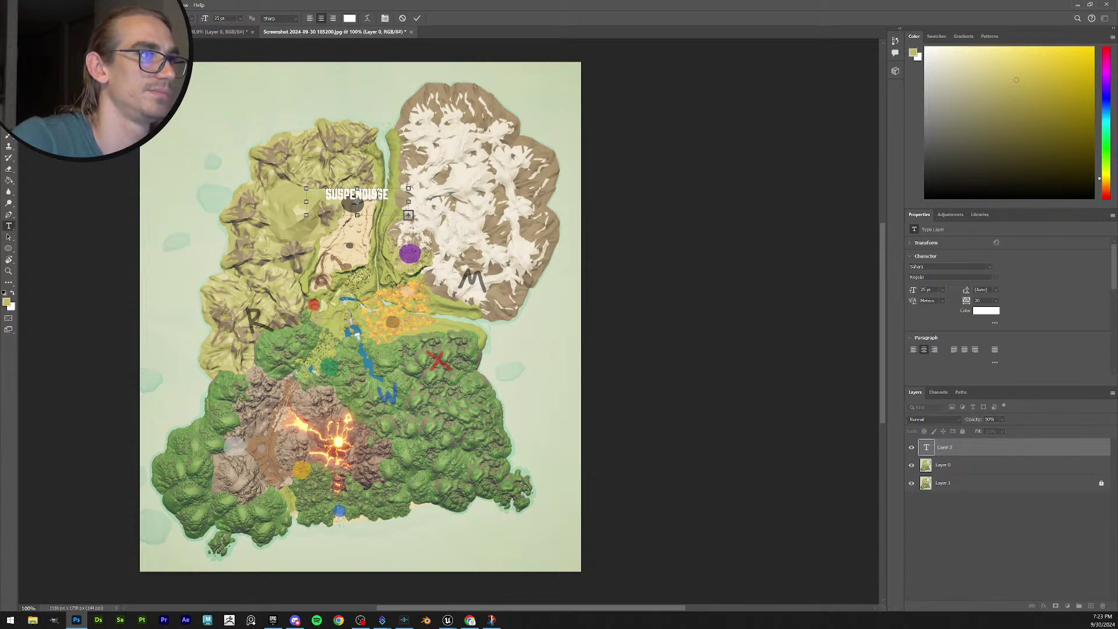
triple_click(378, 194)
key(BackSpace)
triple_click(375, 195)
key(BackSpace)
double_click(373, 195)
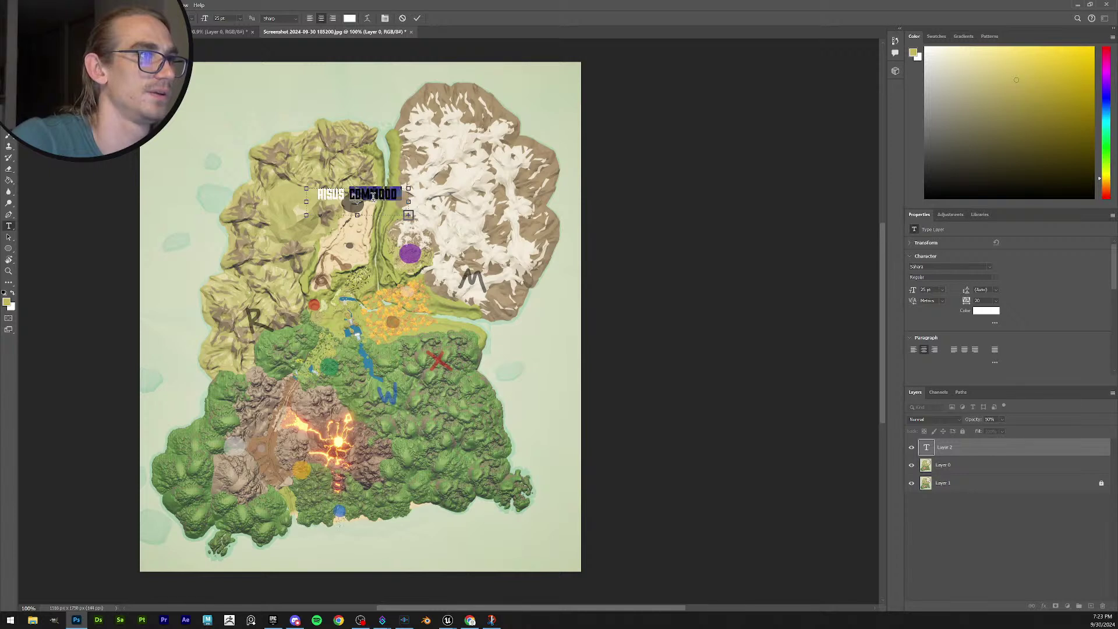
triple_click(373, 195)
key(BackSpace)
triple_click(373, 195)
key(BackSpace)
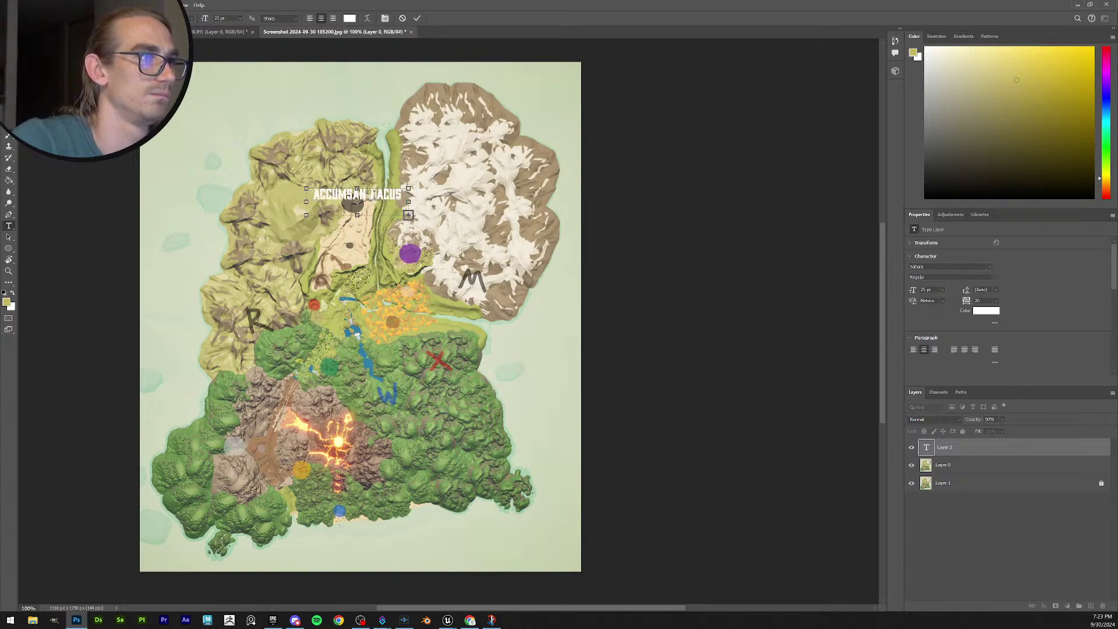
triple_click(373, 195)
key(BackSpace)
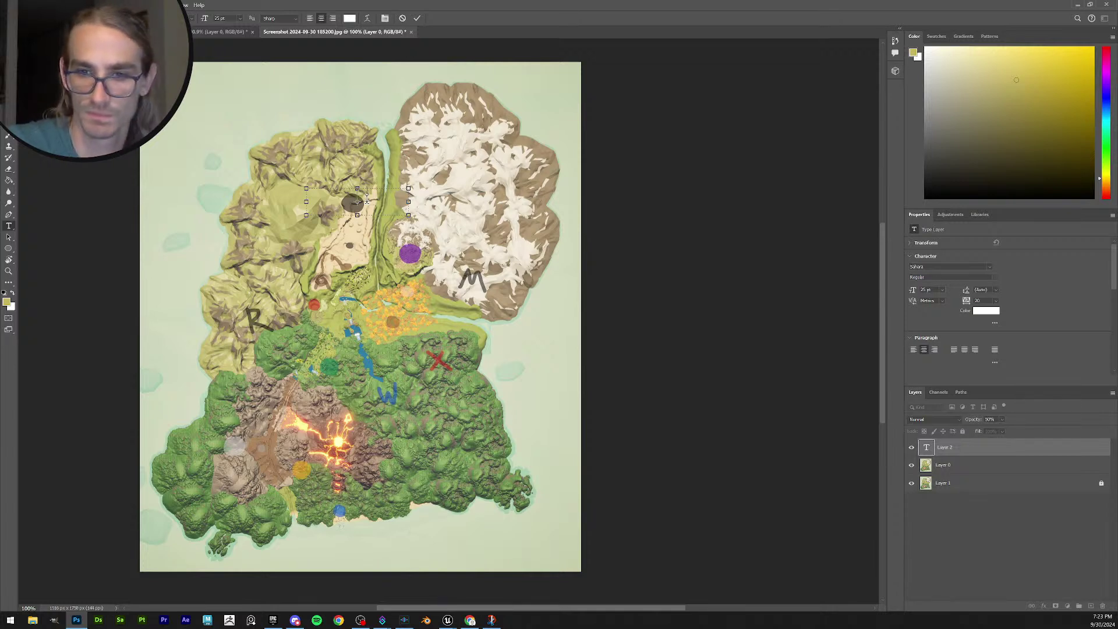
Enter SHADOW LORD FORTRESS as the label text in the empty text box.
text(SH)
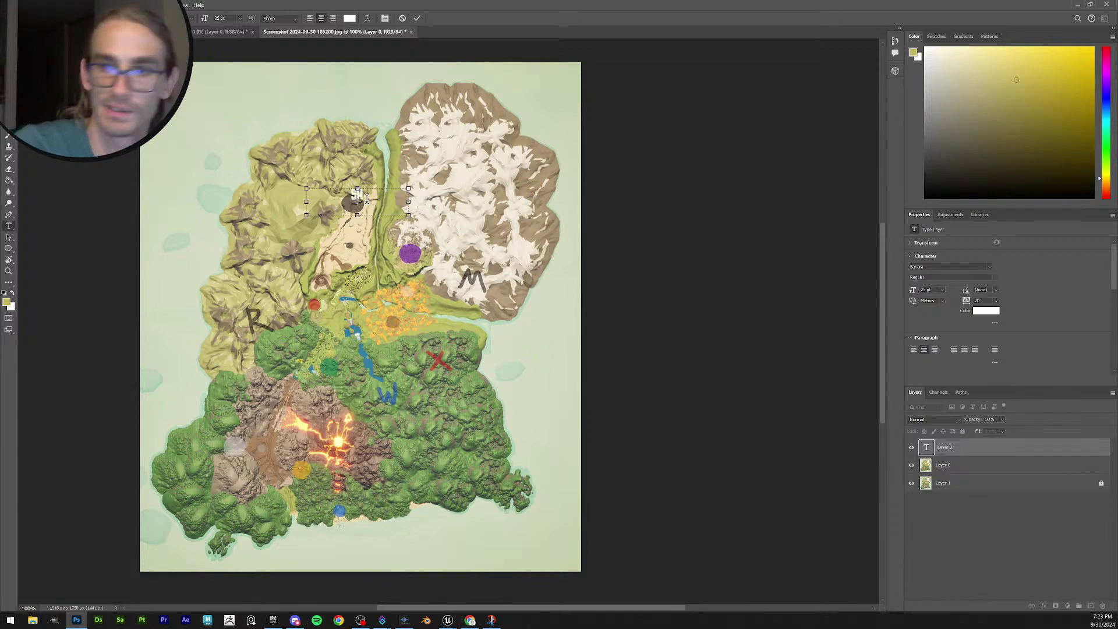
text(ADOW)
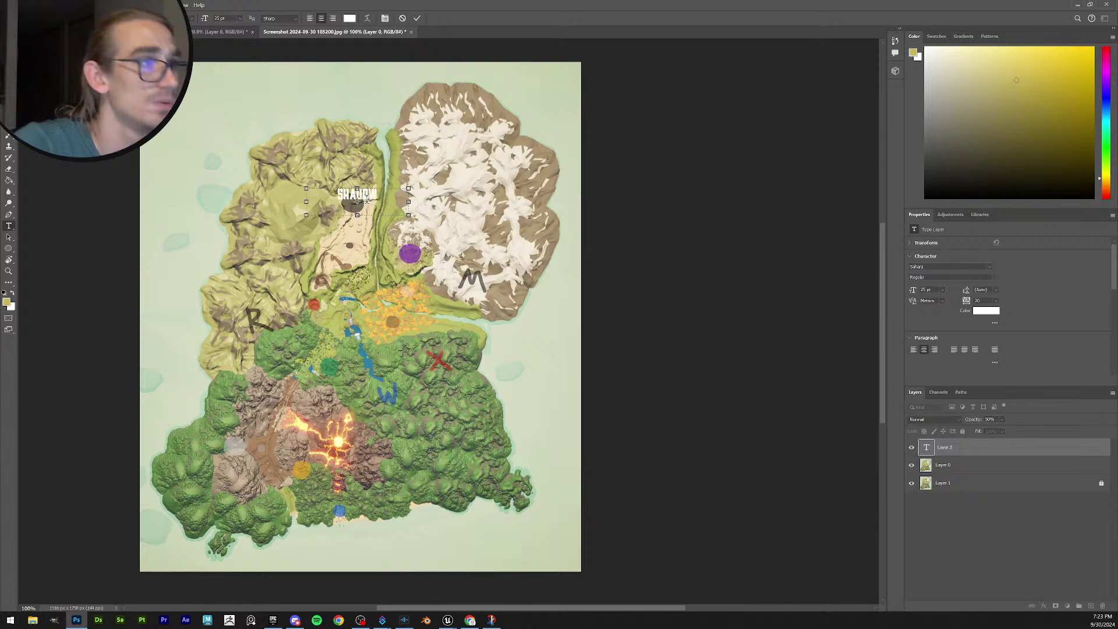
text( LORD)
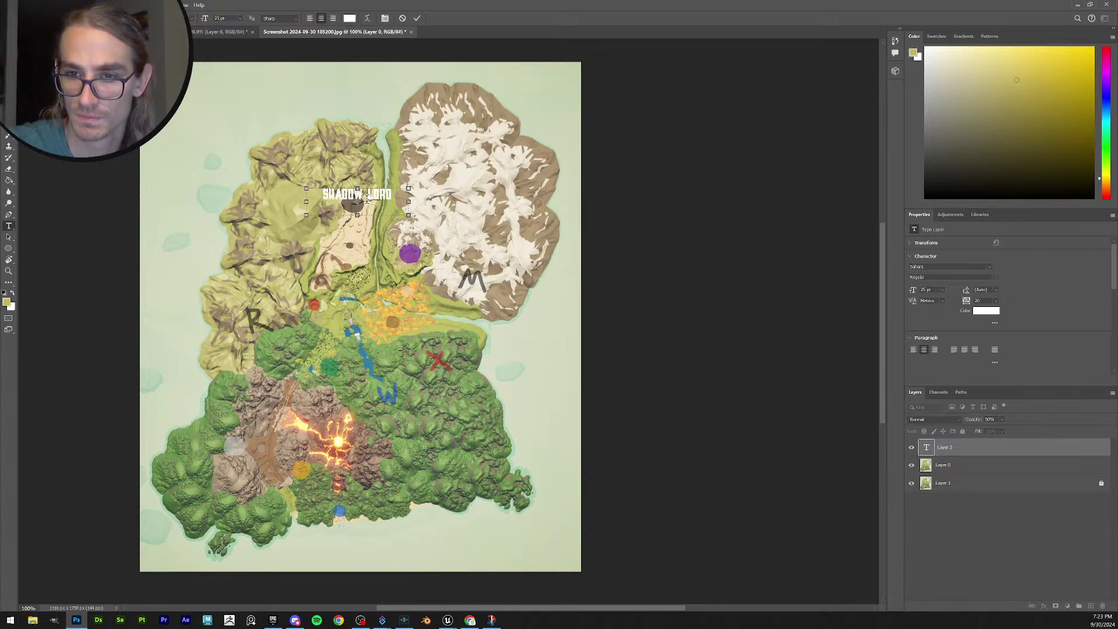
text( F)
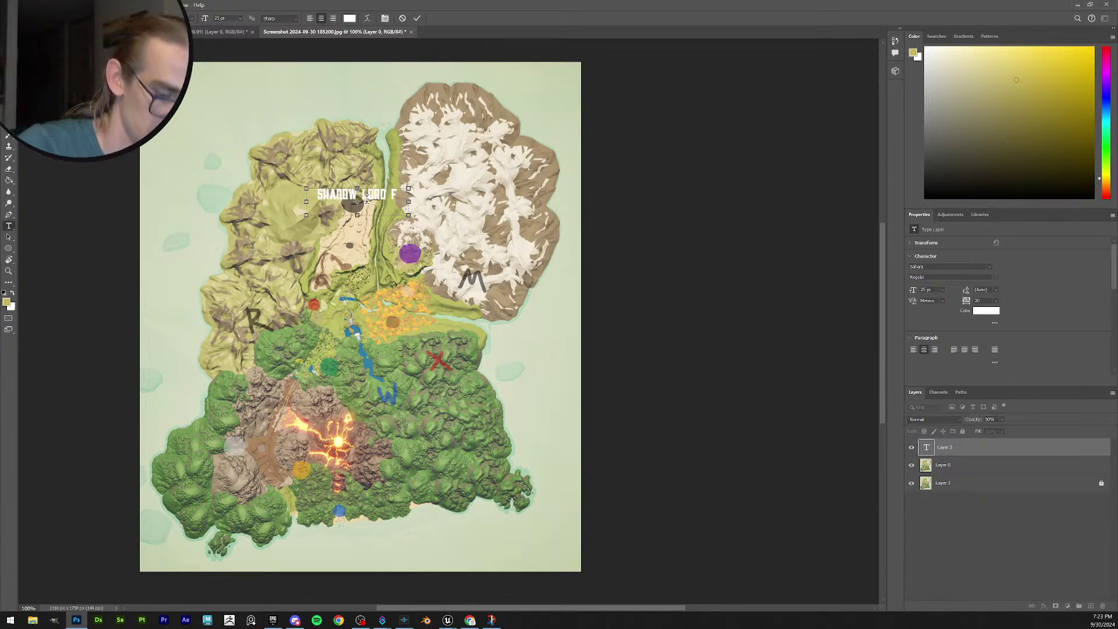
text(OR)
key(BackSpace)
key(BackSpace)
key(BackSpace)
key(BackSpace)
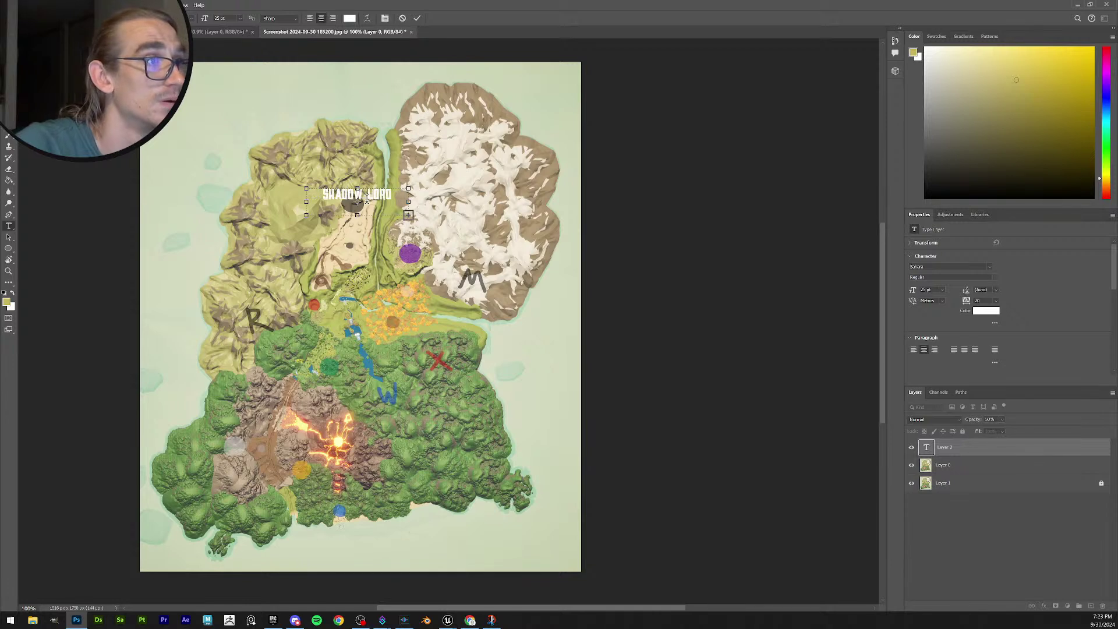
text(FORTRESS)
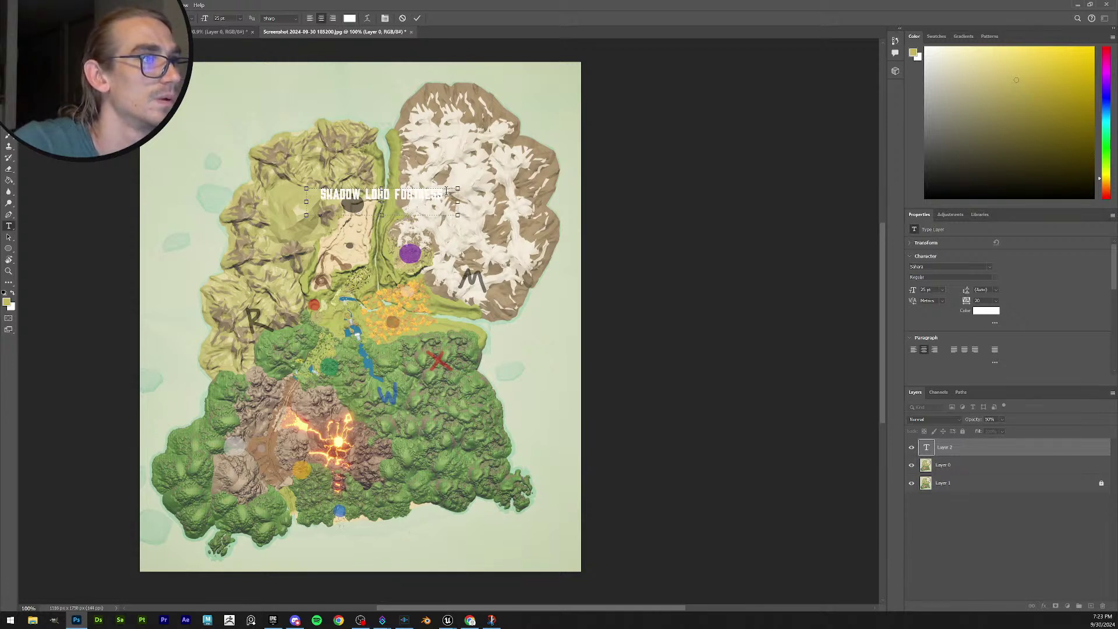
Change the colour of the whole fortress label text to black.
key(ctrl+a)
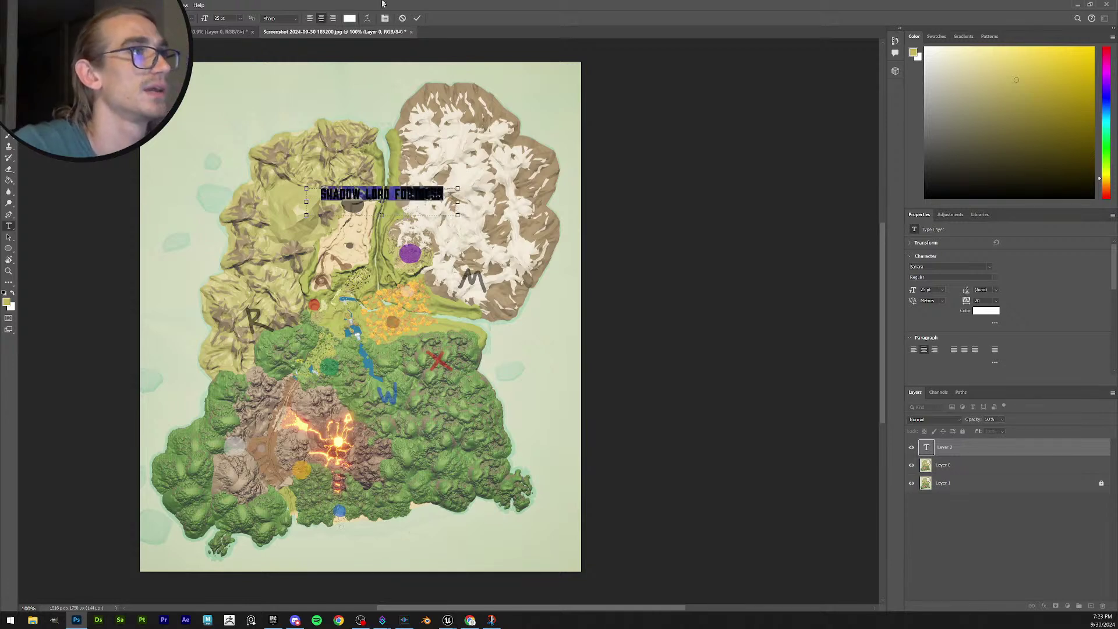
click(347, 18)
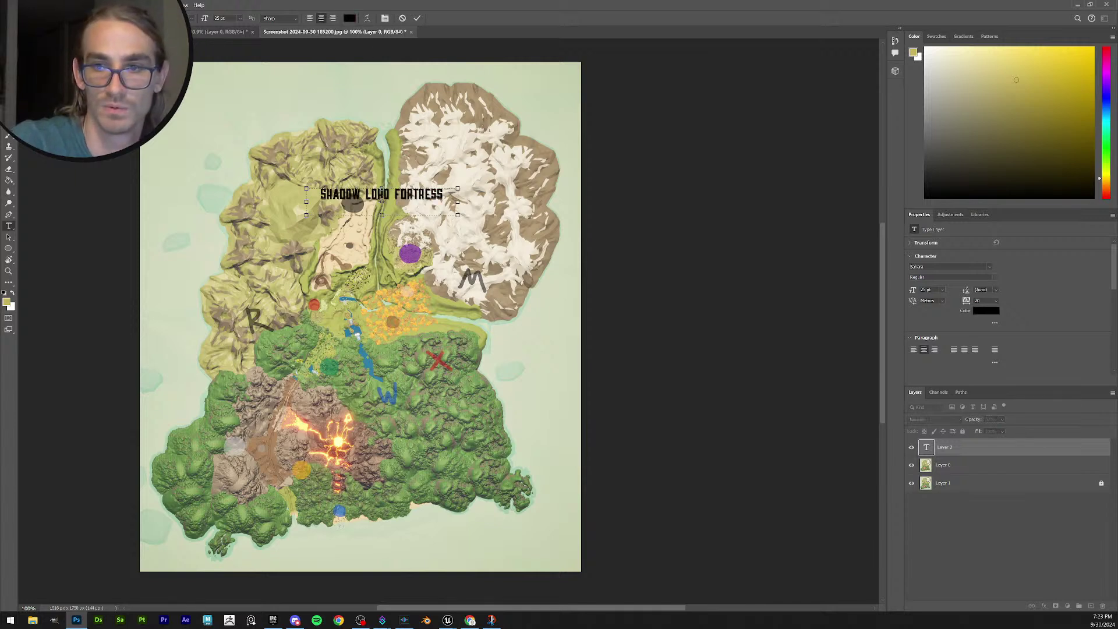
click(487, 313)
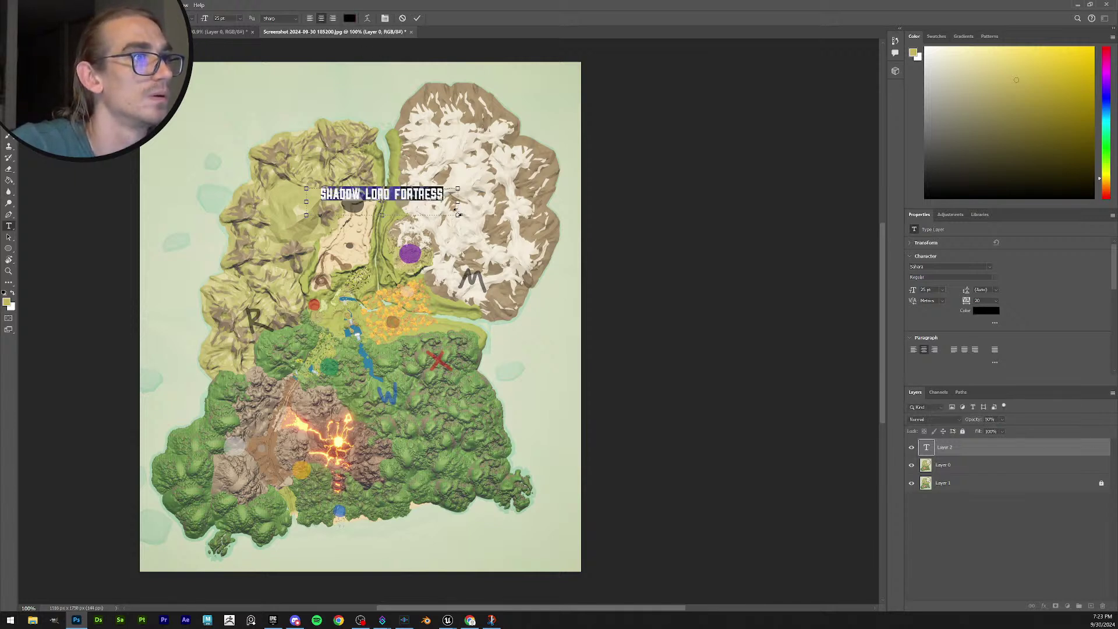
Shrink the text box closer around the fortress label and move the label onto the large black mark.
drag(455, 214, 447, 205)
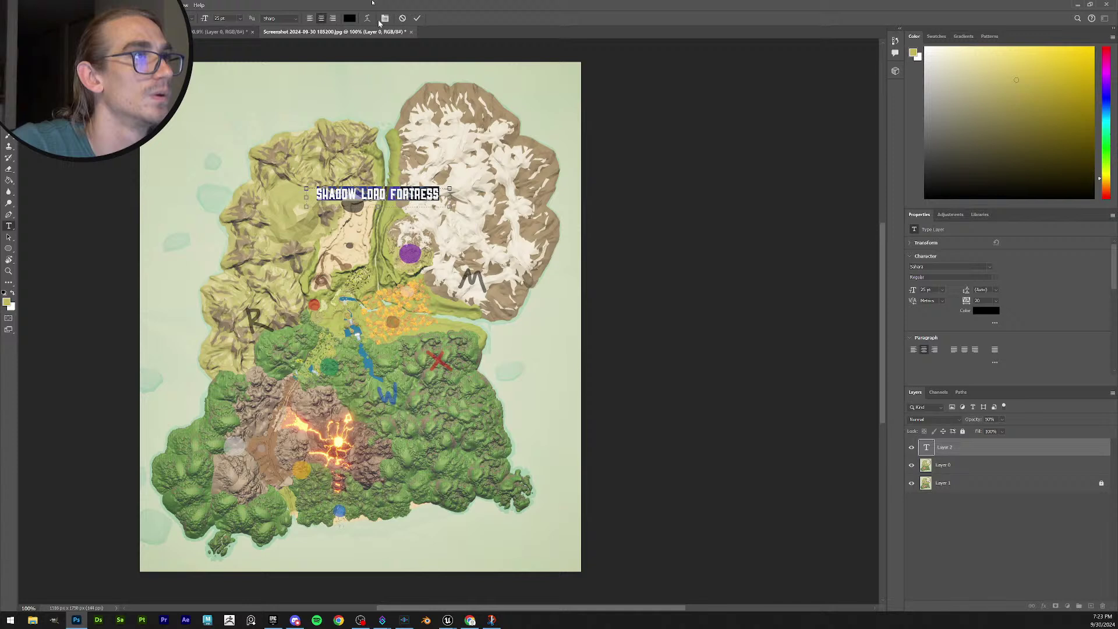
click(419, 18)
key(v)
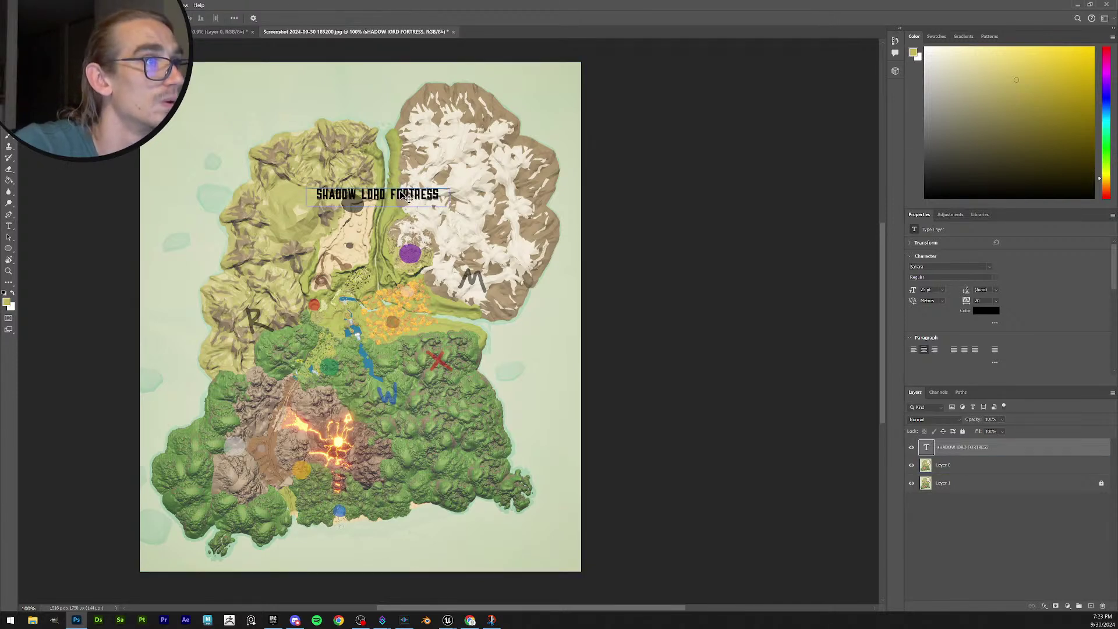
drag(408, 197, 390, 207)
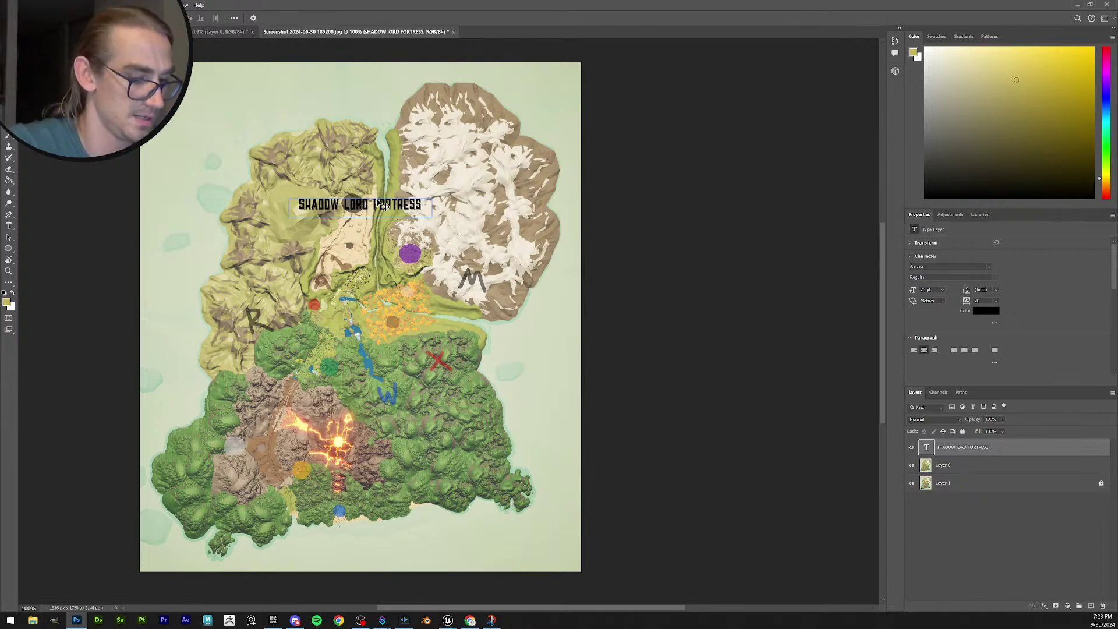
Set the fortress label's font size to 14 pt and recentre the label over the large black mark.
key(t)
click(423, 205)
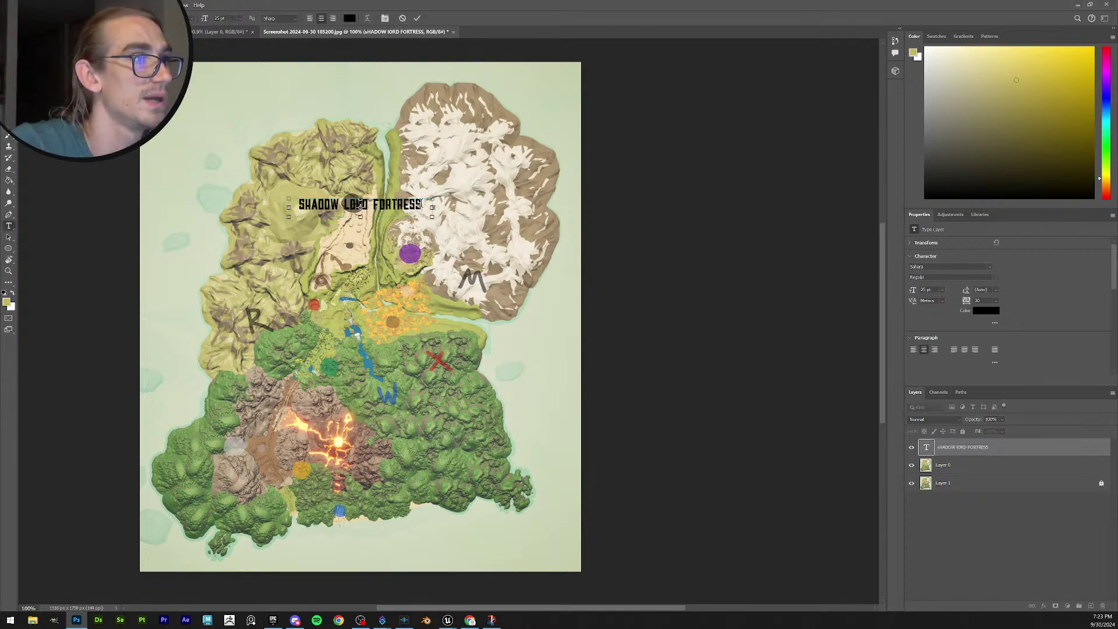
drag(424, 203, 256, 185)
click(240, 19)
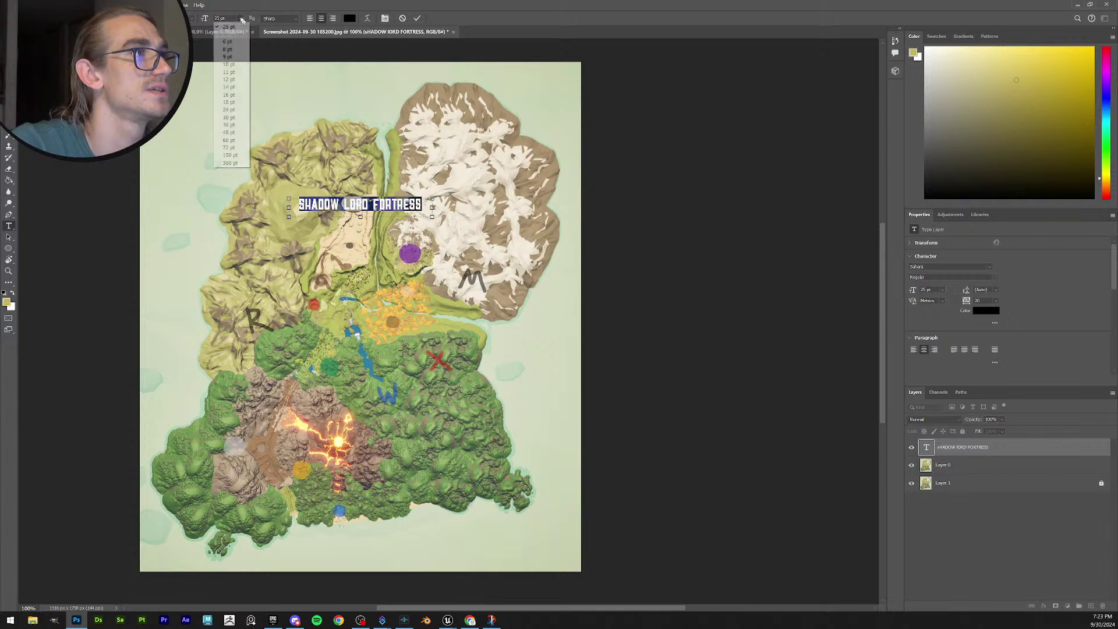
click(239, 87)
click(417, 18)
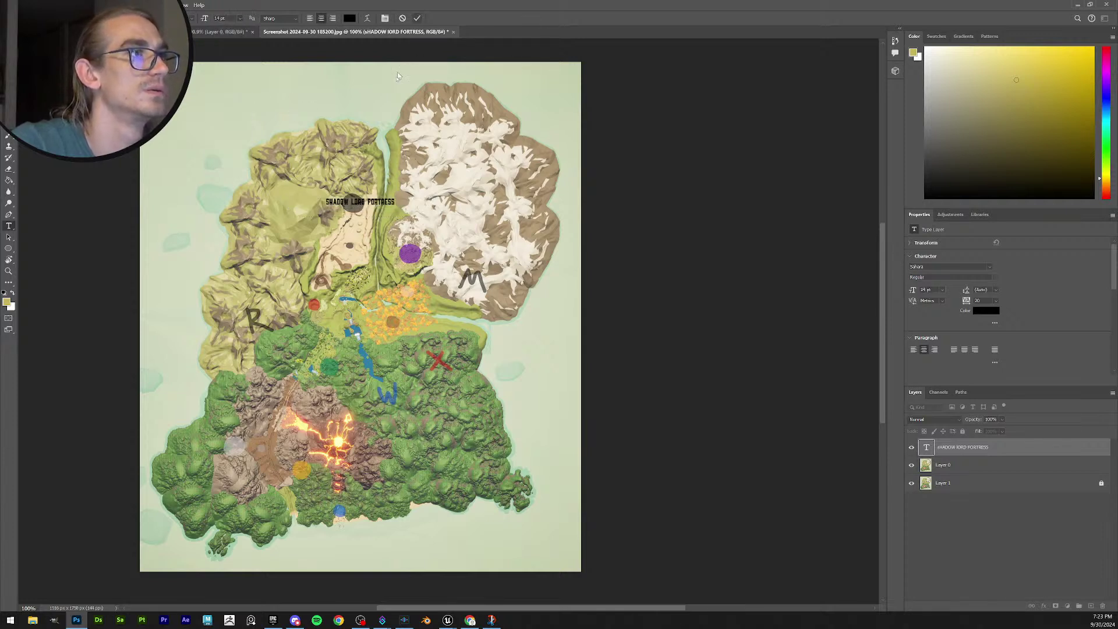
key(v)
click(379, 204)
drag(379, 204, 373, 205)
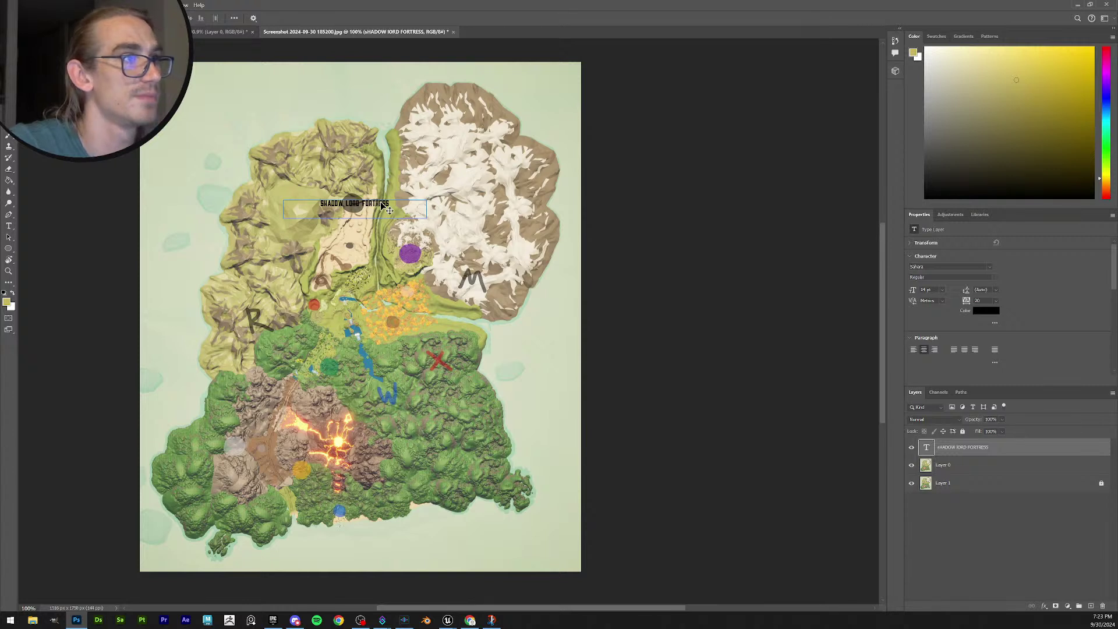
Duplicate the SHADOW LORD FORTRESS label and place the copy over the small black dot below it.
click(956, 464)
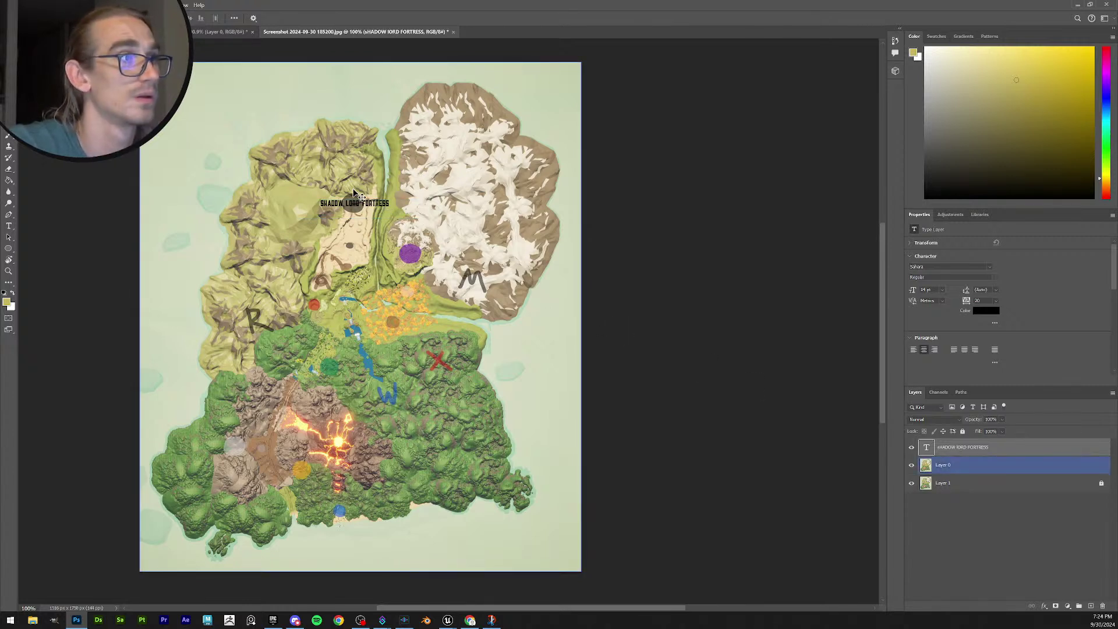
click(385, 211)
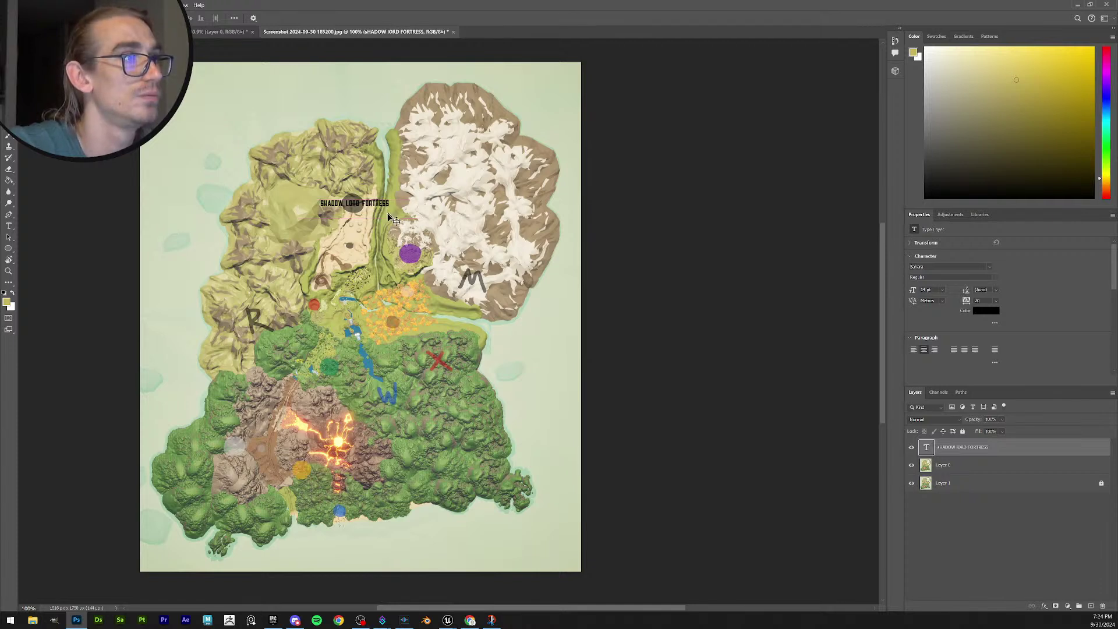
alt+drag(384, 211, 368, 244)
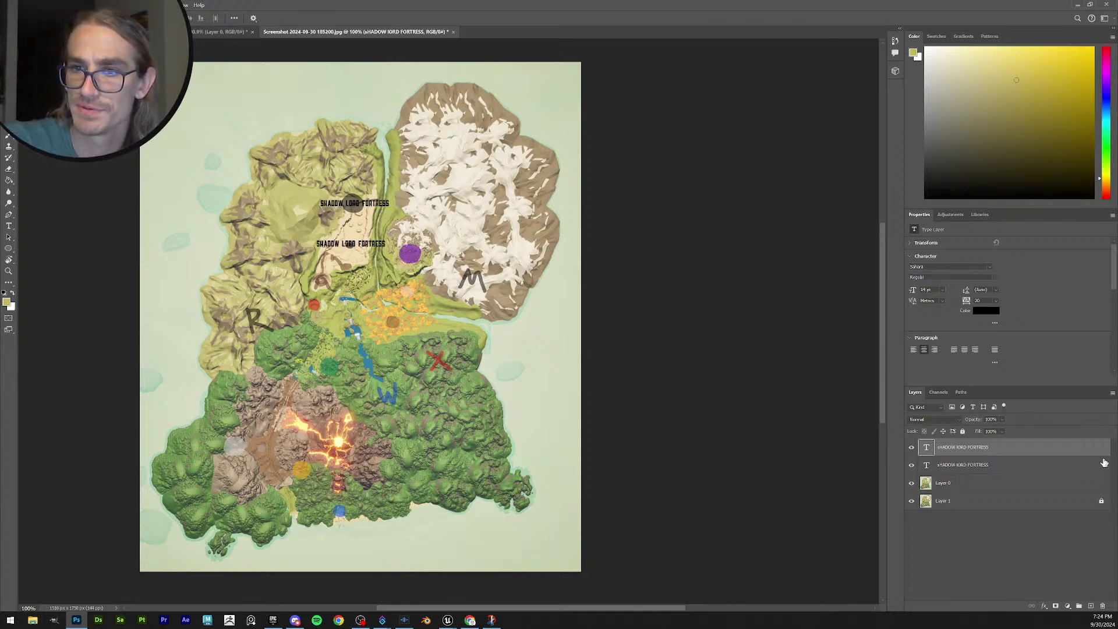
Replace the text of the lower Shadow Lord Fortress label with "Plagued Village".
key(t)
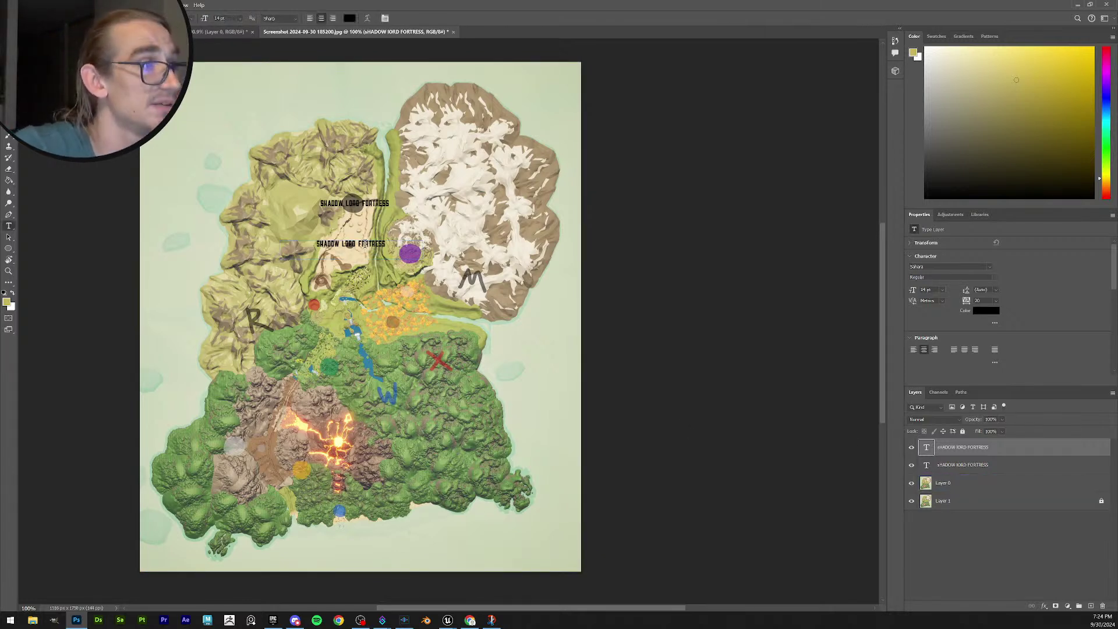
click(351, 245)
key(ctrl+a)
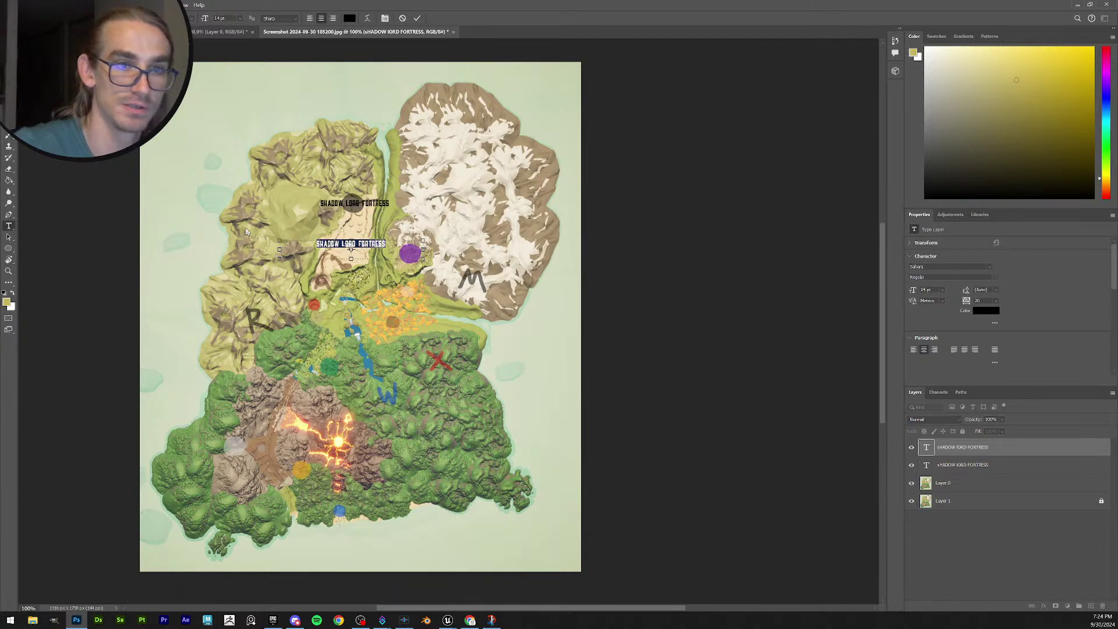
key(BackSpace)
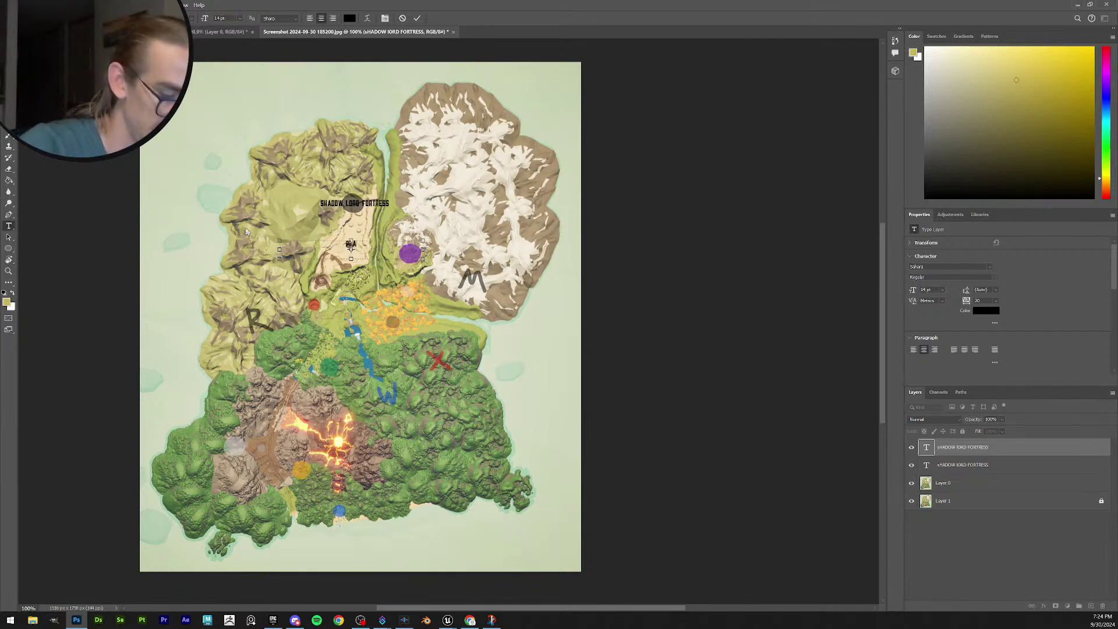
text(PLAGUED)
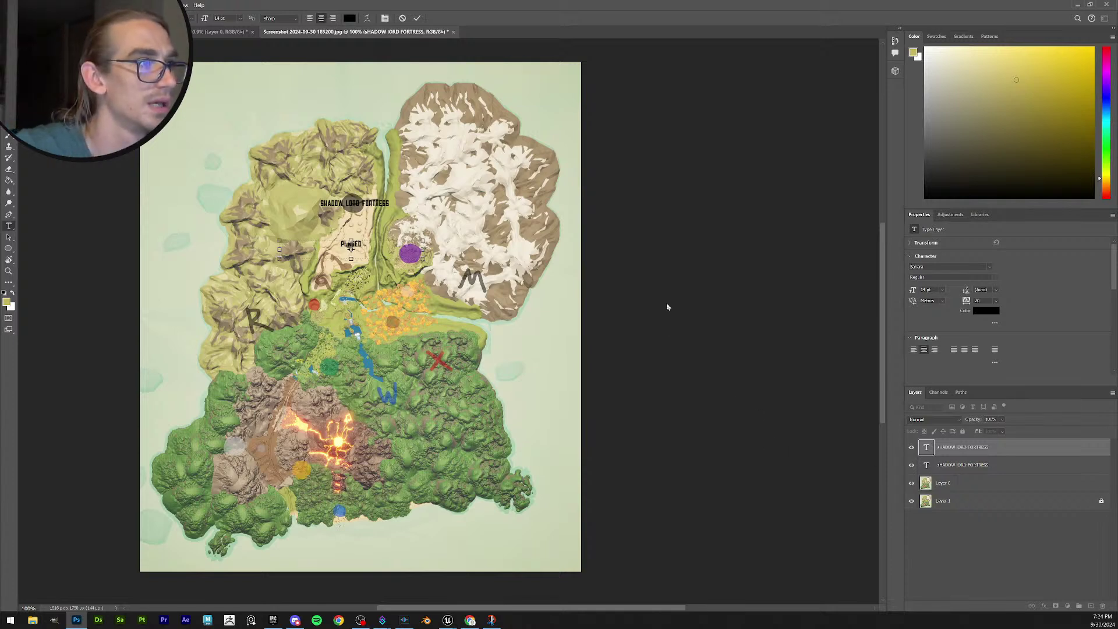
key(BackSpace)
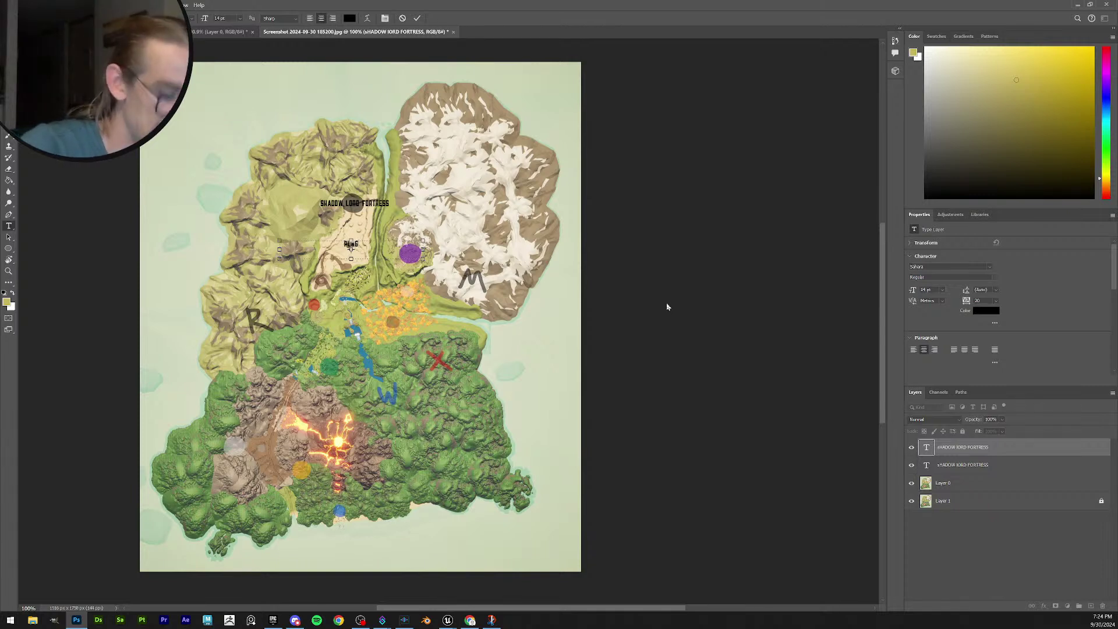
text(D)
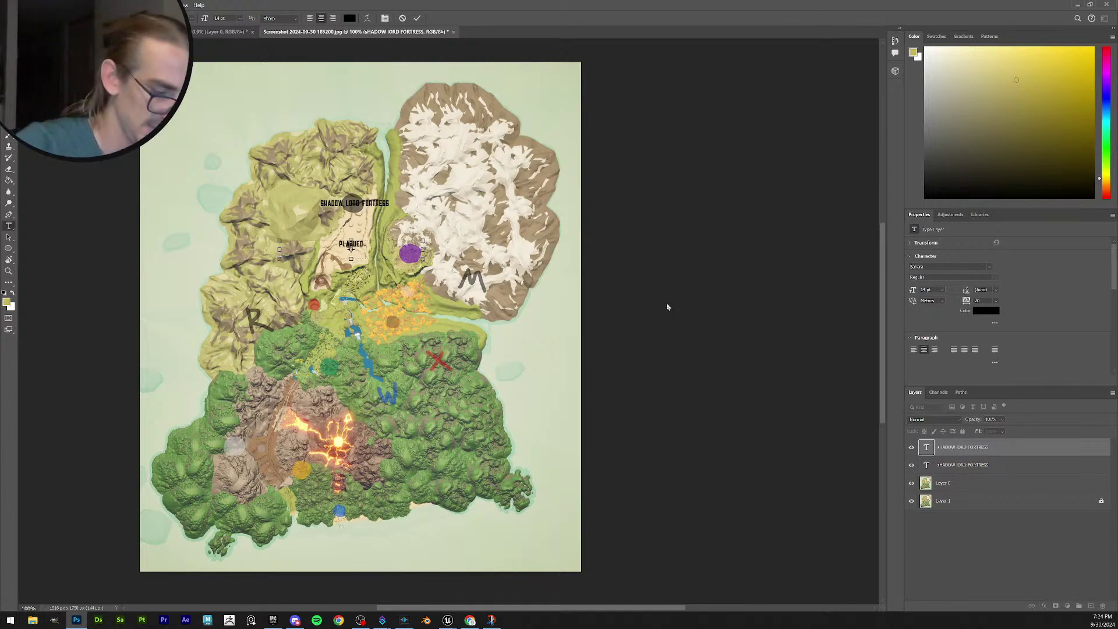
text( VILLAGE)
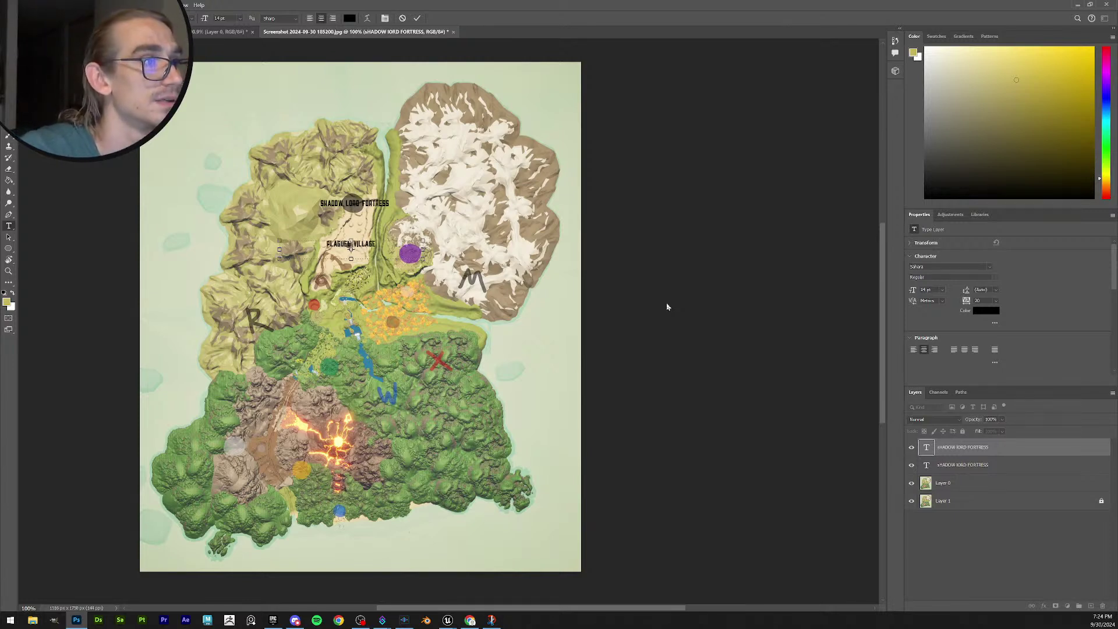
key(ctrl+Return)
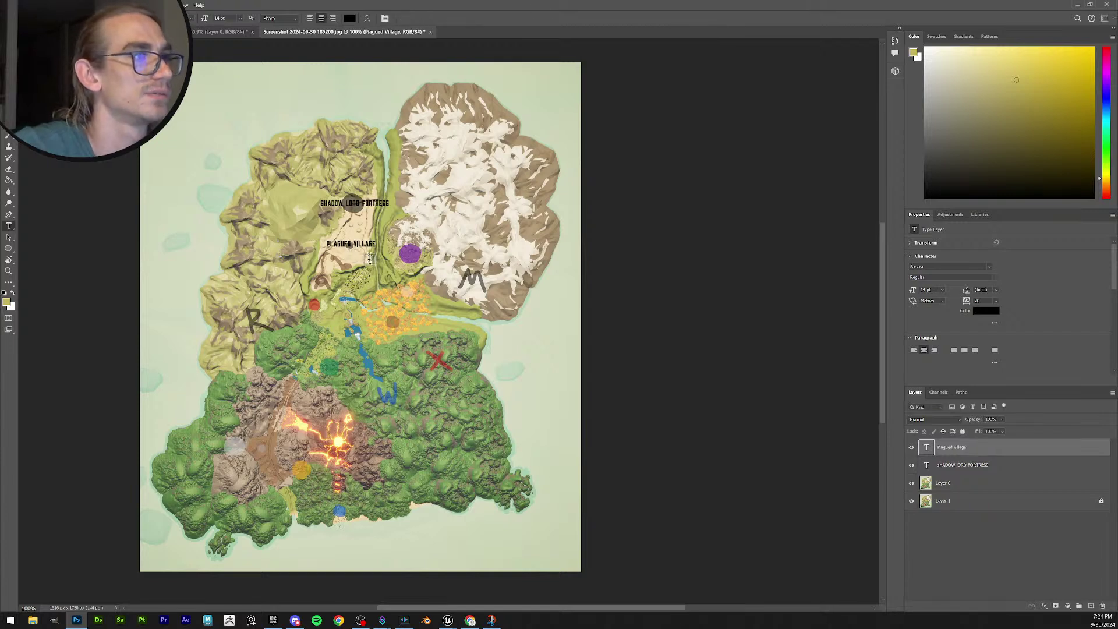
ctrl+drag(379, 252, 370, 250)
ctrl+click(399, 193)
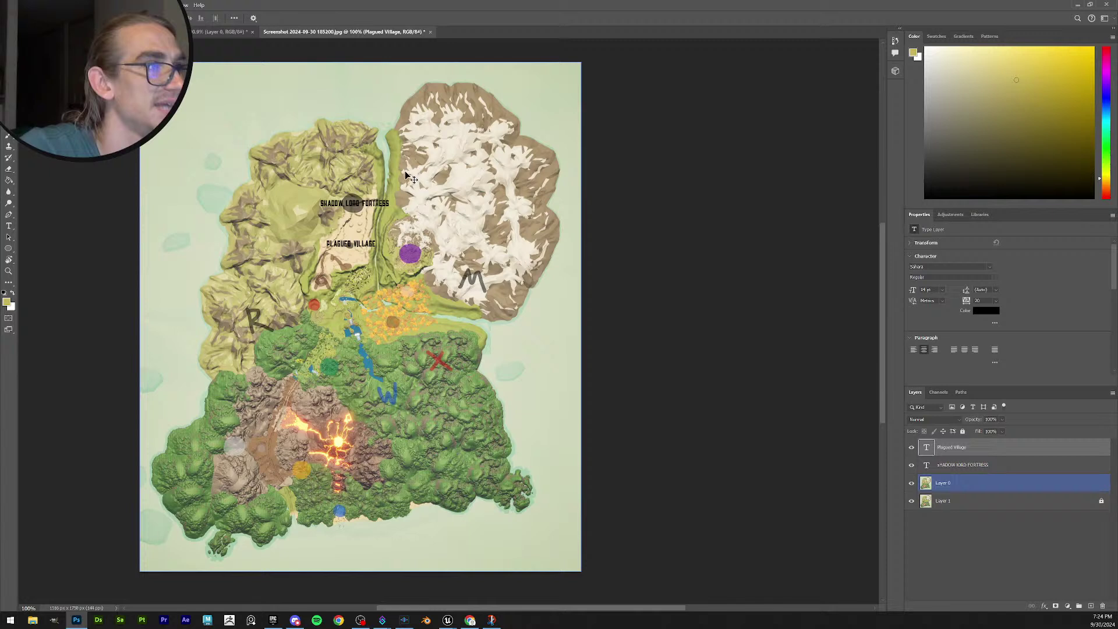
ctrl+click(376, 207)
ctrl+click(390, 206)
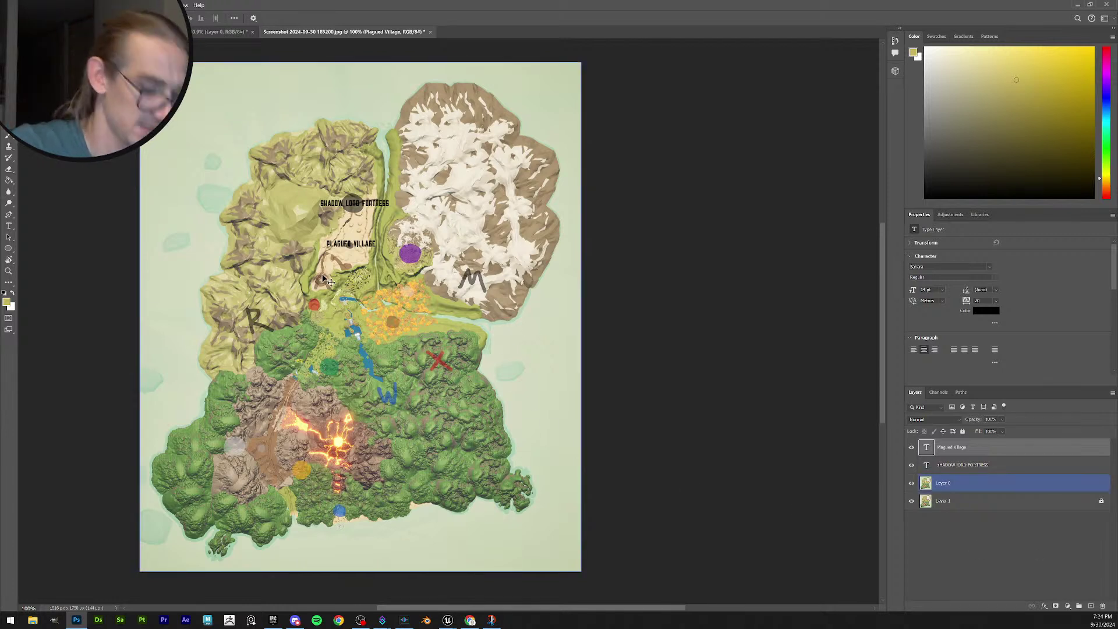
key(t)
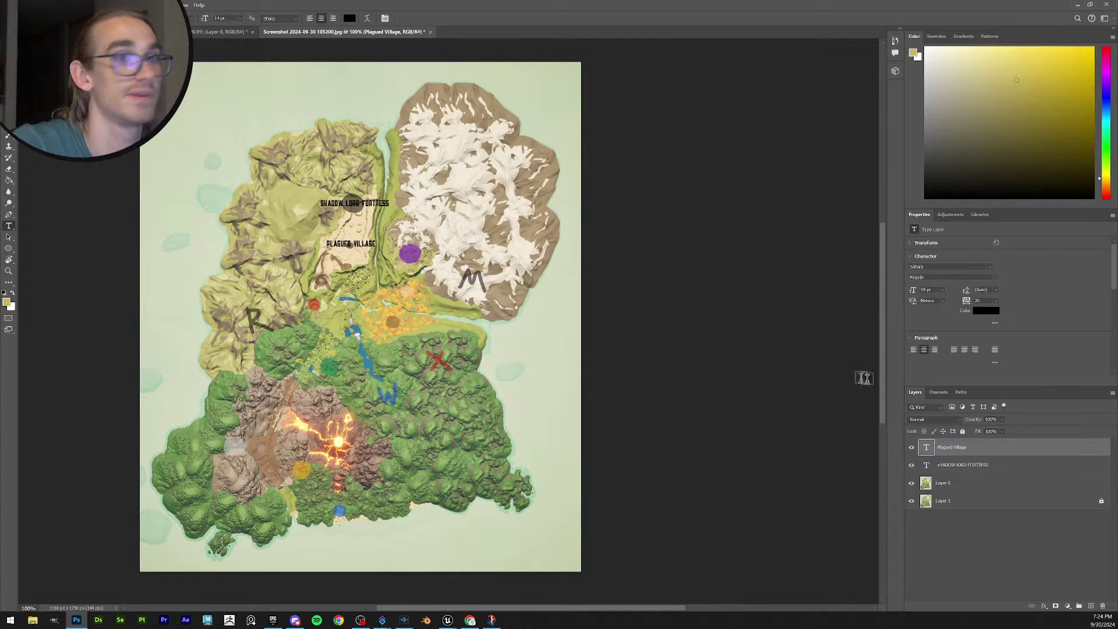
Rename the text layer of the fortress label as "Shadow Lord Fortress".
click(964, 468)
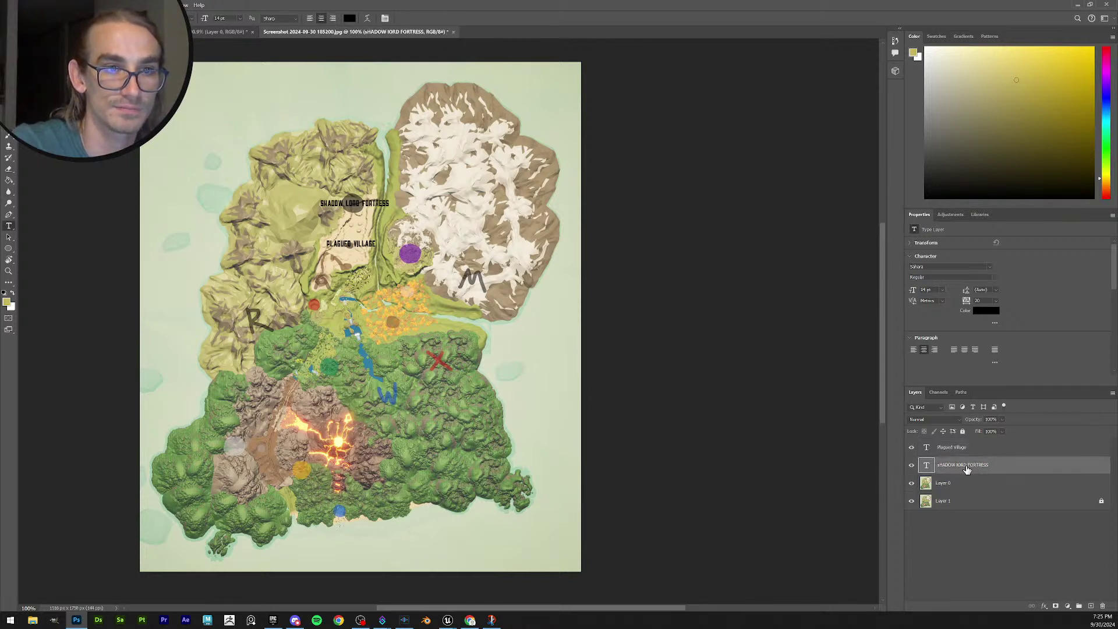
double_click(967, 467)
text(Shadow Lord Fortress)
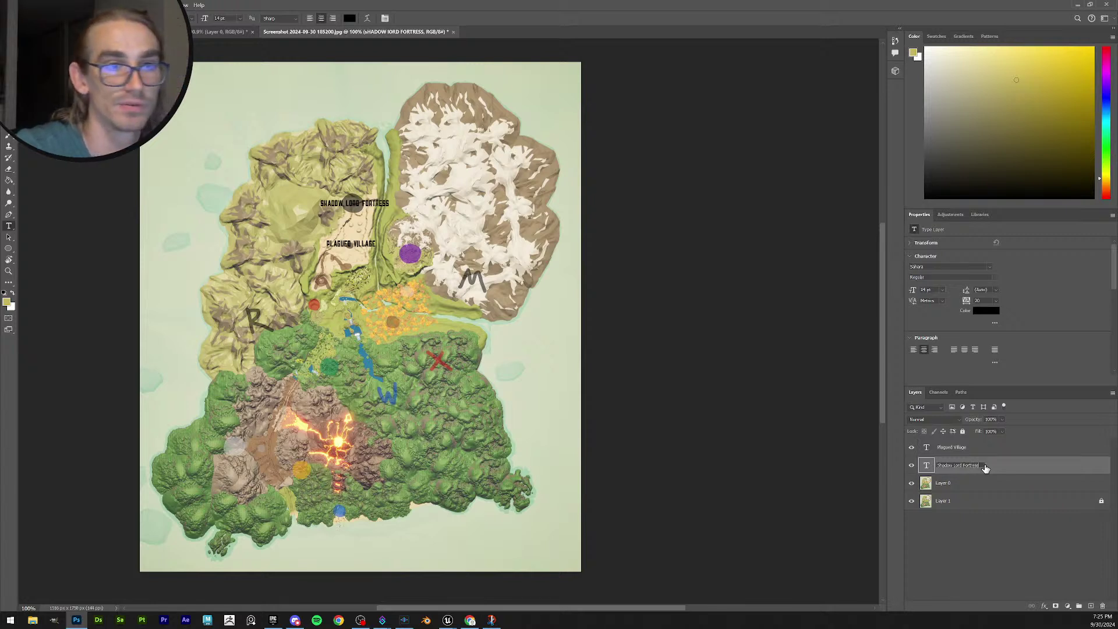
key(Return)
Duplicate the Plagued Village label and place the copy over the brown marker just south of the sandy area.
click(985, 454)
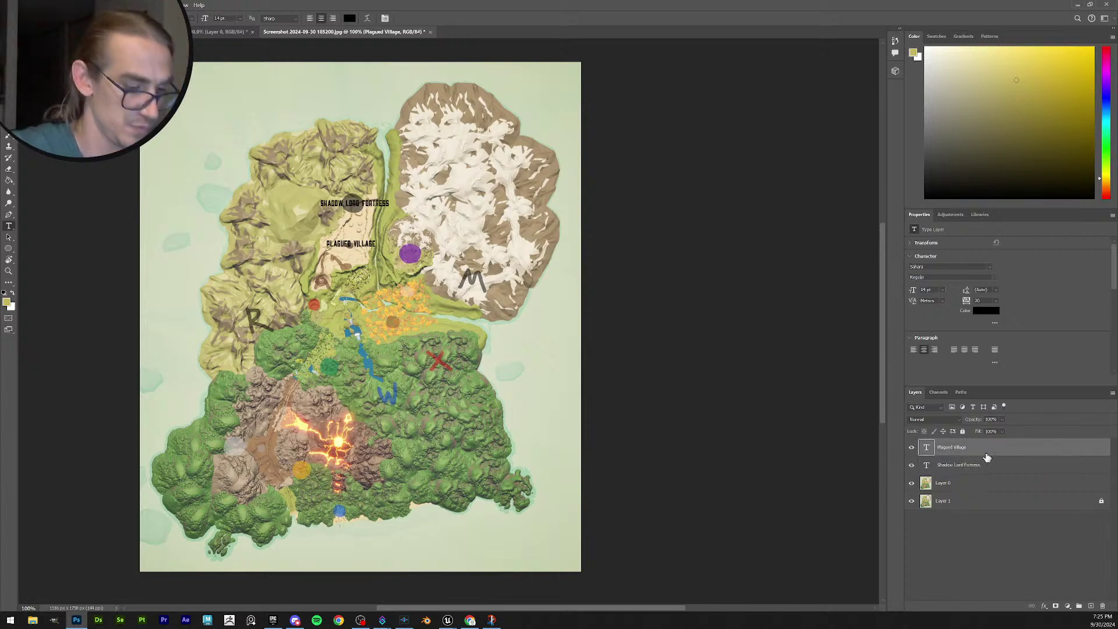
key(ctrl+c)
key(ctrl+v)
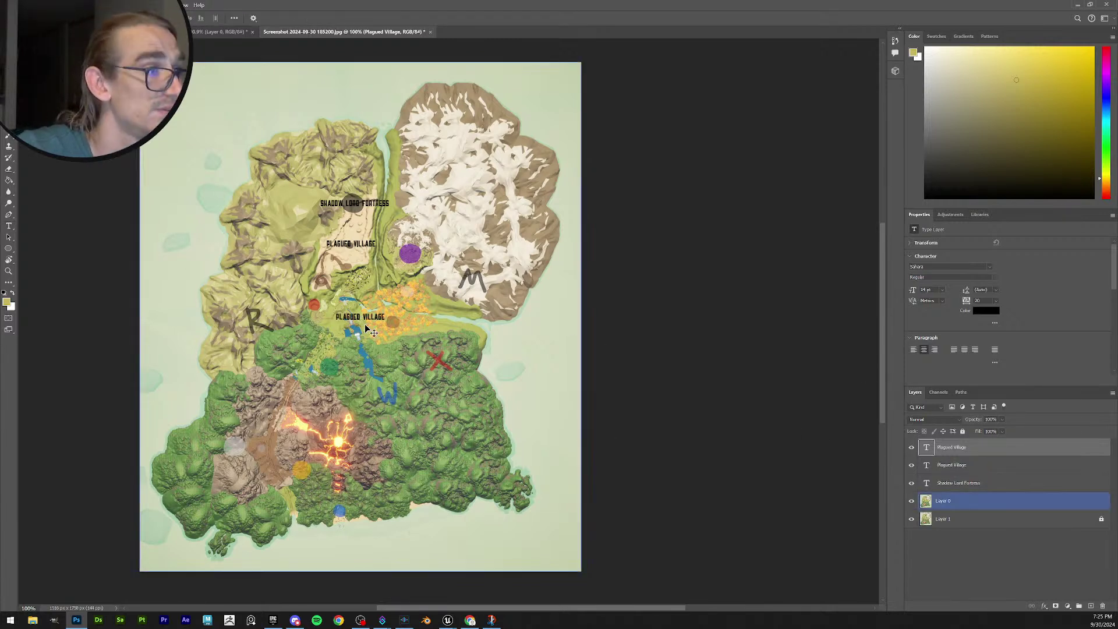
ctrl+drag(359, 318, 331, 281)
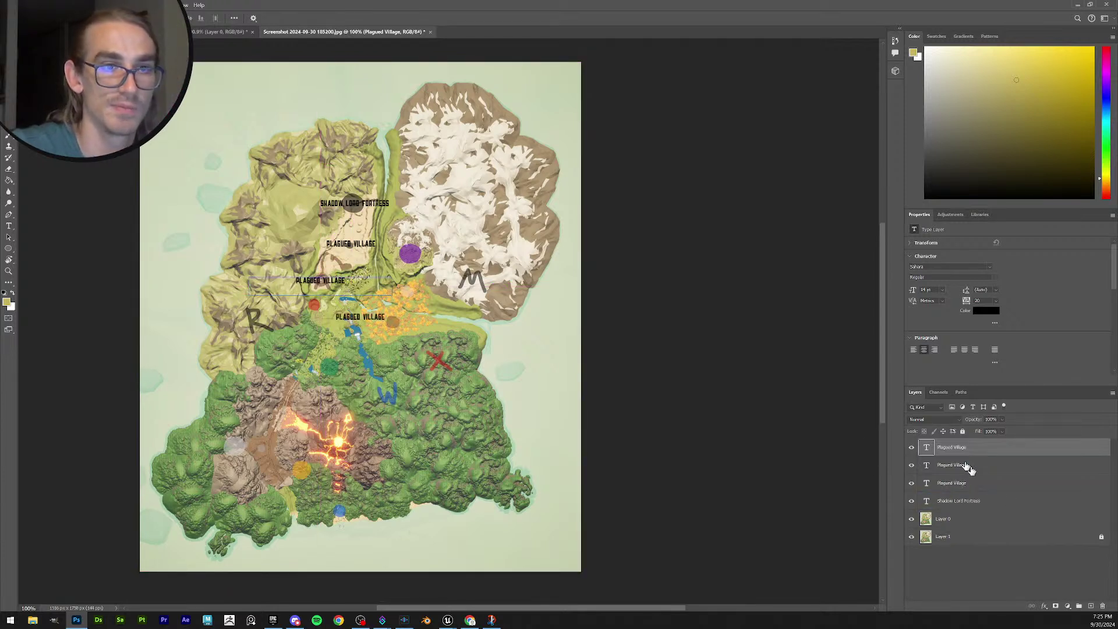
Place copies of the Plagued Village label on the purple, red, M, R, X and W markers, the southwest brown mountains and the southern blue marker.
ctrl+alt+drag(336, 283, 454, 274)
ctrl+alt+drag(320, 307, 480, 286)
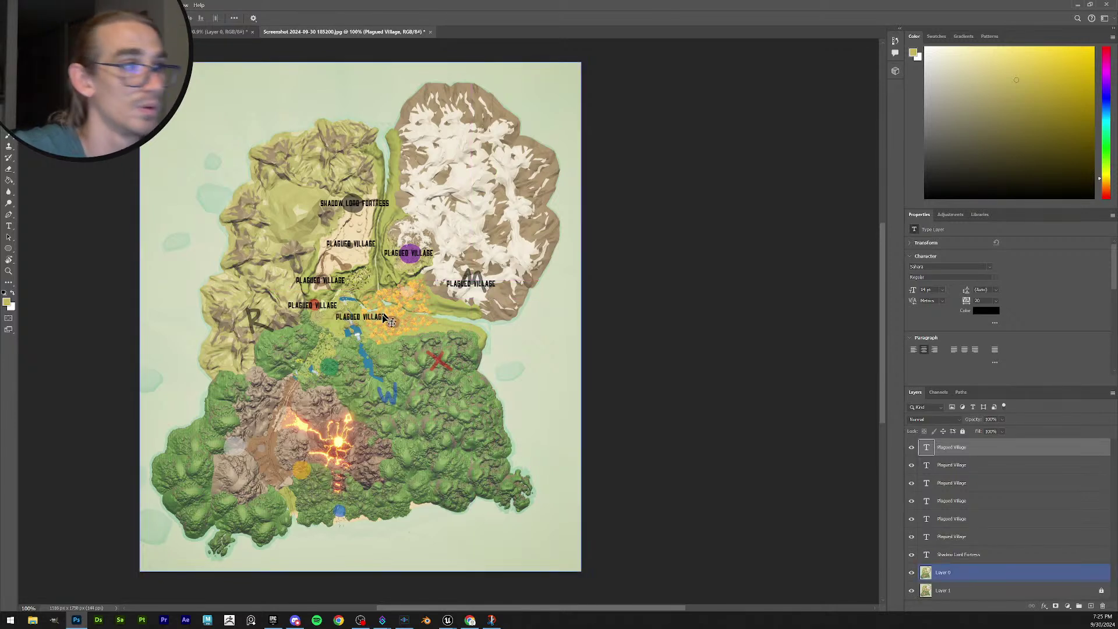
ctrl+alt+drag(324, 309, 261, 460)
ctrl+alt+drag(368, 320, 338, 512)
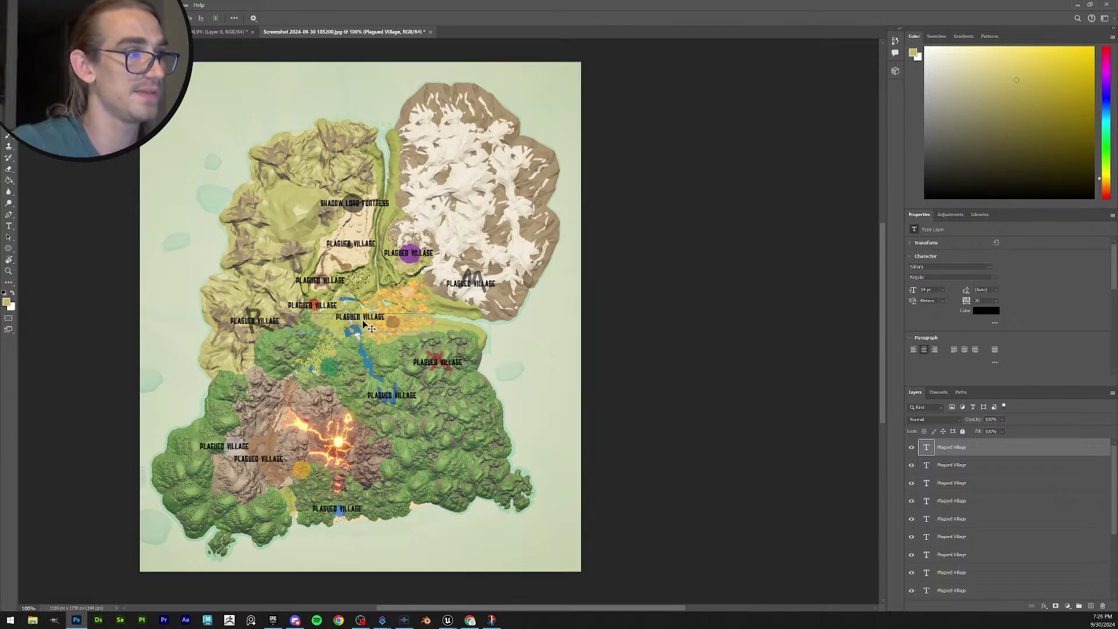
Place further Plagued Village label copies on the two markers in the orange field and on the yellow marker southwest of the lava.
ctrl+alt+drag(371, 324, 445, 486)
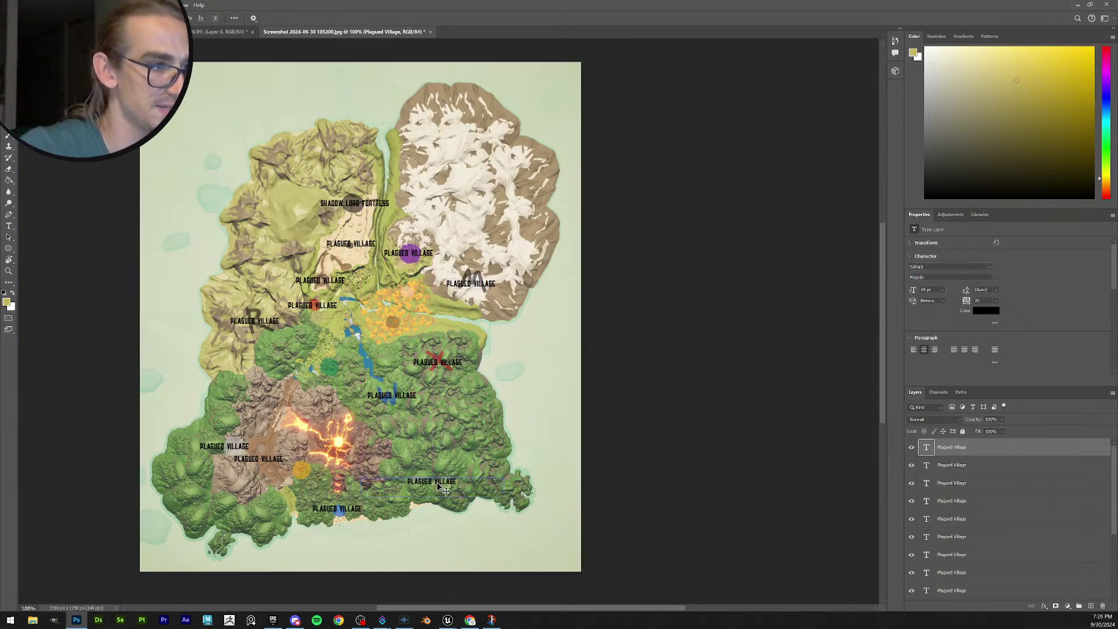
mouse_move(441, 483)
mouse_down()
mouse_move(519, 424)
mouse_move(418, 192)
mouse_move(425, 338)
mouse_move(415, 354)
mouse_move(434, 428)
mouse_move(460, 449)
mouse_move(434, 324)
mouse_move(408, 326)
mouse_move(434, 285)
mouse_move(427, 291)
mouse_up()
key(ctrl+v)
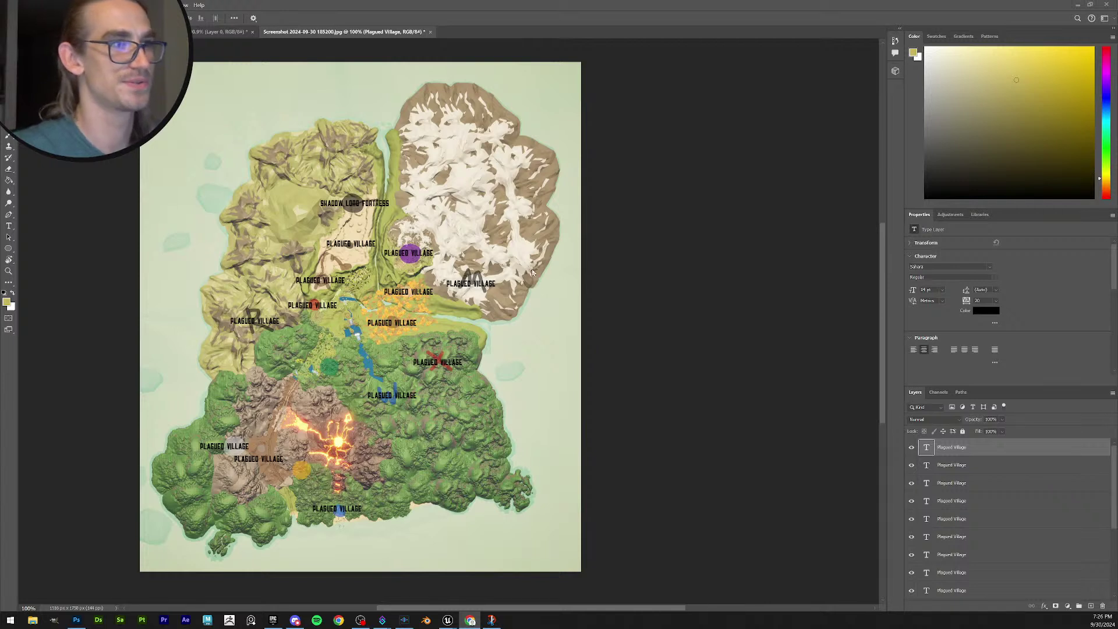
click(277, 466)
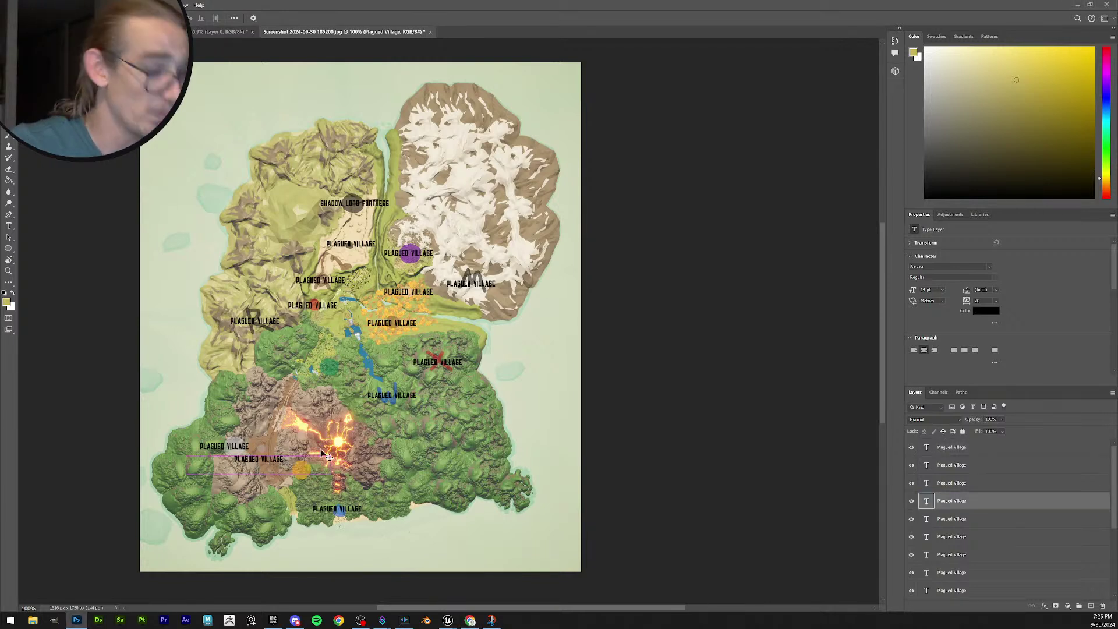
key(ctrl+v)
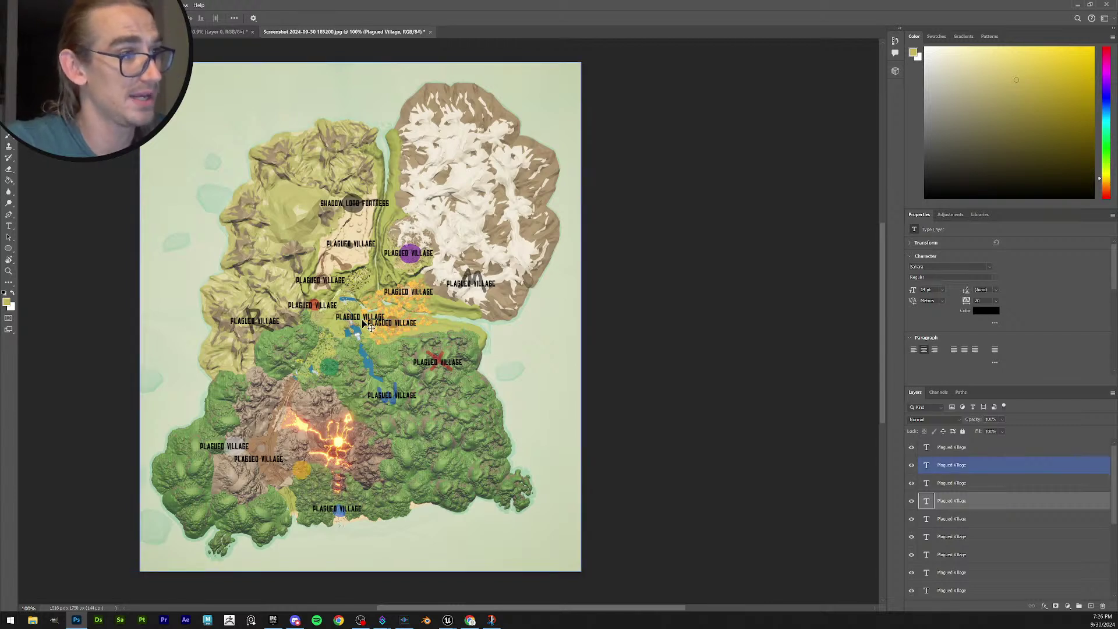
drag(364, 324, 316, 473)
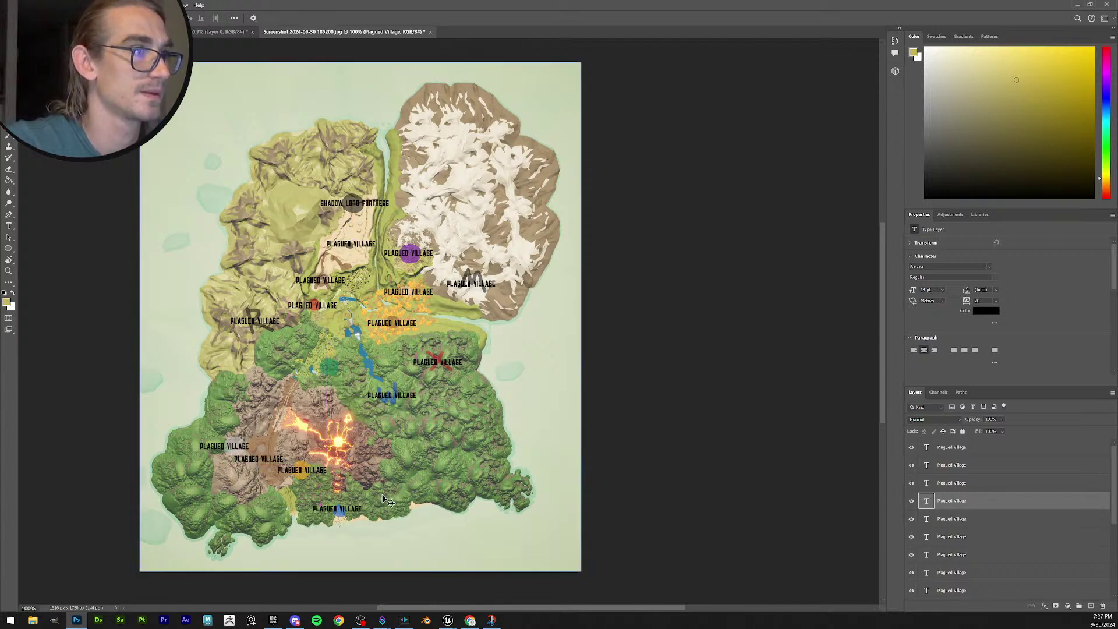
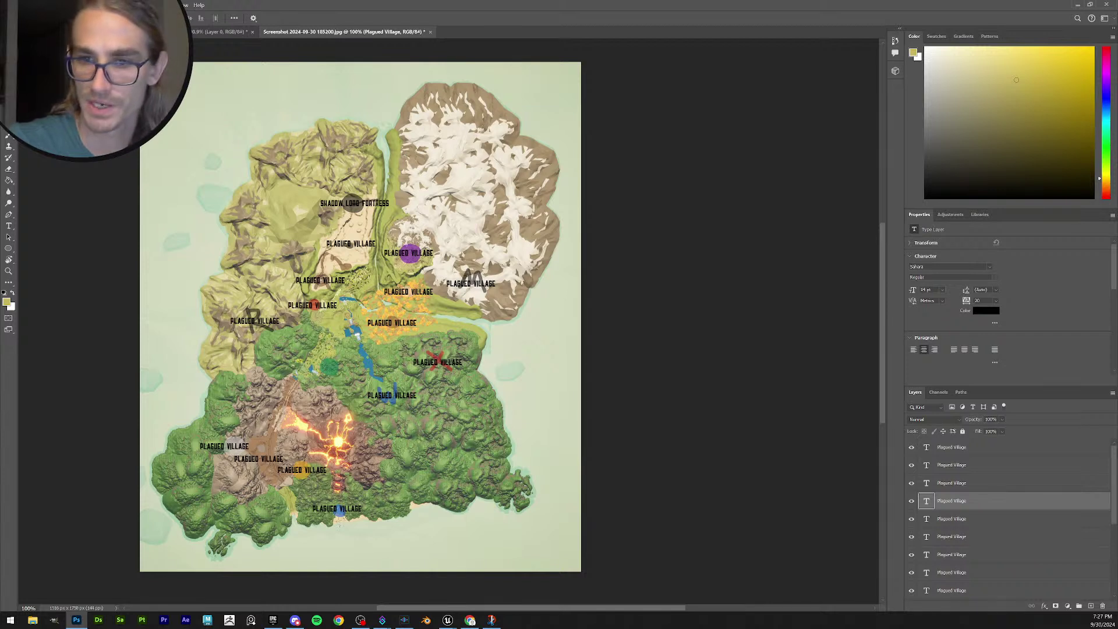
Change the label on the brown marker south of the sandy area to "Underground Arena".
key(t)
click(328, 280)
key(Escape)
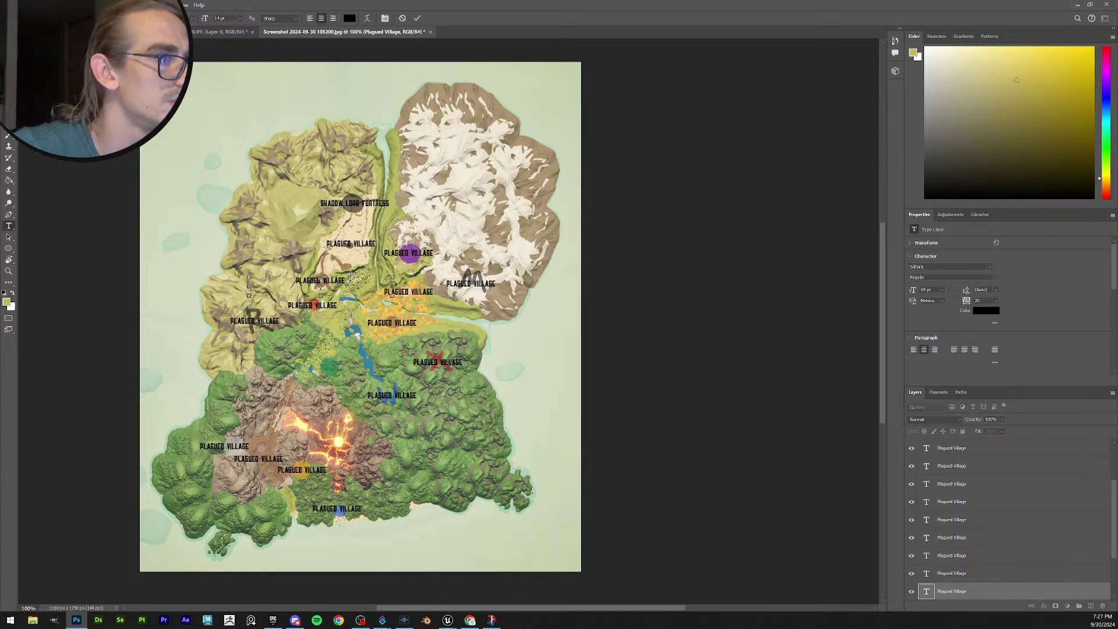
drag(352, 280, 213, 275)
text(UND)
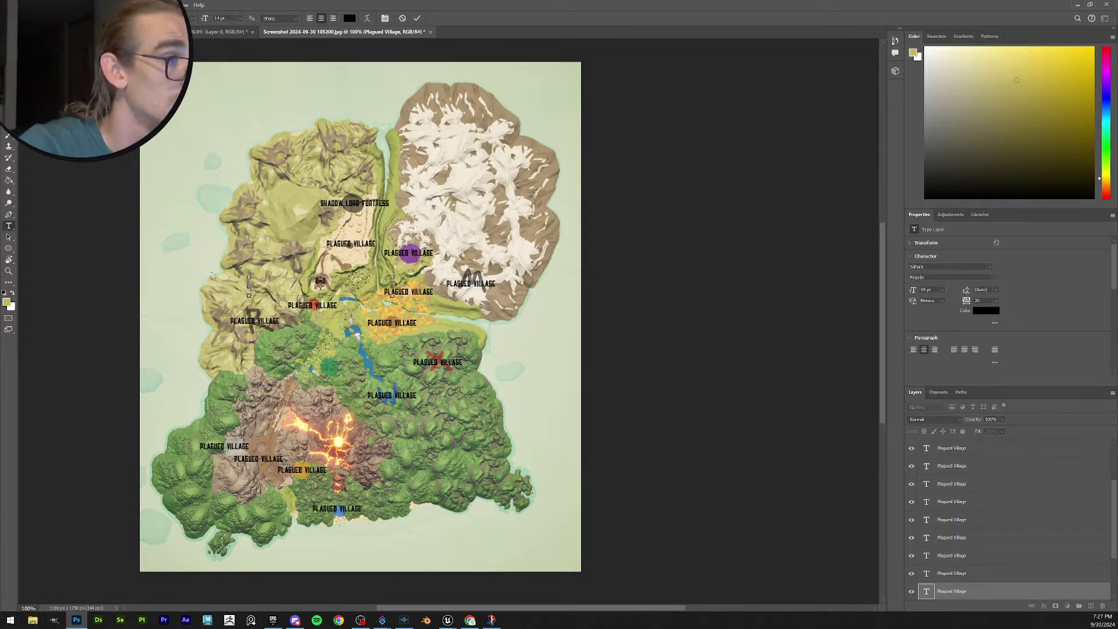
text(ERGROUND ARENA)
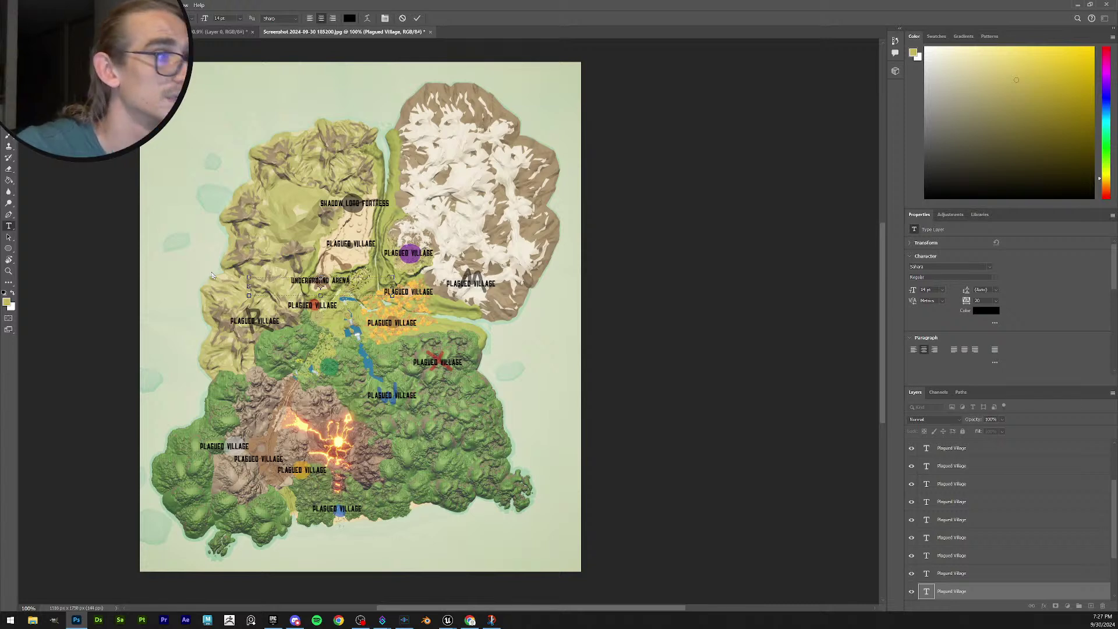
click(417, 18)
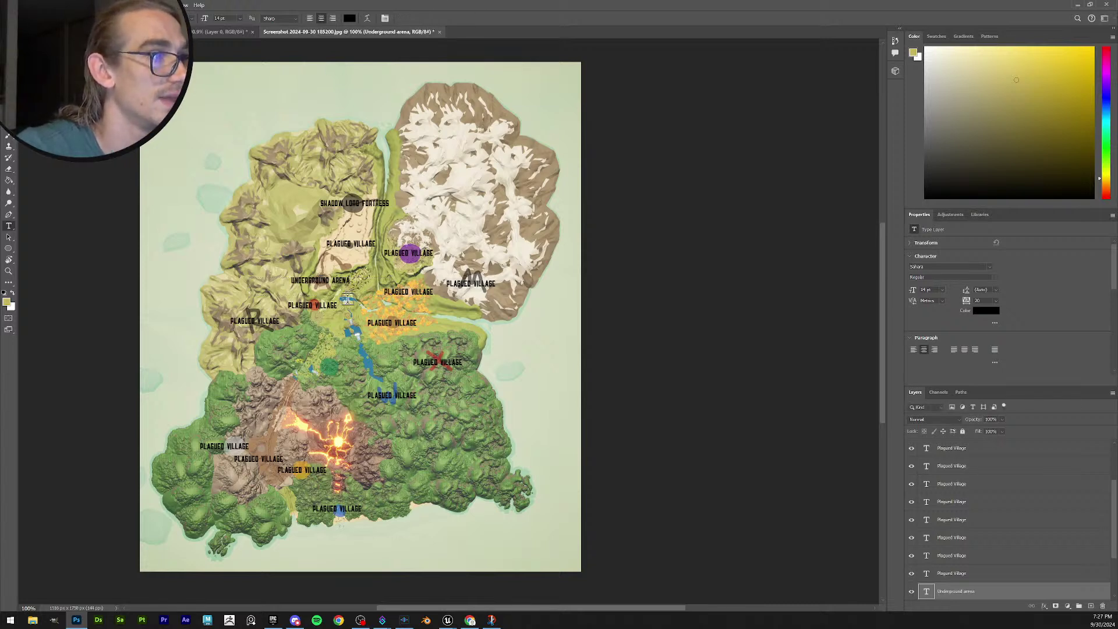
Change the label on the red marker below Underground Arena to "Hoome Village".
click(326, 305)
key(ctrl+a)
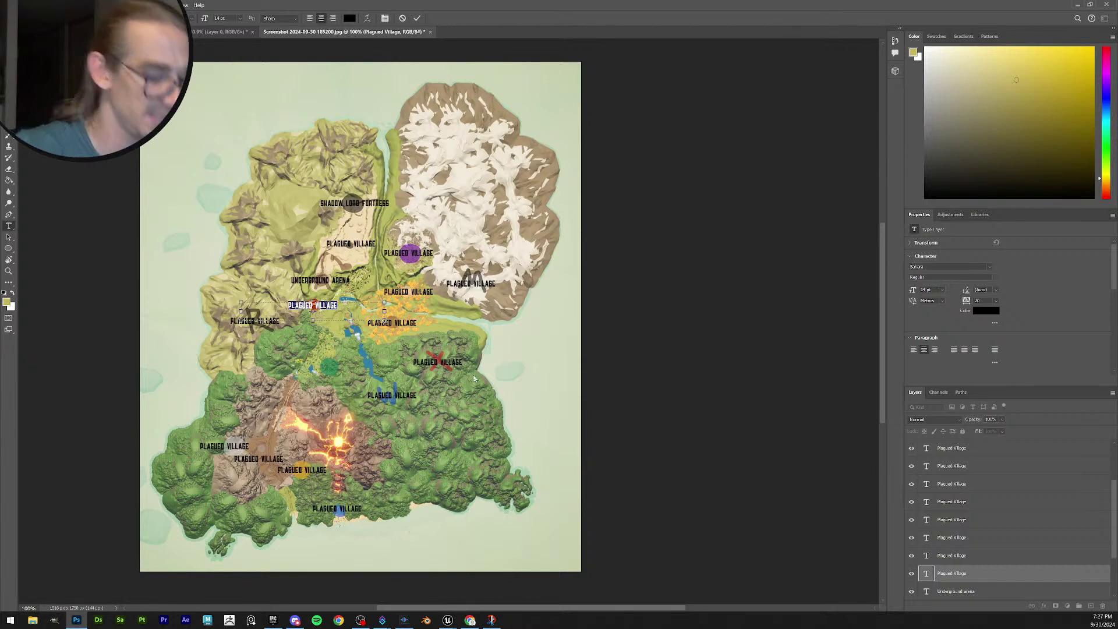
text(HOOME)
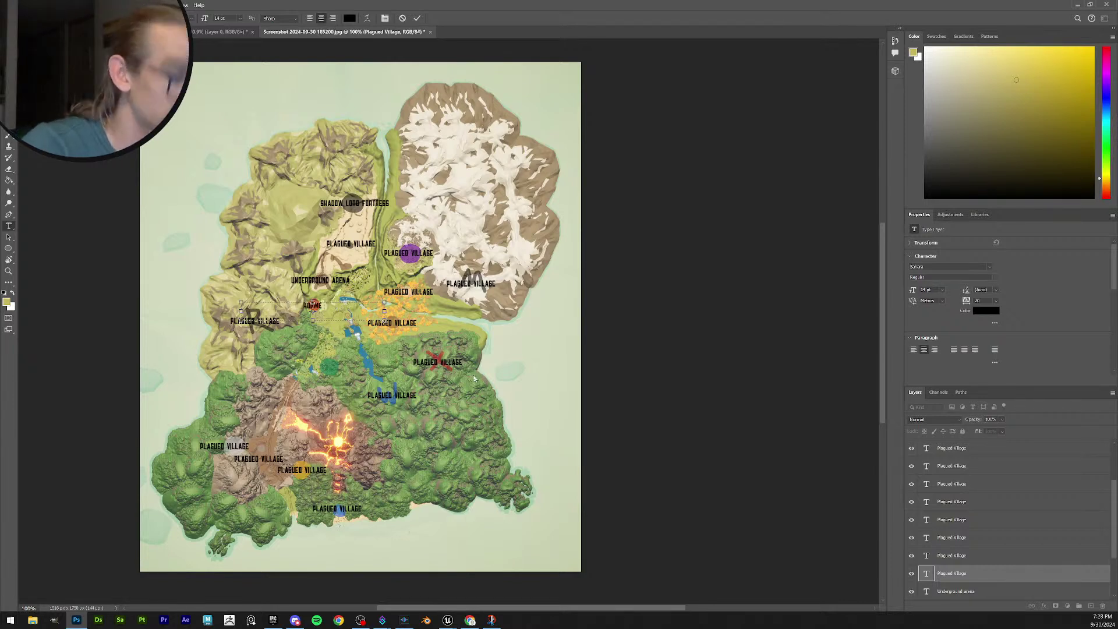
text( VILLAGE)
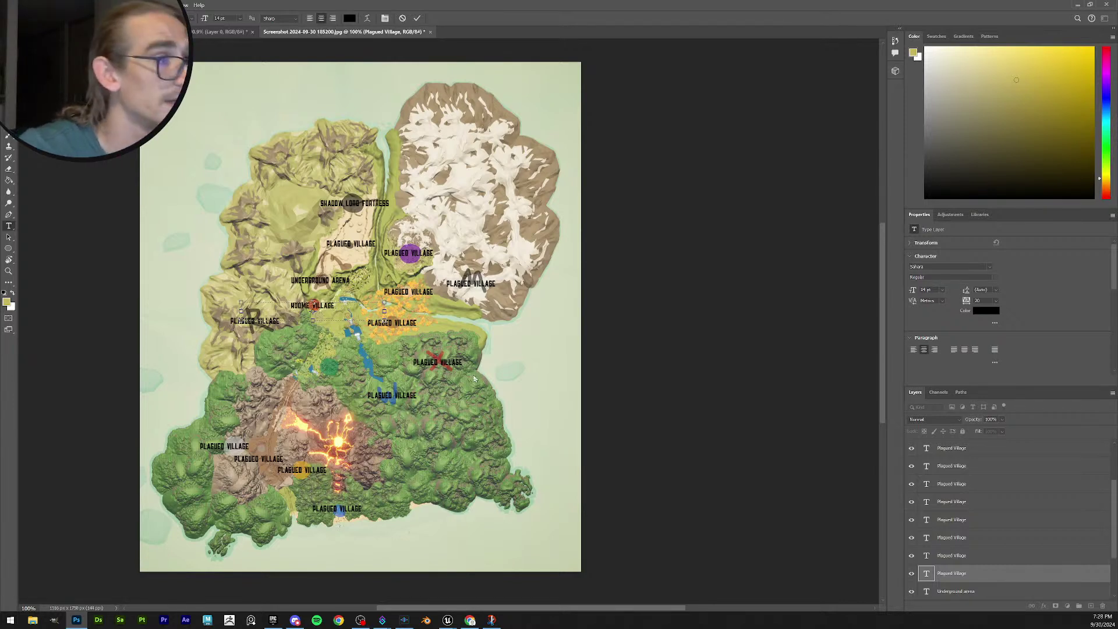
click(417, 18)
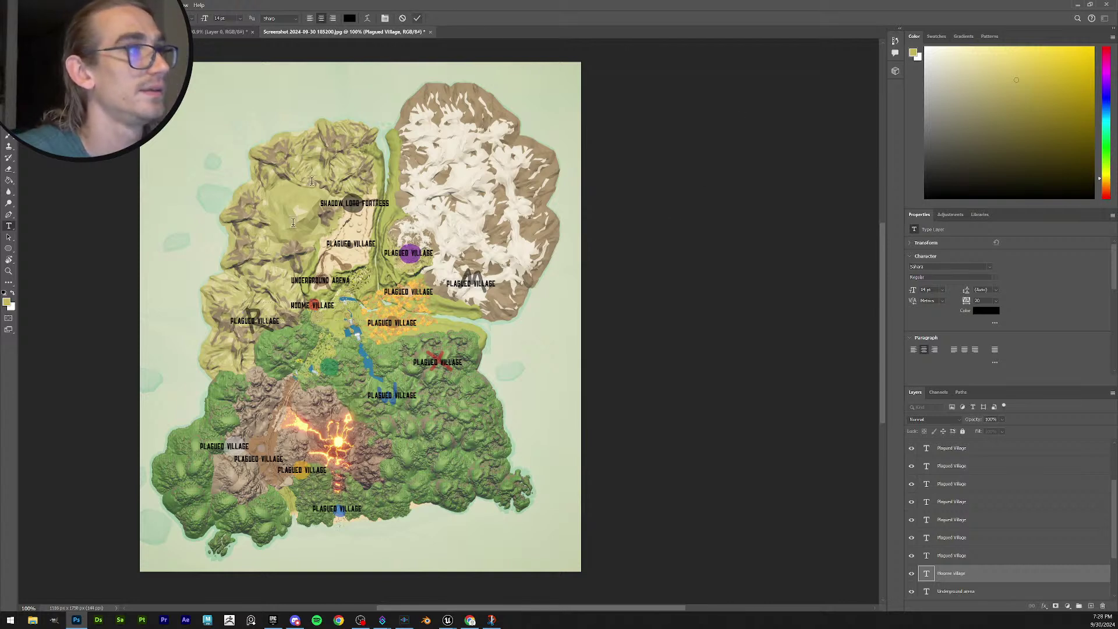
Change the label on the R marker in the western hills to "Ruined city".
click(275, 320)
drag(278, 321, 172, 319)
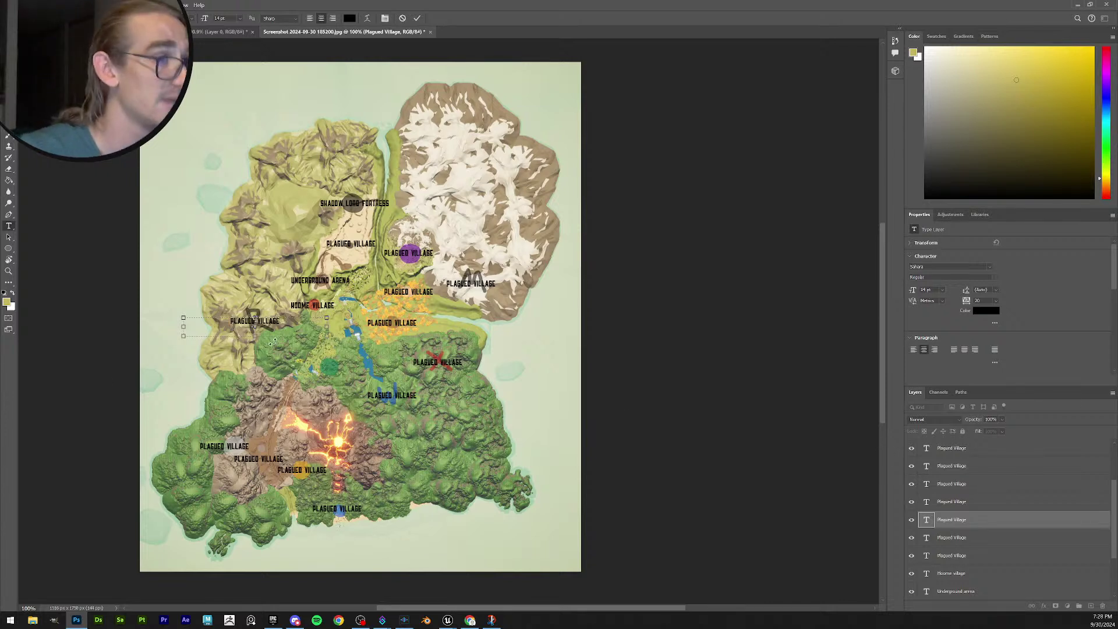
key(BackSpace)
text(RUINED)
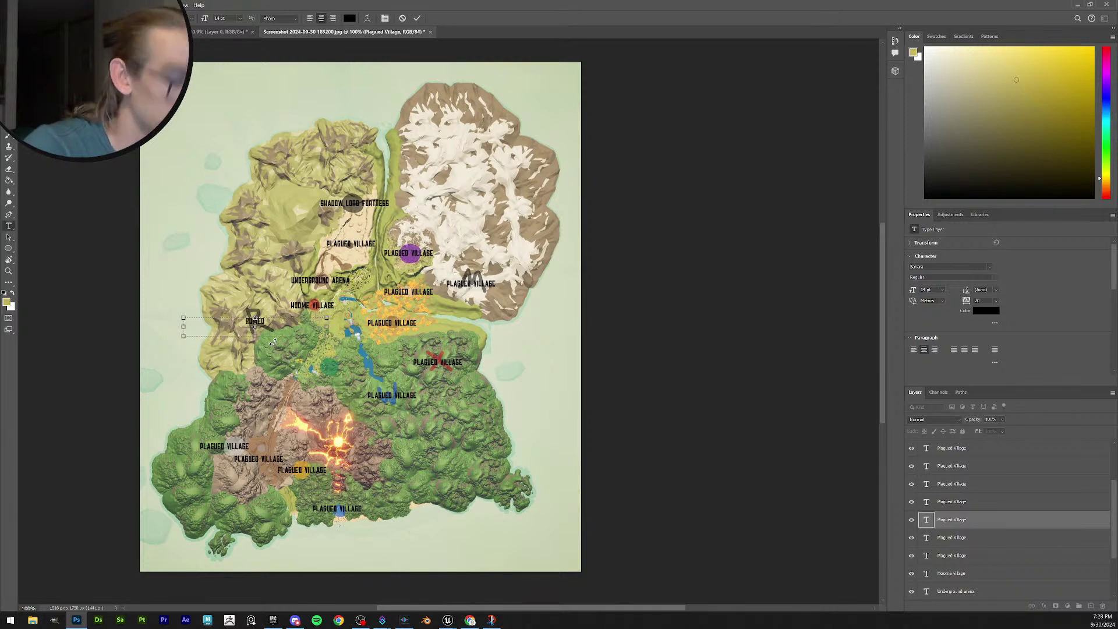
text( CITY)
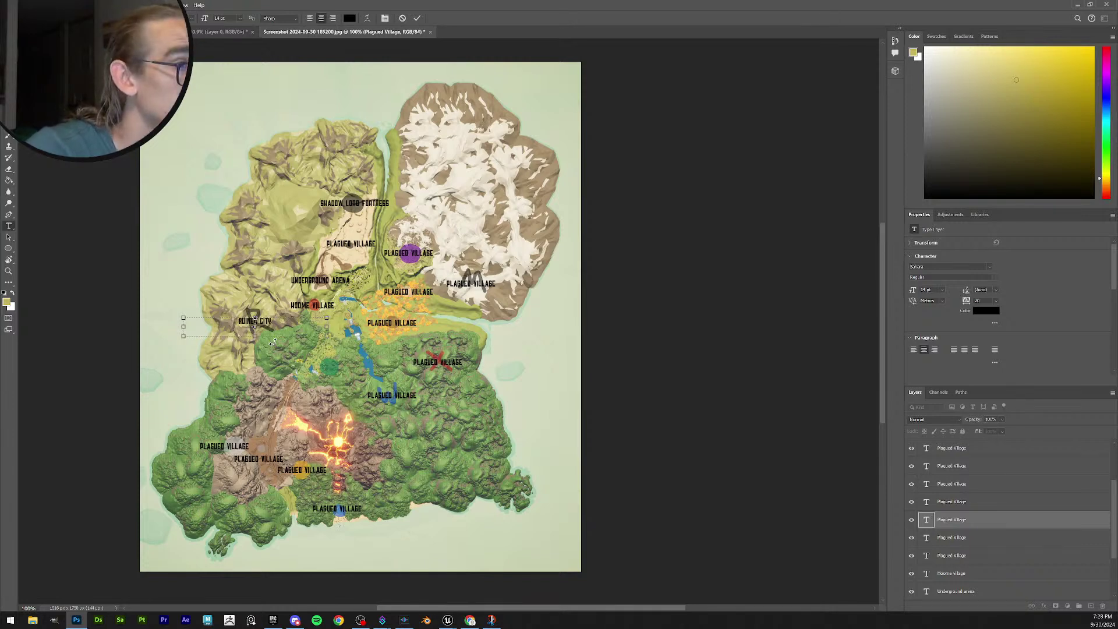
click(417, 18)
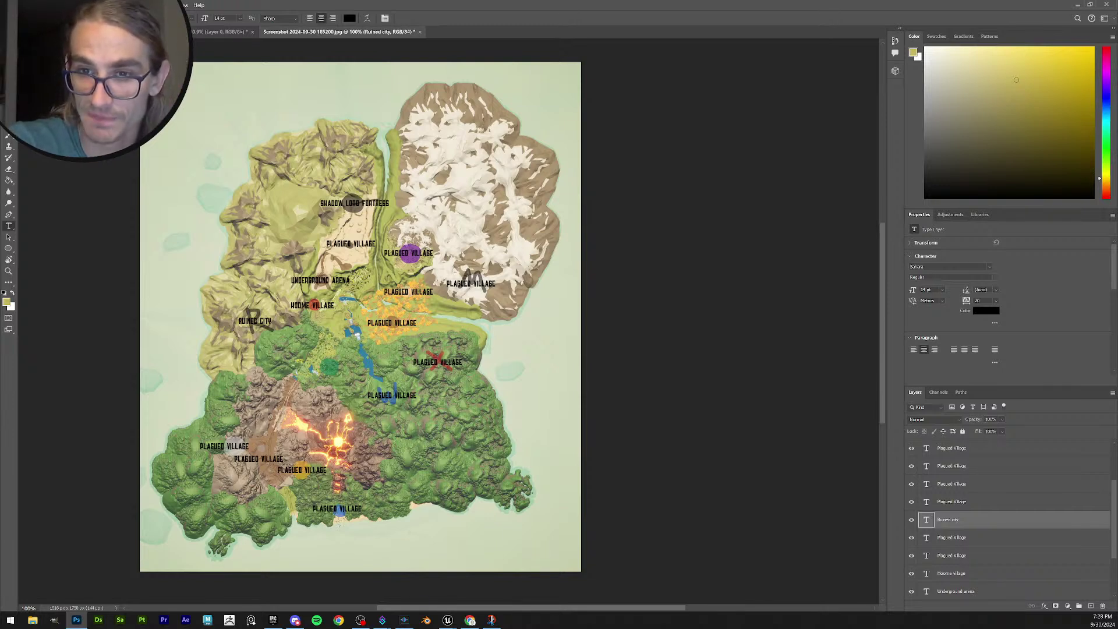
Change the label on the brown marker in the mountains west of the lava to "Desolate battlefield".
click(278, 459)
drag(283, 460, 230, 459)
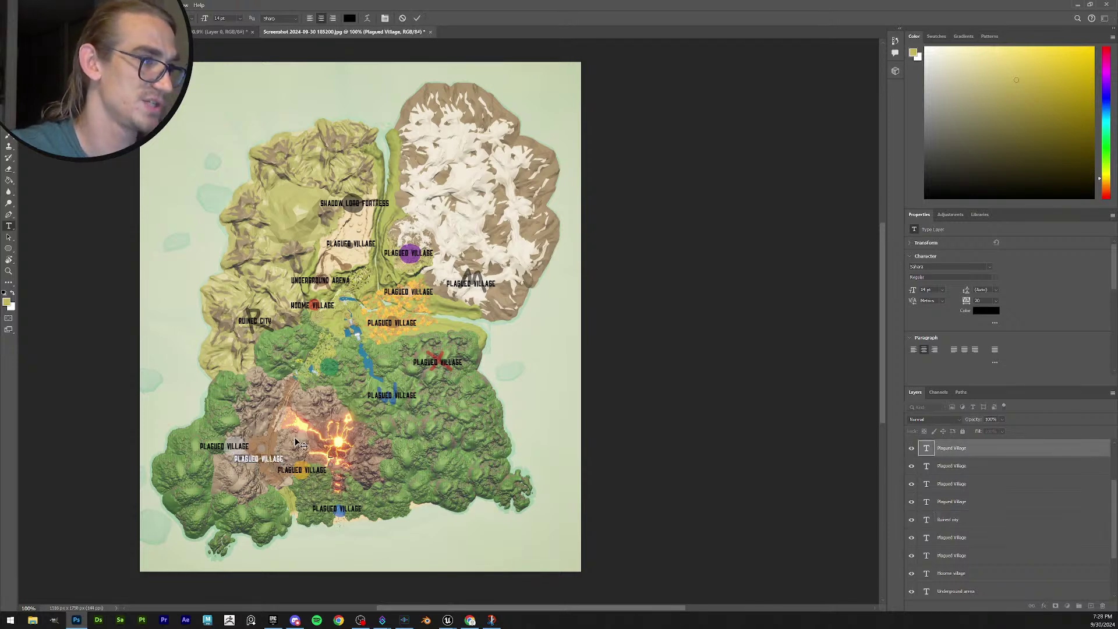
text(Derol)
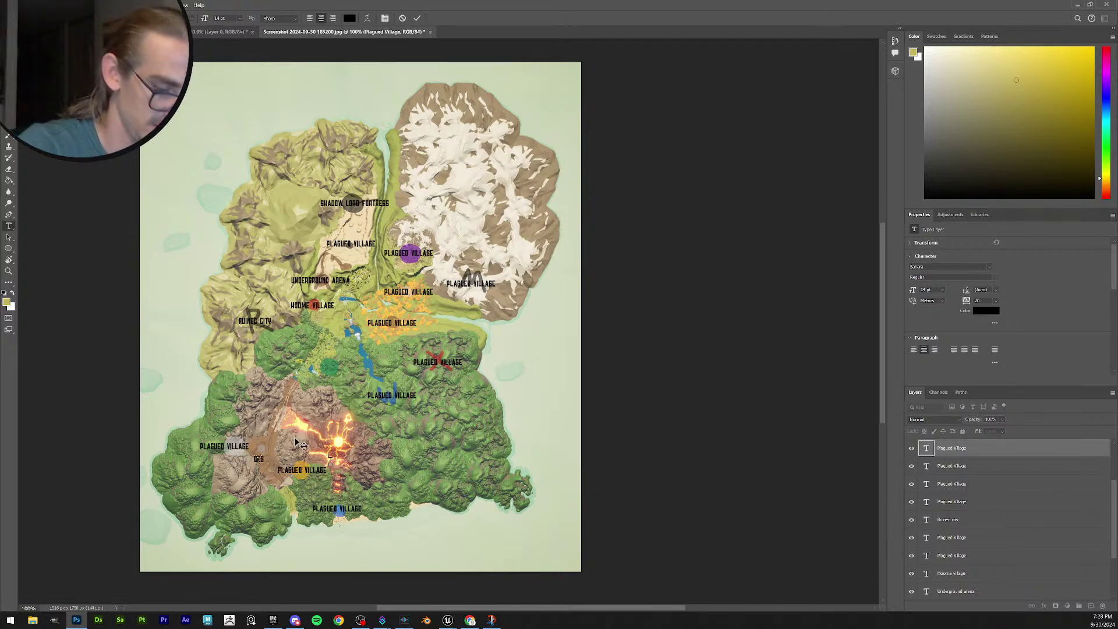
text(ate Battlefield)
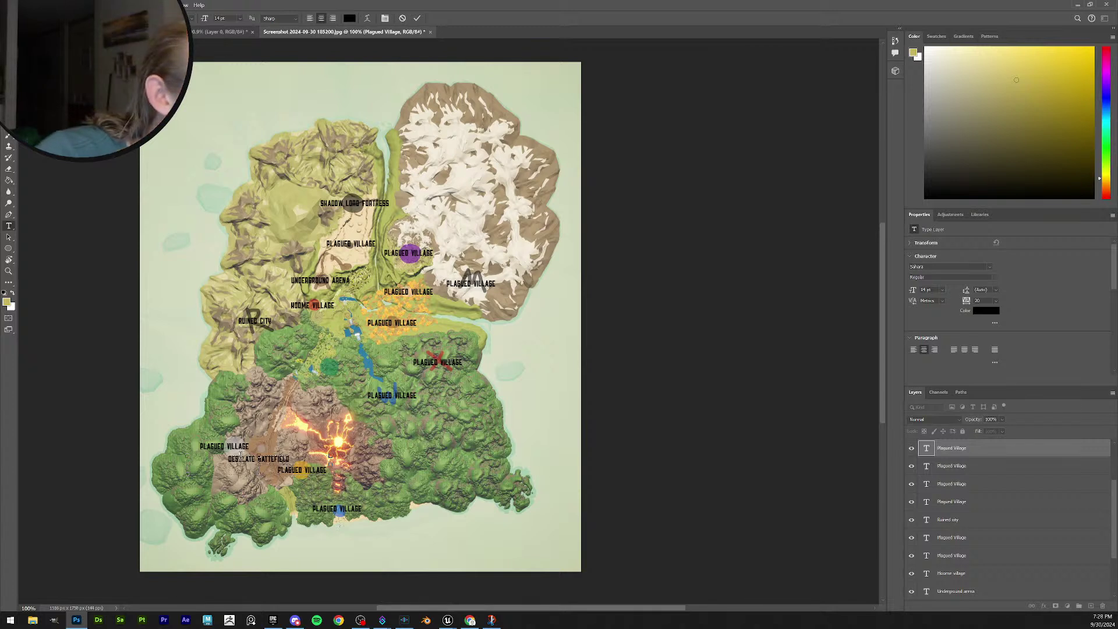
click(417, 18)
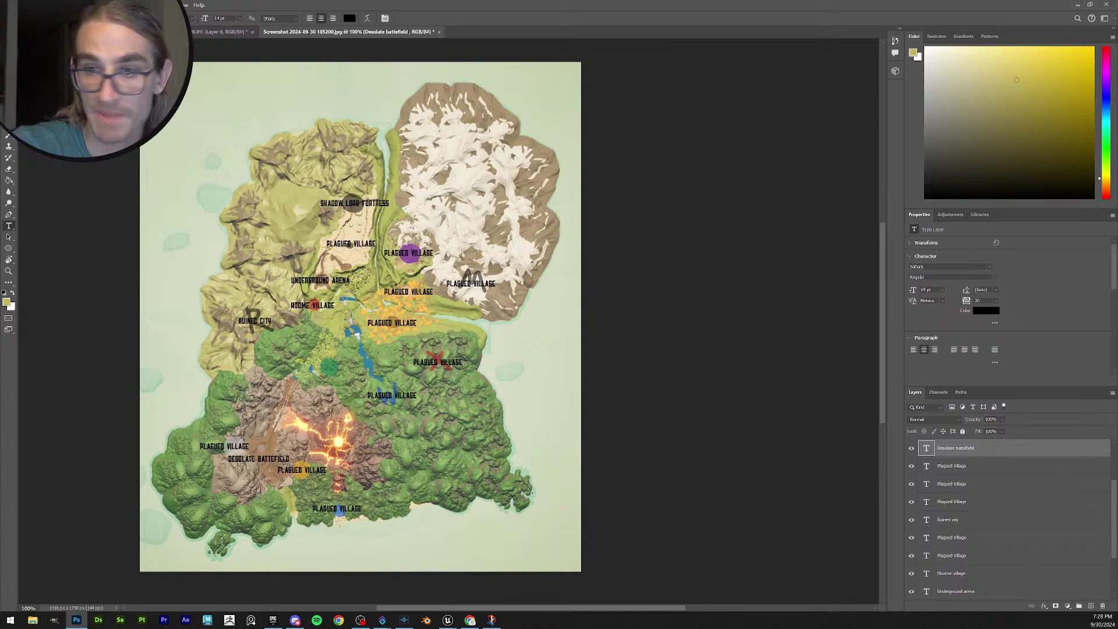
Change the label just northwest of Desolate battlefield, at the western edge of the brown mountains, to "Abandoned Castle".
click(237, 446)
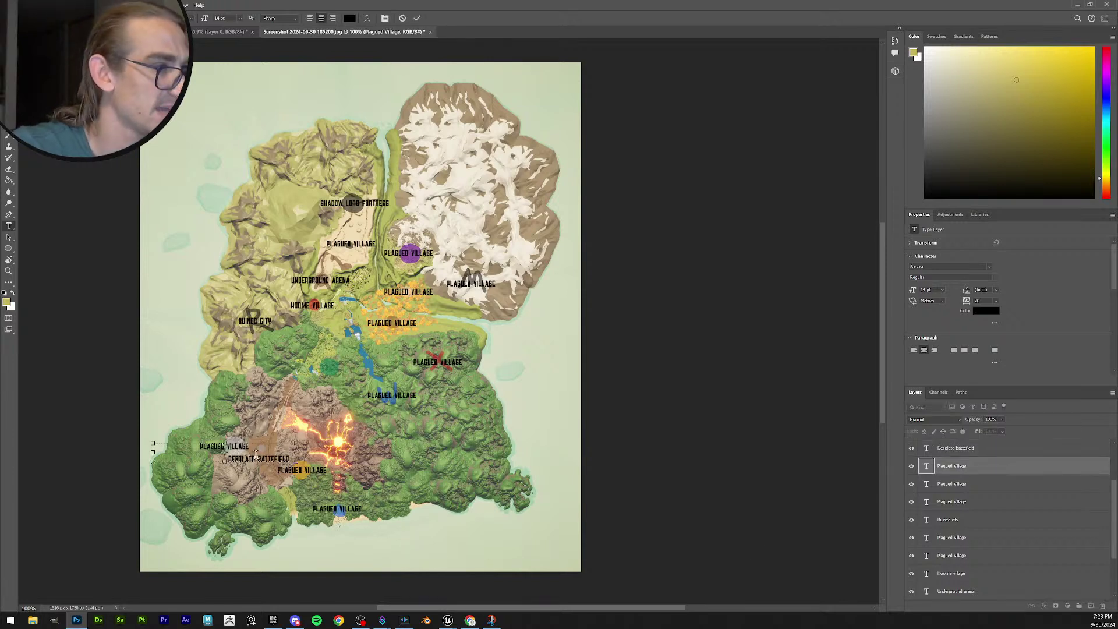
drag(251, 449, 163, 439)
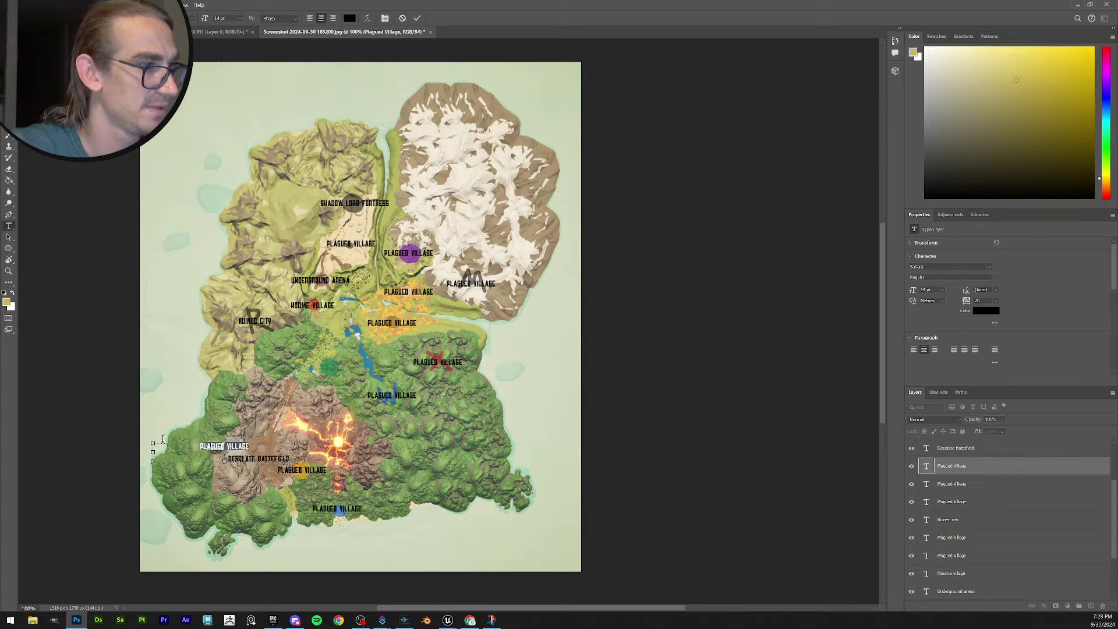
key(BackSpace)
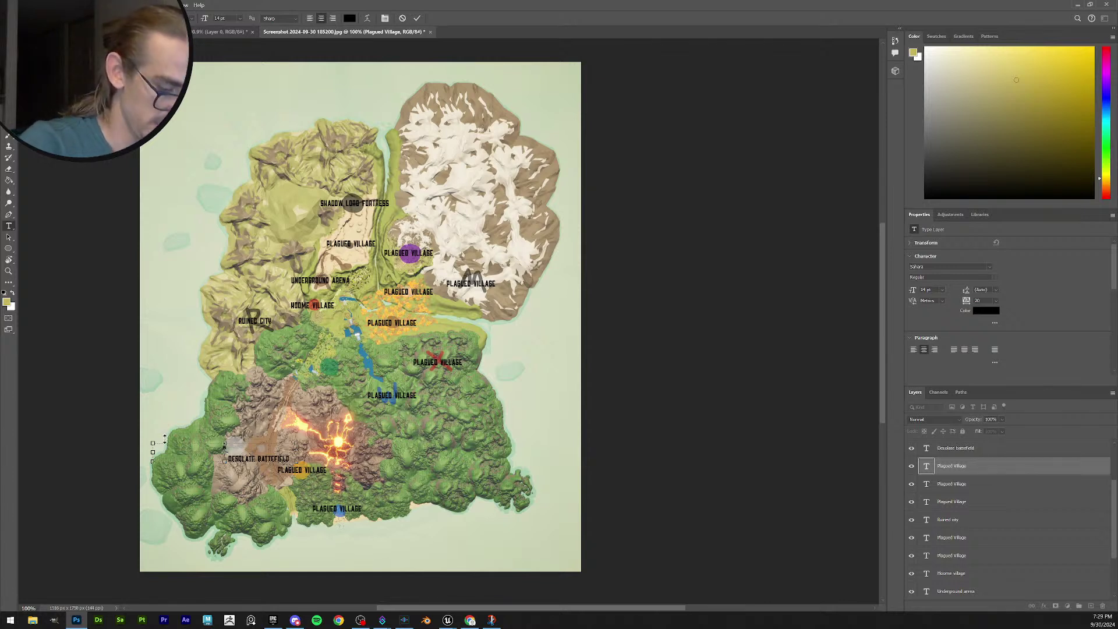
text(Abandoned ca)
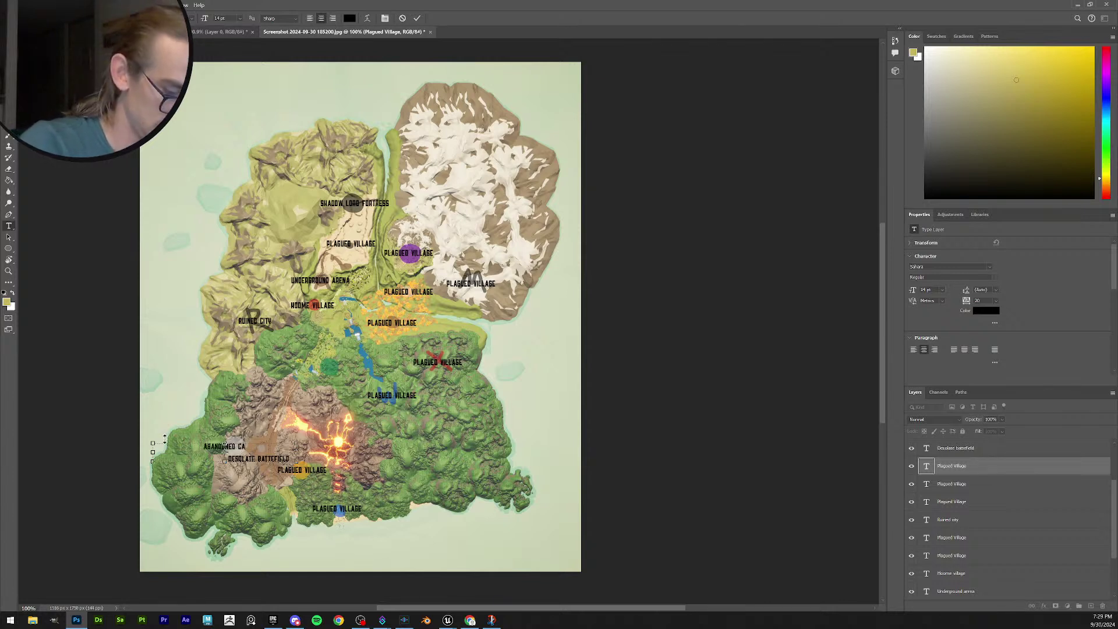
text(stle)
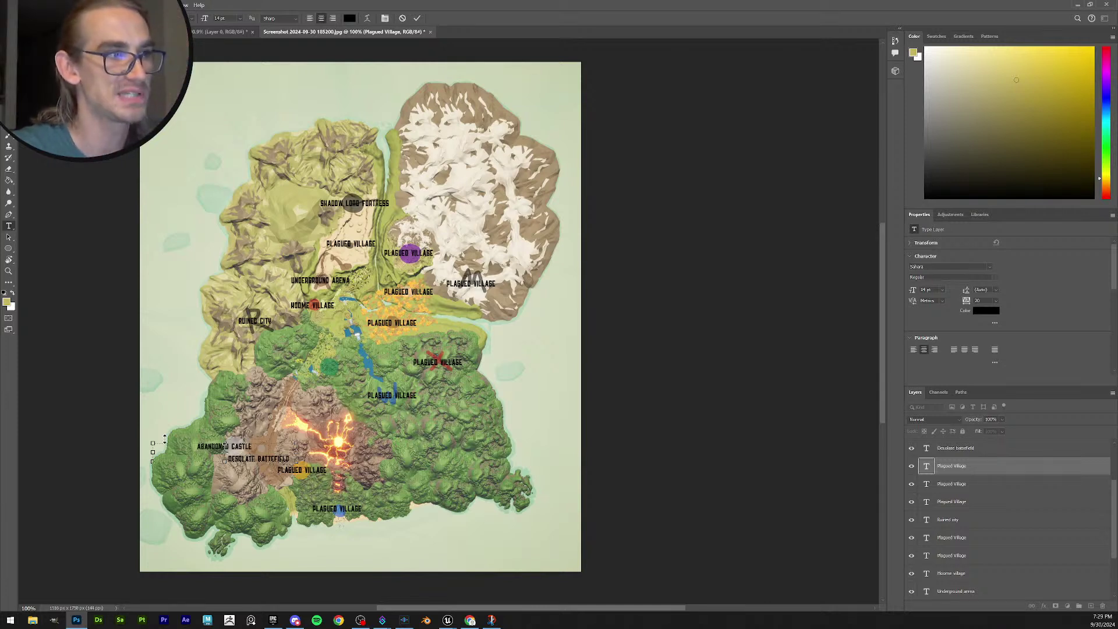
click(417, 18)
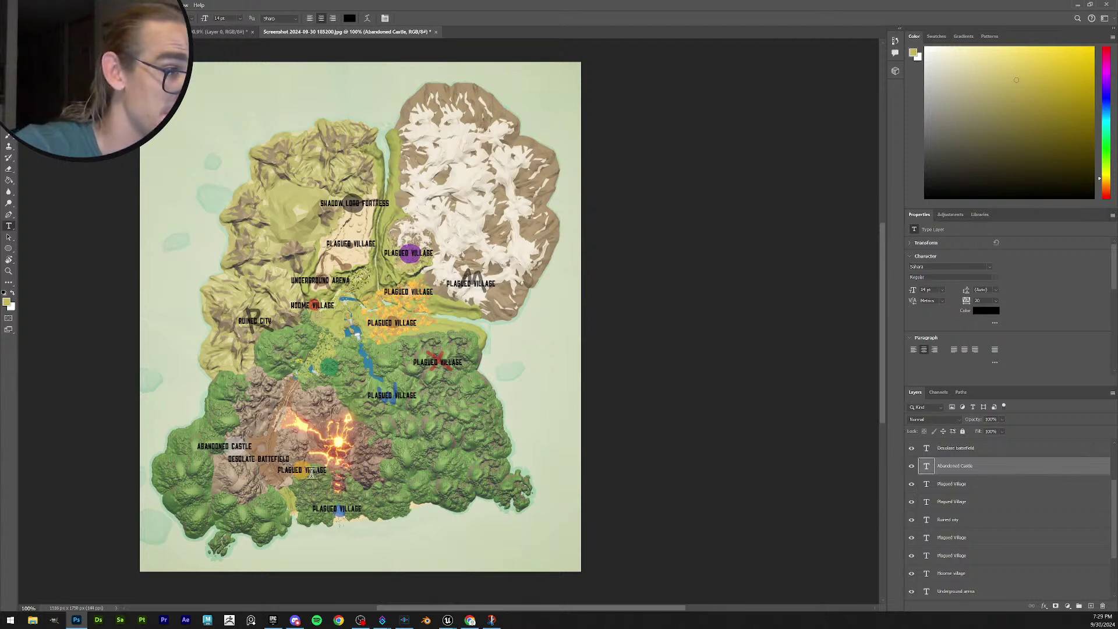
Change the label on the yellow marker southwest of the lava to "Lost City".
click(312, 471)
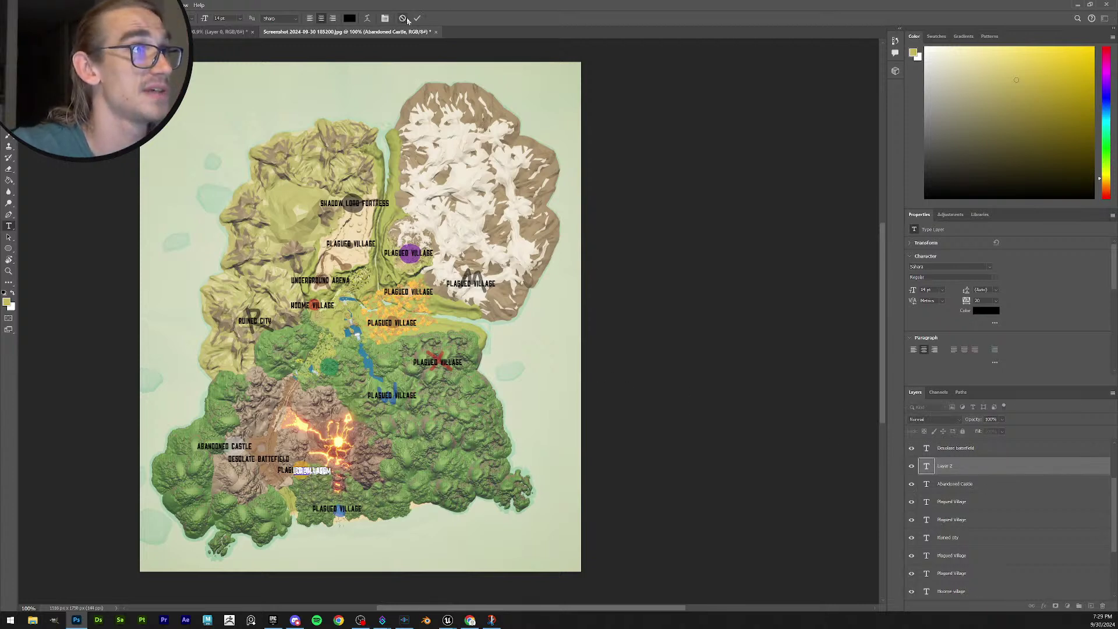
click(403, 19)
click(300, 472)
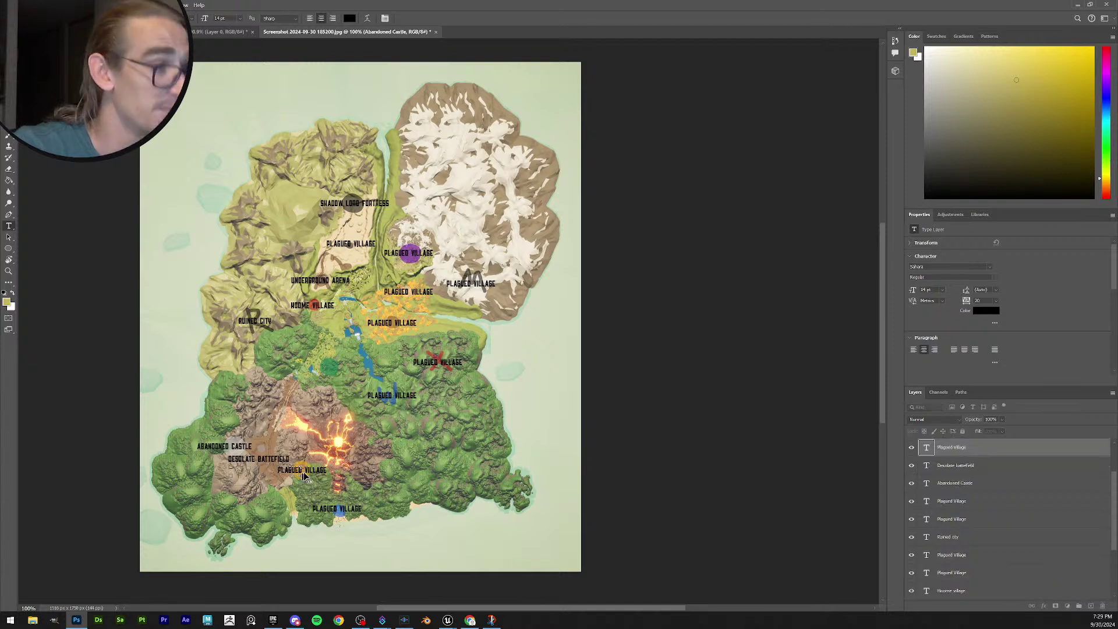
drag(330, 470, 267, 469)
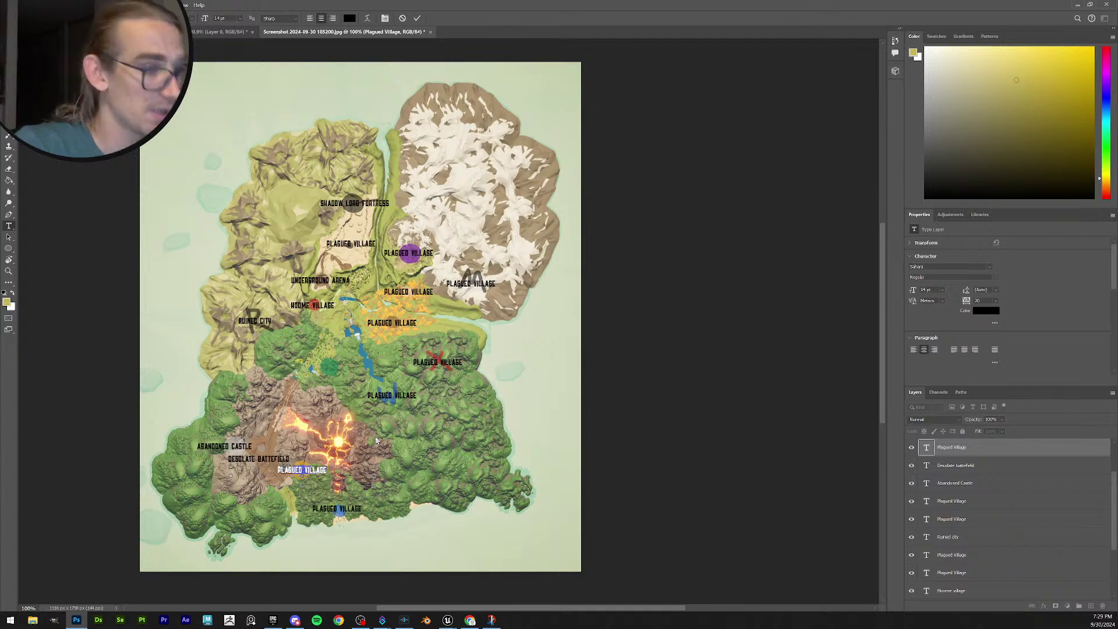
text(Lors)
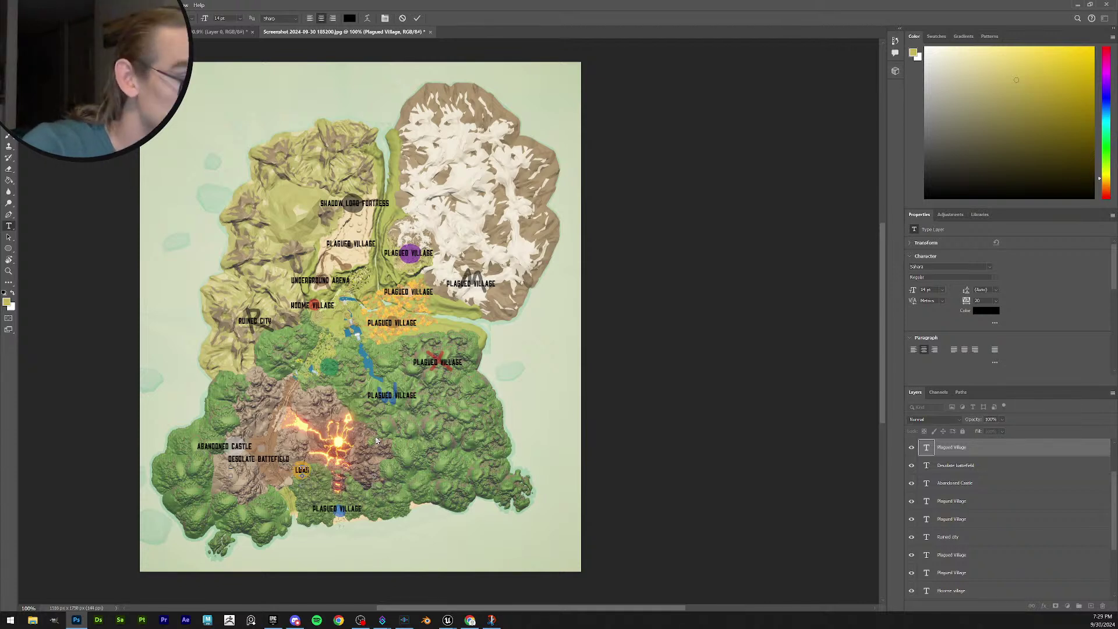
key(BackSpace)
key(BackSpace)
text(st)
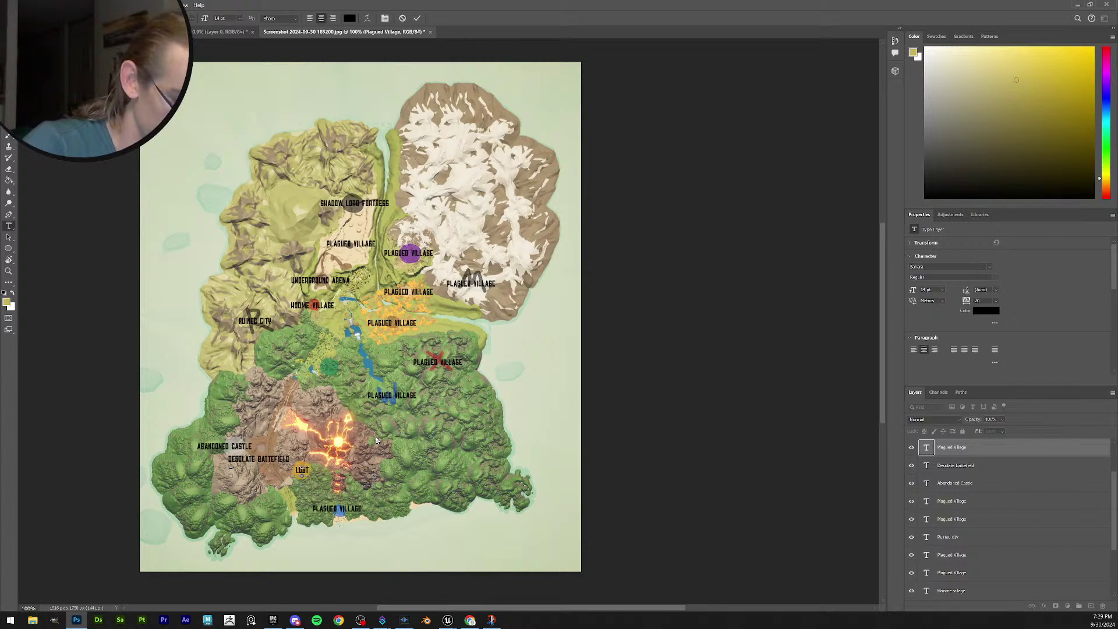
text( City)
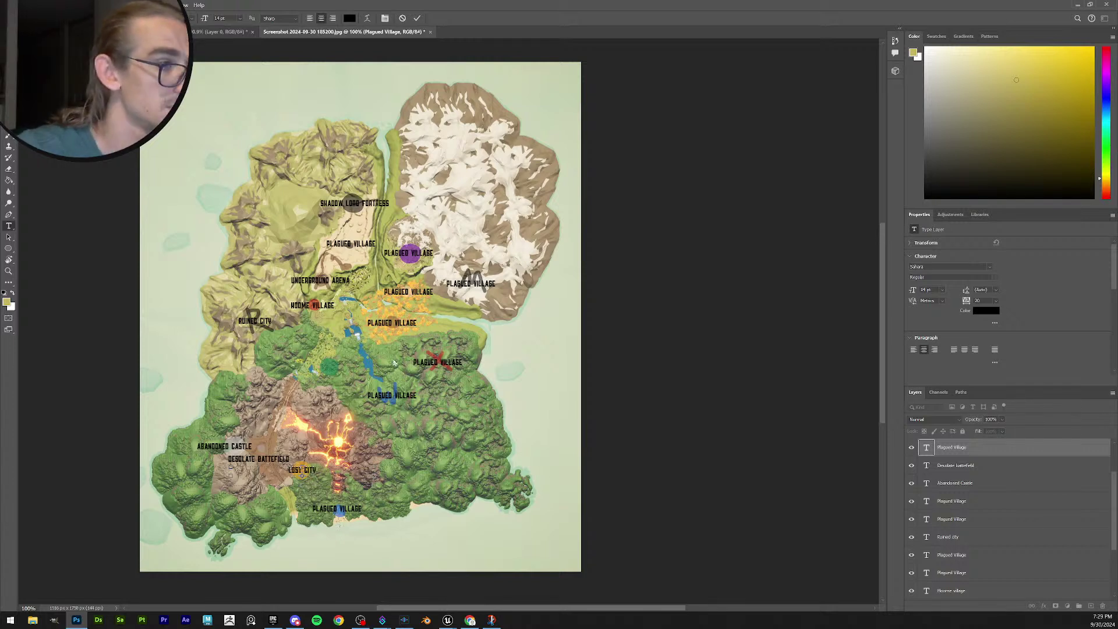
click(417, 18)
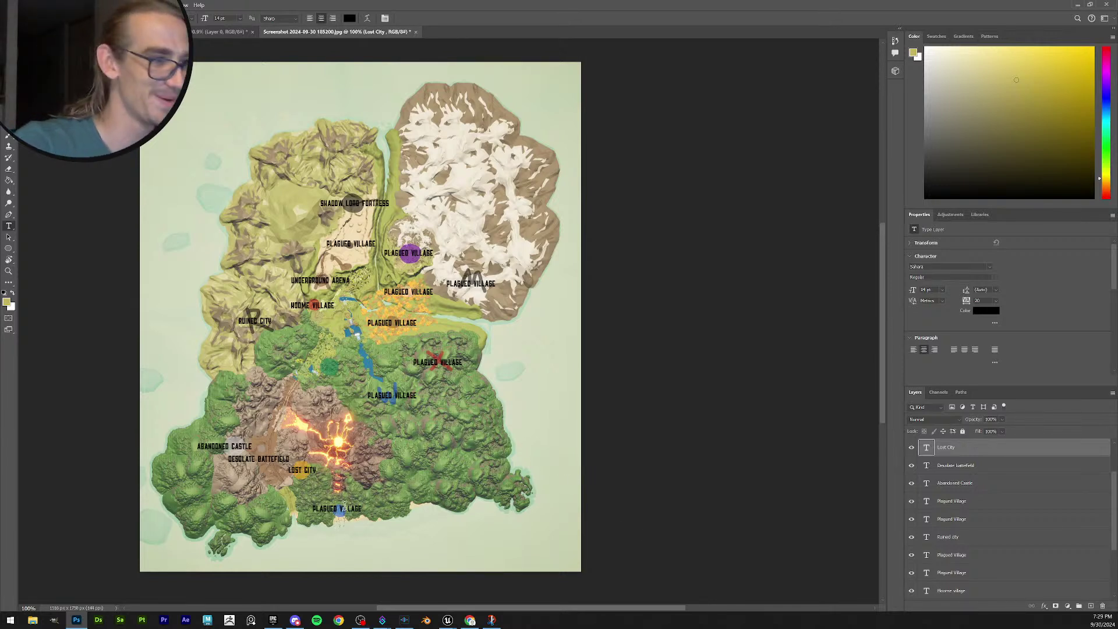
Change the label on the blue marker at the southern coast to "Coastal Village".
click(345, 507)
drag(361, 508, 268, 502)
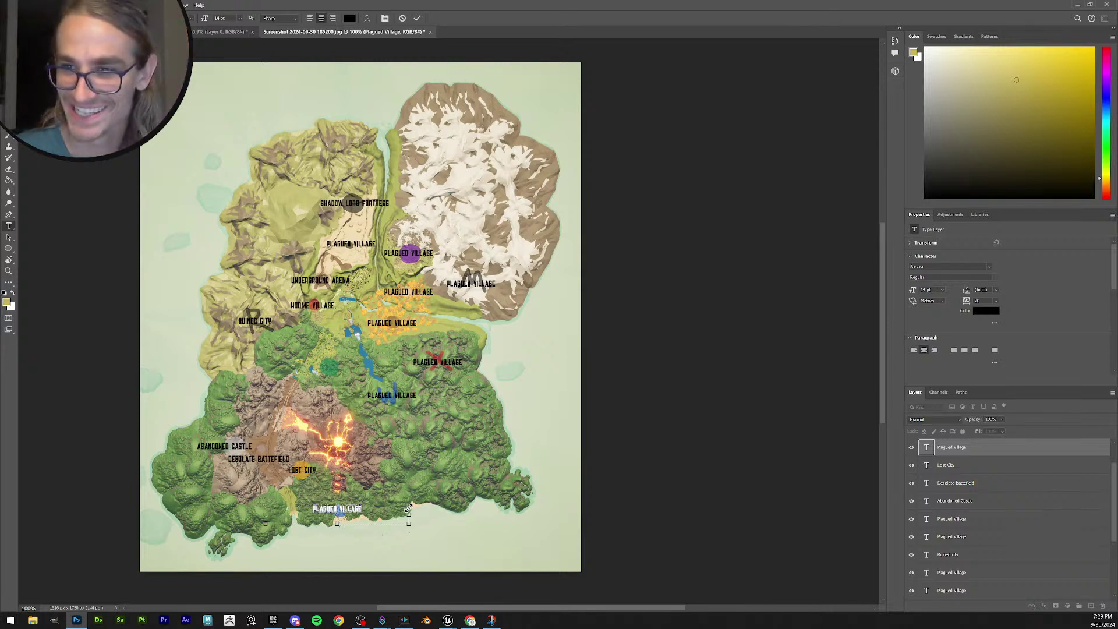
text(Coastal)
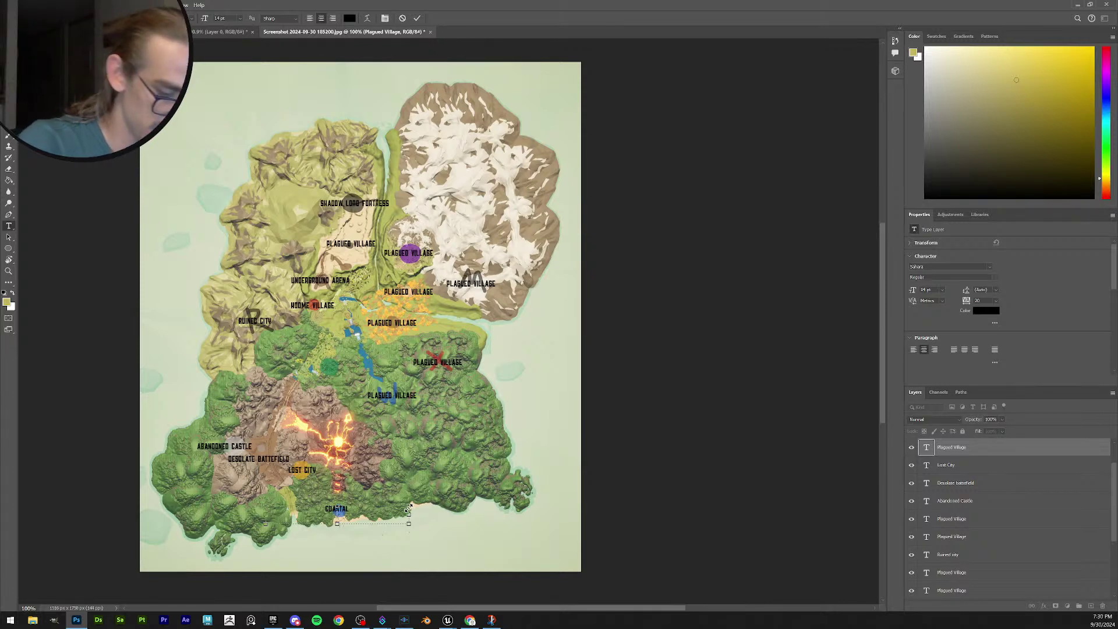
text( Vialle)
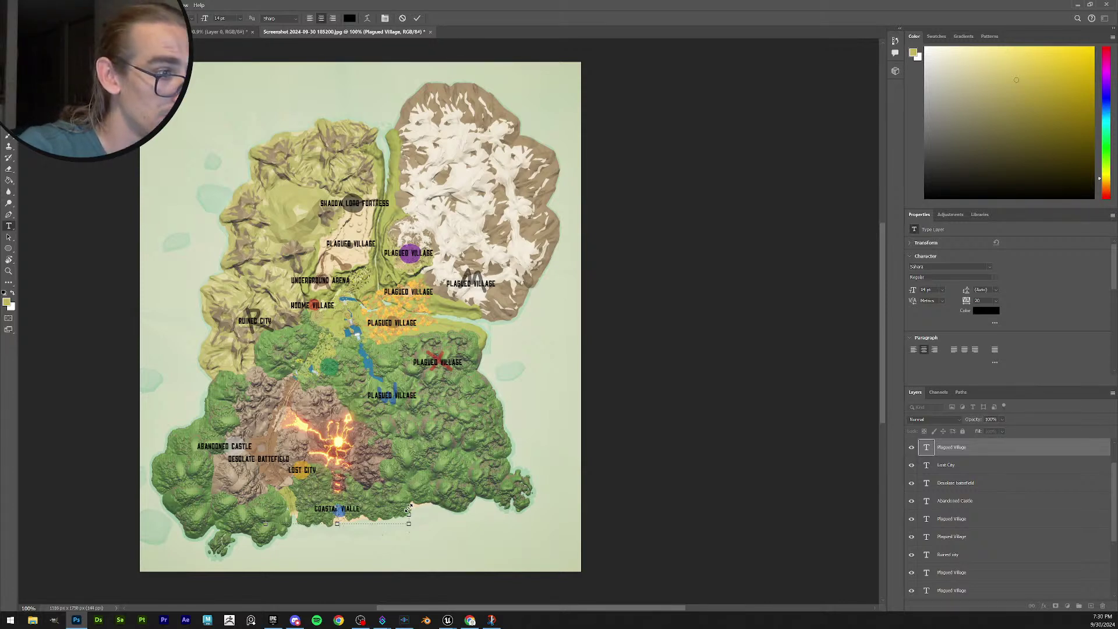
key(BackSpace)
key(BackSpace)
key(BackSpace)
key(BackSpace)
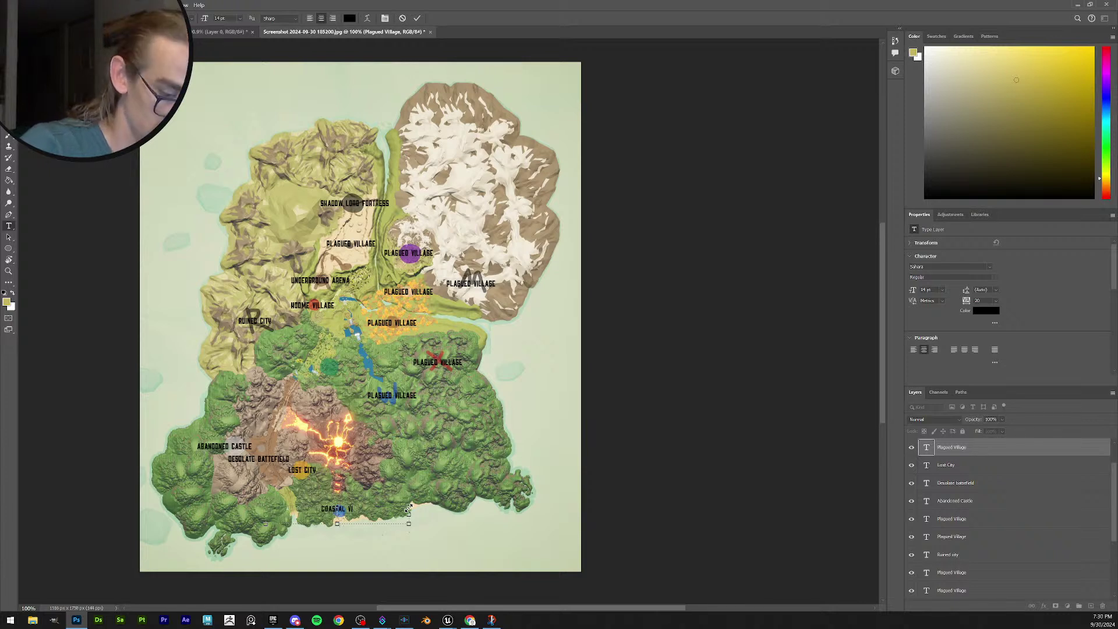
text(llage)
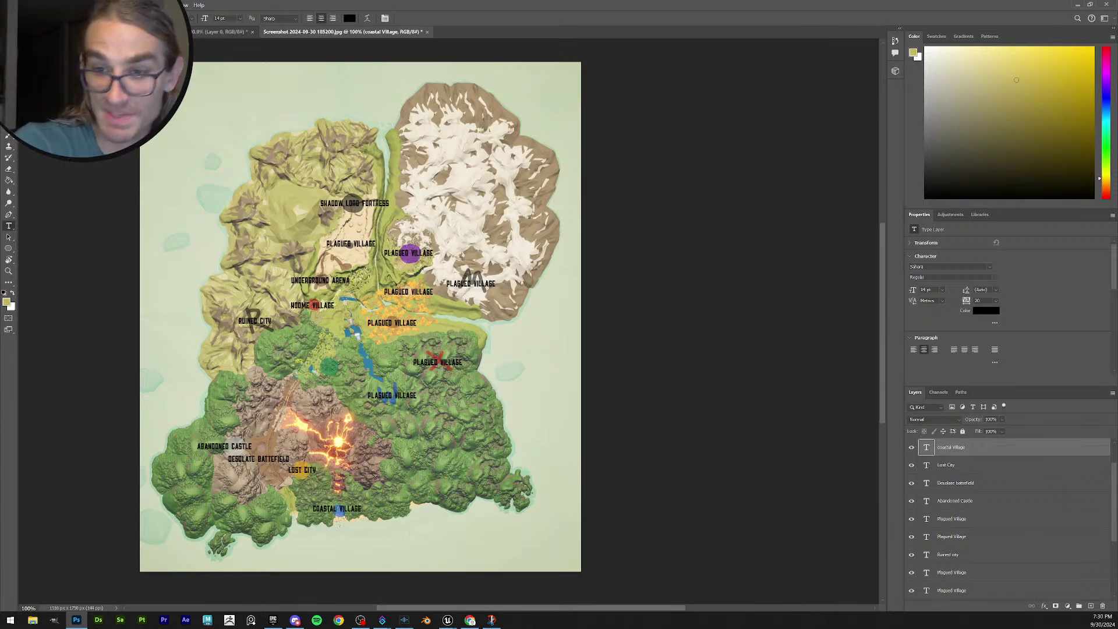
Change the label on the blue W marker in the central forest to "Mysterious Well".
click(415, 397)
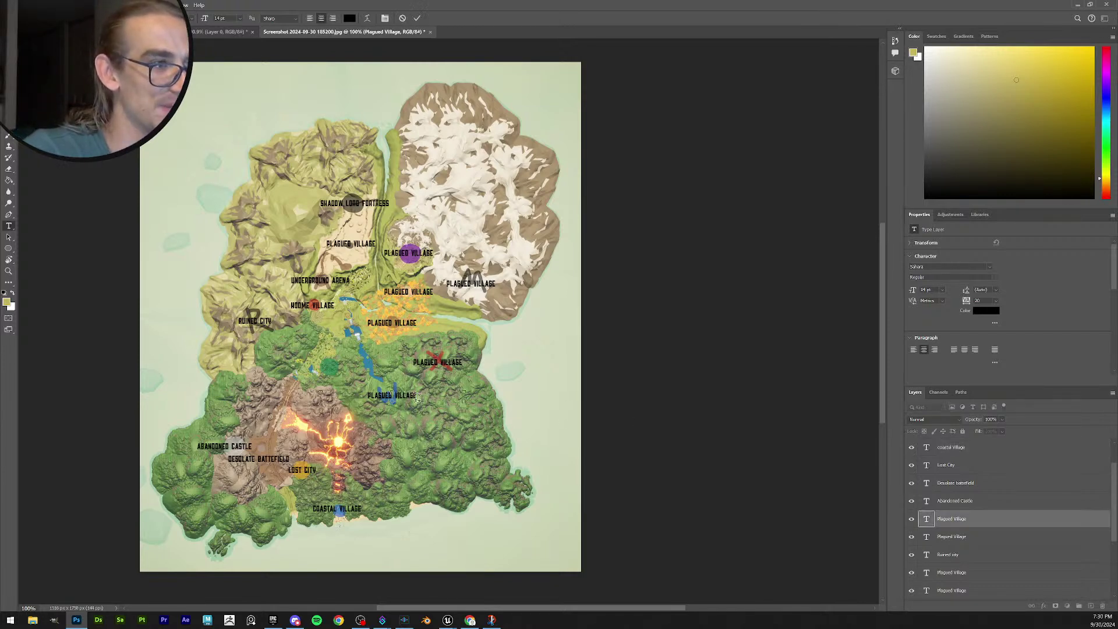
drag(426, 398, 307, 386)
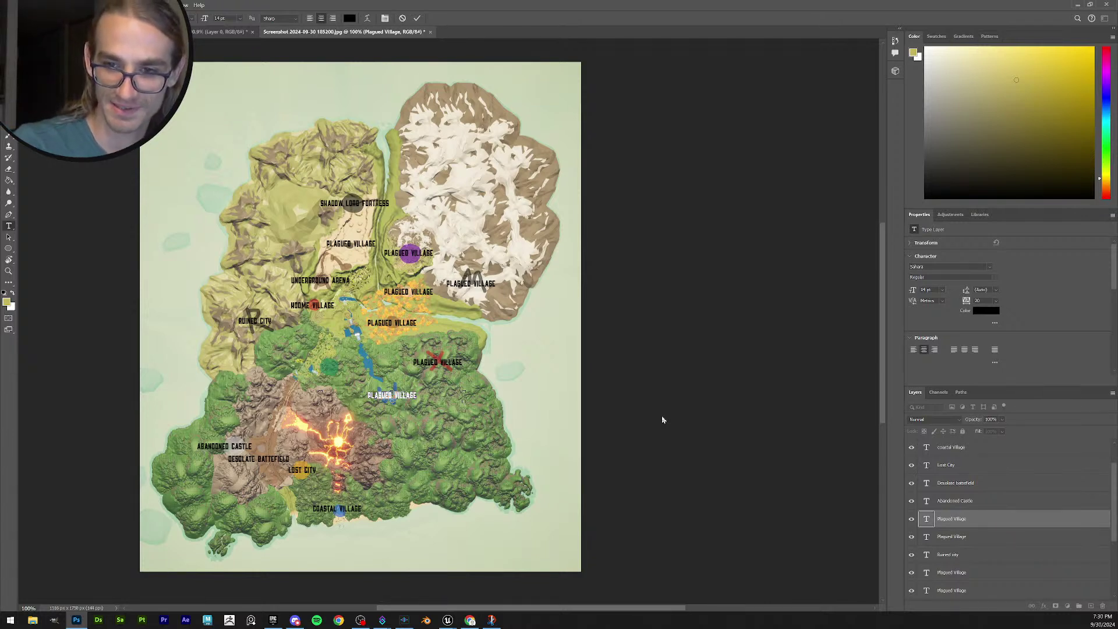
text(WOL)
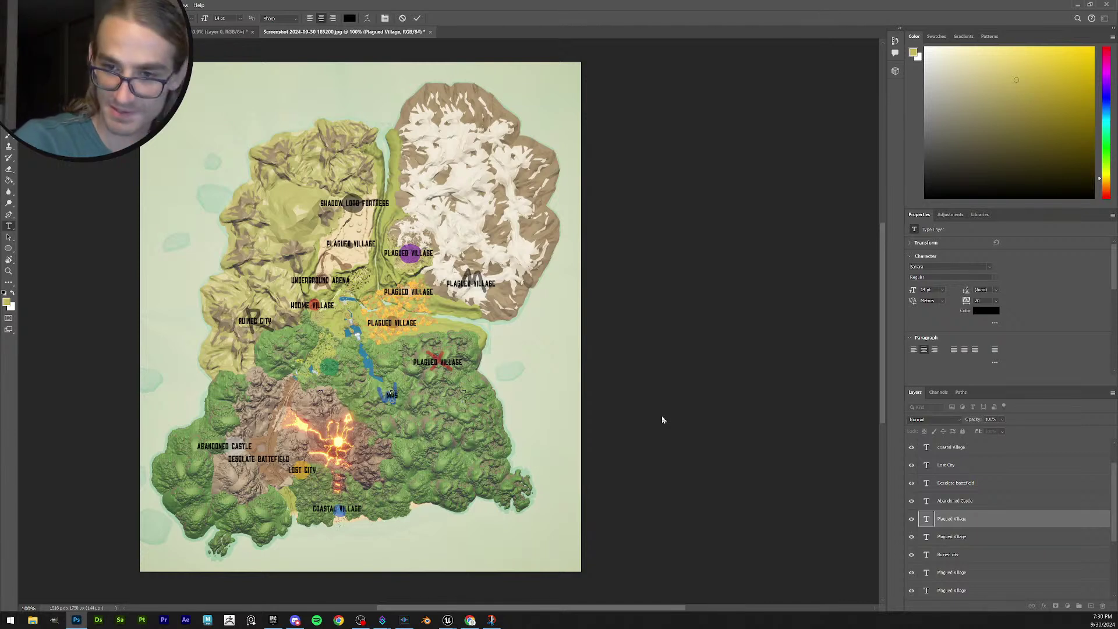
text(TERIOUS)
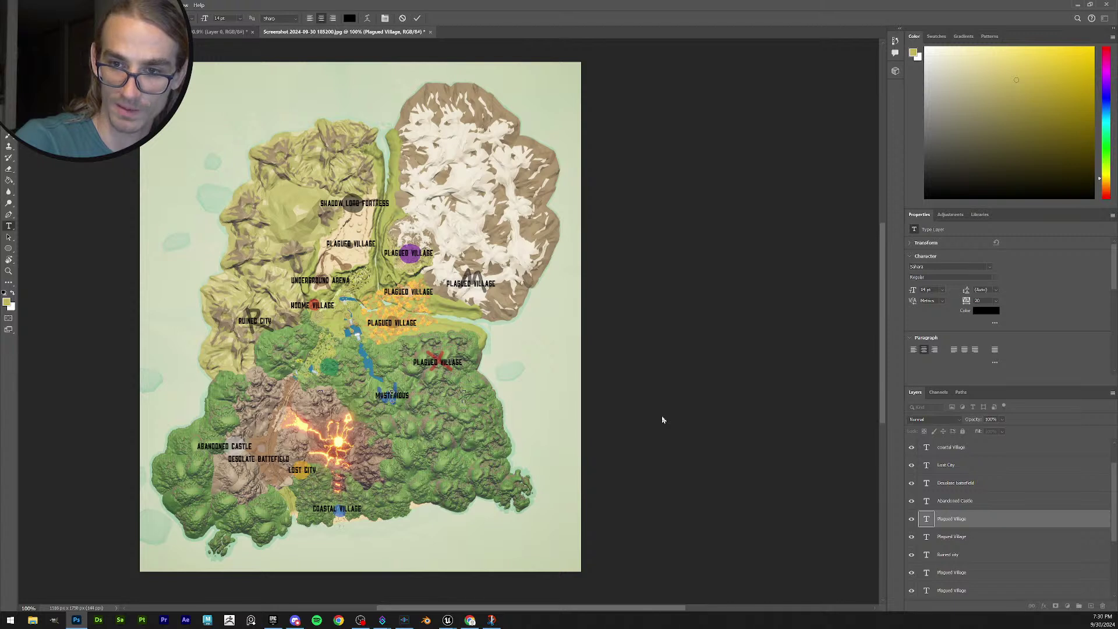
text( WELL)
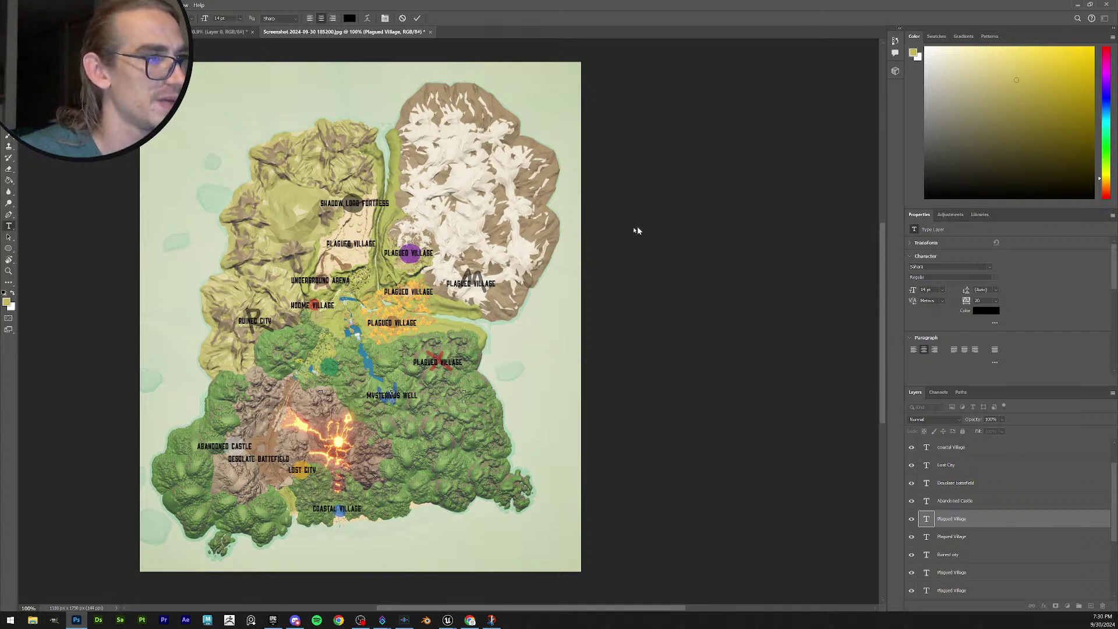
click(417, 18)
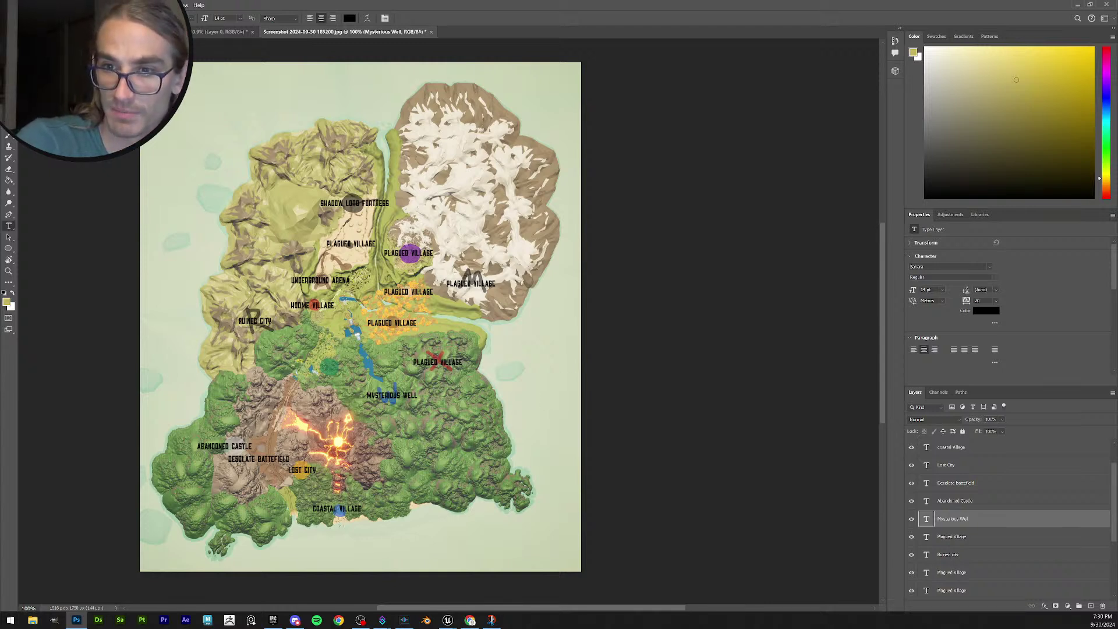
Change the label on the red X marker in the northeastern part of the forest to "Dark Temple".
click(445, 364)
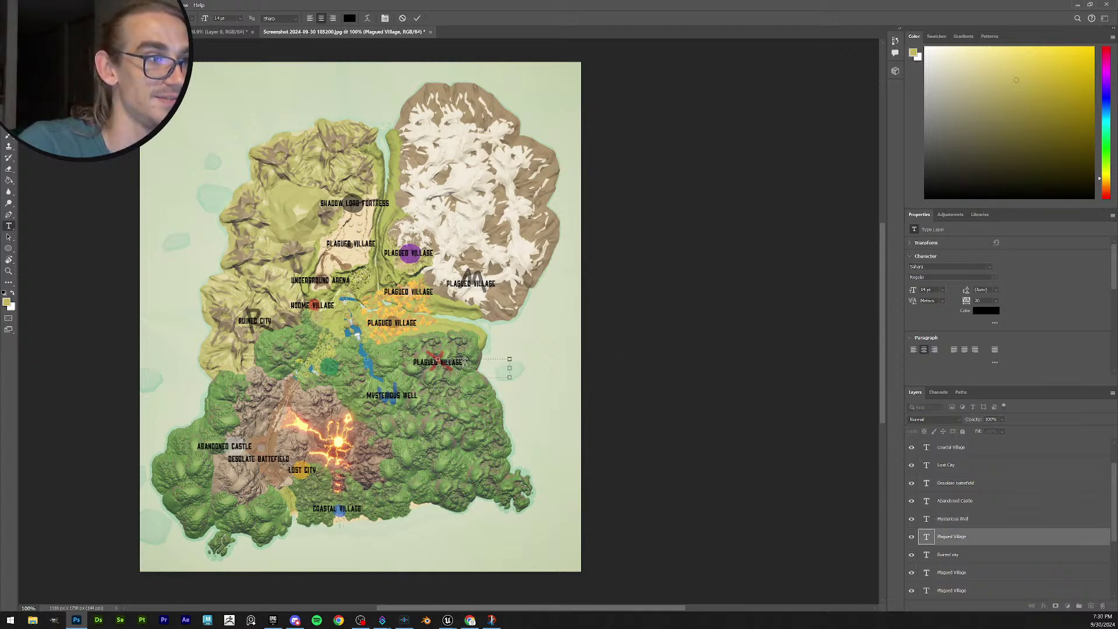
key(ctrl+a)
text(H)
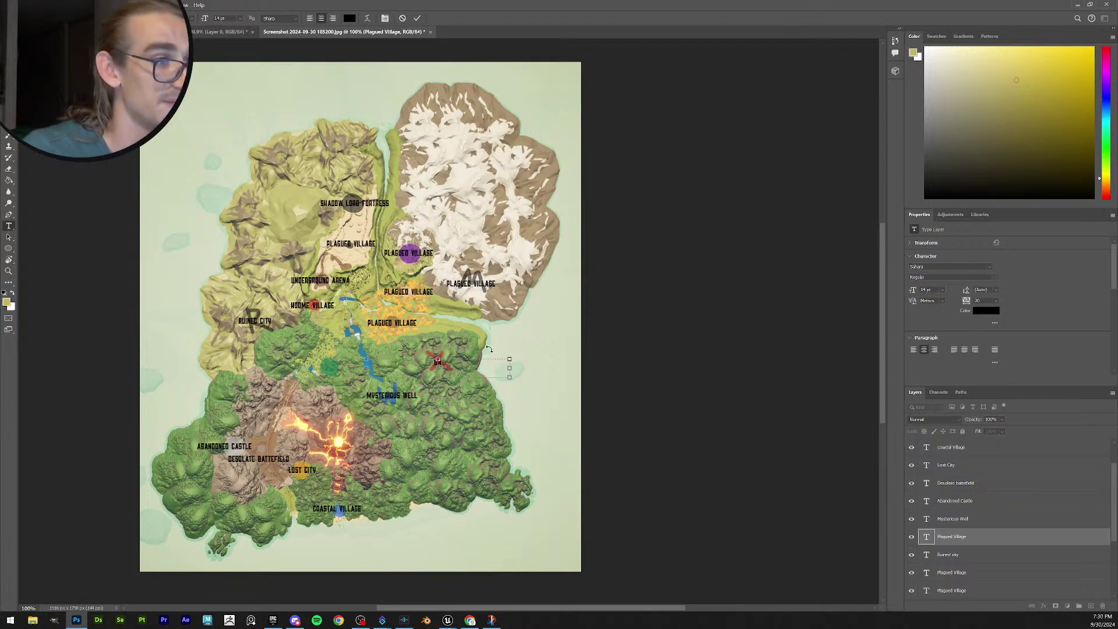
text(ARK TEMPLE)
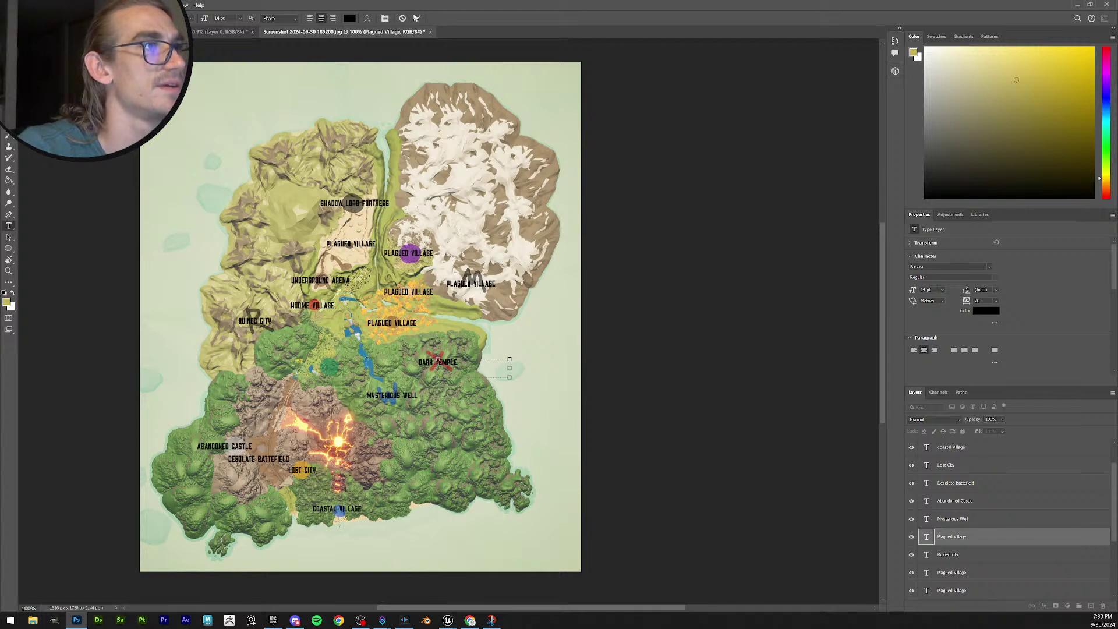
click(417, 18)
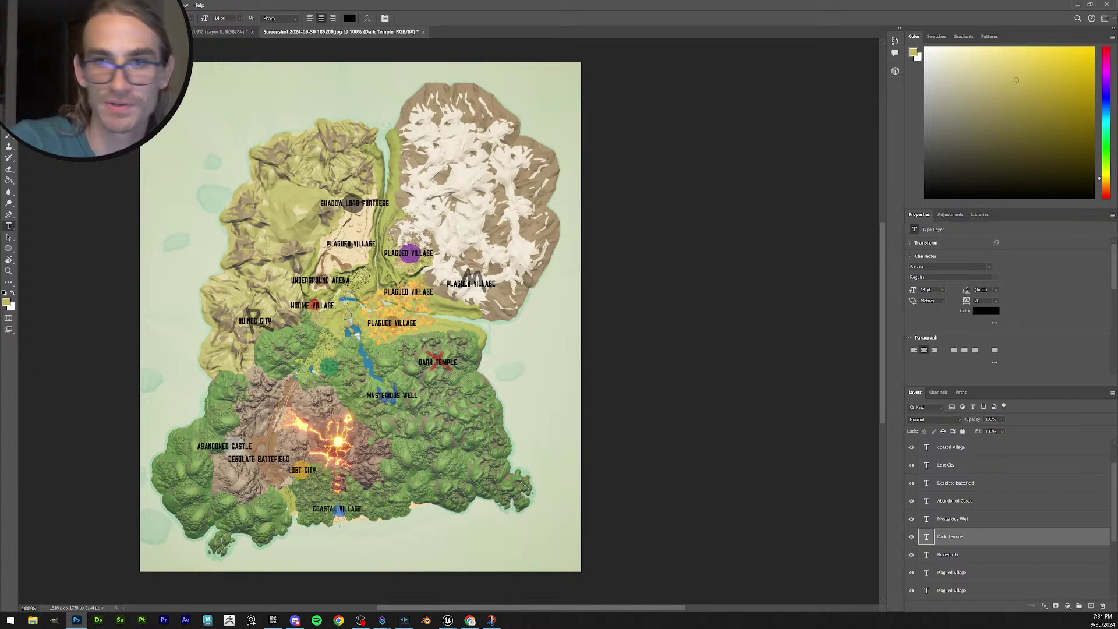
Change the Plagued Village label on the lower part of the orange fields, just north of the forest, to "Crumbling Tower".
click(389, 324)
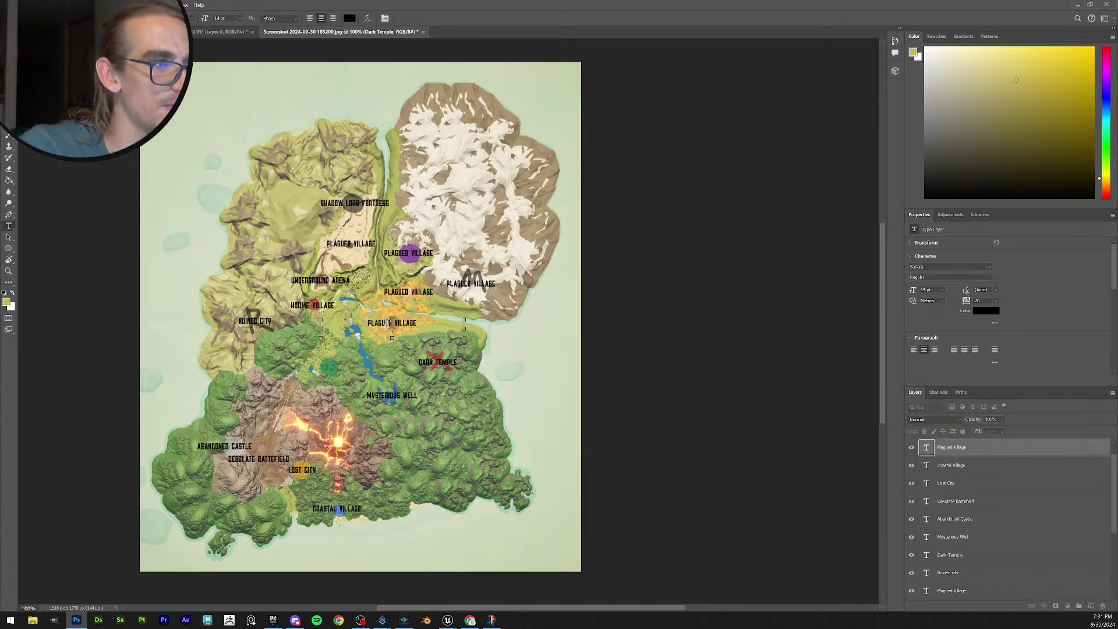
key(ctrl+a)
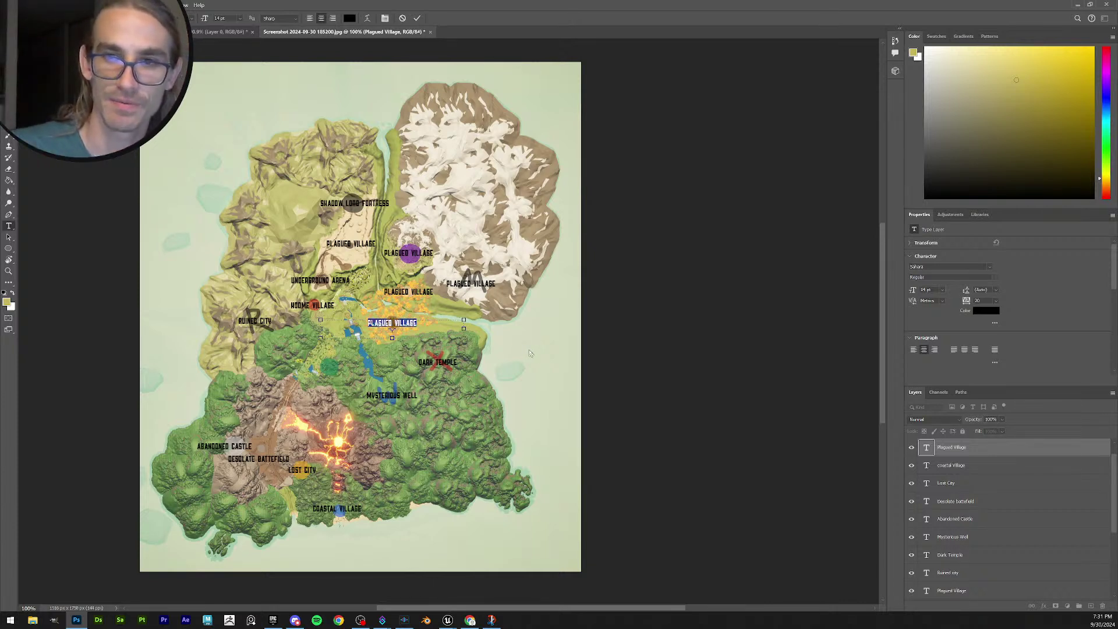
text(C)
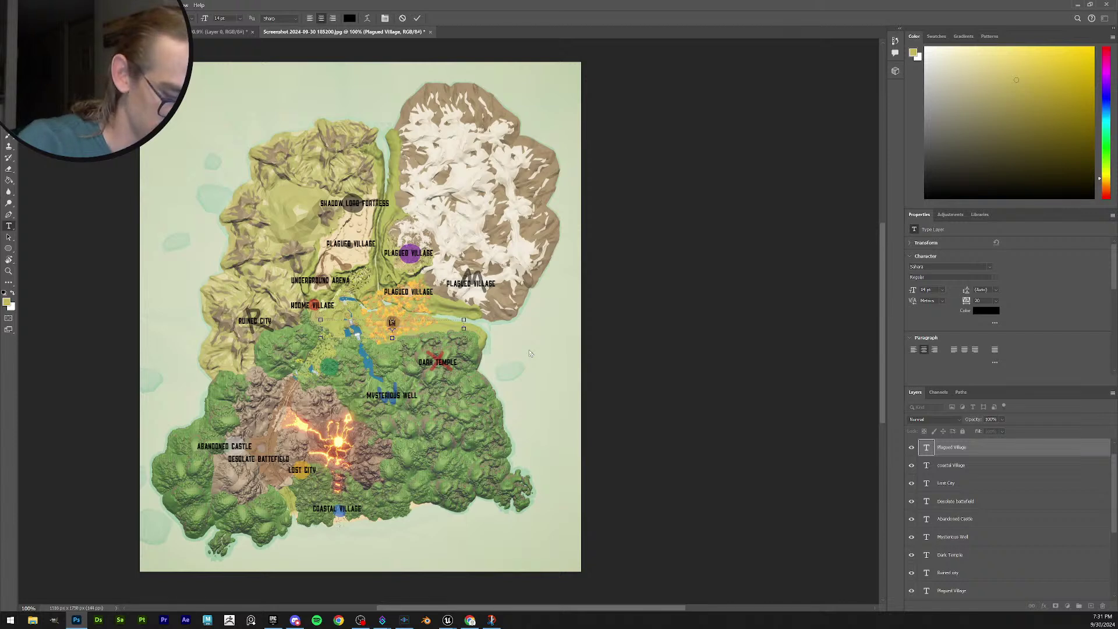
text(rumbling Tower)
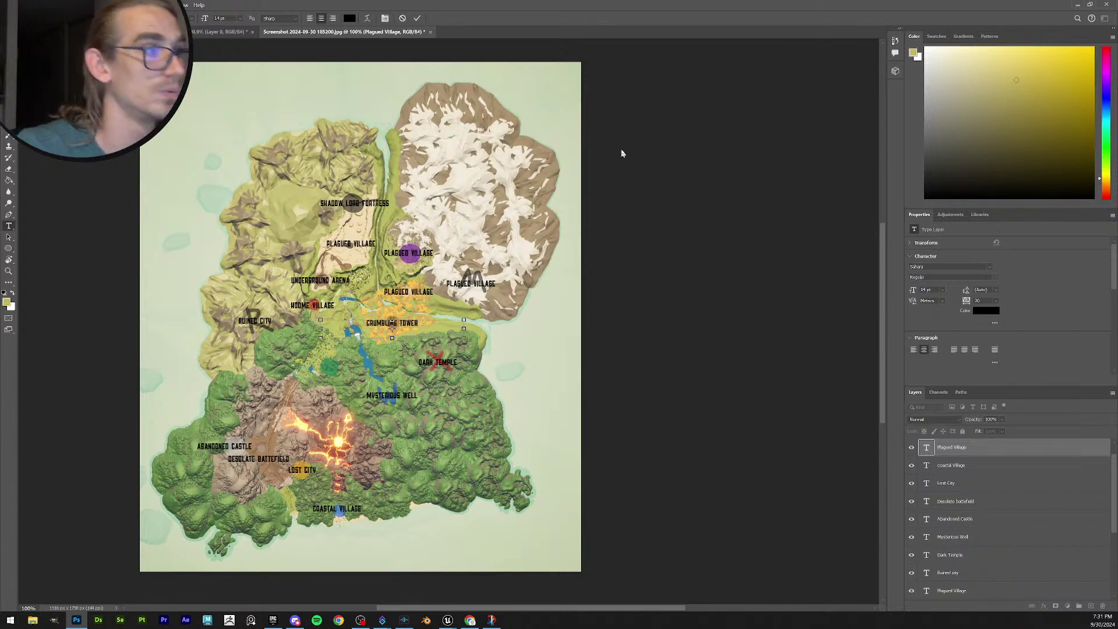
click(417, 18)
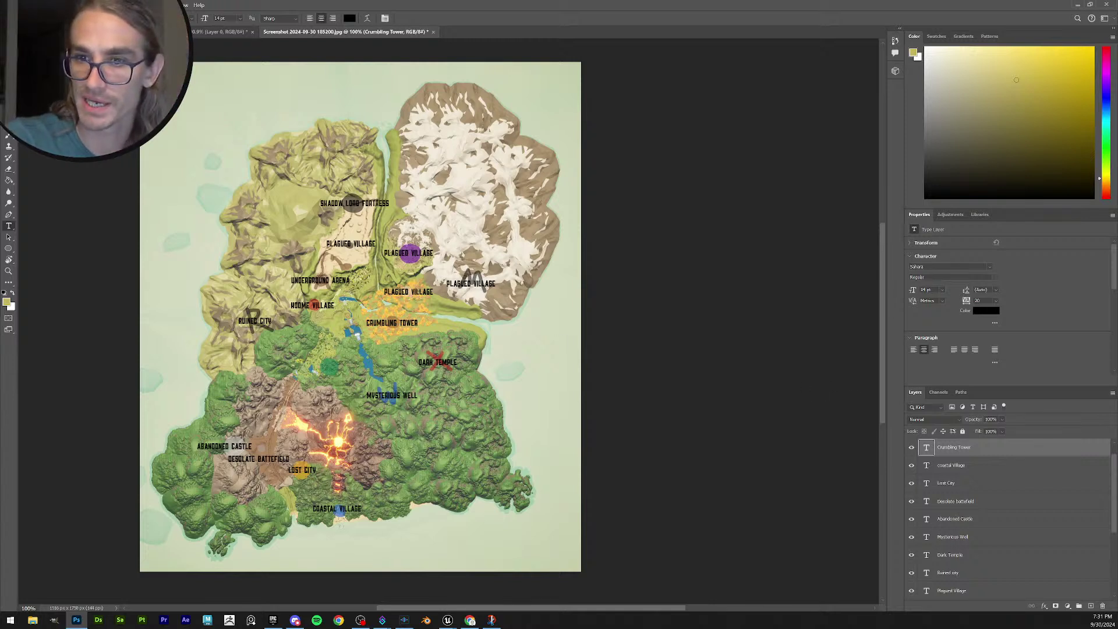
Change the Plagued Village label on the upper part of the orange fields to "Hidden Library".
click(416, 291)
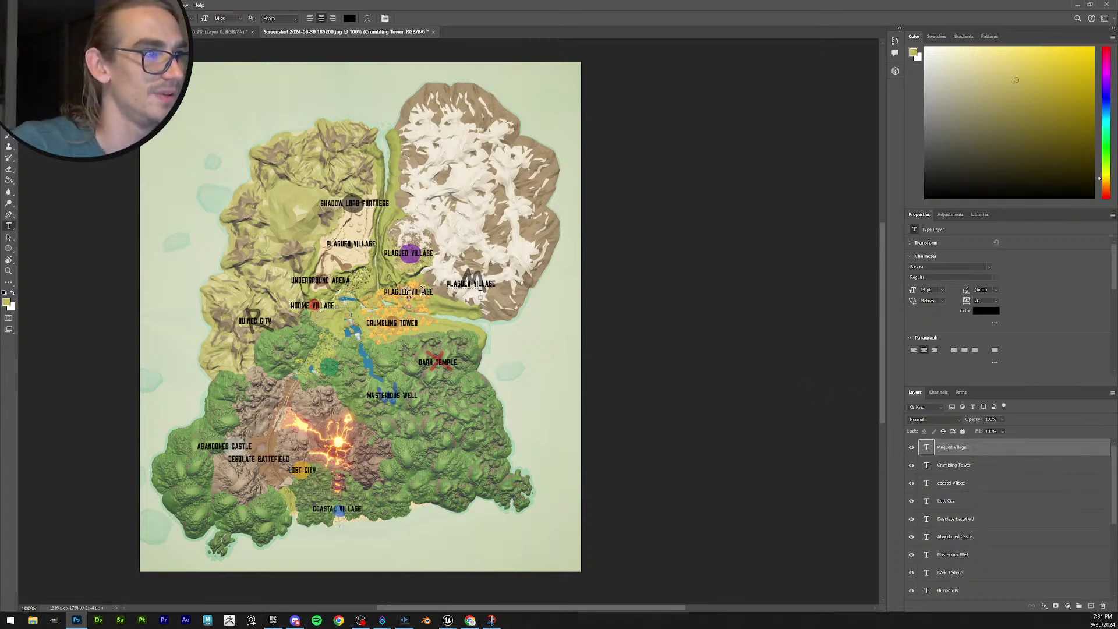
key(ctrl+a)
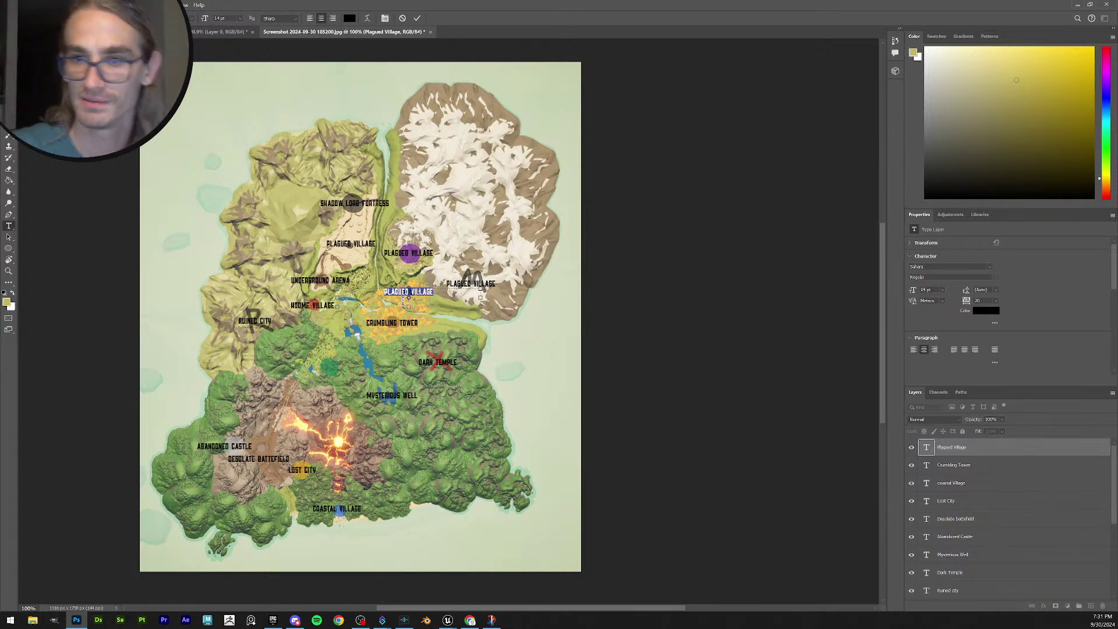
key(BackSpace)
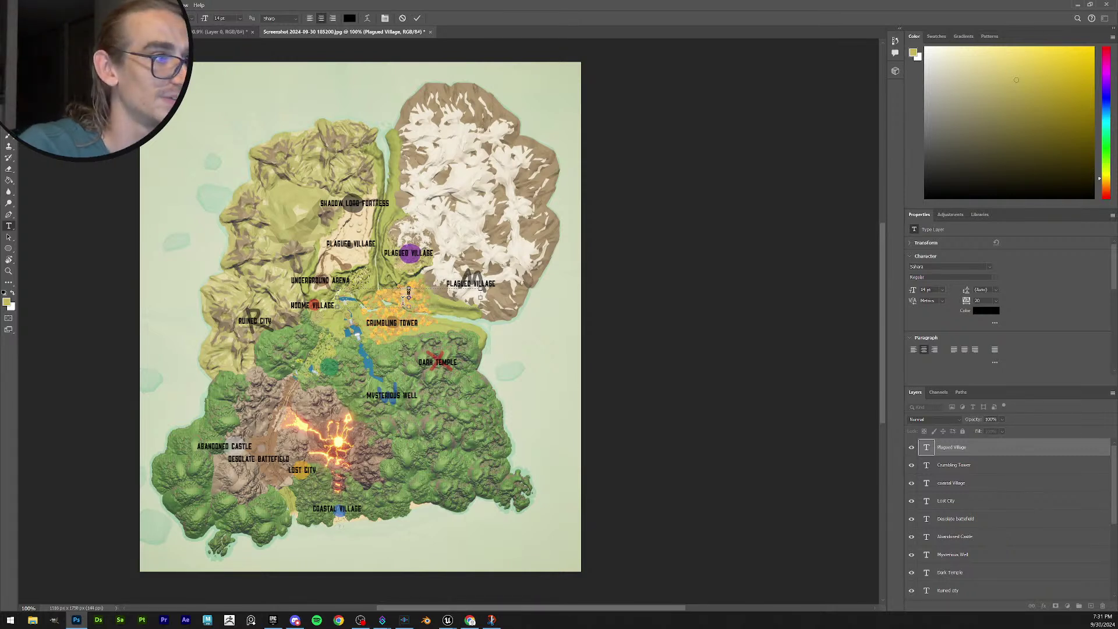
text(H)
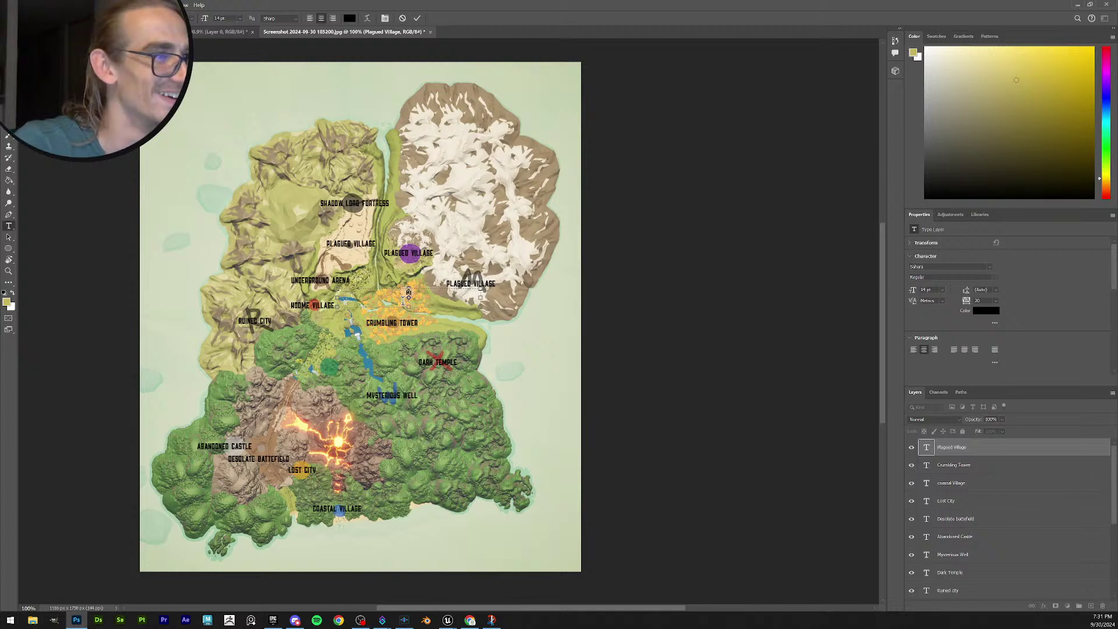
text(IDDEN)
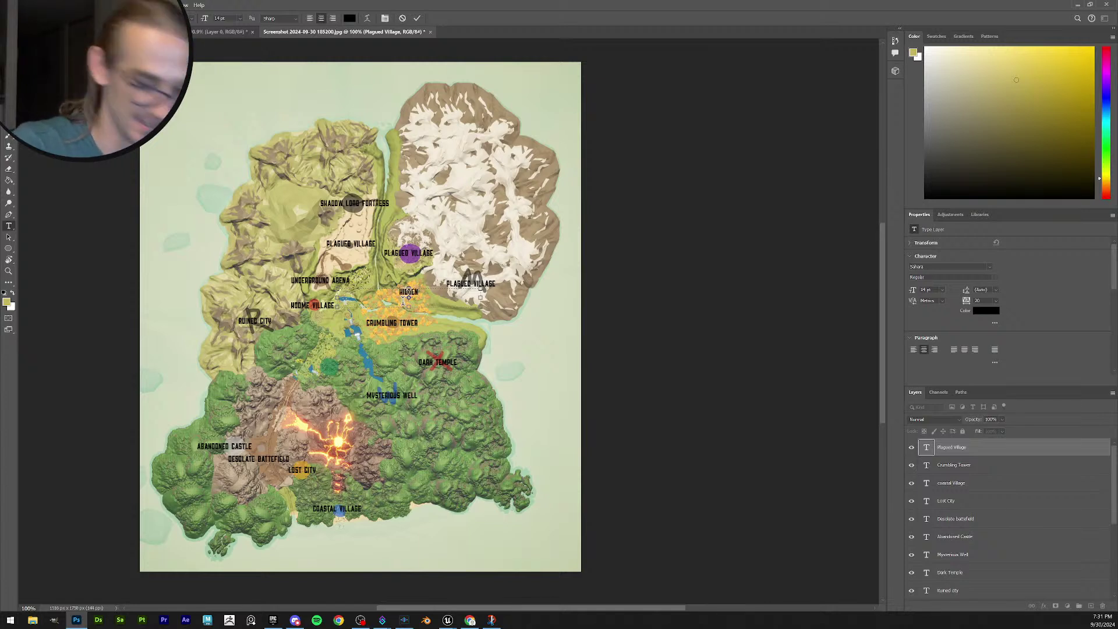
text( LIBRARY)
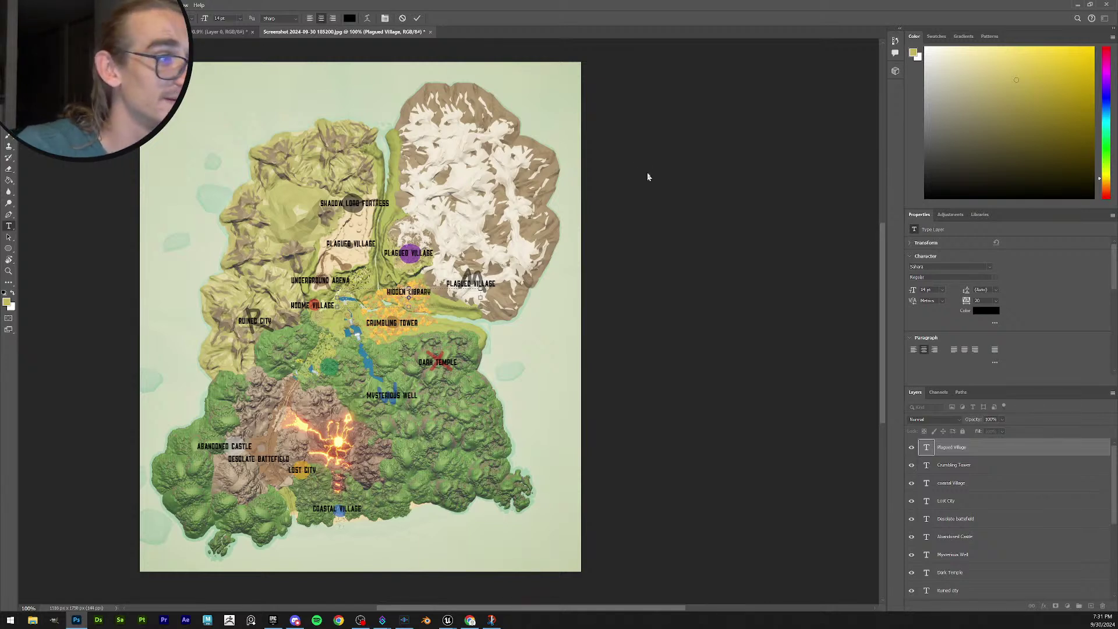
click(417, 18)
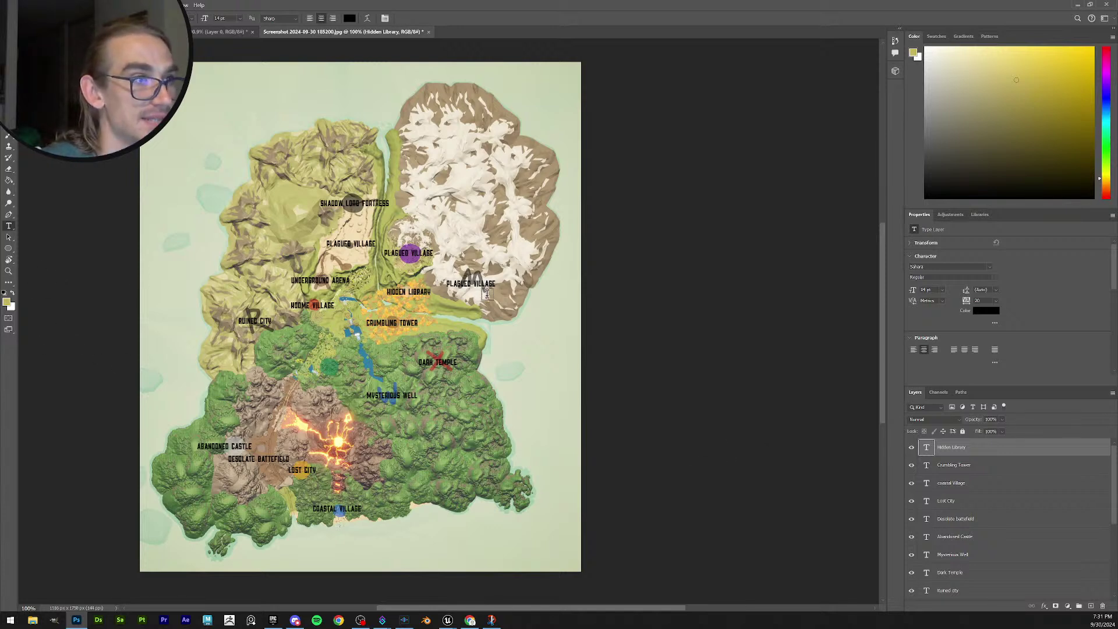
Change the label on the M marker at the southern edge of the snowy mountains to "Monastery".
click(468, 286)
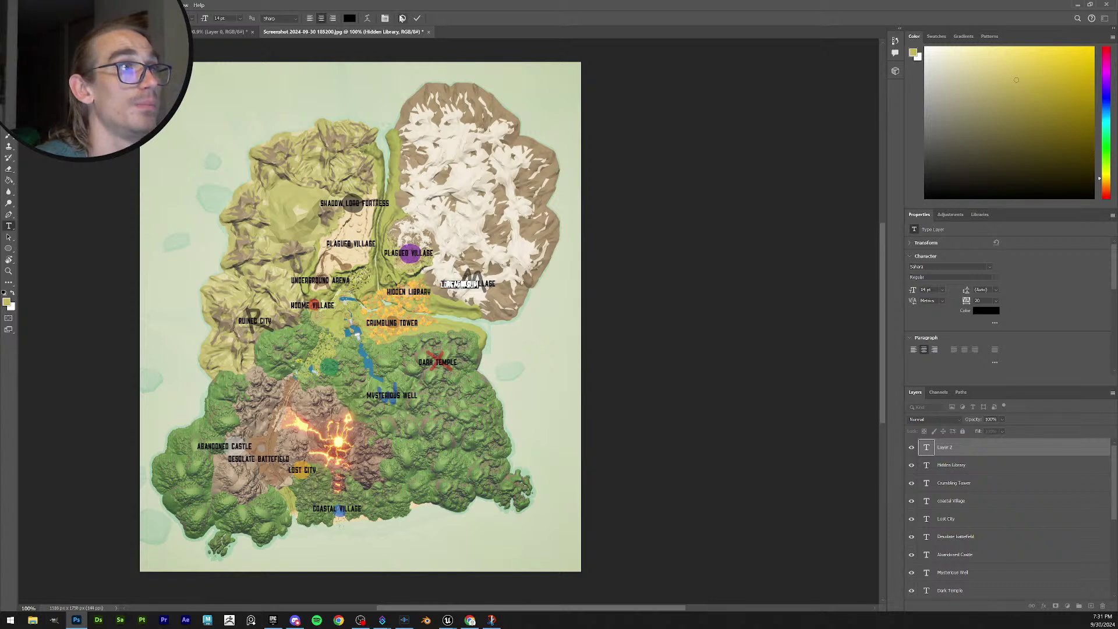
text(Plagued Village)
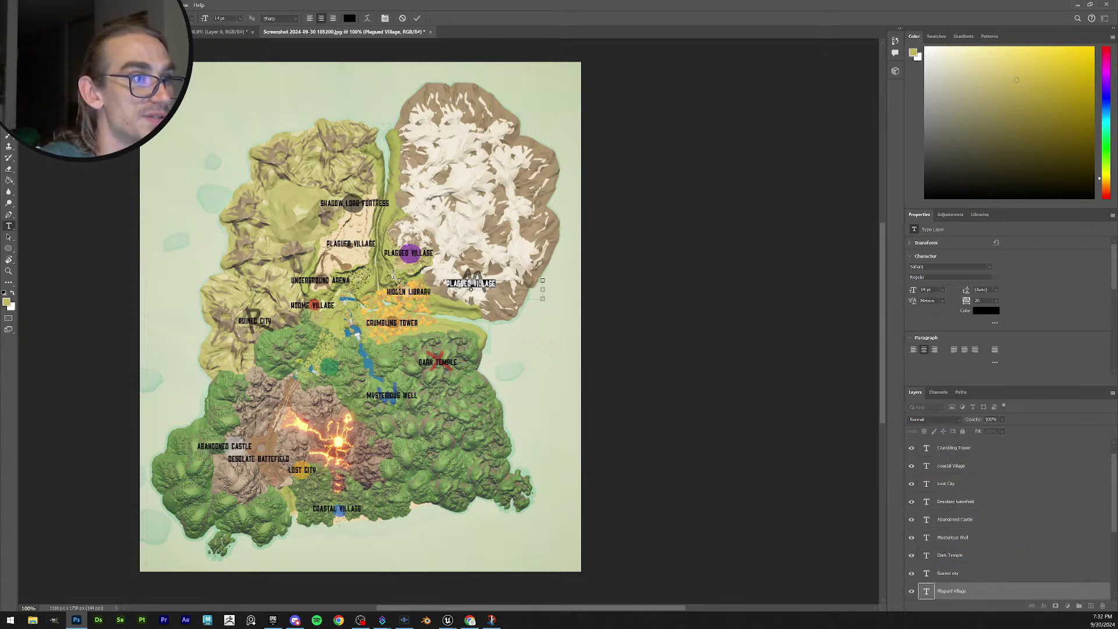
text(Monastery)
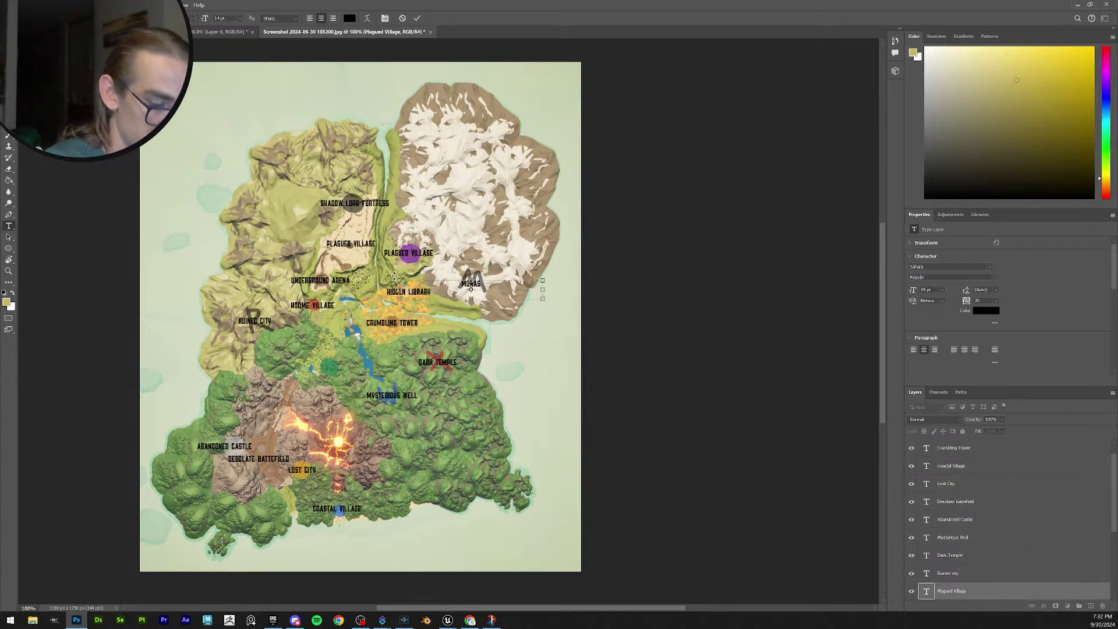
click(417, 18)
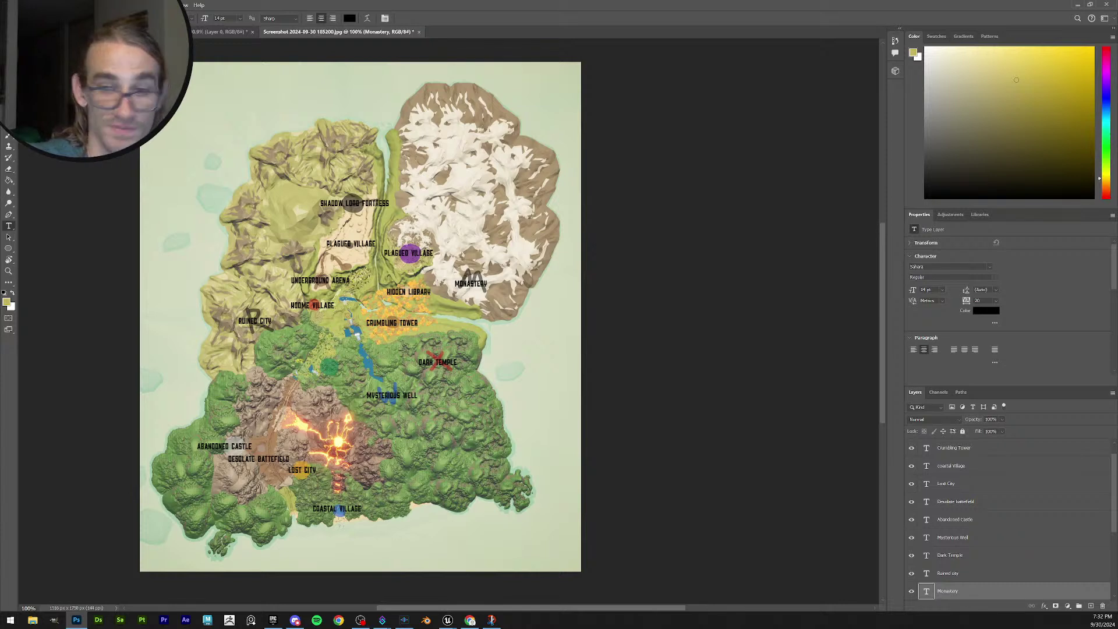
Change the label on the purple marker west of the snowy mountains to "Lord Darius Throne".
click(413, 254)
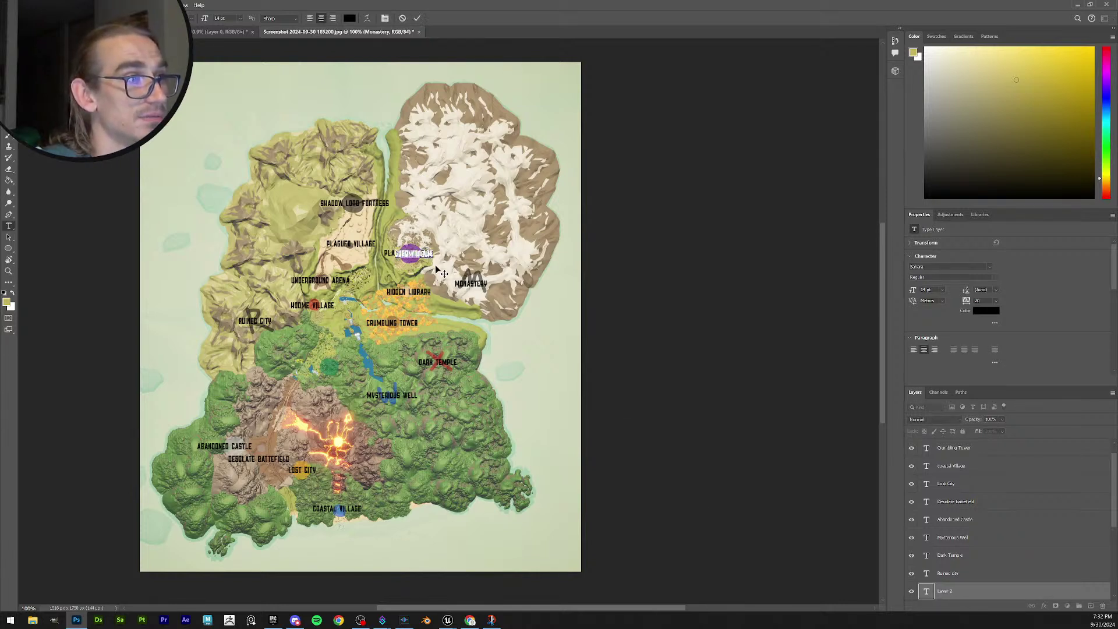
click(402, 18)
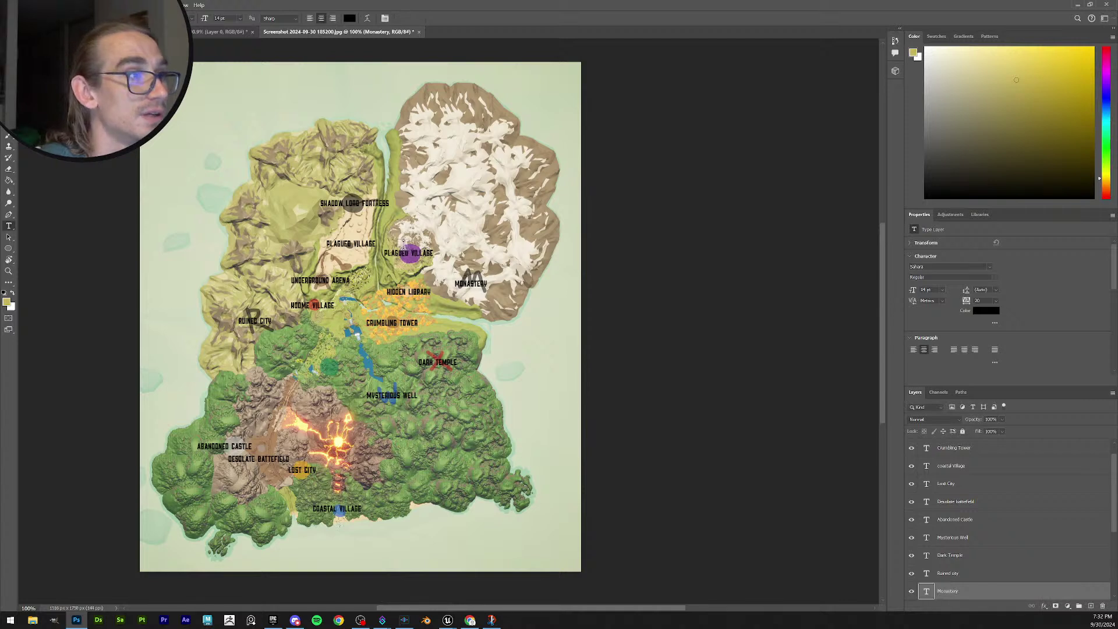
click(403, 251)
key(ctrl+a)
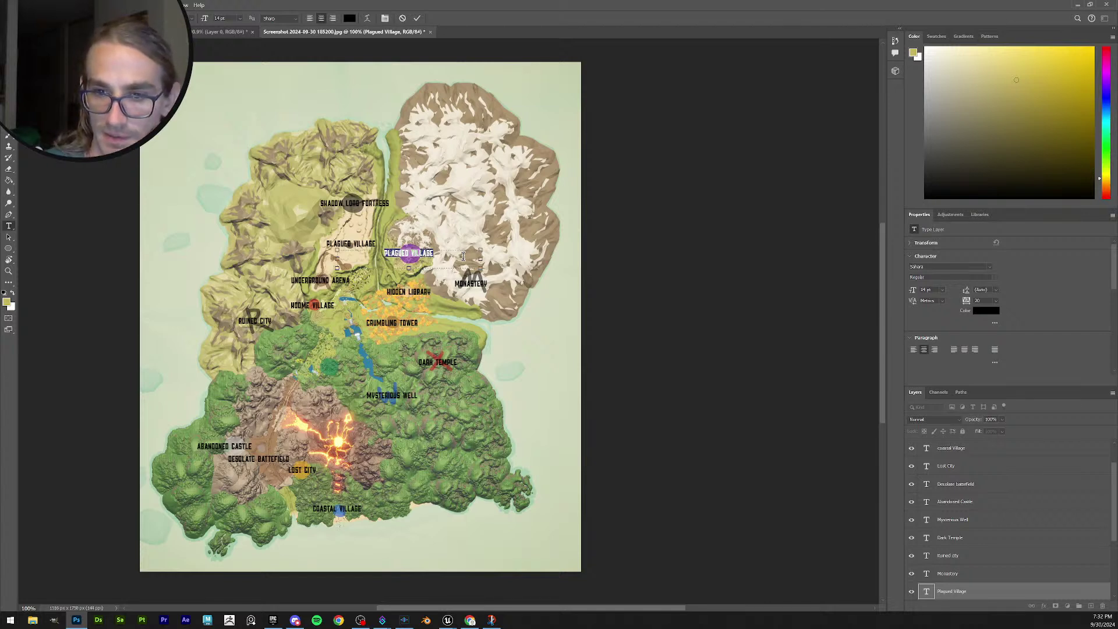
key(BackSpace)
text(H)
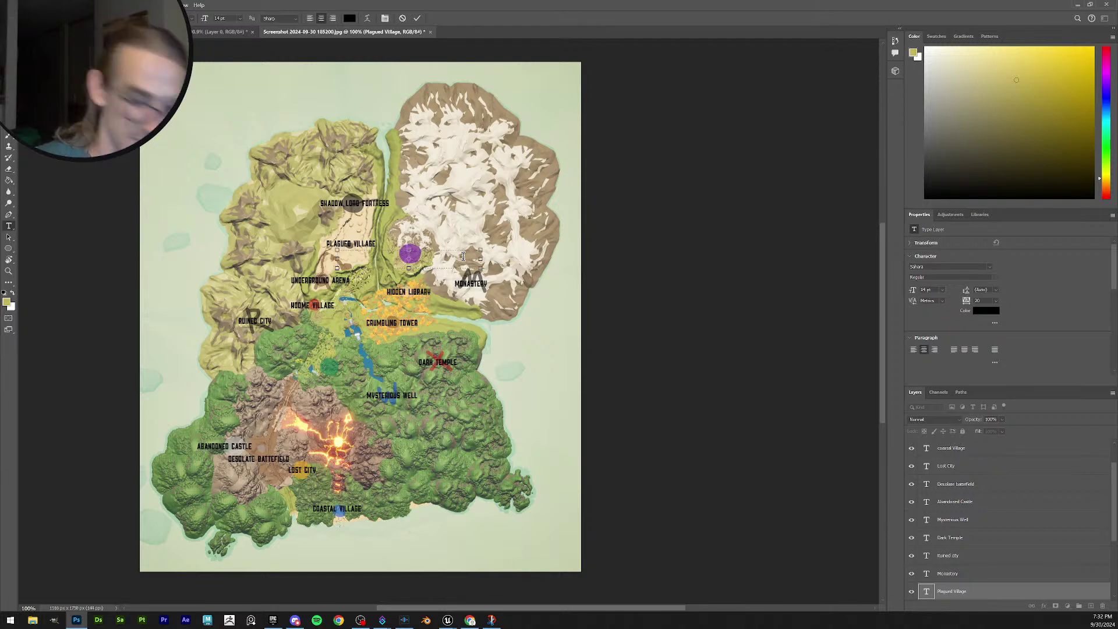
text(W)
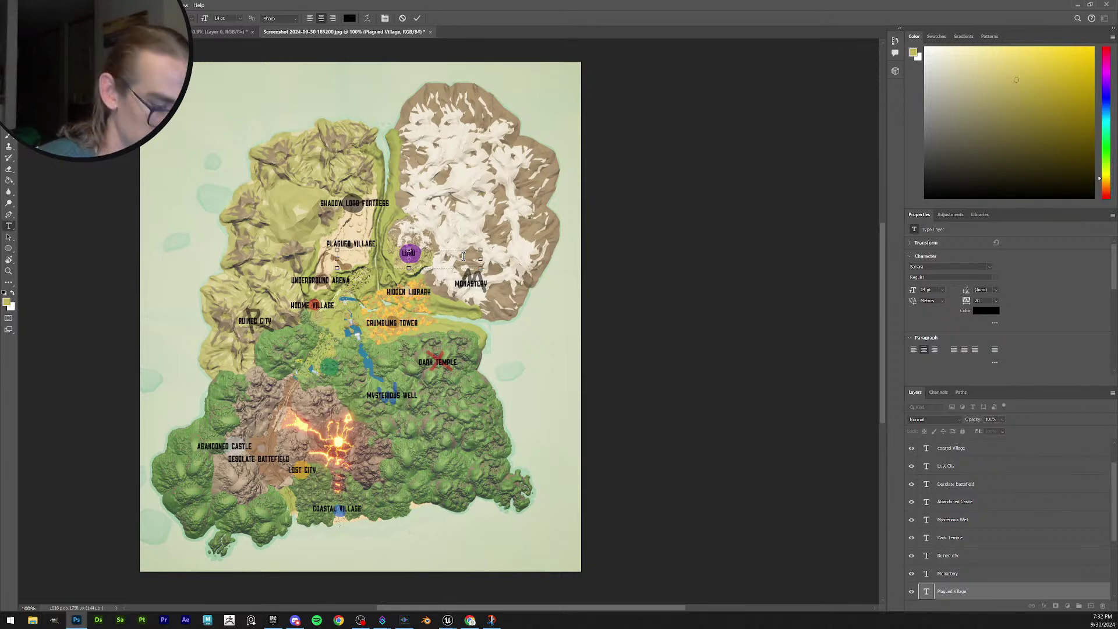
text( OAK)
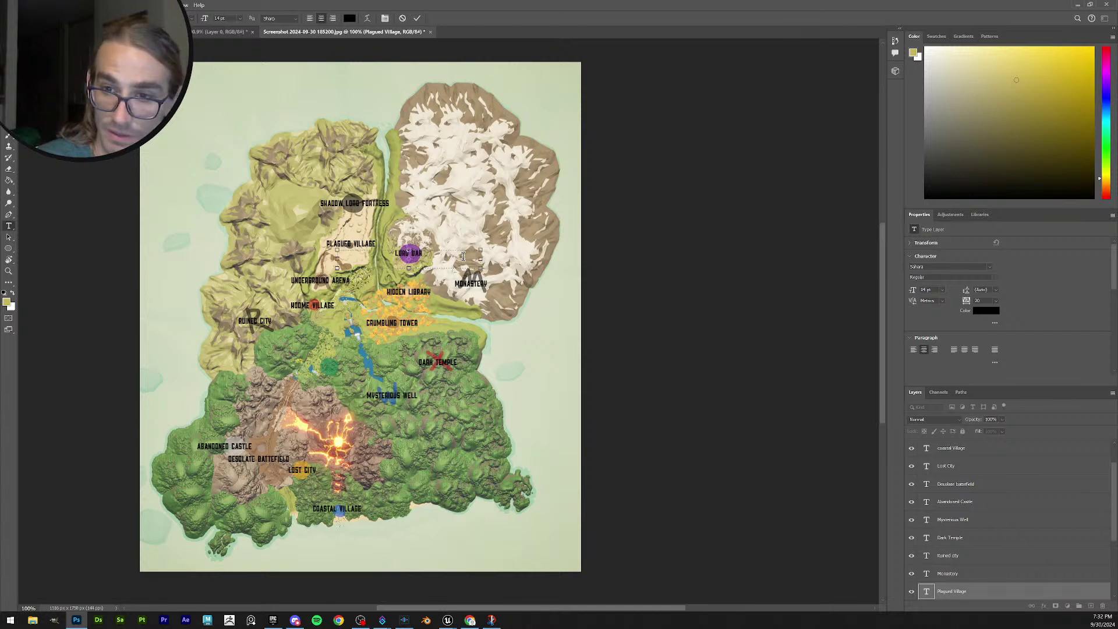
text(IUS)
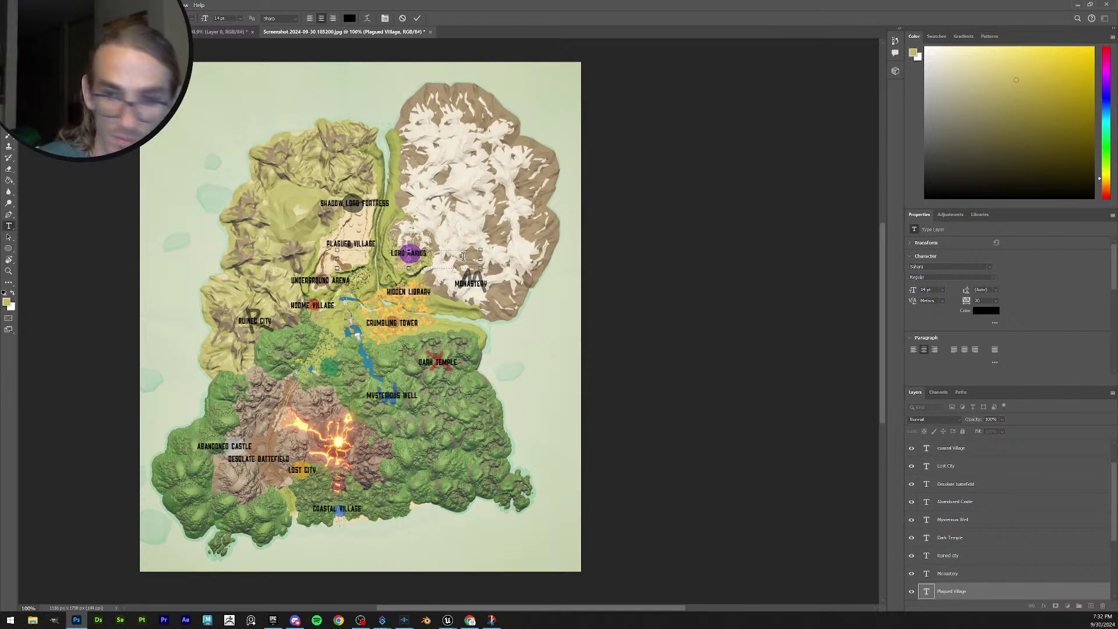
text( THRONE)
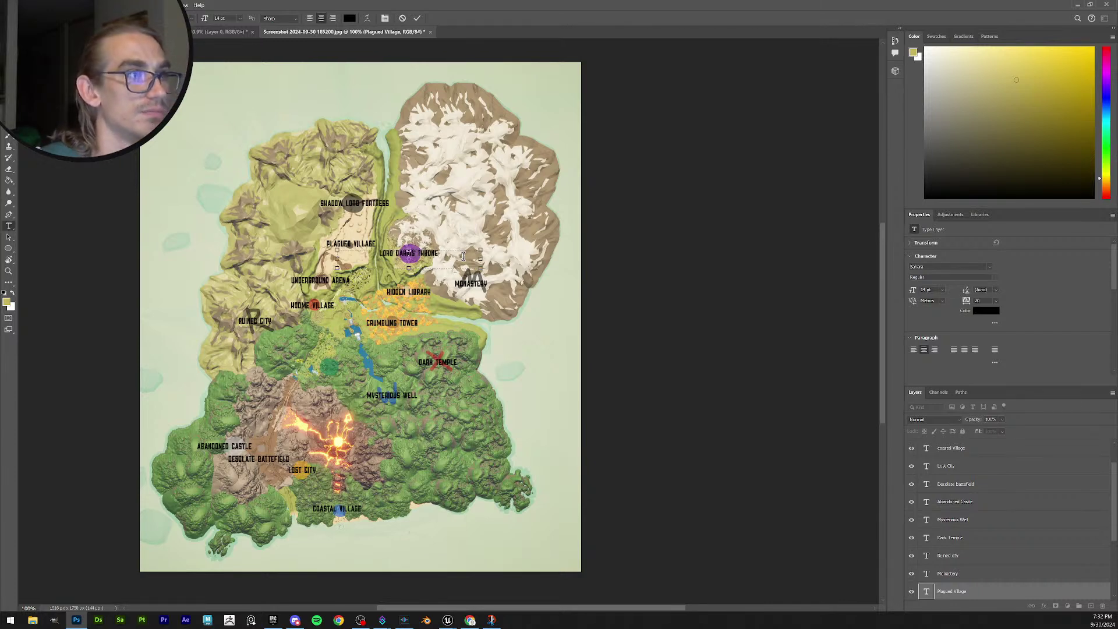
click(416, 19)
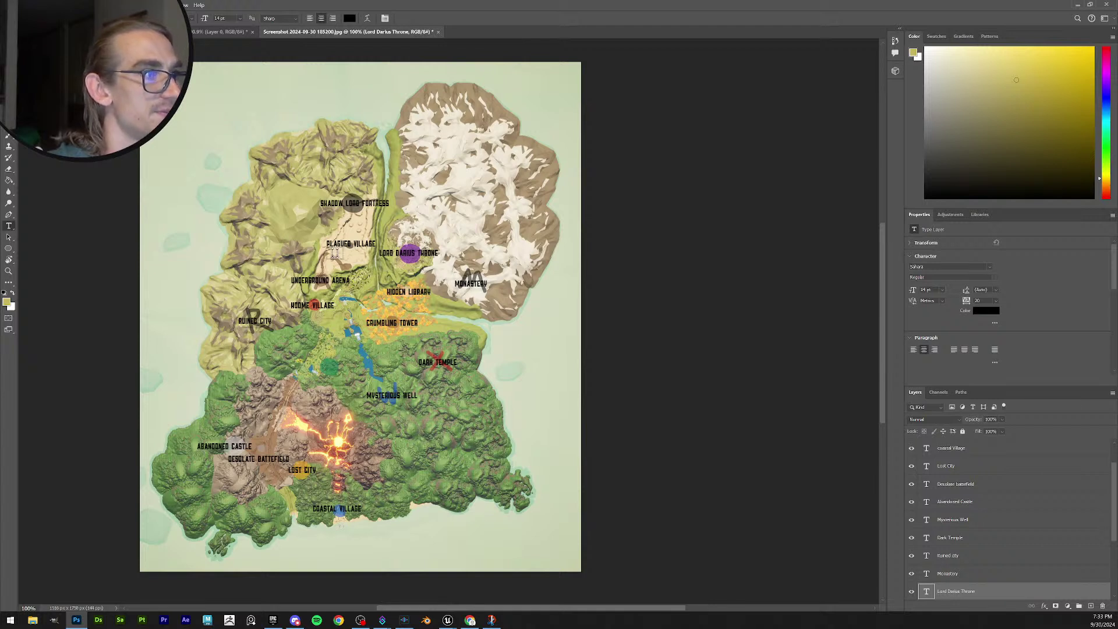
Correct the spelling of the label on the red marker below Underground arena to "Home village".
click(309, 305)
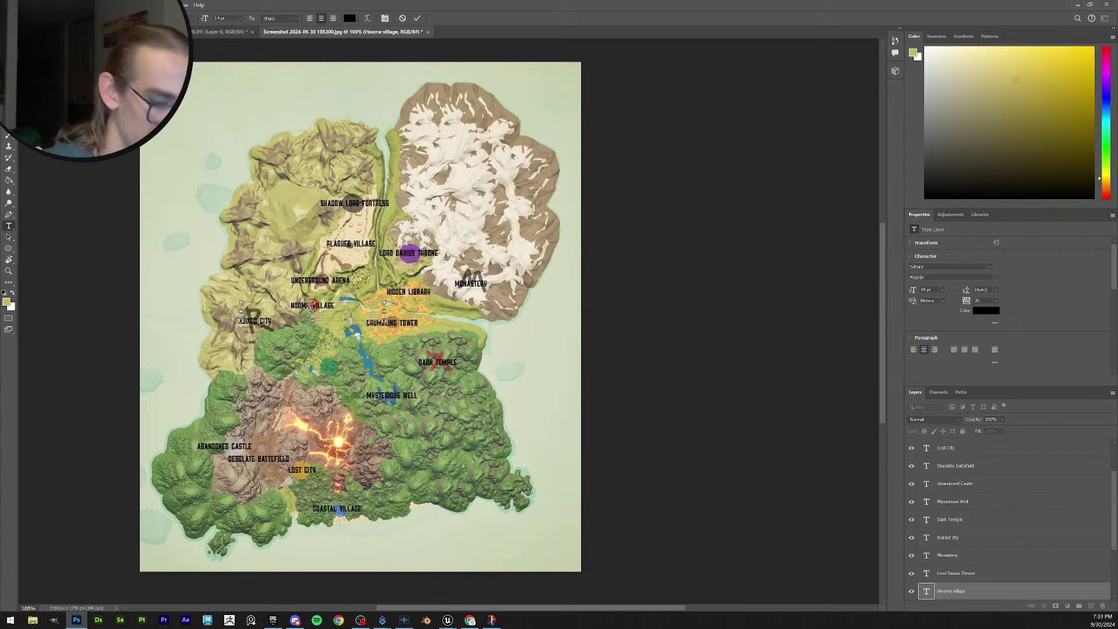
key(BackSpace)
click(417, 18)
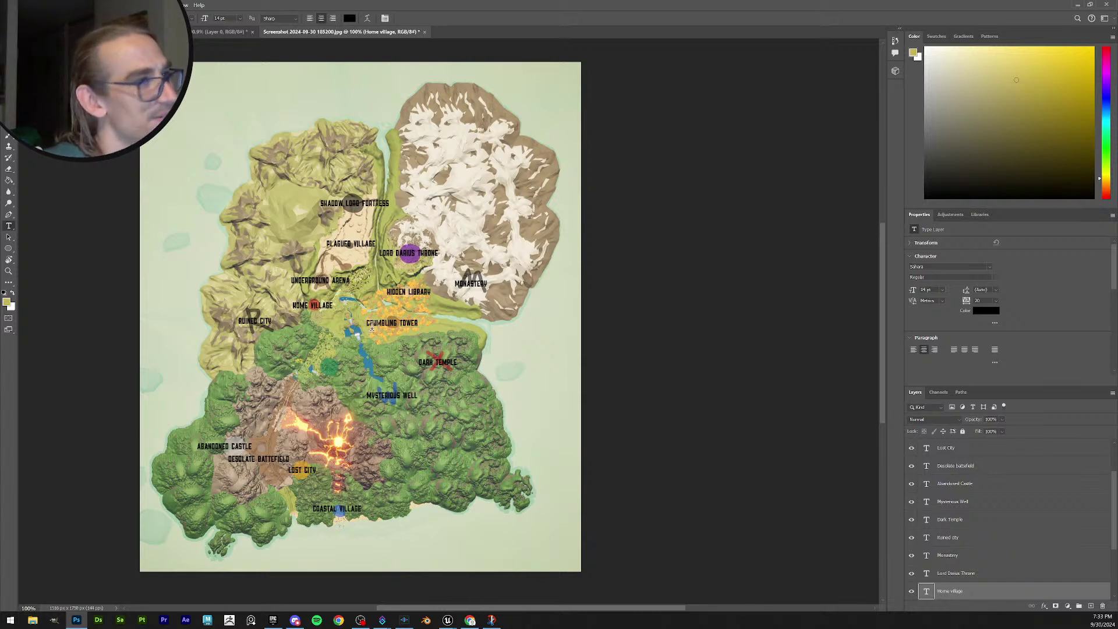
Copy the Underground arena label onto the green marker in the forest, rewrite it as "Overgrown temple" and nudge it slightly down.
ctrl+click(344, 284)
alt+drag(345, 285, 325, 368)
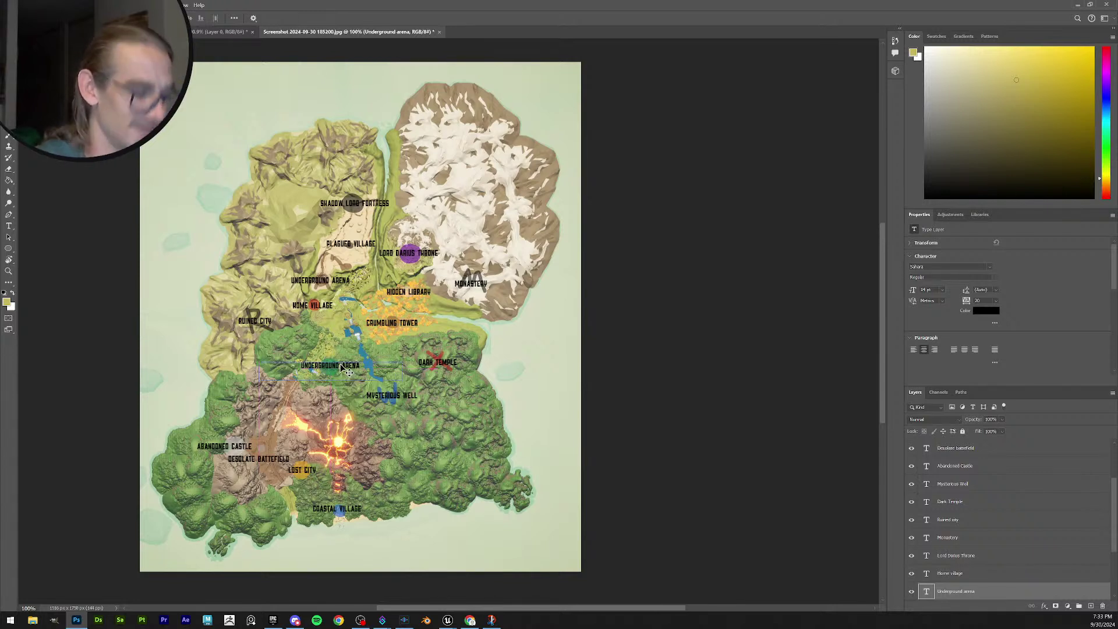
key(t)
click(337, 364)
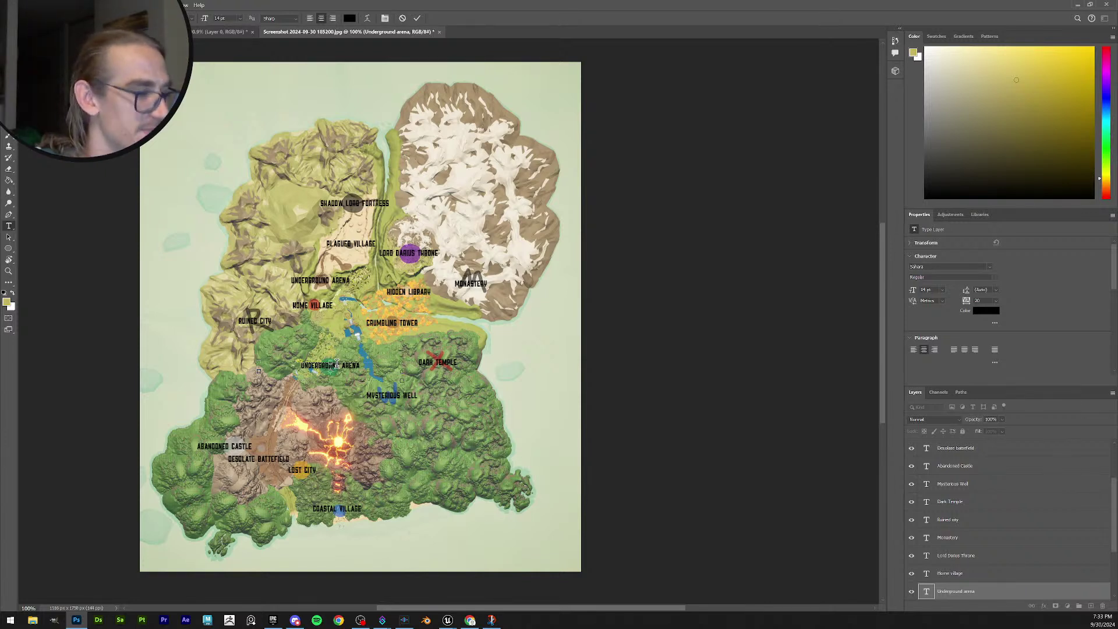
key(ctrl+a)
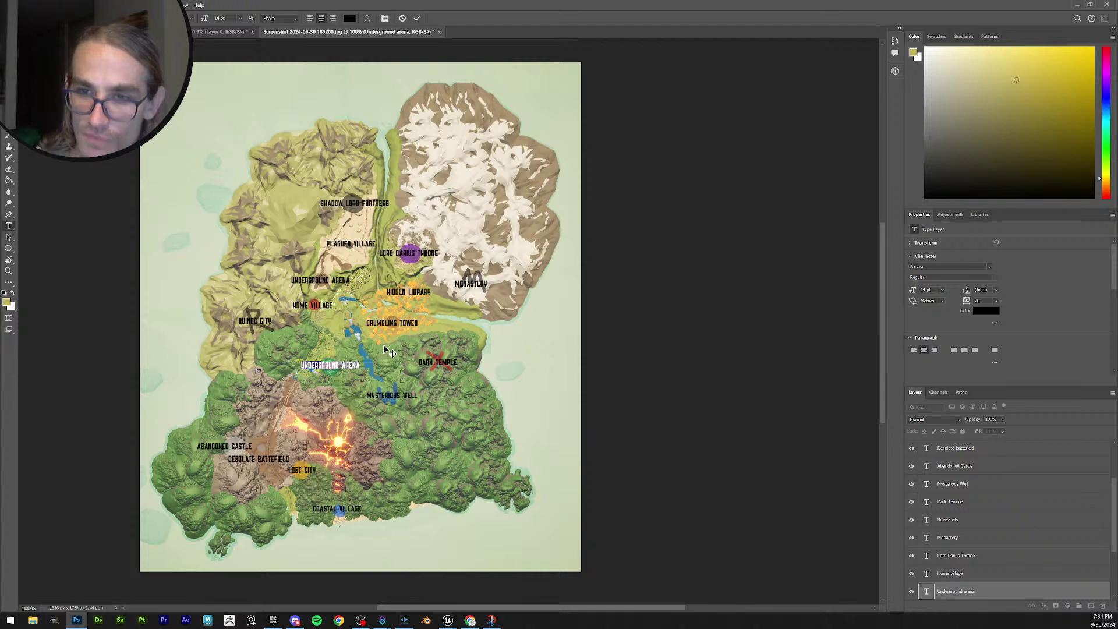
text(River)
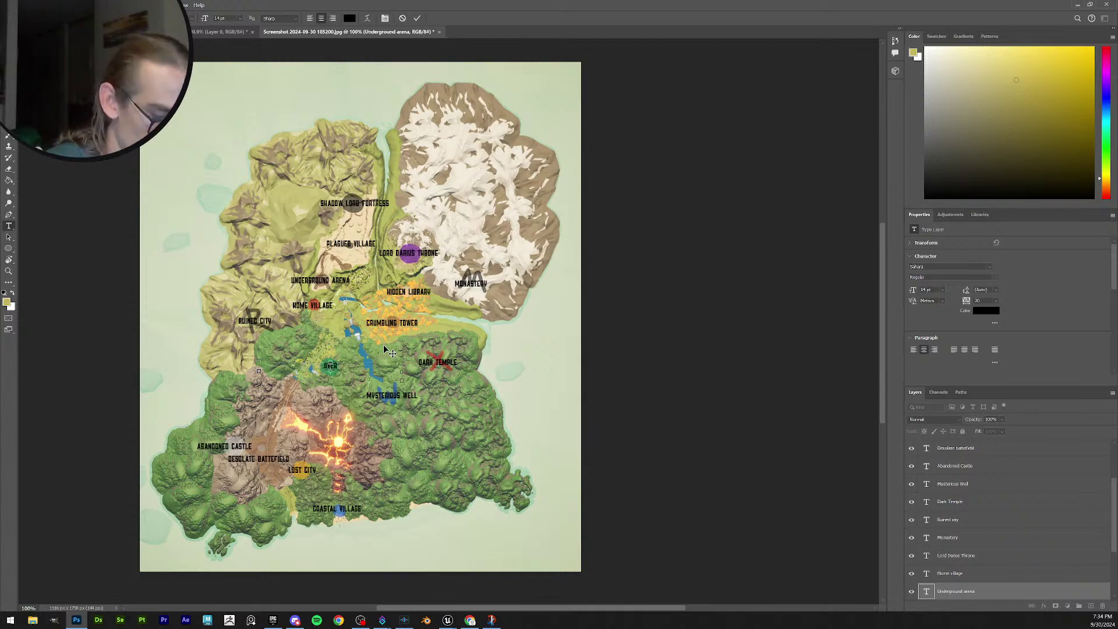
text(grown Temple)
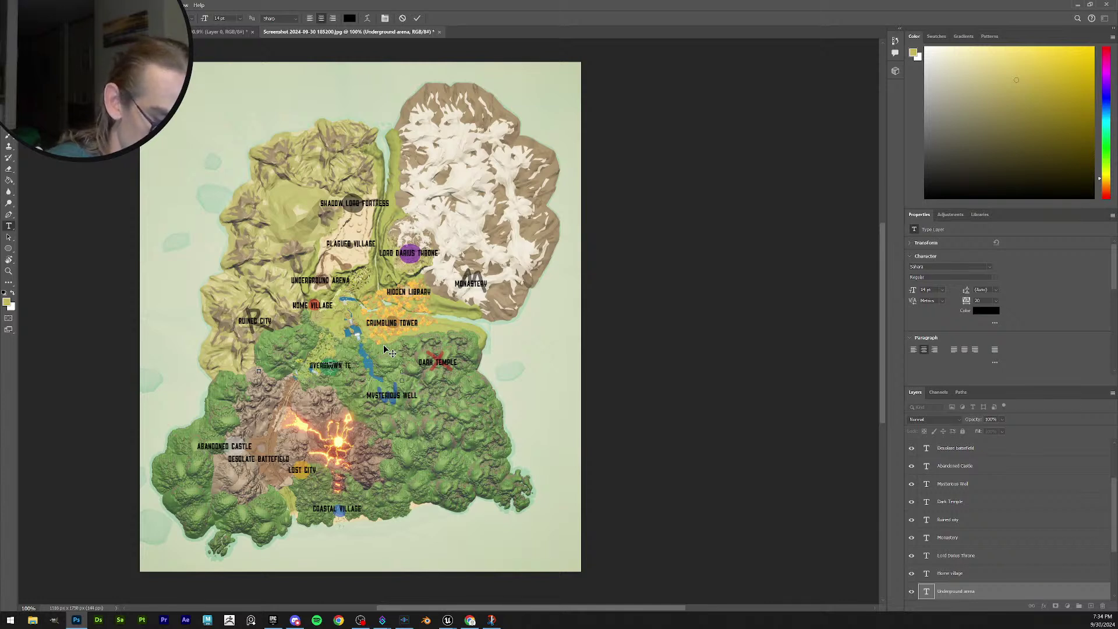
click(417, 18)
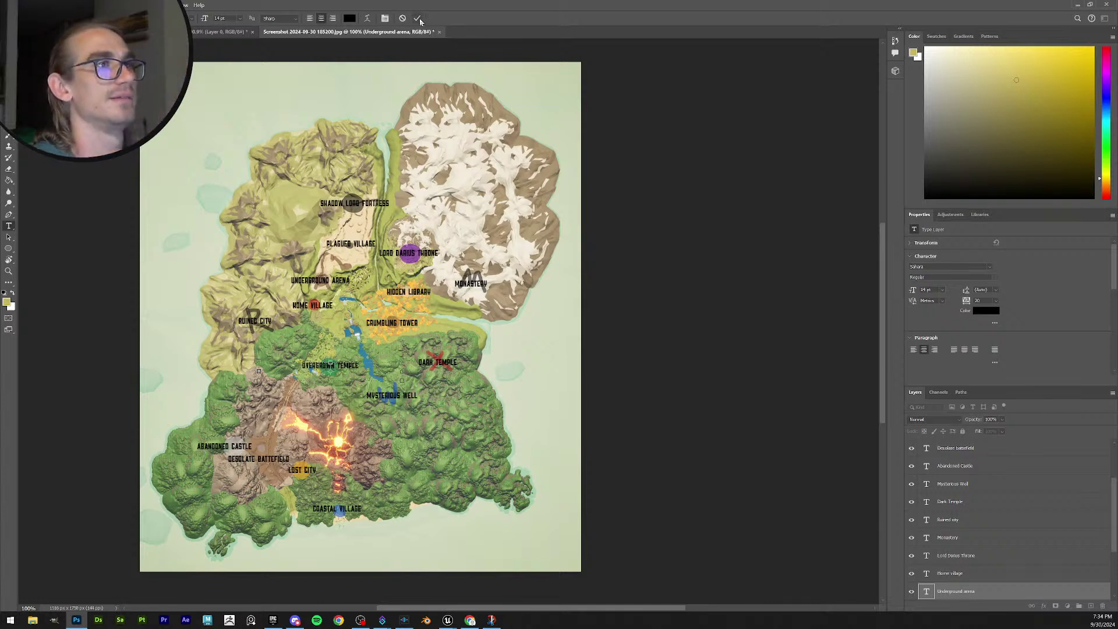
key(v)
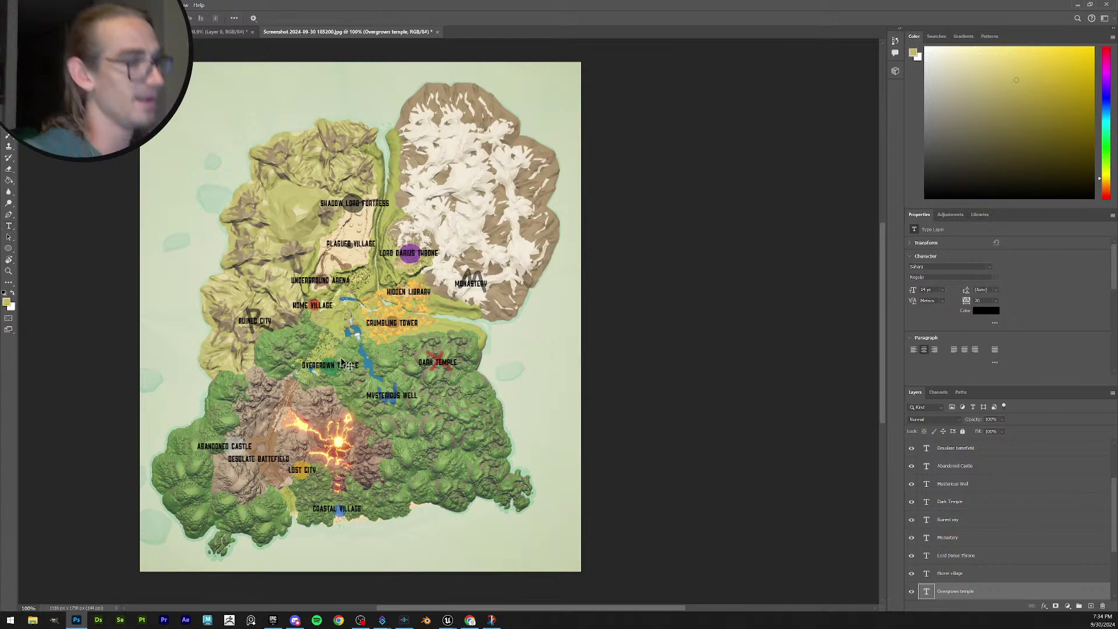
drag(329, 363, 331, 369)
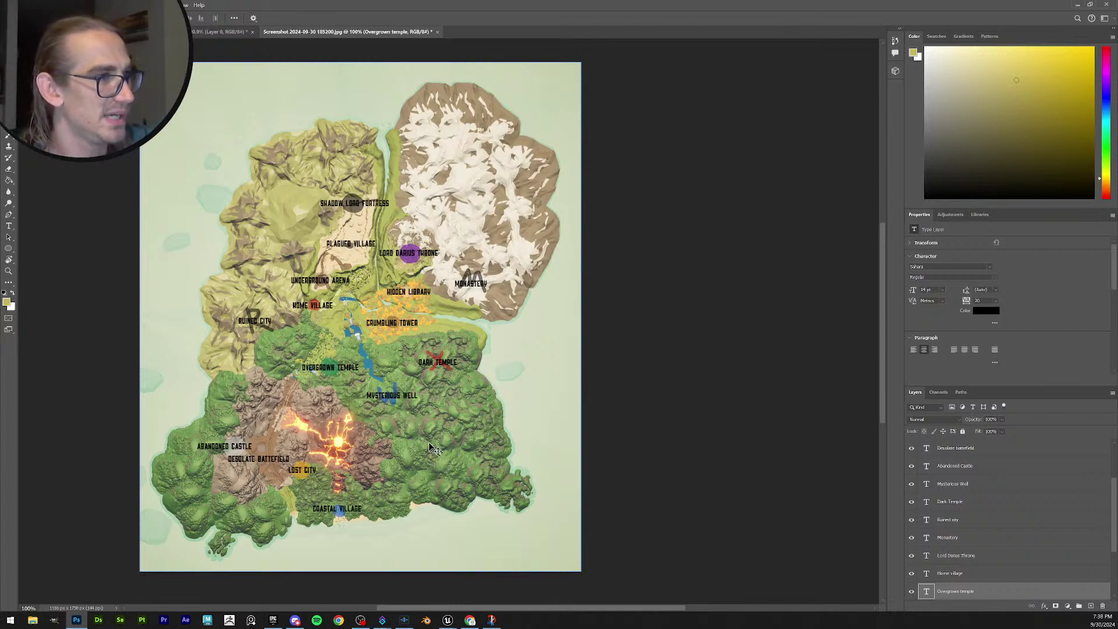
click(262, 328)
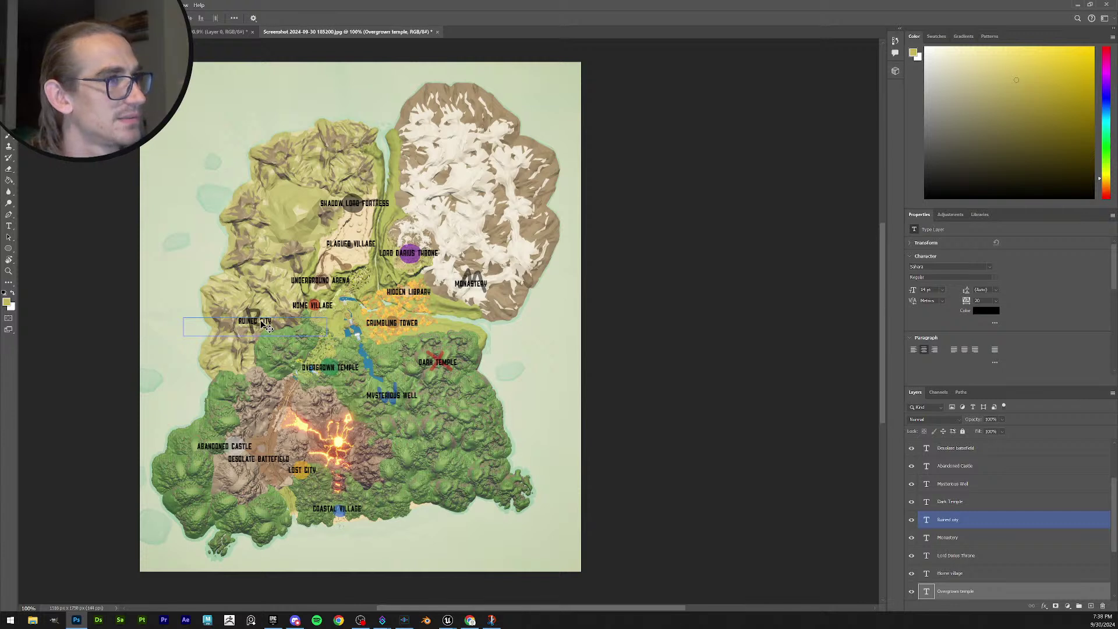
click(267, 335)
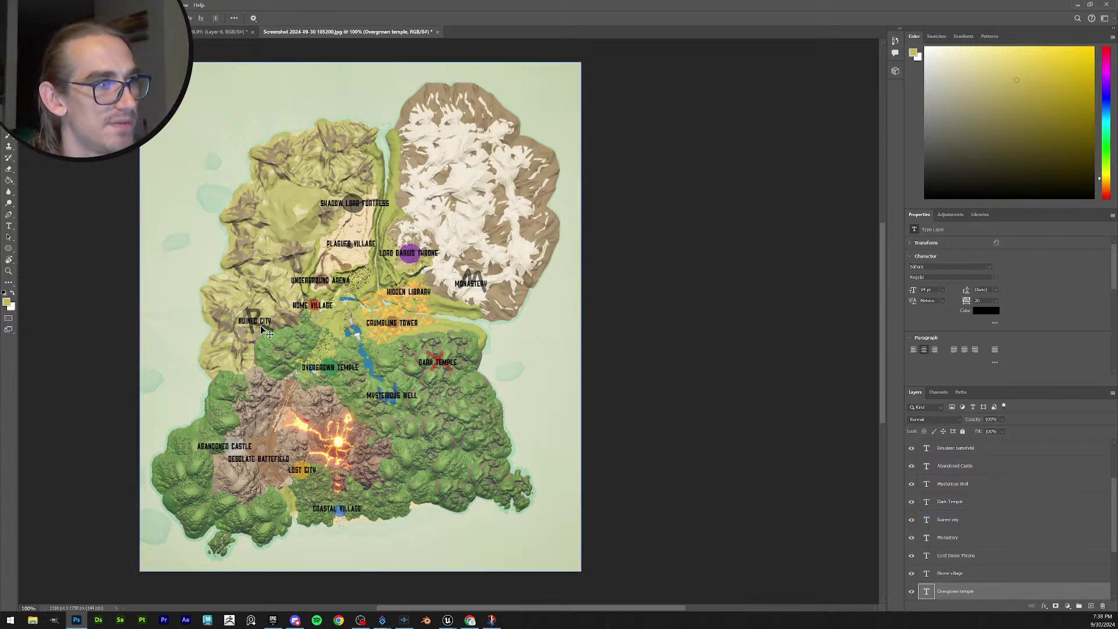
click(256, 325)
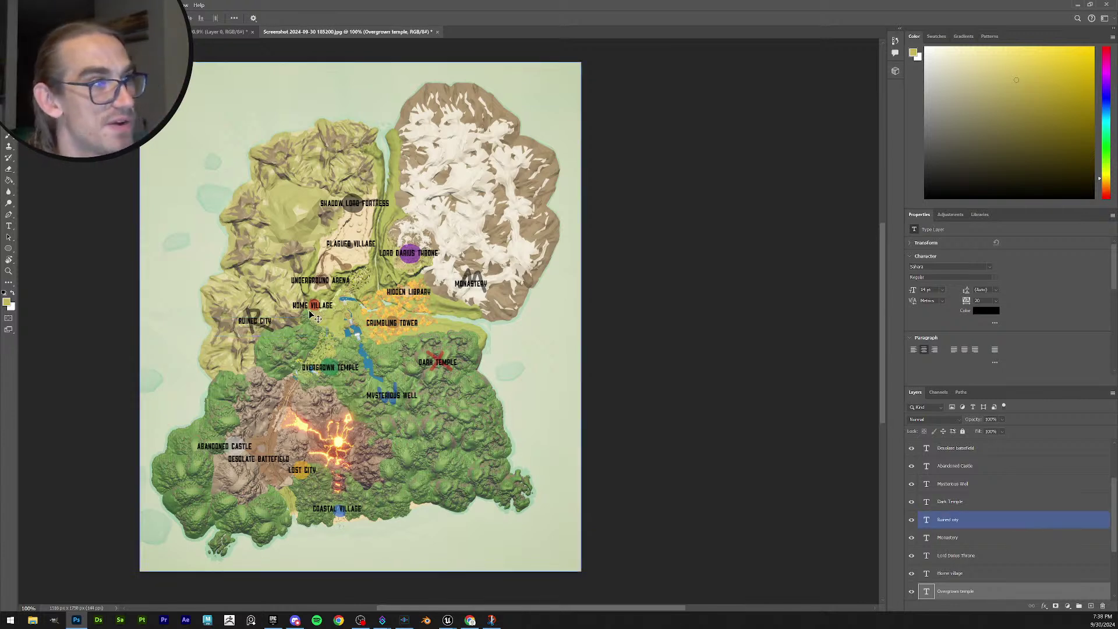
click(315, 311)
click(320, 318)
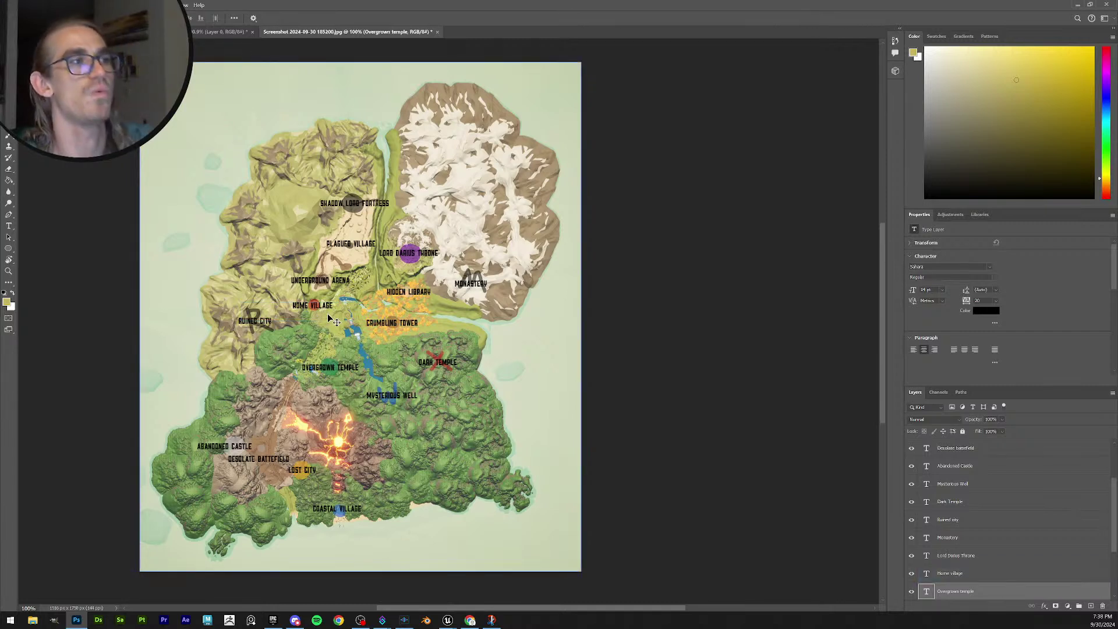
click(314, 312)
click(318, 321)
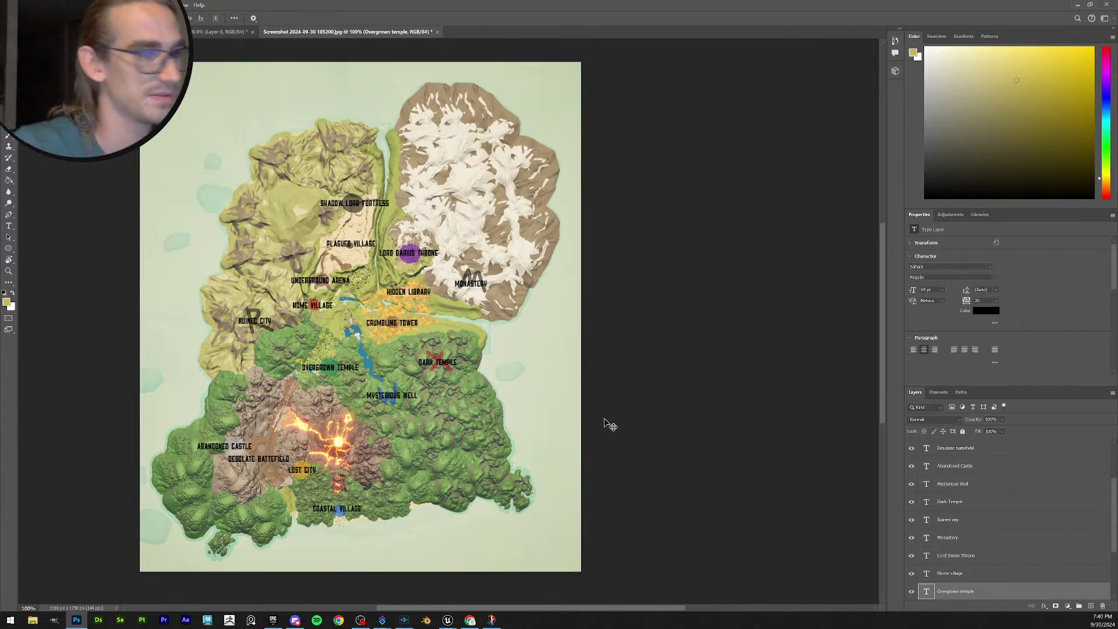
scroll(1031, 460, down, 3)
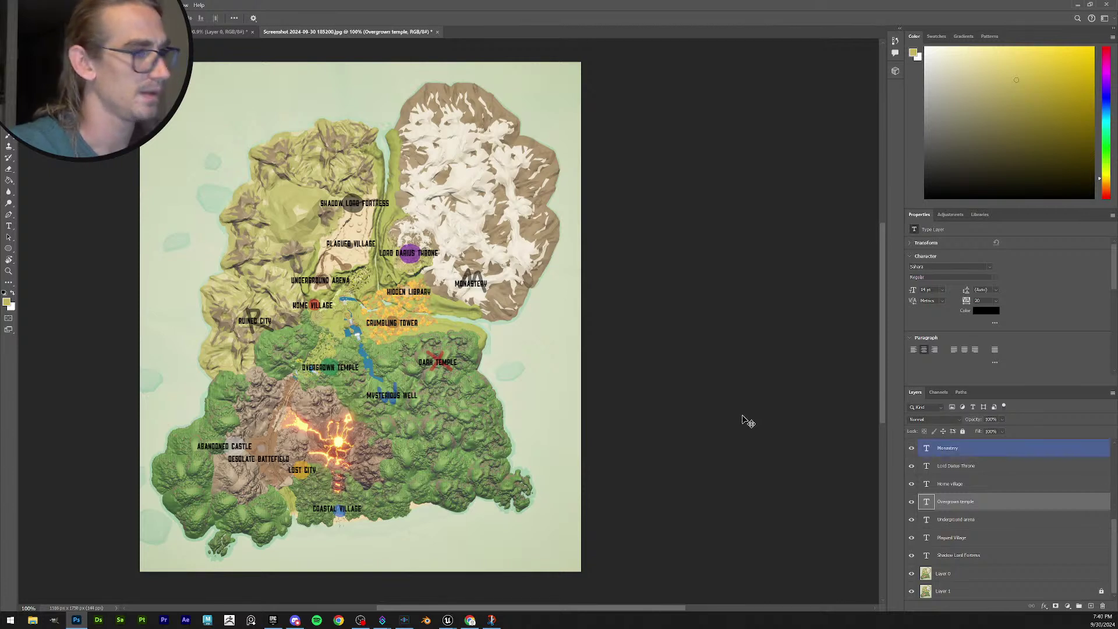
click(425, 350)
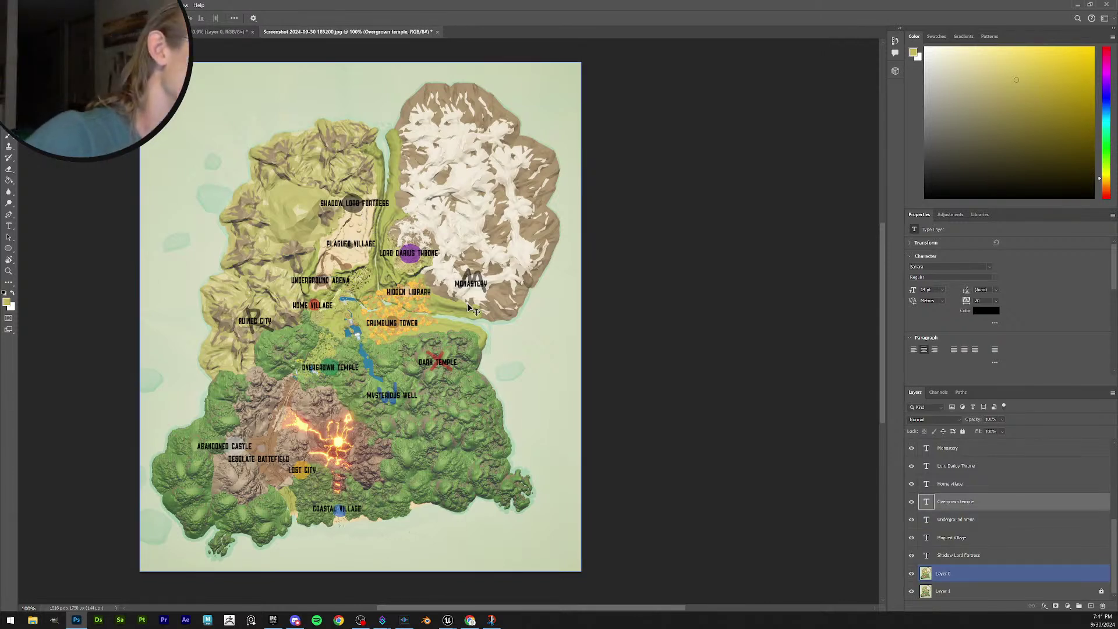
click(710, 439)
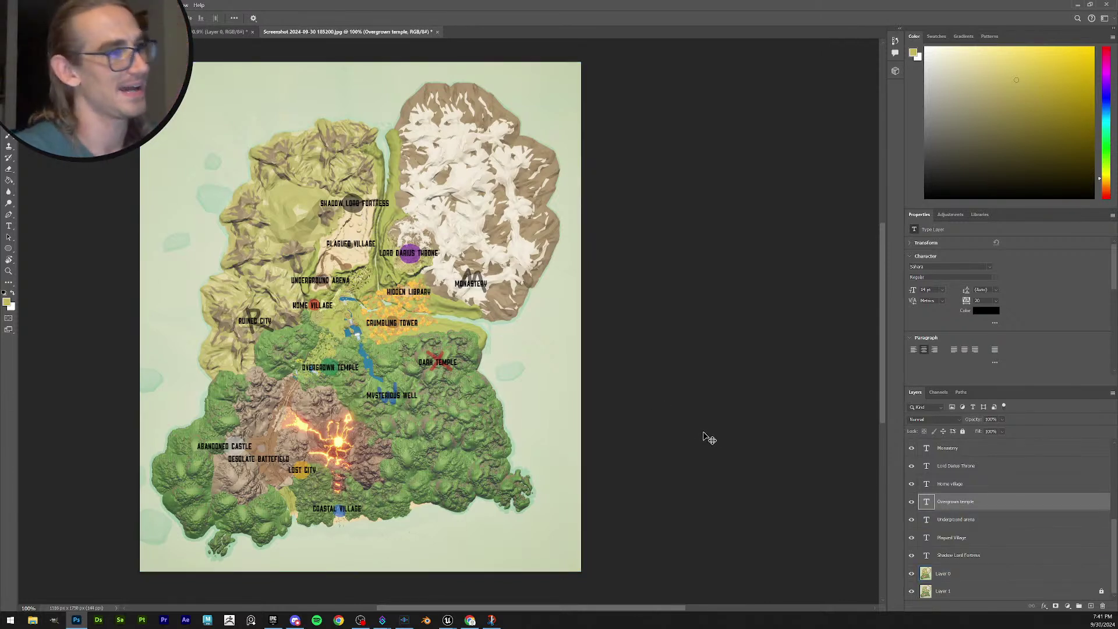
click(314, 330)
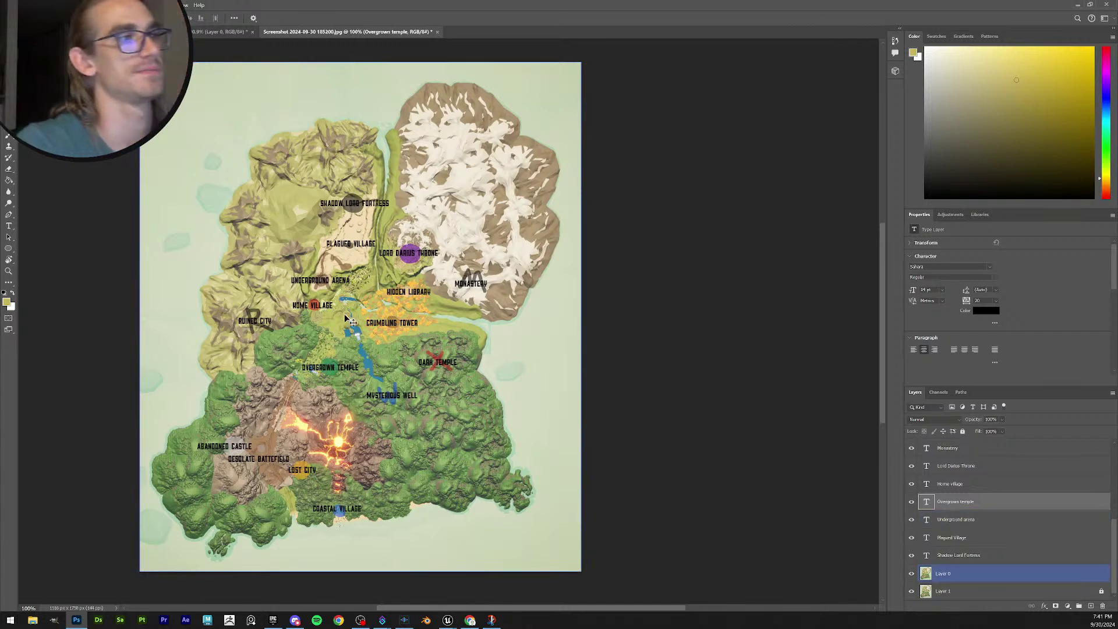
click(666, 353)
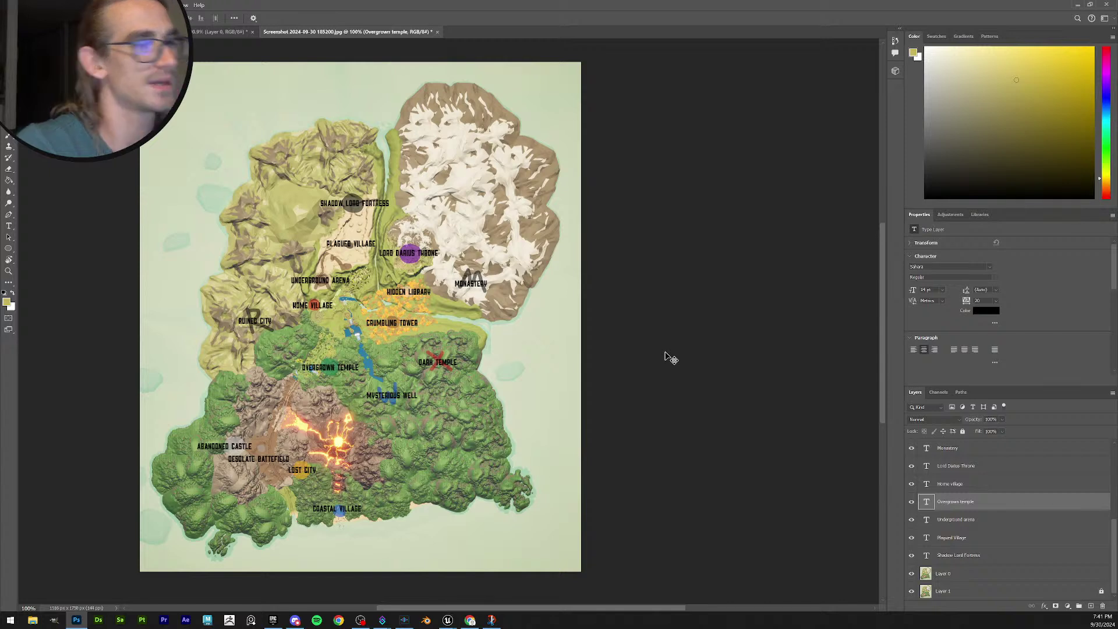
click(361, 229)
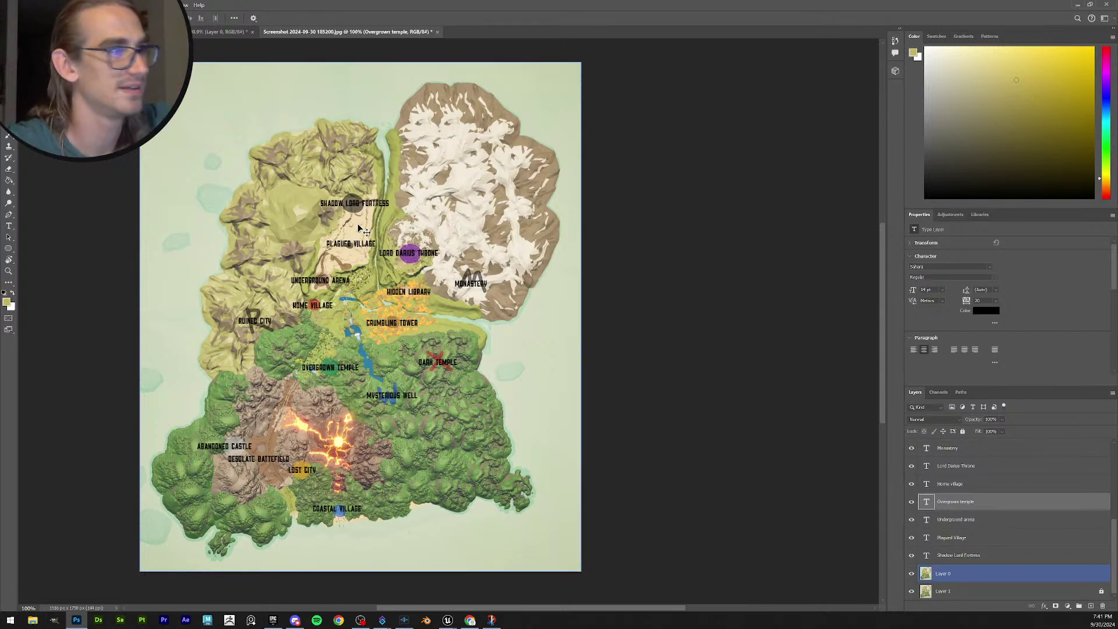
click(335, 34)
click(417, 168)
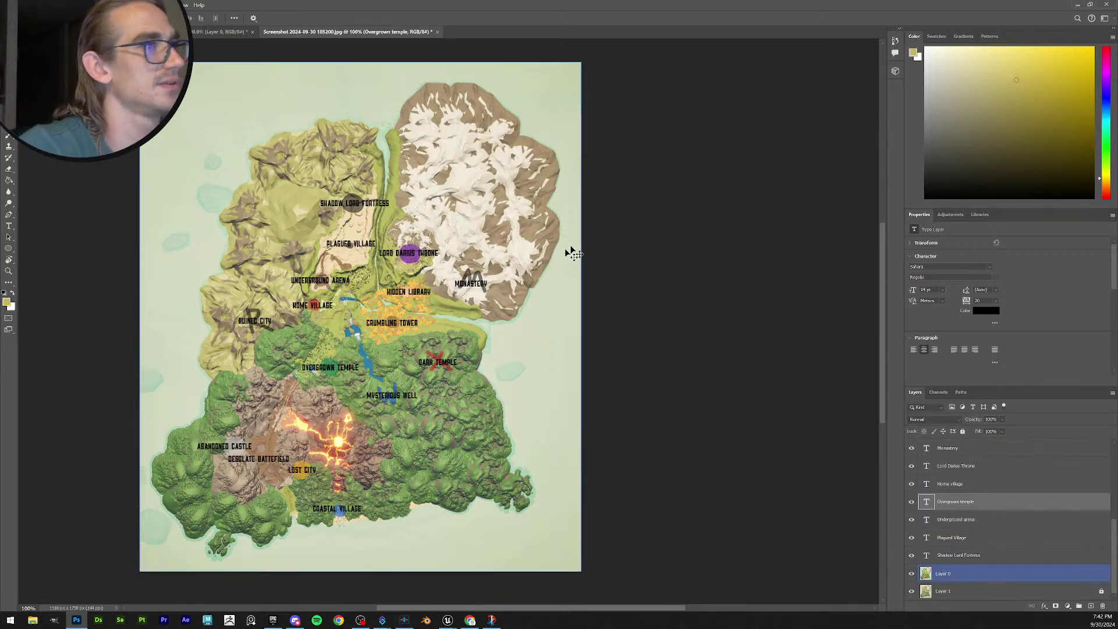
click(721, 305)
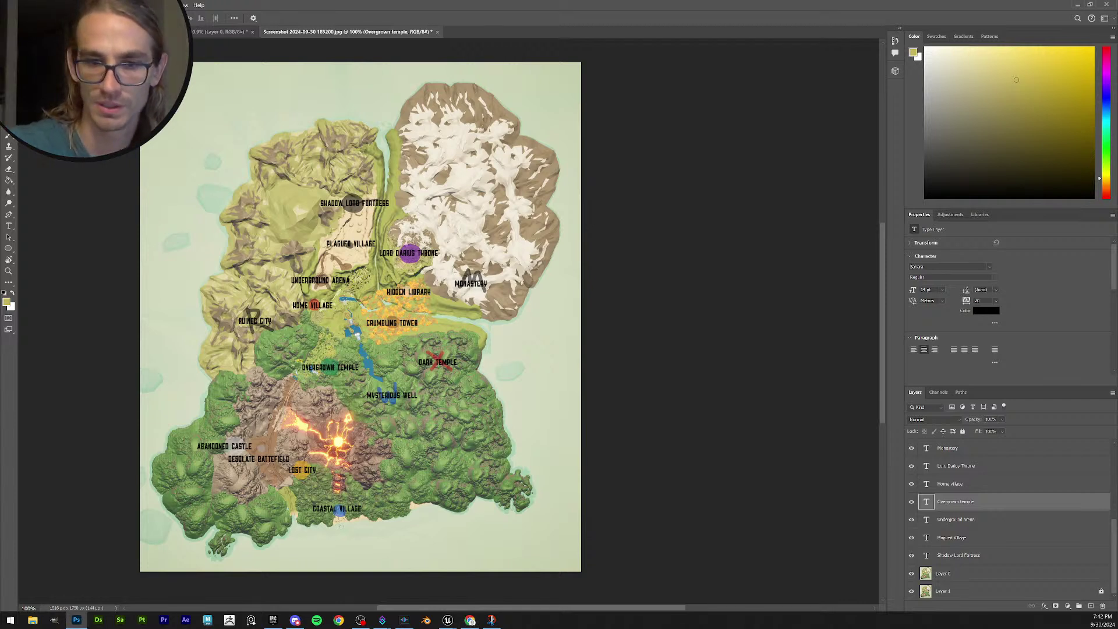
click(289, 241)
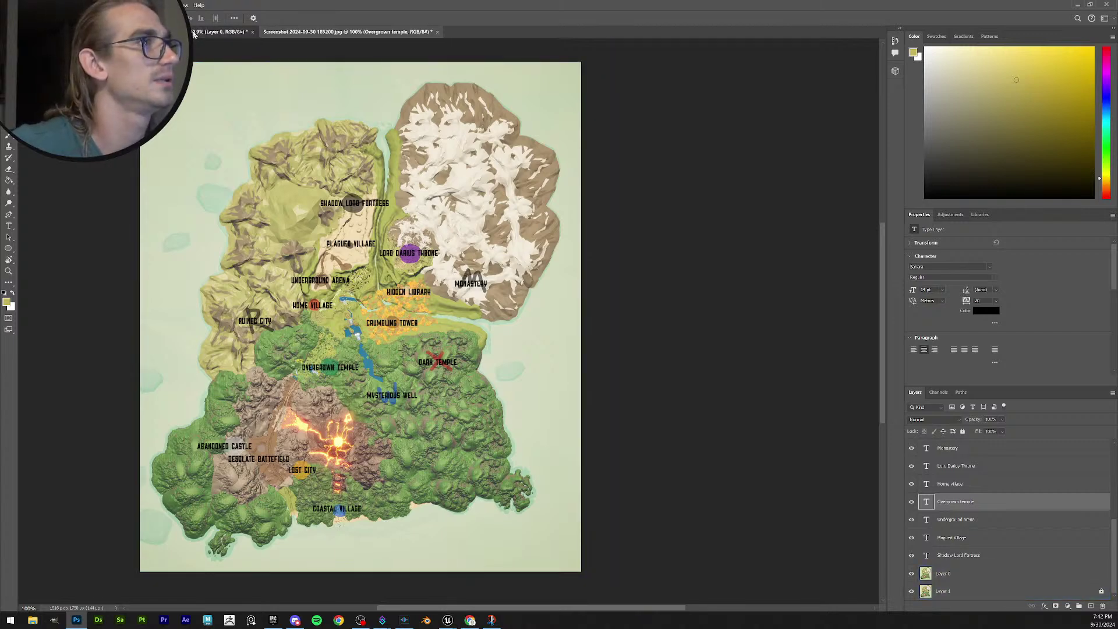
Close the blank document with guides and the unlabelled marker map, discarding their changes.
click(222, 31)
click(94, 31)
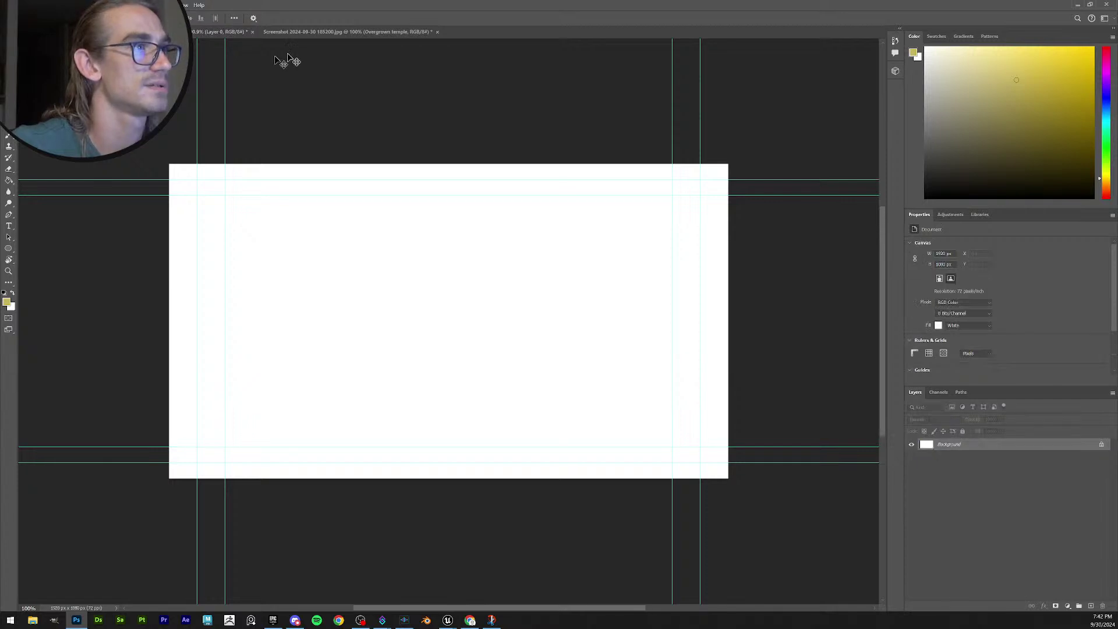
click(221, 31)
click(93, 32)
click(95, 31)
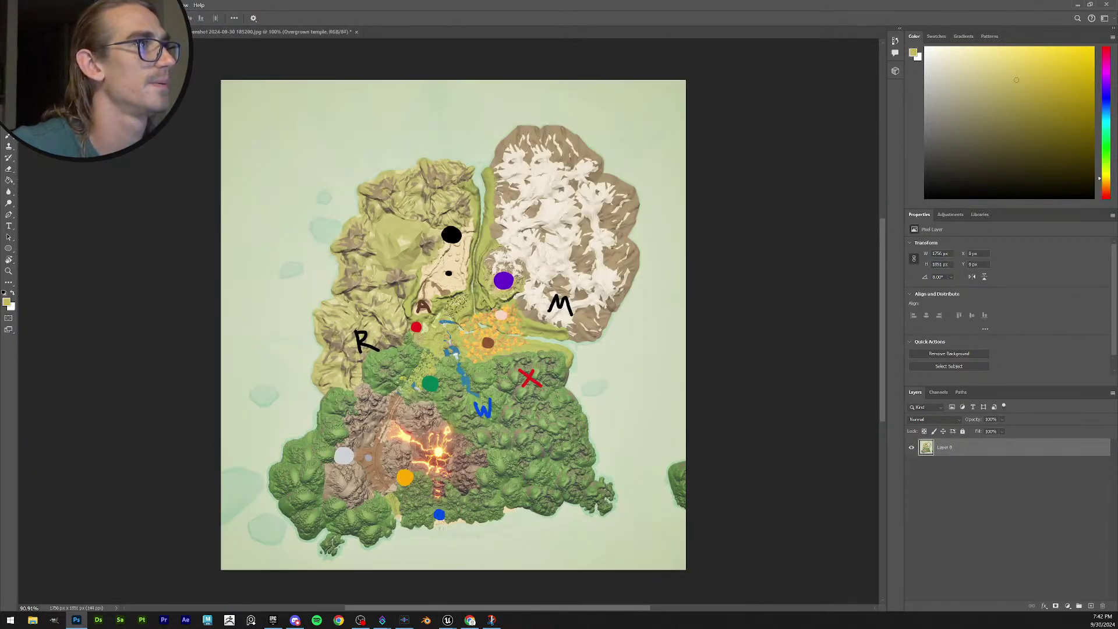
click(357, 31)
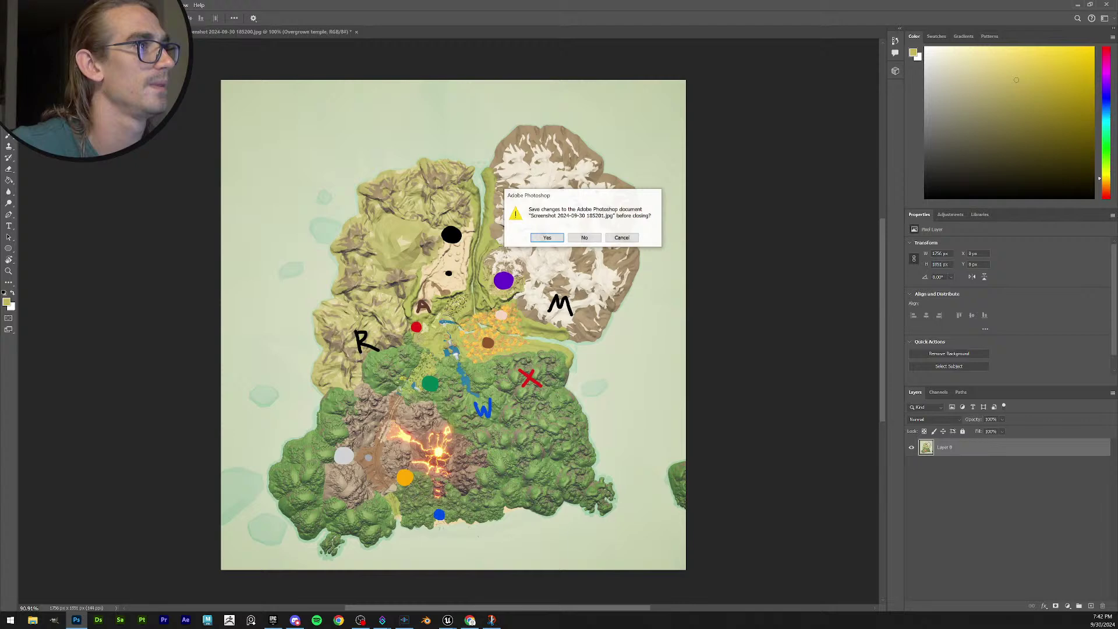
click(584, 238)
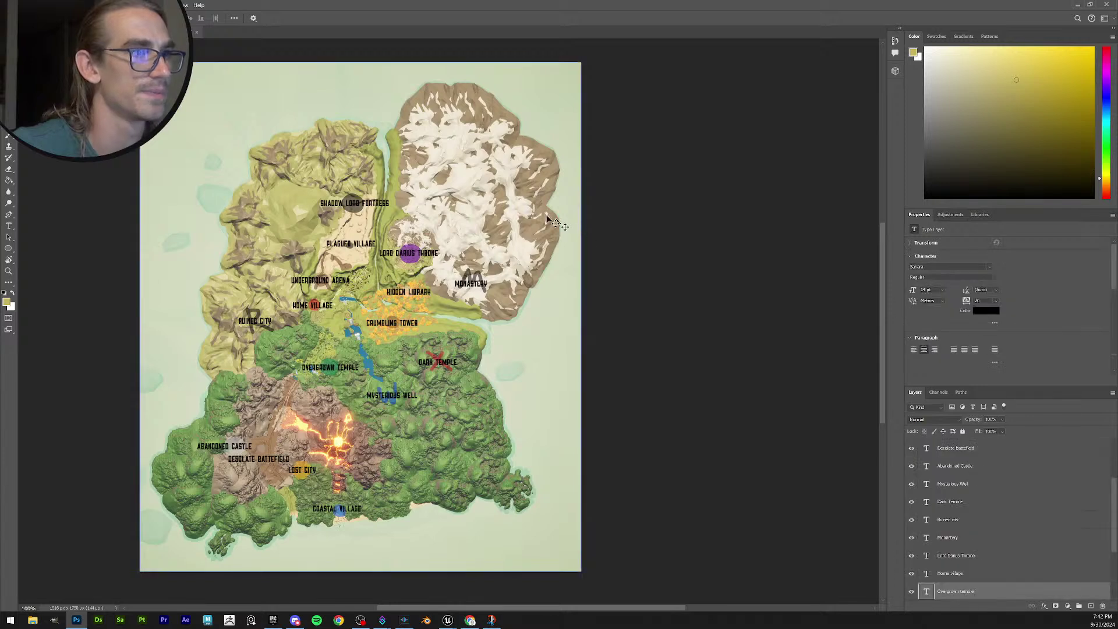
Hide Layer 1, which holds the coloured location markers, and raise the opacity of Layer 0 to 100%.
click(990, 586)
click(986, 575)
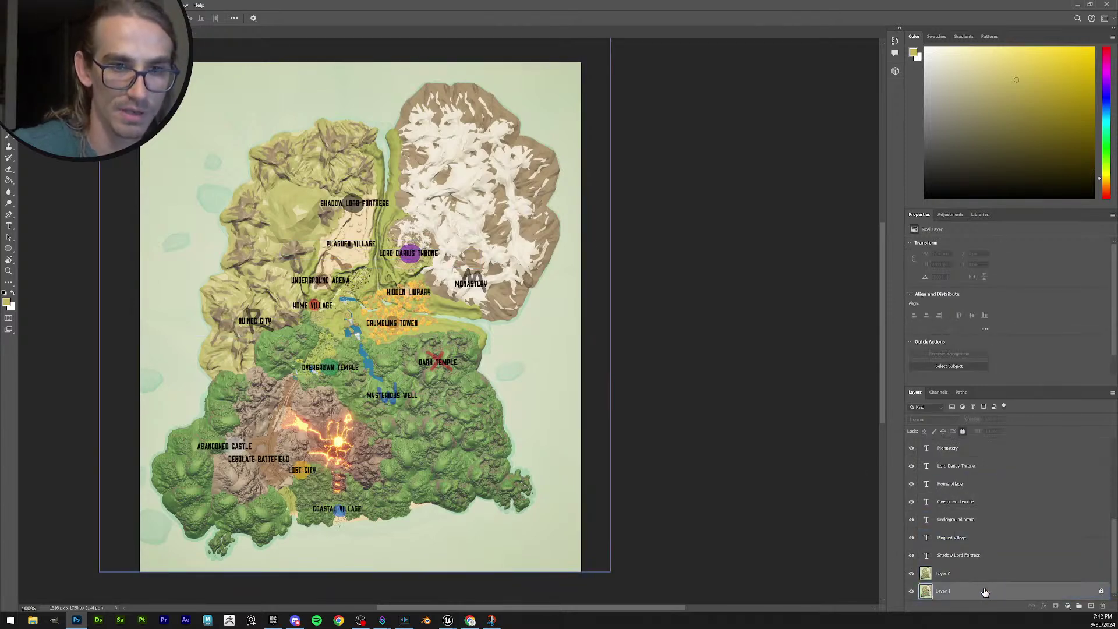
click(912, 592)
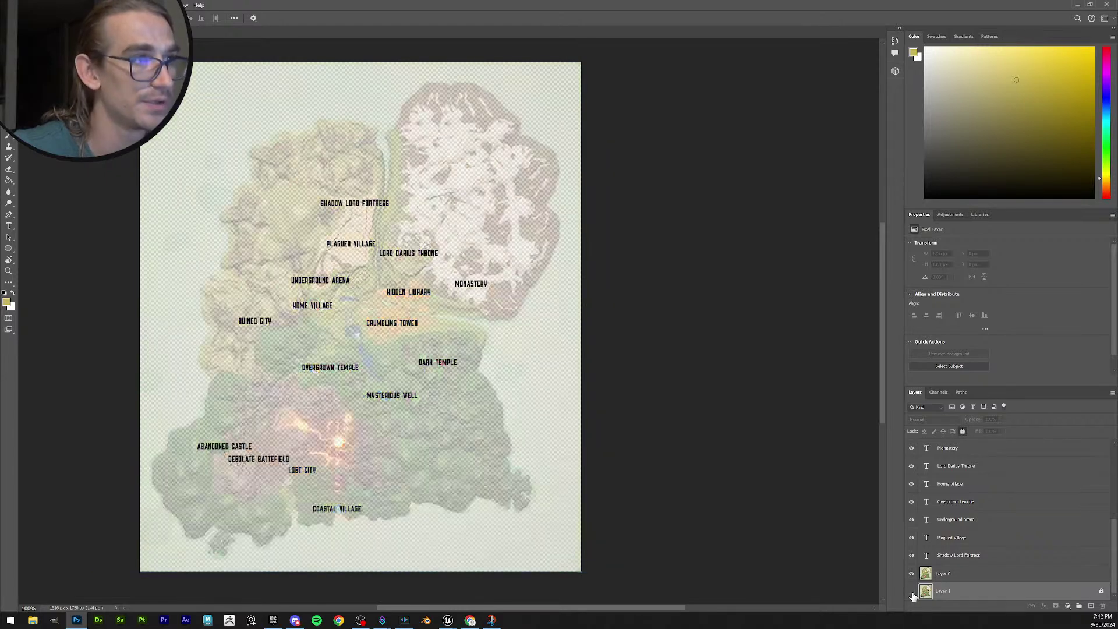
click(979, 575)
click(1003, 420)
drag(1009, 429, 1032, 430)
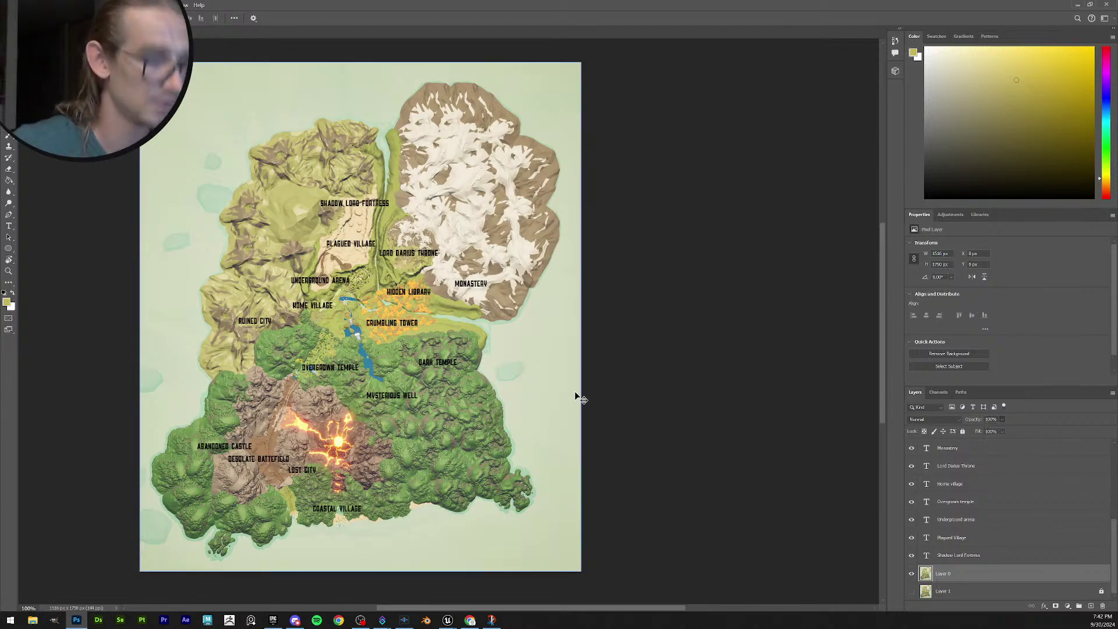
key(m)
alt+scroll(605, 340, up, 2)
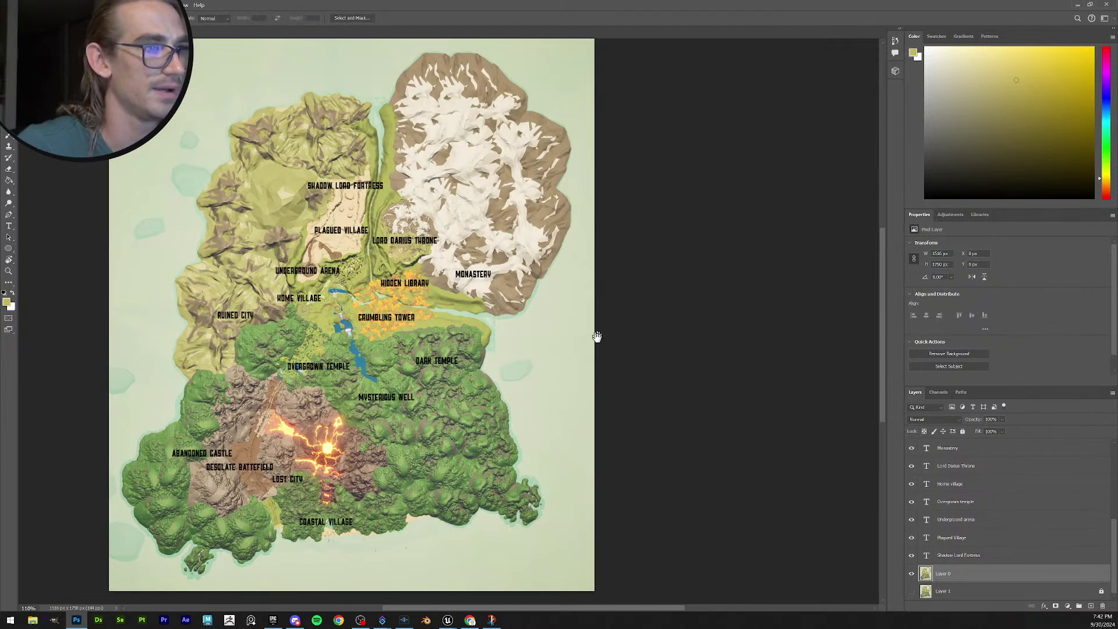
alt+scroll(644, 344, down, 2)
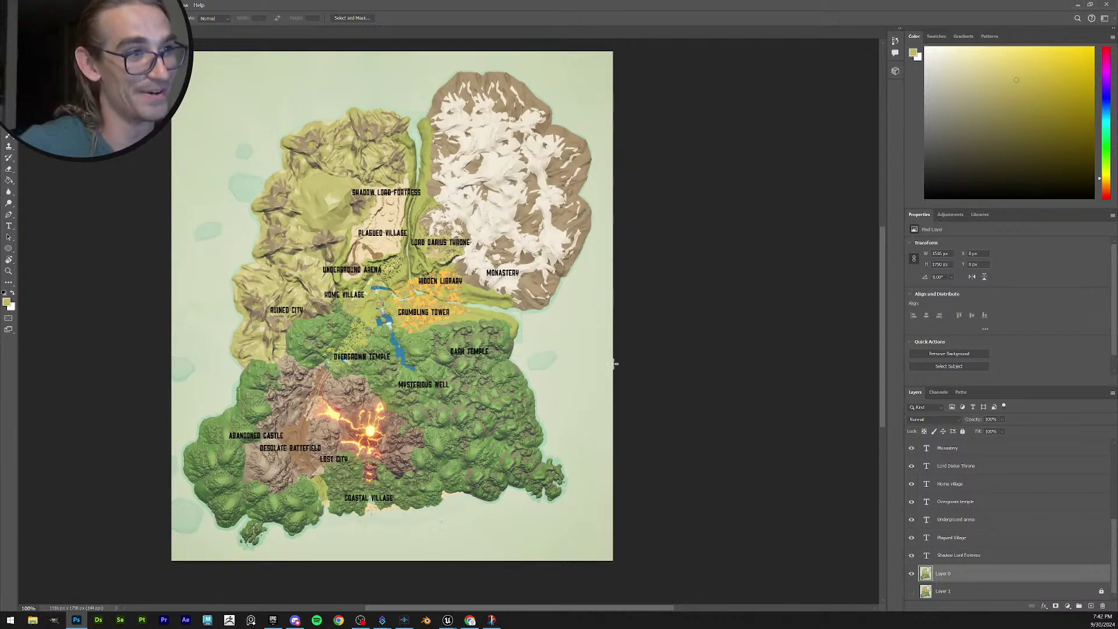
drag(644, 330, 656, 351)
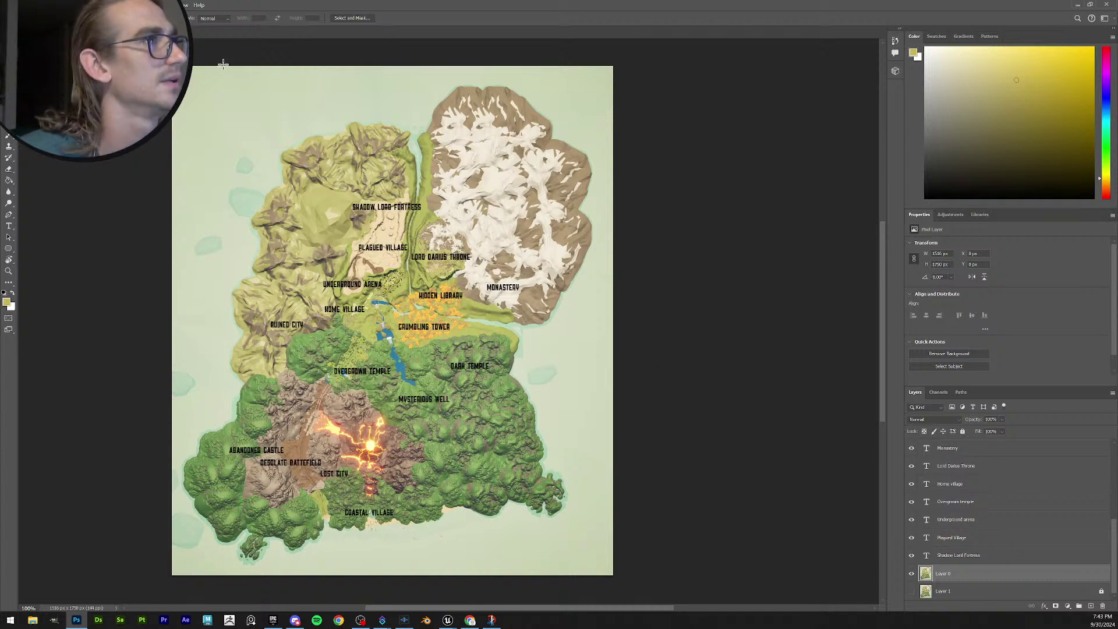
click(19, 5)
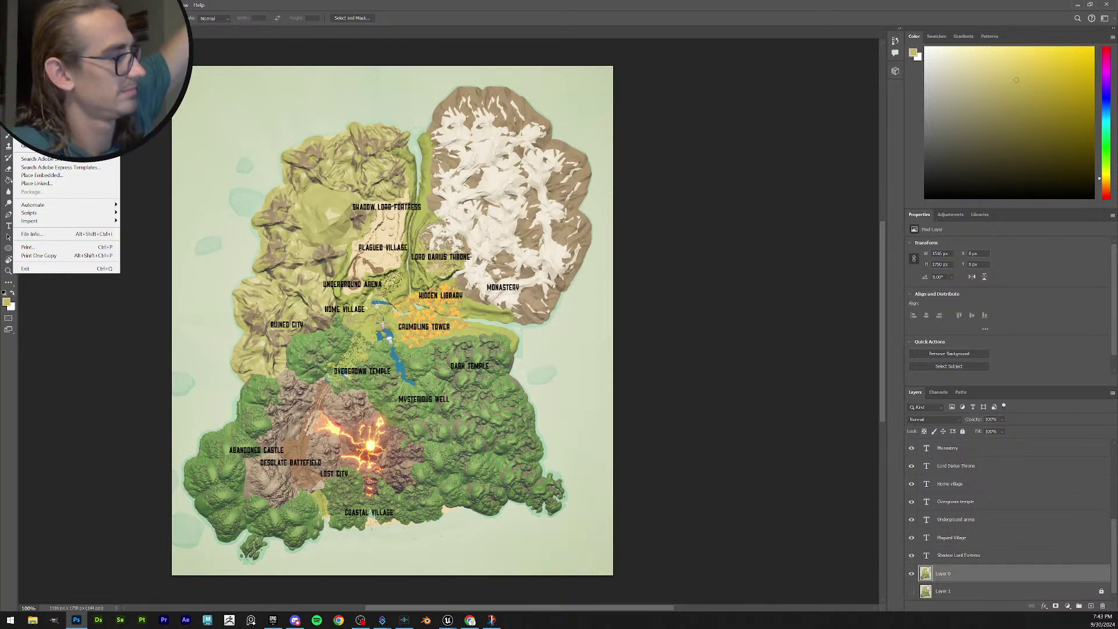
click(677, 303)
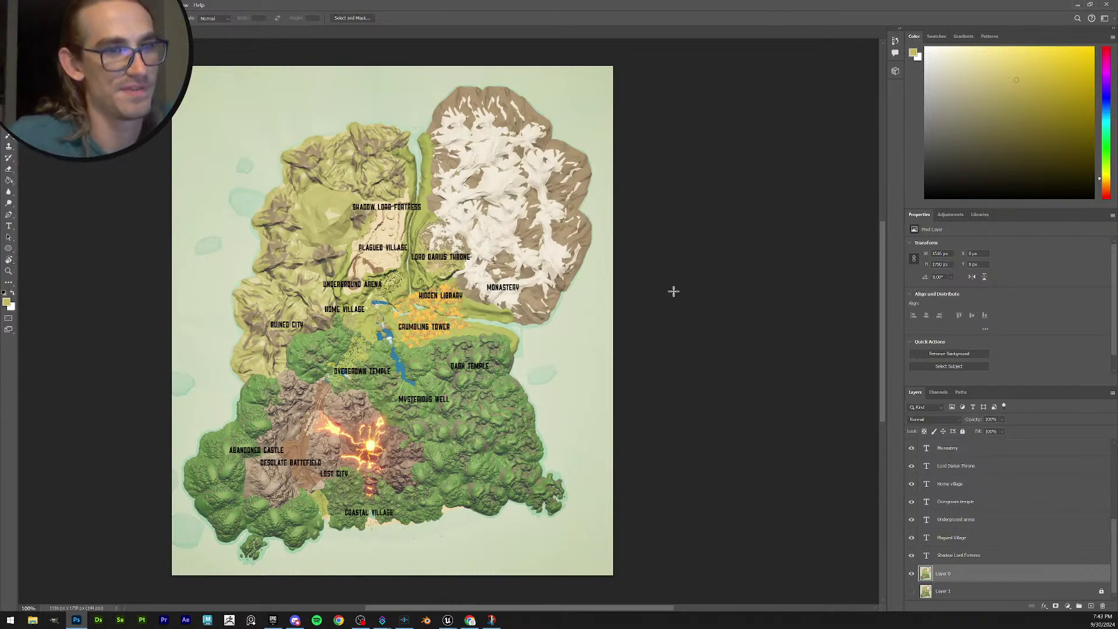
Delete Layer 1, which holds the coloured location markers.
click(969, 592)
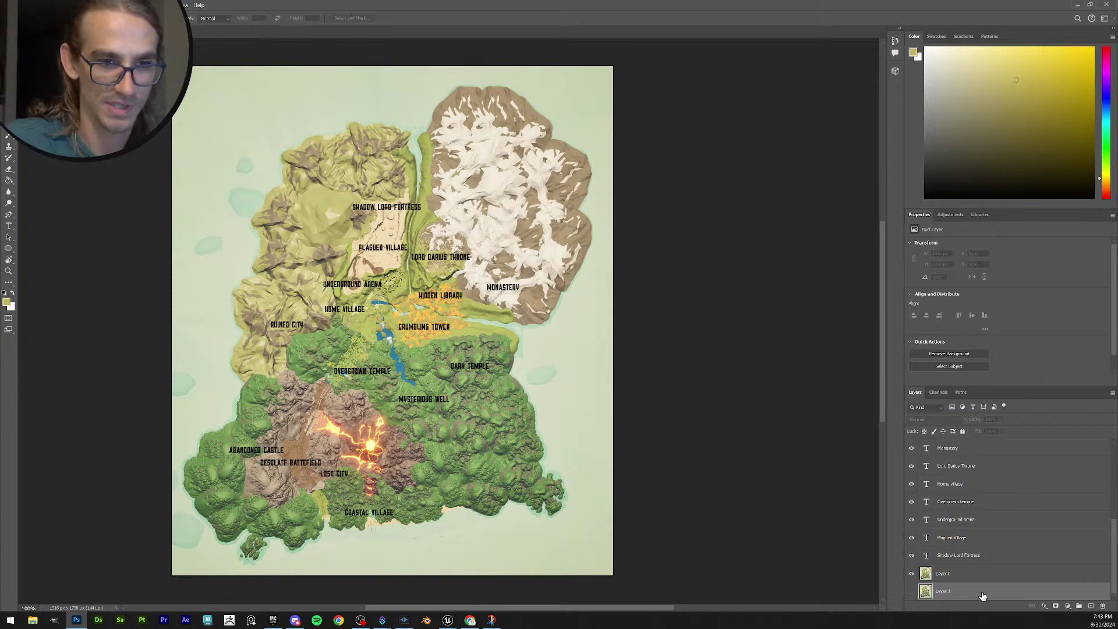
click(913, 592)
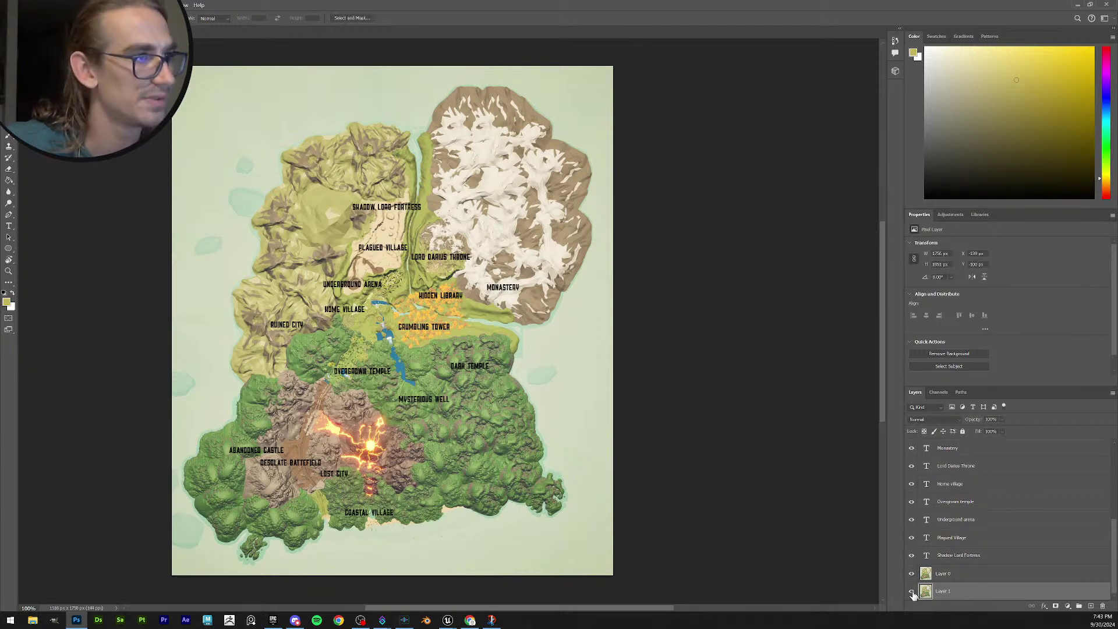
key(Delete)
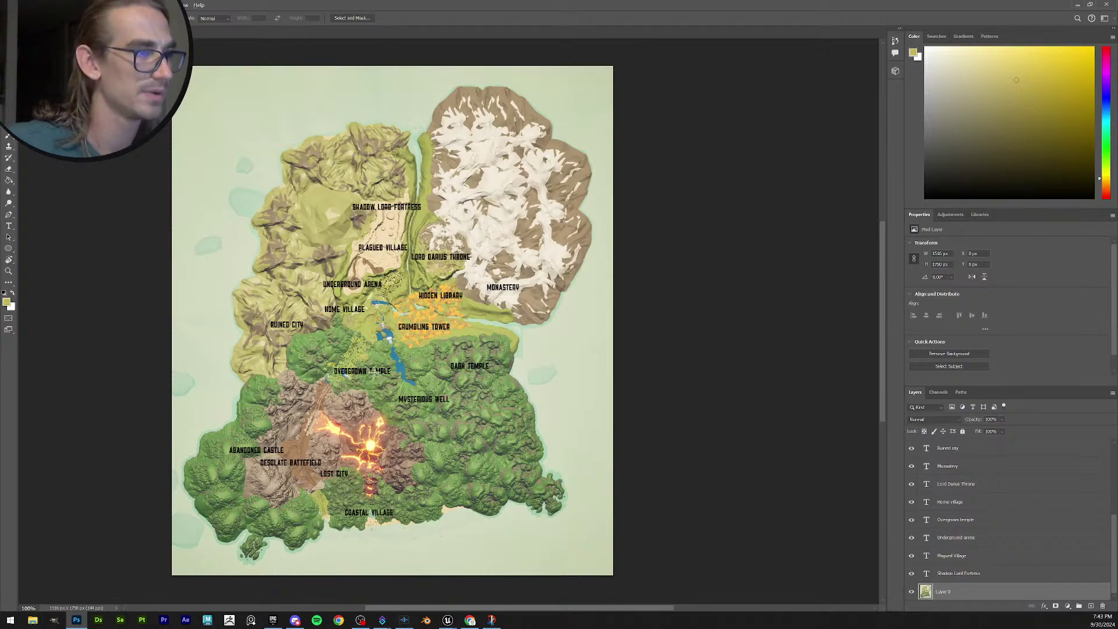
Examine the place-name labels across the map close up and from a distance to judge their legibility.
alt+scroll(381, 381, up, 4)
alt+scroll(383, 383, up, 2)
alt+scroll(383, 382, down, 3)
alt+scroll(382, 383, up, 3)
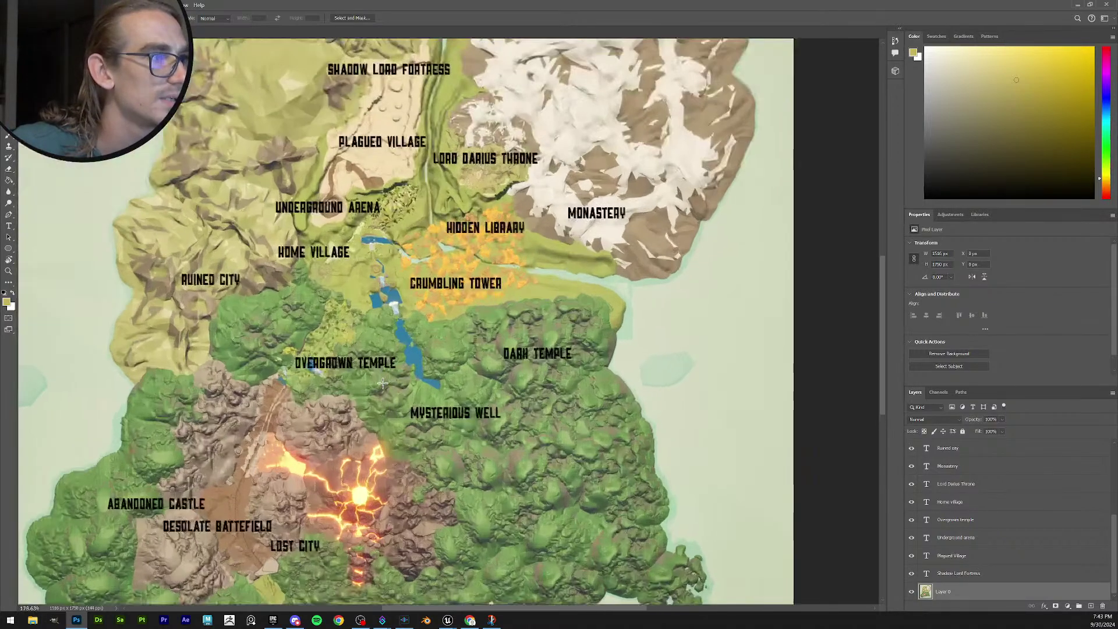
alt+scroll(385, 388, down, 6)
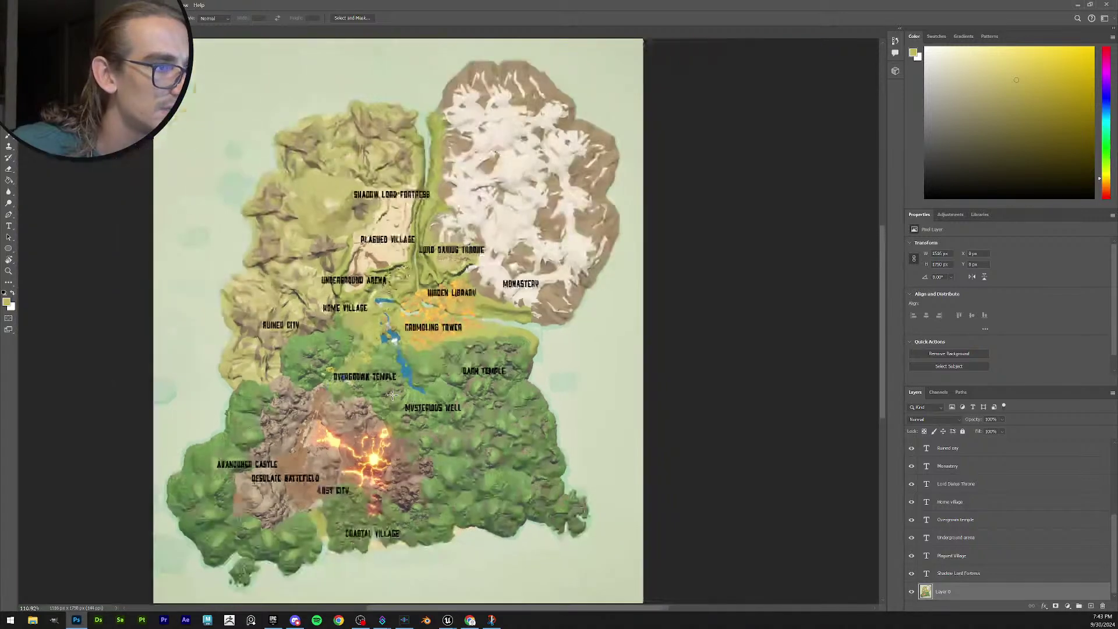
alt+scroll(393, 395, up, 4)
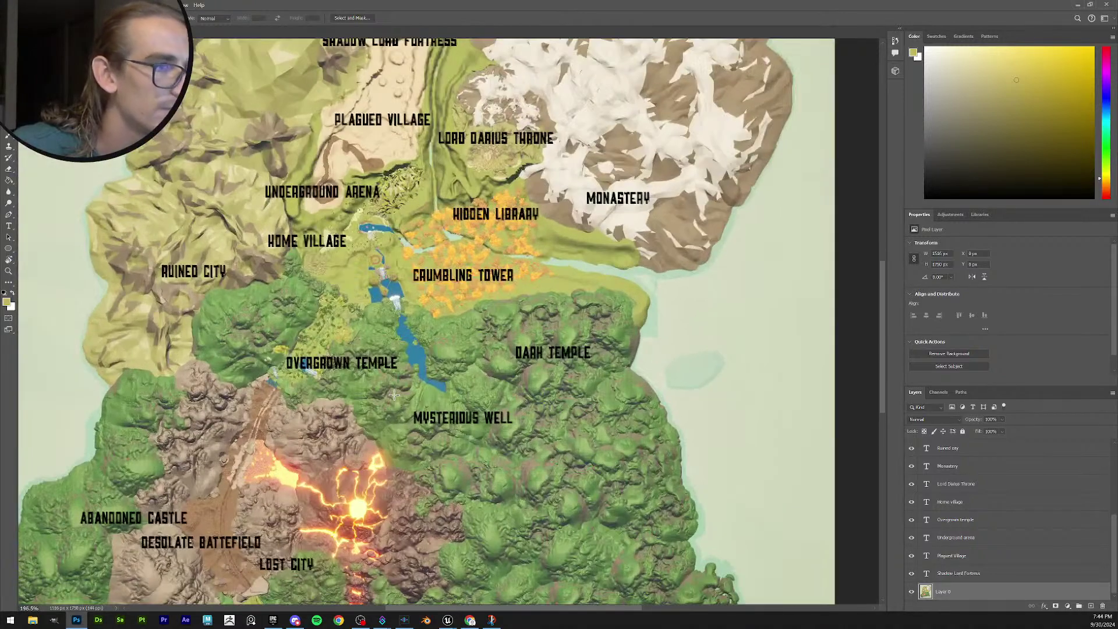
alt+scroll(394, 395, down, 2)
alt+scroll(395, 395, down, 3)
alt+scroll(394, 395, up, 2)
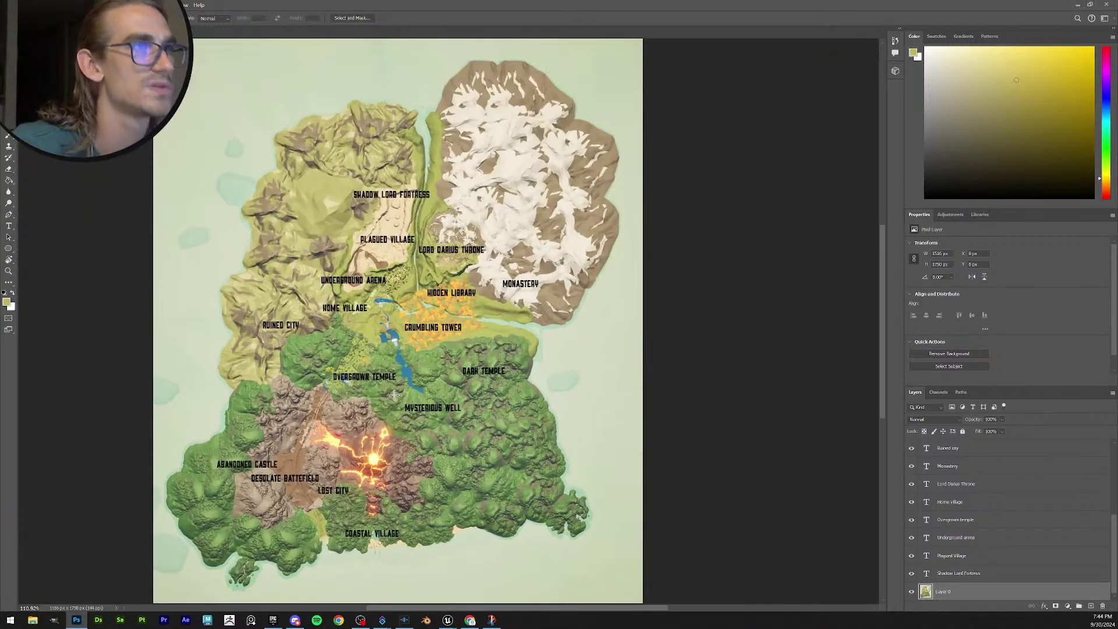
alt+scroll(394, 395, down, 1)
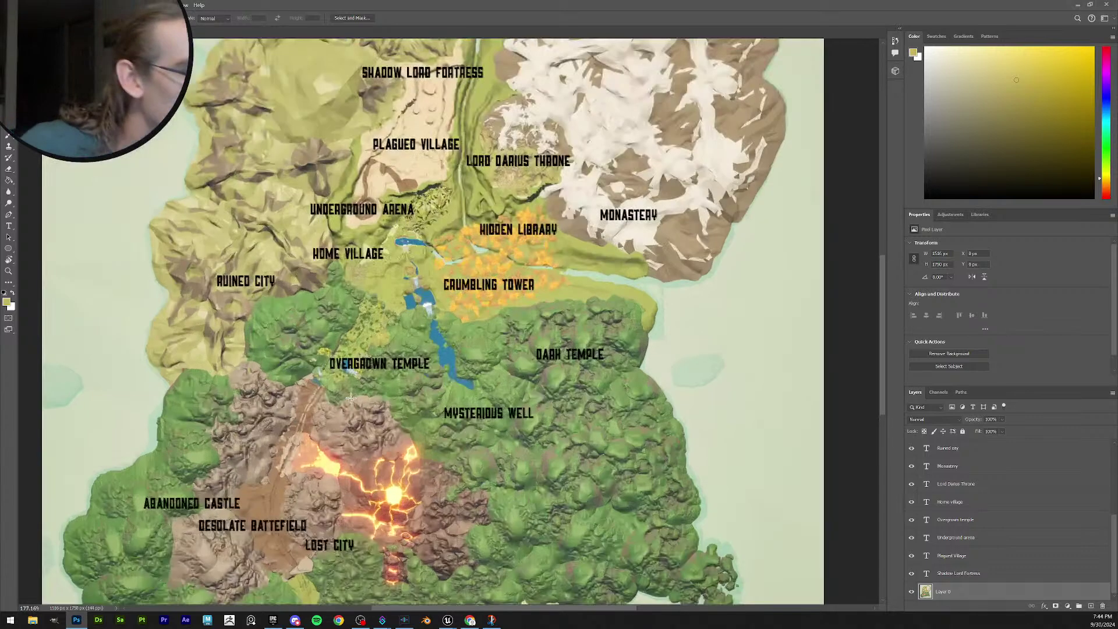
alt+scroll(351, 398, up, 3)
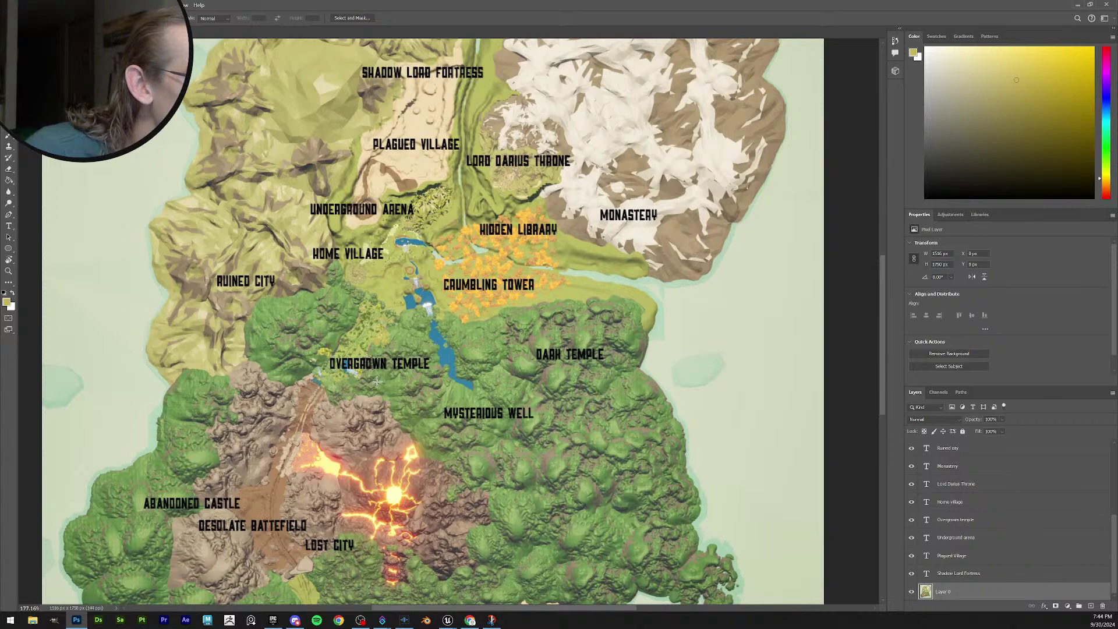
alt+scroll(378, 379, down, 1)
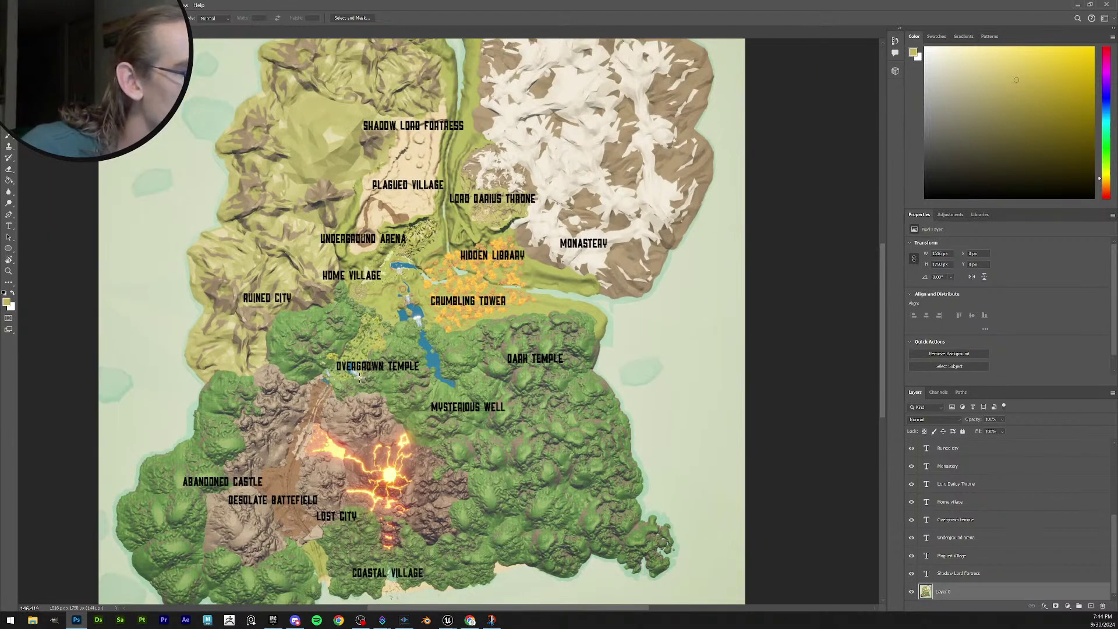
alt+scroll(403, 377, down, 2)
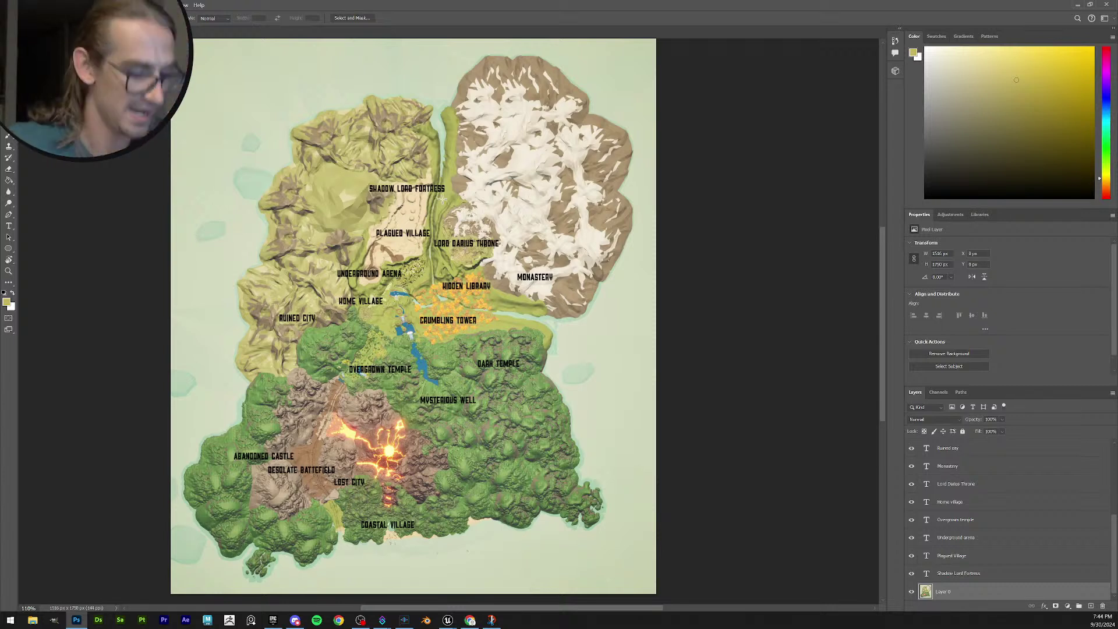
Try other fonts on the Shadow Lord Fortress label and apply Algerian Regular.
key(t)
click(419, 188)
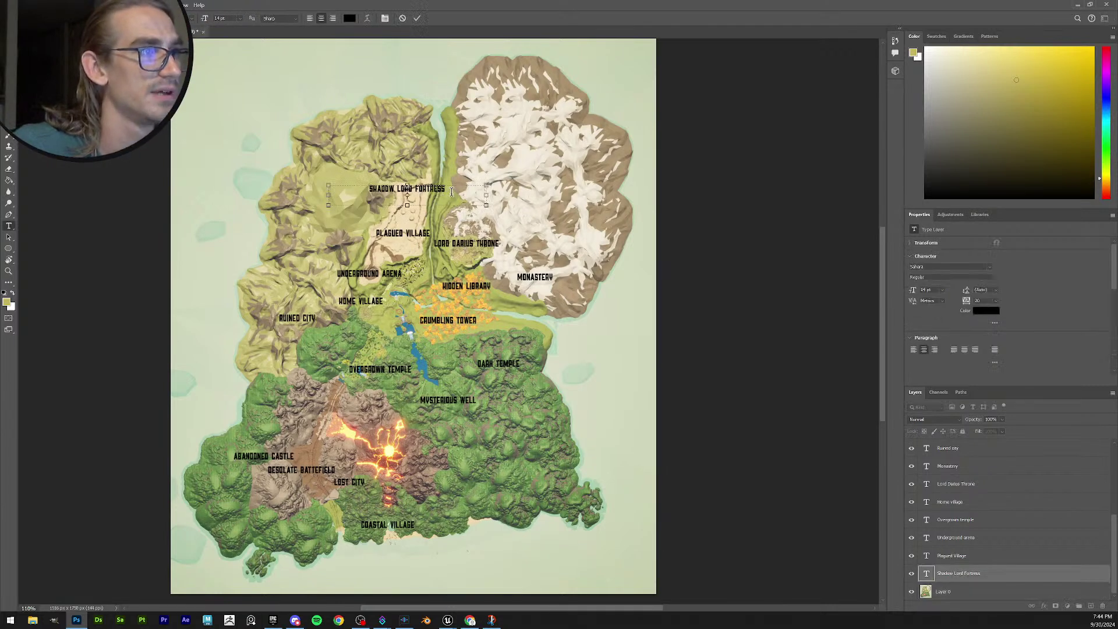
key(ctrl+a)
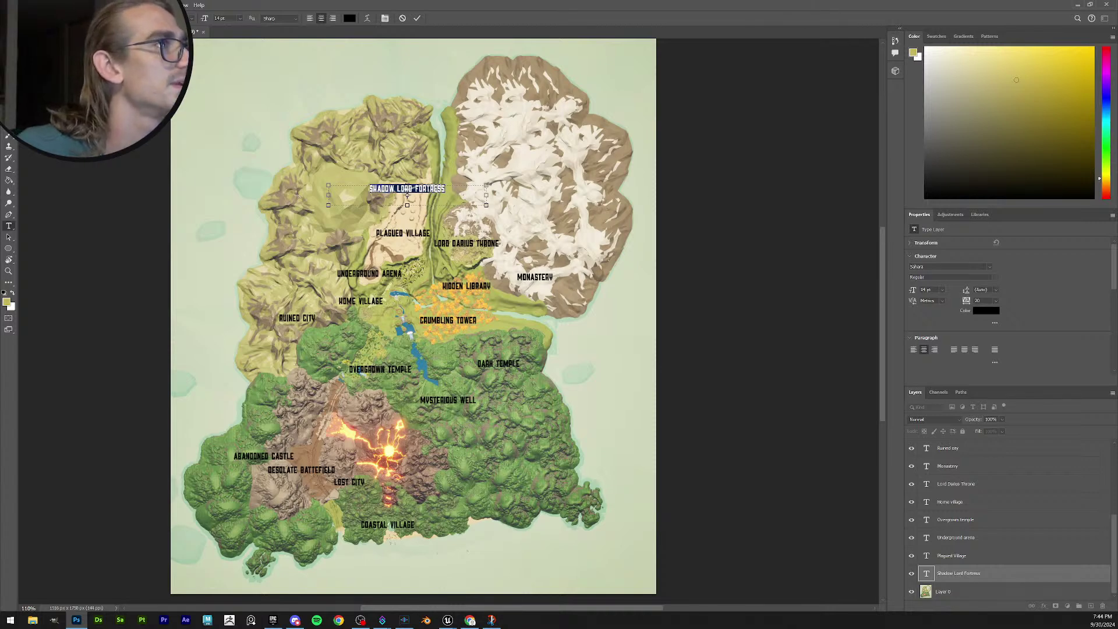
click(133, 18)
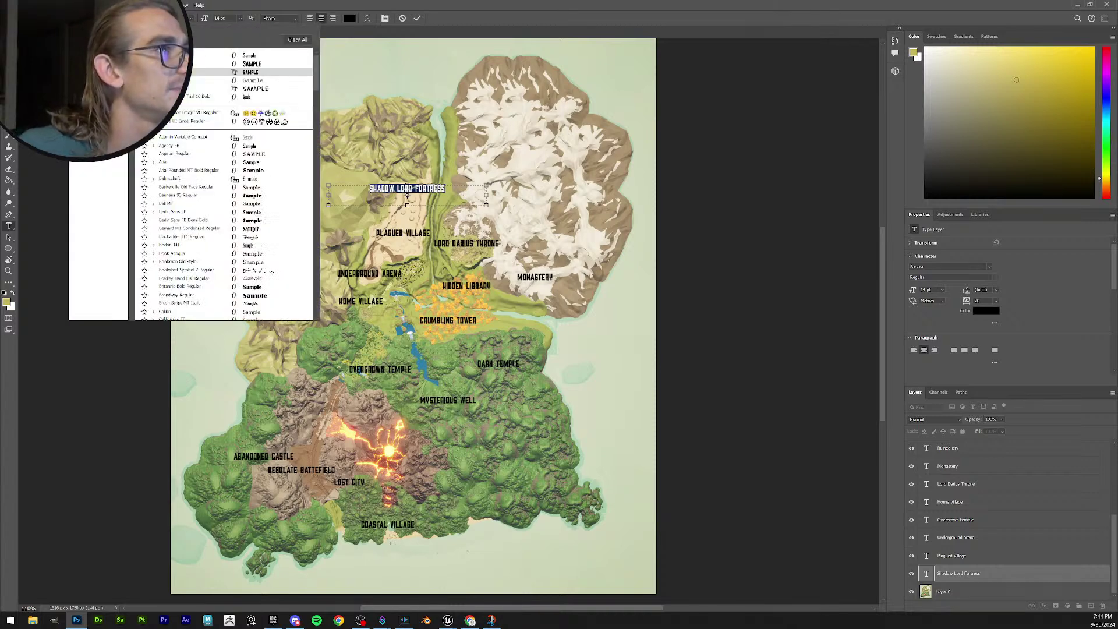
key(Up)
key(Up)
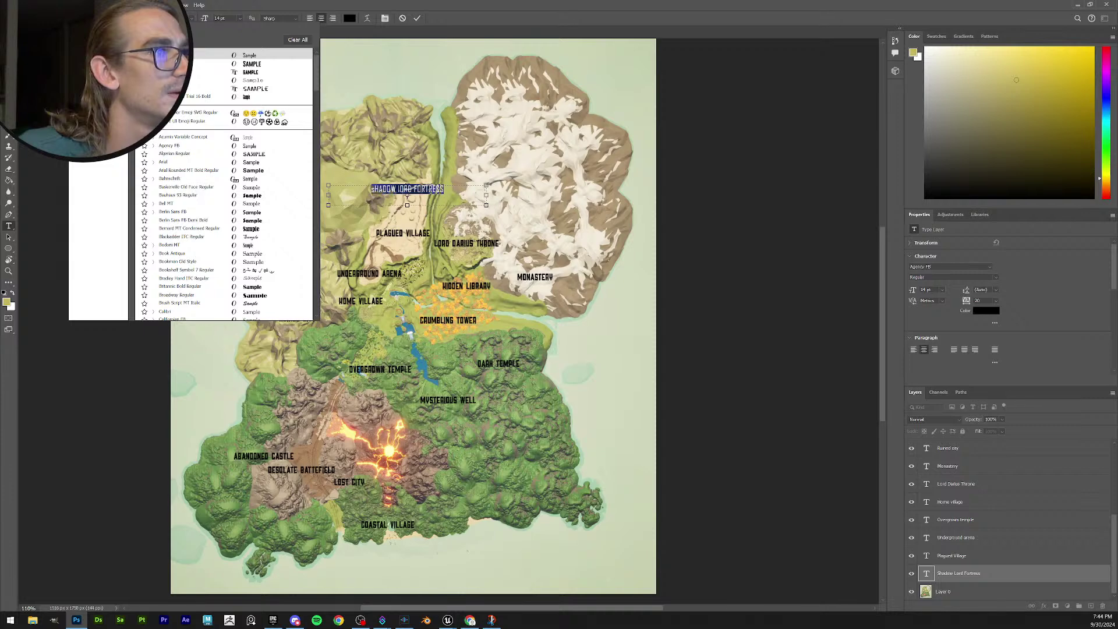
key(Down)
key(Down)
key(Down)
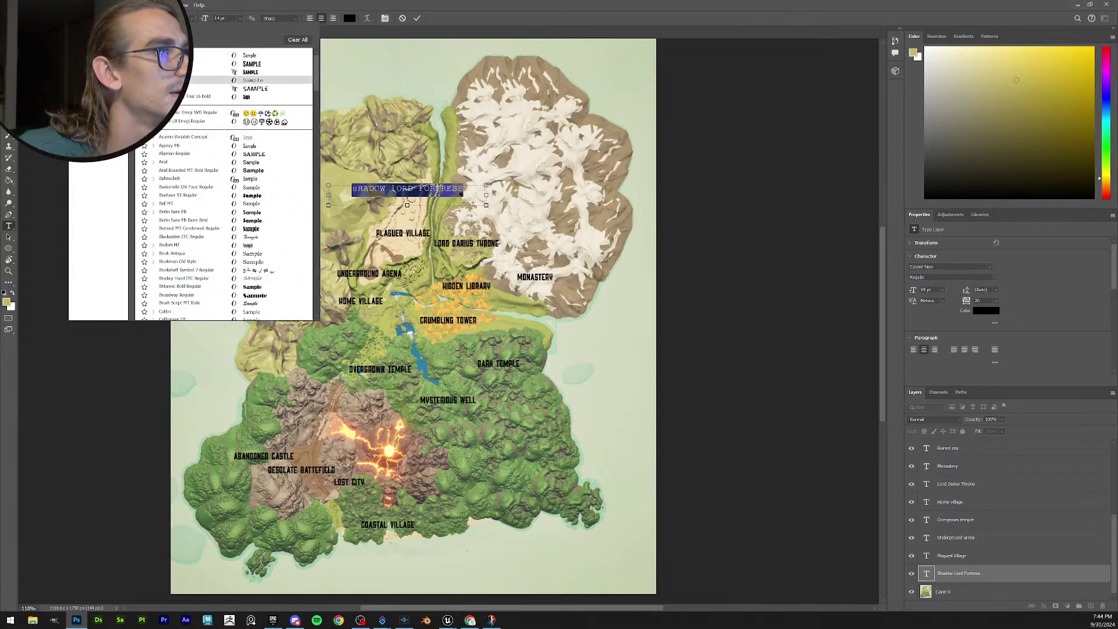
key(Down)
key(Down)
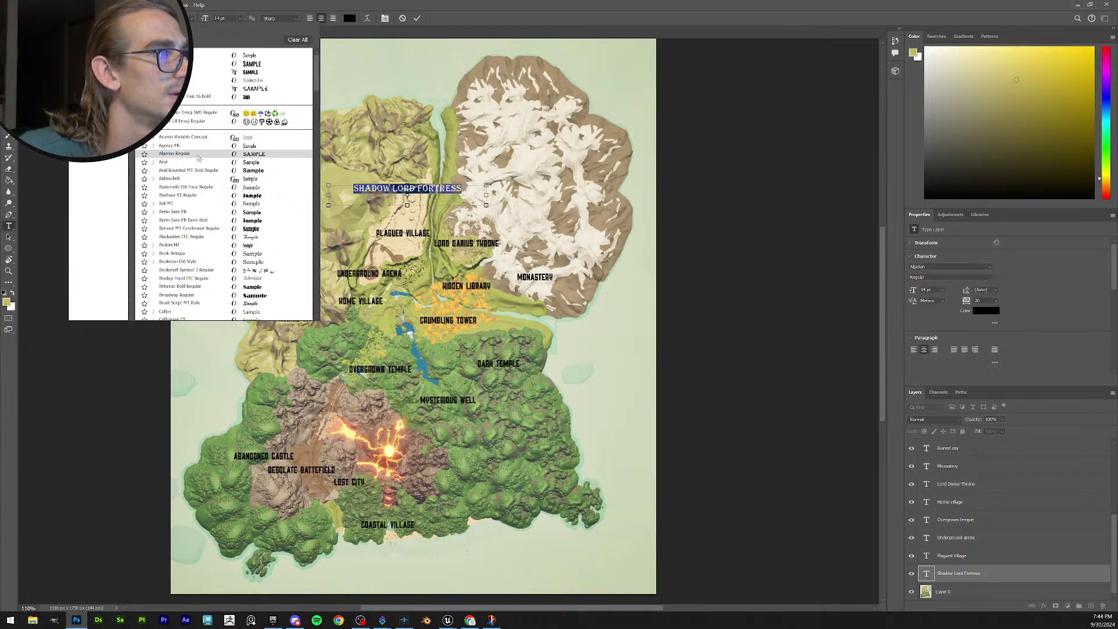
click(198, 155)
click(417, 19)
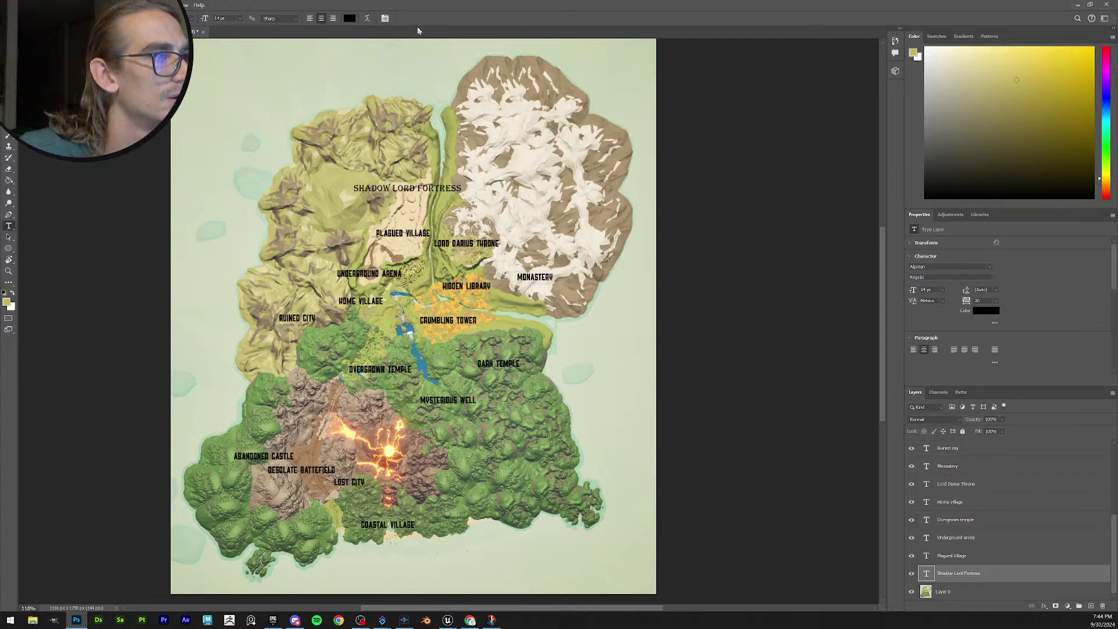
Change the font of the Shadow Lord Fortress label to Copperplate Gothic Bold.
click(443, 188)
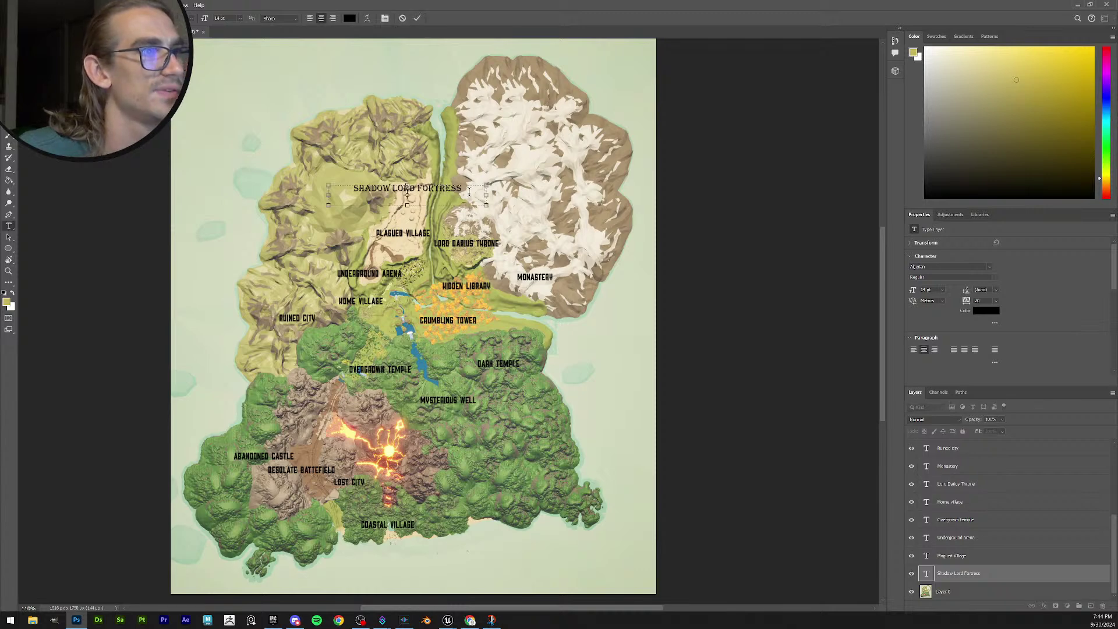
drag(461, 188, 353, 189)
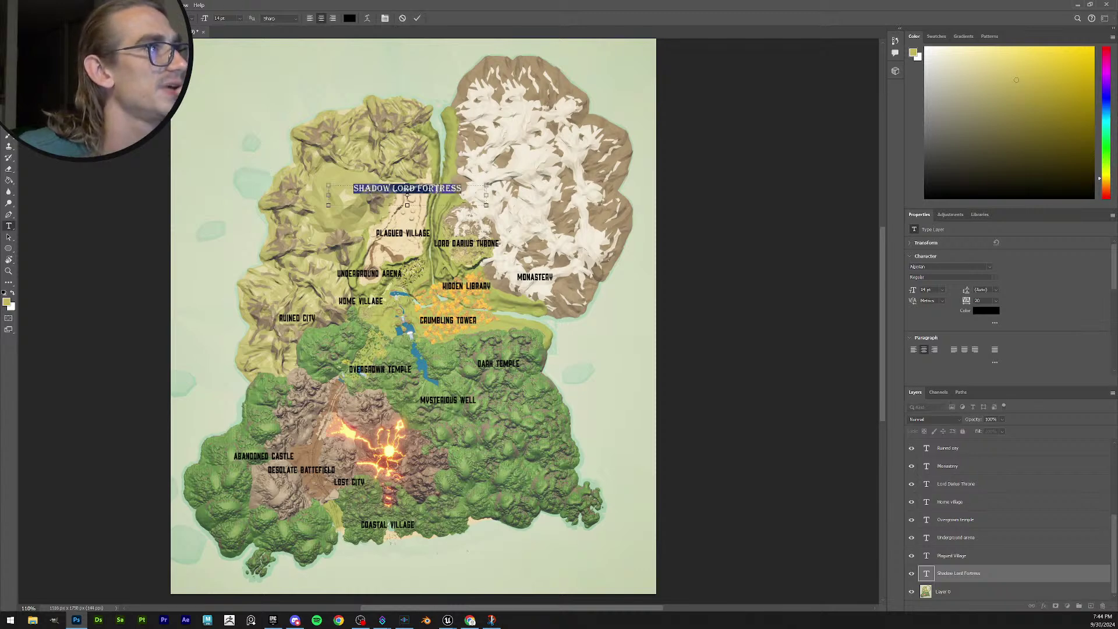
click(116, 19)
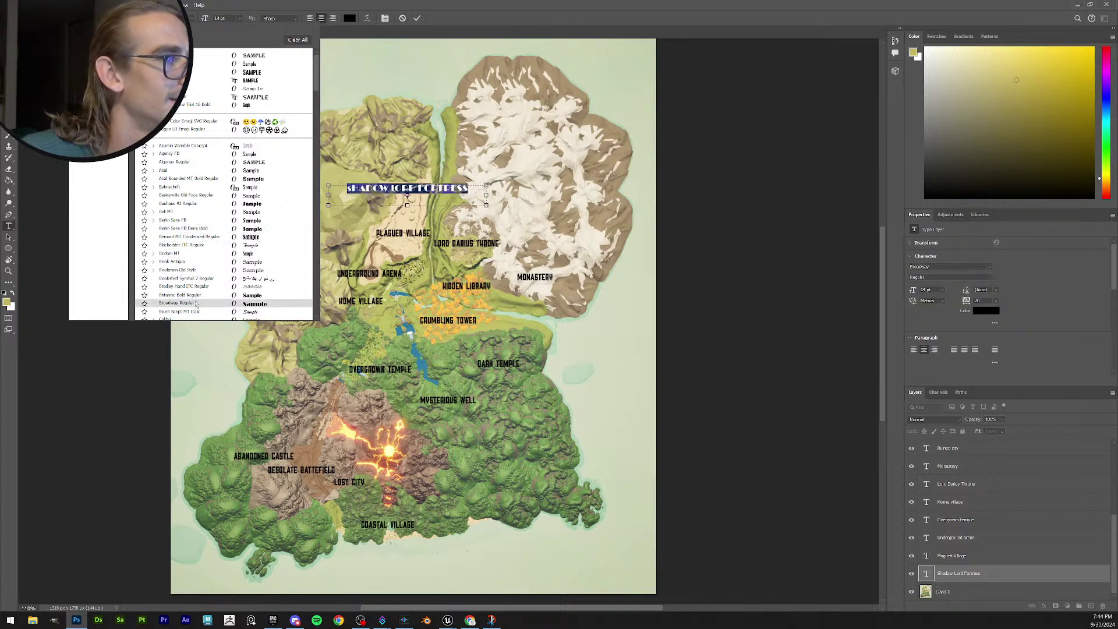
key(Up)
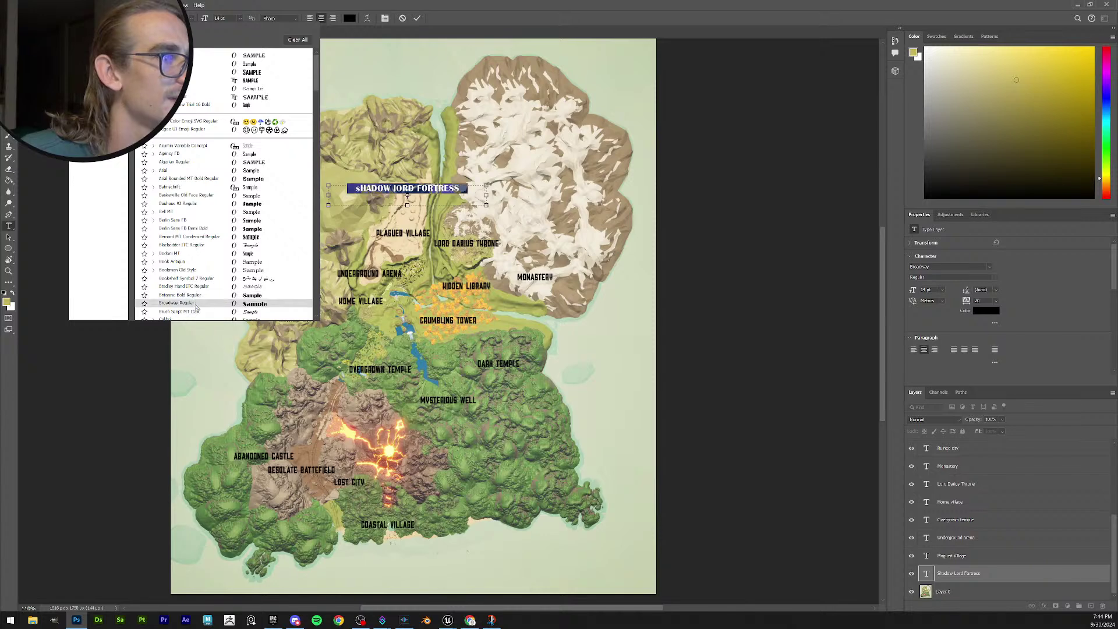
scroll(206, 252, down, 1)
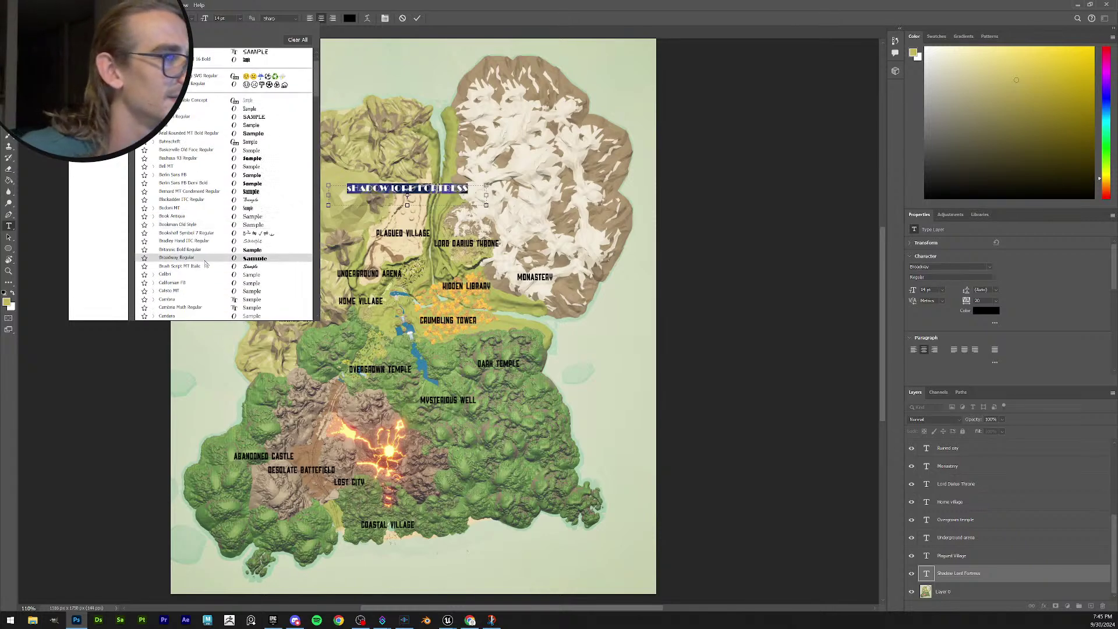
scroll(204, 245, down, 4)
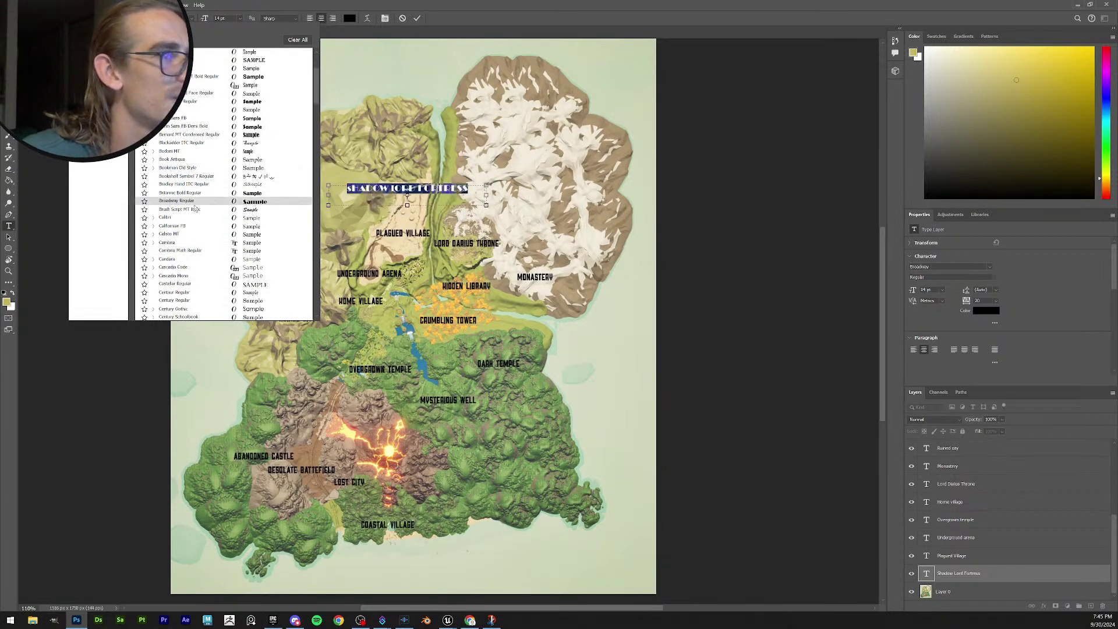
scroll(201, 233, down, 4)
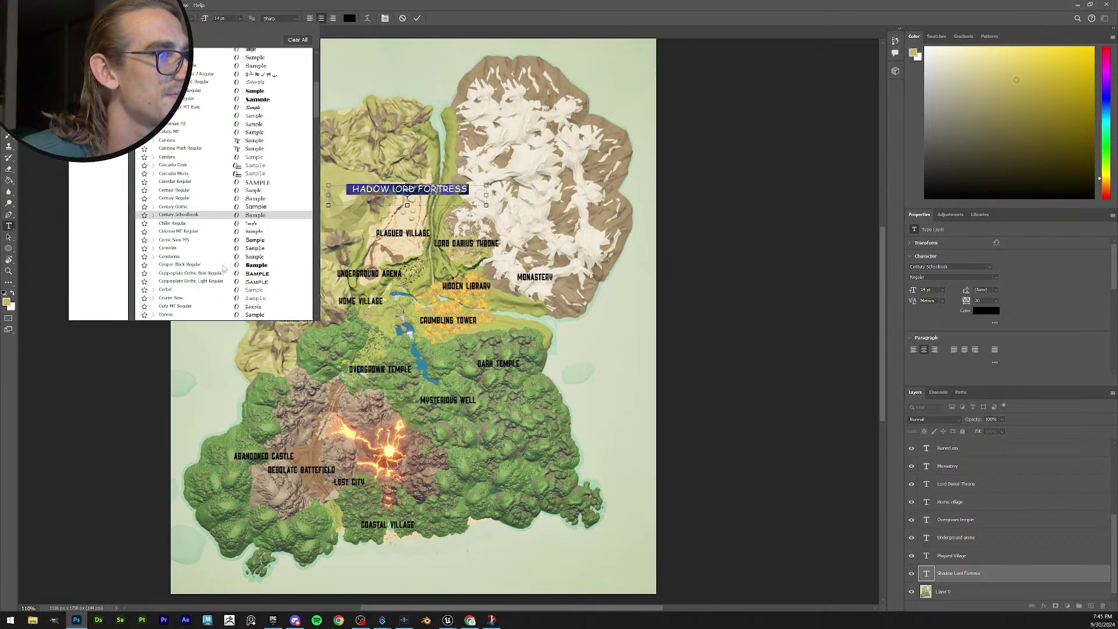
scroll(206, 268, down, 2)
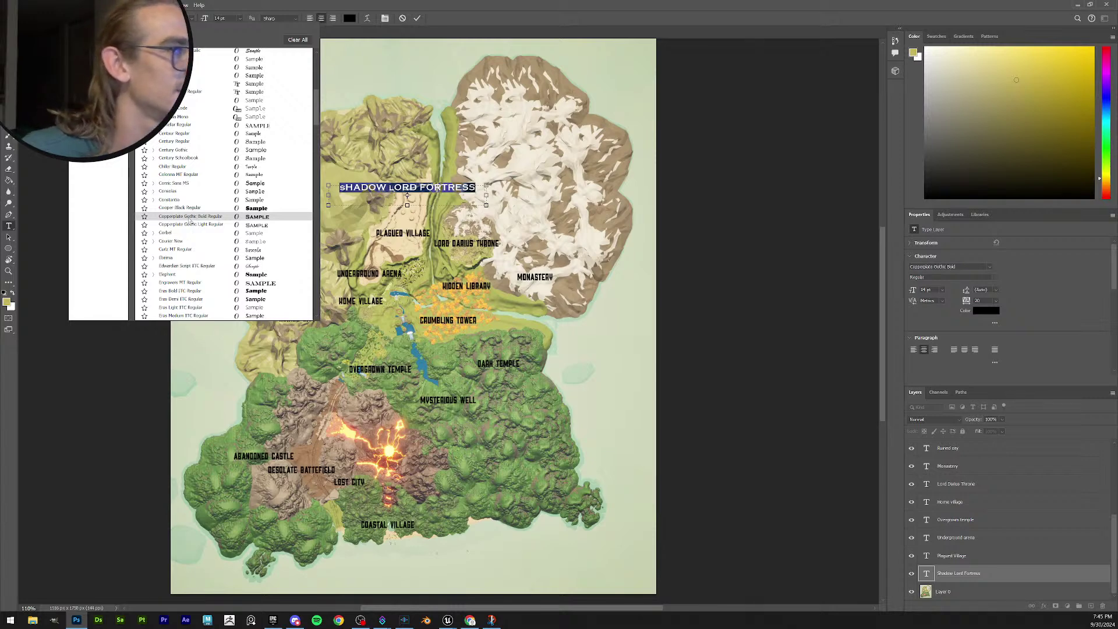
click(191, 217)
click(417, 18)
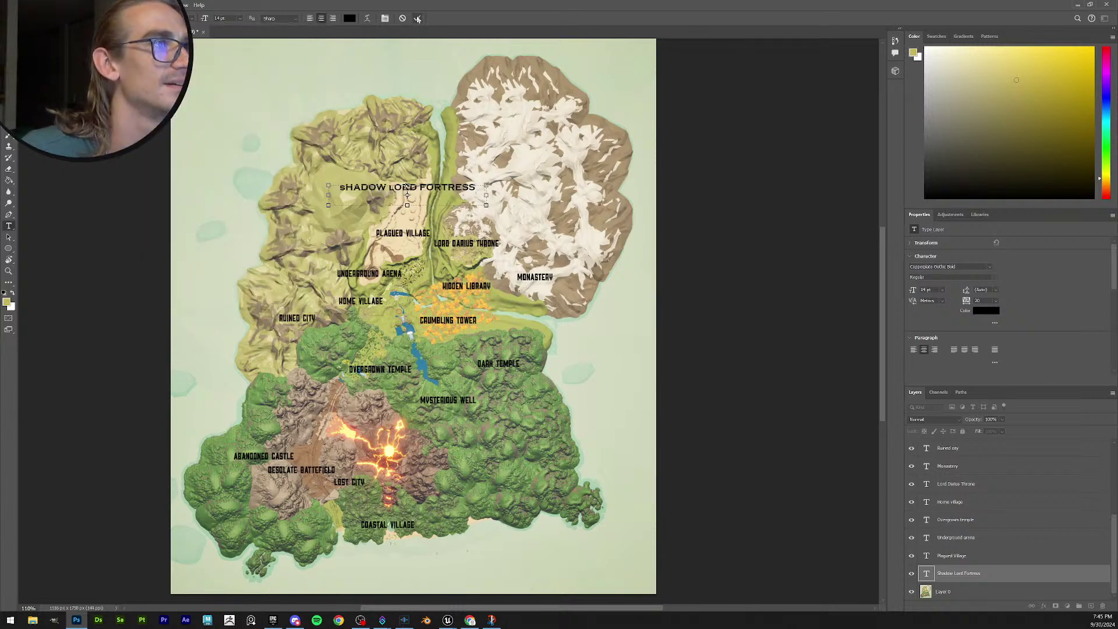
Replace the lowercase first letters of "Shadow" and "Lord" in the fortress label with capital S and L.
click(425, 187)
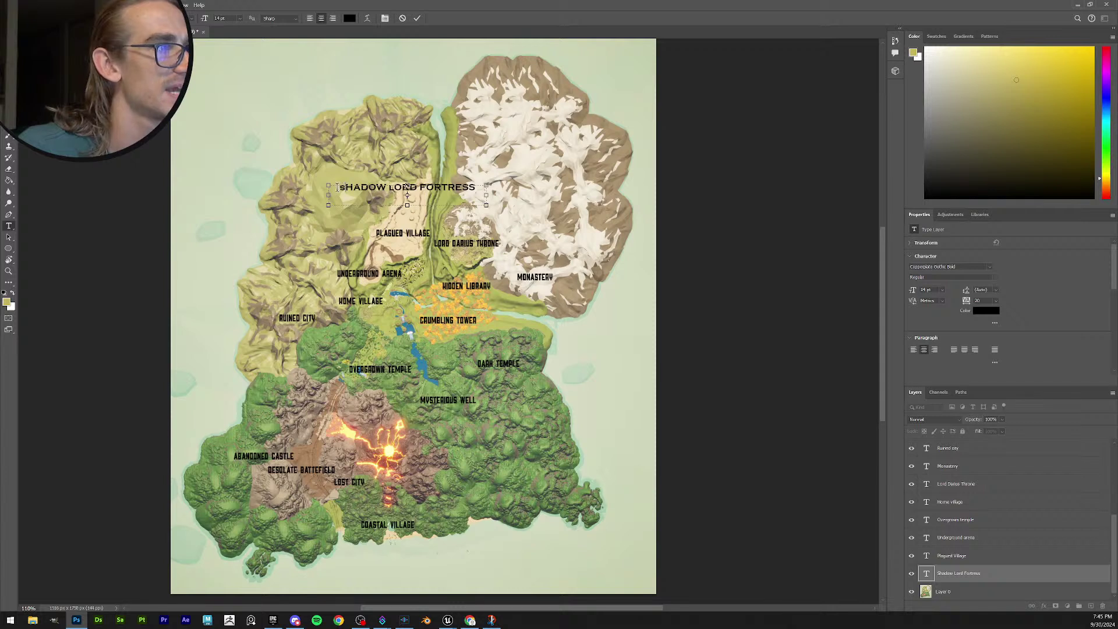
drag(346, 186, 333, 187)
click(370, 199)
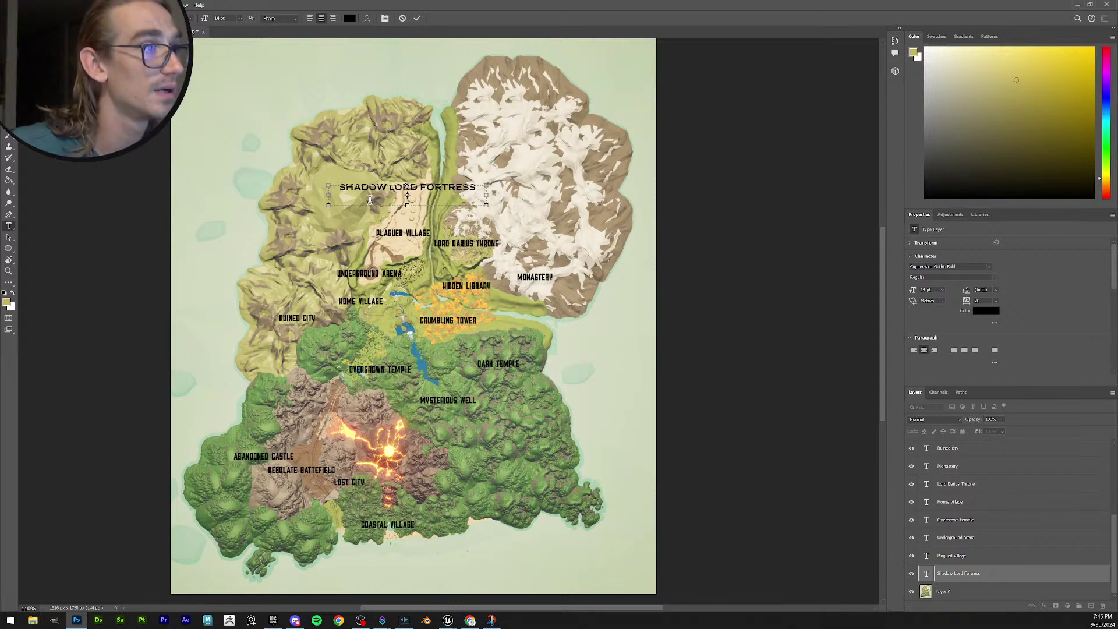
drag(396, 187, 384, 187)
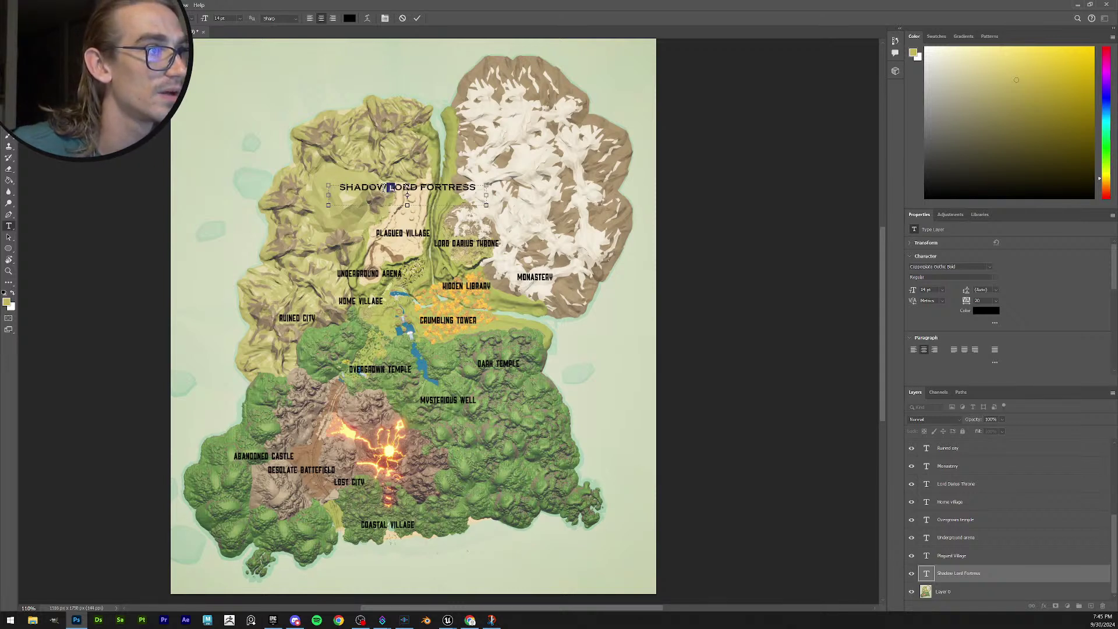
key(BackSpace)
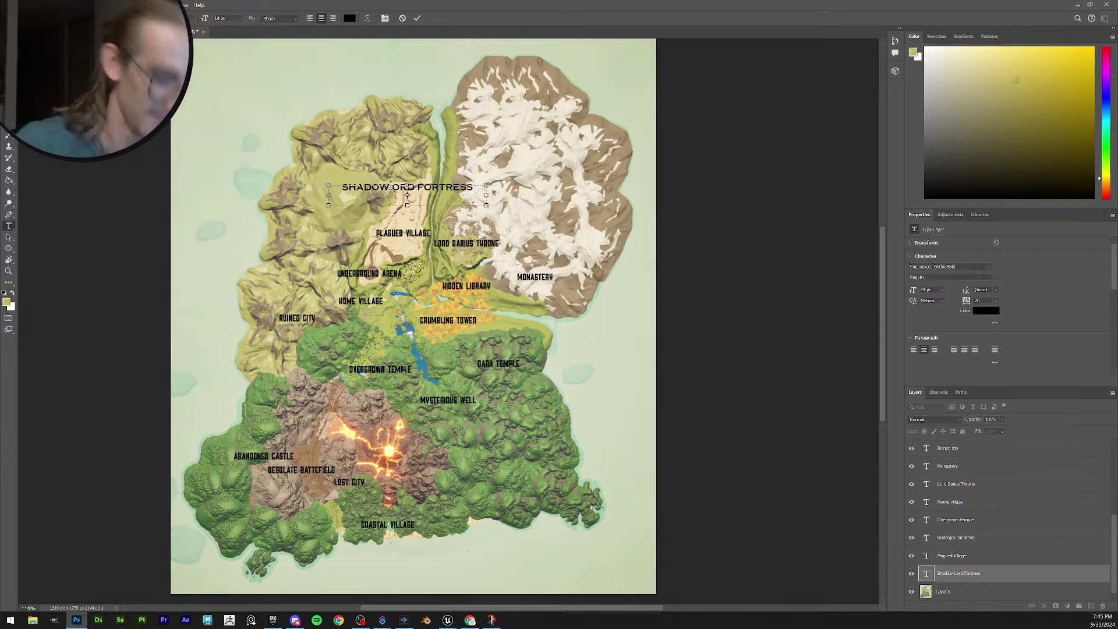
text(L)
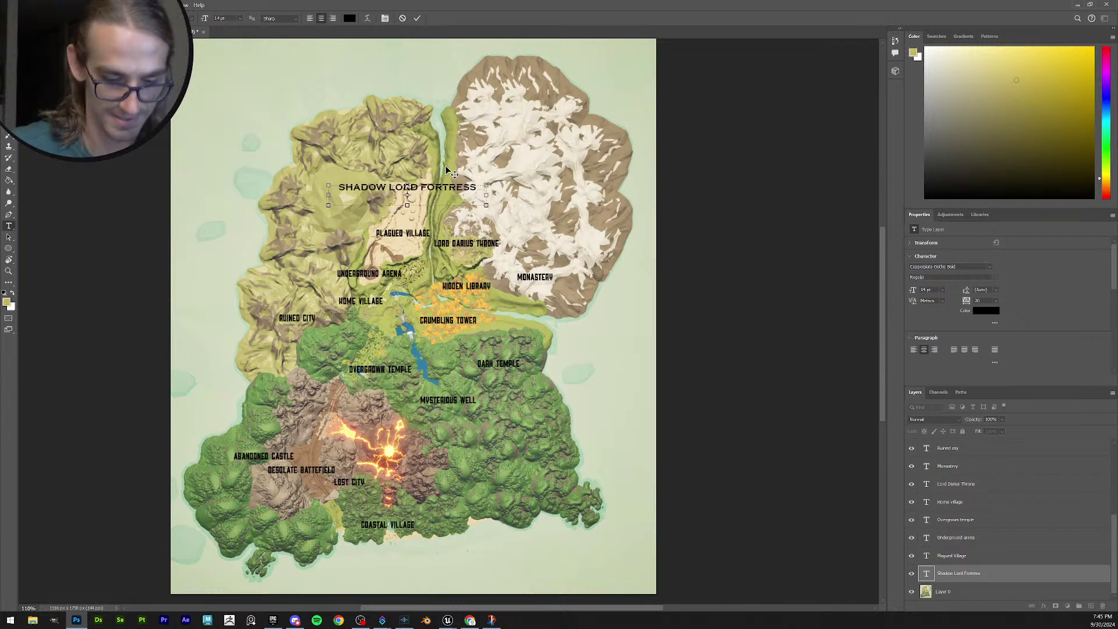
Break the Shadow Lord Fortress label onto two lines before "Fortress" and nudge it slightly right.
key(Return)
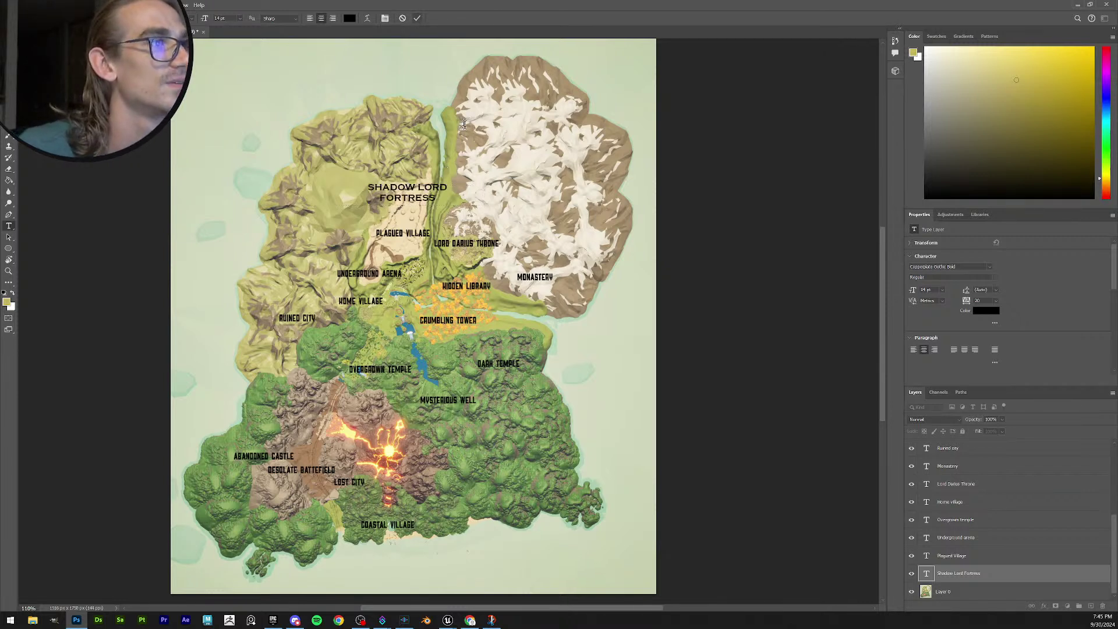
click(417, 18)
key(v)
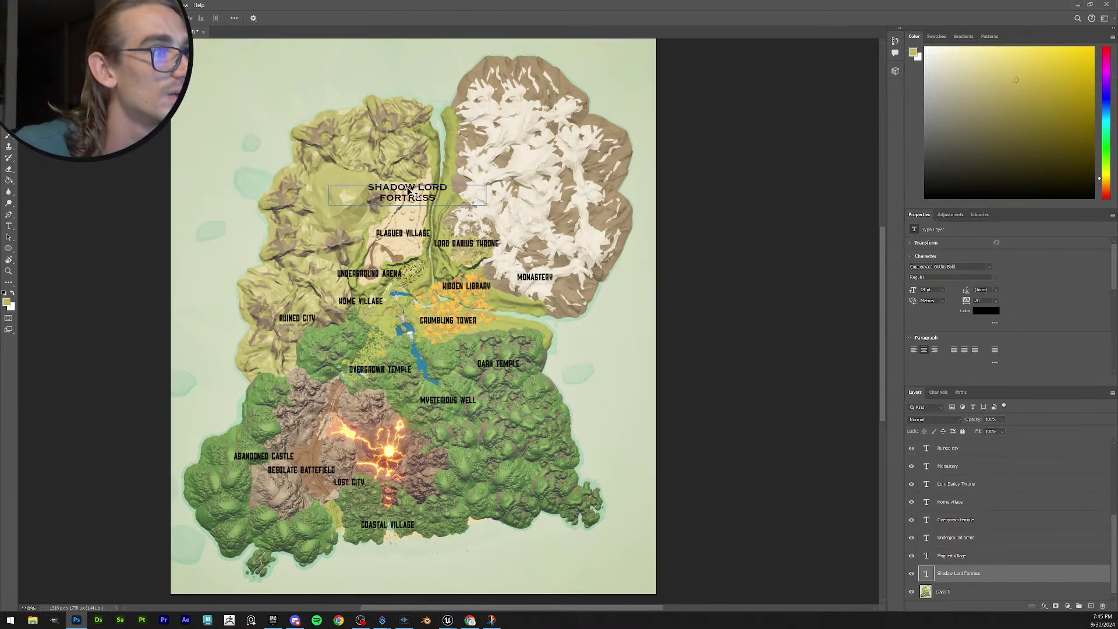
drag(417, 188, 420, 188)
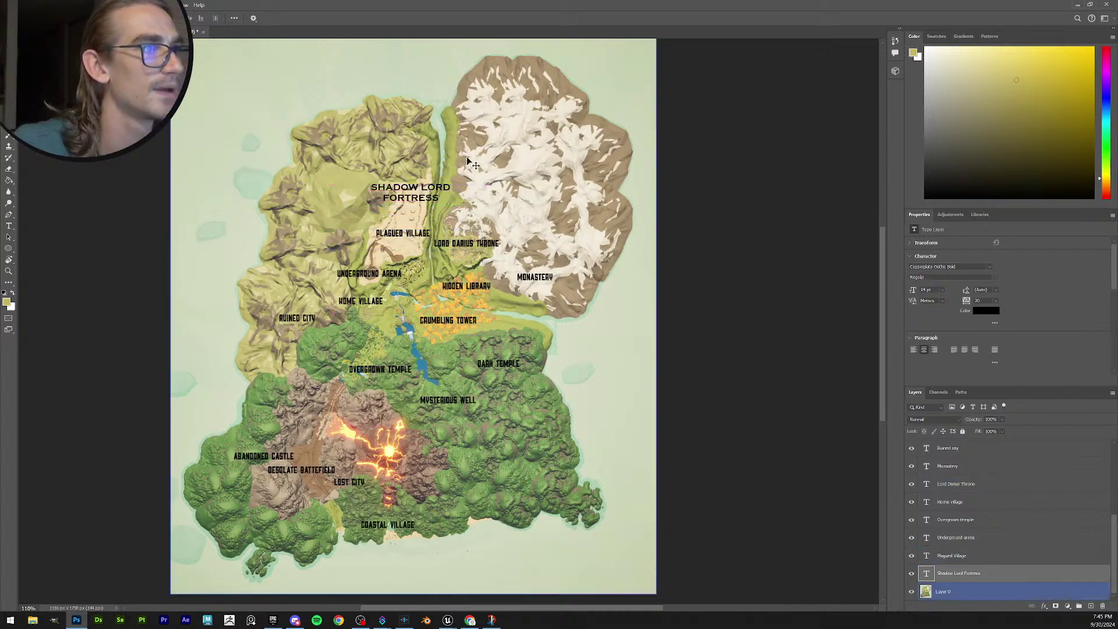
Set the Plagued Village label in Copperplate Gothic Bold and break it onto two lines before "Village".
double_click(419, 194)
drag(438, 199, 226, 78)
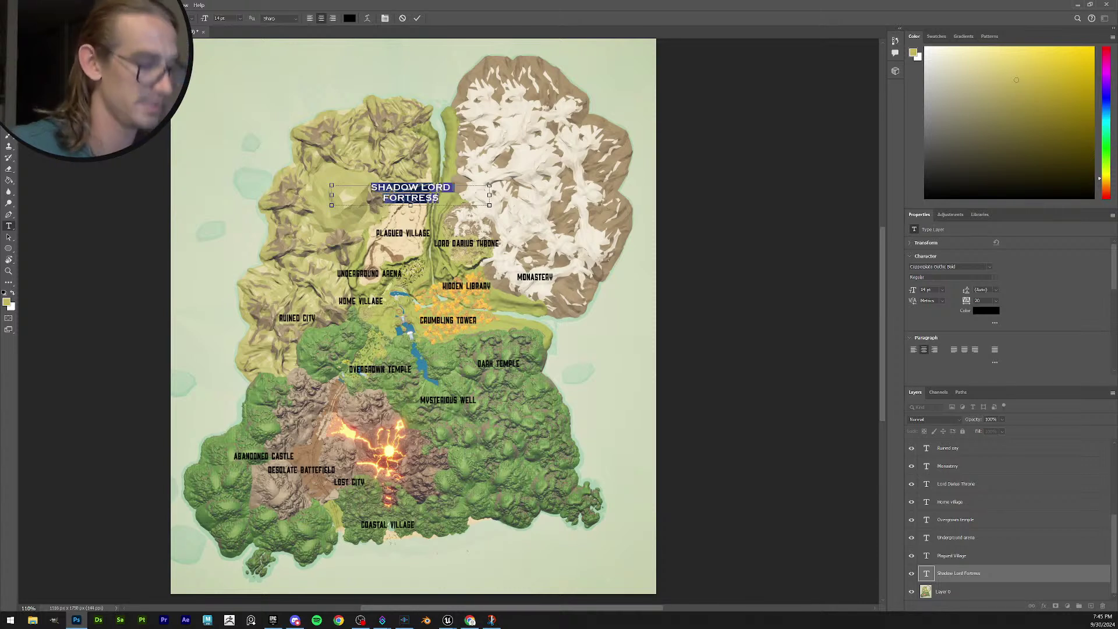
click(434, 234)
drag(434, 234, 196, 183)
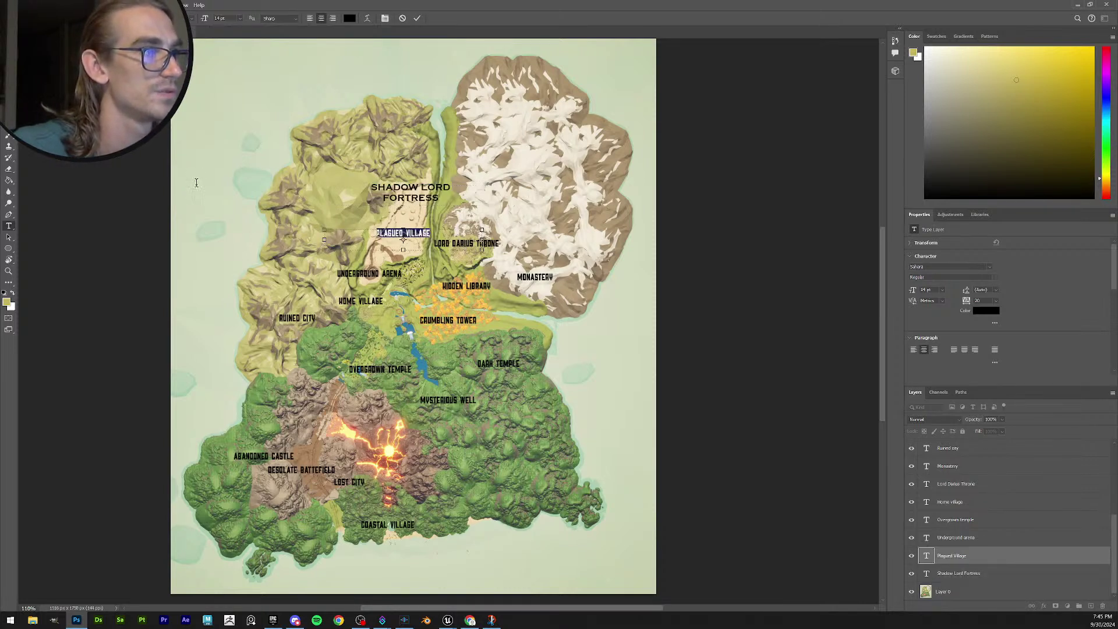
click(117, 18)
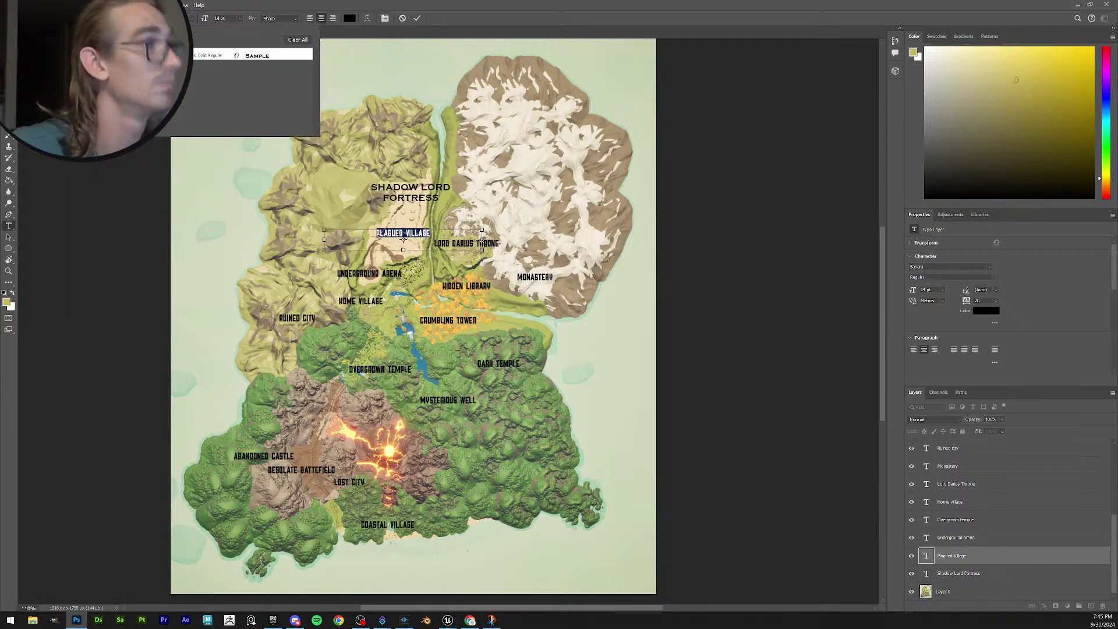
click(256, 55)
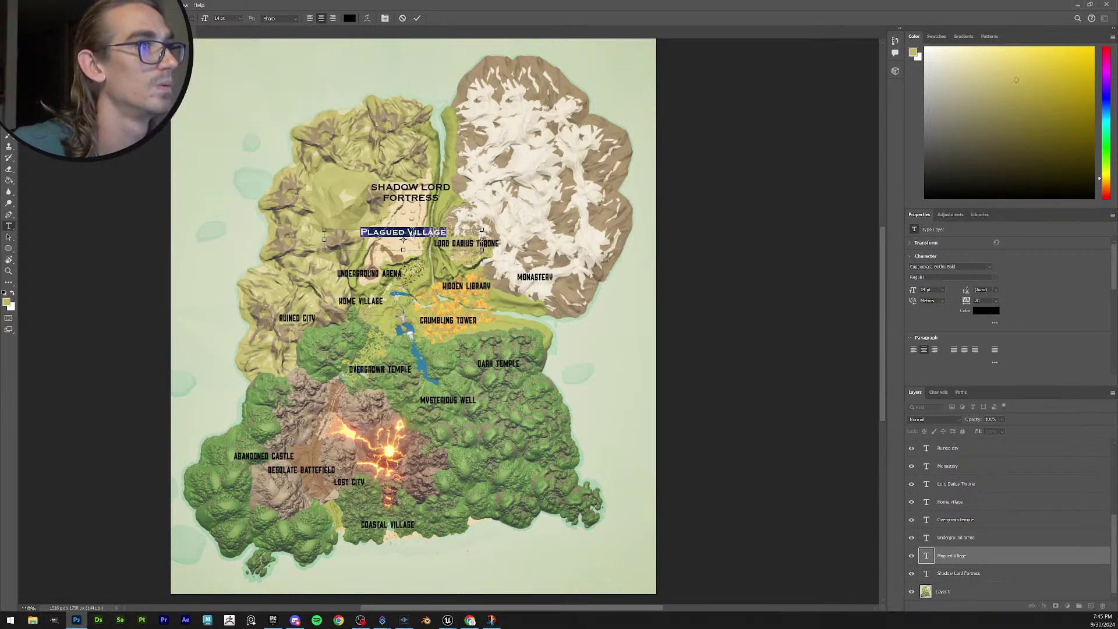
click(415, 217)
key(Return)
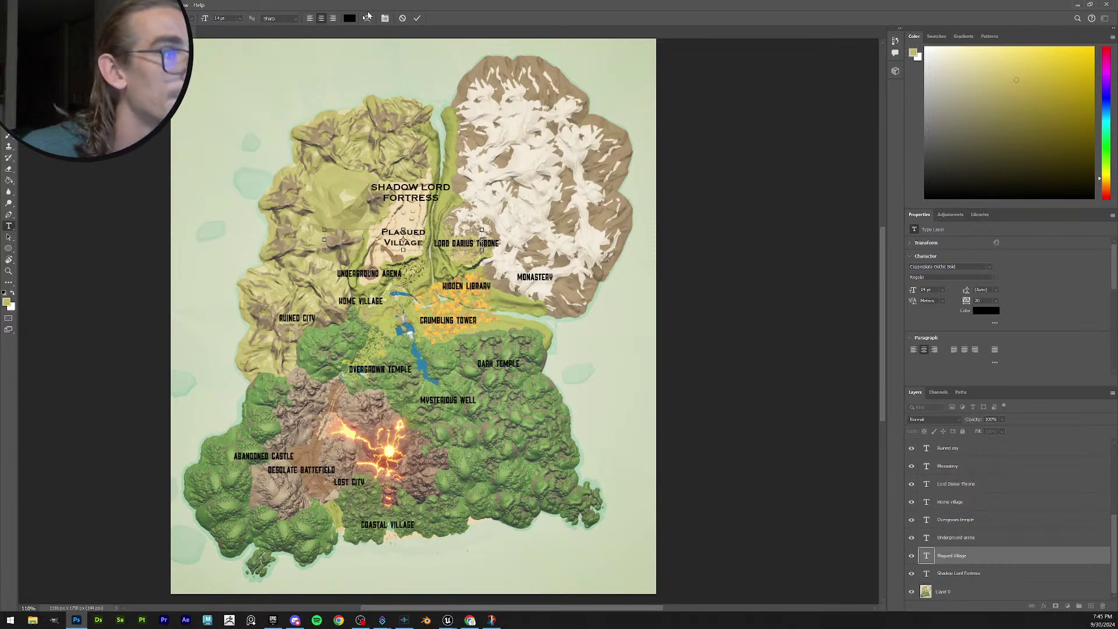
click(417, 18)
Set the Lord Darius Throne label in Copperplate Gothic Bold and break it onto two lines before "Throne".
click(465, 248)
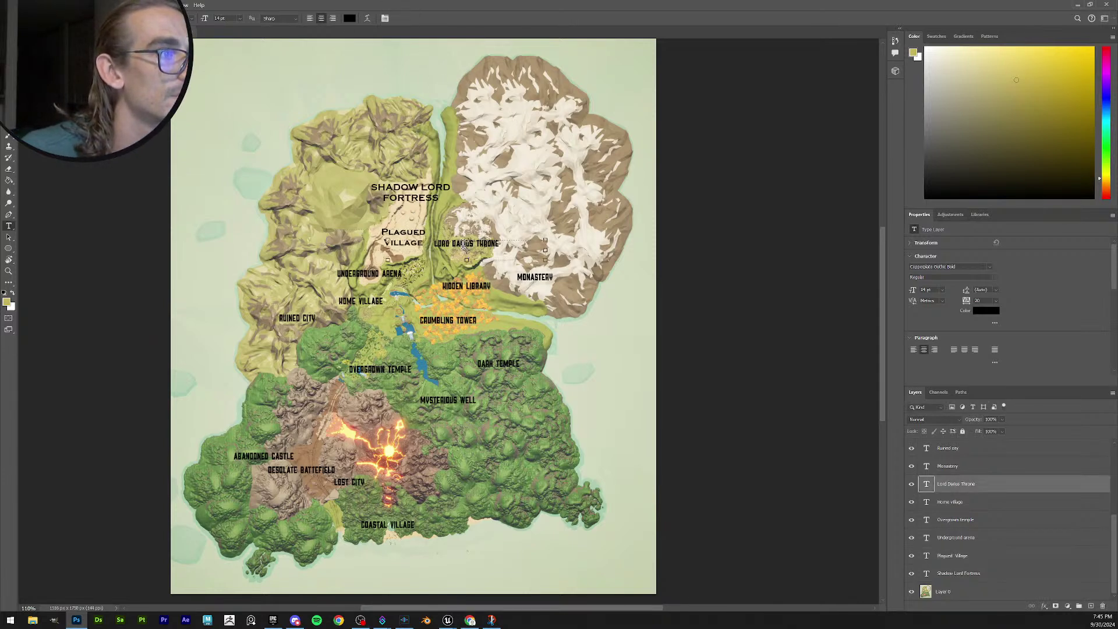
key(ctrl+a)
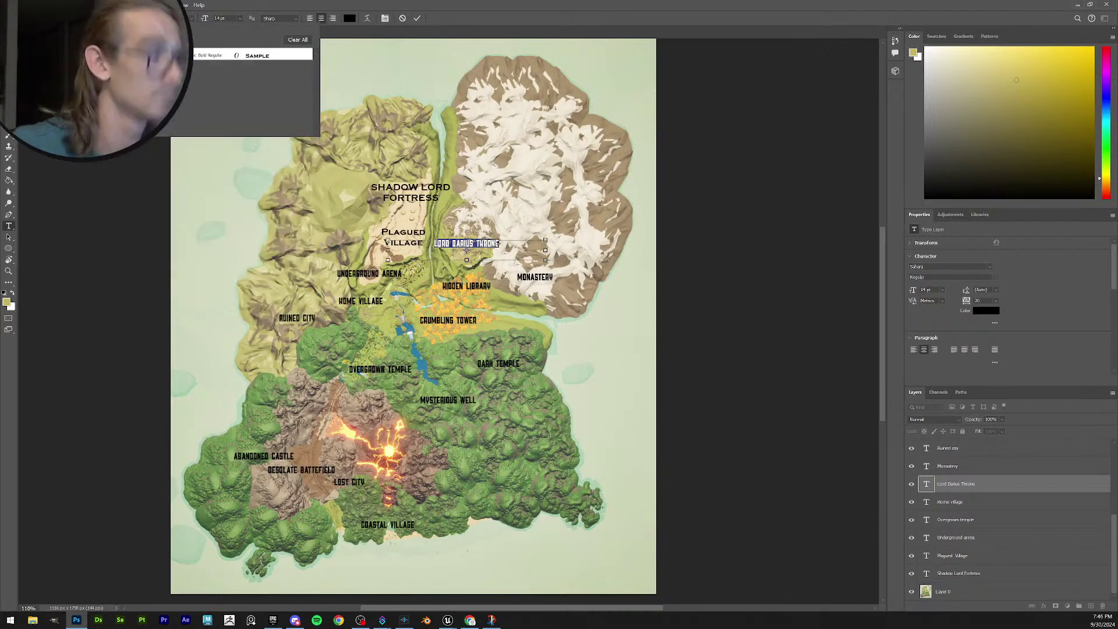
click(259, 55)
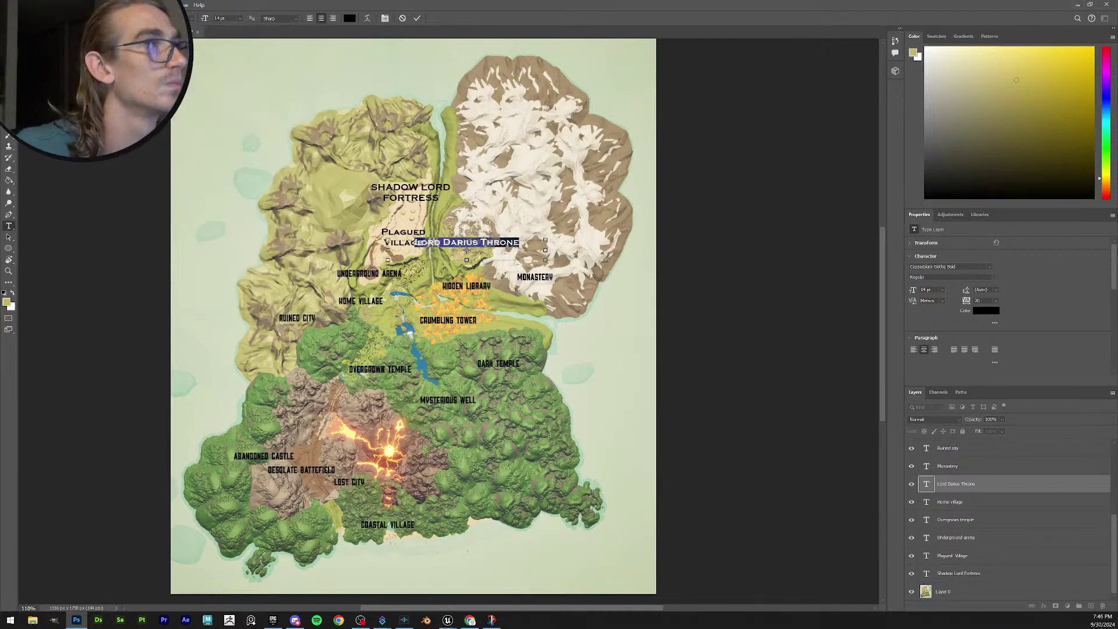
click(484, 242)
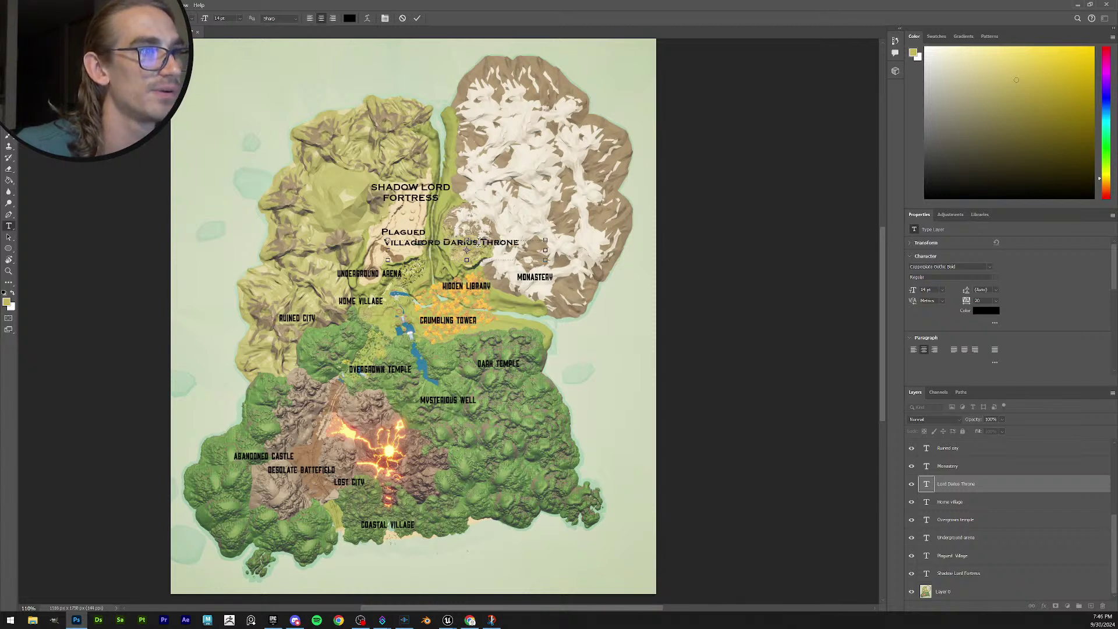
key(Return)
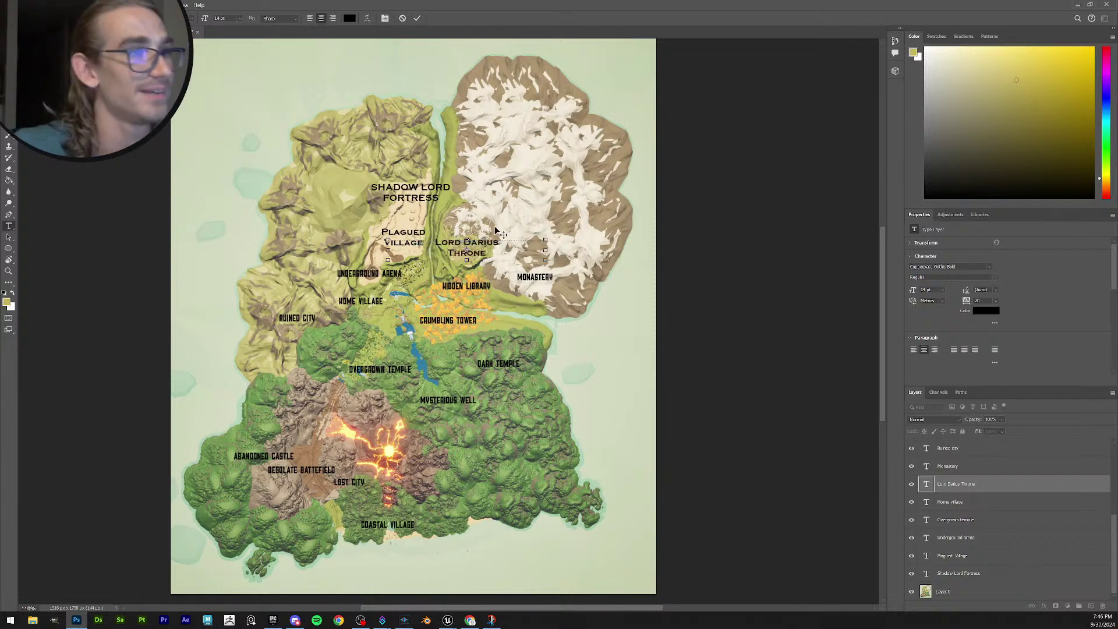
click(417, 18)
Nudge the Plagued Village label slightly left and down, and the Lord Darius Throne label slightly right.
key(v)
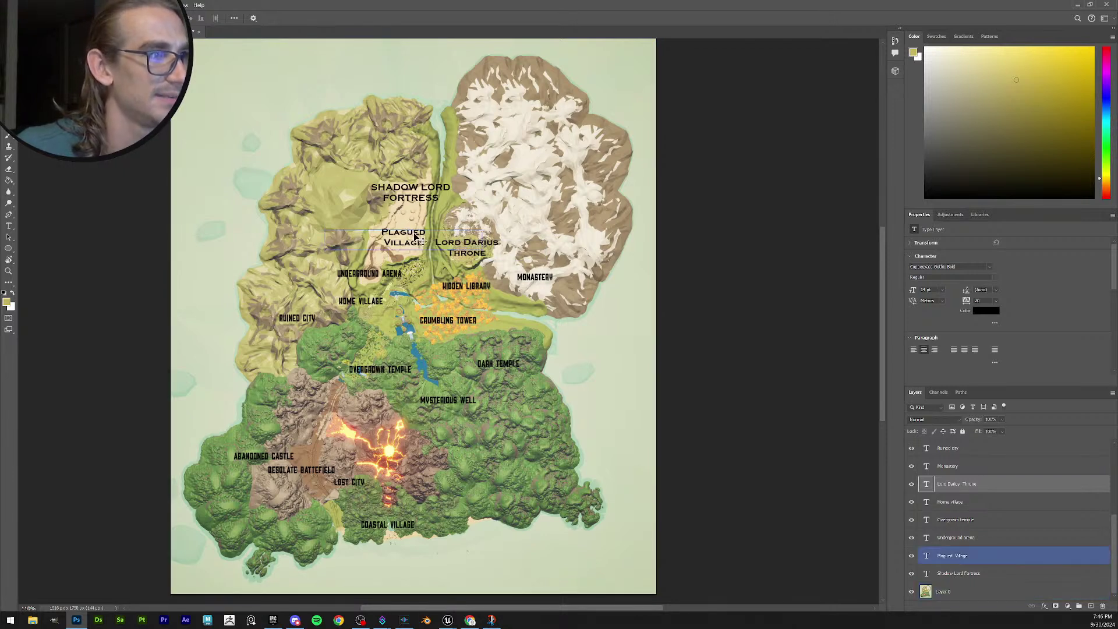
mouse_move(411, 236)
mouse_down()
mouse_move(472, 247)
mouse_move(403, 238)
mouse_up()
click(470, 245)
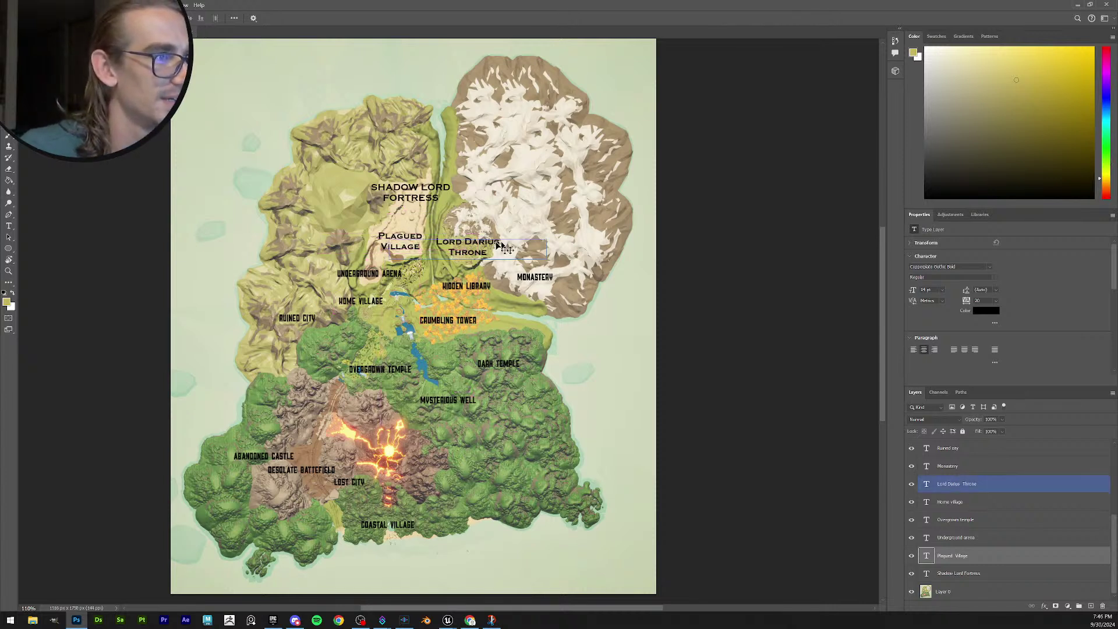
drag(469, 244, 471, 246)
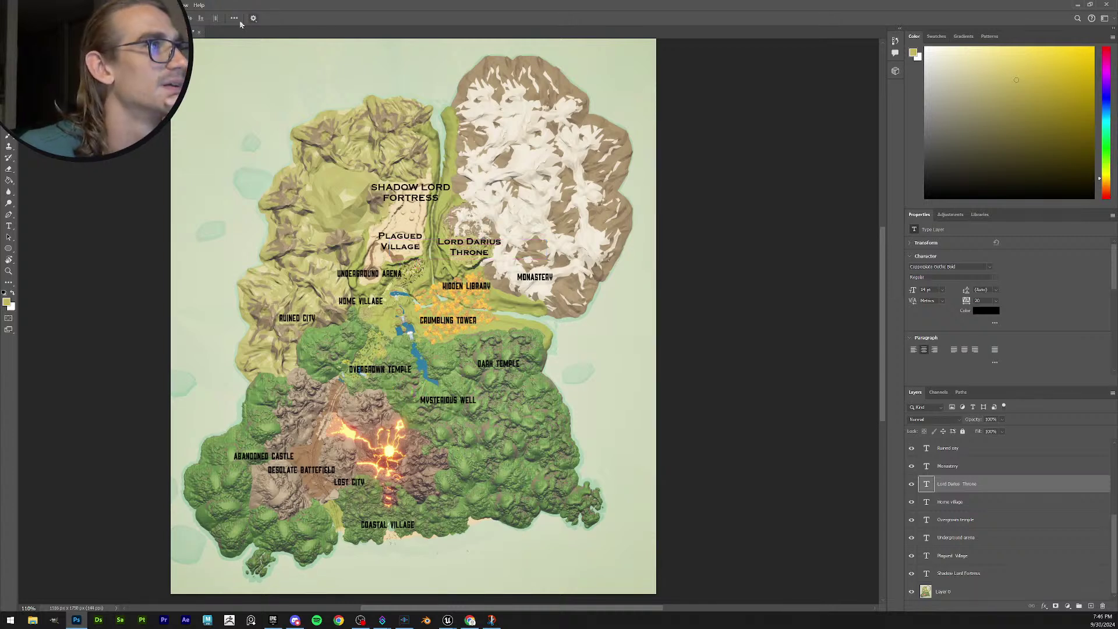
click(491, 265)
click(510, 276)
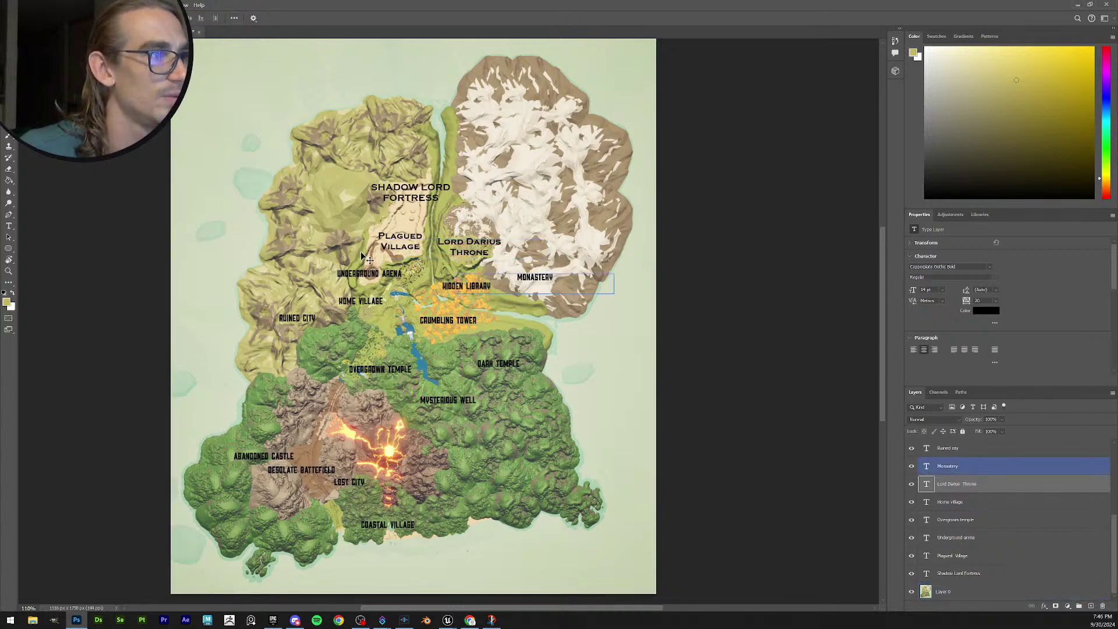
click(364, 251)
click(383, 277)
key(t)
click(551, 278)
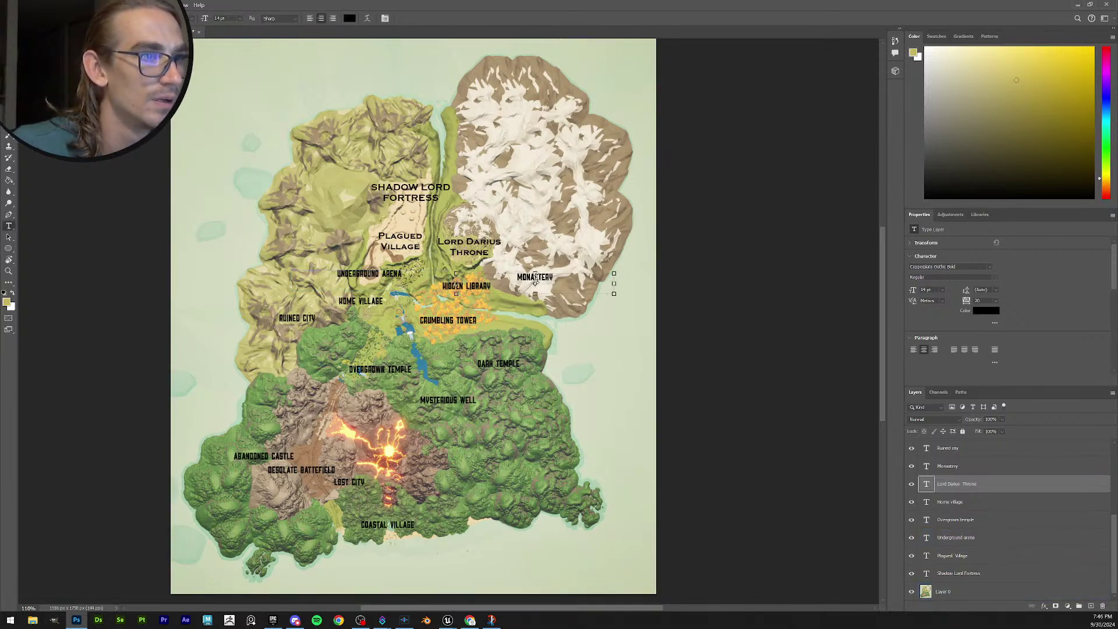
double_click(561, 277)
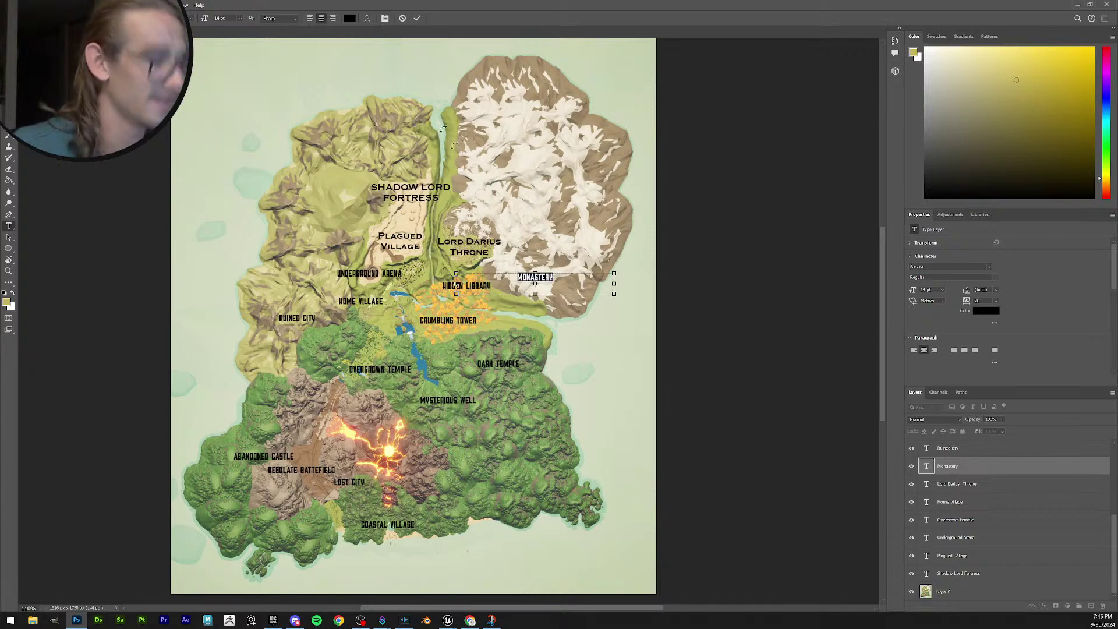
text(c)
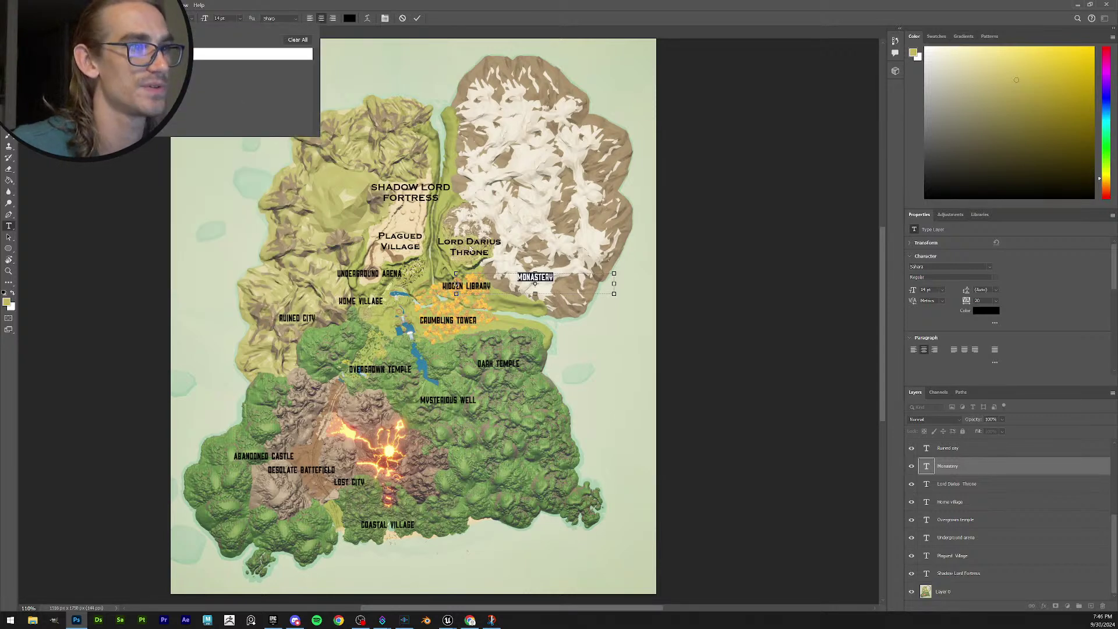
click(470, 247)
click(477, 242)
key(ctrl+a)
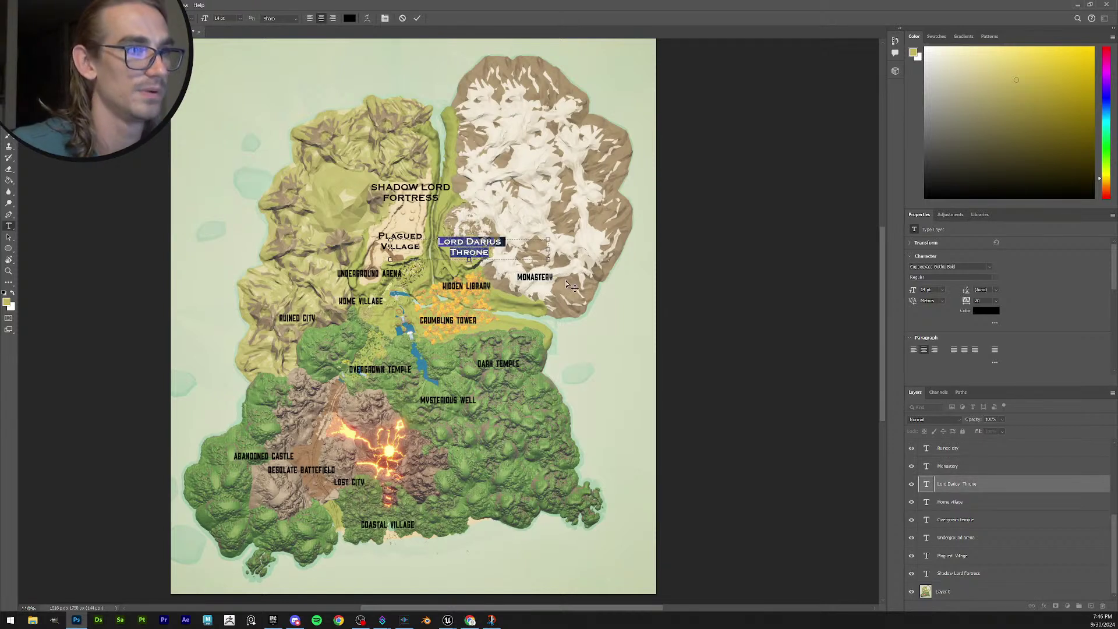
click(417, 18)
click(535, 281)
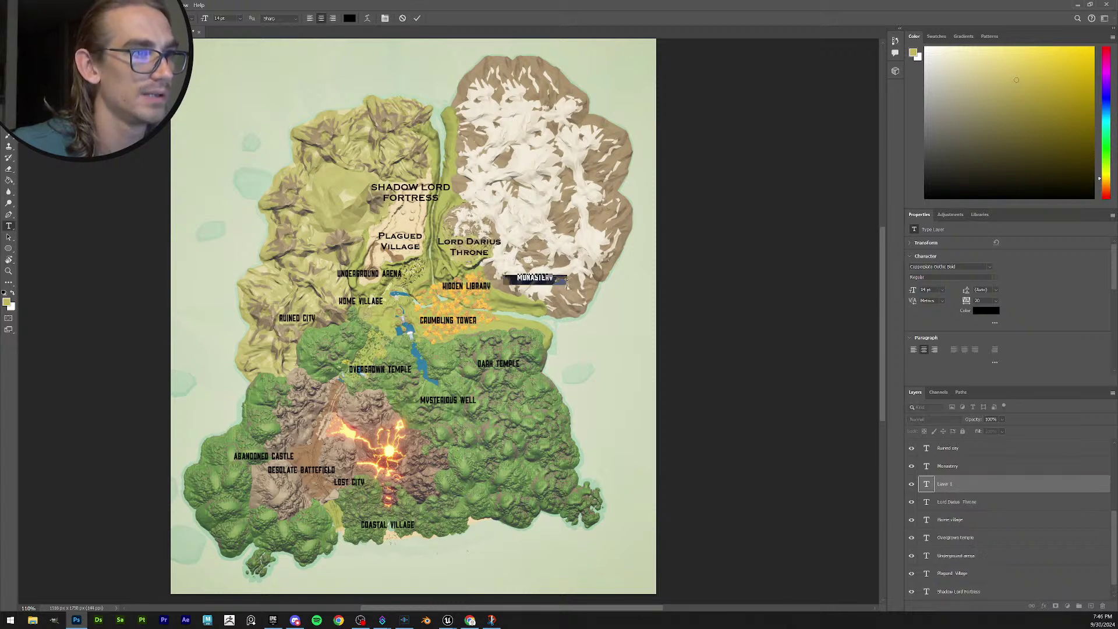
click(402, 18)
Change the font of the Monastery label to Copperplate Gothic Bold.
click(556, 278)
key(ctrl+a)
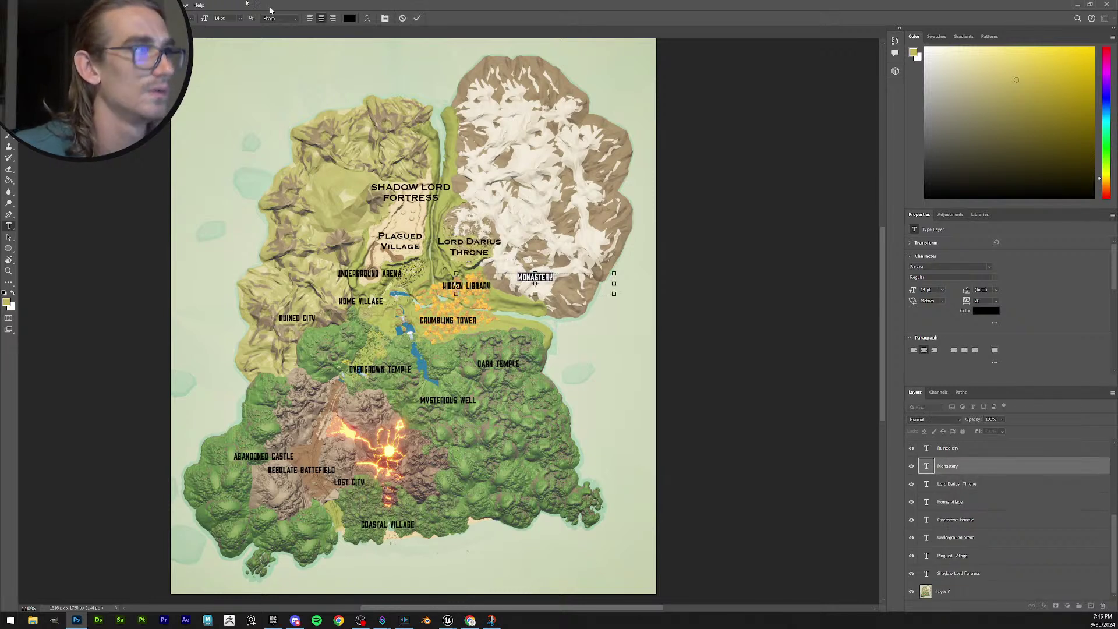
click(116, 18)
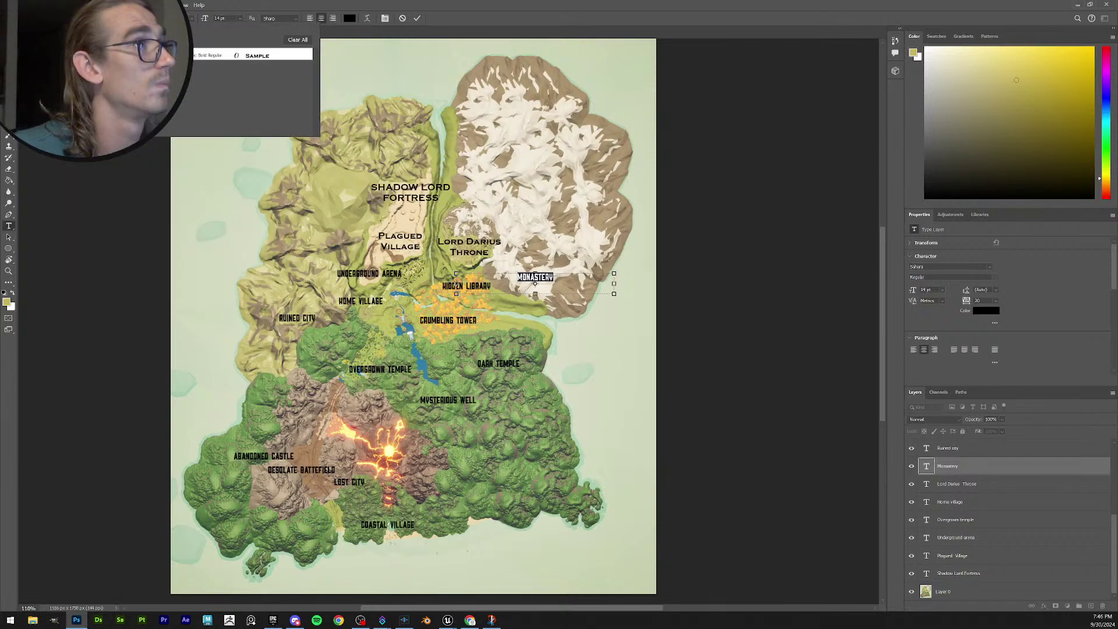
click(137, 54)
click(417, 18)
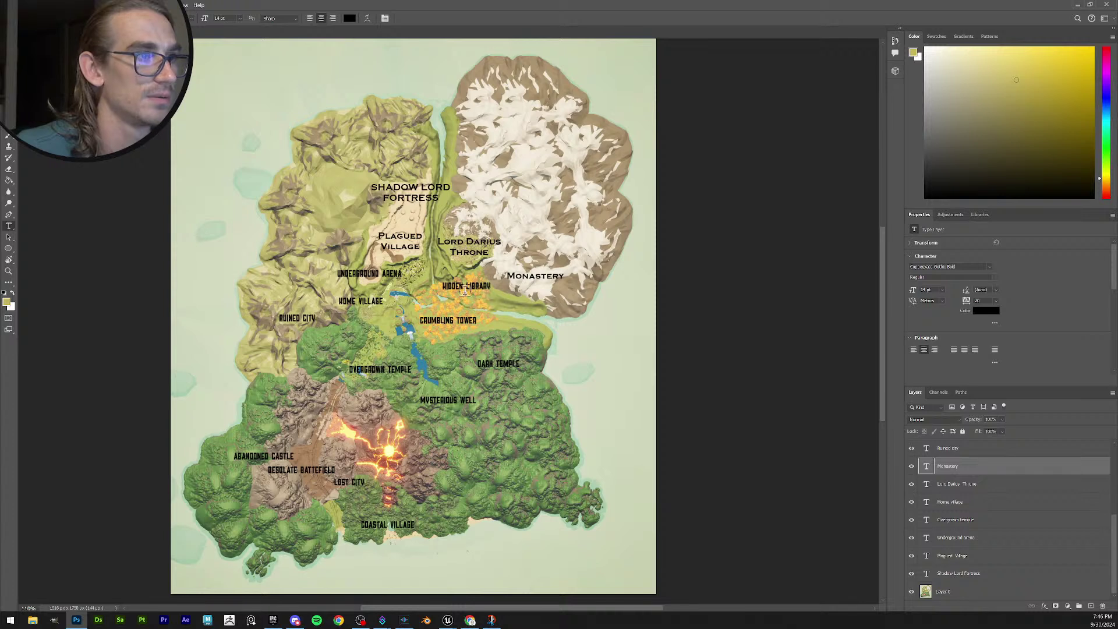
Set the Underground Arena label in Copperplate Gothic Bold and break it onto two lines before "arena".
click(368, 273)
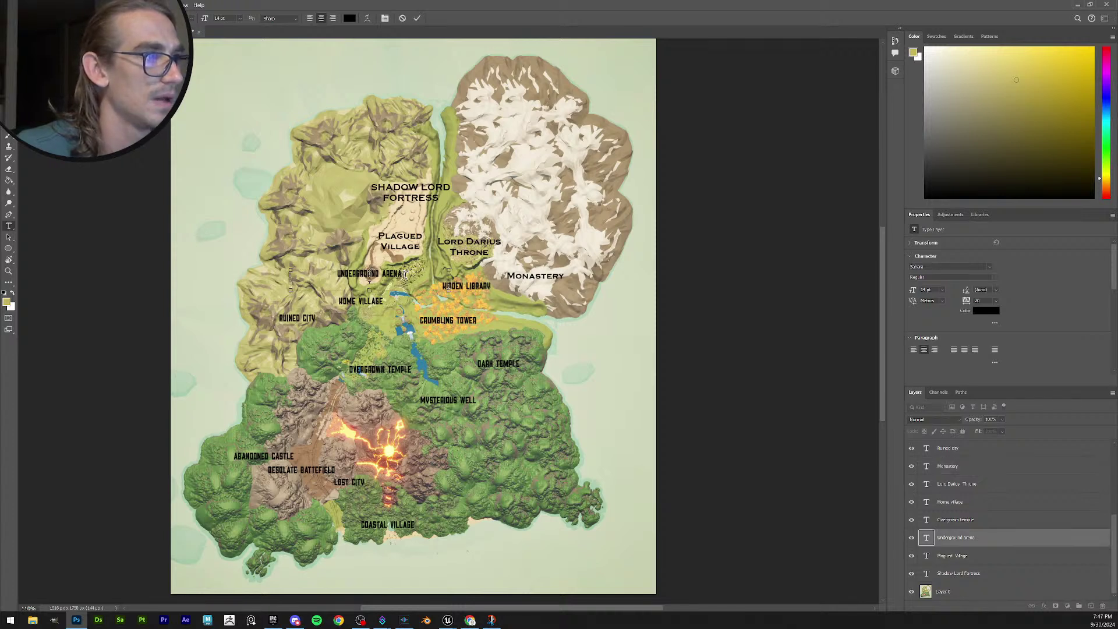
drag(404, 274, 232, 255)
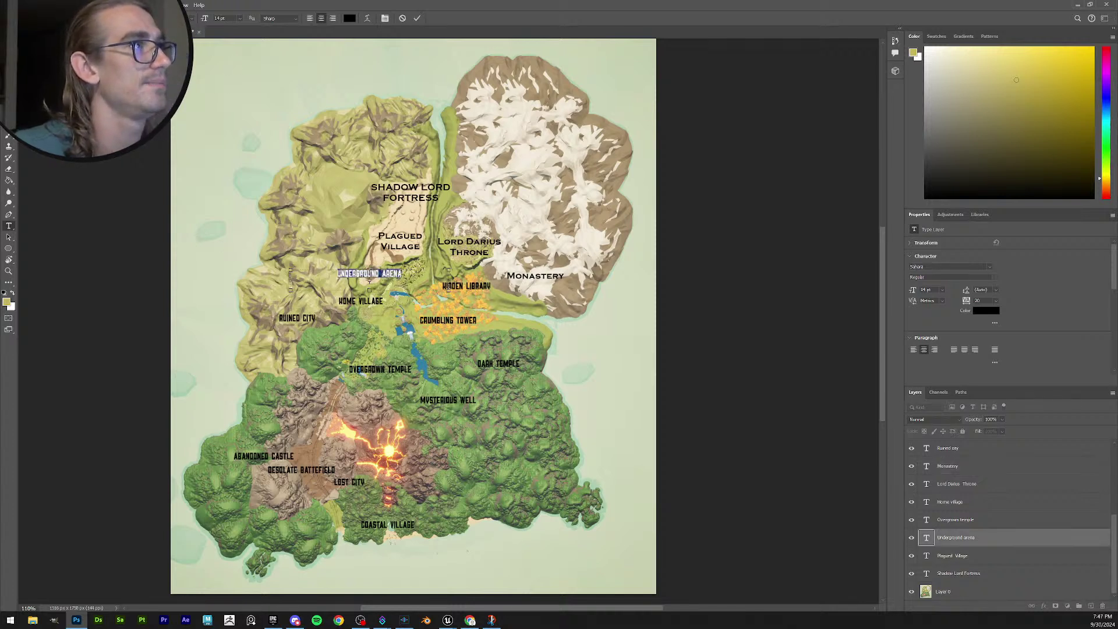
click(126, 18)
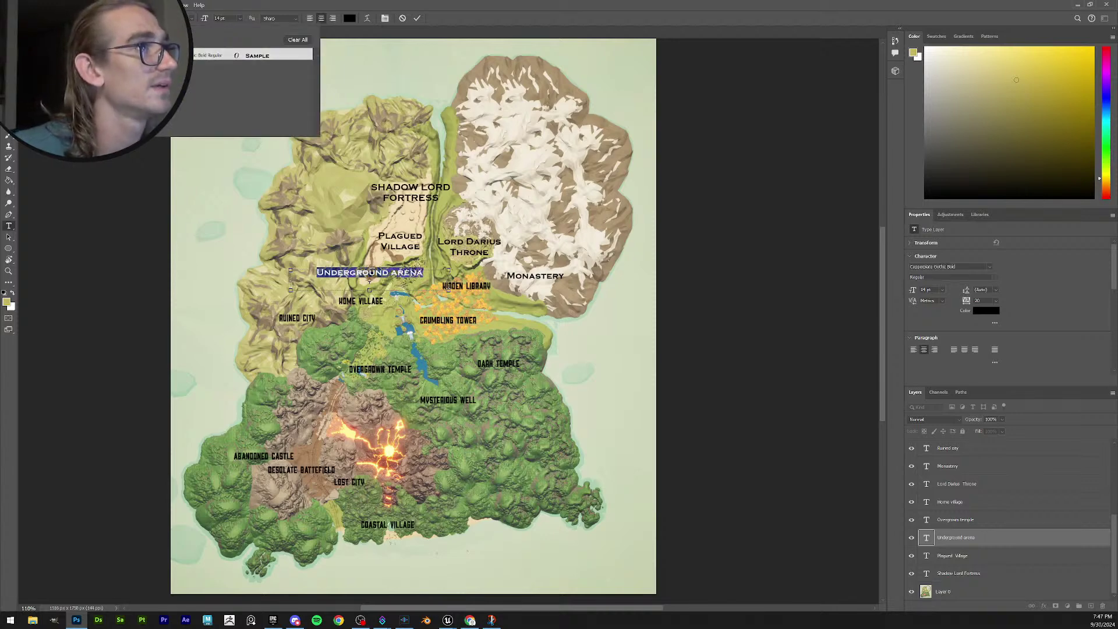
click(178, 55)
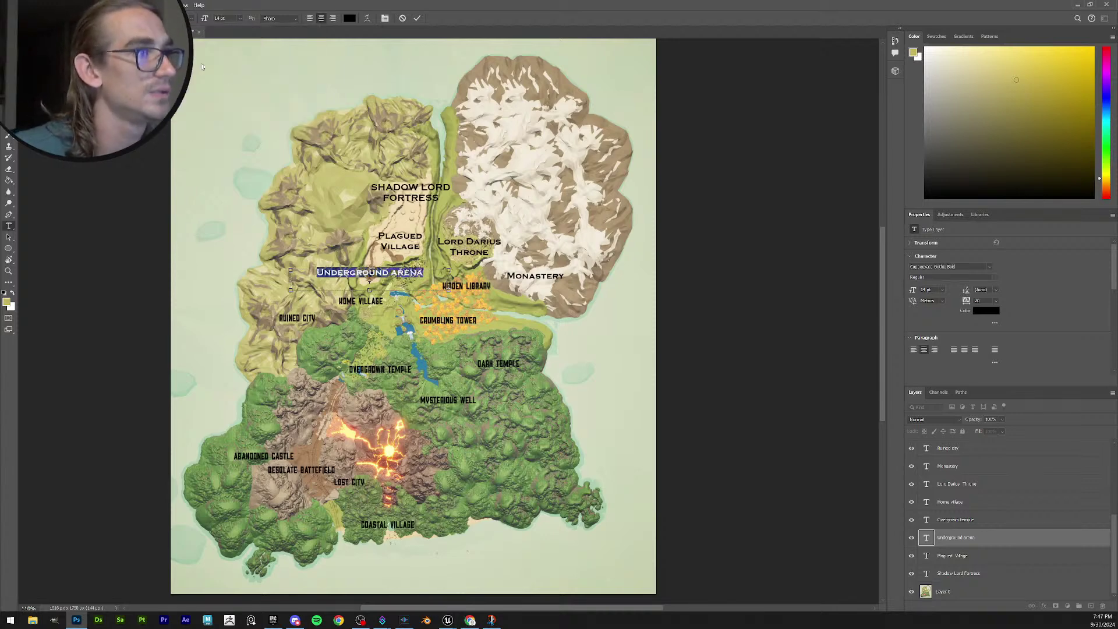
click(391, 273)
key(Return)
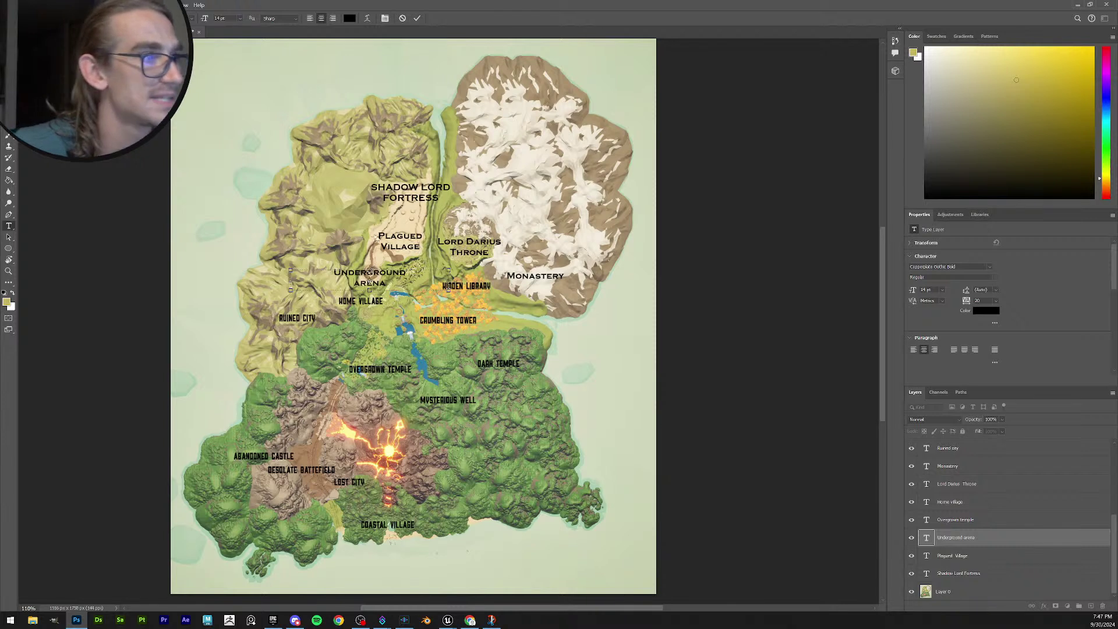
click(417, 18)
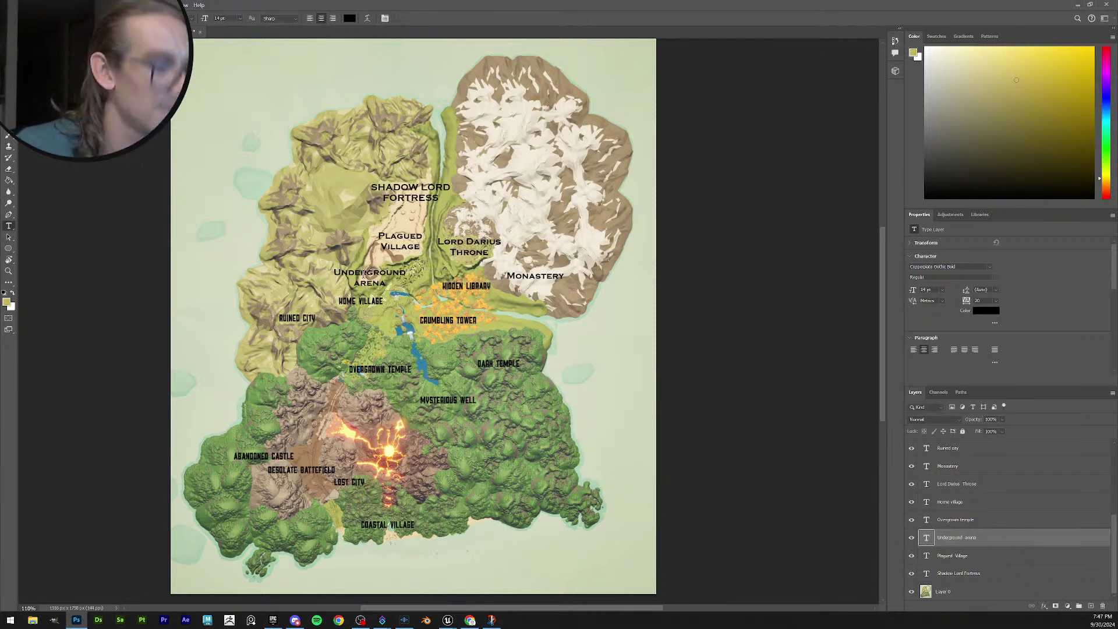
Move the Underground Arena label slightly up, away from the Home Village label.
key(v)
drag(371, 282, 371, 279)
click(393, 283)
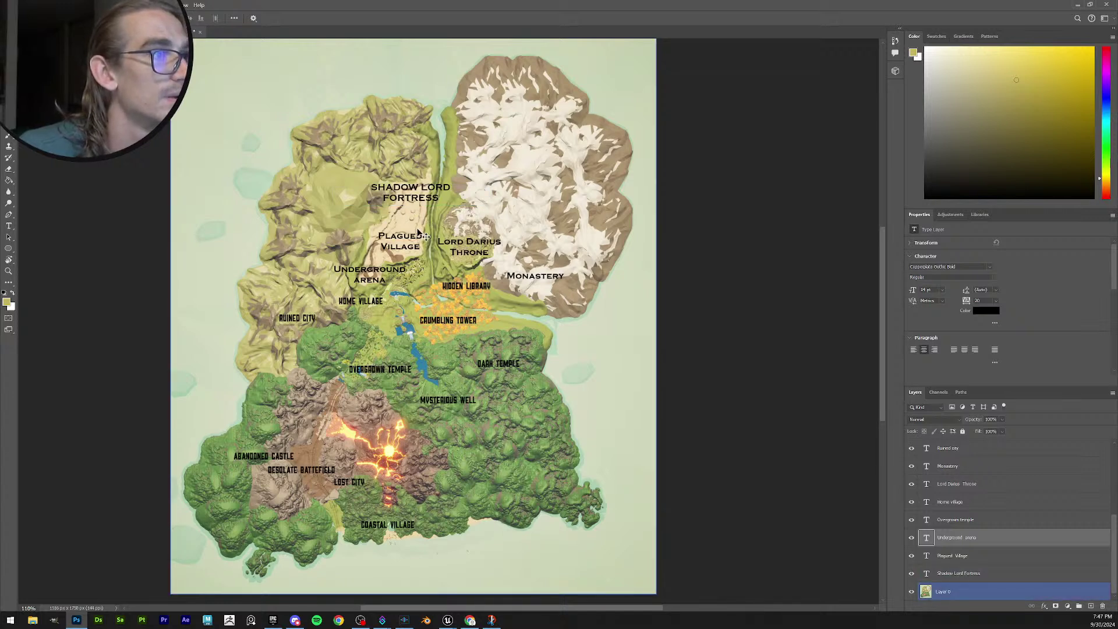
Compare the character settings and paragraph alignment of the Plagued Village and Shadow Lord Fortress labels.
double_click(406, 250)
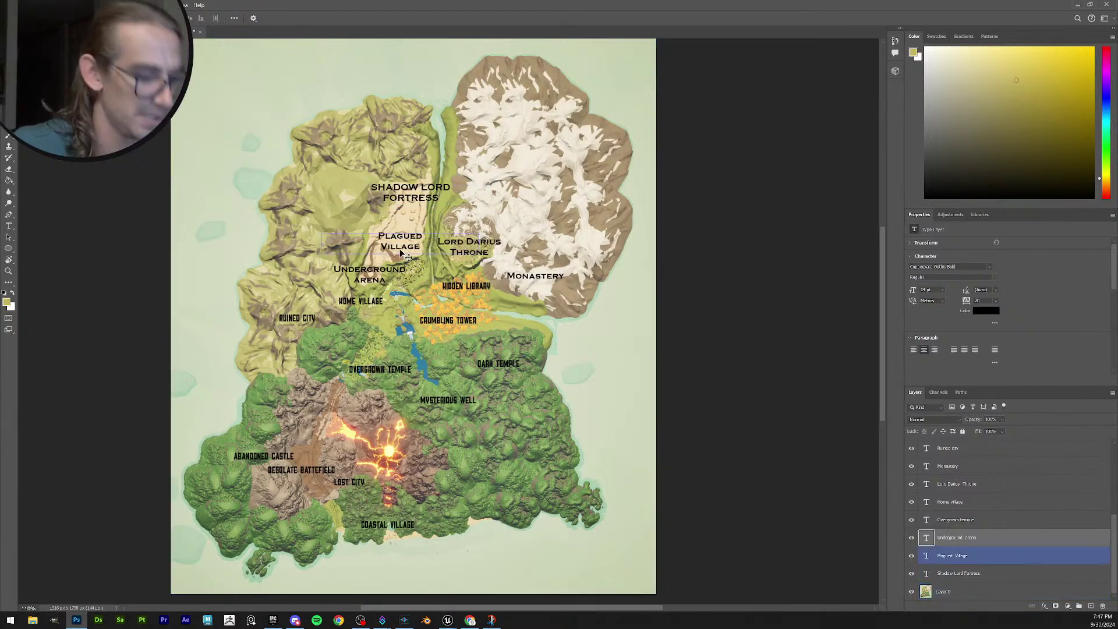
key(ctrl+a)
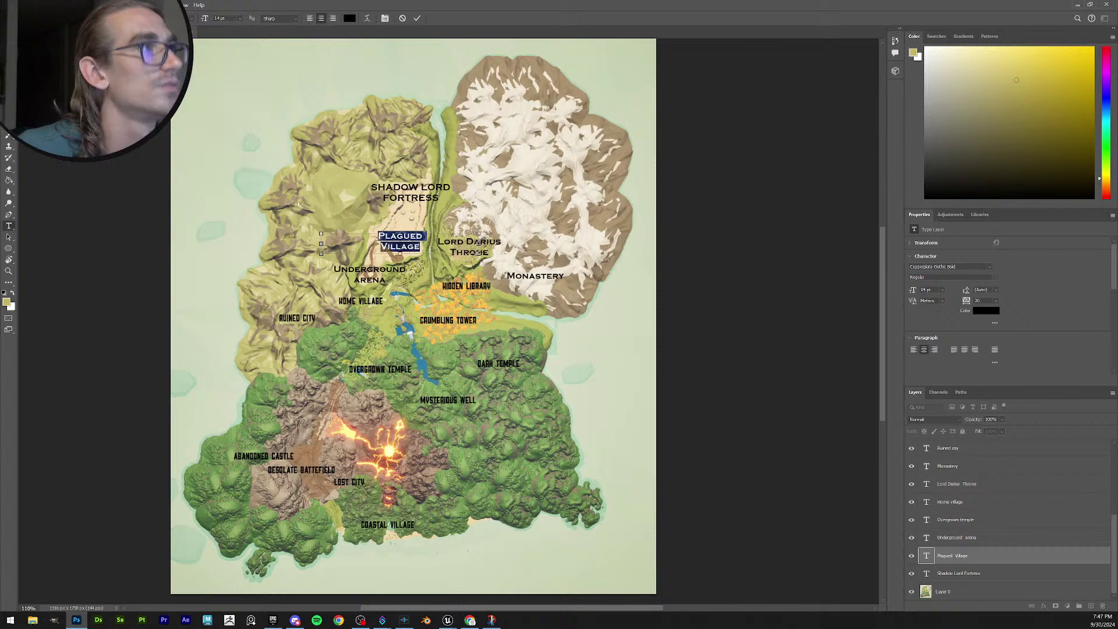
click(417, 18)
click(427, 194)
key(ctrl+a)
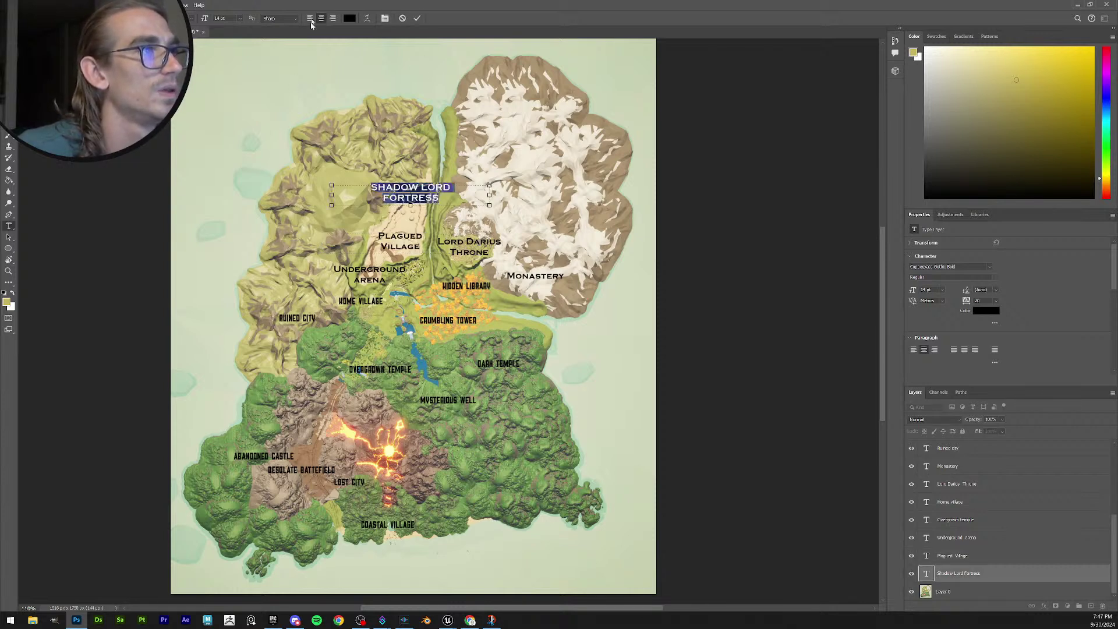
click(417, 18)
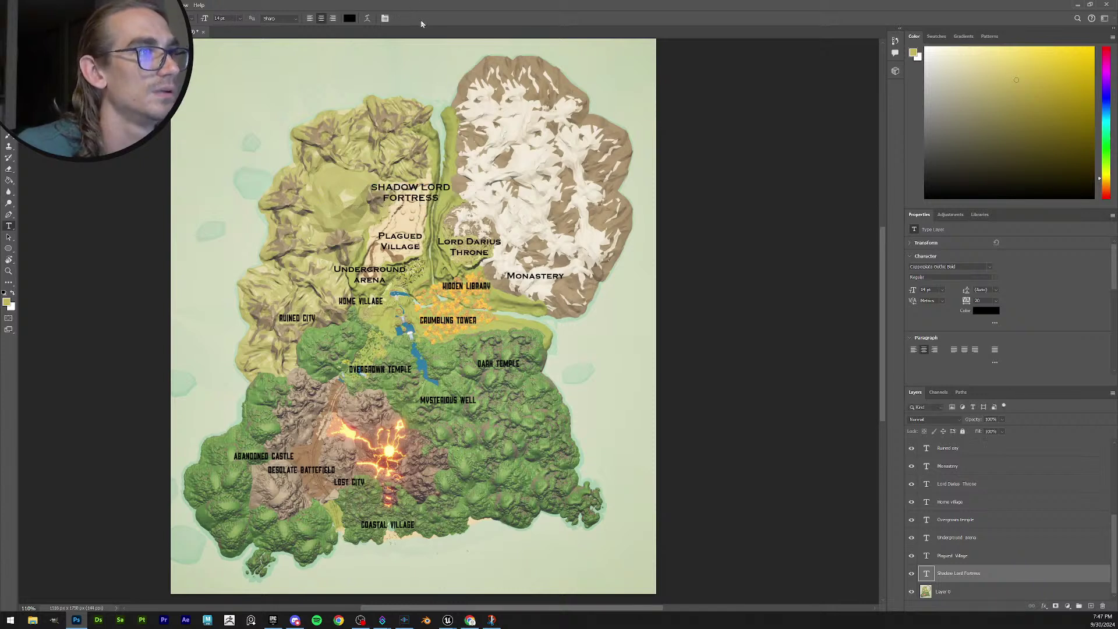
Examine the transform, character, paragraph and type options of the Shadow Lord Fortress label.
click(429, 197)
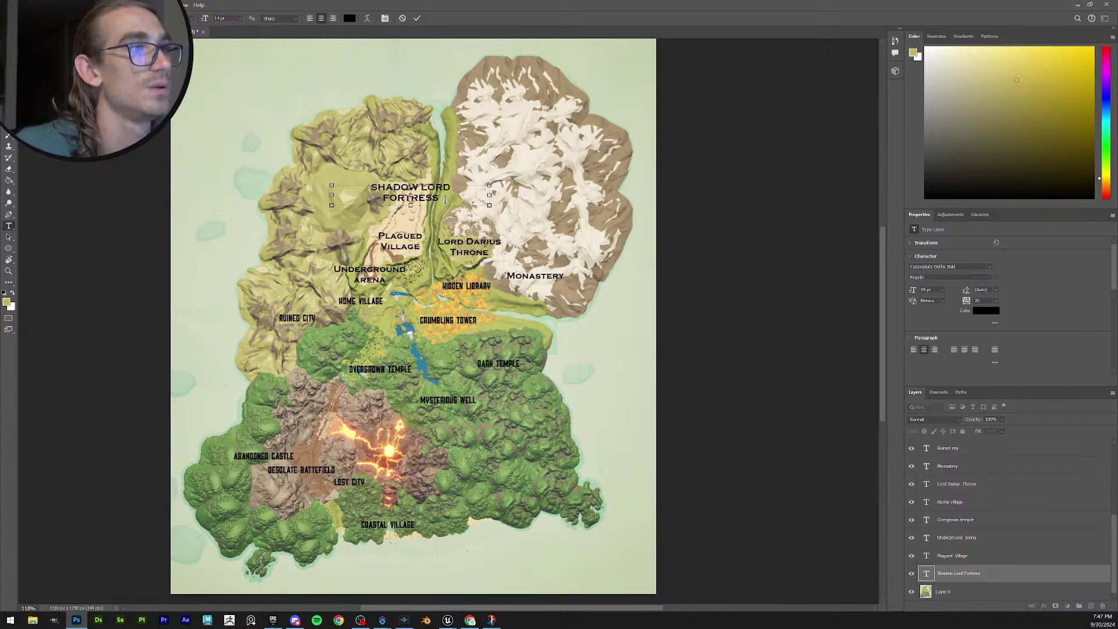
key(ctrl+a)
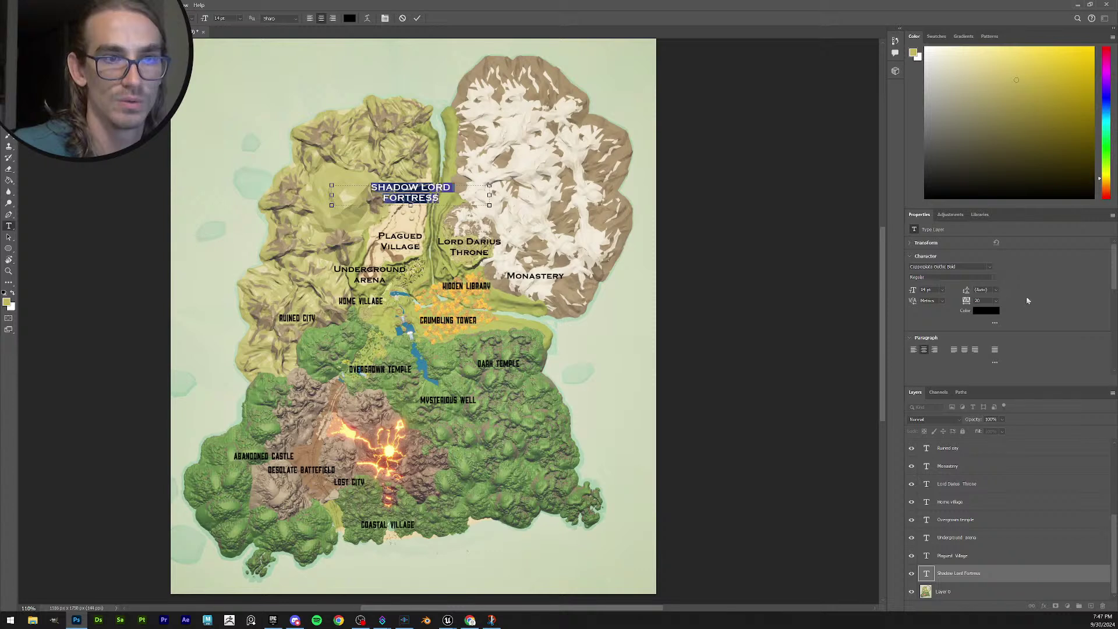
click(911, 243)
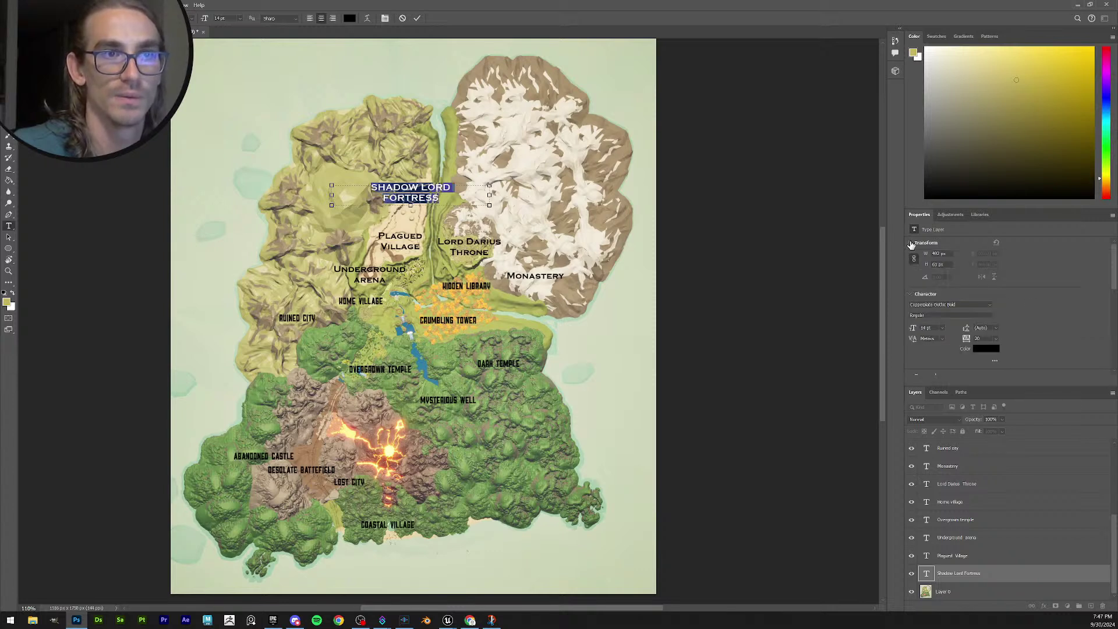
click(912, 243)
scroll(1040, 309, down, 3)
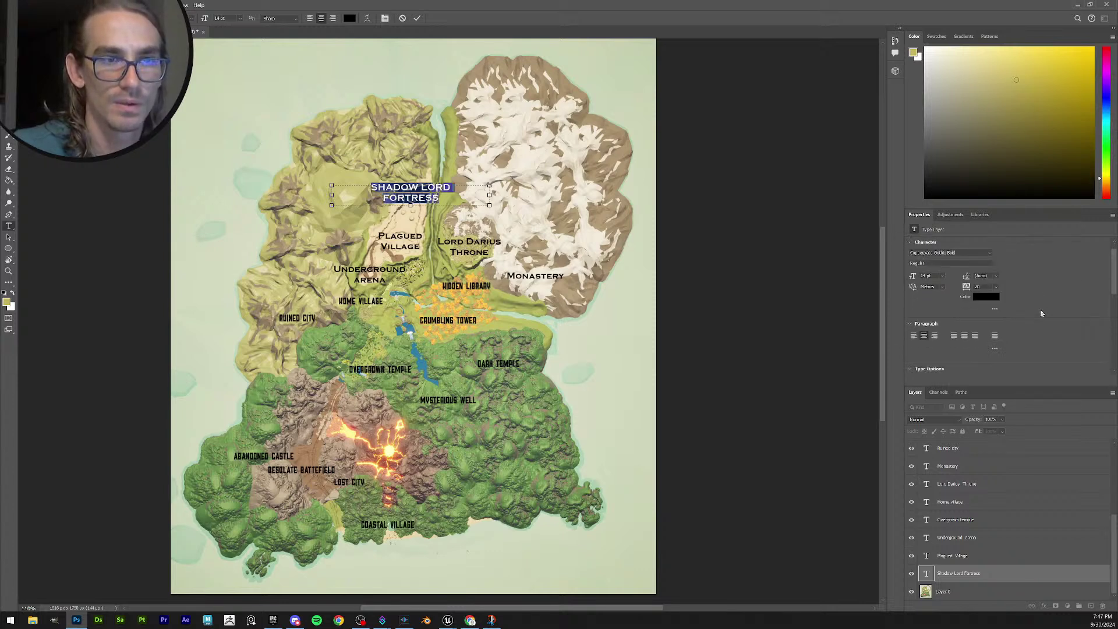
scroll(1041, 313, down, 1)
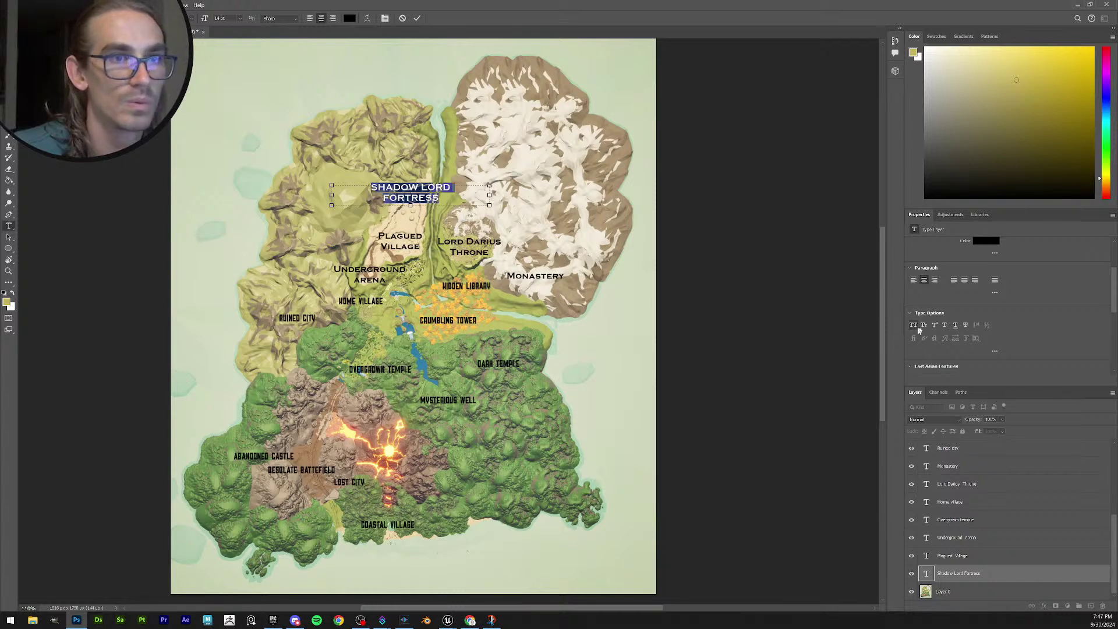
scroll(1004, 327, down, 5)
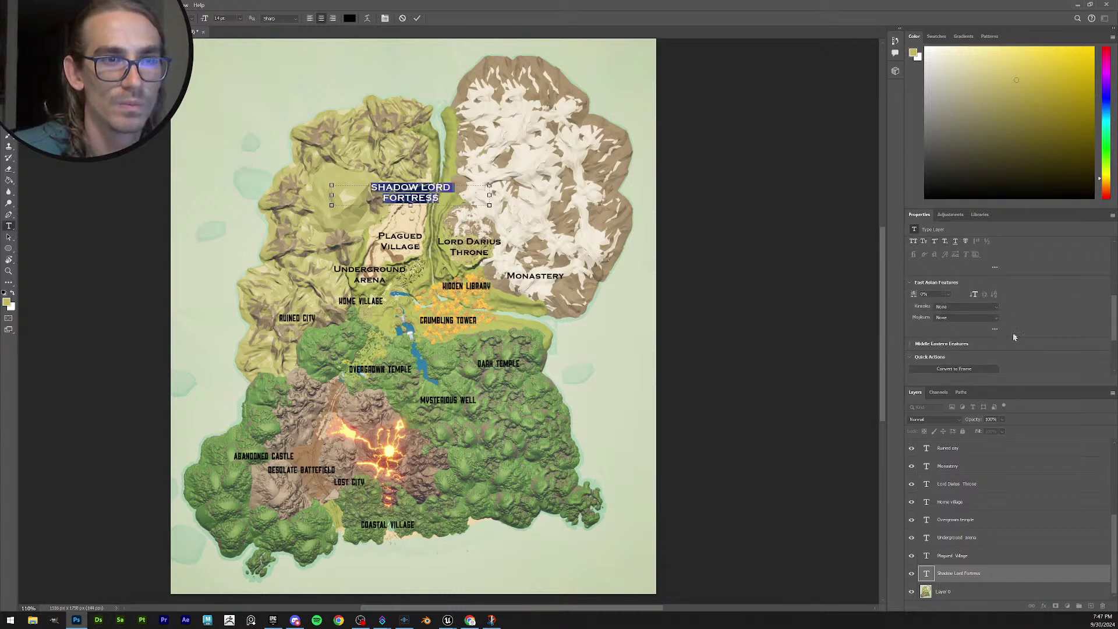
scroll(1015, 334, up, 6)
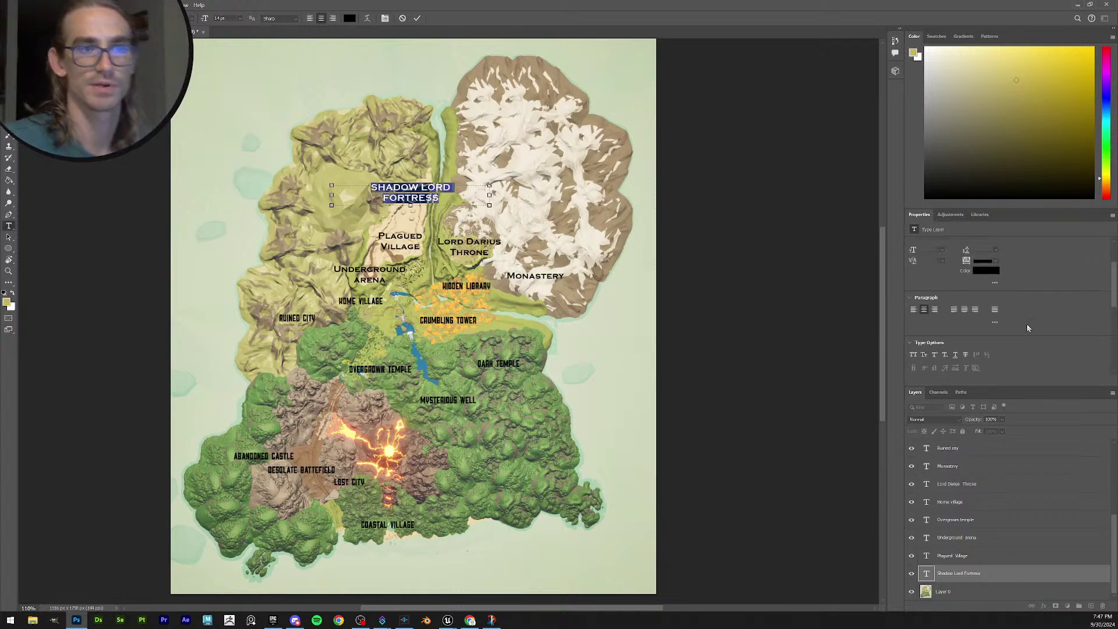
scroll(1027, 324, up, 2)
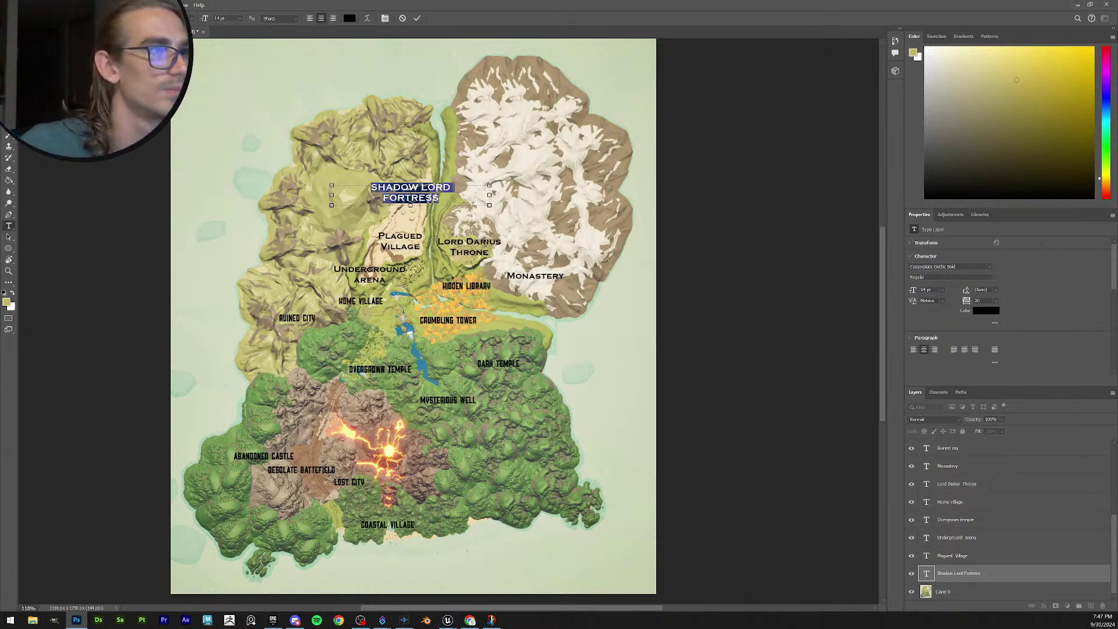
key(ctrl+Return)
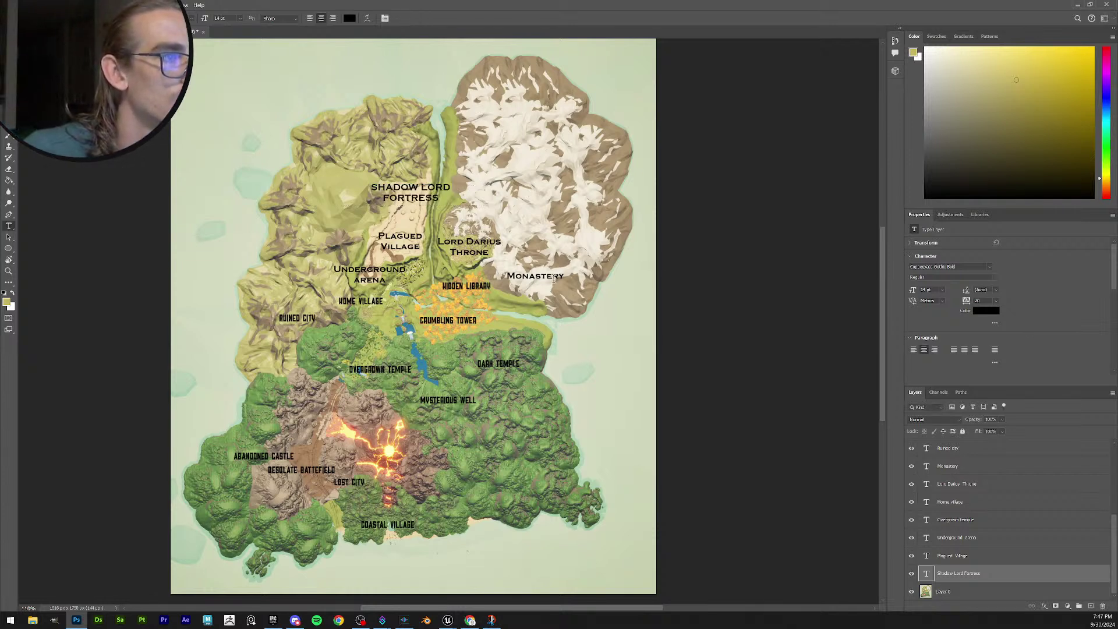
Set the Hidden Library label in Copperplate Gothic Bold and break it onto two lines before "Library".
click(473, 285)
key(ctrl+a)
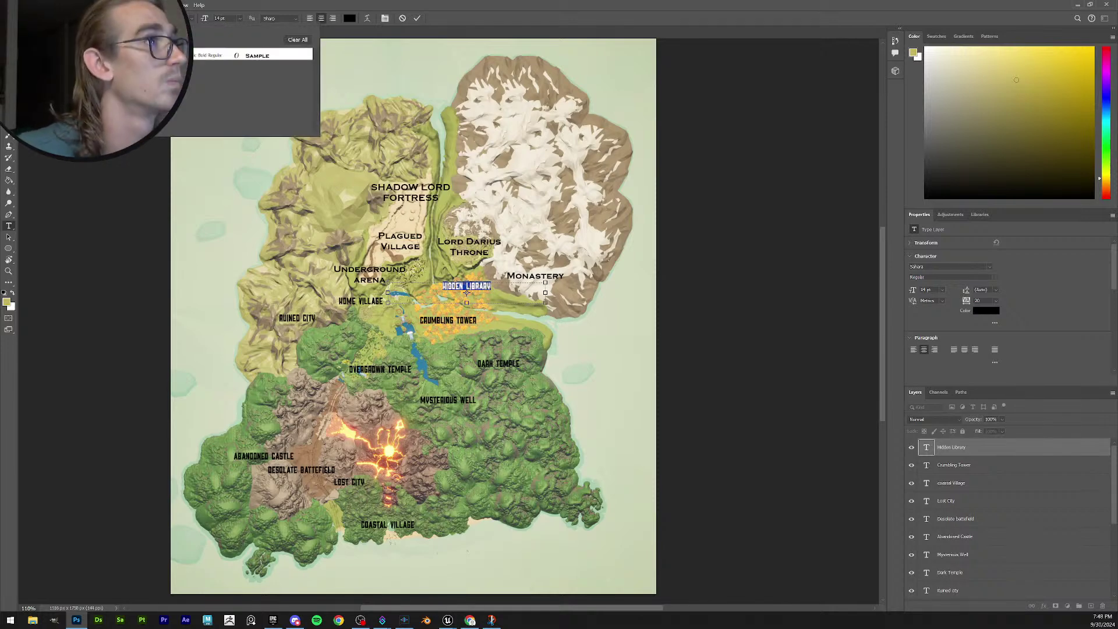
click(257, 70)
key(Right)
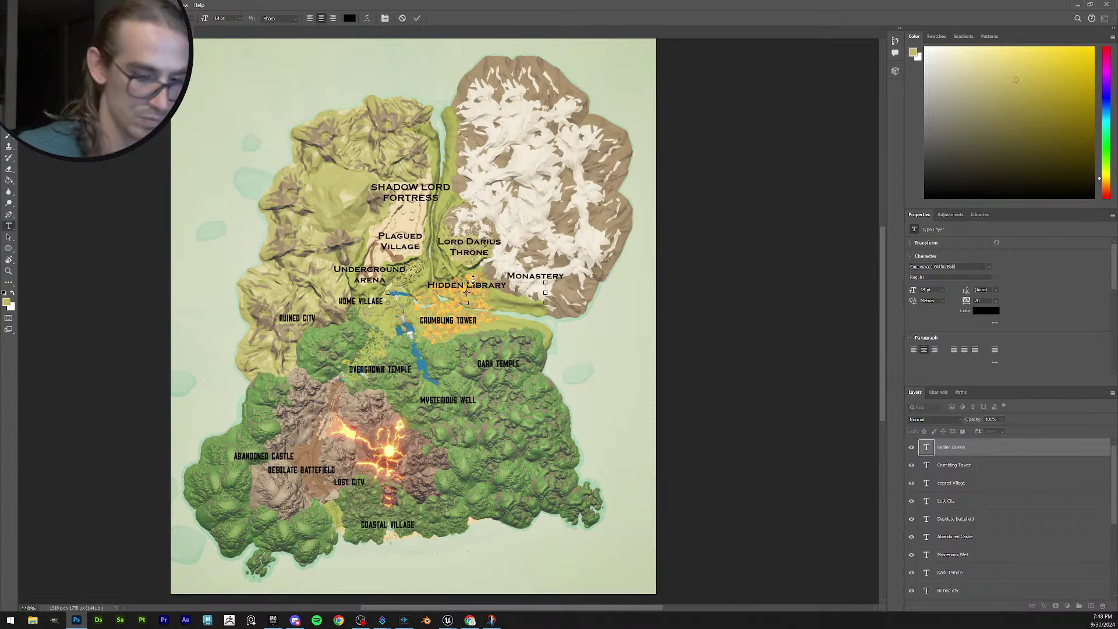
key(Return)
click(417, 19)
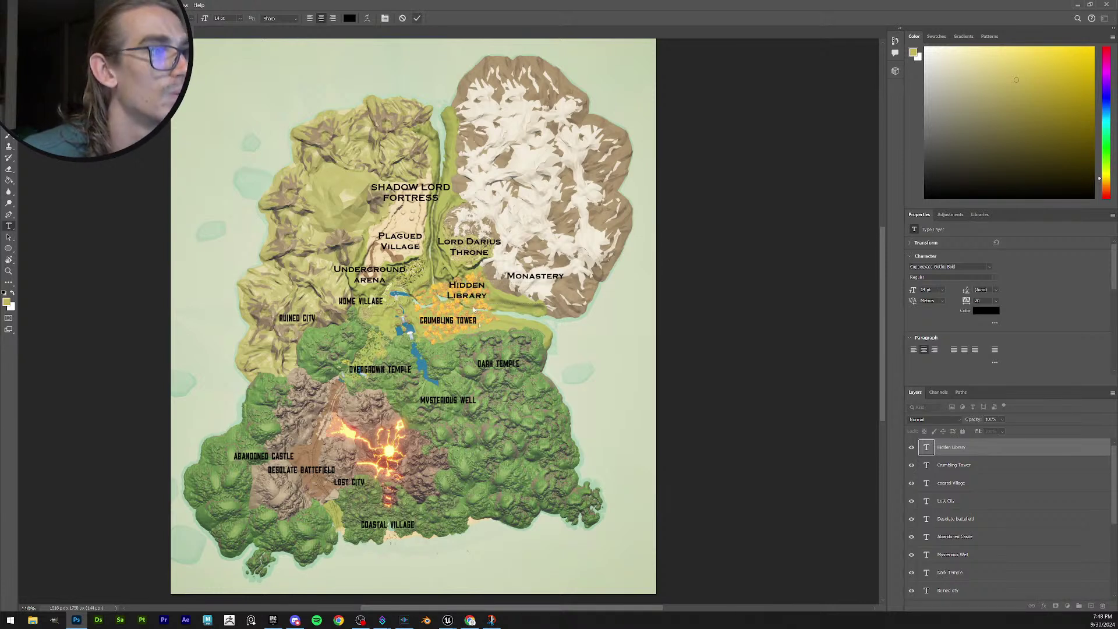
Set the Crumbling Tower label in Copperplate Gothic Bold and break it onto two lines before "Tower".
click(452, 322)
key(ctrl+a)
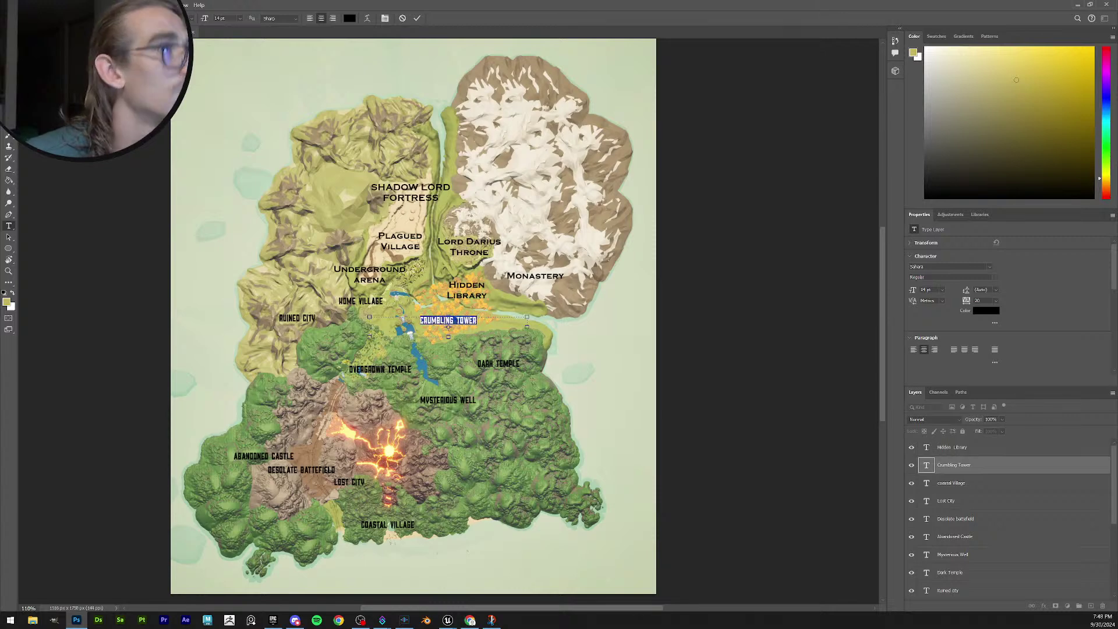
click(105, 18)
text(copperplate)
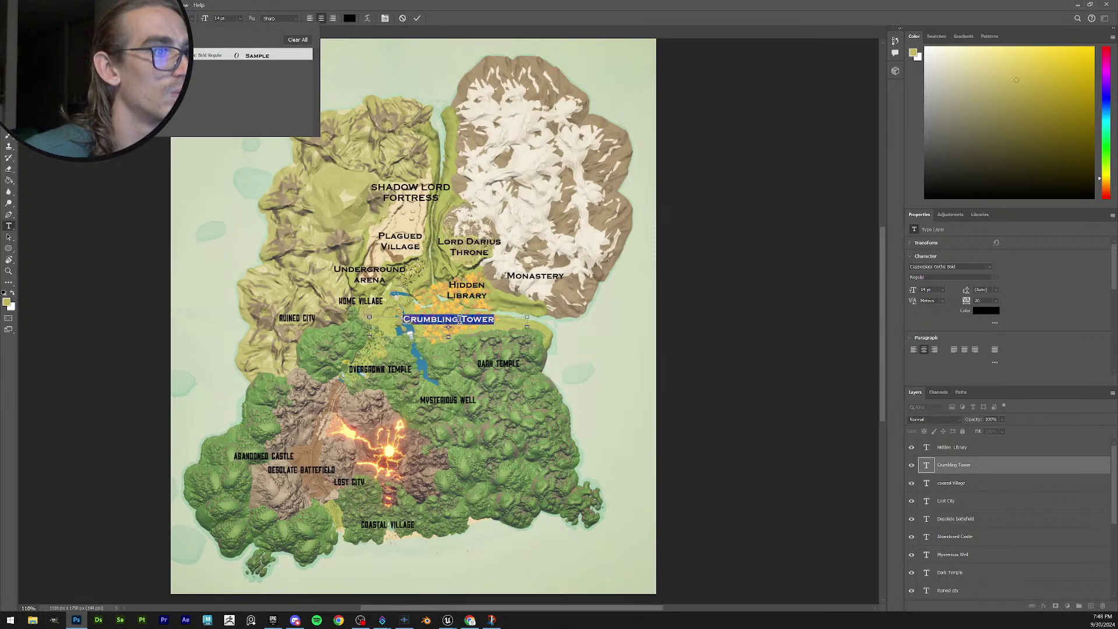
key(Escape)
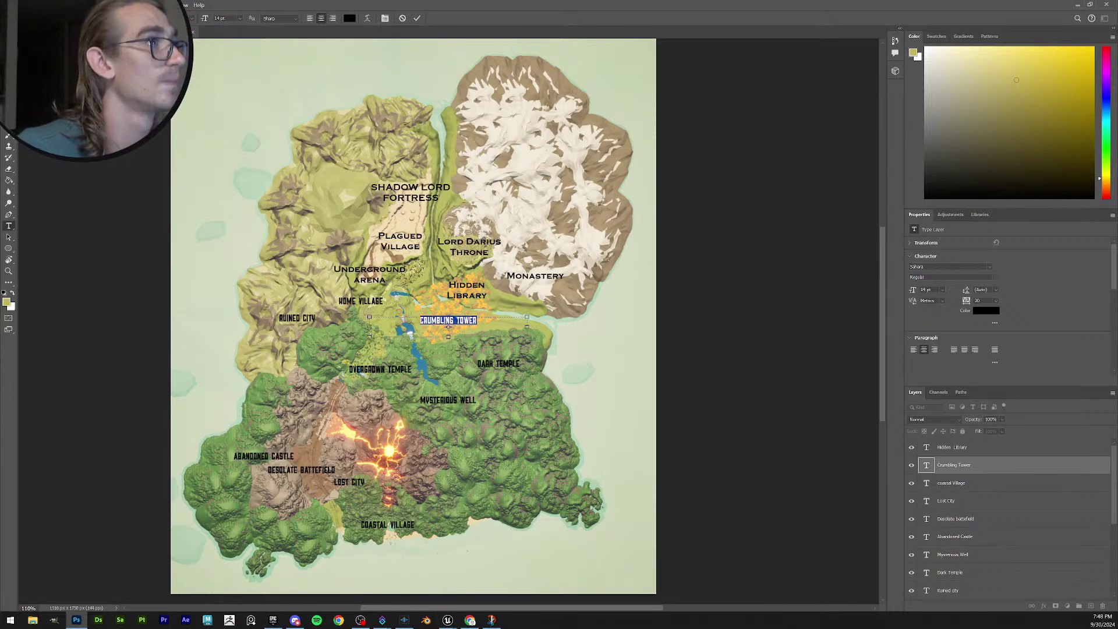
text(cop)
key(Return)
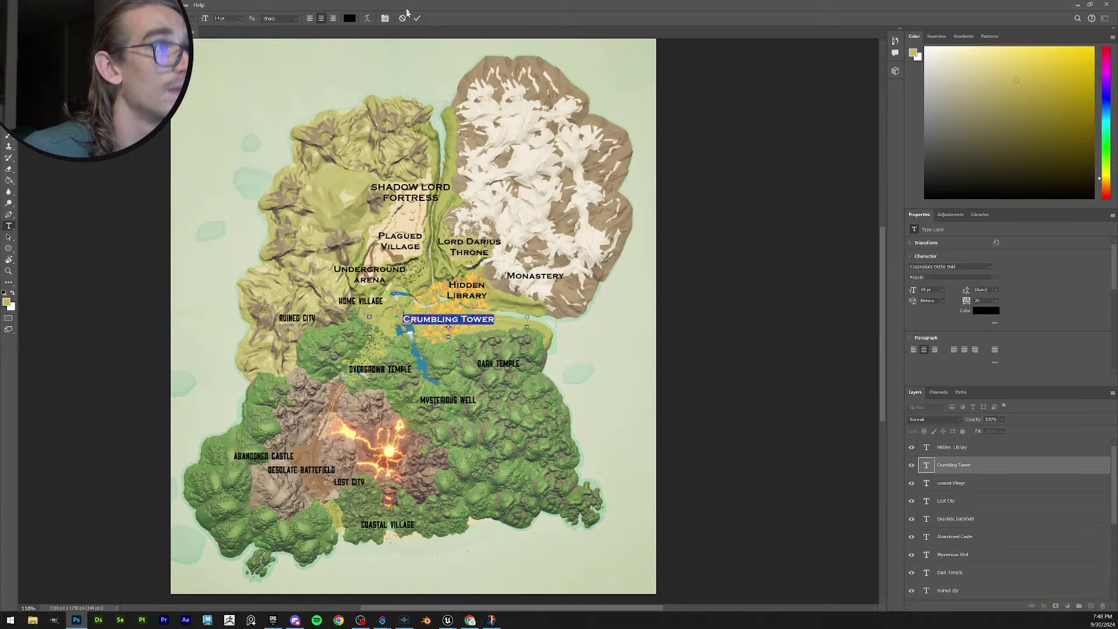
click(461, 321)
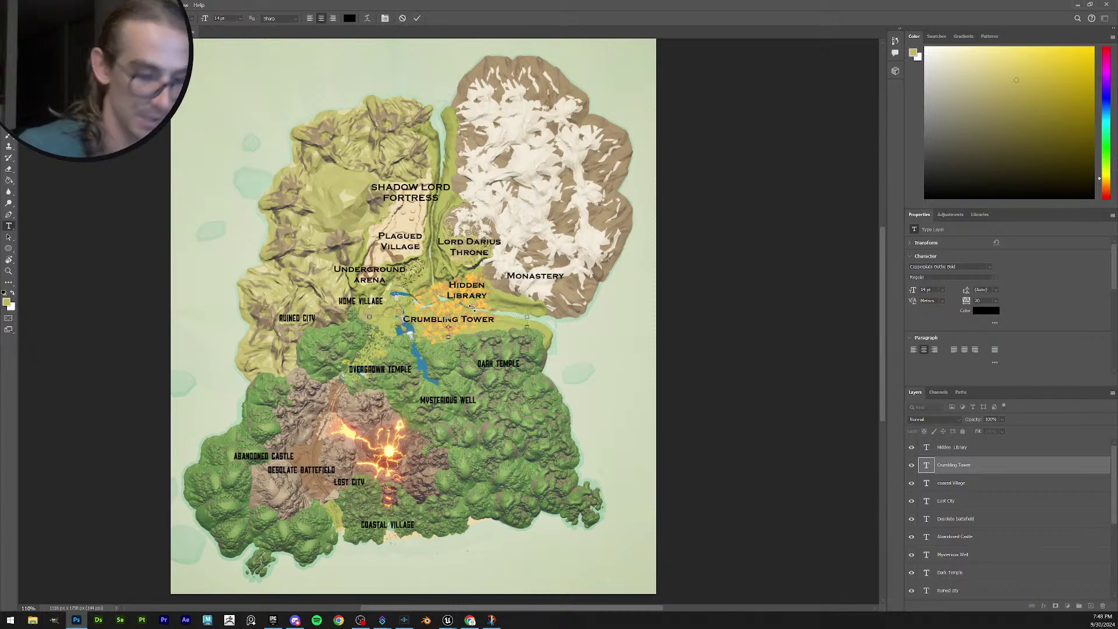
key(Return)
click(417, 18)
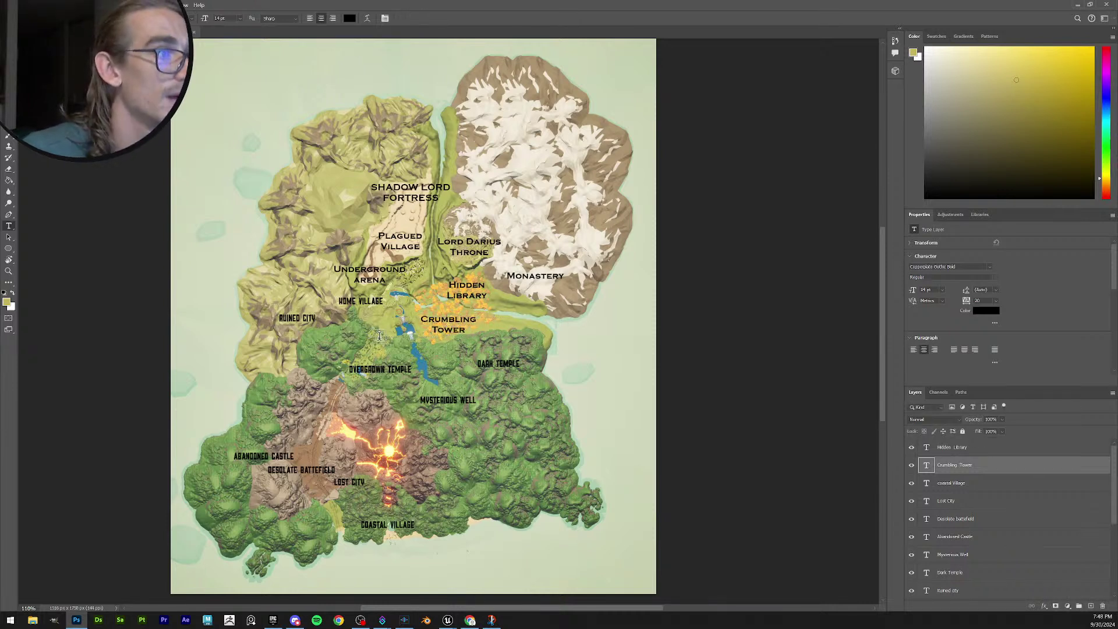
click(356, 301)
drag(384, 301, 371, 301)
key(ctrl+a)
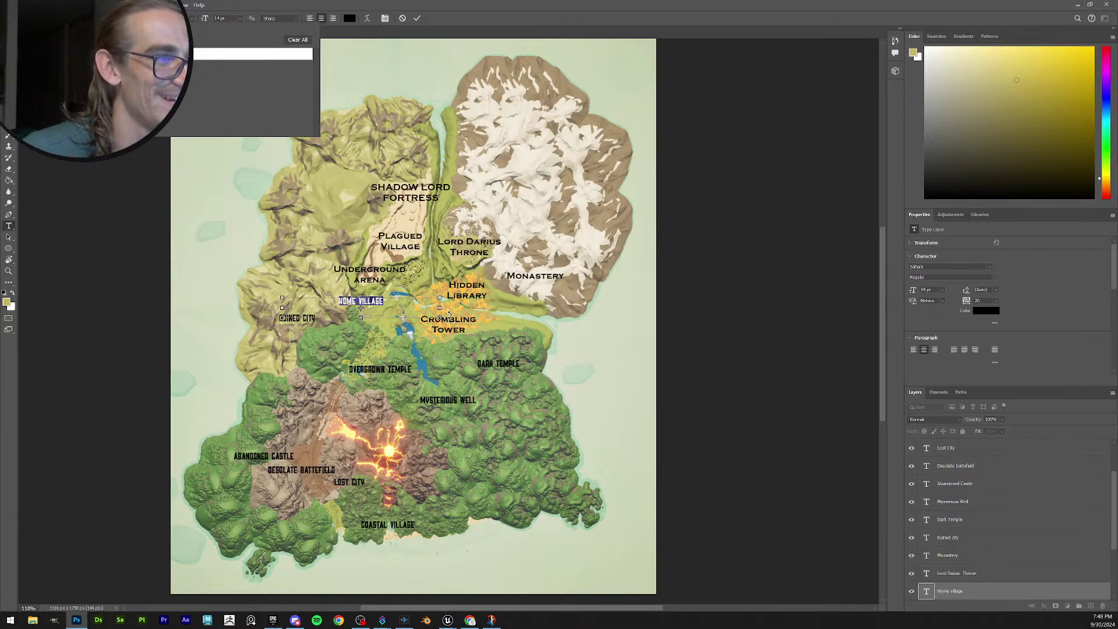
click(417, 18)
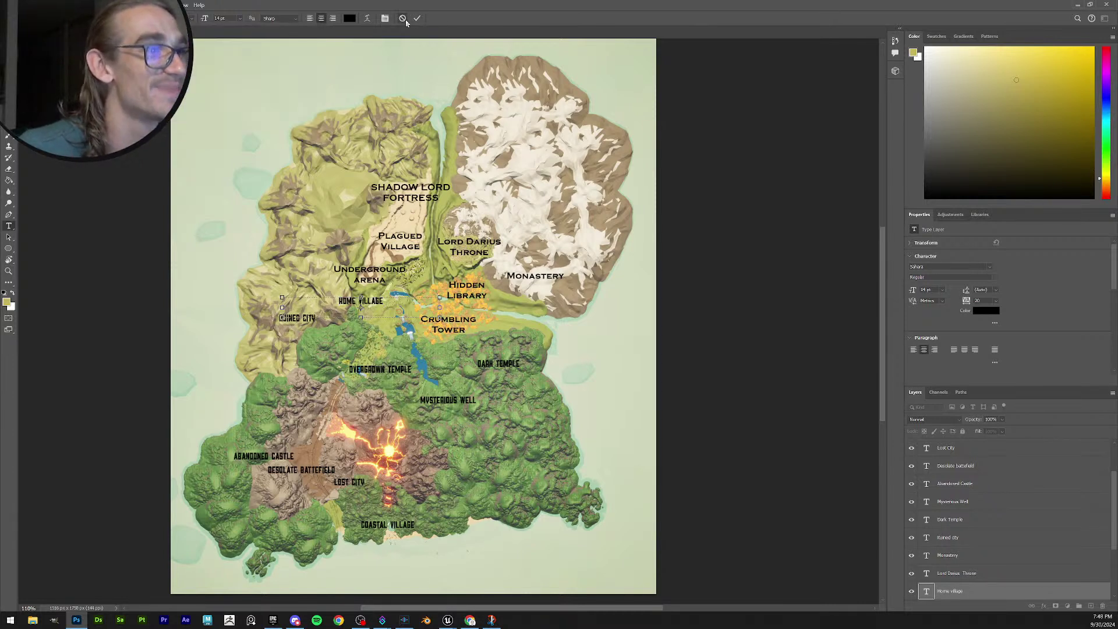
click(469, 330)
key(ctrl+a)
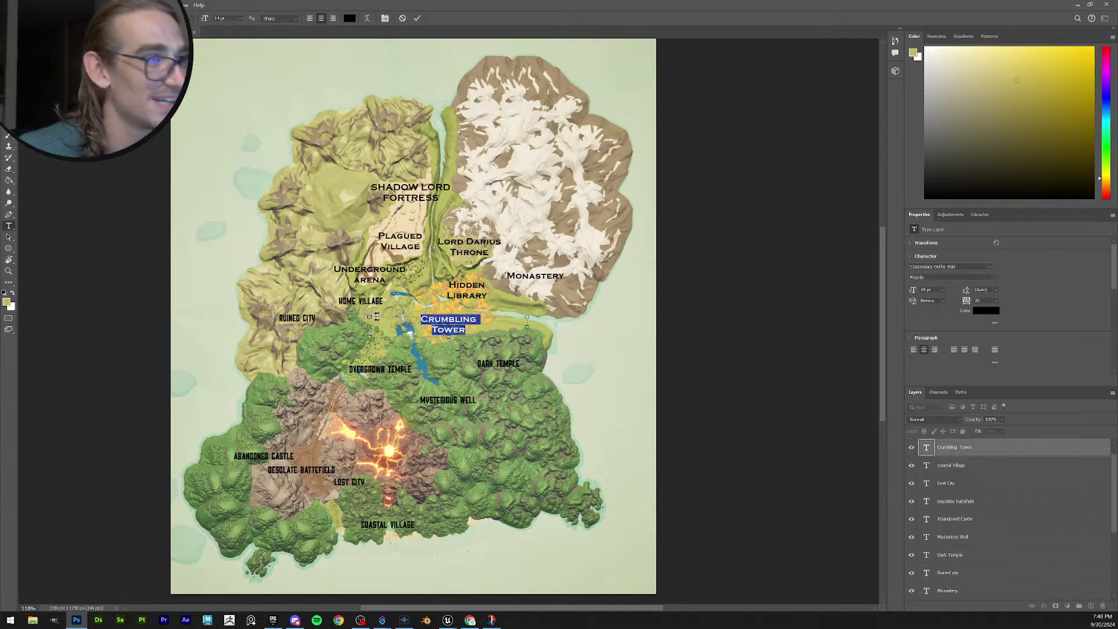
click(417, 18)
click(376, 300)
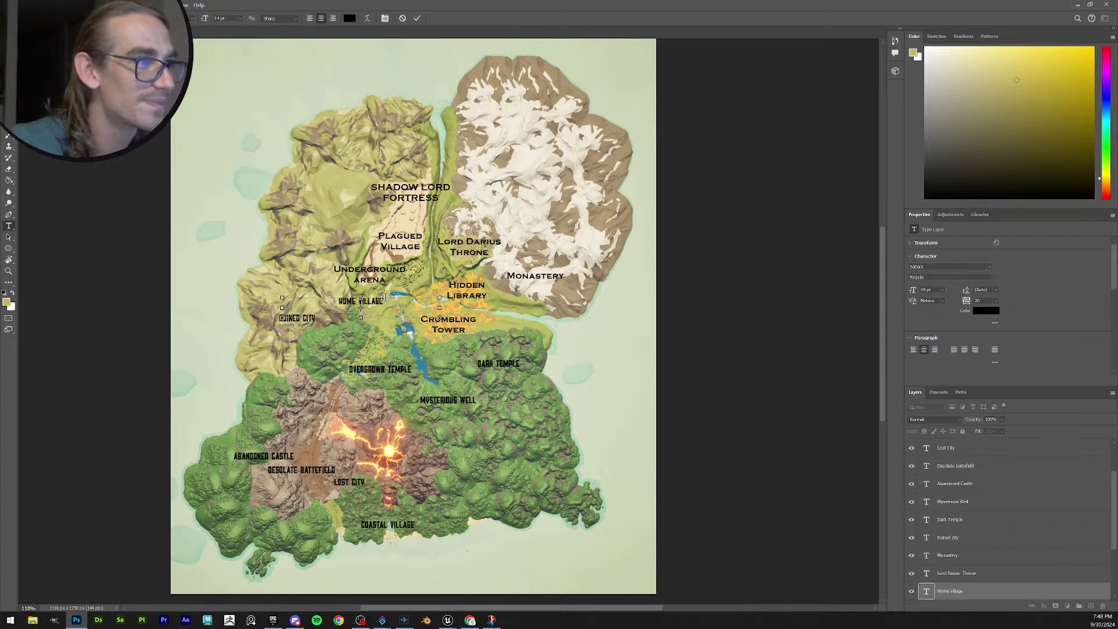
key(ctrl+a)
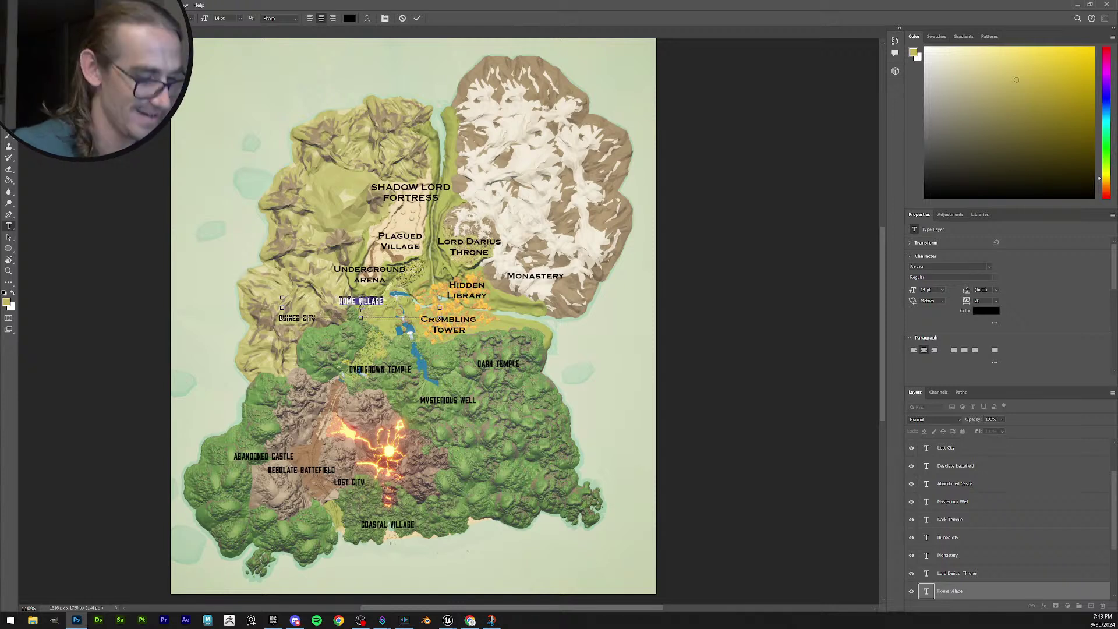
key(super+v)
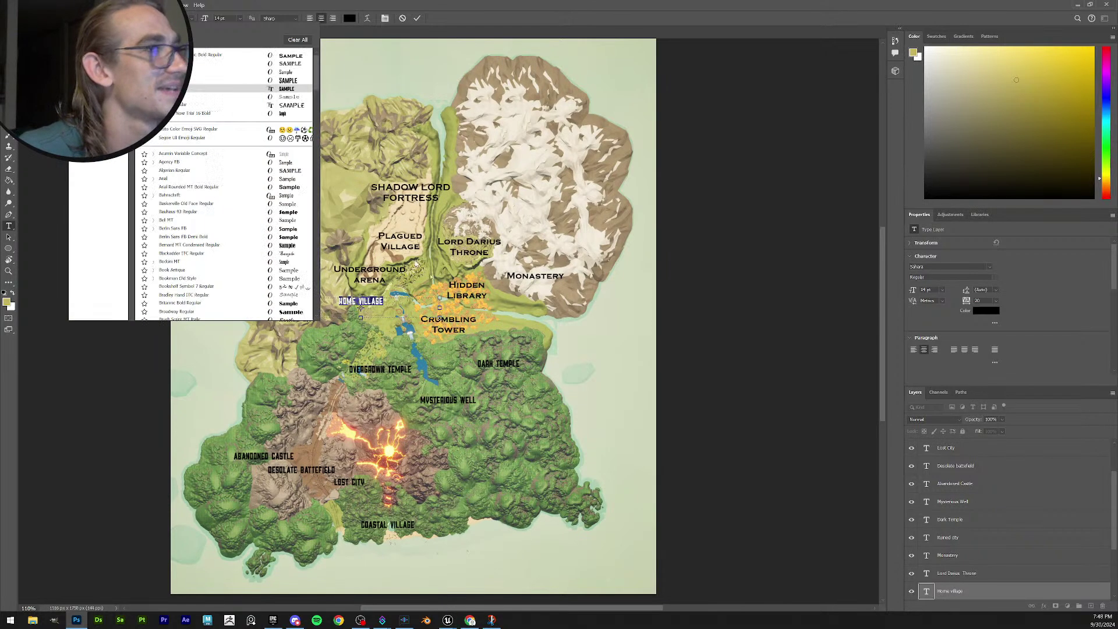
key(Escape)
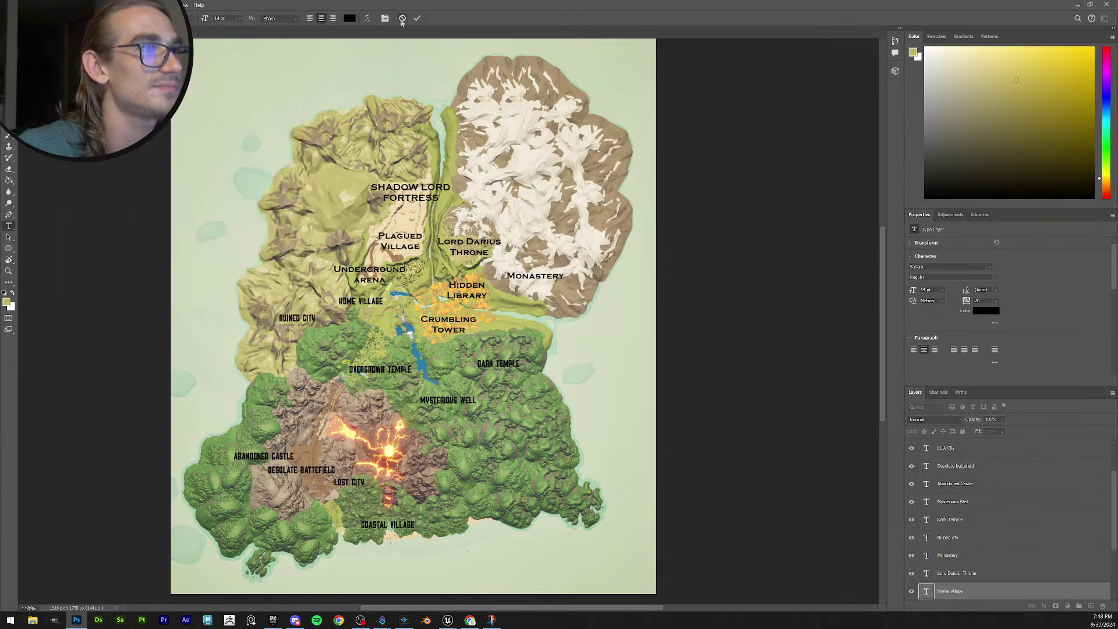
key(Escape)
Copy the font name from the Crumbling Tower label and apply Copperplate Gothic Bold to the Home Village label.
click(460, 329)
key(ctrl+a)
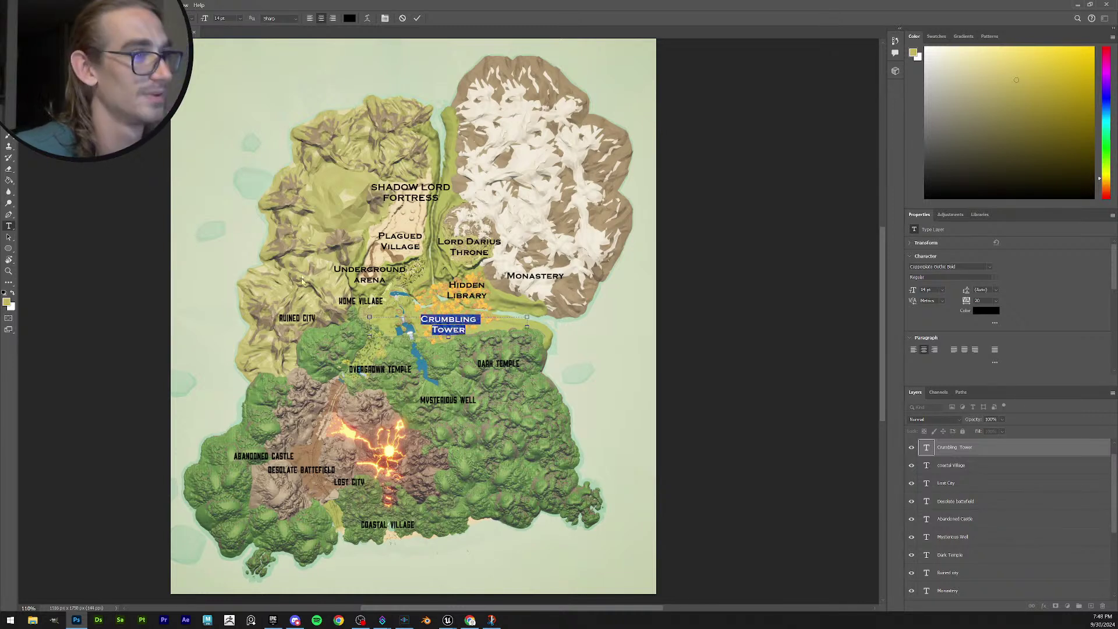
click(417, 18)
click(378, 301)
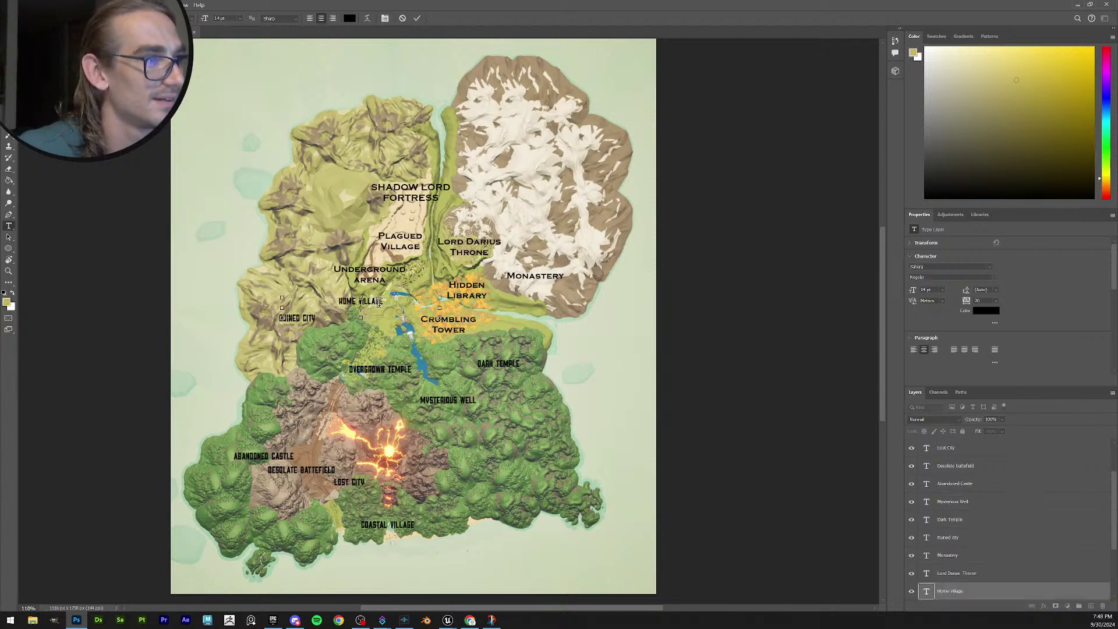
key(ctrl+a)
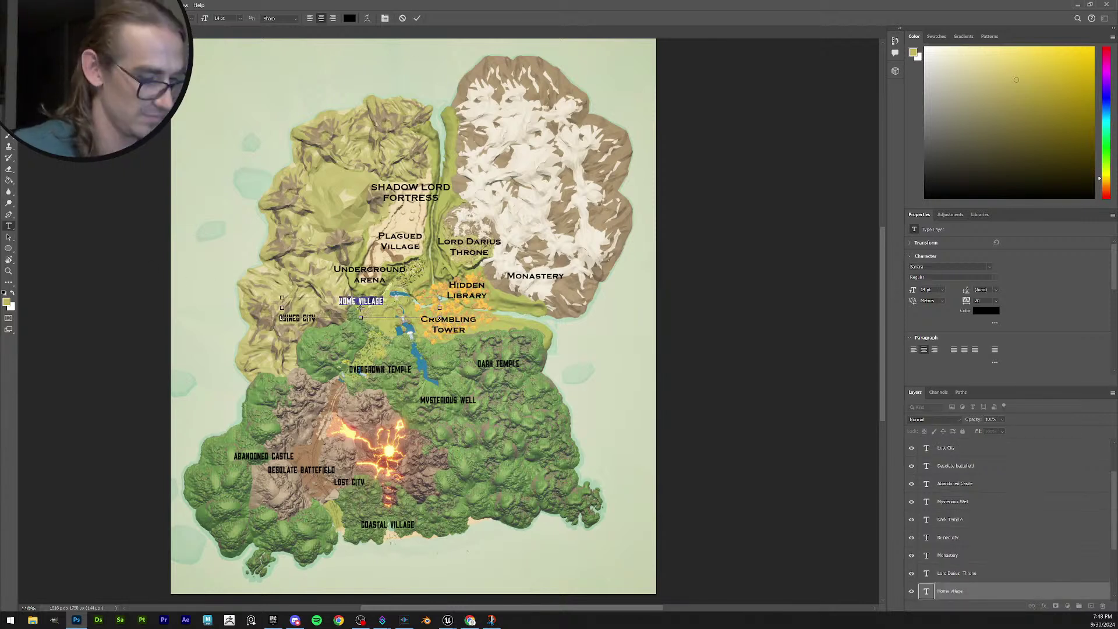
key(ctrl+v)
click(201, 57)
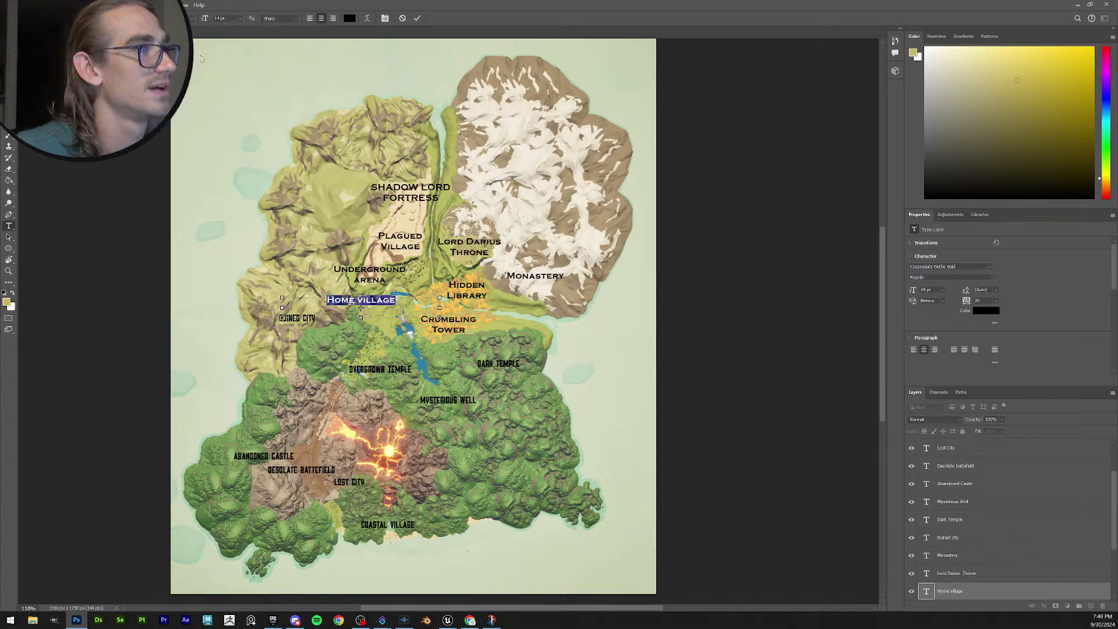
Capitalise the V in the Home Village label and break it onto two lines before "Village".
click(368, 299)
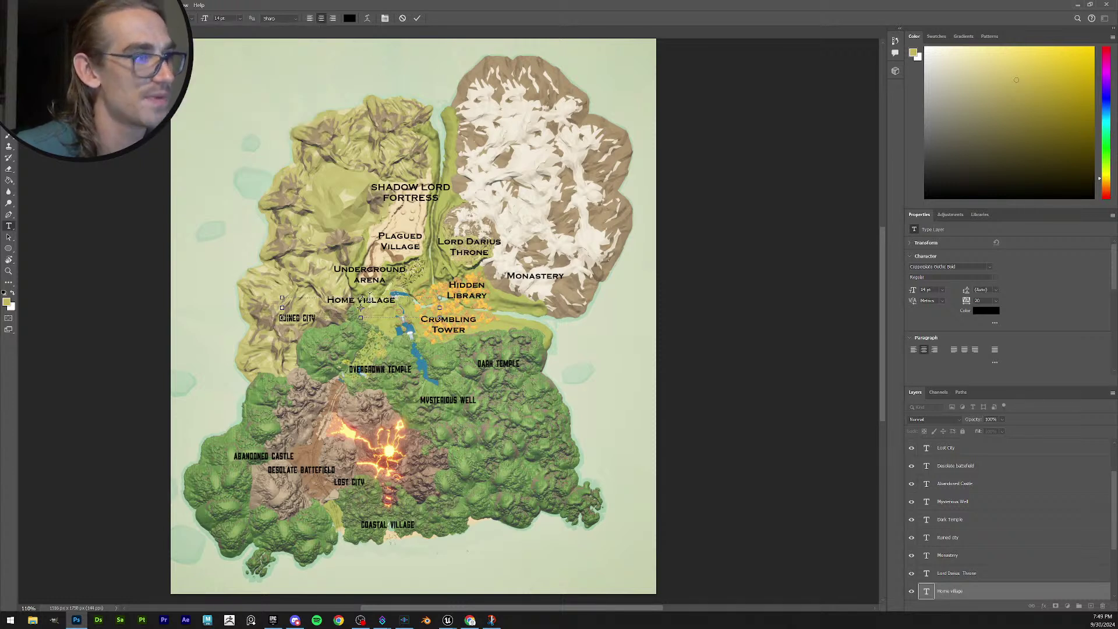
key(BackSpace)
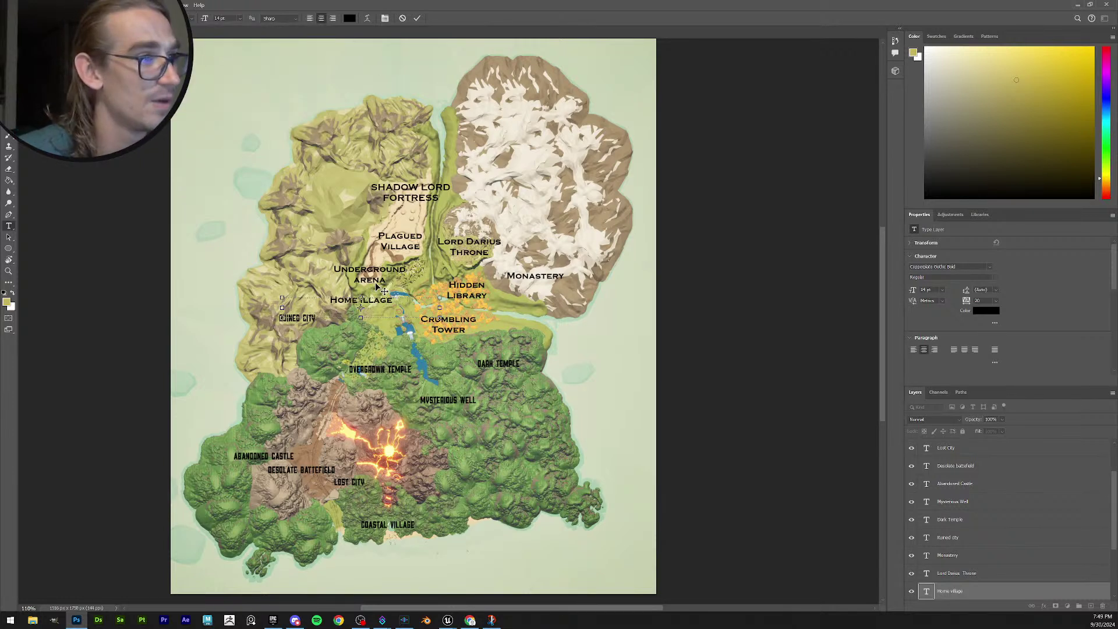
text(V)
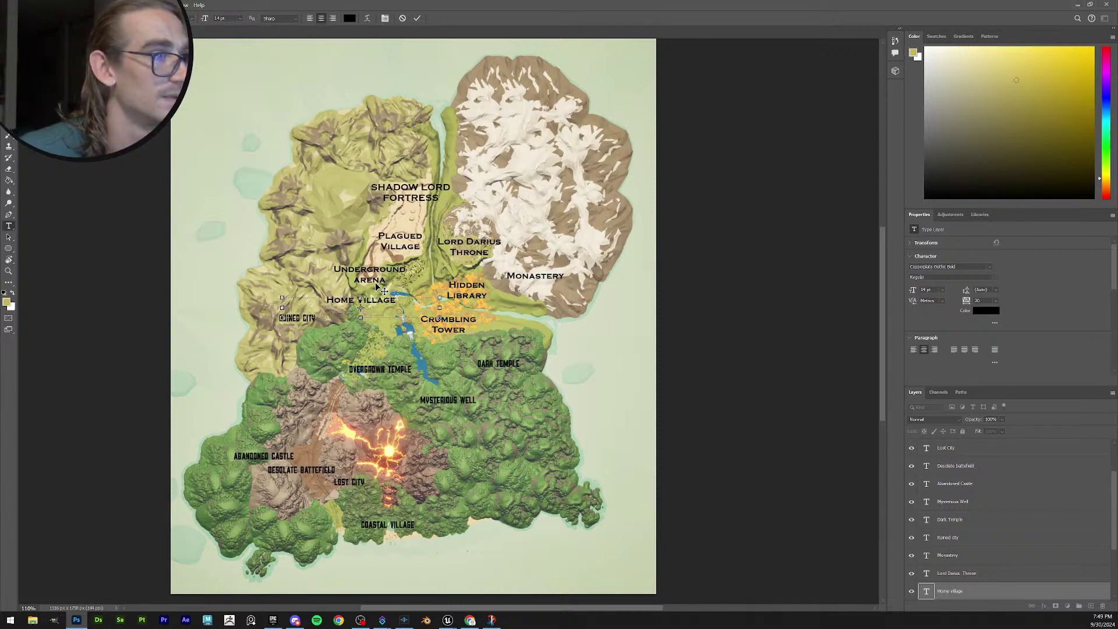
key(Return)
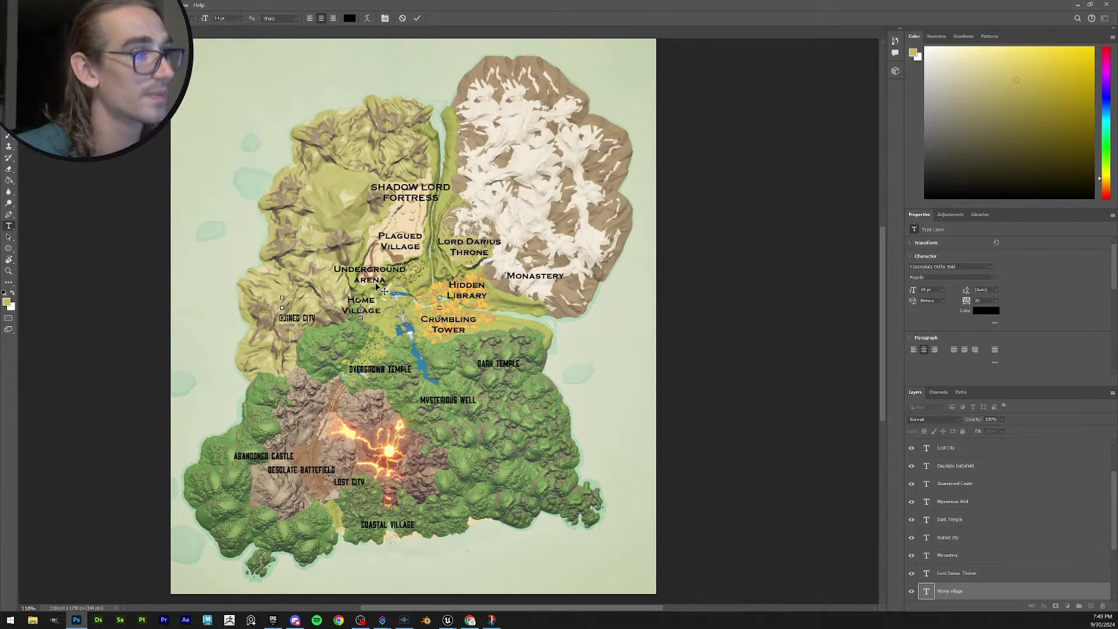
click(417, 19)
Move the Home Village label slightly up and right, and nudge the Hidden Library label slightly to the right.
key(v)
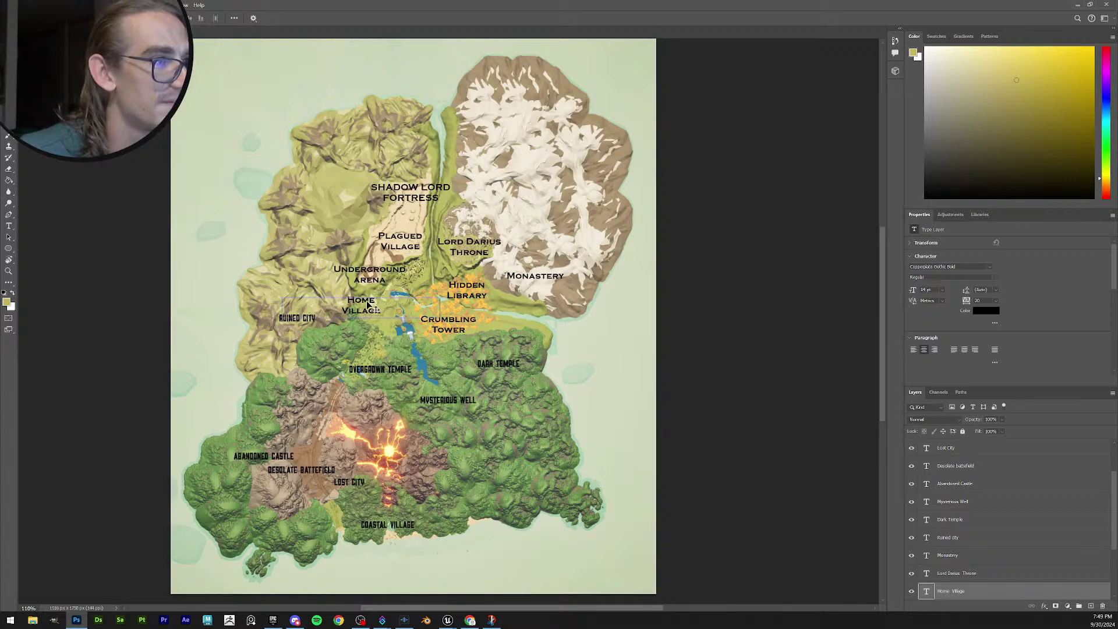
mouse_move(368, 304)
mouse_down()
mouse_move(378, 279)
mouse_move(368, 301)
mouse_up()
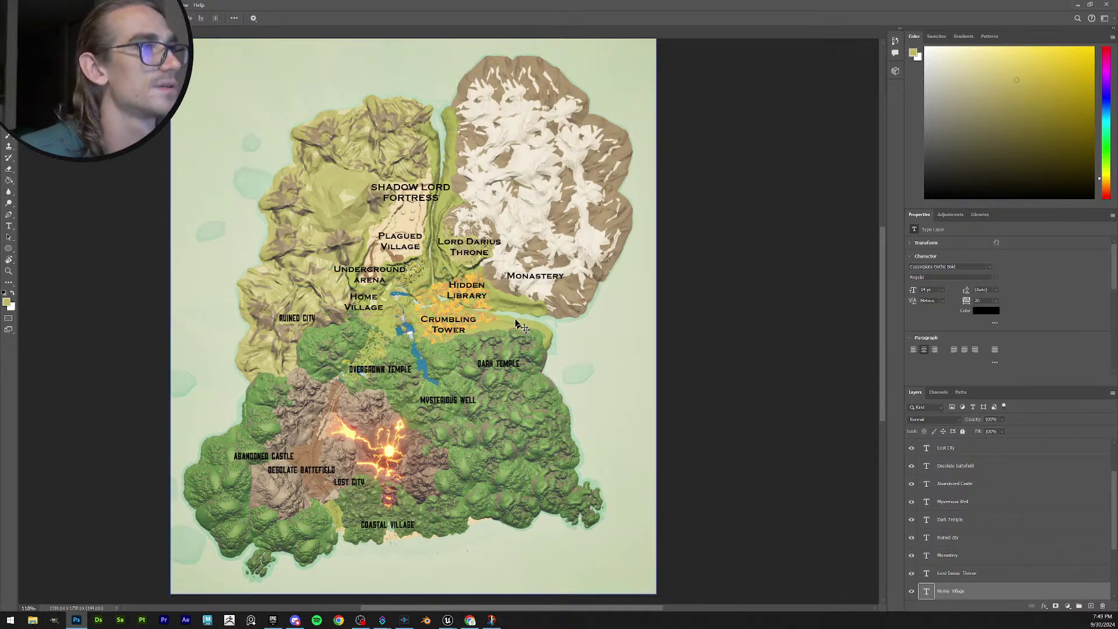
drag(467, 287, 473, 288)
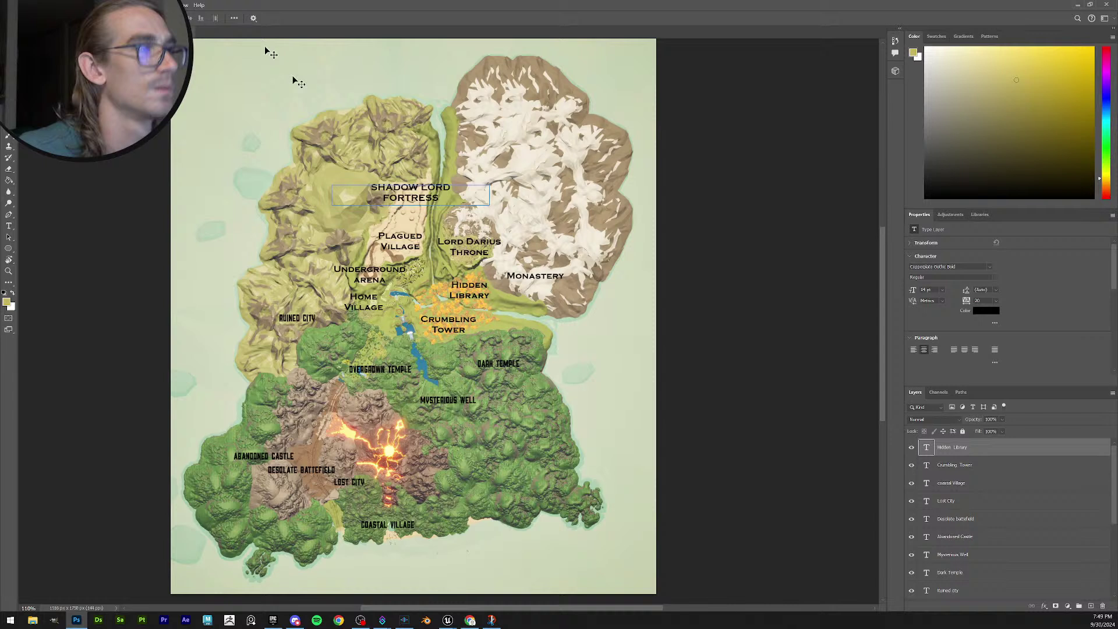
Set the Ruined City label in Copperplate Gothic Bold.
click(297, 330)
key(t)
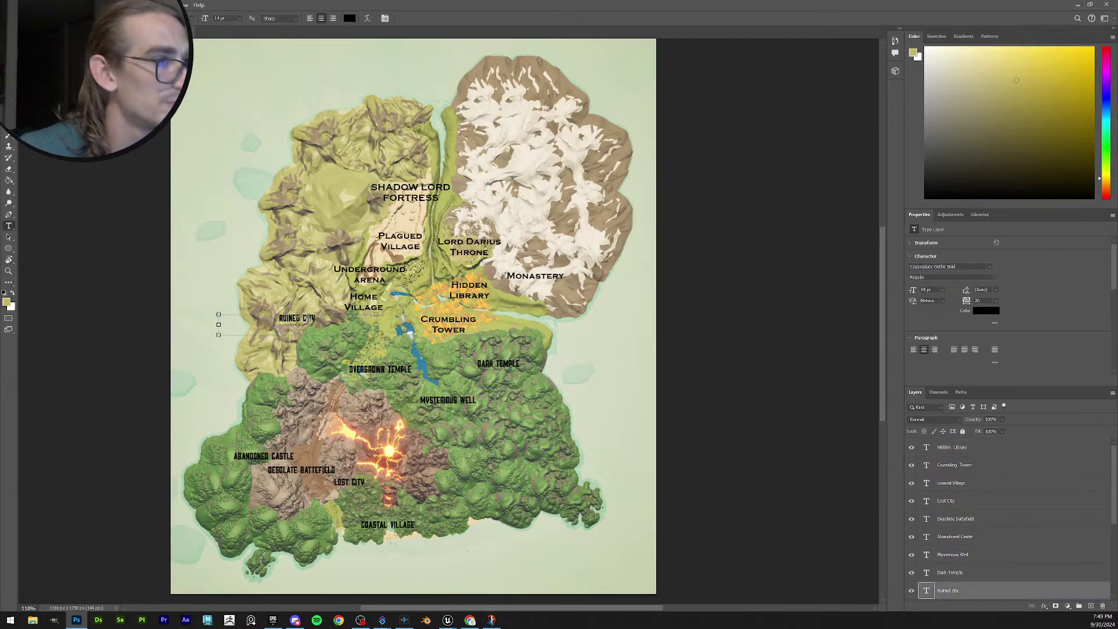
click(308, 318)
key(ctrl+a)
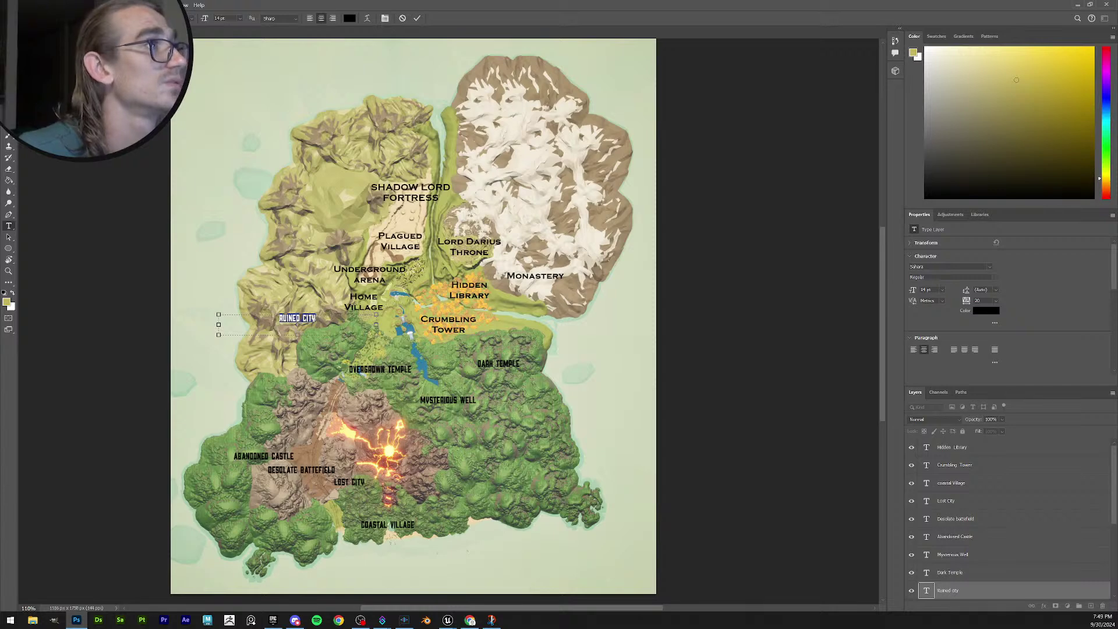
click(145, 18)
click(268, 54)
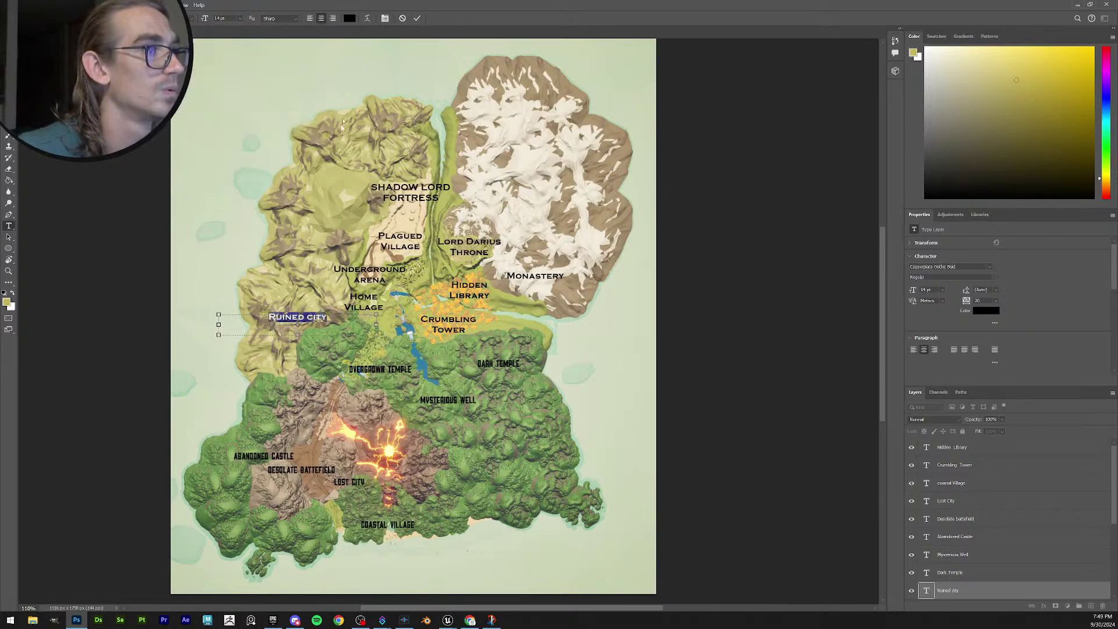
click(420, 18)
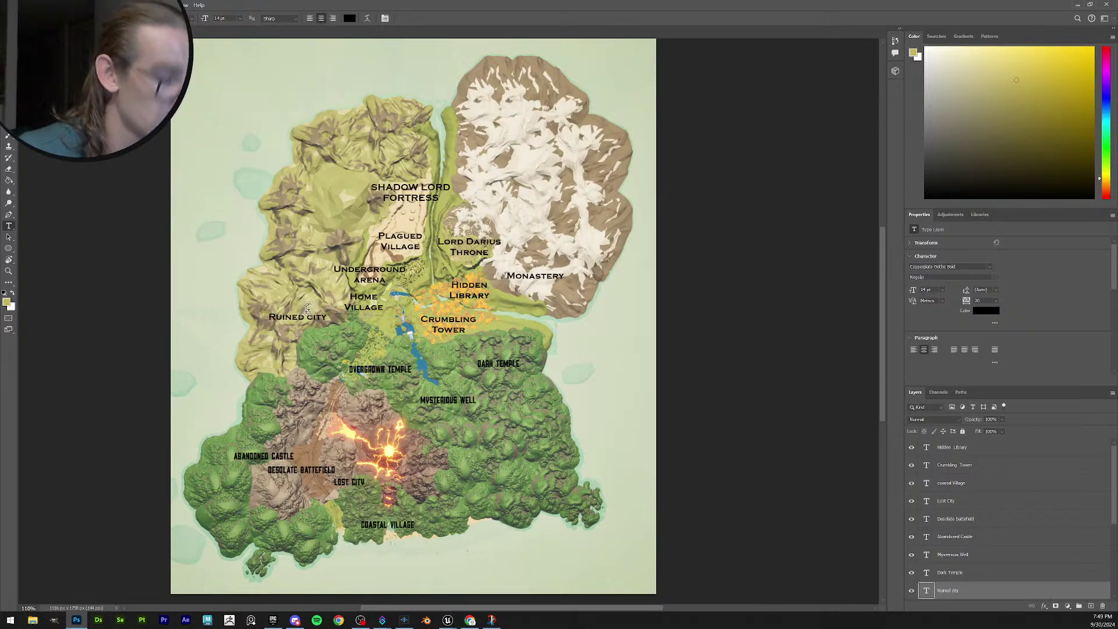
Nudge the Ruined City label slightly to the right and capitalise the C in "City".
key(v)
drag(313, 323, 316, 319)
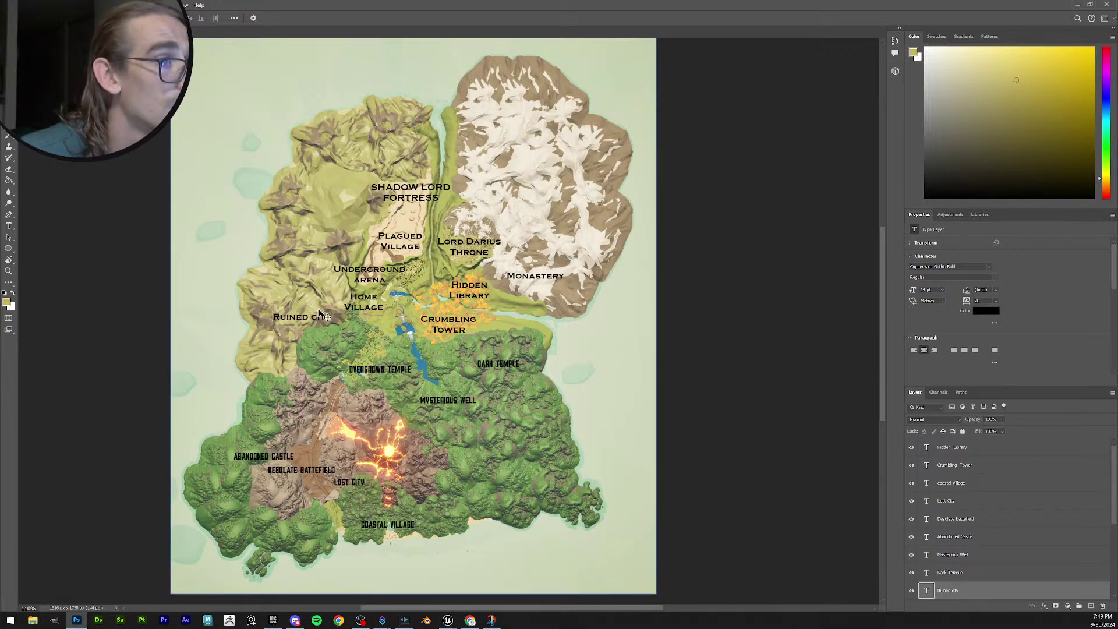
key(t)
click(317, 316)
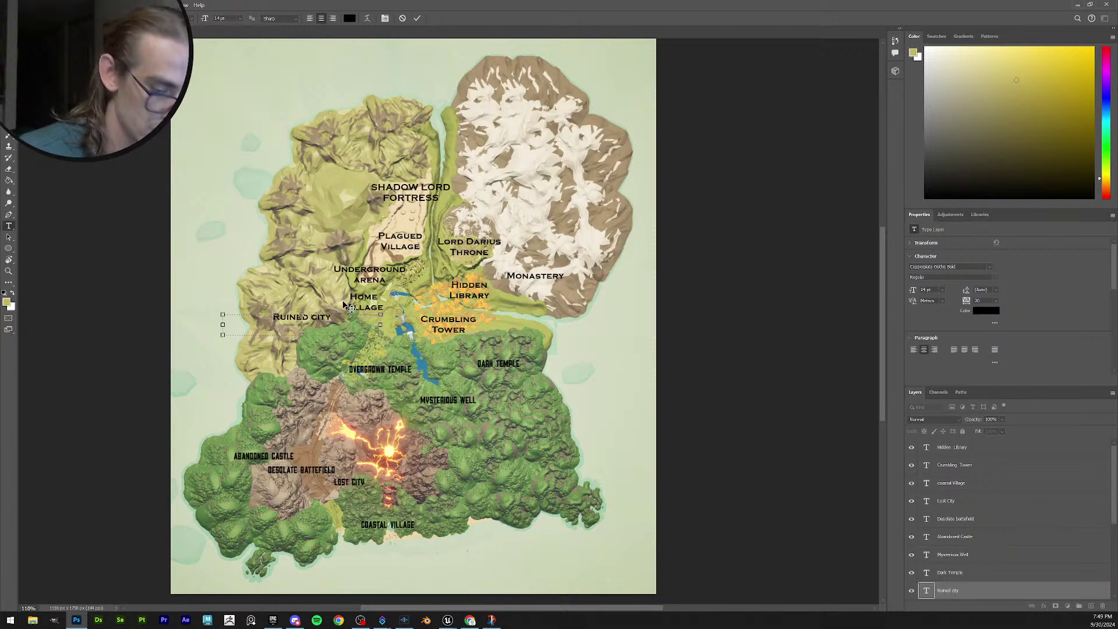
click(419, 18)
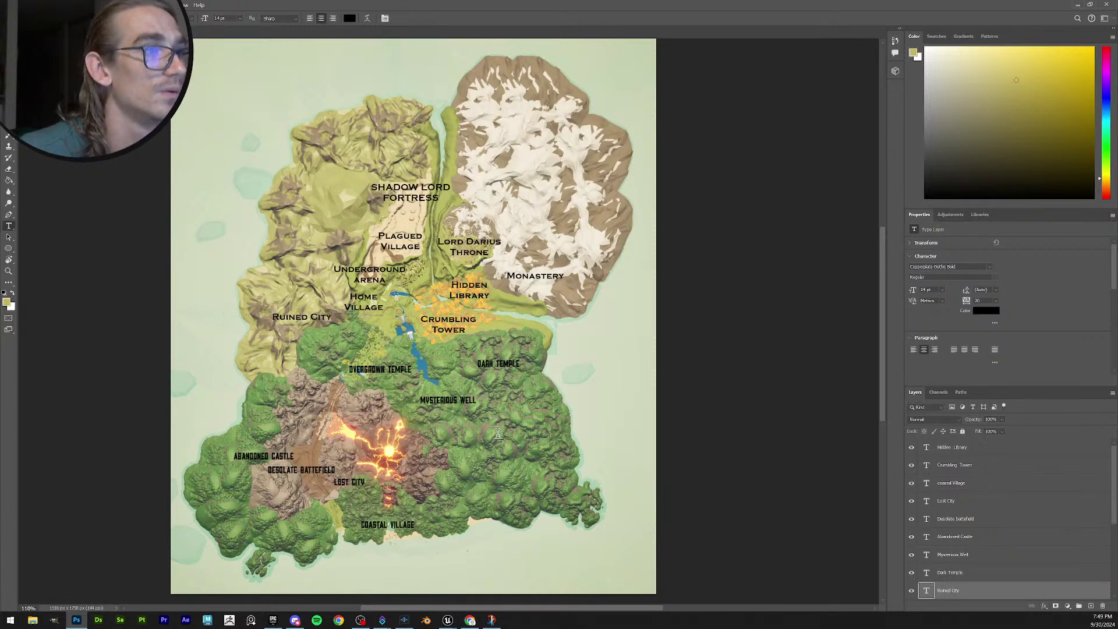
Set the Overgrown Temple label in Copperplate Gothic Bold.
click(385, 371)
drag(410, 370, 316, 365)
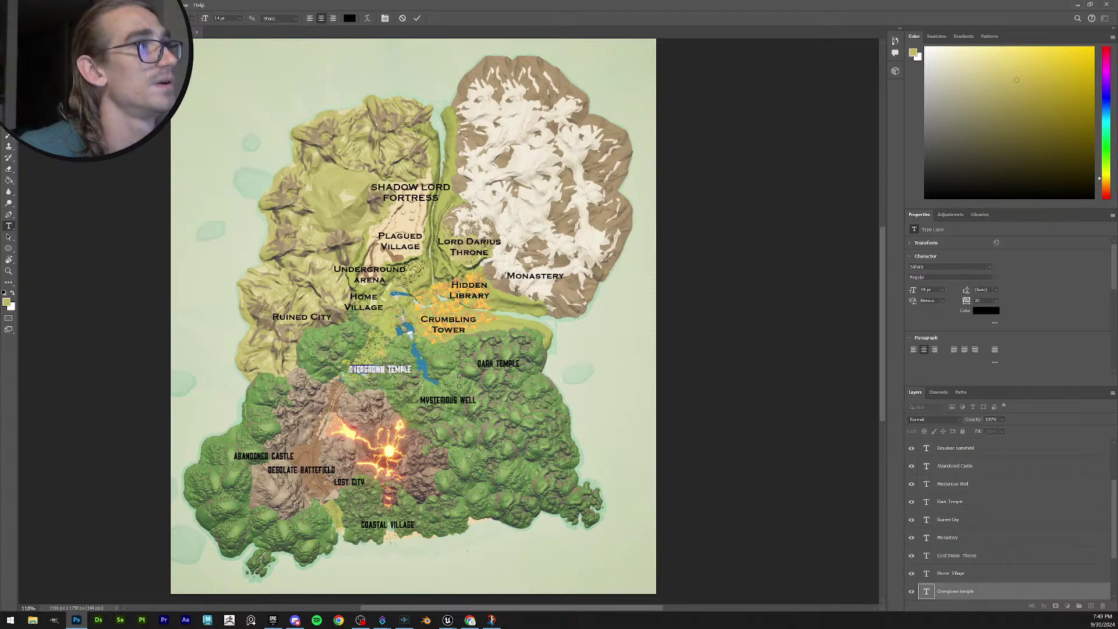
click(123, 19)
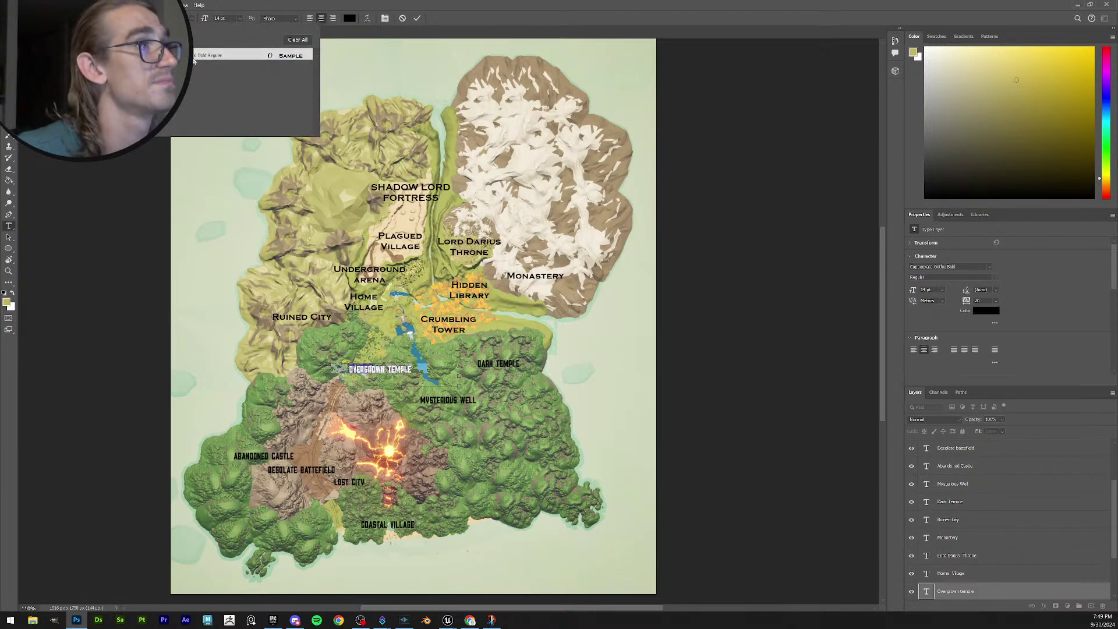
click(135, 54)
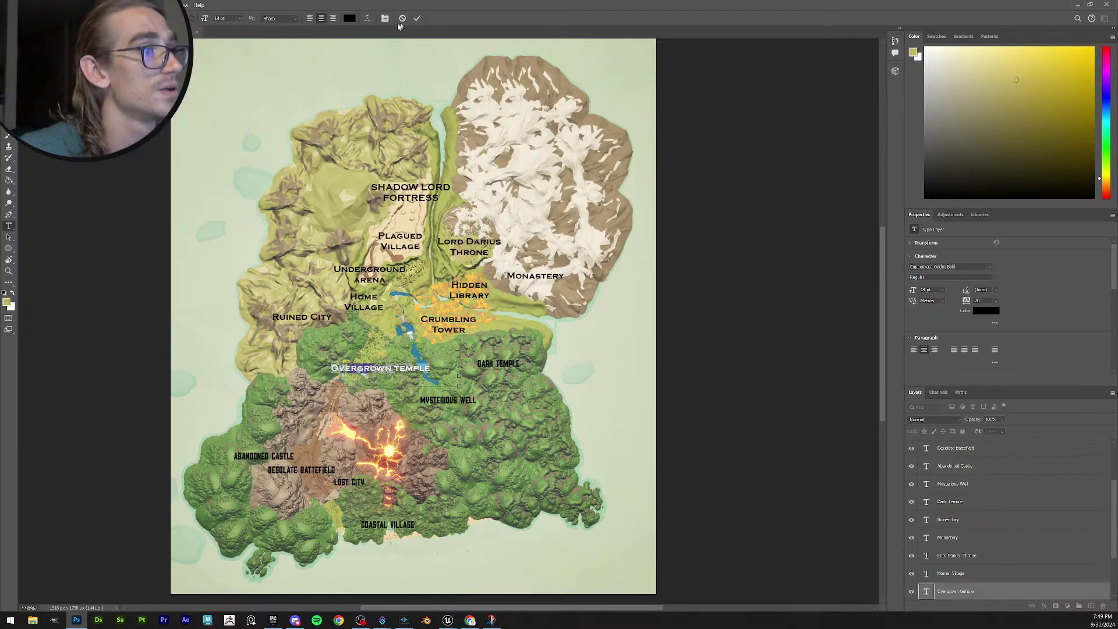
Break the Overgrown Temple label onto two lines before a capitalised "Temple" and move it slightly up and right.
click(397, 369)
key(Return)
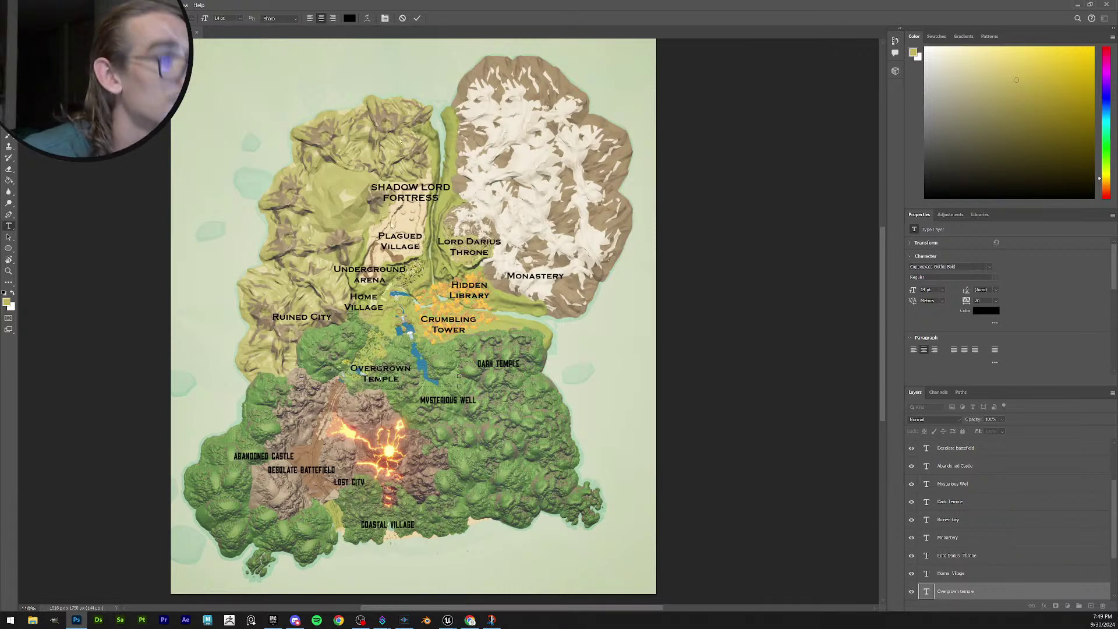
click(417, 18)
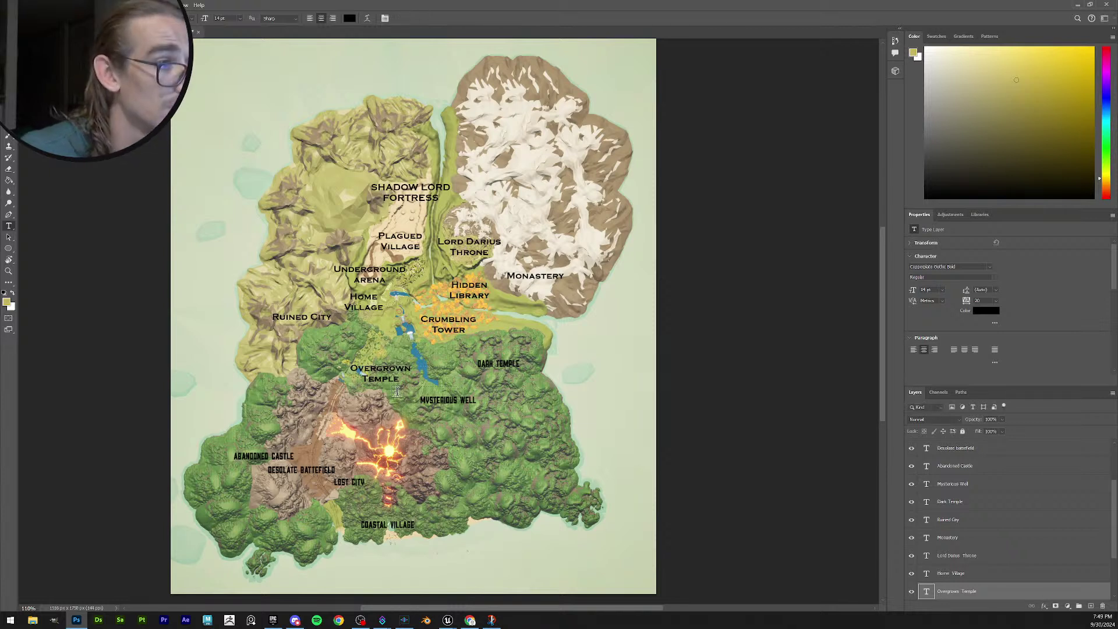
key(v)
drag(398, 383, 404, 374)
Set the Dark Temple label in Copperplate Gothic Bold.
key(t)
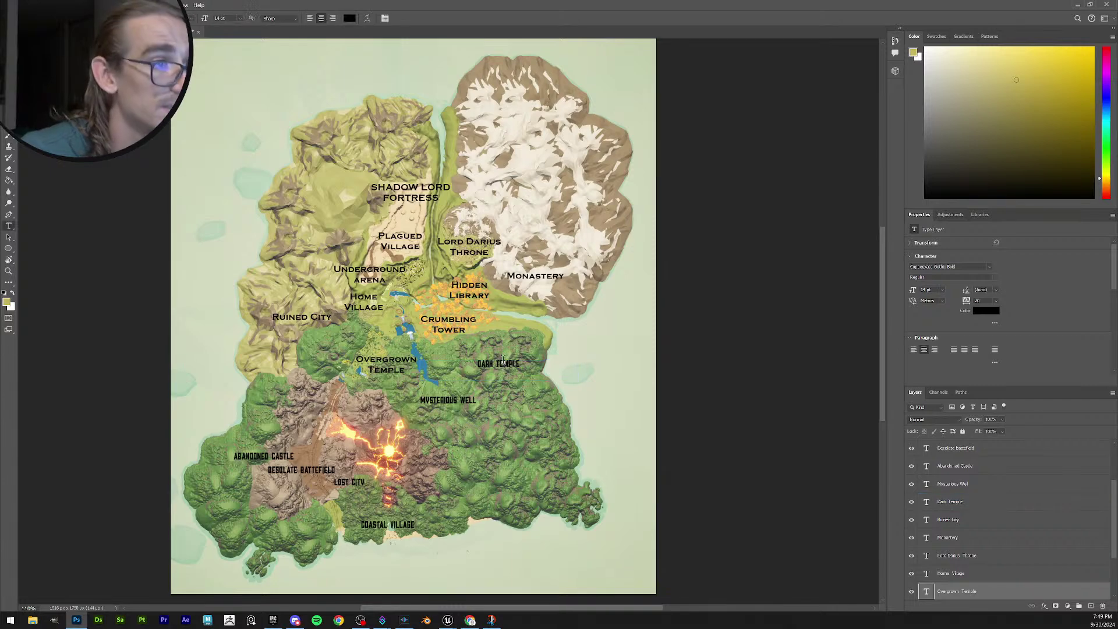
click(527, 362)
key(ctrl+a)
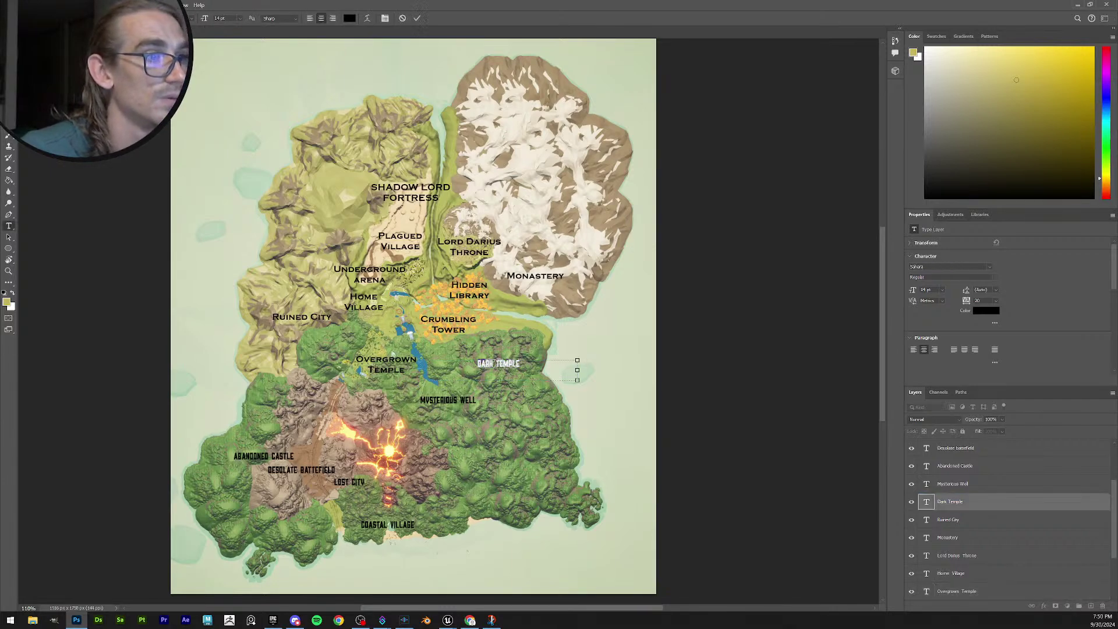
text(cop)
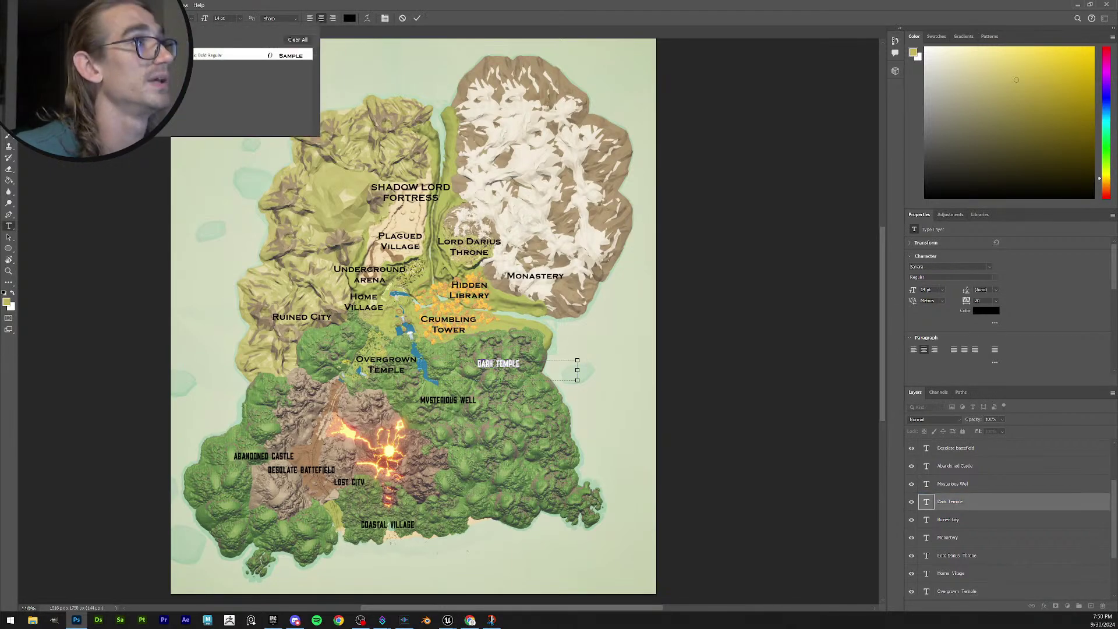
click(163, 55)
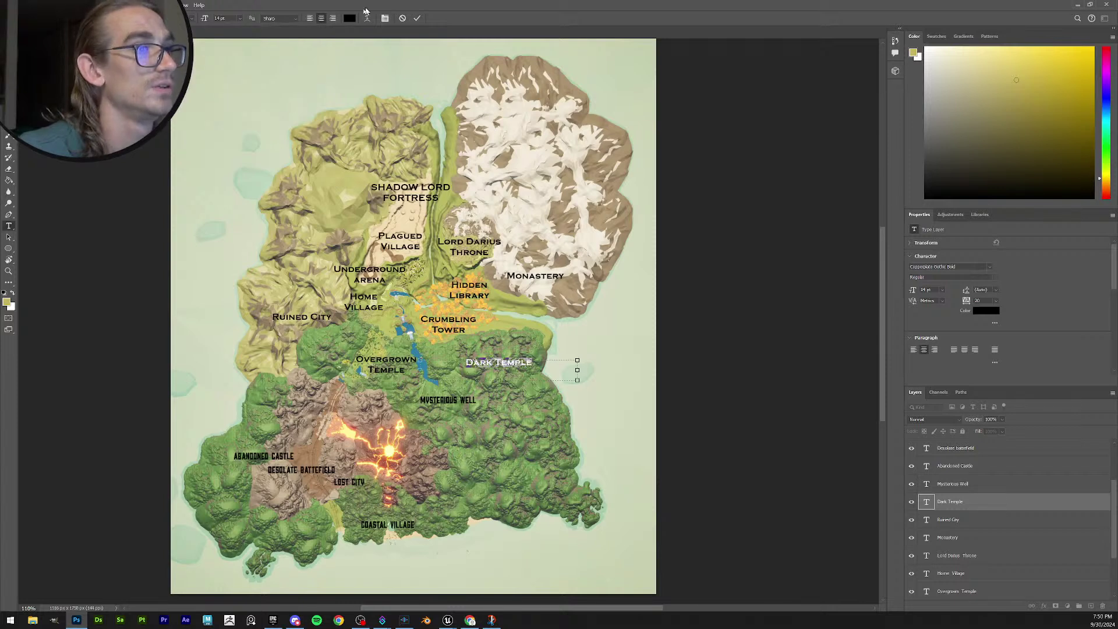
Break the Dark Temple label onto two lines before "Temple" and move it slightly upward.
click(497, 365)
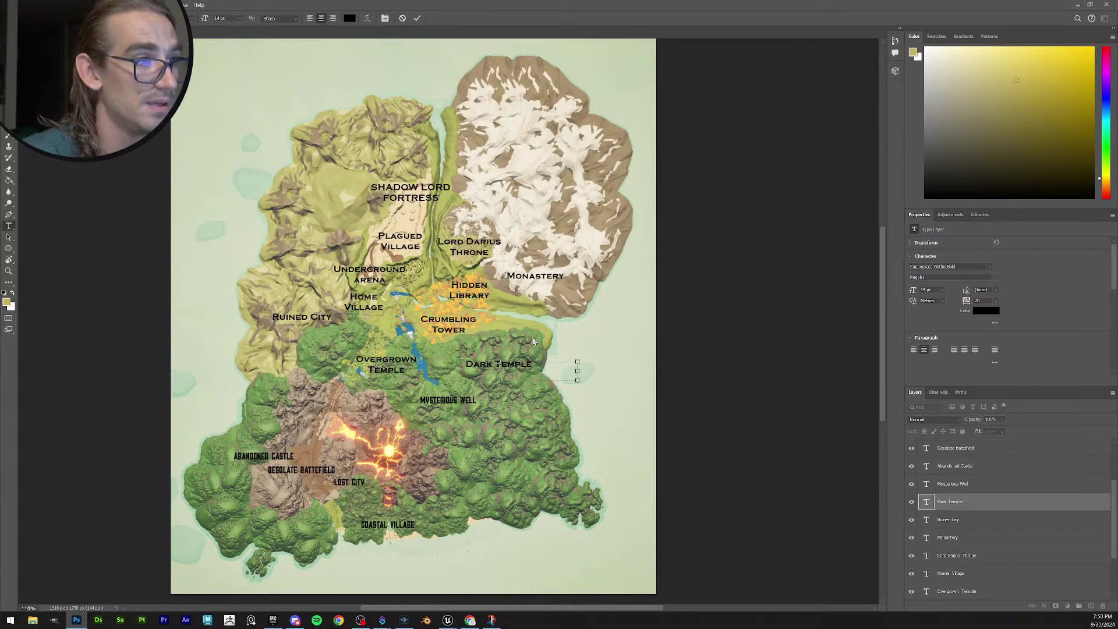
key(Return)
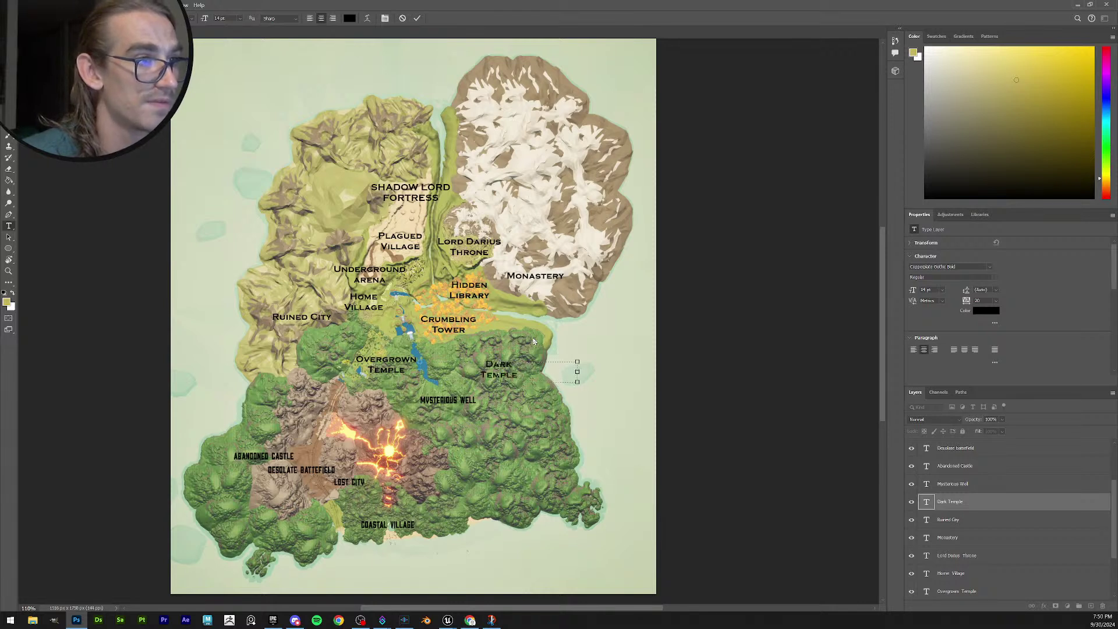
click(415, 19)
key(v)
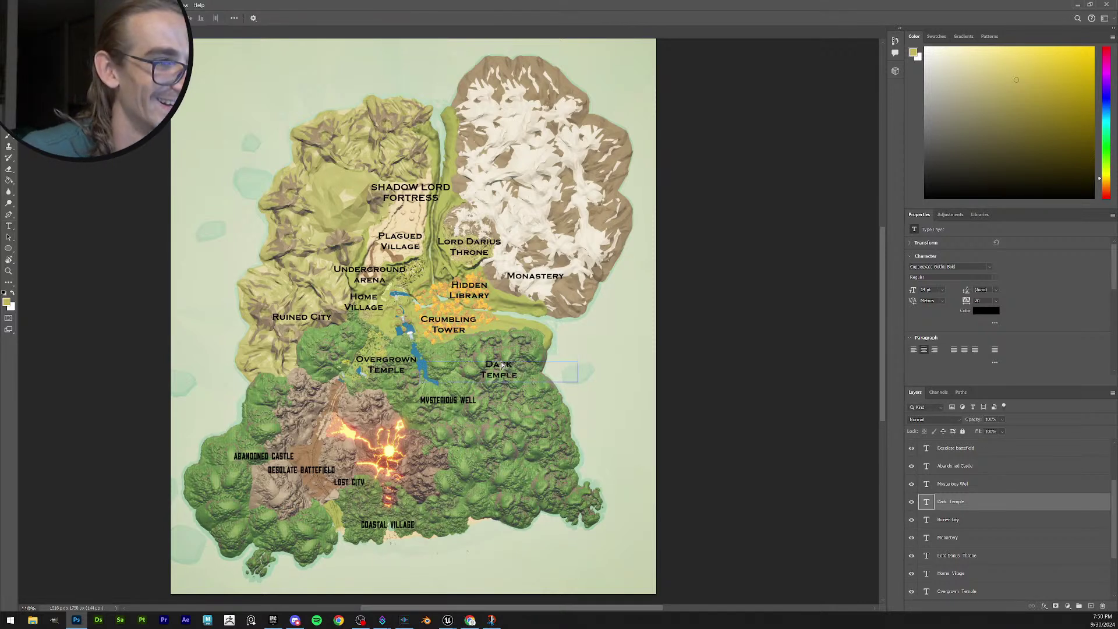
drag(502, 365, 504, 355)
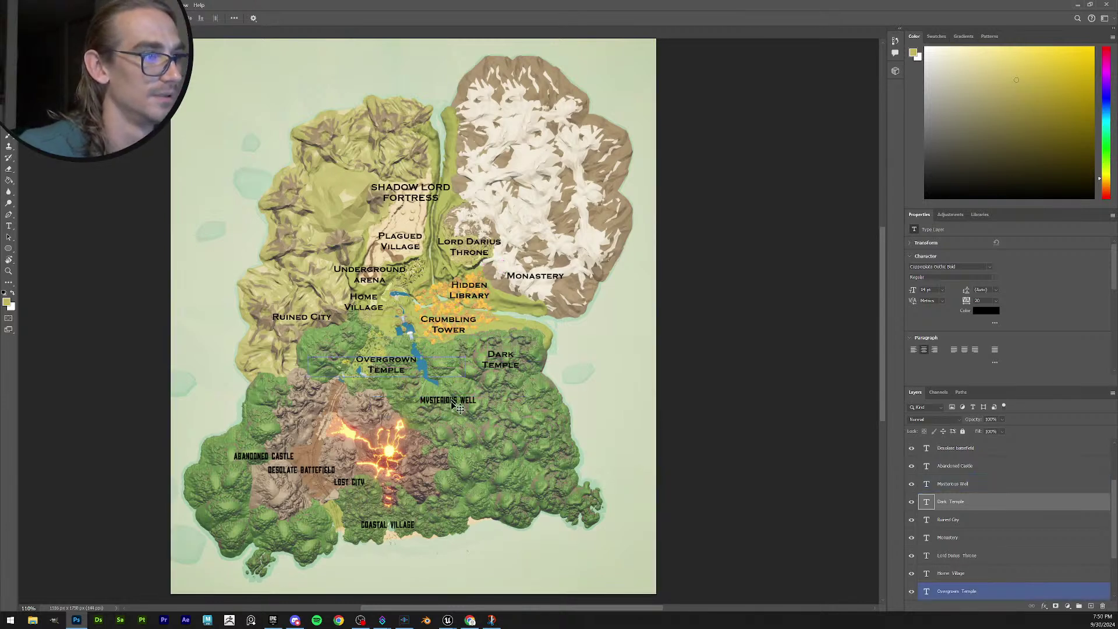
Set the Mysterious Well label in Copperplate Gothic Bold.
key(t)
click(480, 401)
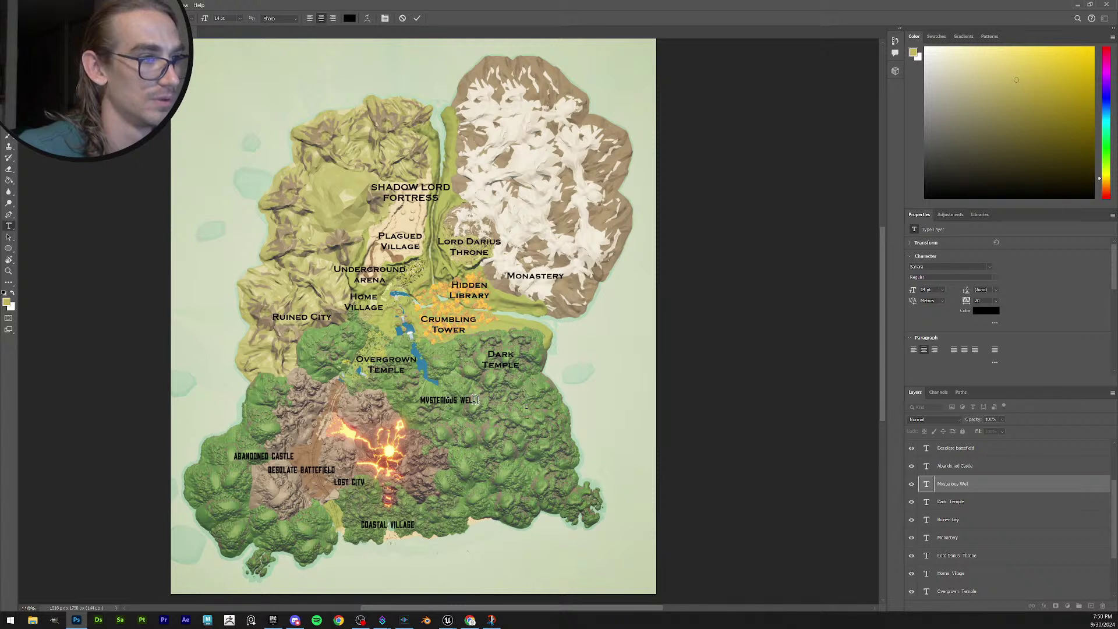
drag(476, 401, 353, 424)
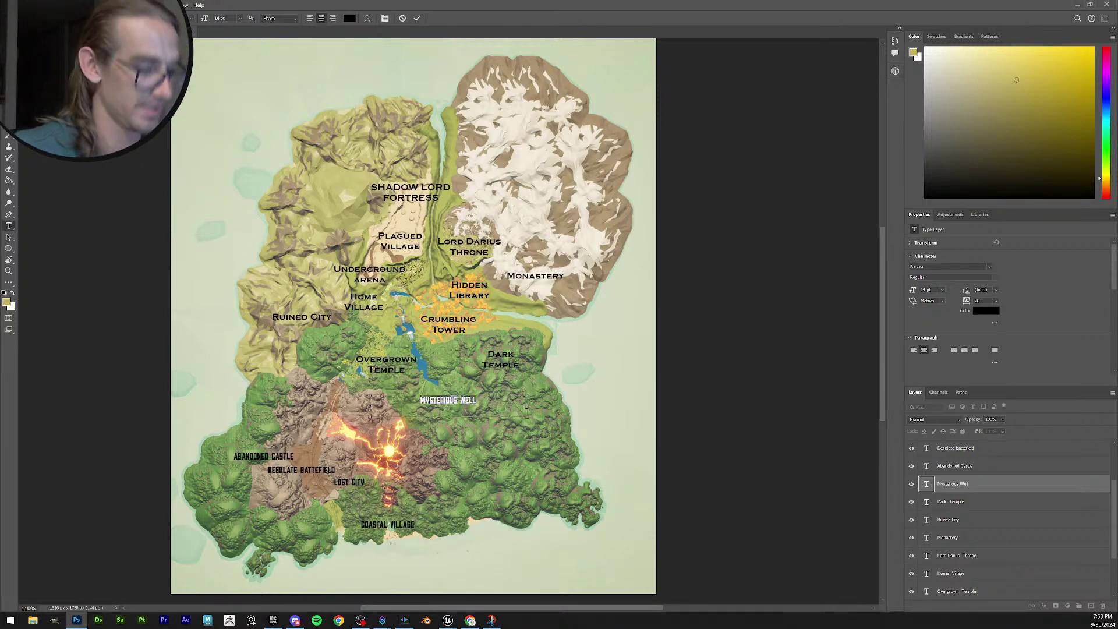
text(copper)
click(217, 56)
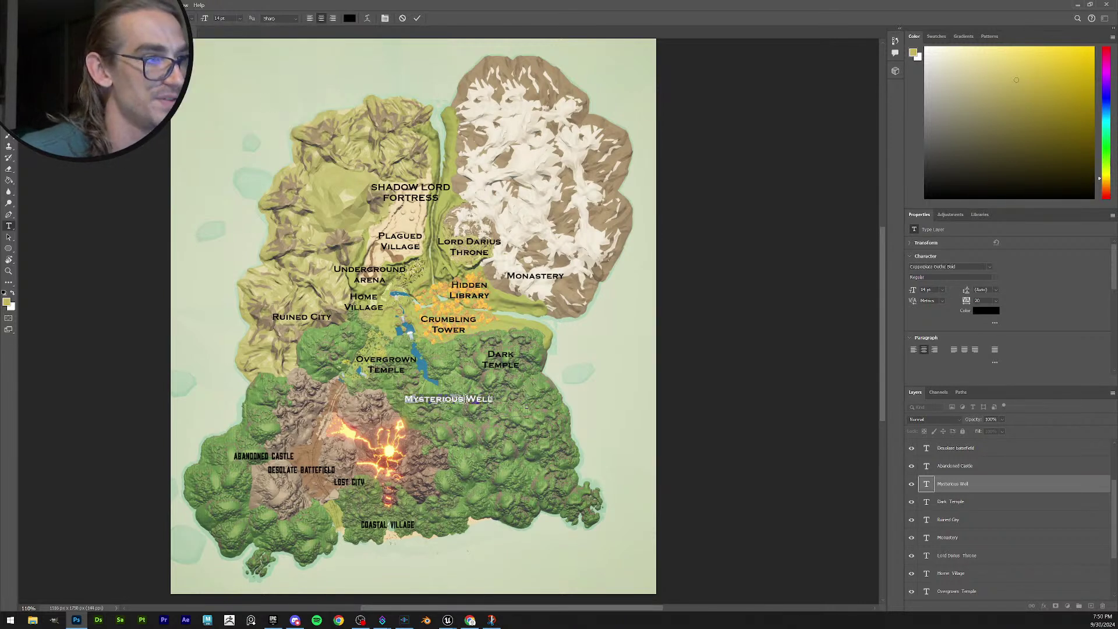
Break the Mysterious Well label onto two lines before "Well" and move it slightly upward.
click(466, 400)
key(Return)
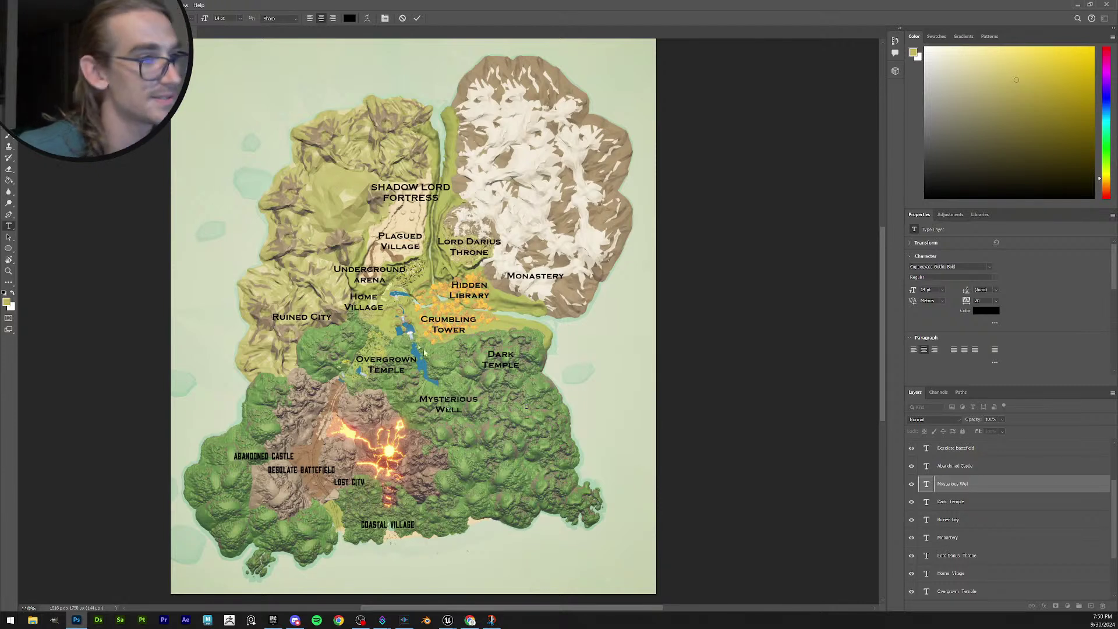
click(417, 18)
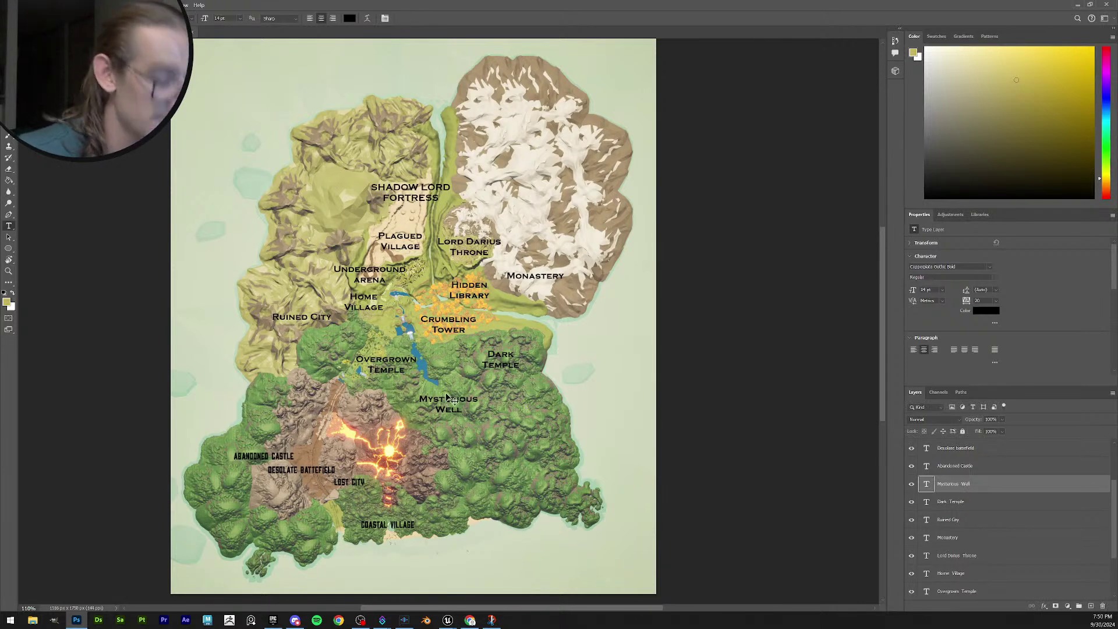
key(v)
mouse_move(458, 405)
mouse_down()
mouse_move(459, 393)
mouse_move(456, 405)
mouse_up()
Fine-tune the position of the Dark Temple label and shift the Monastery label slightly to the right.
click(502, 355)
drag(502, 355, 501, 354)
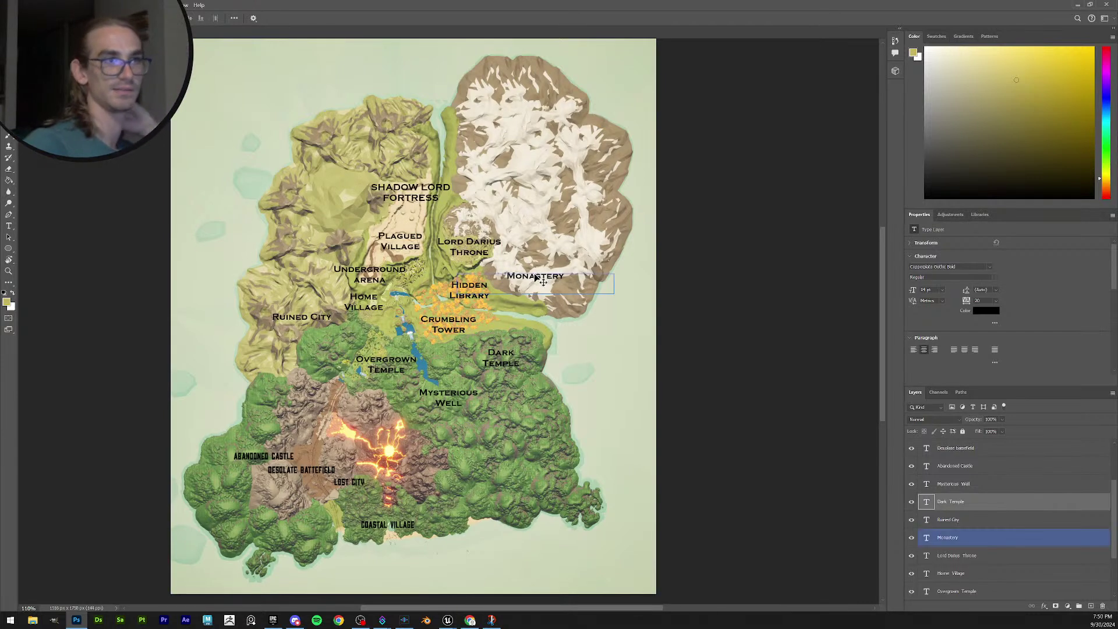
drag(537, 276, 545, 278)
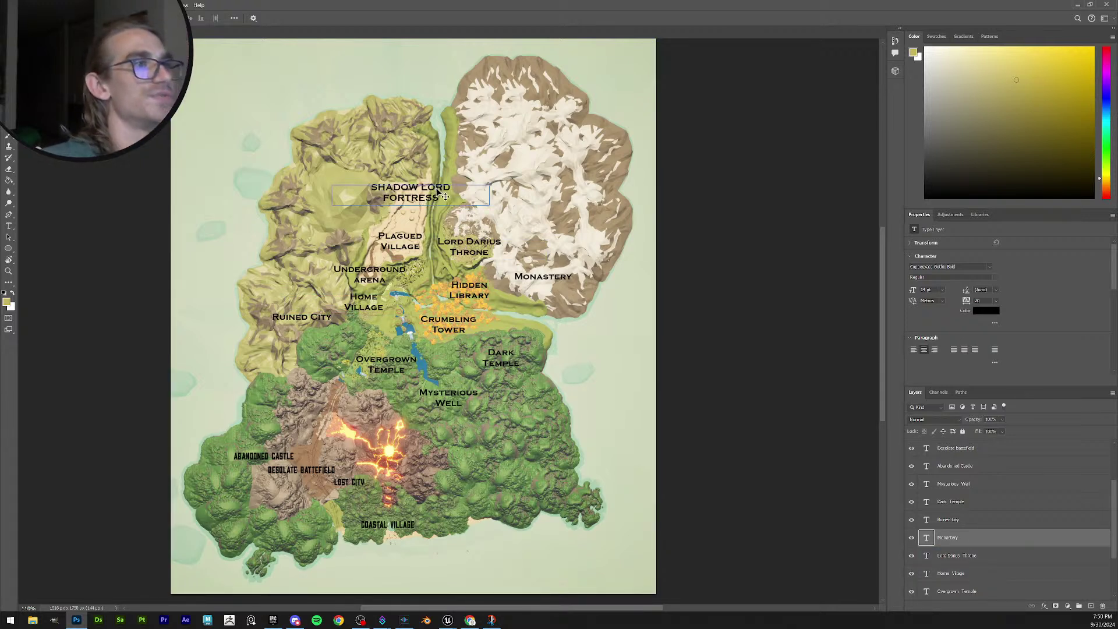
key(t)
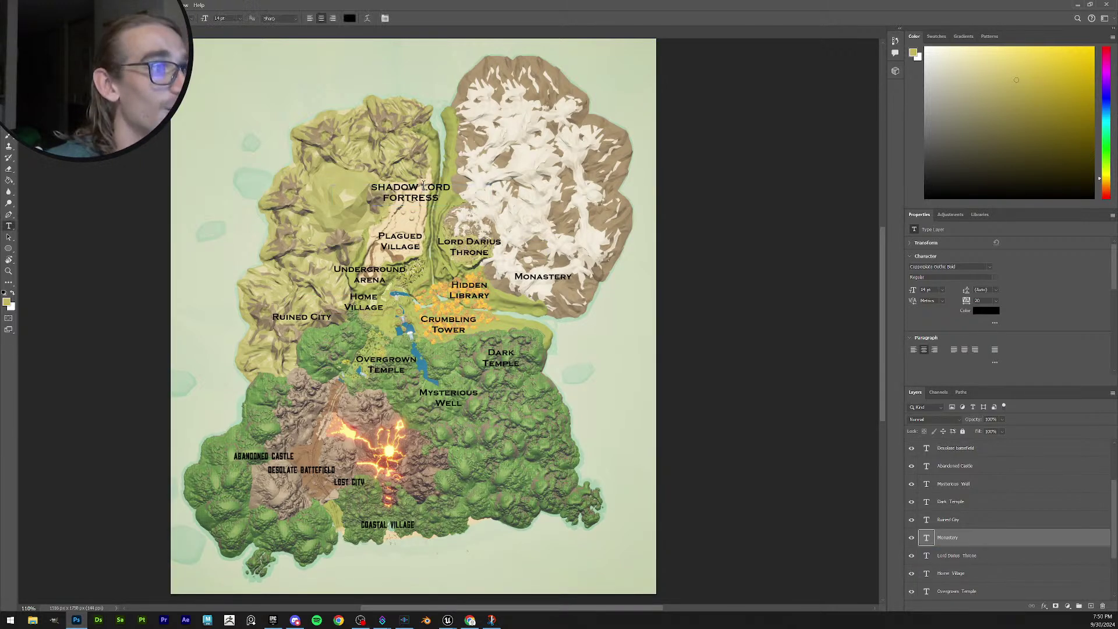
Retype the first word of the Shadow Lord Fortress label as "Shadow", with only its initial letter capitalised.
click(419, 187)
drag(419, 187, 377, 184)
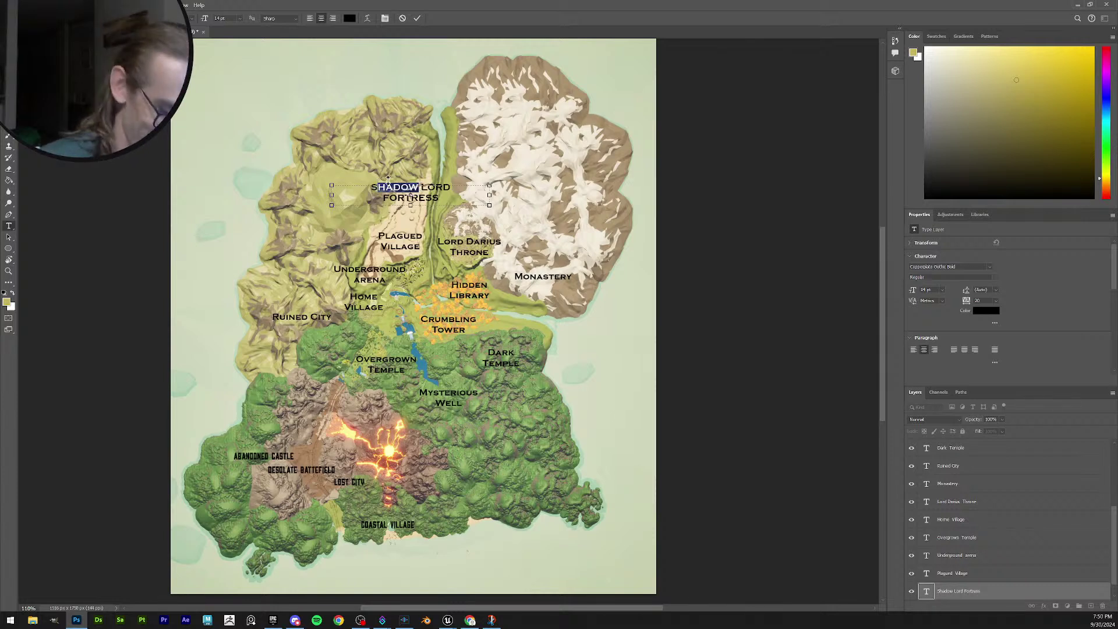
text(hadiw)
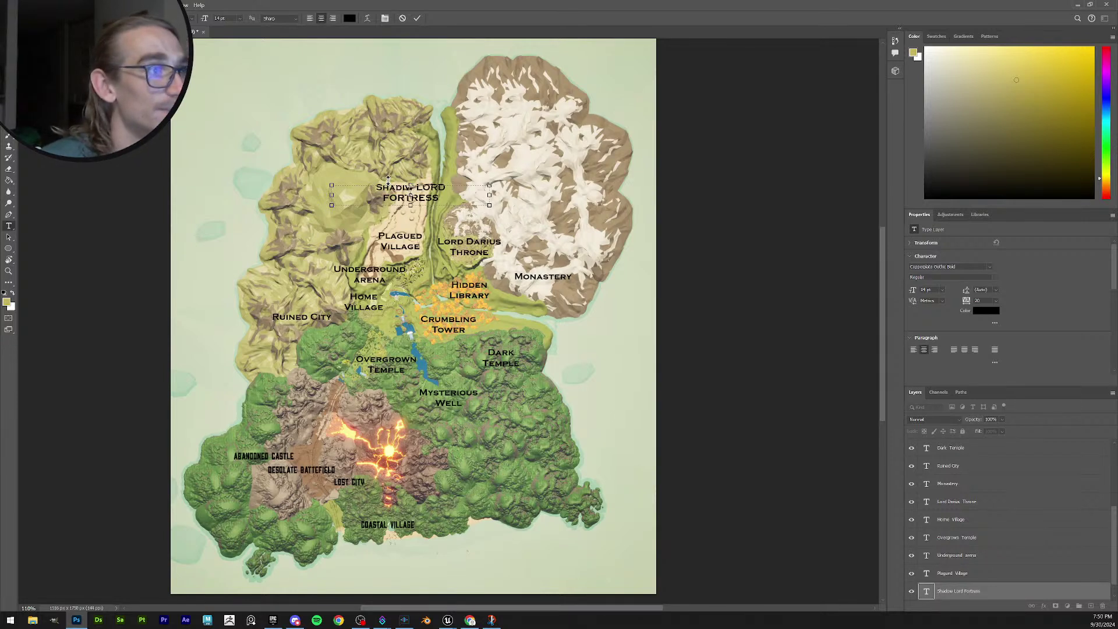
key(BackSpace)
key(BackSpace)
text(ow)
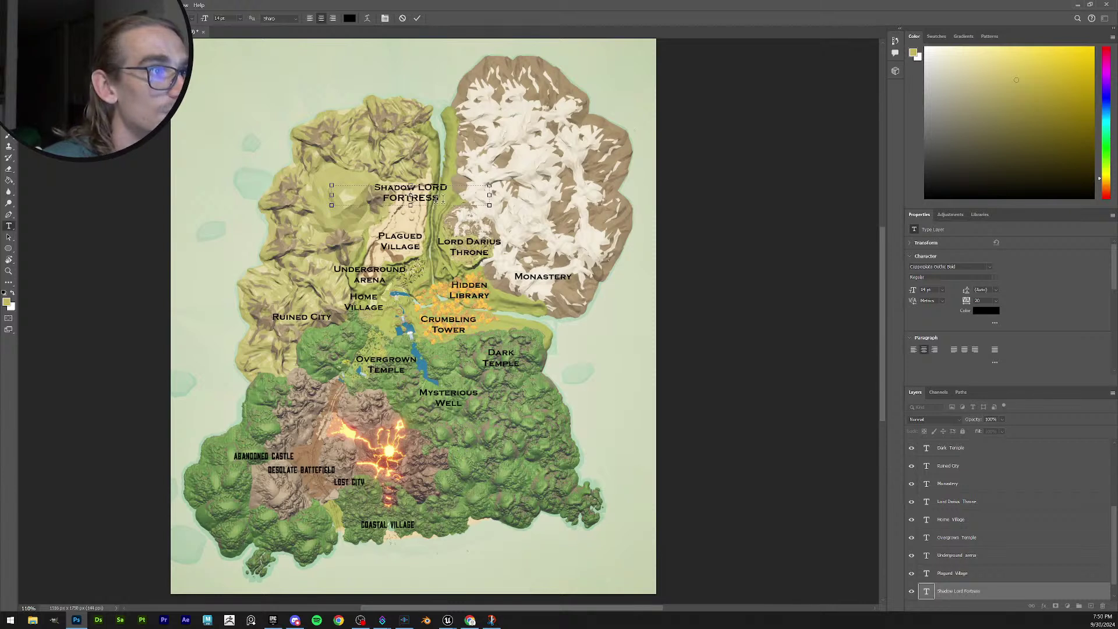
Retype the second line of the Shadow Lord Fortress label as "Fortress", with only its initial letter capitalised.
drag(428, 189, 471, 193)
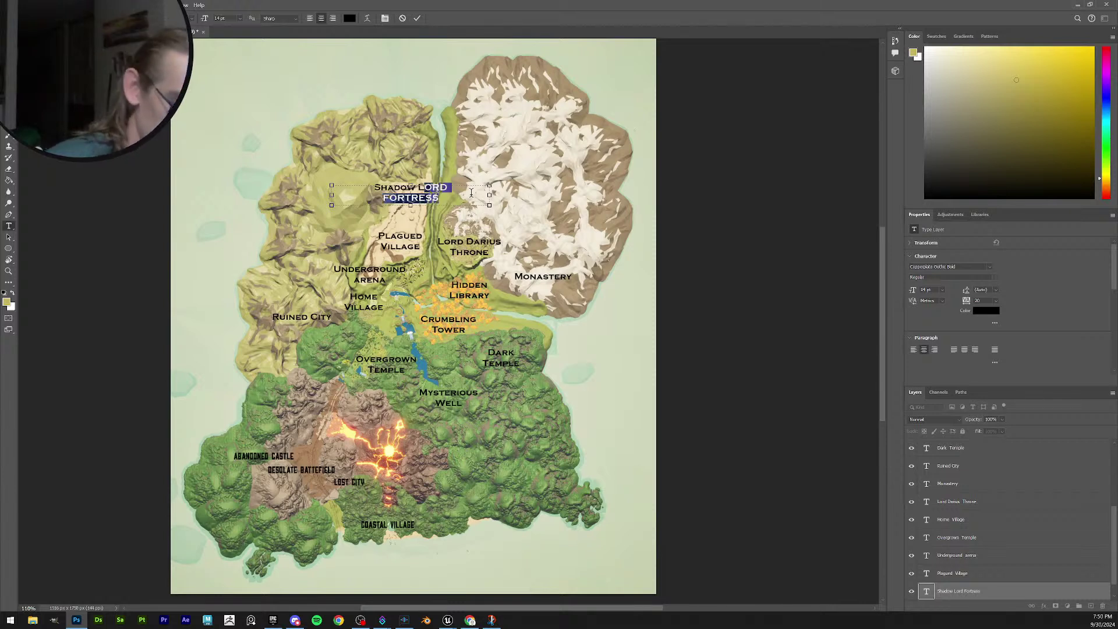
click(471, 193)
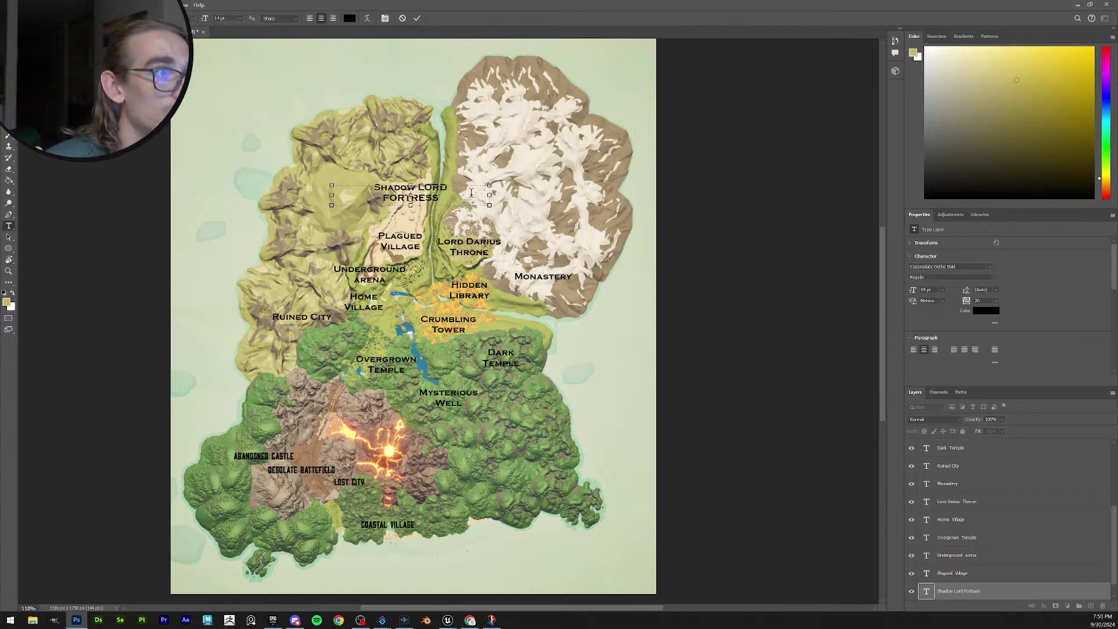
key(BackSpace)
key(BackSpace)
key(BackSpace)
key(BackSpace)
key(BackSpace)
key(BackSpace)
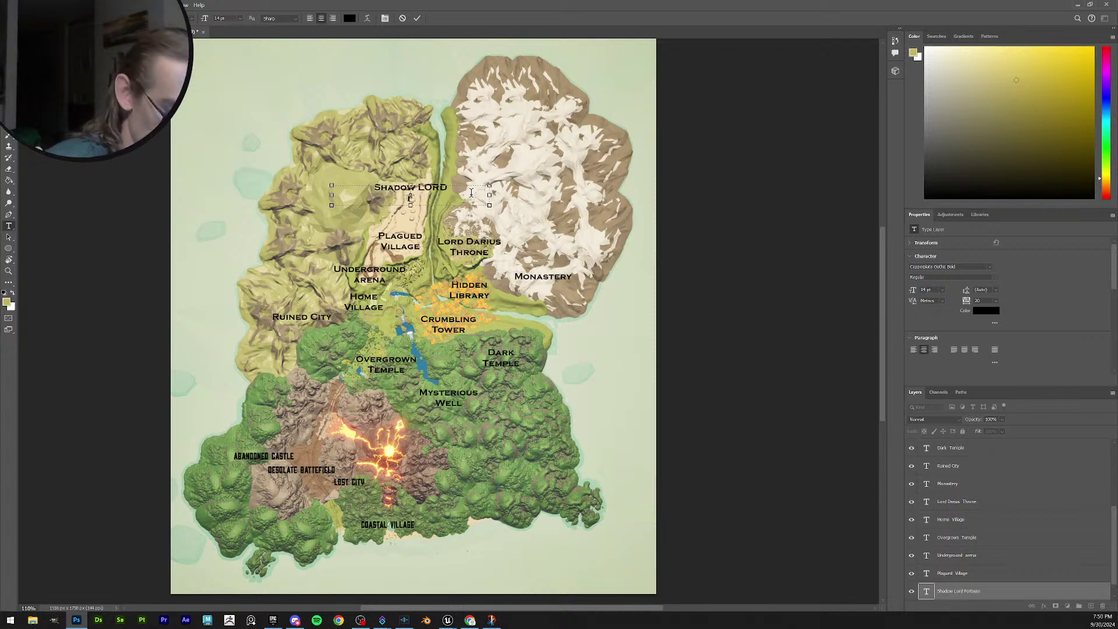
text(RT)
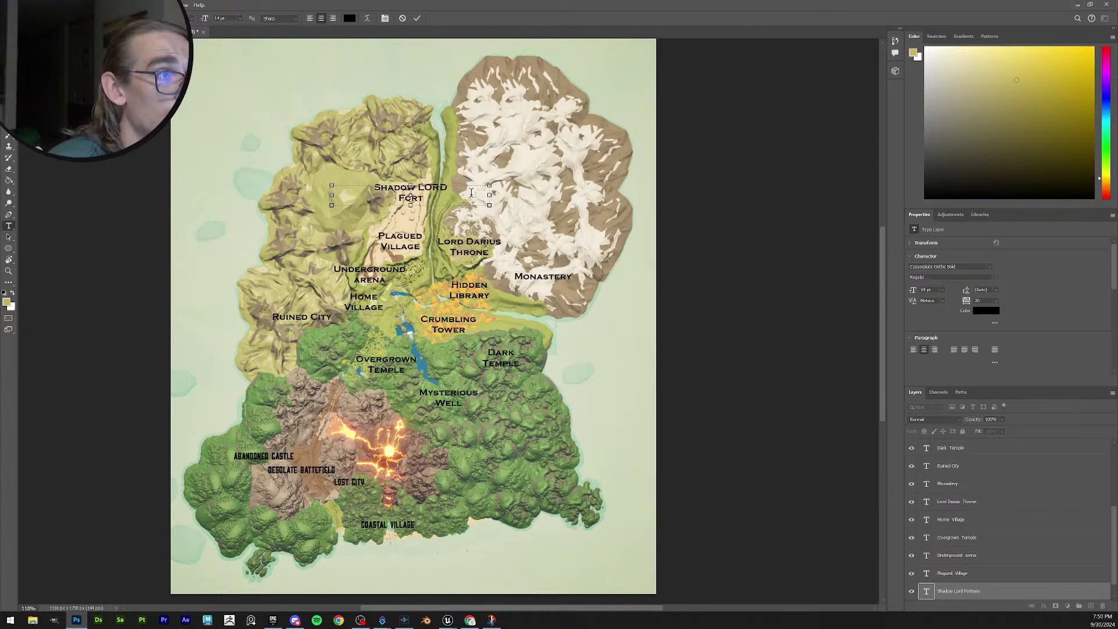
text(RESS)
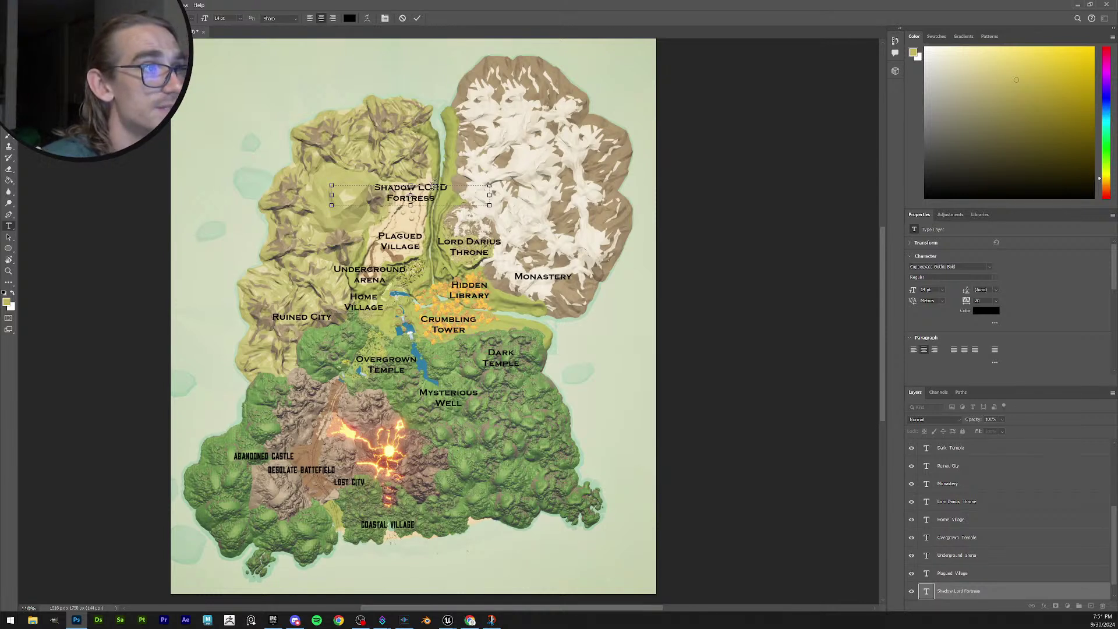
Retype "Lord" with only its initial capitalised in the Shadow Lord Fortress label, and nudge the label slightly down and right.
drag(426, 188, 472, 191)
text(ord)
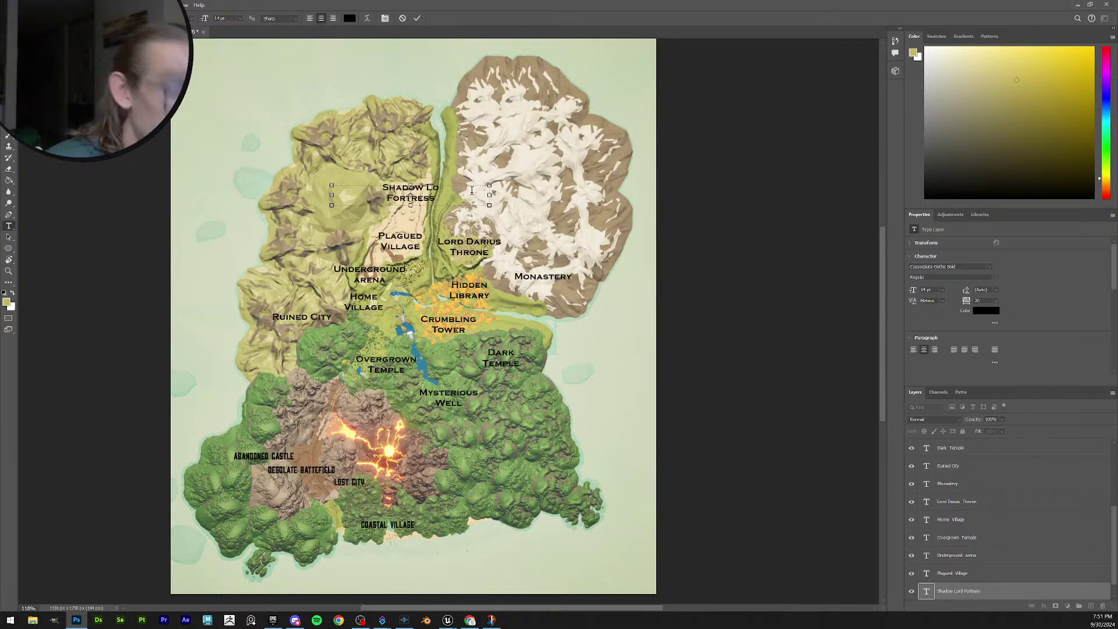
click(417, 18)
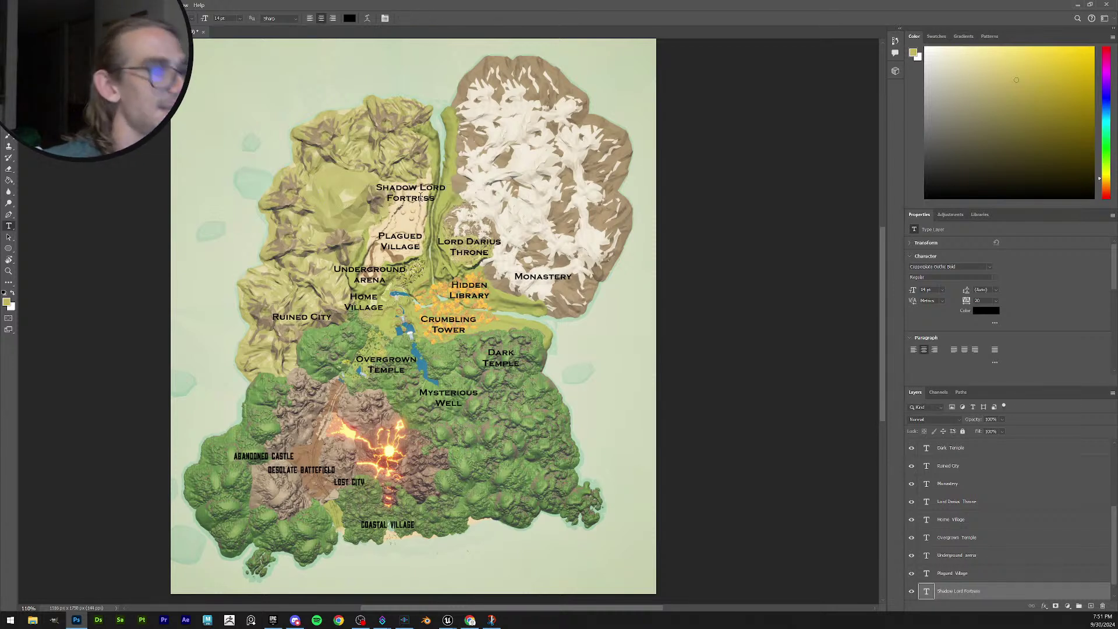
key(v)
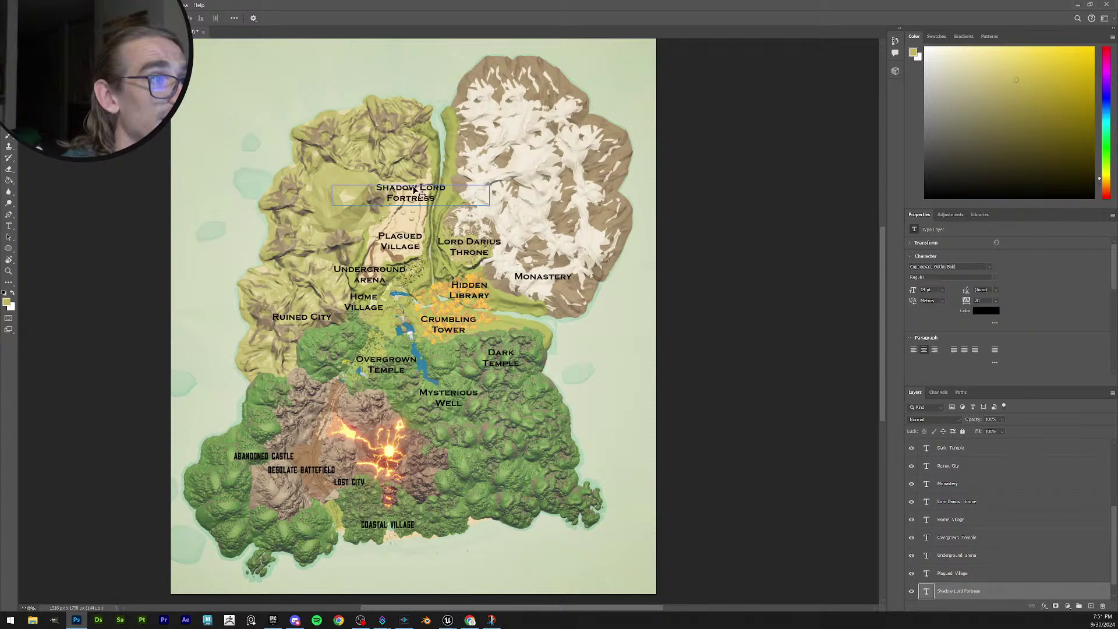
drag(414, 191, 415, 192)
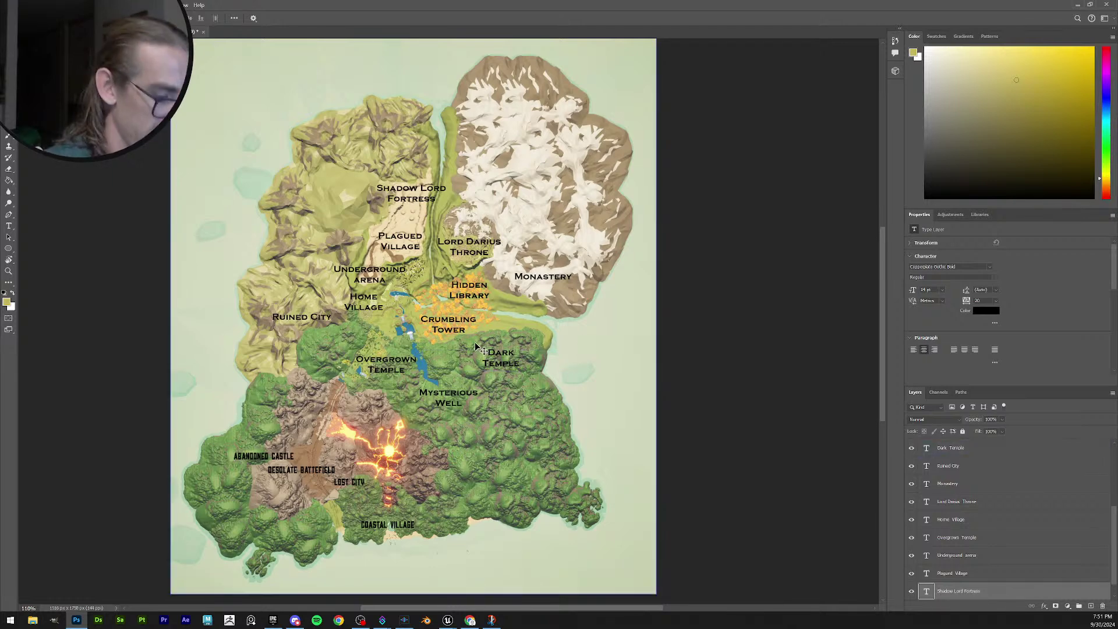
Save the map to the Desktop as a Photoshop file named RPG_MAP.psd.
key(alt+f)
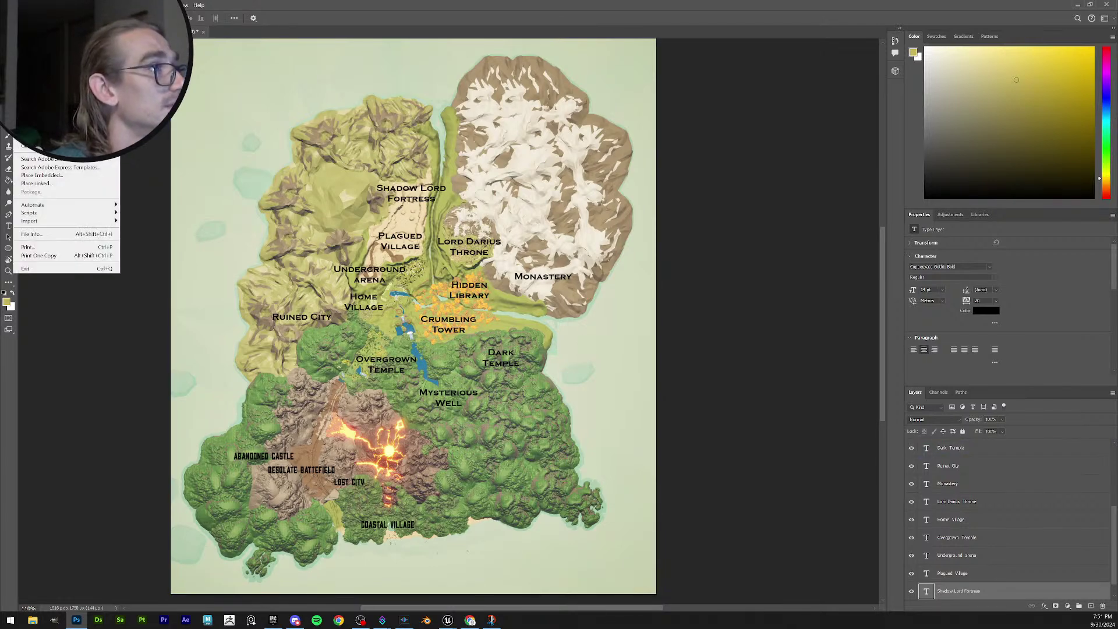
key(shift+ctrl+s)
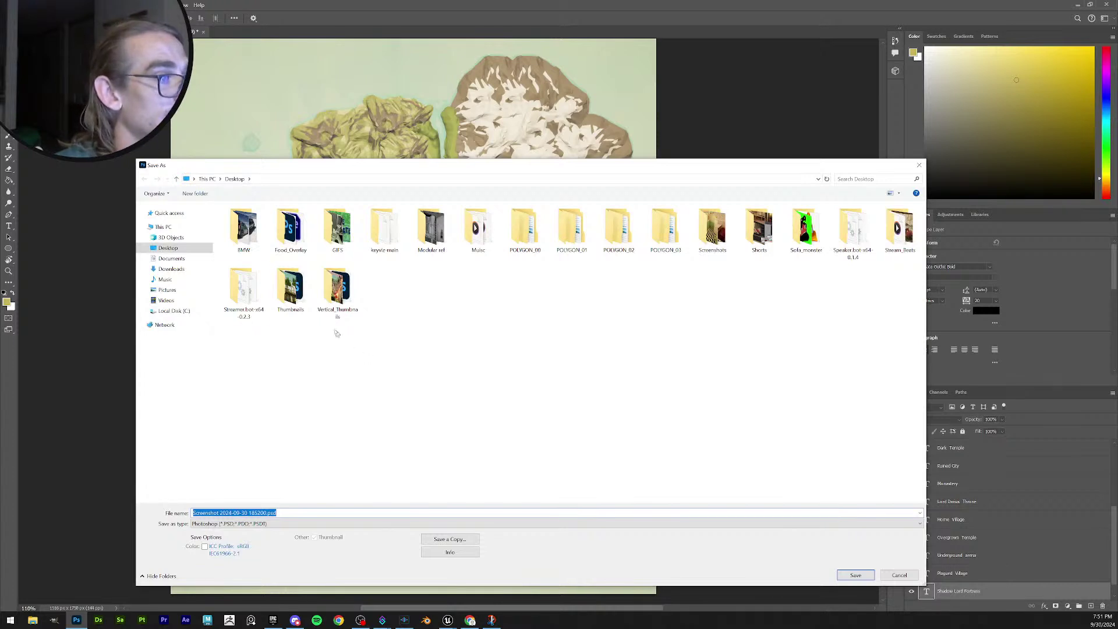
click(263, 514)
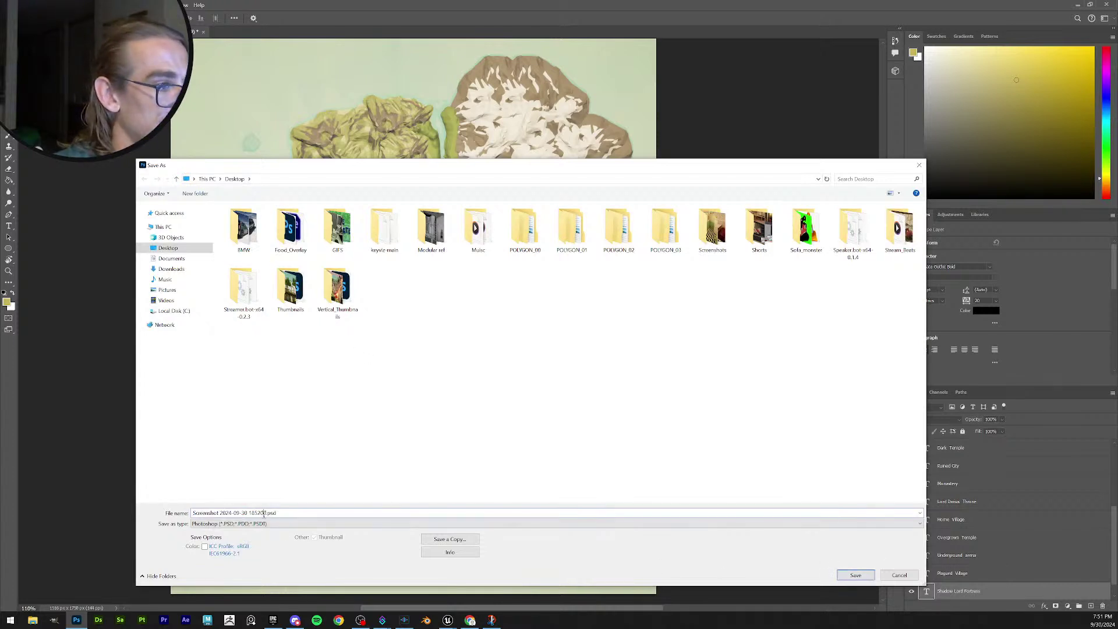
drag(267, 512, 76, 504)
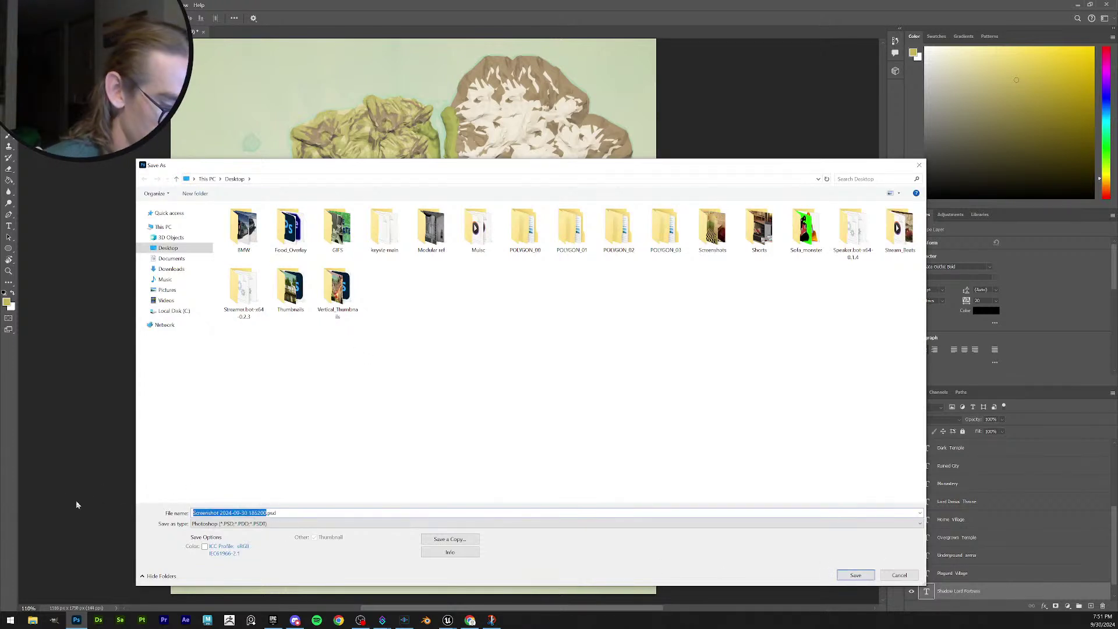
text(RPG_MAP)
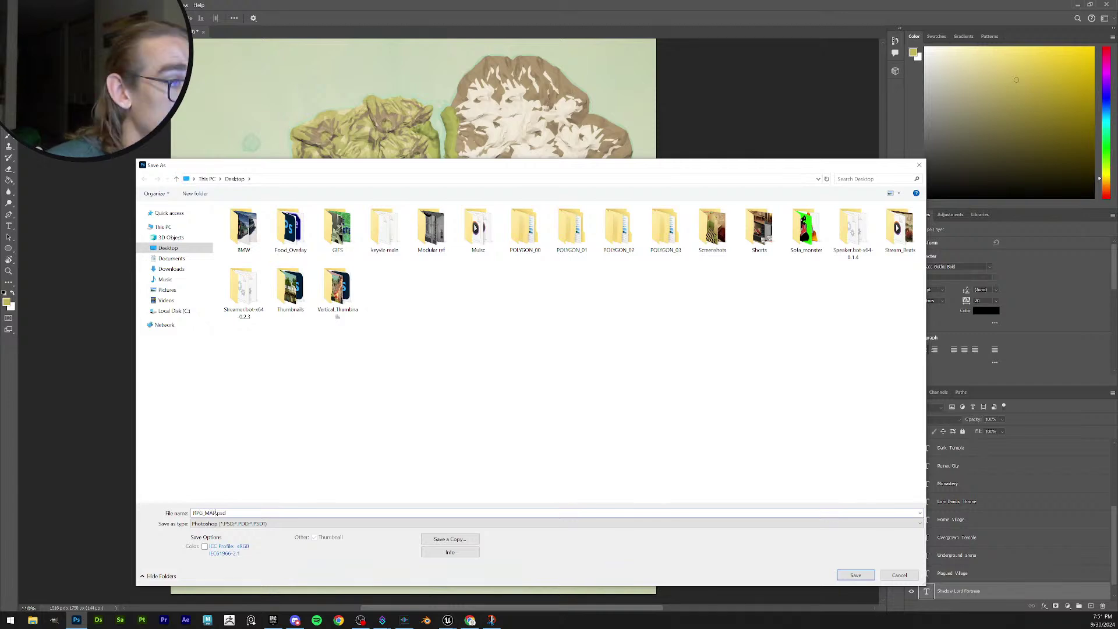
click(849, 576)
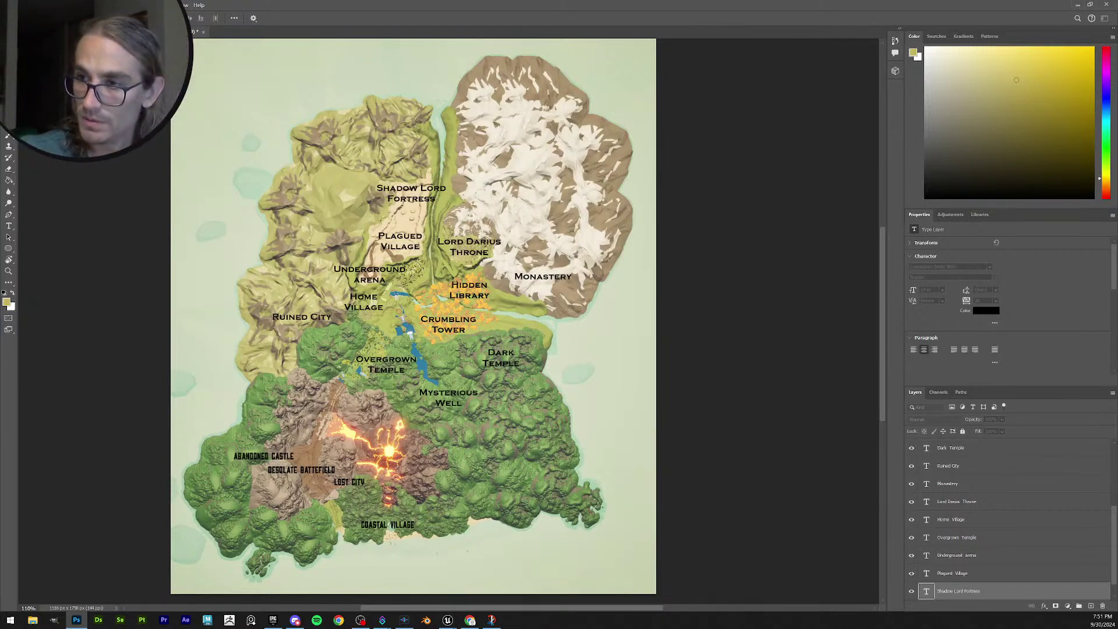
Set the Abandoned Castle label in Copperplate Gothic Bold.
key(t)
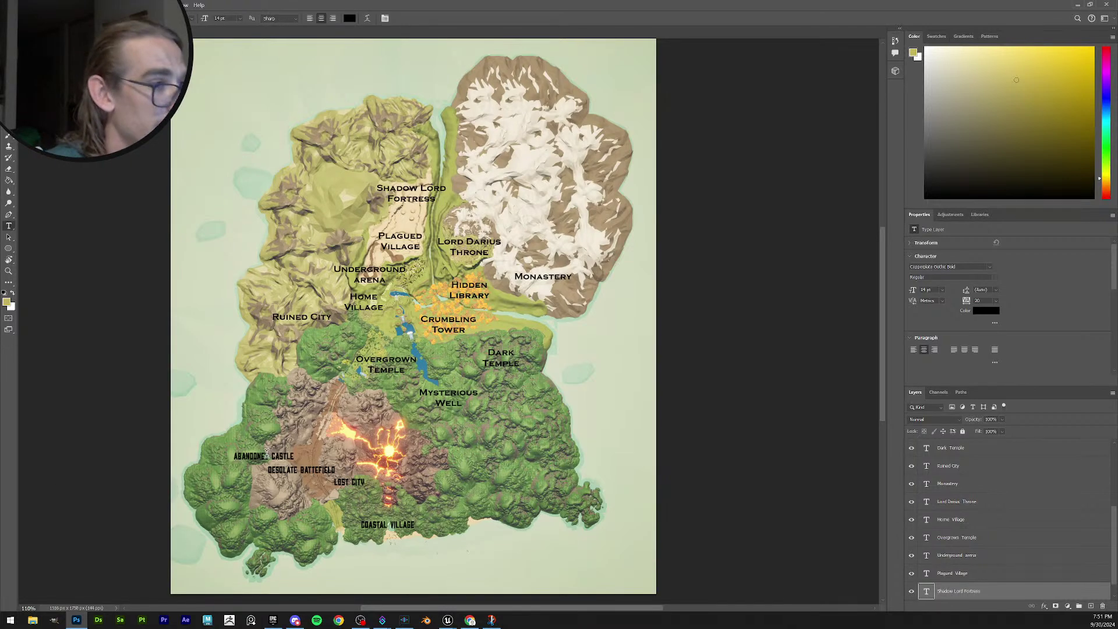
click(266, 454)
key(ctrl+a)
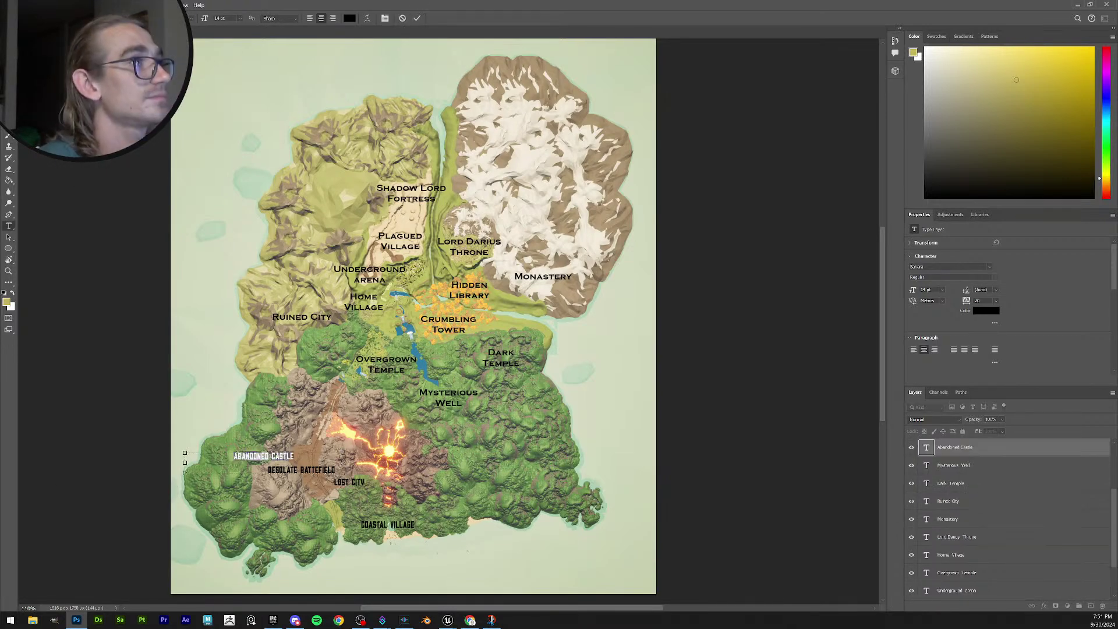
click(129, 18)
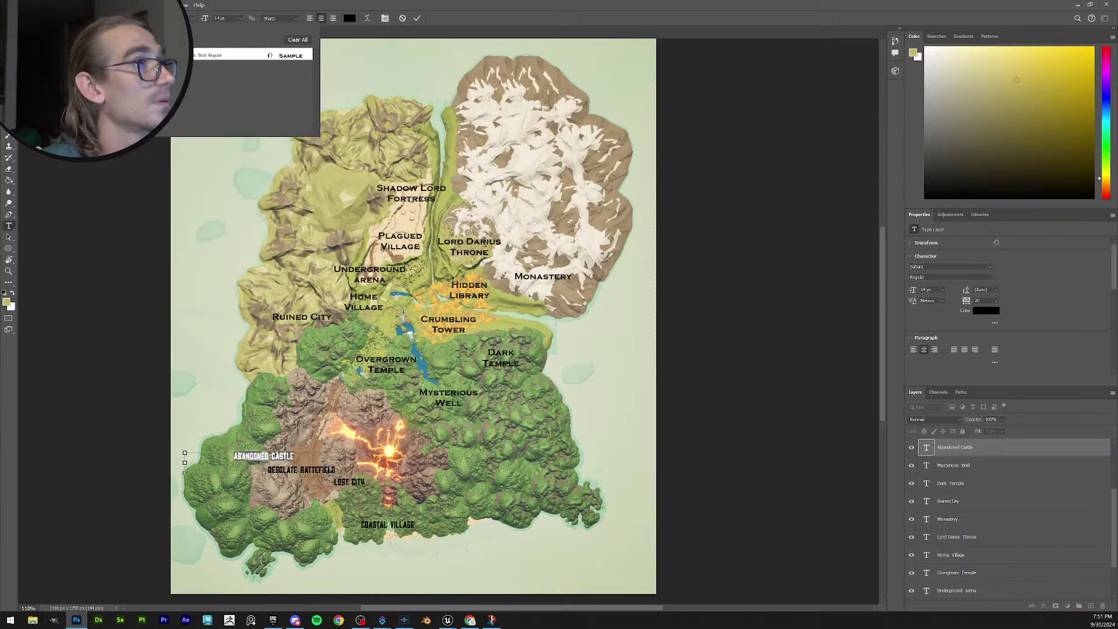
click(214, 59)
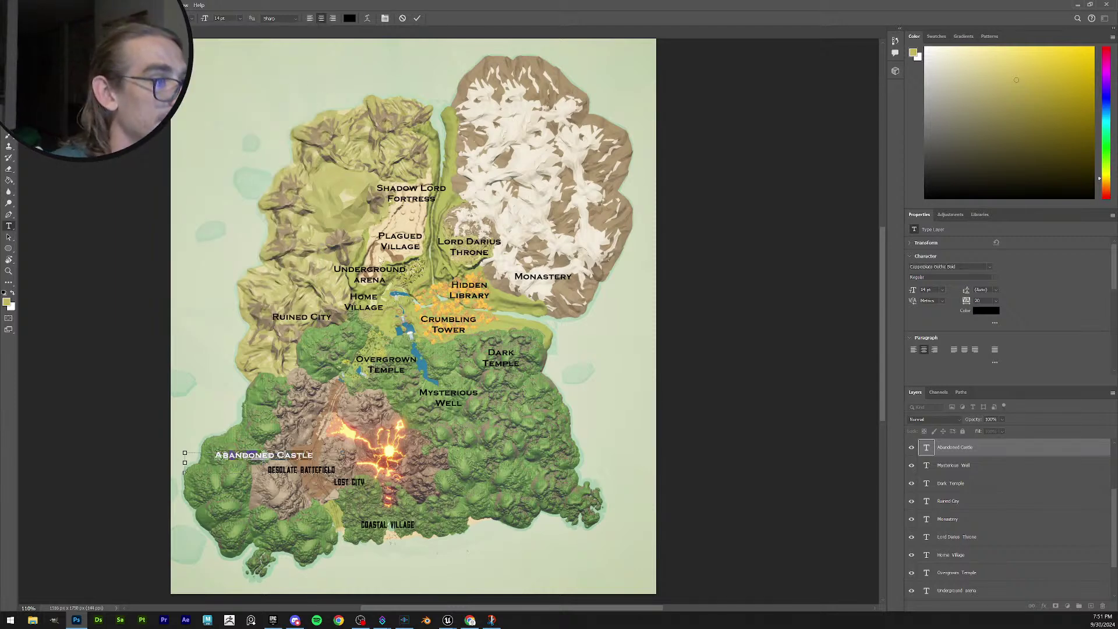
click(417, 18)
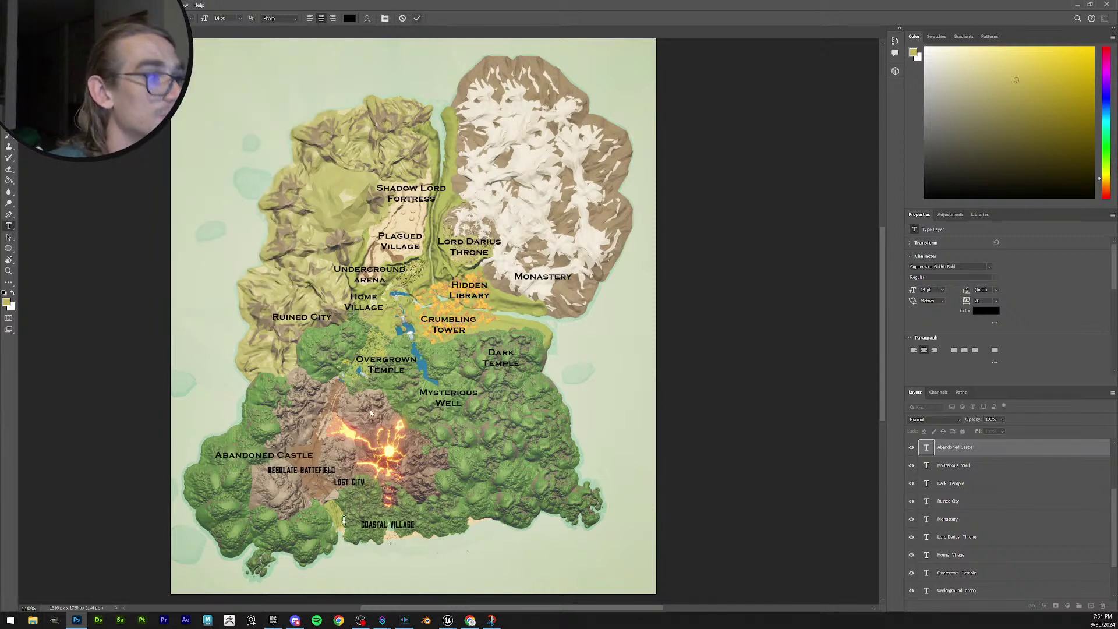
Set the battlefield label below Abandoned Castle in Copperplate Gothic Bold and change its first word to "Desolated".
click(311, 470)
key(ctrl+a)
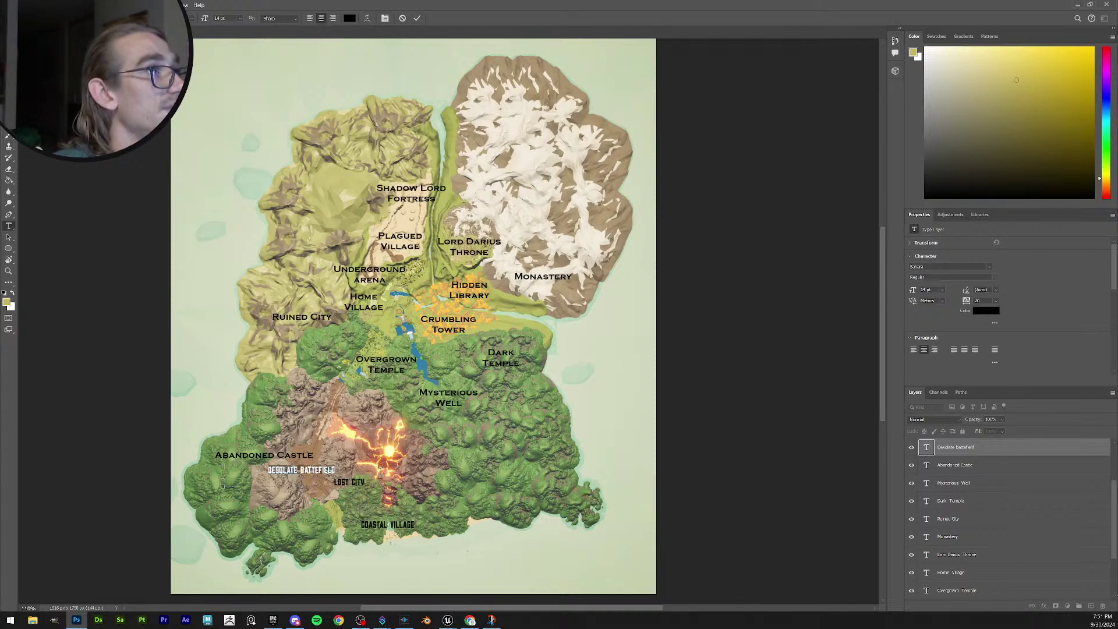
click(140, 18)
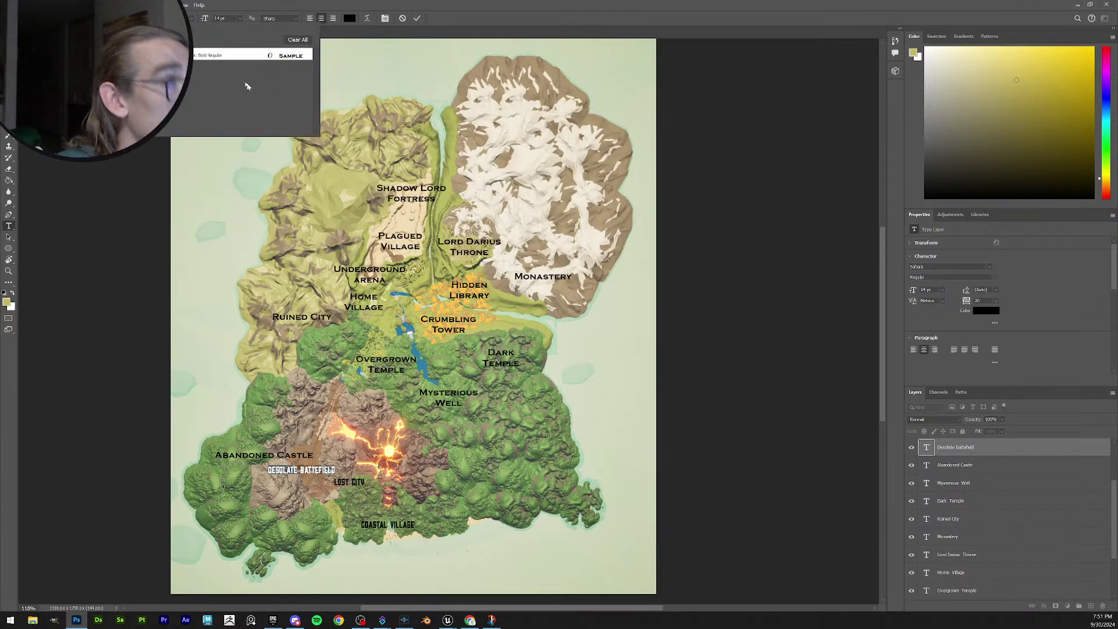
click(231, 55)
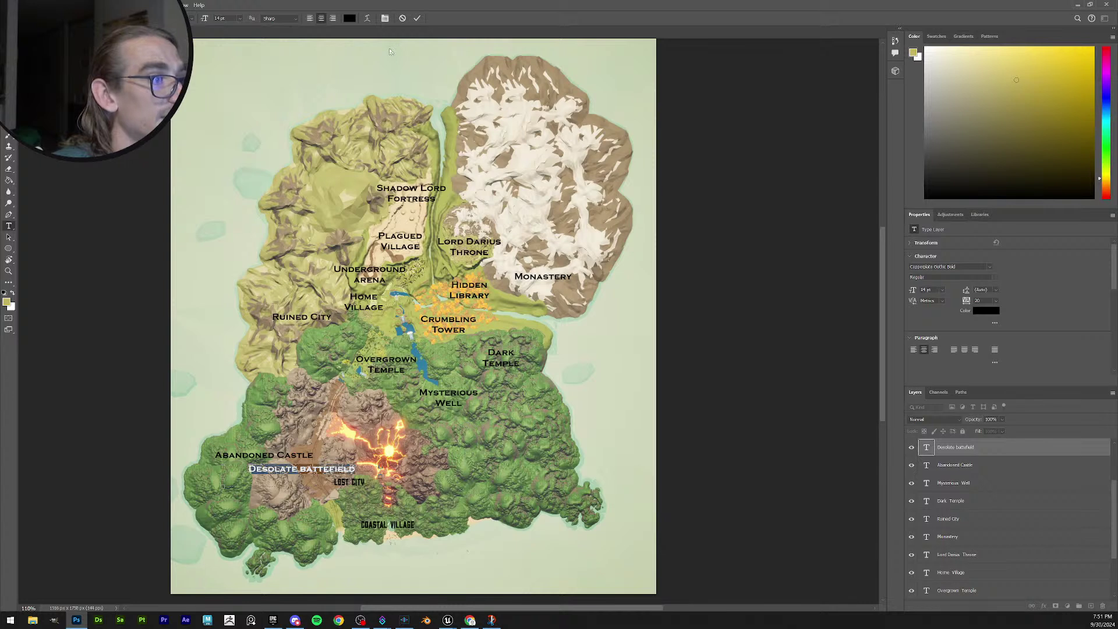
click(299, 470)
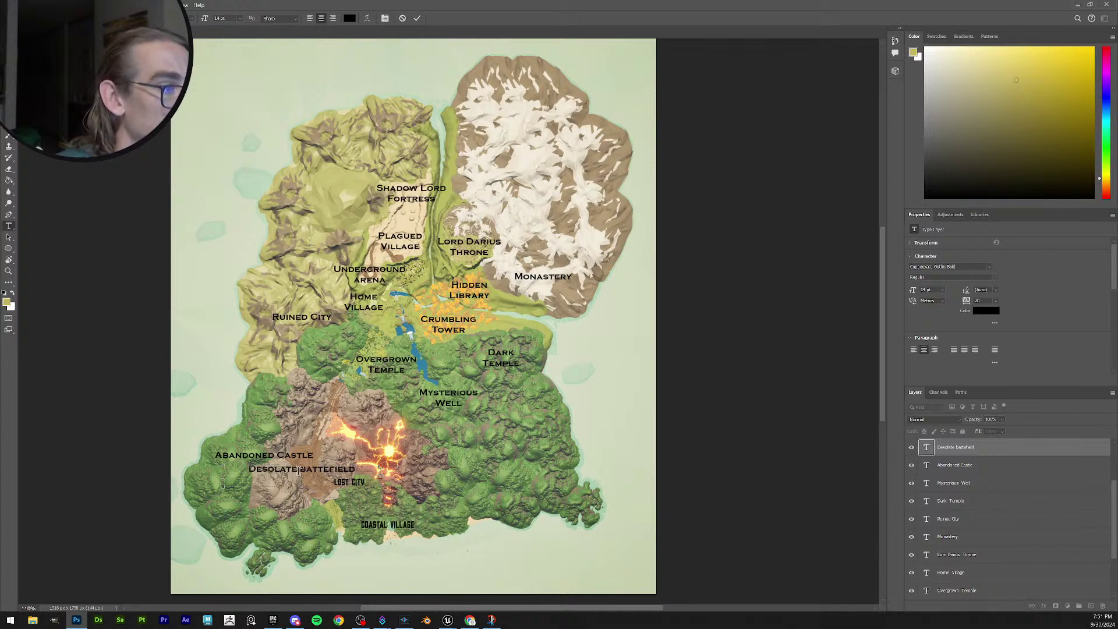
text(D)
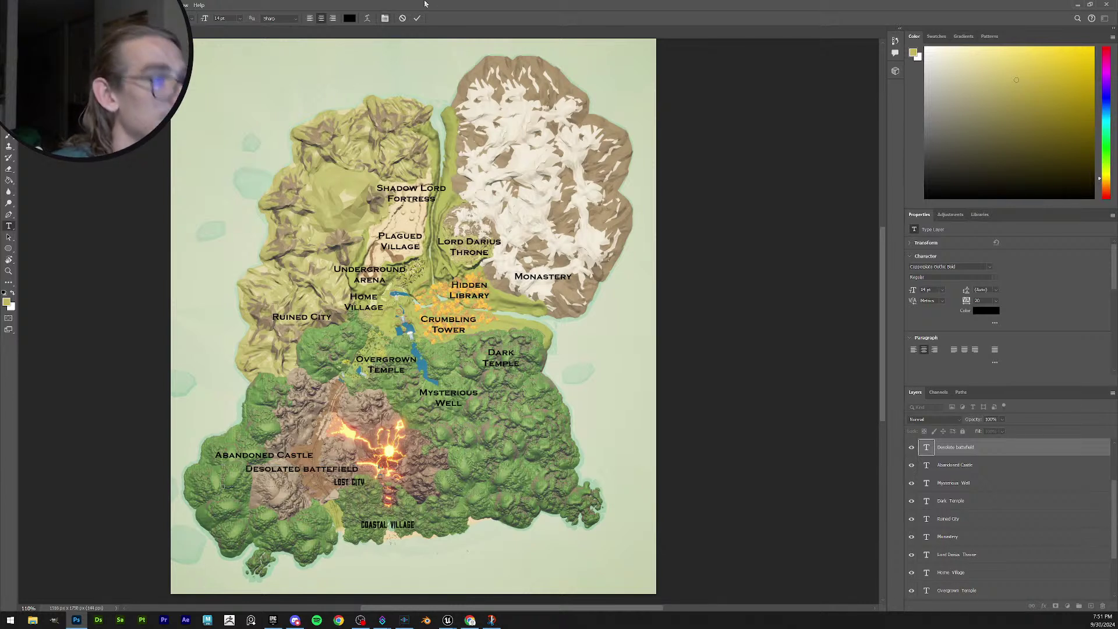
click(416, 19)
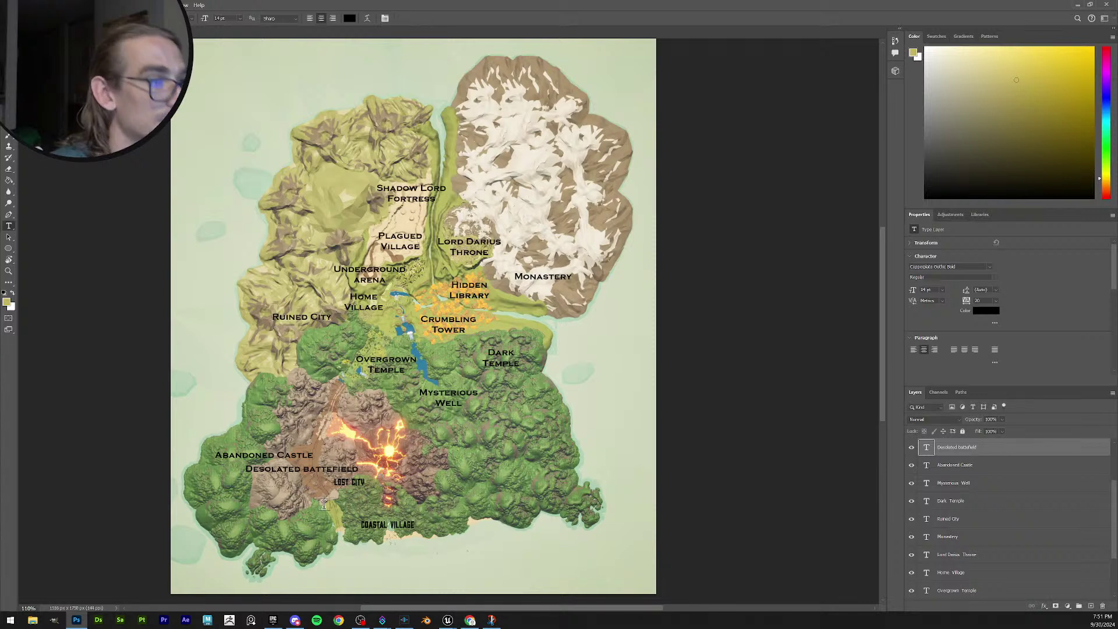
Set the Lost City label in Copperplate Gothic Bold.
double_click(343, 482)
key(ctrl+a)
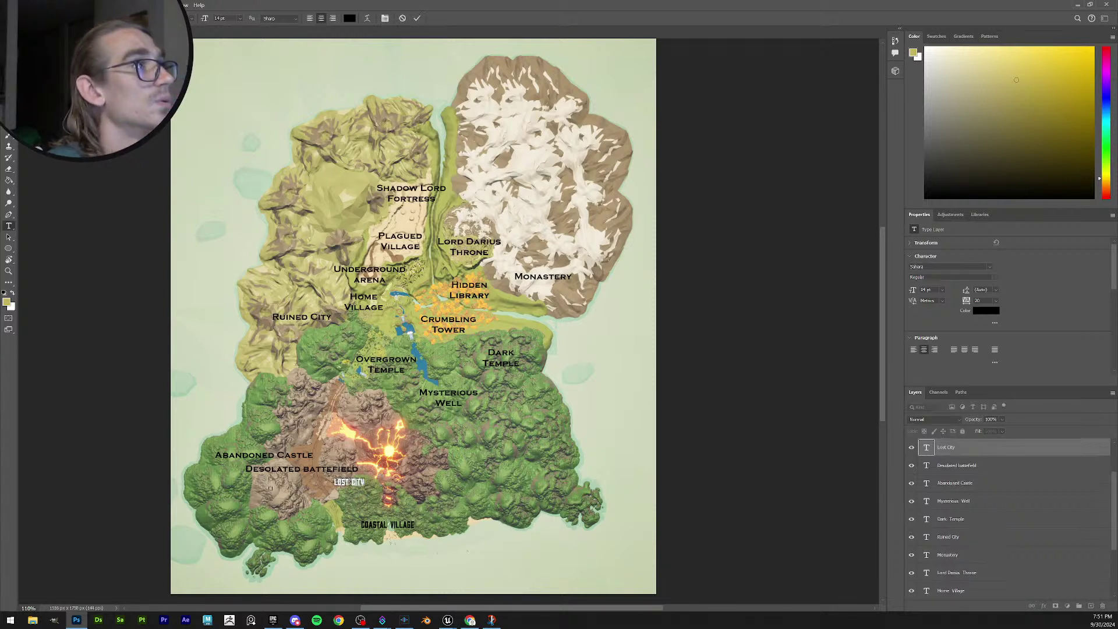
click(146, 18)
click(196, 54)
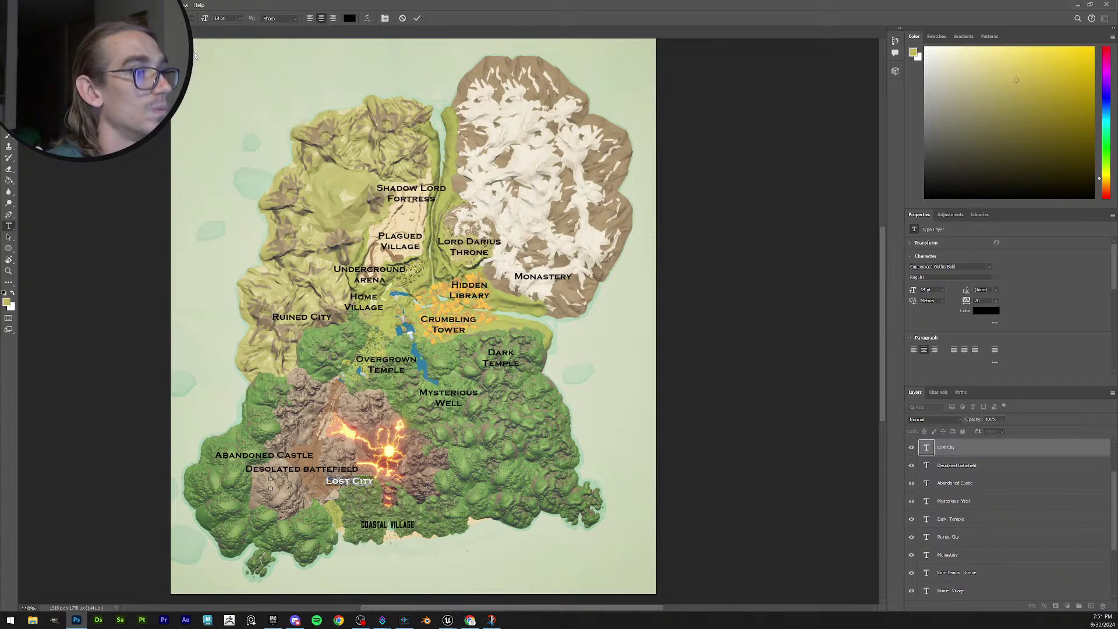
click(417, 18)
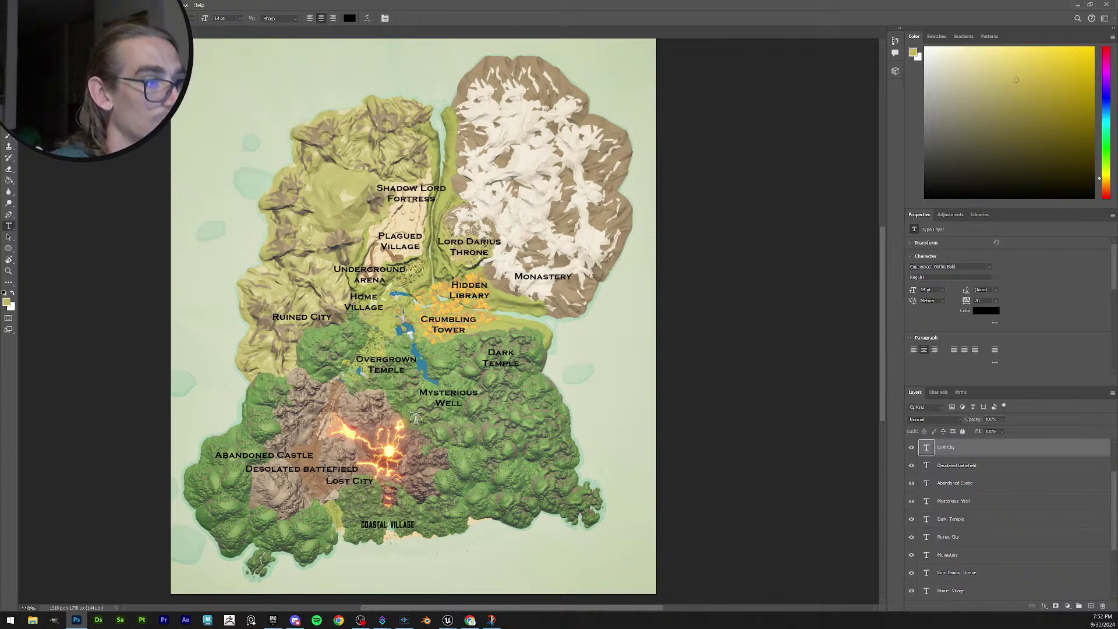
Set the Coastal Village label in Copperplate Gothic Bold.
click(411, 524)
key(ctrl+a)
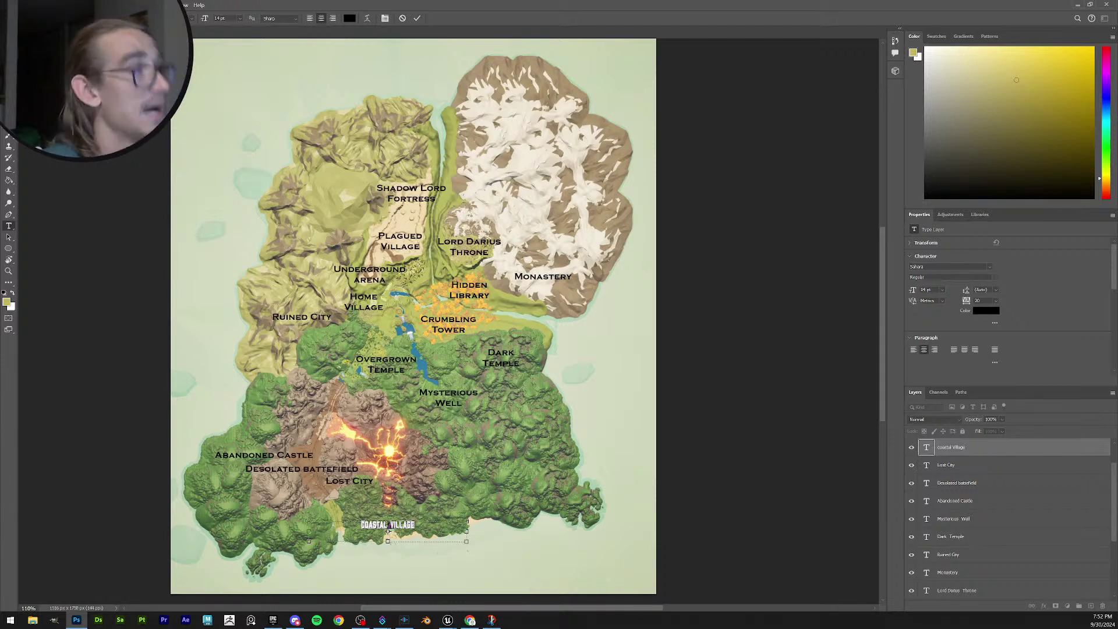
click(124, 18)
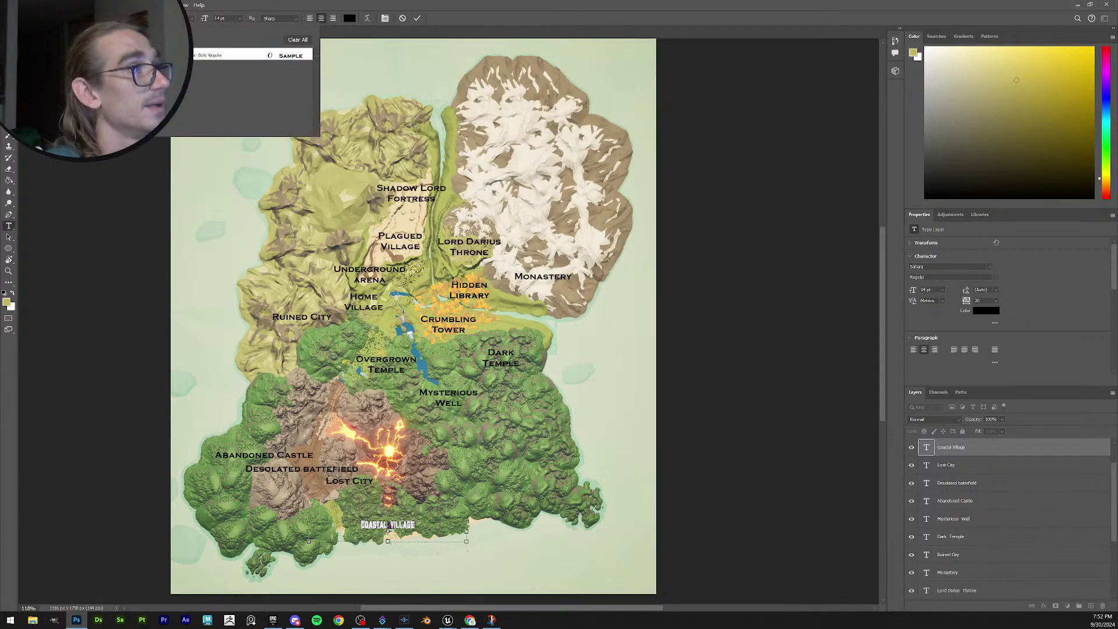
click(191, 55)
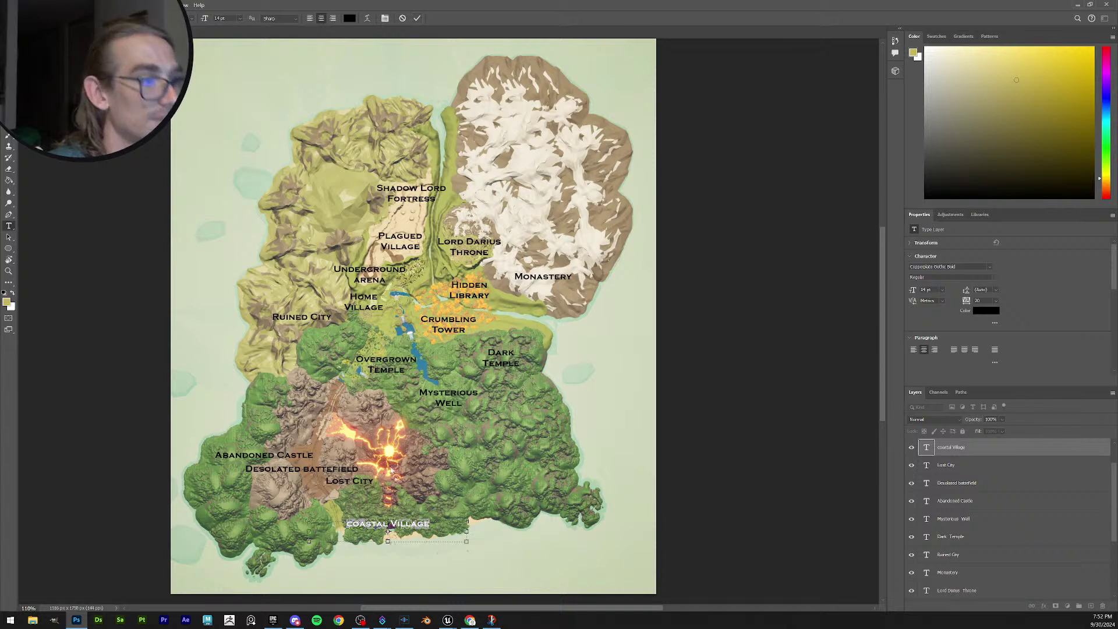
Break the Coastal Village label onto two lines and nudge it slightly up over the southern coast.
click(394, 524)
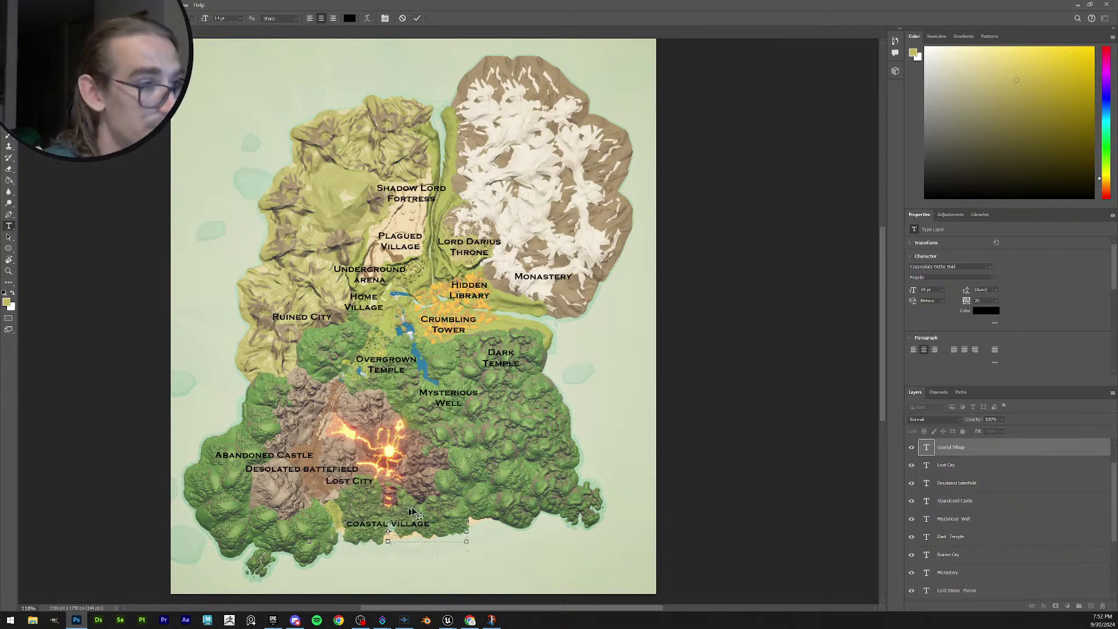
key(Return)
click(417, 18)
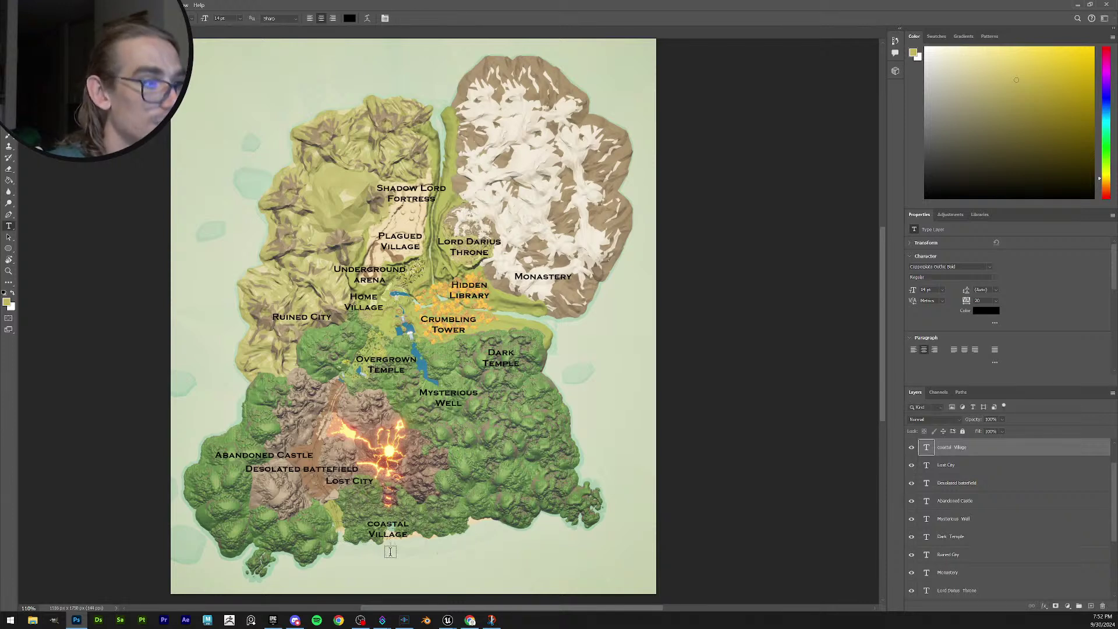
ctrl+drag(397, 526, 402, 523)
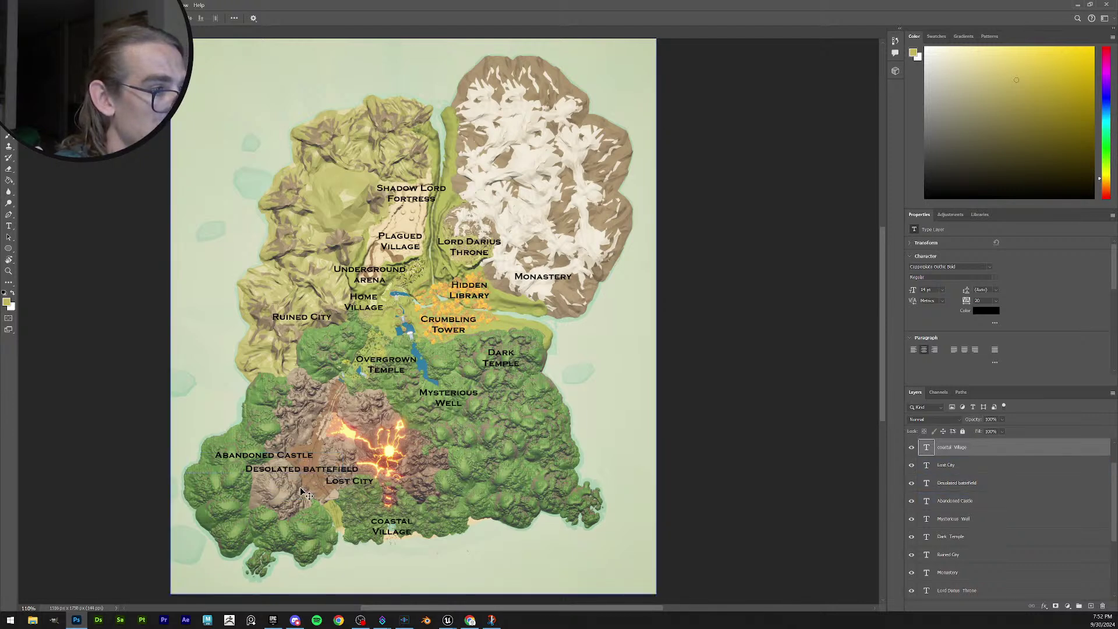
Break the Desolated Battlefield label onto two lines and shift it slightly left, clear of the Lost City label.
ctrl+click(308, 470)
double_click(309, 471)
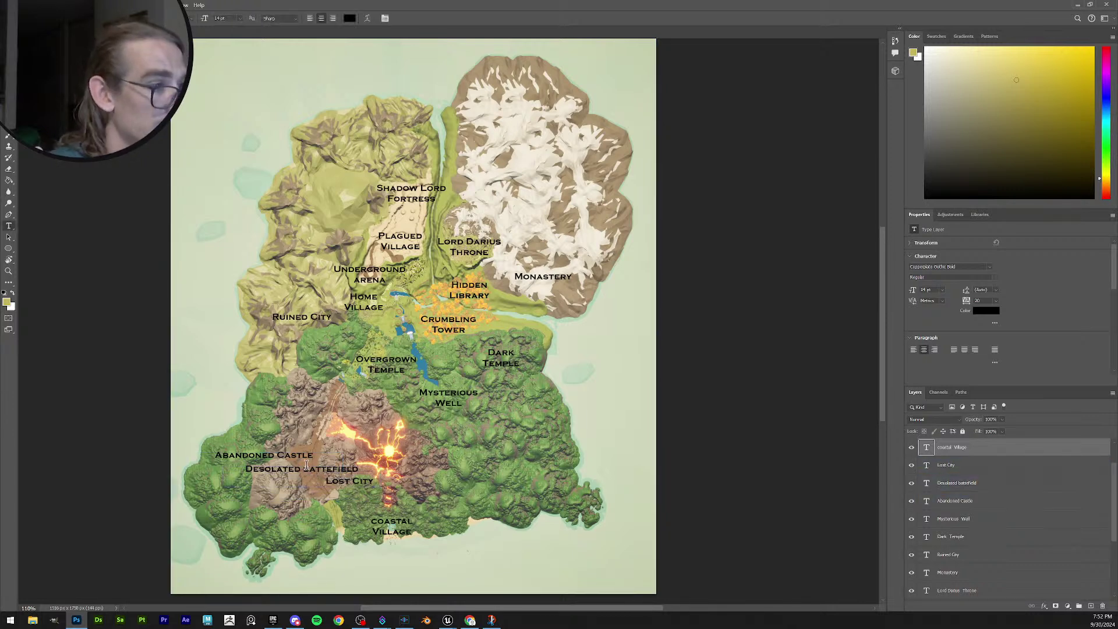
key(Return)
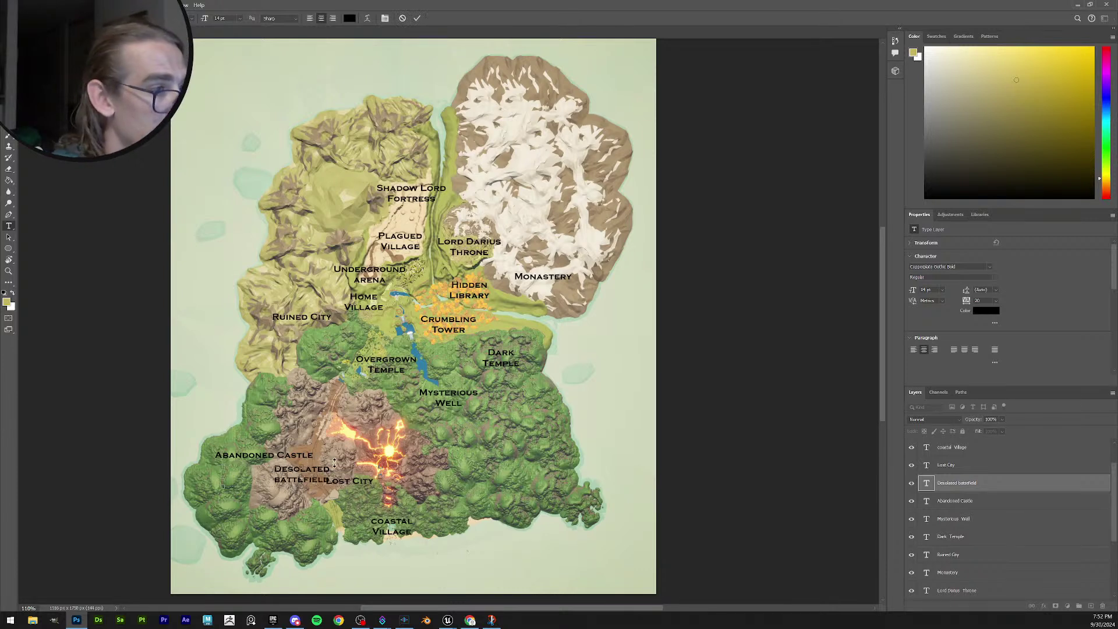
click(417, 18)
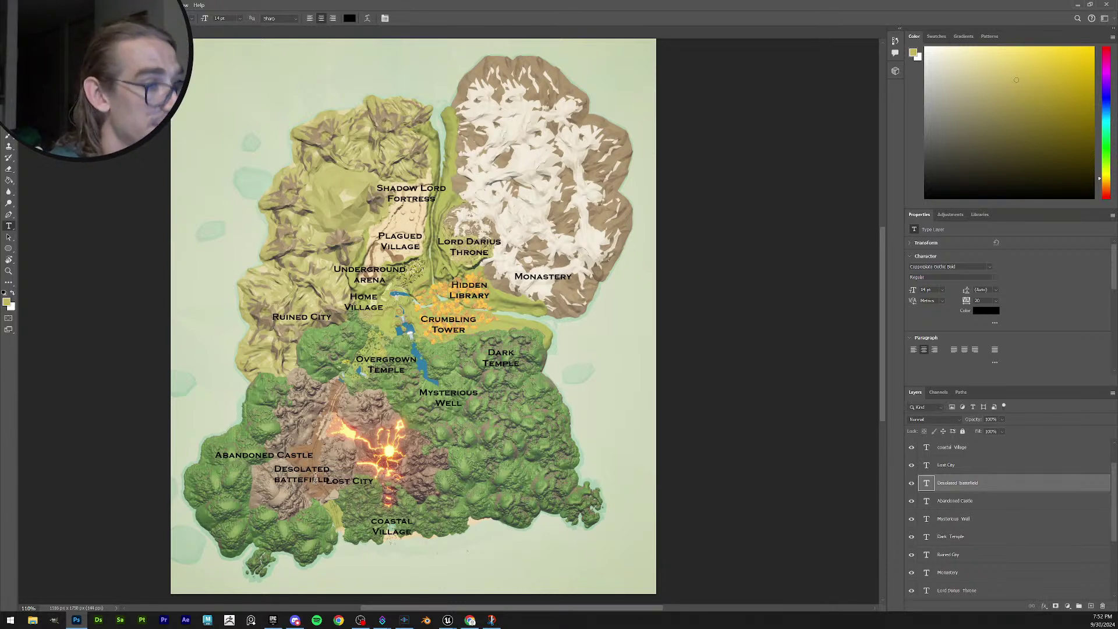
key(v)
drag(320, 469, 306, 475)
Break the Abandoned Castle label onto two lines and move it up, clear of the Desolated Battlefield label.
click(291, 460)
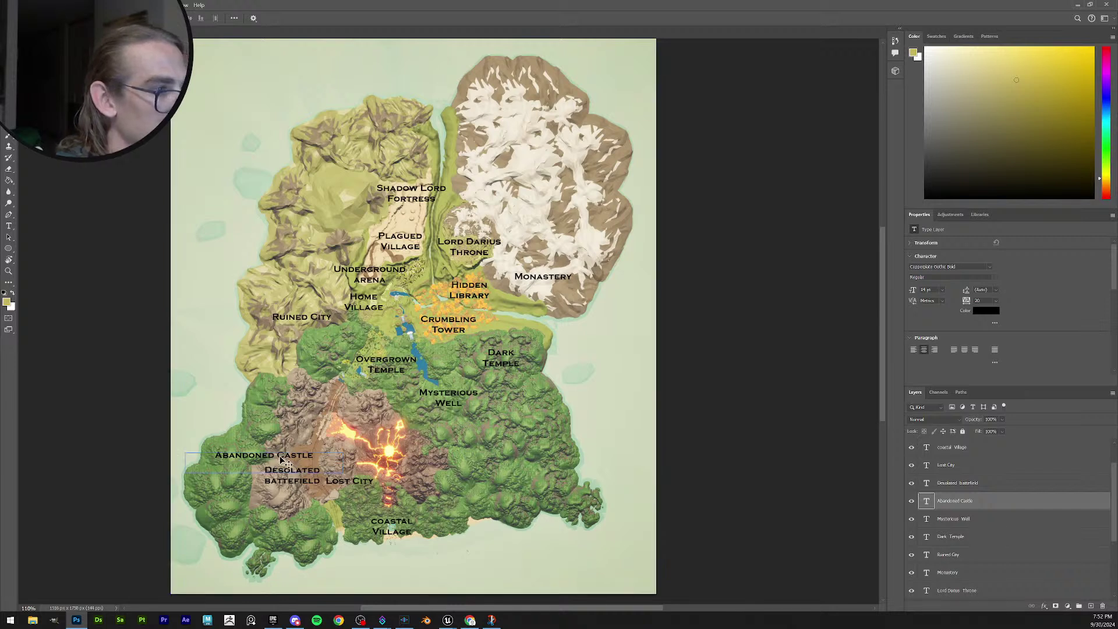
double_click(295, 456)
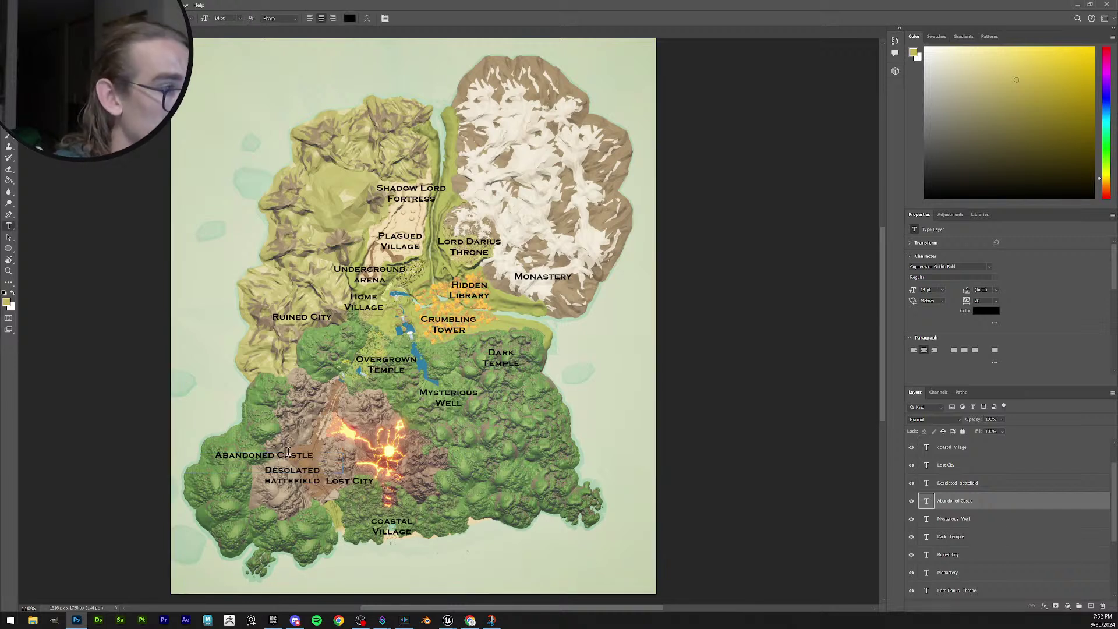
click(275, 455)
key(Return)
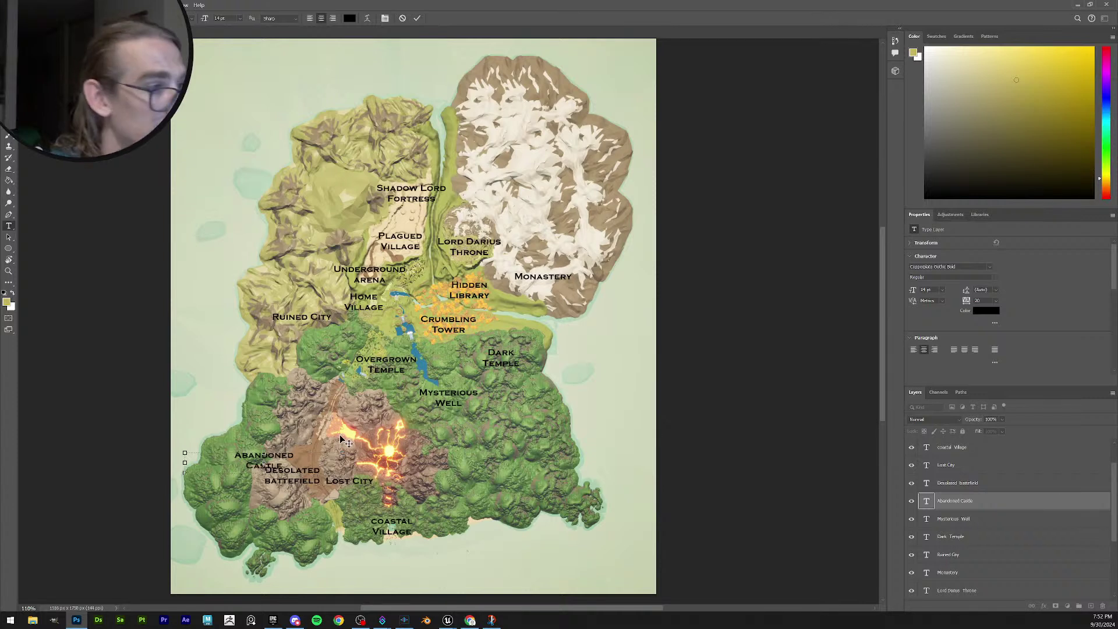
key(ctrl+Return)
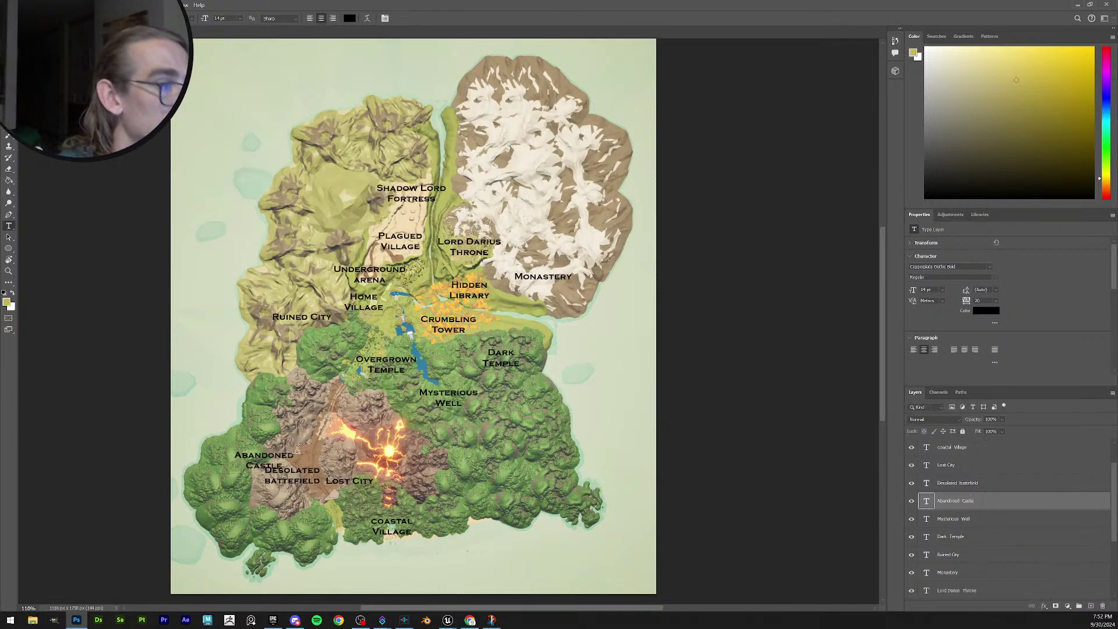
key(v)
drag(277, 455, 281, 444)
Reposition the Desolated Battlefield and Abandoned Castle labels side by side, with Abandoned Castle on the west and a gap between them.
drag(308, 479, 304, 466)
drag(281, 445, 312, 459)
click(311, 466)
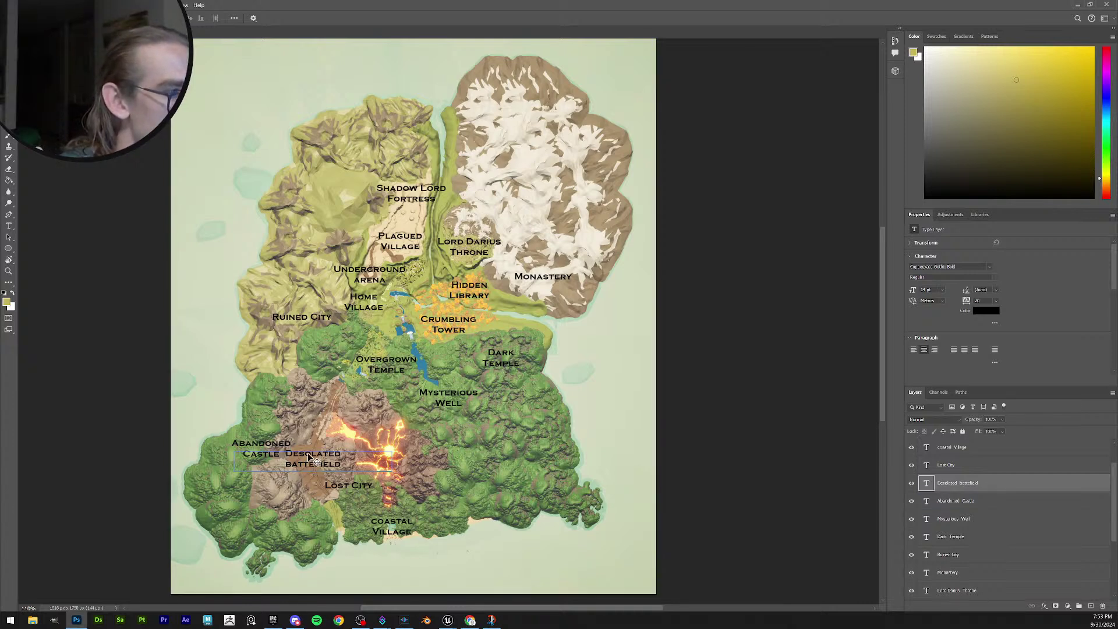
drag(309, 458, 280, 448)
click(281, 447)
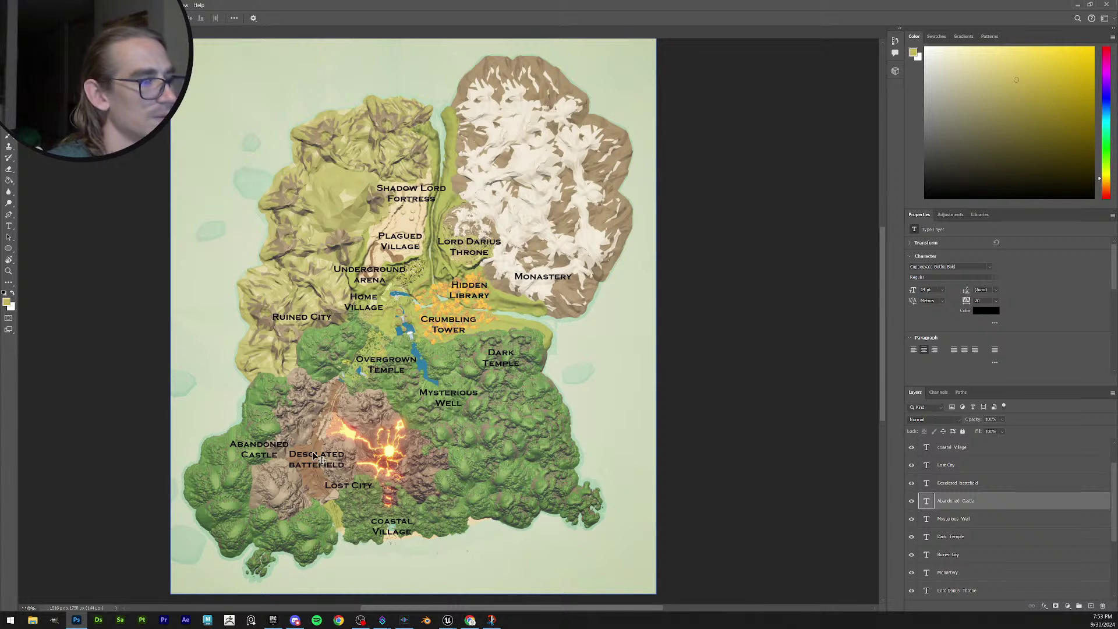
Break the Lost City label onto two lines and place it just southeast of the Desolated Battlefield label.
click(351, 494)
drag(346, 488, 356, 484)
double_click(361, 482)
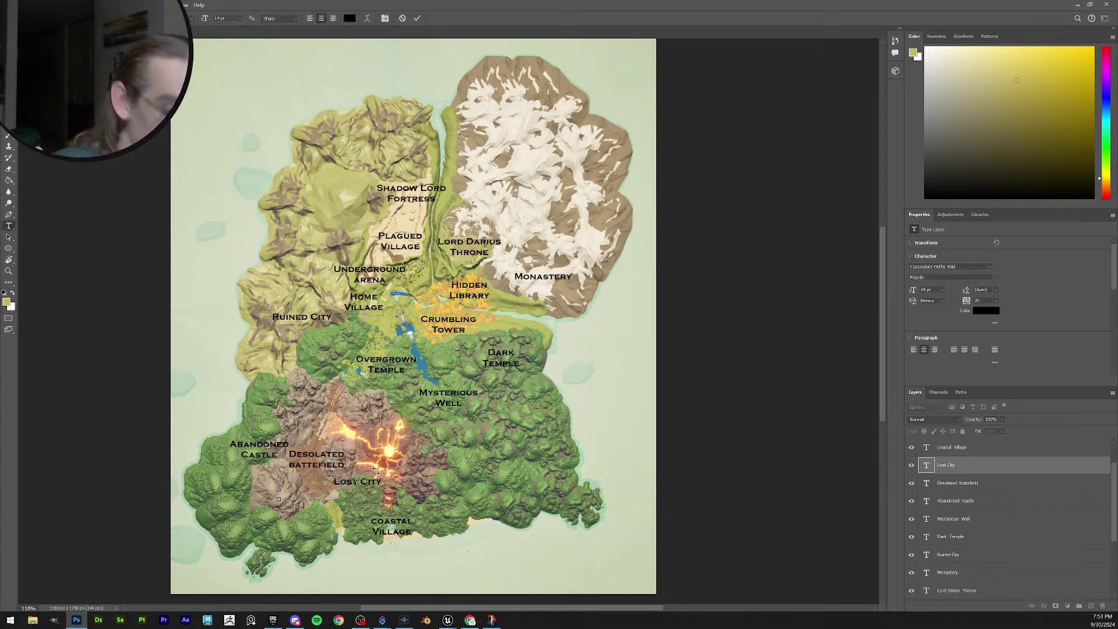
key(Return)
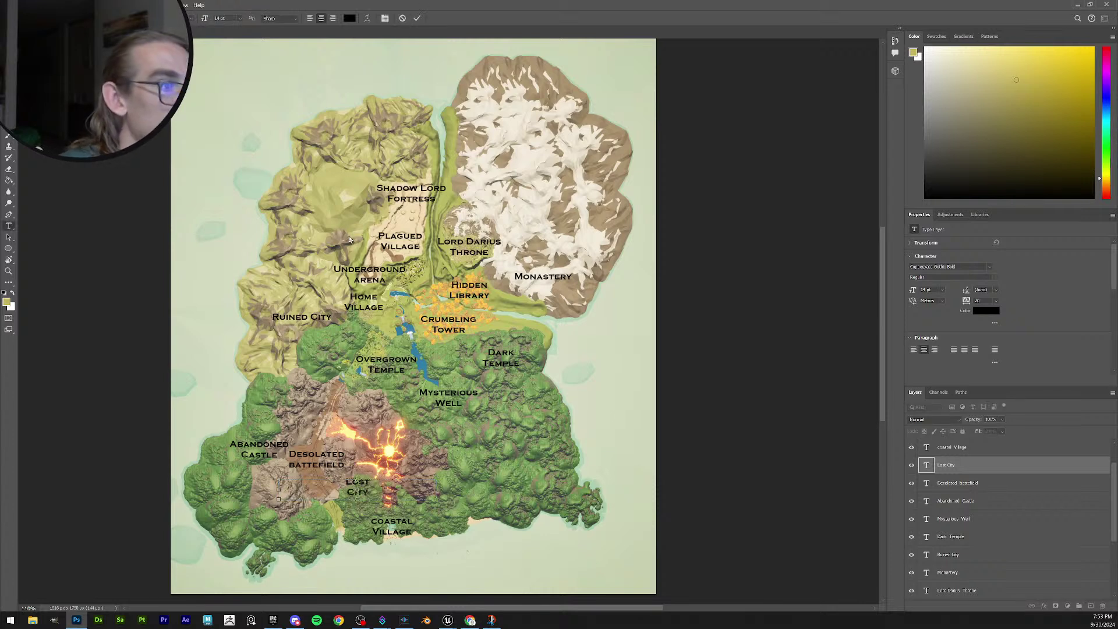
click(417, 18)
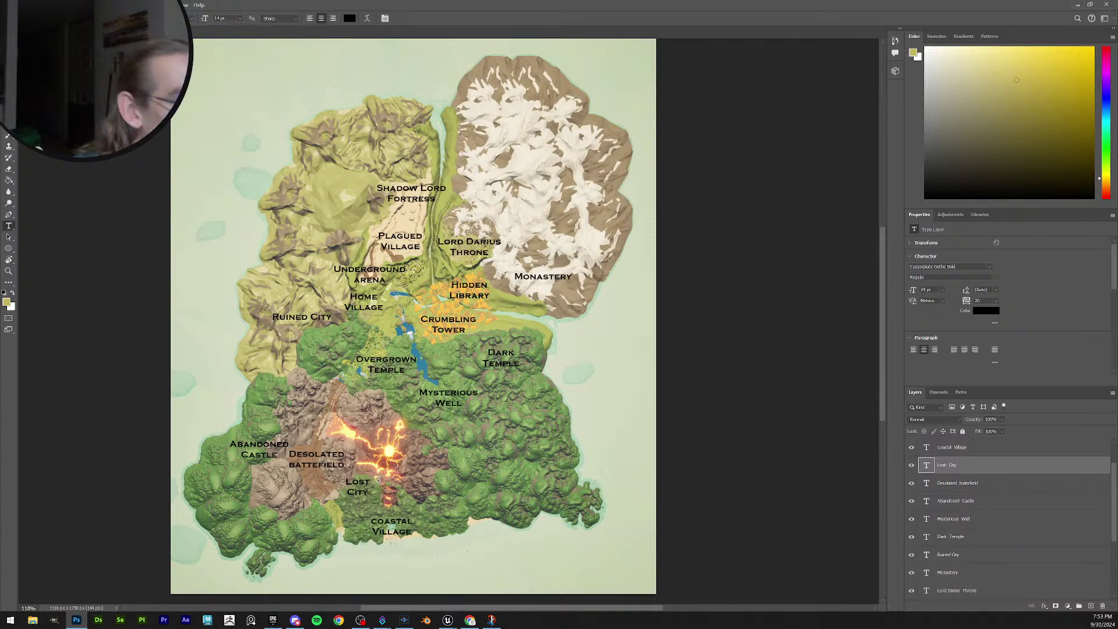
key(v)
drag(362, 484, 356, 481)
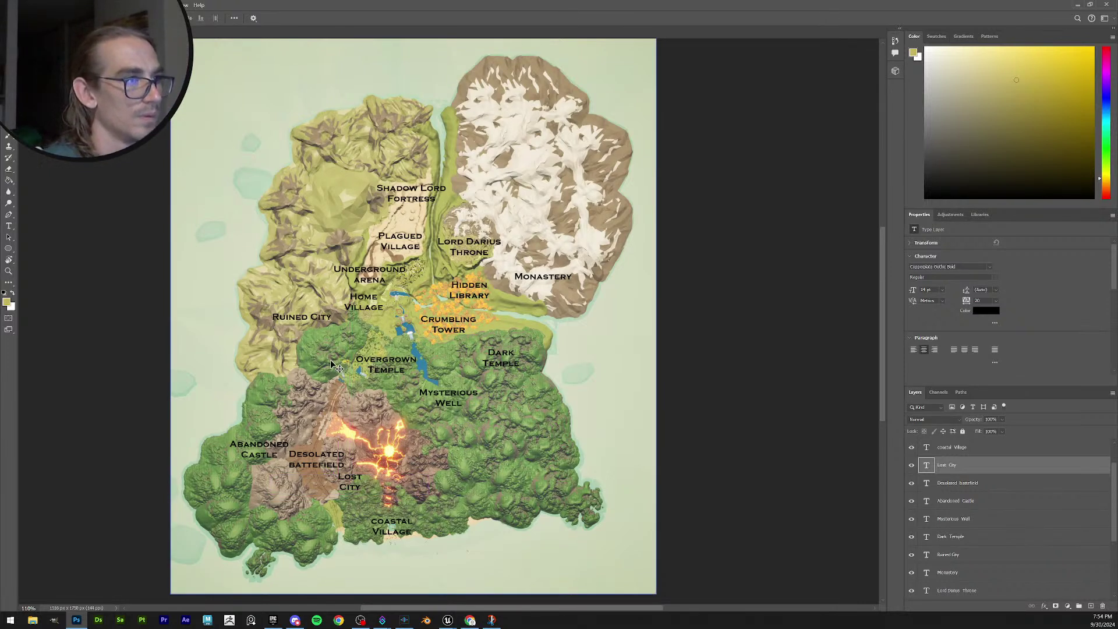
drag(358, 485, 356, 479)
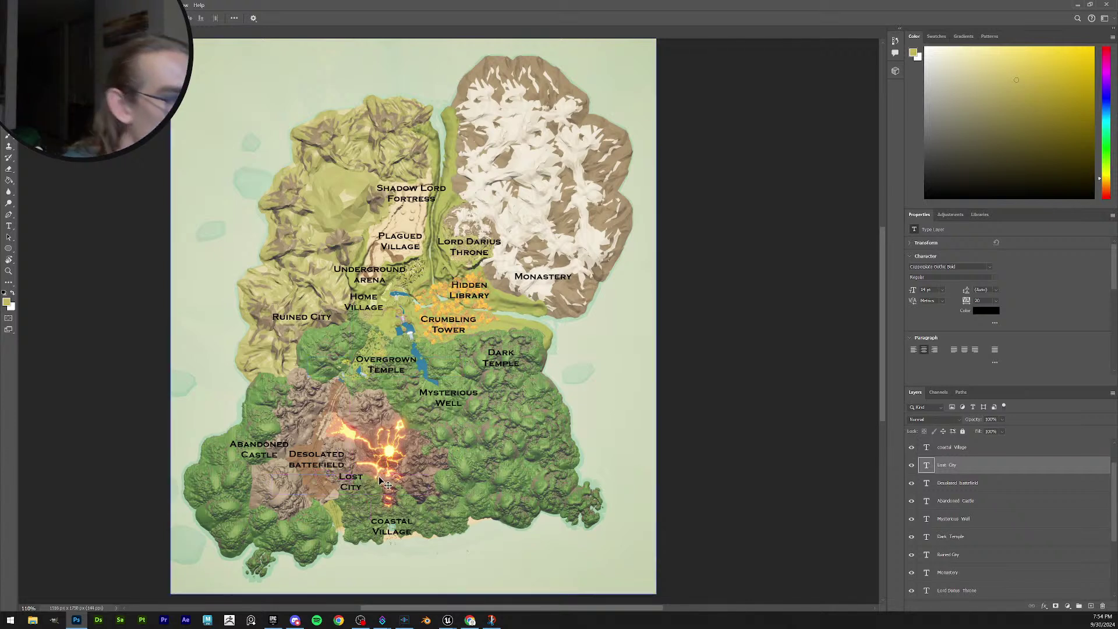
Break the Ruined City label onto two lines and move it slightly down and left.
double_click(290, 320)
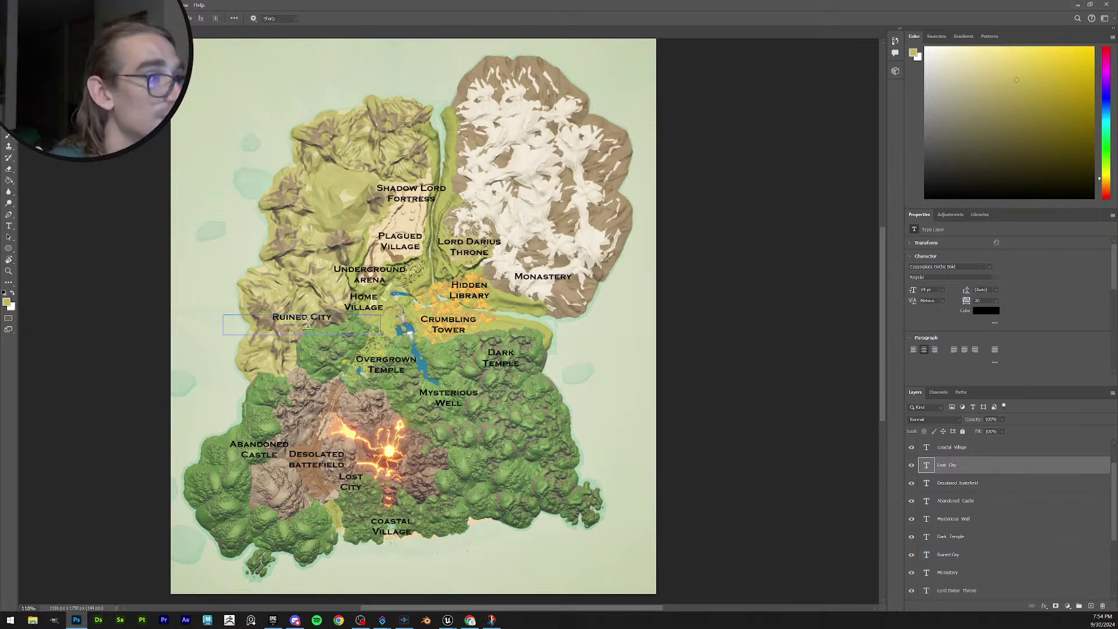
key(Return)
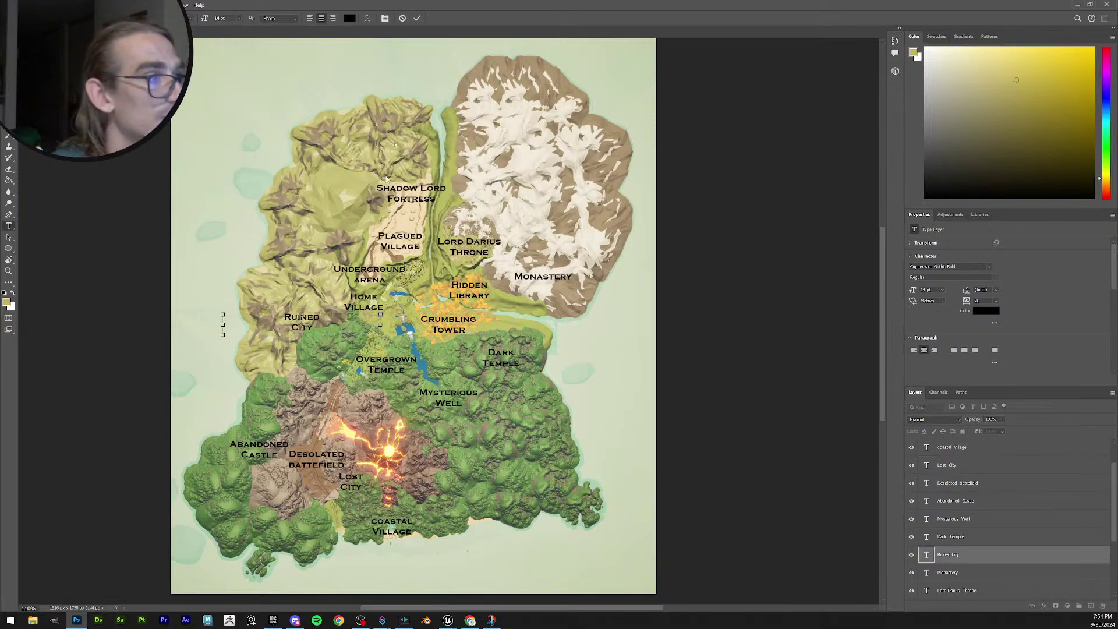
click(417, 18)
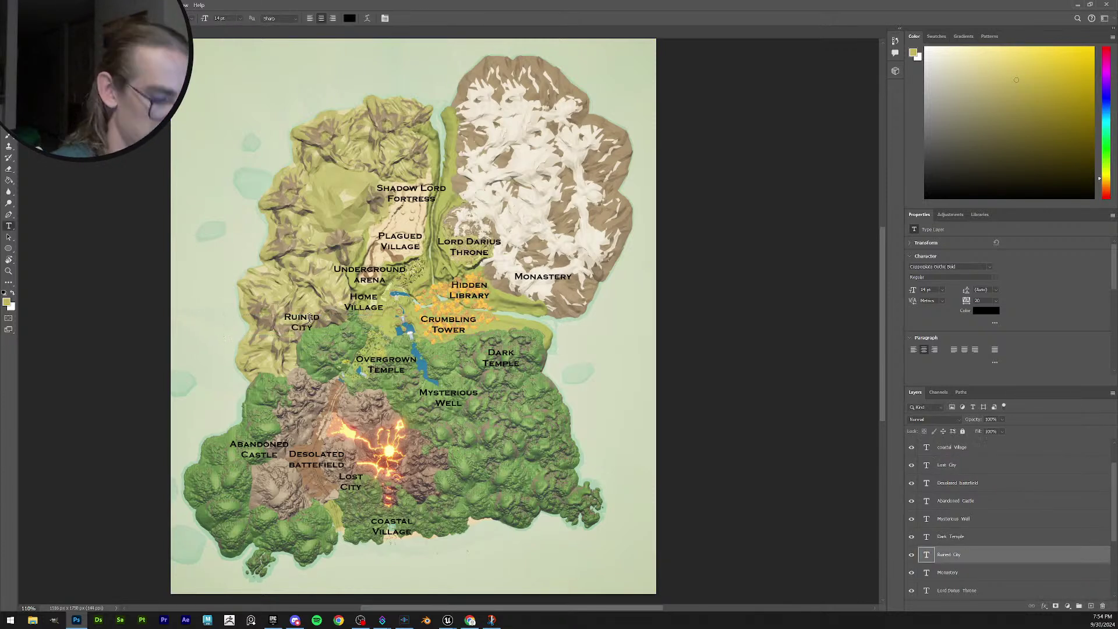
key(v)
drag(310, 318, 307, 328)
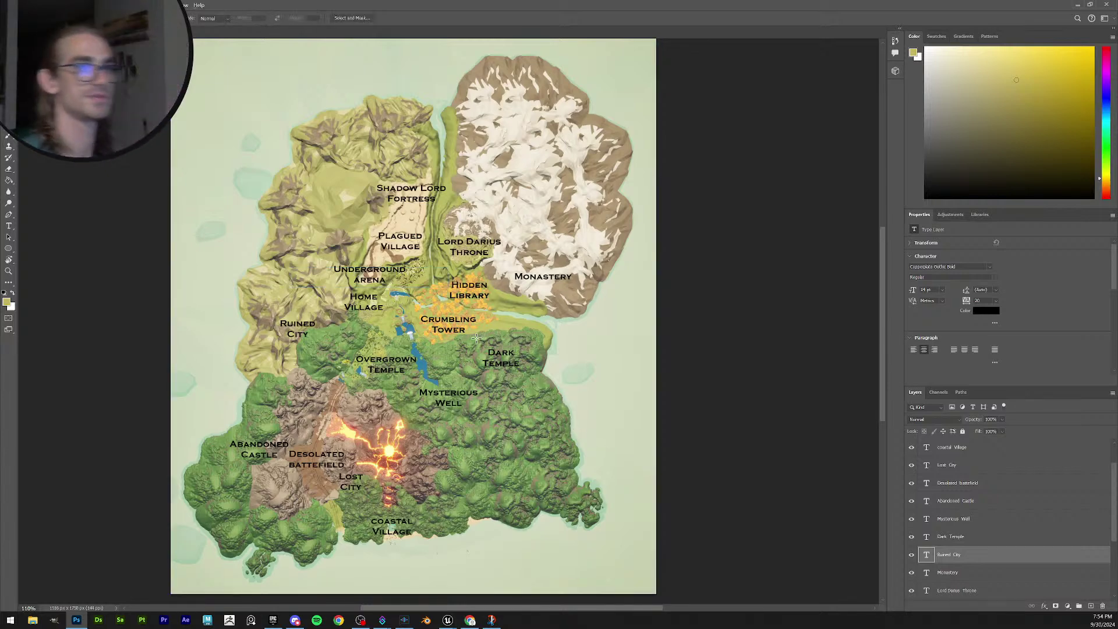
key(ctrl+minus)
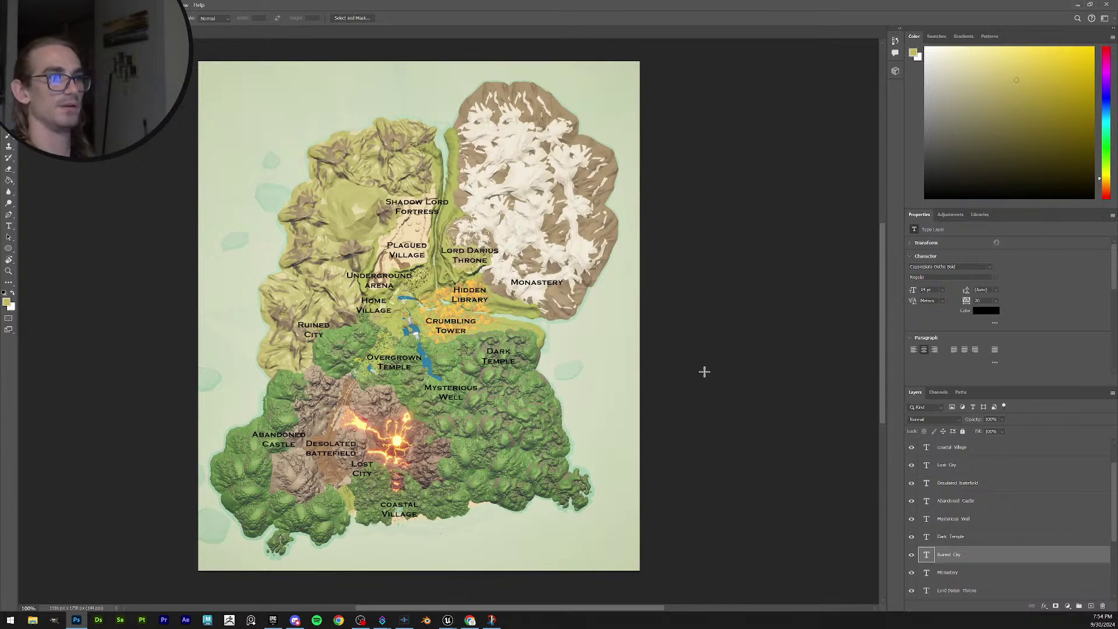
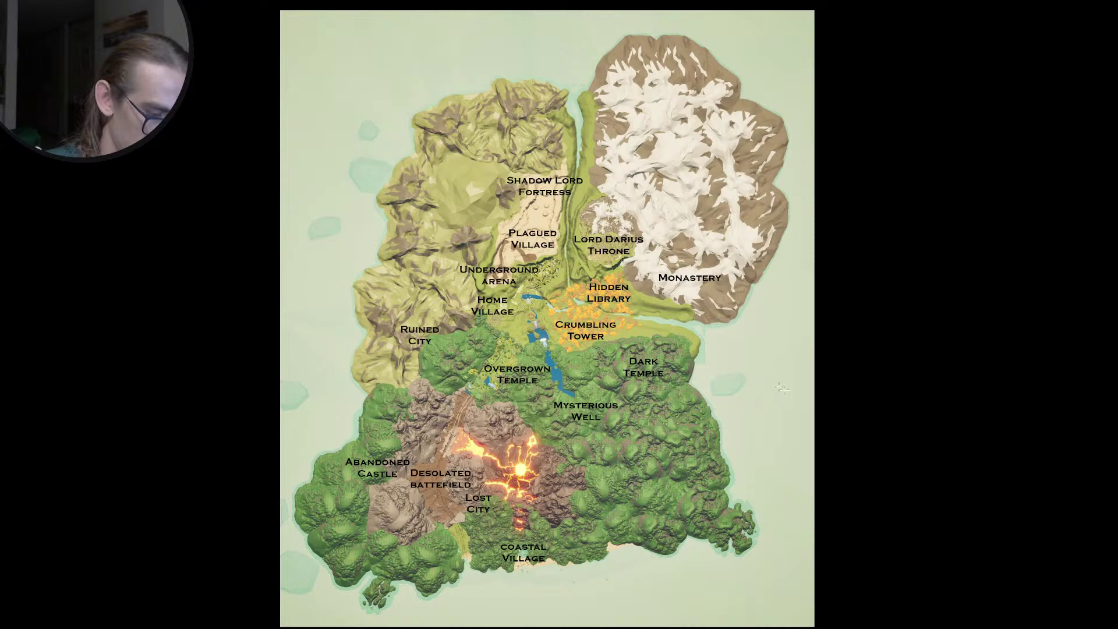
key(f)
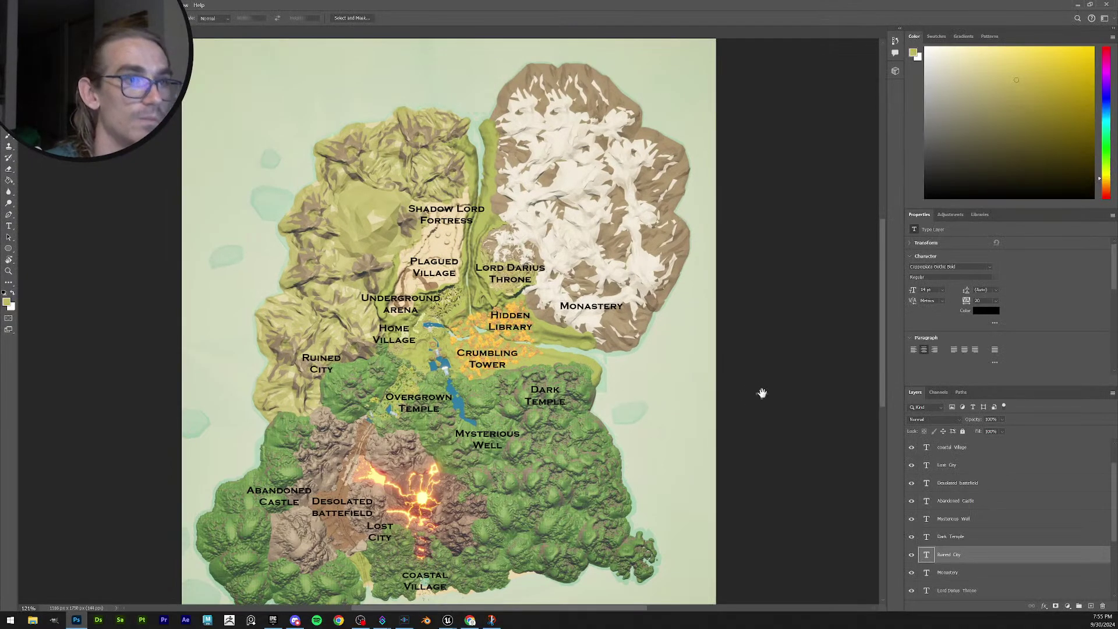
alt+scroll(728, 386, down, 1)
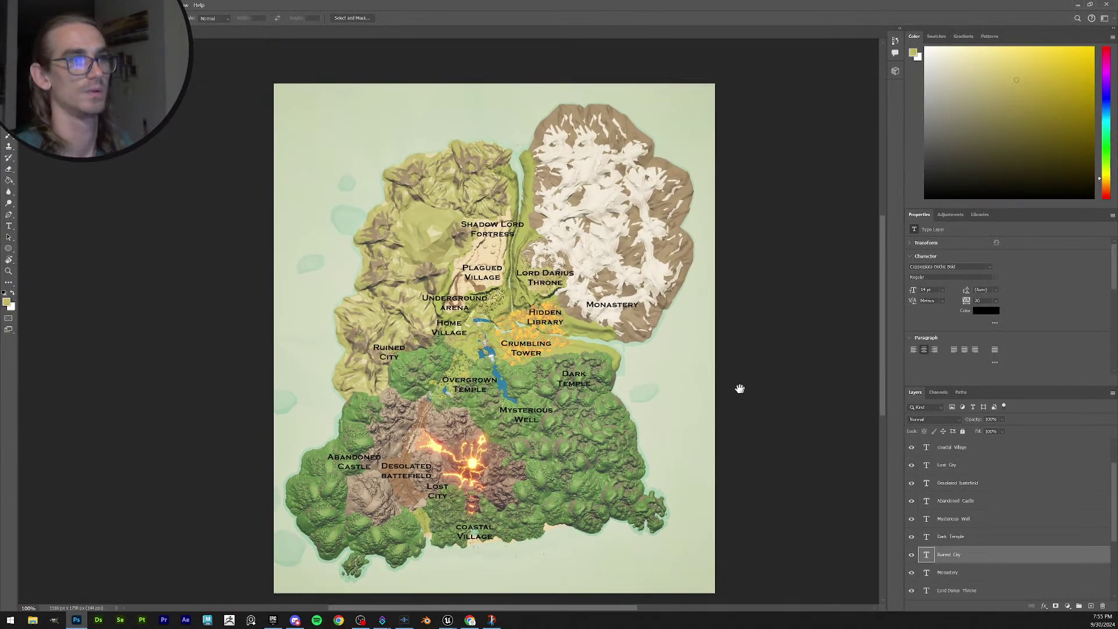
drag(735, 381, 728, 377)
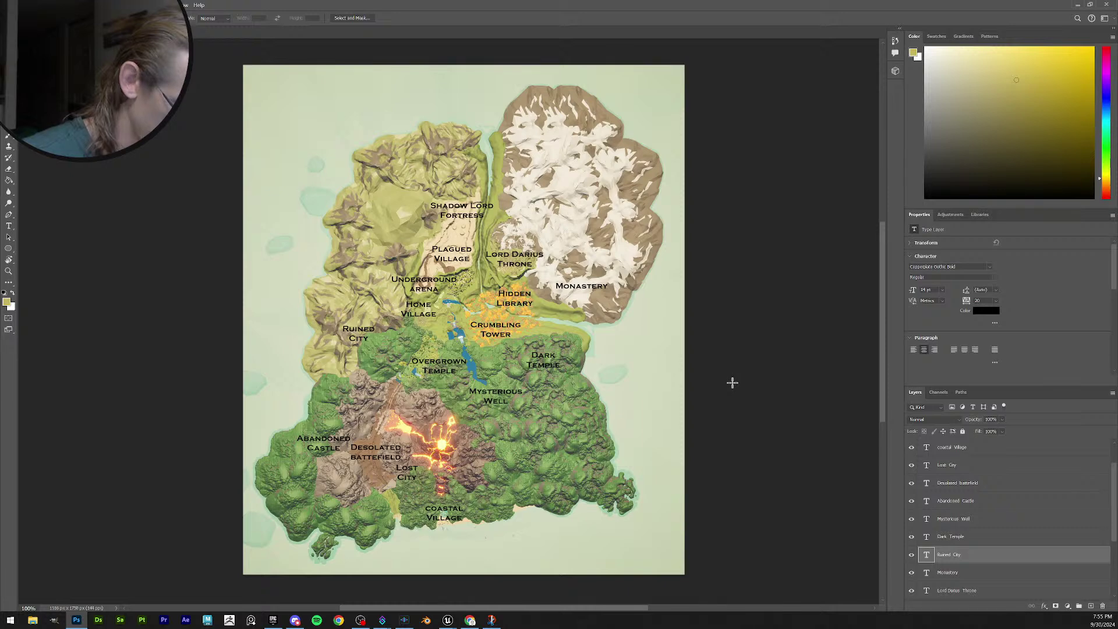
Start saving a copy of the map on the Desktop in JPEG format.
key(ctrl+alt+s)
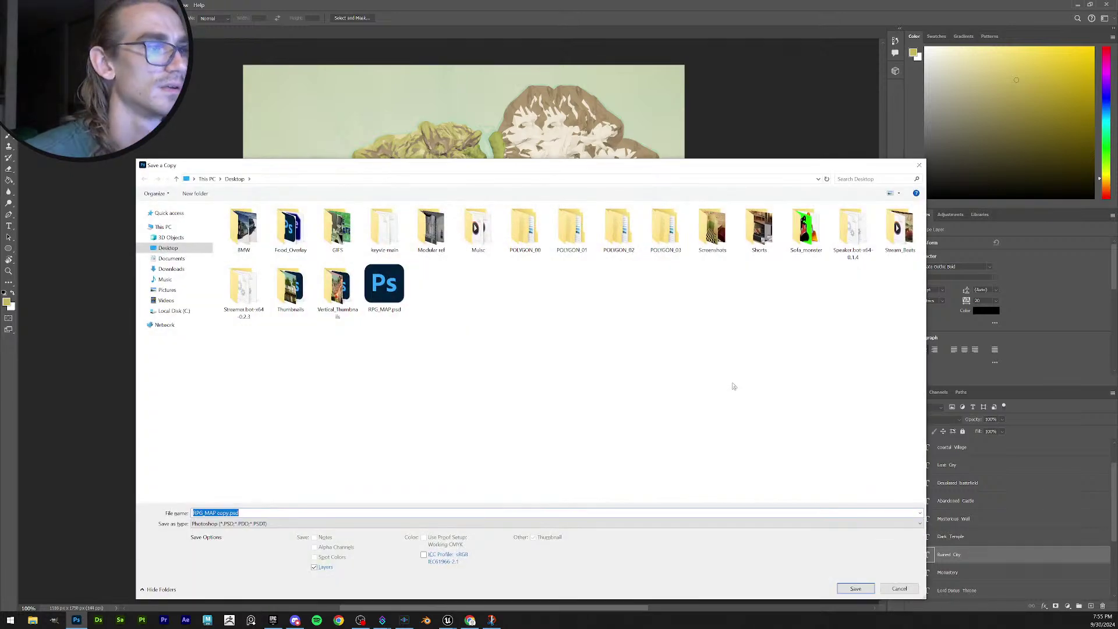
click(297, 523)
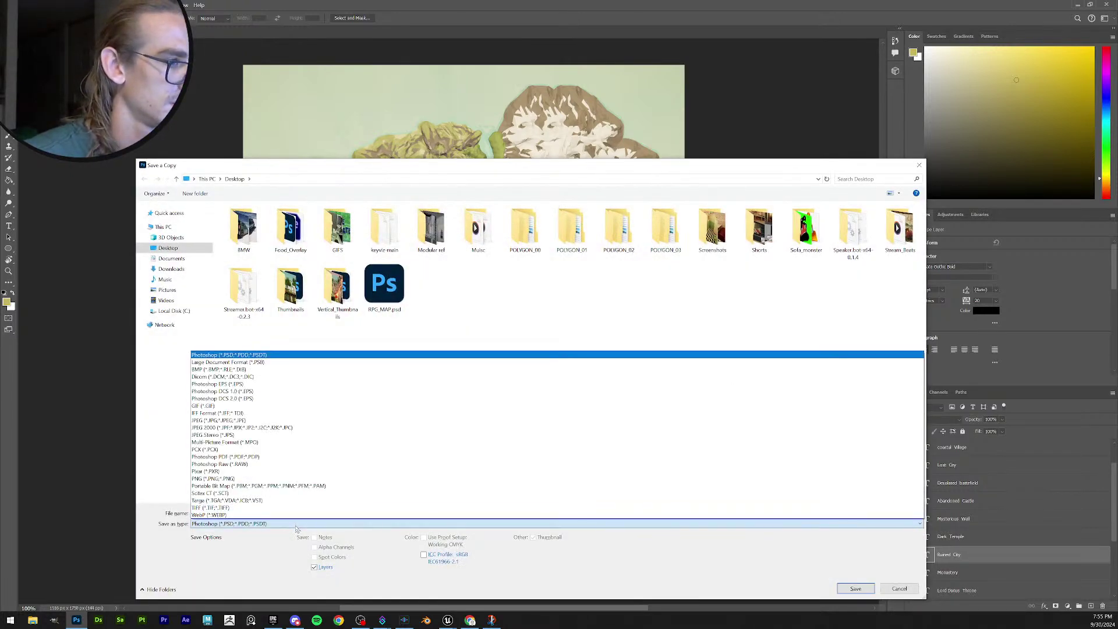
click(253, 422)
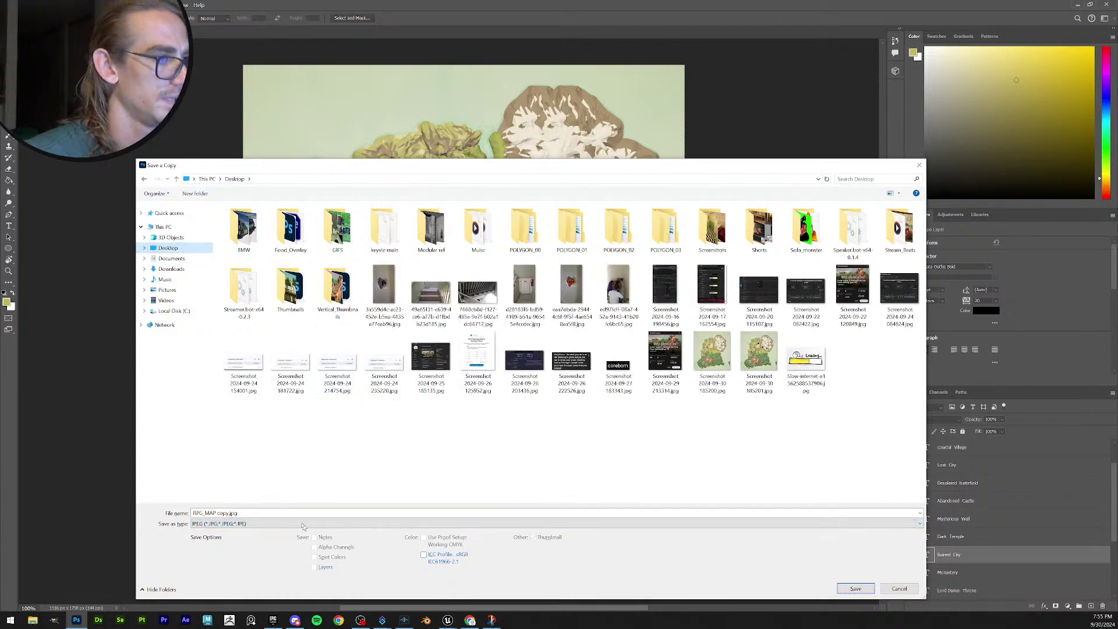
Name the copy RPG_MAP.jpg and save it with Maximum quality 12 and the Baseline ("Standard") format option.
click(221, 513)
click(221, 513)
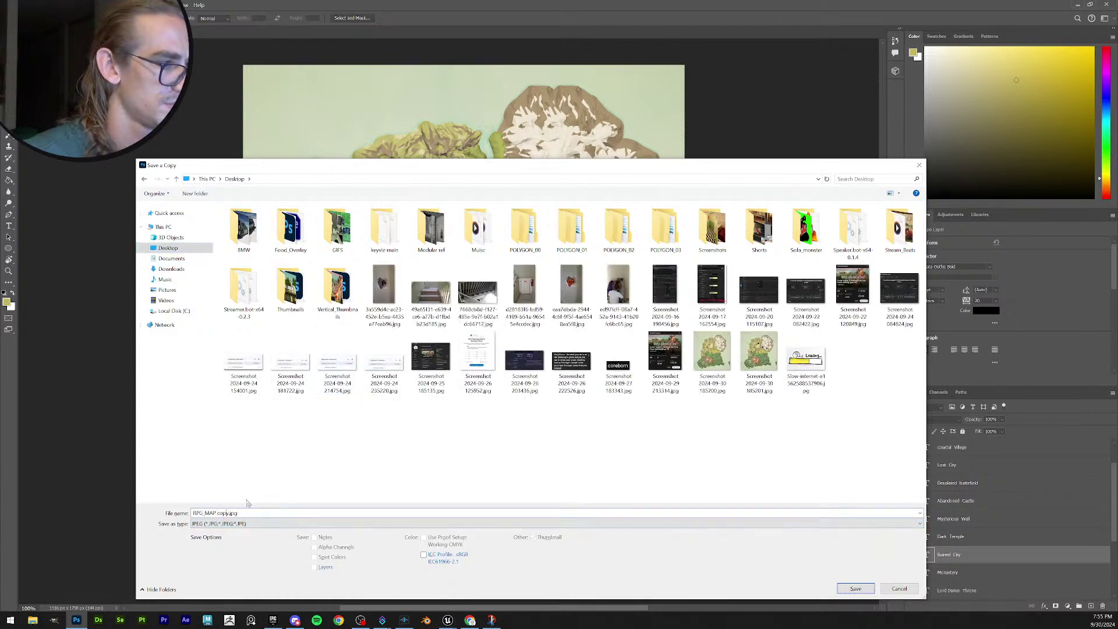
click(241, 523)
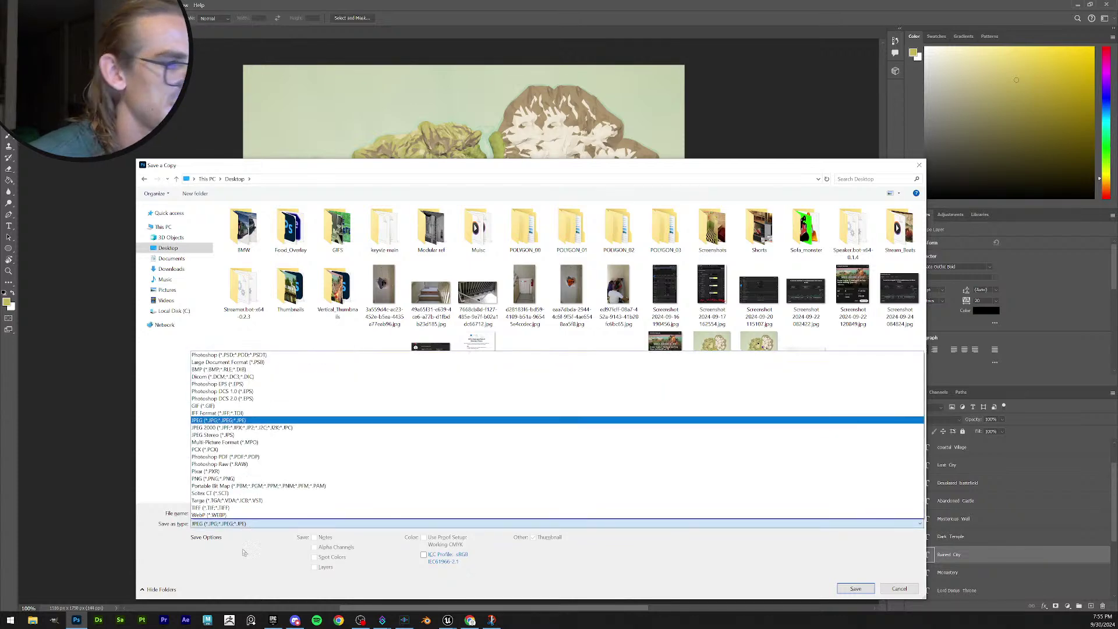
click(244, 552)
click(227, 513)
click(227, 513)
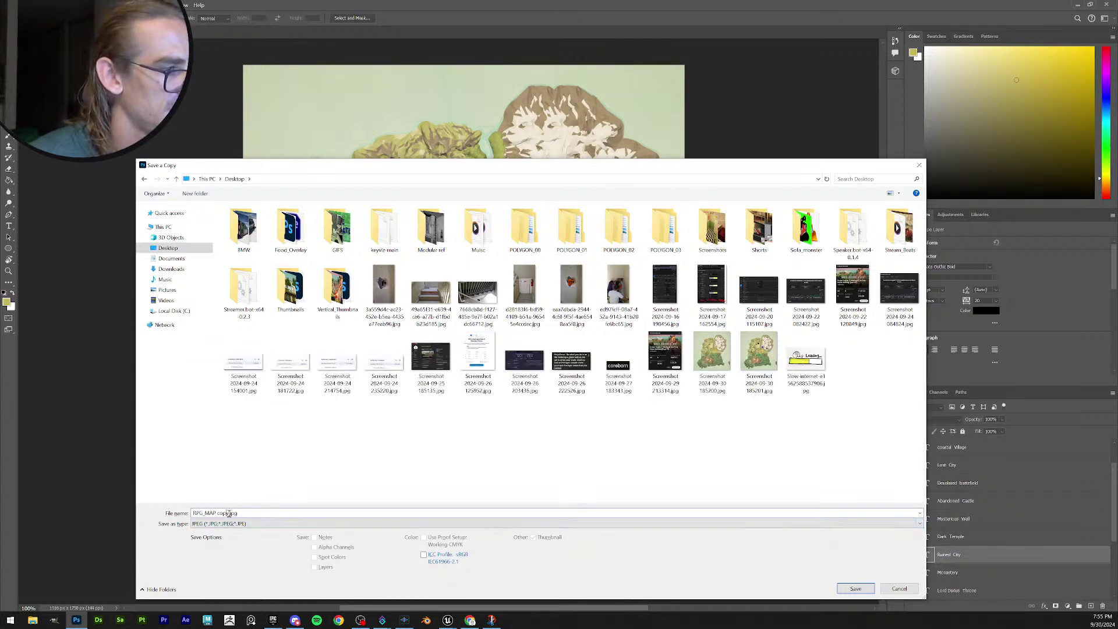
key(BackSpace)
key(BackSpace)
key(BackSpace)
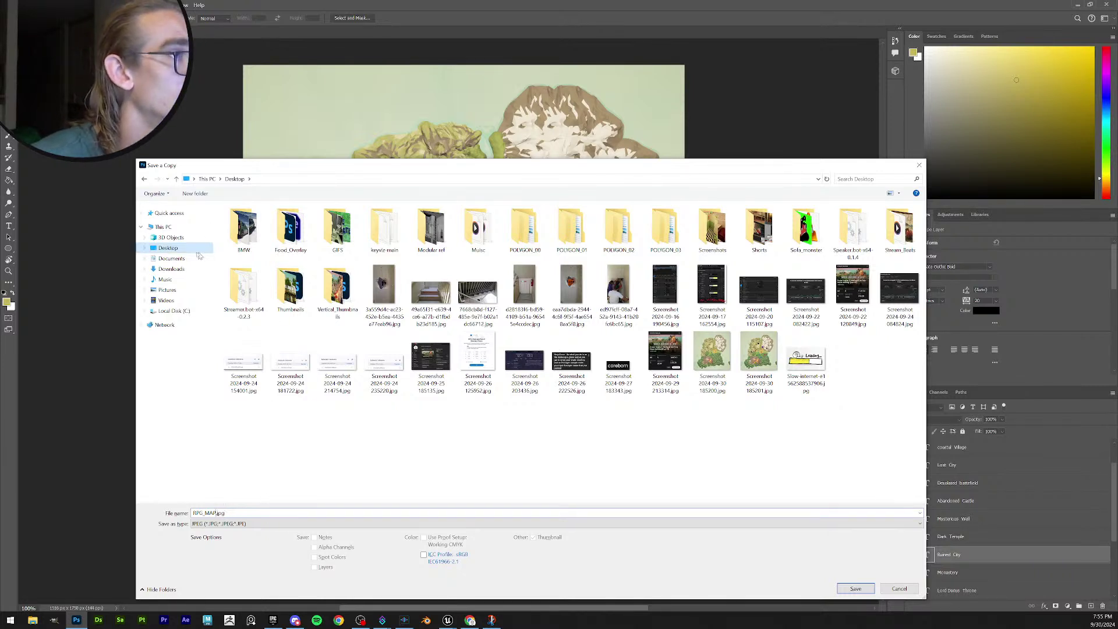
click(845, 590)
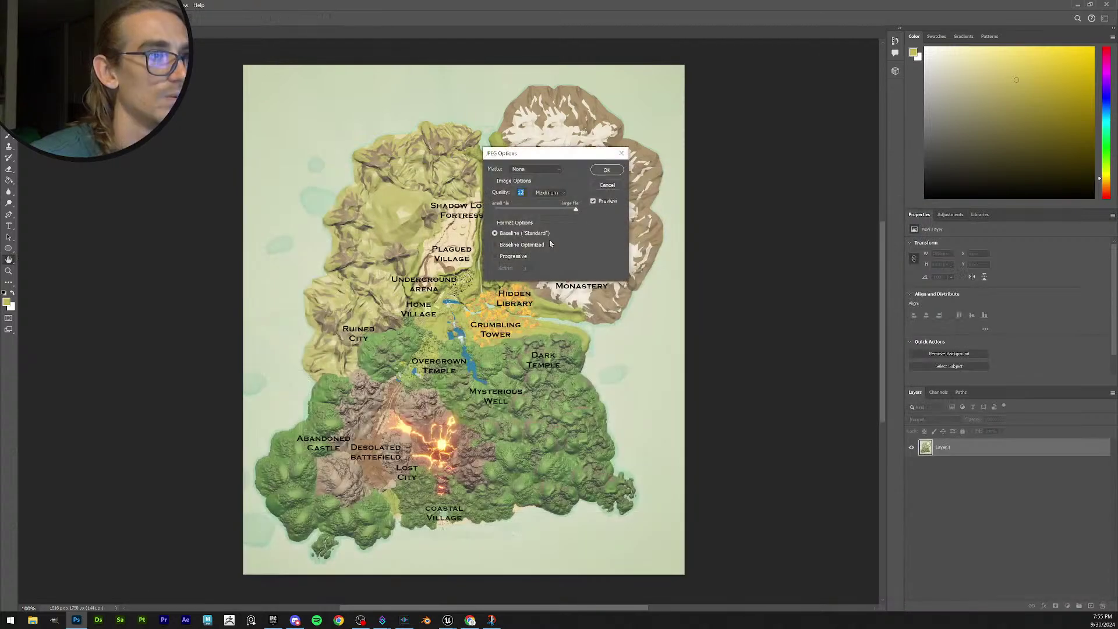
click(607, 171)
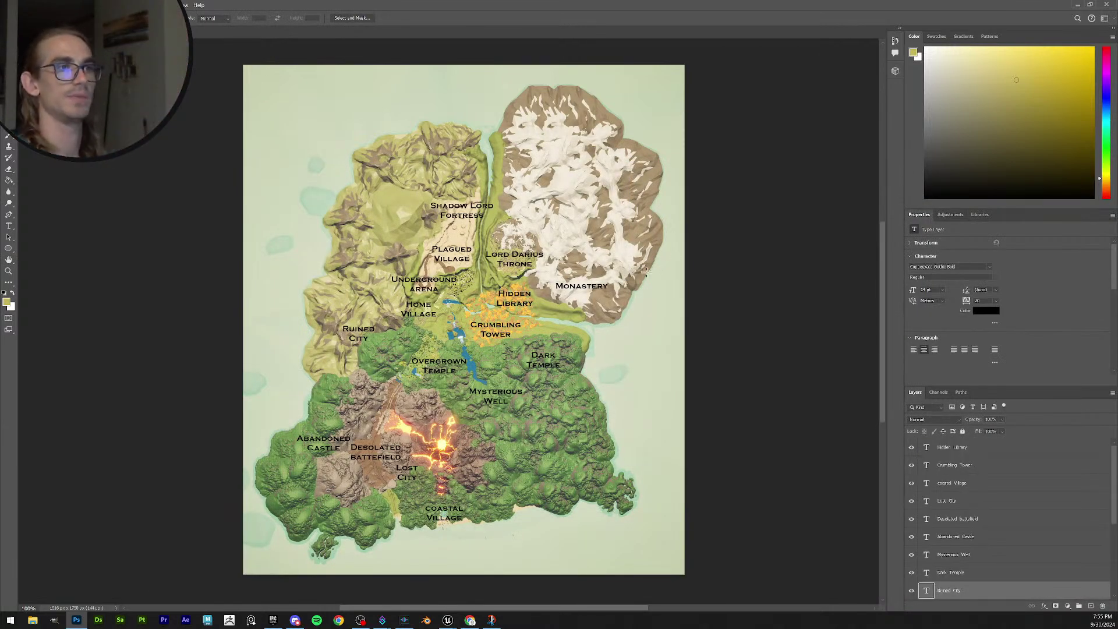
Close the labelled map's image editor and the annotated reference screenshot, returning to the ThirdPersonMap level in Unreal Editor.
click(1107, 5)
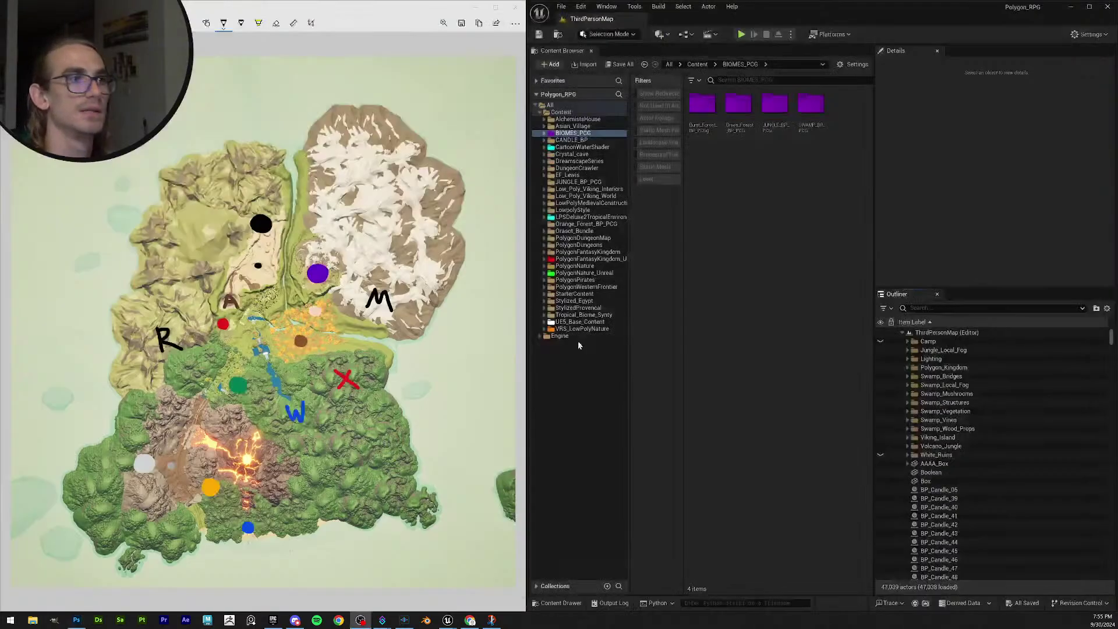
click(515, 7)
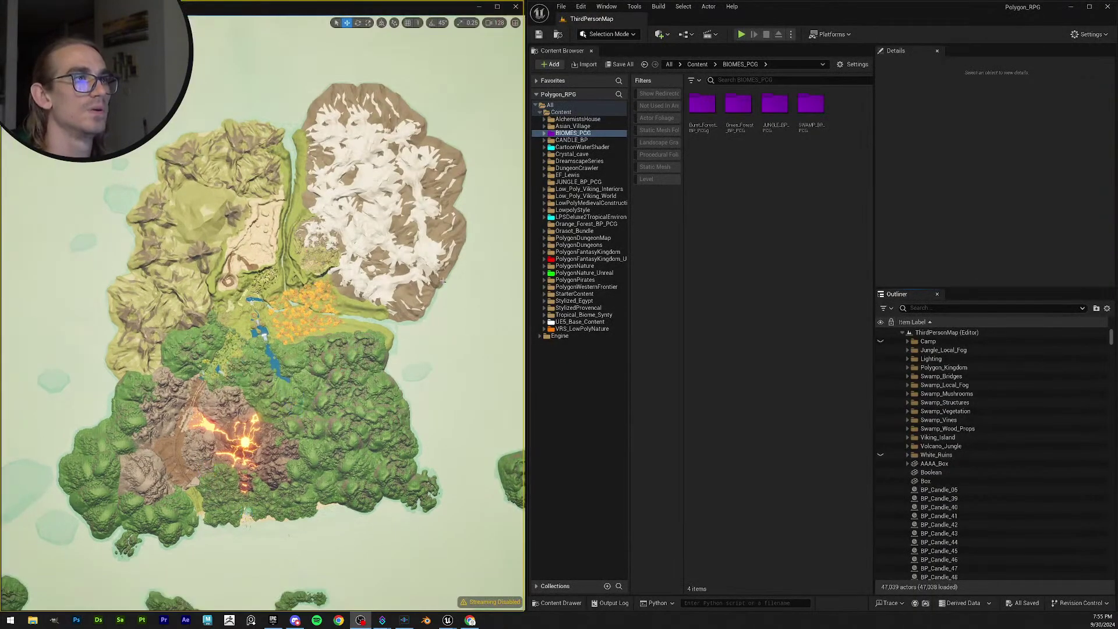
Examine the island from above, then up close around the orange forest, the waterfalls and the brown battlefield beside the volcano.
middle_drag(406, 206, 383, 228)
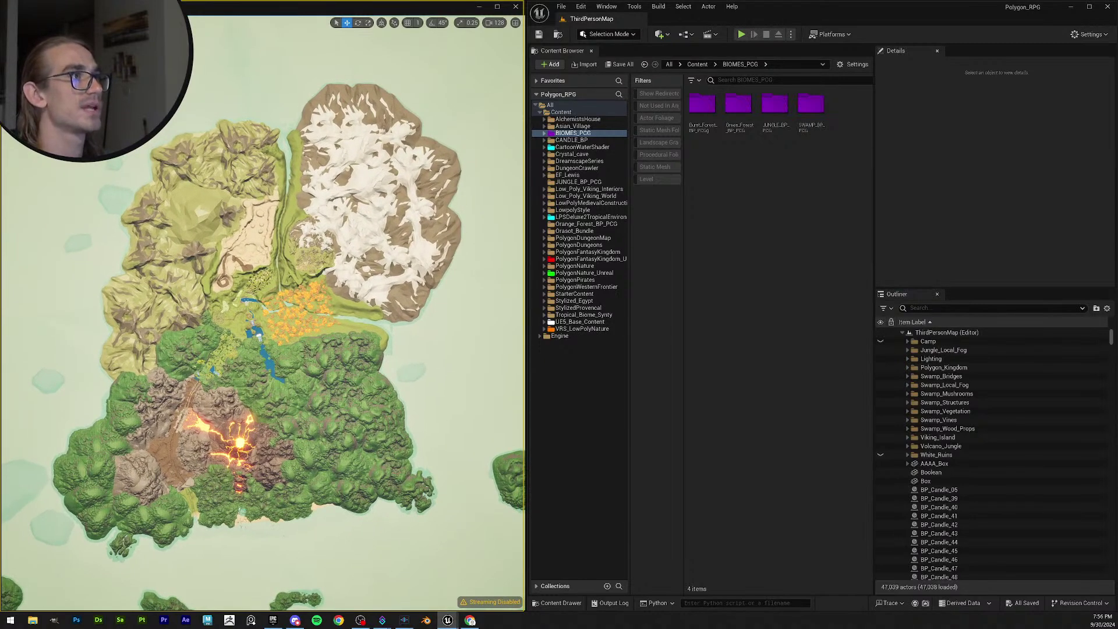
scroll(187, 119, down, 3)
right_drag(262, 314, 88, 262)
right_drag(262, 262, 247, 294)
scroll(262, 356, down, 2)
scroll(256, 297, up, 1)
right_drag(134, 313, 230, 315)
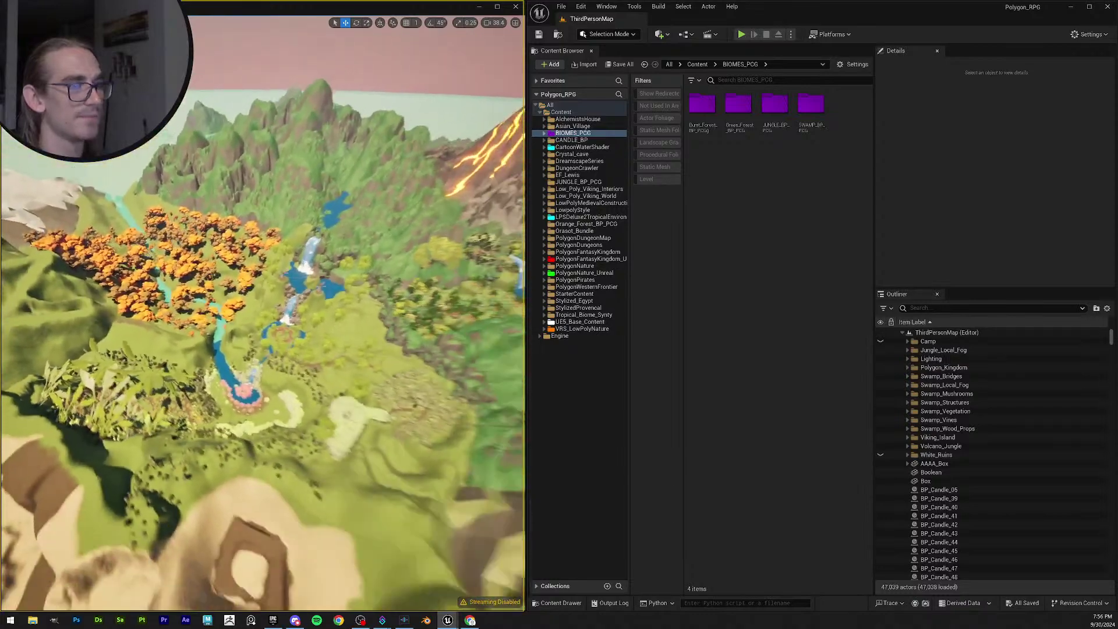
right_drag(230, 314, 216, 280)
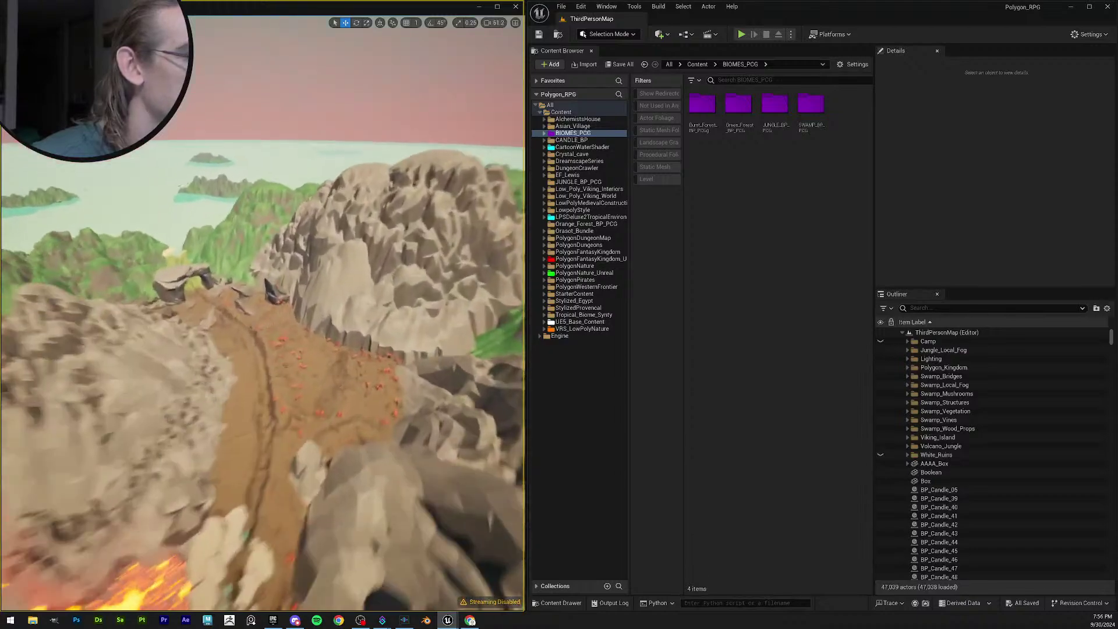
right_drag(215, 280, 210, 268)
scroll(262, 314, up, 10)
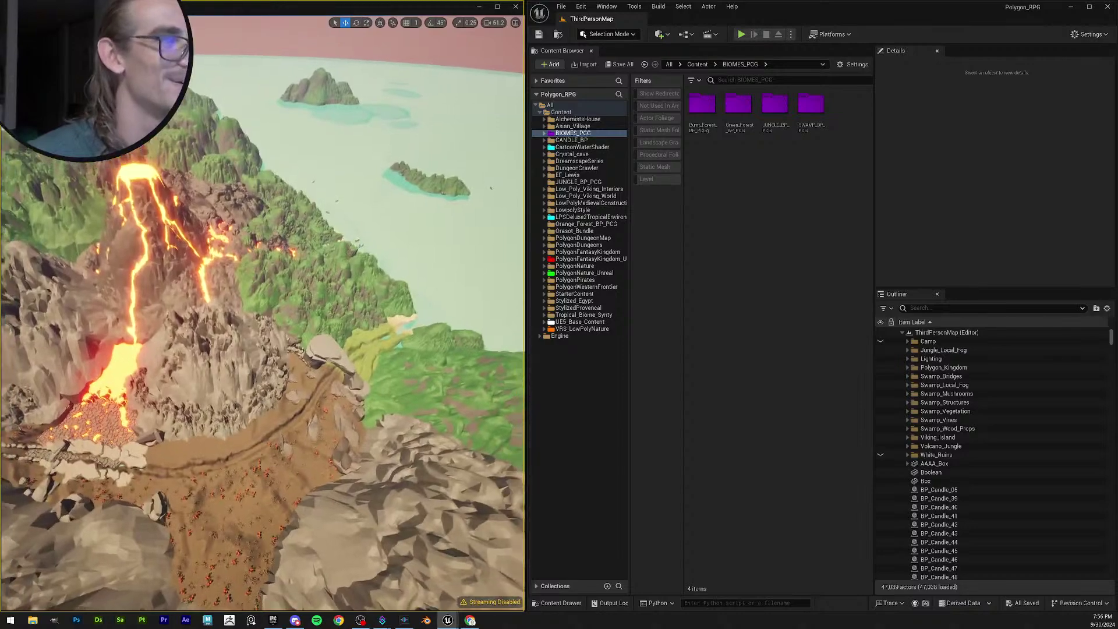
Inspect the waterfall valley and the dirt path into the rock-covered hill, ending with an aerial view of the whole island.
right_drag(262, 314, 88, 309)
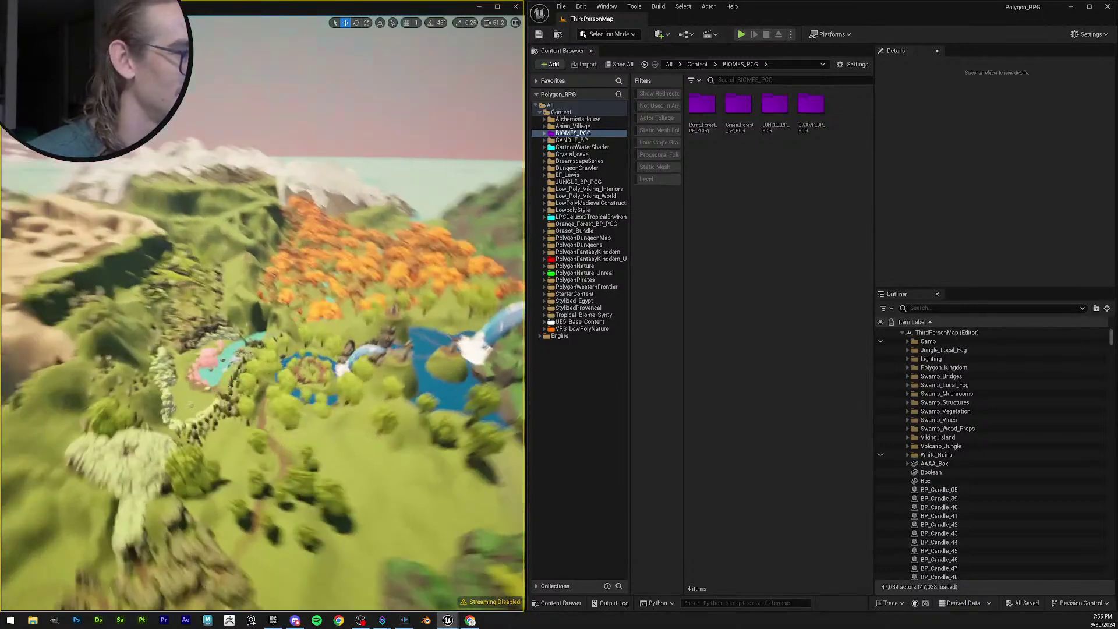
right_drag(87, 309, 233, 312)
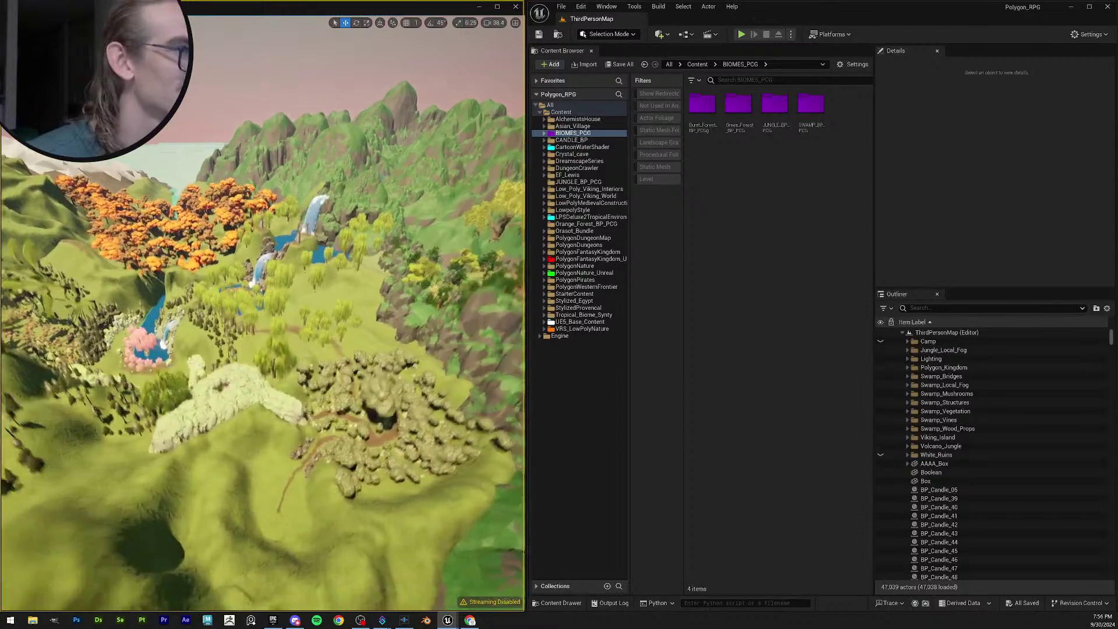
scroll(233, 302, down, 1)
right_drag(233, 312, 233, 291)
scroll(233, 300, down, 1)
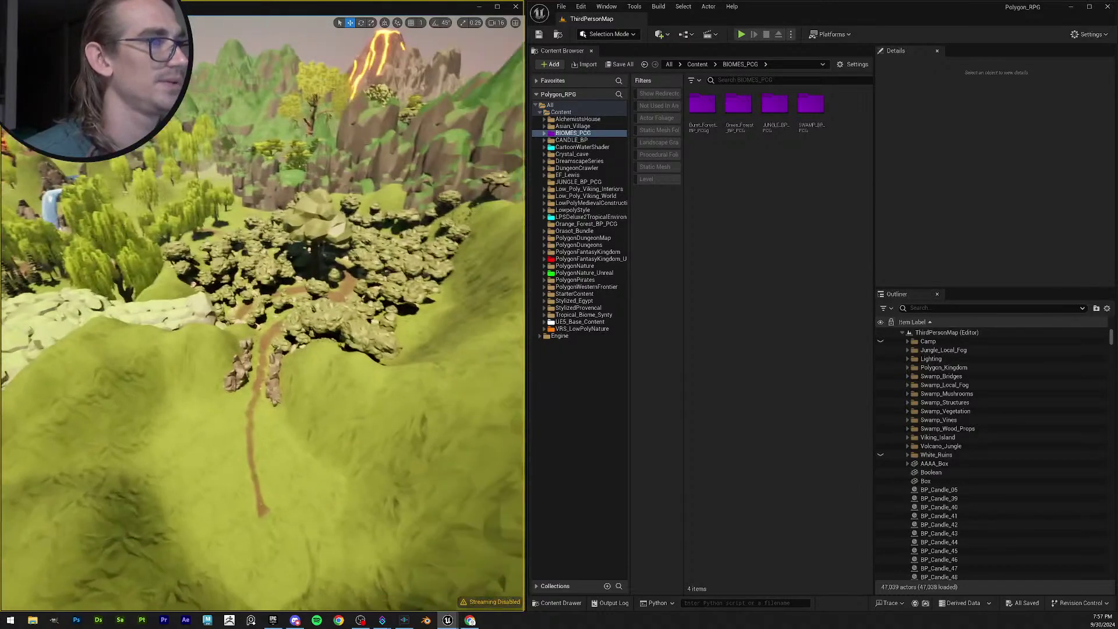
right_drag(233, 291, 232, 307)
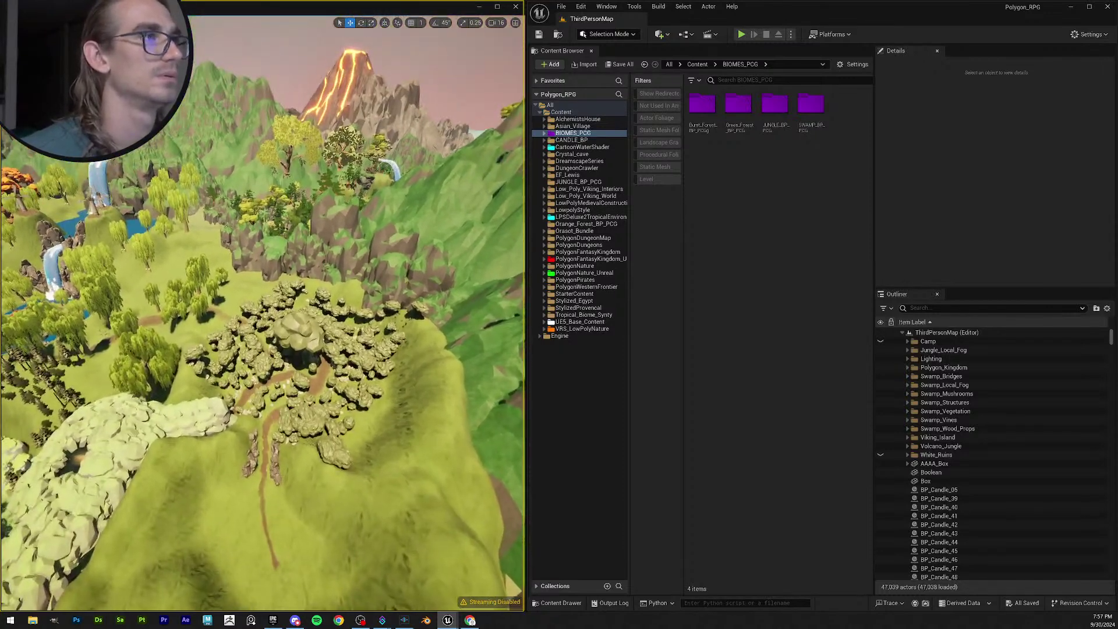
scroll(233, 310, up, 3)
right_drag(233, 309, 233, 336)
scroll(232, 314, up, 2)
scroll(233, 327, down, 2)
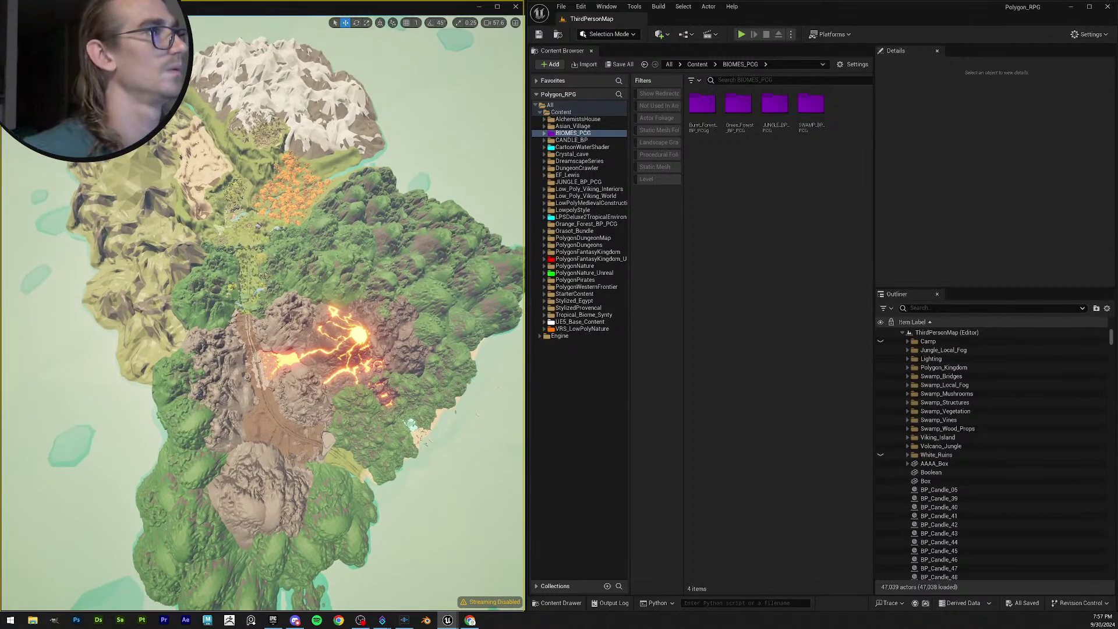
click(10, 22)
click(10, 23)
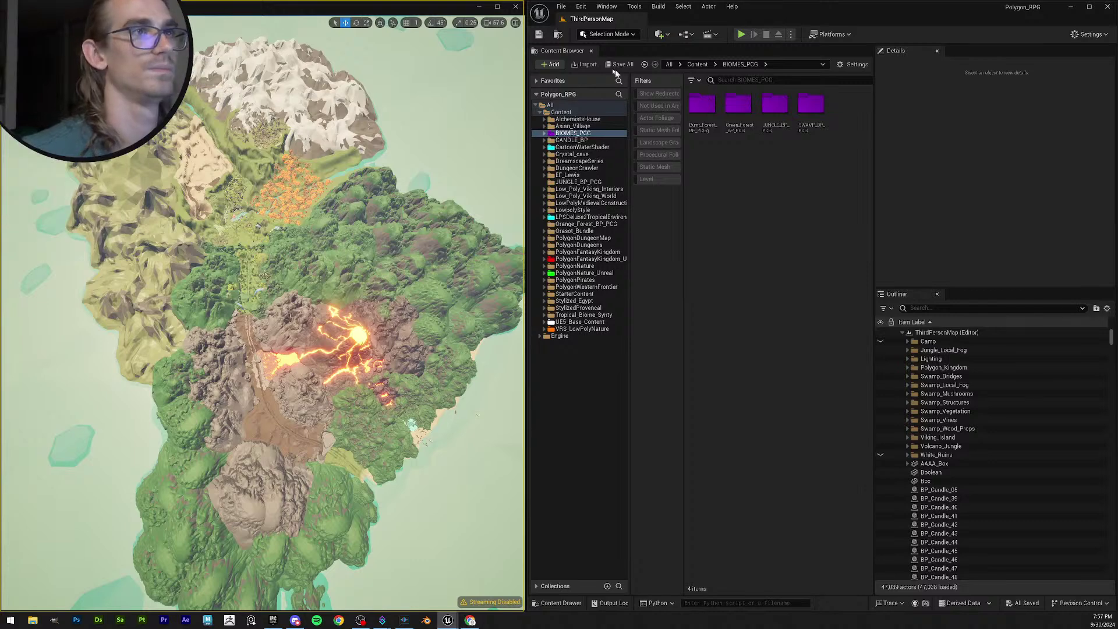